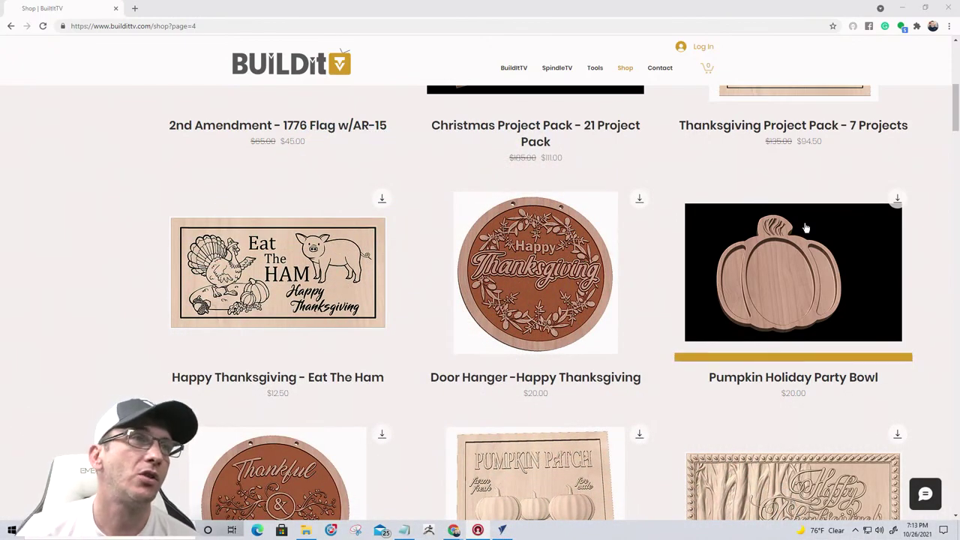
- Scroll up and down through the page in the browser window
scroll(620, 257, up, 1)
scroll(620, 255, up, 1)
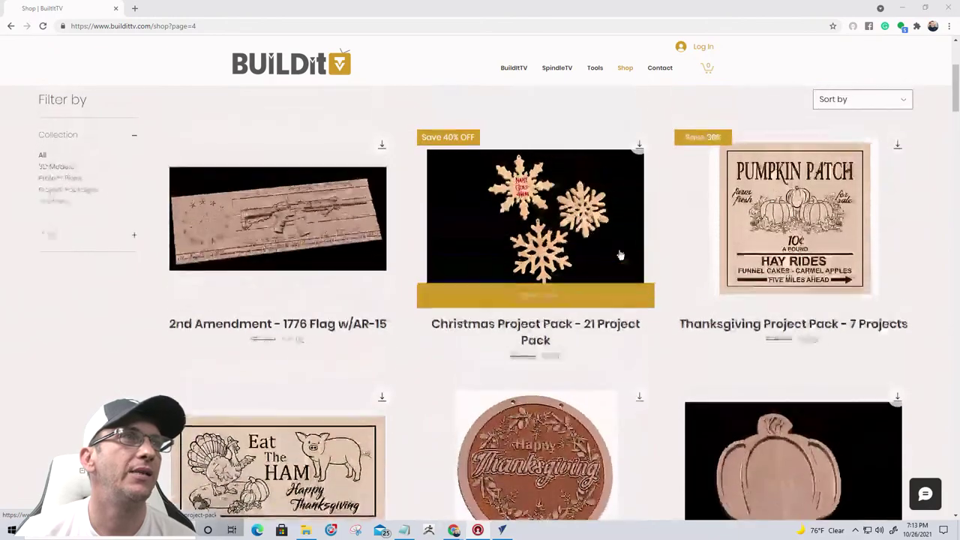
scroll(620, 256, down, 1)
scroll(620, 256, down, 5)
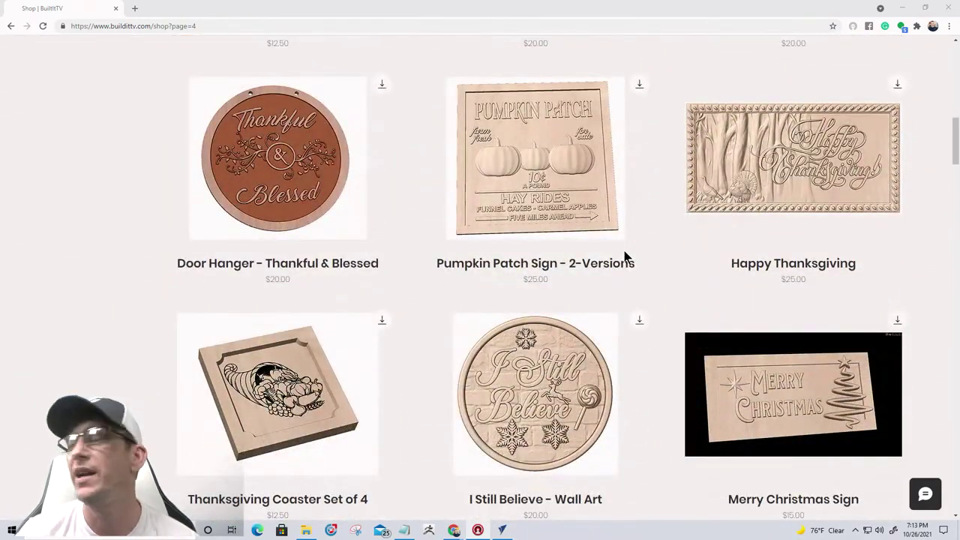
scroll(623, 255, down, 4)
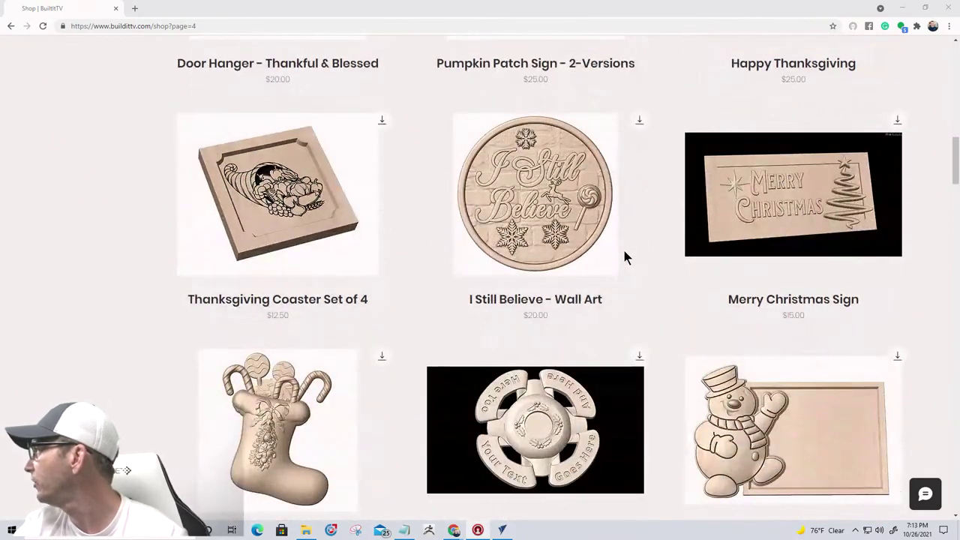
scroll(628, 257, down, 6)
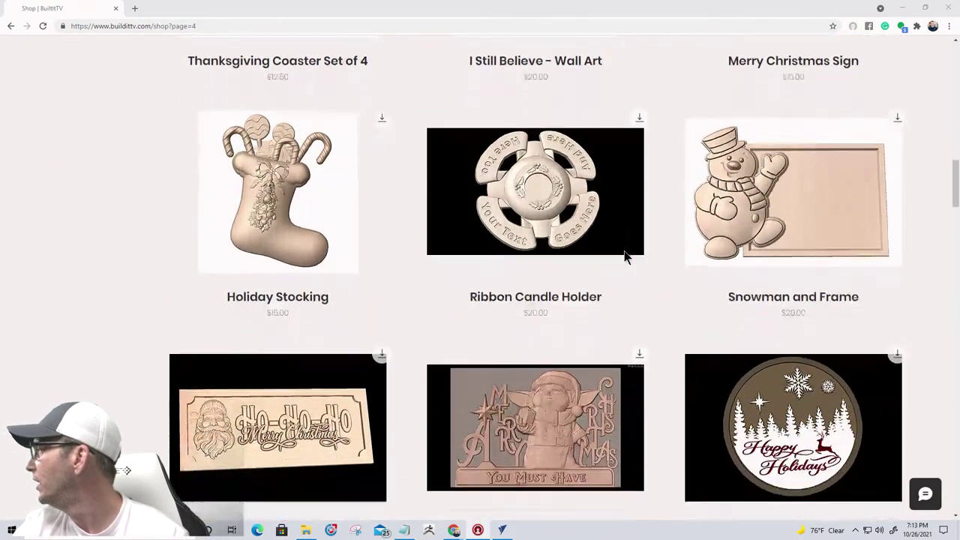
scroll(626, 257, down, 9)
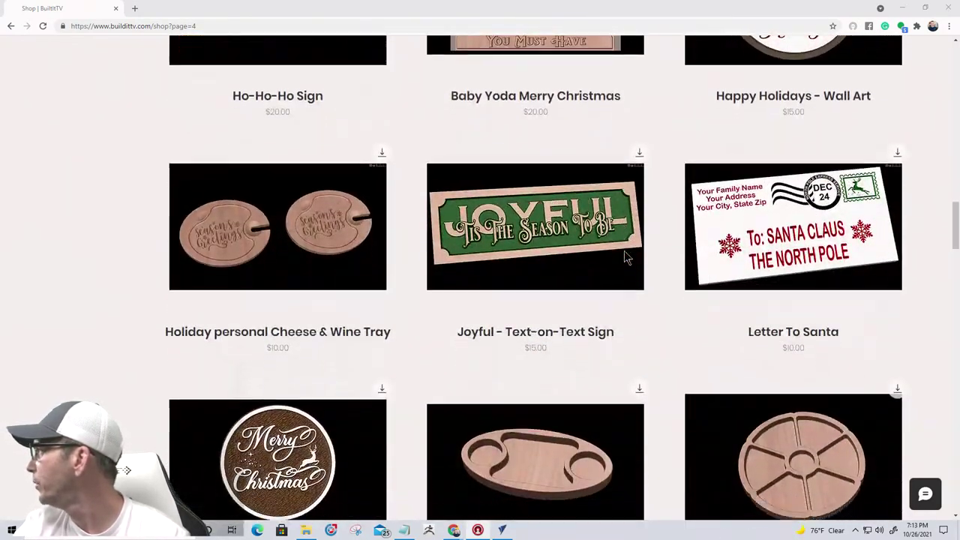
scroll(624, 257, down, 3)
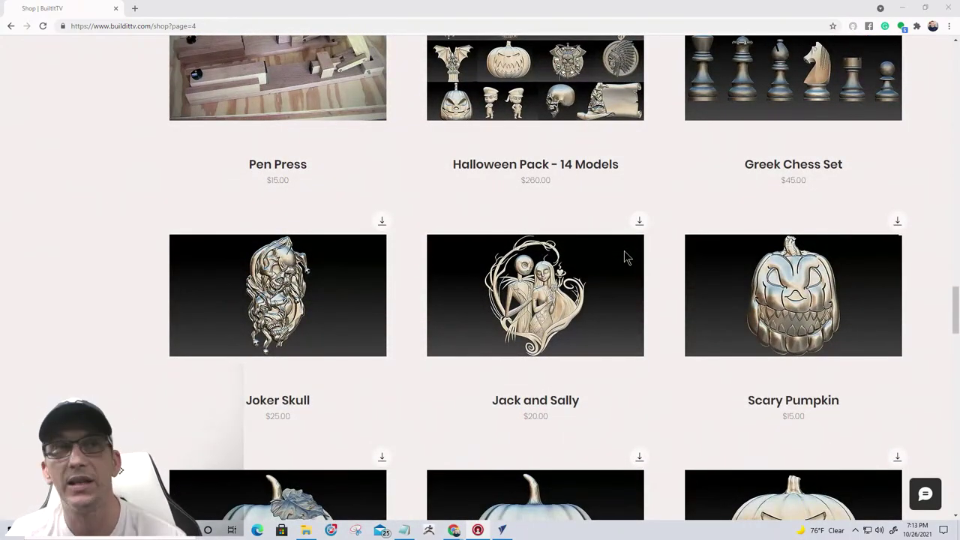
scroll(628, 257, down, 1)
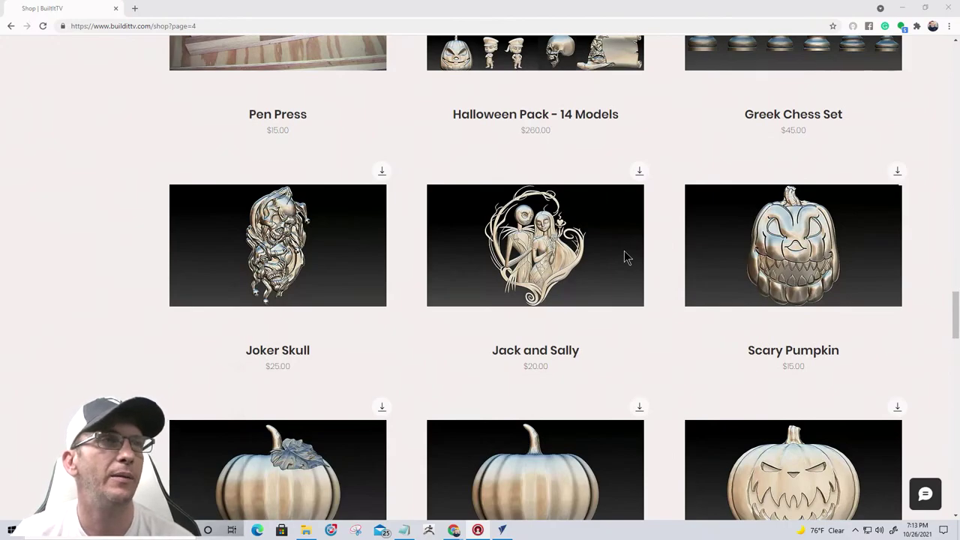
scroll(626, 257, down, 9)
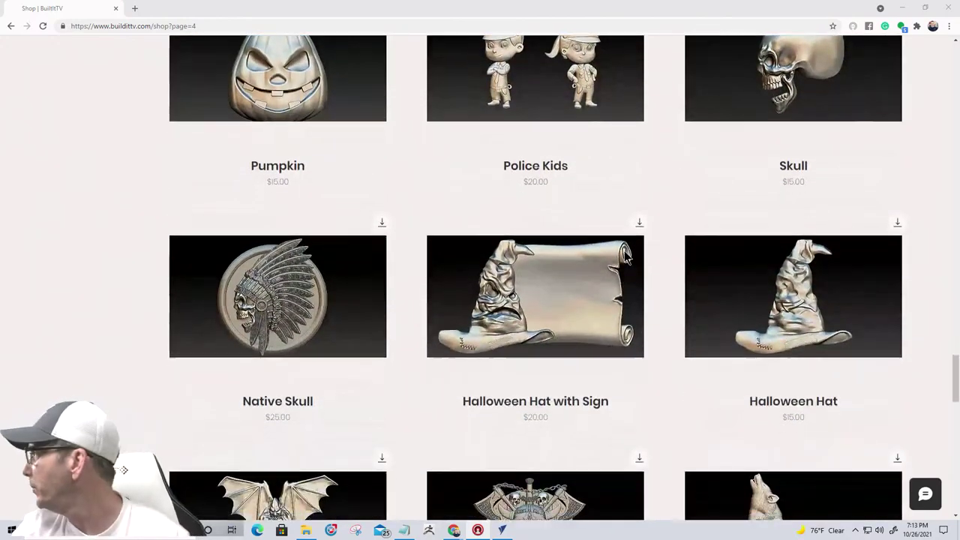
scroll(625, 257, up, 9)
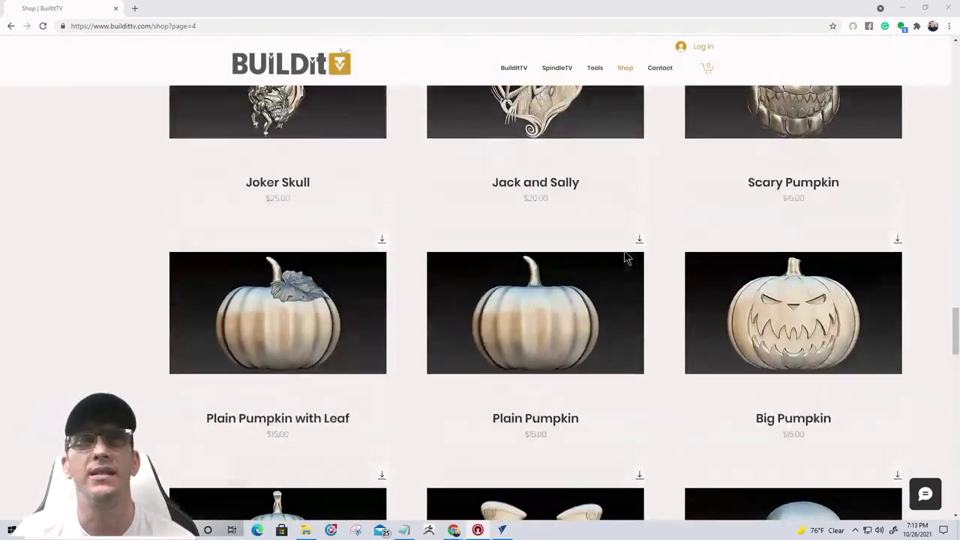
scroll(625, 254, up, 11)
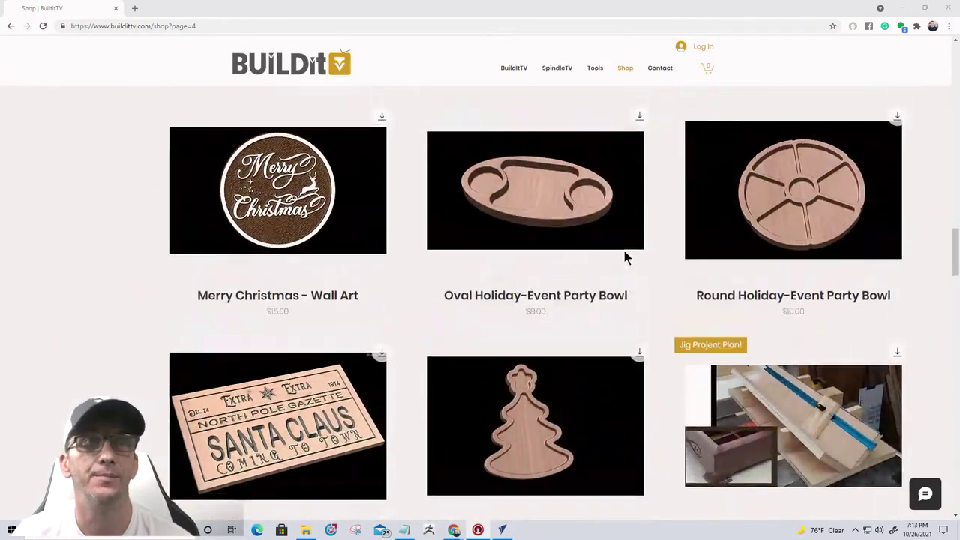
scroll(626, 258, up, 12)
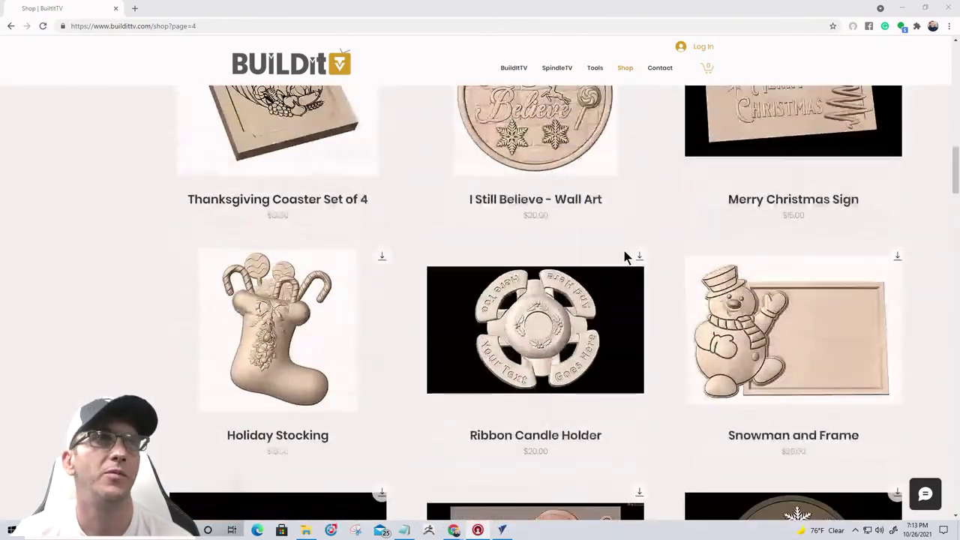
scroll(624, 255, up, 3)
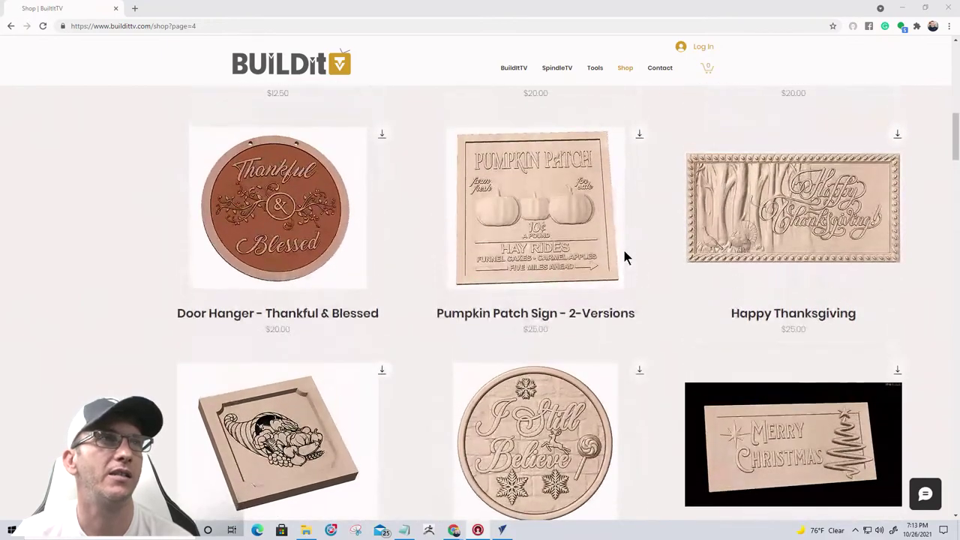
scroll(625, 257, up, 3)
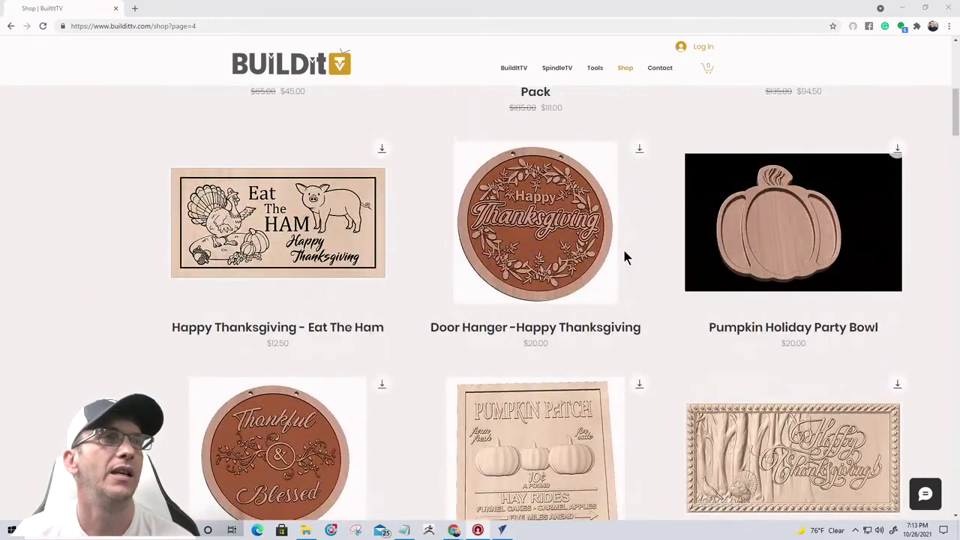
scroll(625, 255, up, 3)
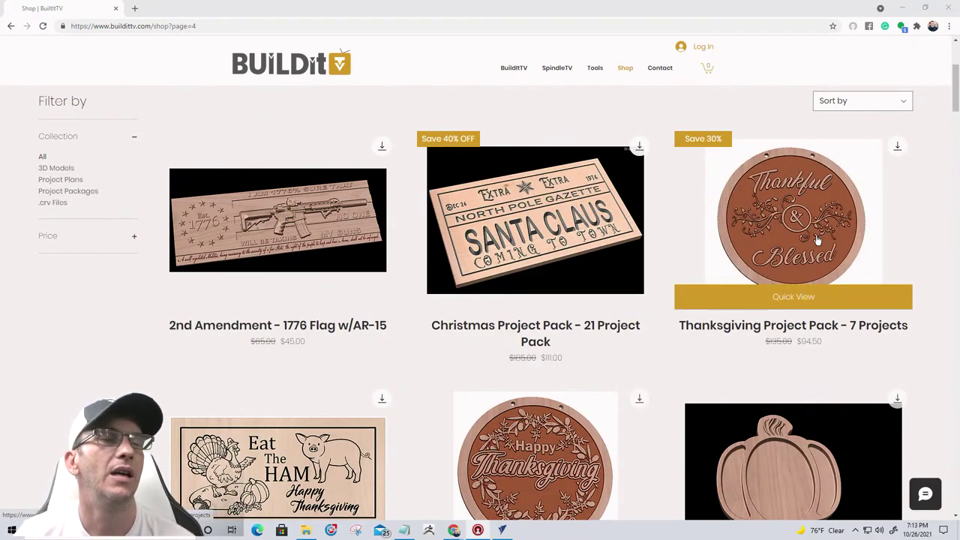
scroll(459, 391, down, 4)
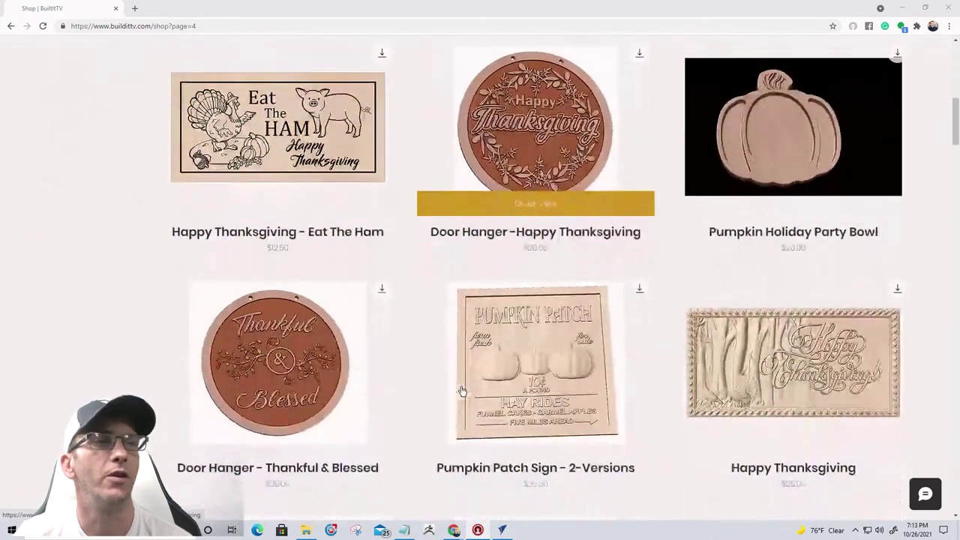
scroll(462, 391, up, 4)
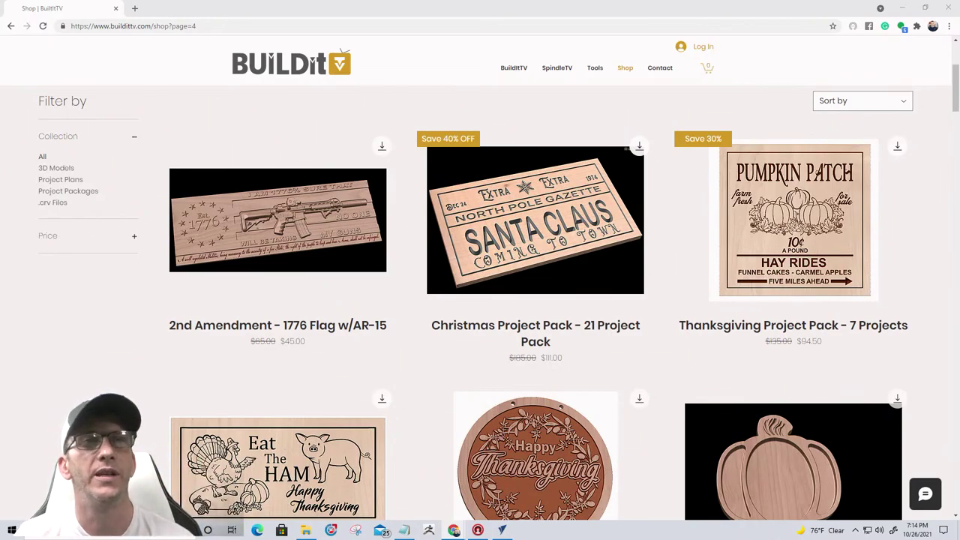
- Minimize Chrome to show the 3D maze preview, then drag the Amazon steel-ball page over it
scroll(835, 388, down, 3)
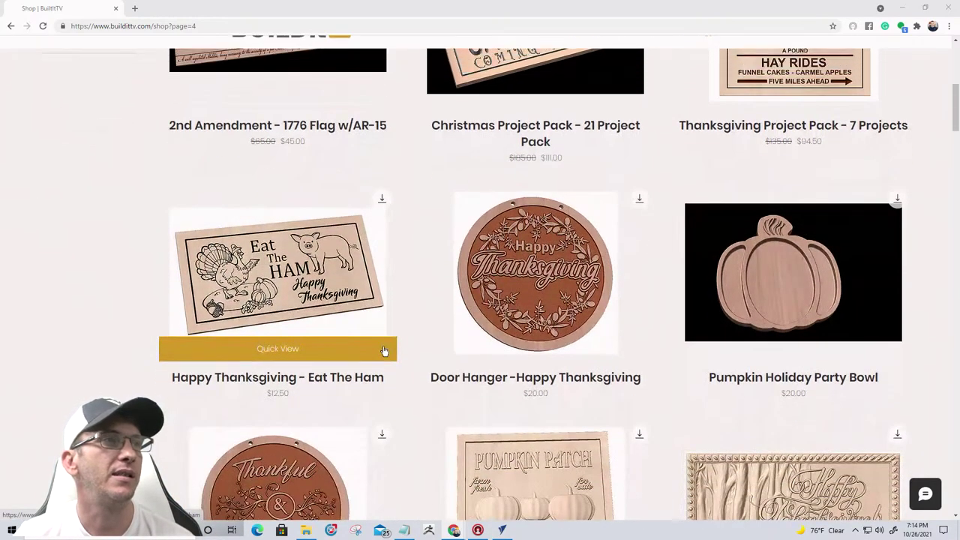
scroll(383, 351, down, 1)
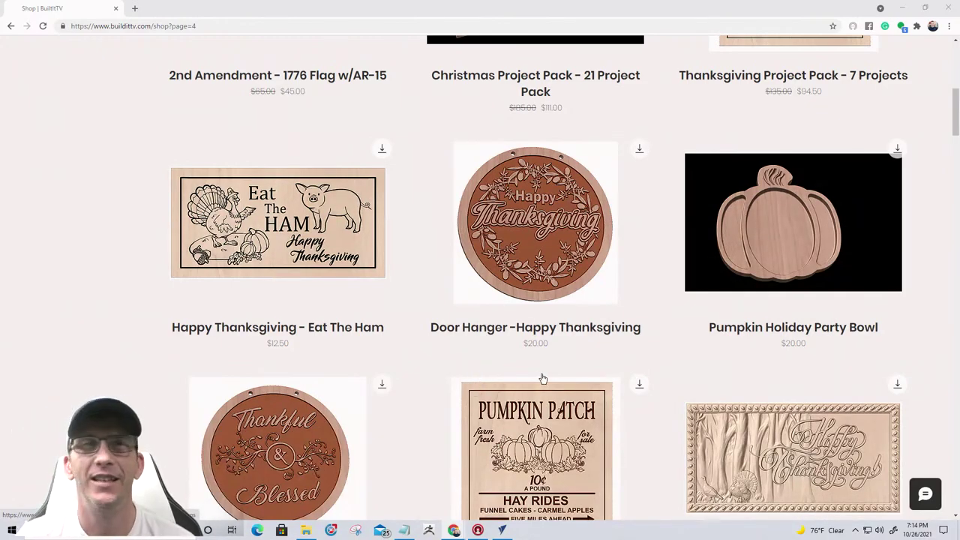
click(903, 10)
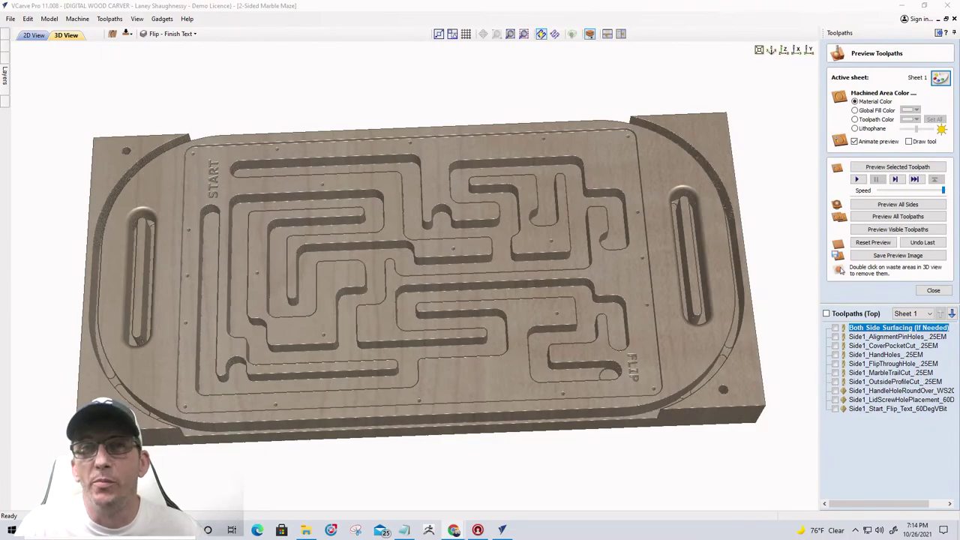
drag(959, 18, 203, 27)
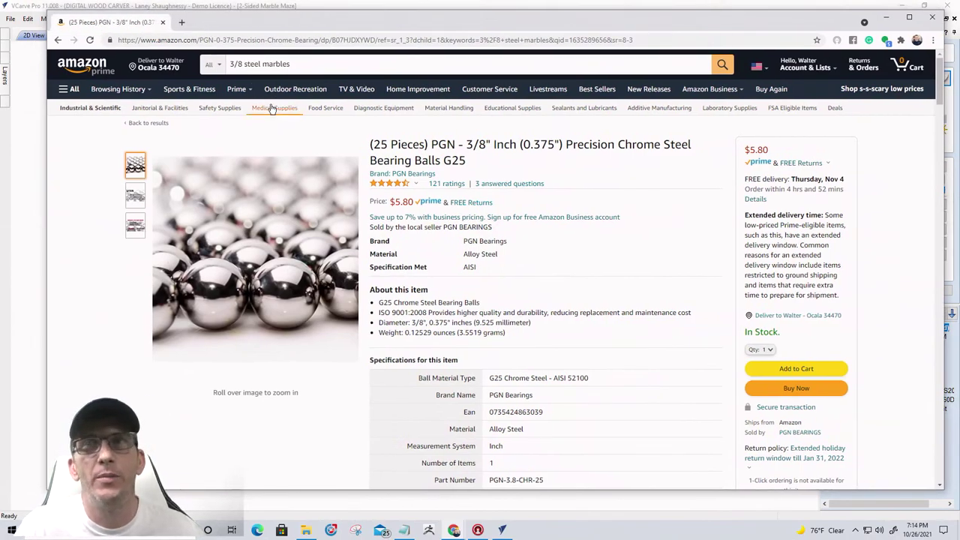
mouse_move(268, 168)
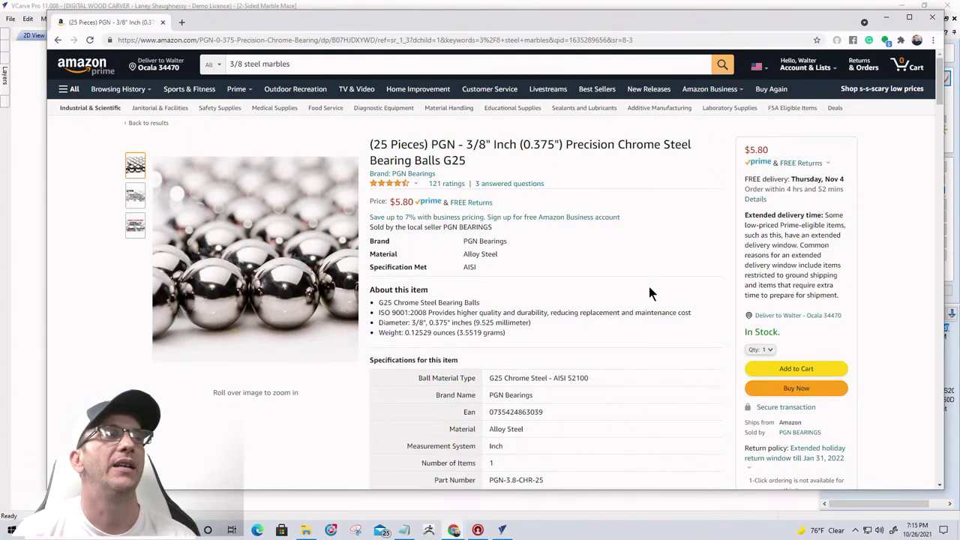
mouse_move(251, 296)
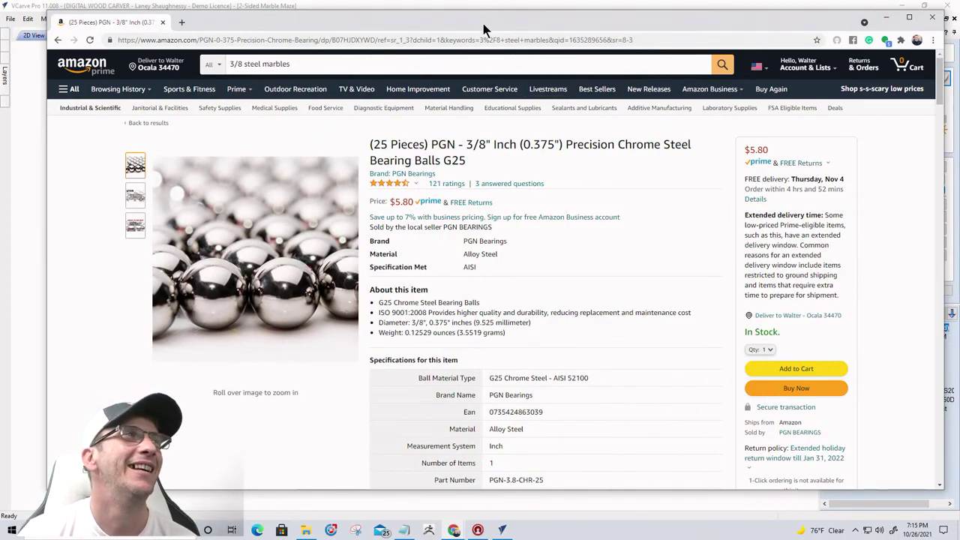
mouse_move(480, 23)
mouse_down()
mouse_move(571, 12)
mouse_move(585, 25)
mouse_move(635, 27)
mouse_move(450, 29)
mouse_move(476, 31)
mouse_up()
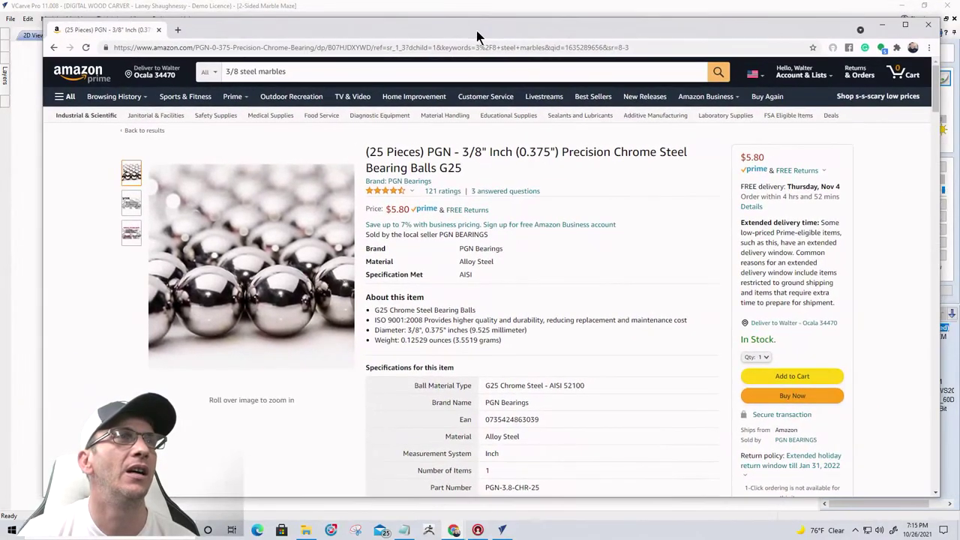
click(284, 72)
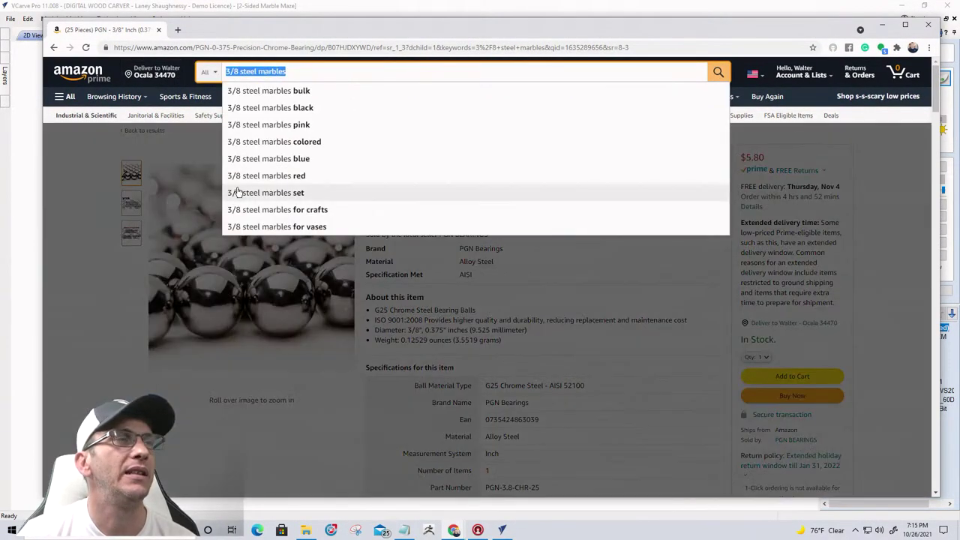
click(284, 366)
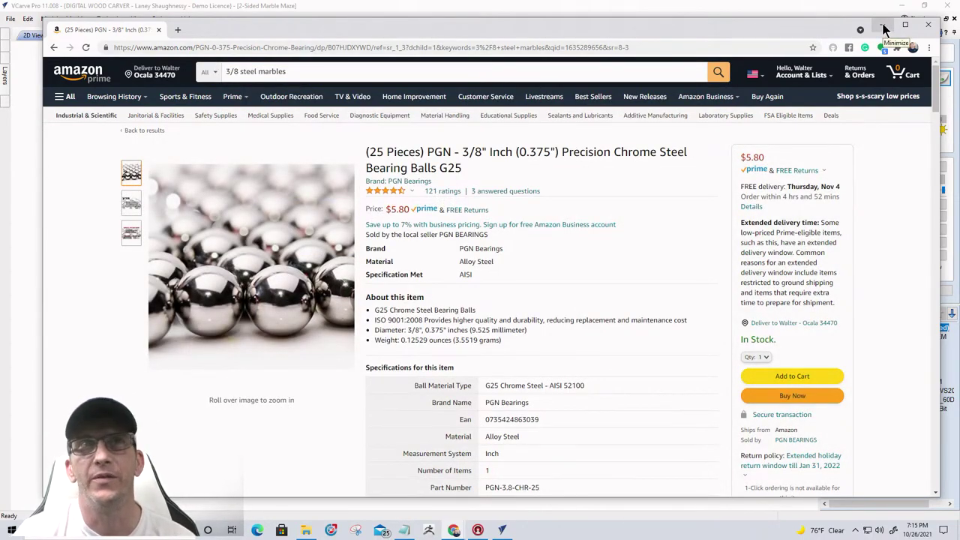
- Minimize Chrome and launch a fresh VCarve Pro session from the taskbar jump list
click(883, 30)
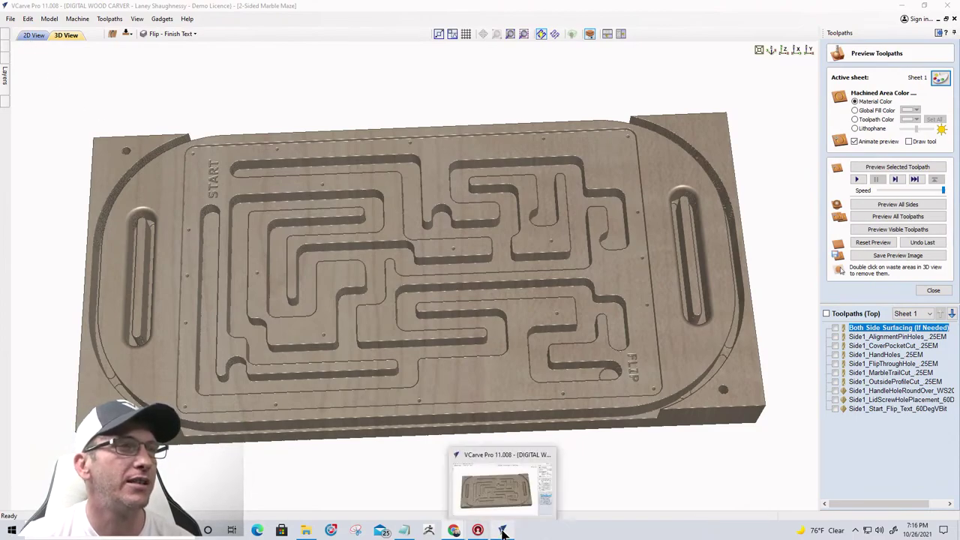
click(504, 531)
right_click(504, 532)
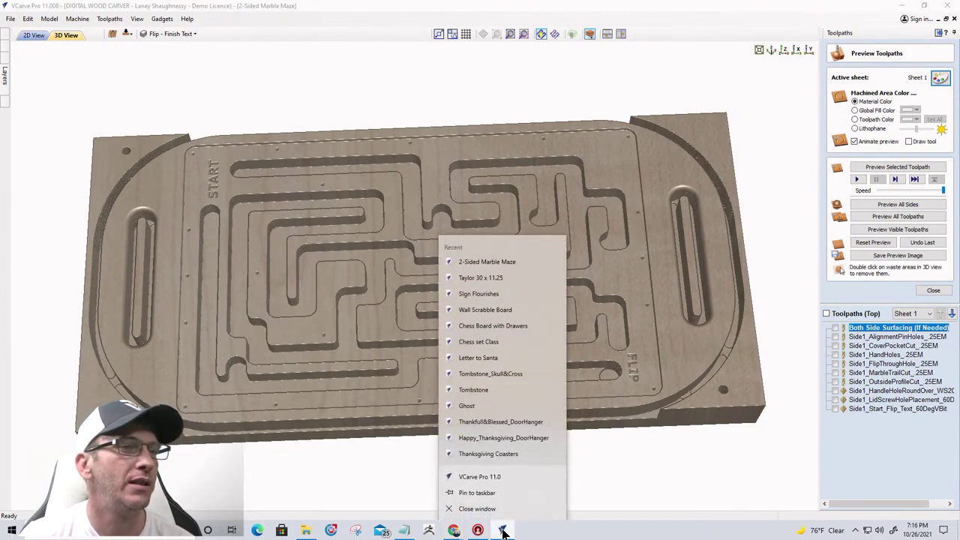
click(478, 477)
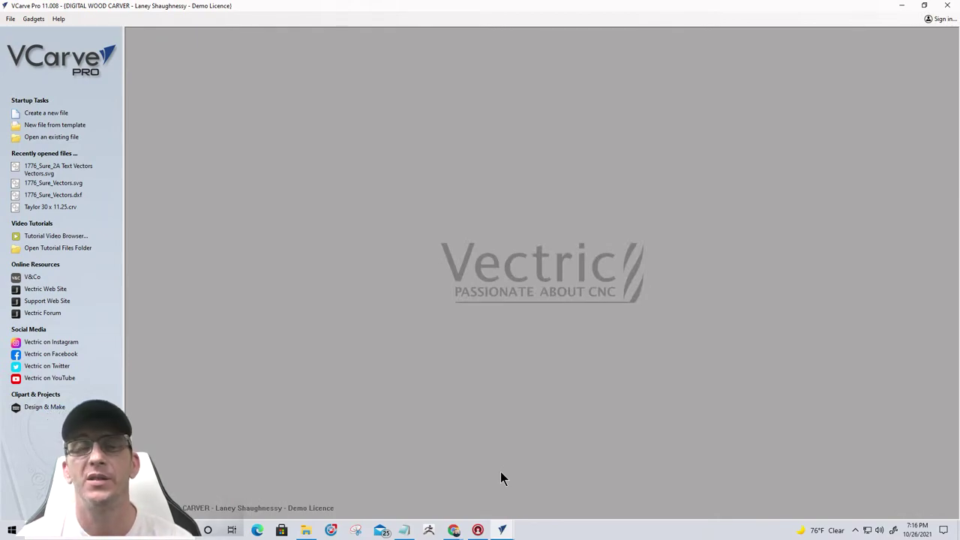
- Create a new blank job and enter a 15-inch Width (X) in Job Setup
click(53, 113)
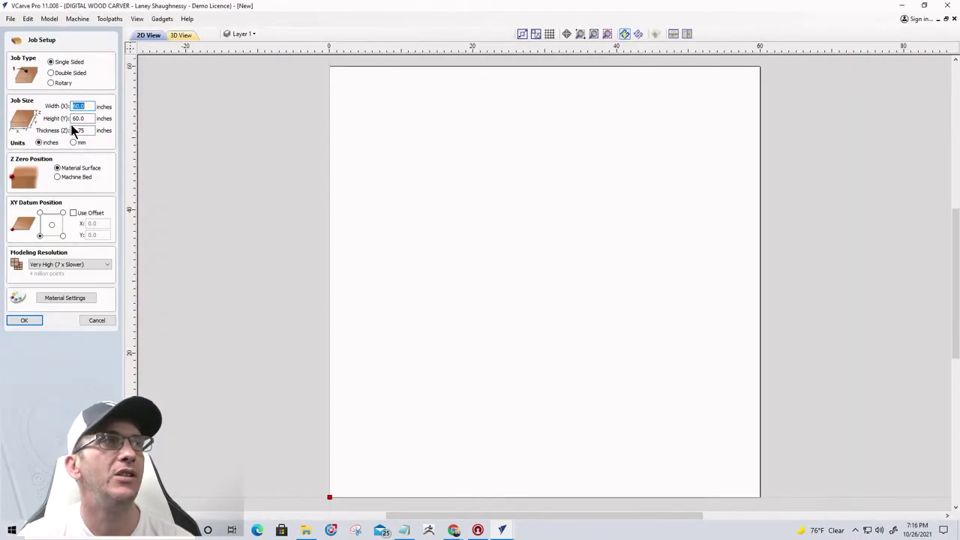
click(549, 35)
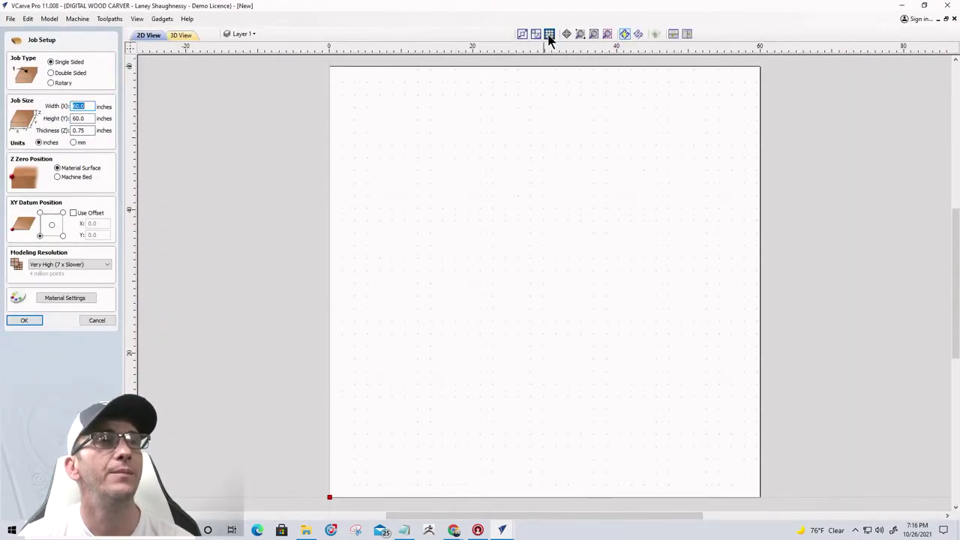
click(549, 35)
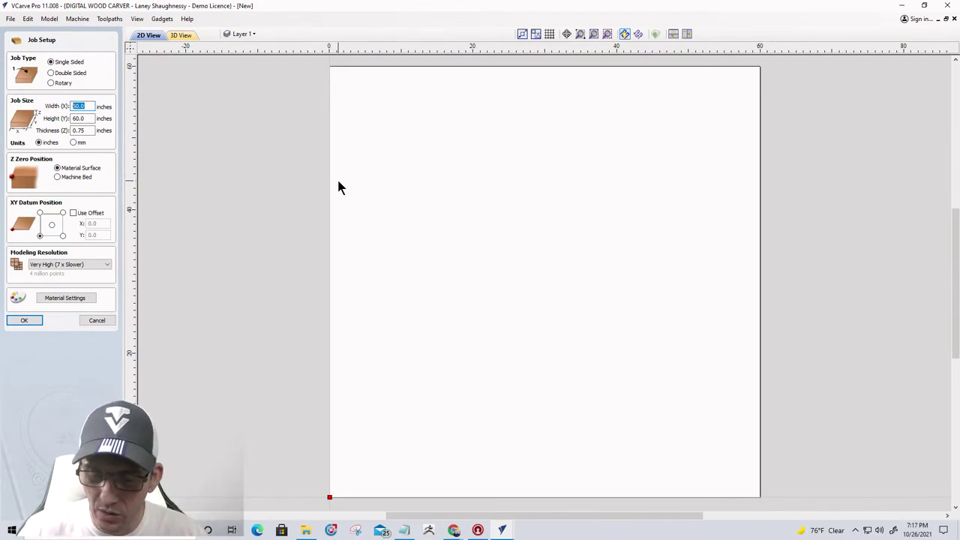
text(15)
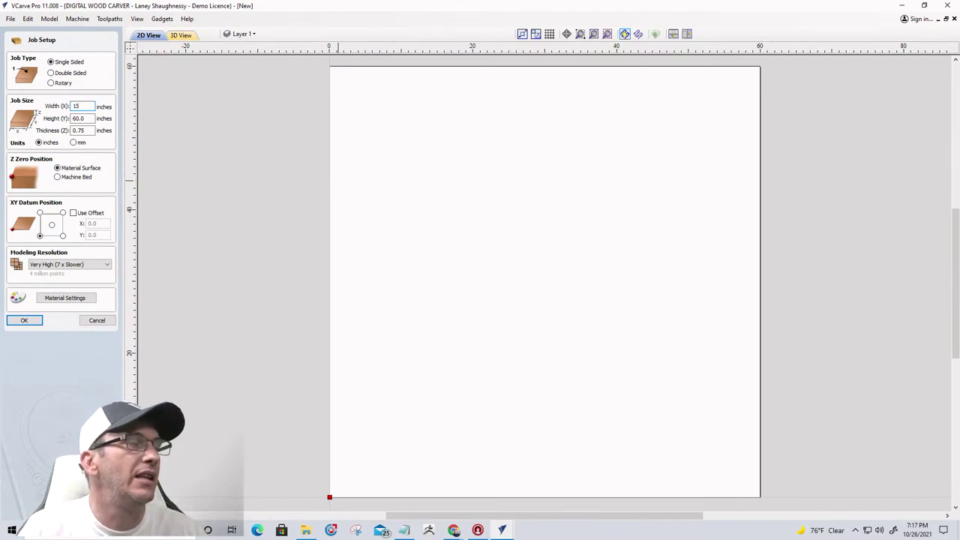
key(Tab)
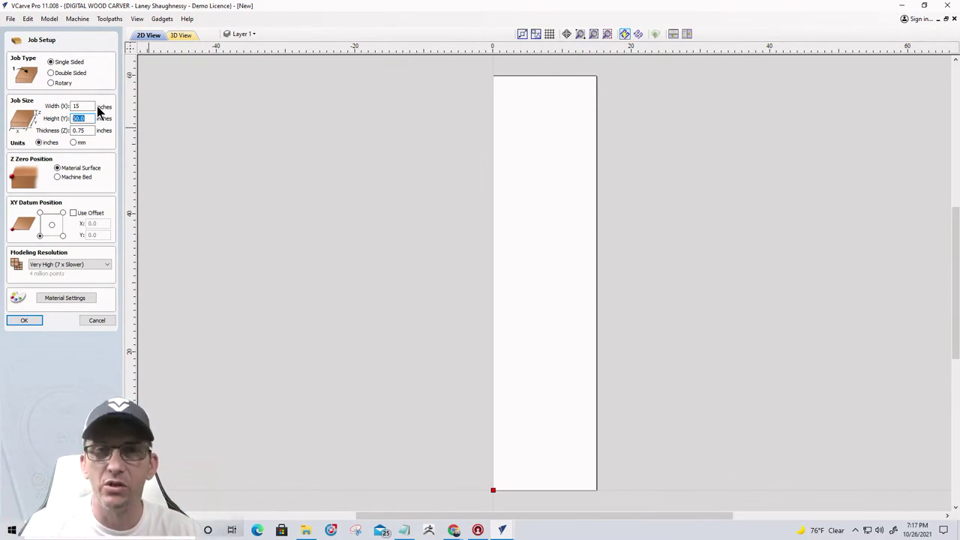
- Enter 11.25 inches as the Height (Y) in Job Setup
text(11.25)
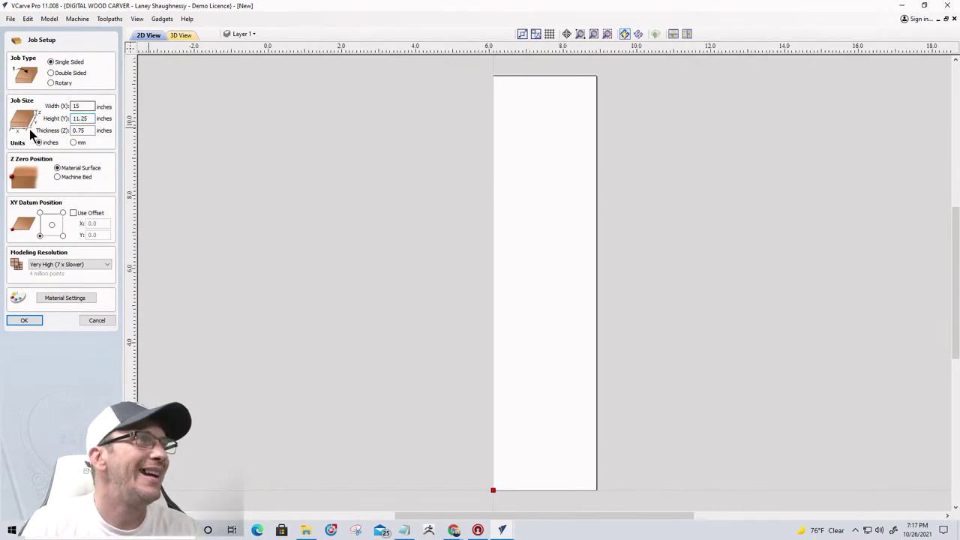
key(Tab)
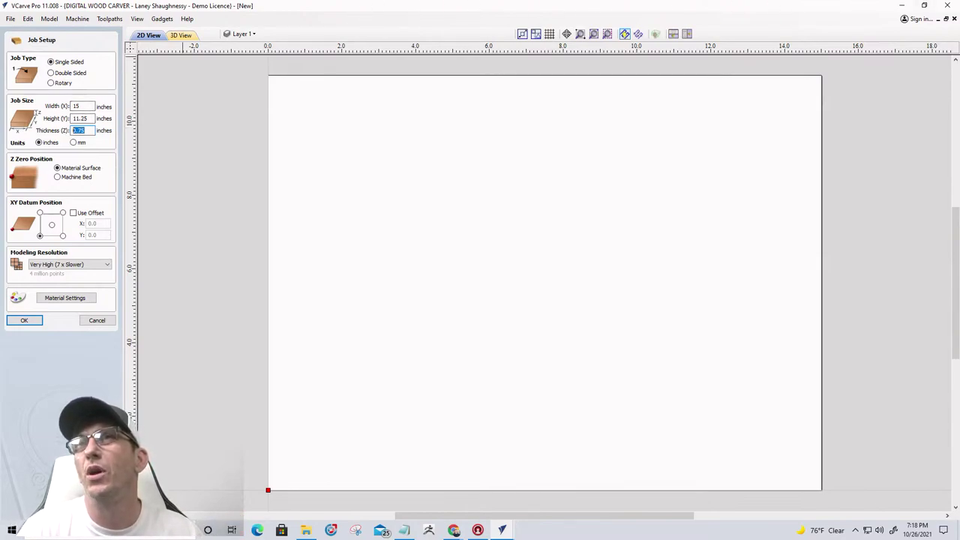
key(alt+Tab)
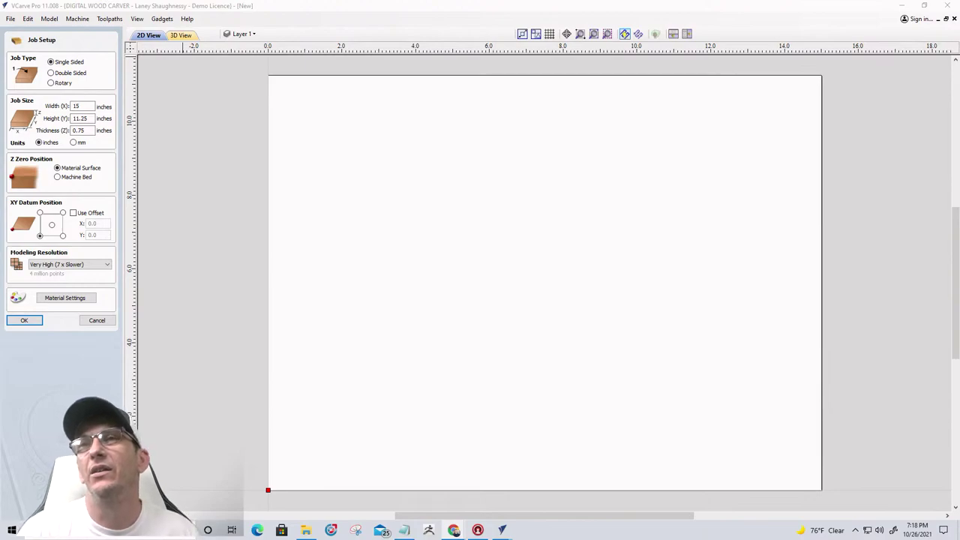
scroll(951, 266, down, 1)
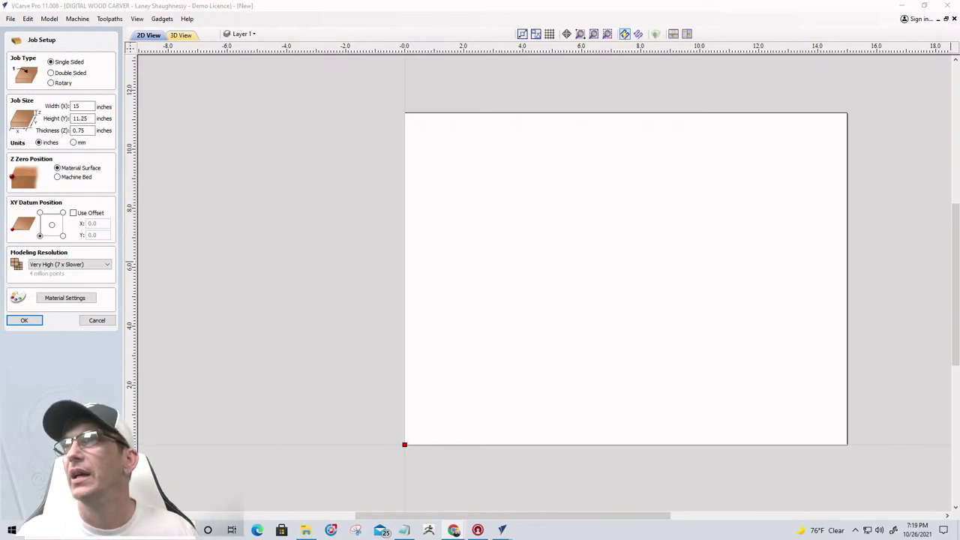
- Switch to Chrome's Google Images results for 'wood marble maze for kids'
key(alt+Tab)
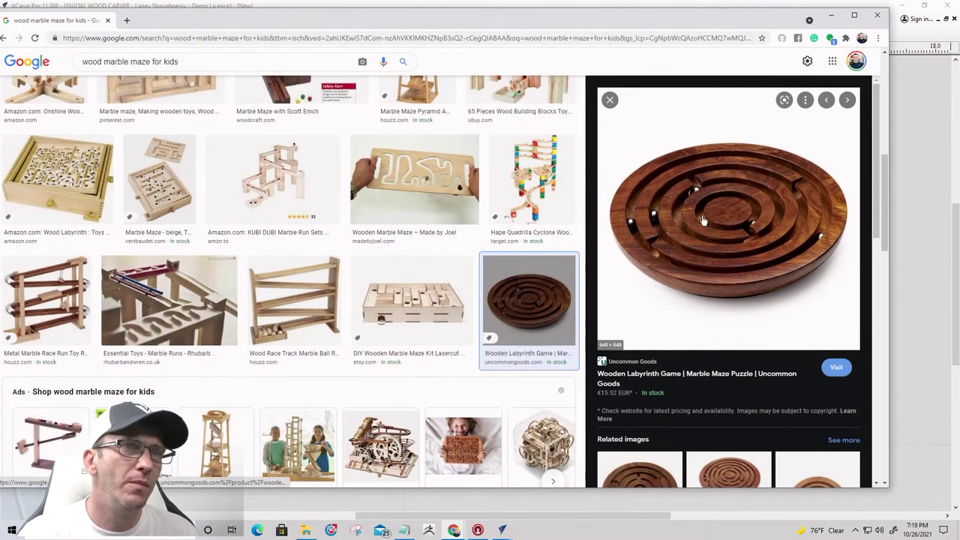
- Preview Joel's wooden marble maze and the Amish-made wooden marble maze toy
scroll(696, 232, down, 5)
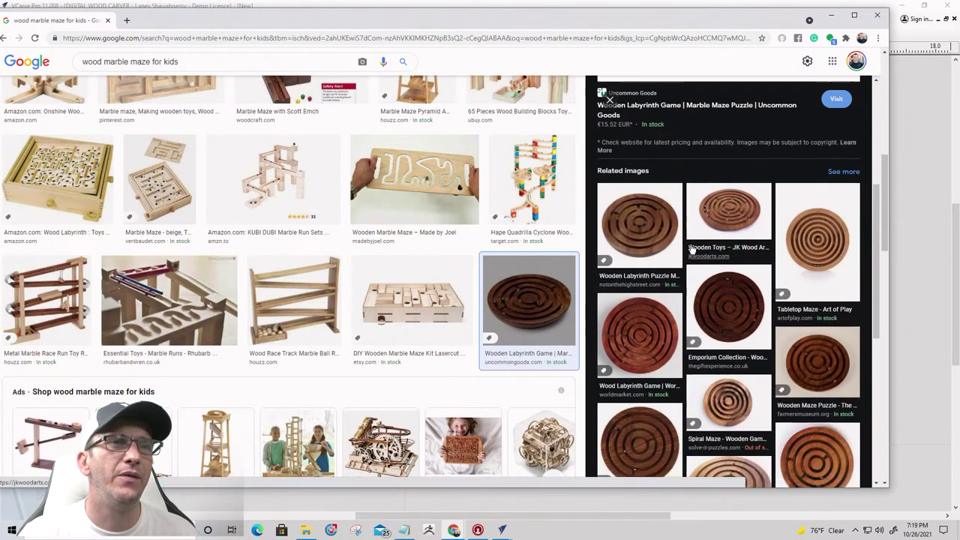
scroll(691, 249, up, 2)
scroll(691, 249, up, 2)
scroll(382, 308, up, 3)
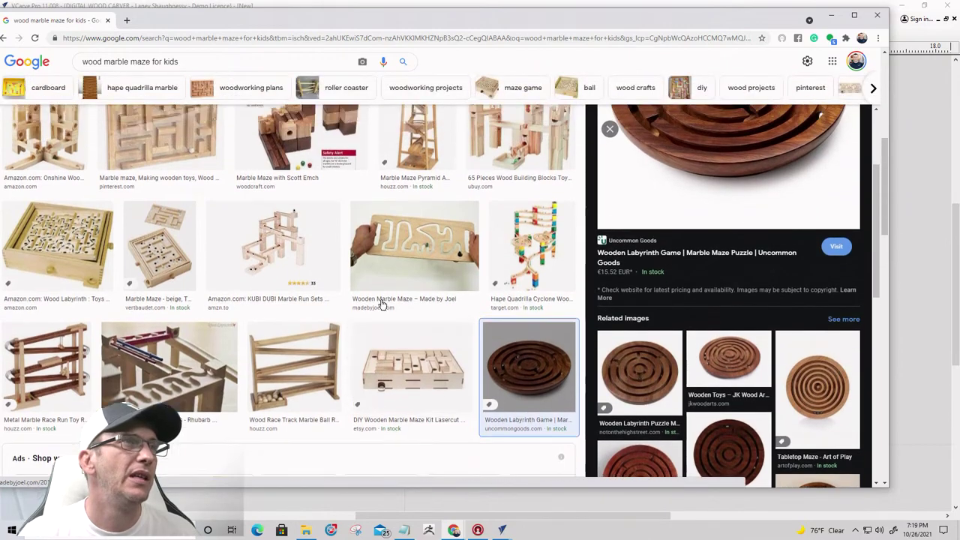
click(405, 378)
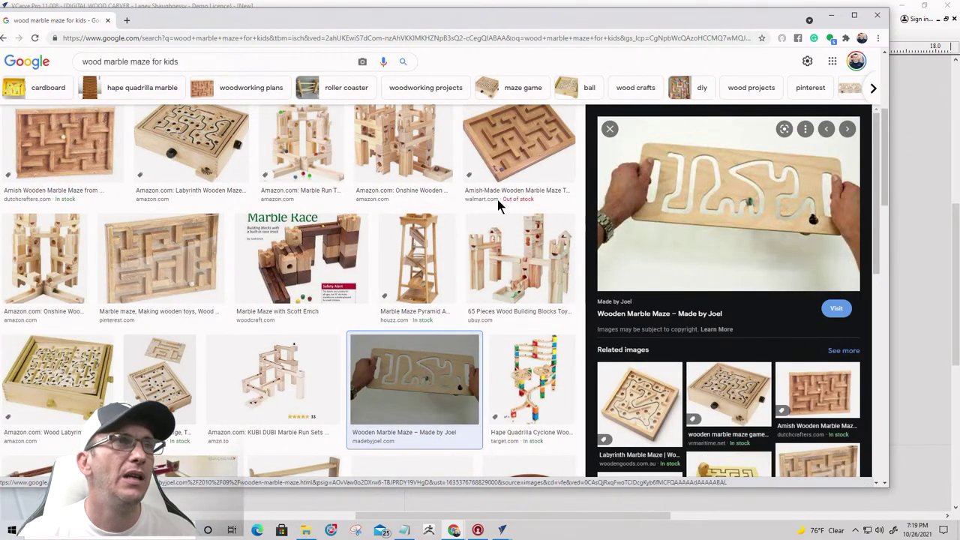
click(519, 162)
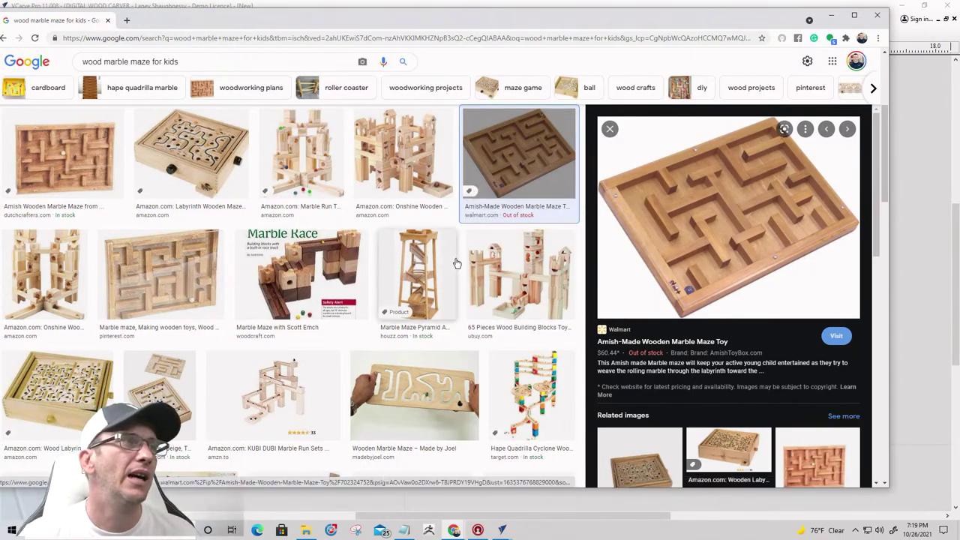
scroll(456, 263, up, 3)
scroll(455, 261, down, 6)
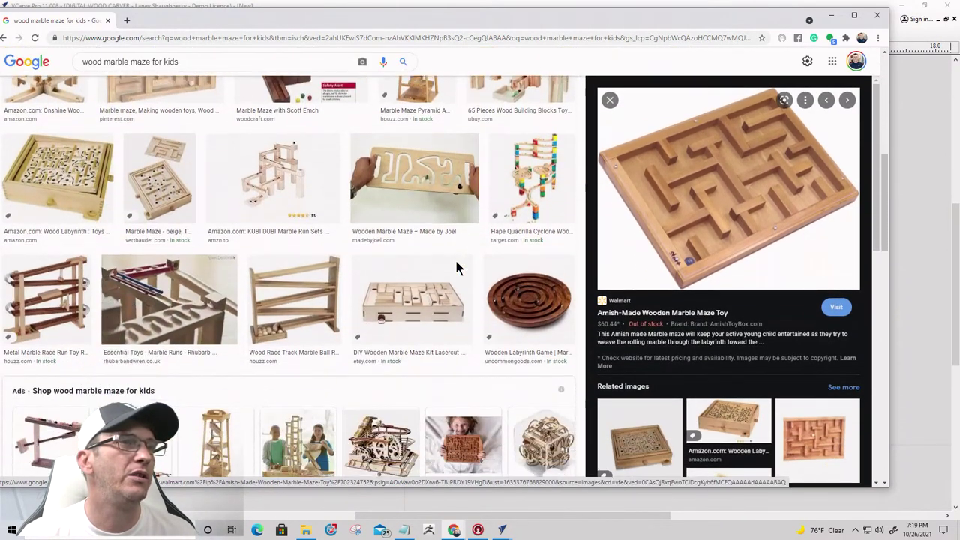
scroll(458, 266, down, 10)
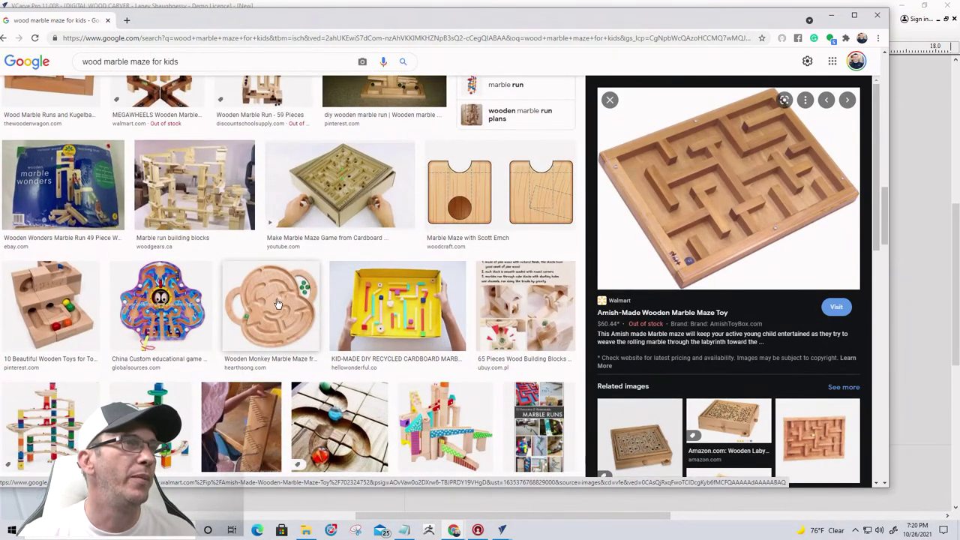
- Preview the Wooden Monkey Marble Maze and the Etsy Wooden Maze images
click(276, 302)
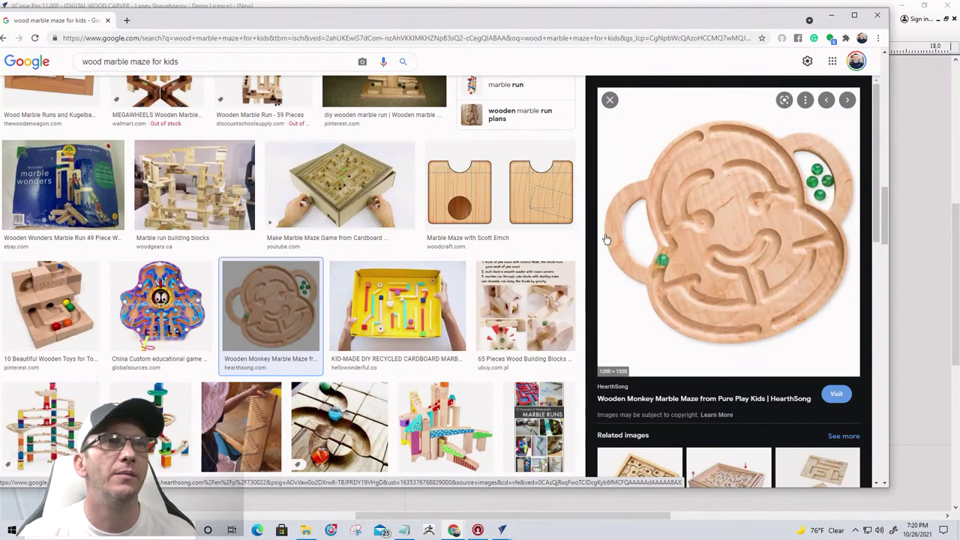
scroll(262, 308, down, 4)
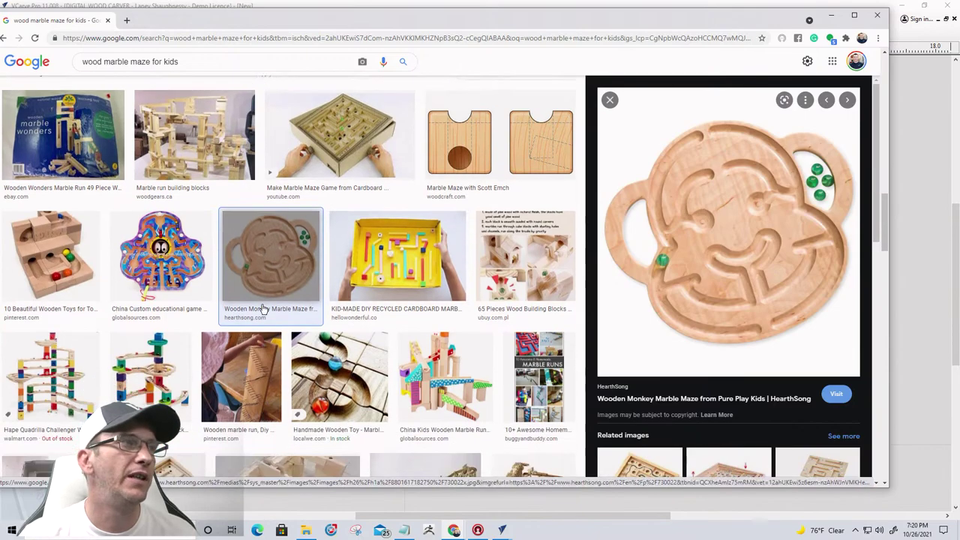
scroll(262, 304, down, 7)
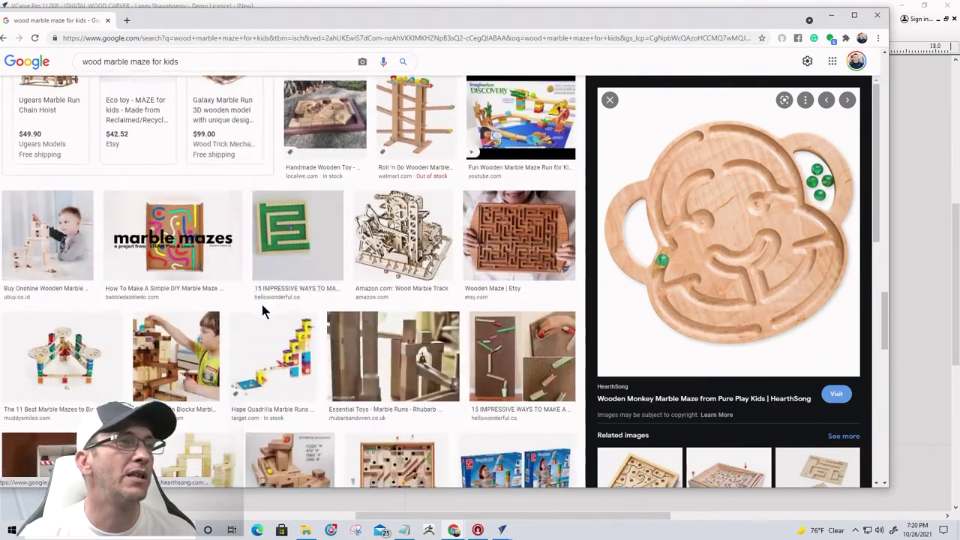
click(519, 234)
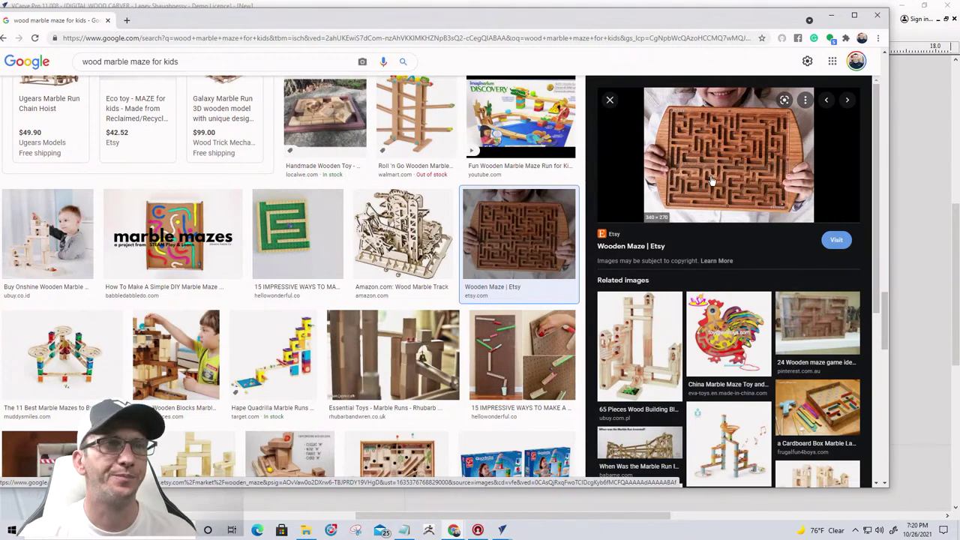
mouse_move(231, 128)
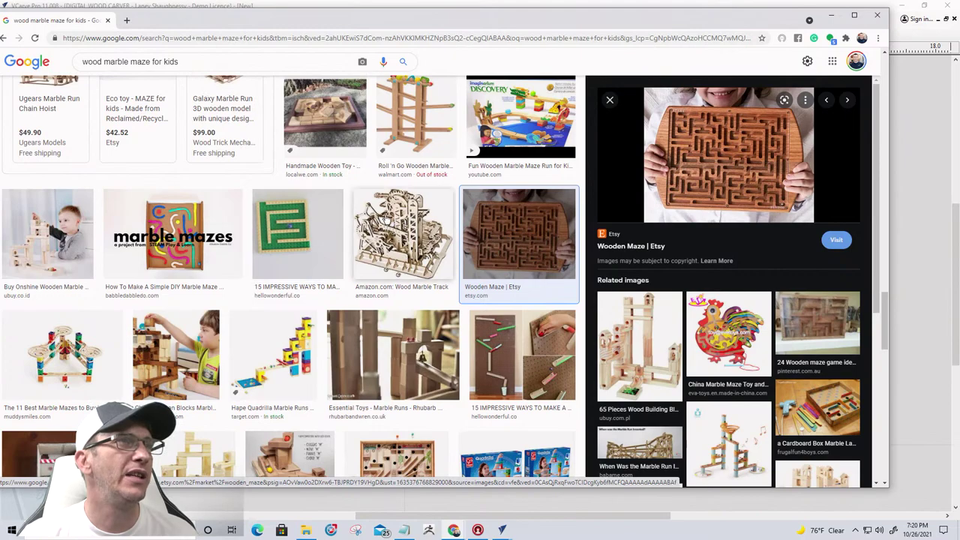
scroll(386, 214, up, 2)
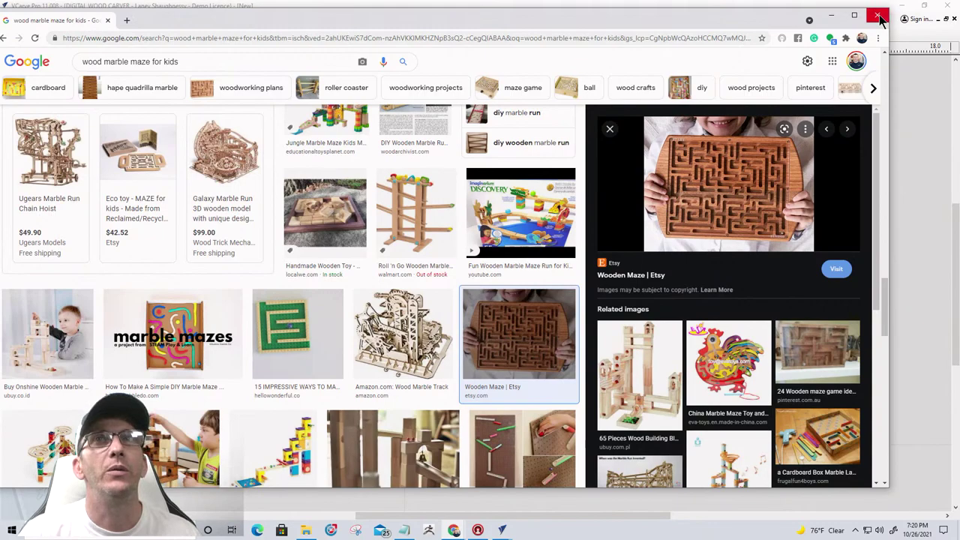
scroll(761, 150, down, 3)
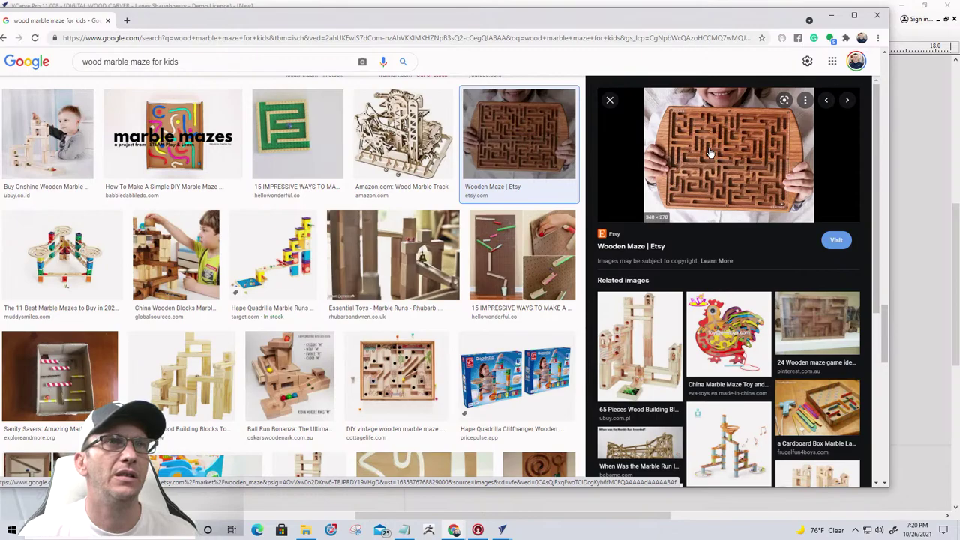
- Close Chrome and accept the Job Setup with a 0.75-inch thickness
click(879, 16)
scroll(425, 271, down, 3)
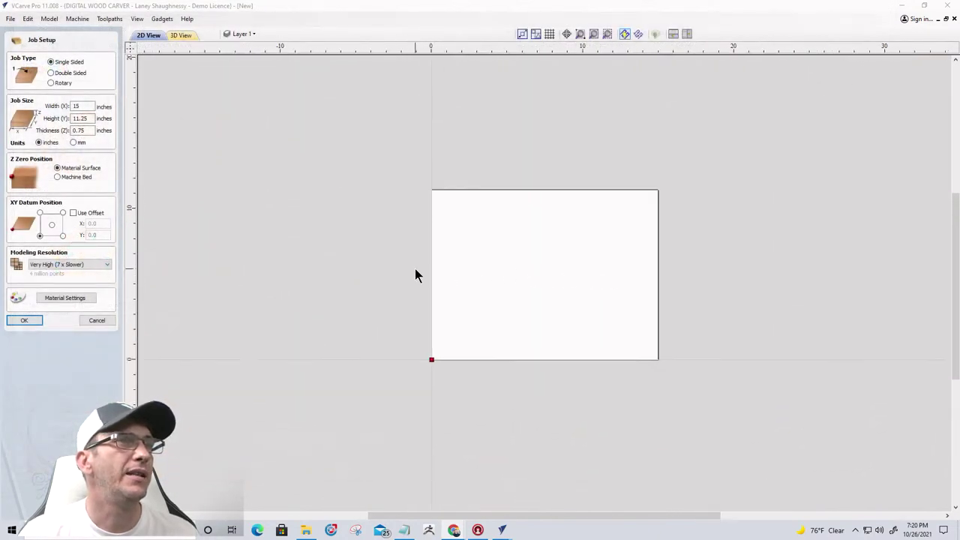
scroll(597, 276, up, 2)
scroll(600, 284, up, 3)
scroll(602, 284, down, 2)
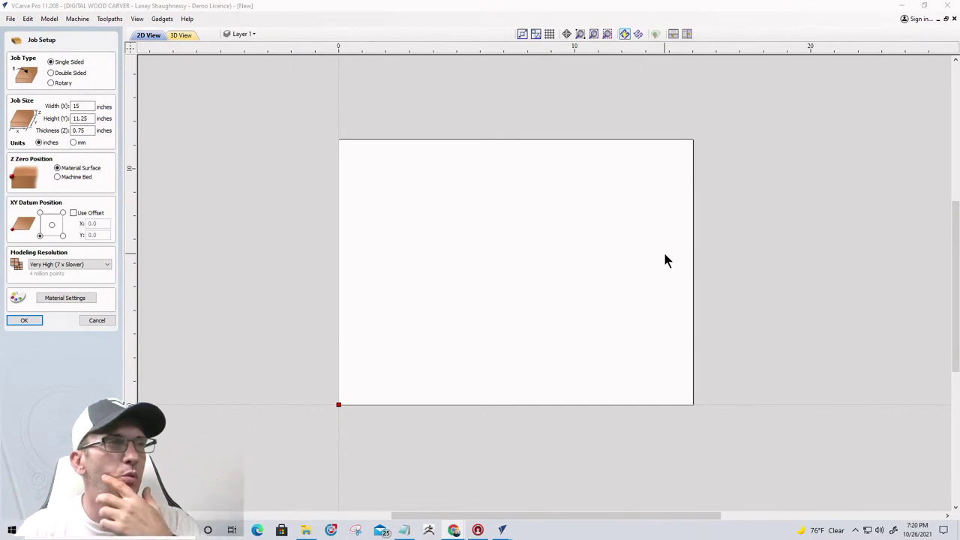
double_click(79, 132)
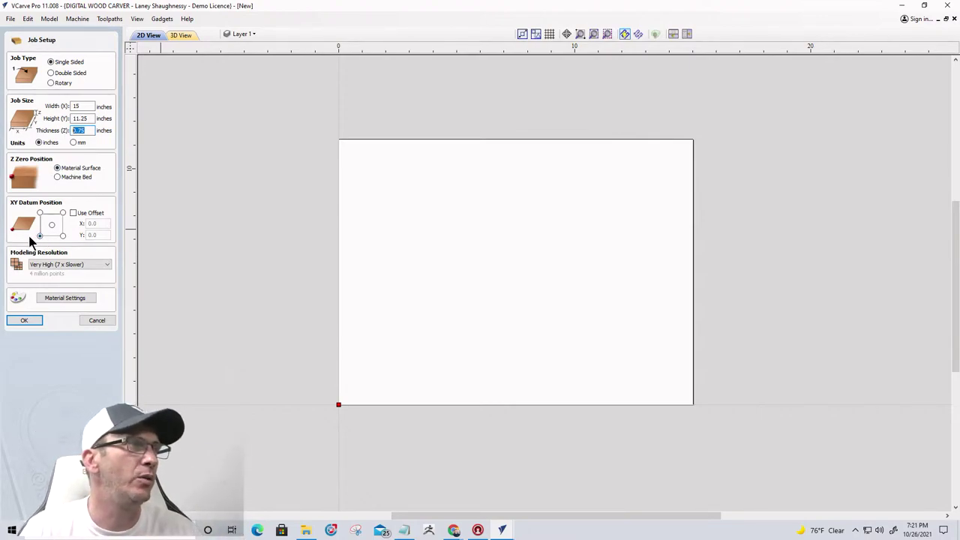
click(23, 323)
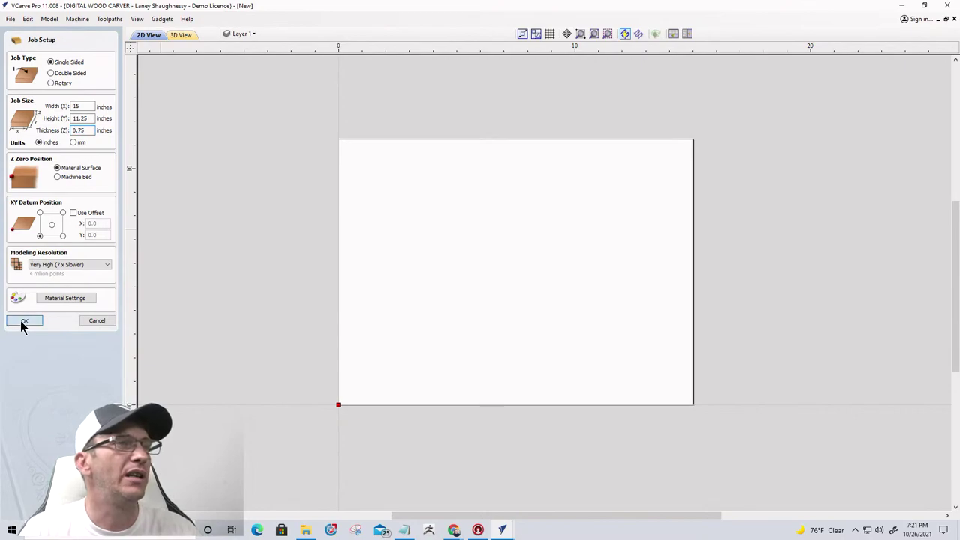
- Zoom the 2D view of the blank 15 by 11.25 inch board
scroll(595, 315, down, 2)
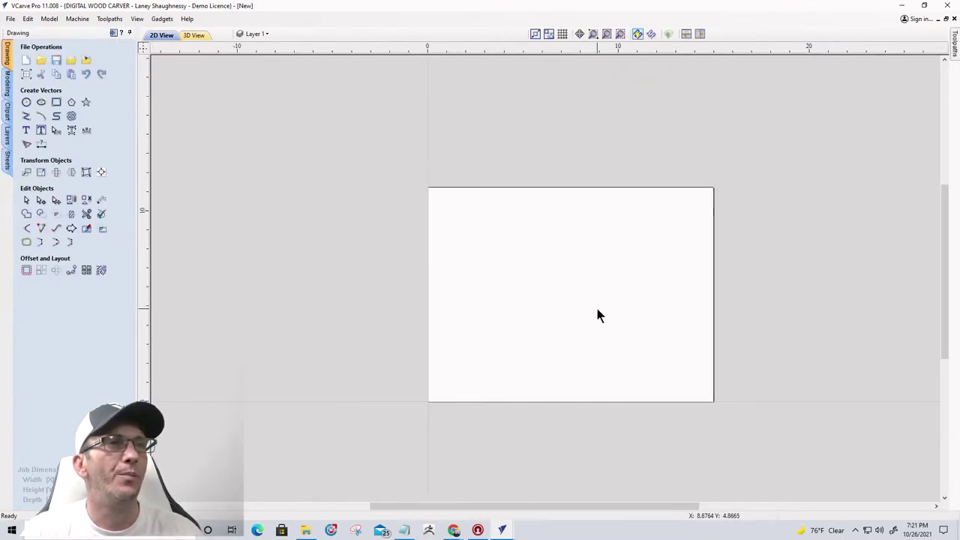
scroll(578, 319, up, 2)
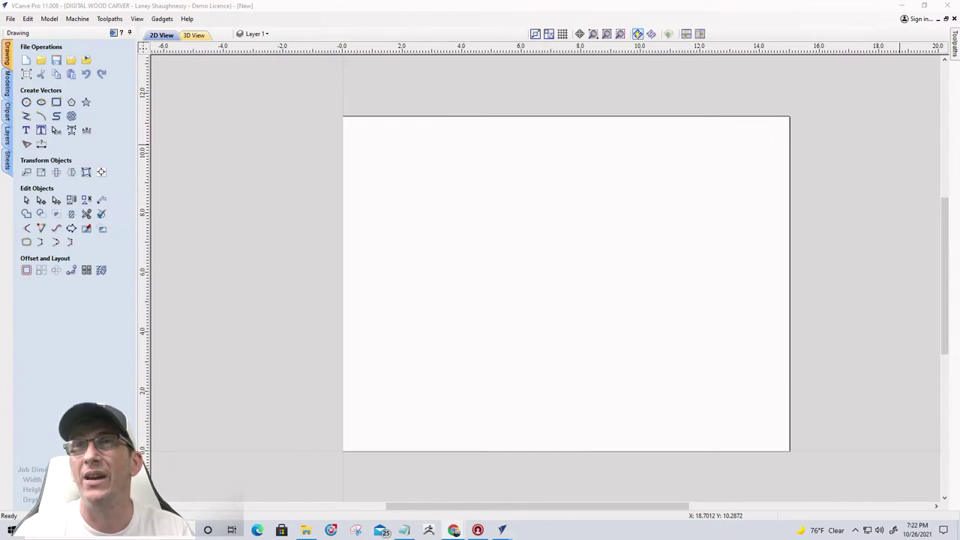
- Maximize Chrome, preview the Lowe's 3/8-inch carbide-tipped core box bit, then drag the browser aside
key(alt+Tab)
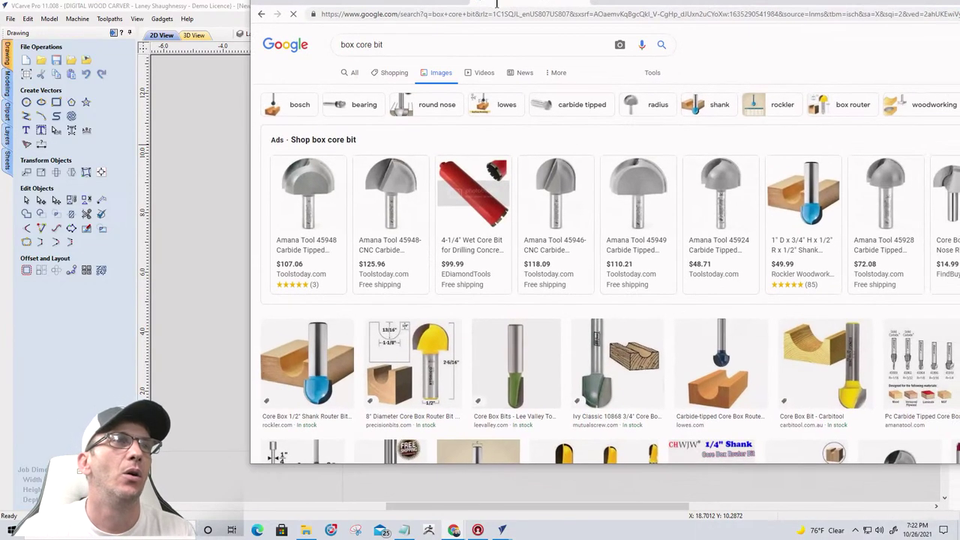
drag(497, 5, 277, 3)
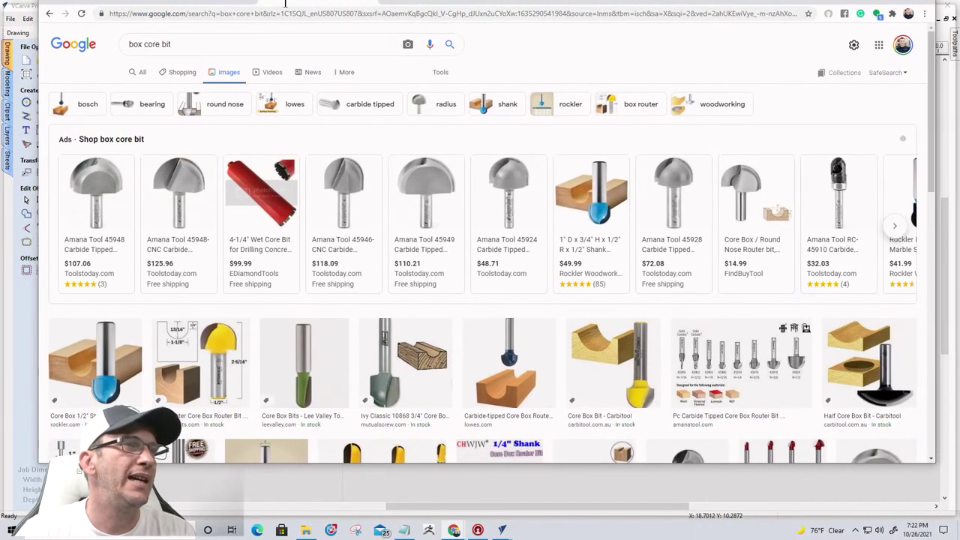
double_click(277, 3)
click(440, 372)
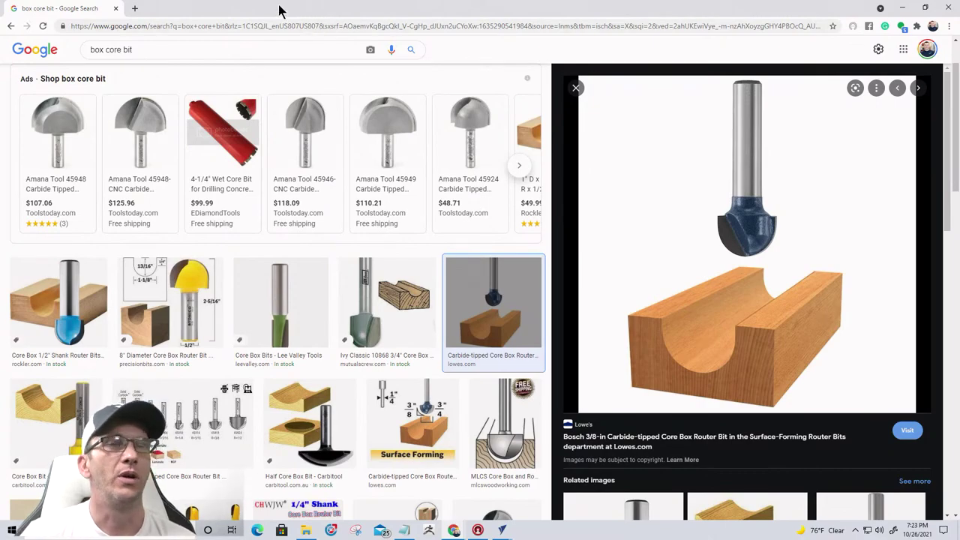
drag(278, 11, 959, 75)
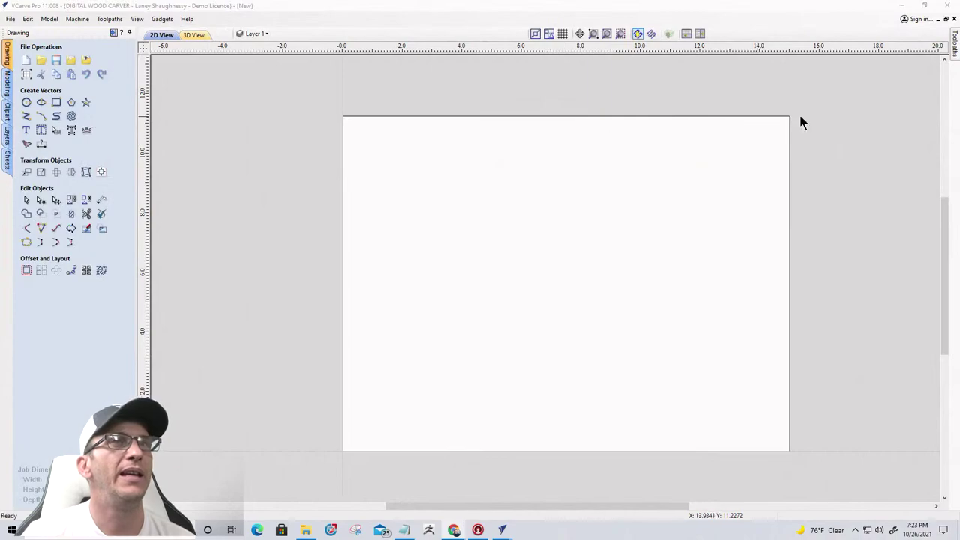
- In the Tool Database, select the .5 box core bit under Form Tools > Box Core Bits, copy its settings and confirm
click(955, 49)
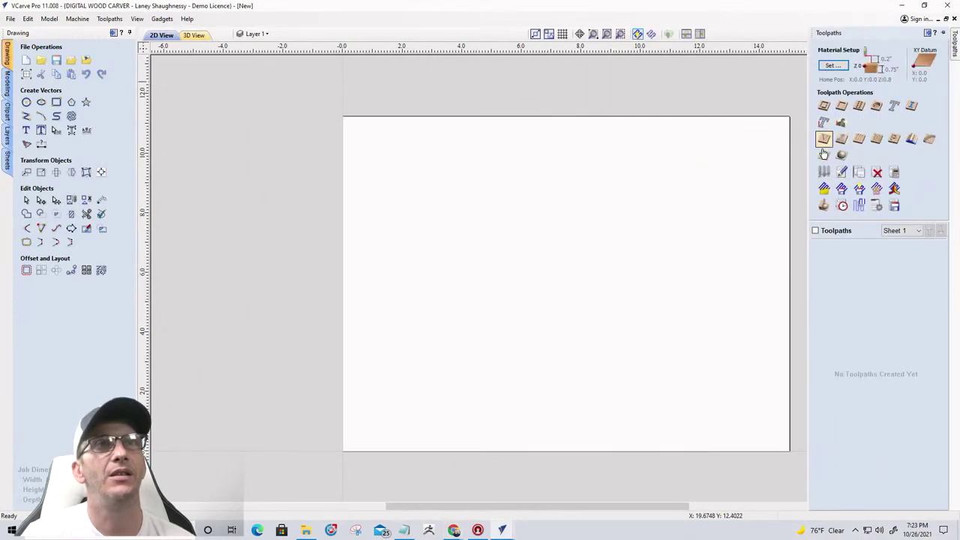
click(822, 174)
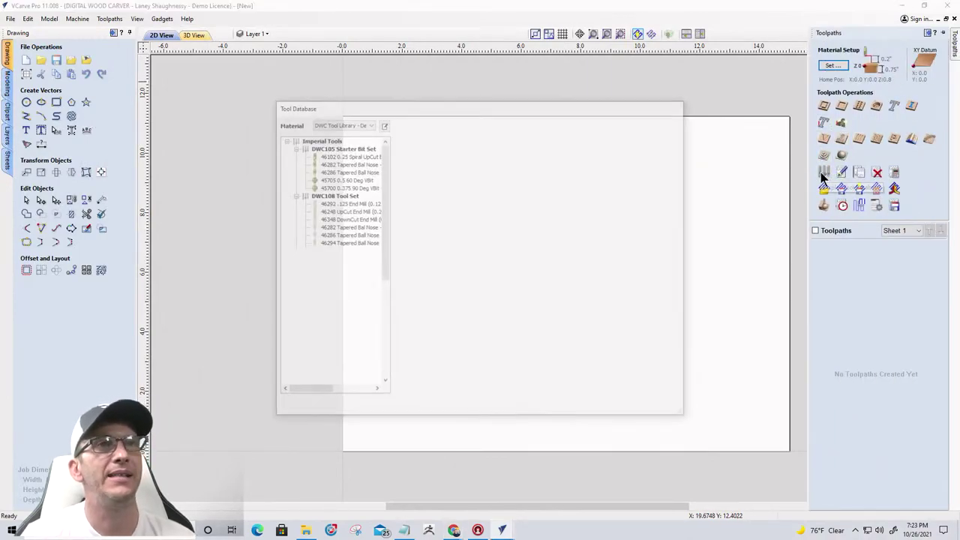
scroll(315, 288, down, 3)
scroll(313, 292, down, 5)
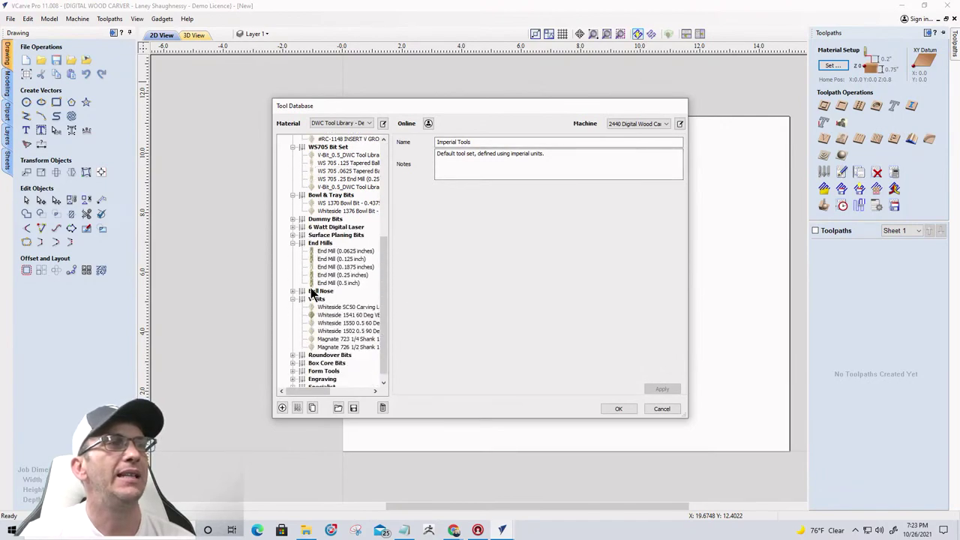
click(293, 364)
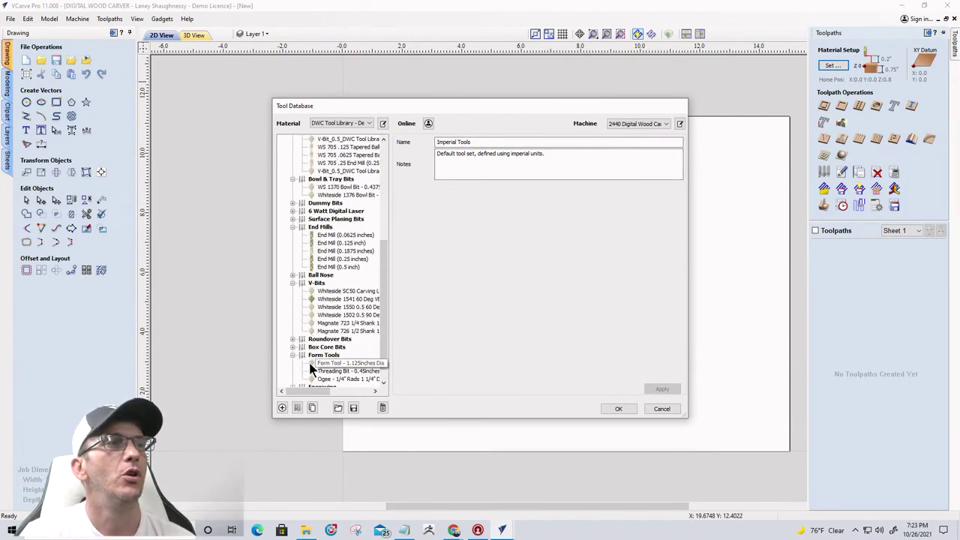
scroll(310, 368, down, 1)
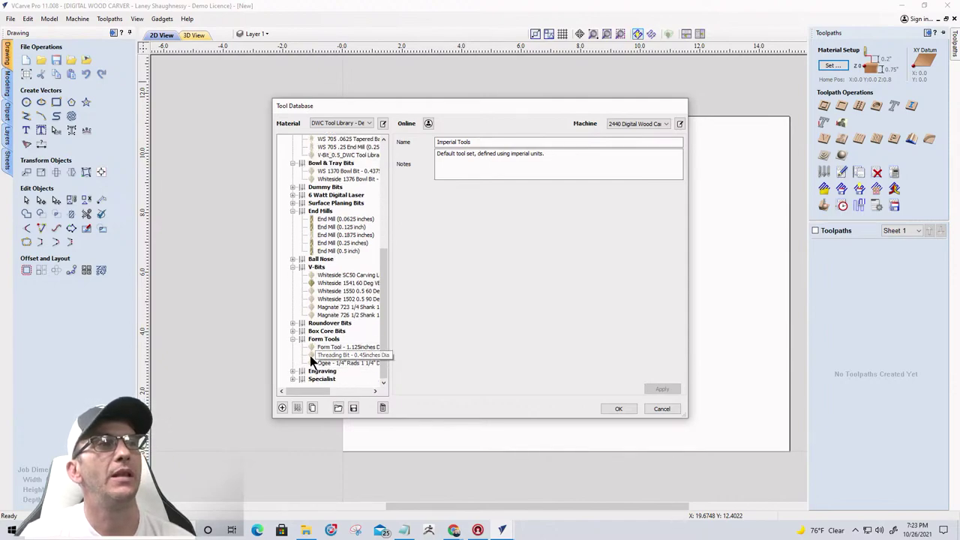
click(292, 331)
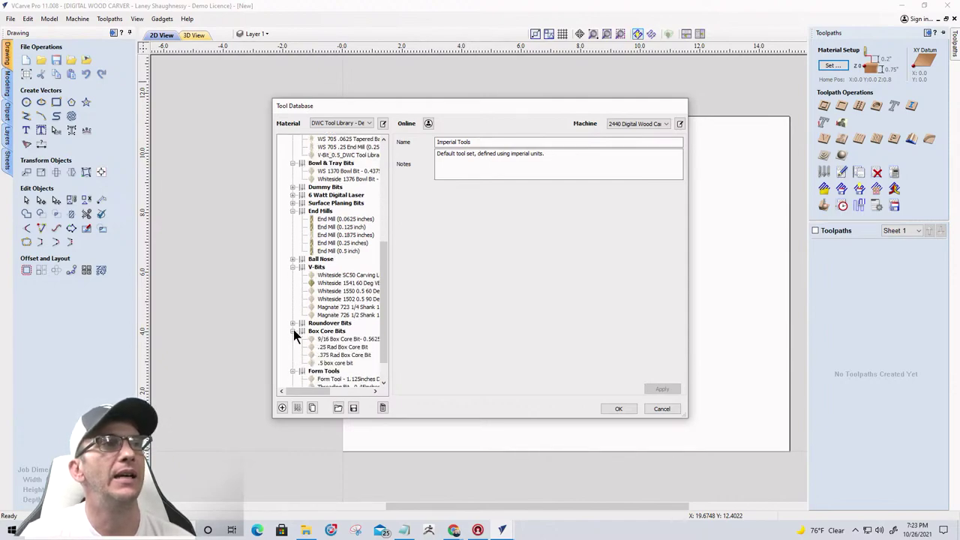
click(330, 364)
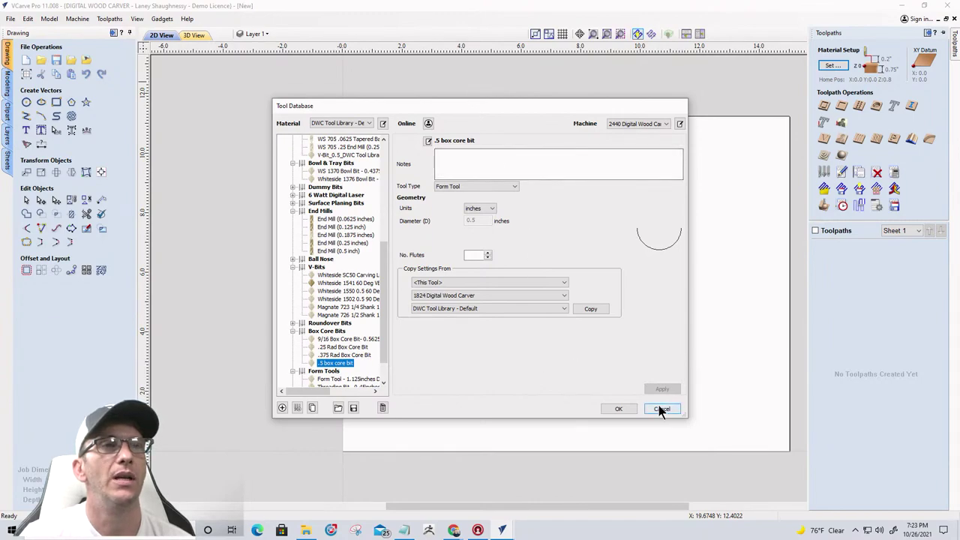
click(589, 311)
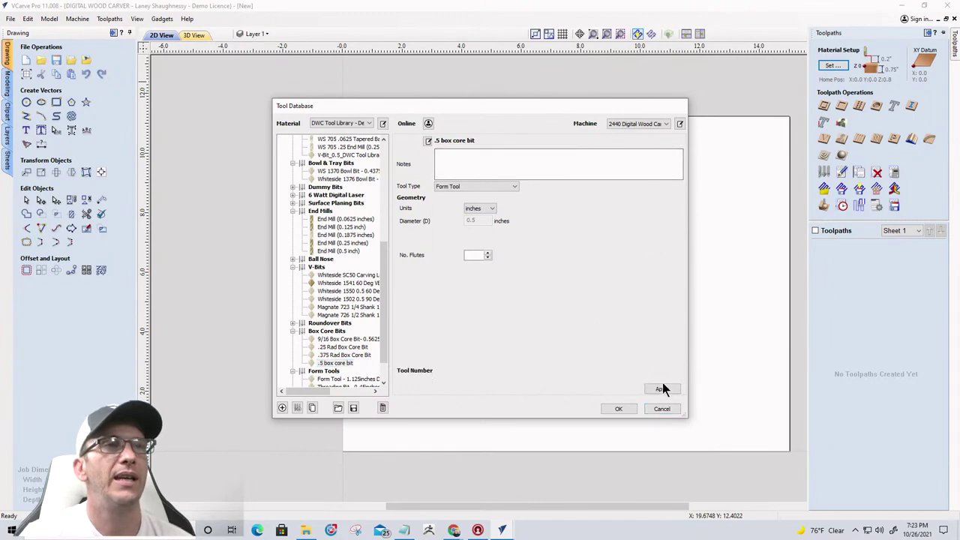
click(611, 408)
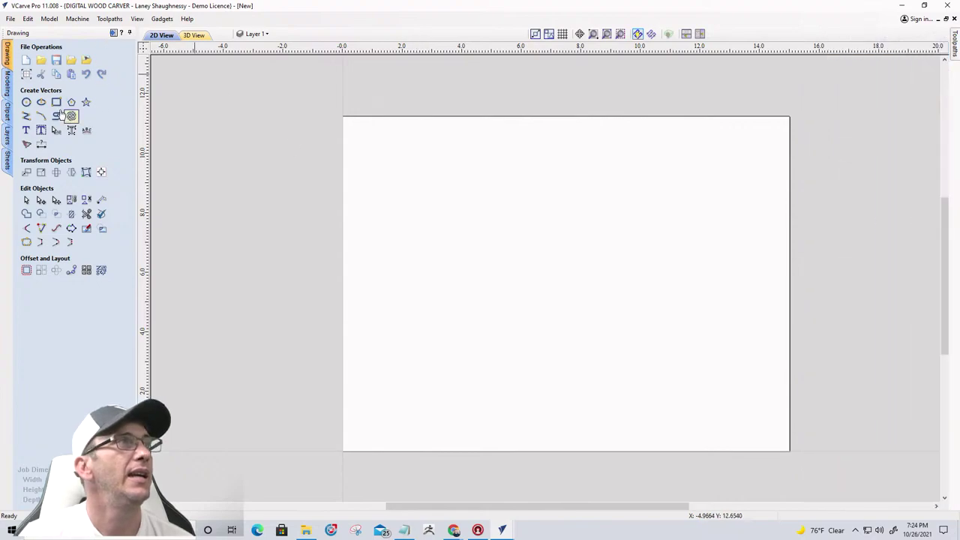
- Draw a 0.5-inch diameter circle near the centre of the board
click(26, 103)
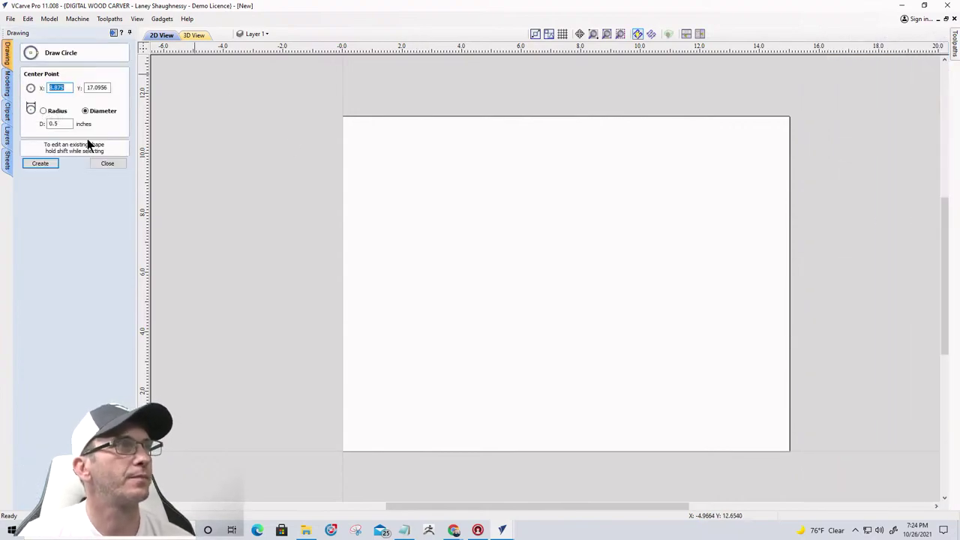
click(549, 270)
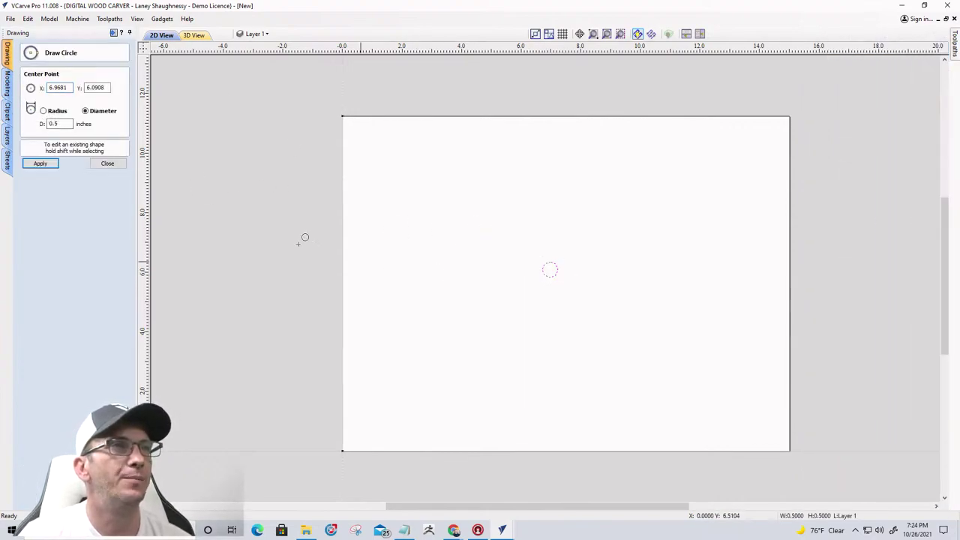
click(106, 166)
scroll(551, 267, up, 5)
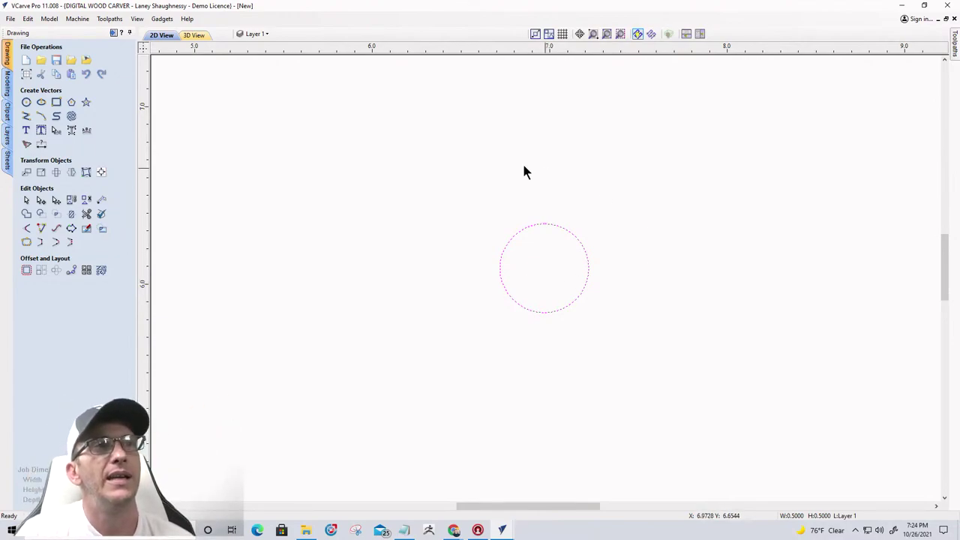
scroll(549, 277, up, 2)
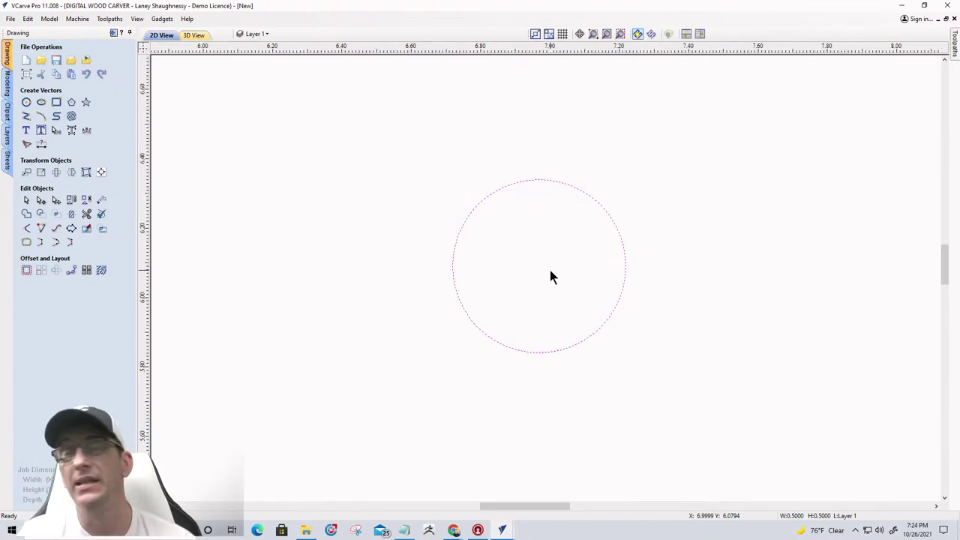
- Make the circle's right node the start point and cut it at the bottom node
click(41, 199)
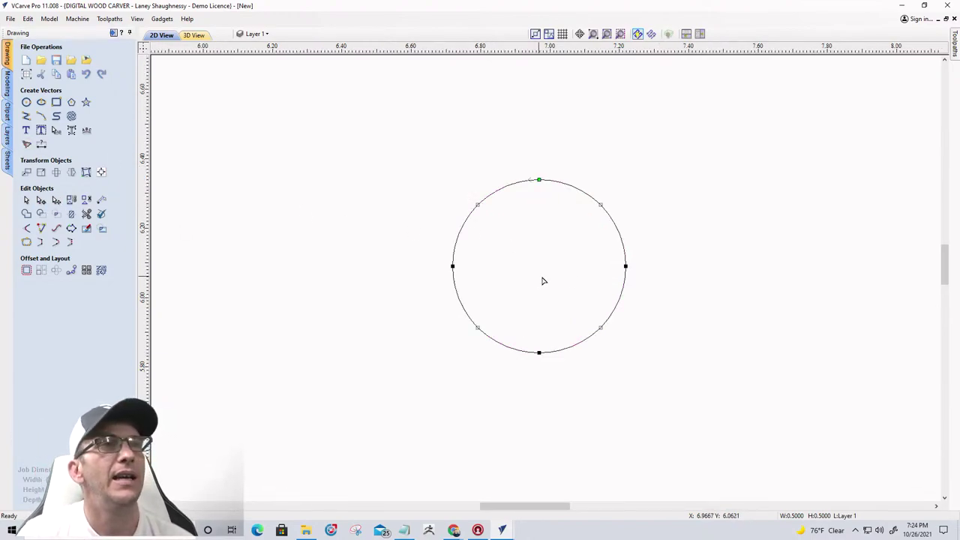
right_click(625, 266)
click(651, 315)
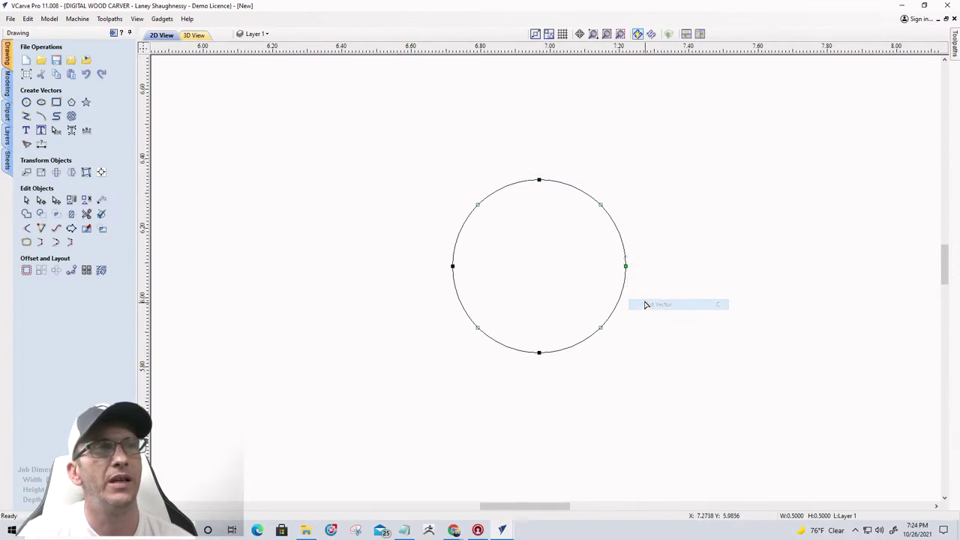
right_click(539, 352)
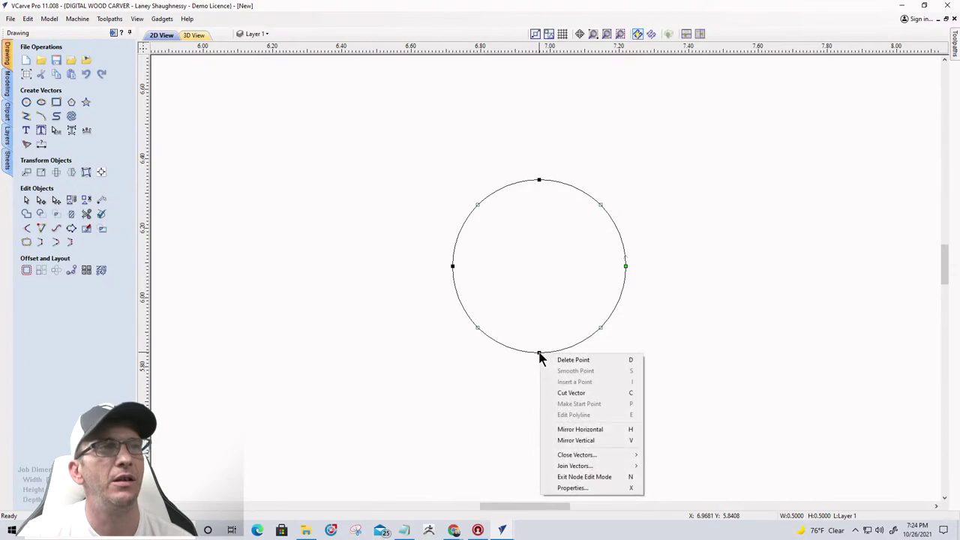
click(570, 393)
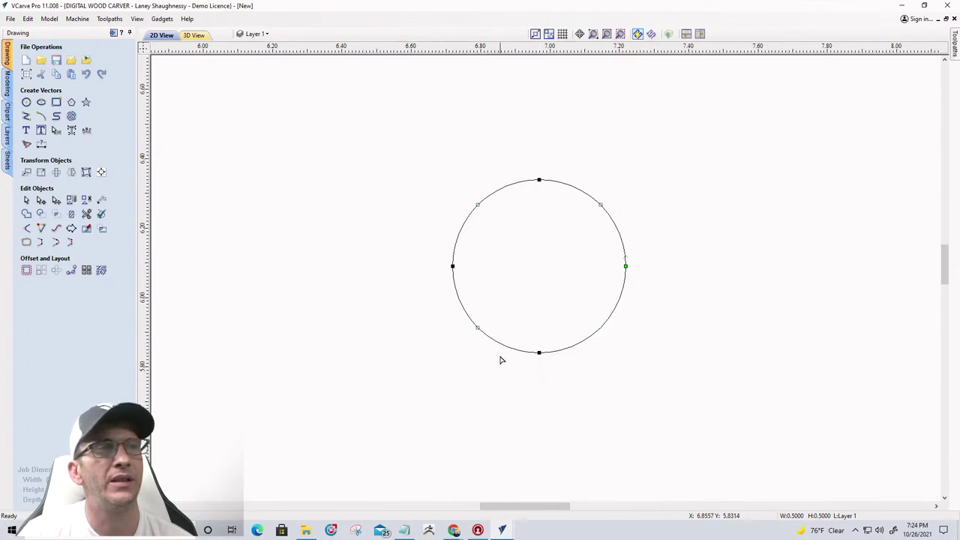
- Delete the three-quarter piece, leaving the 0.25 by 0.25 quarter arc, and show Toolpaths
click(467, 320)
key(Delete)
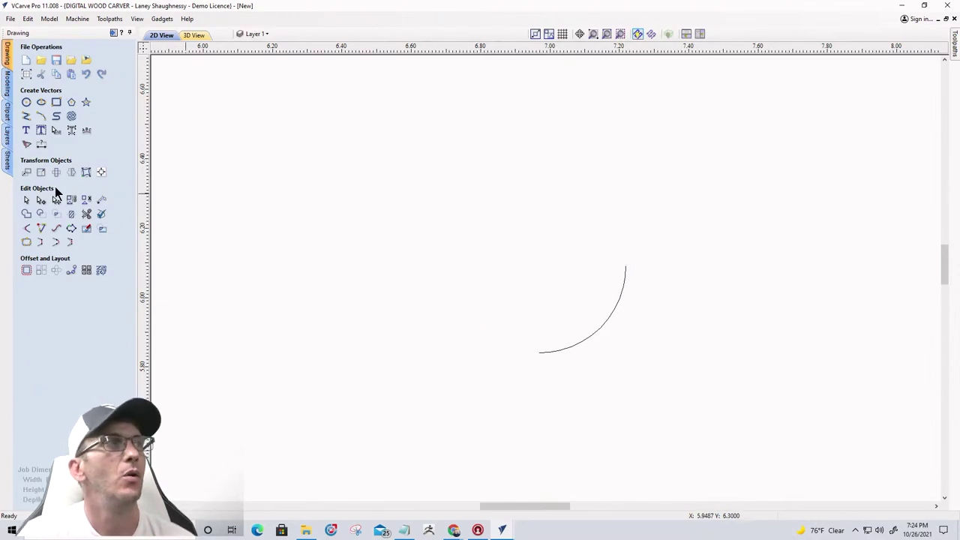
click(605, 319)
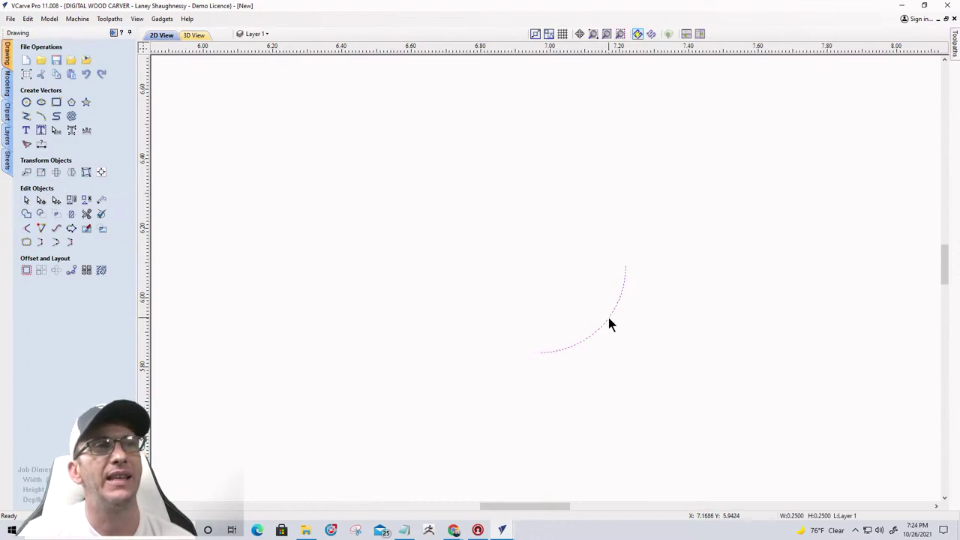
click(953, 43)
- Add a new 1/2-inch Form Tool under Imperial Tools in the Tool Database and set its flutes
click(823, 171)
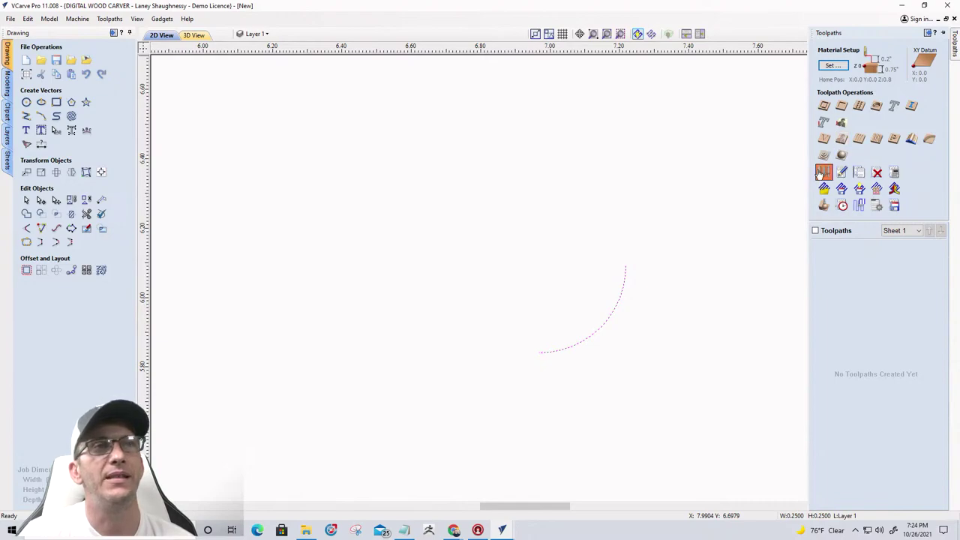
drag(497, 103, 271, 74)
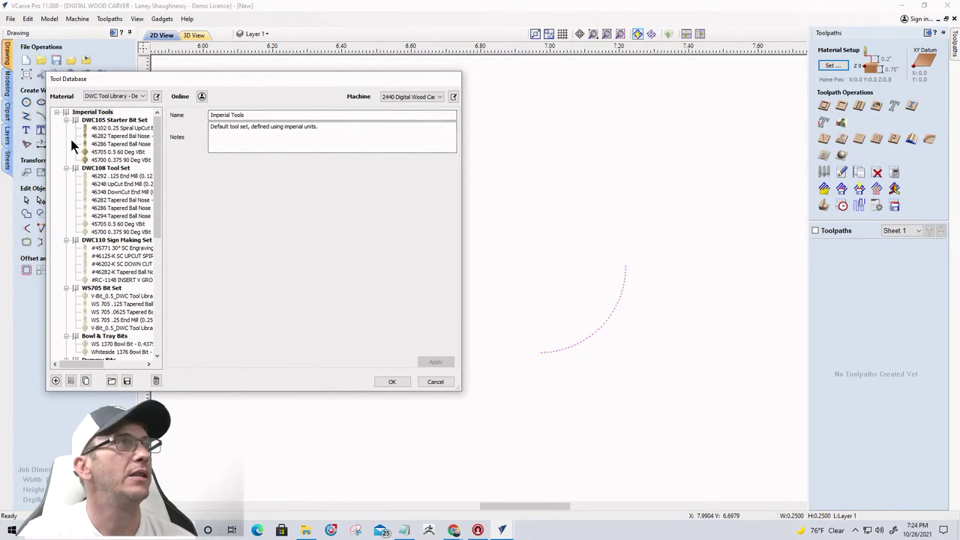
click(84, 112)
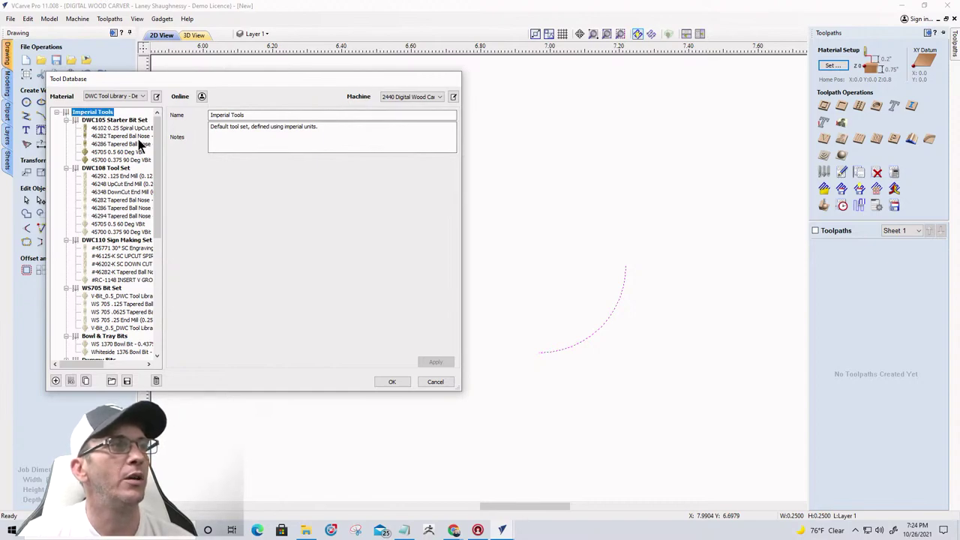
click(55, 380)
click(279, 160)
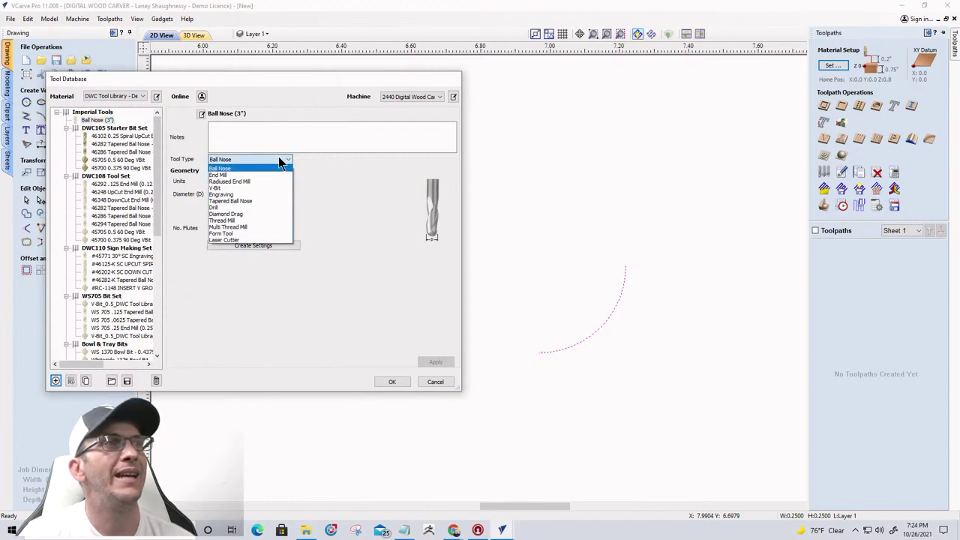
click(237, 237)
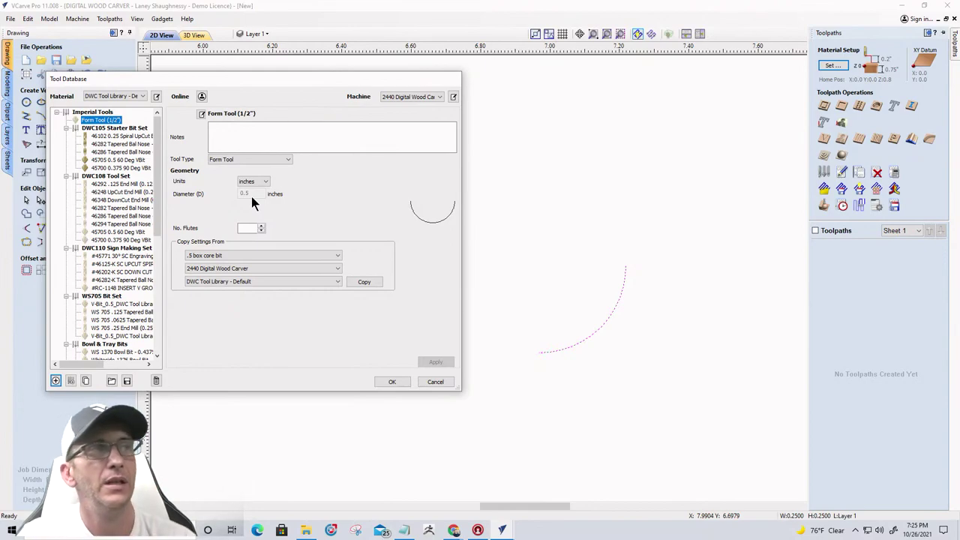
click(261, 228)
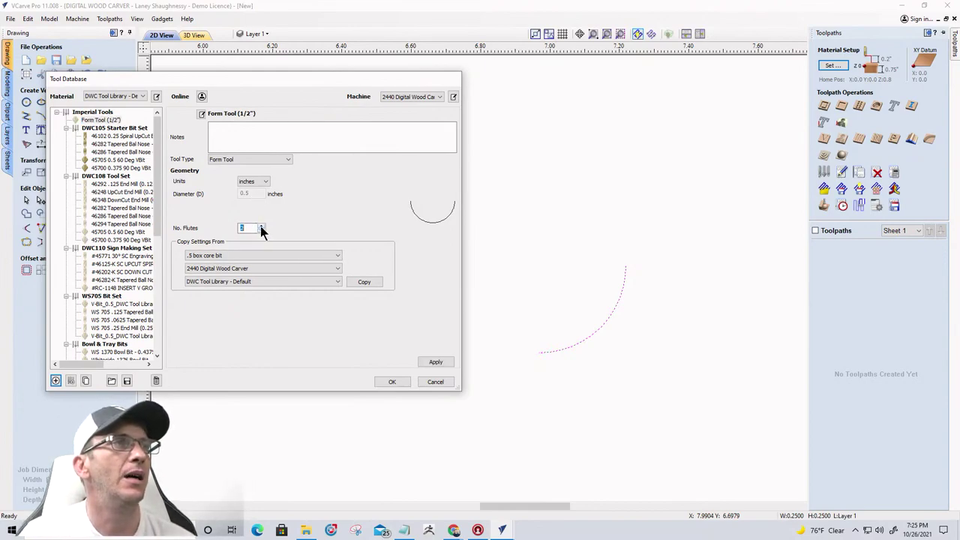
- Copy the .5 box core bit's settings into the new Form Tool, leaving the name format unchanged
click(355, 280)
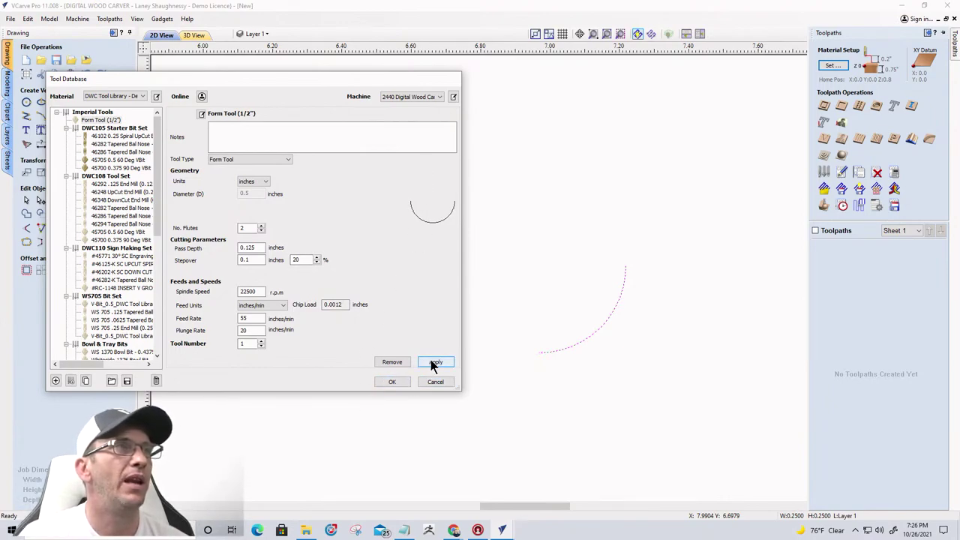
click(202, 114)
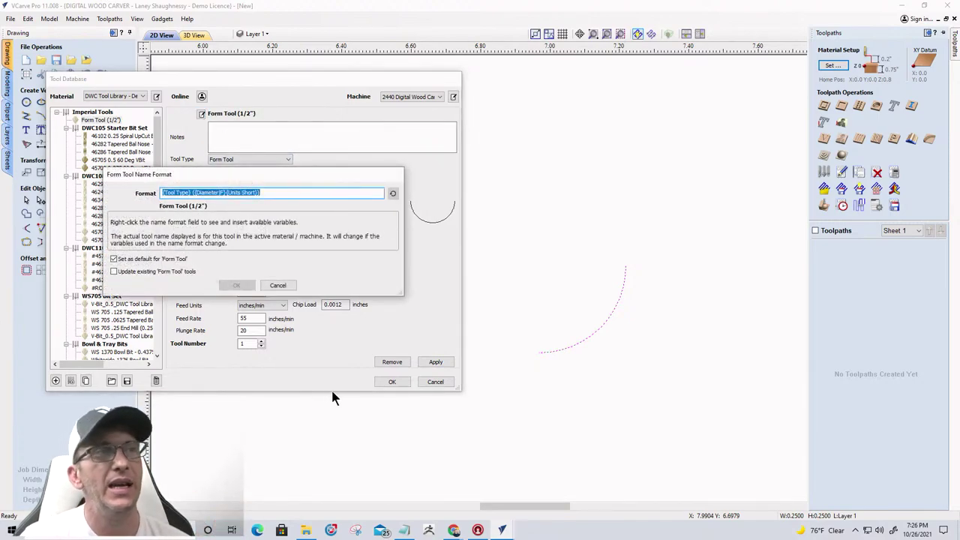
click(277, 285)
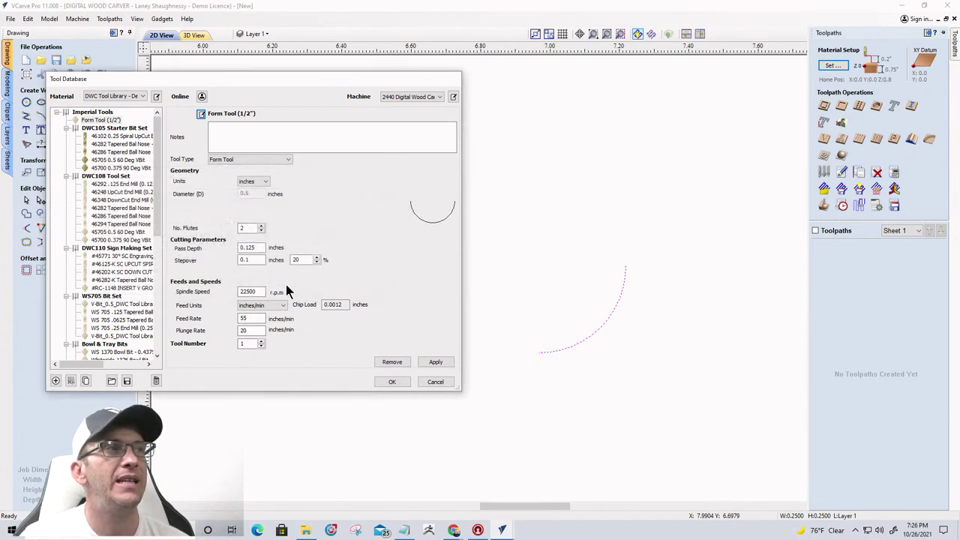
- Close the Tool Database, discarding pending edits, and save the modified database
click(434, 380)
click(253, 260)
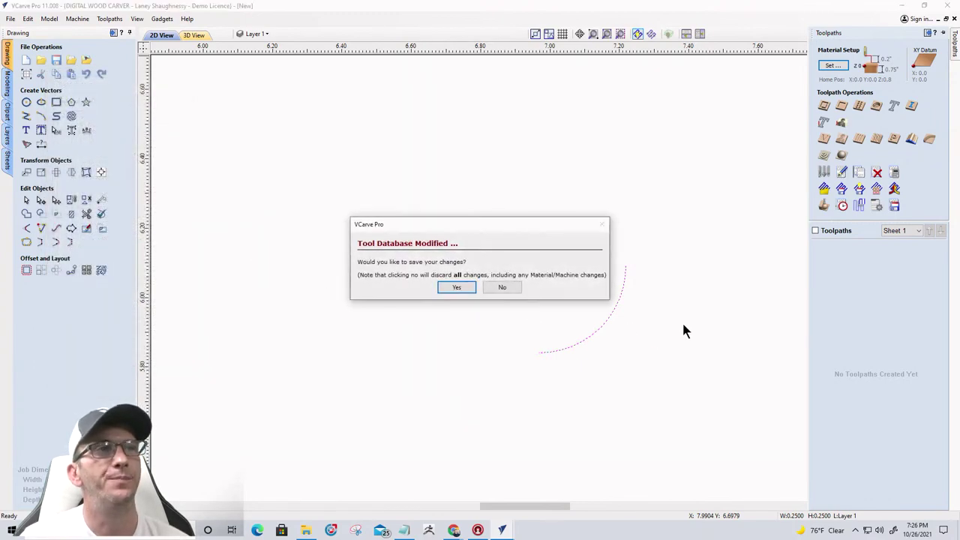
click(469, 286)
- Delete the quarter arc to empty the drawing, then switch to Google Chrome
click(608, 318)
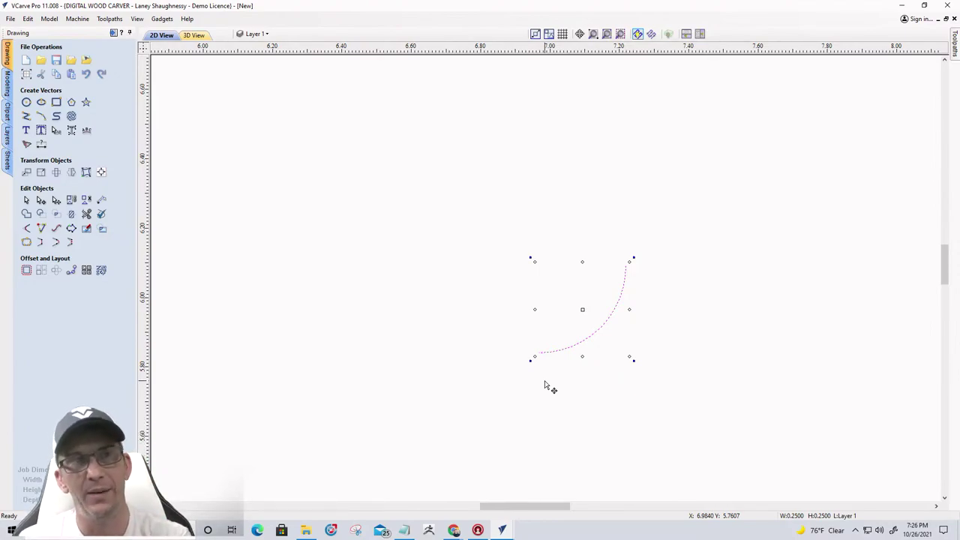
key(Delete)
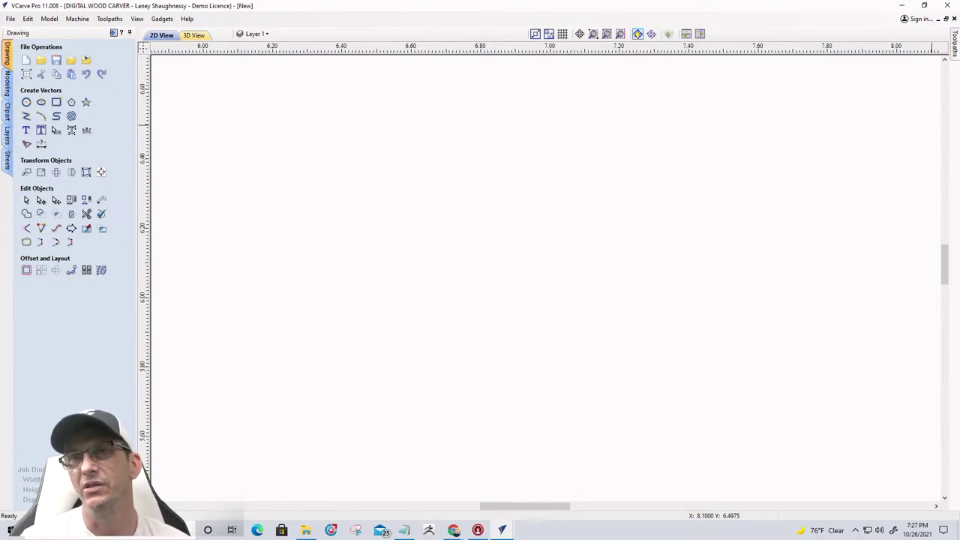
key(alt+Tab)
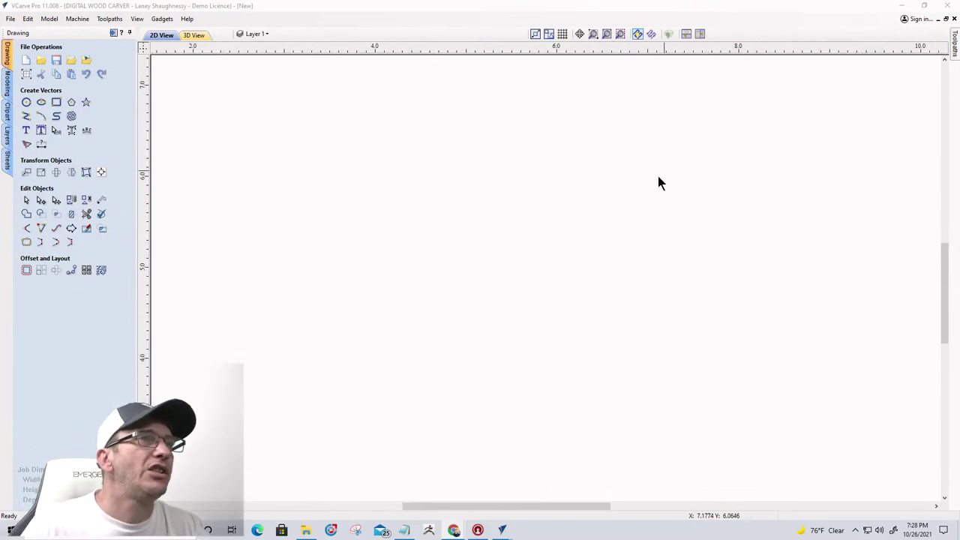
scroll(577, 191, down, 10)
scroll(608, 109, up, 4)
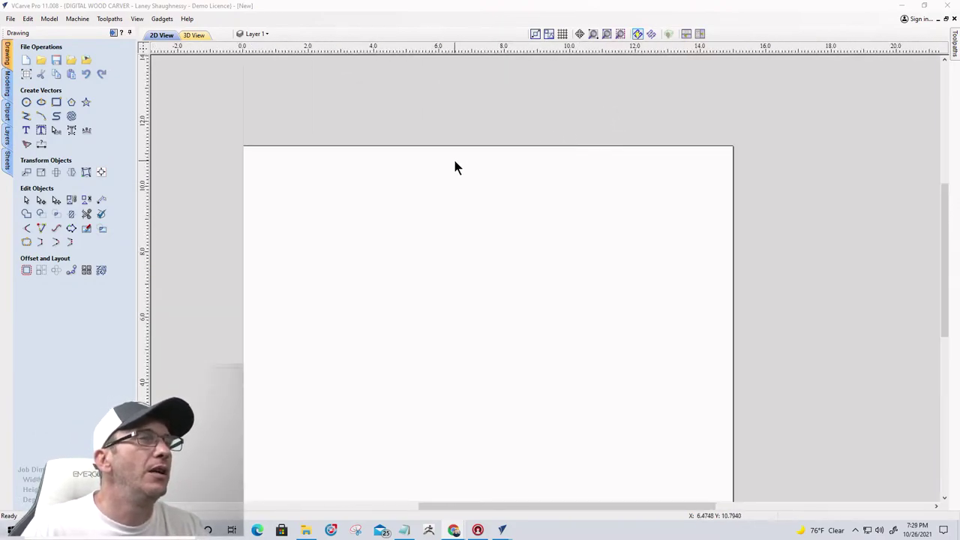
scroll(406, 122, down, 1)
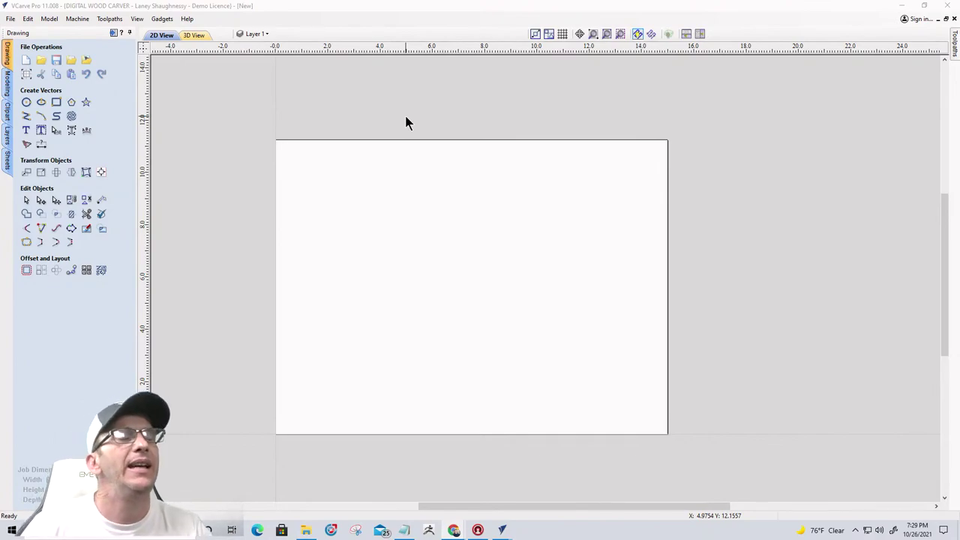
- Anchor a new rectangle at the material centre using X = w/2 and Y = h/2
click(57, 102)
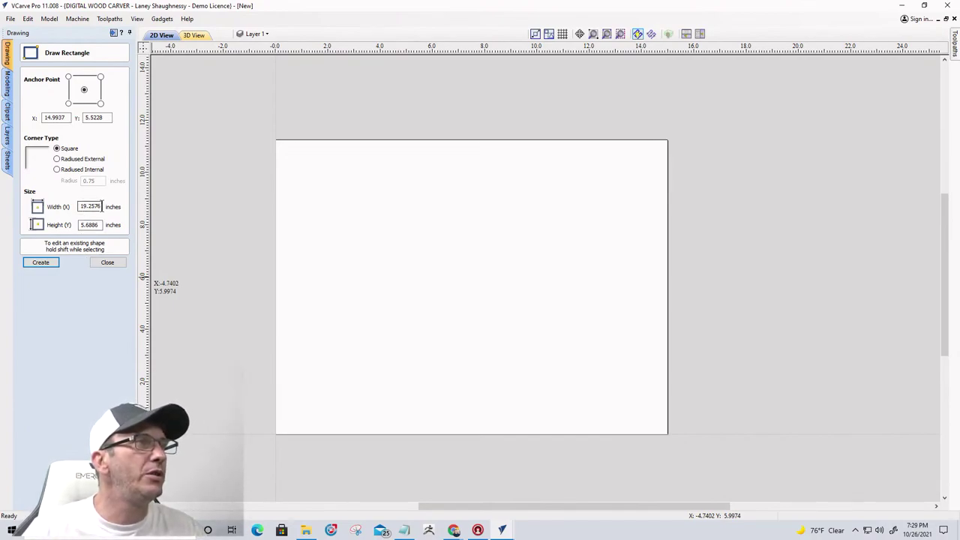
drag(97, 205, 66, 205)
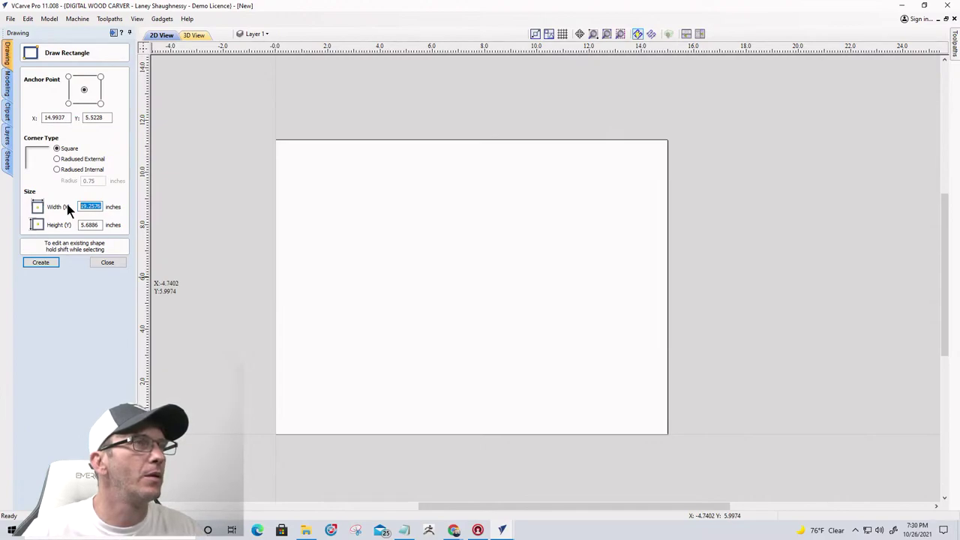
text(w)
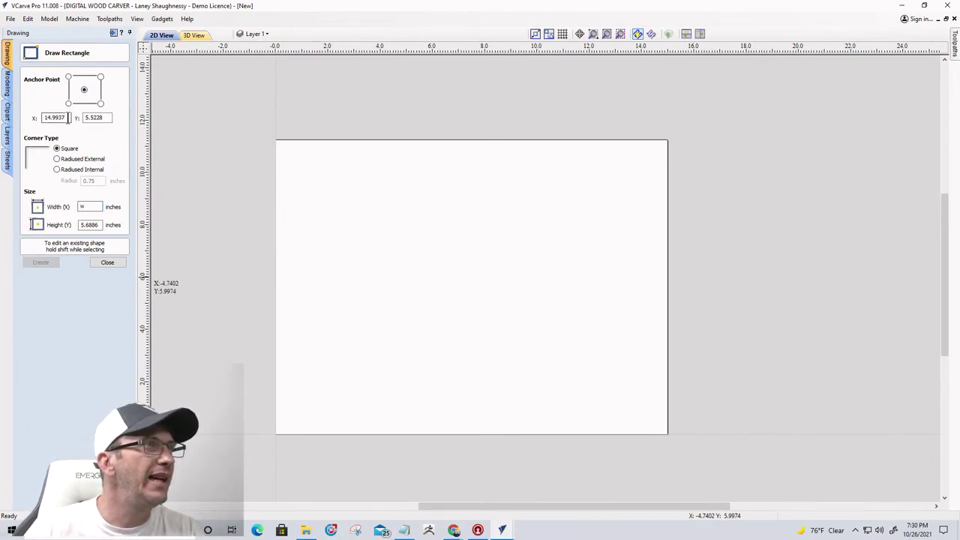
double_click(67, 118)
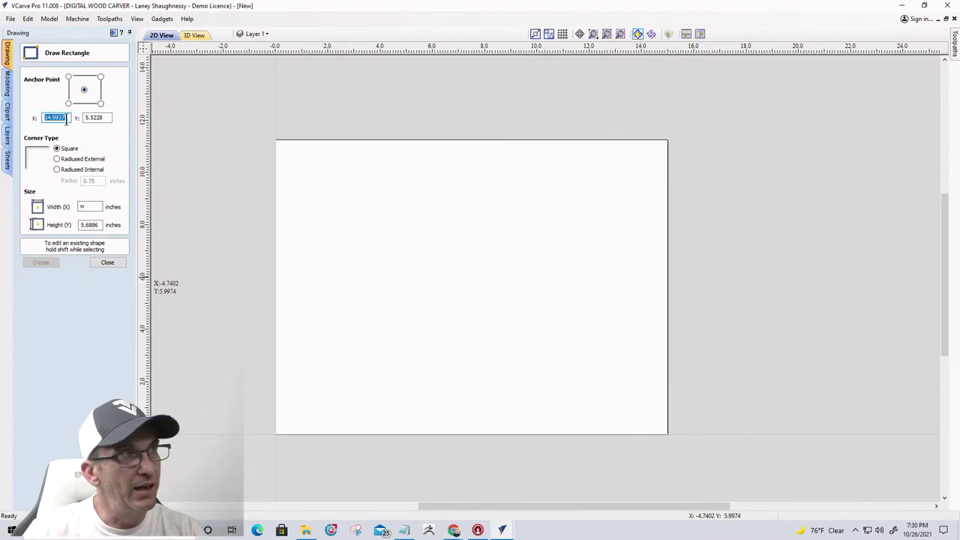
text(w/)
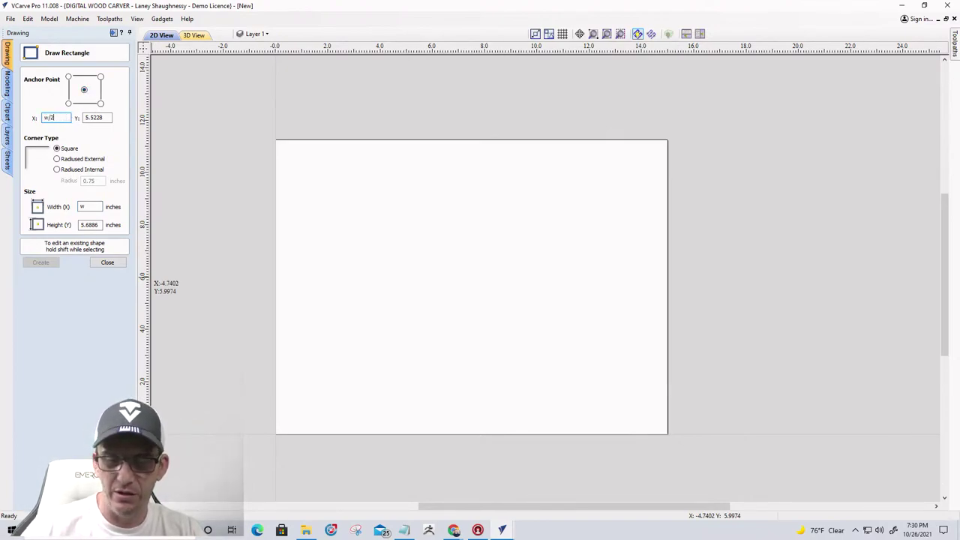
text(2)
key(Return)
click(107, 118)
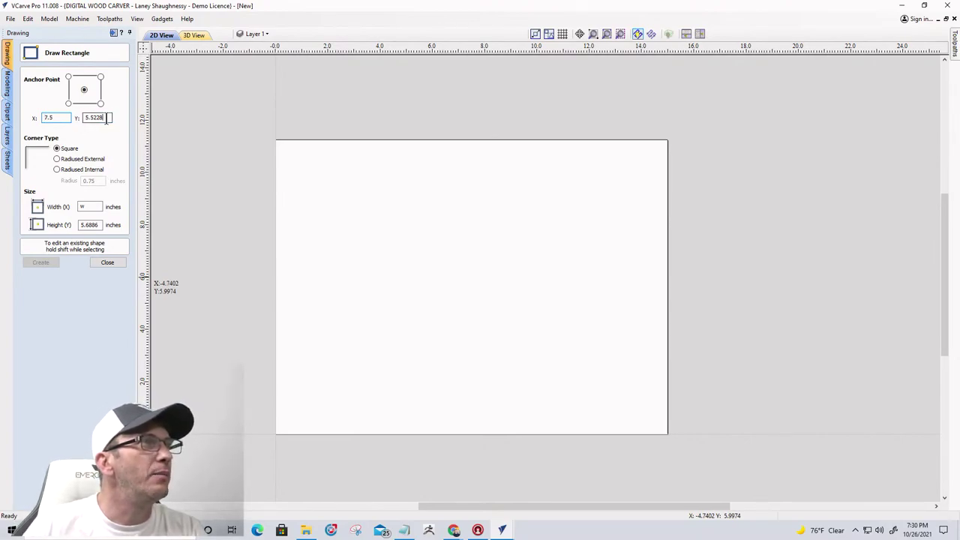
drag(108, 118, 76, 118)
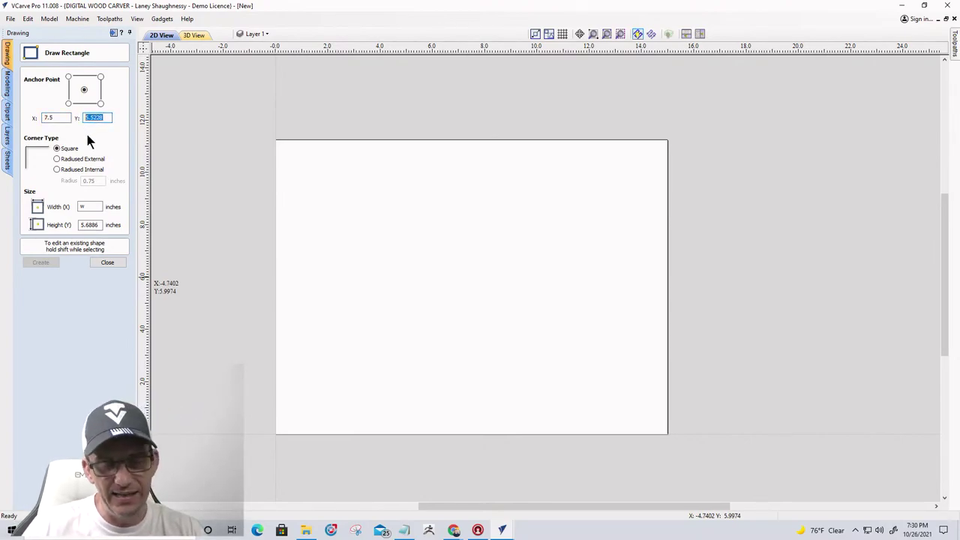
text(h)
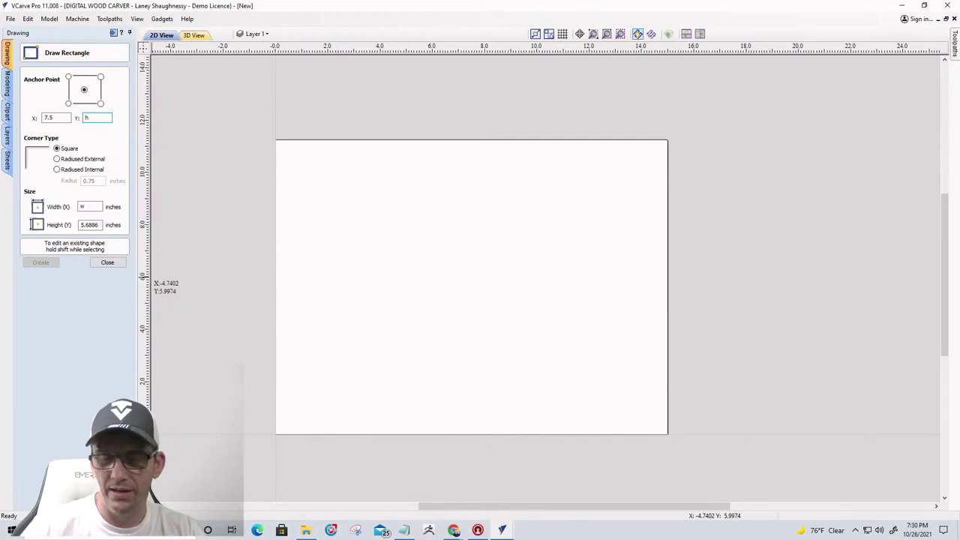
text(/2)
key(equal)
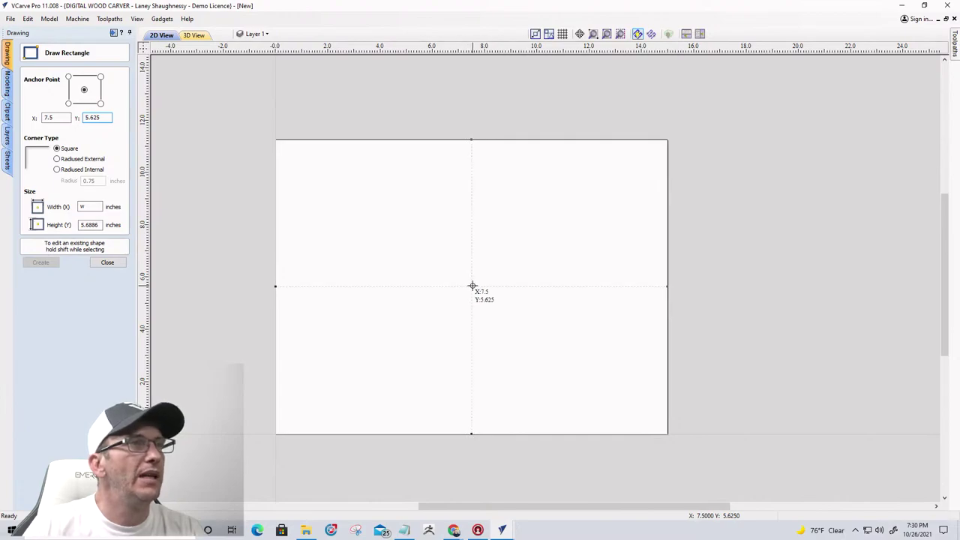
- Size the rectangle 15 wide by 9.25 high and create it
click(90, 206)
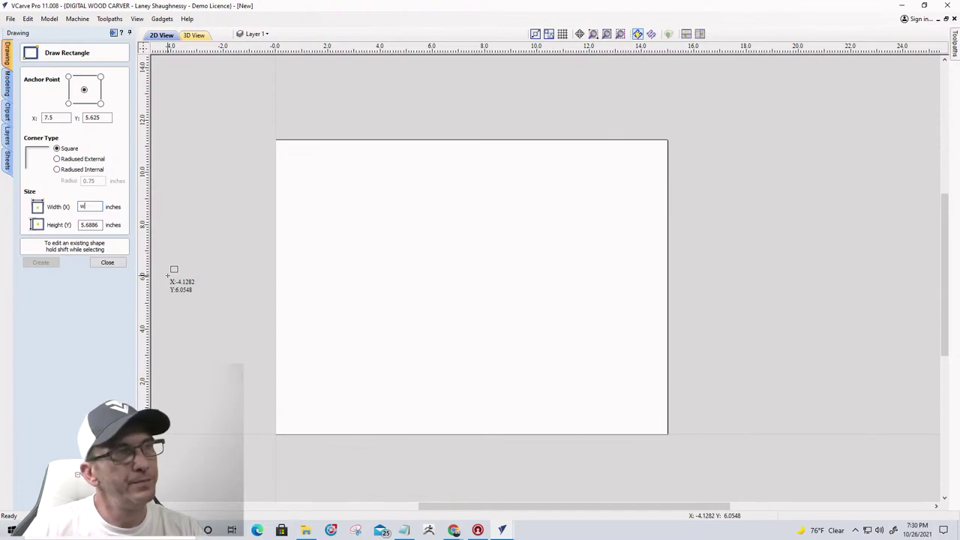
text(w)
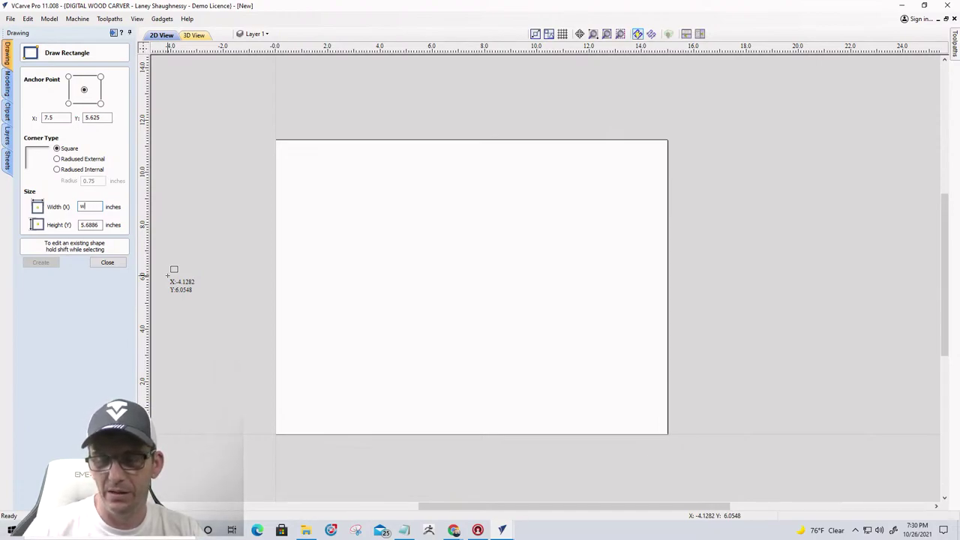
text(-2)
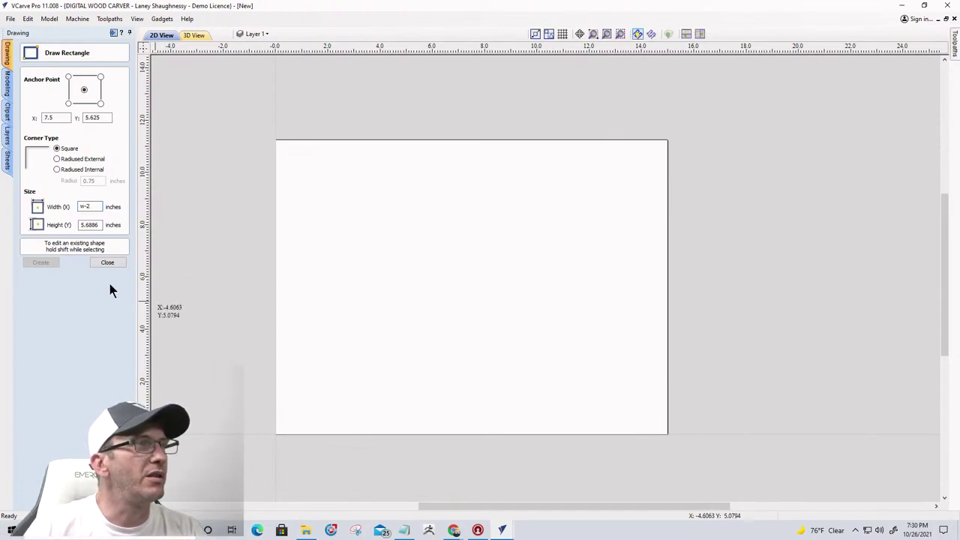
click(98, 225)
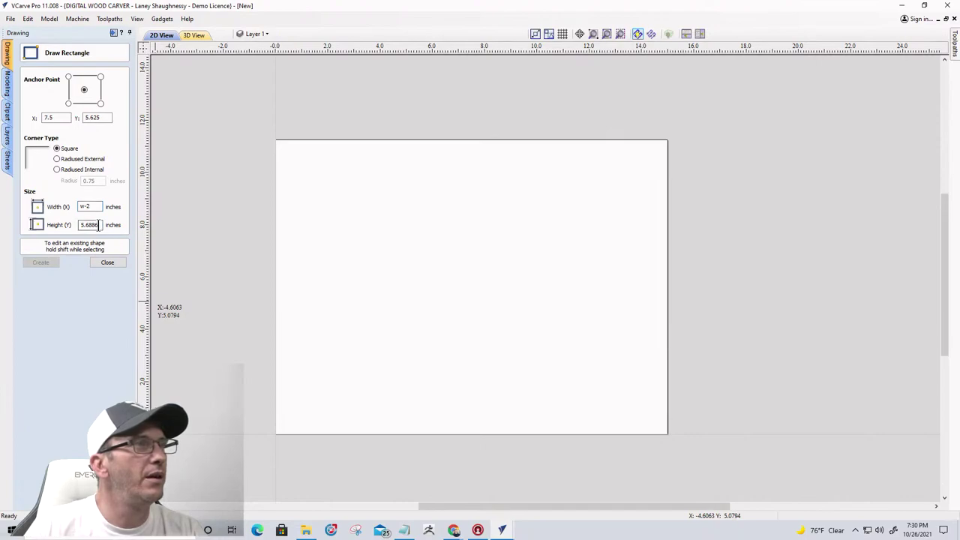
double_click(99, 224)
click(95, 206)
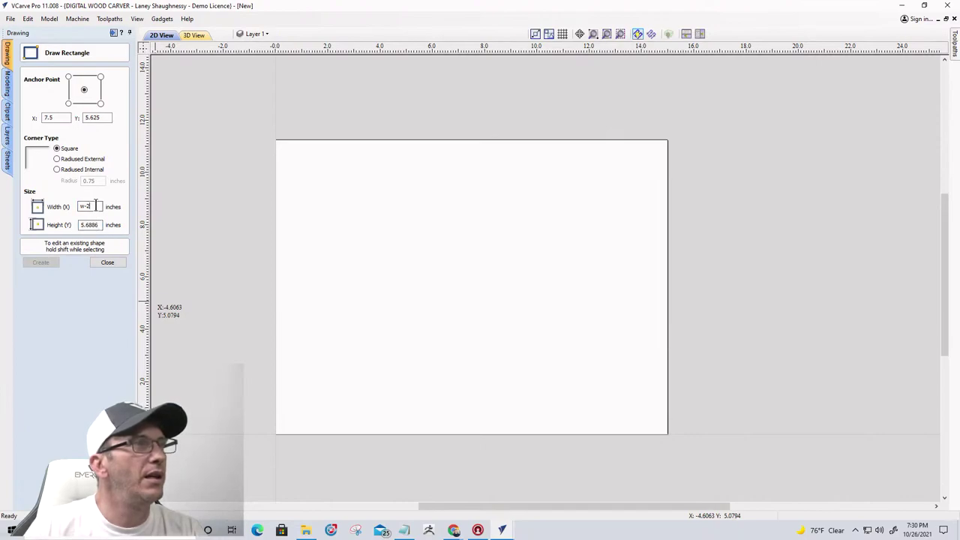
key(Return)
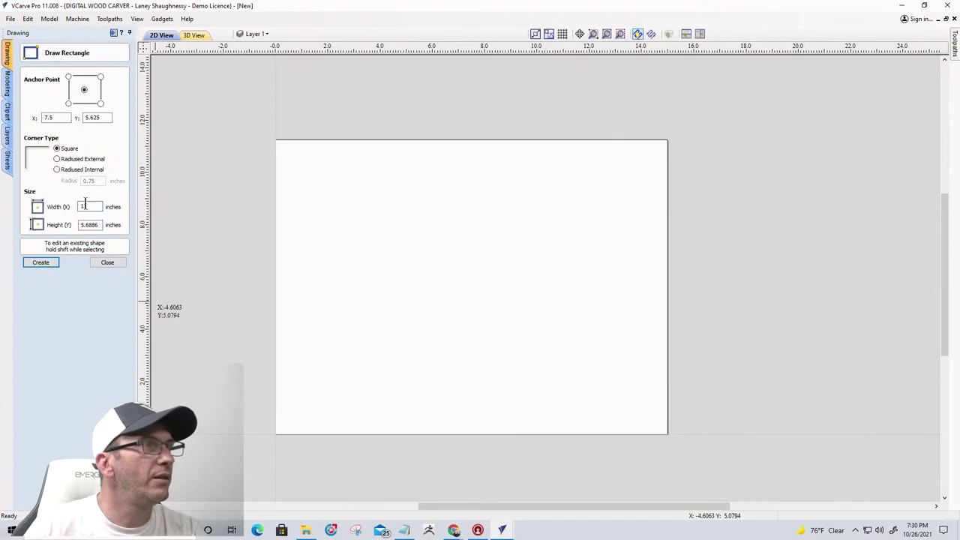
double_click(96, 225)
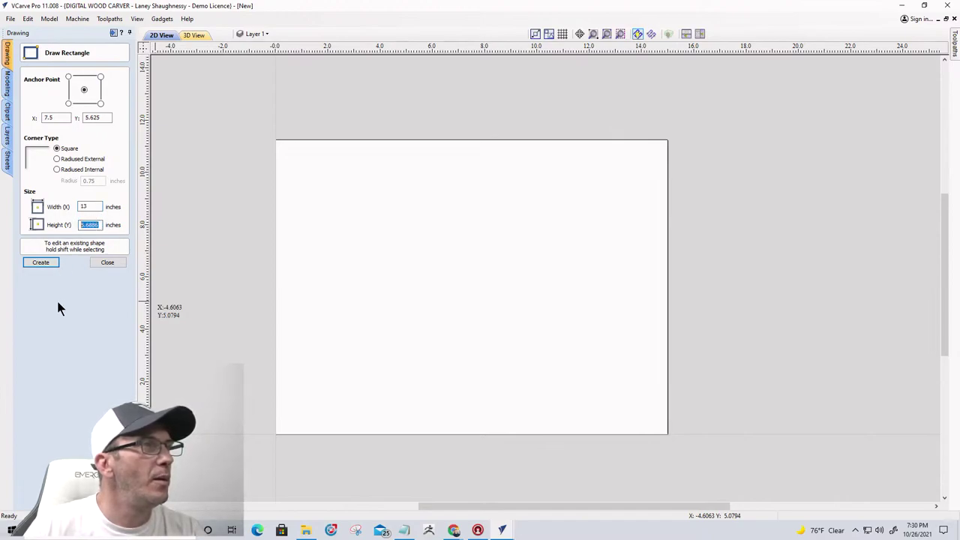
double_click(82, 207)
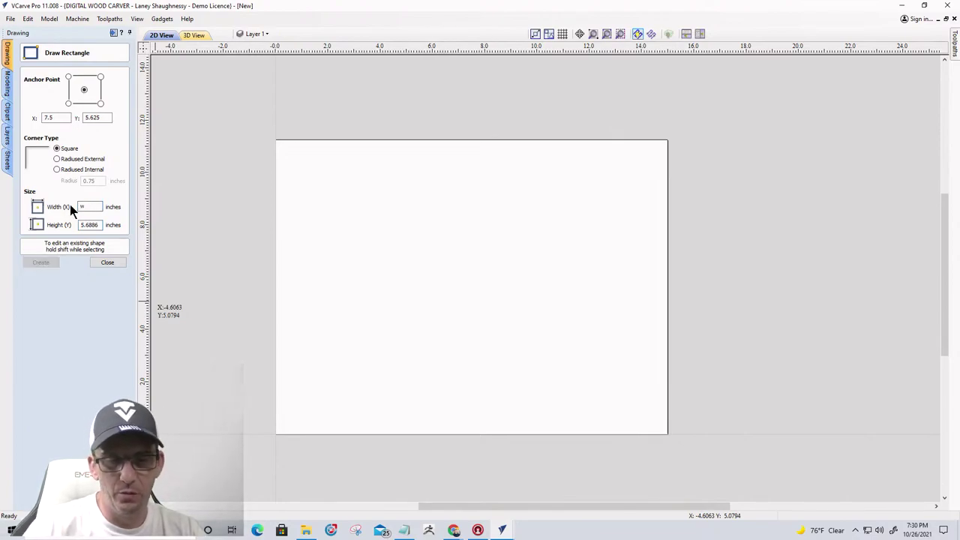
text(15)
double_click(90, 225)
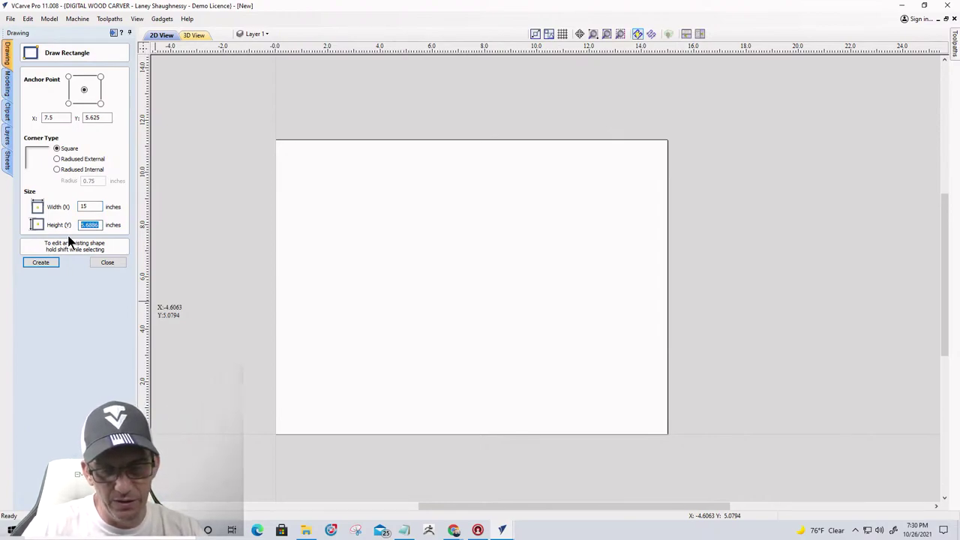
text(h)
key(BackSpace)
text(9.25)
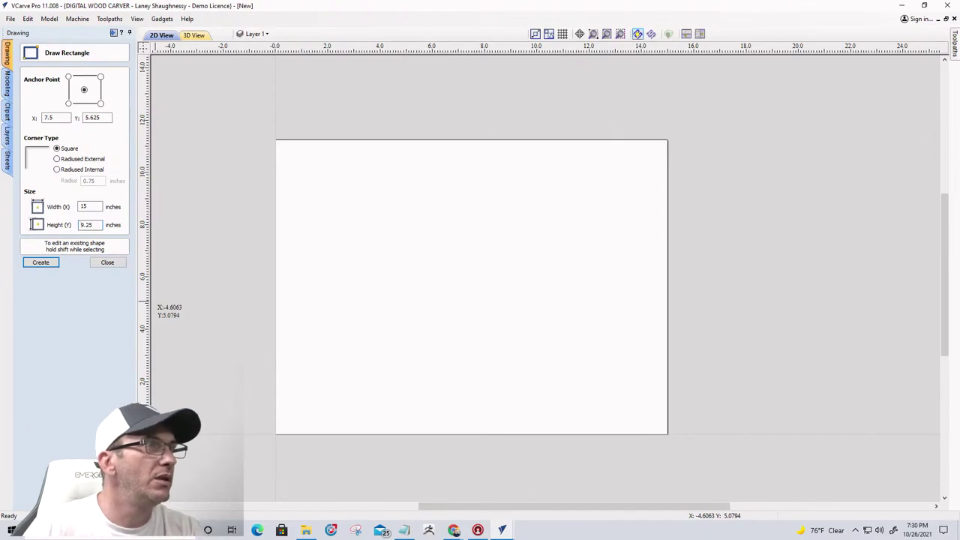
click(36, 263)
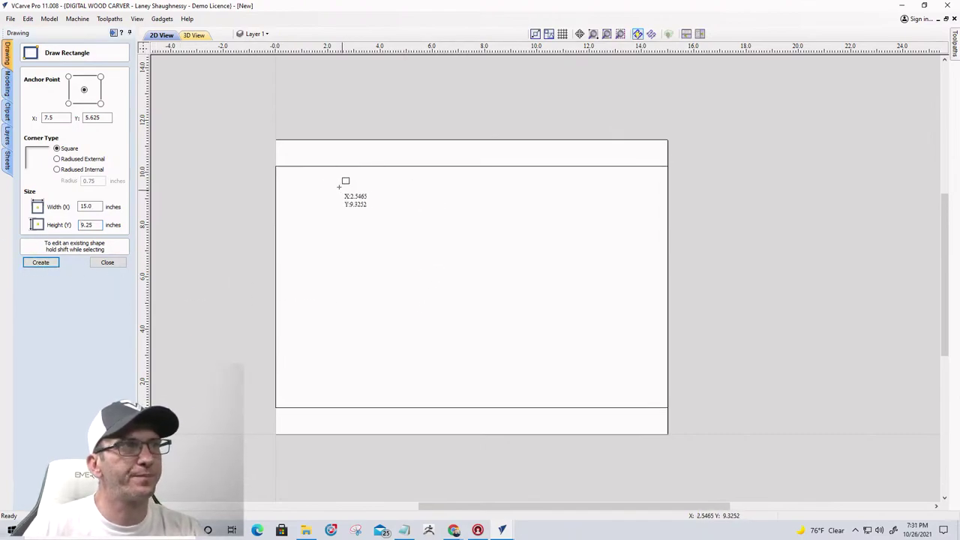
click(107, 264)
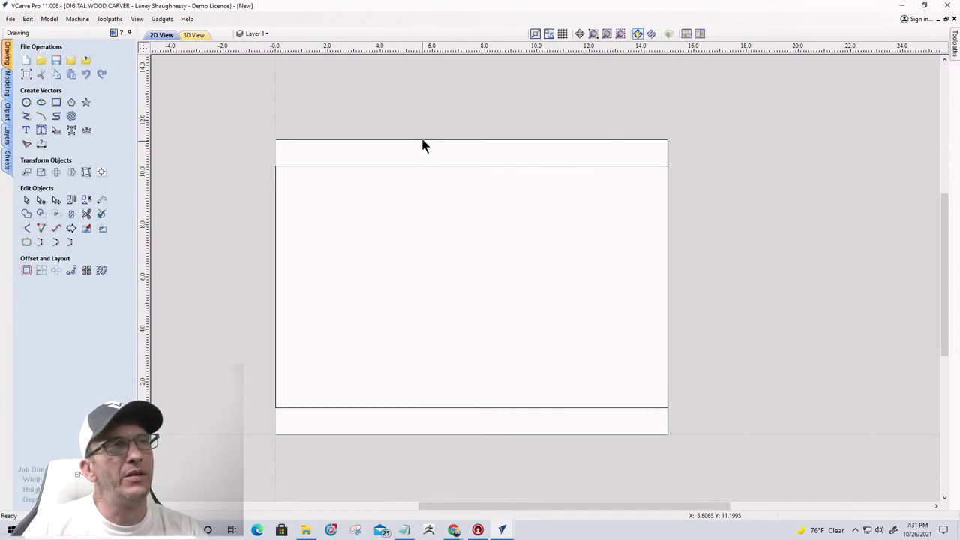
- Switch the rectangle to radiused external corners and drag the radius up to 4.625 inches
click(472, 407)
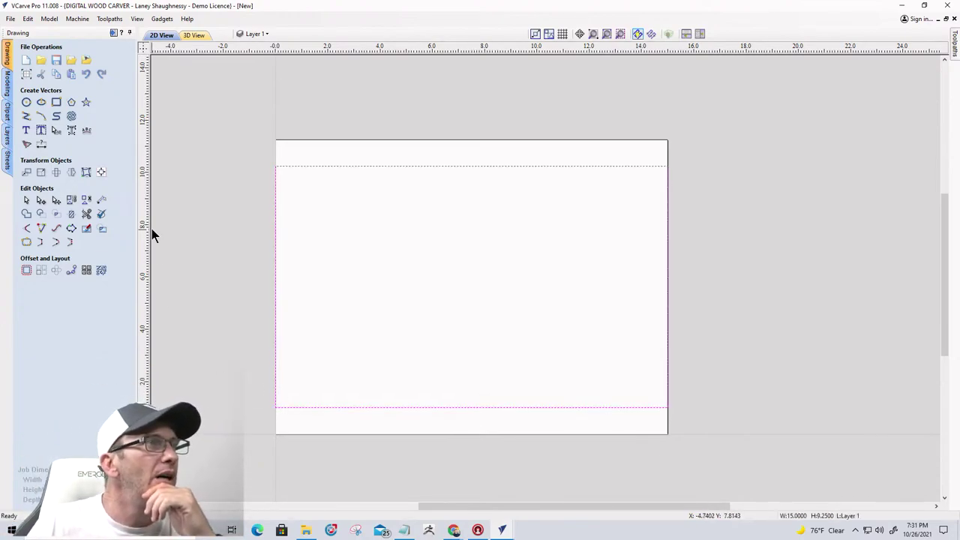
click(56, 102)
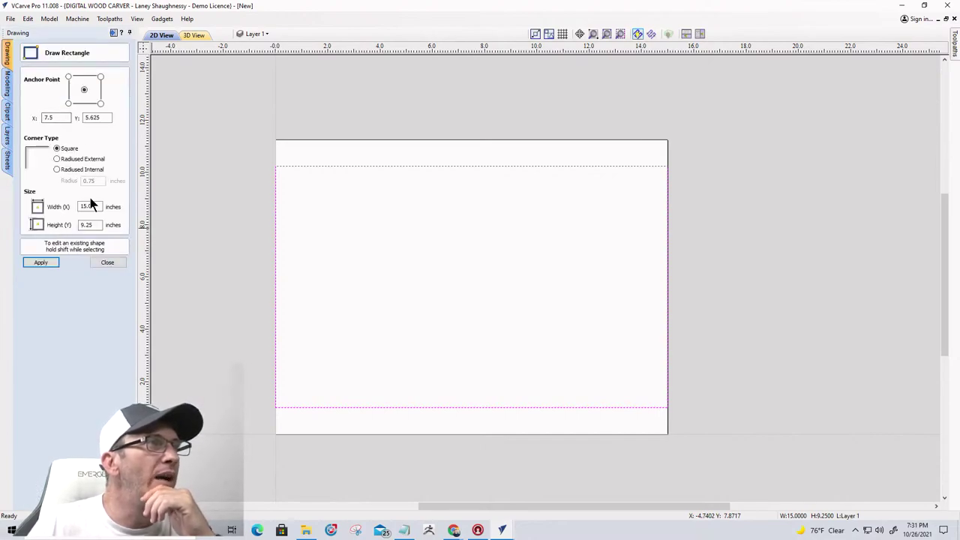
click(57, 160)
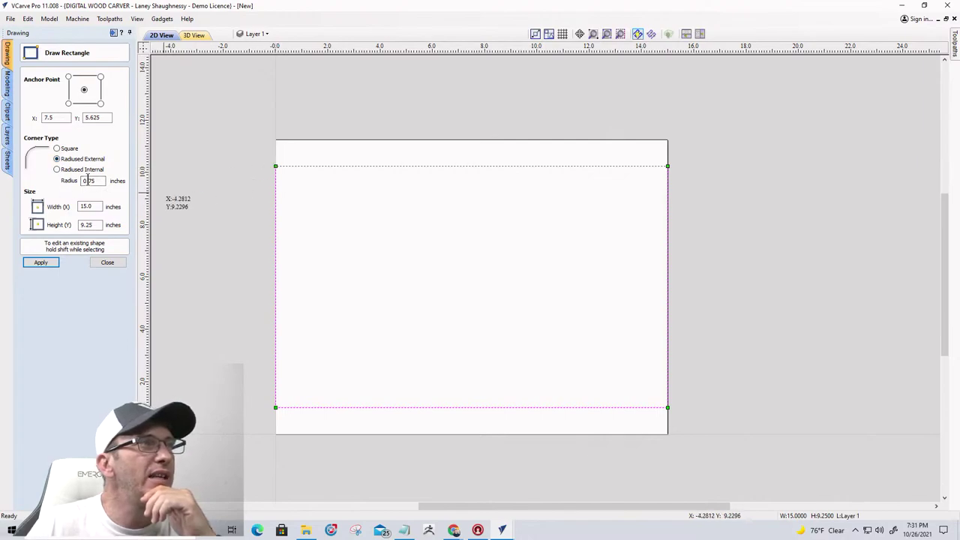
drag(276, 167, 302, 191)
drag(307, 197, 344, 219)
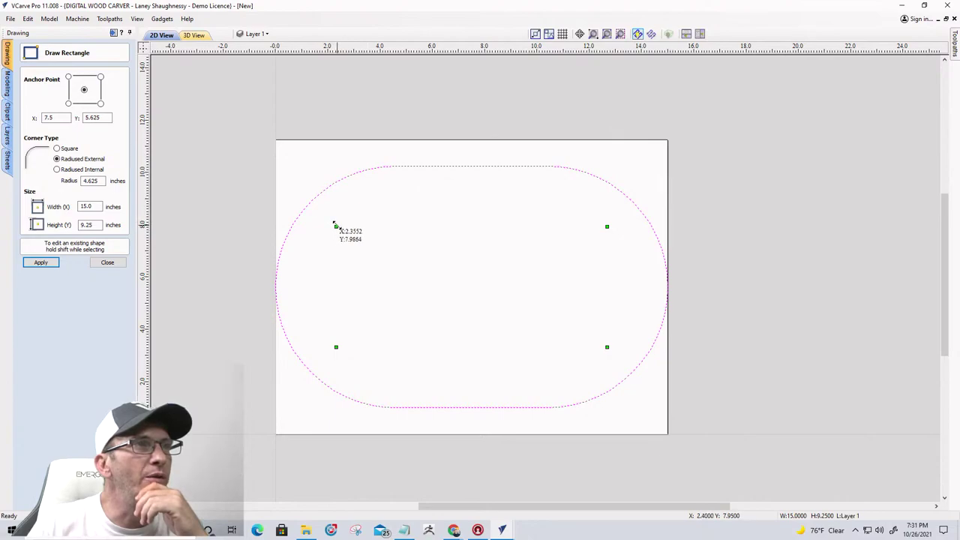
drag(336, 225, 392, 263)
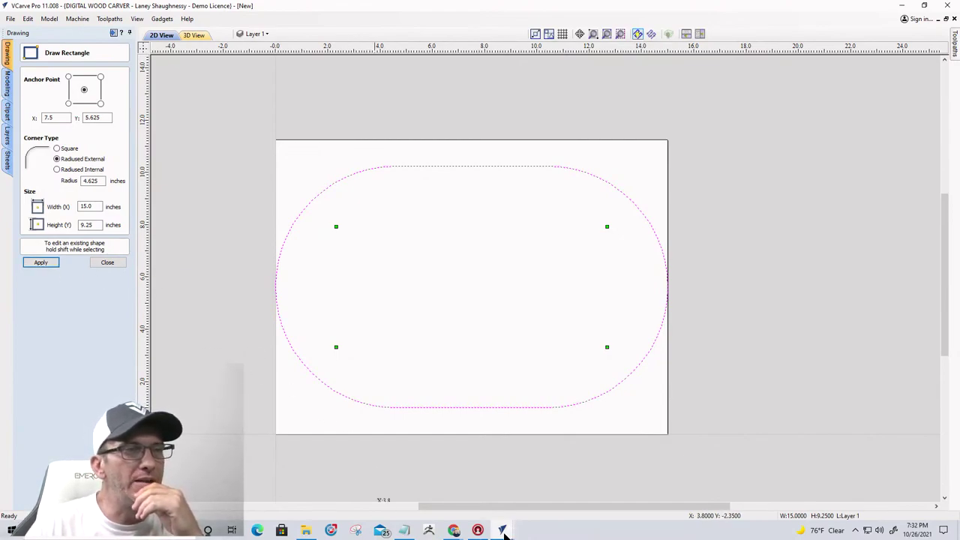
mouse_move(504, 531)
click(441, 486)
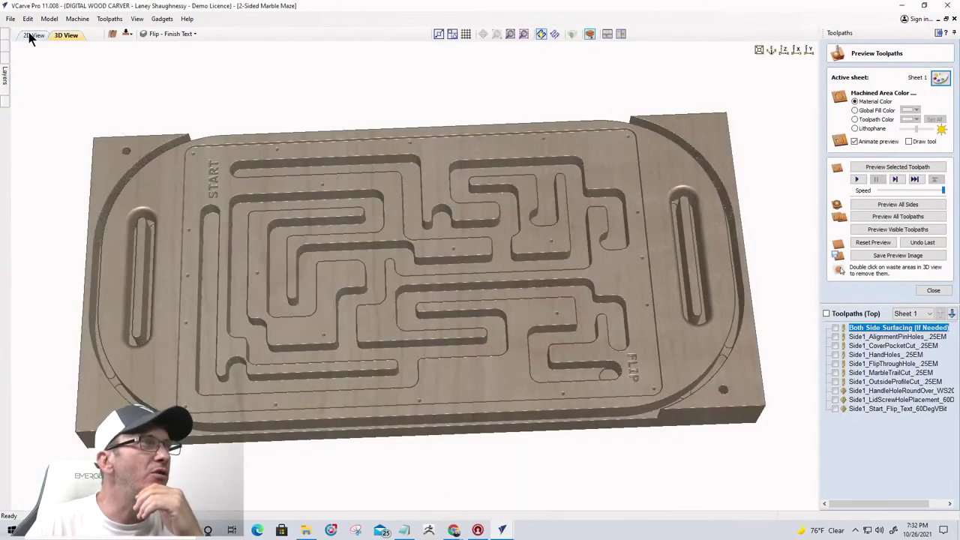
click(6, 38)
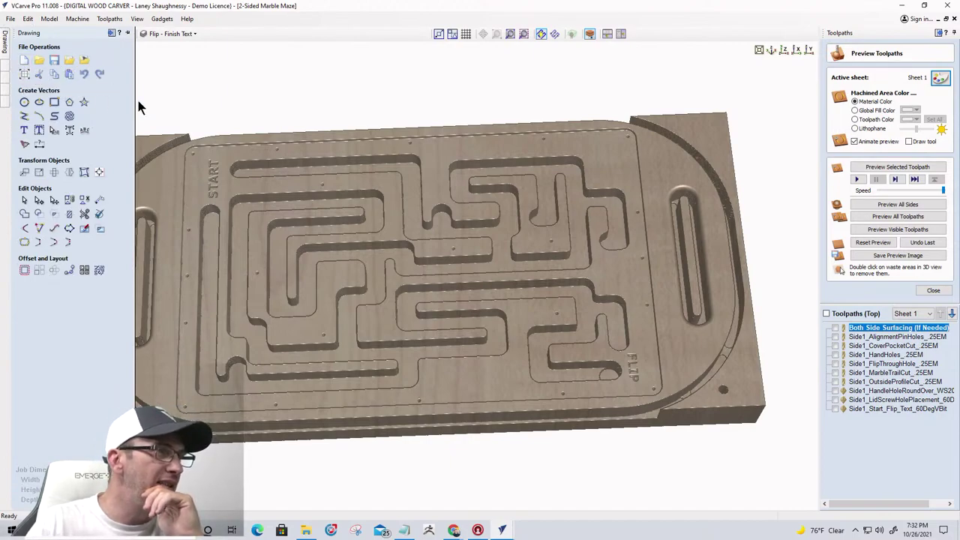
click(903, 7)
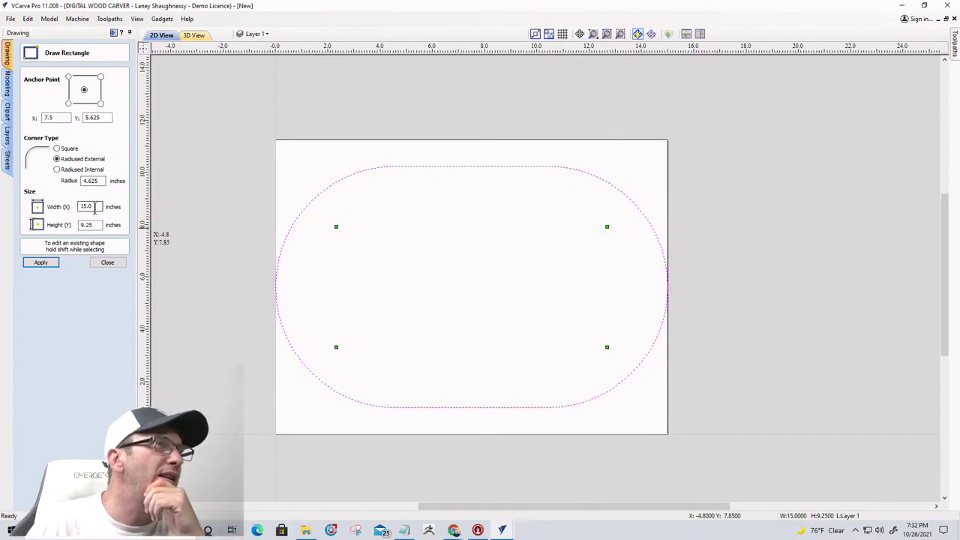
- Widen the oval to 18 inches and set the job's material width to 18 inches
drag(95, 208, 77, 212)
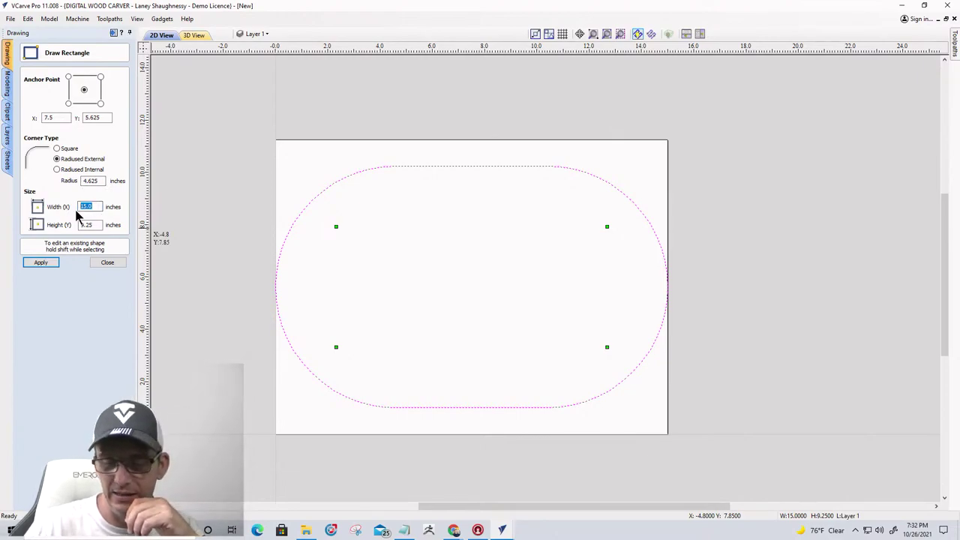
text(18)
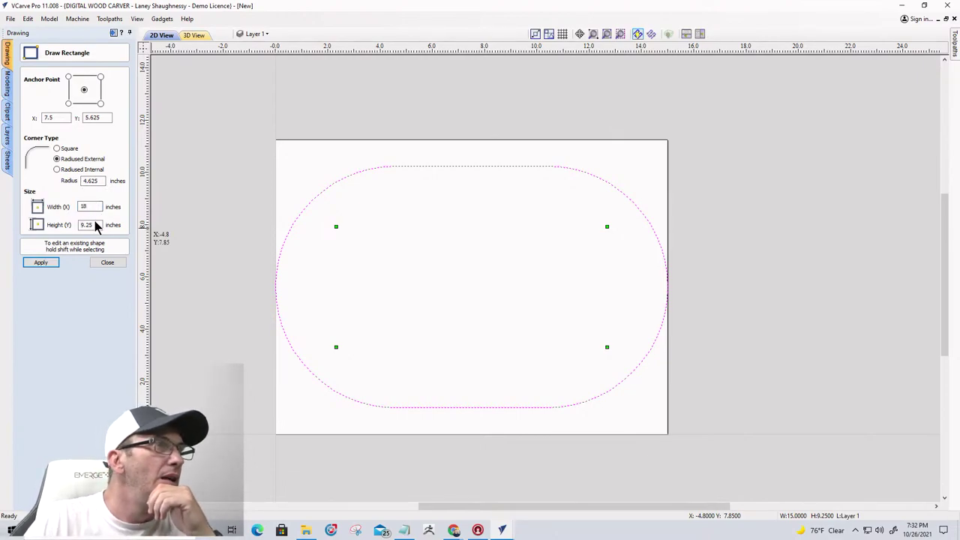
click(41, 263)
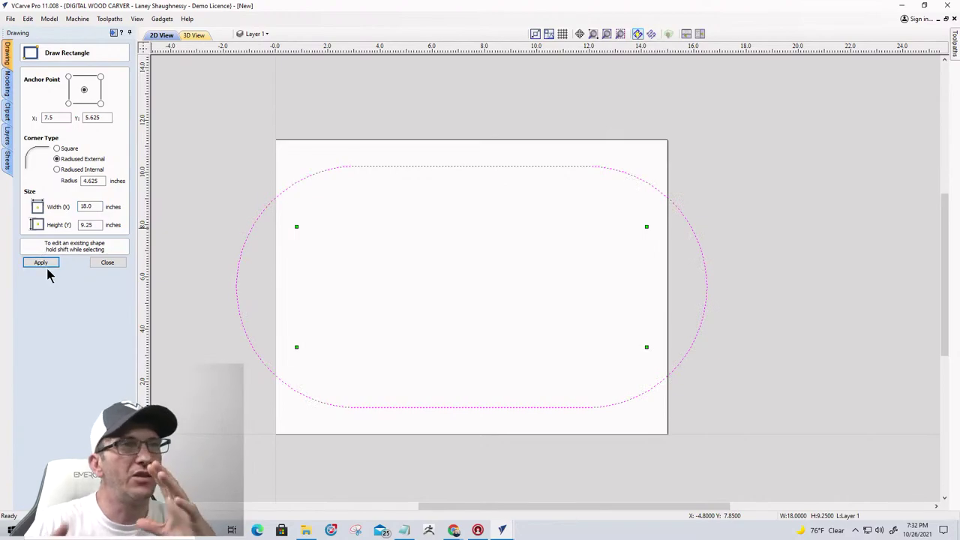
click(96, 264)
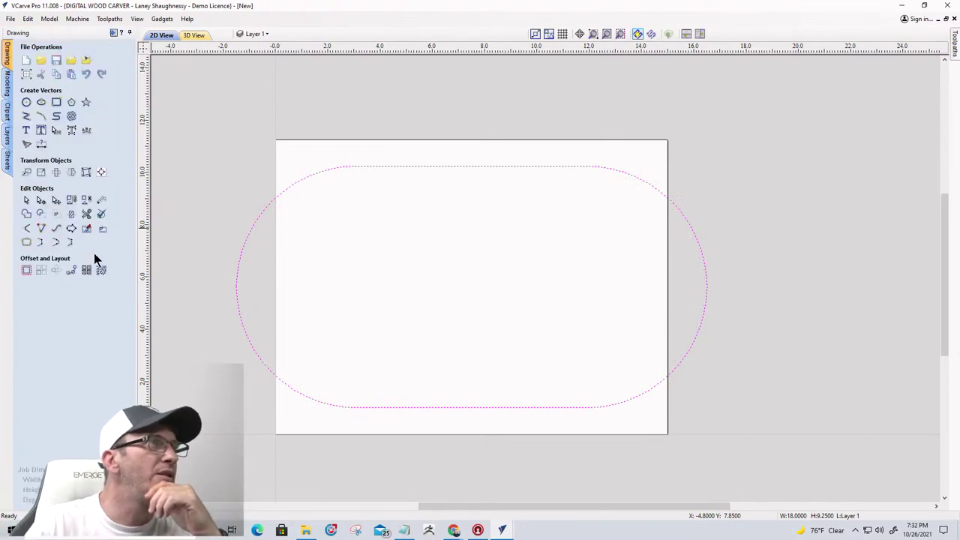
click(26, 75)
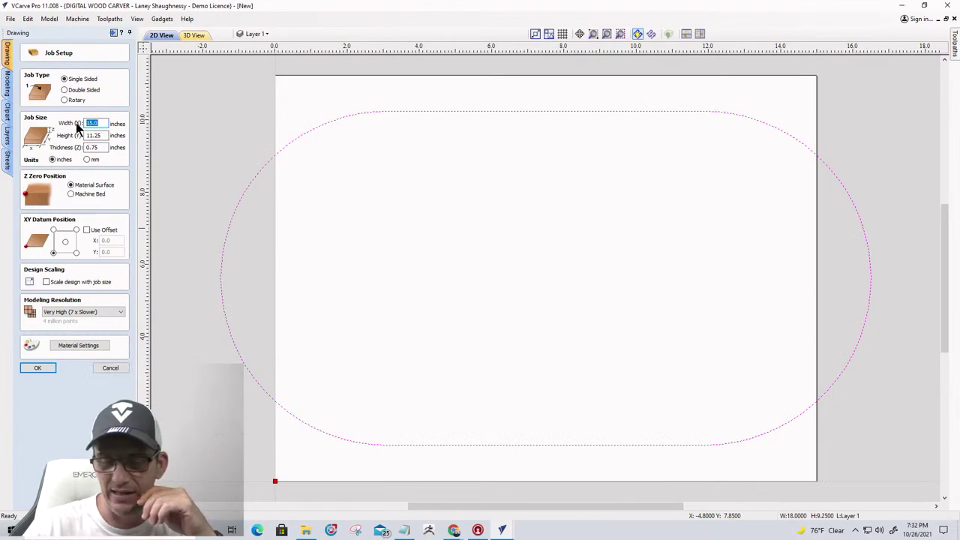
text(18)
click(37, 369)
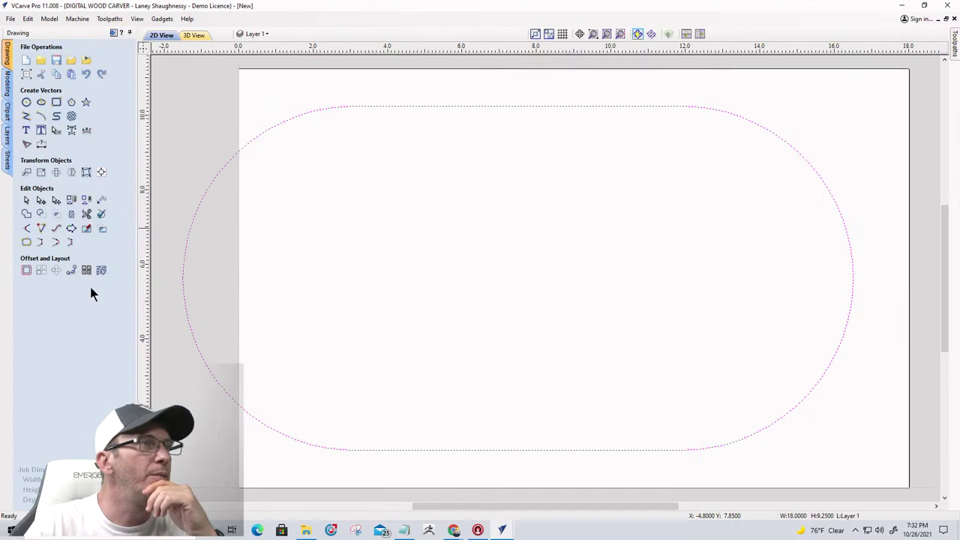
- Centre the oval on the material using the alignment tools
click(101, 172)
click(68, 89)
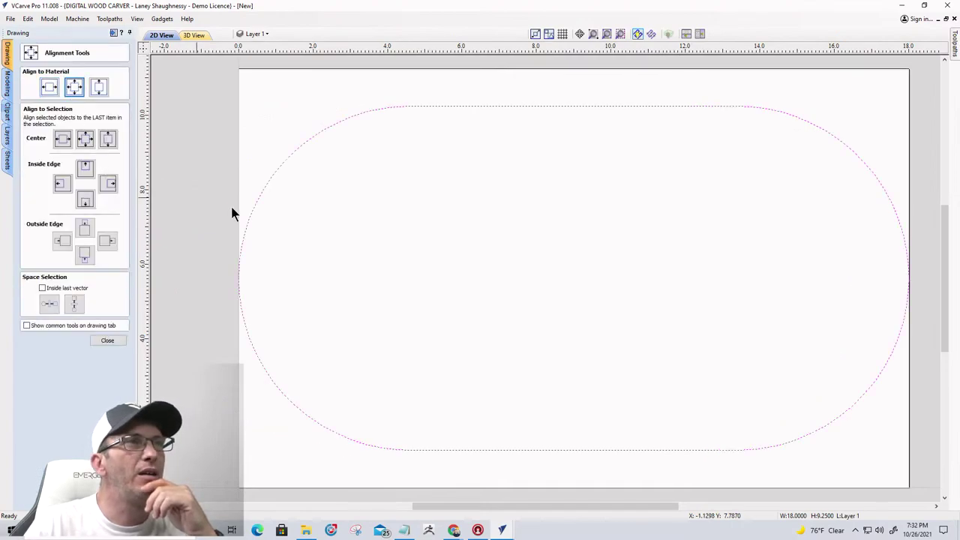
scroll(535, 255, down, 4)
scroll(535, 255, up, 1)
scroll(536, 255, down, 1)
scroll(534, 259, up, 2)
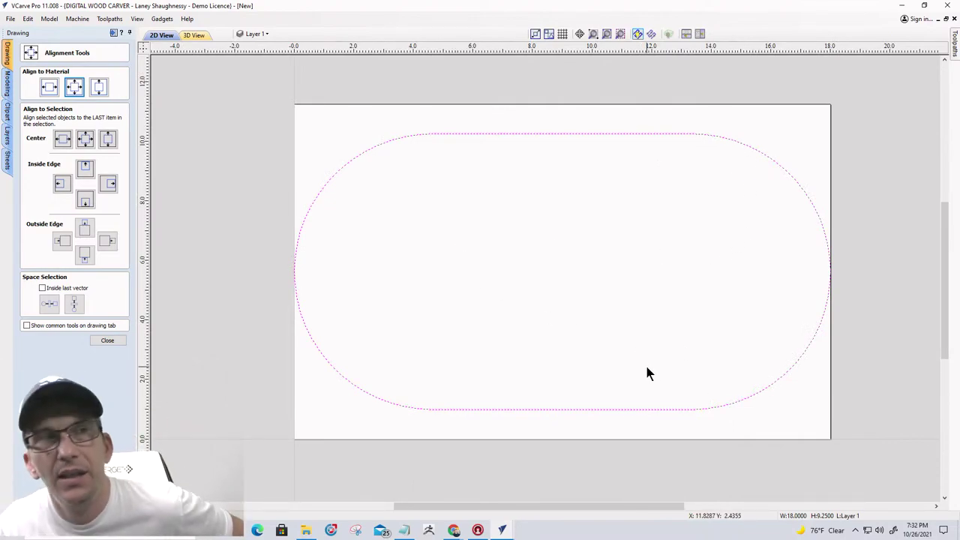
click(458, 140)
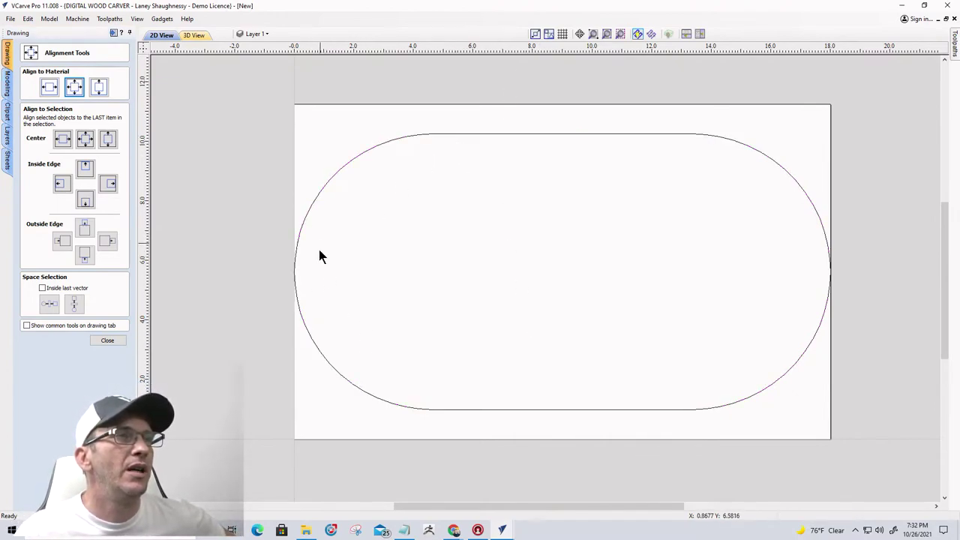
click(105, 340)
click(53, 101)
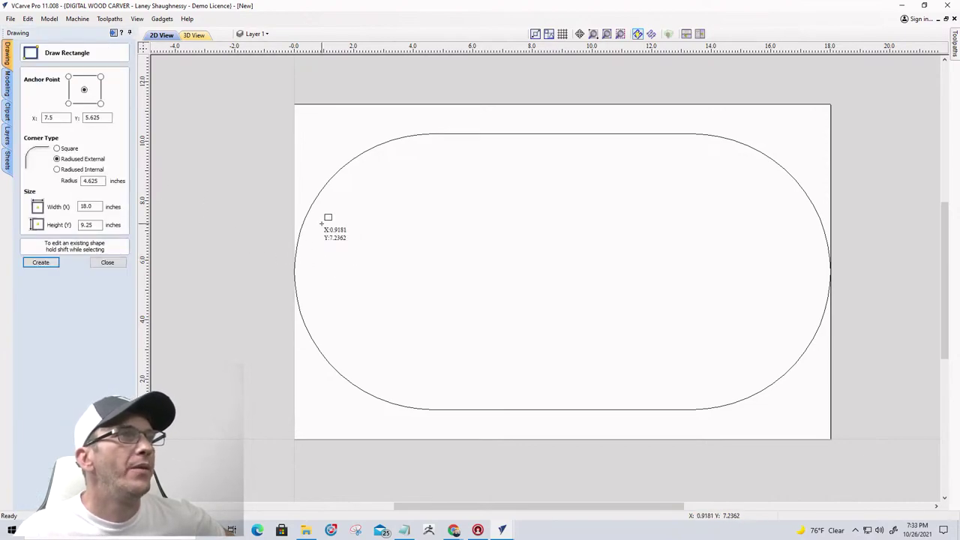
- Drag a 0.3-inch radiused slot in the oval's left end and size it 0.75 by 3.5 inches
drag(323, 223, 340, 318)
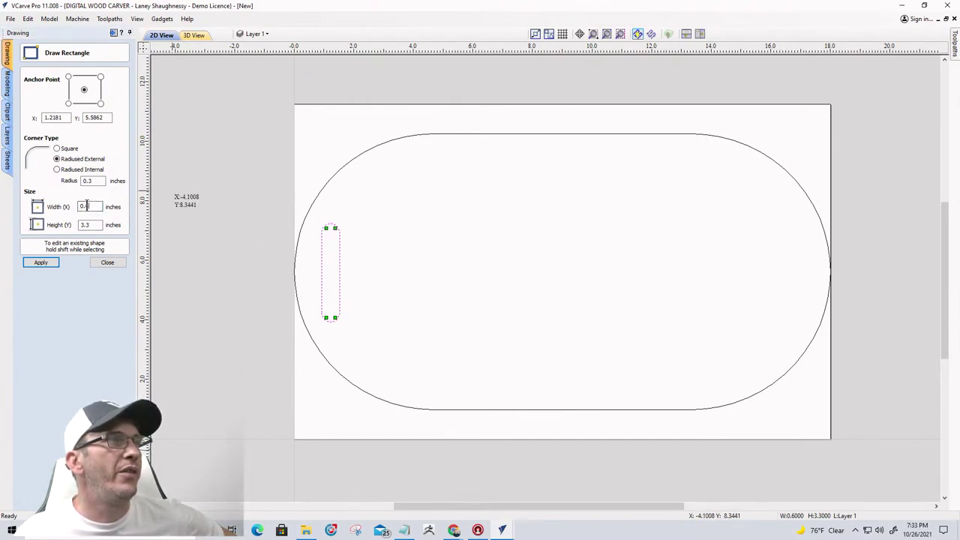
drag(95, 206, 80, 211)
text(1)
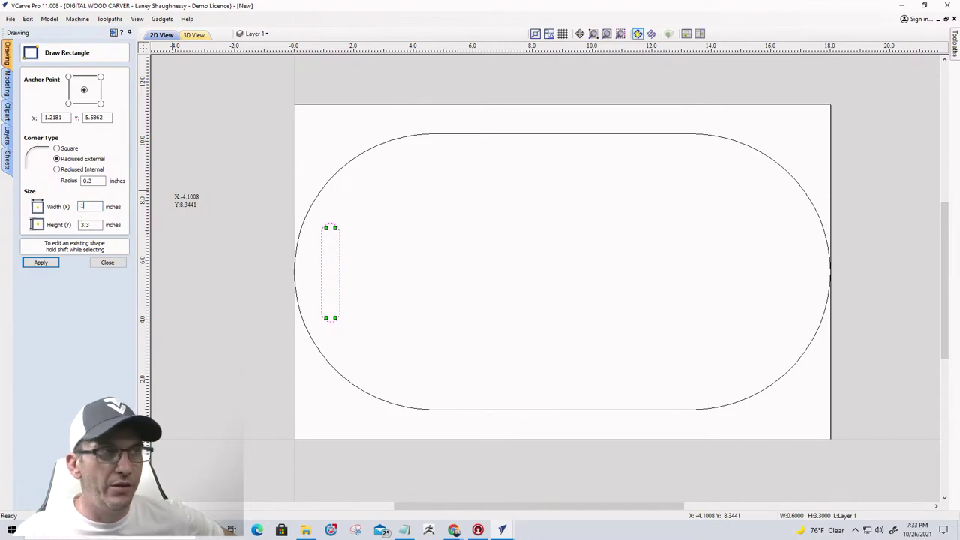
key(BackSpace)
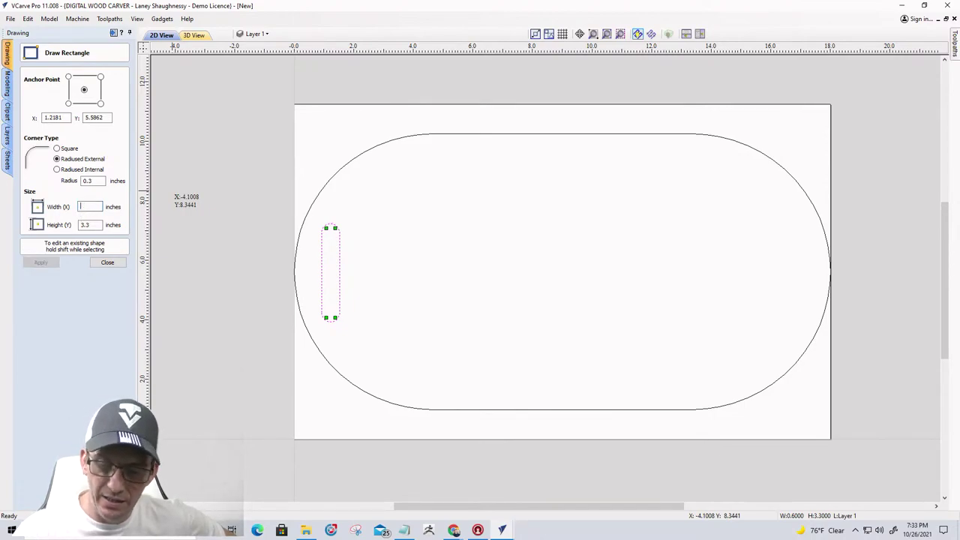
text(.75)
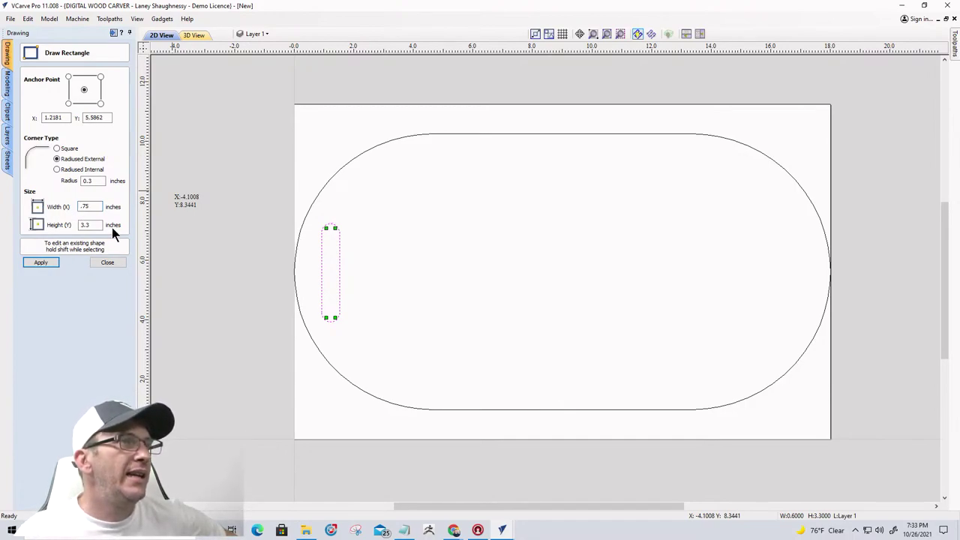
drag(91, 225, 66, 227)
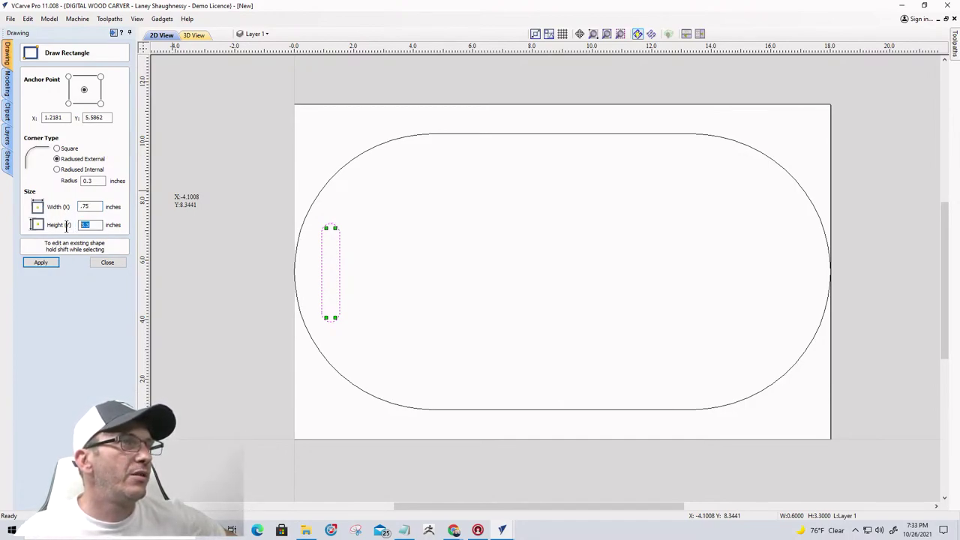
text(3)
click(39, 264)
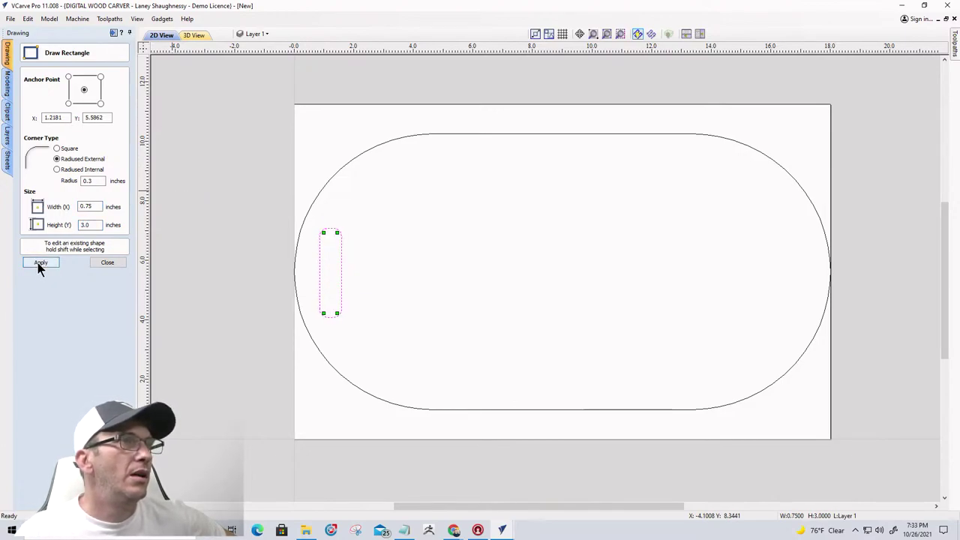
scroll(350, 300, up, 4)
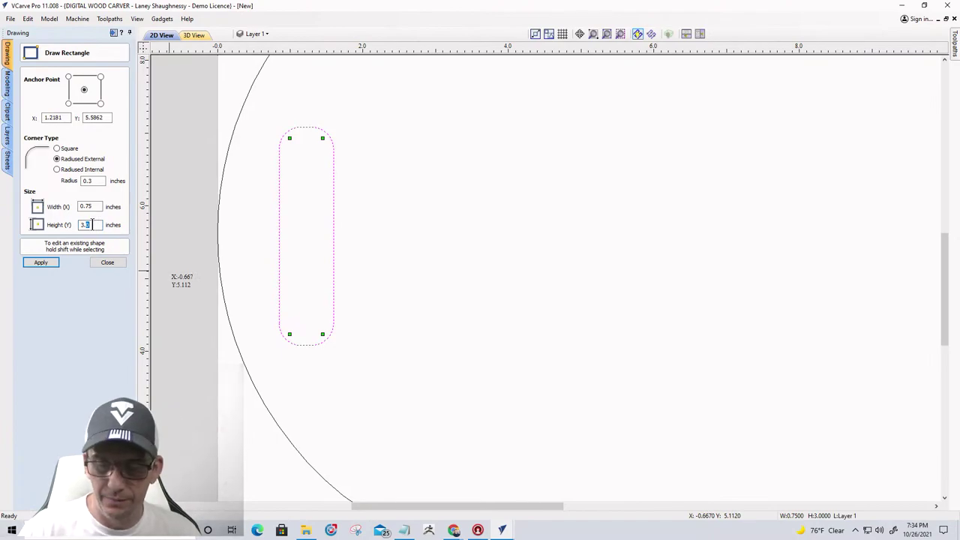
click(41, 264)
key(F3)
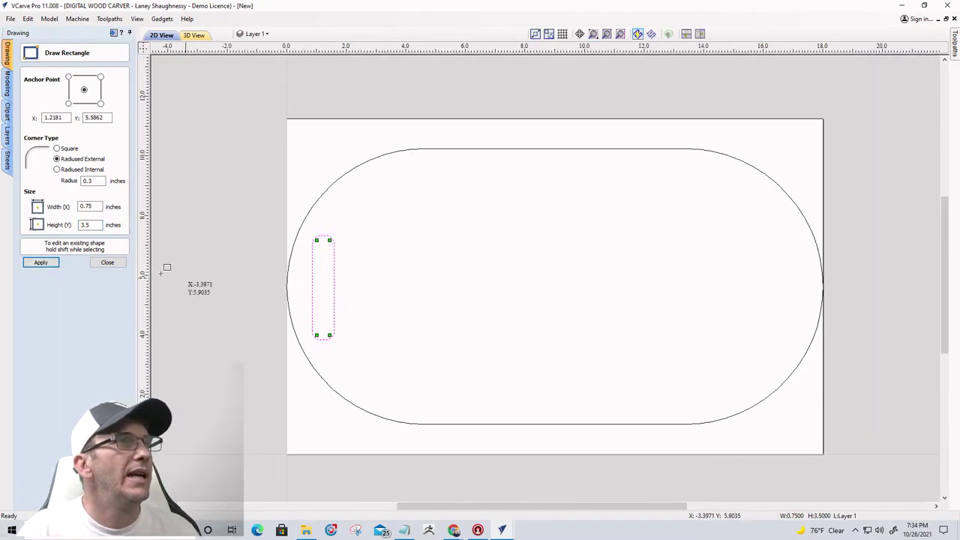
- Measure the slot's horizontal gap to the oval's edge with a dimension (0.8431)
click(109, 263)
scroll(259, 292, up, 3)
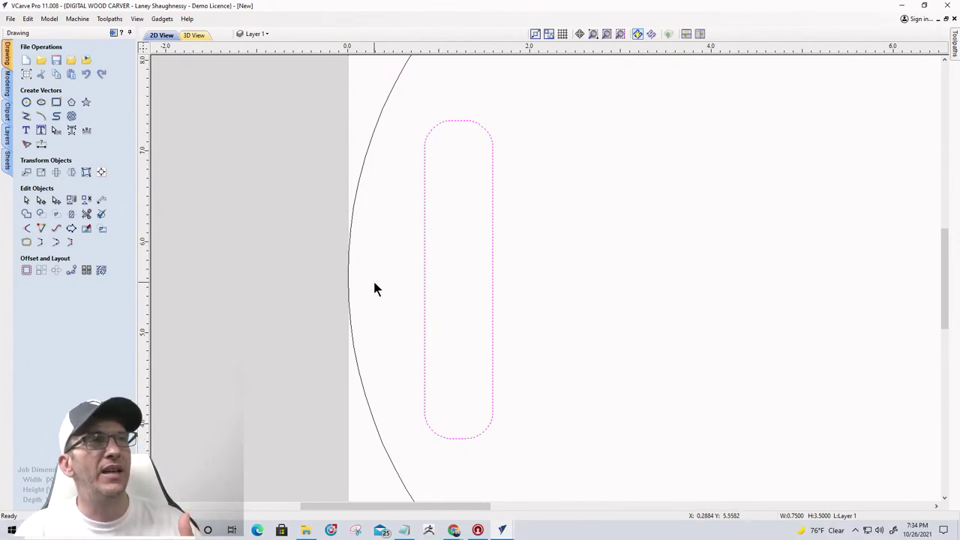
click(425, 275)
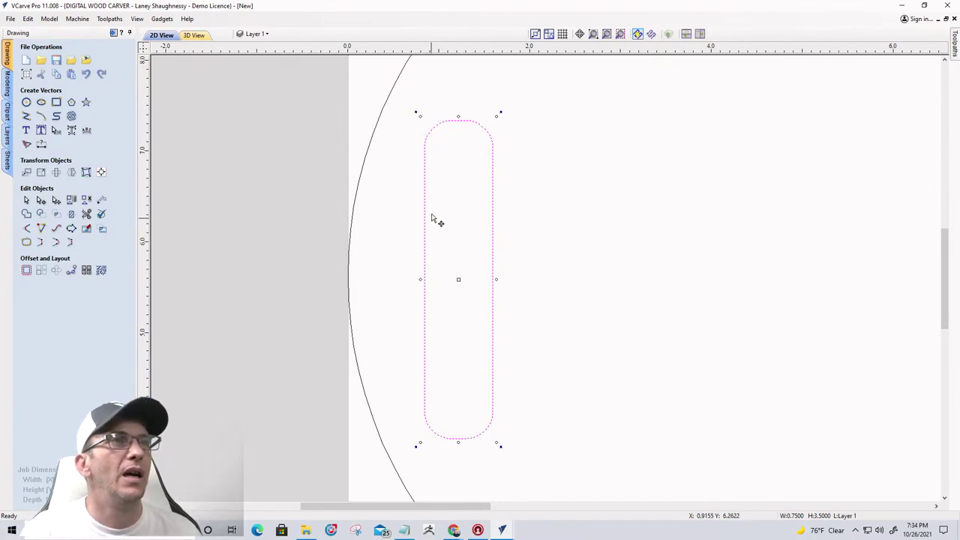
scroll(435, 217, down, 2)
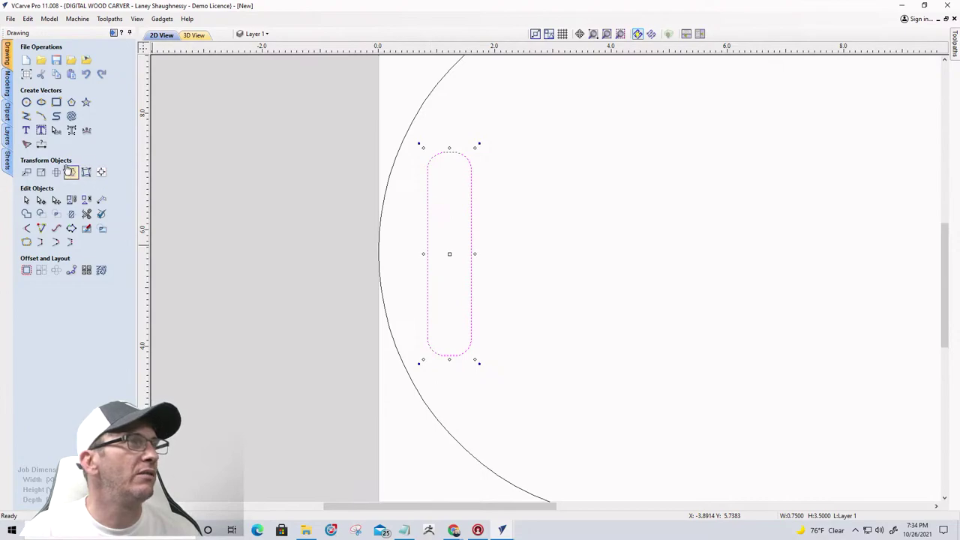
click(42, 144)
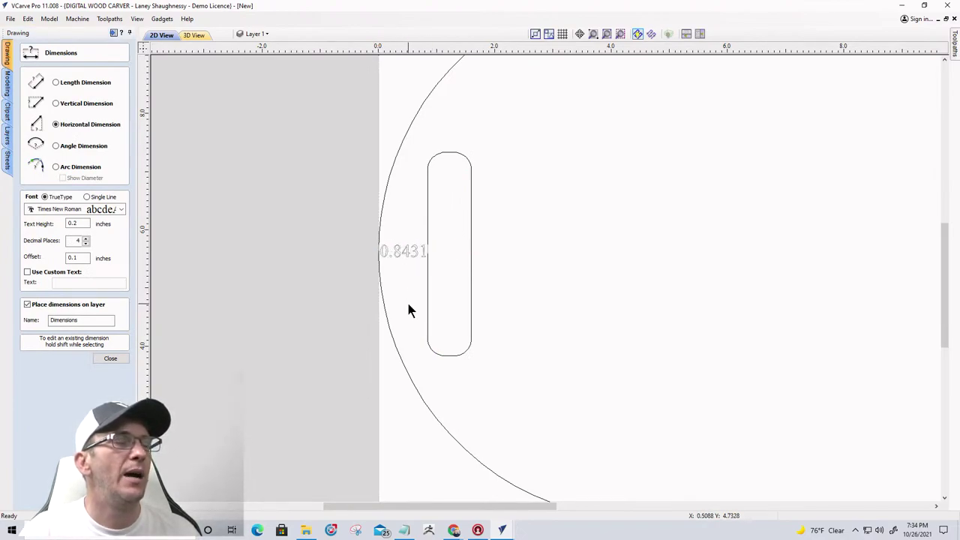
scroll(409, 310, up, 3)
scroll(408, 307, down, 3)
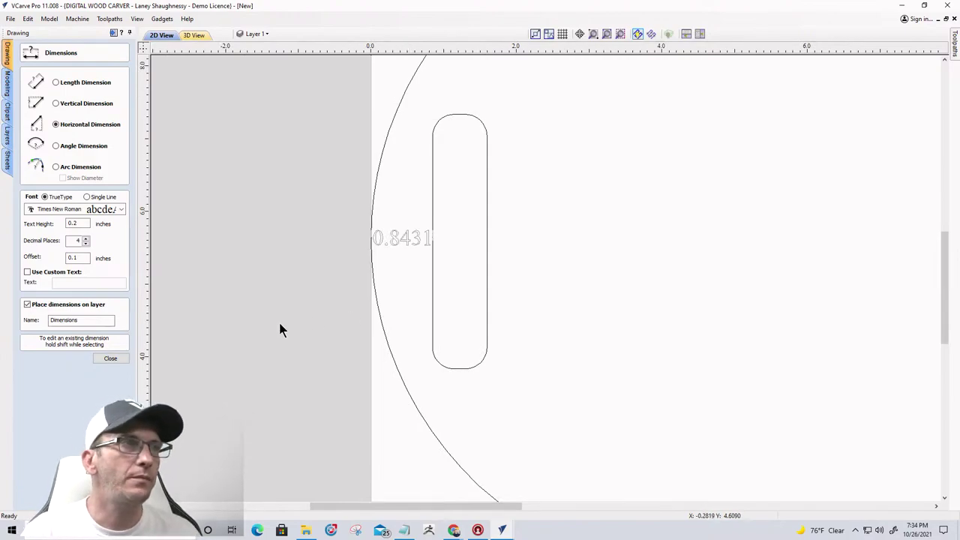
click(110, 358)
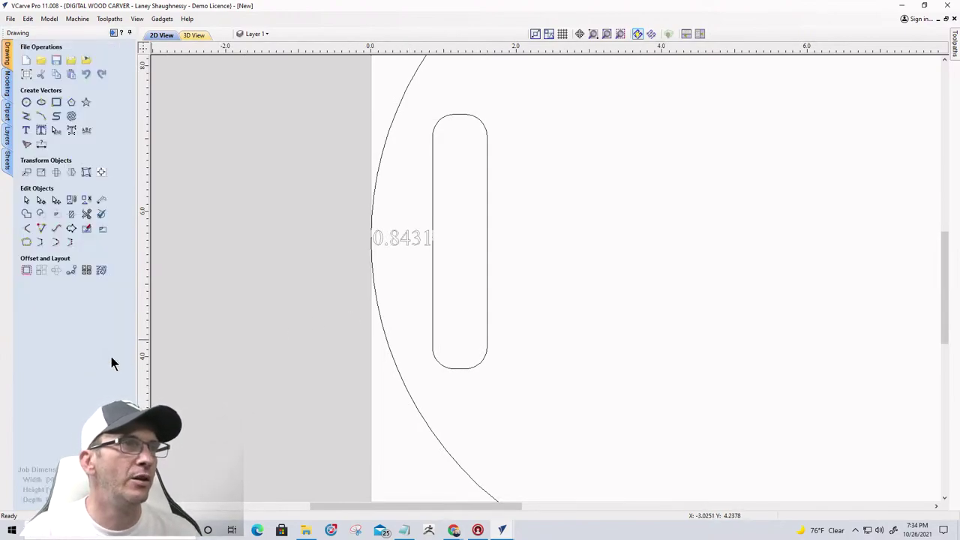
- Delete the 0.8431 measurement and drag the slot left onto the oval's edge
click(431, 239)
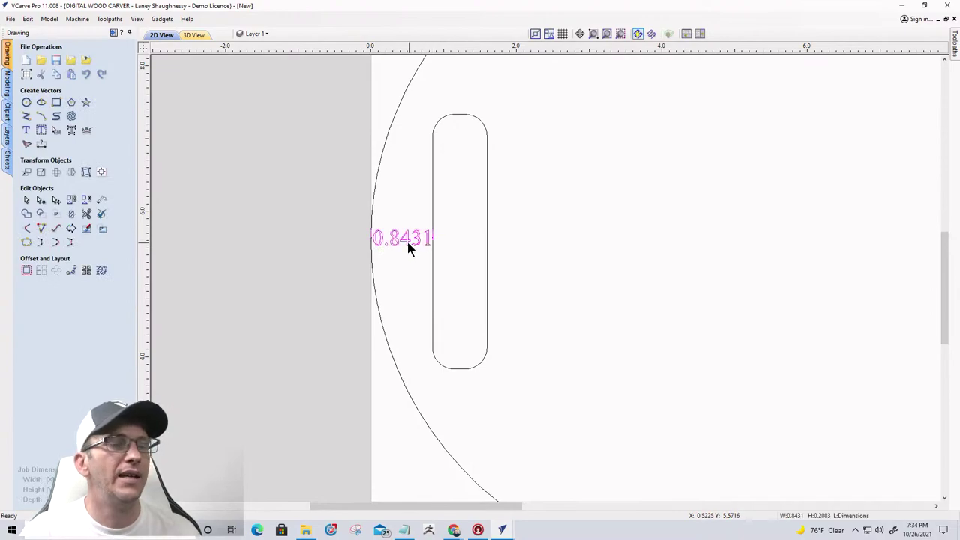
key(Delete)
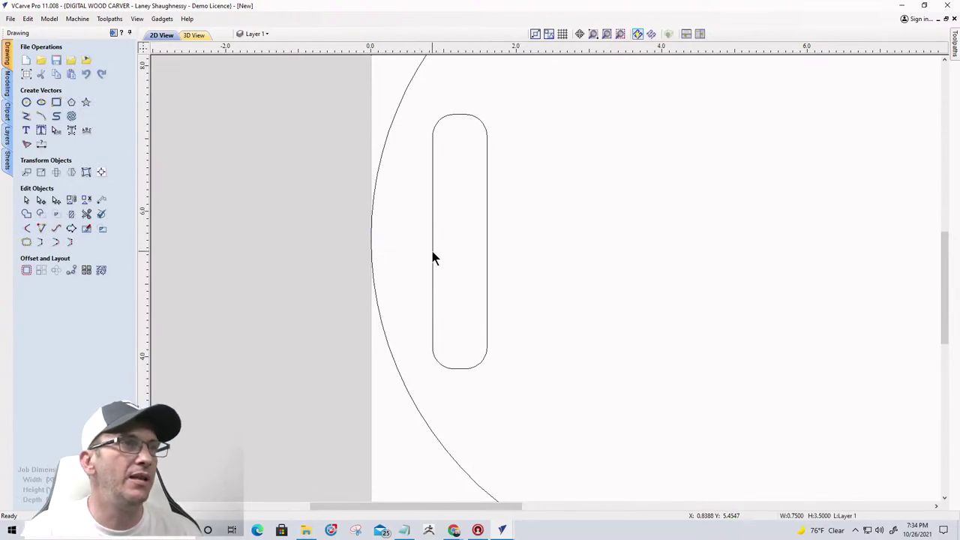
click(431, 249)
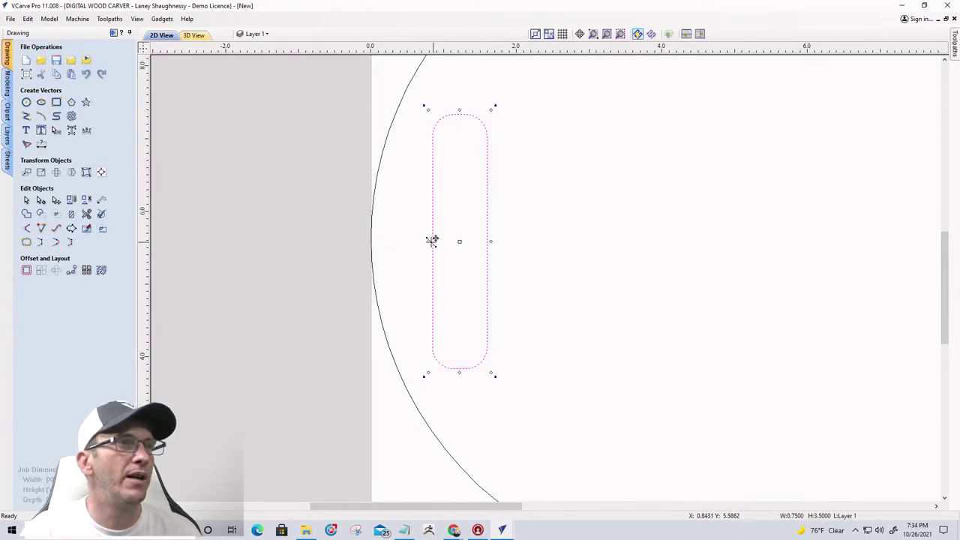
drag(431, 240, 374, 240)
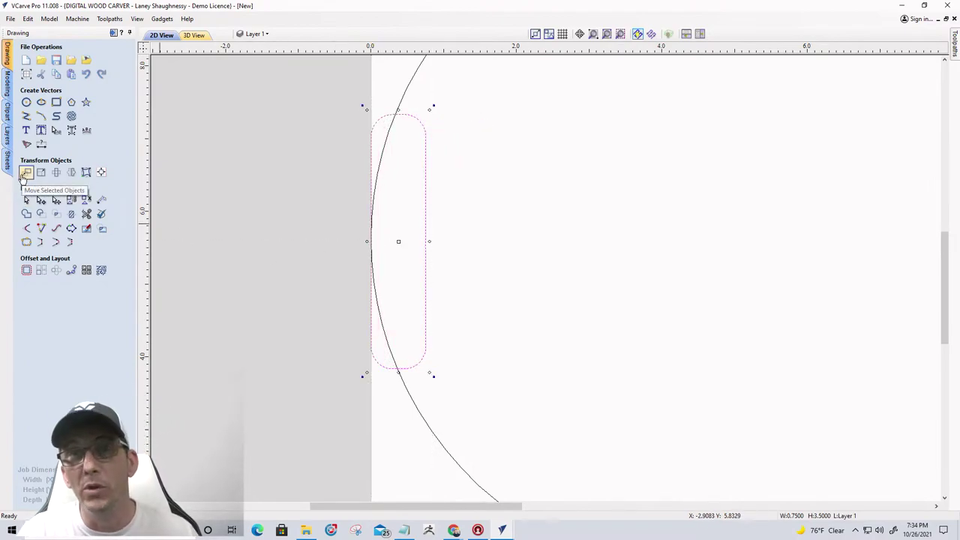
- Shift the hand-hole slot right by a relative X offset of 1 inch
click(23, 174)
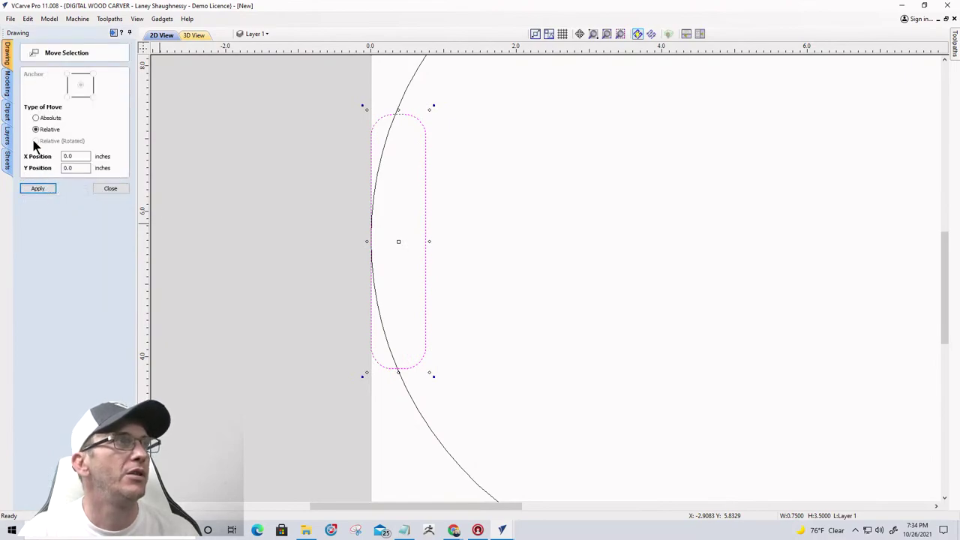
drag(86, 156, 65, 154)
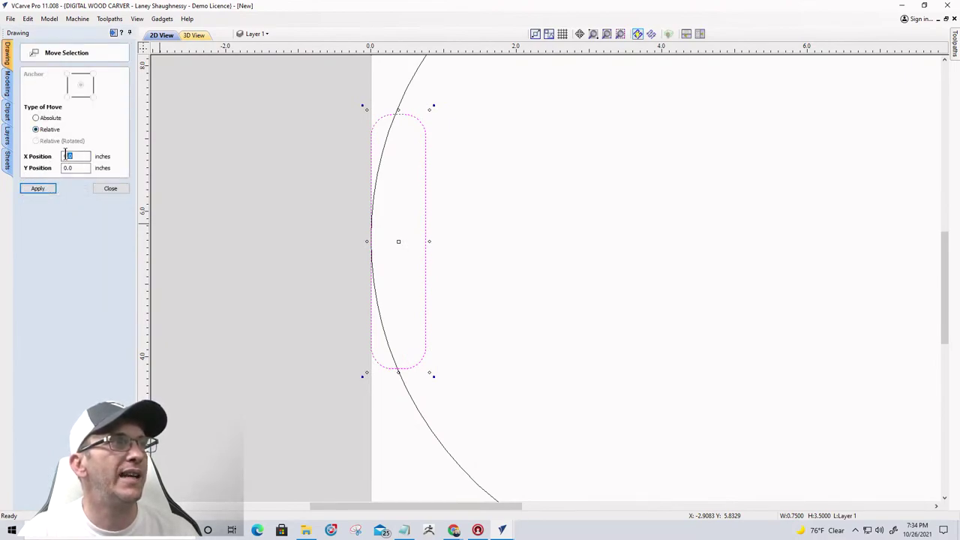
text(1)
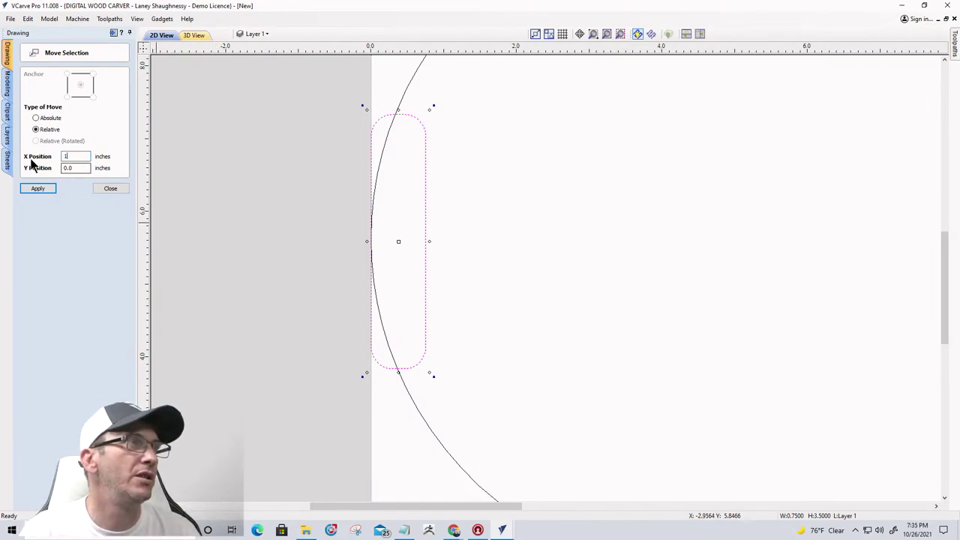
click(36, 188)
scroll(533, 296, down, 2)
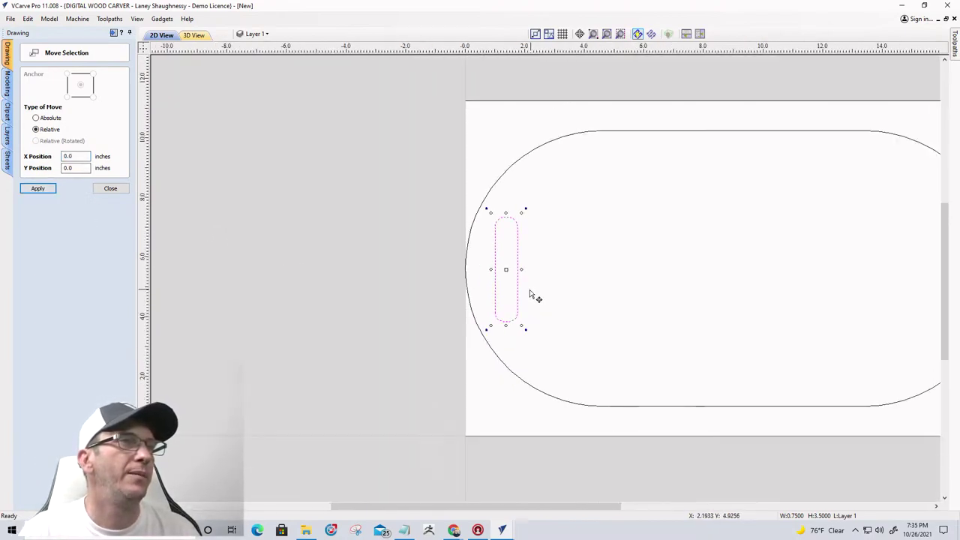
scroll(375, 264, down, 2)
scroll(551, 280, up, 1)
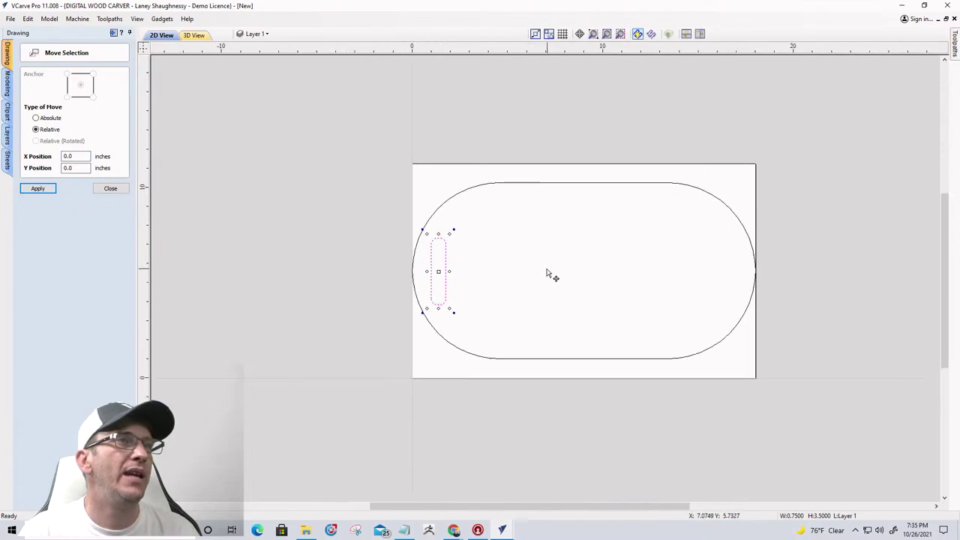
click(115, 188)
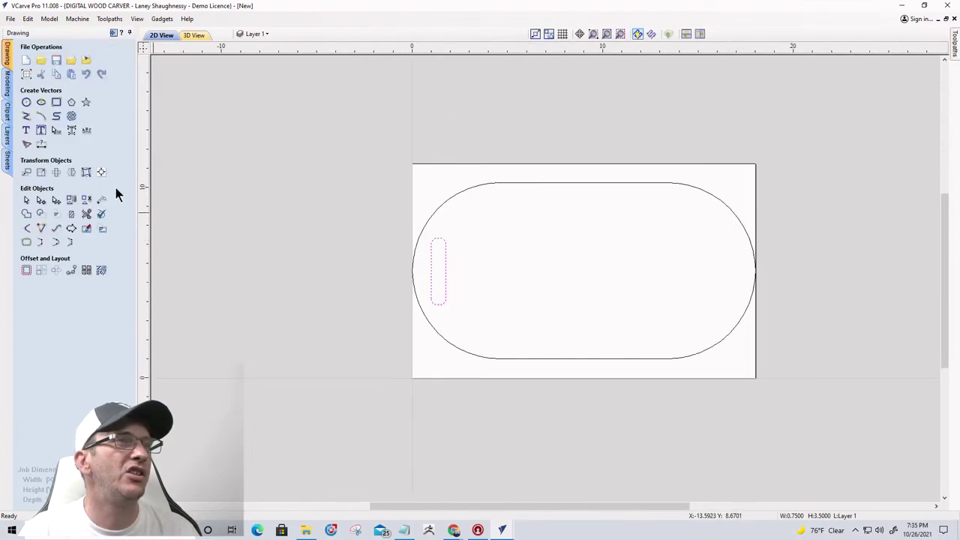
- Create a horizontally mirrored copy of the slot about the job center at the board's right end
click(72, 173)
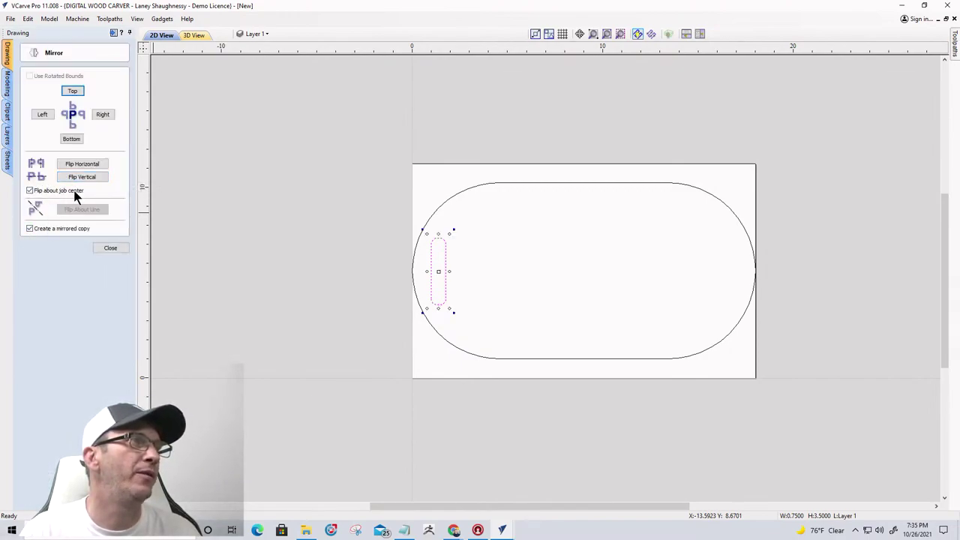
click(94, 165)
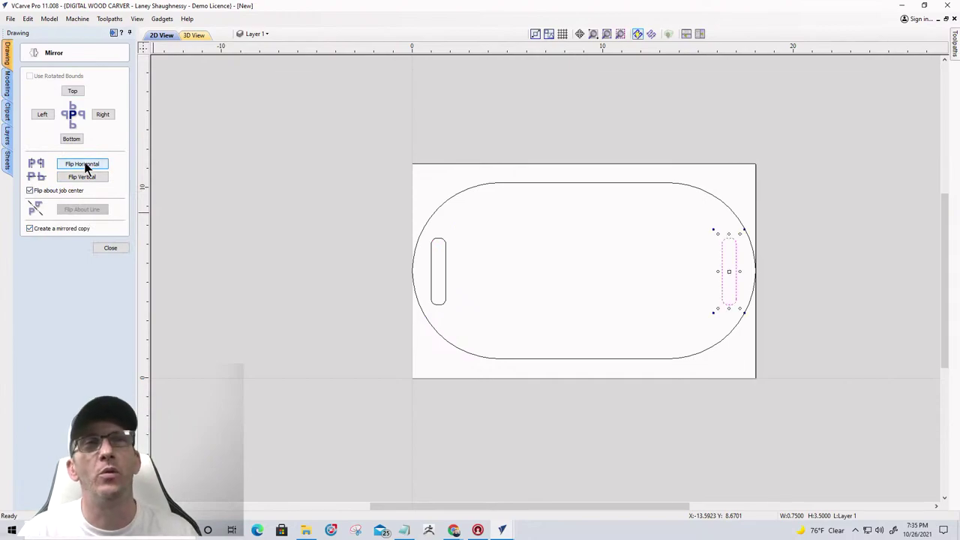
click(110, 248)
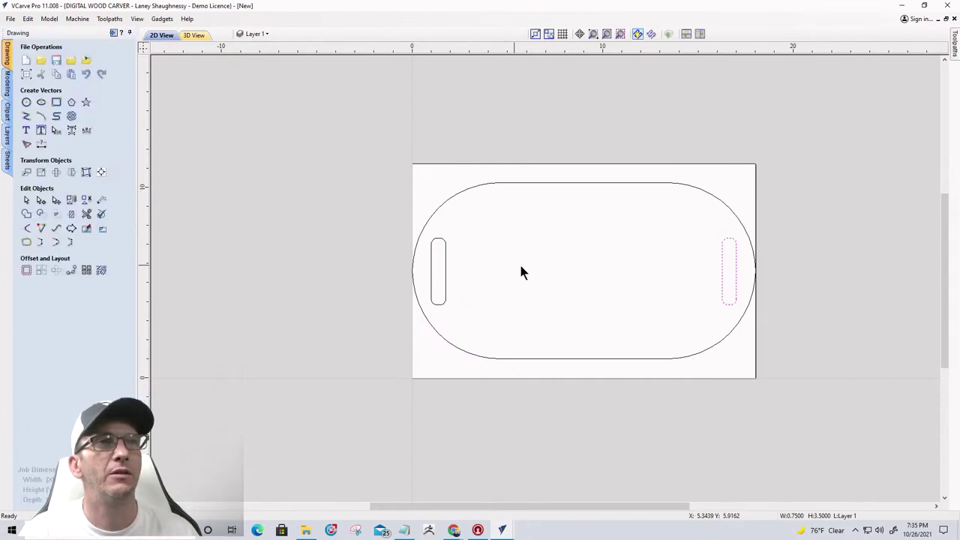
click(665, 297)
scroll(667, 295, up, 3)
scroll(667, 297, down, 3)
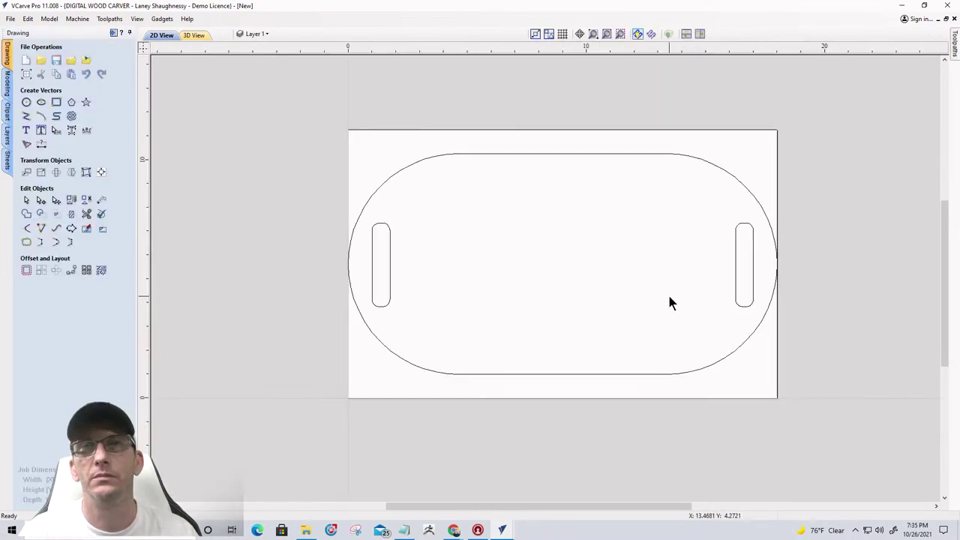
scroll(670, 297, up, 1)
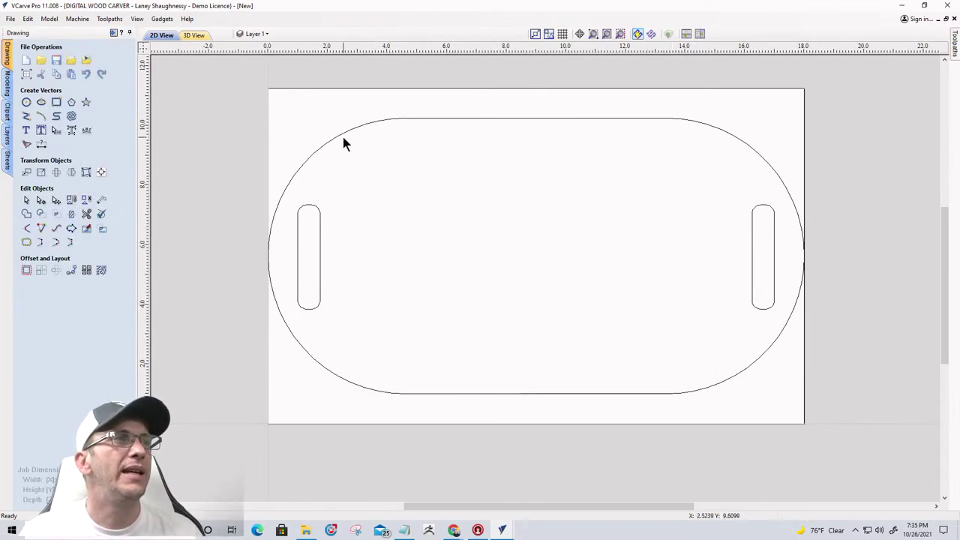
- Draw a 13 × 6.7 inch square-cornered rectangle inside the oval between the slots
click(57, 102)
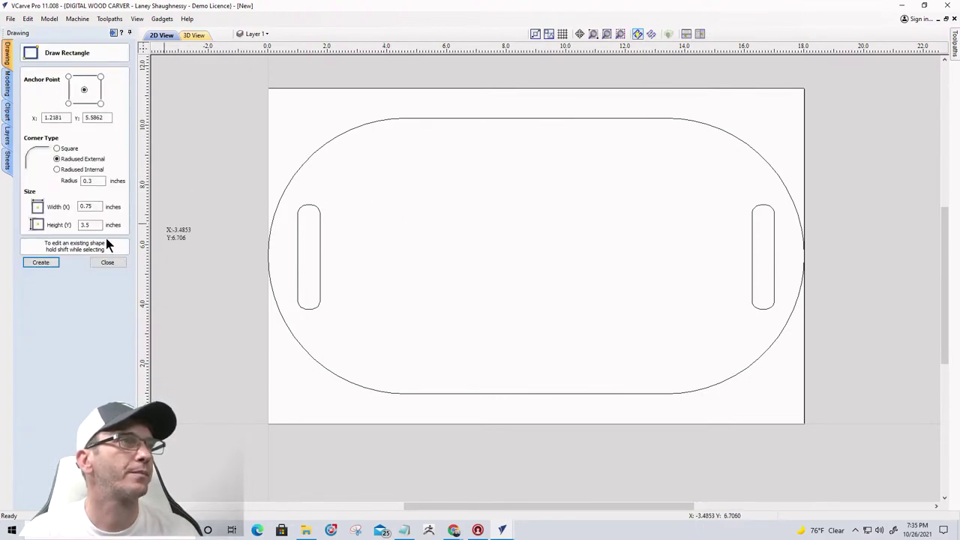
click(107, 263)
click(438, 120)
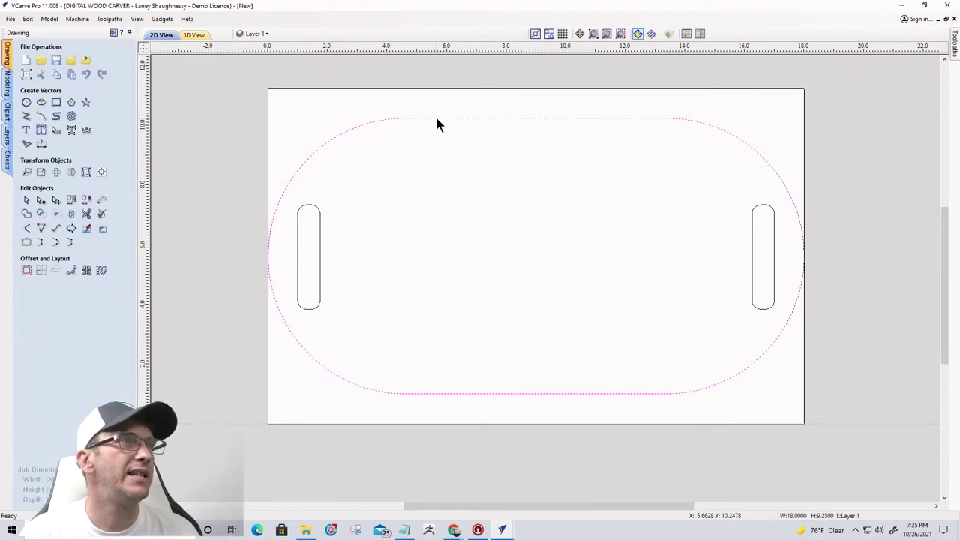
click(57, 102)
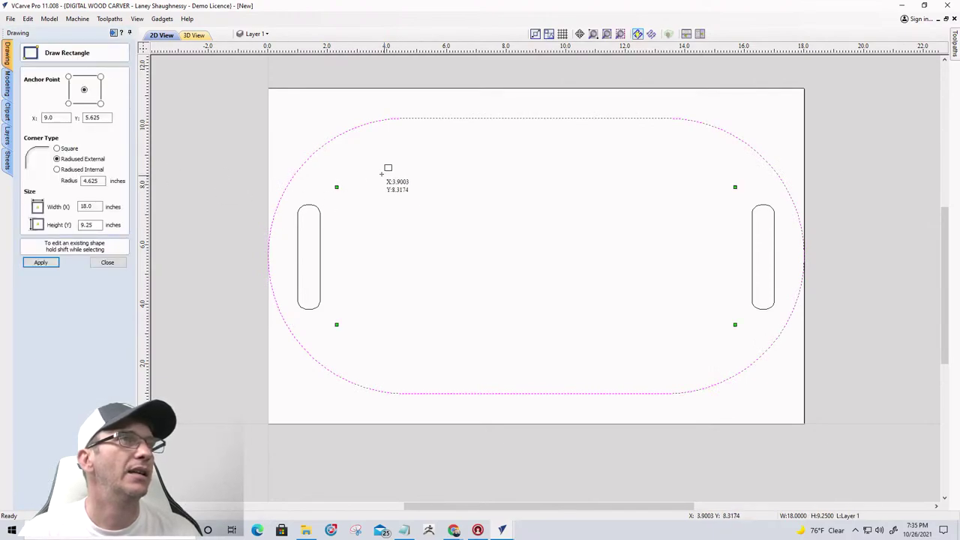
drag(351, 152, 740, 351)
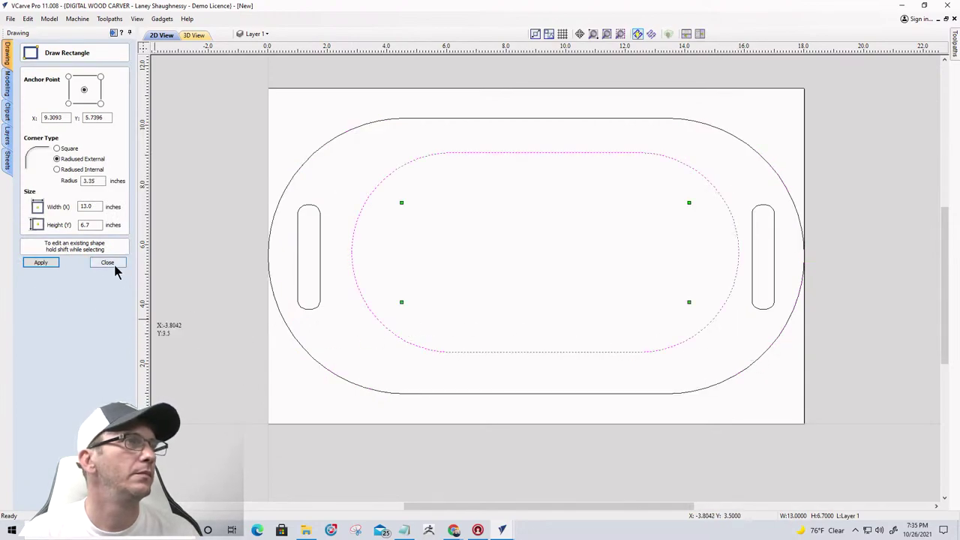
click(56, 149)
click(40, 263)
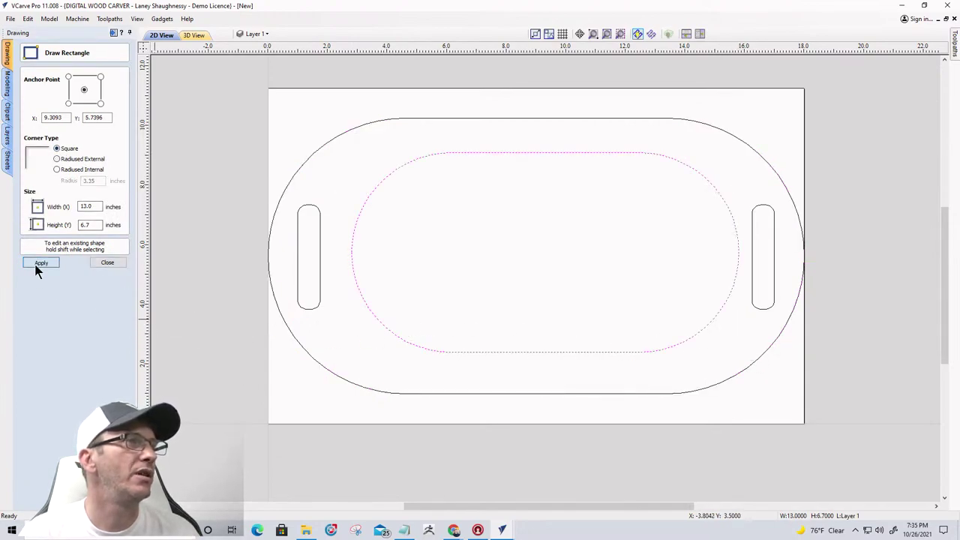
click(107, 262)
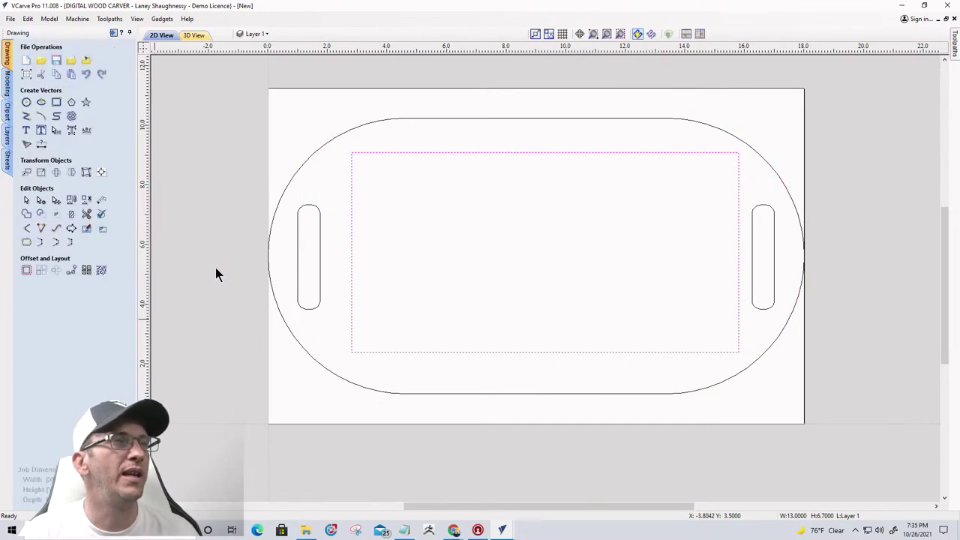
click(352, 247)
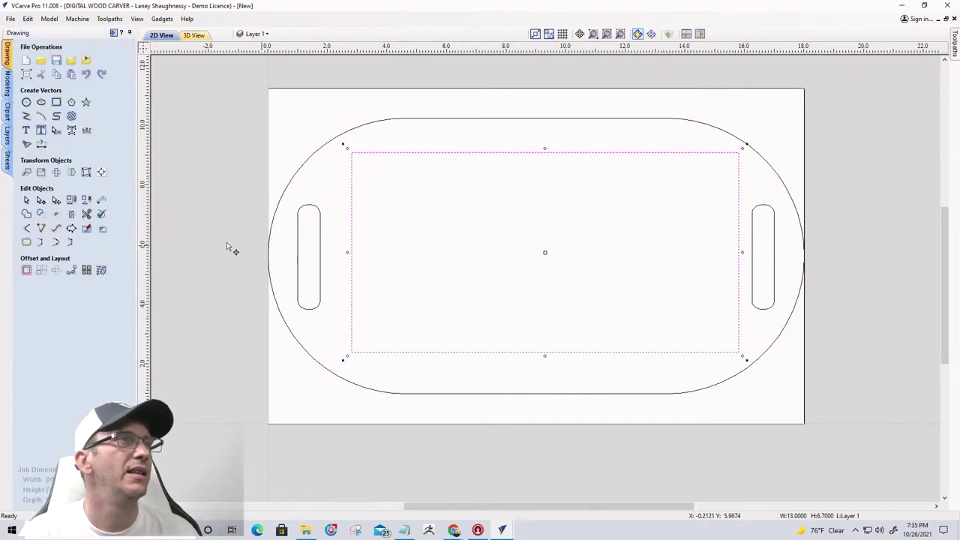
- Center the inner rectangle on the material and stretch it to 7.2313 inches tall
click(101, 171)
click(73, 87)
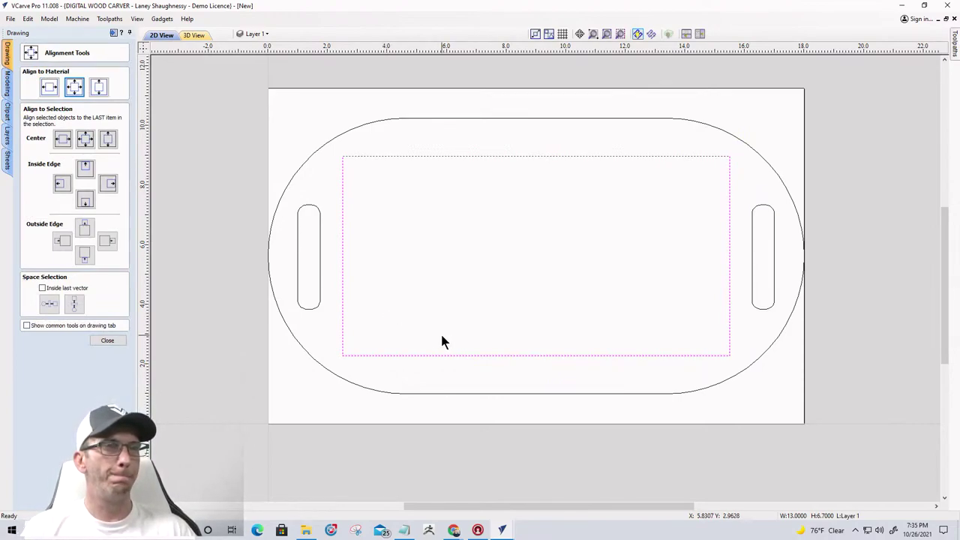
click(450, 160)
click(452, 156)
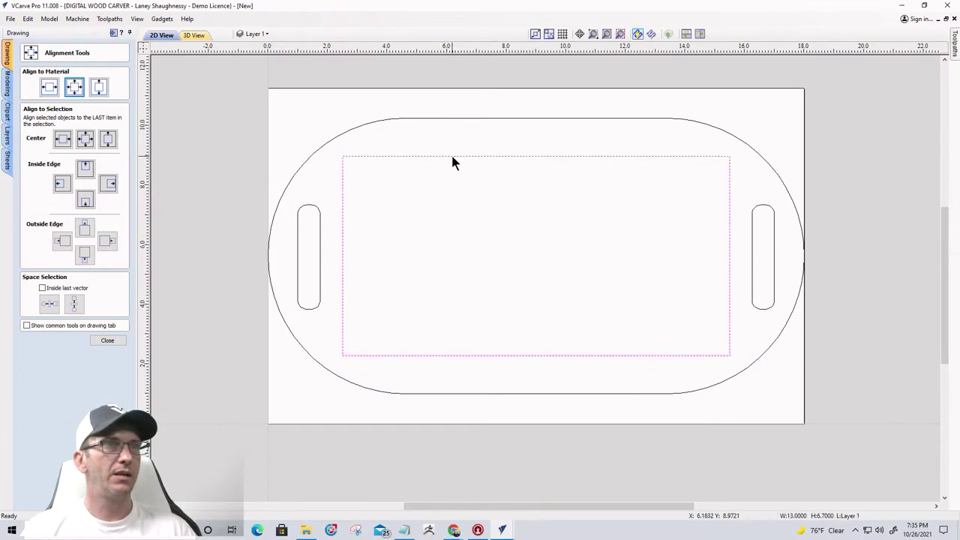
click(452, 157)
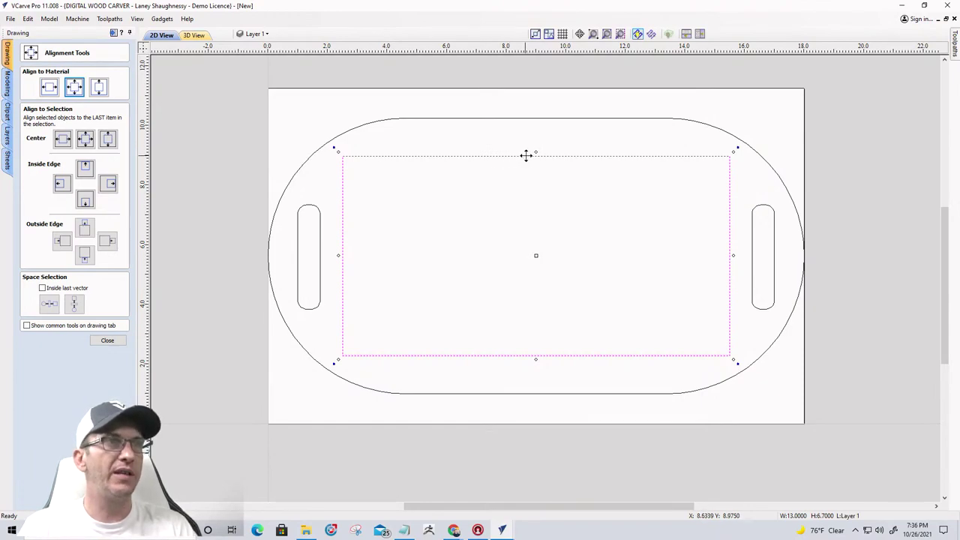
drag(535, 152, 535, 148)
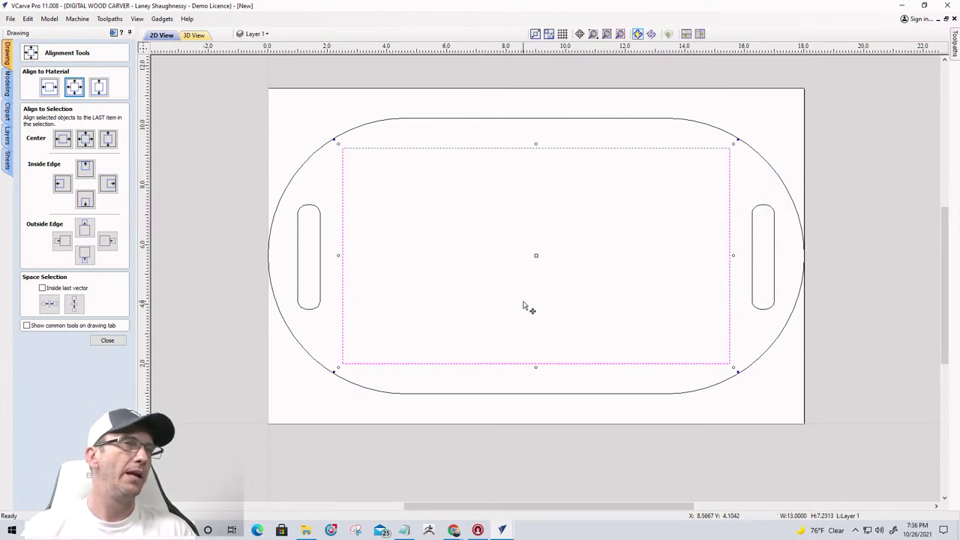
- Give the 13 × 7.2313 inch rectangle Radiused External corners of 0.95 inch
click(115, 340)
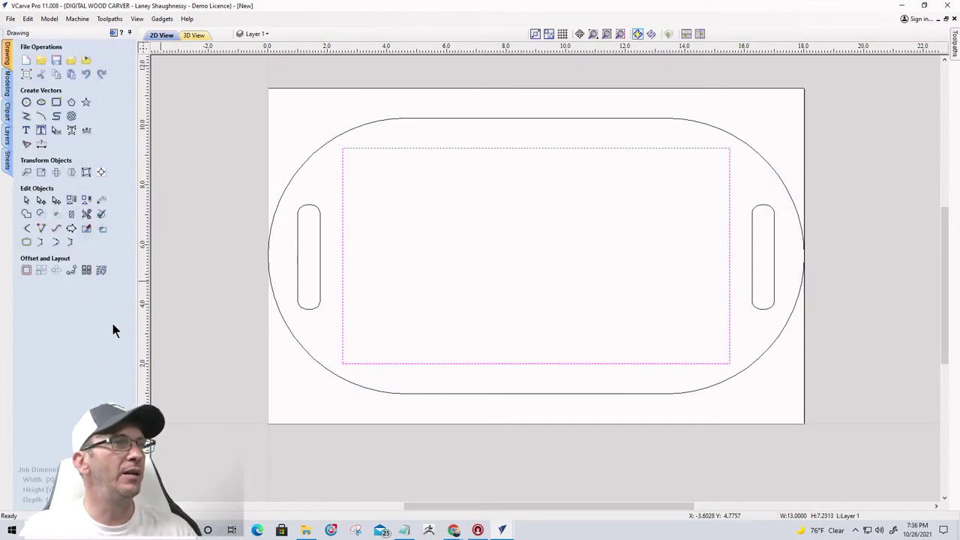
click(56, 102)
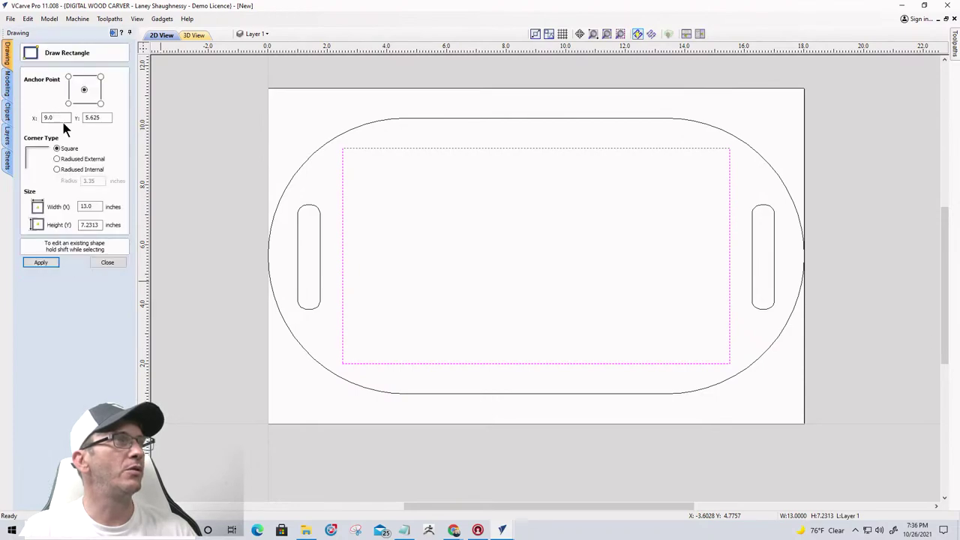
click(56, 159)
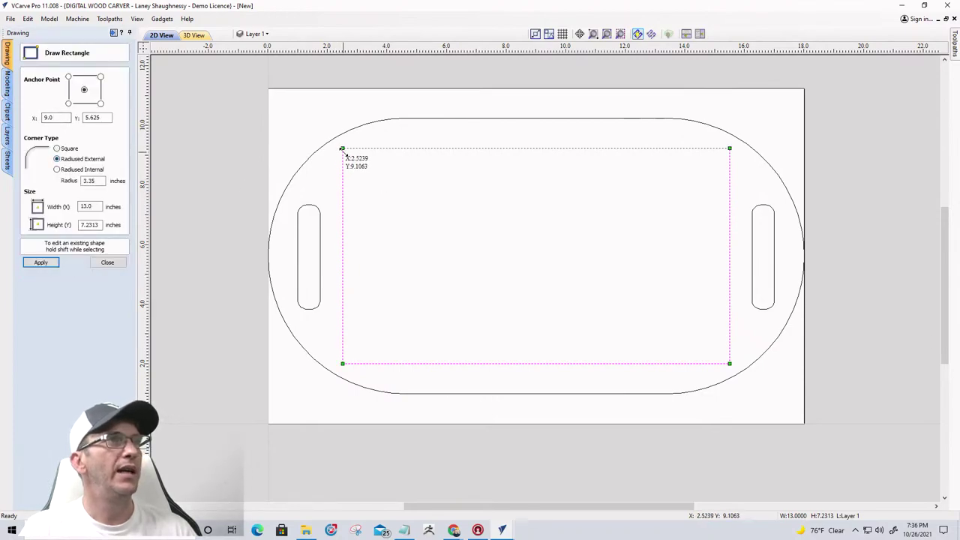
drag(342, 148, 356, 162)
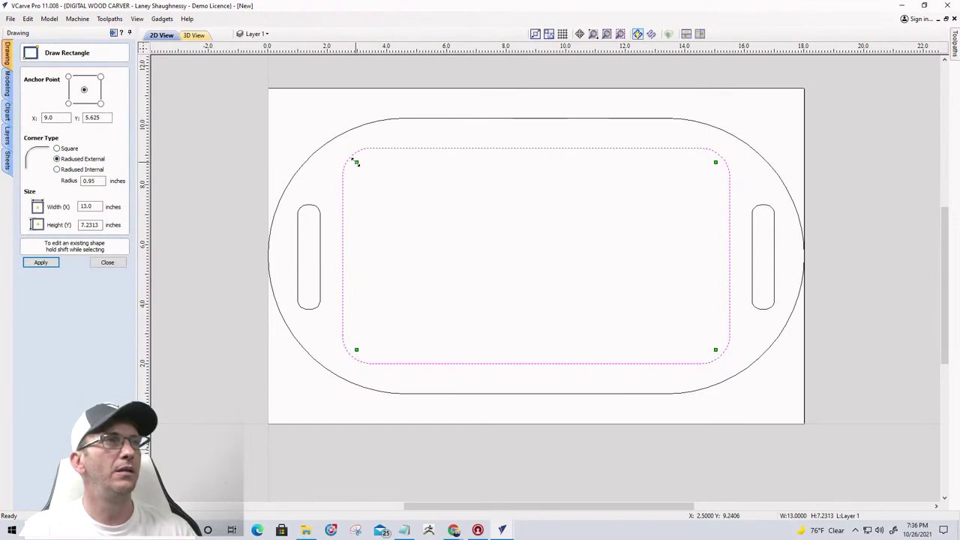
click(40, 263)
click(109, 264)
scroll(545, 264, down, 2)
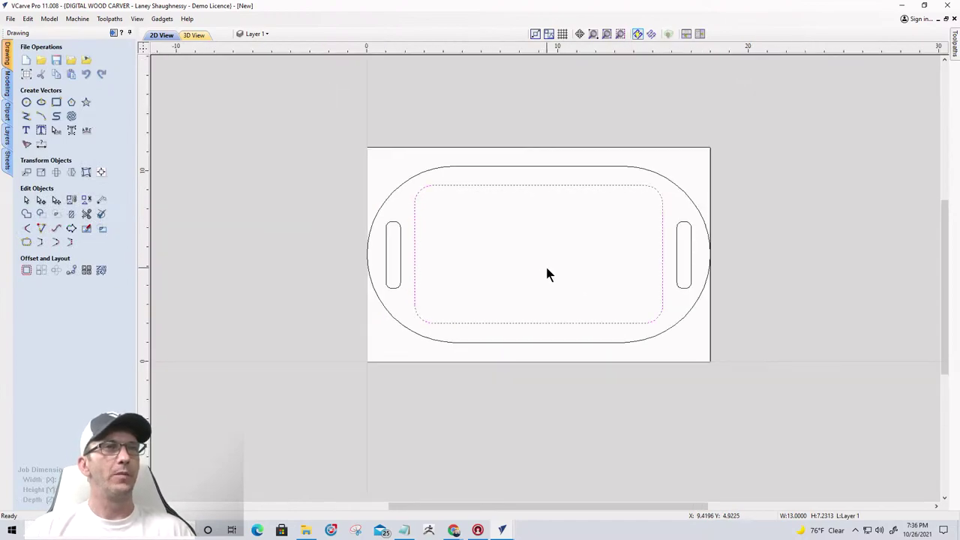
scroll(549, 260, up, 3)
scroll(536, 257, down, 2)
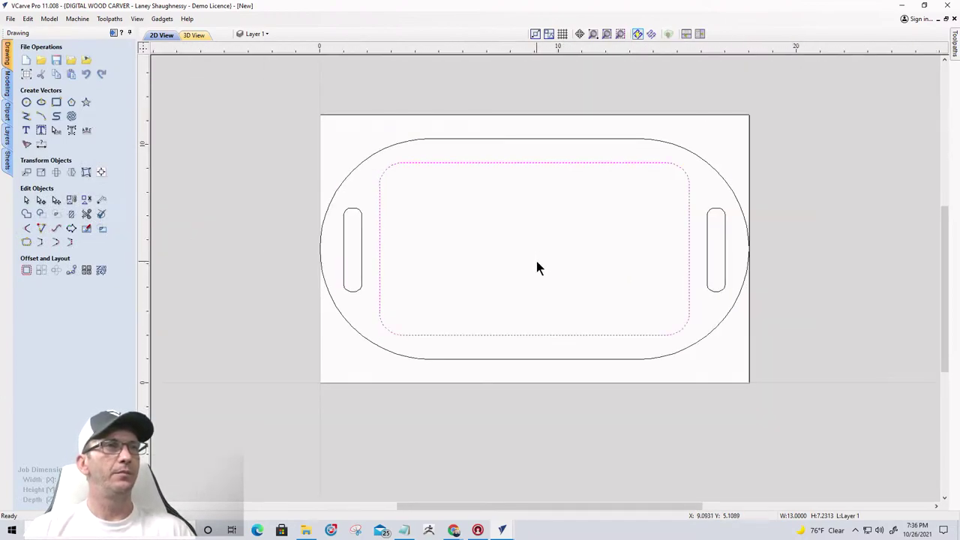
scroll(537, 261, up, 2)
scroll(536, 261, down, 1)
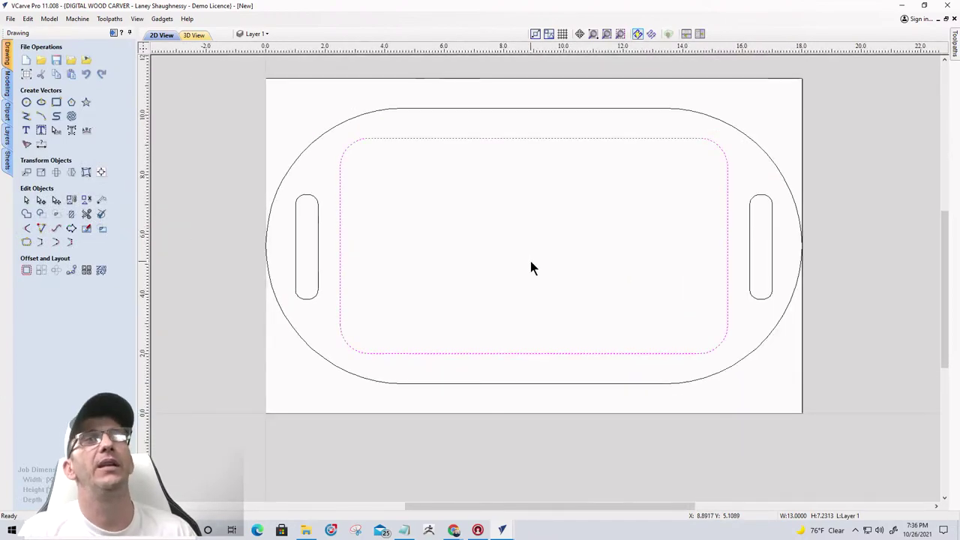
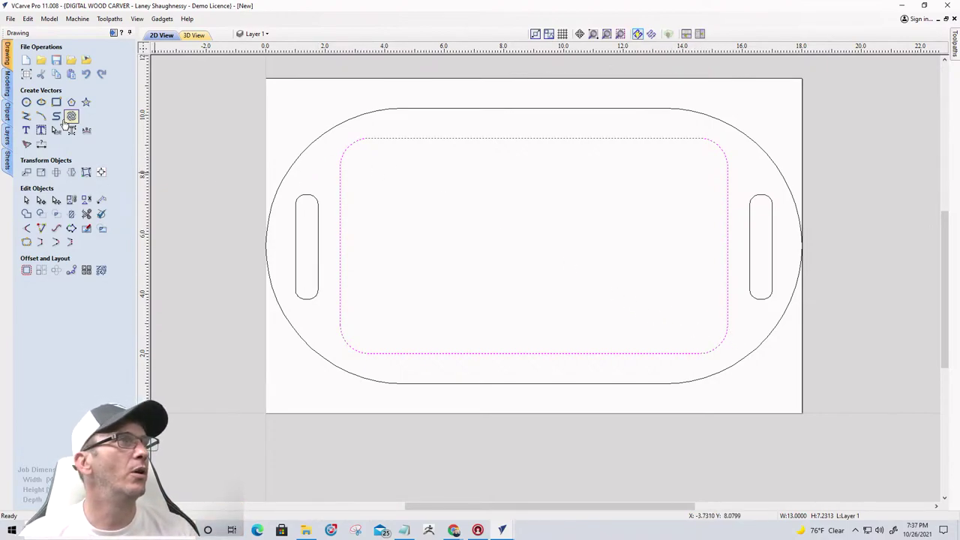
- Draw a 0.5-inch diameter circle just above the left handle slot
click(24, 104)
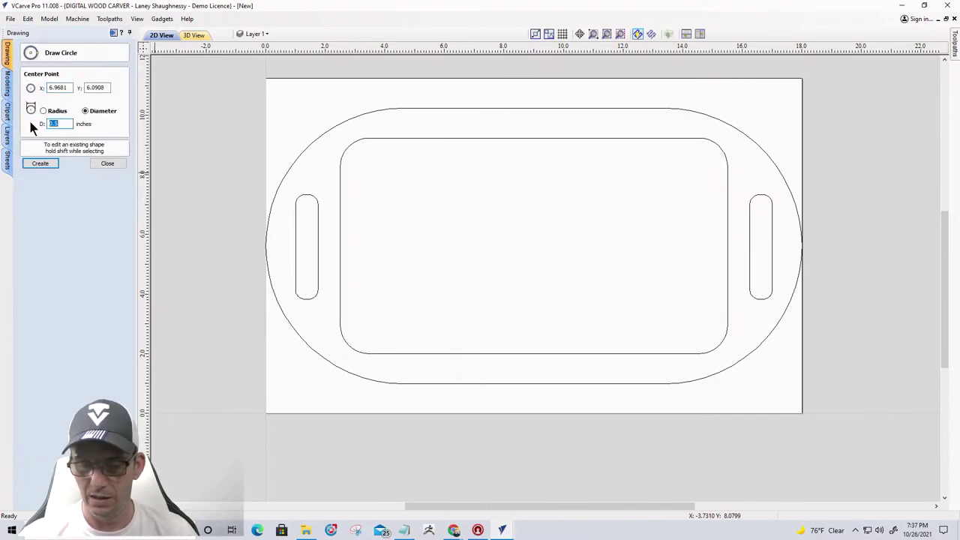
text(.)
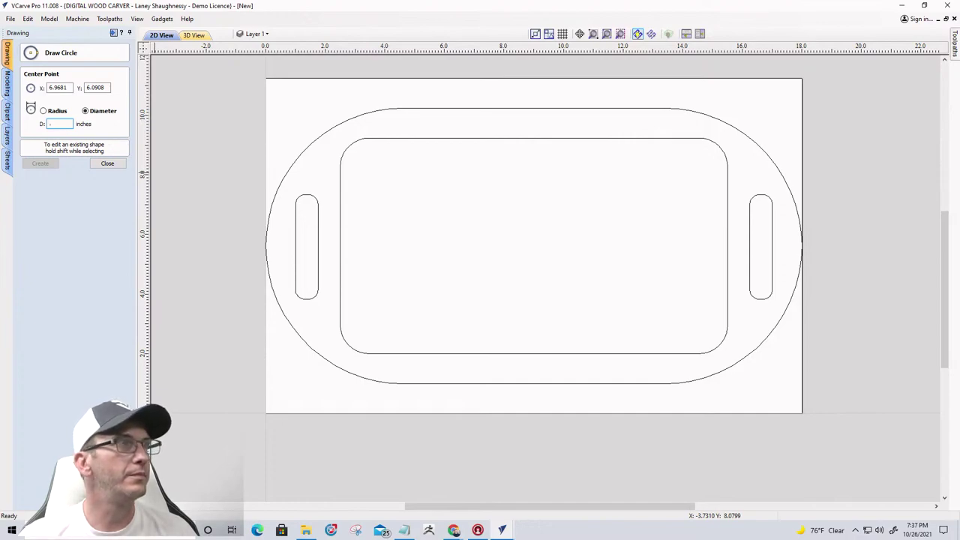
text(5)
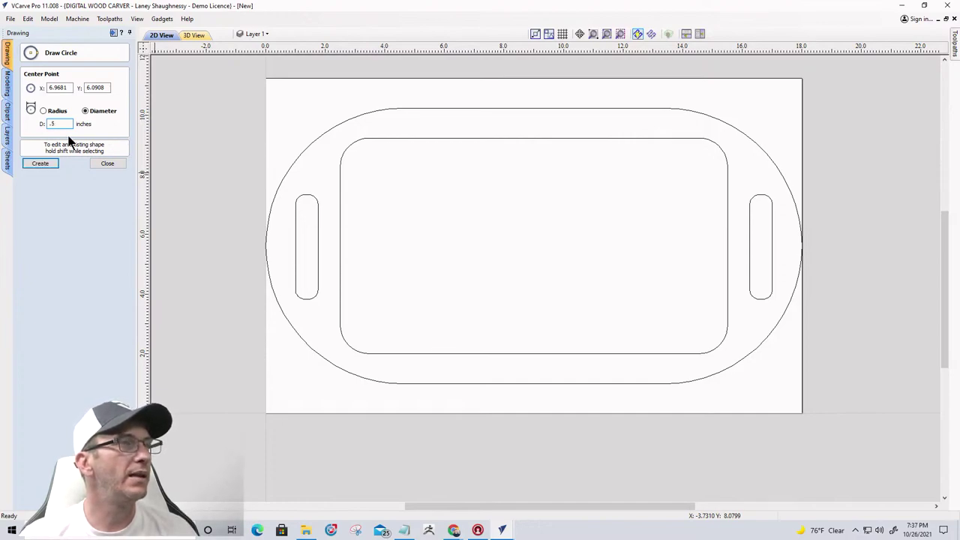
click(320, 175)
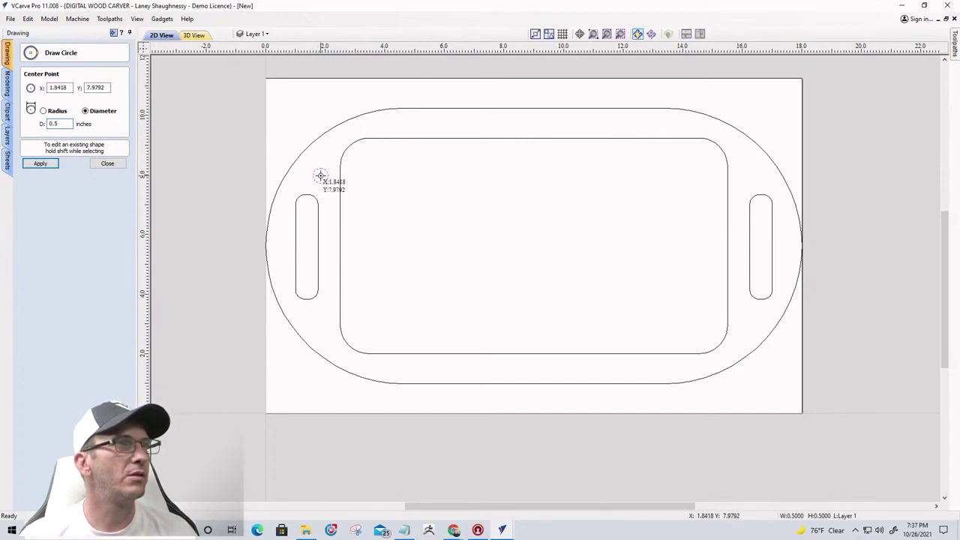
click(105, 164)
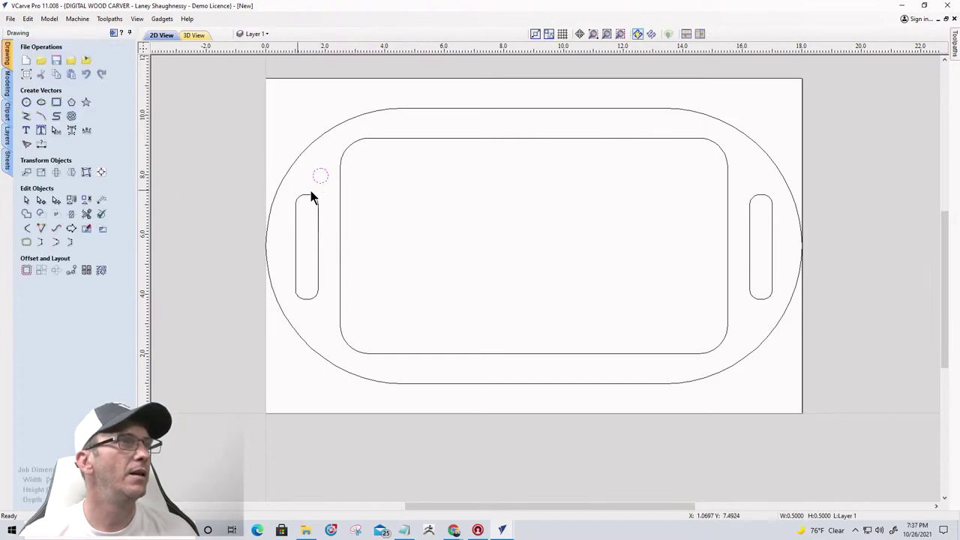
scroll(313, 193, up, 2)
scroll(325, 195, down, 2)
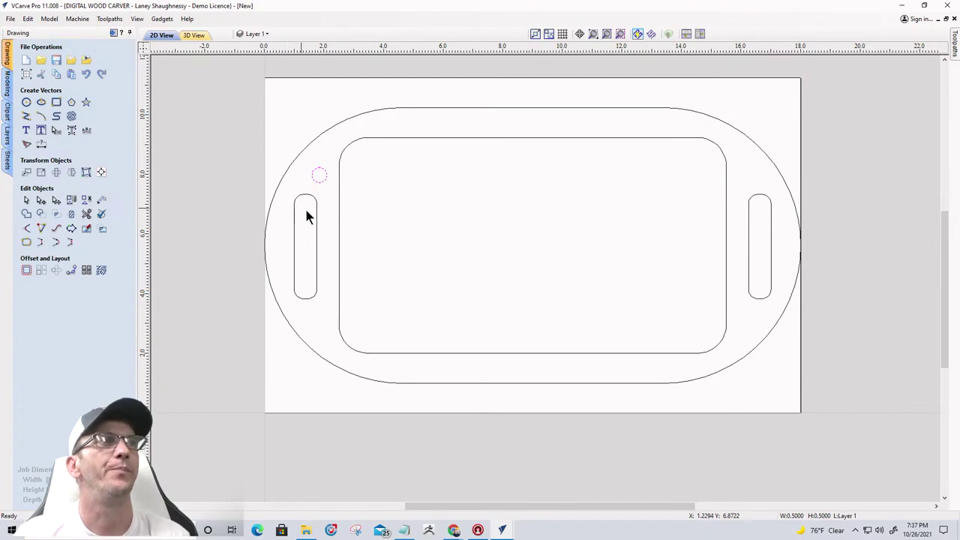
- Switch on Snap Grid from the top toolbar so grid dots cover the board
click(561, 35)
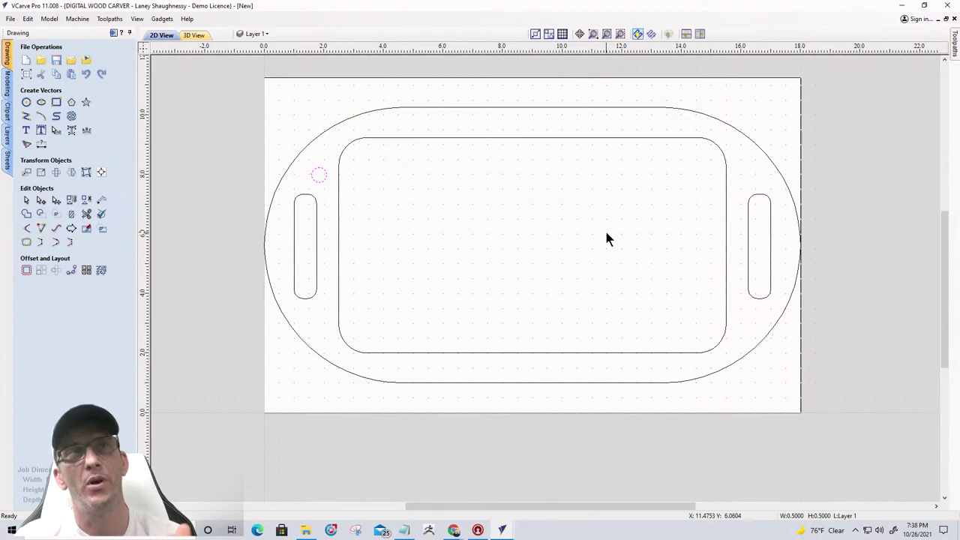
click(27, 20)
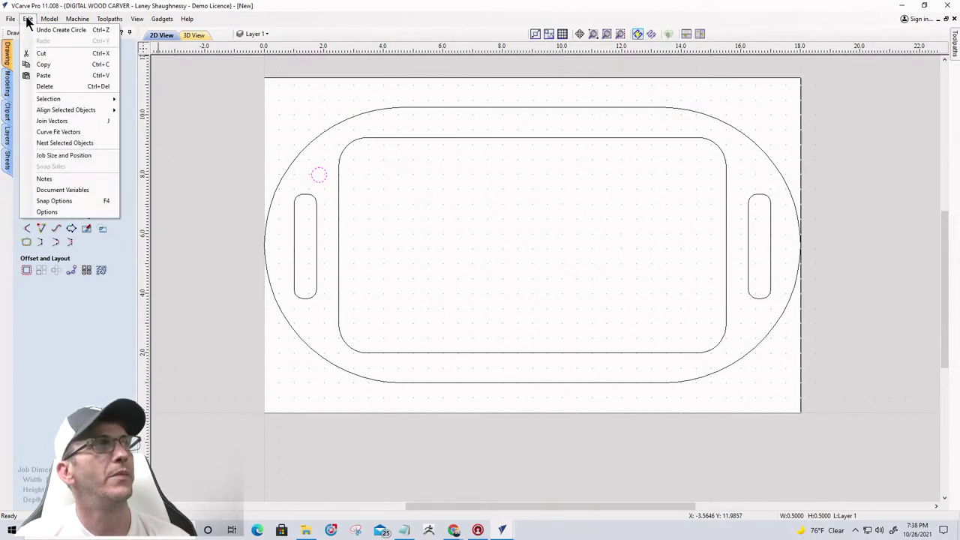
click(51, 201)
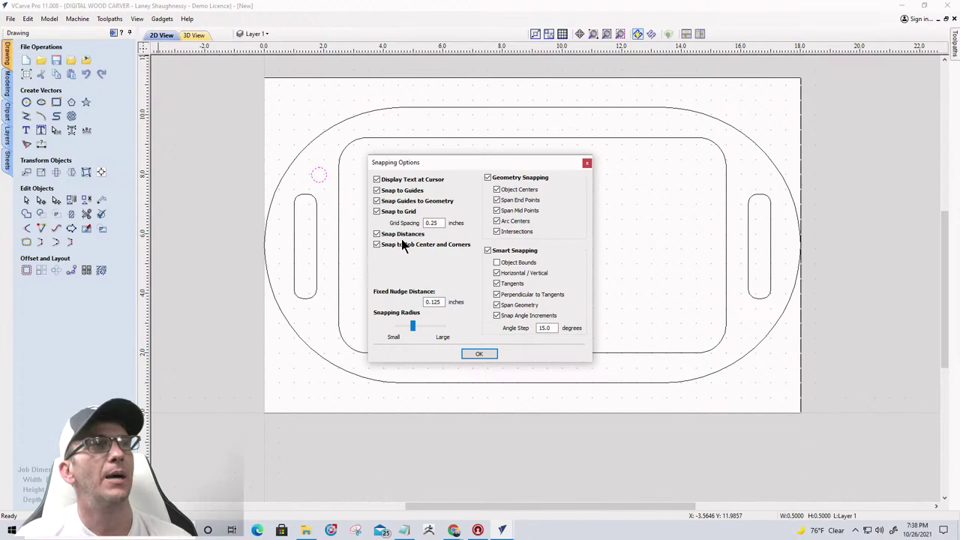
drag(442, 223, 411, 223)
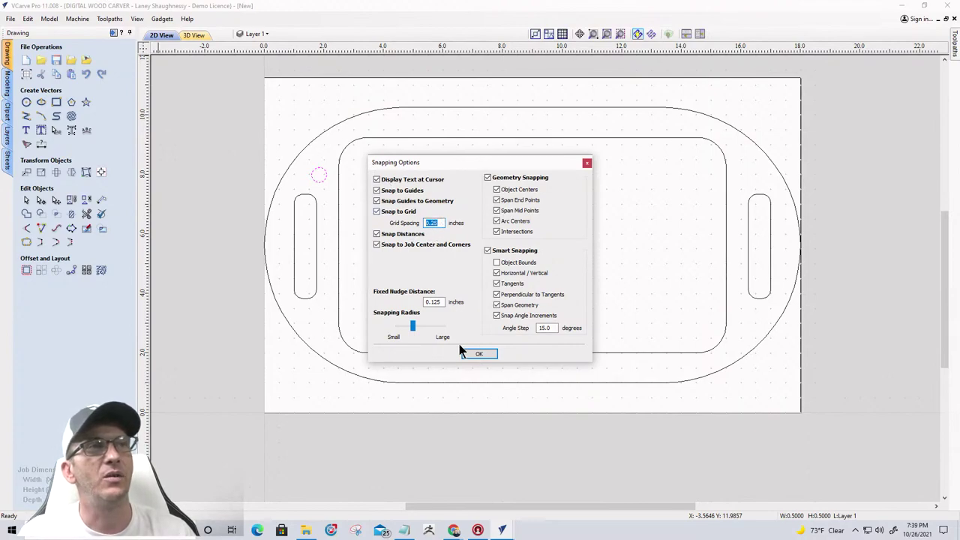
click(478, 354)
scroll(450, 261, up, 1)
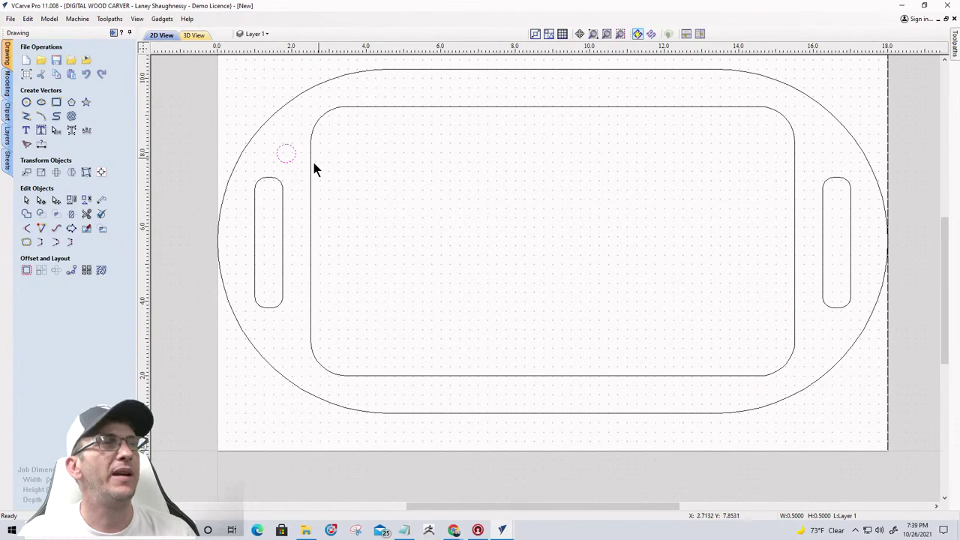
- Start a polyline at X 3.5, Y 7.75 and click a trial staircase wall toward the lower right
click(26, 118)
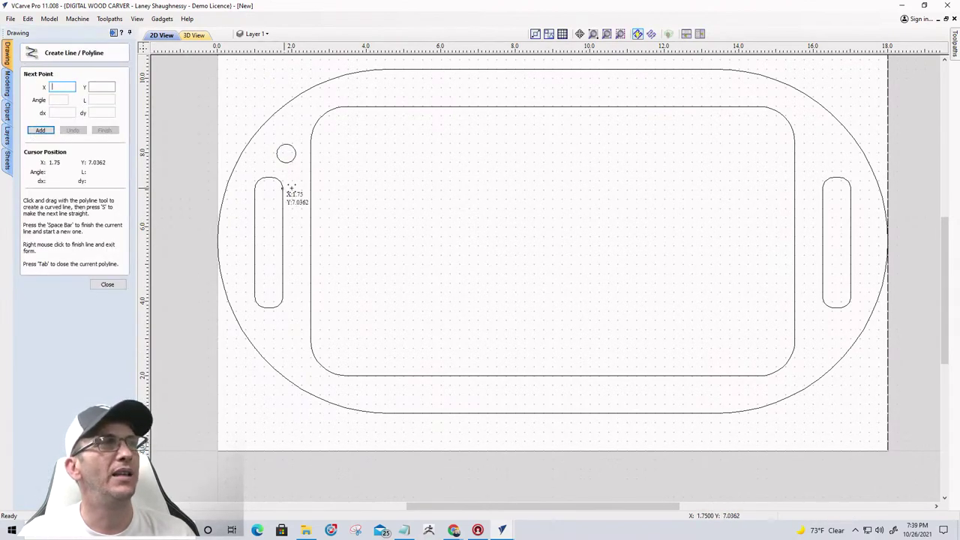
click(345, 160)
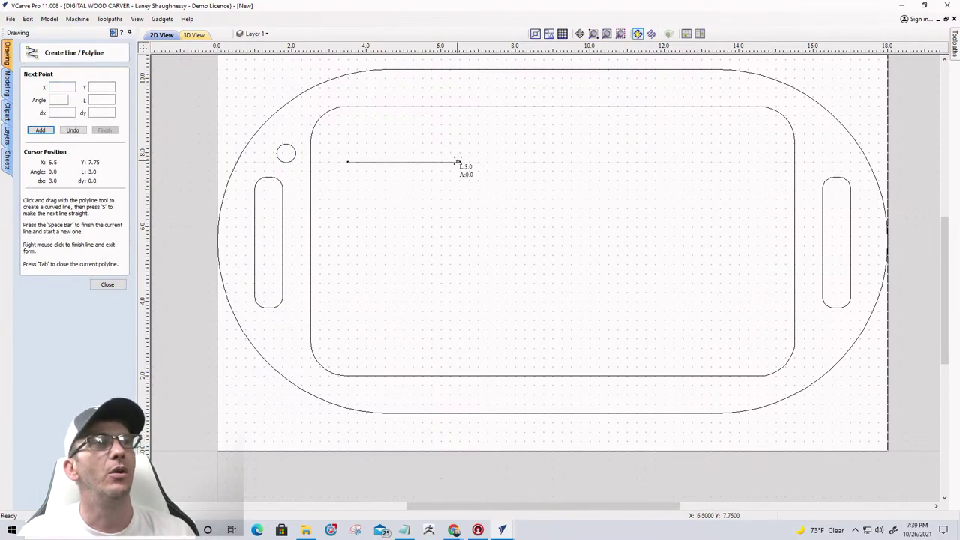
click(458, 161)
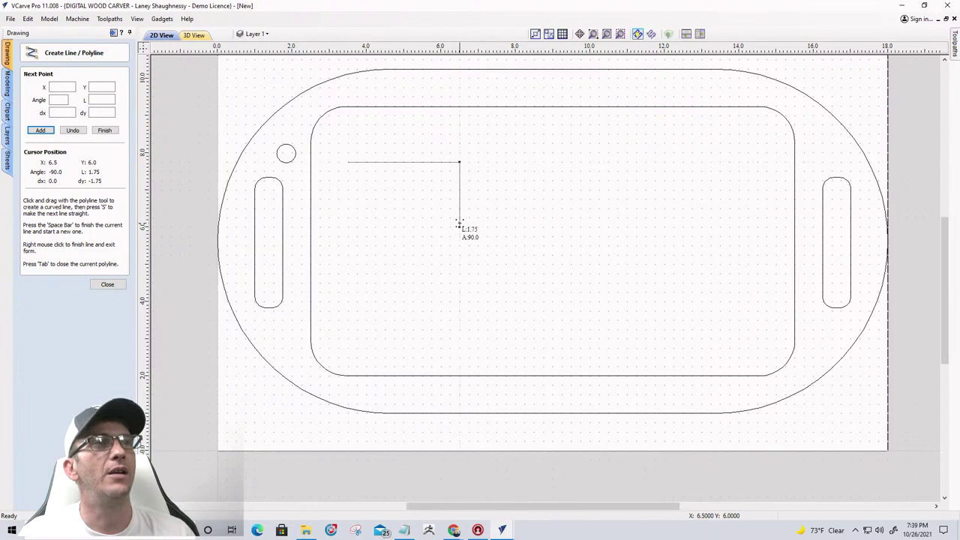
click(459, 226)
click(562, 226)
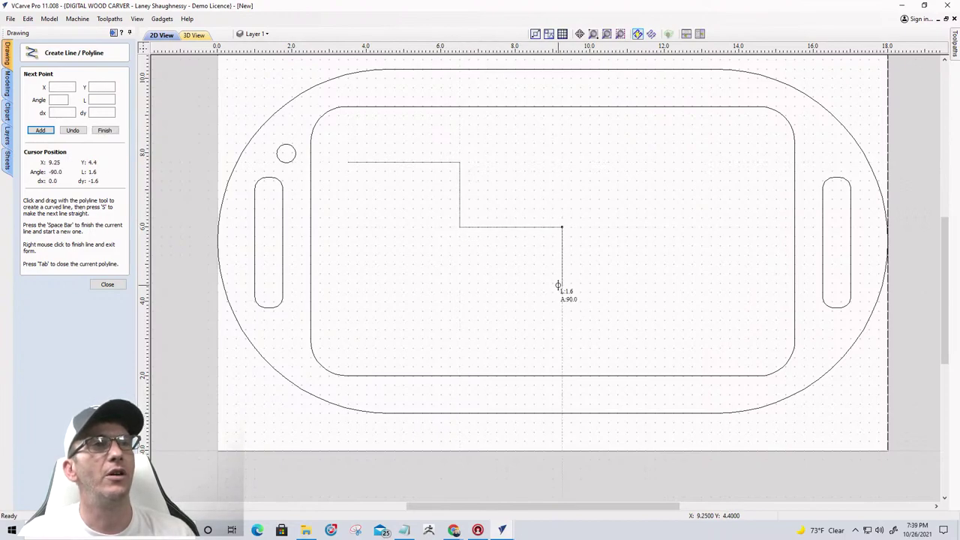
click(562, 287)
click(659, 287)
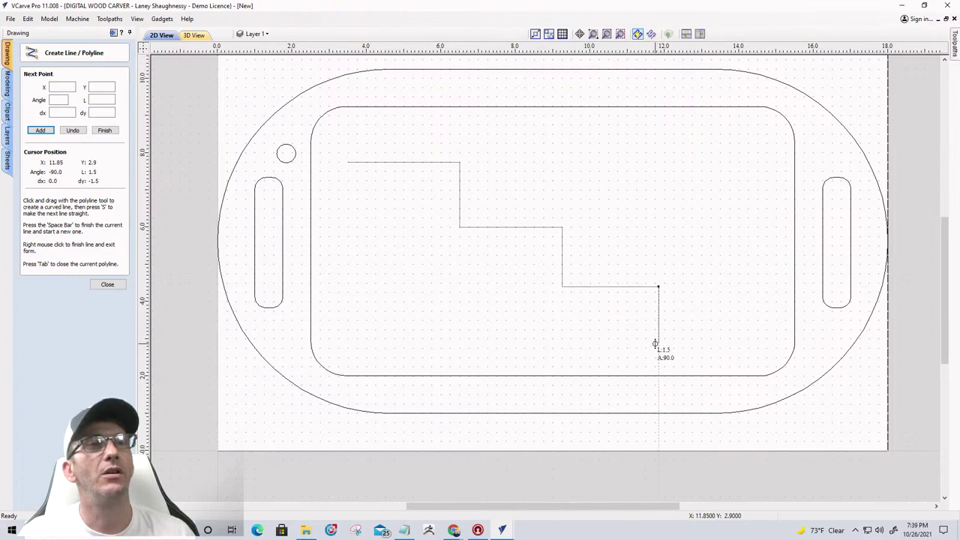
click(657, 343)
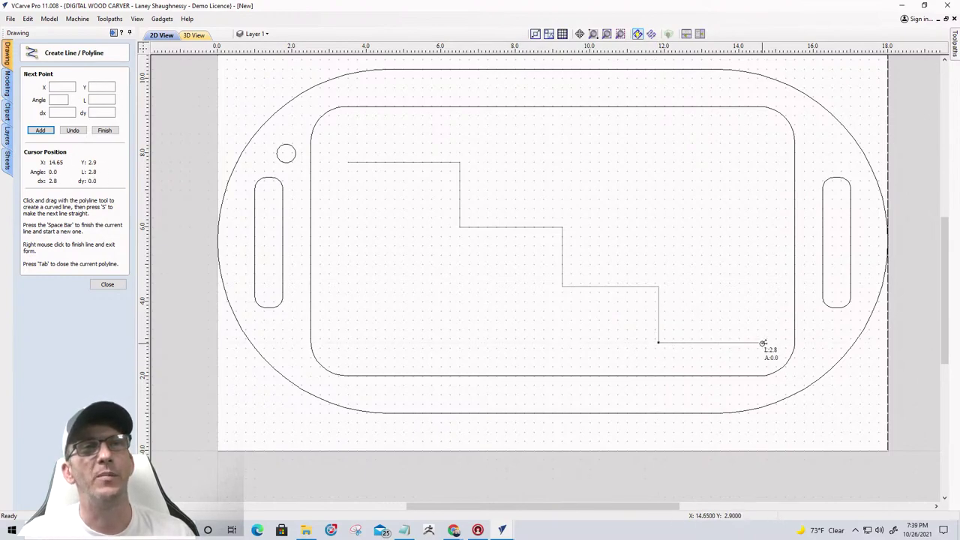
click(762, 342)
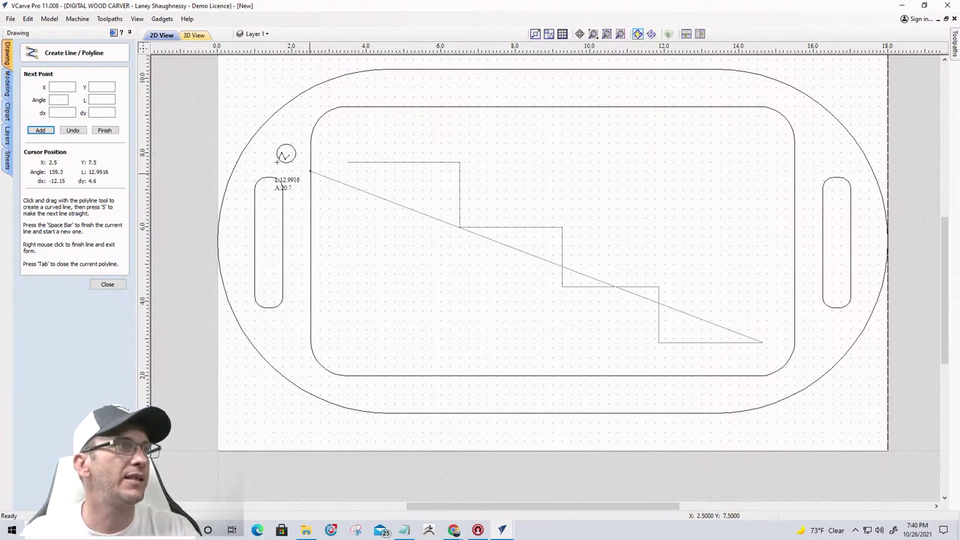
- Undo the staircase points back to the wall's first point
click(72, 131)
click(72, 131)
click(72, 131)
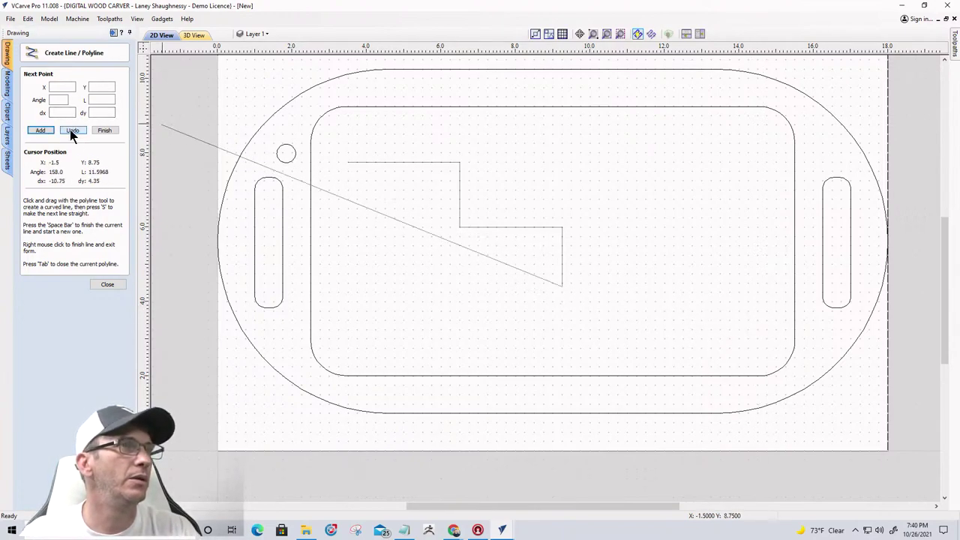
click(72, 131)
click(72, 131)
click(71, 132)
click(72, 130)
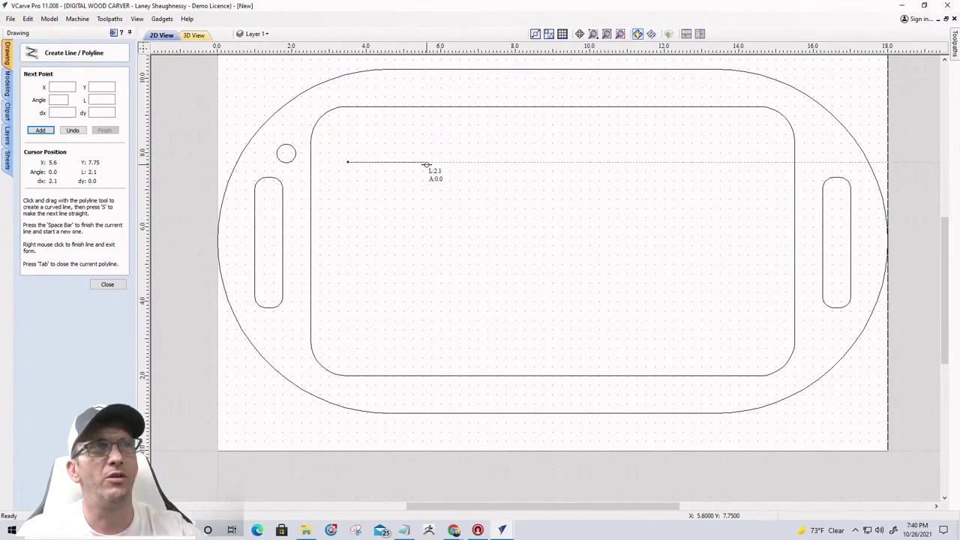
- Extend the wall to X 5.25, step down to Y 7.5, run to X 5.5, and finish the polyline
scroll(426, 163, up, 3)
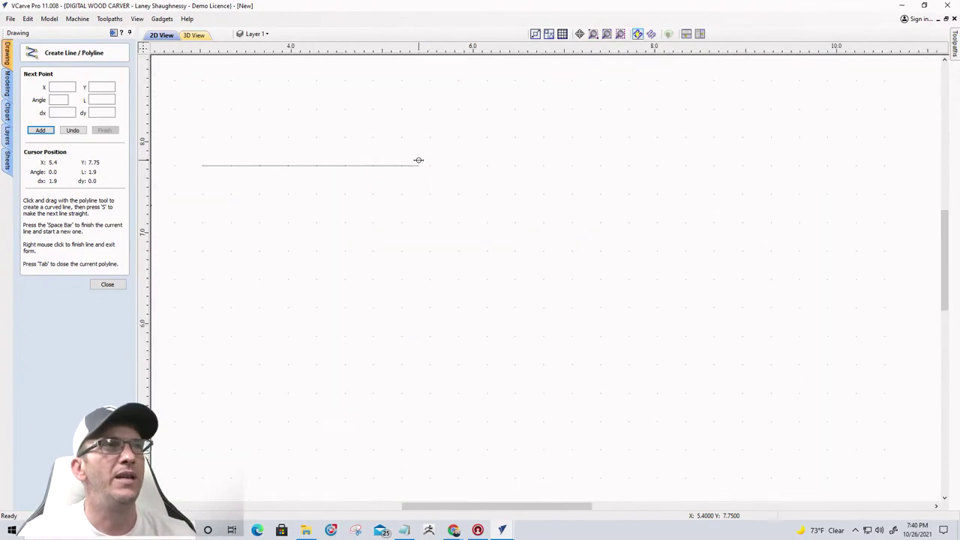
click(405, 164)
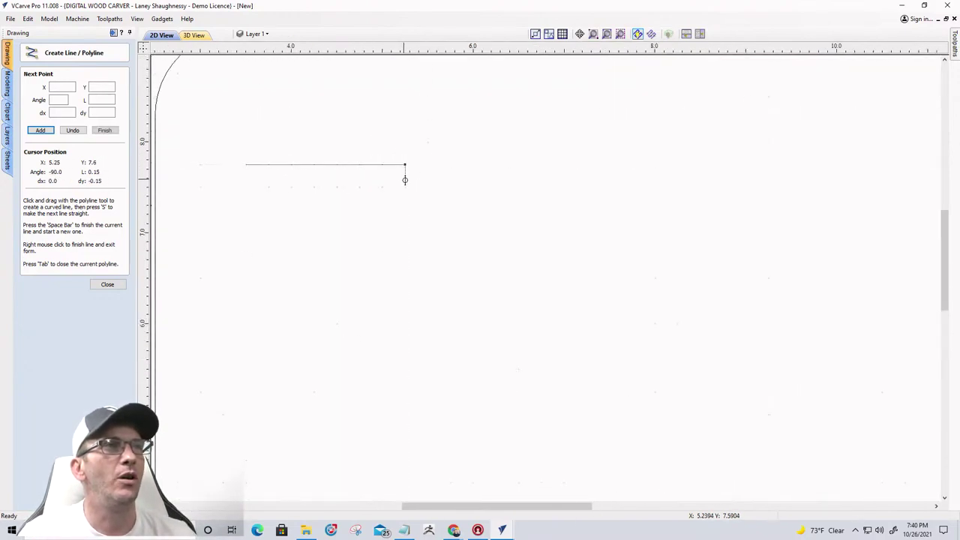
click(404, 181)
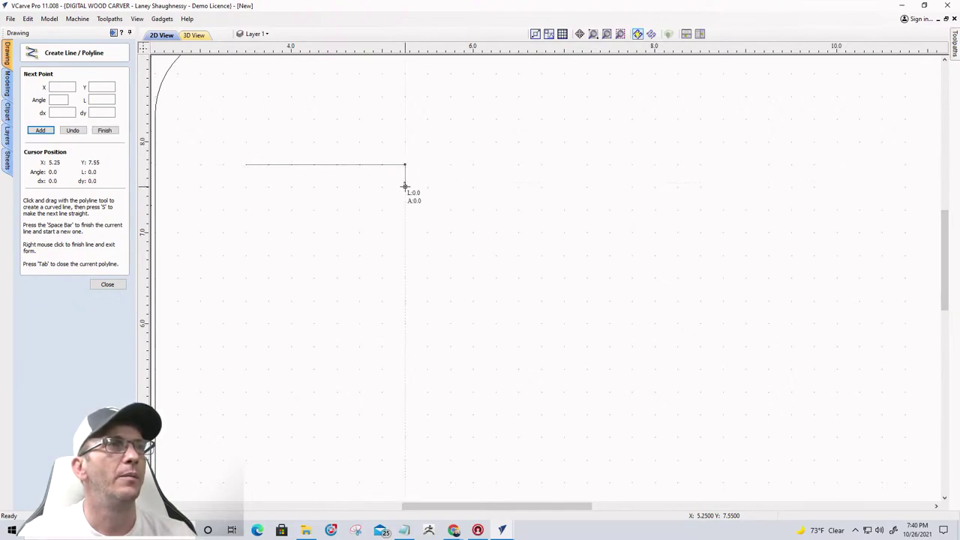
scroll(401, 190, up, 5)
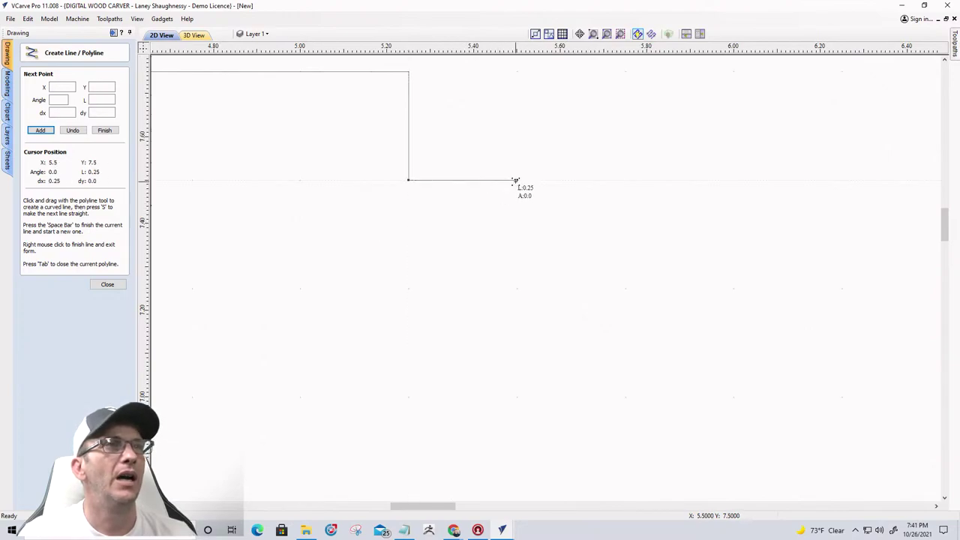
click(515, 181)
scroll(515, 181, down, 10)
scroll(501, 218, up, 4)
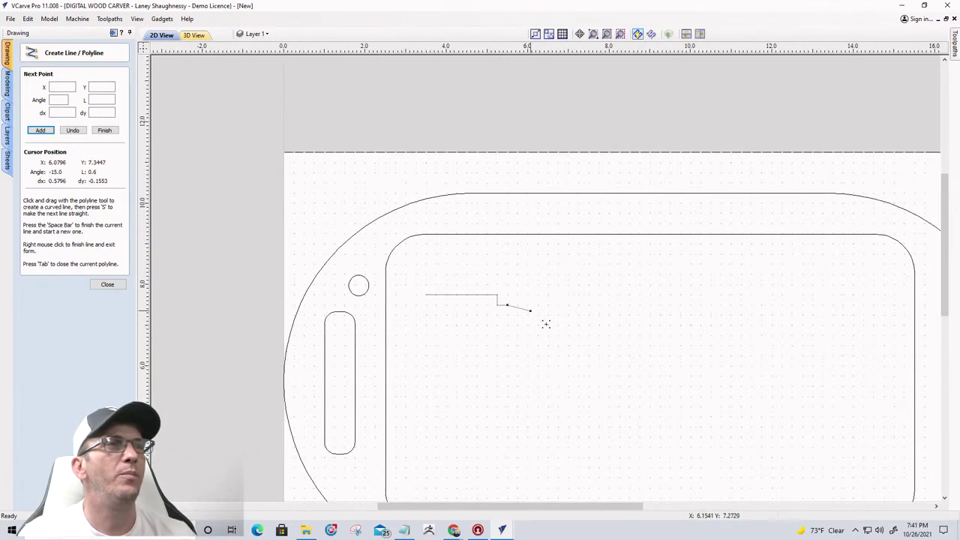
key(space)
scroll(525, 317, up, 5)
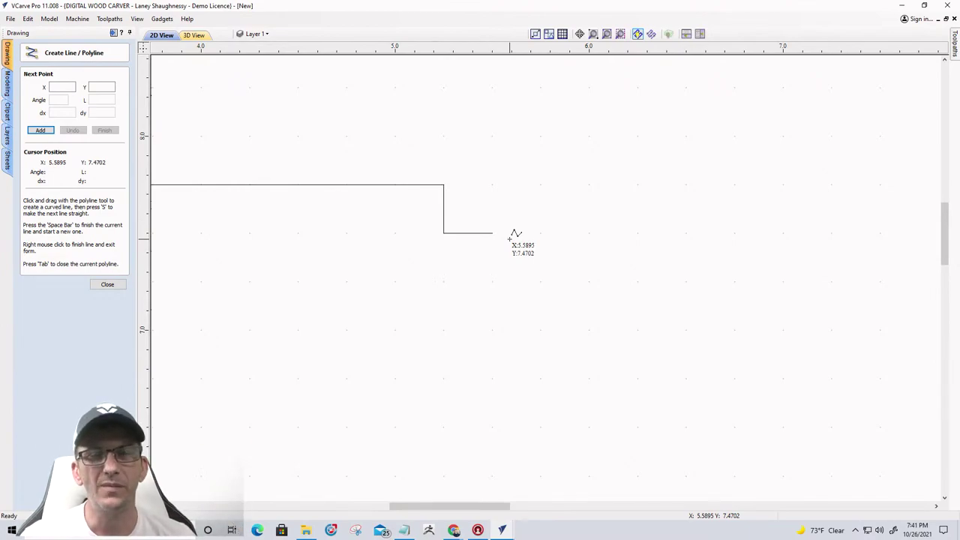
scroll(506, 233, down, 4)
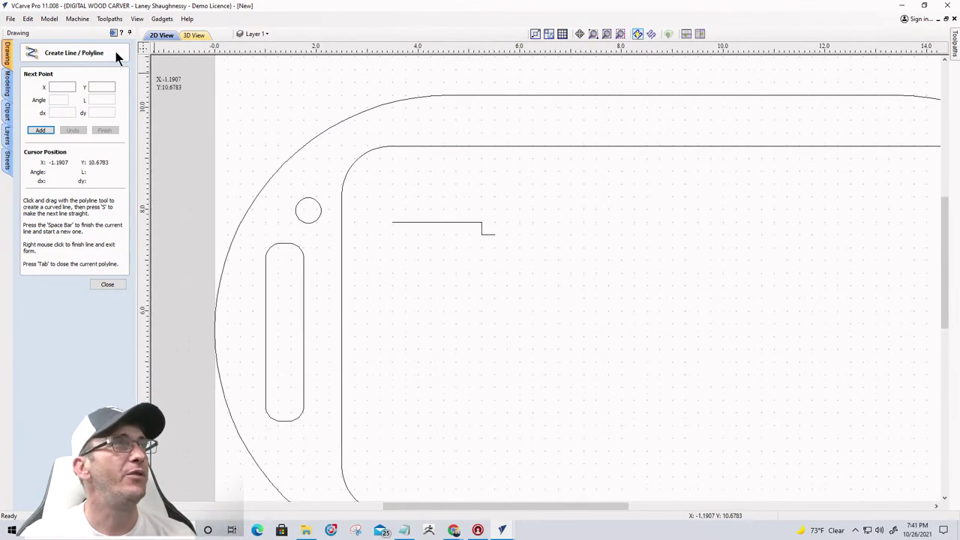
click(29, 20)
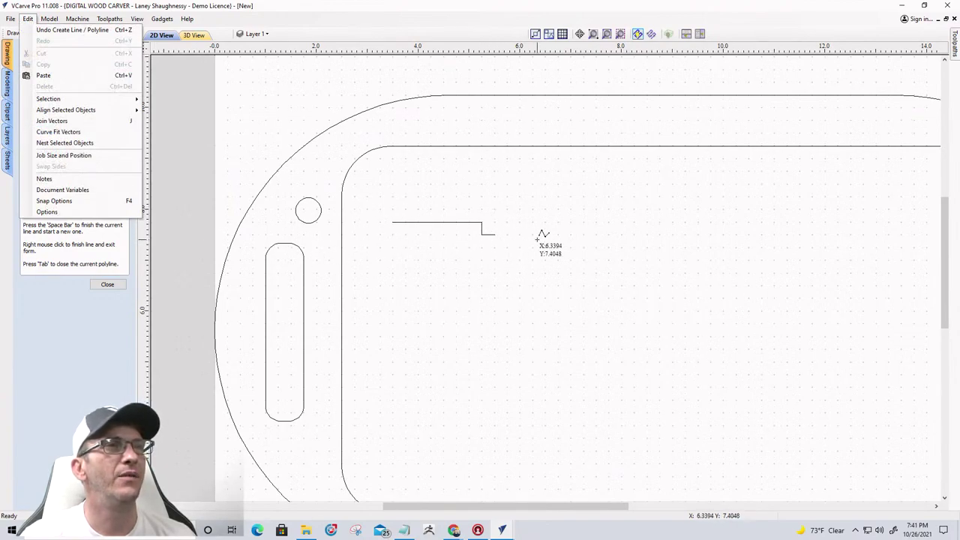
- Set the snap grid spacing to 0.375 inches
click(54, 201)
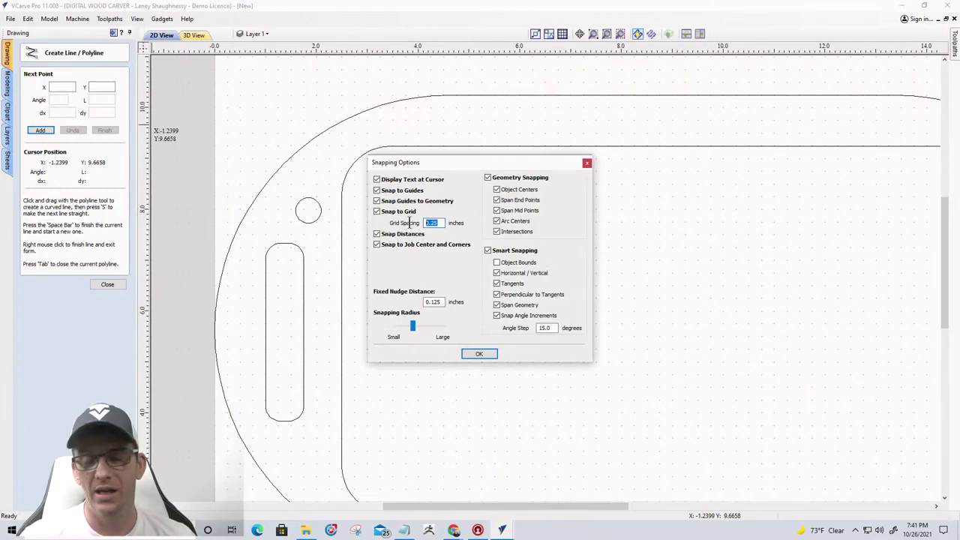
text(.)
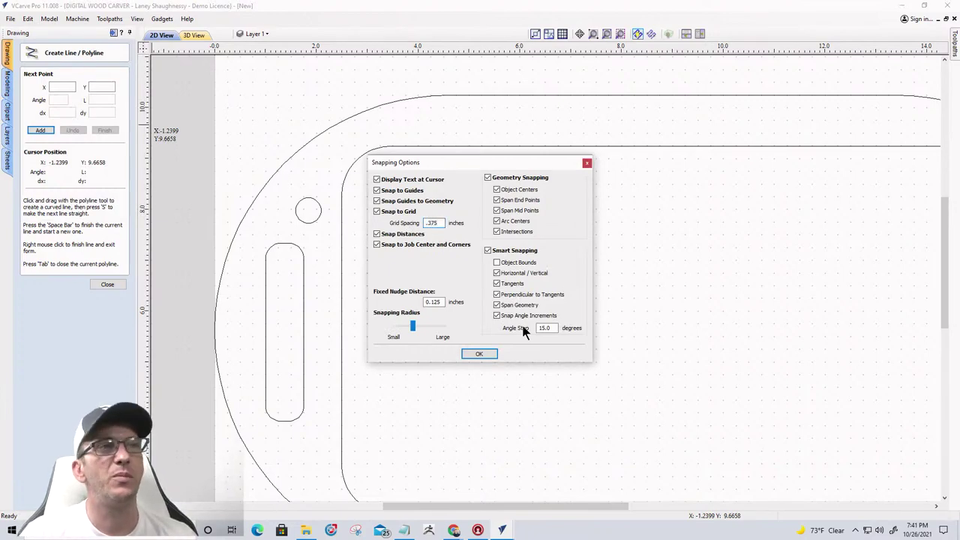
click(482, 353)
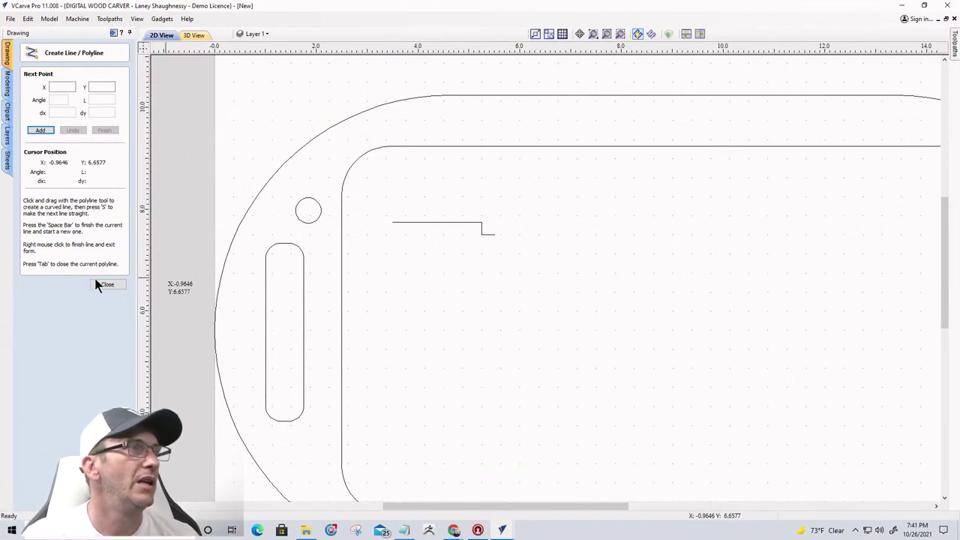
- Set the fixed nudge distance to 0.0625 and make the snapping radius slightly smaller
click(27, 19)
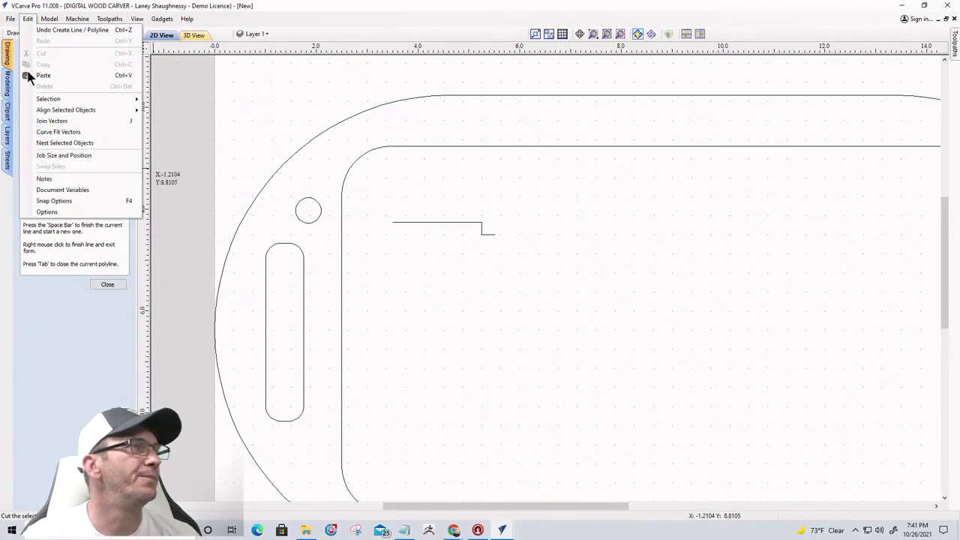
click(47, 201)
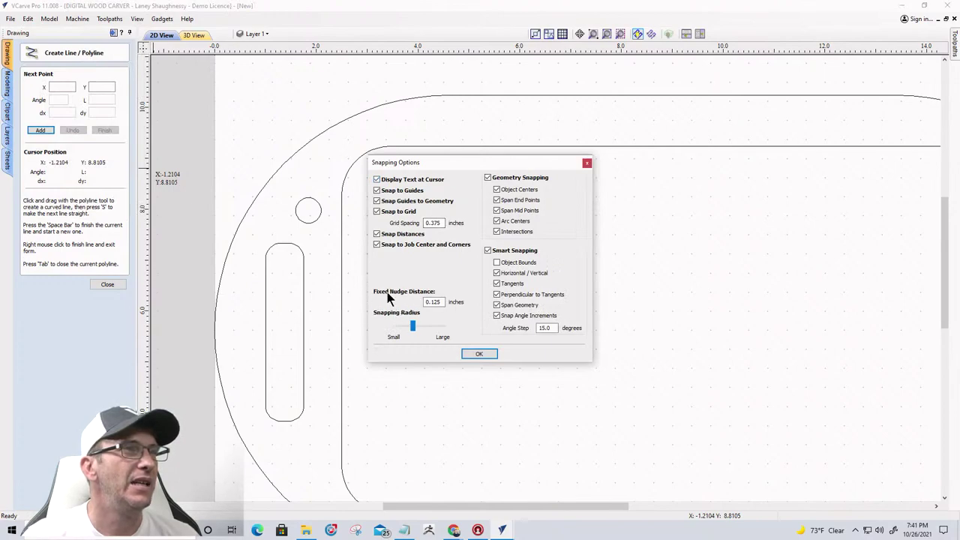
drag(442, 302, 427, 302)
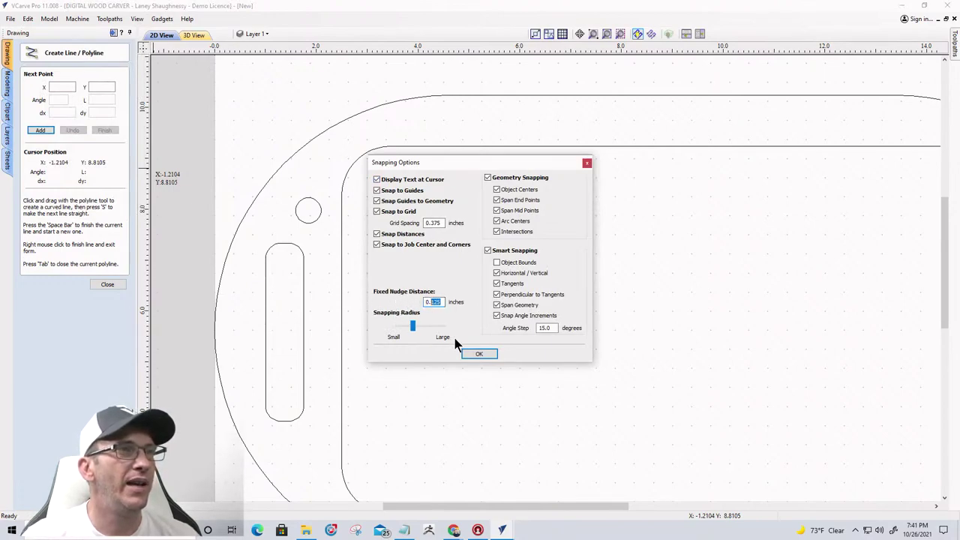
text(0.)
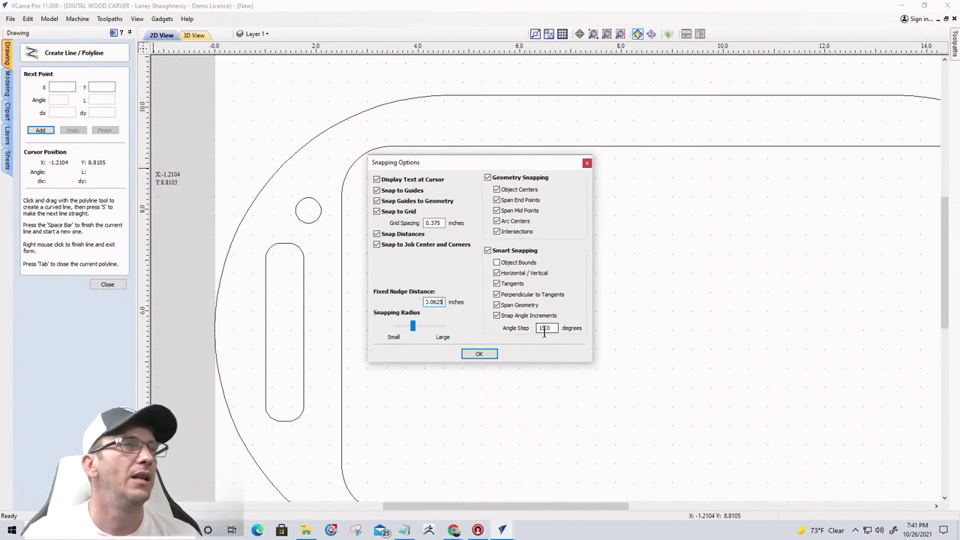
drag(412, 327, 404, 327)
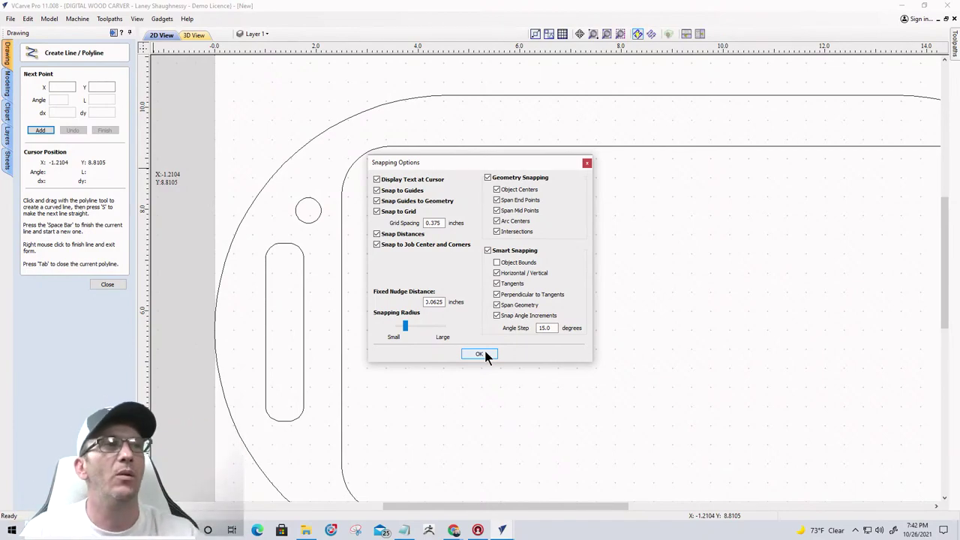
drag(402, 330, 398, 329)
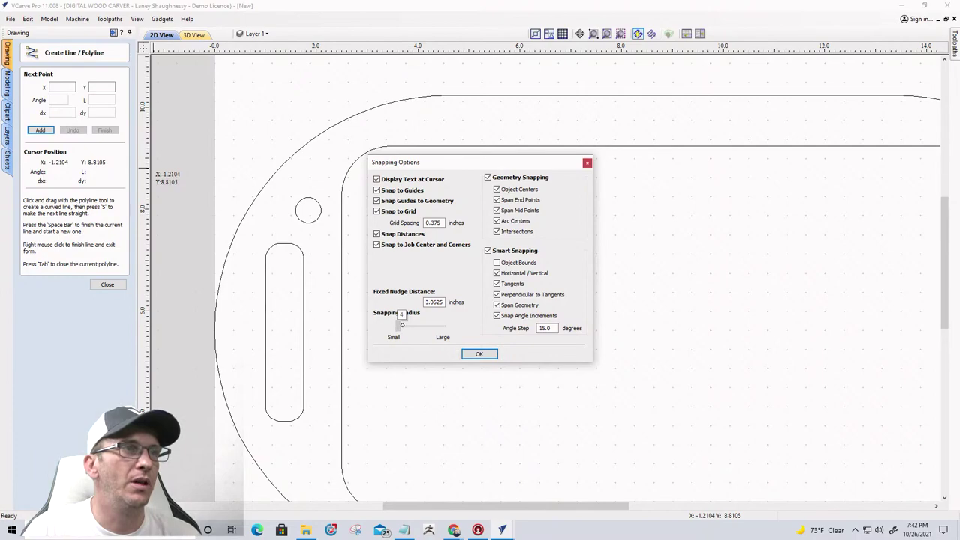
click(477, 354)
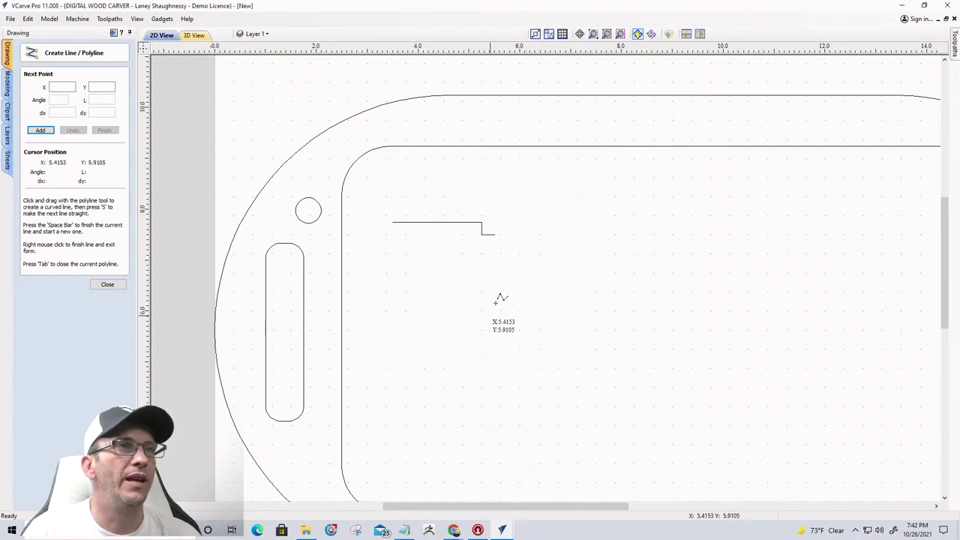
- Sketch a trial line right of the stepped wall, undo it, and stop drawing lines
click(538, 234)
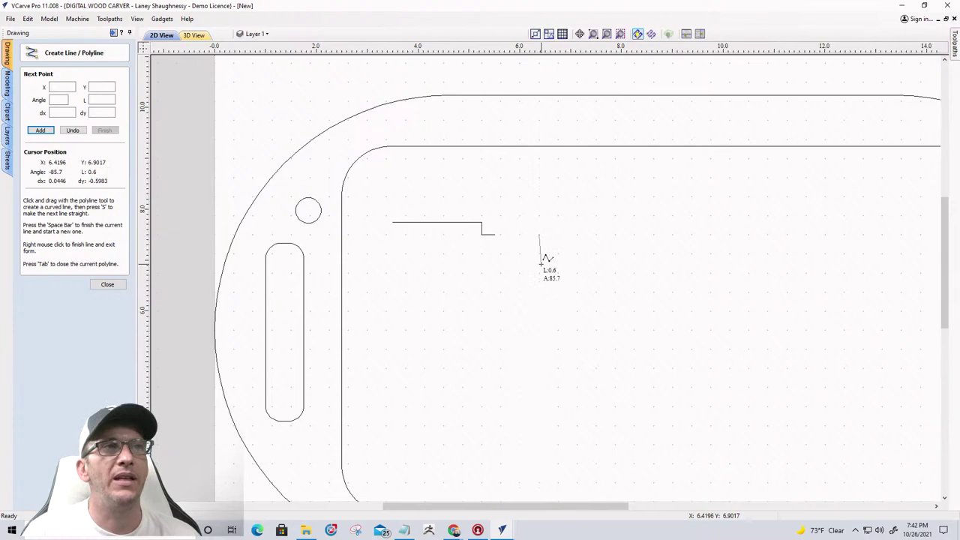
click(539, 271)
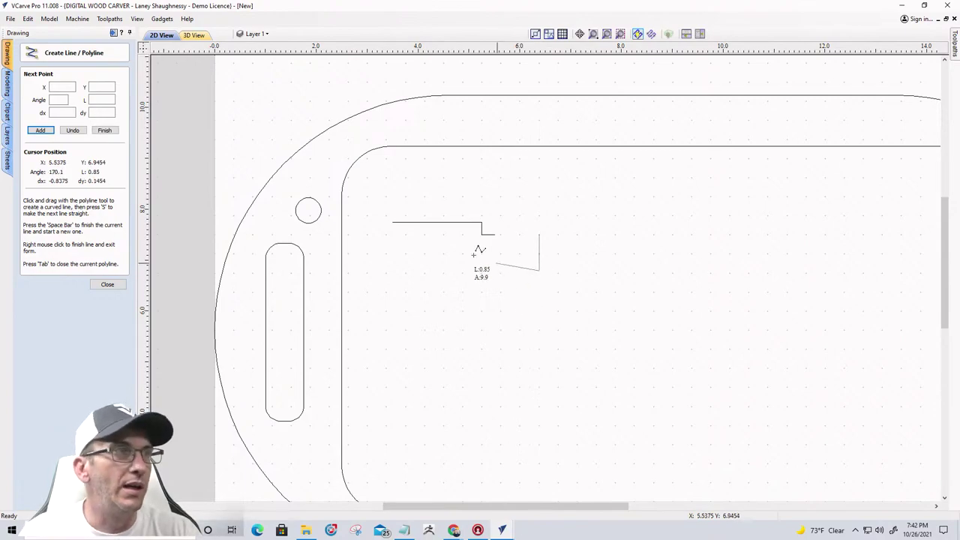
click(72, 130)
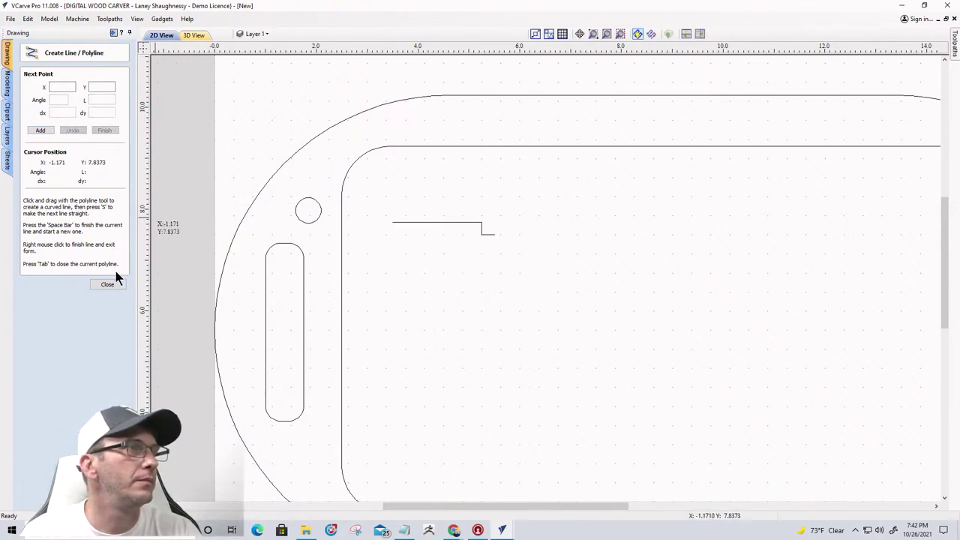
click(108, 286)
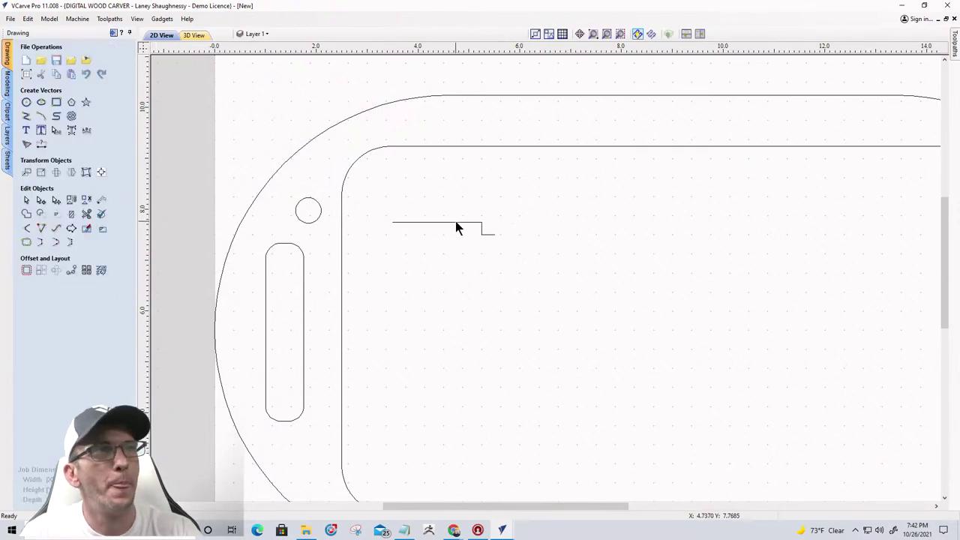
- Delete the short stepped line and show the whole board
click(456, 222)
key(Delete)
key(F6)
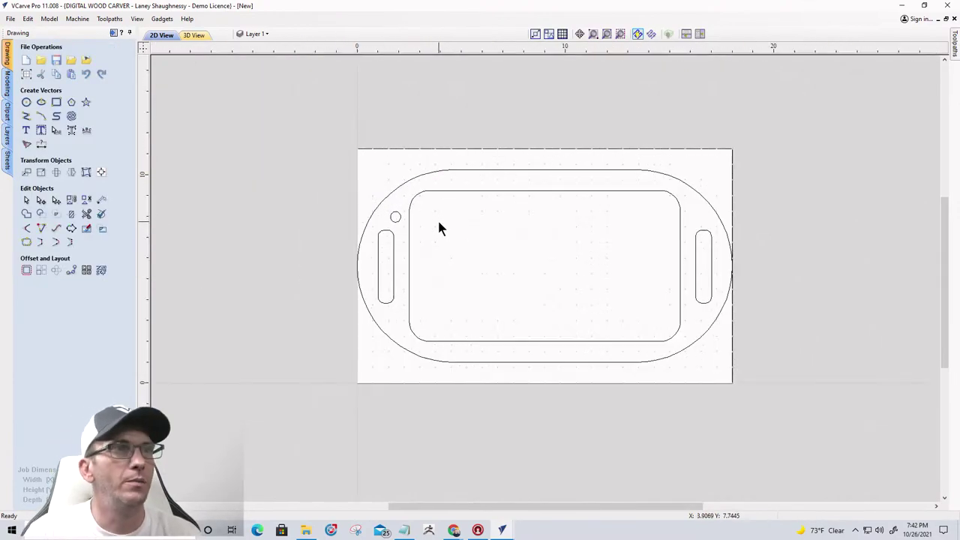
scroll(548, 248, up, 3)
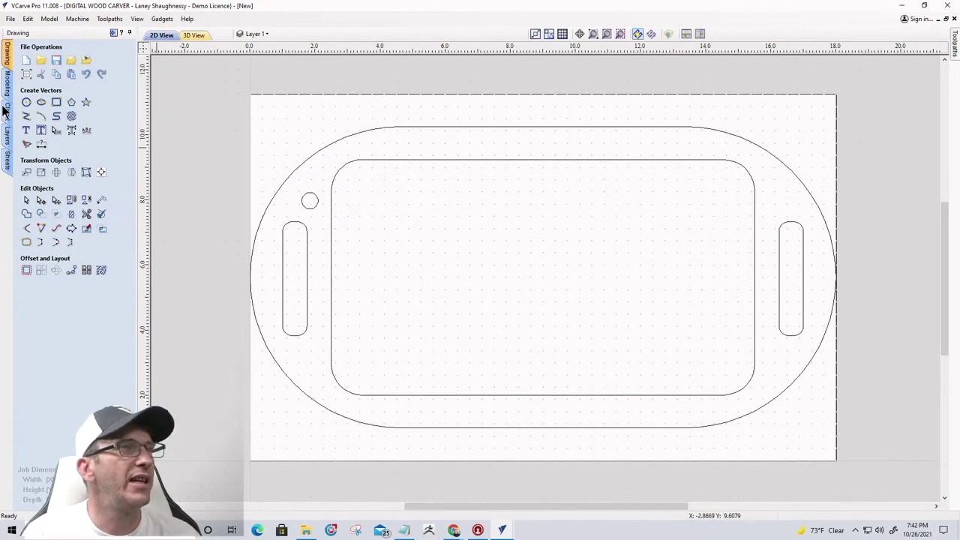
- Place a 0.5-inch circle near the inner border's top-left corner
click(26, 102)
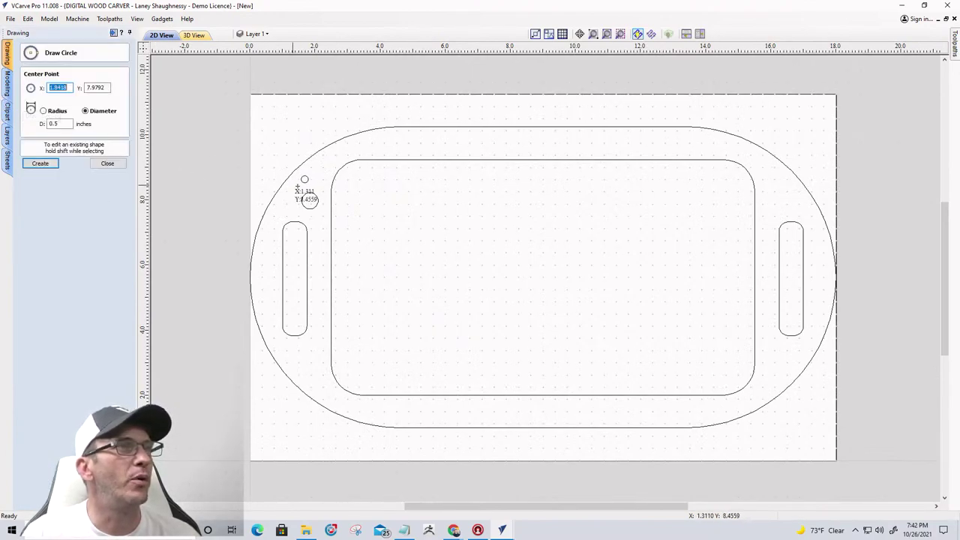
click(55, 123)
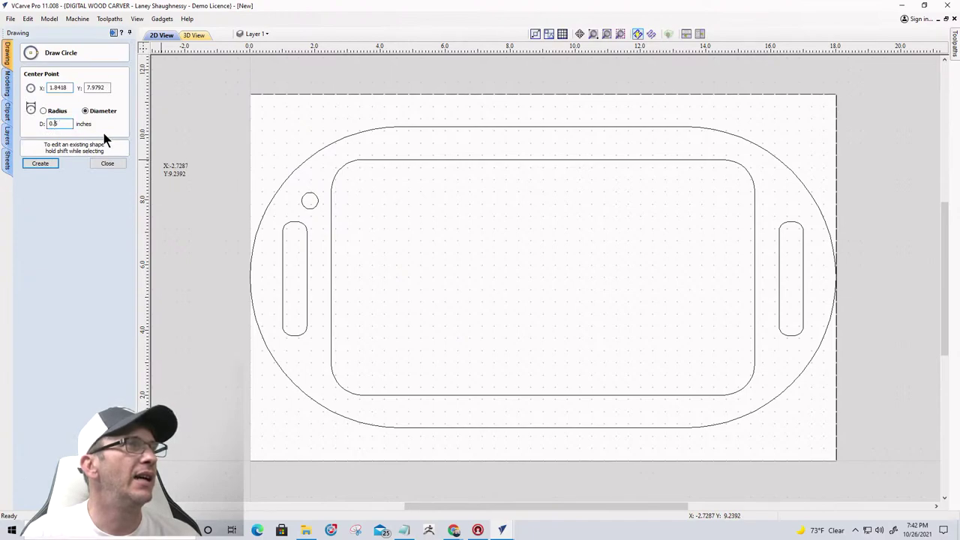
click(359, 186)
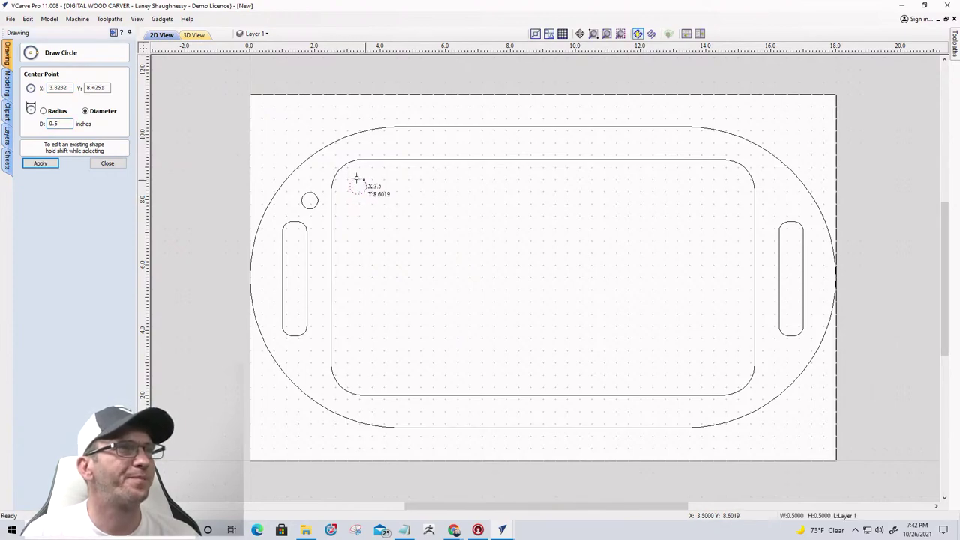
click(107, 163)
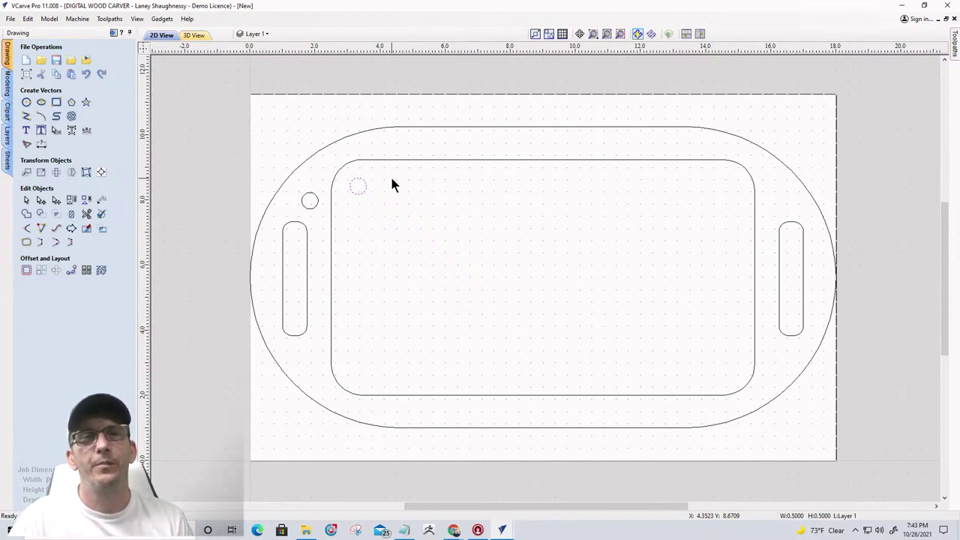
- Switch to the 2-Sided Marble Maze project and zoom into its carved 3D preview
mouse_move(502, 530)
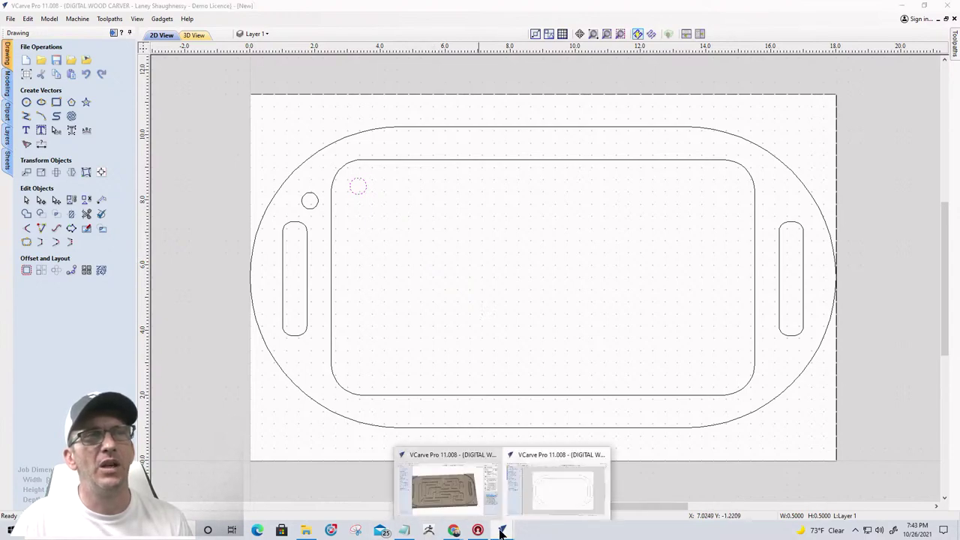
click(444, 496)
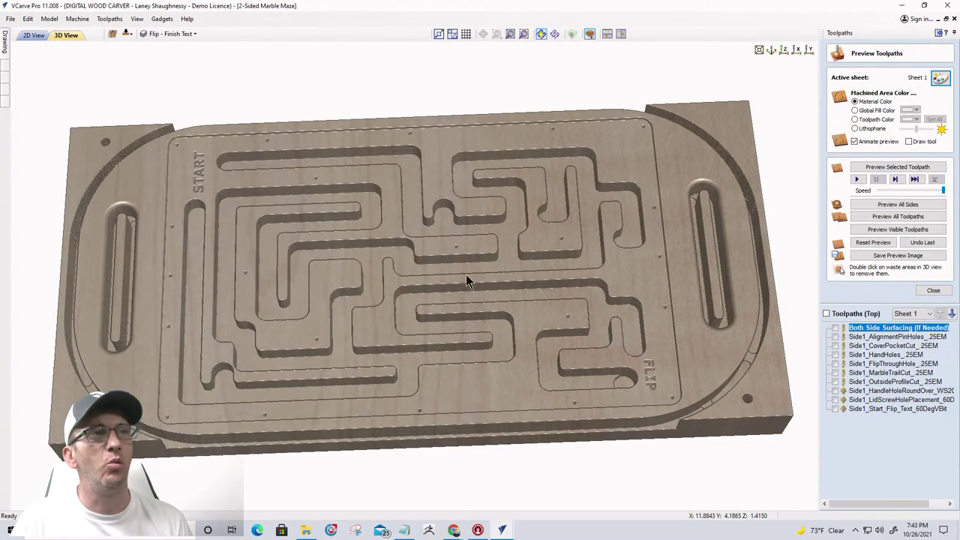
scroll(466, 280, up, 2)
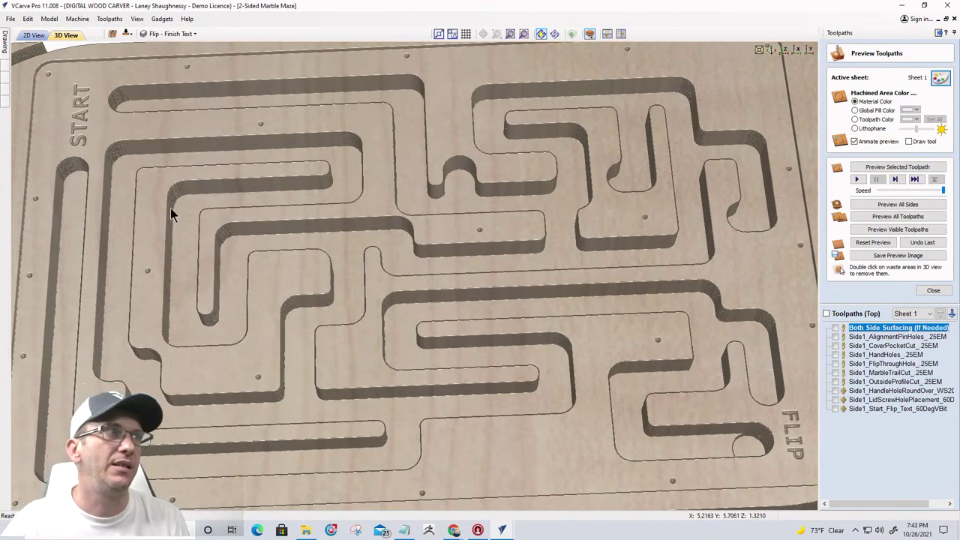
- Return to the new board drawing and nudge the small circle slightly inward from the inner corner
mouse_move(507, 532)
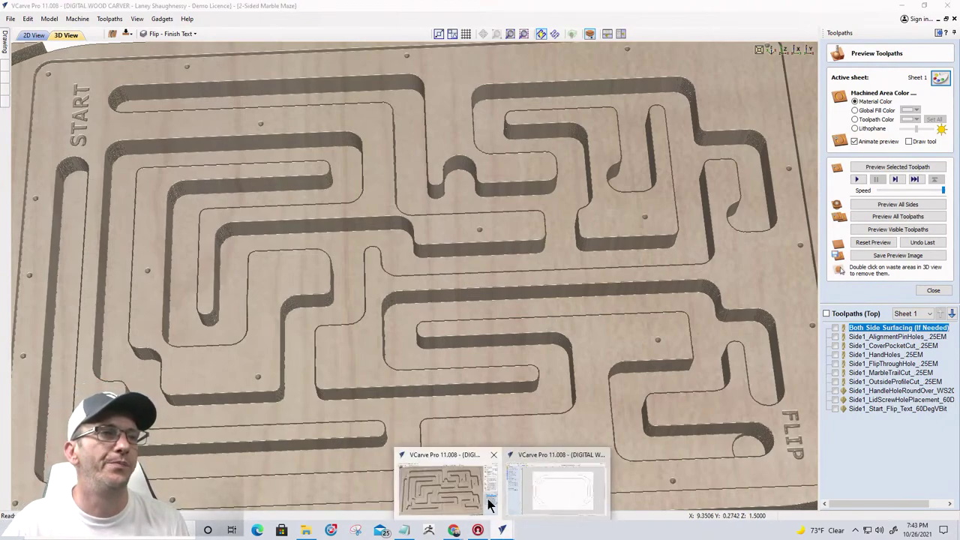
click(570, 489)
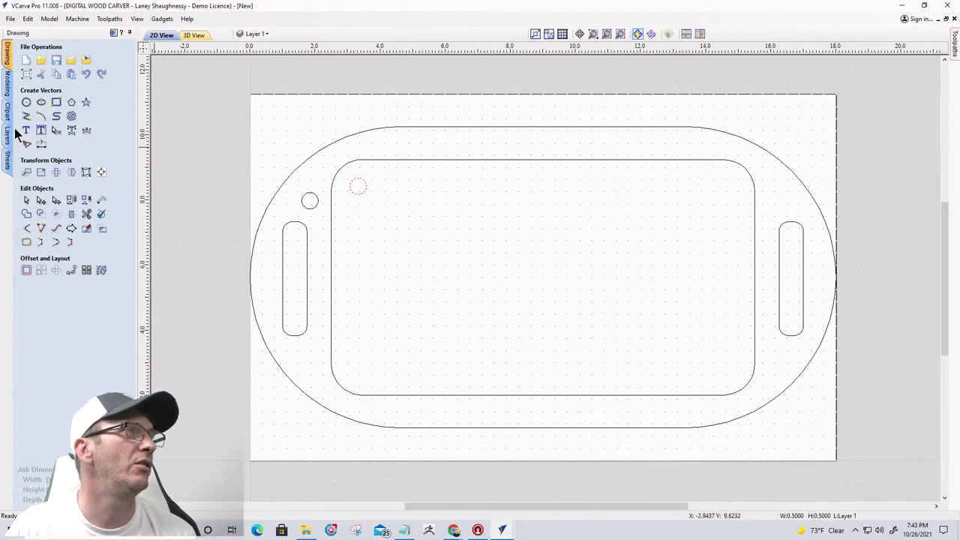
click(359, 189)
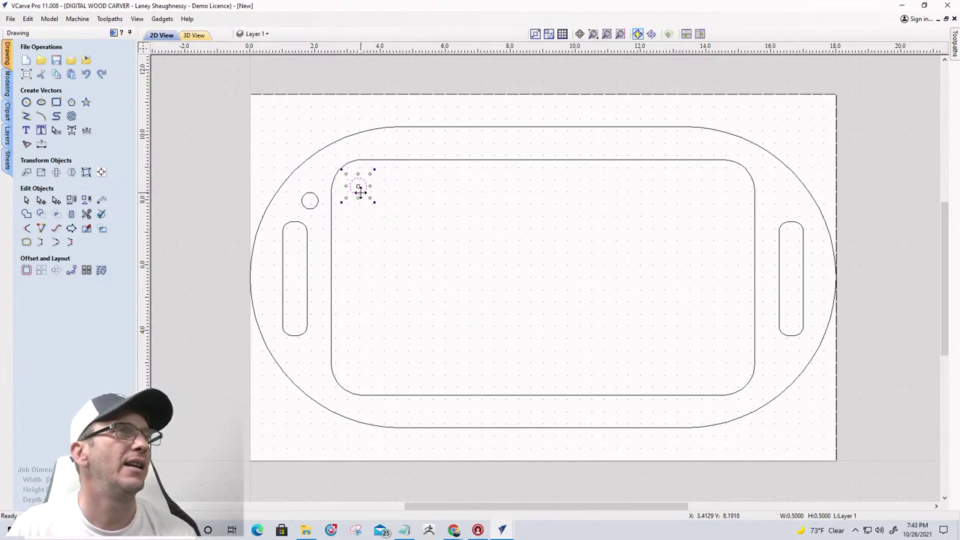
scroll(345, 177, up, 3)
scroll(345, 248, up, 2)
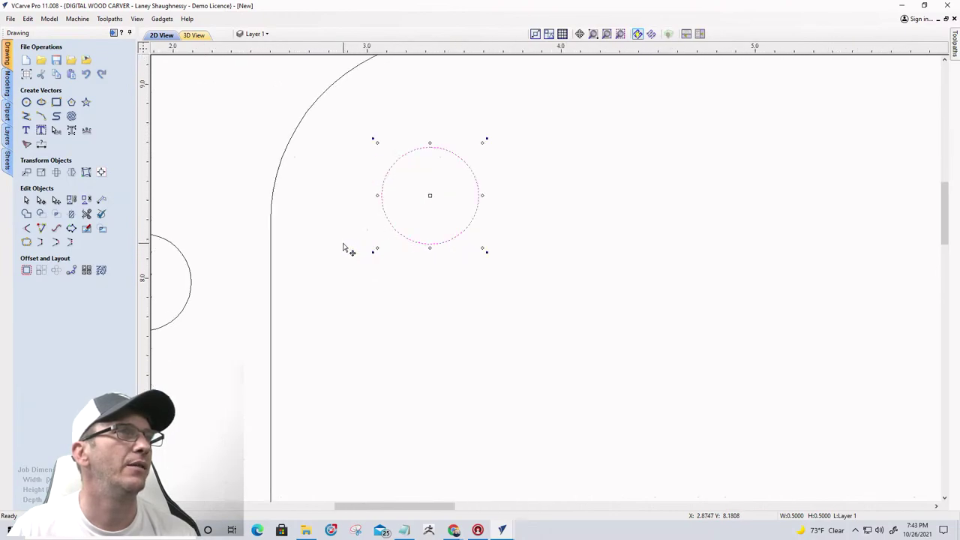
scroll(381, 238, down, 2)
mouse_move(408, 216)
mouse_down()
mouse_move(322, 214)
mouse_move(362, 290)
mouse_move(406, 280)
mouse_move(360, 169)
mouse_move(409, 216)
mouse_up()
scroll(408, 214, down, 5)
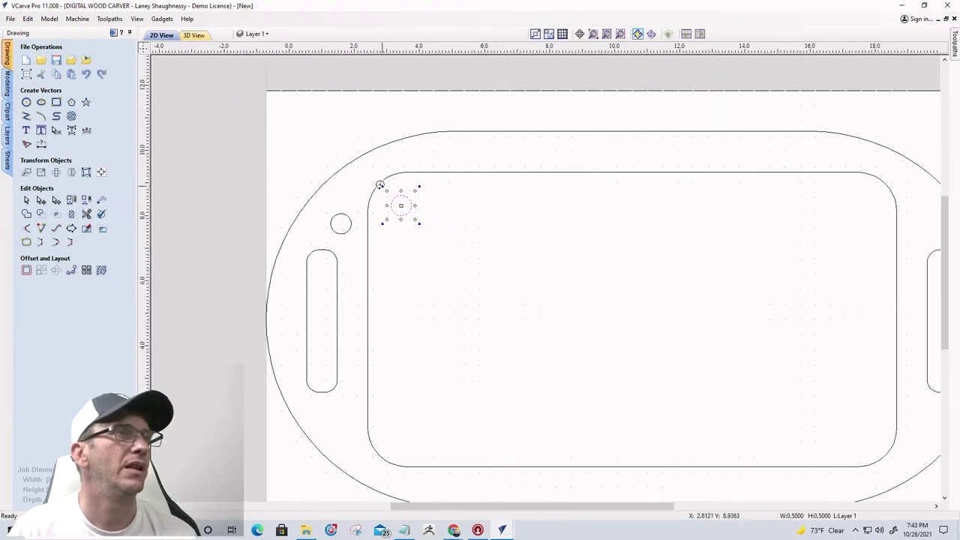
scroll(392, 201, up, 1)
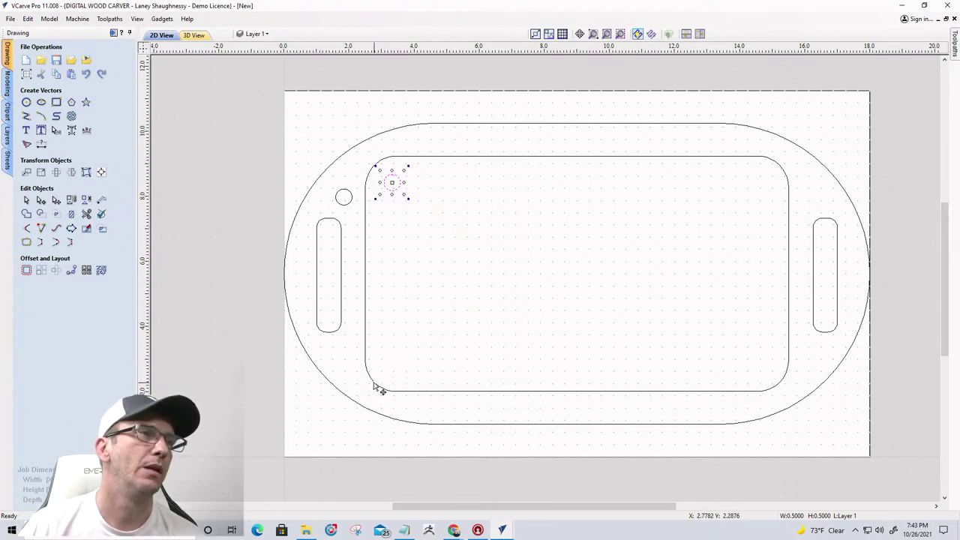
- Draw a diagonal guide line from the inner area's lower-left to upper-right corner, then select the small hole
click(26, 117)
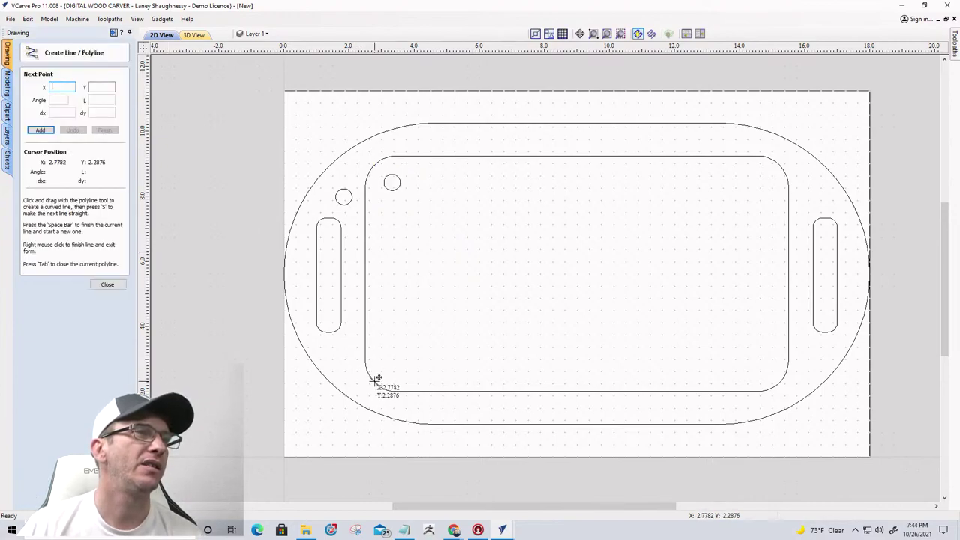
click(375, 379)
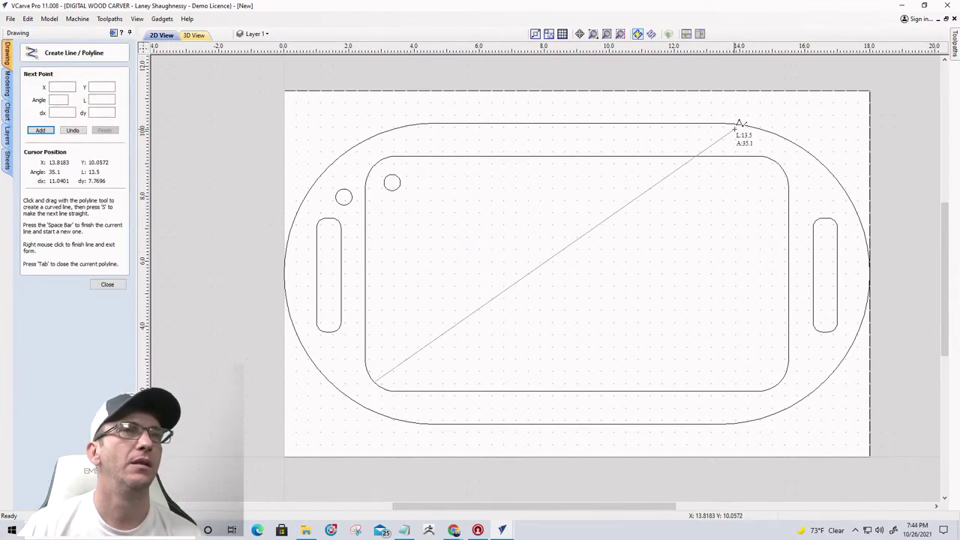
click(779, 165)
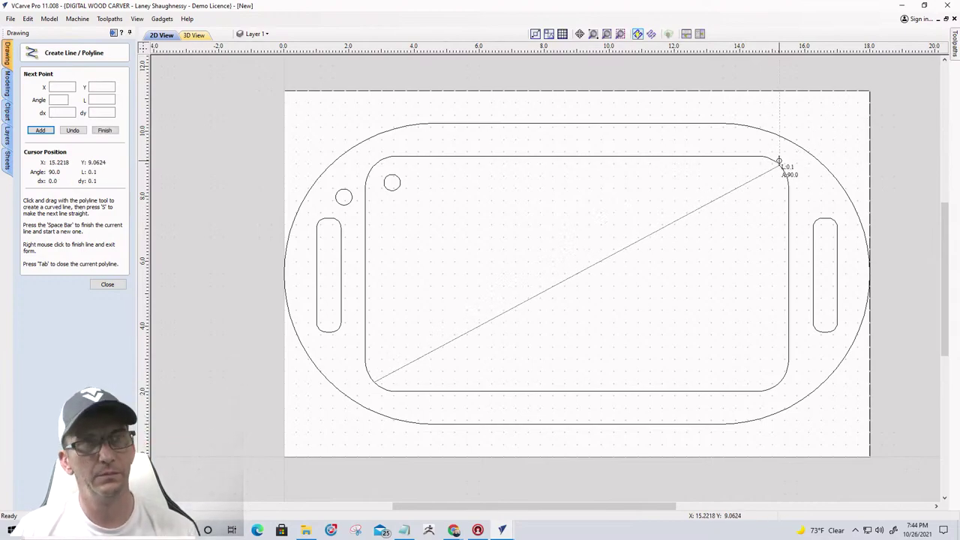
key(space)
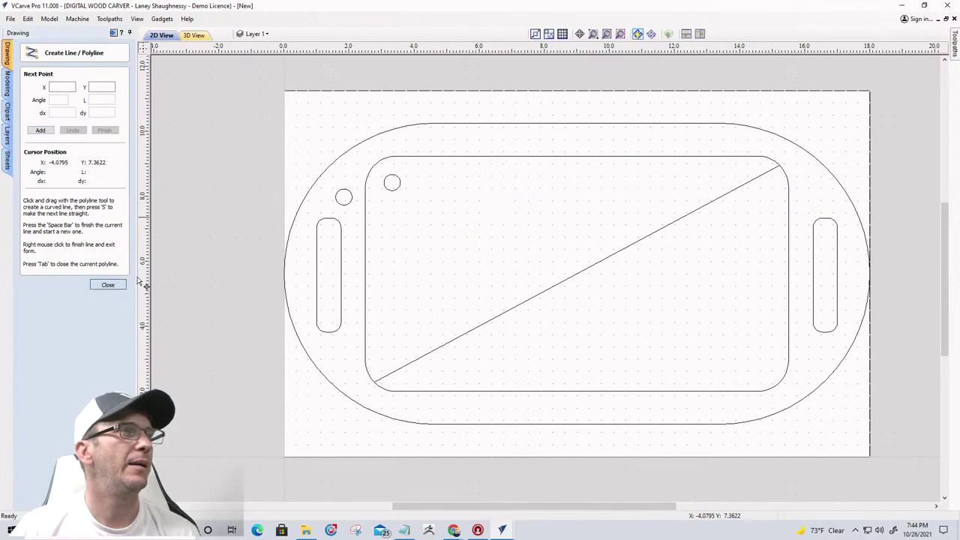
click(107, 284)
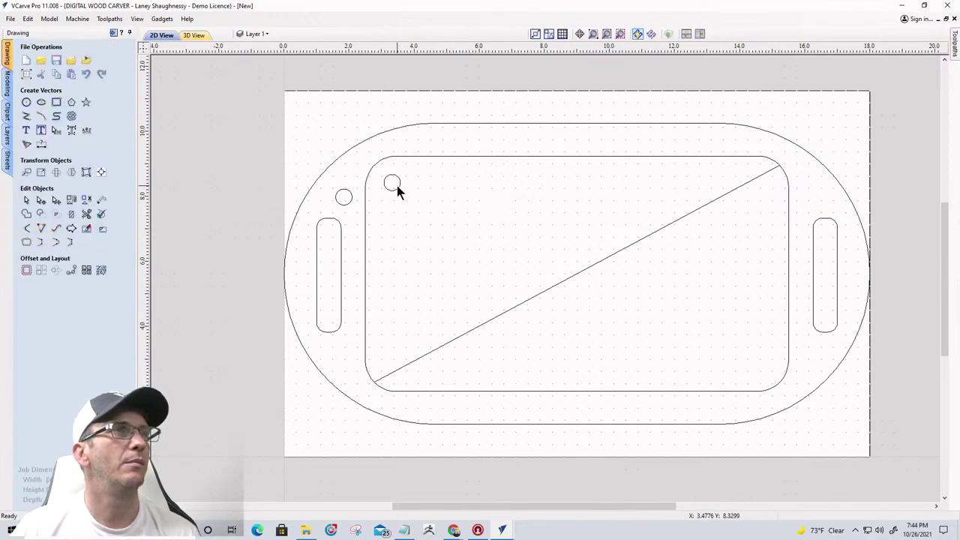
click(398, 187)
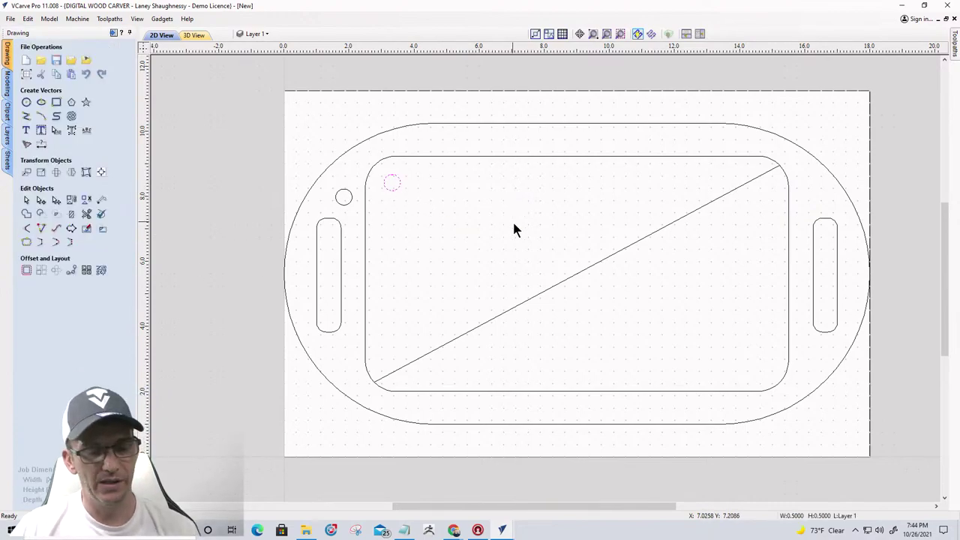
- Mirror the top-left hole horizontally, then vertically without a copy, into the inner border's bottom-right corner
shift+click(570, 276)
click(71, 172)
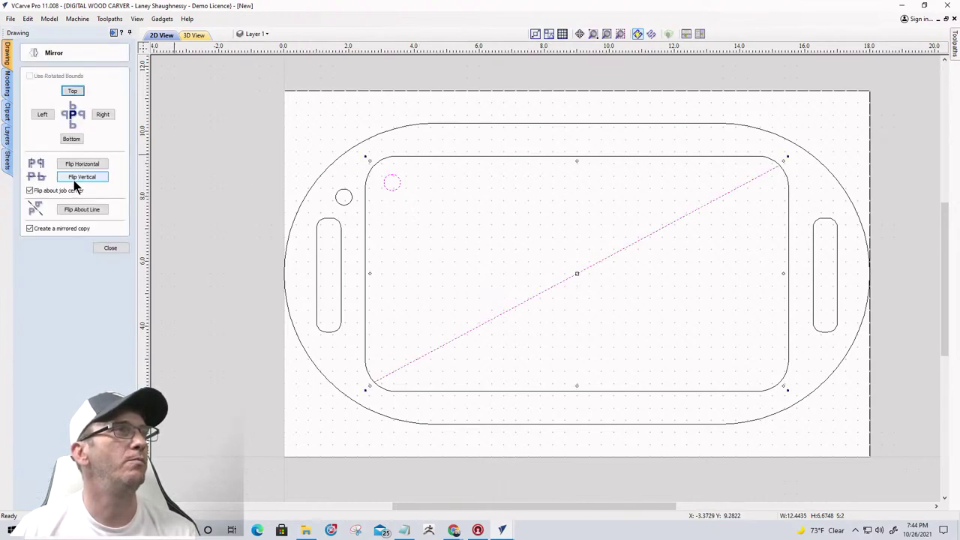
click(84, 211)
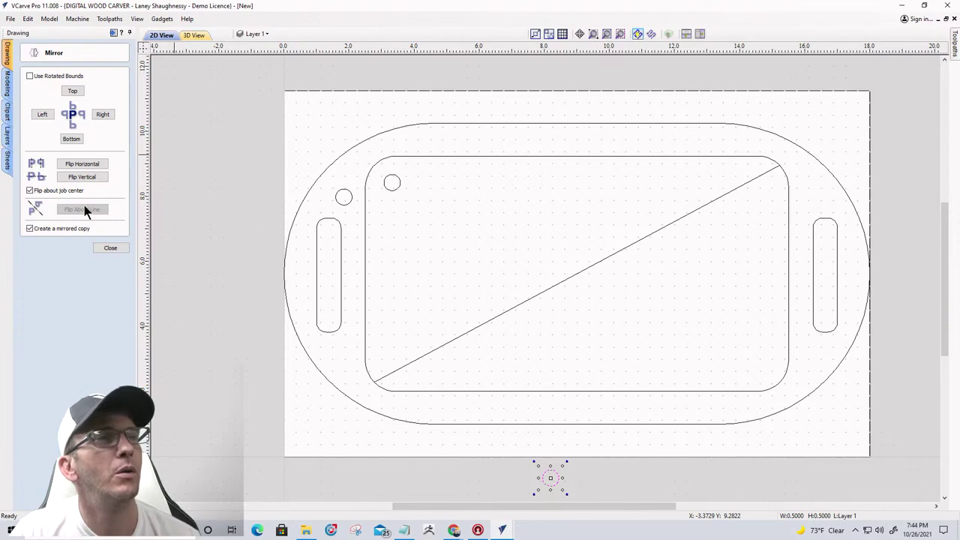
key(ctrl+z)
key(ctrl+z)
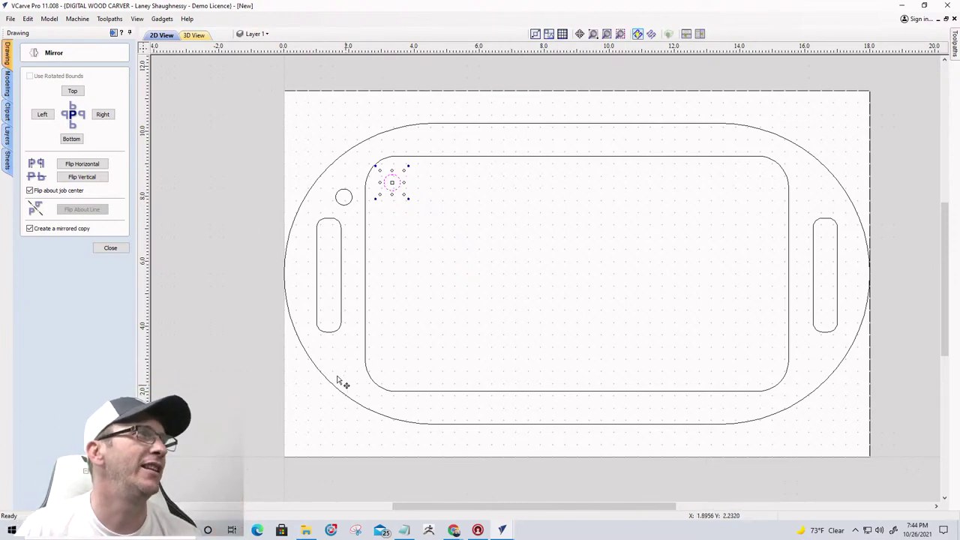
click(78, 167)
click(82, 178)
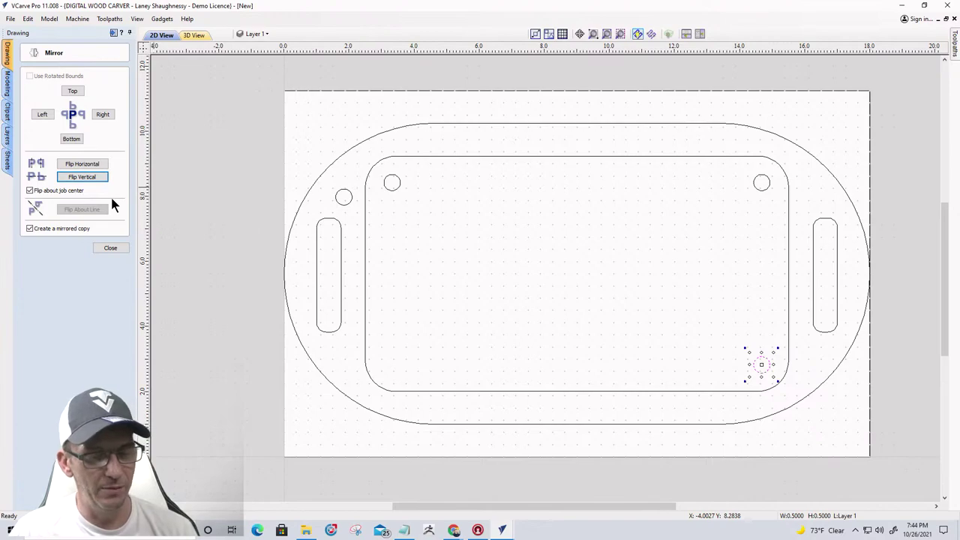
key(ctrl+z)
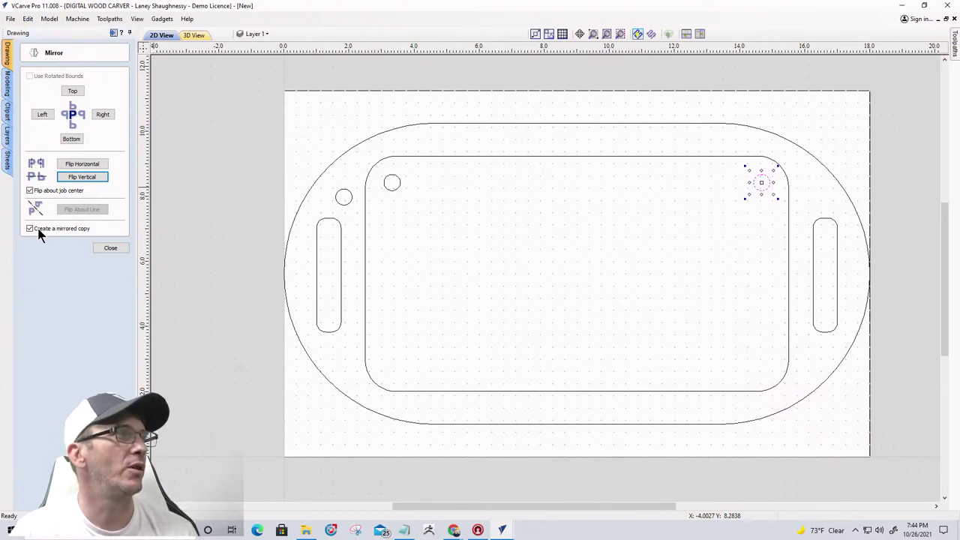
click(30, 228)
click(79, 179)
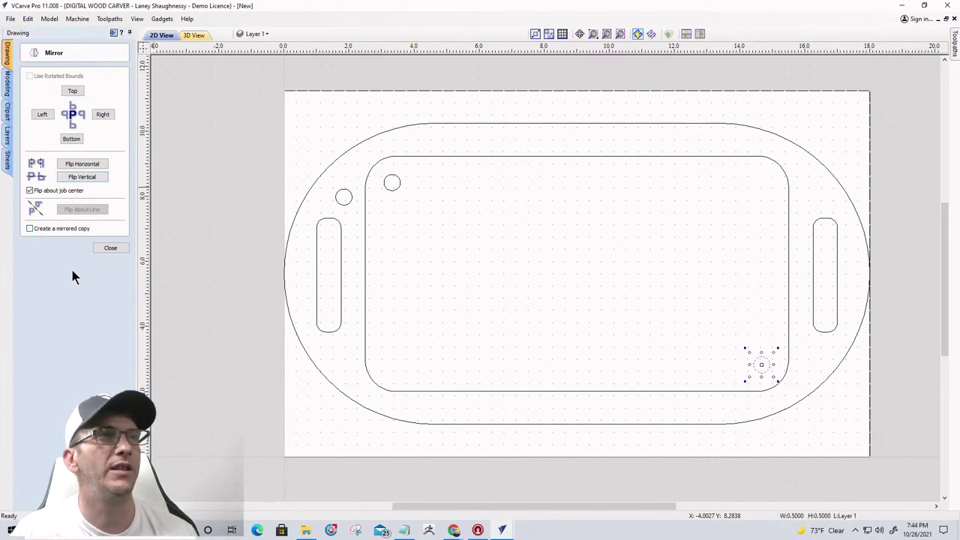
click(108, 251)
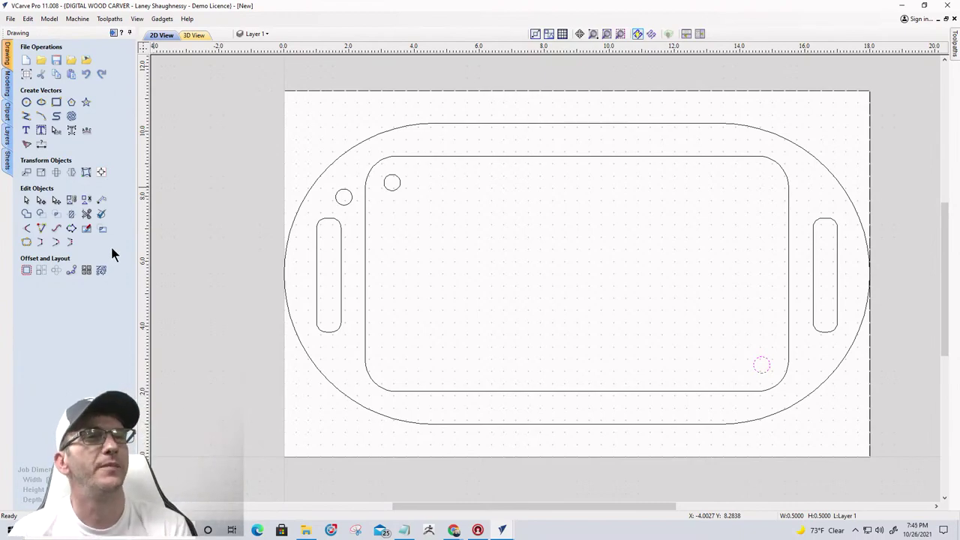
scroll(740, 378, up, 1)
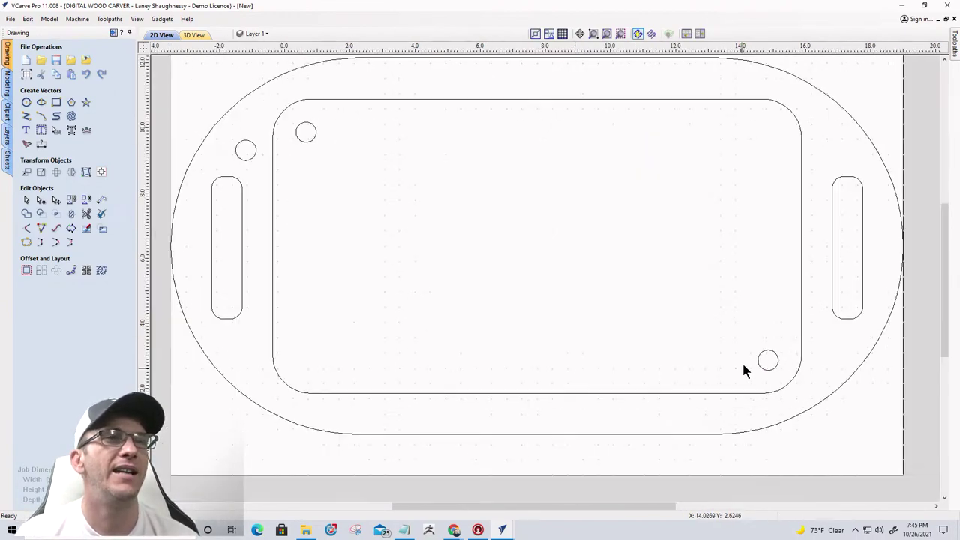
scroll(743, 370, down, 2)
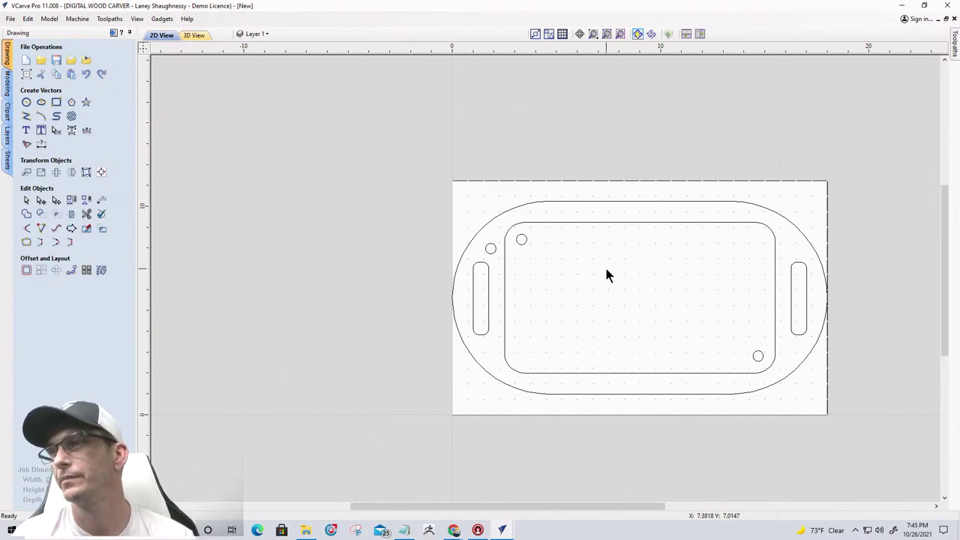
scroll(691, 273, up, 2)
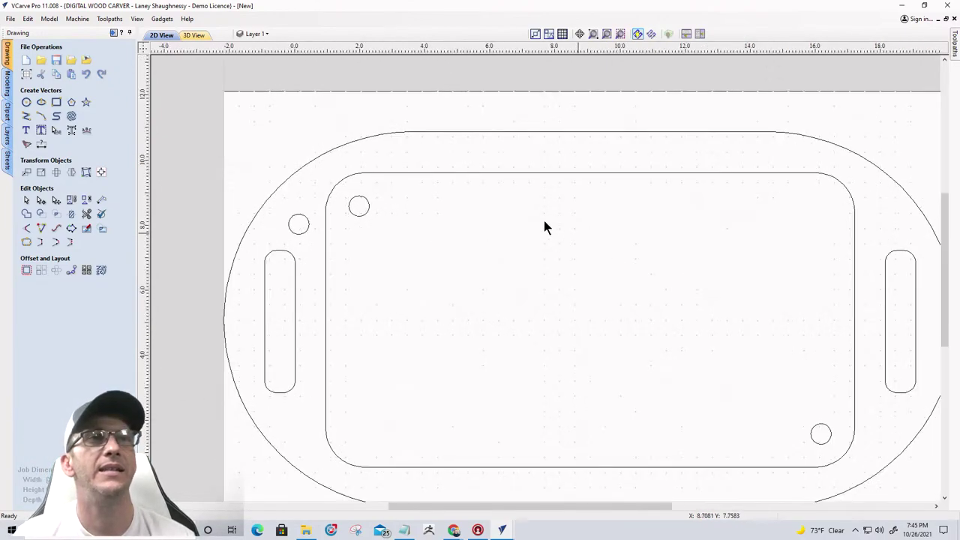
scroll(545, 227, down, 2)
scroll(660, 275, up, 2)
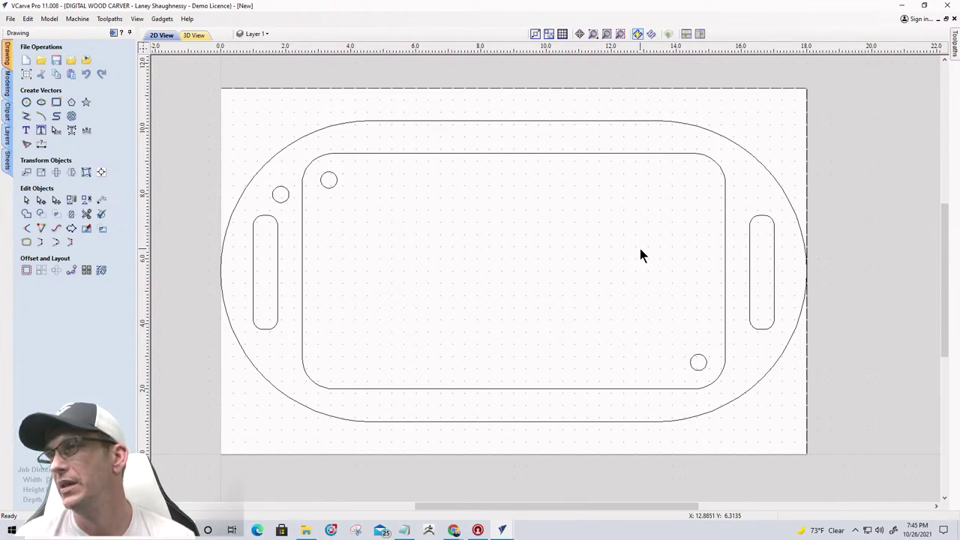
scroll(645, 284, up, 1)
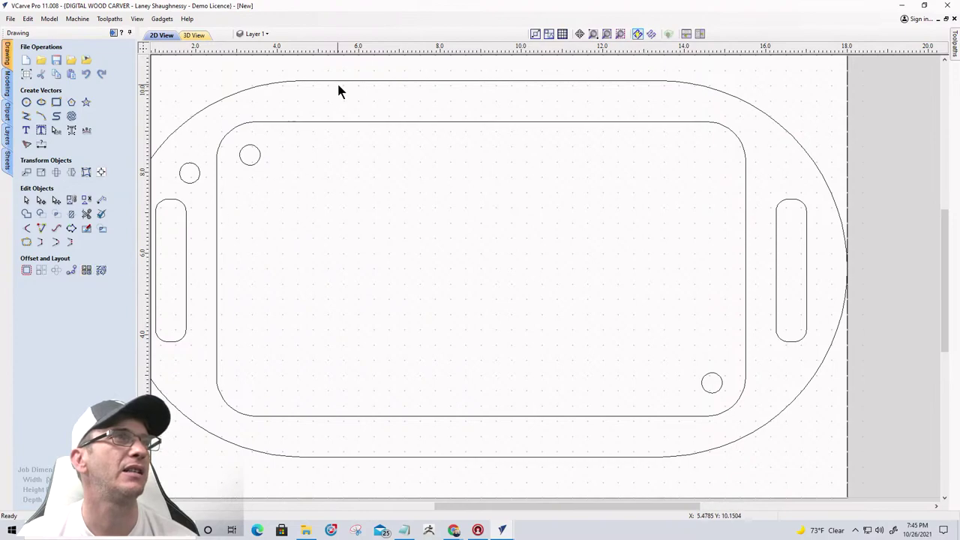
scroll(529, 193, down, 2)
scroll(472, 219, up, 1)
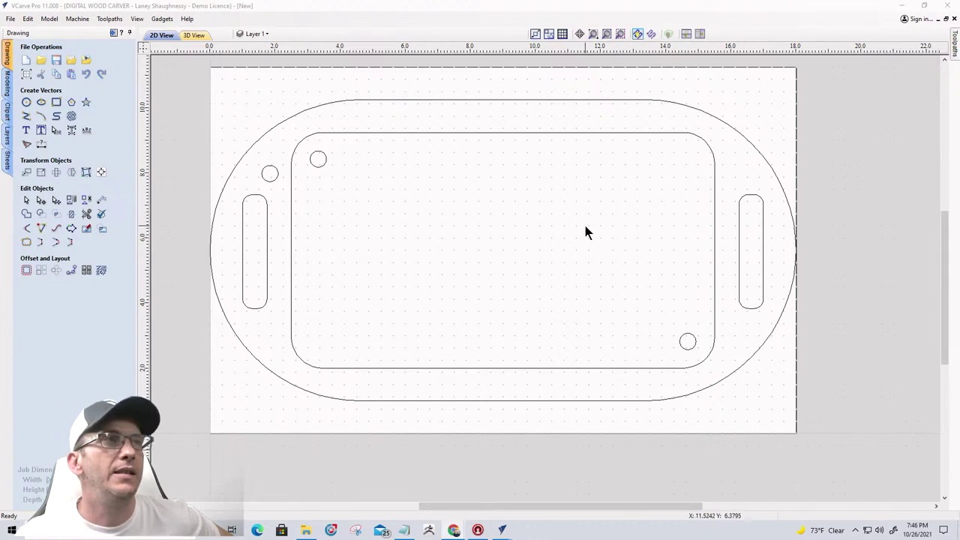
scroll(315, 153, up, 2)
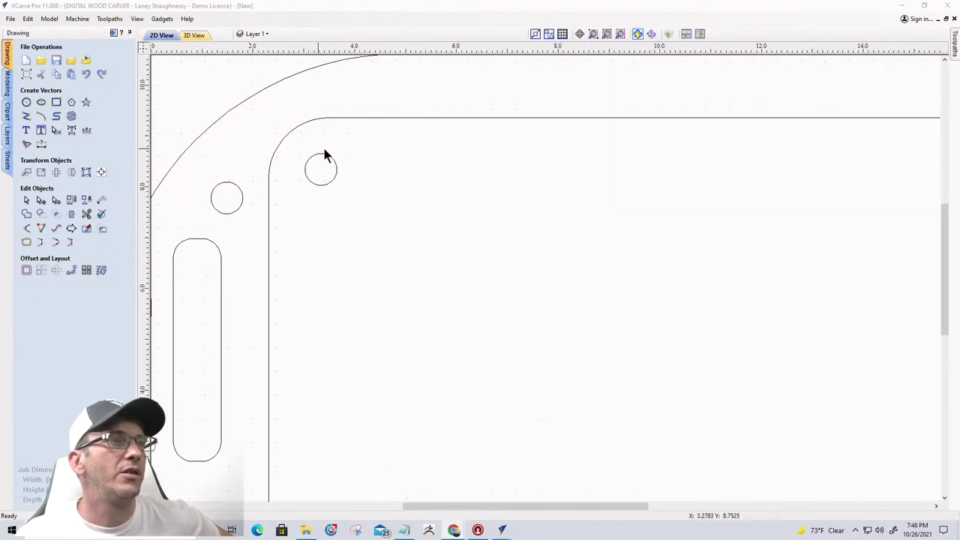
scroll(342, 155, down, 2)
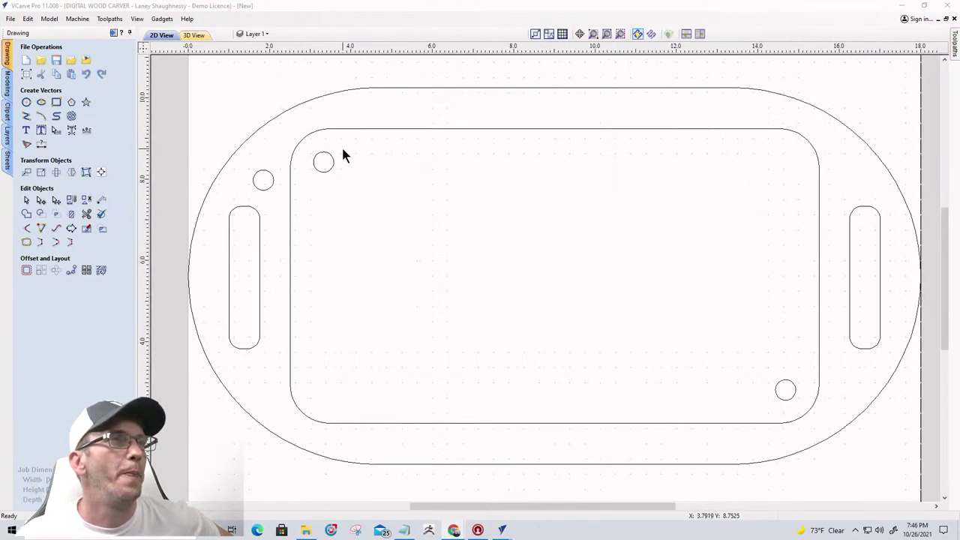
click(23, 117)
scroll(369, 177, up, 2)
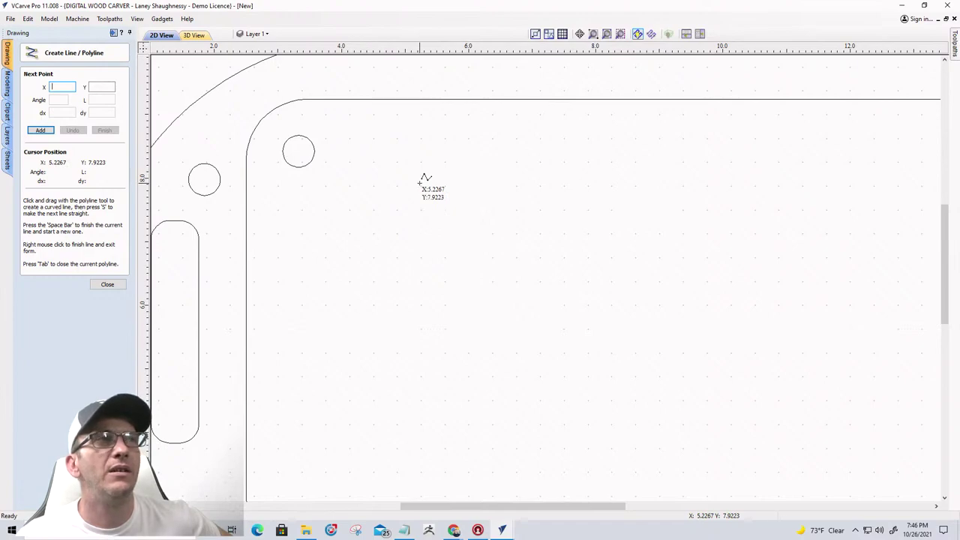
scroll(422, 179, down, 2)
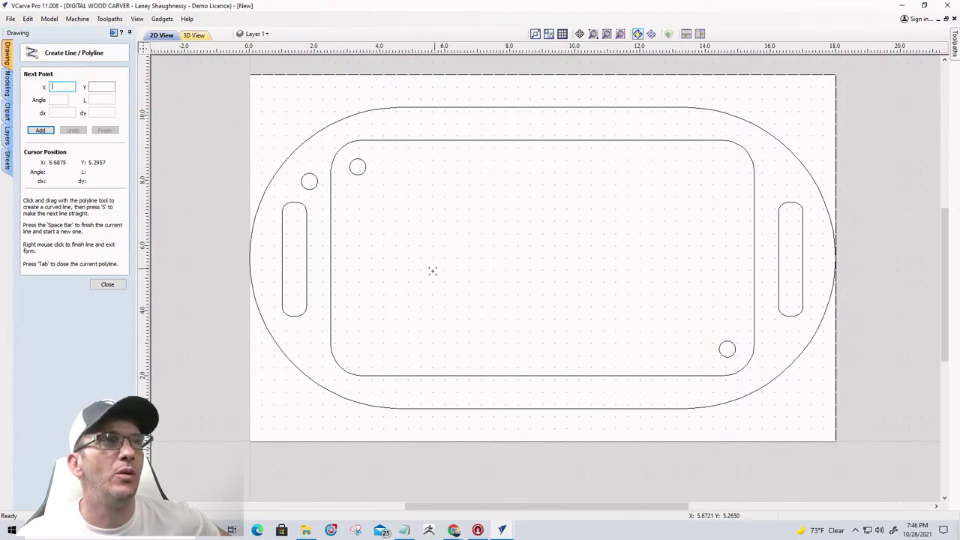
scroll(388, 196, up, 2)
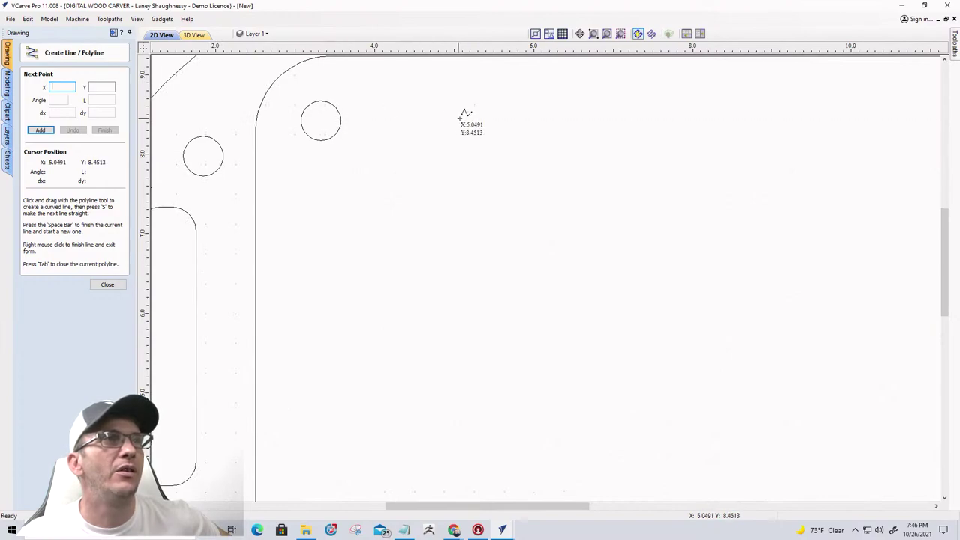
scroll(428, 121, up, 3)
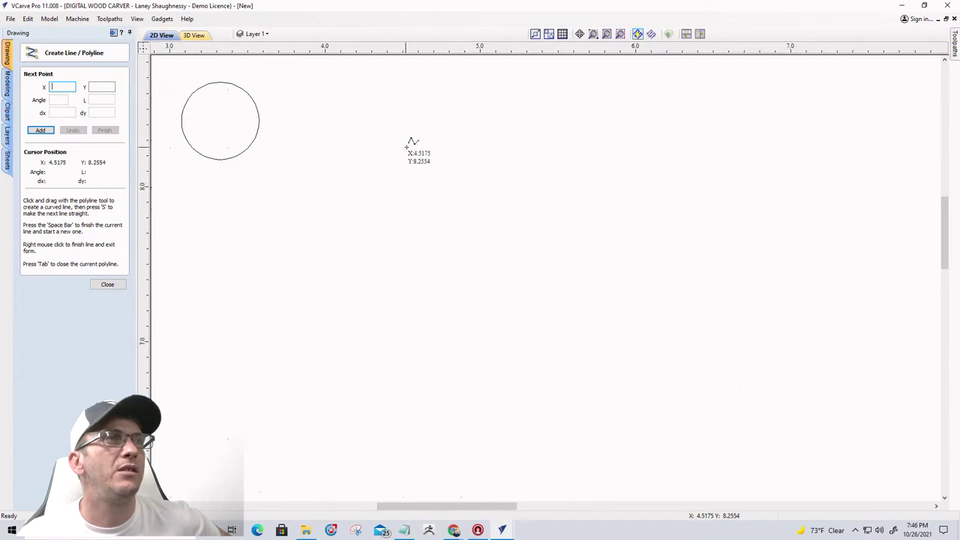
scroll(459, 150, down, 3)
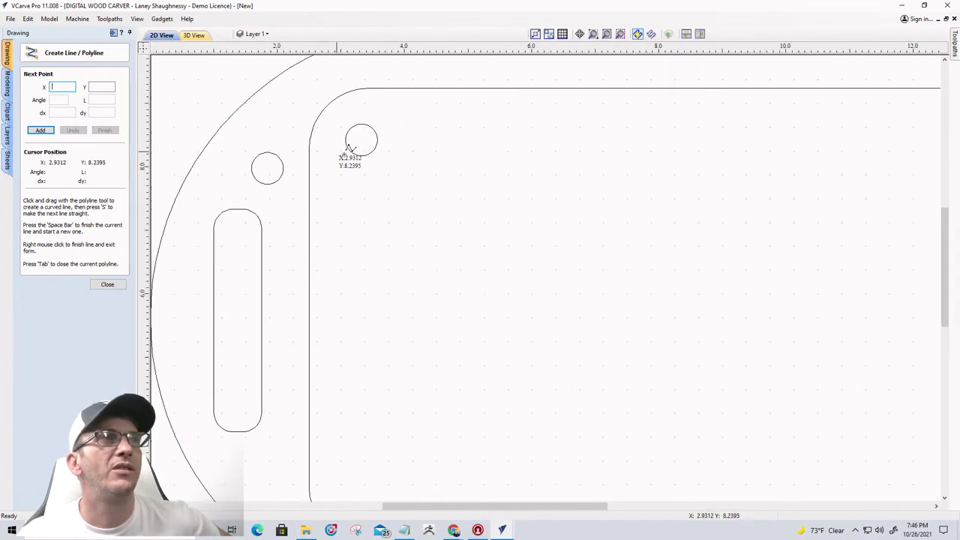
- Leave polyline drawing and nudge the top-left corner hole slightly down and right
click(107, 285)
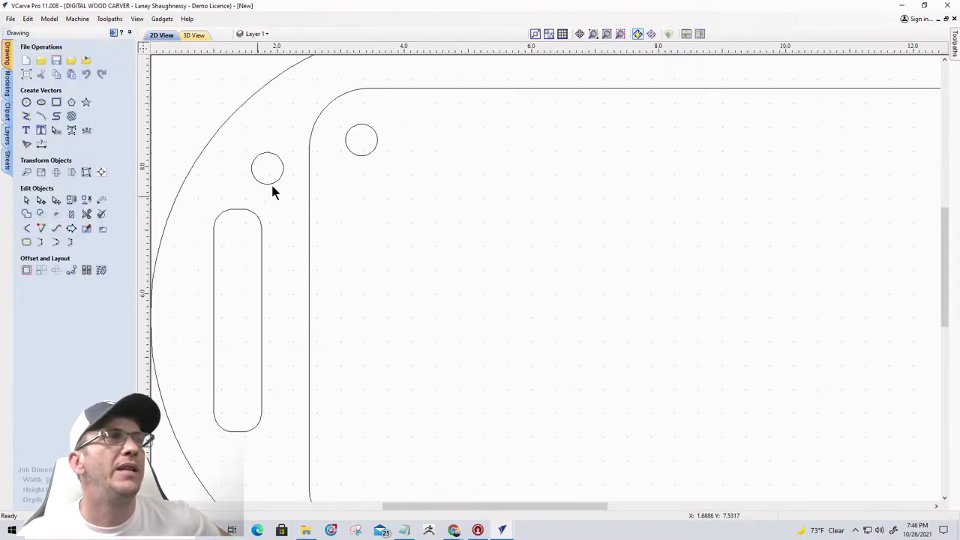
click(366, 147)
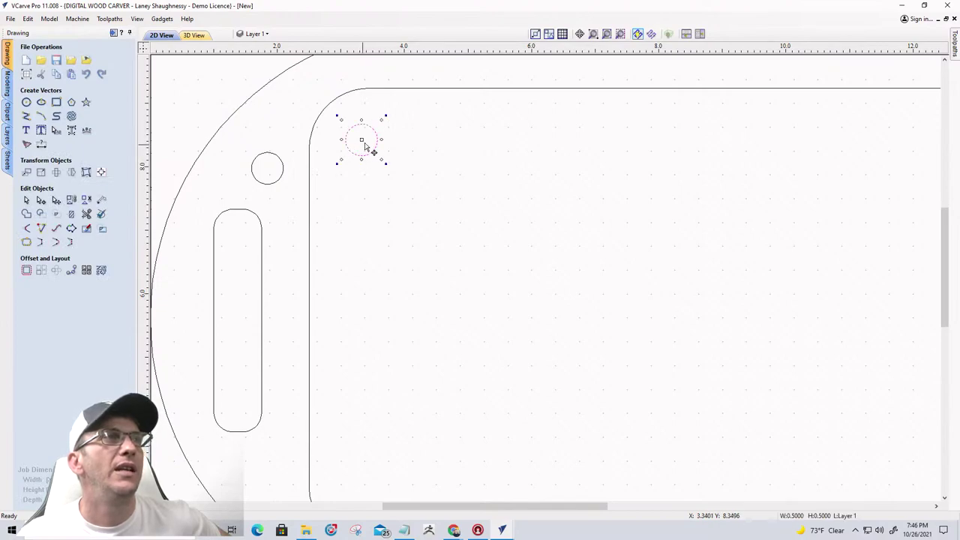
drag(362, 138, 365, 151)
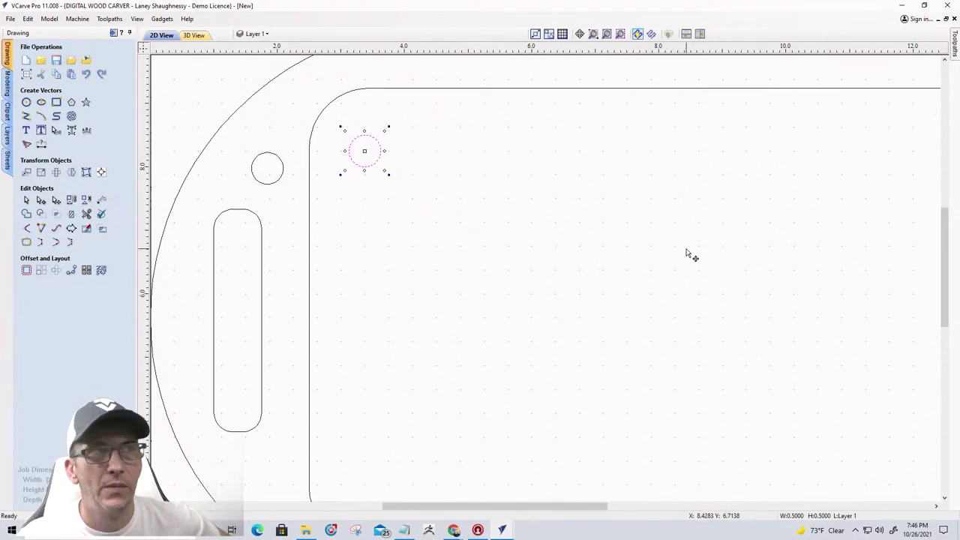
scroll(346, 134, down, 2)
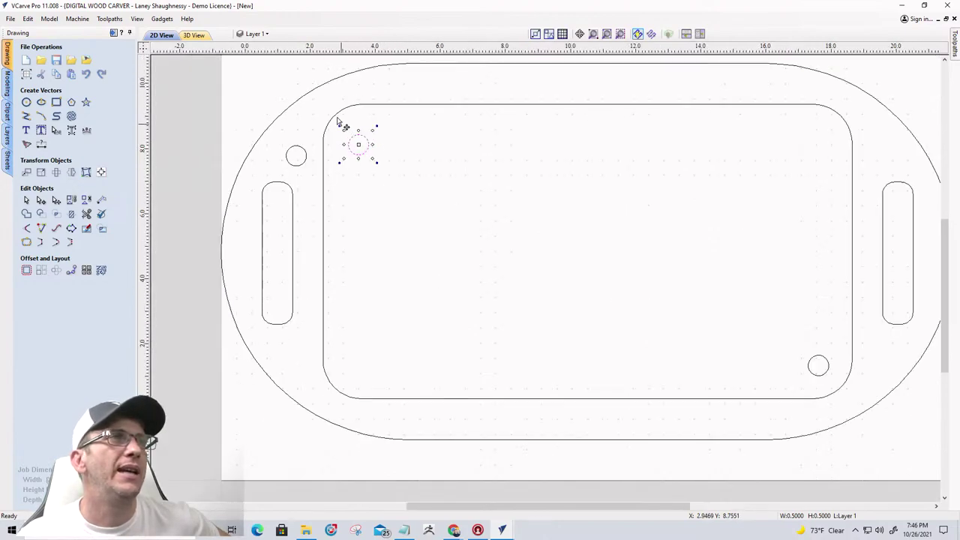
scroll(722, 331, up, 3)
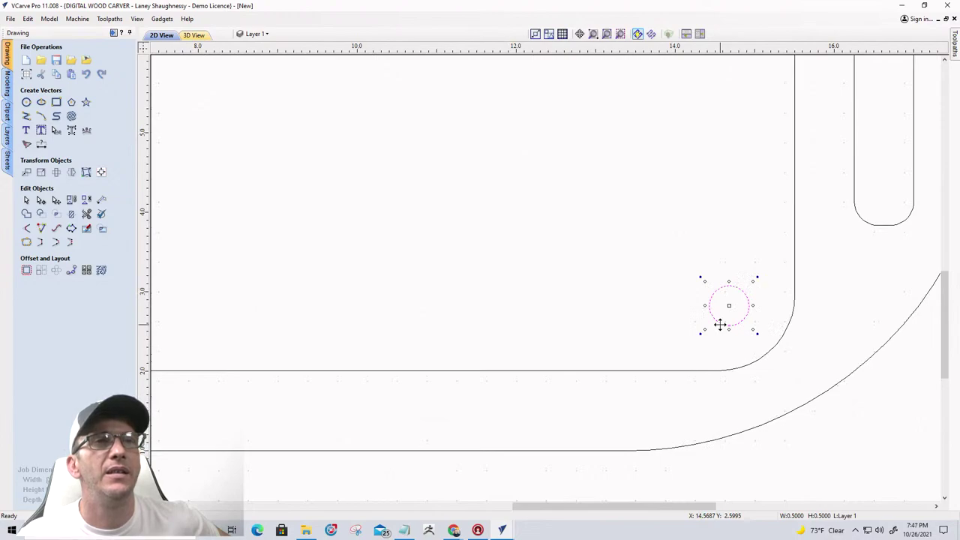
- Reselect the bottom-right hole and nudge it slightly upward within its inner corner
click(731, 313)
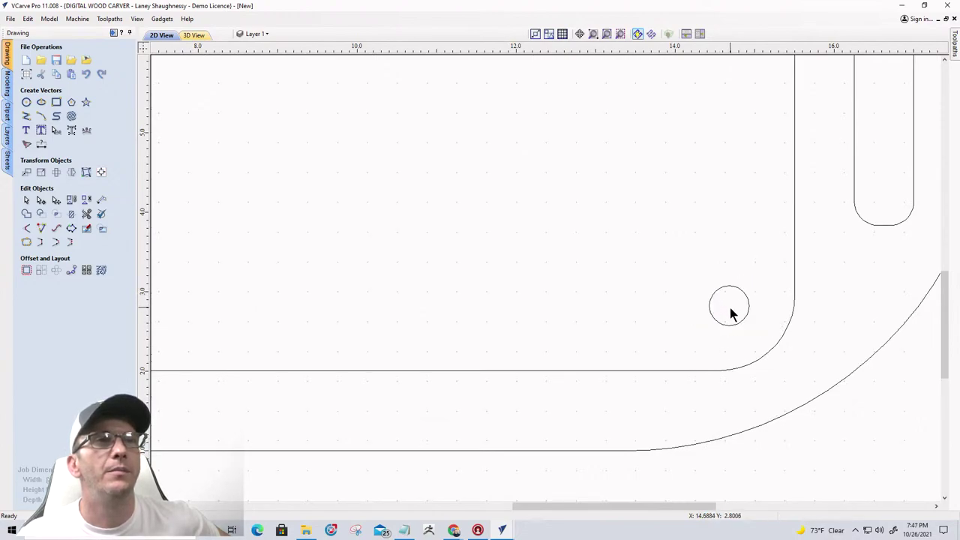
click(724, 330)
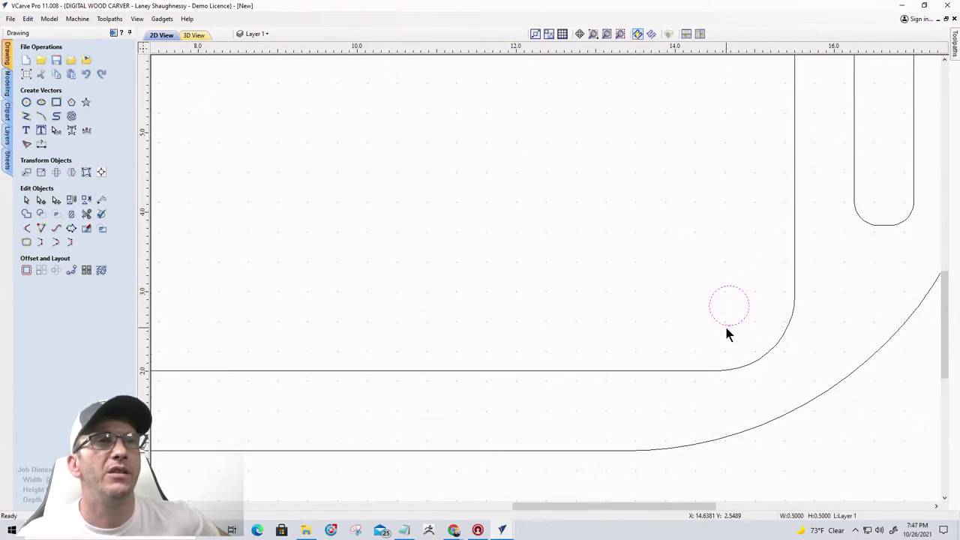
click(725, 330)
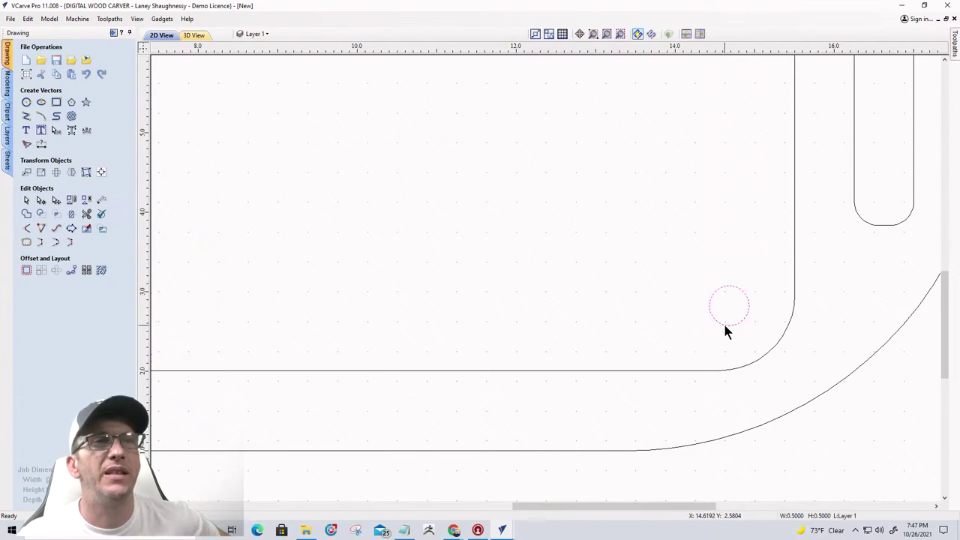
click(727, 316)
drag(730, 305, 725, 290)
scroll(709, 333, down, 3)
scroll(708, 334, down, 1)
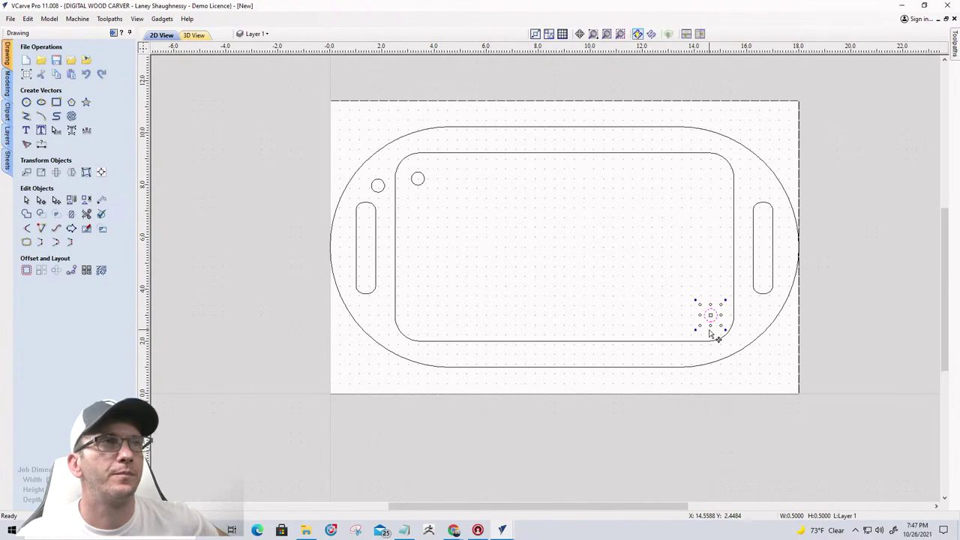
scroll(416, 173, up, 4)
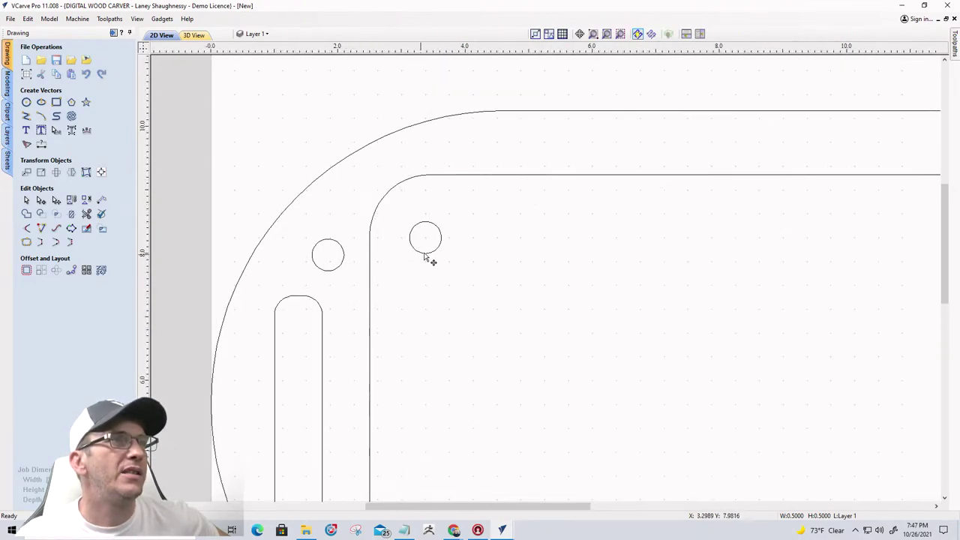
- Start a polyline wall at the small circle's centre and run it 3 inches right
click(26, 115)
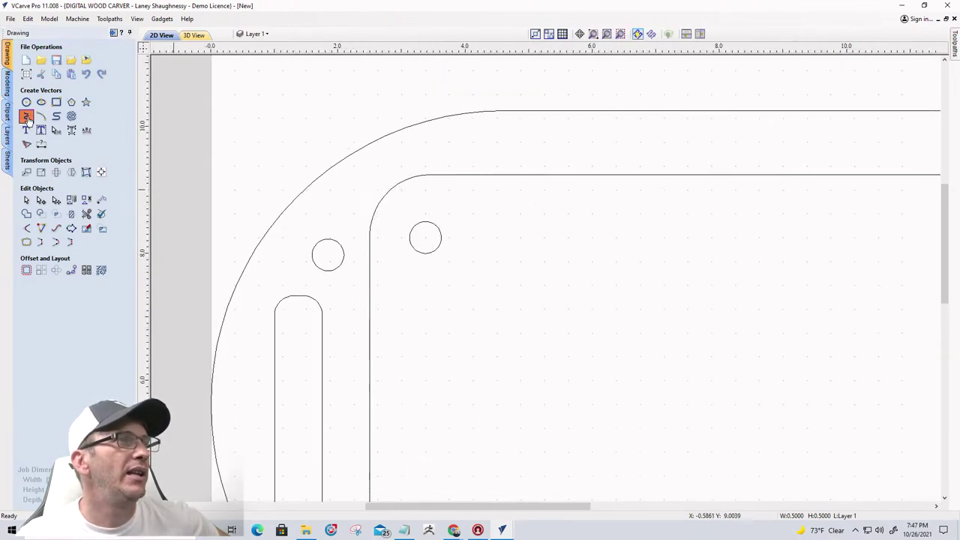
click(425, 238)
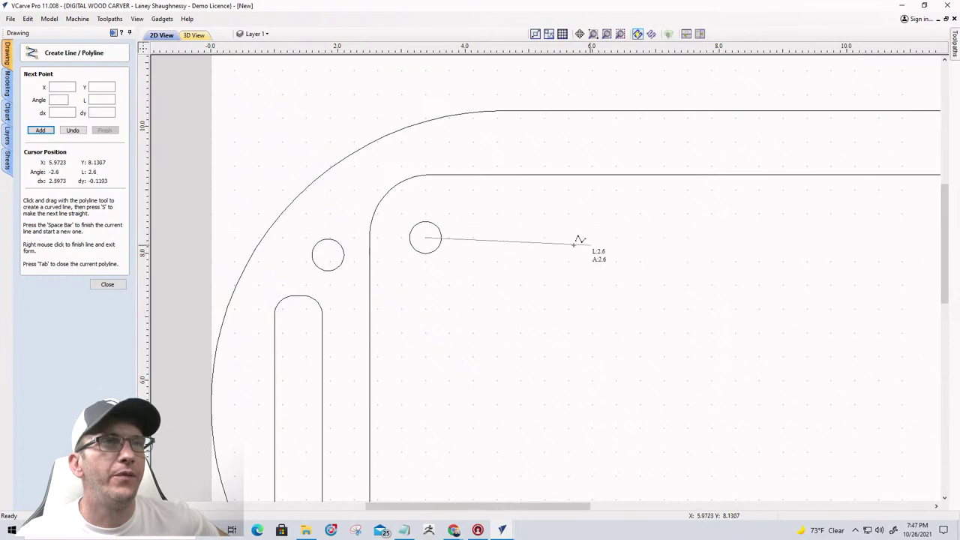
click(615, 237)
scroll(613, 218, down, 2)
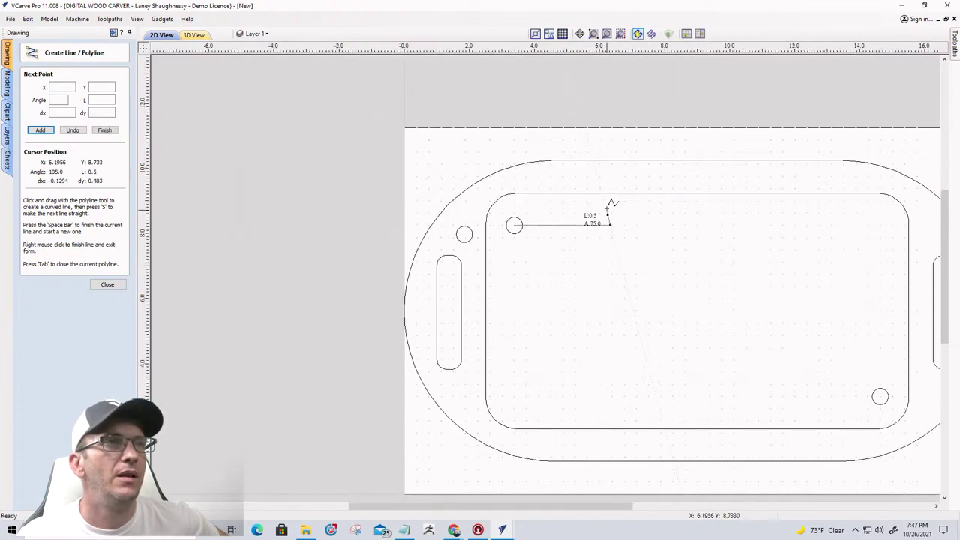
scroll(611, 204, up, 1)
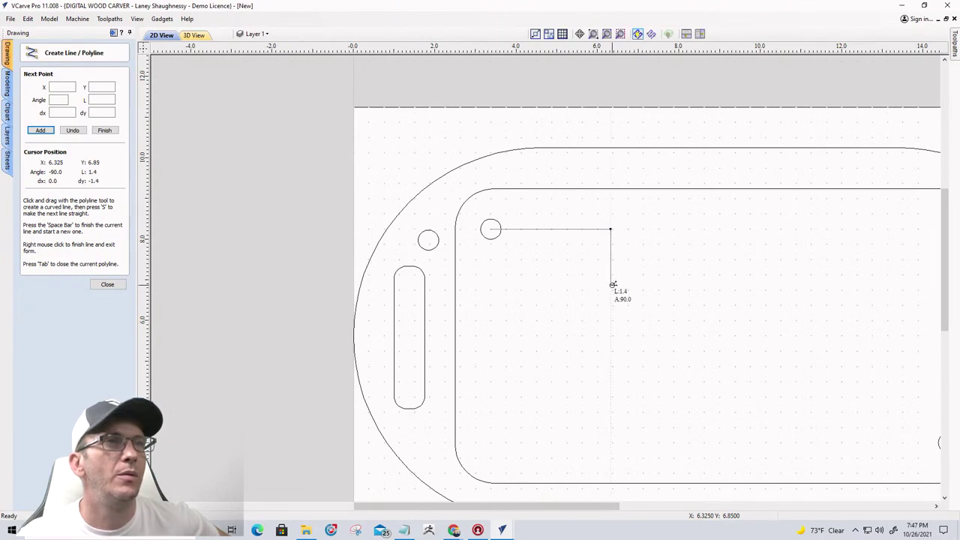
scroll(613, 234, up, 4)
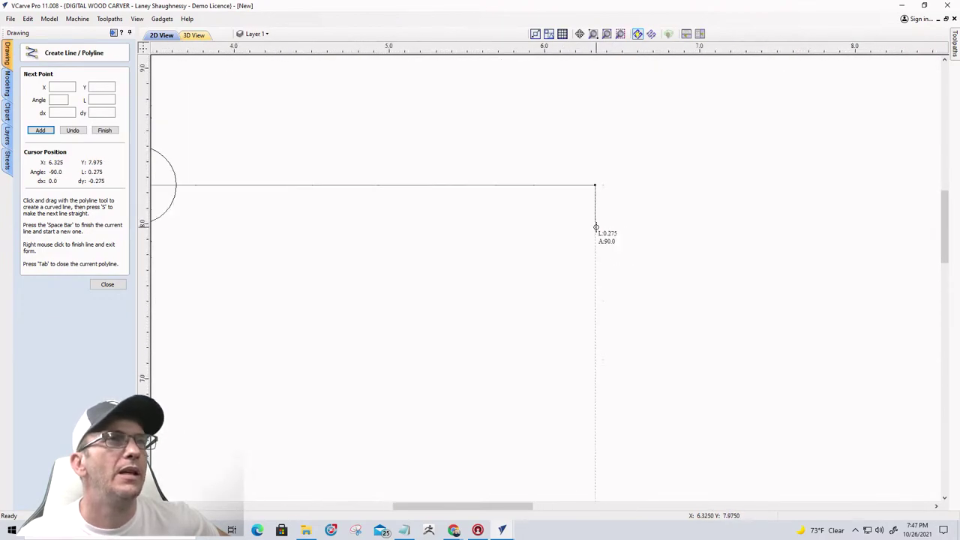
click(603, 185)
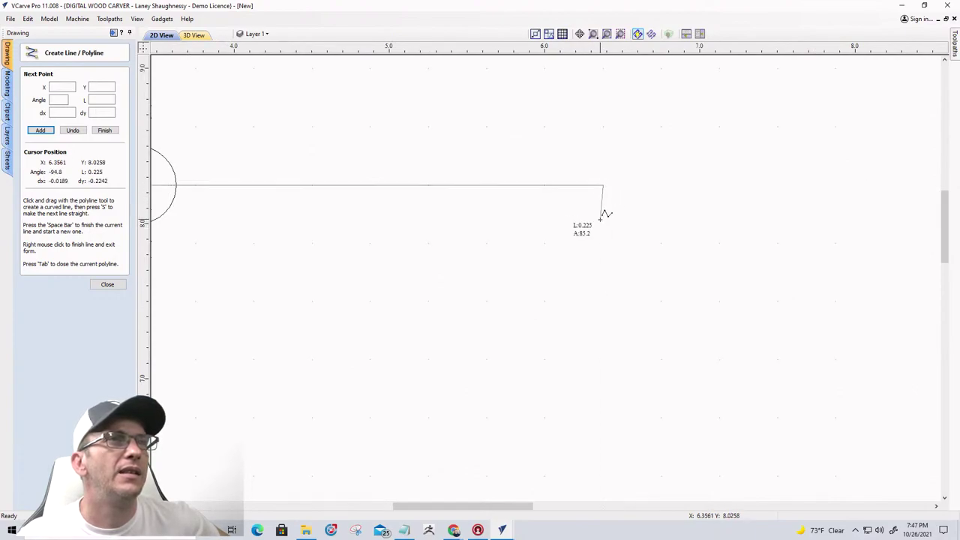
scroll(604, 275, down, 3)
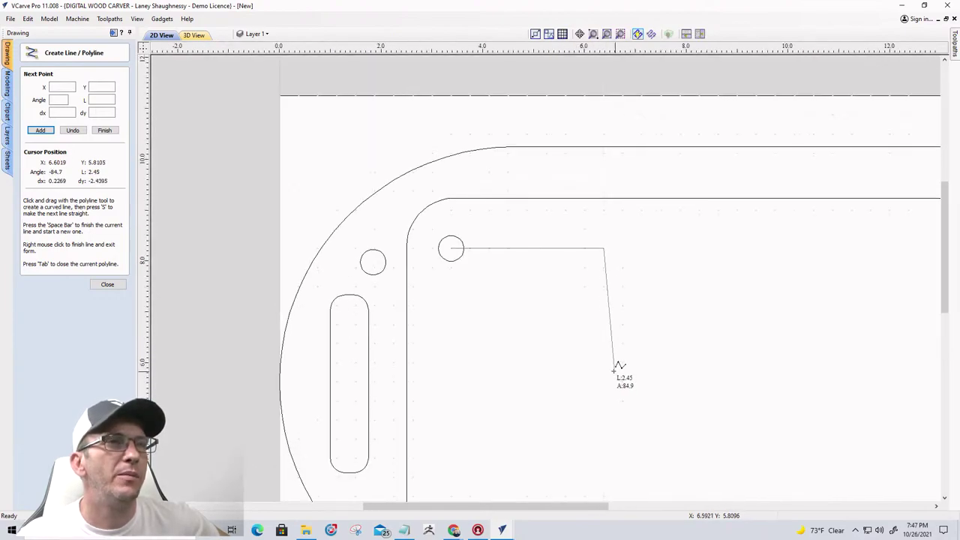
scroll(613, 366, up, 2)
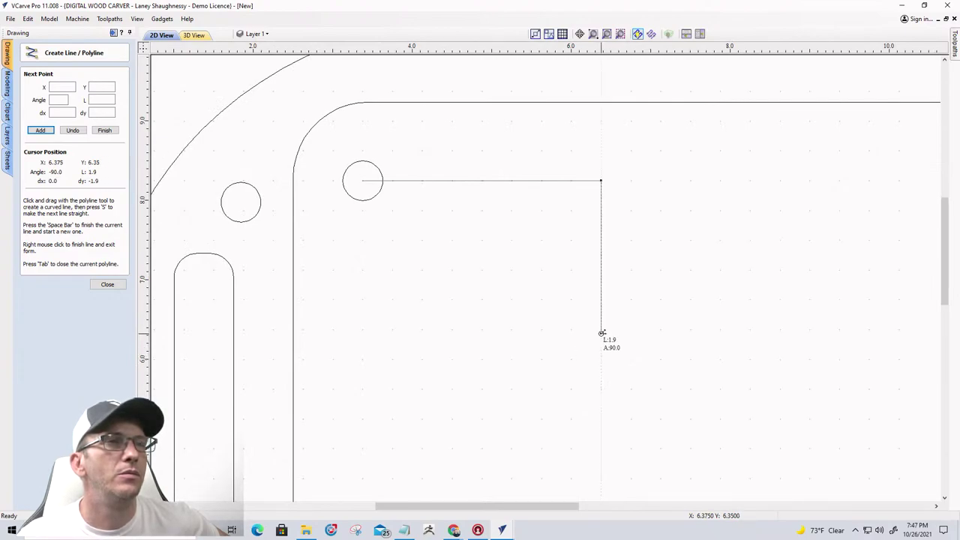
- Drop the wall 1.9 inches, bring it back about 1.85 inches left to X 4.5, and finish
click(601, 333)
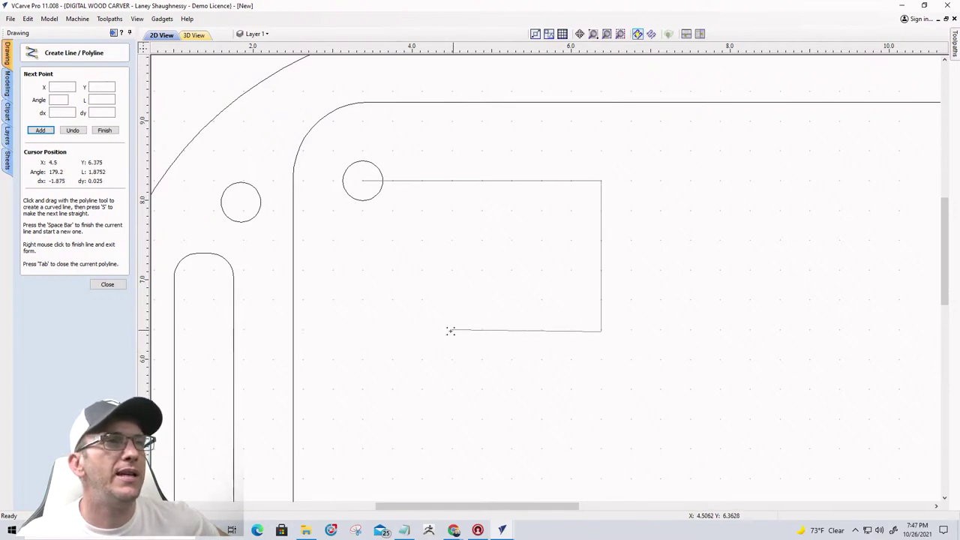
click(425, 331)
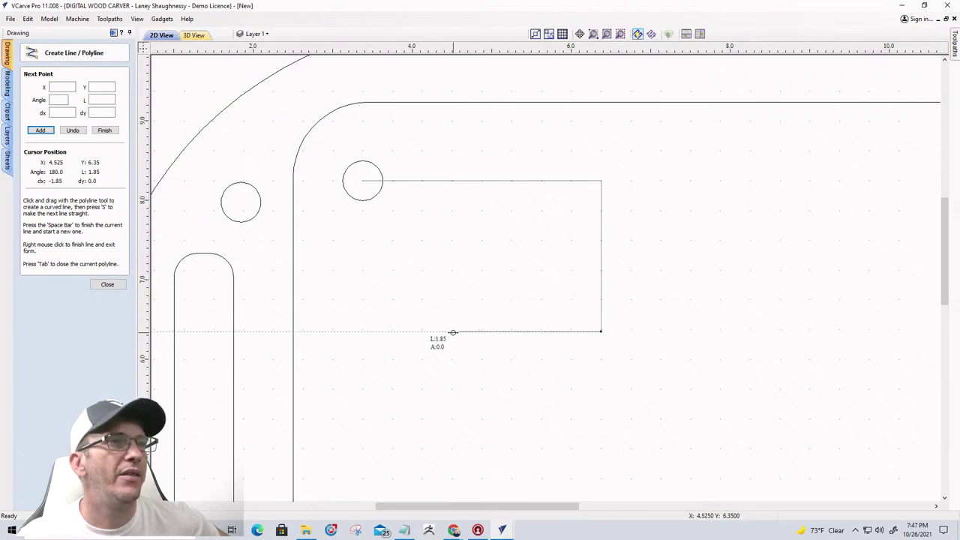
click(453, 331)
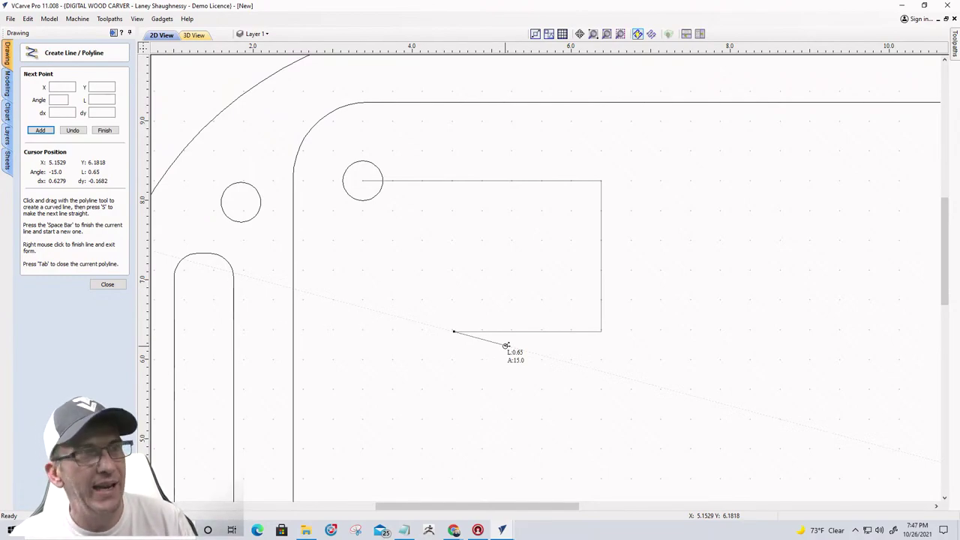
click(104, 129)
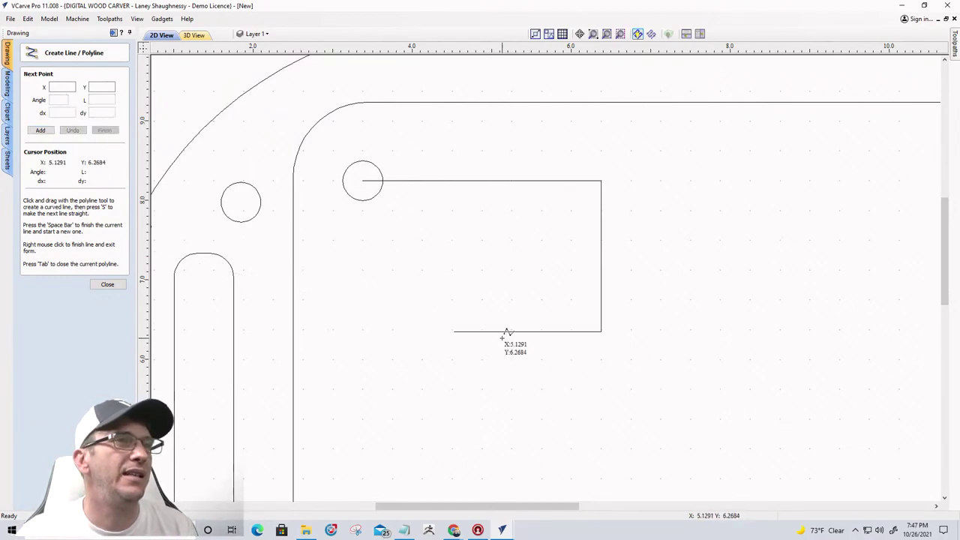
scroll(509, 345, up, 4)
scroll(652, 248, down, 8)
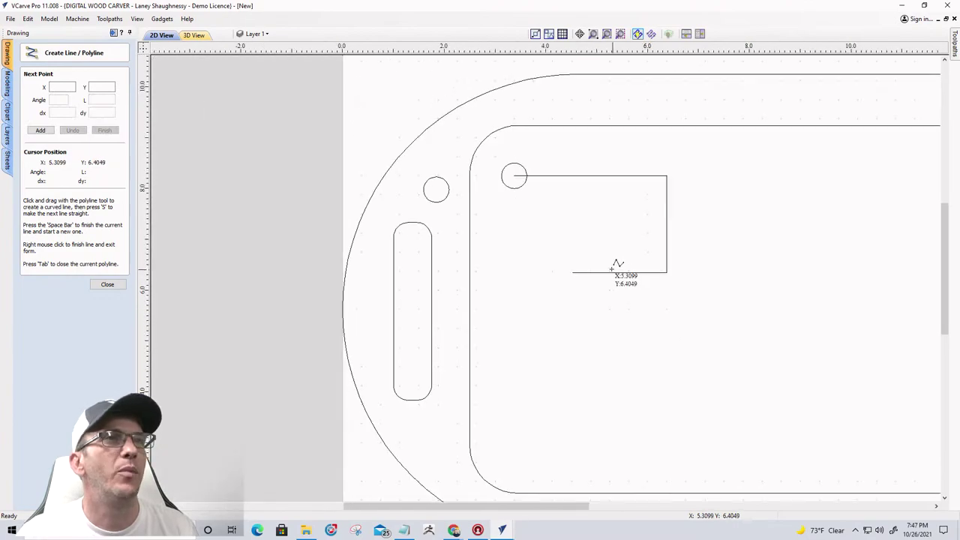
scroll(662, 202, up, 4)
scroll(644, 233, down, 1)
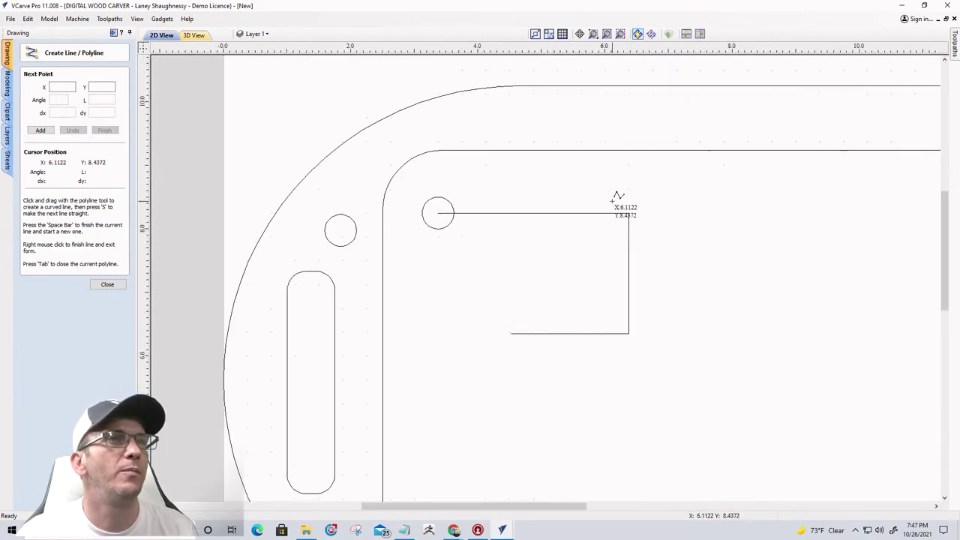
scroll(619, 336, up, 4)
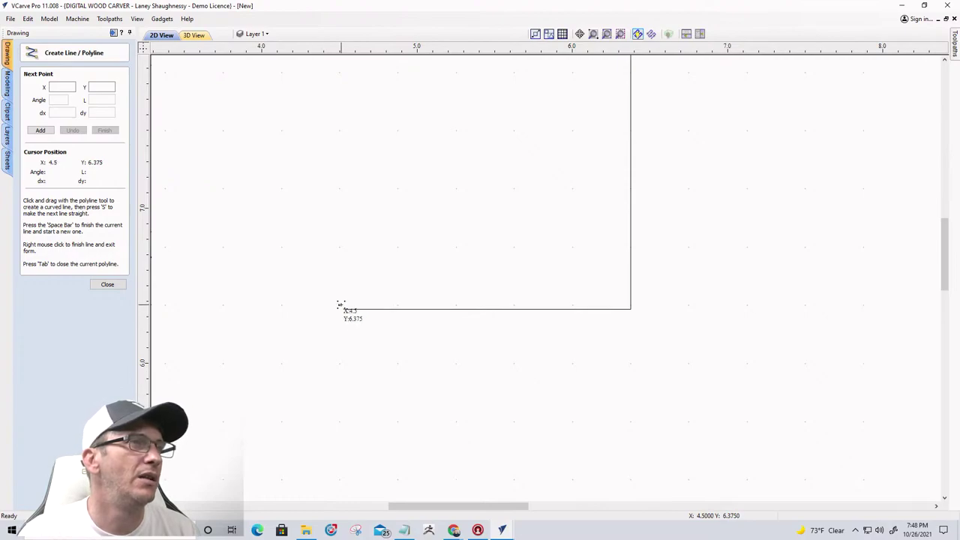
click(28, 19)
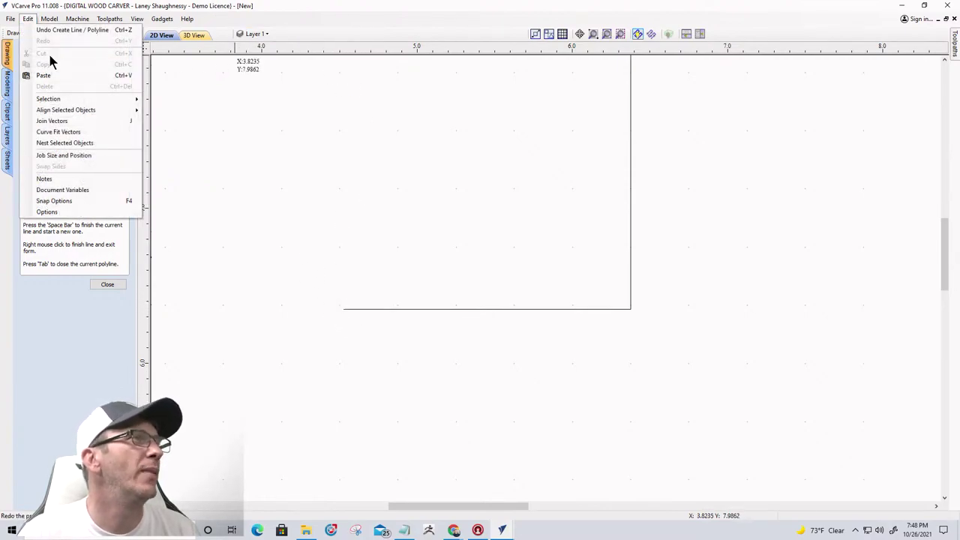
click(47, 199)
click(377, 246)
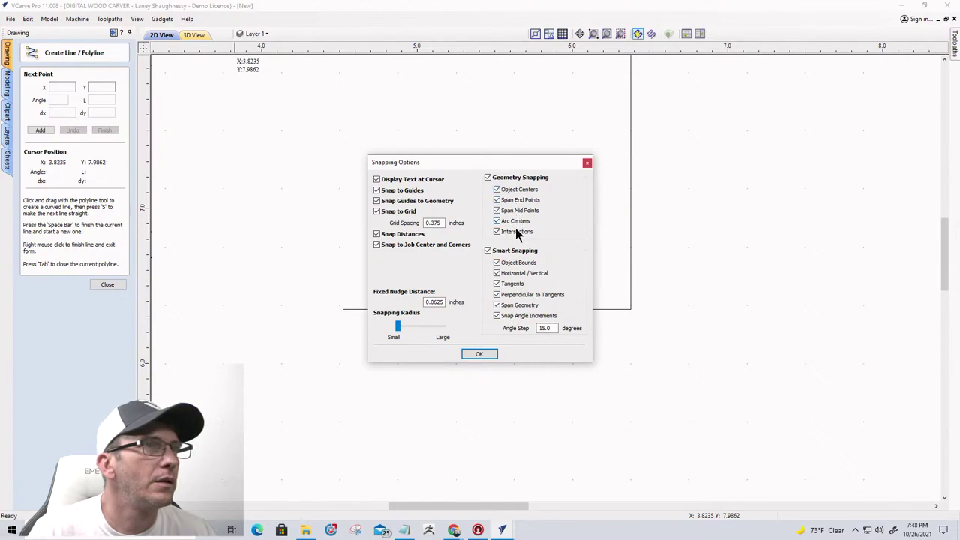
click(398, 327)
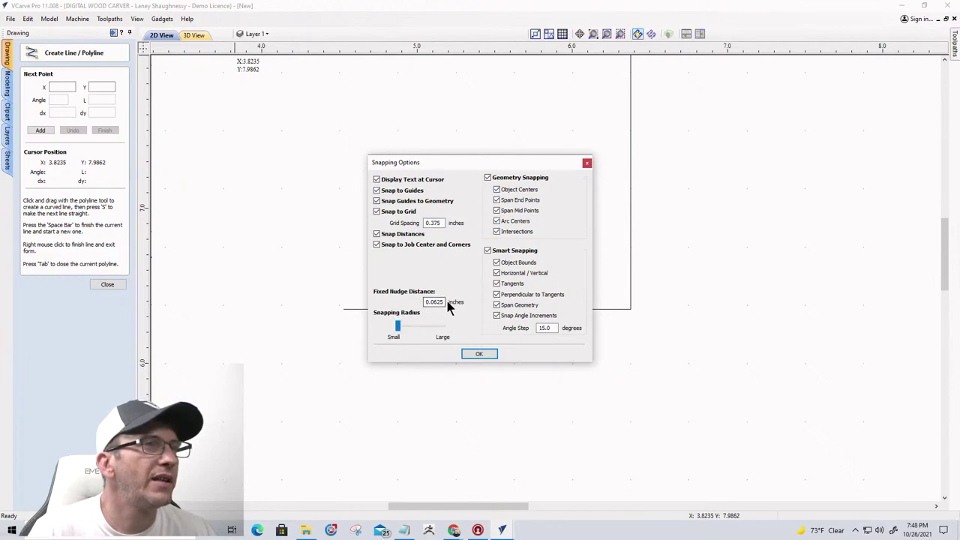
drag(443, 300, 411, 300)
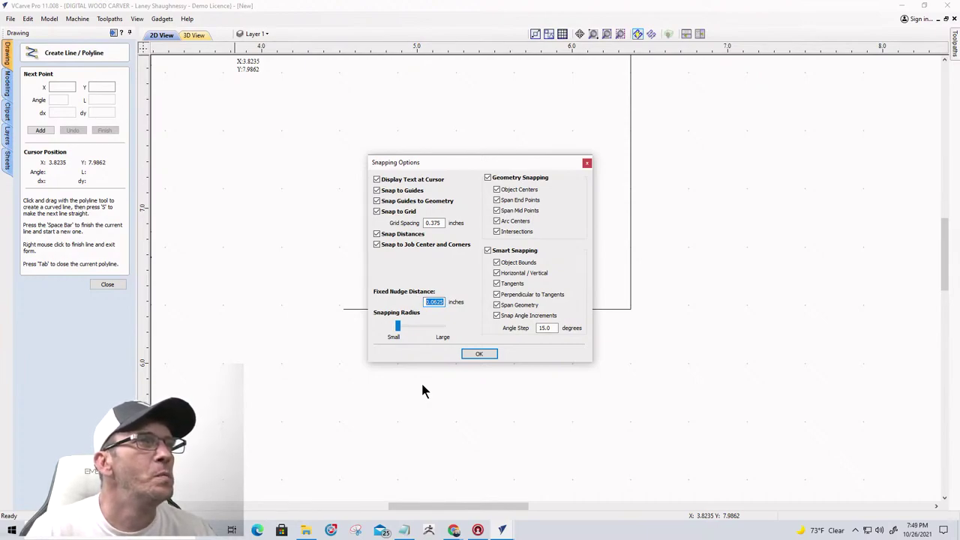
click(475, 353)
scroll(472, 350, down, 2)
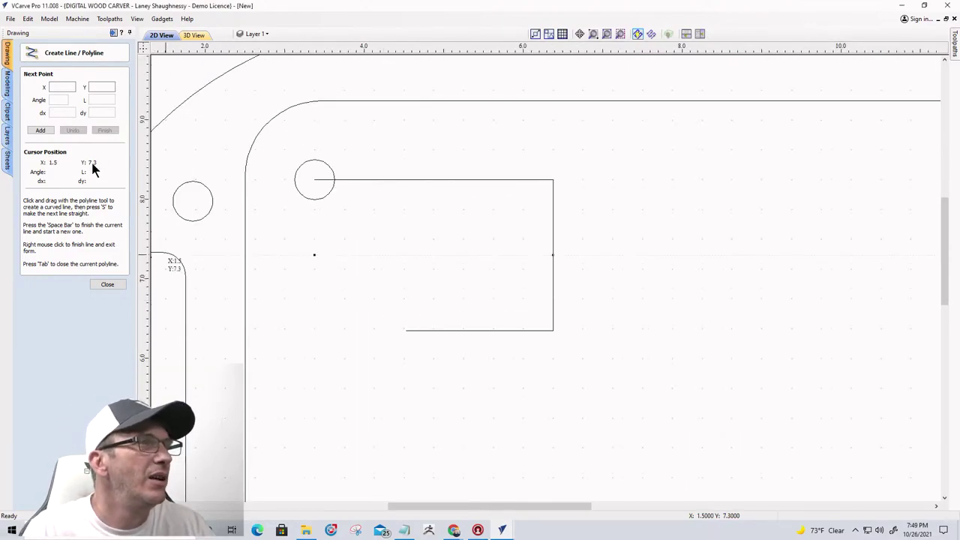
click(107, 285)
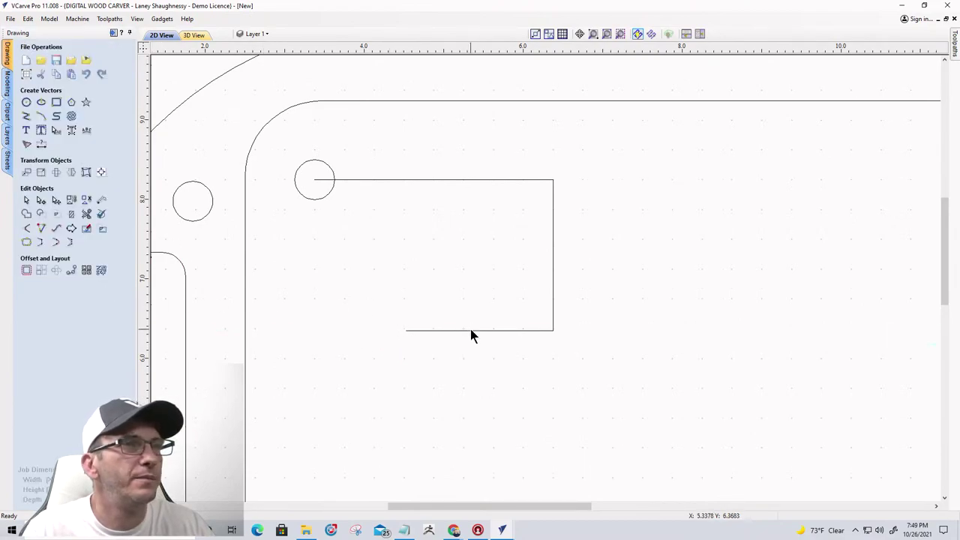
click(472, 331)
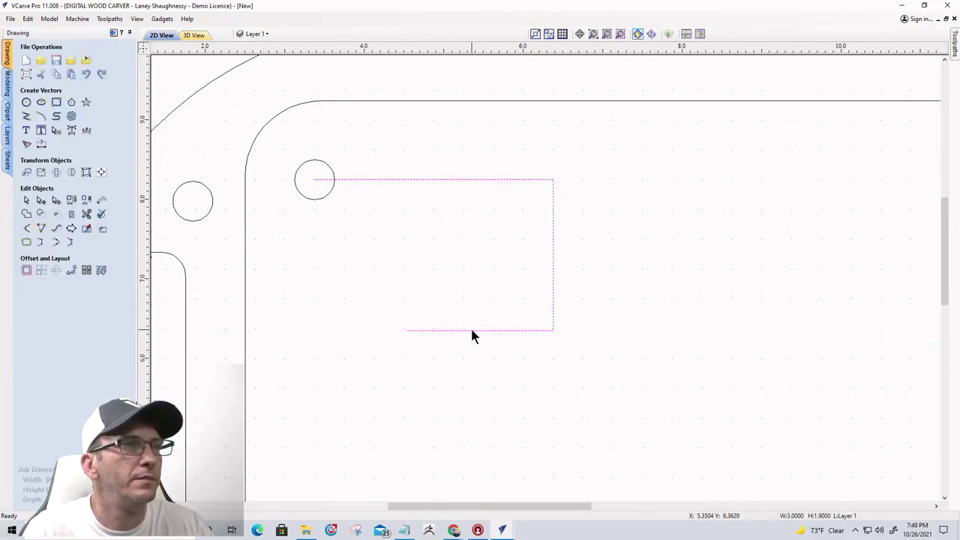
click(41, 199)
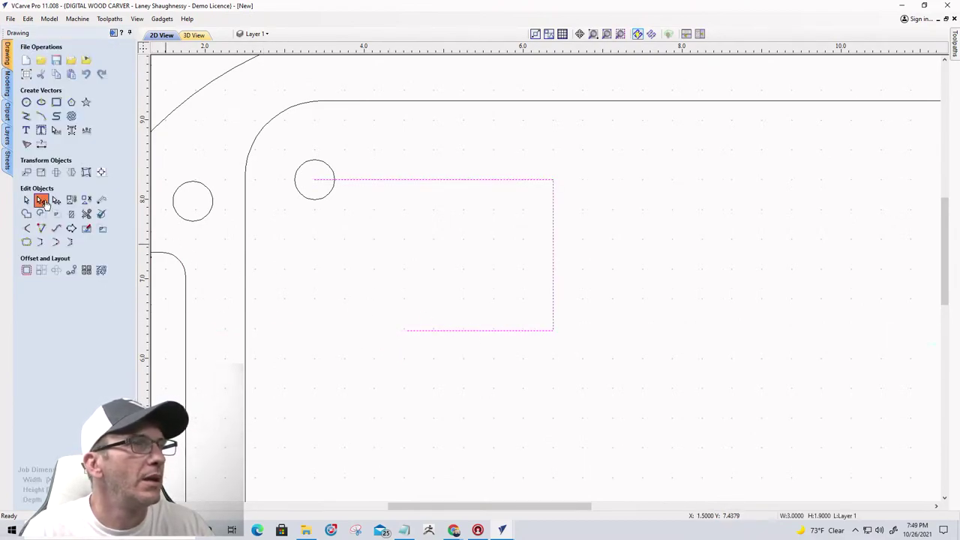
right_click(553, 330)
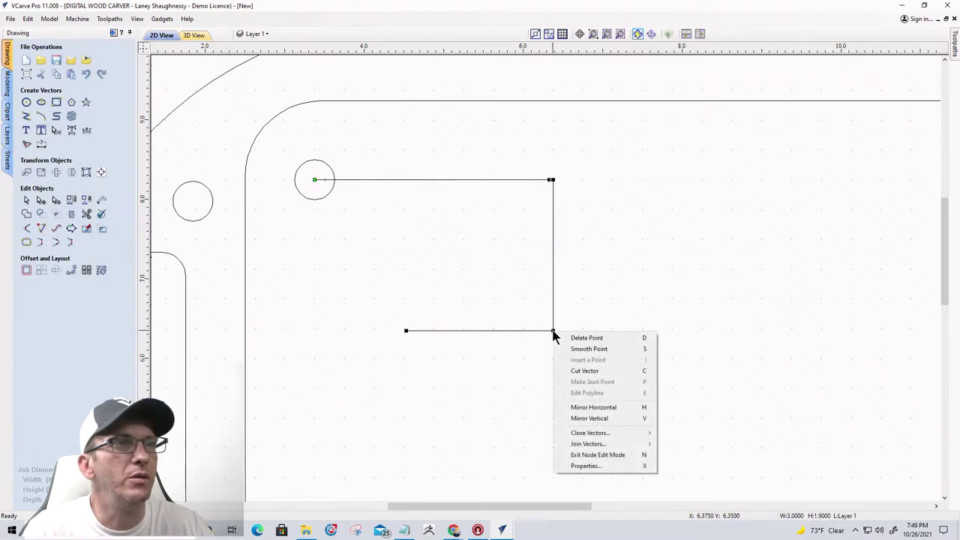
click(568, 371)
click(475, 331)
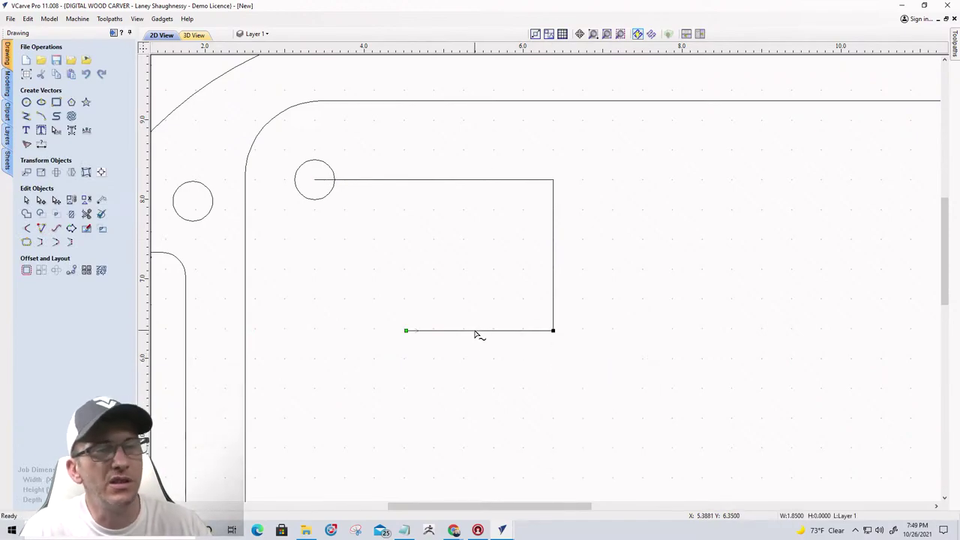
key(Delete)
scroll(473, 335, up, 5)
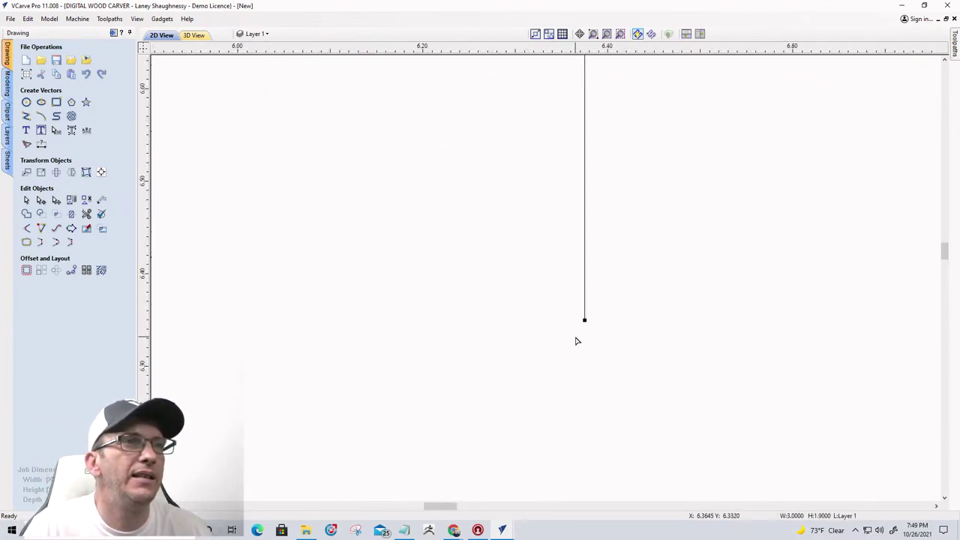
scroll(581, 321, down, 2)
click(577, 330)
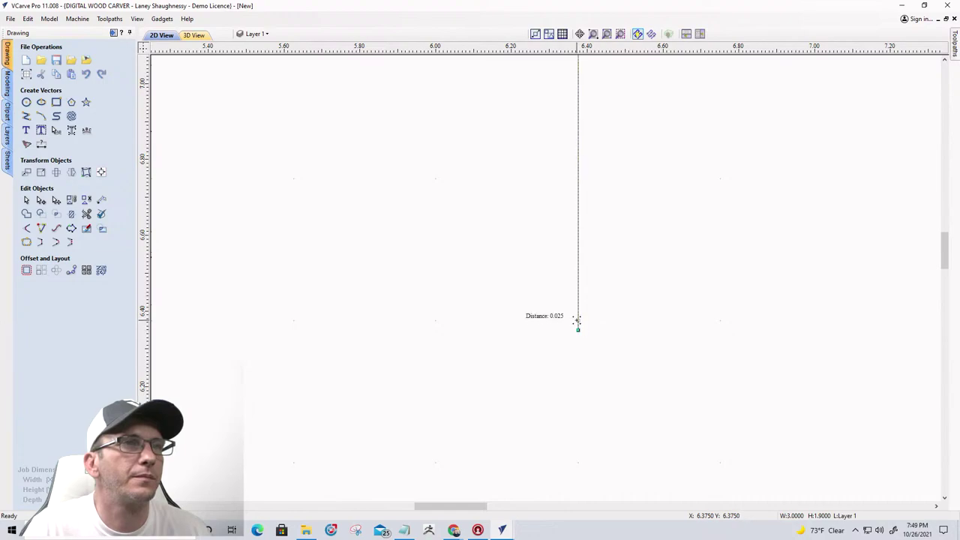
scroll(578, 338, down, 4)
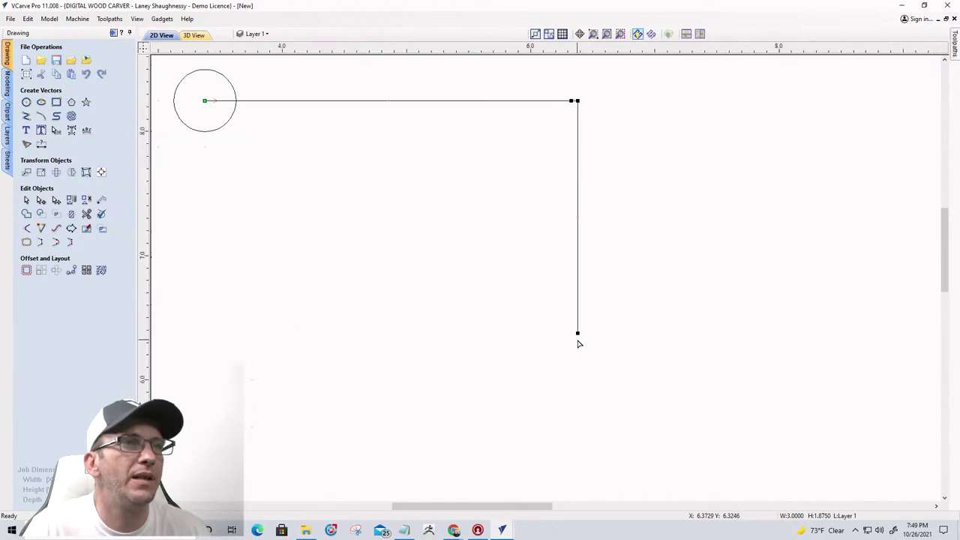
scroll(578, 342, up, 3)
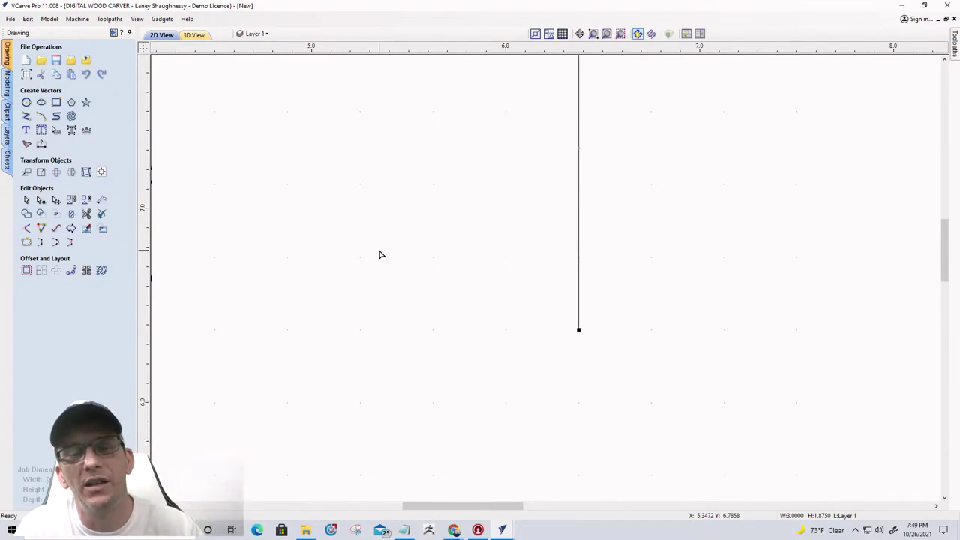
scroll(379, 255, down, 6)
scroll(379, 255, up, 1)
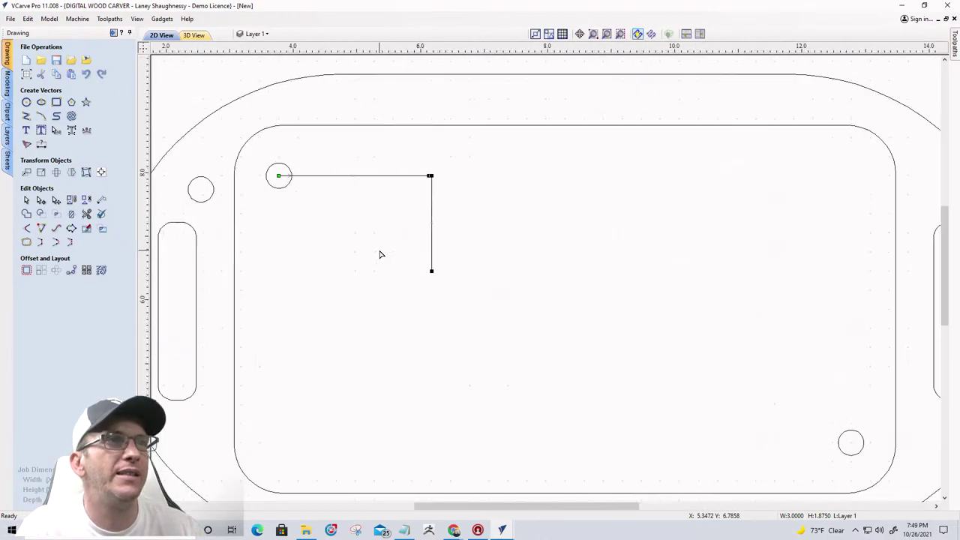
scroll(380, 255, down, 4)
scroll(340, 258, up, 5)
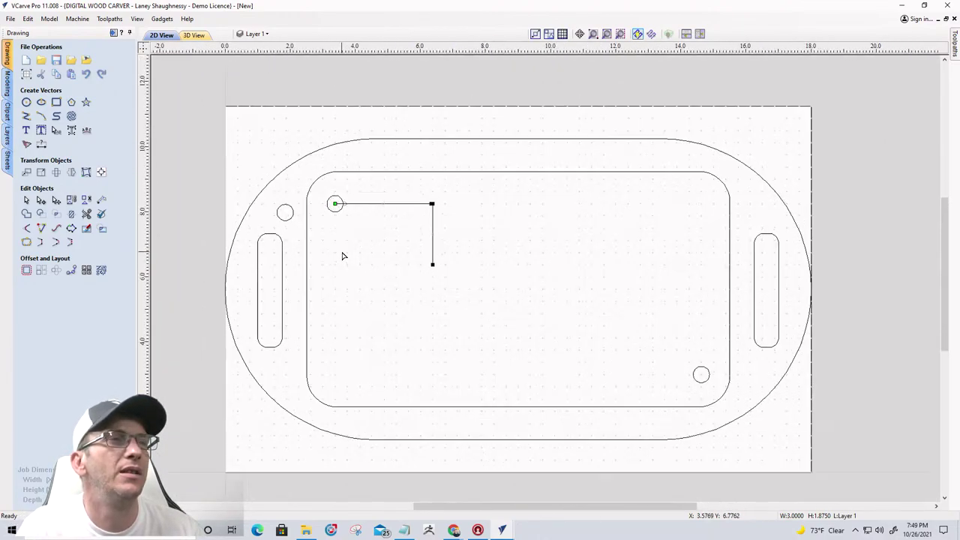
scroll(347, 259, up, 3)
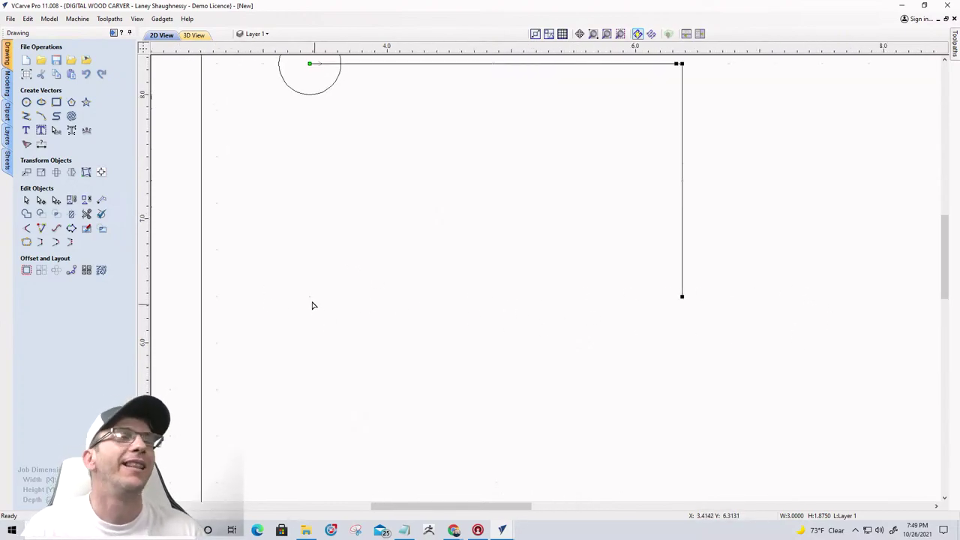
scroll(329, 296, down, 2)
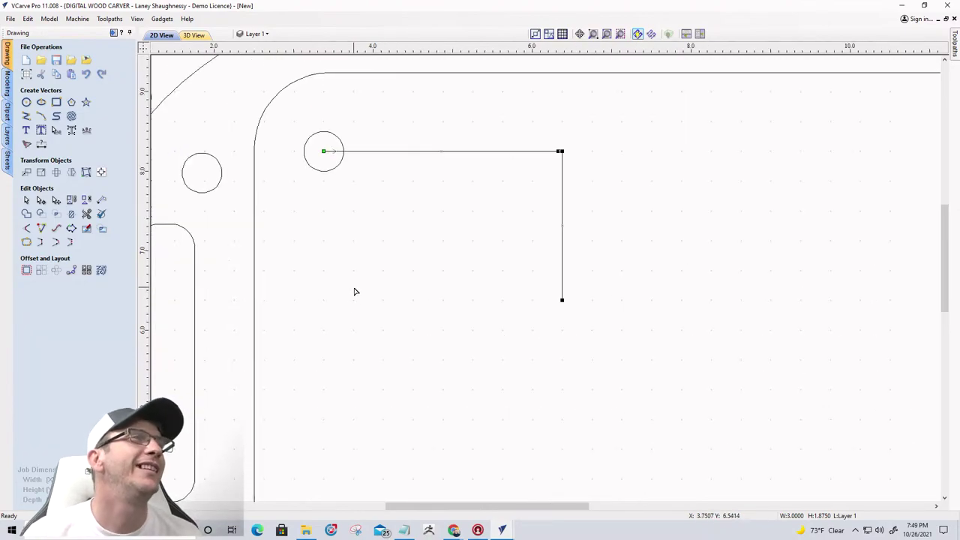
scroll(572, 315, up, 3)
scroll(568, 307, down, 1)
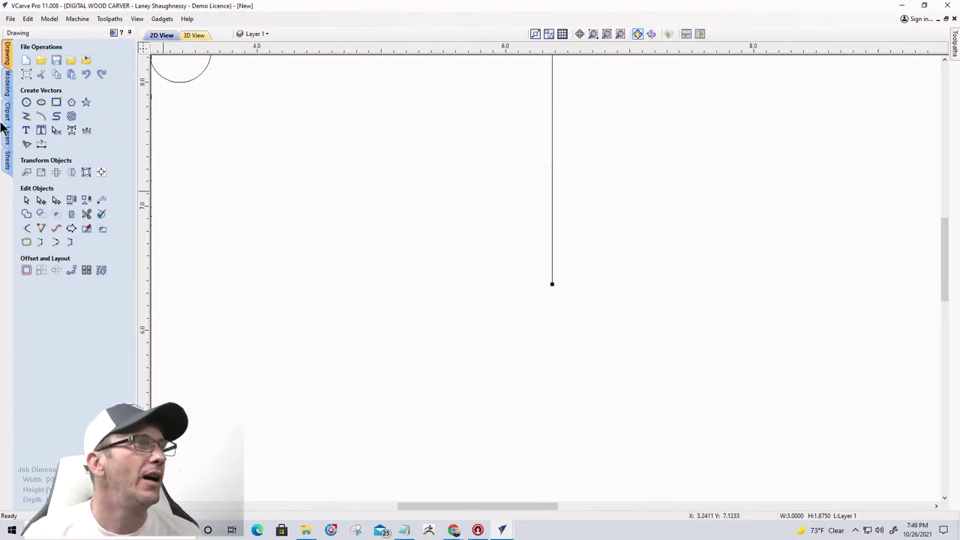
- Extend the L-shaped wall leftward from the vertical line's bottom end
click(26, 116)
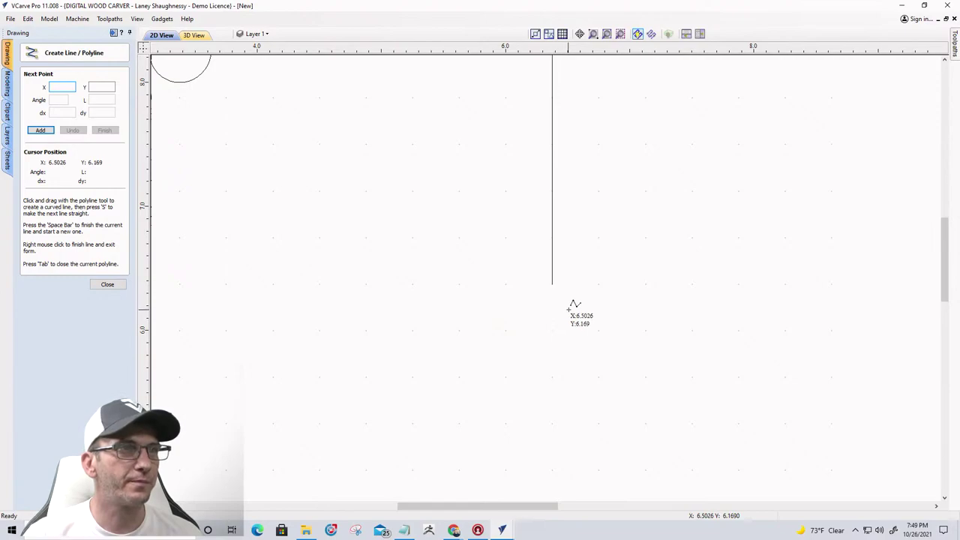
scroll(572, 307, down, 2)
scroll(386, 330, up, 2)
scroll(457, 338, down, 2)
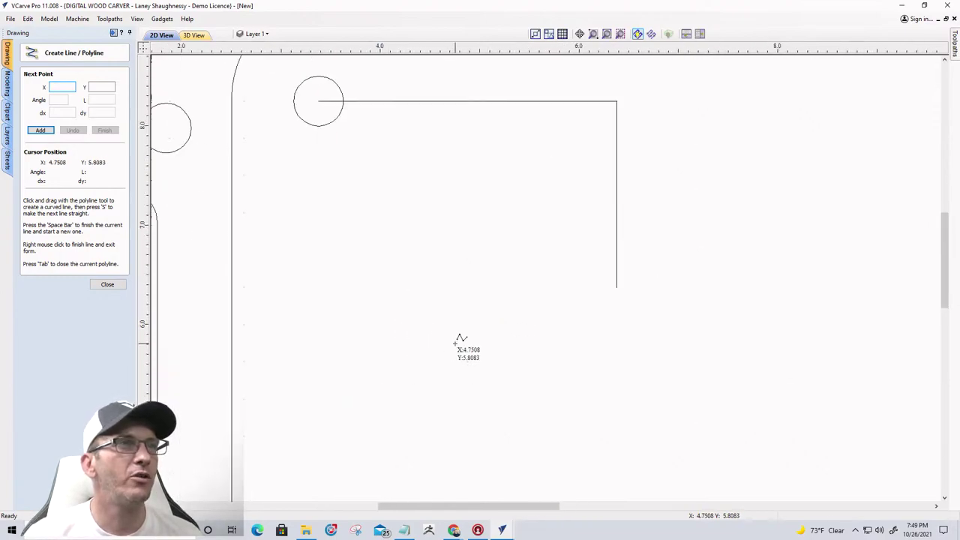
click(584, 298)
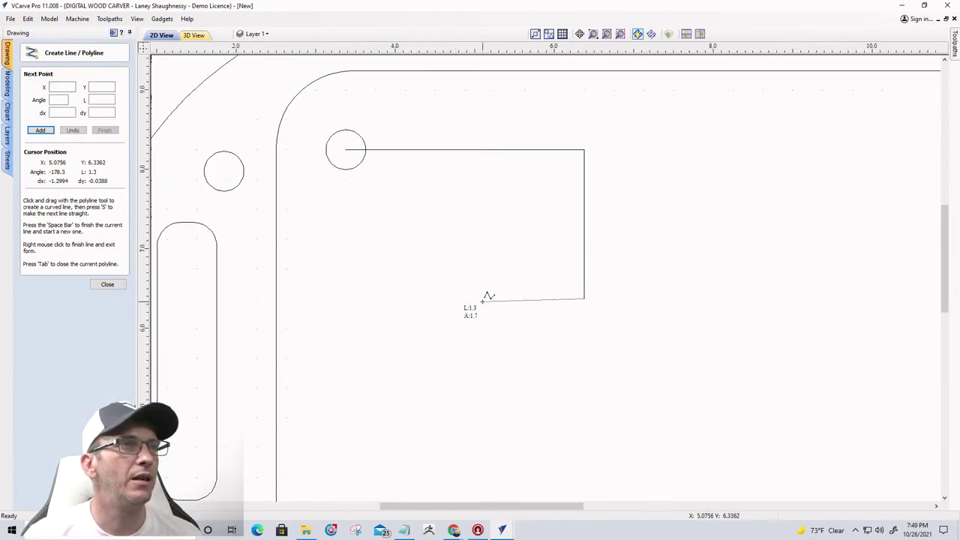
click(468, 298)
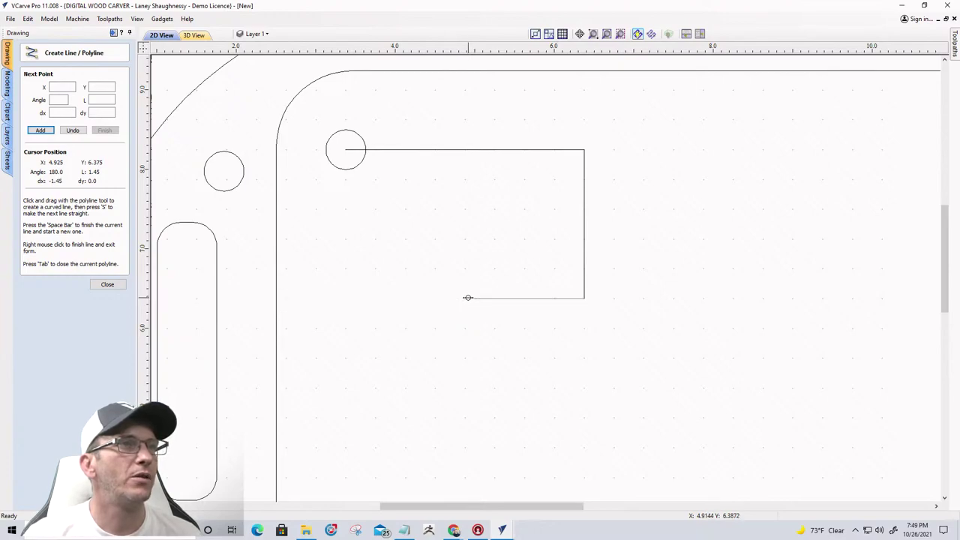
key(space)
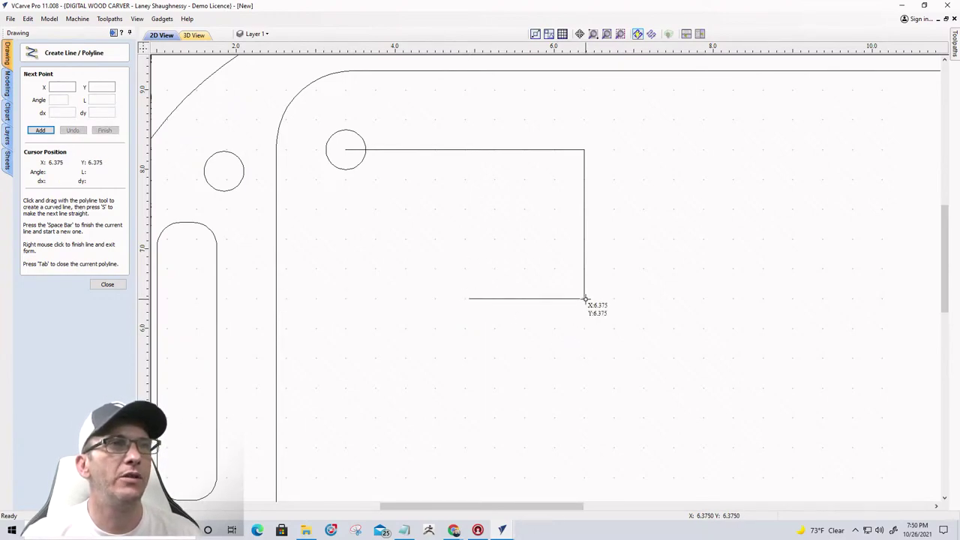
- Start a new wall at that corner: right to X 8.25, up to 7.875, left to X 7.5
click(584, 299)
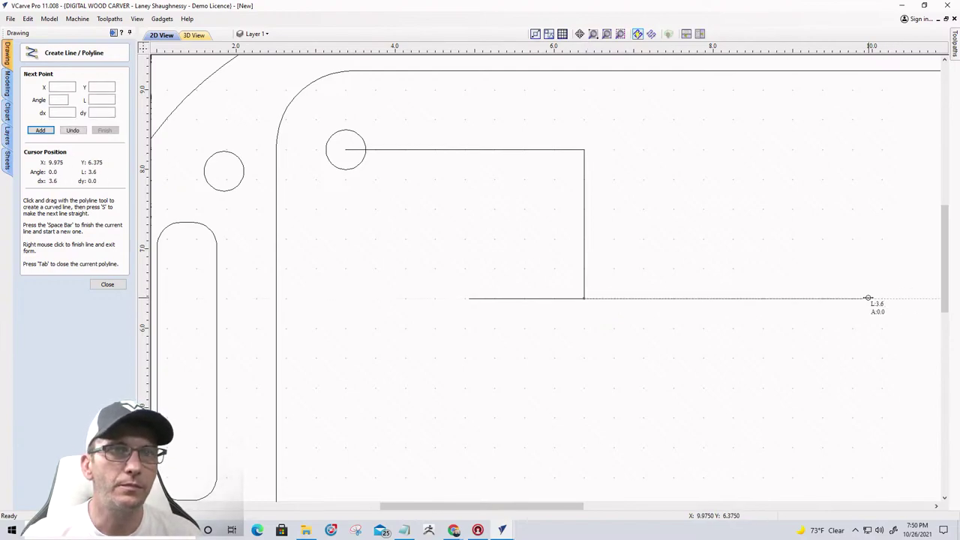
click(733, 298)
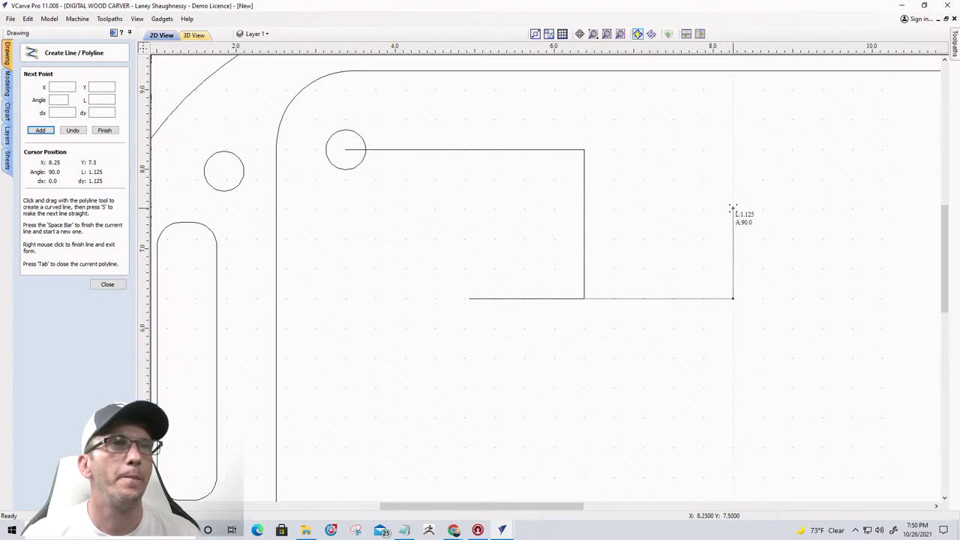
click(732, 208)
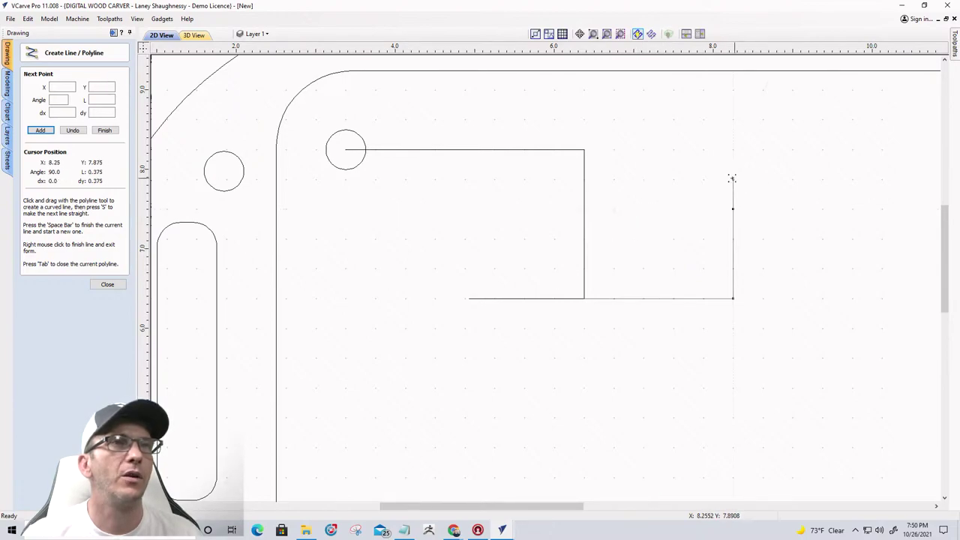
click(732, 179)
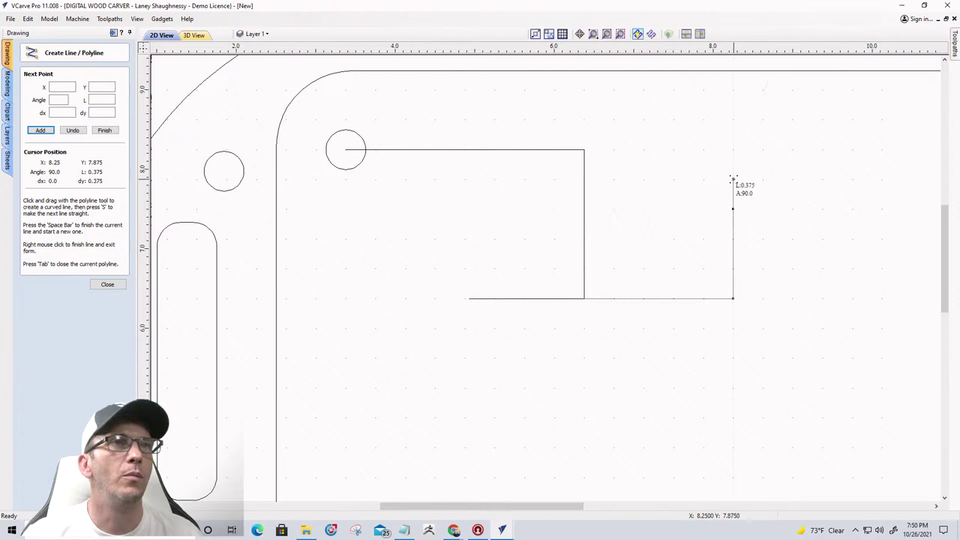
click(669, 179)
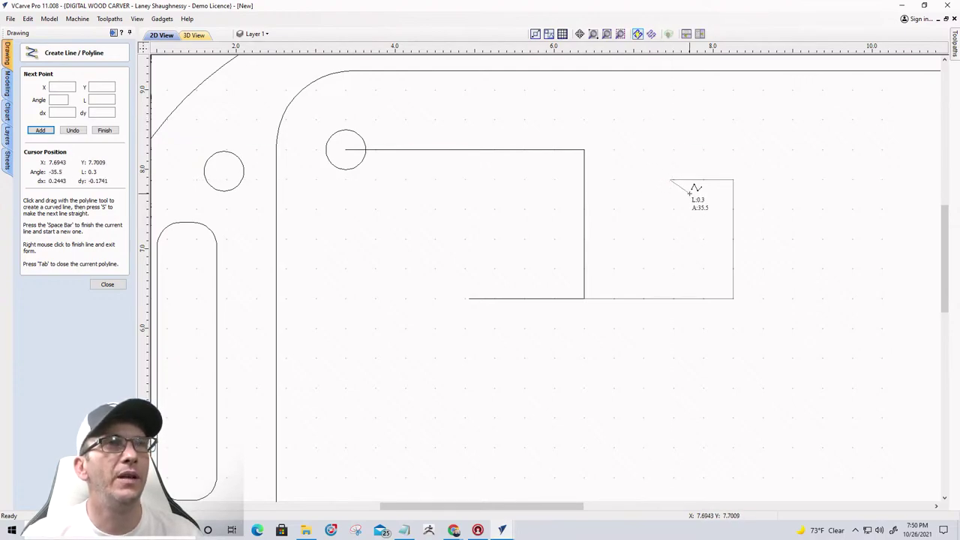
scroll(660, 188, up, 5)
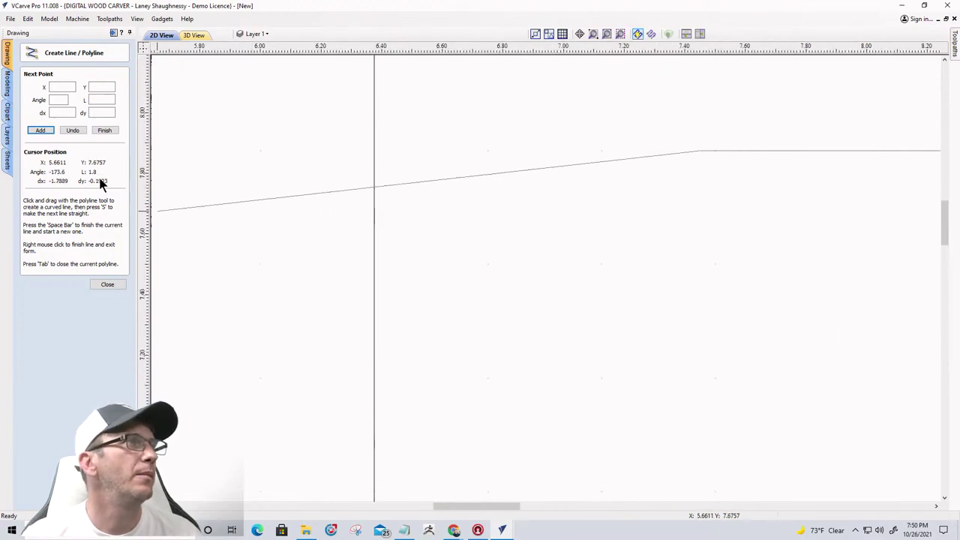
click(70, 131)
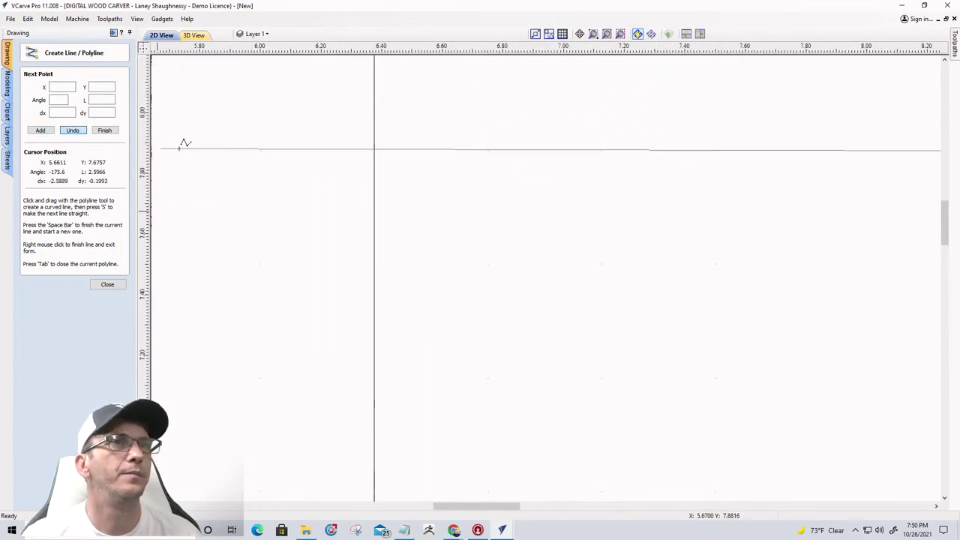
click(713, 150)
scroll(708, 154, down, 5)
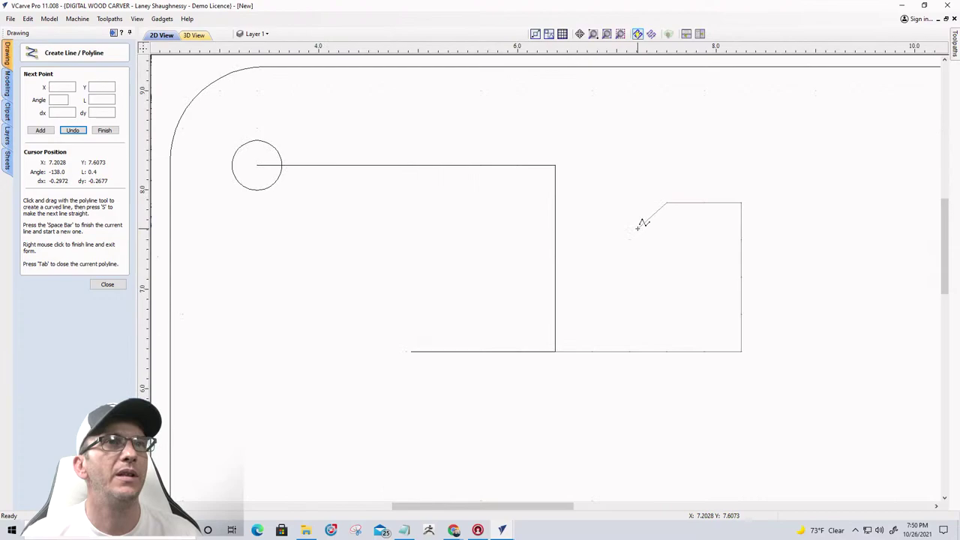
- Carry the wall up to Y 8.625 and across to X 9.75, undoing a misplaced point
click(667, 129)
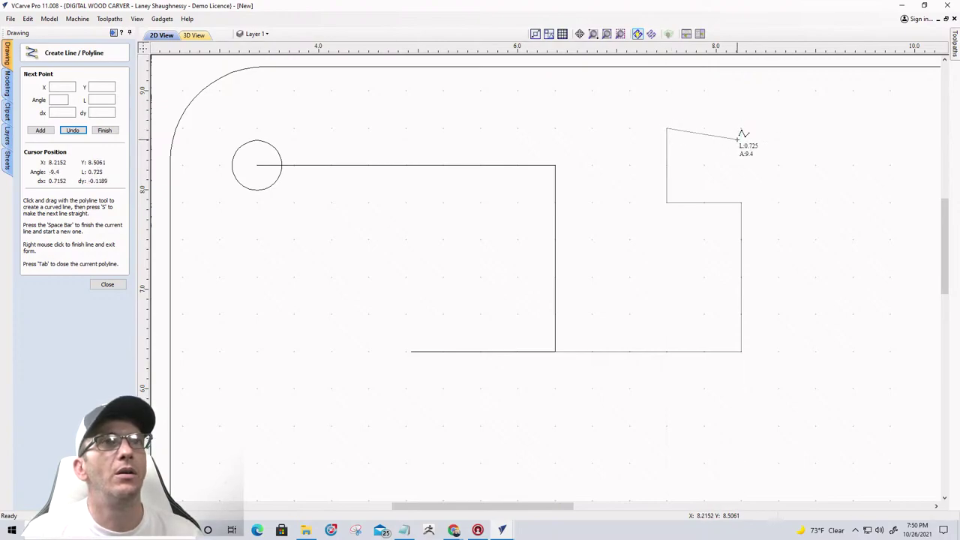
click(894, 129)
scroll(895, 214, down, 5)
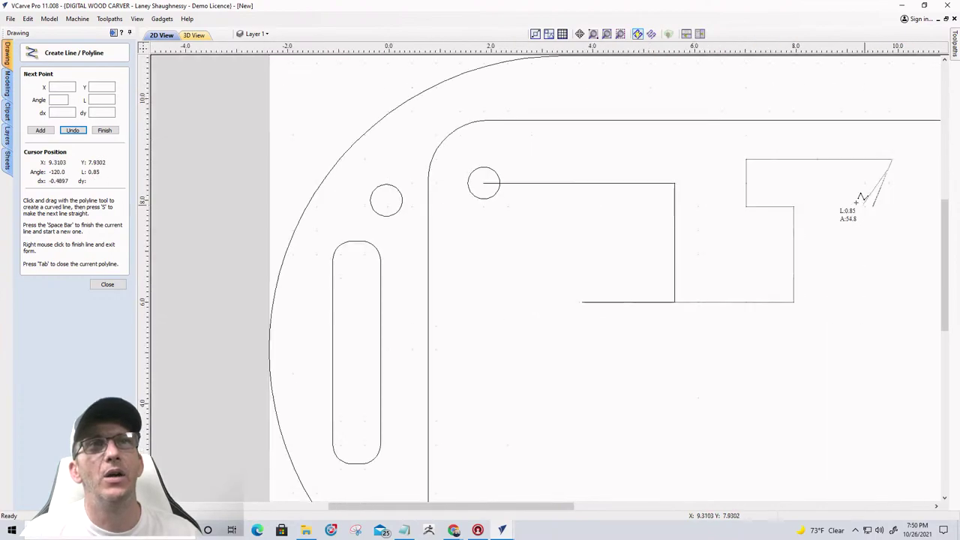
scroll(675, 200, up, 3)
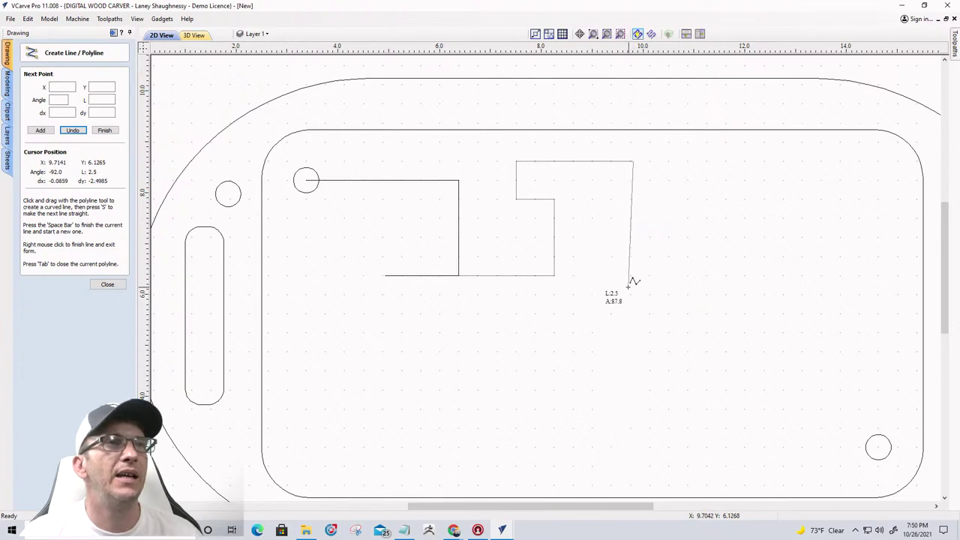
scroll(628, 138, up, 1)
scroll(629, 138, up, 3)
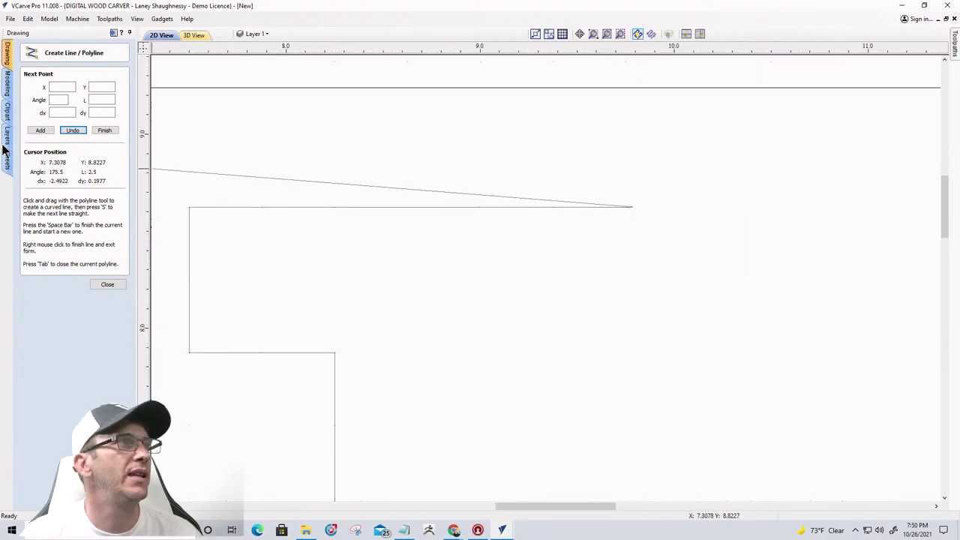
click(69, 131)
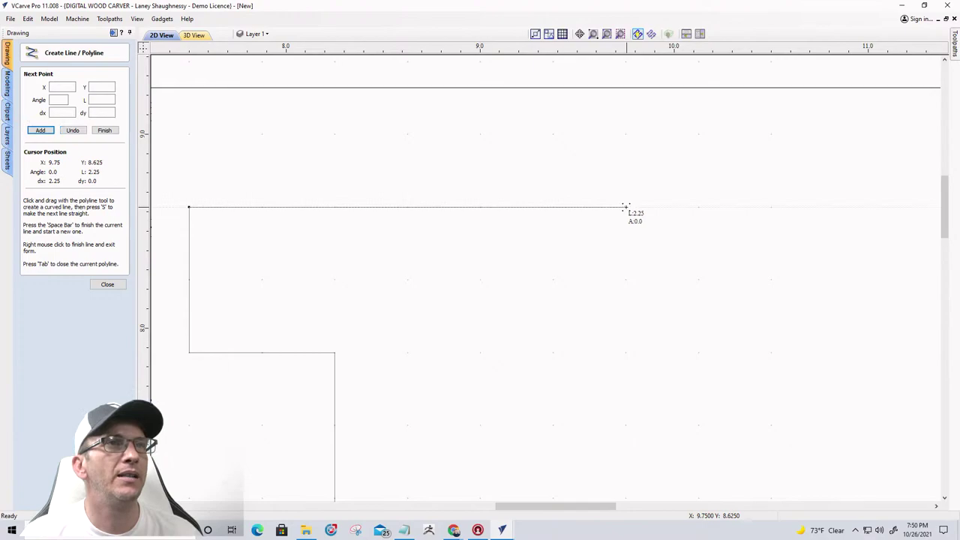
scroll(732, 231, down, 3)
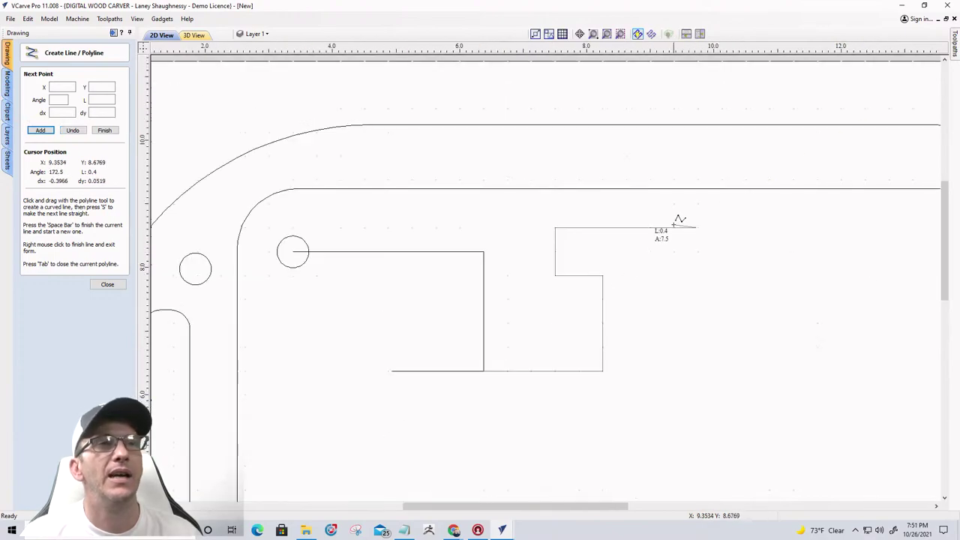
click(698, 227)
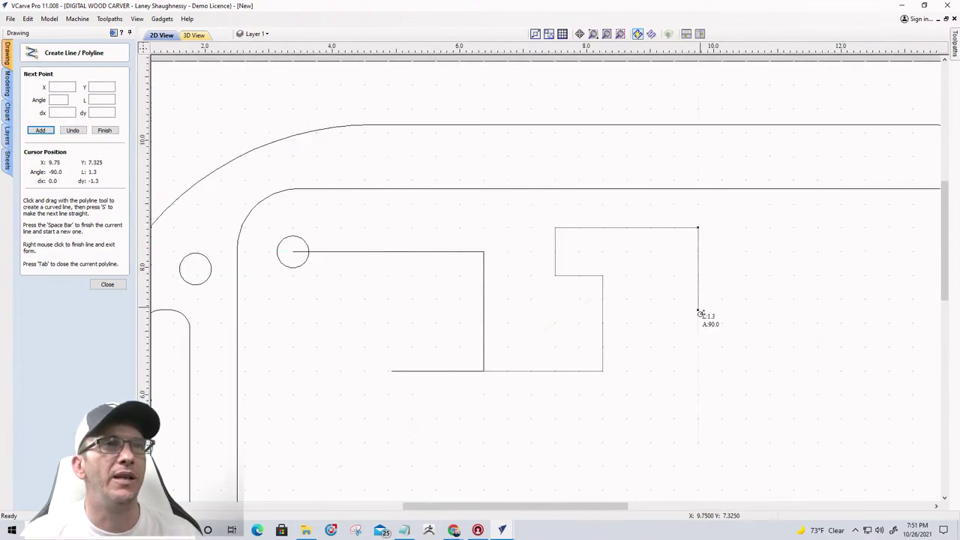
scroll(699, 351, down, 1)
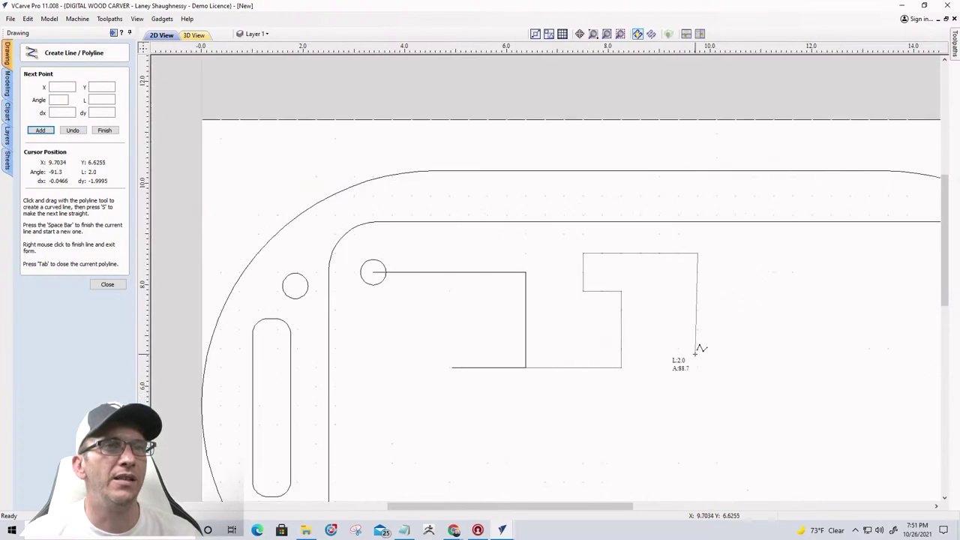
scroll(699, 352, up, 3)
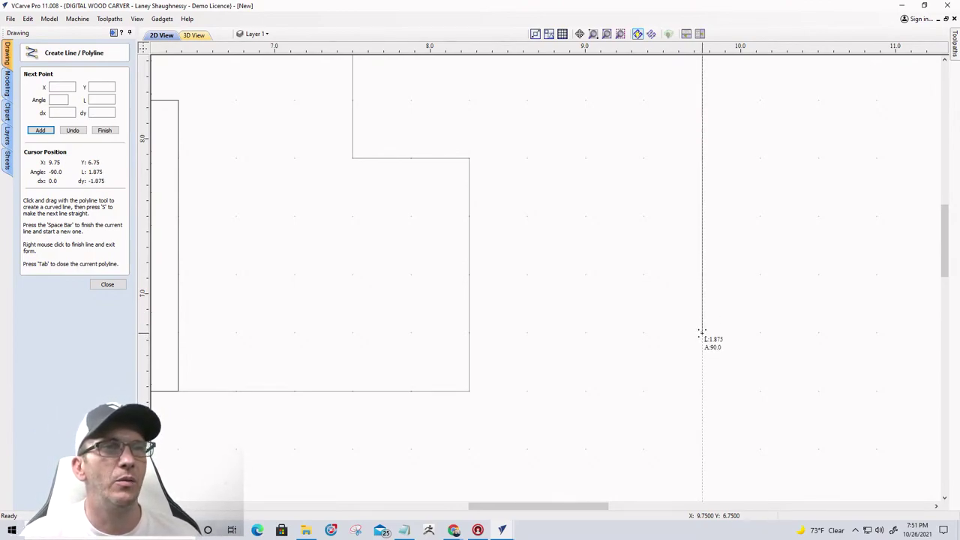
- Bring the wall down to Y 6.75 and run it right to X 13.5
click(702, 332)
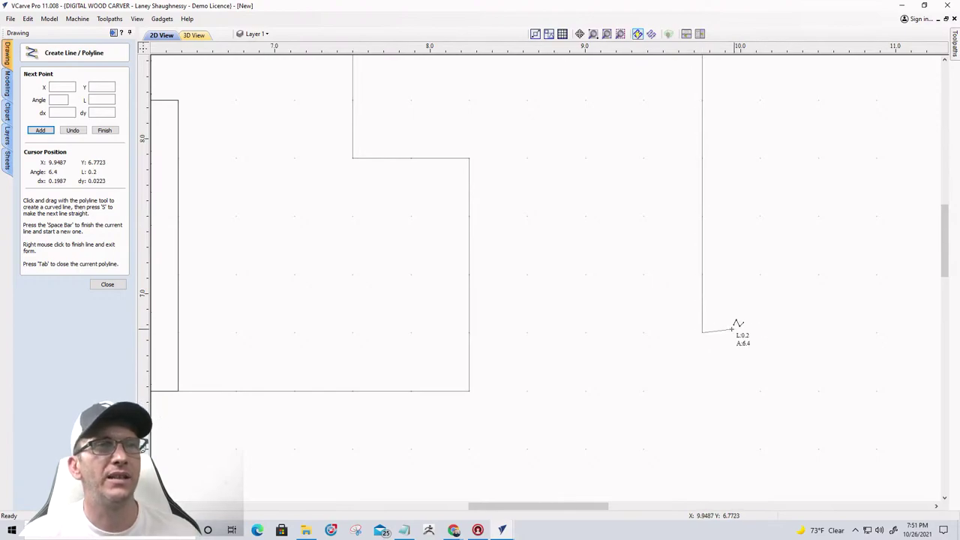
scroll(730, 332, down, 3)
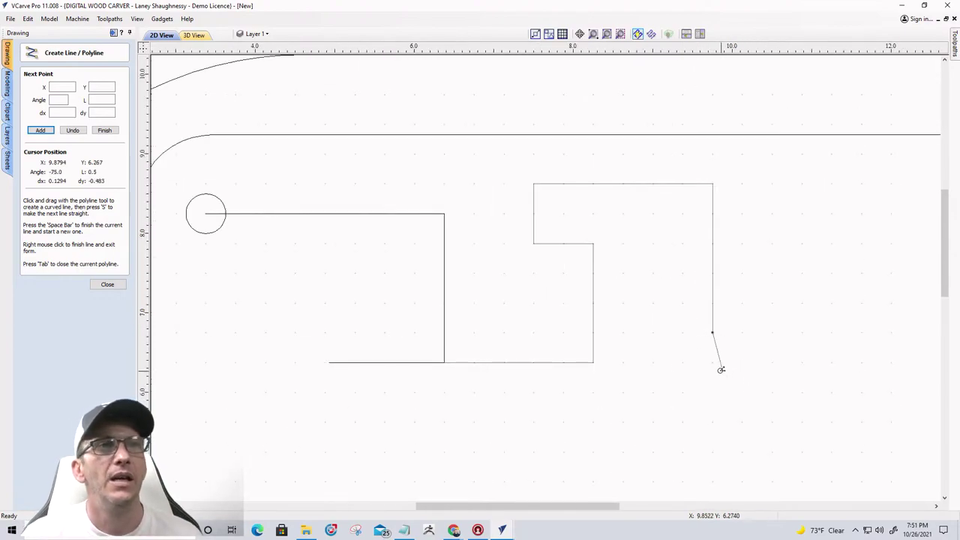
scroll(716, 285, down, 4)
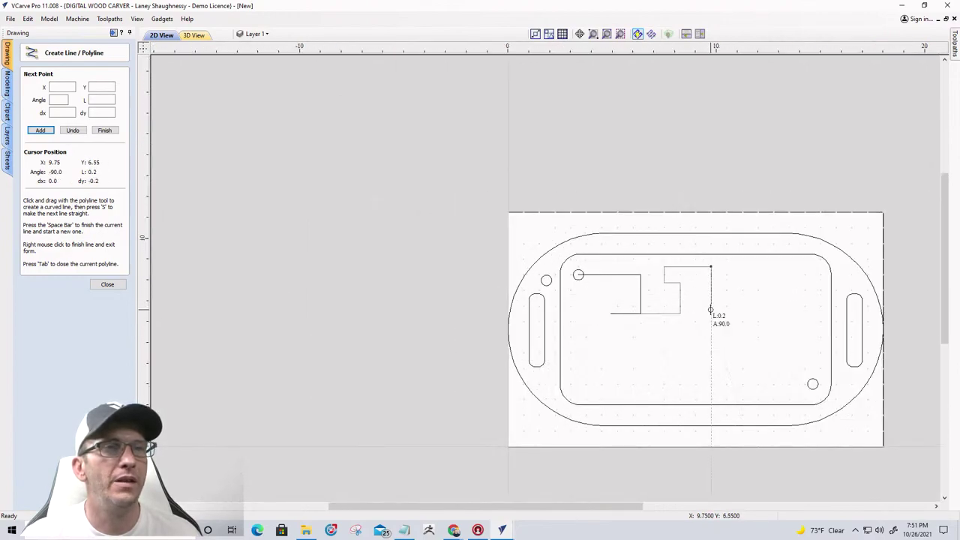
click(711, 306)
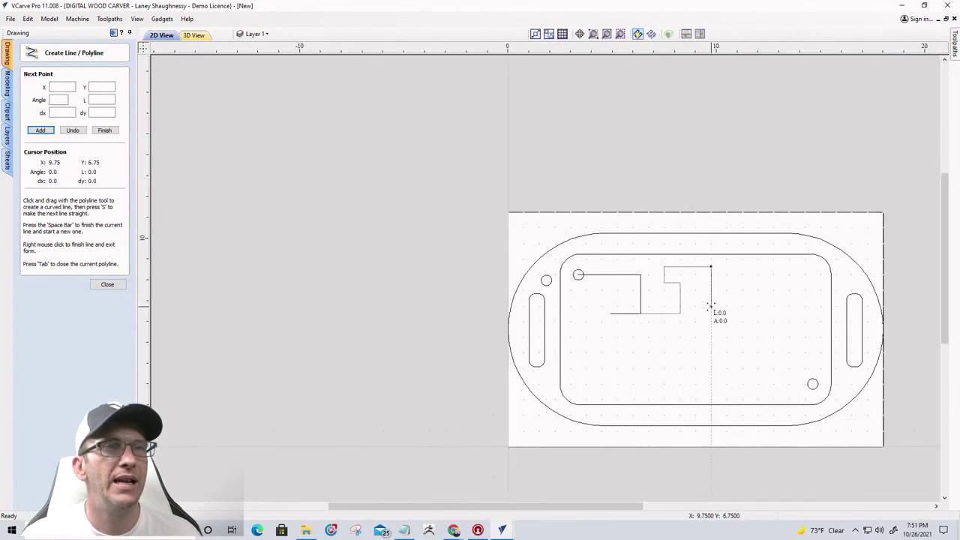
click(790, 306)
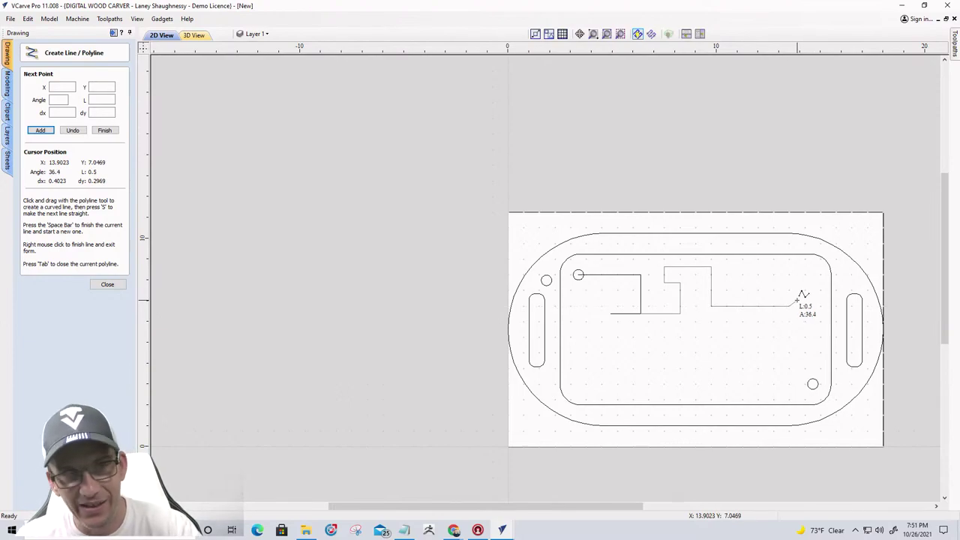
- Finish the current wall and add a short vertical wall rising from the bottom maze line
key(space)
scroll(750, 284, up, 3)
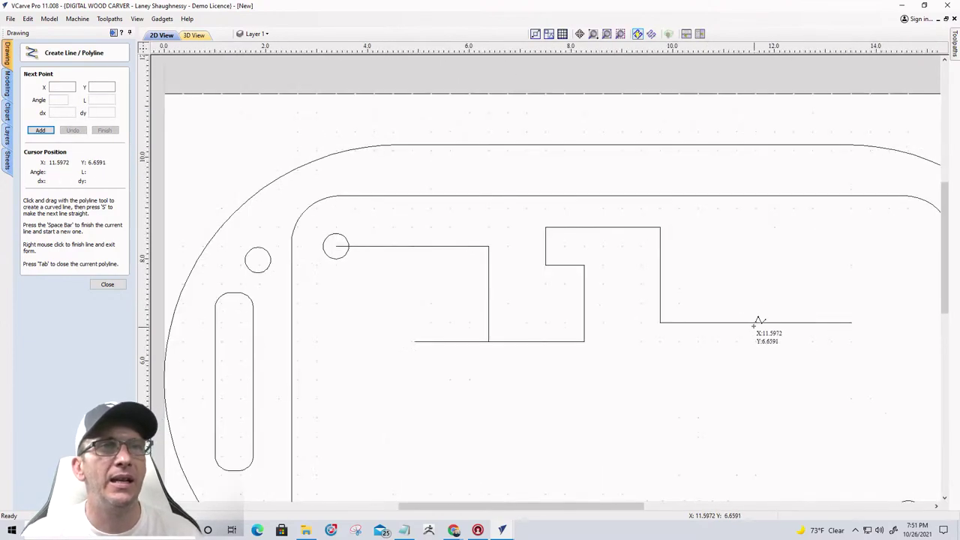
click(754, 323)
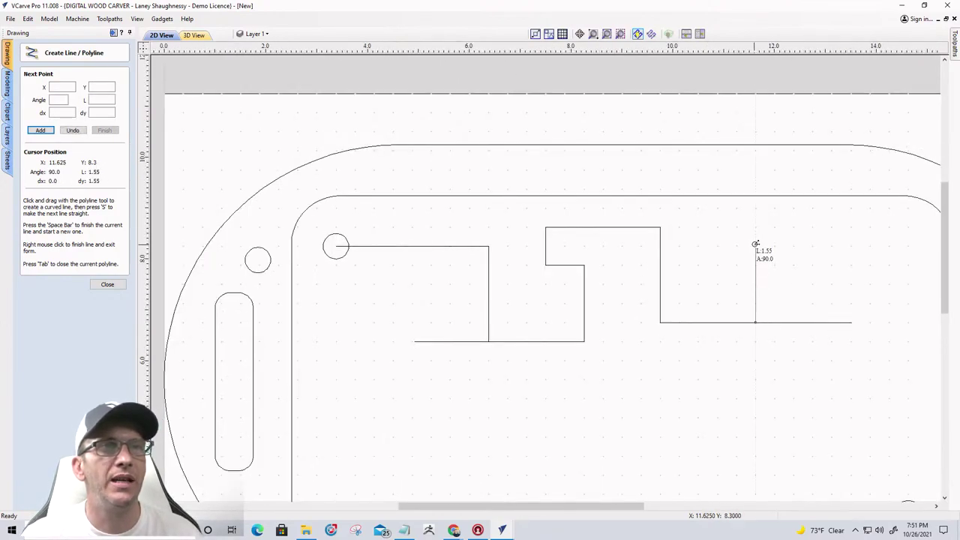
click(755, 244)
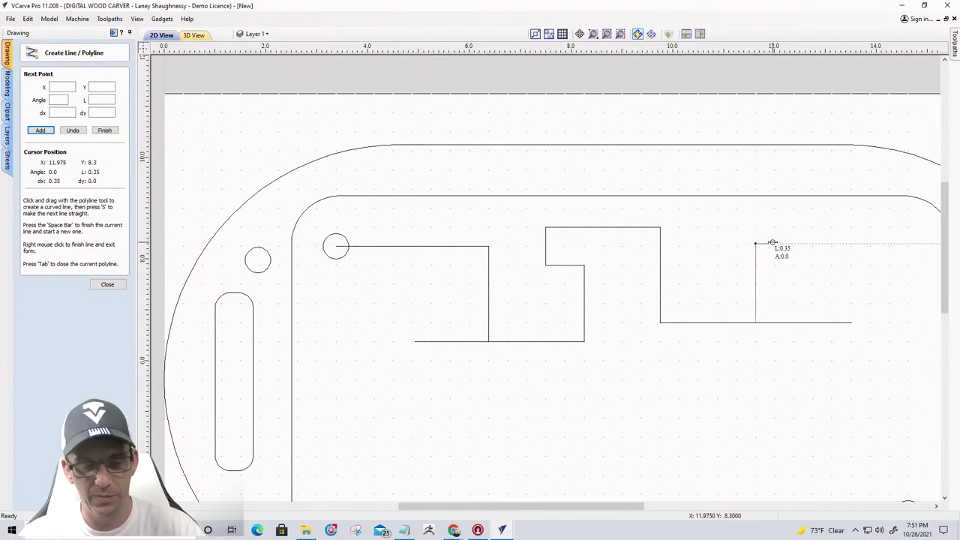
key(space)
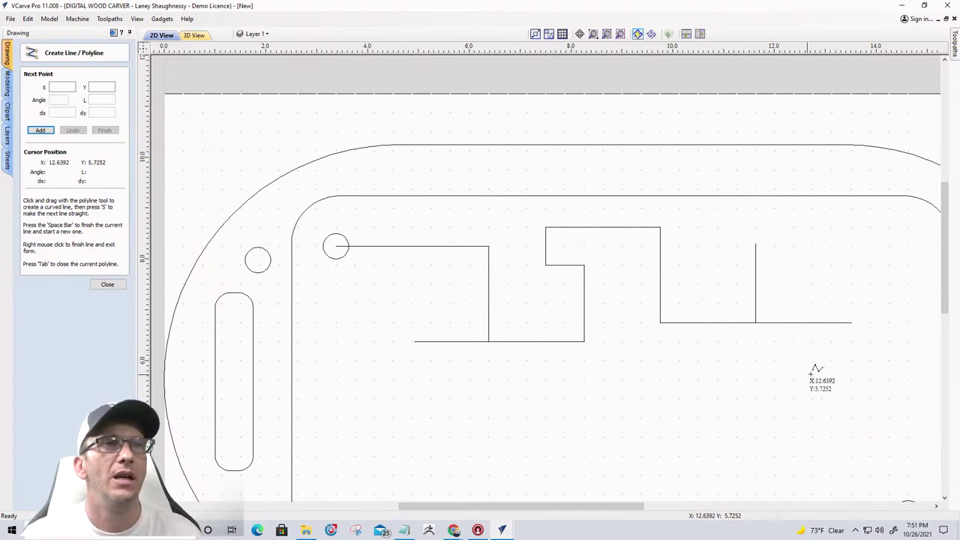
scroll(816, 366, down, 4)
scroll(825, 369, up, 4)
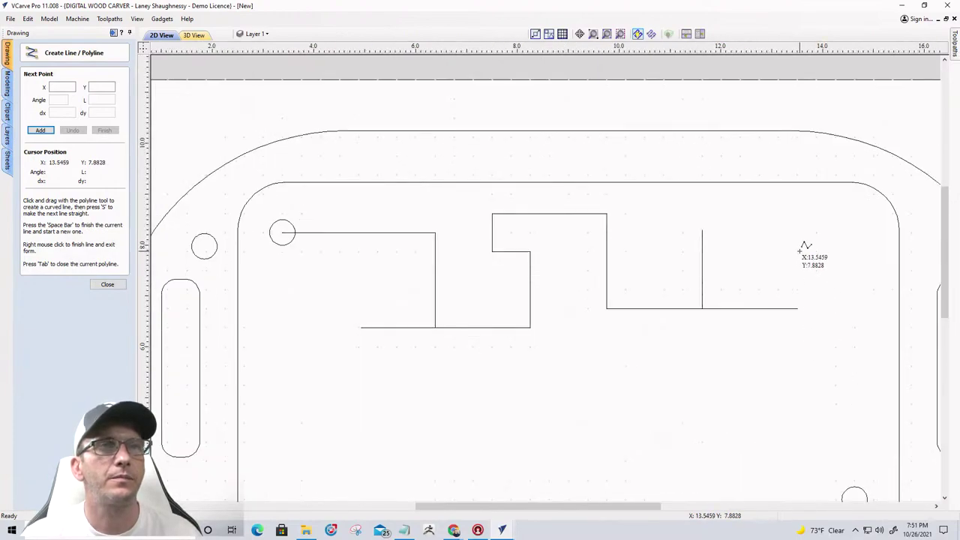
- Start a new wall at the right border at Y 8.25, running left to X 13.5
click(872, 233)
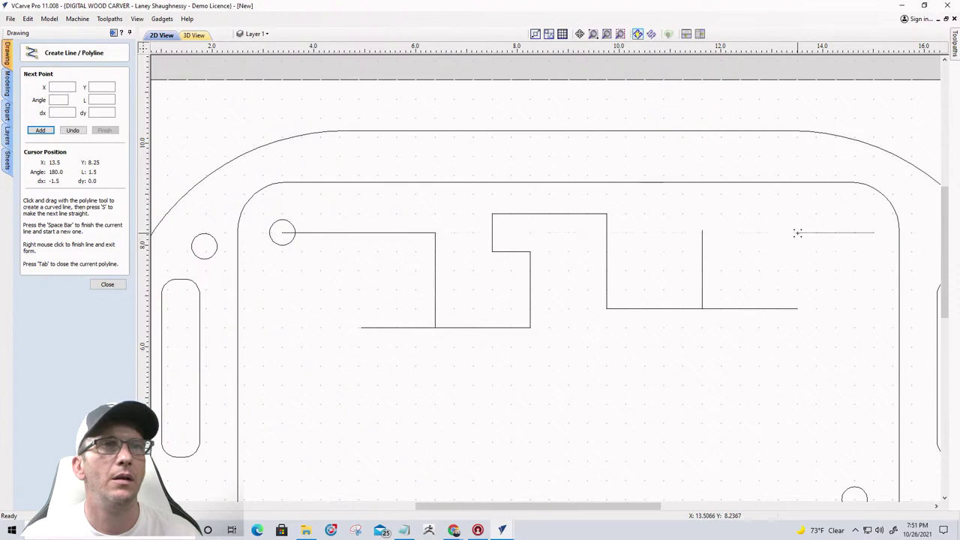
click(797, 233)
scroll(796, 390, down, 3)
scroll(794, 404, up, 1)
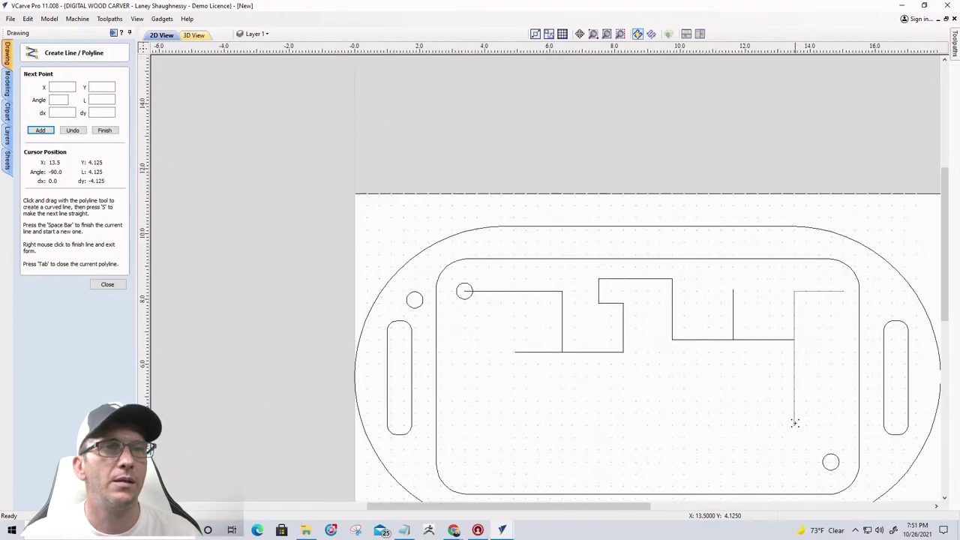
scroll(795, 422, up, 1)
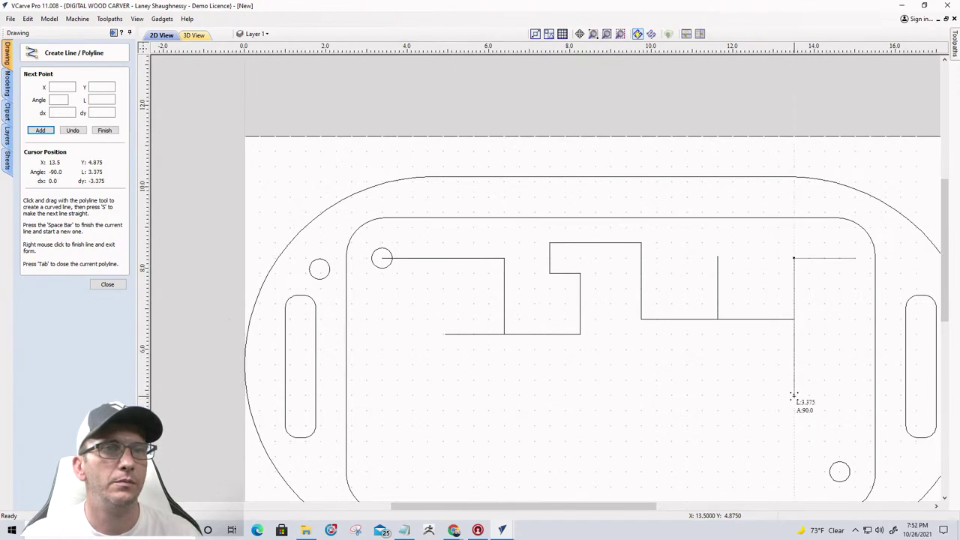
- Drop that wall to Y 4.875, run it left to X 4.8, and finish it
click(794, 394)
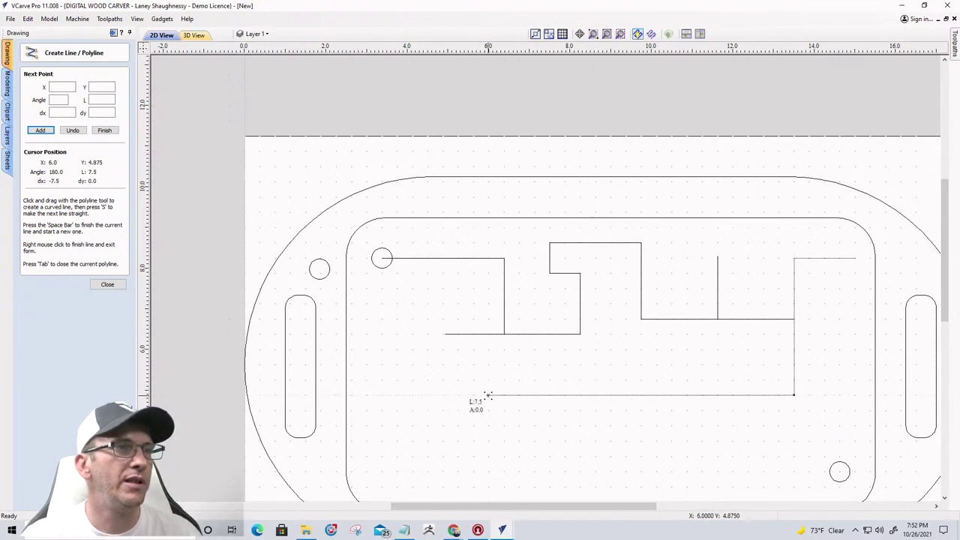
click(487, 394)
scroll(490, 395, down, 3)
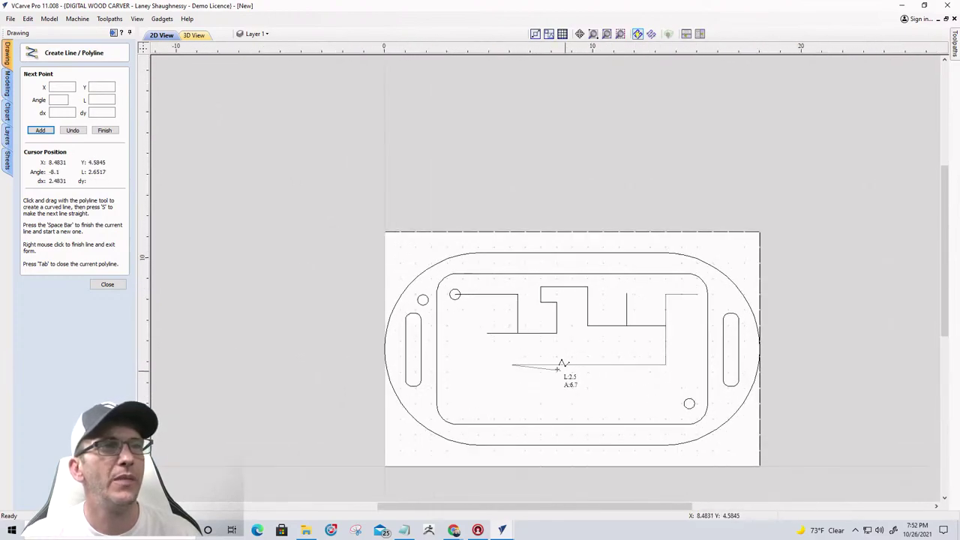
scroll(562, 364, up, 2)
scroll(505, 367, up, 1)
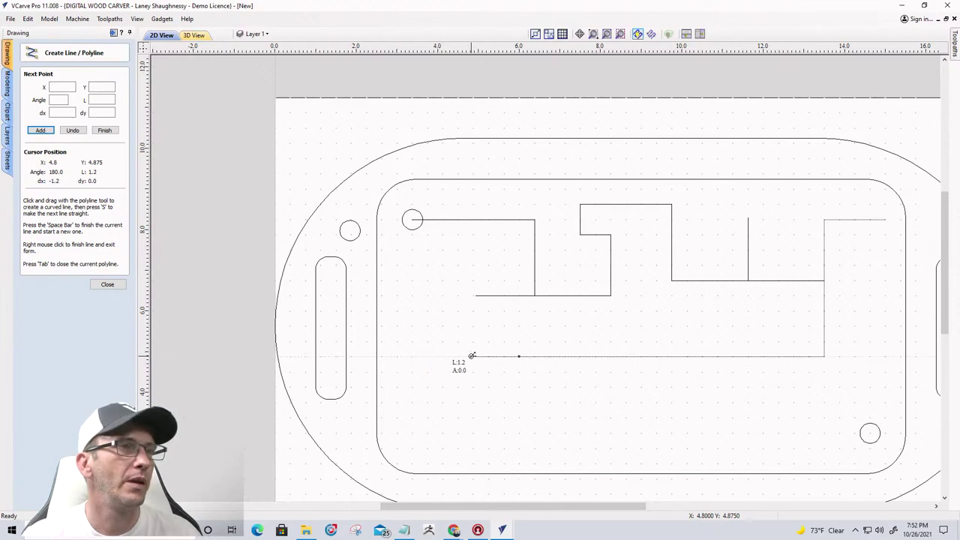
click(471, 355)
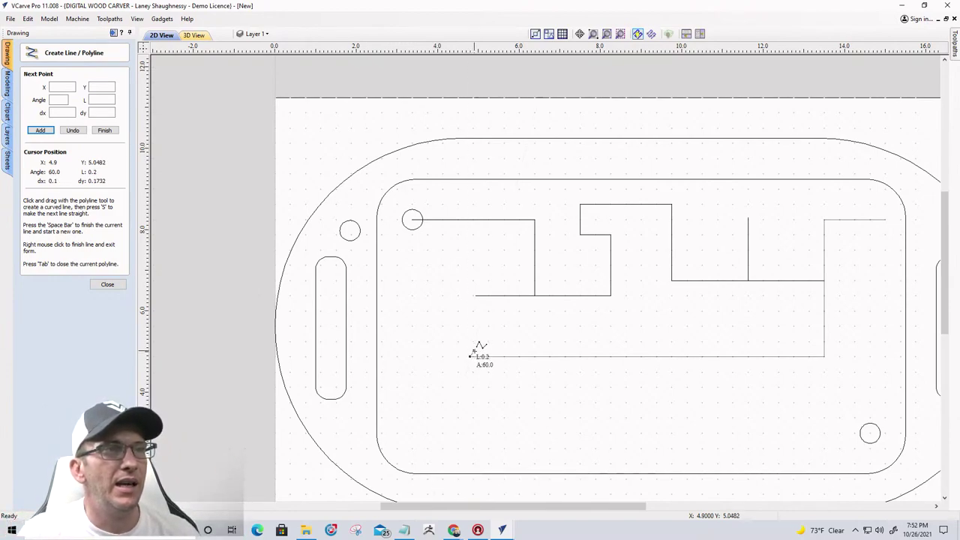
key(space)
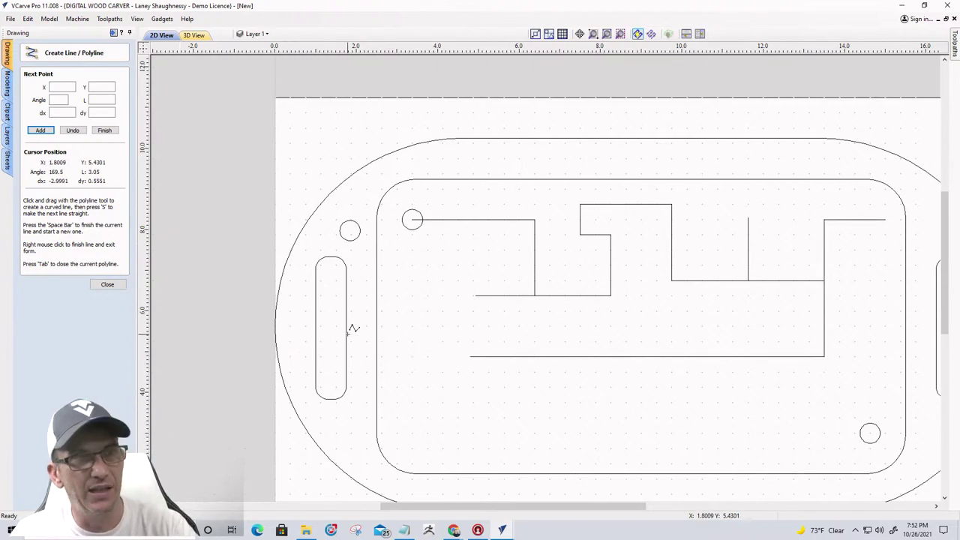
click(105, 285)
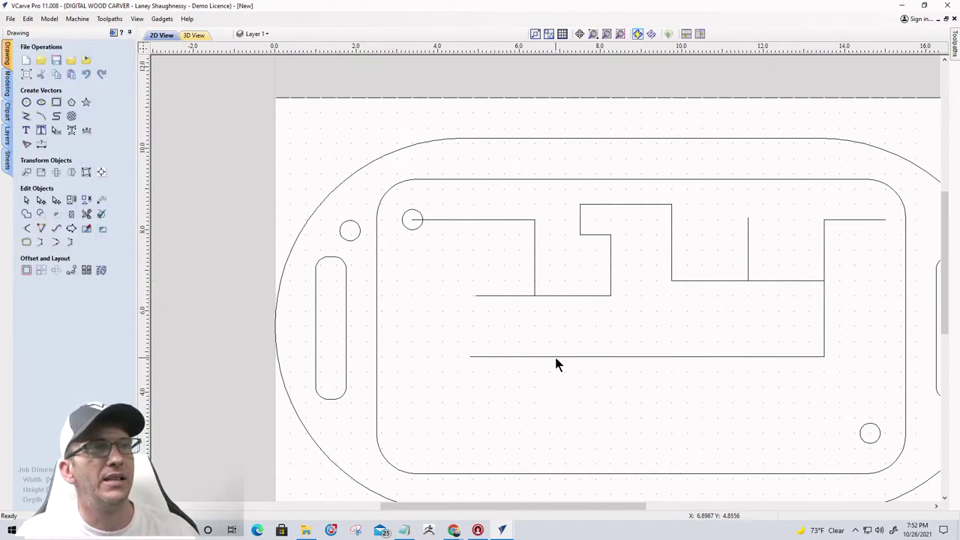
- Offset the long new wall 0.25 inches to both sides
click(554, 356)
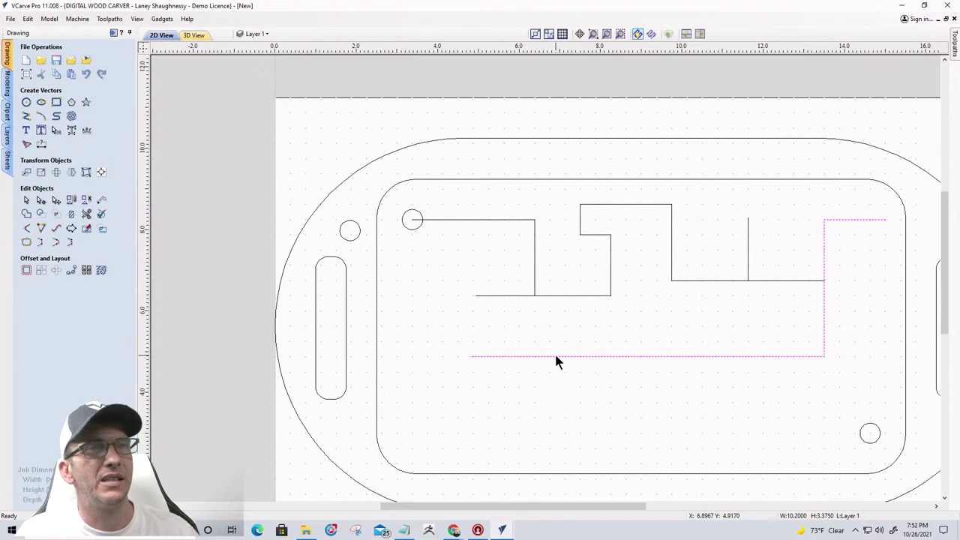
click(26, 270)
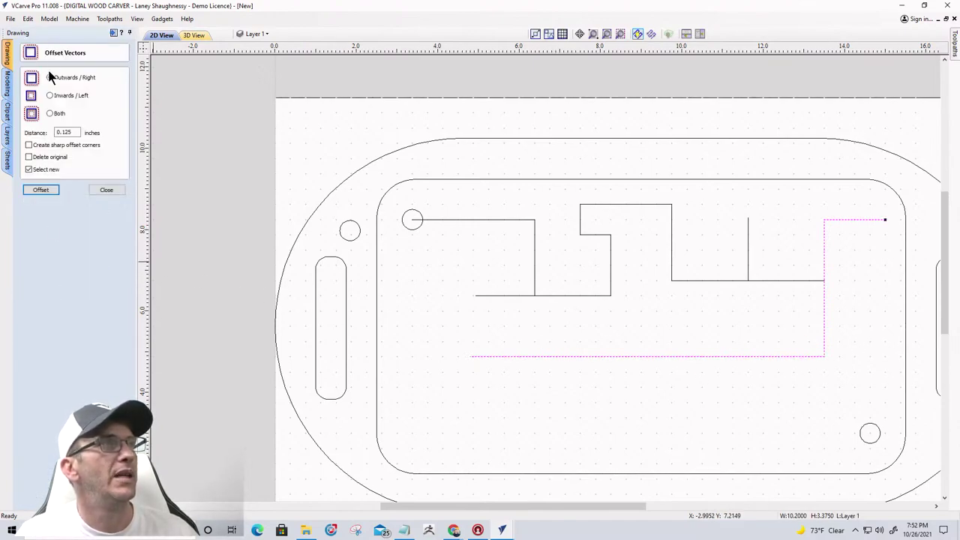
click(50, 113)
double_click(66, 131)
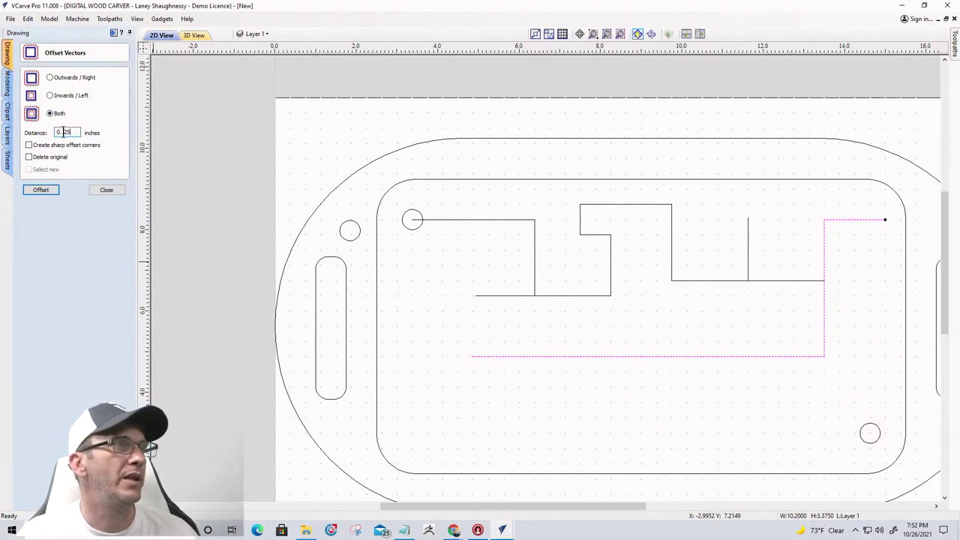
key(BackSpace)
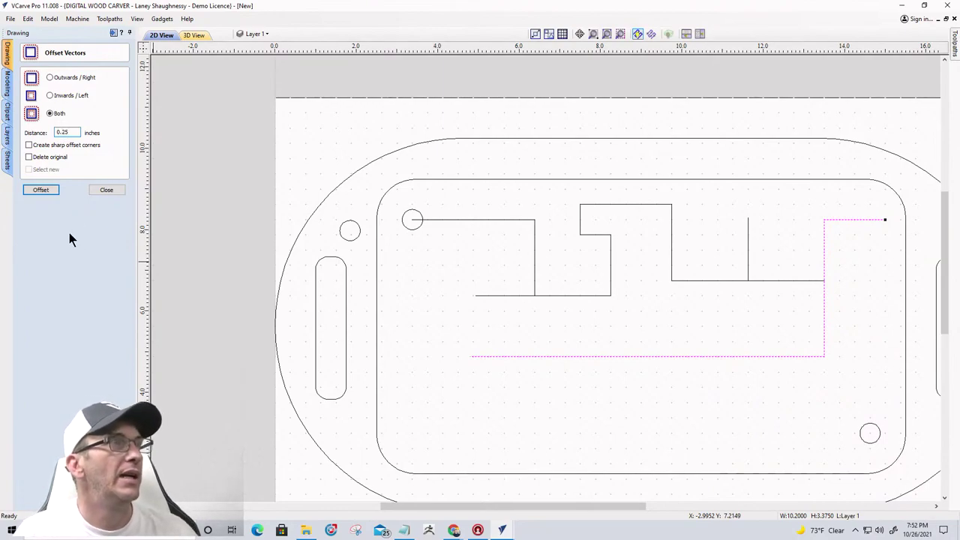
click(40, 190)
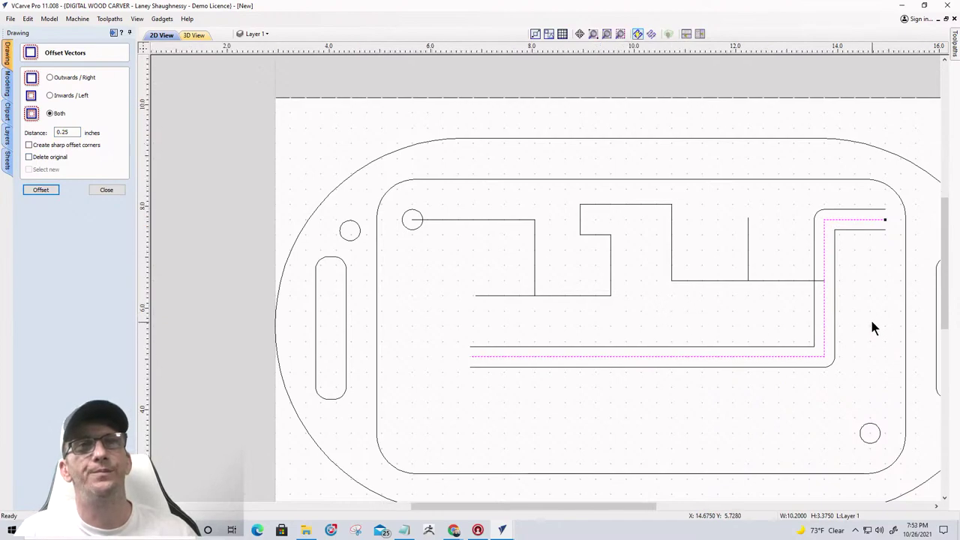
scroll(869, 316, up, 1)
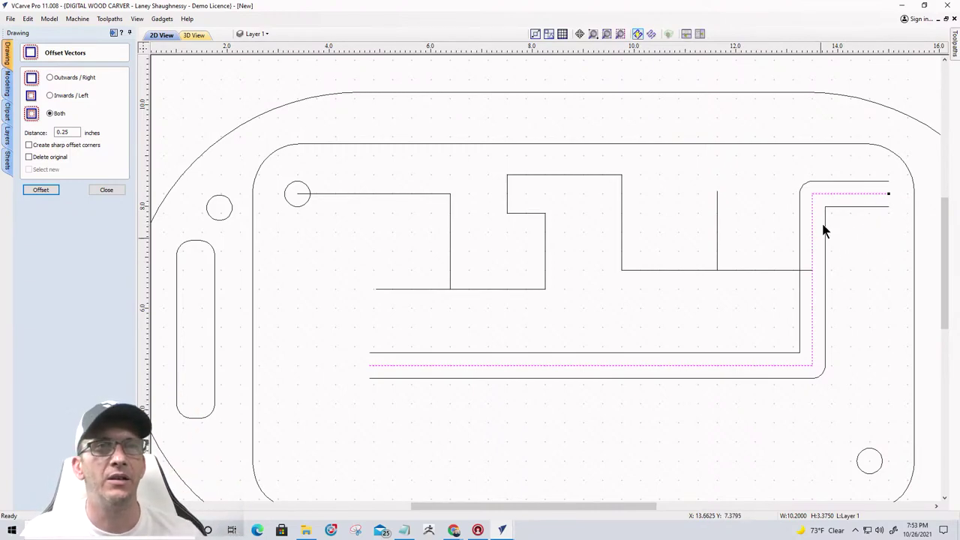
- Offset the short horizontal wall the same way, then undo the trial offset lines
click(438, 290)
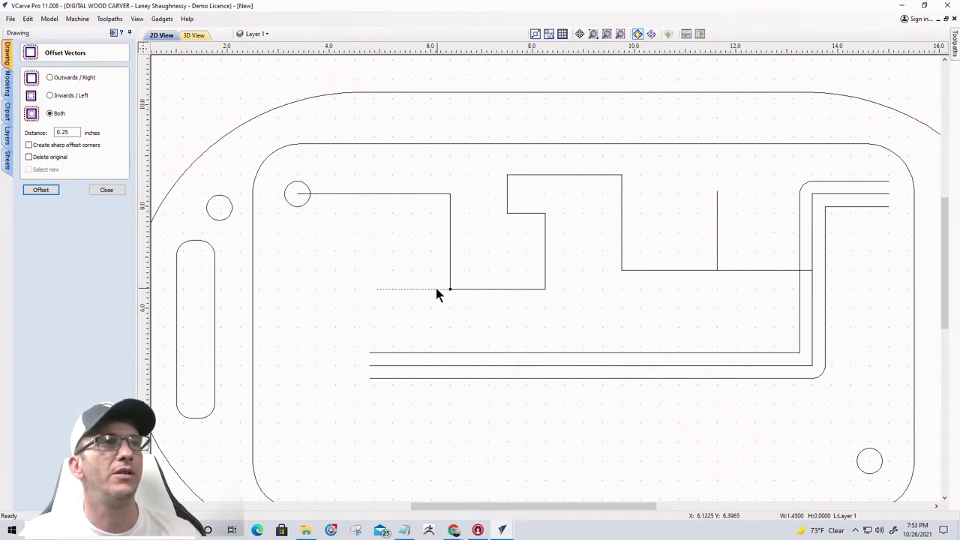
click(45, 191)
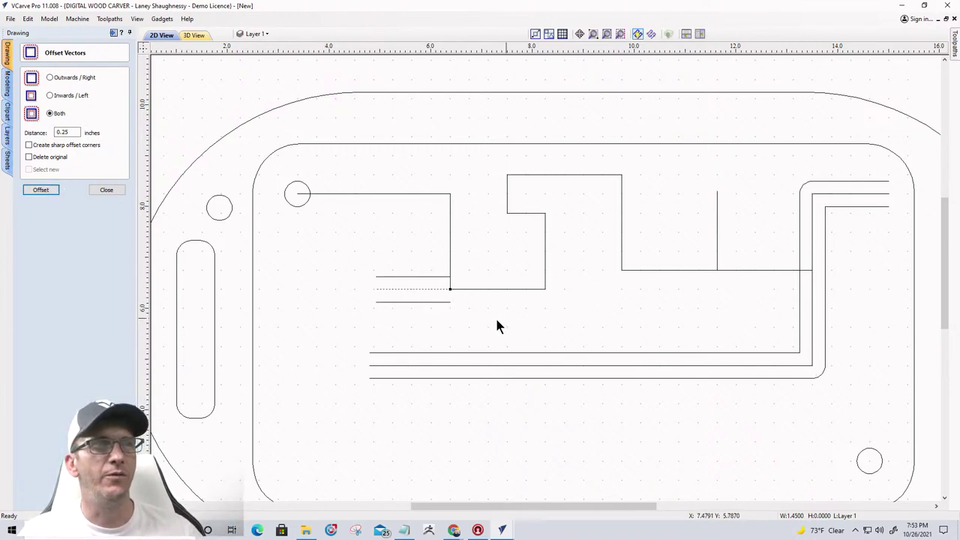
click(410, 301)
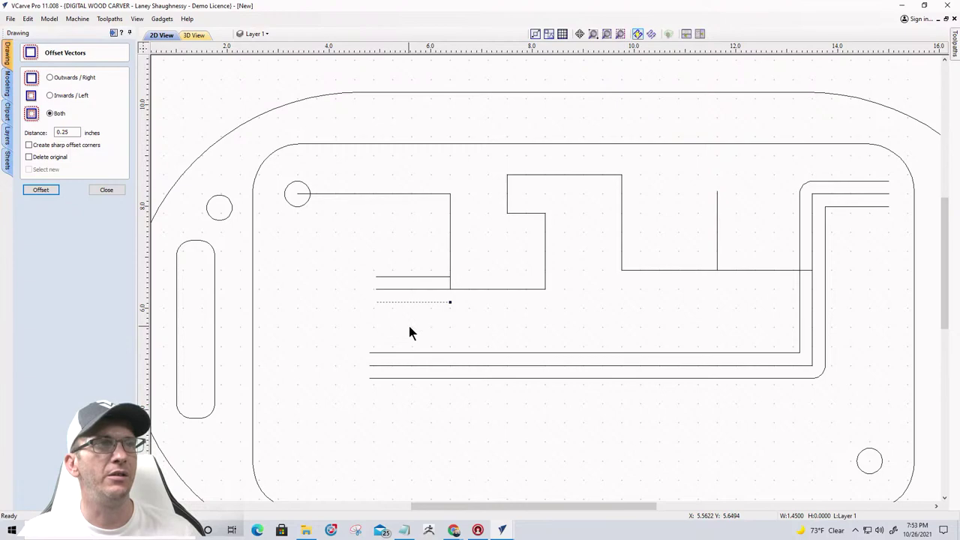
click(434, 333)
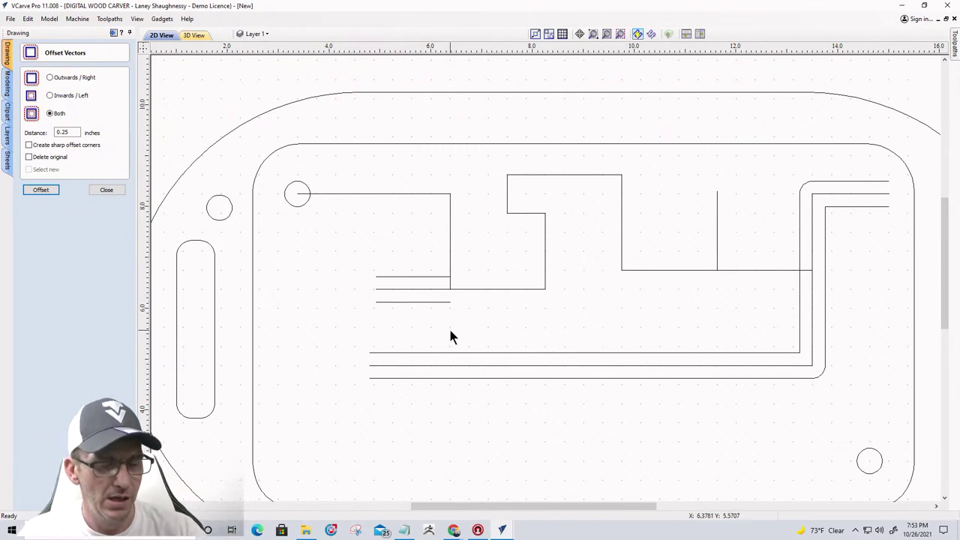
key(ctrl+z)
key(ctrl+z)
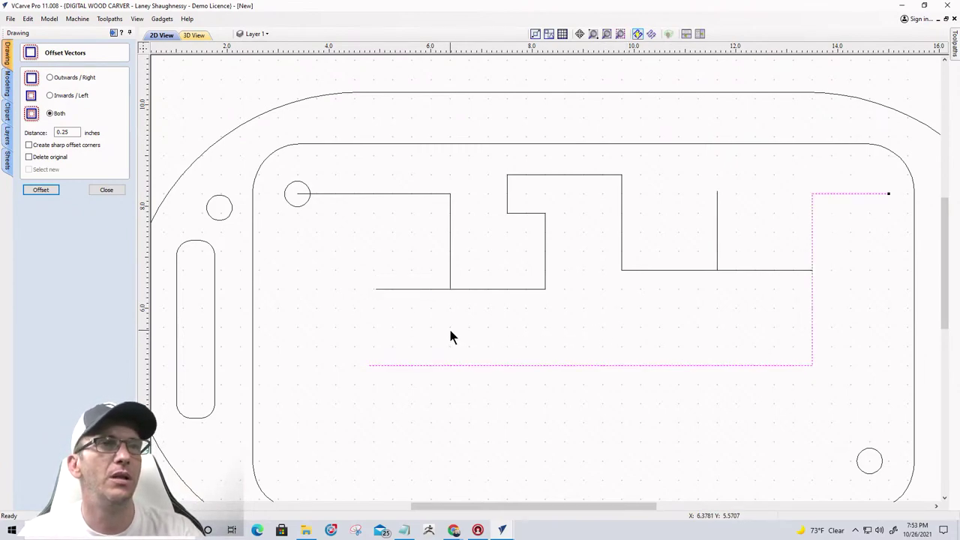
click(450, 337)
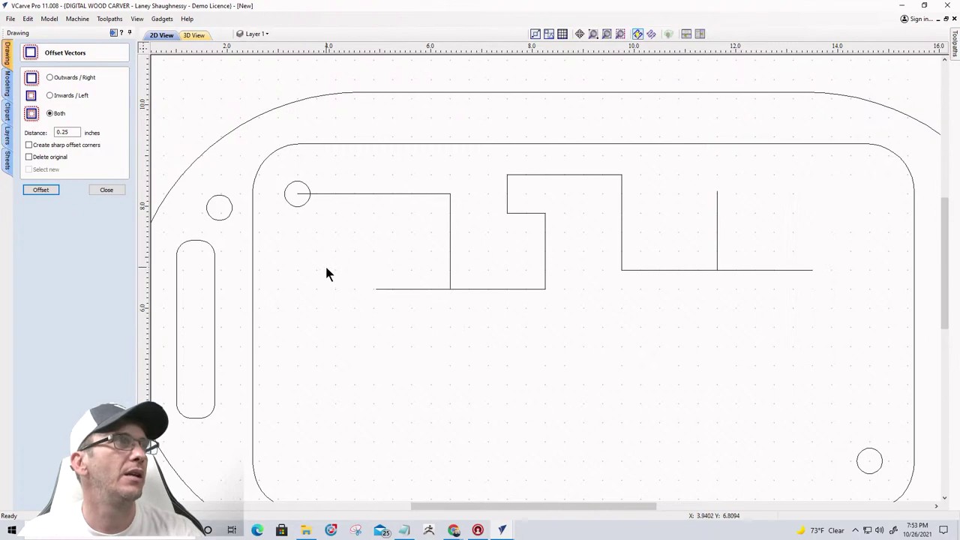
- Start a new wall at the right border, dropping at X 13.5 and running far left
click(105, 190)
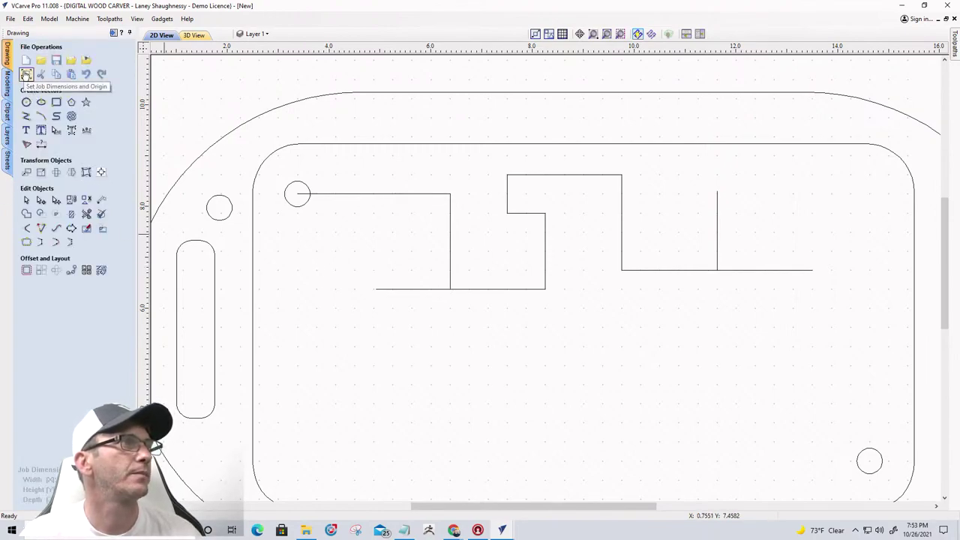
click(26, 115)
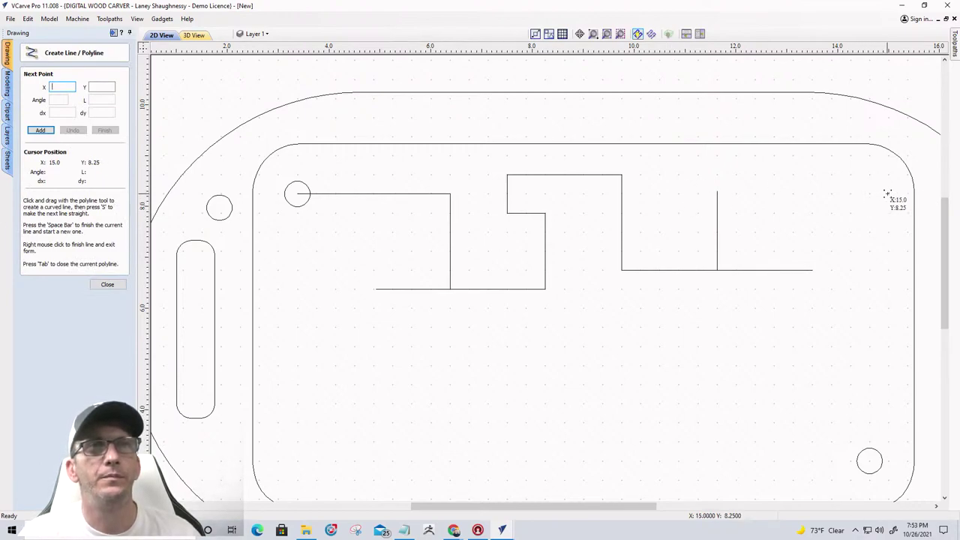
click(887, 194)
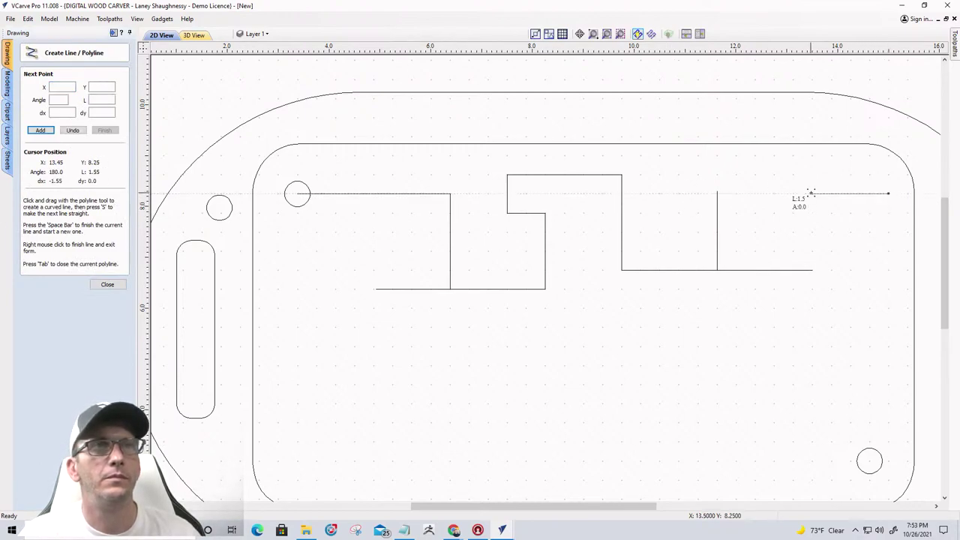
click(811, 193)
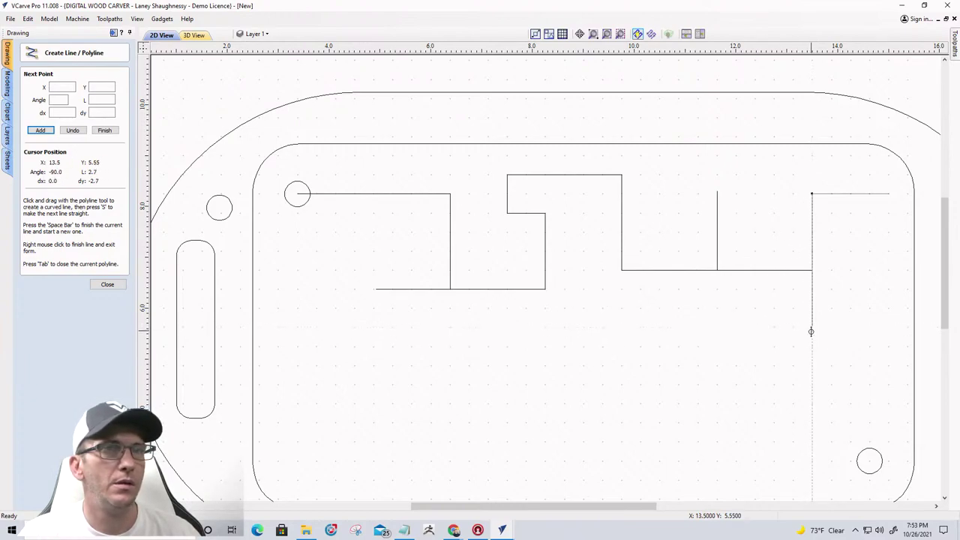
click(810, 346)
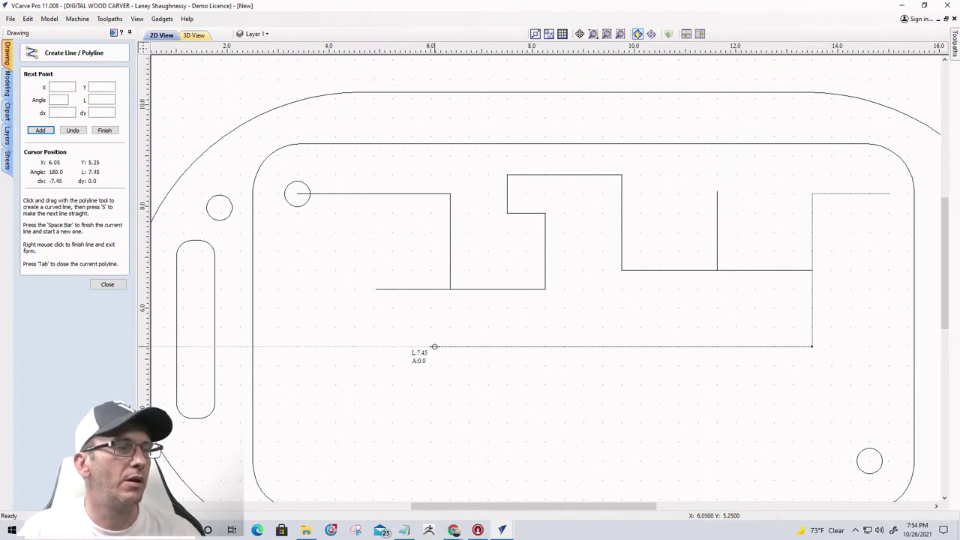
click(373, 347)
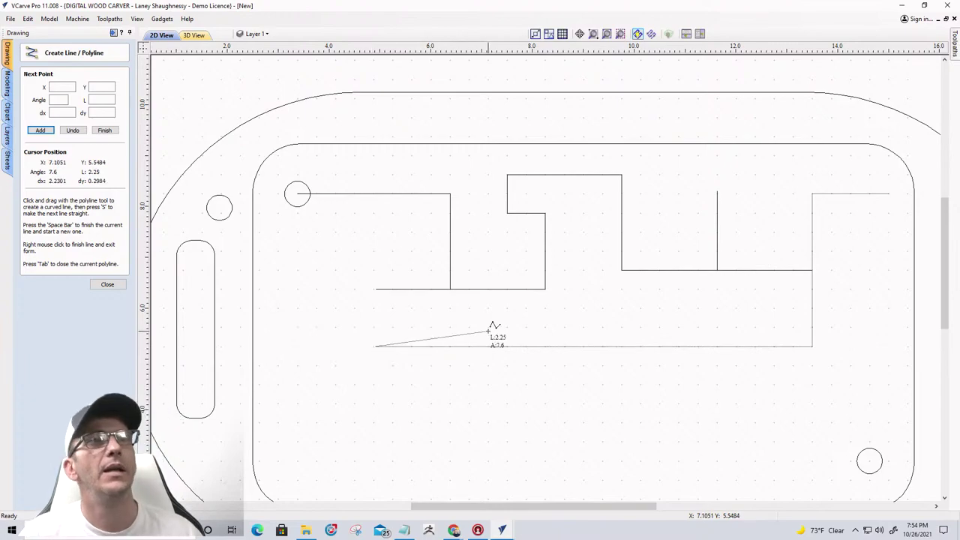
- Step the wall down and left, run it 3.0 right along the bottom, then back up
scroll(492, 324, down, 1)
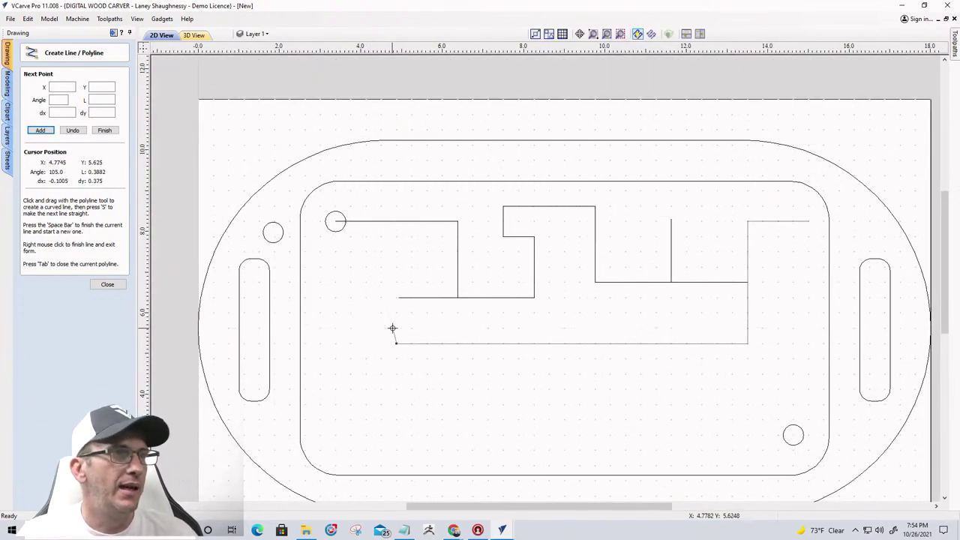
click(397, 388)
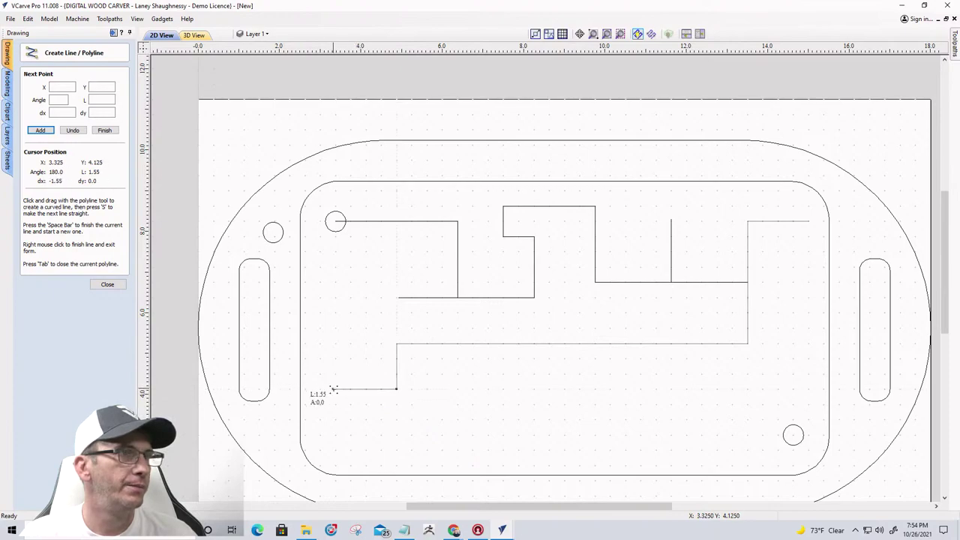
click(335, 388)
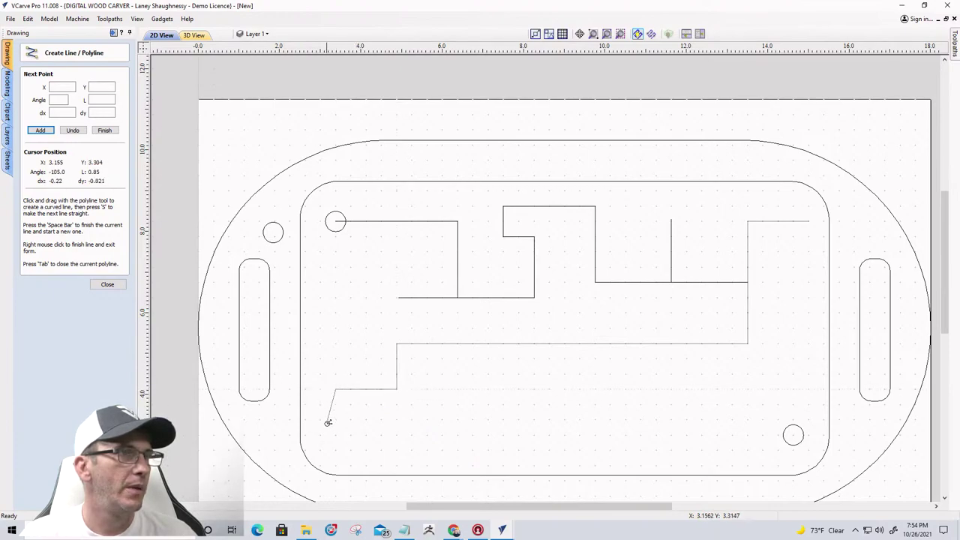
click(335, 450)
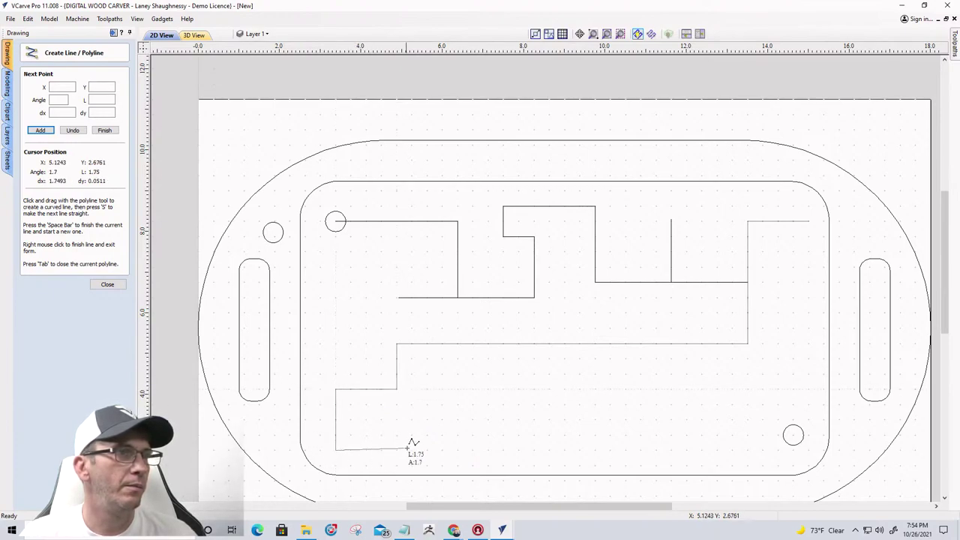
click(457, 450)
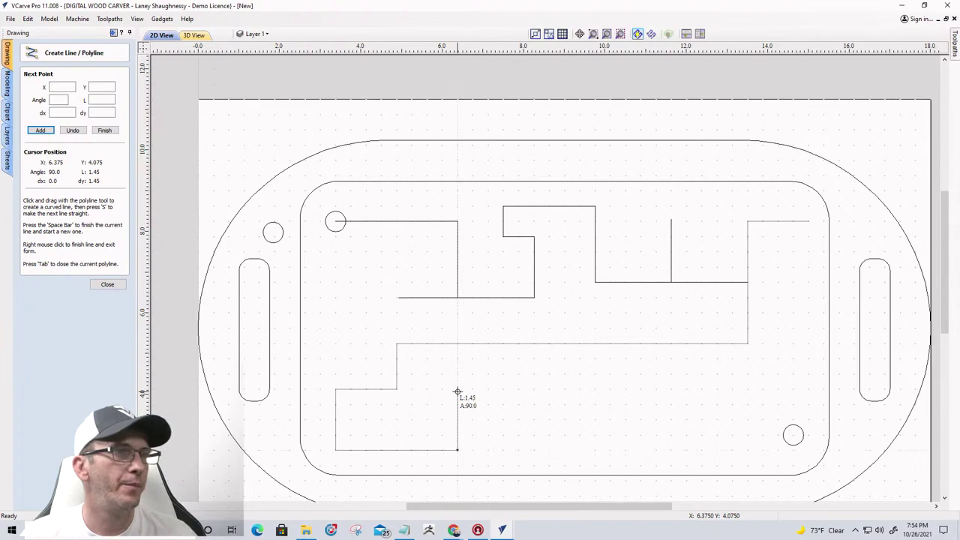
click(457, 390)
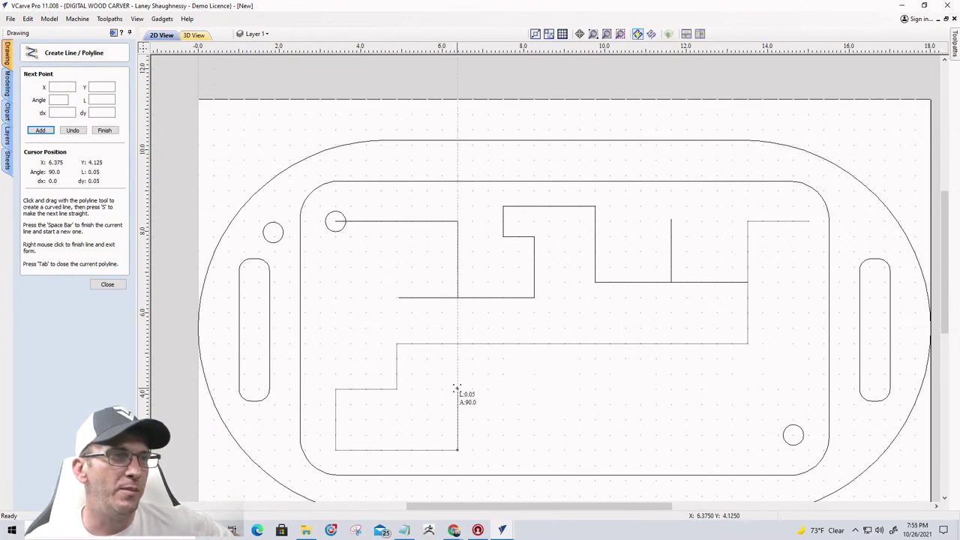
- Zoom in and undo the stray point atop the wall's latest upward step
scroll(460, 391, up, 3)
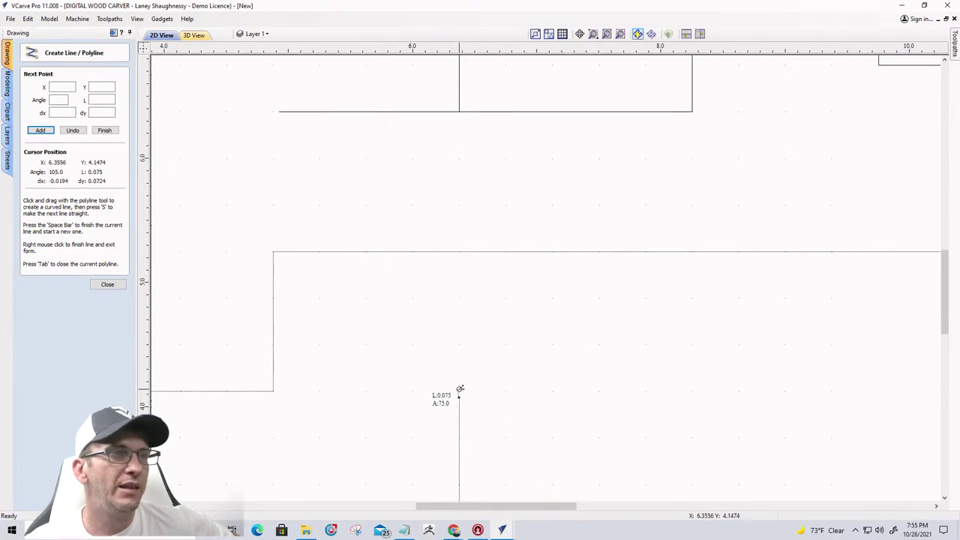
scroll(549, 388, down, 3)
scroll(550, 388, down, 1)
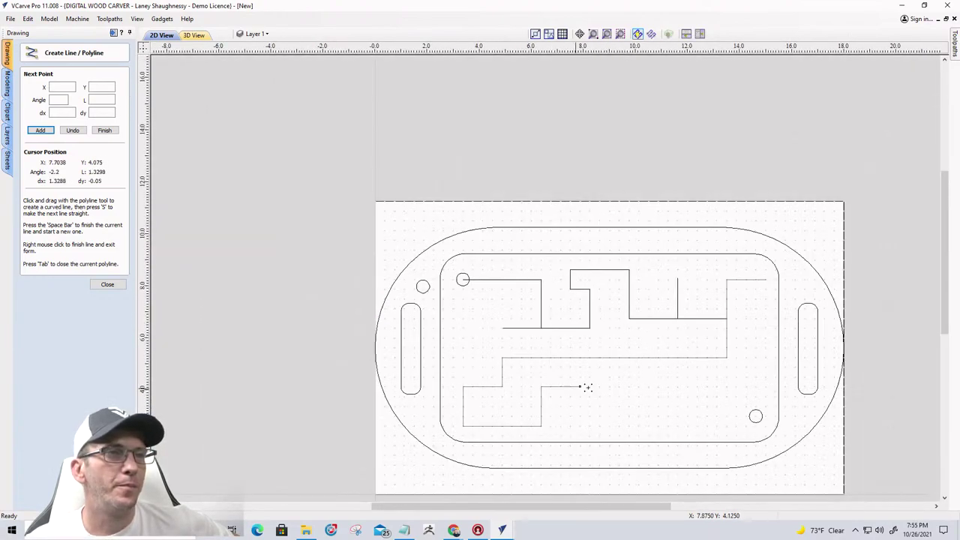
scroll(576, 377, up, 7)
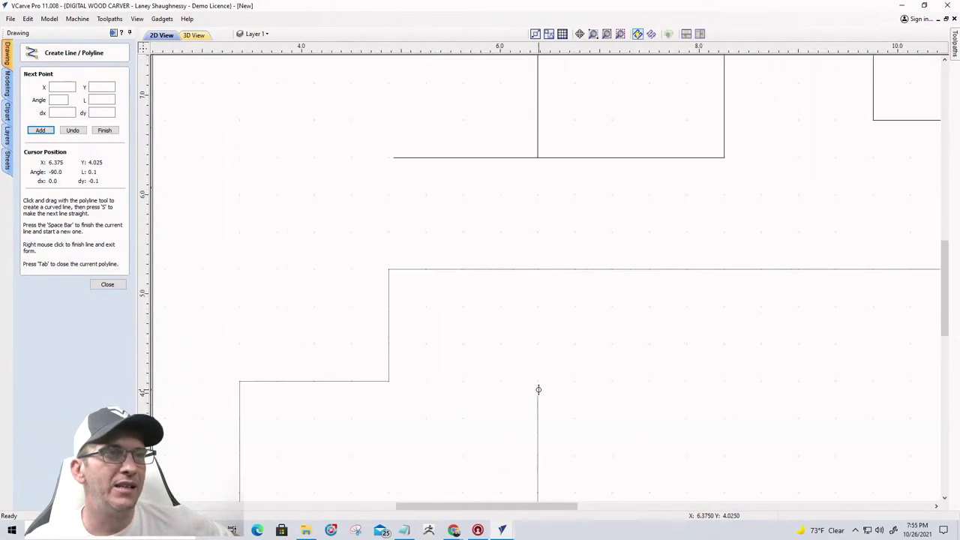
click(70, 132)
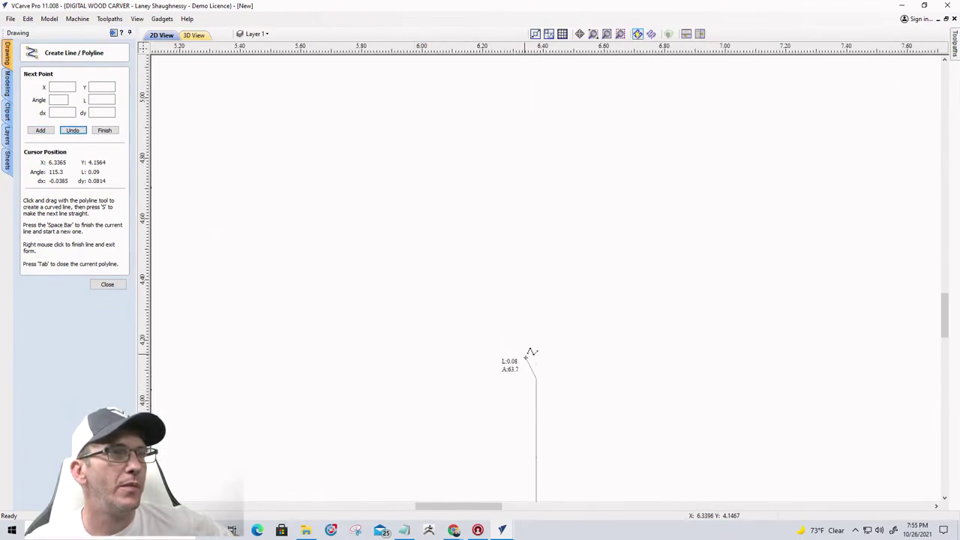
scroll(534, 365, down, 8)
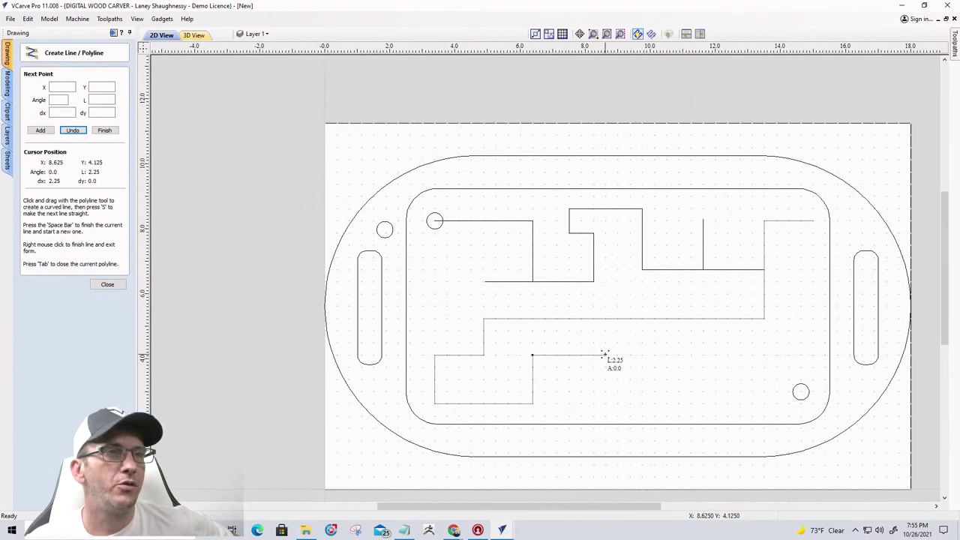
- Zigzag the wall right 2.25, down, right 2.3, up, right, then down to the bottom-right hole
click(604, 355)
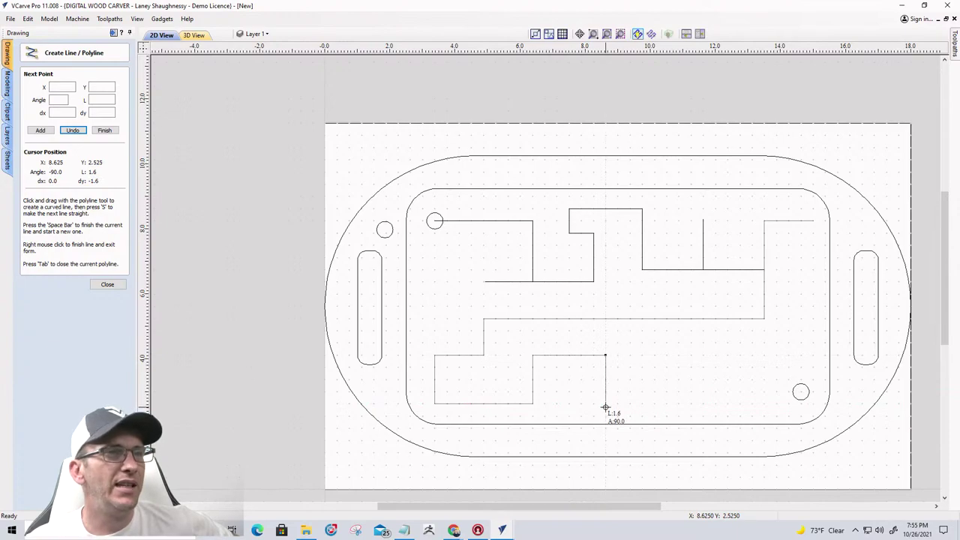
scroll(605, 407, up, 2)
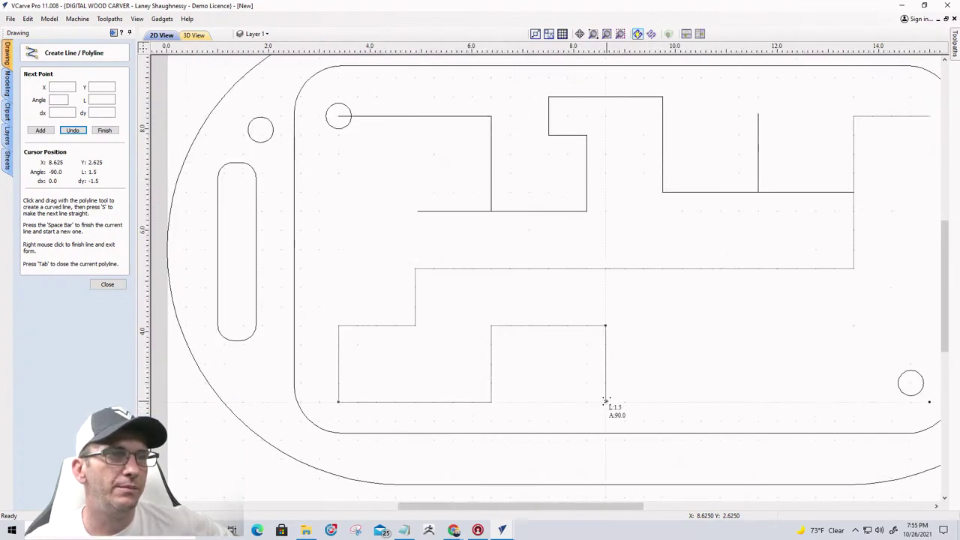
click(605, 401)
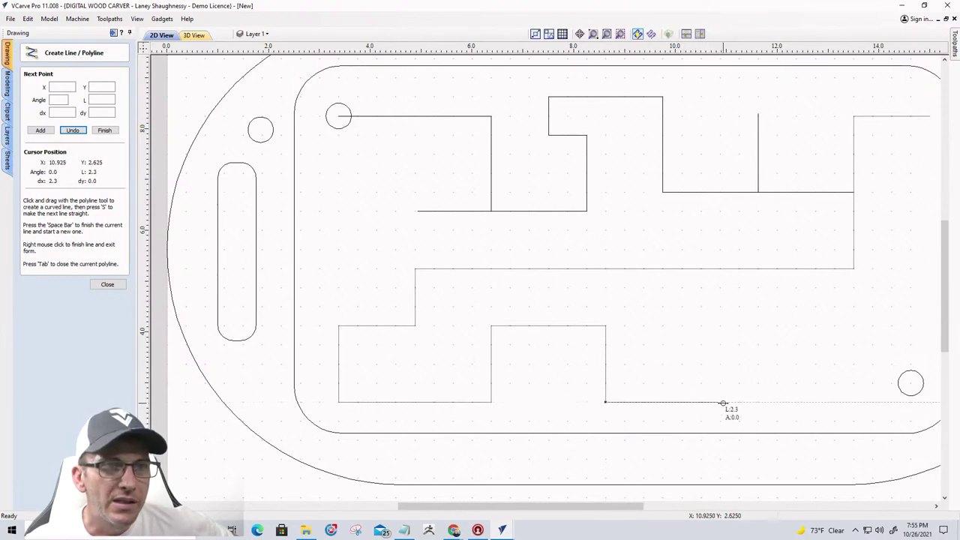
click(719, 401)
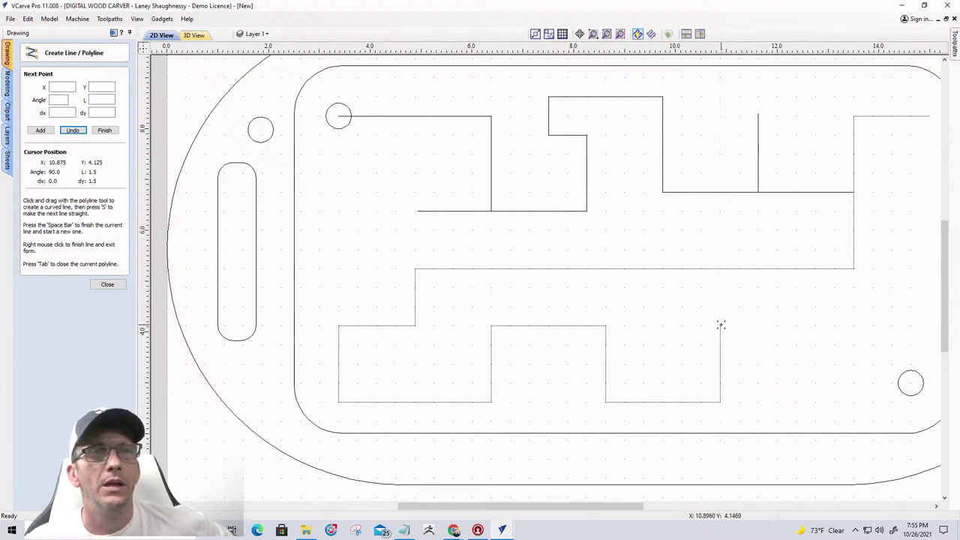
click(720, 324)
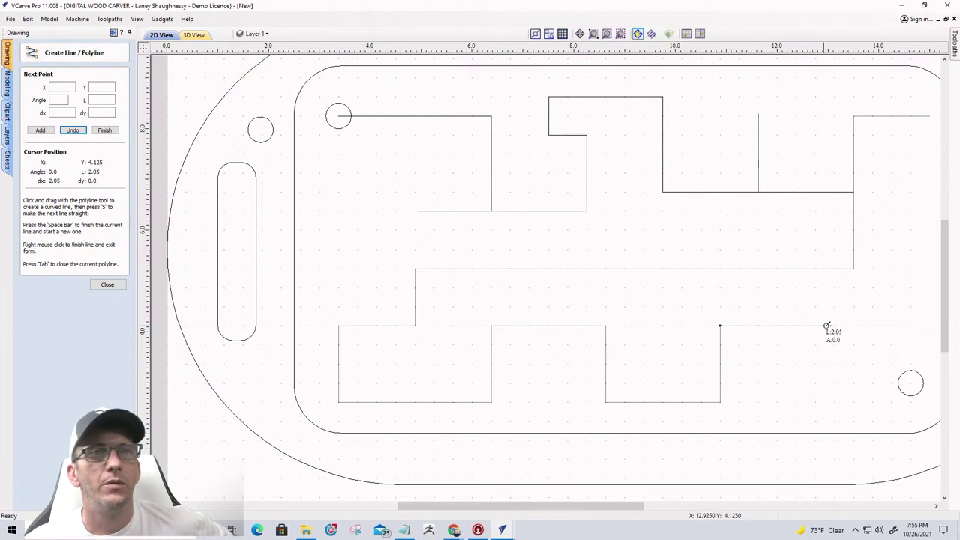
click(910, 325)
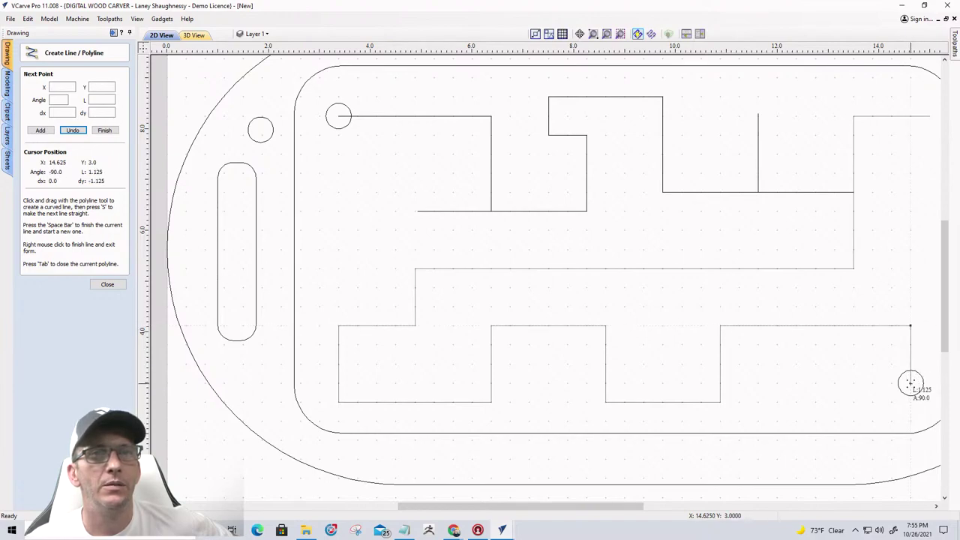
click(910, 382)
key(space)
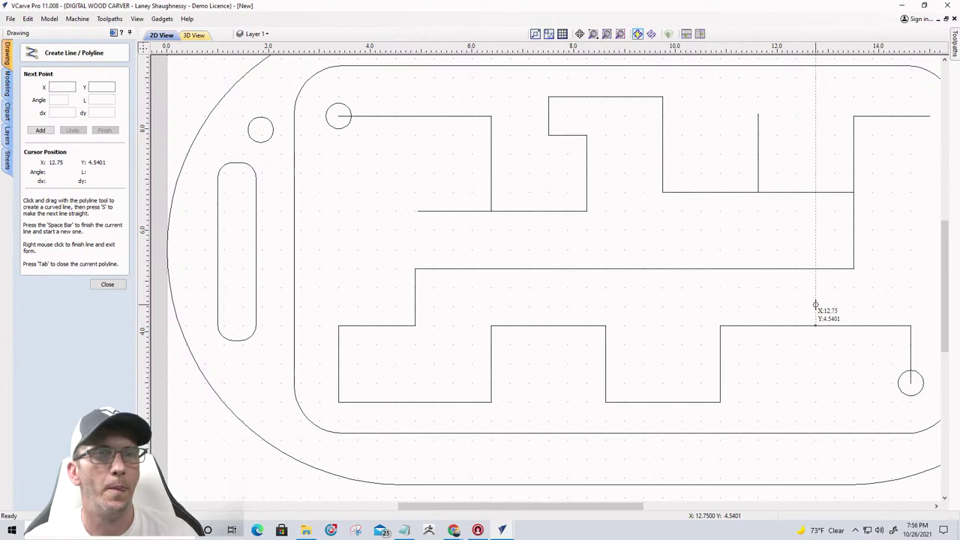
- Draw a short vertical wall at X 12.75 down toward the bottom
click(815, 304)
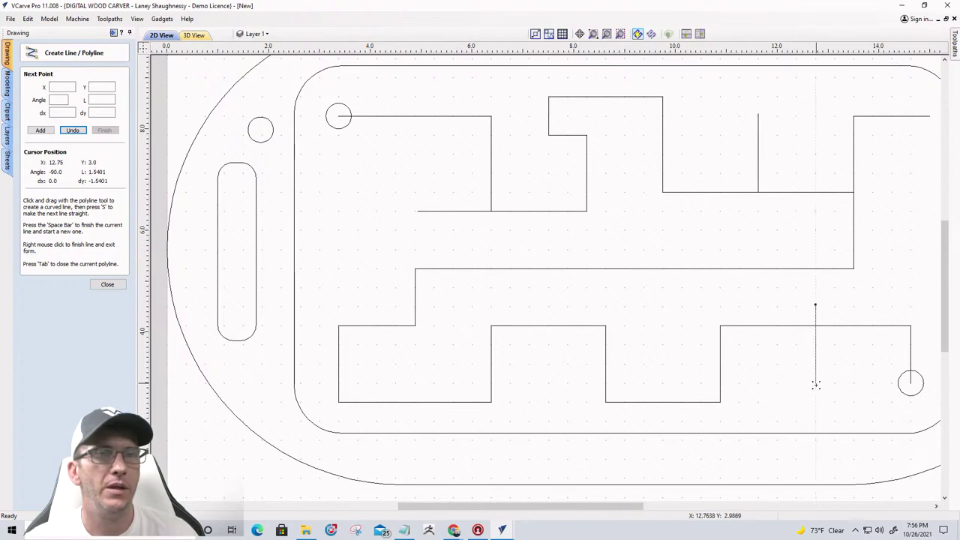
click(815, 402)
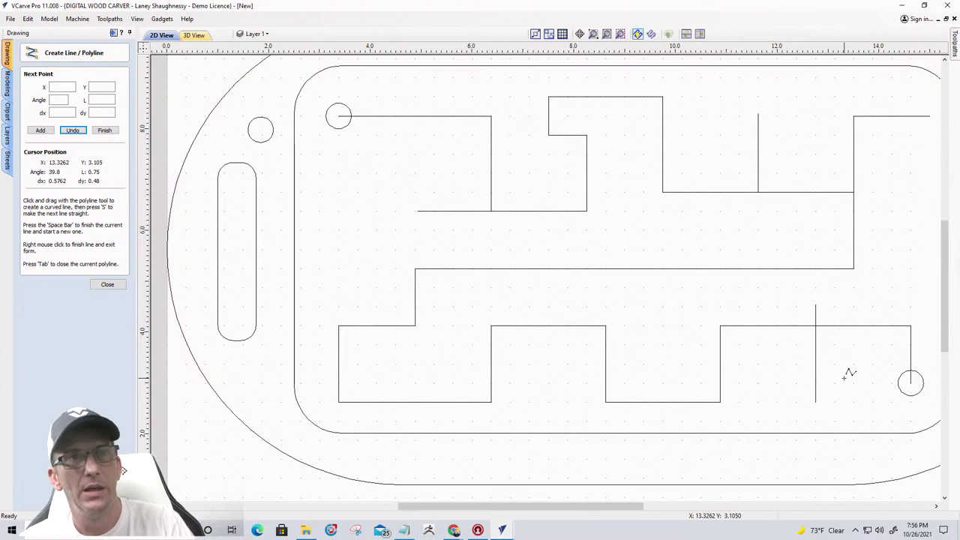
key(space)
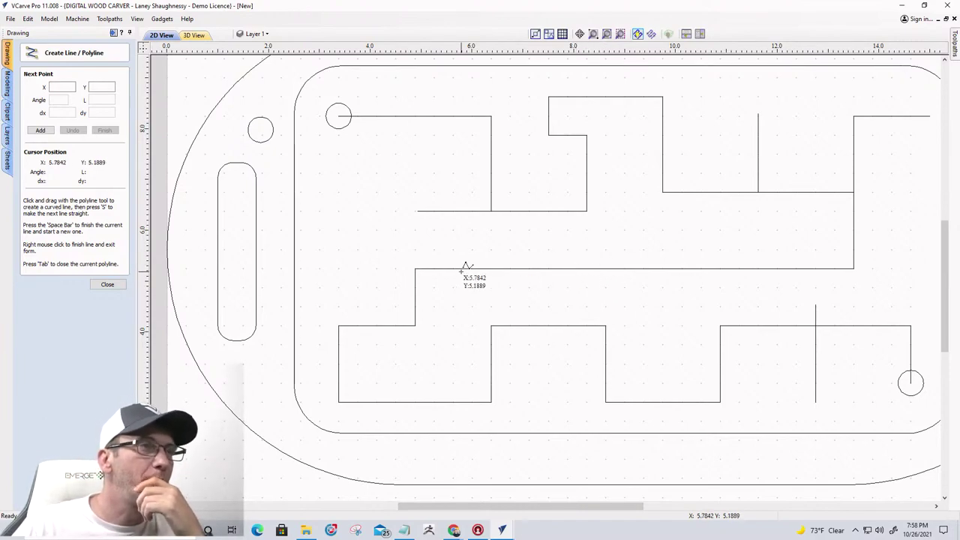
- Draw a short wall at X 7.5 hanging 0.75 down from the long horizontal wall
click(556, 270)
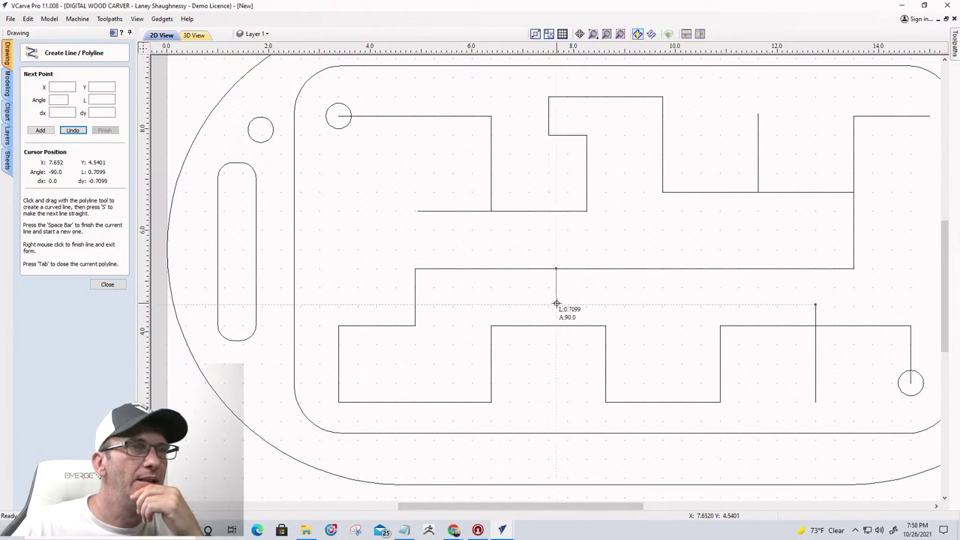
right_click(571, 255)
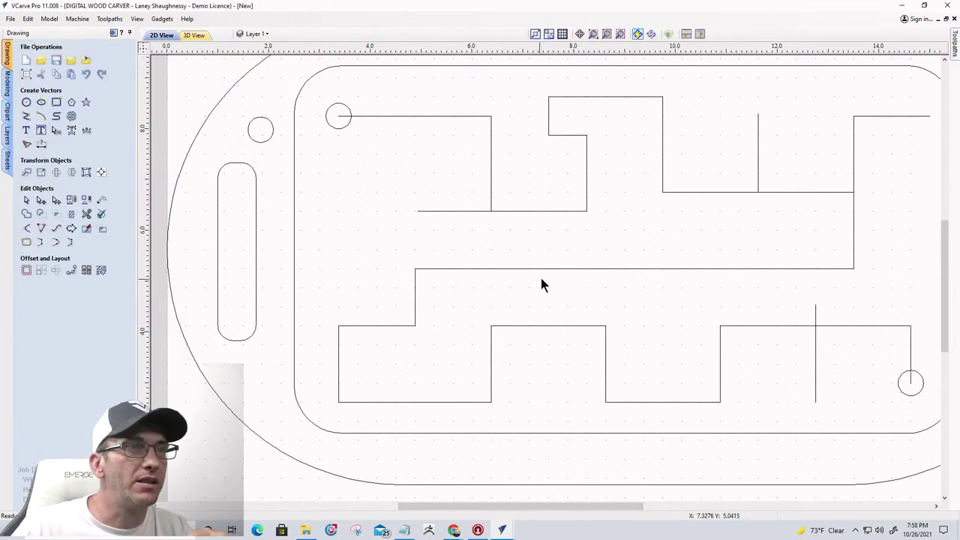
click(26, 118)
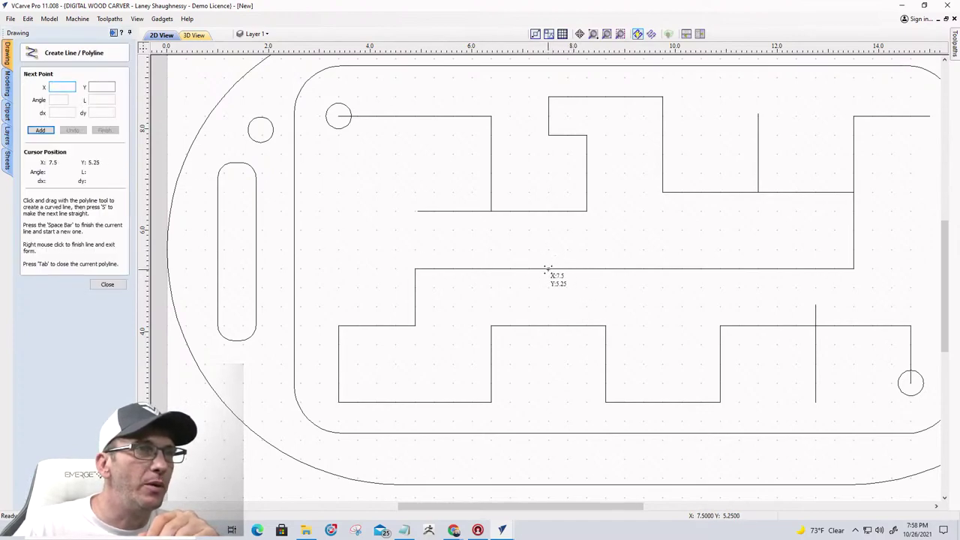
click(549, 270)
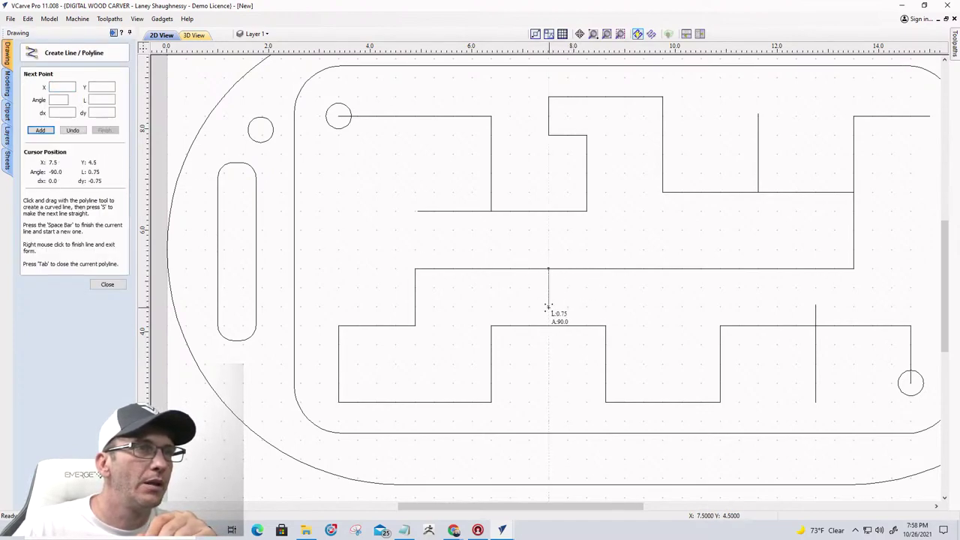
click(548, 305)
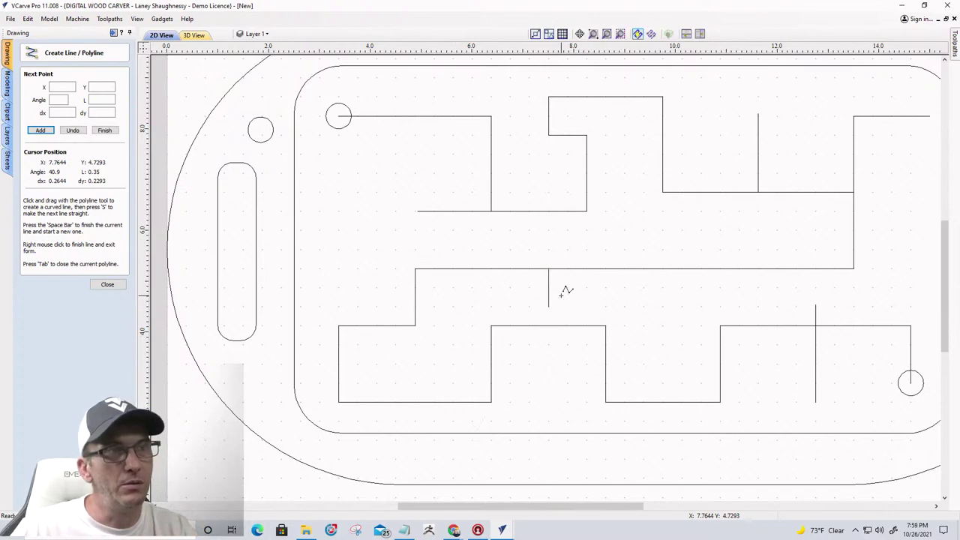
key(space)
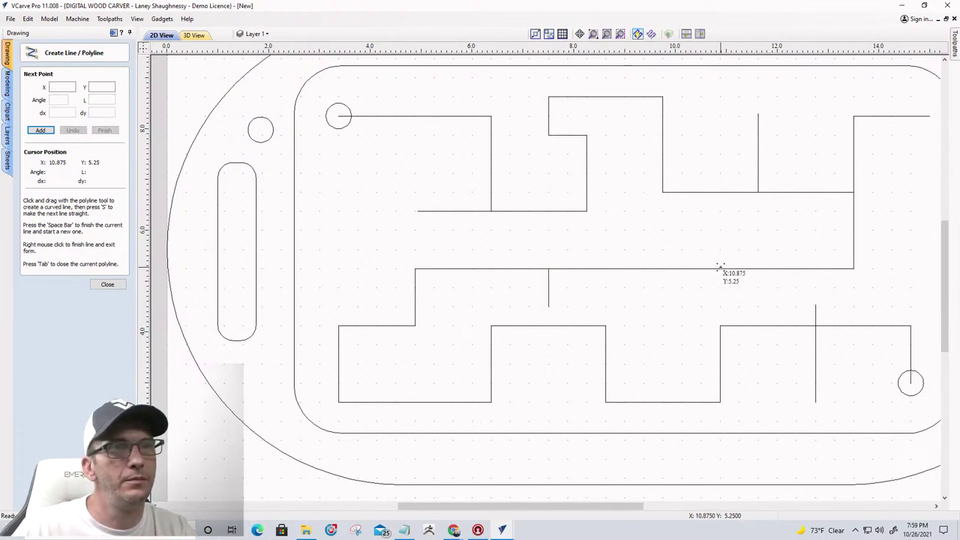
- Draw a vertical wall at X 9.75 from Y 3.375 up to Y 6.0, crossing the middle wall
click(662, 365)
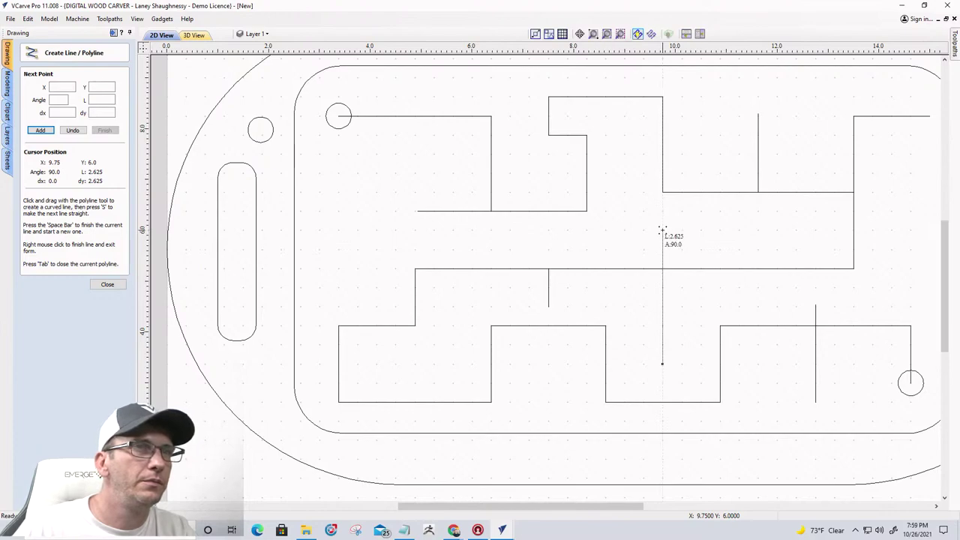
click(662, 230)
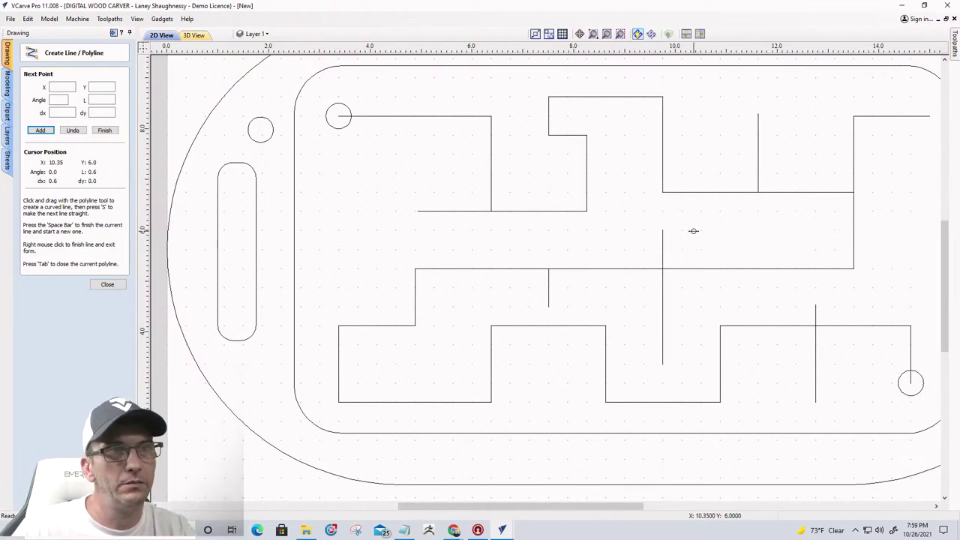
key(space)
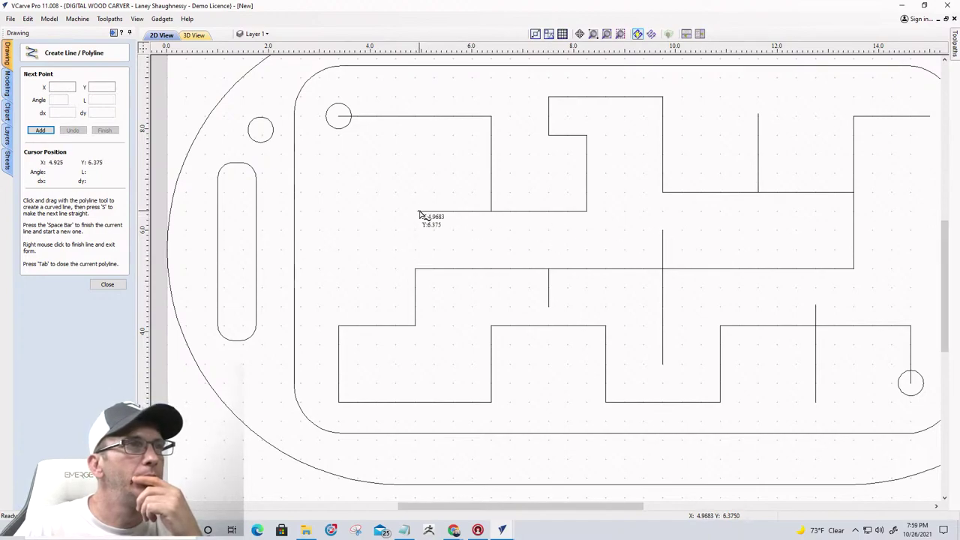
- Draw a stepped wall rising to Y 7.125, running left to X 3.375, then dropping to Y 4.875
scroll(418, 210, up, 3)
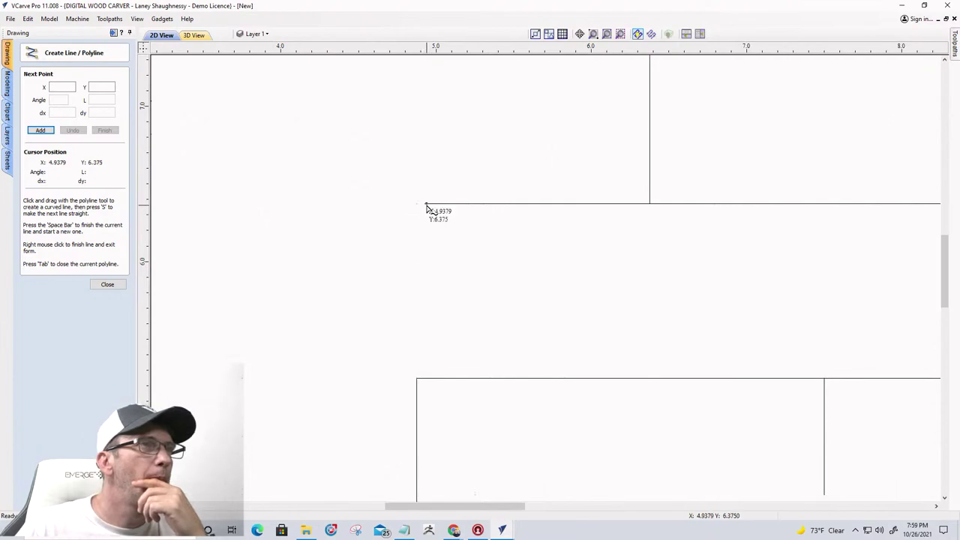
click(358, 203)
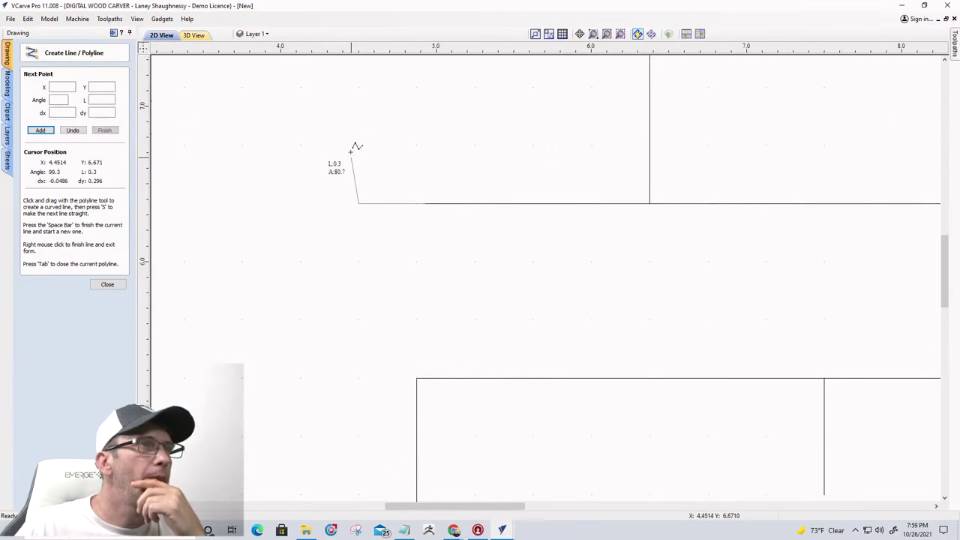
click(358, 87)
scroll(435, 188, down, 3)
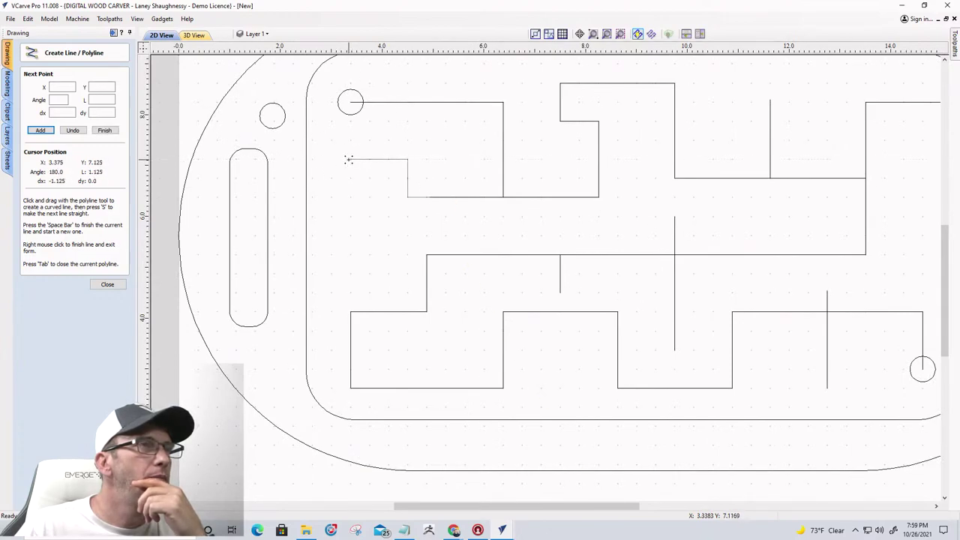
click(349, 159)
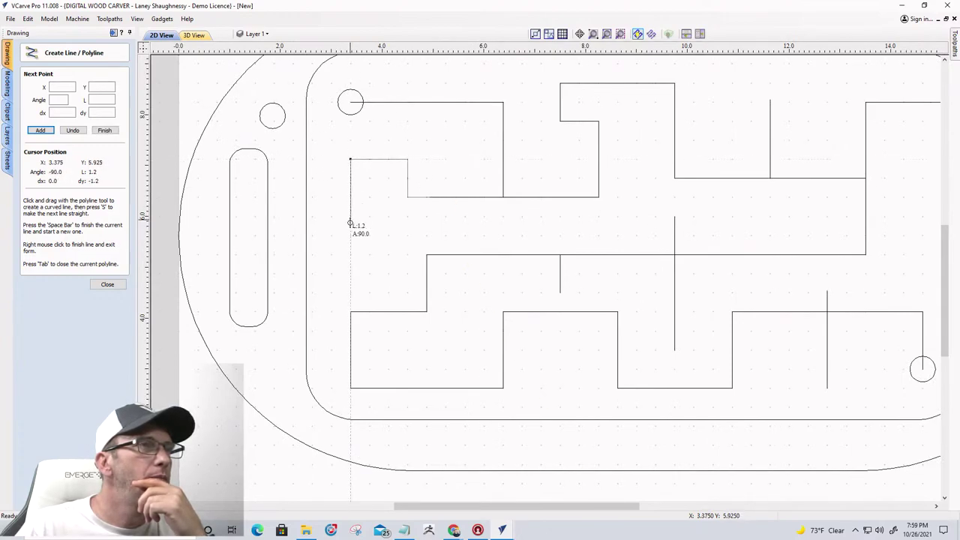
click(352, 275)
key(space)
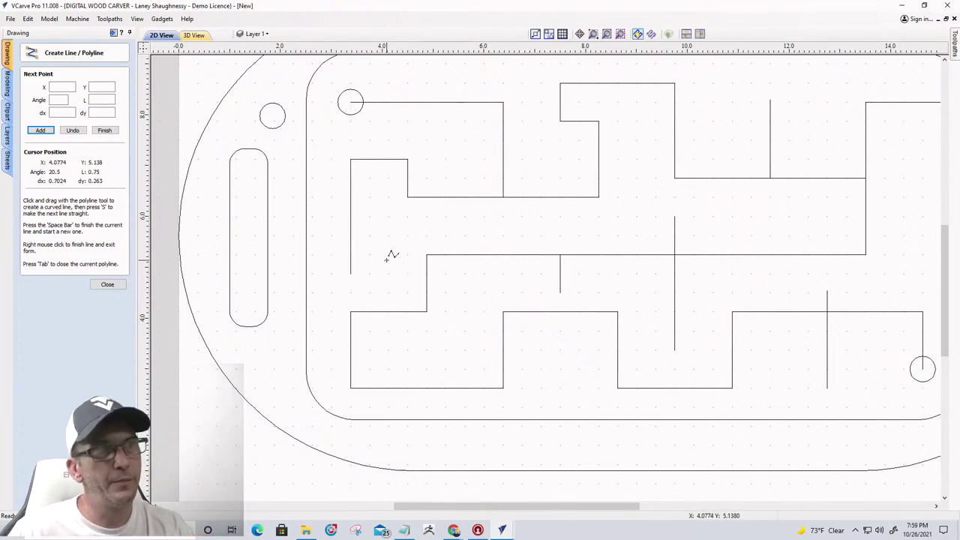
key(F4)
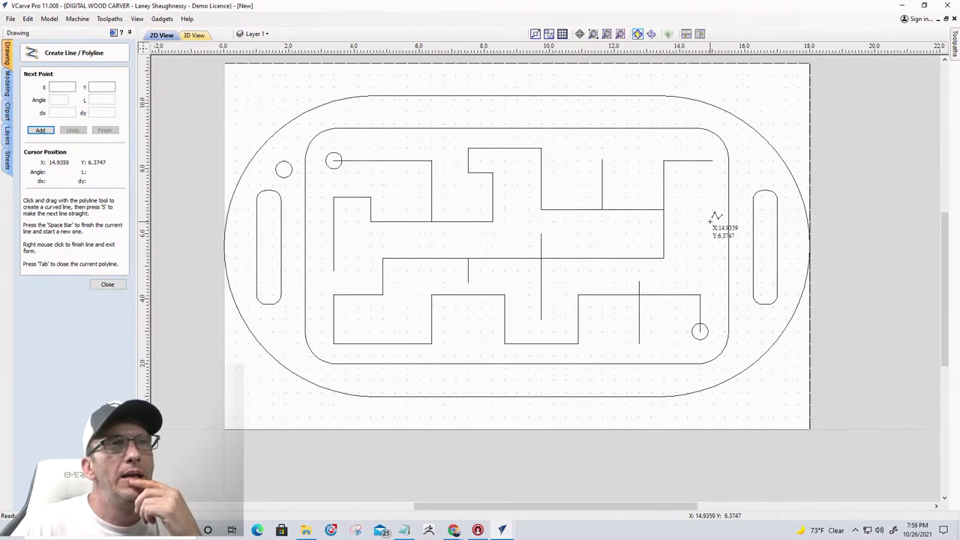
- Start a wall at the top-right line end, then cancel that attempt
scroll(711, 160, up, 3)
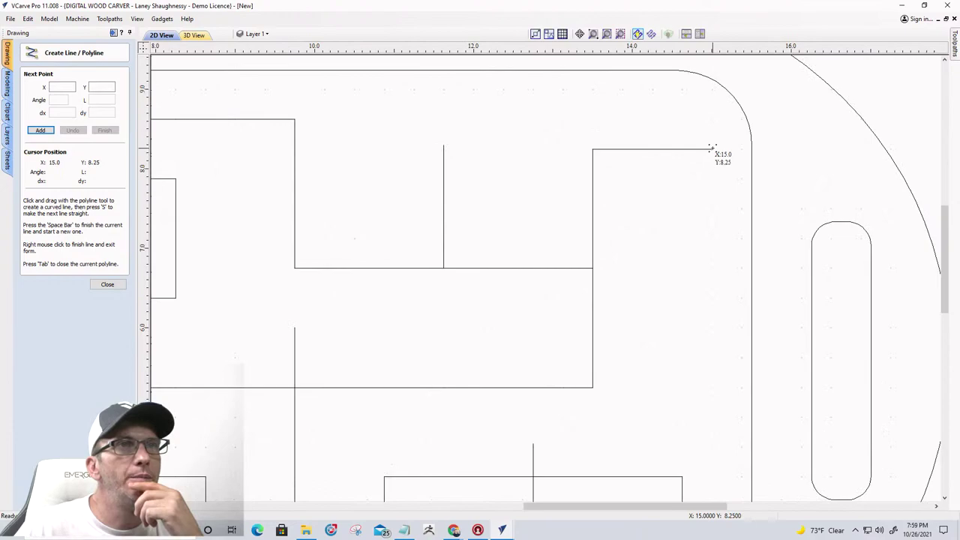
click(711, 148)
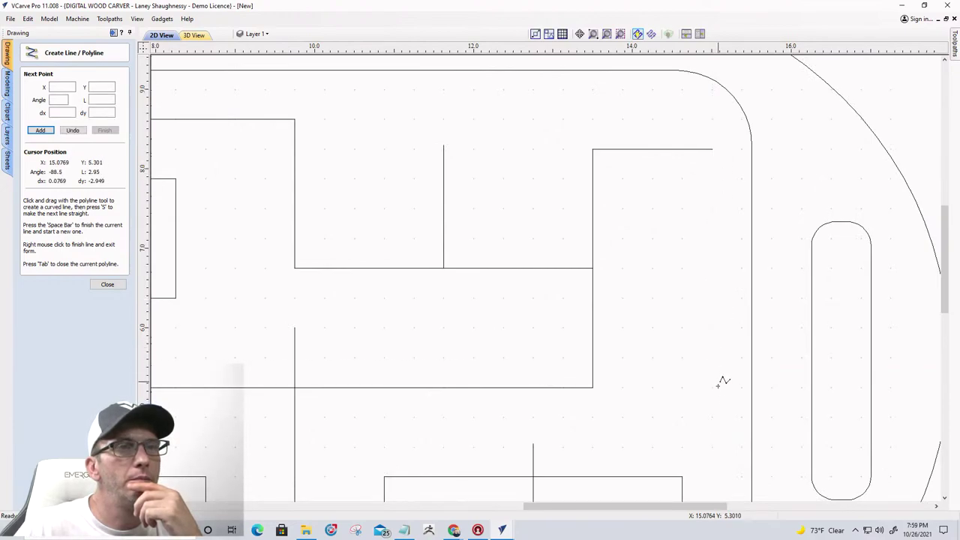
scroll(700, 325, down, 4)
scroll(711, 392, up, 3)
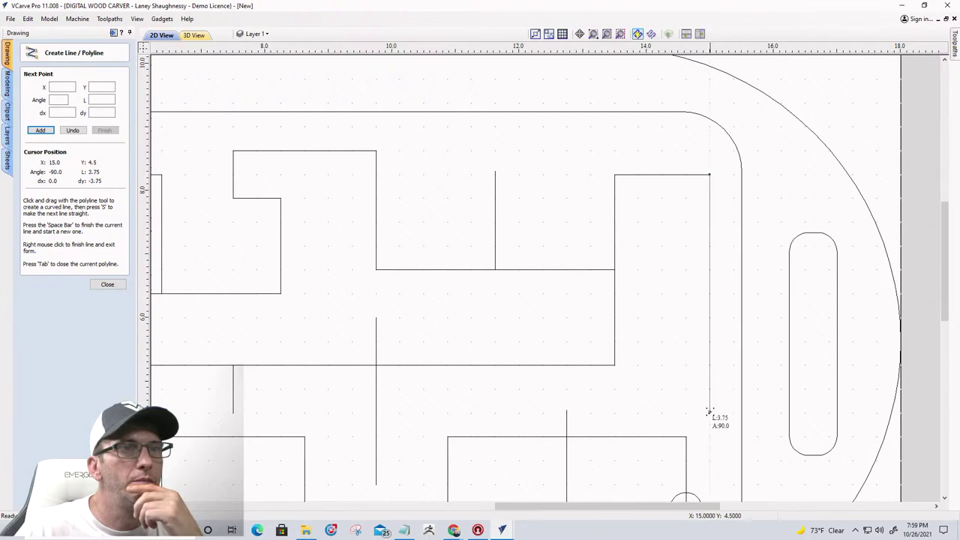
scroll(716, 175, up, 5)
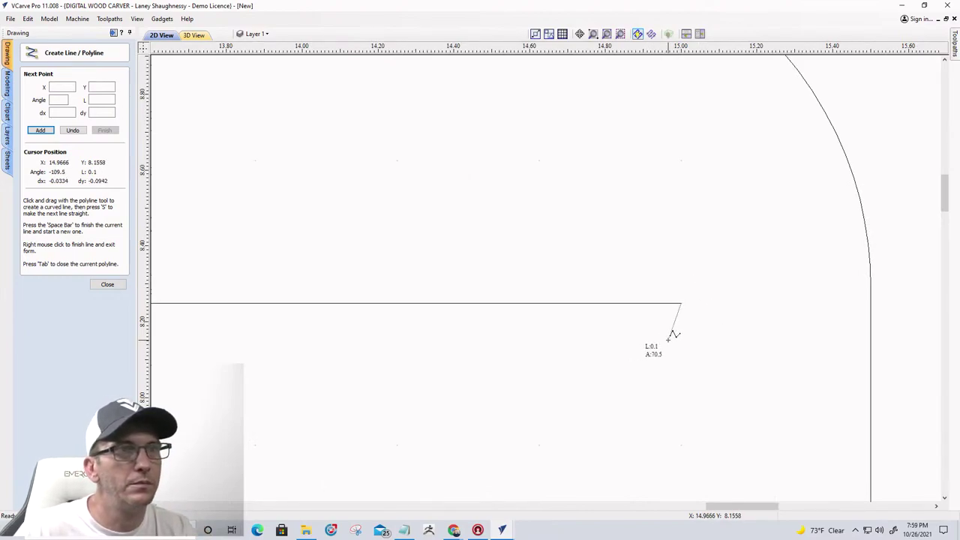
right_click(696, 292)
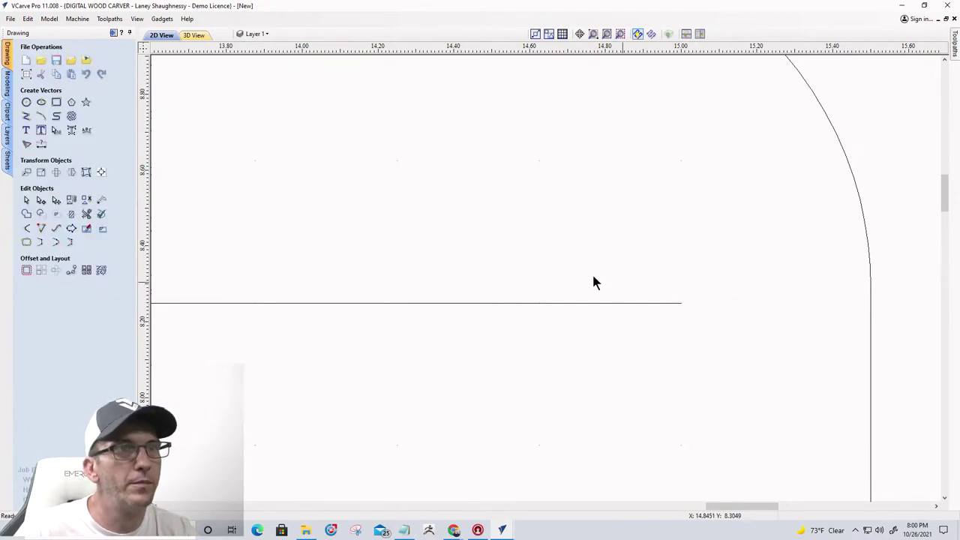
- Draw the right wall from X 15, Y 8.25 straight down to about Y 5.25
click(27, 118)
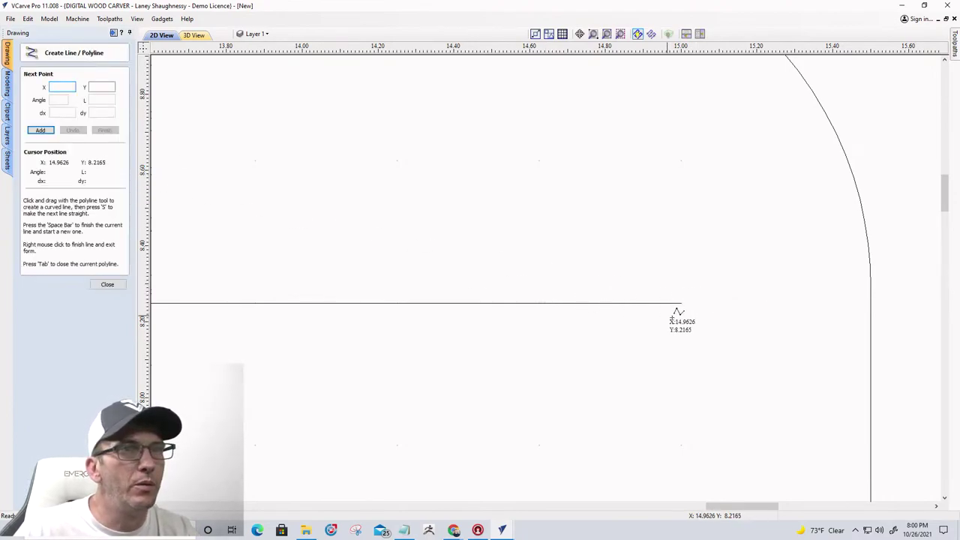
scroll(682, 315, down, 4)
scroll(691, 315, up, 2)
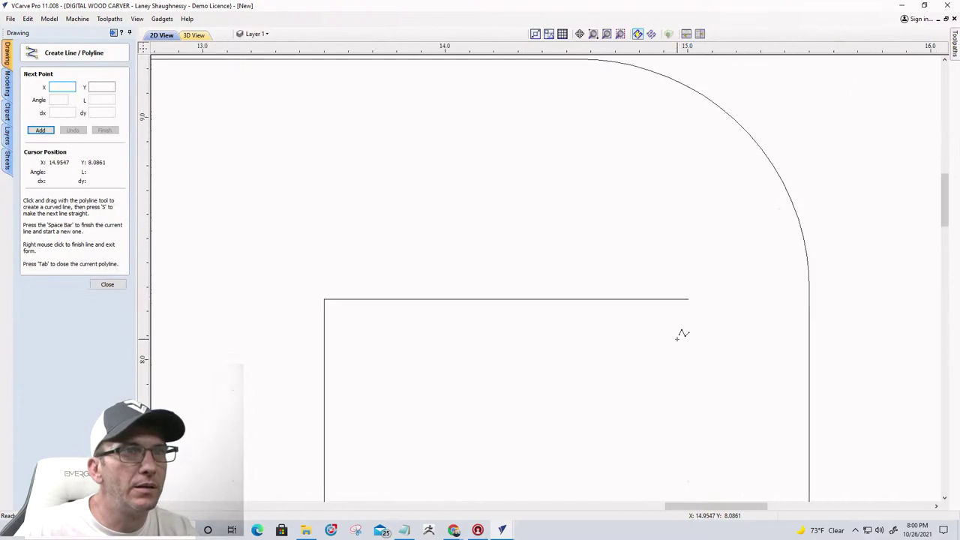
click(688, 299)
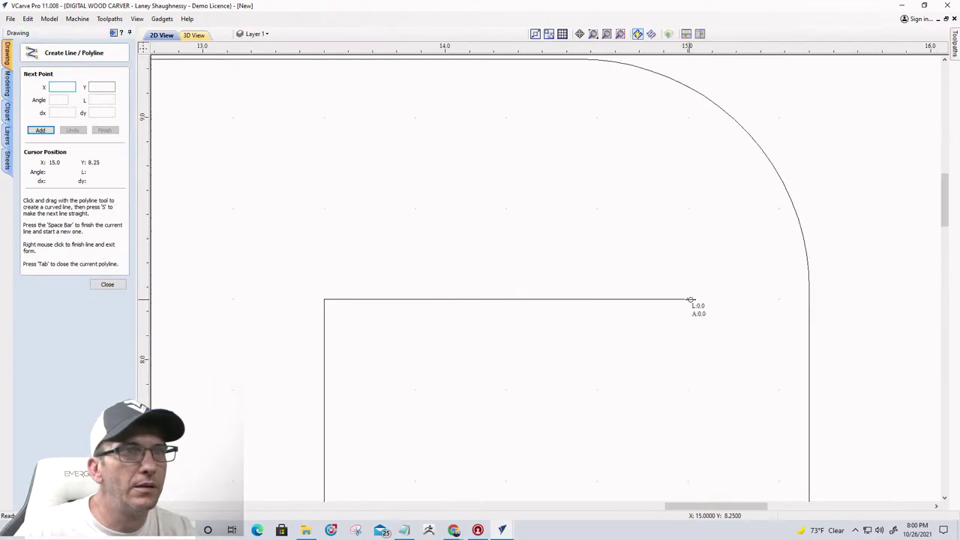
scroll(705, 270, down, 6)
scroll(724, 390, down, 3)
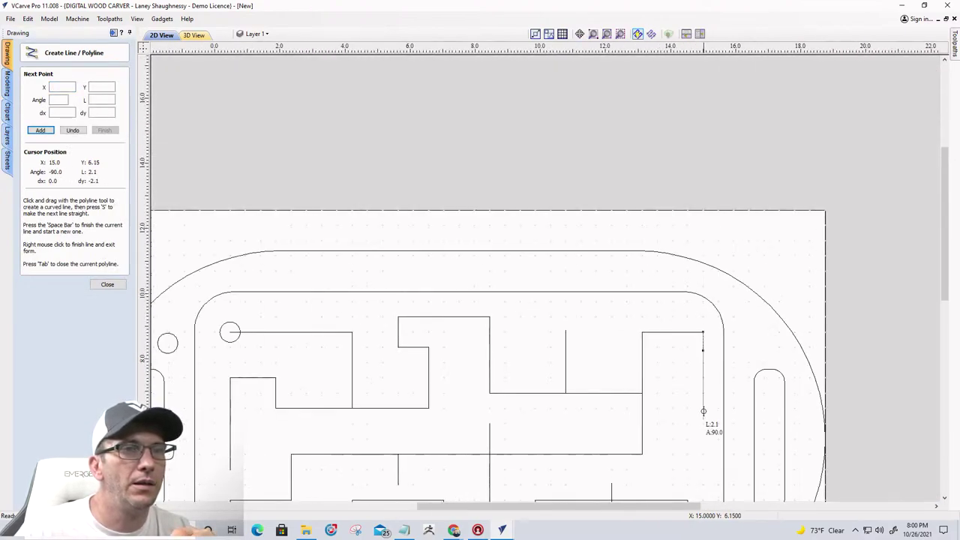
scroll(700, 439, up, 4)
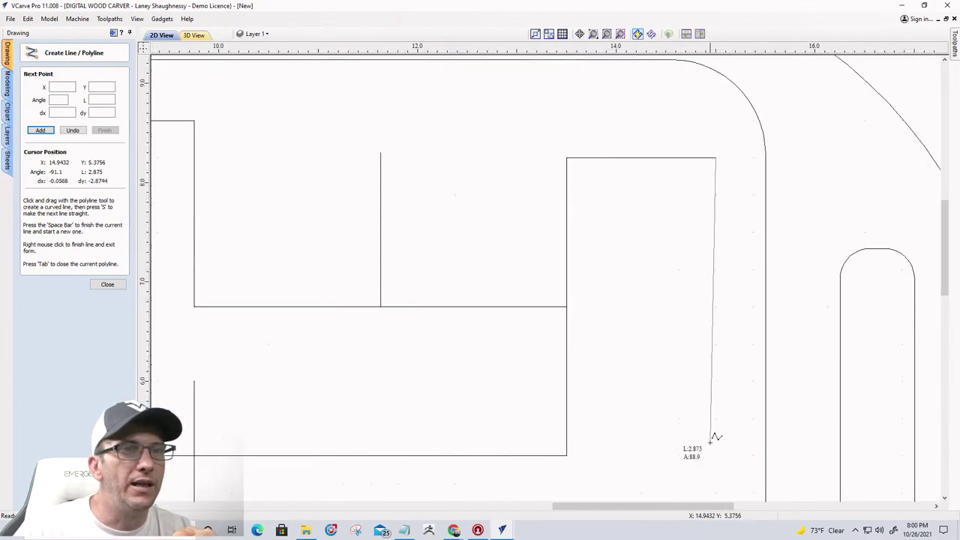
scroll(709, 390, down, 2)
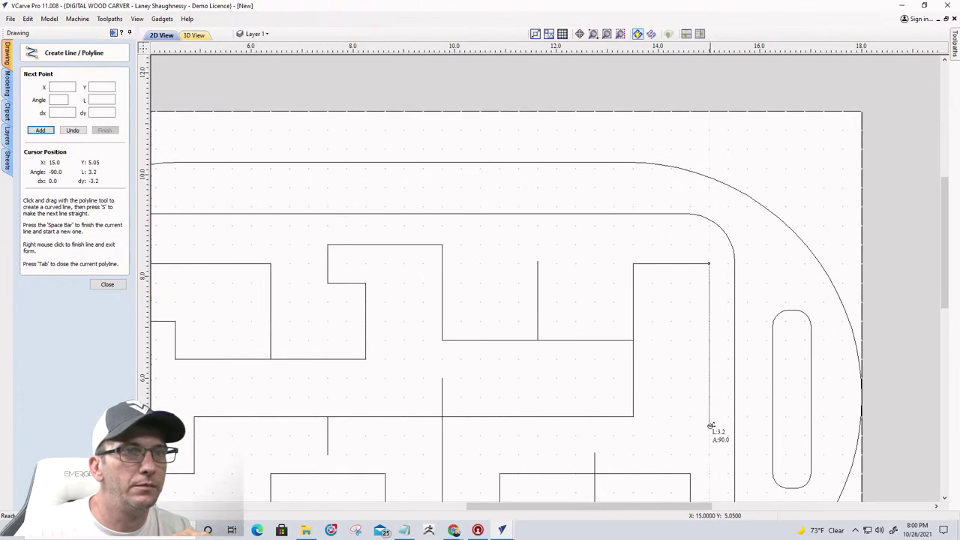
click(709, 414)
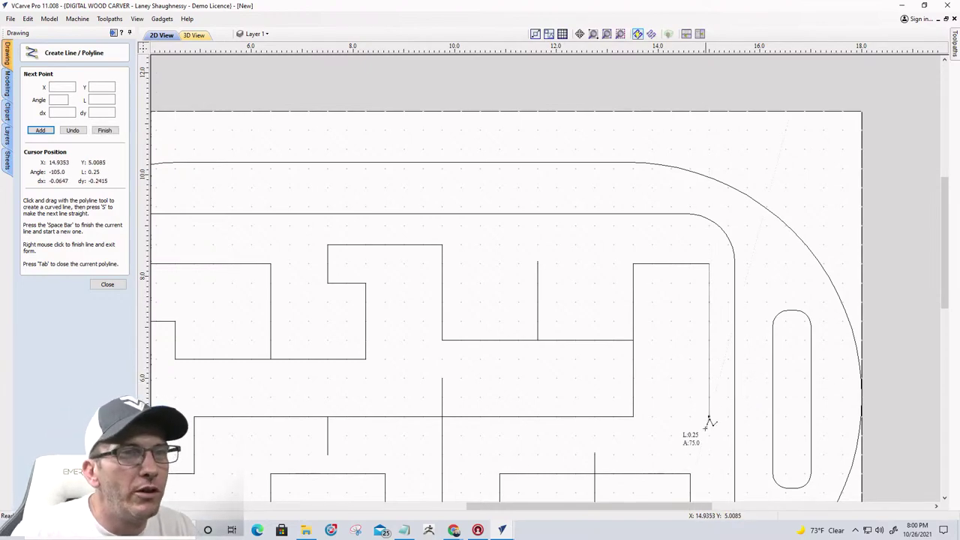
scroll(706, 434, up, 2)
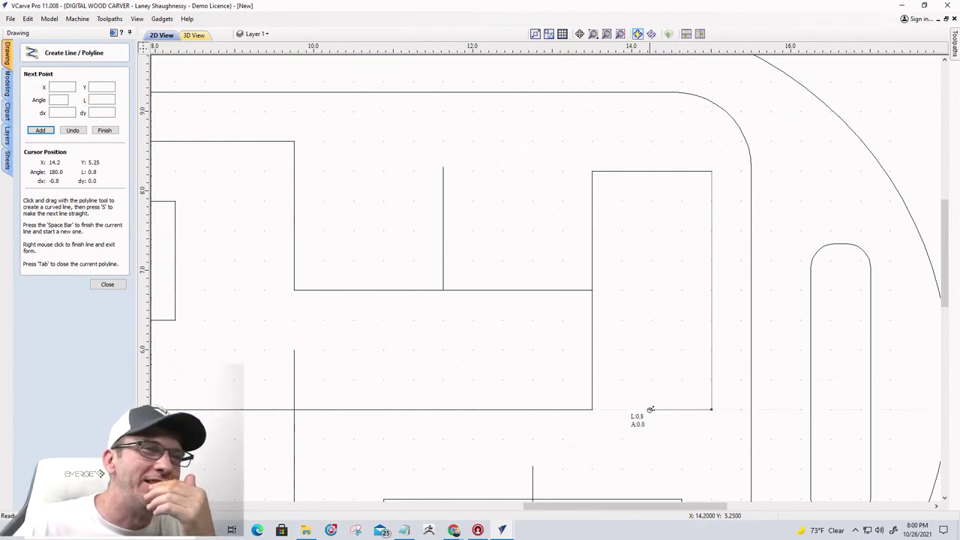
- End the right wall with a leftward foot to X 14.2 and add a stub at X 15, Y 6.75
click(650, 410)
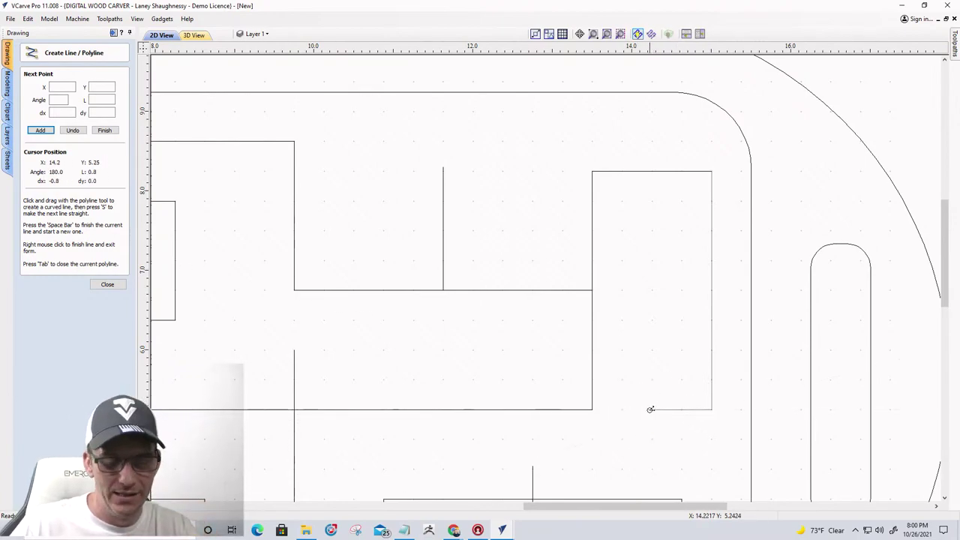
key(space)
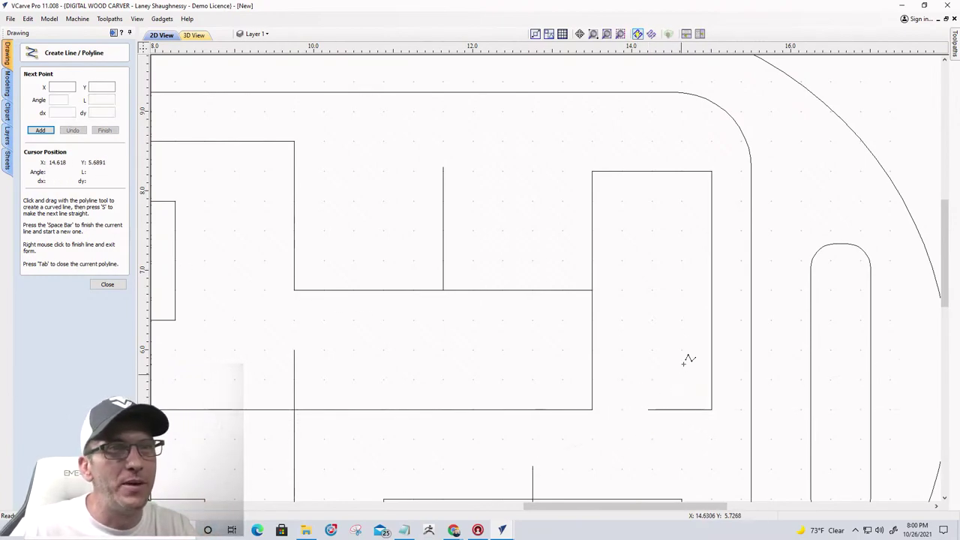
click(711, 290)
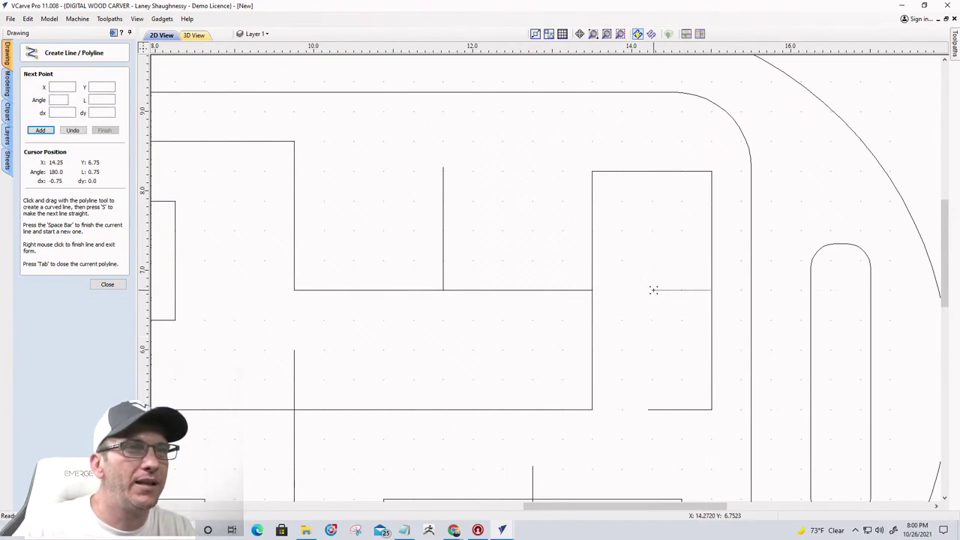
key(space)
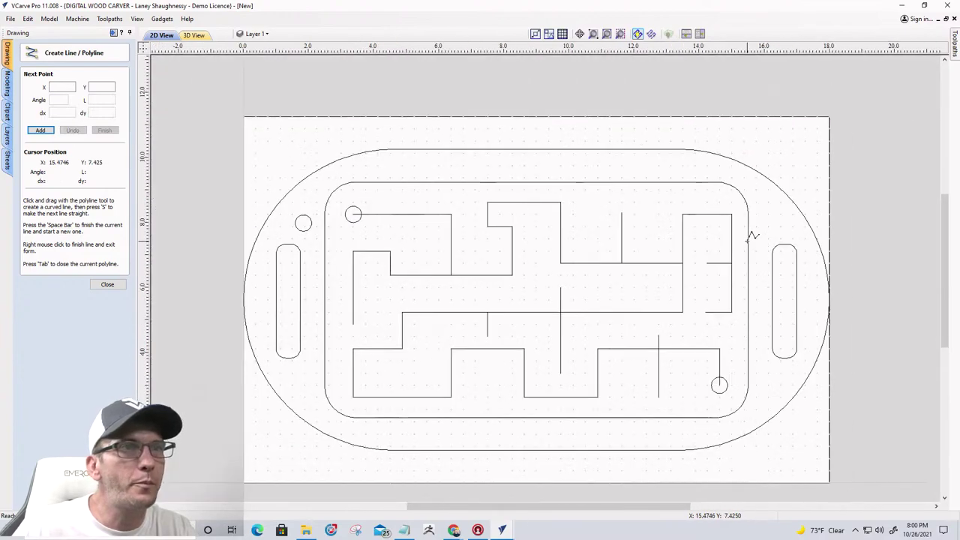
- Draw a short upright stub at X 12 from Y 5.25 up to Y 6.0
key(F3)
scroll(601, 417, up, 1)
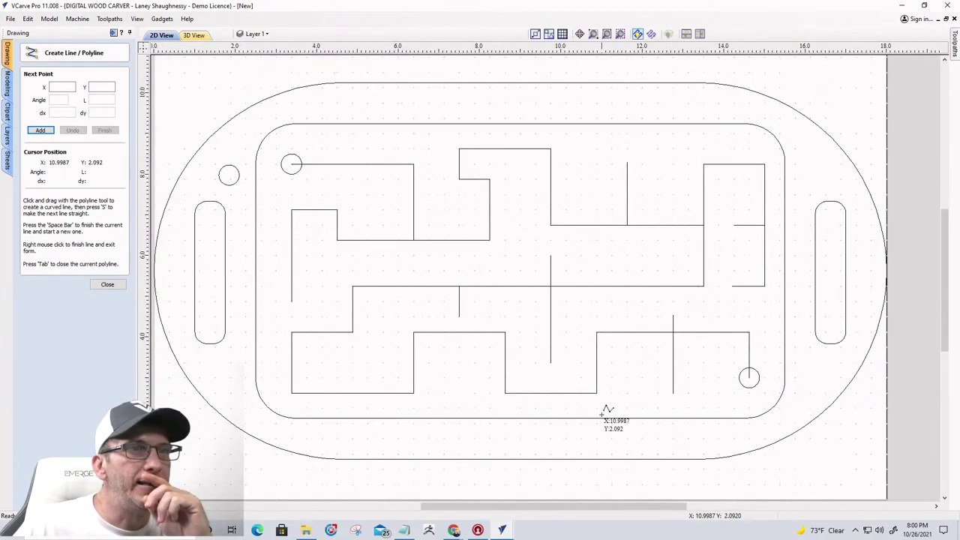
click(641, 285)
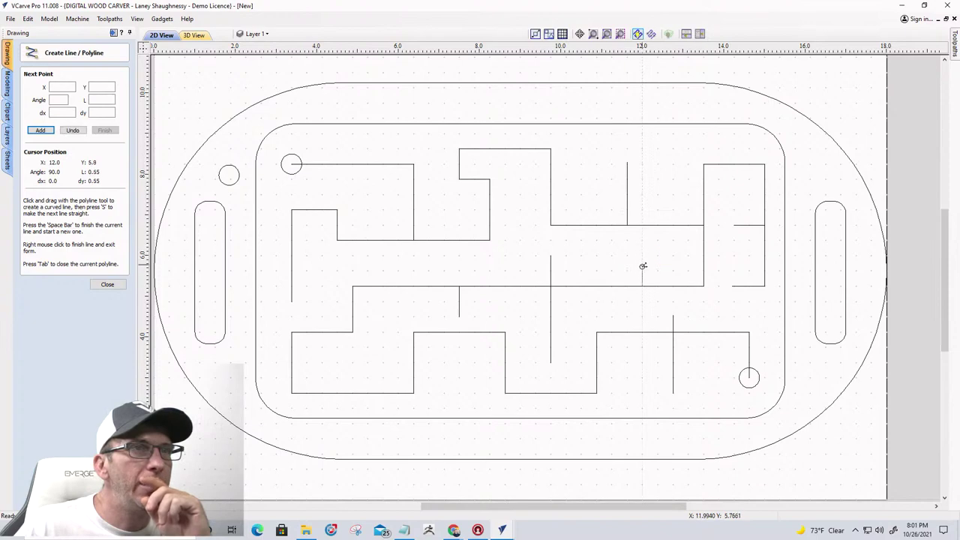
click(641, 256)
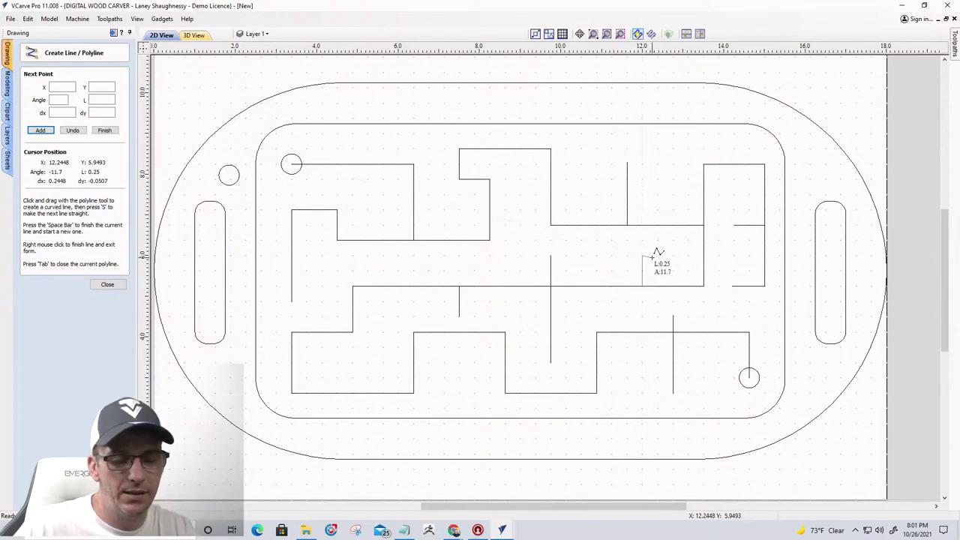
key(space)
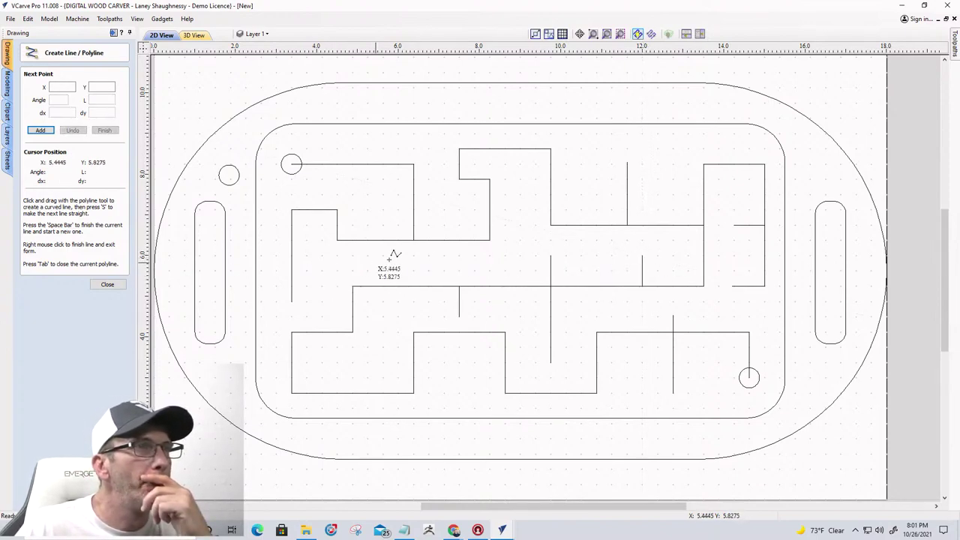
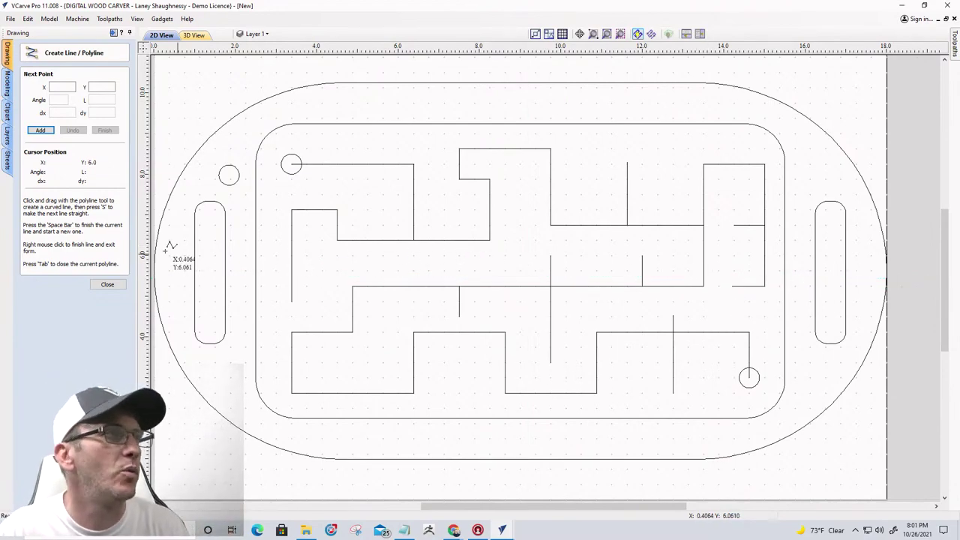
- Box-select the maze centre lines, then add the exit circle and remaining right-hand lines
click(107, 284)
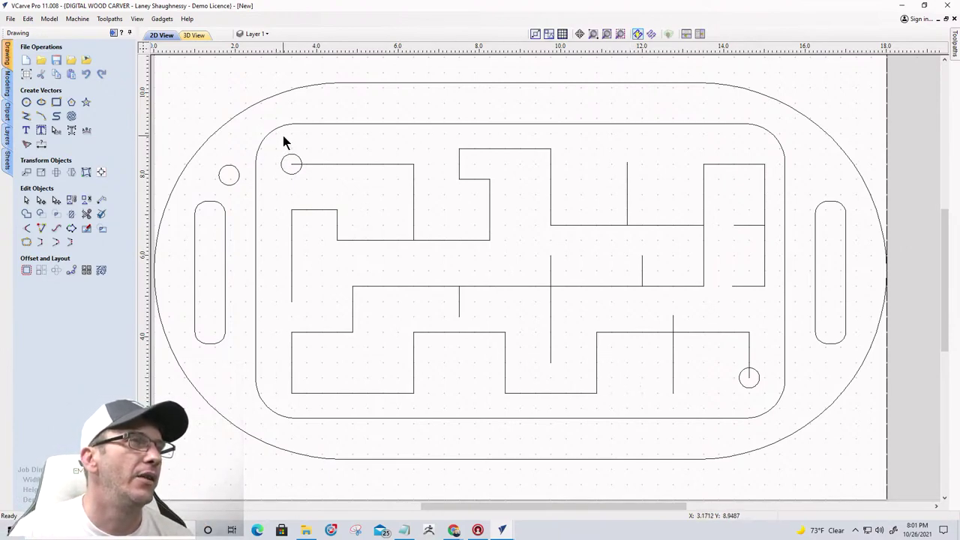
drag(282, 135, 757, 406)
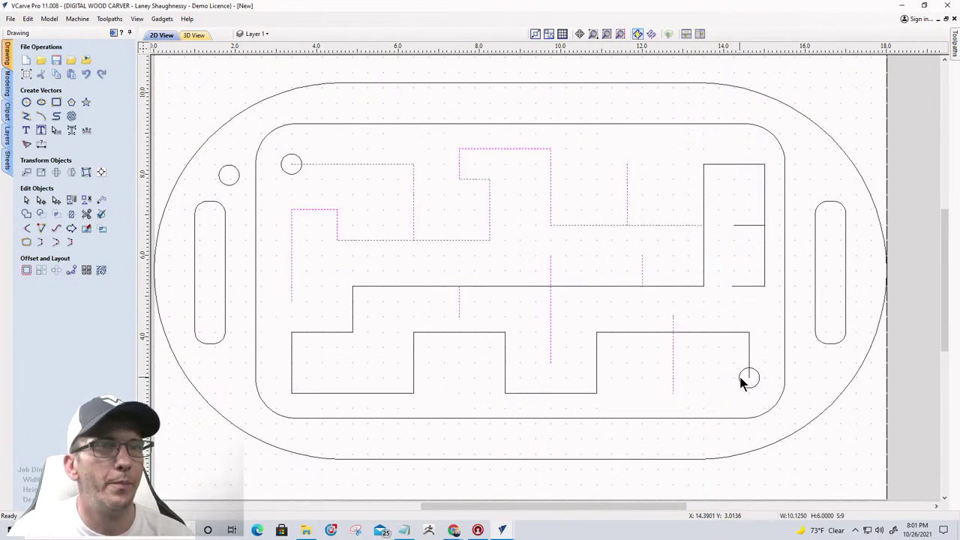
shift+click(739, 377)
shift+click(749, 351)
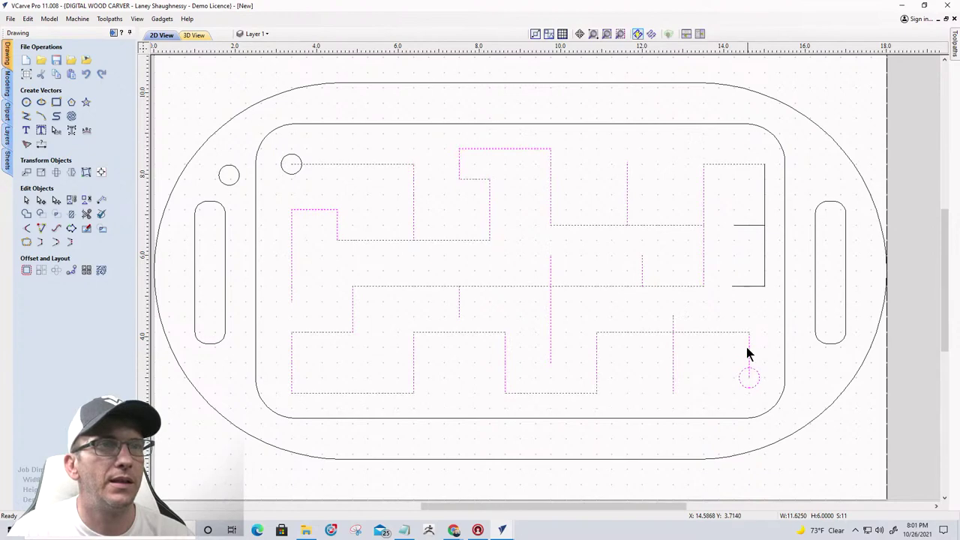
shift+click(746, 286)
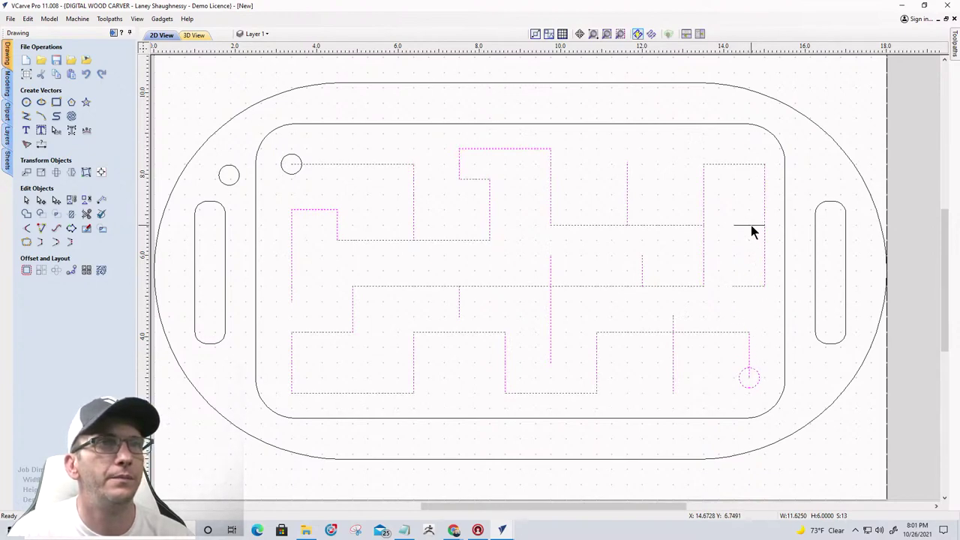
- Offset the selected paths 0.25 inches on both sides, accepting the overlap warning
click(26, 271)
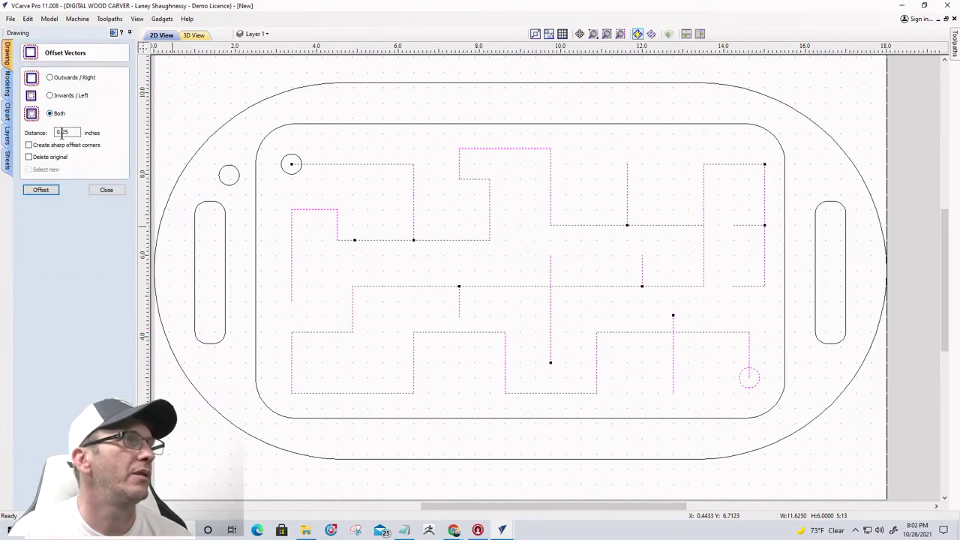
click(39, 189)
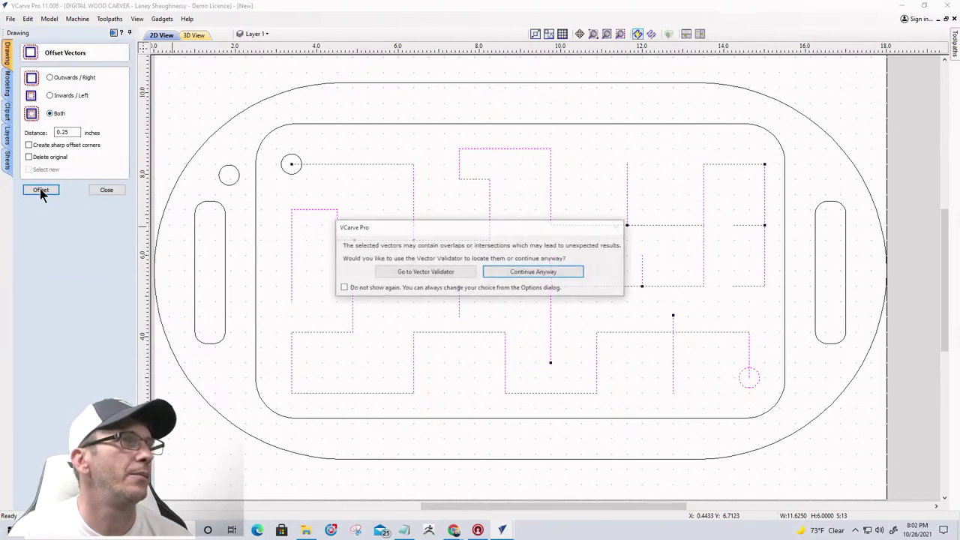
click(509, 274)
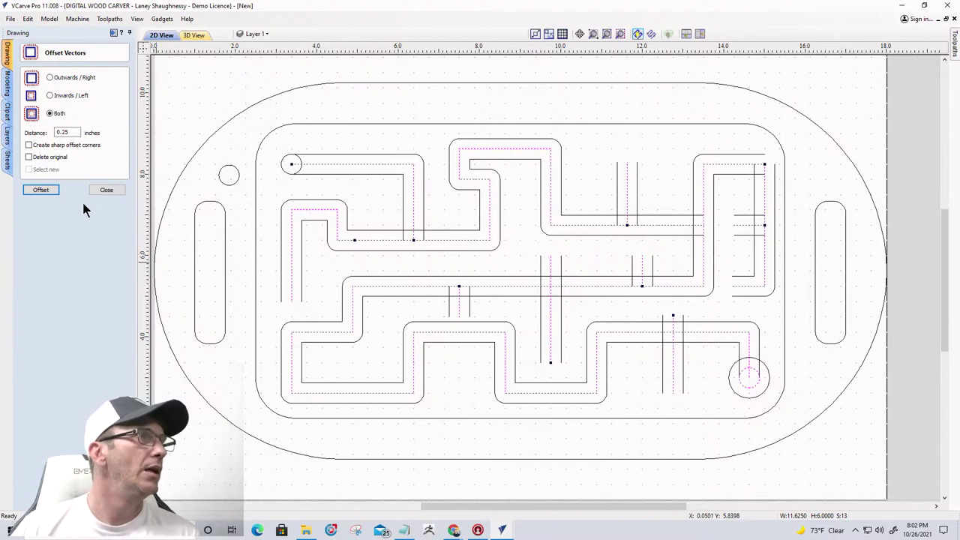
click(107, 191)
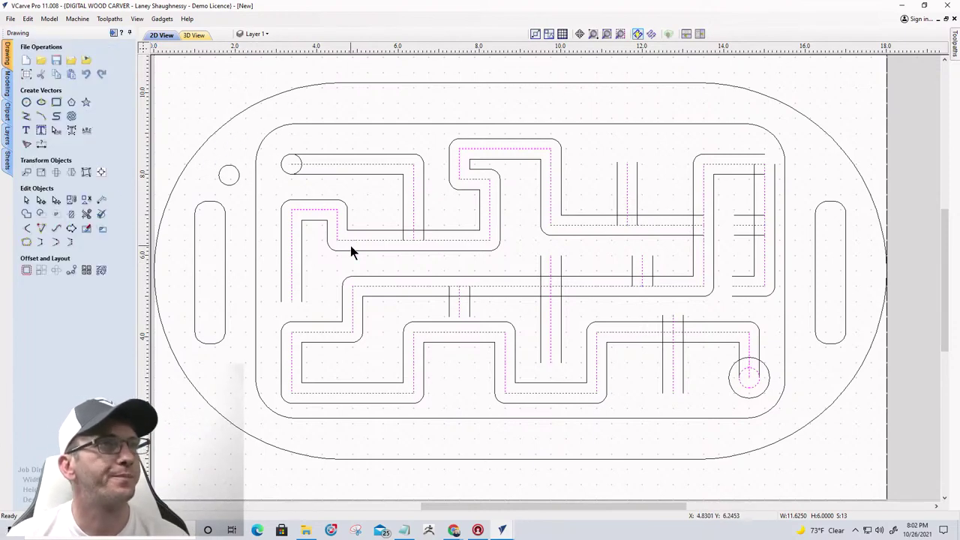
- Move the selected centre lines onto a new red layer named 'Main Path Centerline', then deselect
right_click(301, 162)
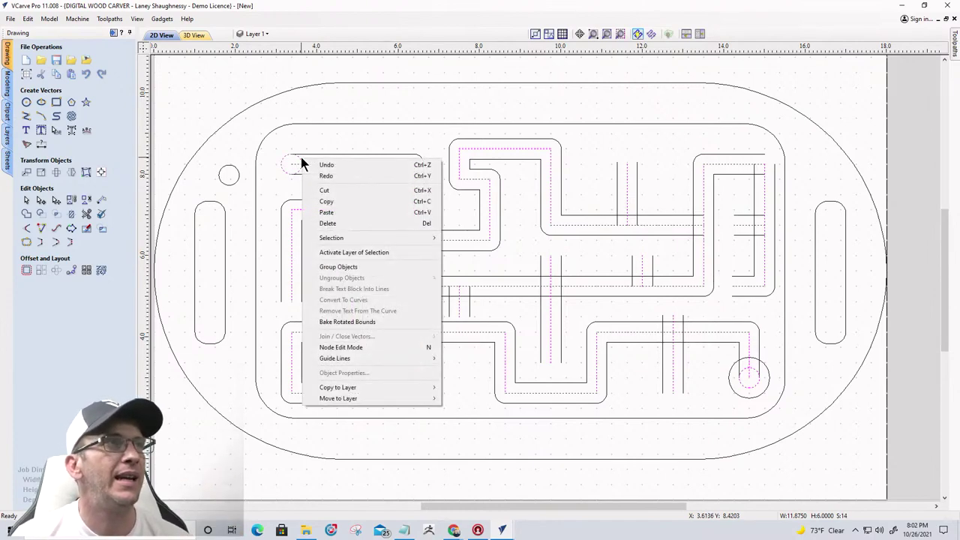
mouse_move(334, 397)
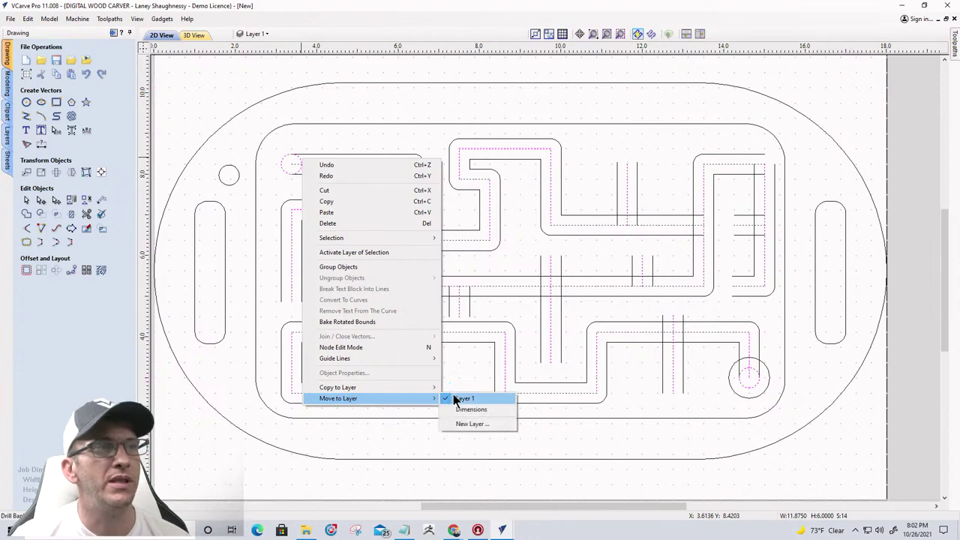
click(459, 424)
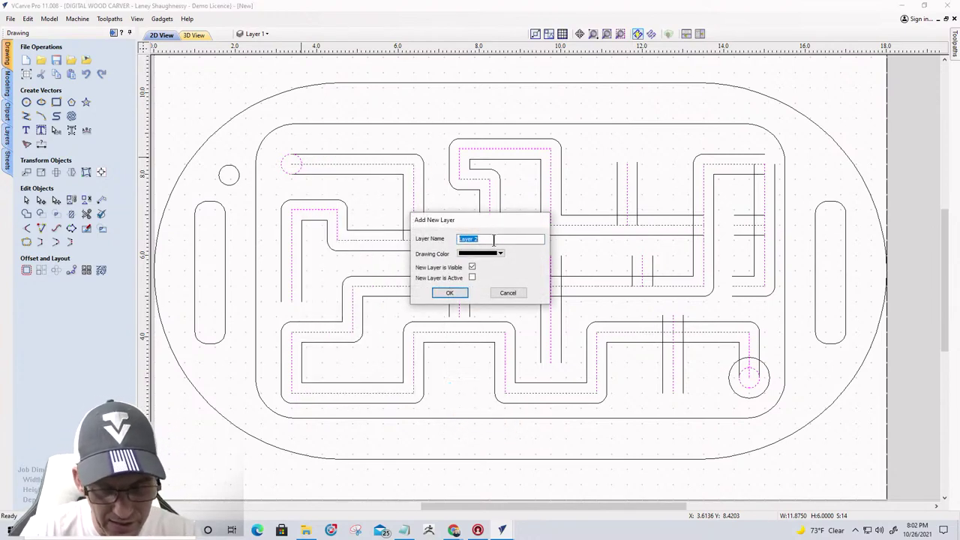
text(Main Trail)
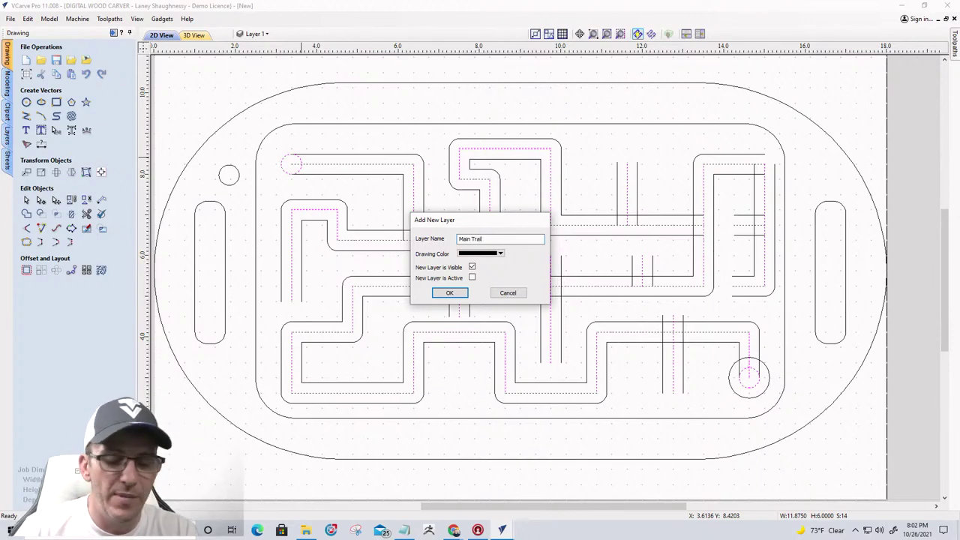
key(BackSpace)
key(BackSpace)
key(BackSpace)
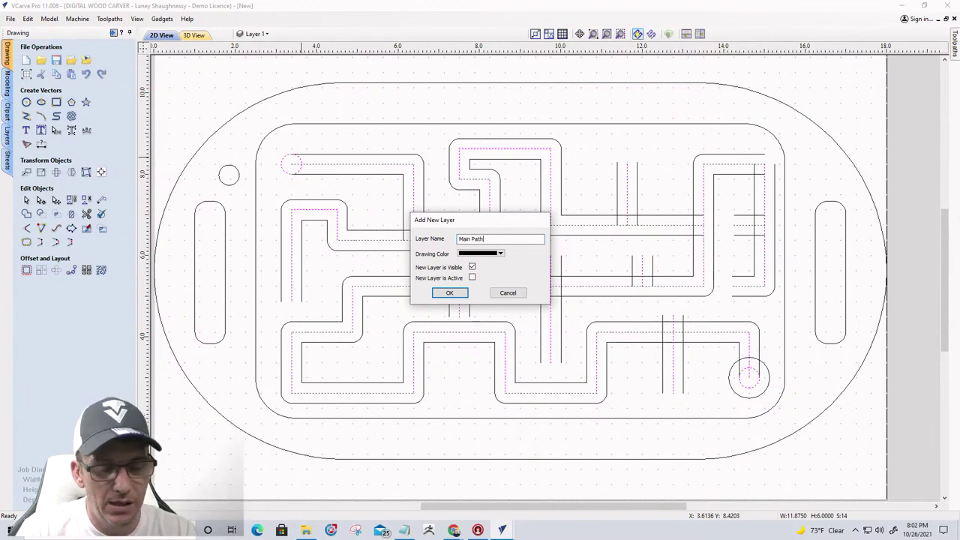
text(enterline)
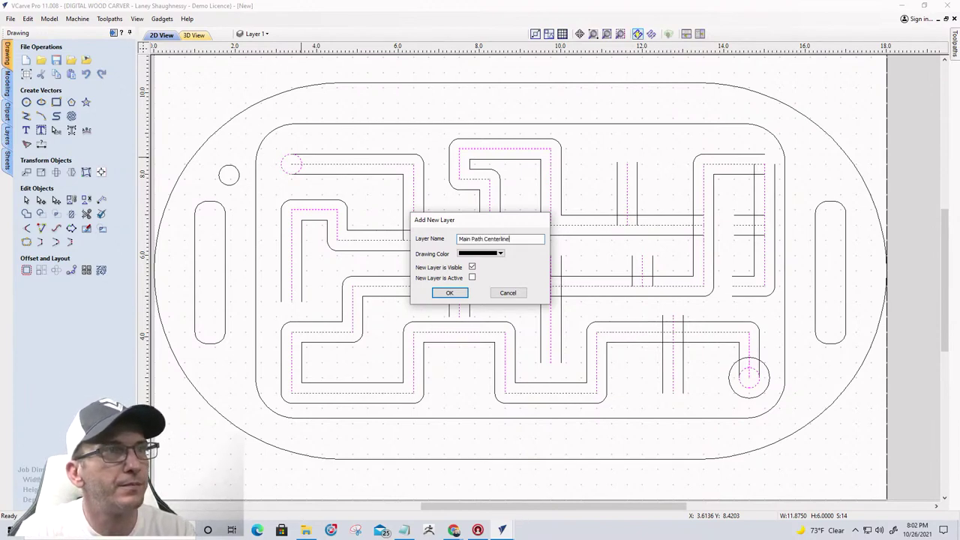
click(500, 253)
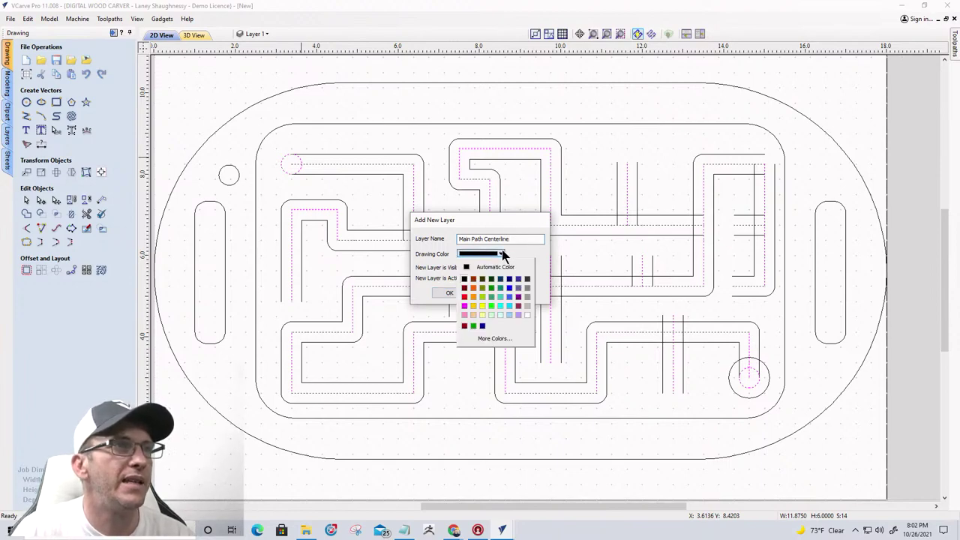
click(465, 297)
click(450, 293)
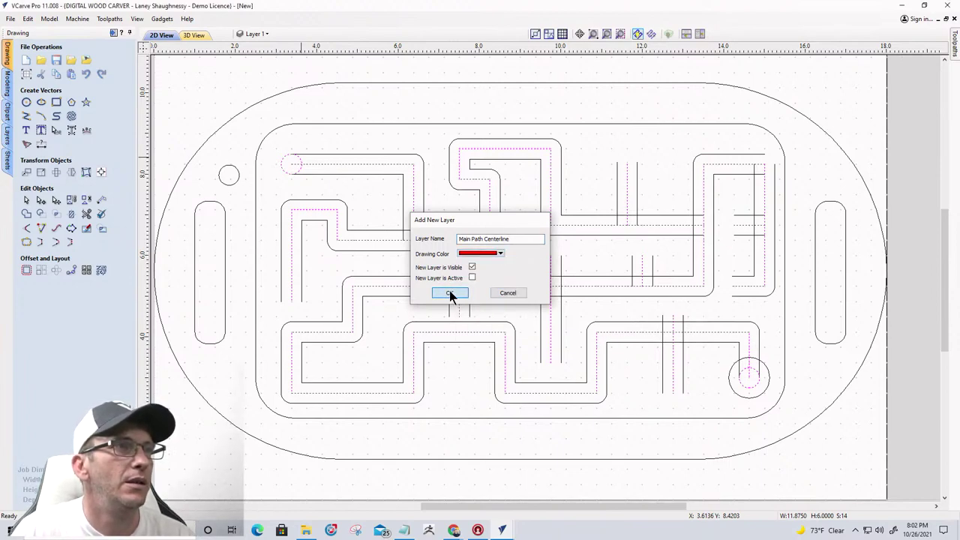
click(326, 269)
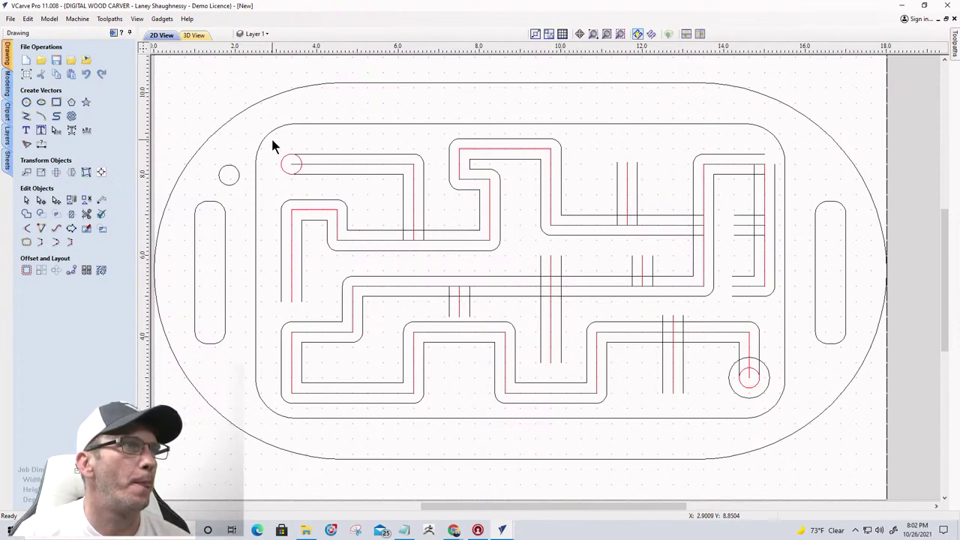
- Hide the Main Path Centerline layer while keeping Layer 1 visible
drag(273, 140, 773, 408)
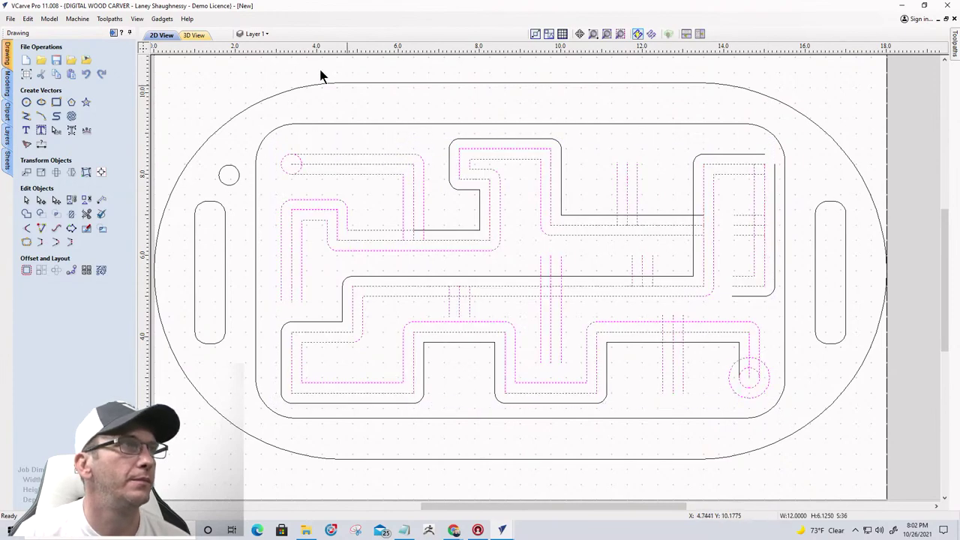
click(248, 35)
click(253, 70)
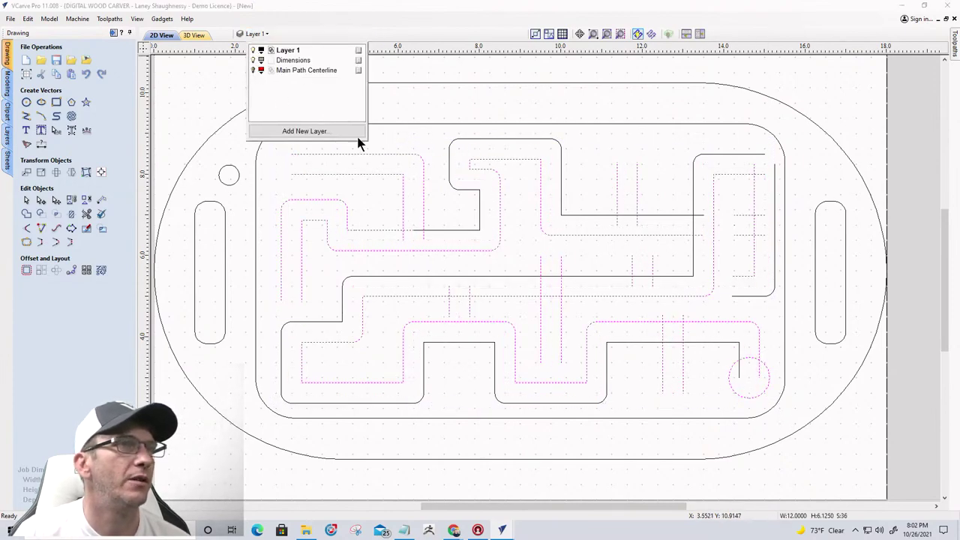
click(254, 72)
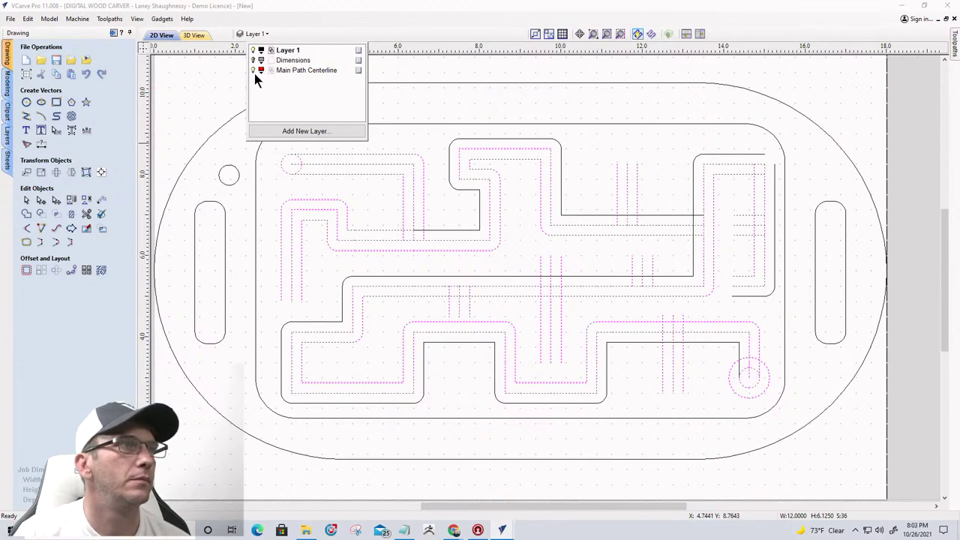
click(254, 72)
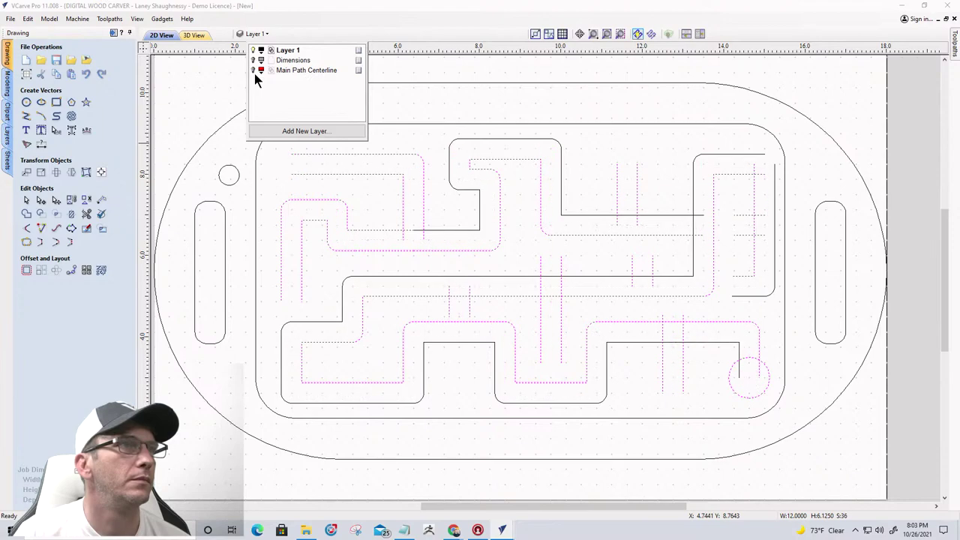
click(254, 72)
click(255, 72)
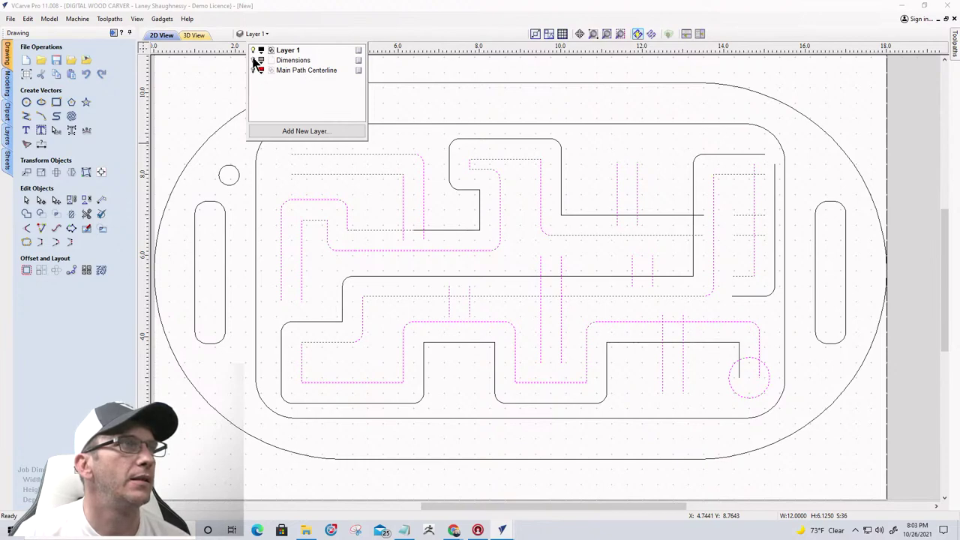
click(253, 50)
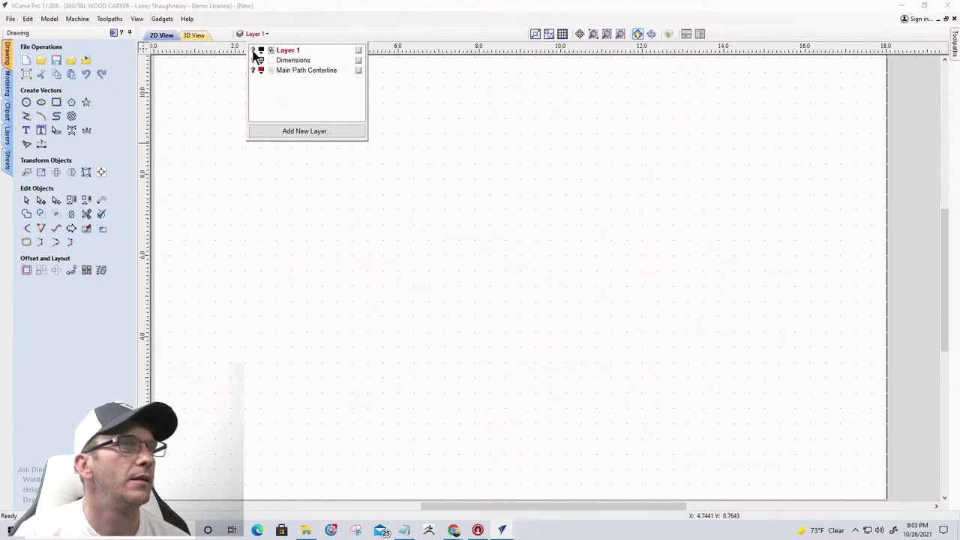
click(253, 50)
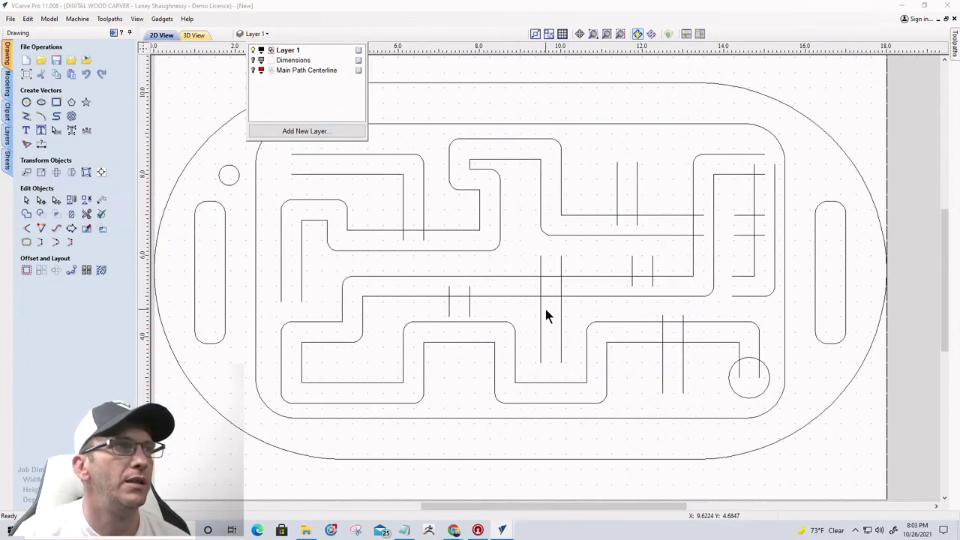
- Delete the offset ring surrounding the exit circle
scroll(546, 308, down, 1)
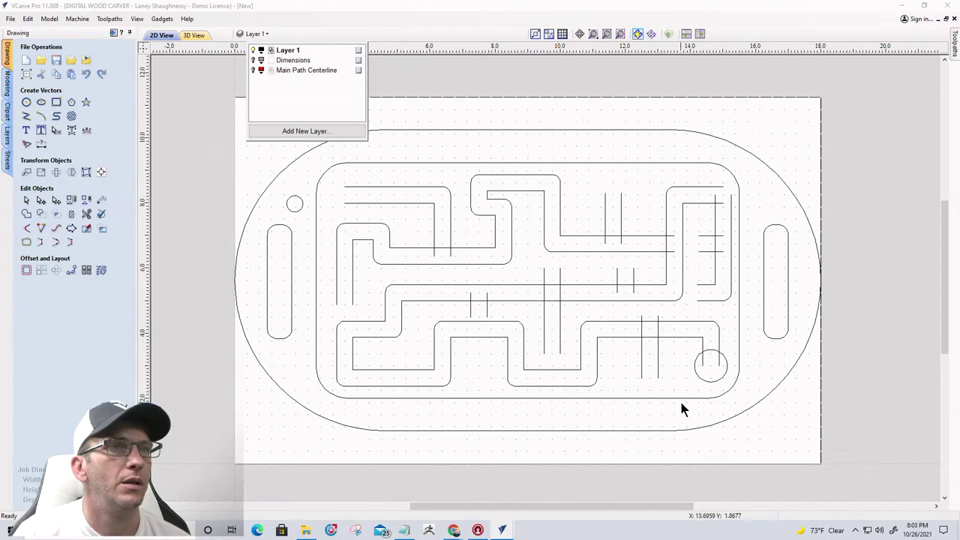
click(697, 375)
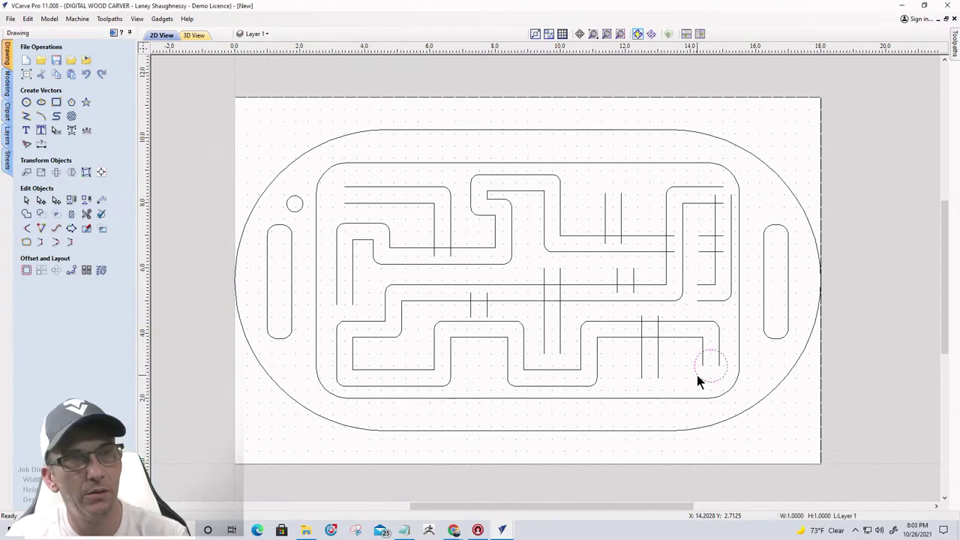
key(Delete)
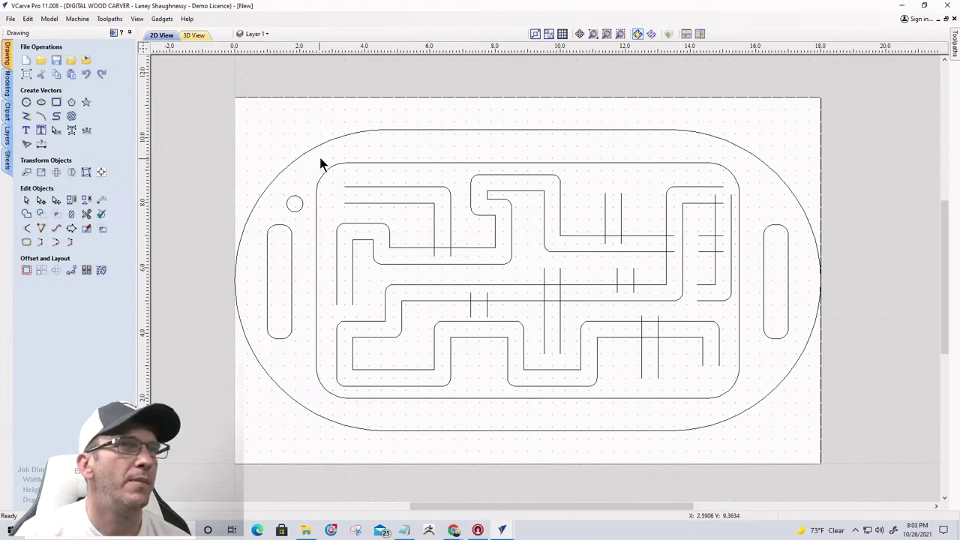
- Put the box-selected maze walls on a new green layer named 'Toolpath Vectors'
drag(321, 159, 731, 396)
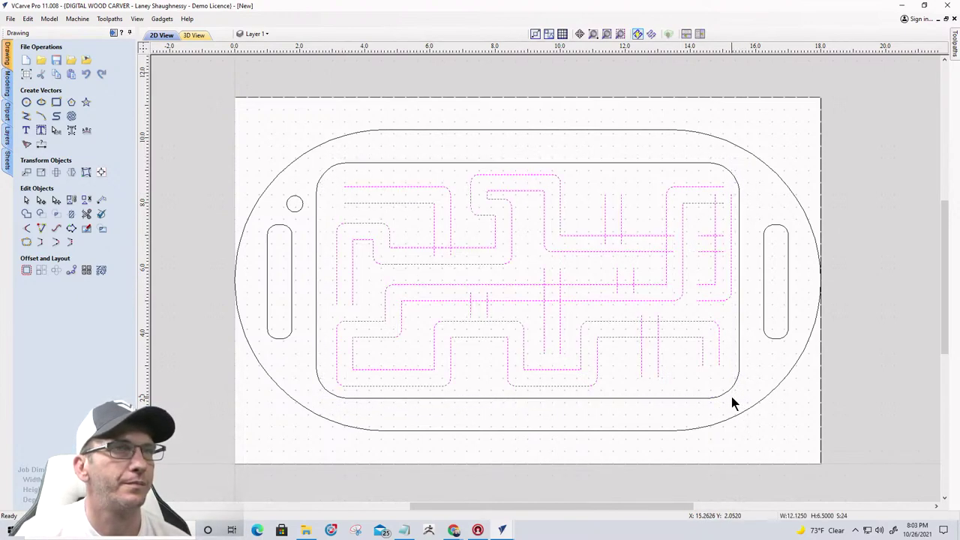
right_click(545, 256)
mouse_move(675, 481)
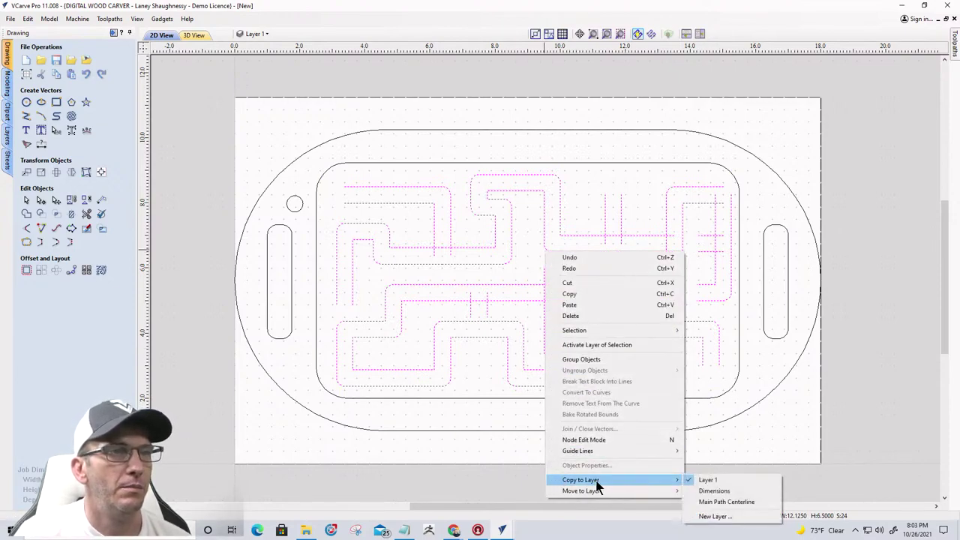
click(697, 515)
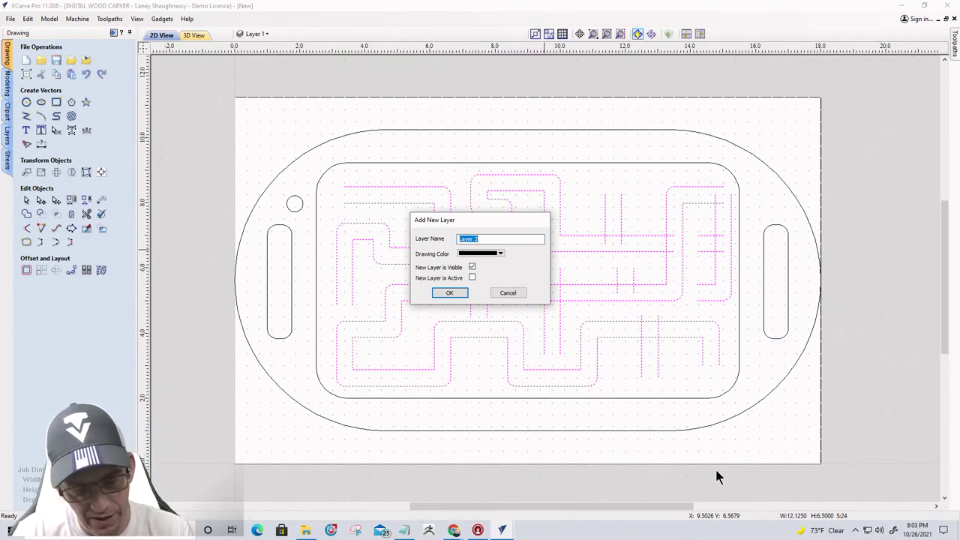
text(Toolp)
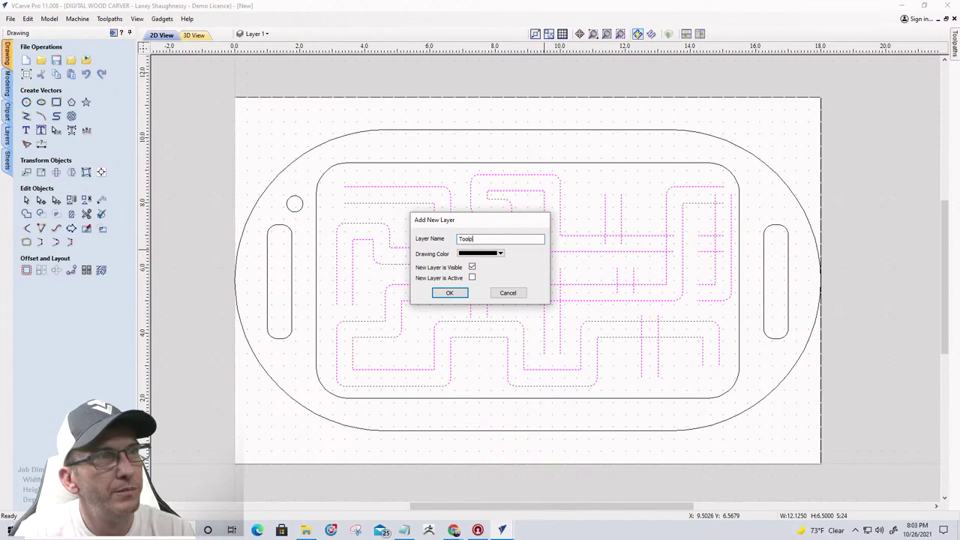
text(ath)
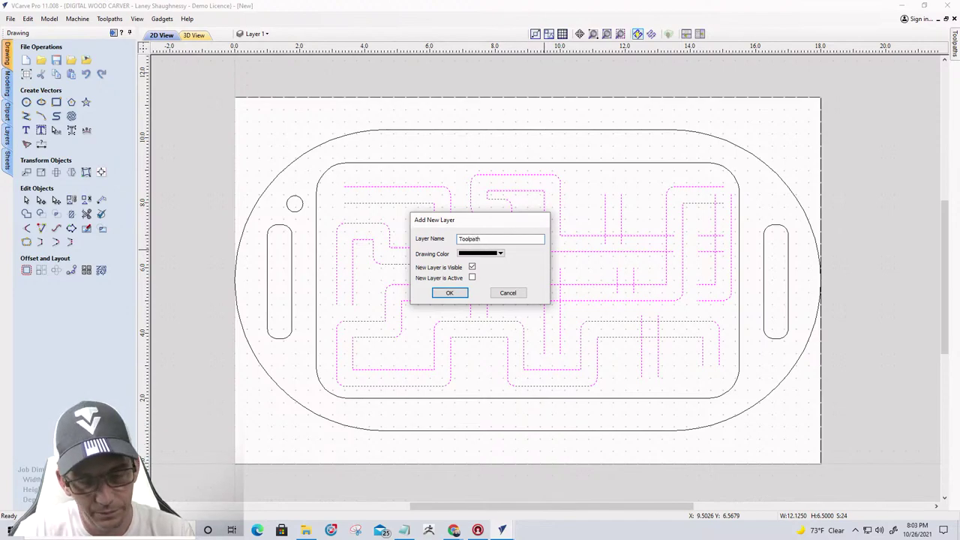
text( Vectors)
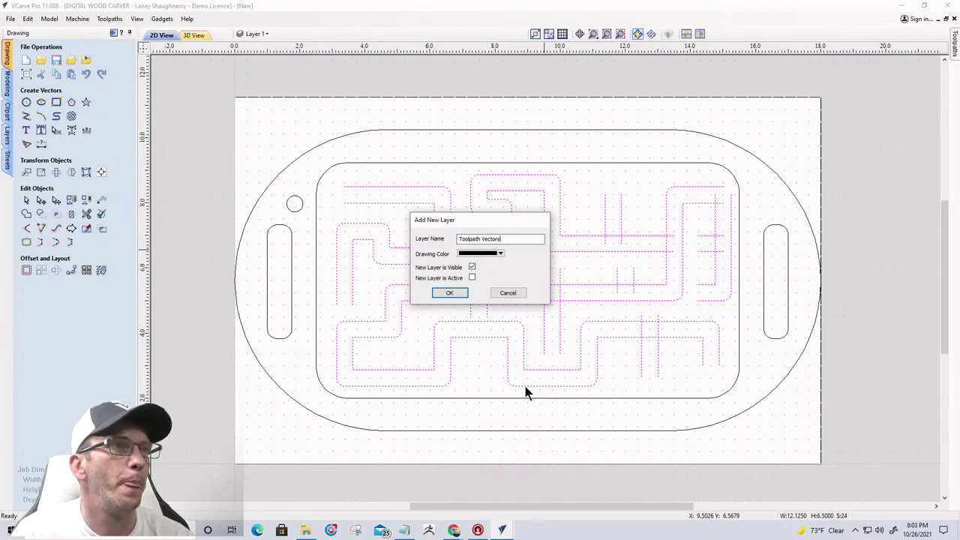
click(500, 253)
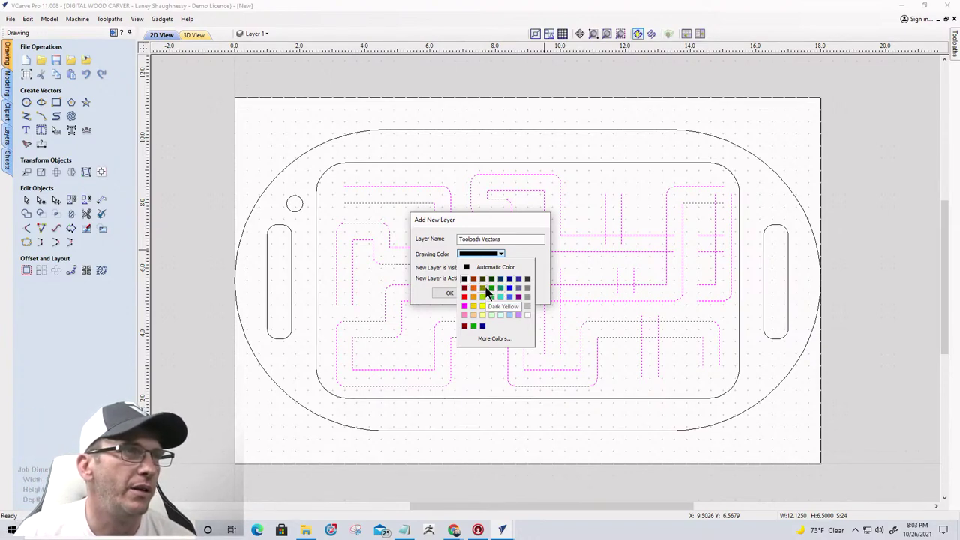
click(492, 290)
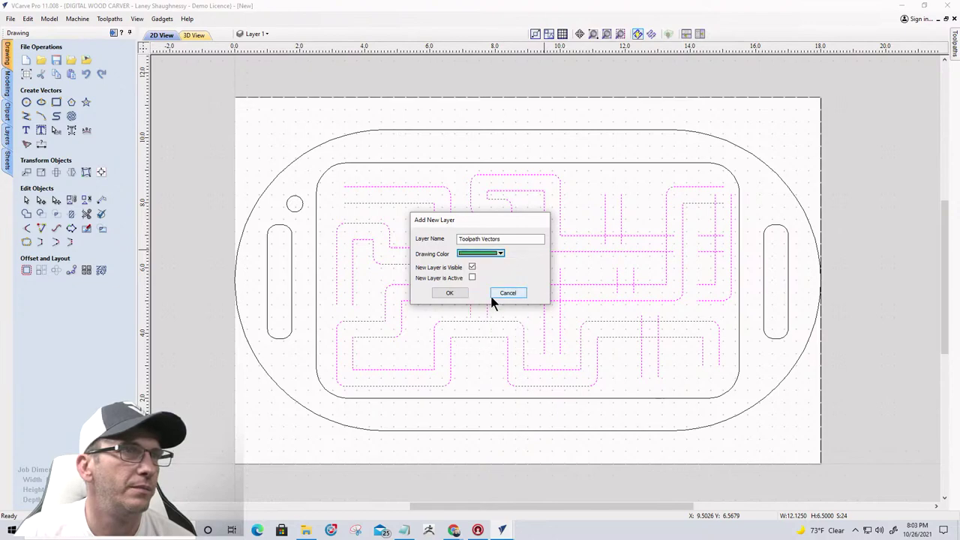
click(458, 294)
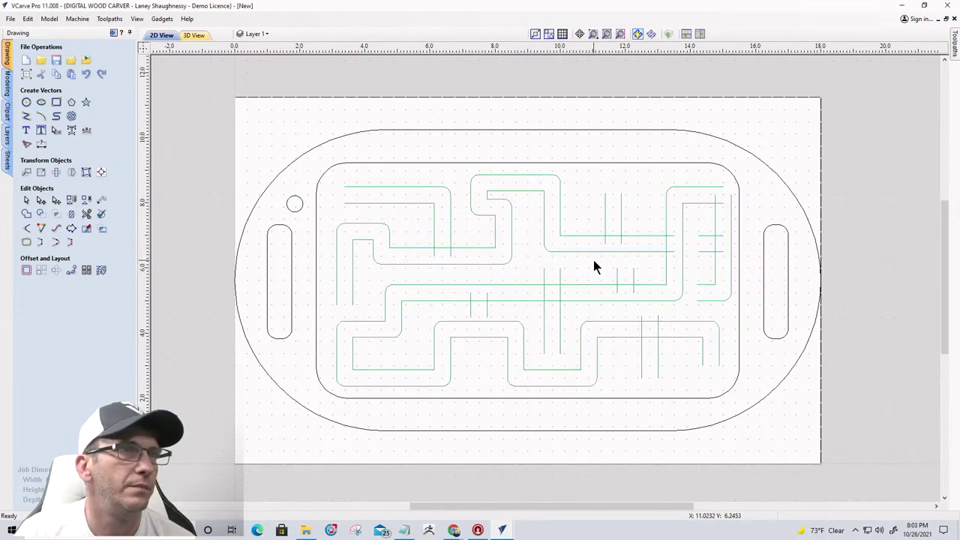
- Change the Toolpath Vectors layer colour to light blue
scroll(555, 240, up, 2)
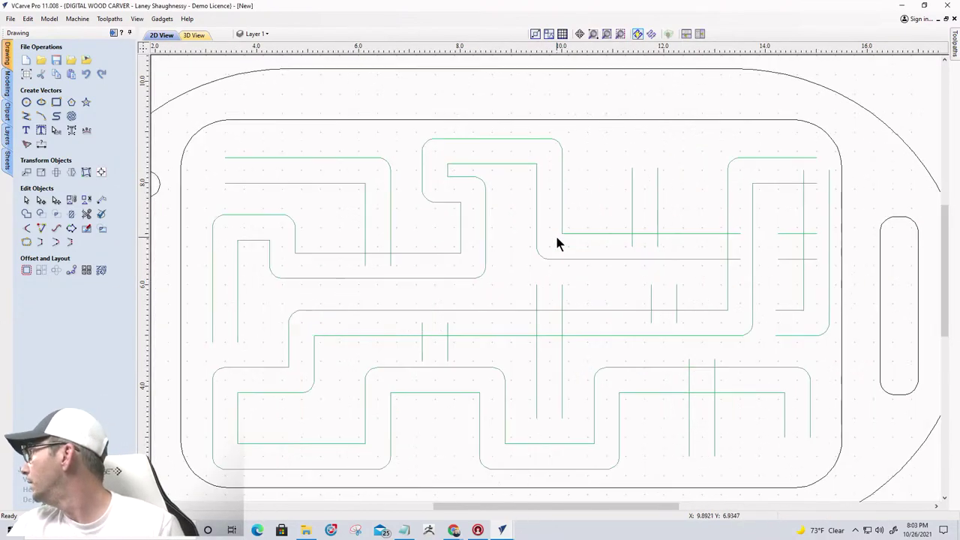
scroll(556, 240, down, 2)
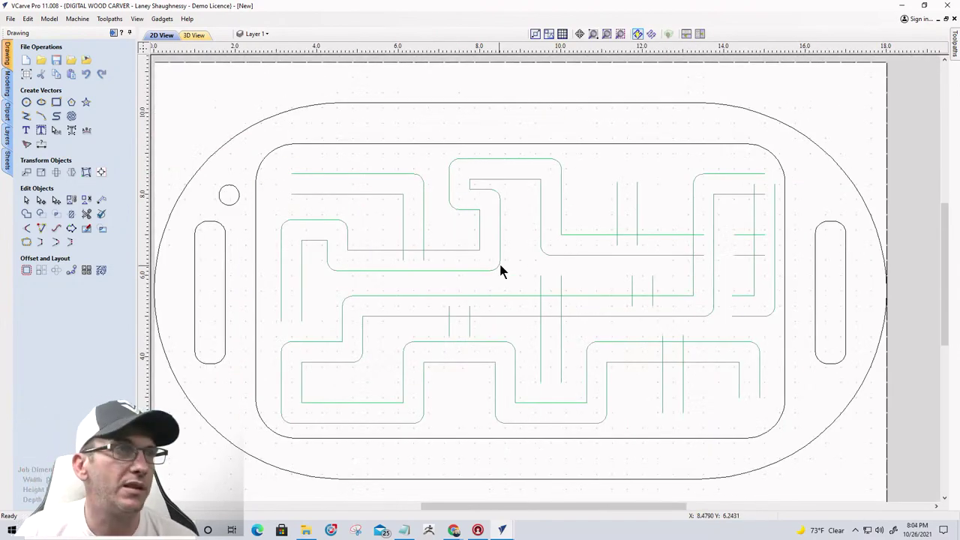
click(541, 242)
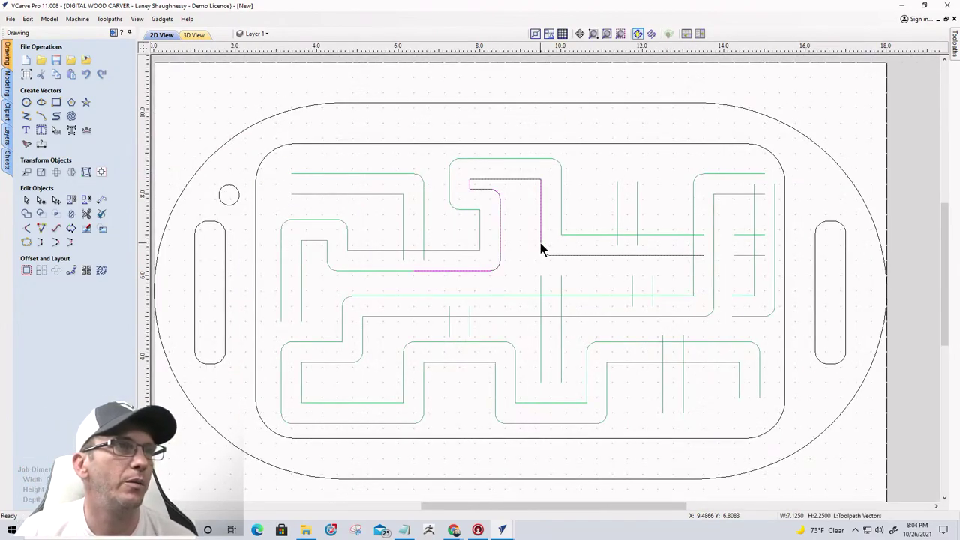
click(255, 34)
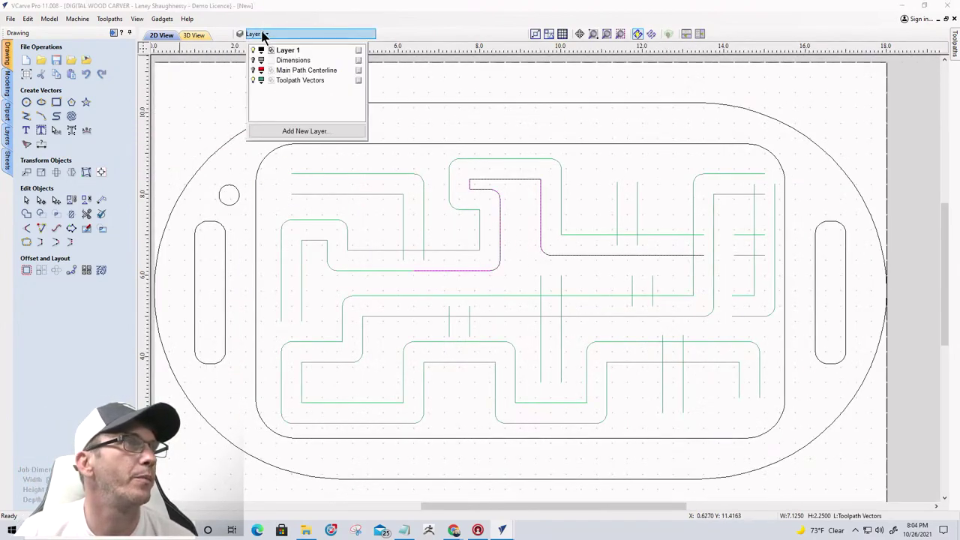
click(261, 80)
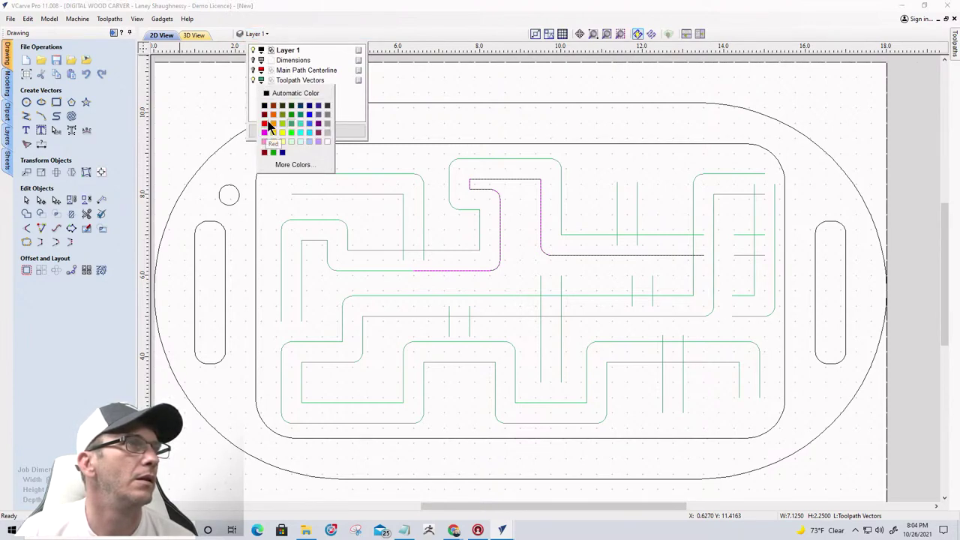
click(307, 126)
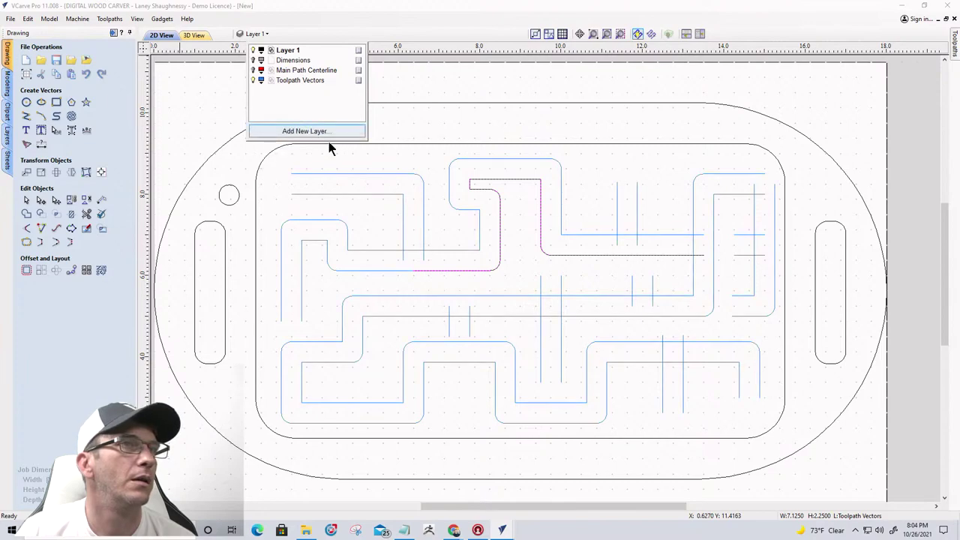
- Select the oval outline and several maze lines to check which layer each is on
scroll(424, 167, up, 2)
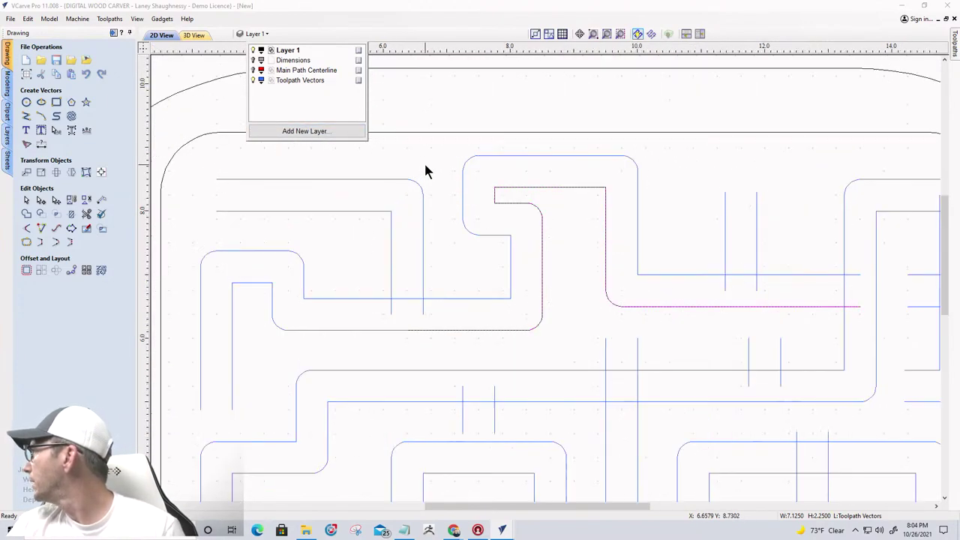
scroll(425, 171, down, 3)
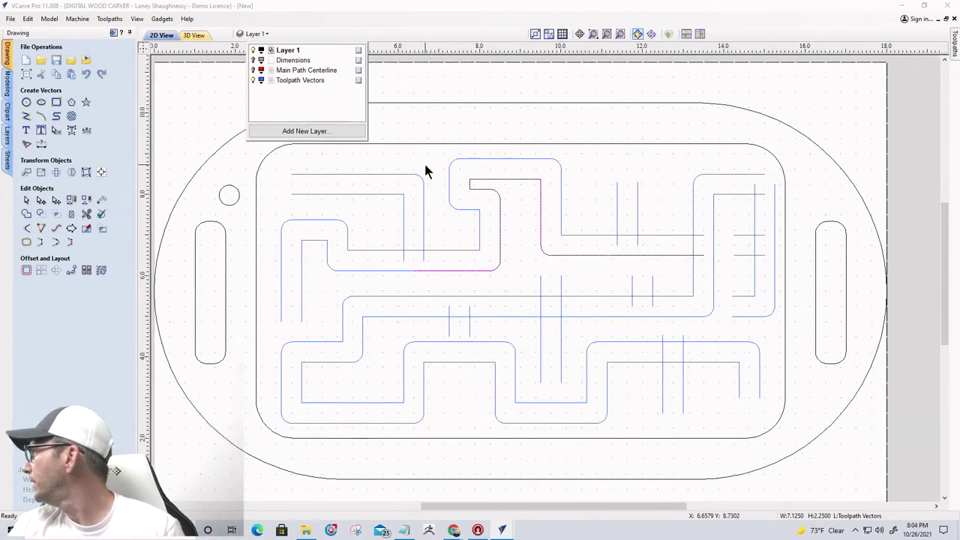
click(471, 102)
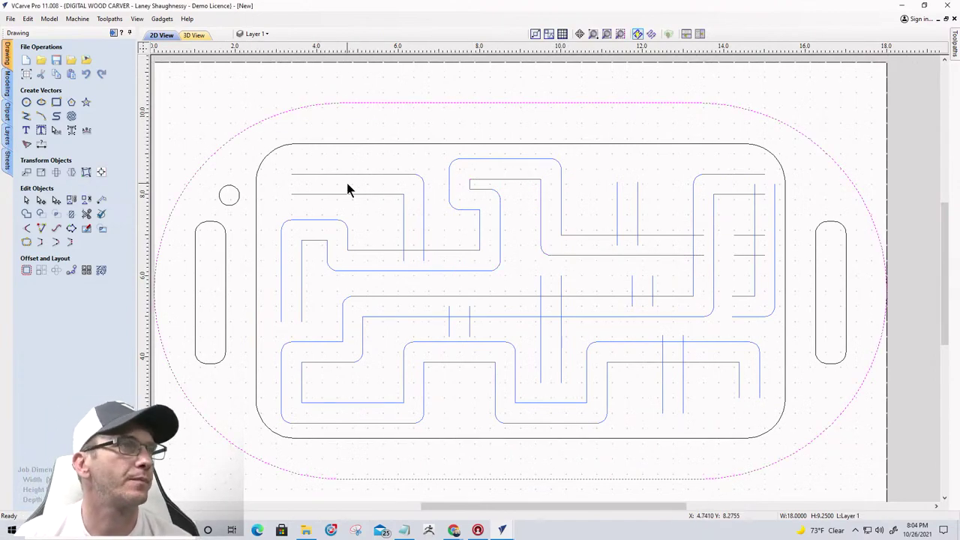
scroll(317, 207, up, 1)
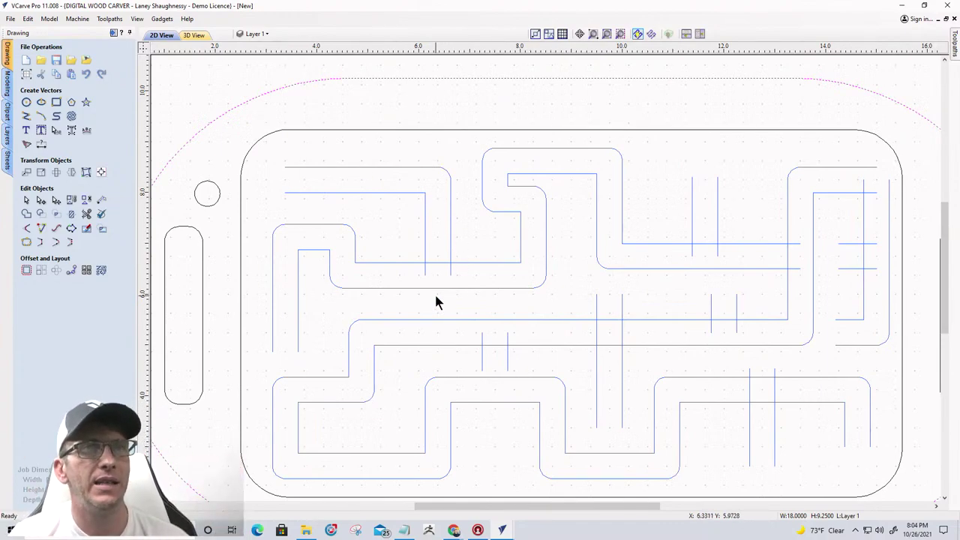
click(294, 167)
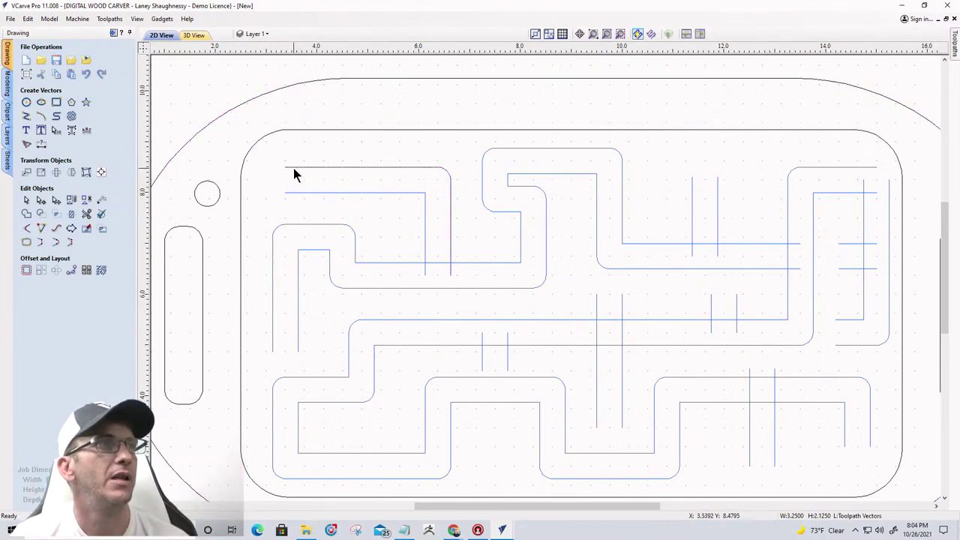
click(266, 35)
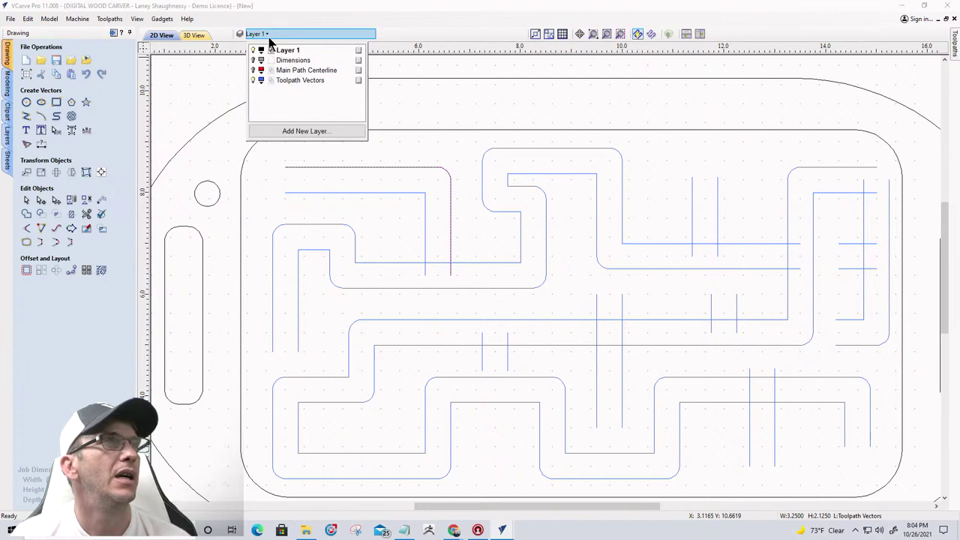
click(464, 99)
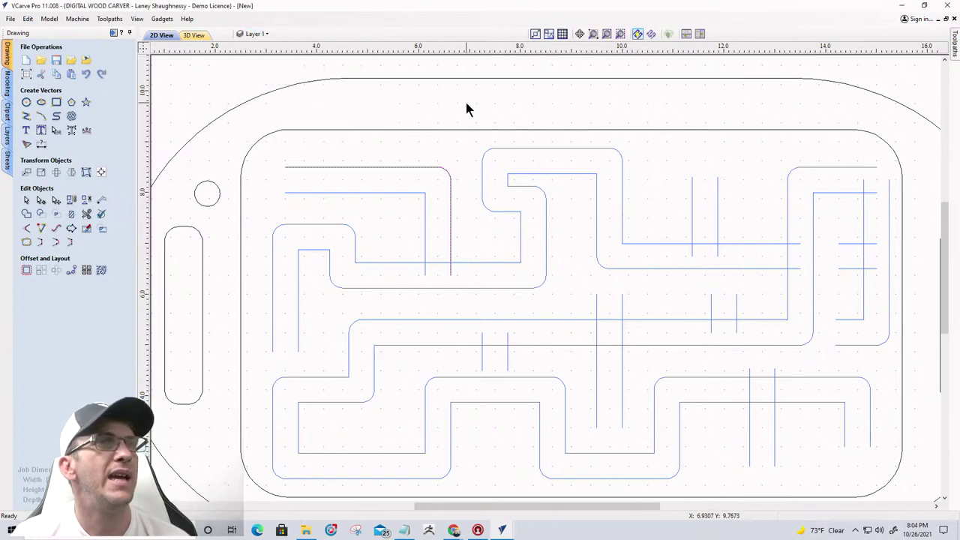
click(412, 192)
scroll(412, 192, down, 1)
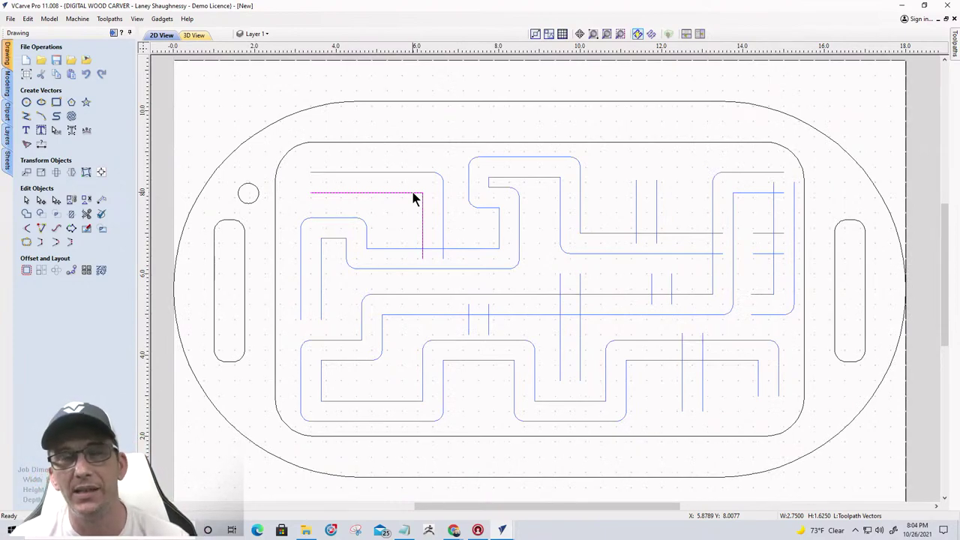
click(418, 173)
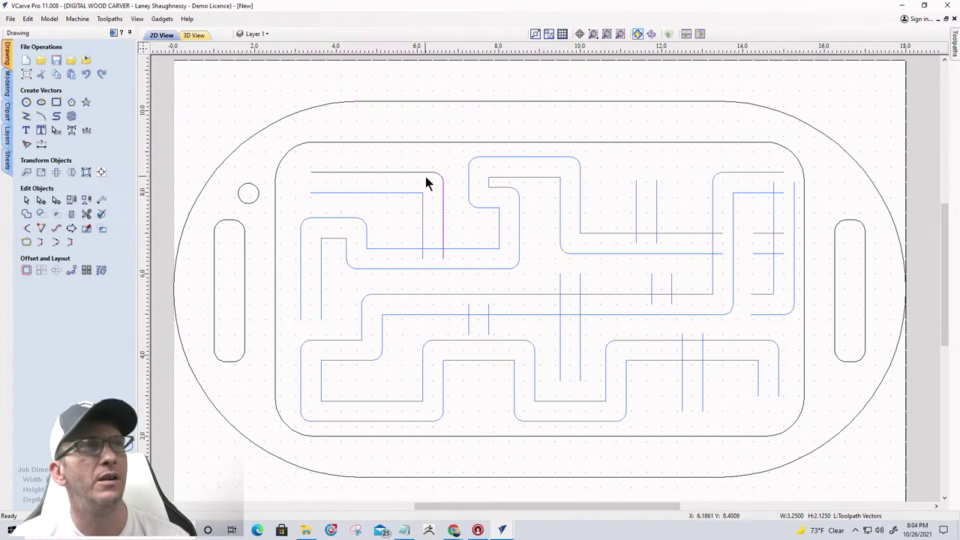
scroll(425, 177, up, 4)
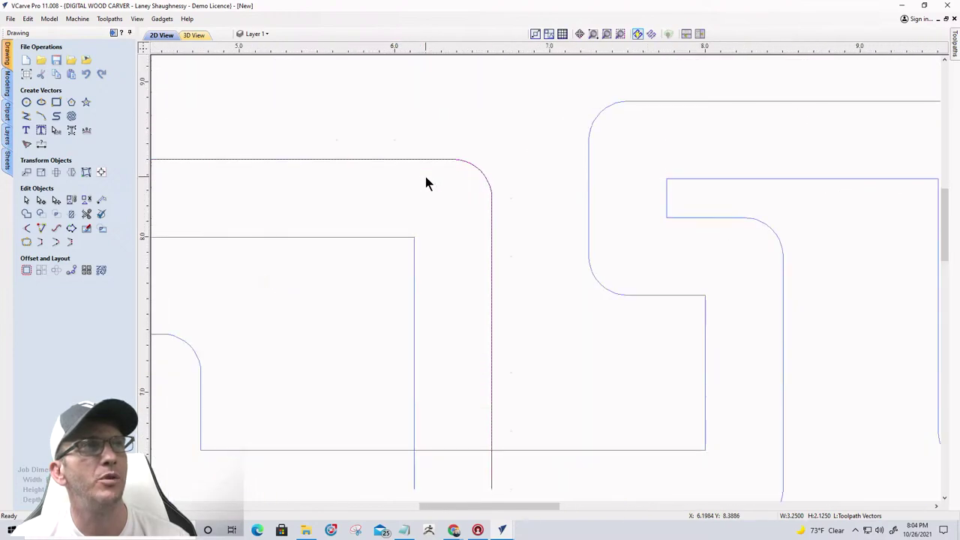
- Make Toolpath Vectors the active layer after checking its visibility against Layer 1
click(258, 35)
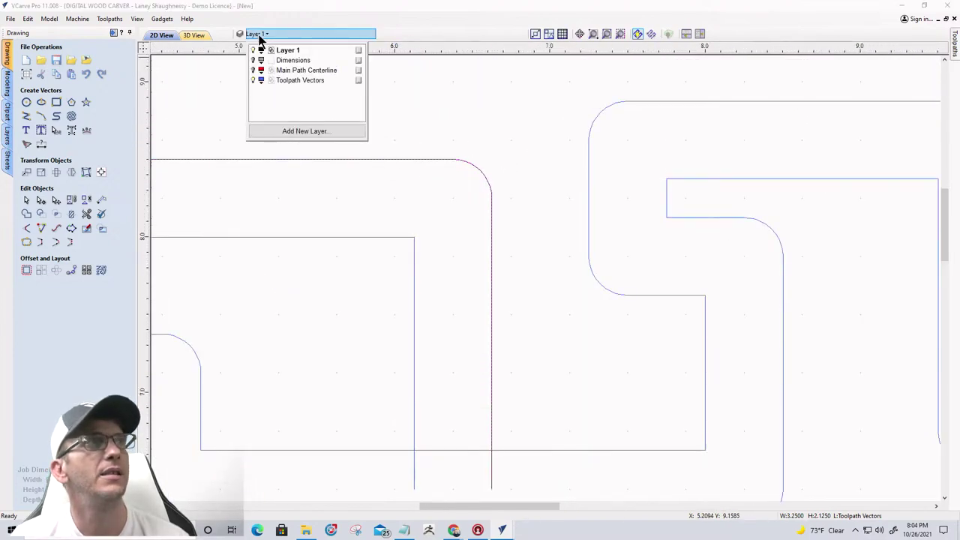
click(253, 79)
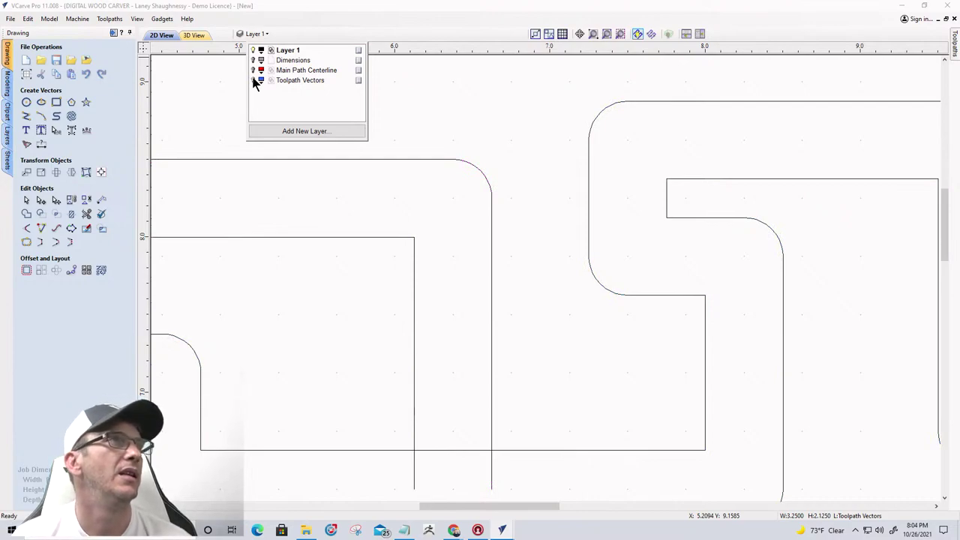
click(254, 50)
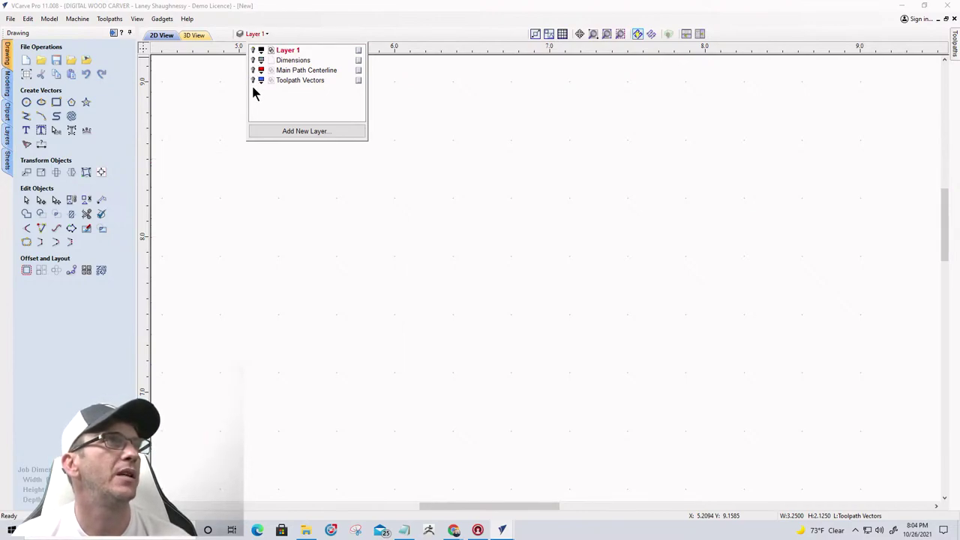
click(254, 80)
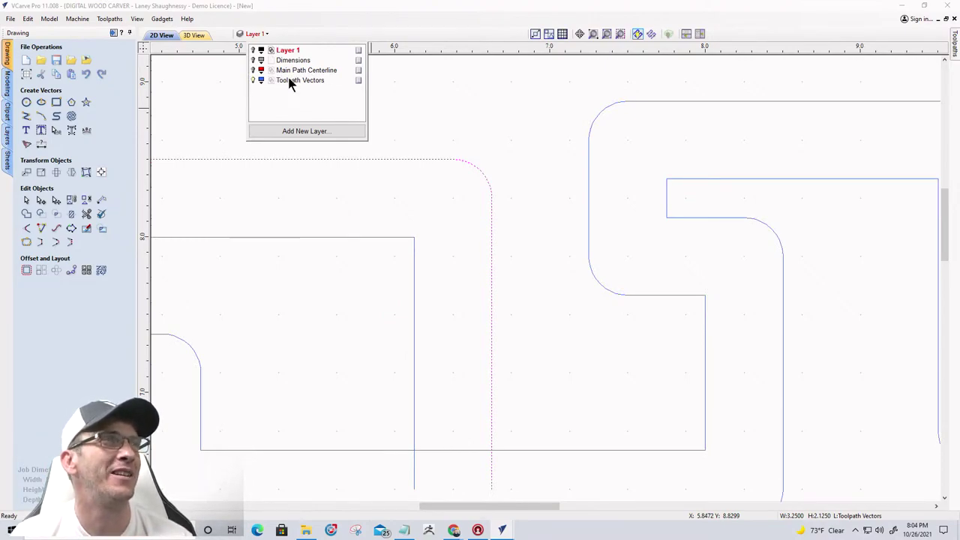
click(290, 80)
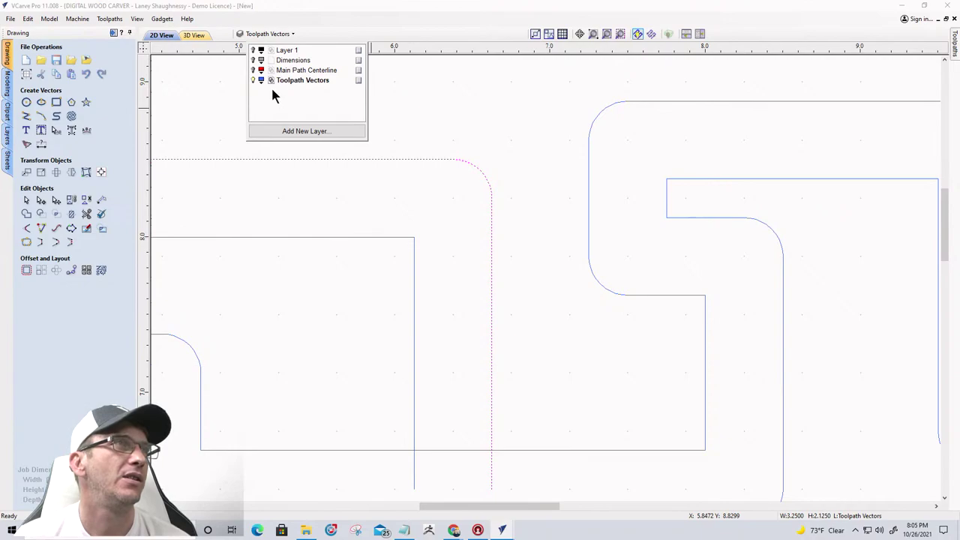
- Compare paths by toggling Layer 1, undo two changes, and leave Layer 1 shown
click(255, 50)
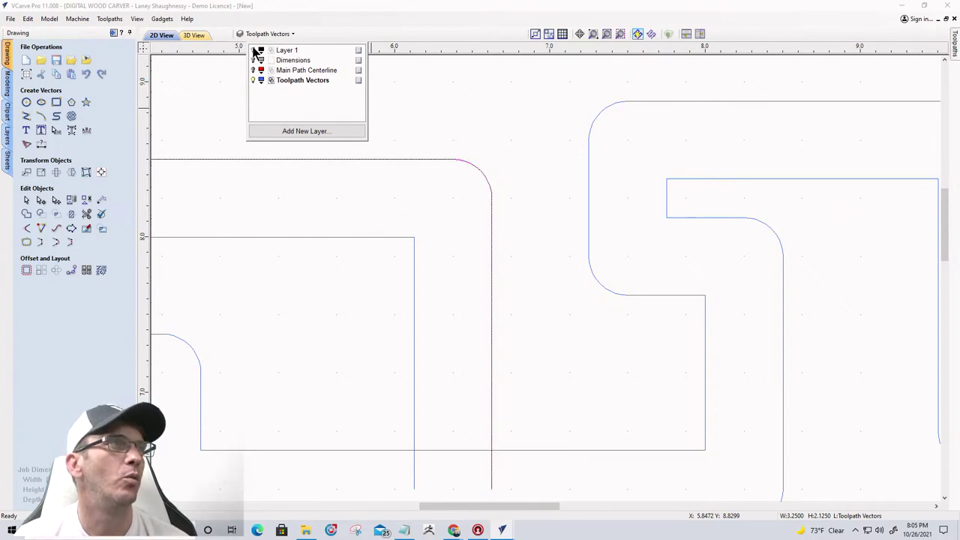
click(254, 50)
click(254, 50)
click(254, 50)
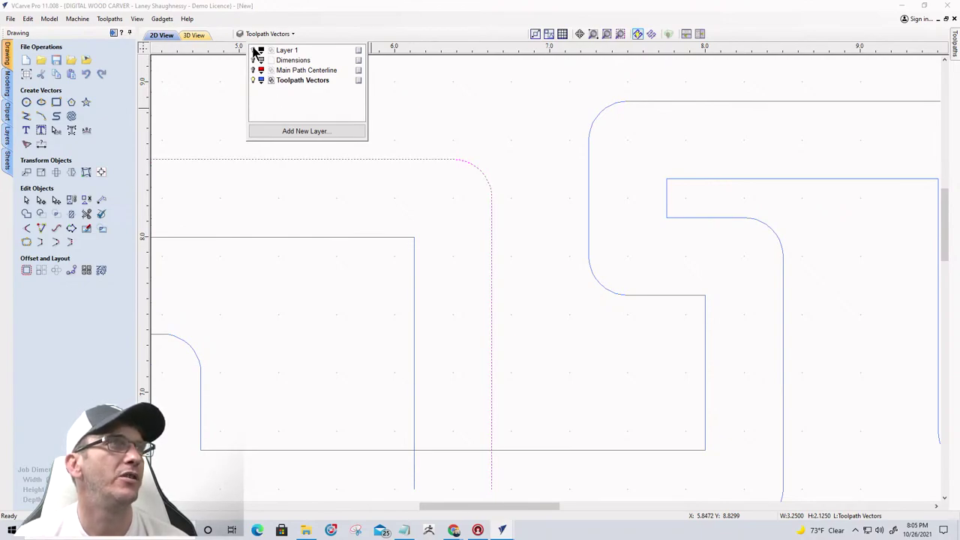
click(89, 76)
click(89, 76)
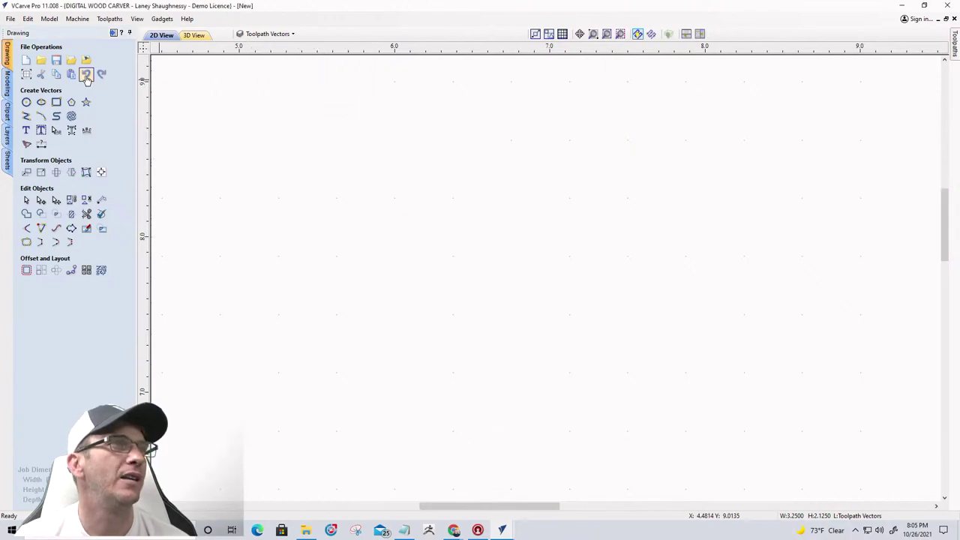
click(279, 35)
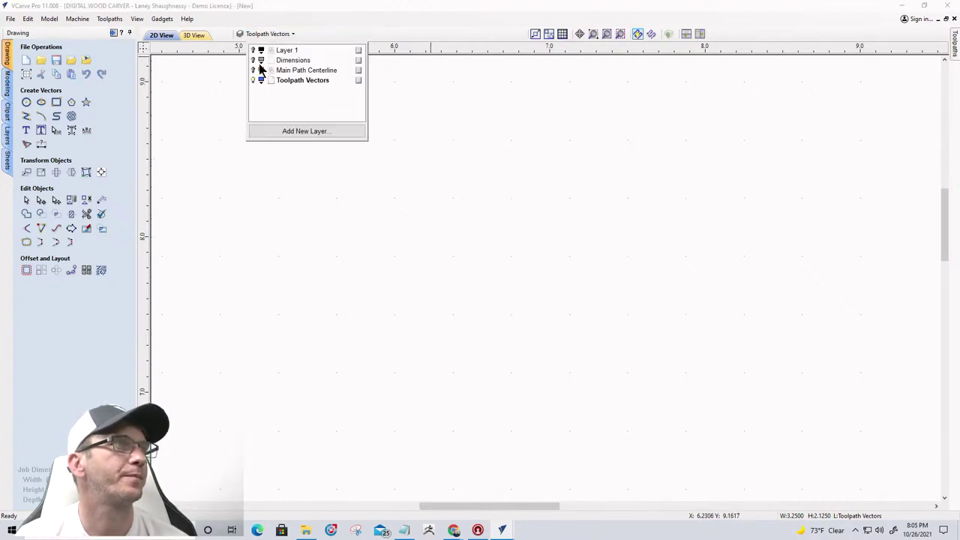
click(254, 51)
scroll(414, 155, down, 5)
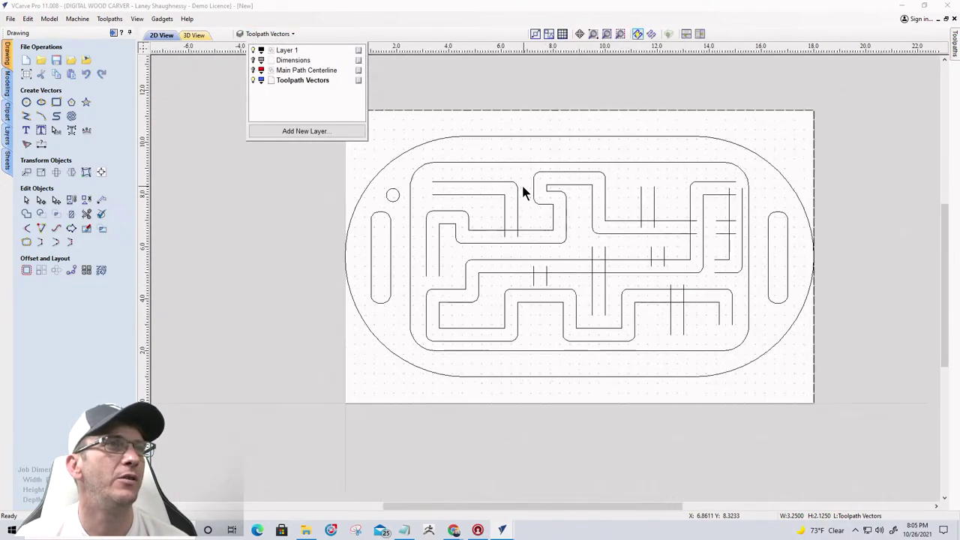
- Move the box-selected maze lines onto the Toolpath Vectors layer
drag(398, 160, 758, 352)
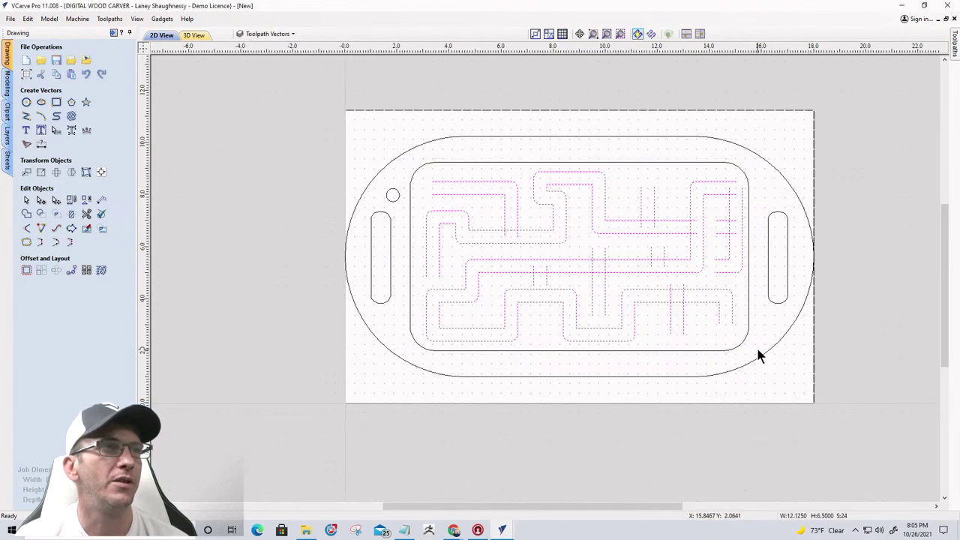
right_click(555, 246)
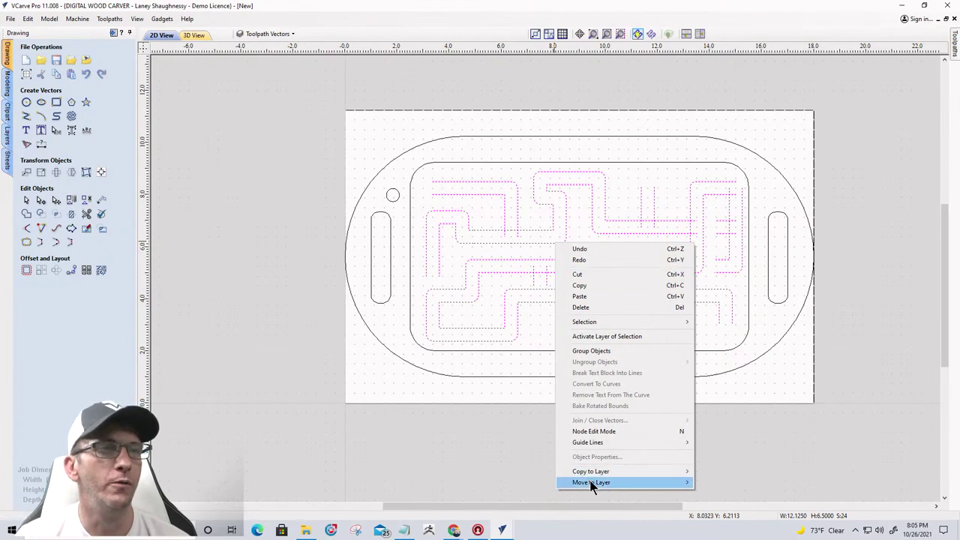
mouse_move(596, 481)
click(719, 516)
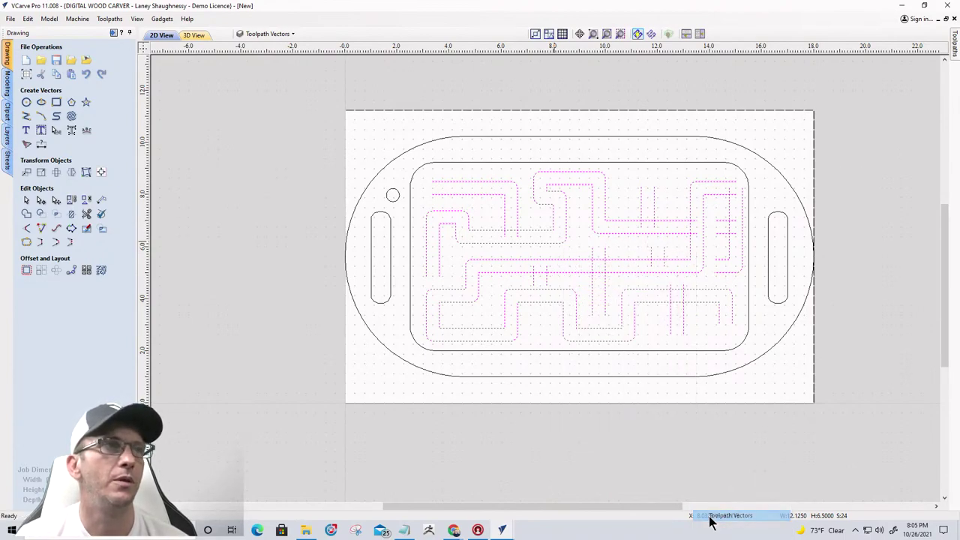
- Check the Toolpath Vectors and Layer 1 visibility, leaving both layers shown
click(263, 33)
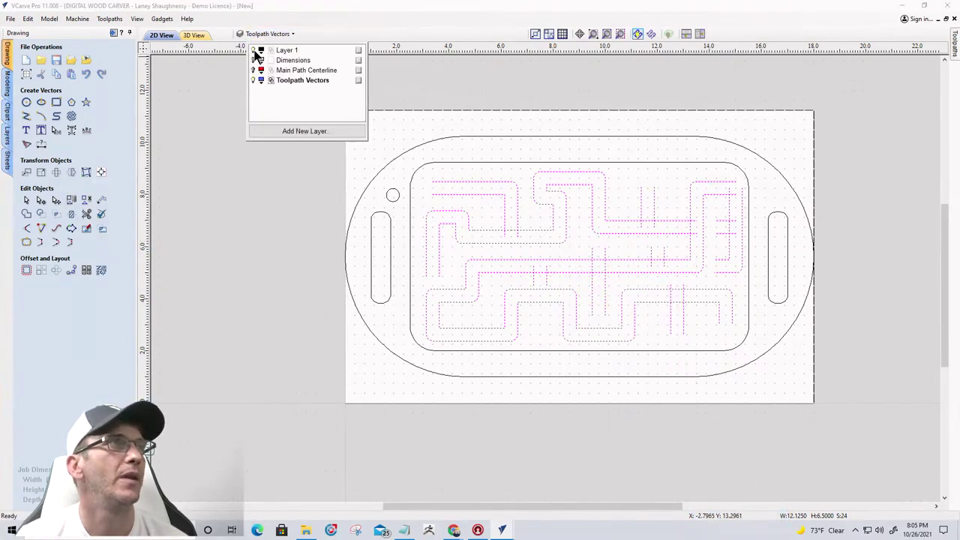
click(254, 81)
click(254, 81)
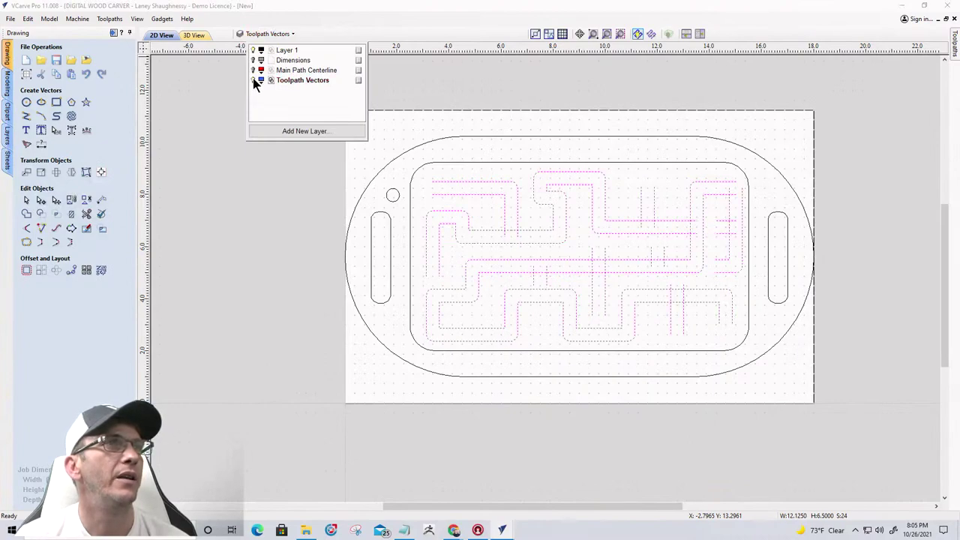
click(253, 50)
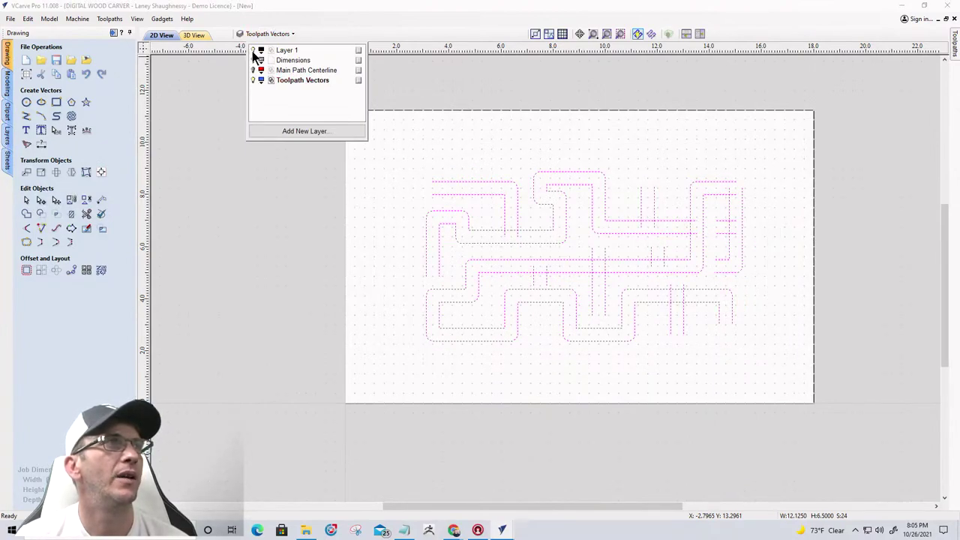
click(252, 50)
click(439, 193)
scroll(450, 199, up, 3)
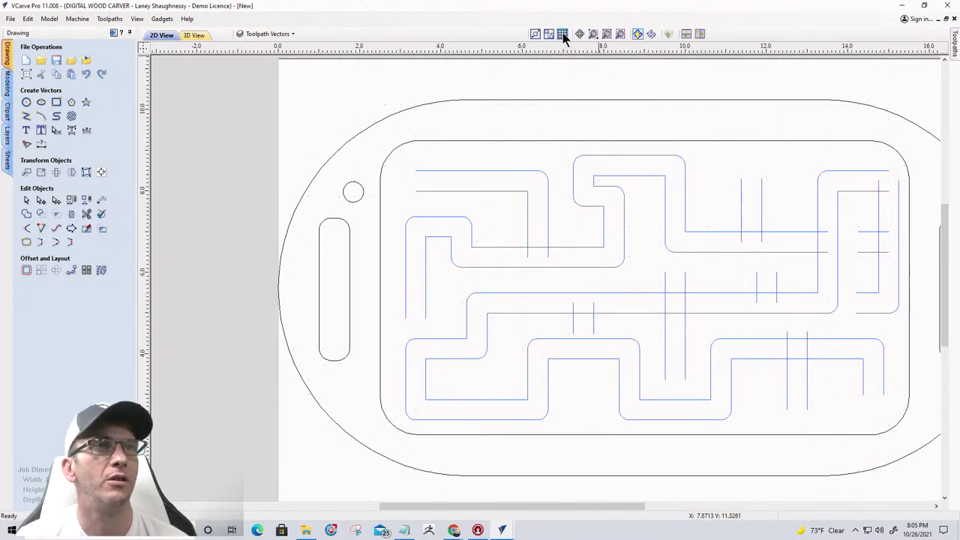
- Join the two parallel top-left corridor walls with Join Open Vectors
scroll(904, 259, up, 2)
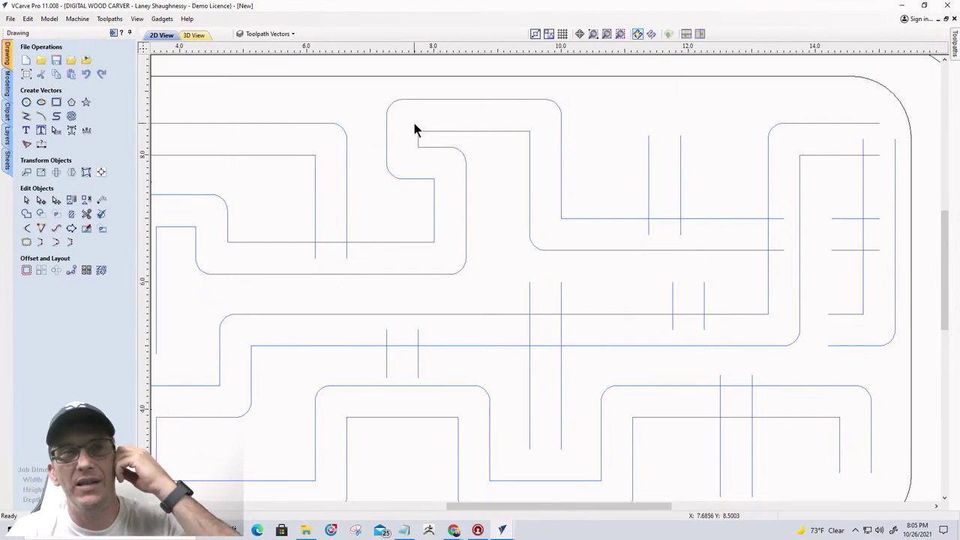
scroll(750, 229, down, 4)
scroll(418, 175, up, 4)
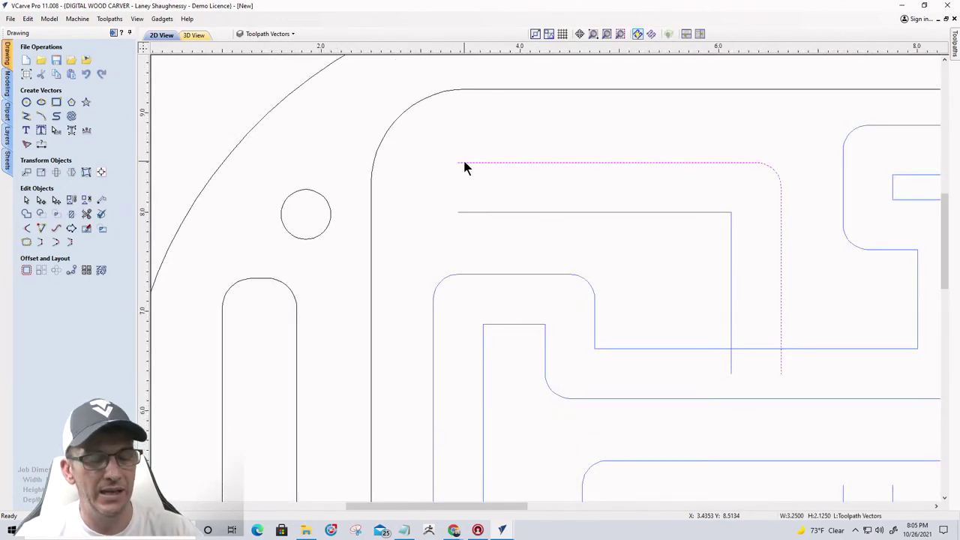
shift+click(473, 213)
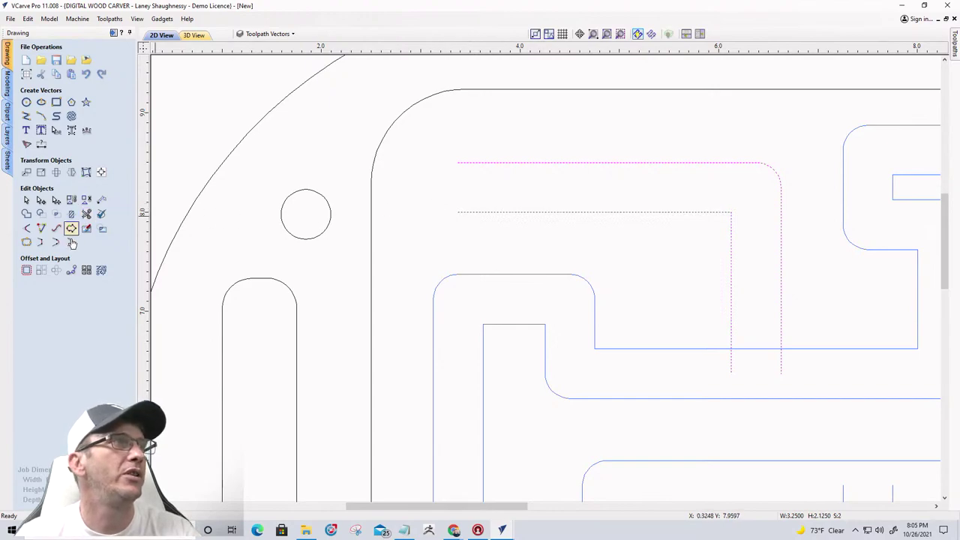
click(40, 242)
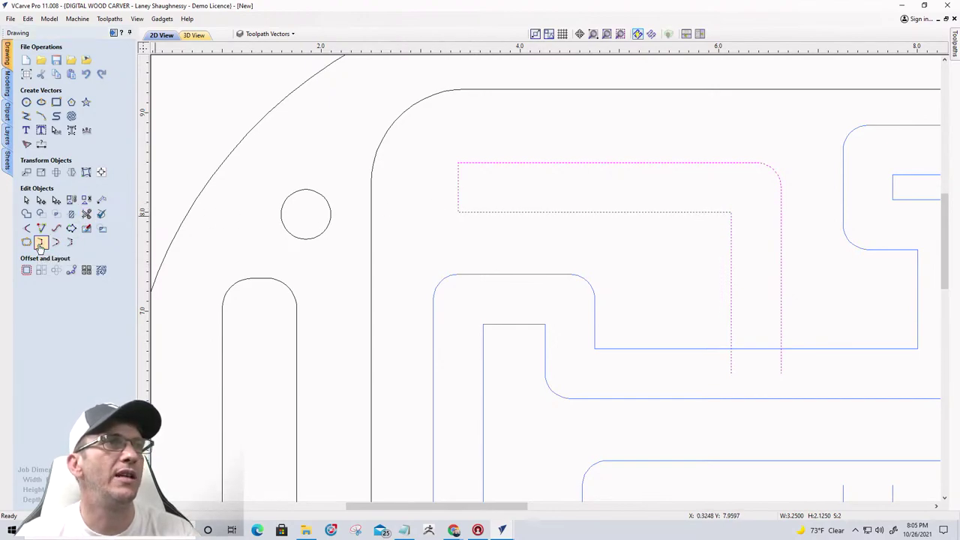
- Convert the straight left-end span of the joined path into an arc
click(41, 200)
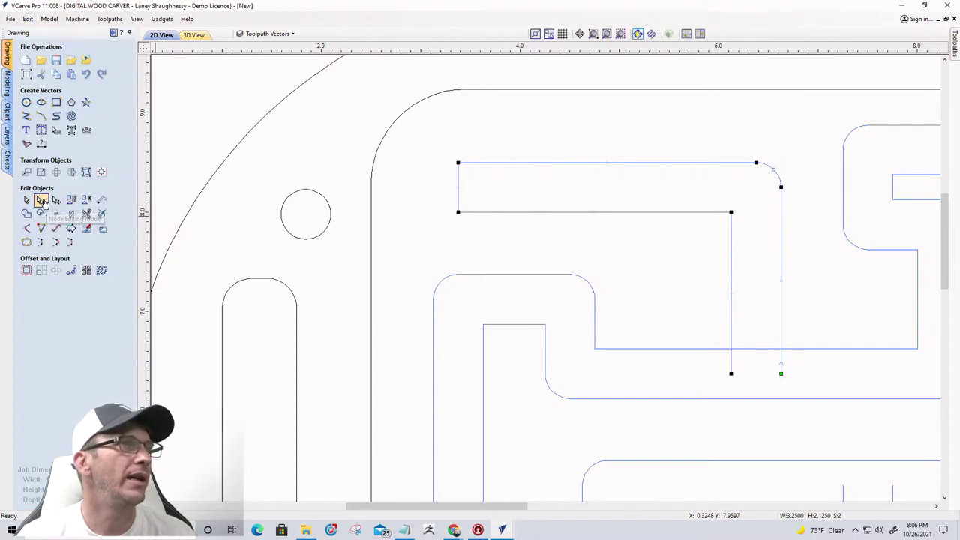
right_click(459, 179)
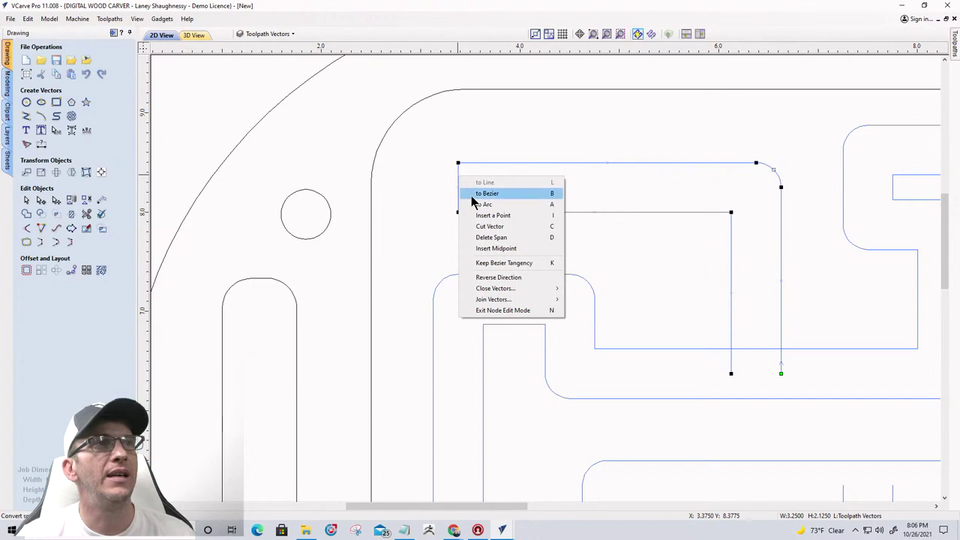
click(473, 200)
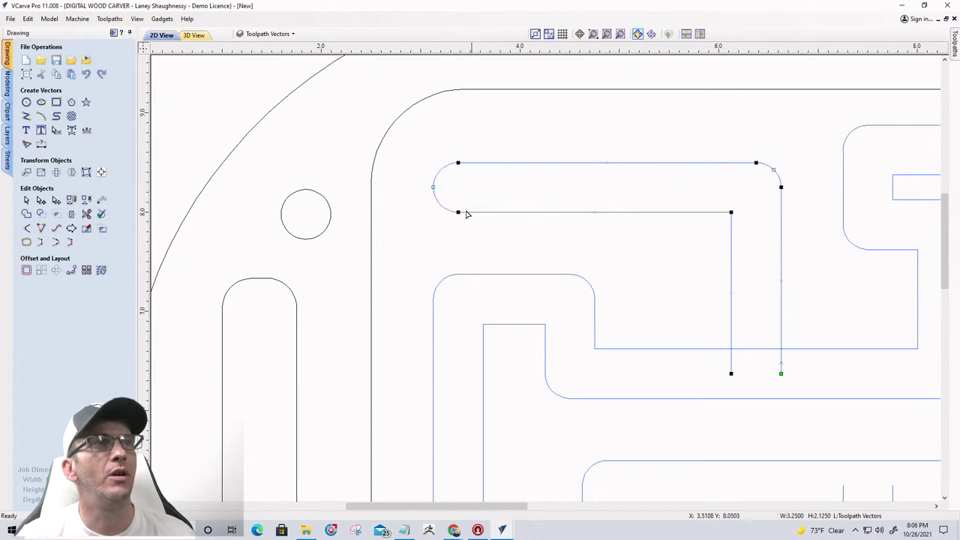
click(26, 200)
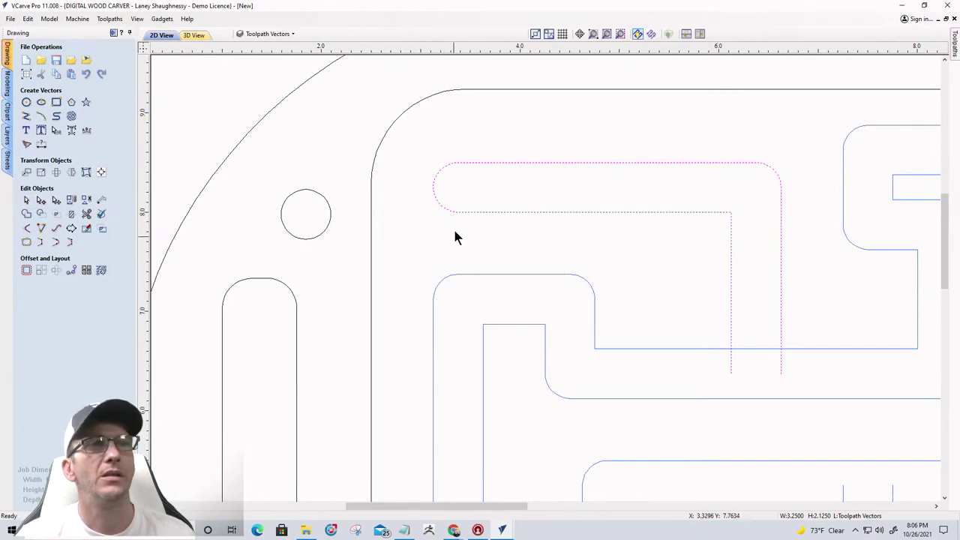
scroll(454, 226, down, 1)
scroll(719, 199, up, 1)
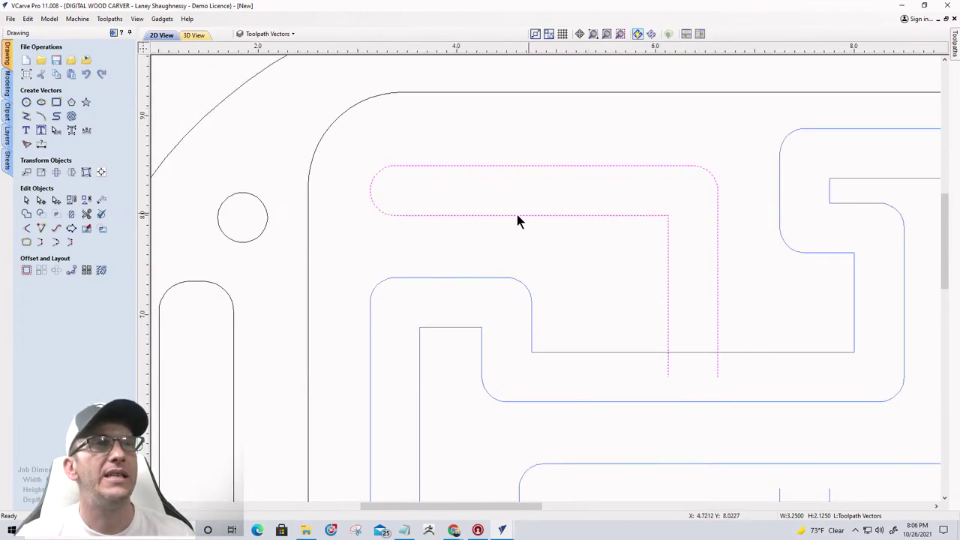
scroll(665, 217, up, 2)
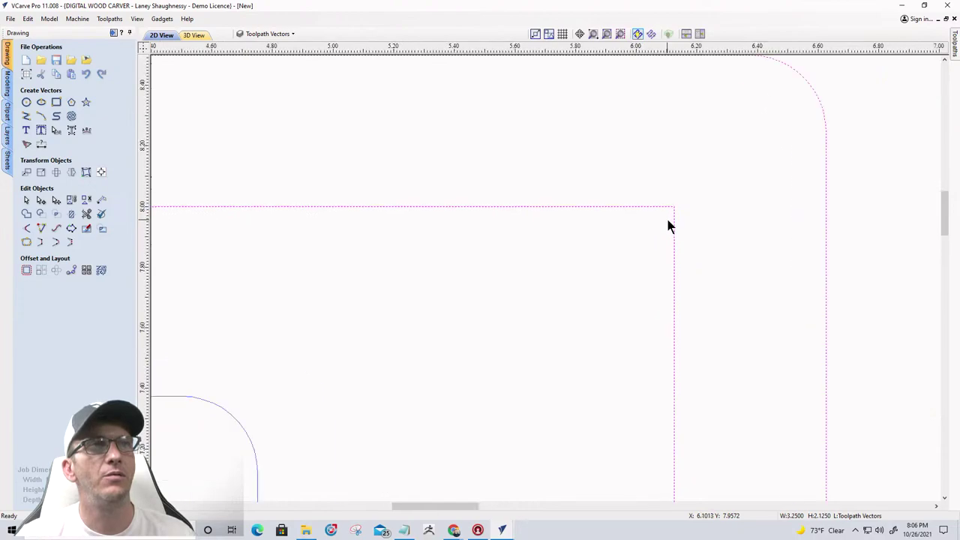
scroll(683, 215, down, 2)
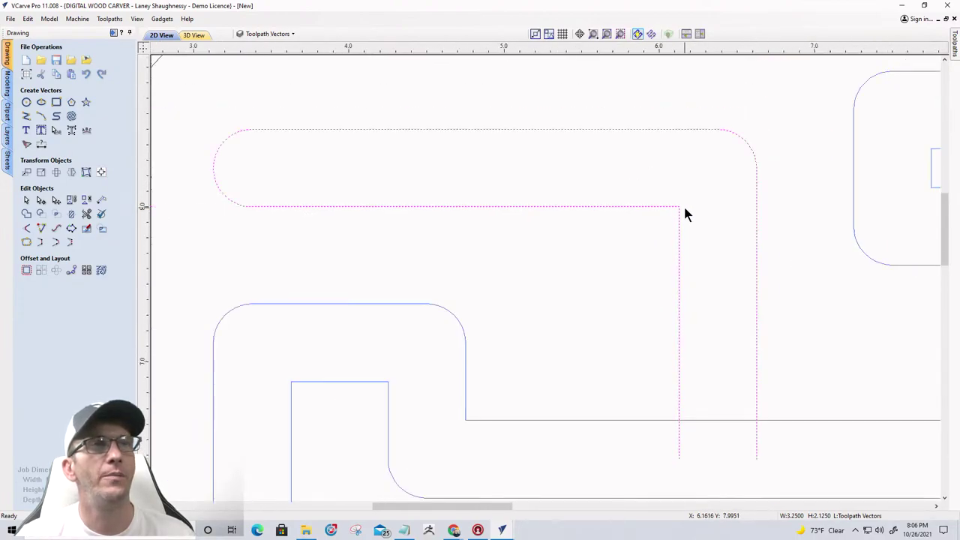
- Apply a 0.25-inch Normal fillet to the sharp inner corner of the top-left corridor
click(27, 228)
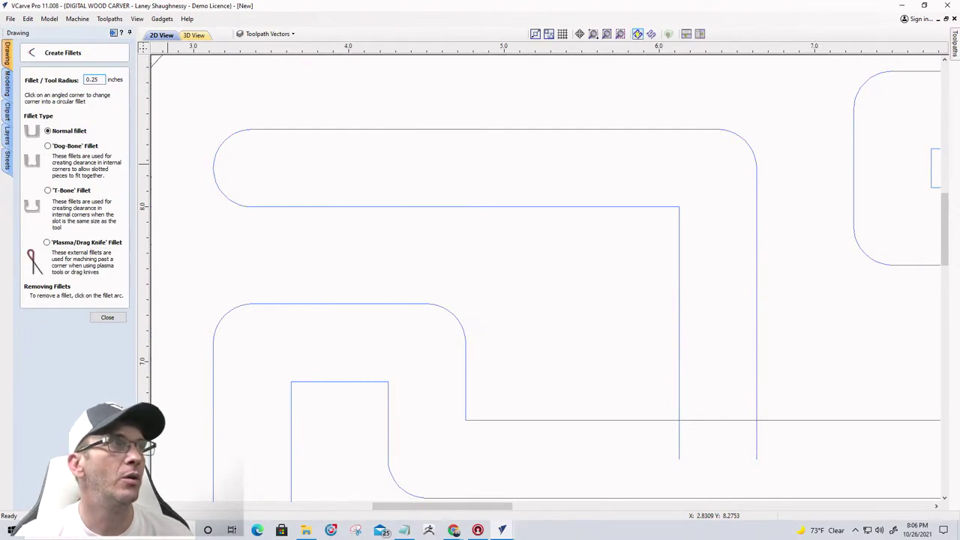
click(680, 205)
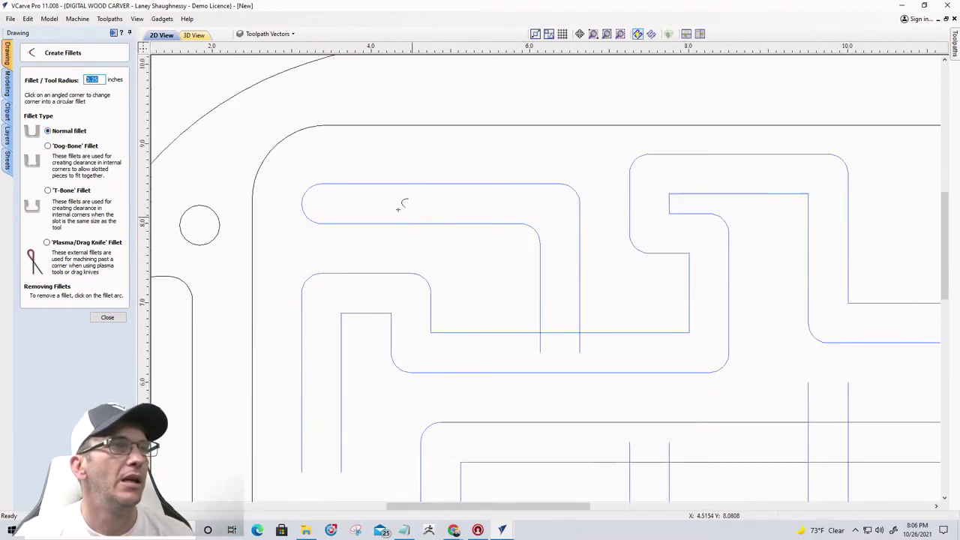
scroll(401, 204, down, 3)
click(96, 317)
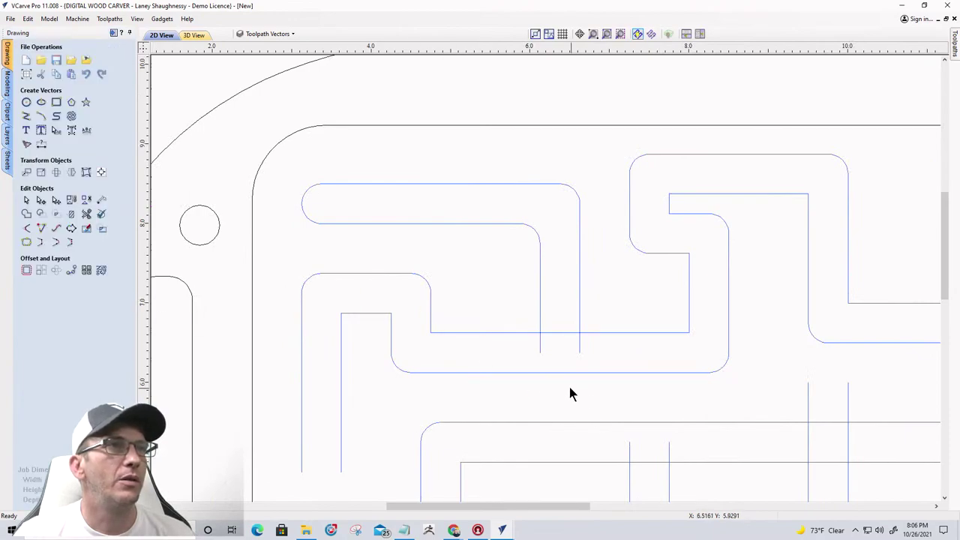
scroll(568, 393, up, 2)
scroll(571, 374, down, 1)
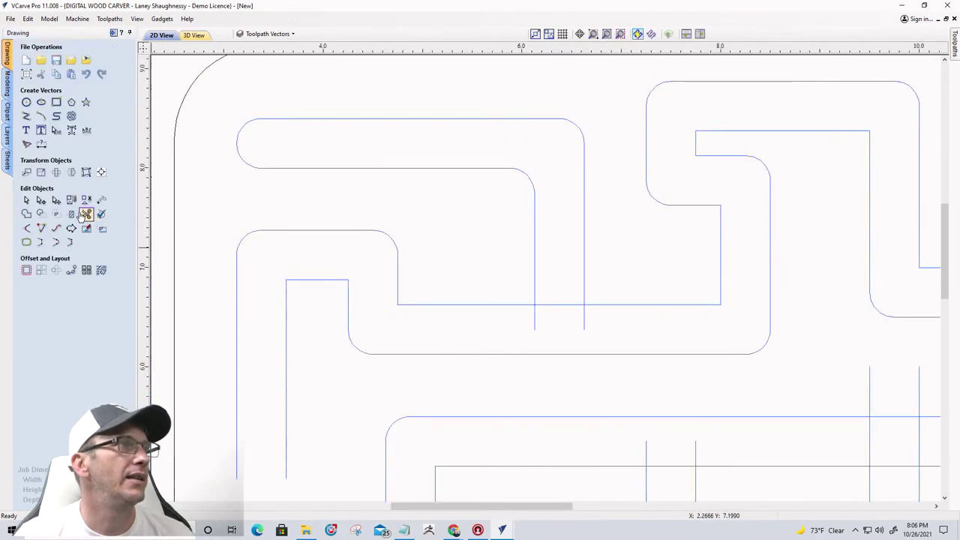
- Trim the two stubs and two blocking wall pieces at the corridor junction
click(85, 215)
click(535, 318)
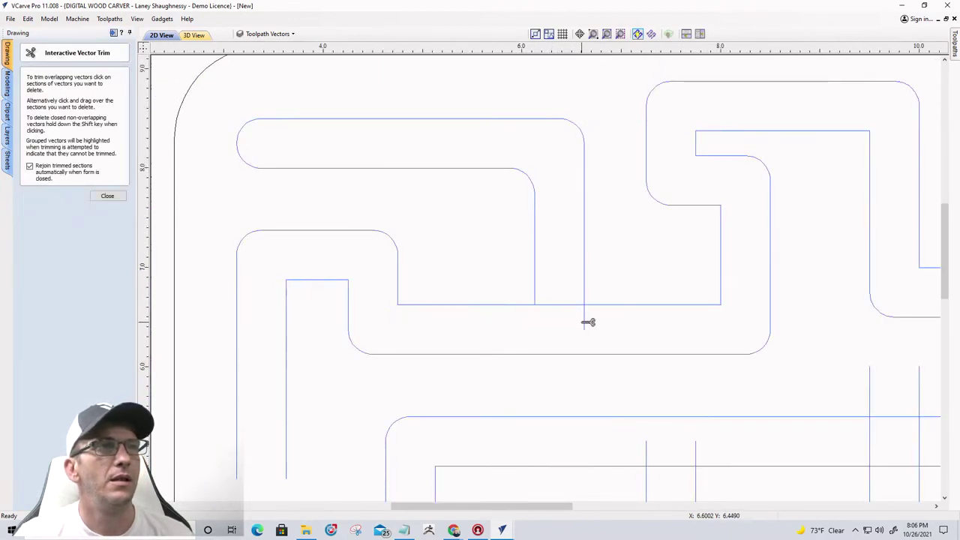
click(585, 319)
click(570, 304)
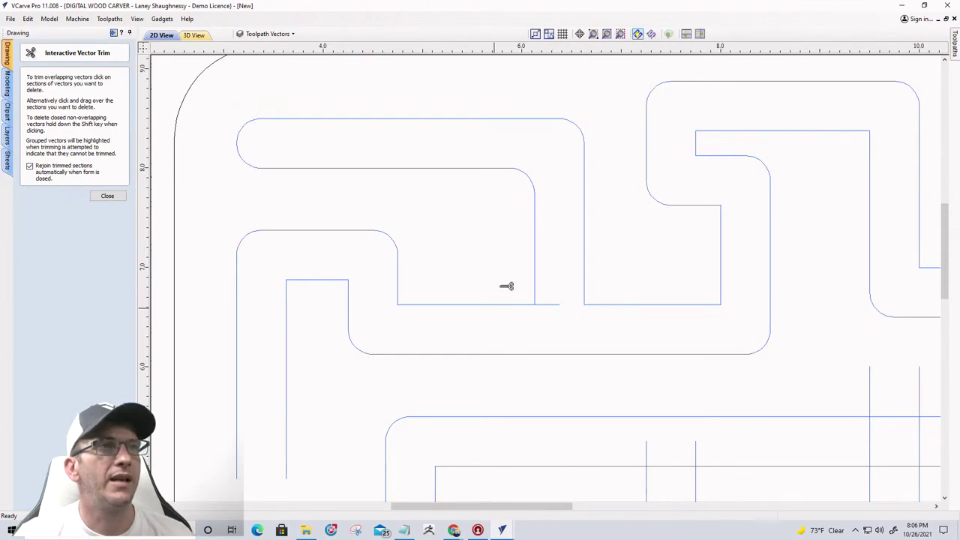
scroll(525, 279, down, 3)
scroll(548, 277, up, 5)
click(548, 279)
scroll(548, 281, down, 2)
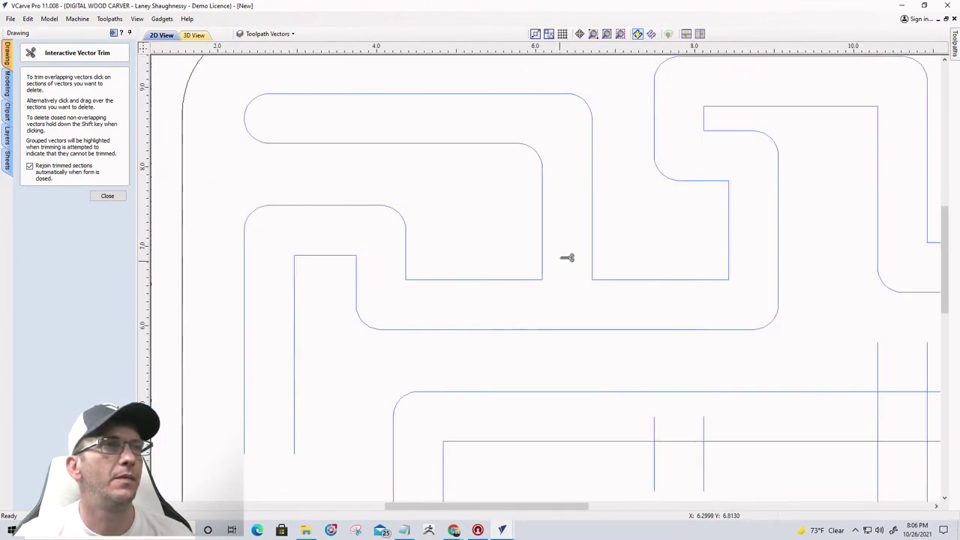
scroll(567, 257, down, 1)
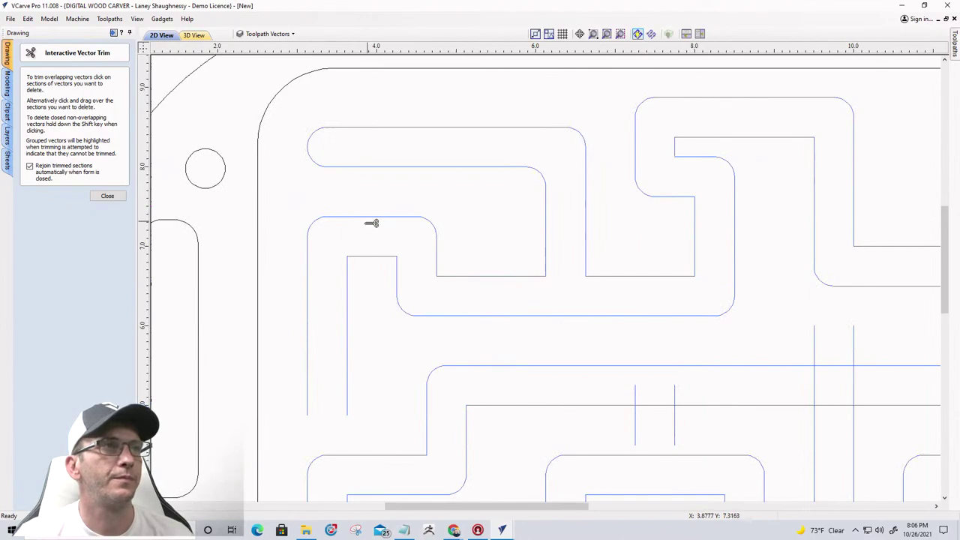
click(109, 197)
scroll(377, 327, down, 1)
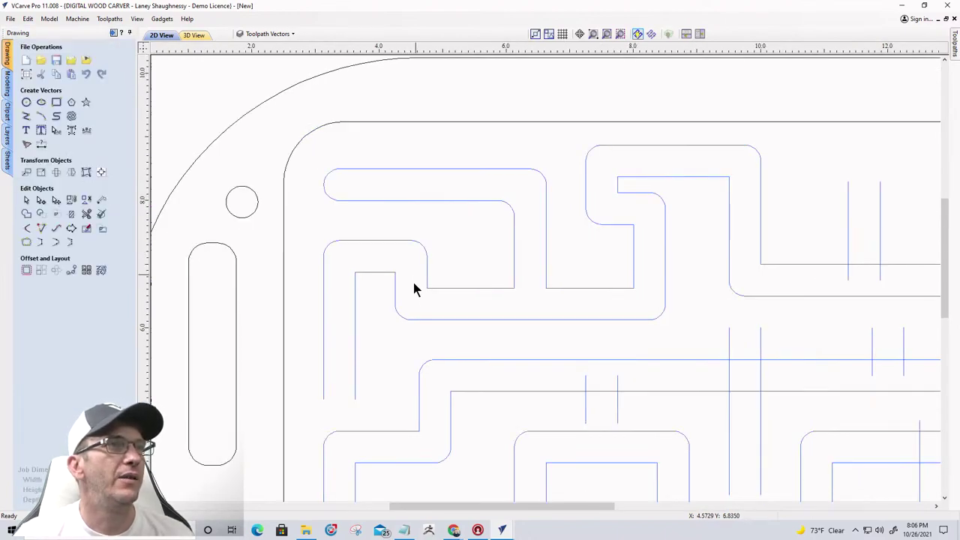
scroll(397, 351, up, 4)
- Join the corridor's two vertical walls and convert the bottom span into a rounded arc cap
click(519, 315)
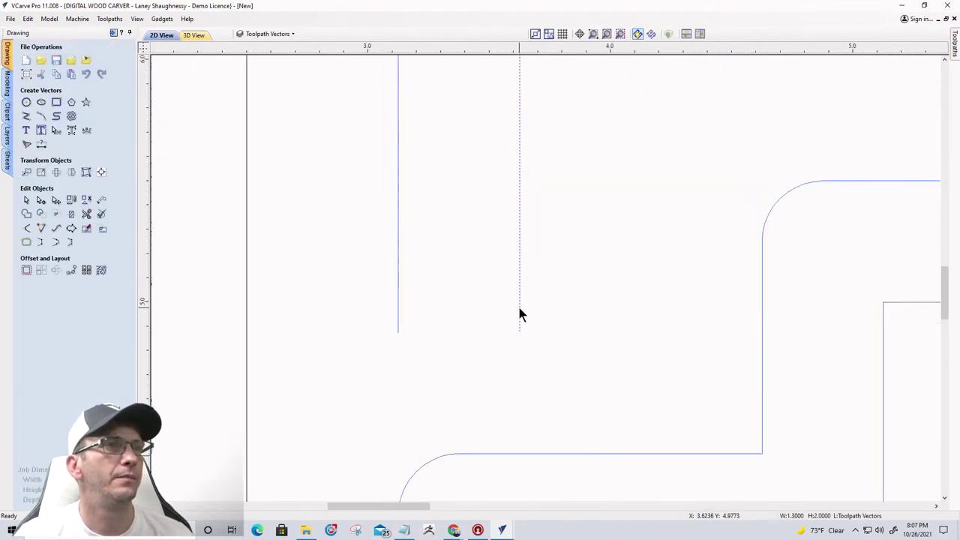
shift+click(397, 299)
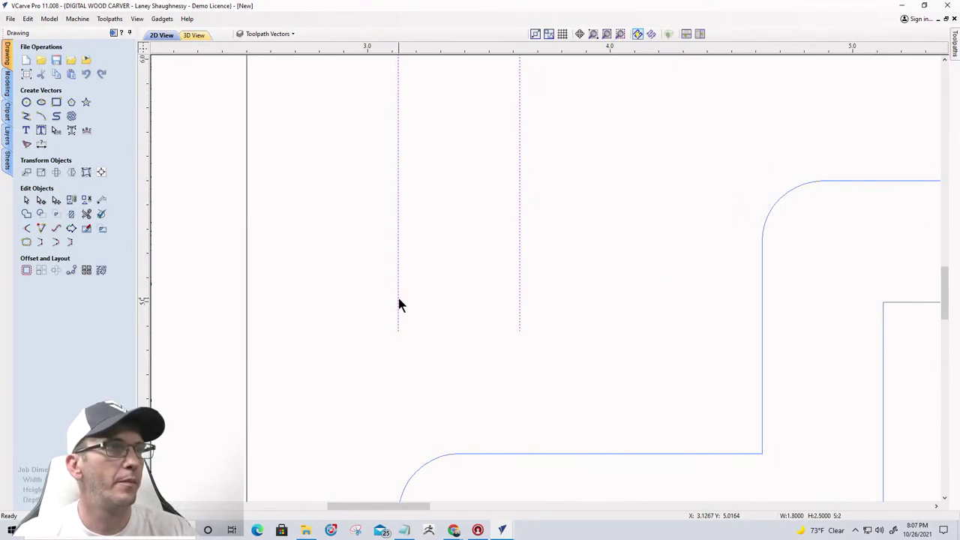
click(39, 243)
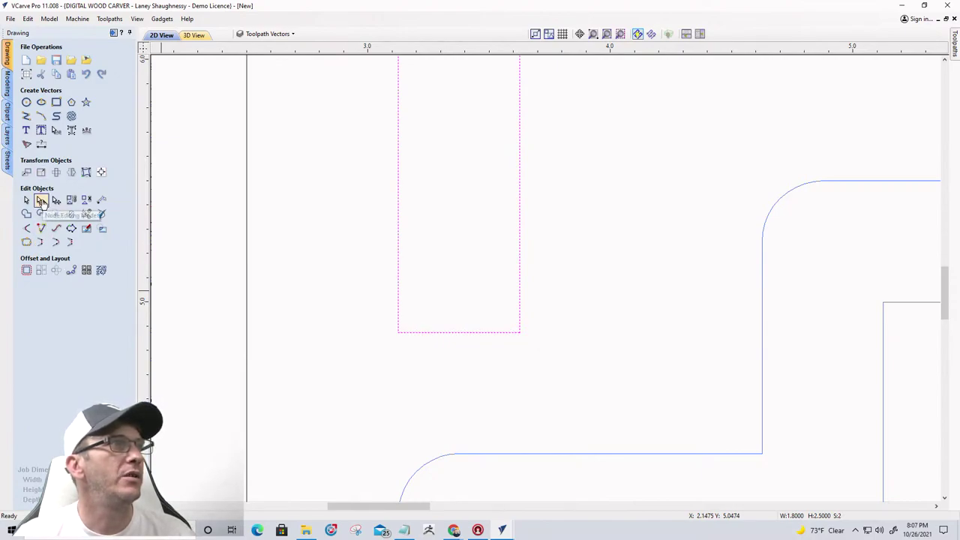
click(41, 201)
right_click(435, 332)
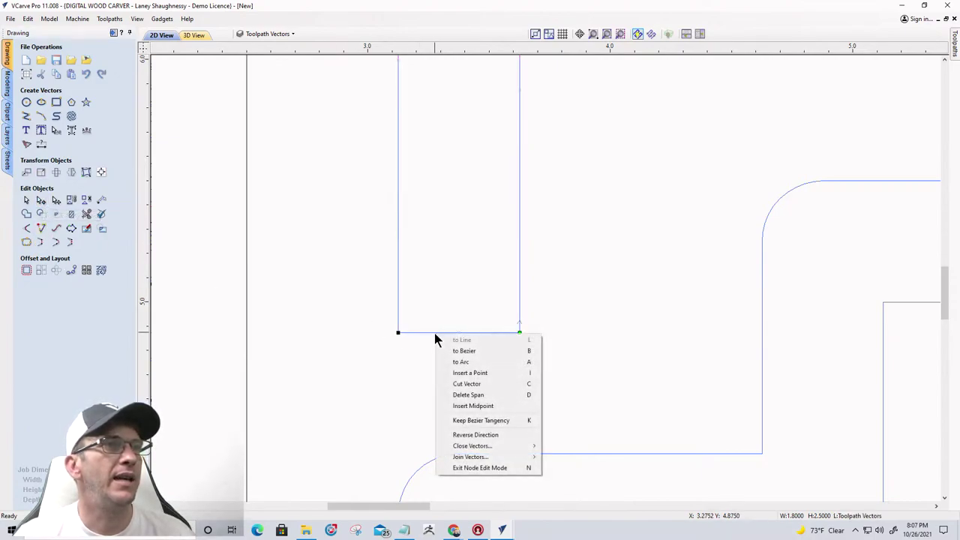
click(450, 362)
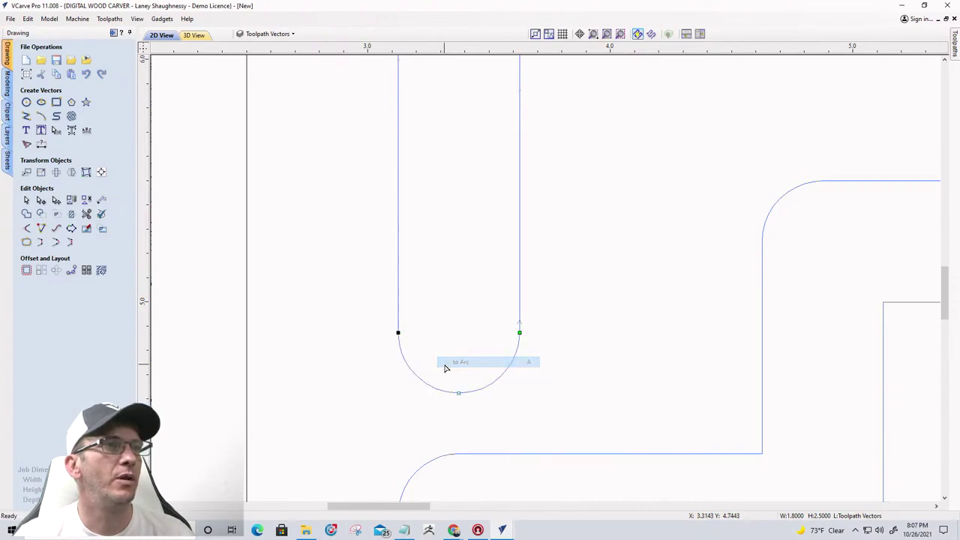
scroll(600, 328, down, 1)
scroll(597, 325, down, 2)
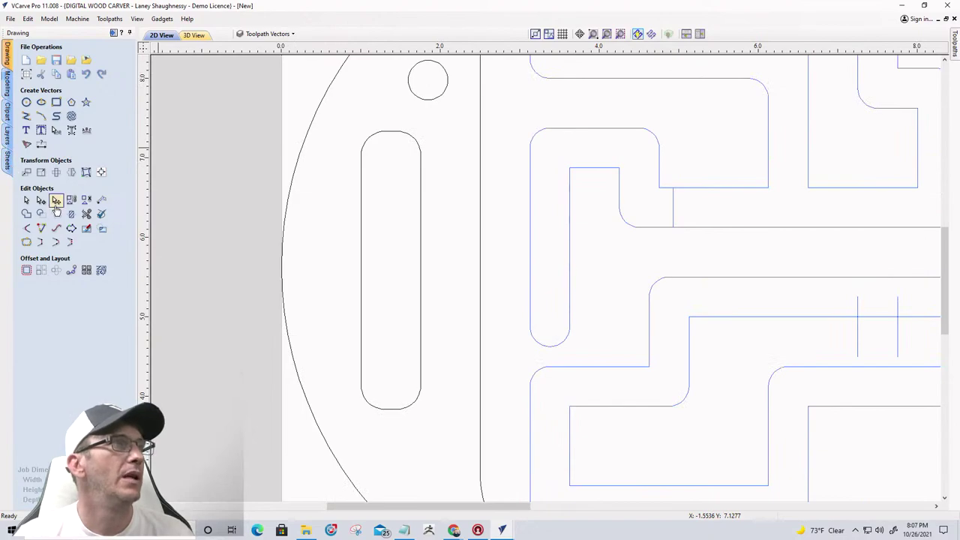
- Trim away the stray vertical stub between the two upper corridors and finish the trim
click(85, 214)
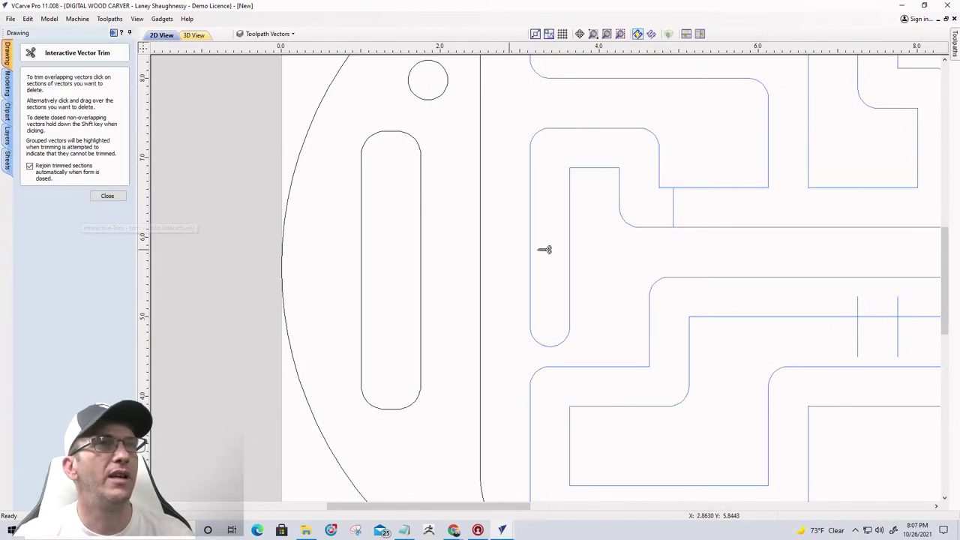
scroll(675, 214, up, 3)
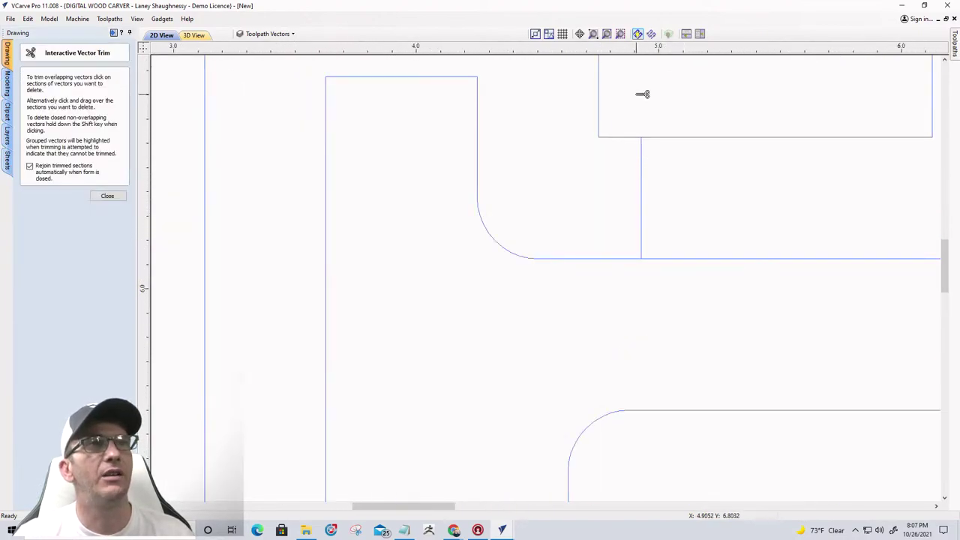
click(642, 196)
scroll(568, 204, down, 3)
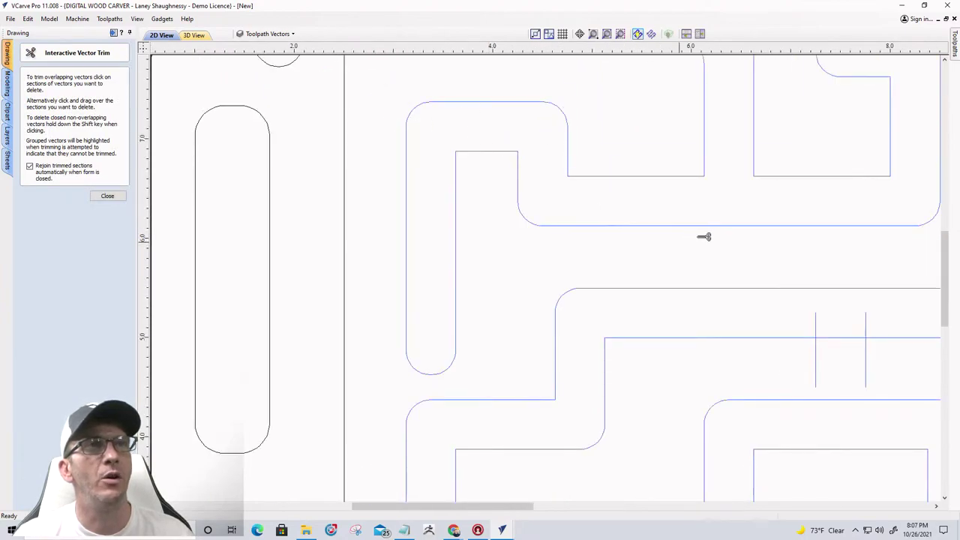
scroll(452, 233, down, 2)
scroll(447, 232, down, 3)
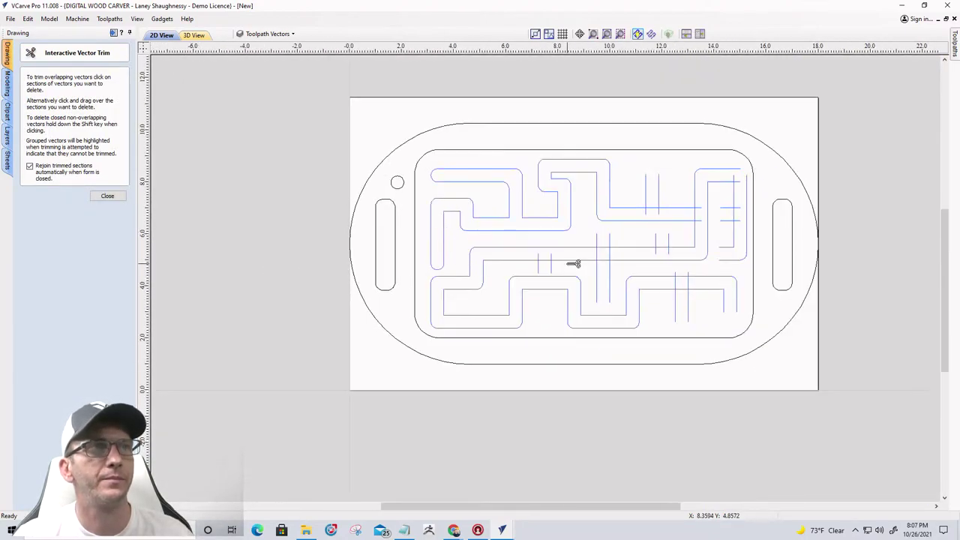
click(96, 196)
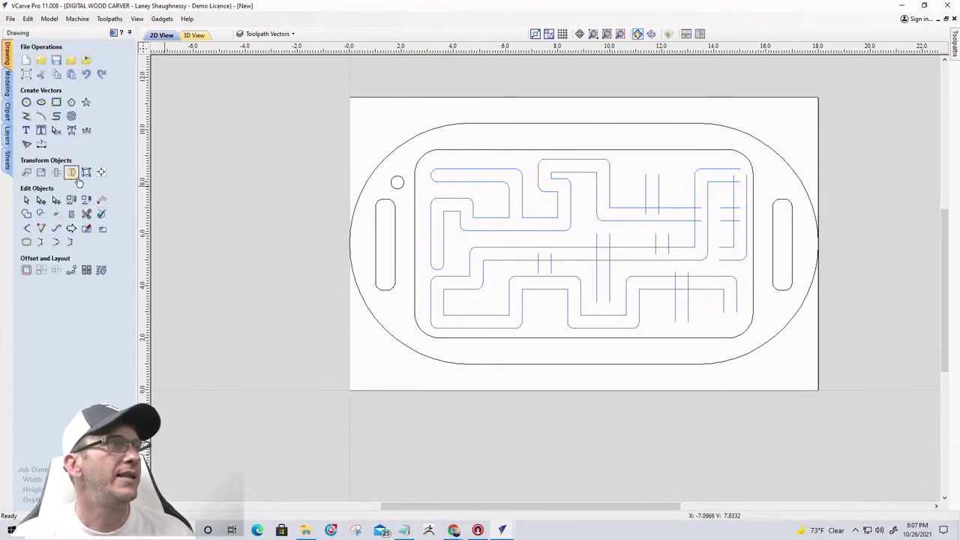
- Join the first parallel blocking lines, then the two short vertical lines, into closed rectangles
click(659, 191)
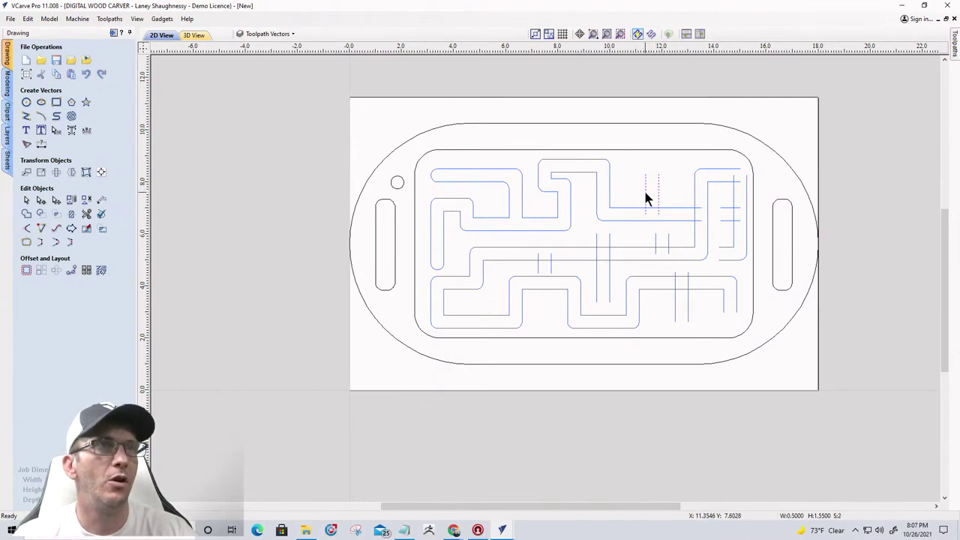
shift+click(645, 194)
scroll(654, 187, up, 2)
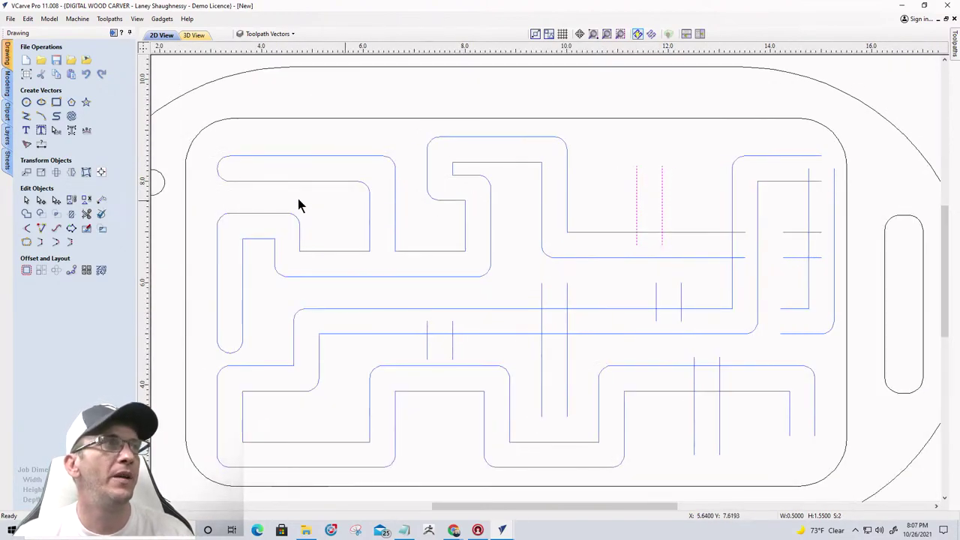
click(40, 241)
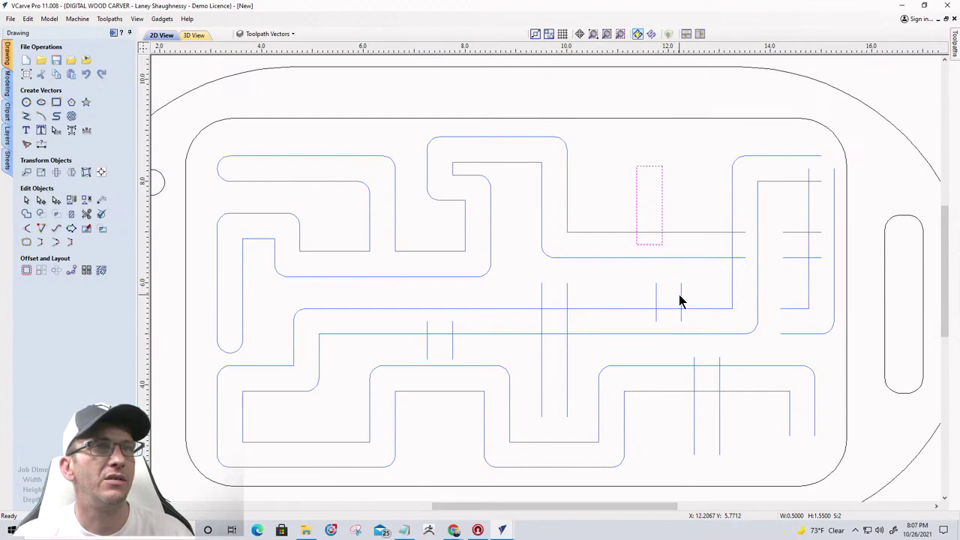
key(Escape)
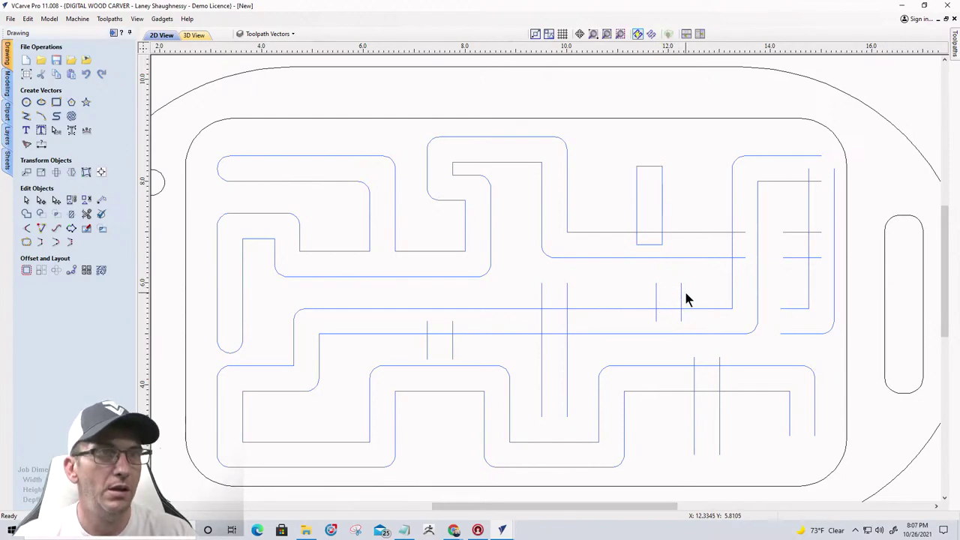
drag(682, 298, 645, 302)
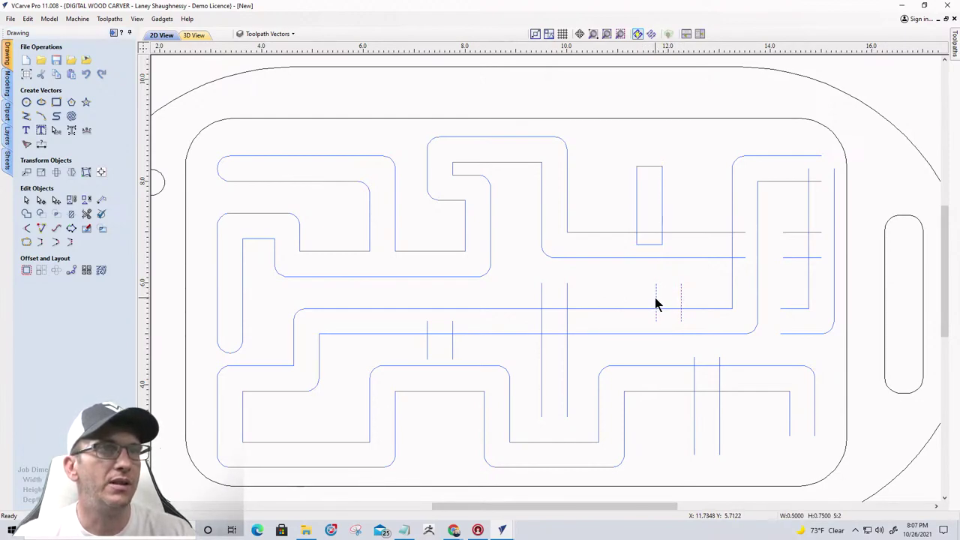
click(41, 242)
- Join the two long middle vertical lines and the second short line pair into rectangles
click(568, 300)
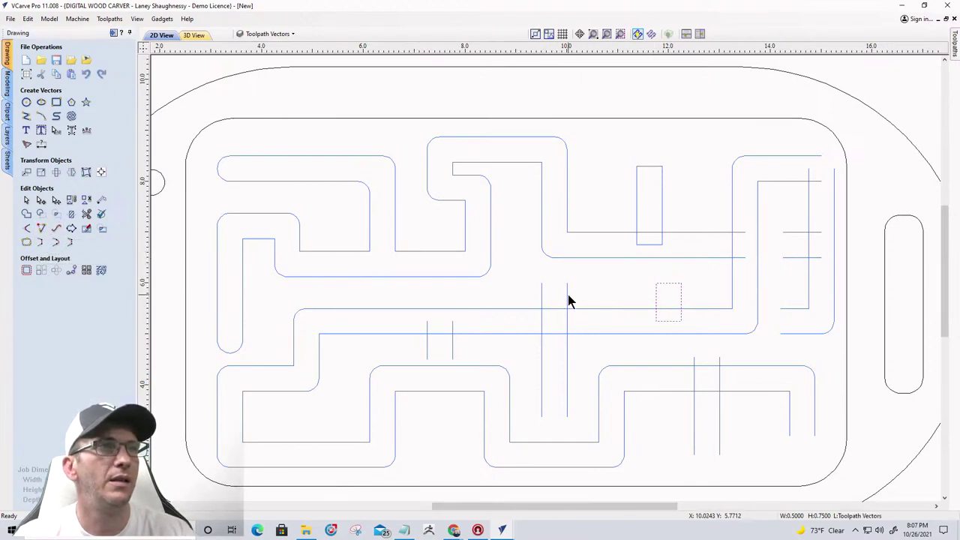
shift+click(541, 300)
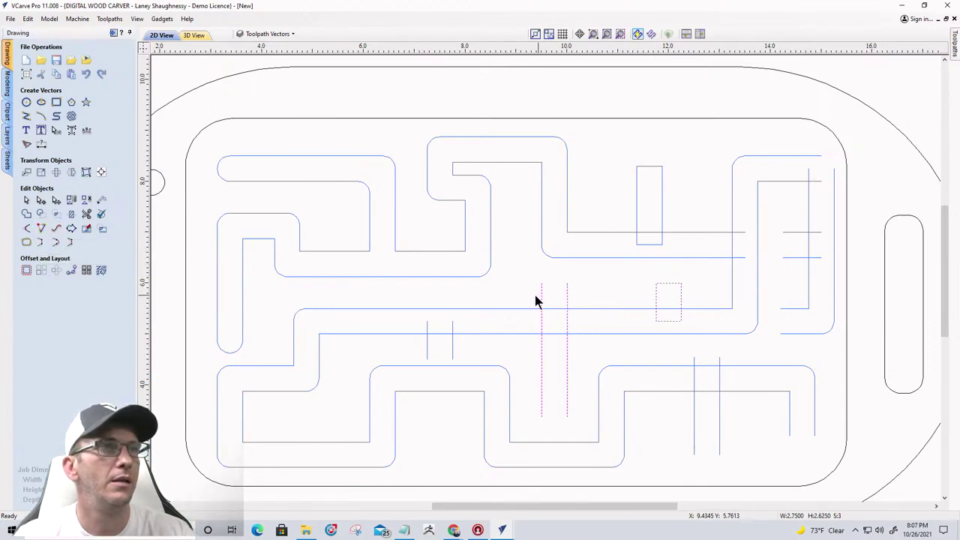
click(40, 243)
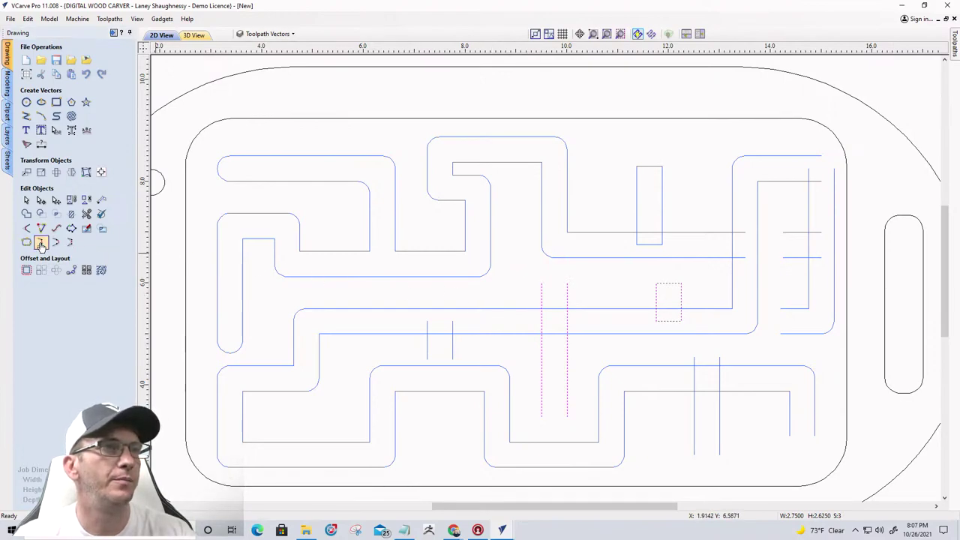
click(541, 361)
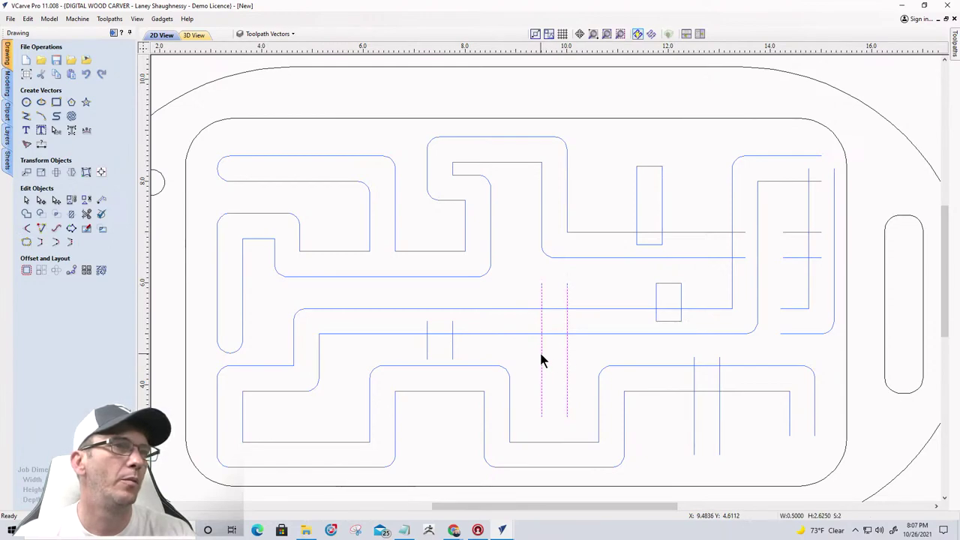
click(40, 243)
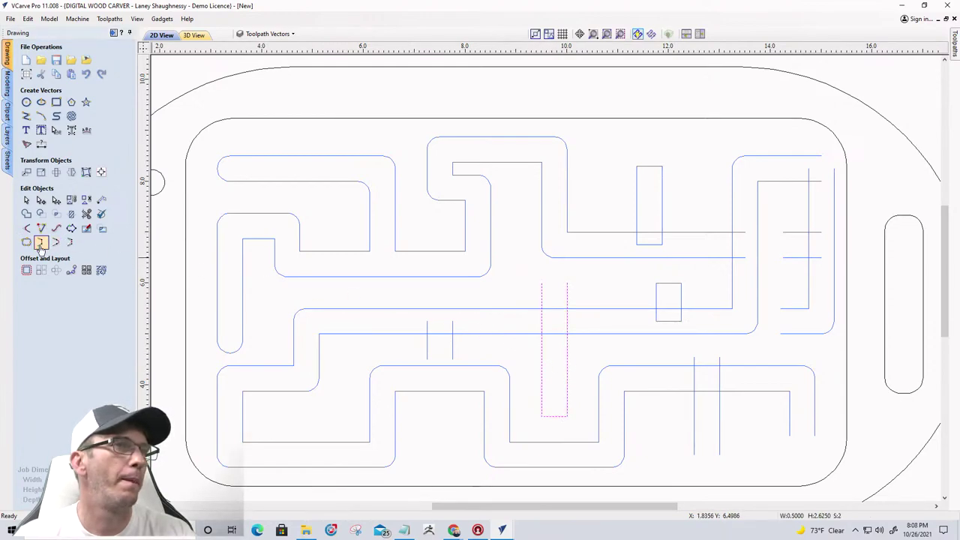
shift+click(427, 343)
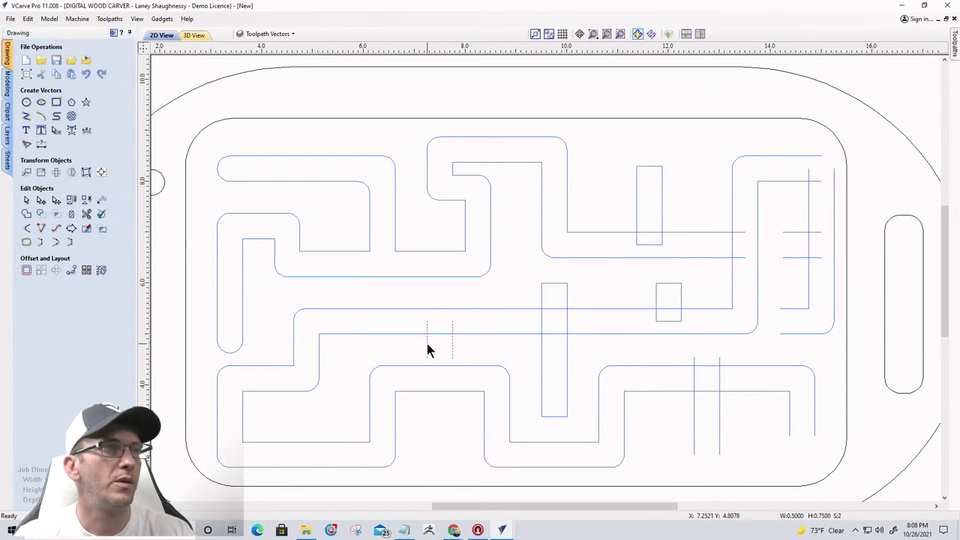
click(41, 242)
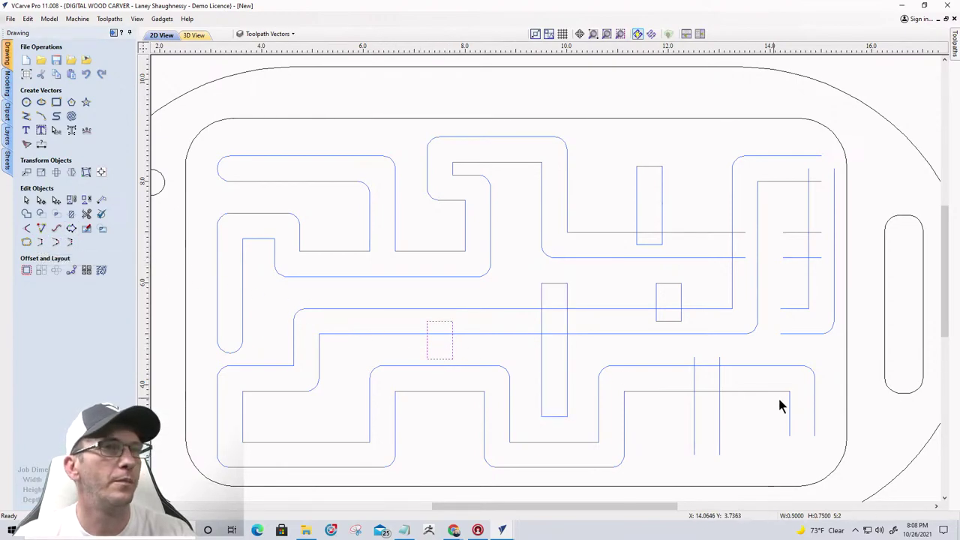
- Close the parallel line pair in the lower corridor into a rectangle
click(718, 403)
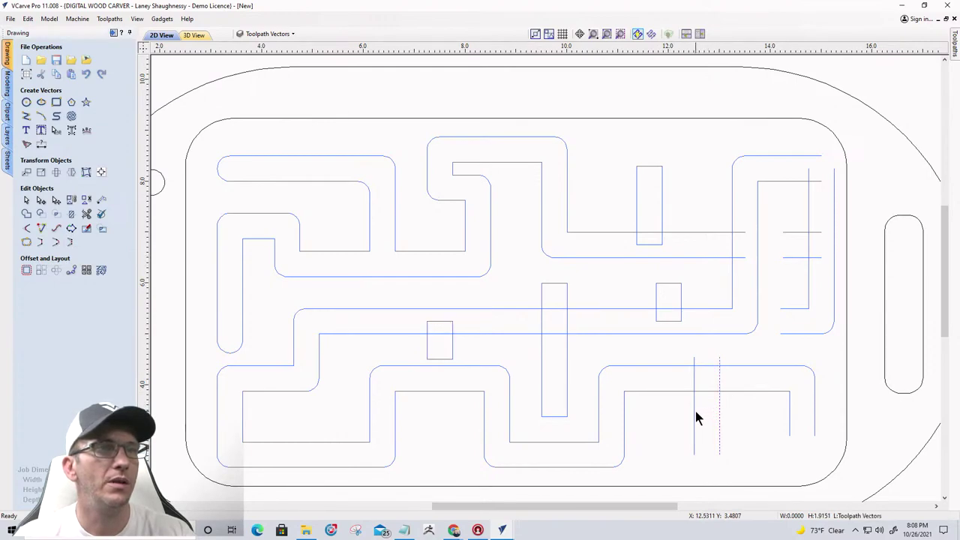
shift+click(694, 411)
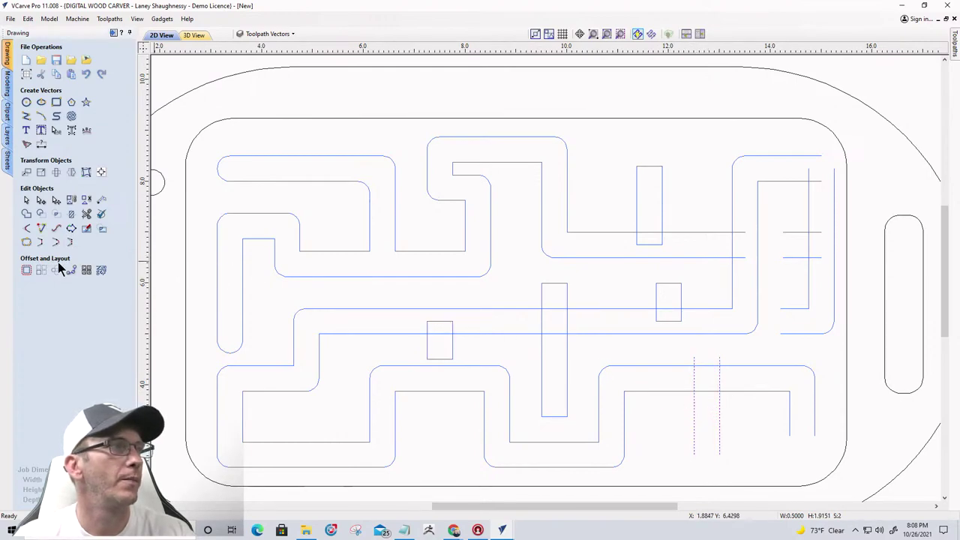
click(41, 242)
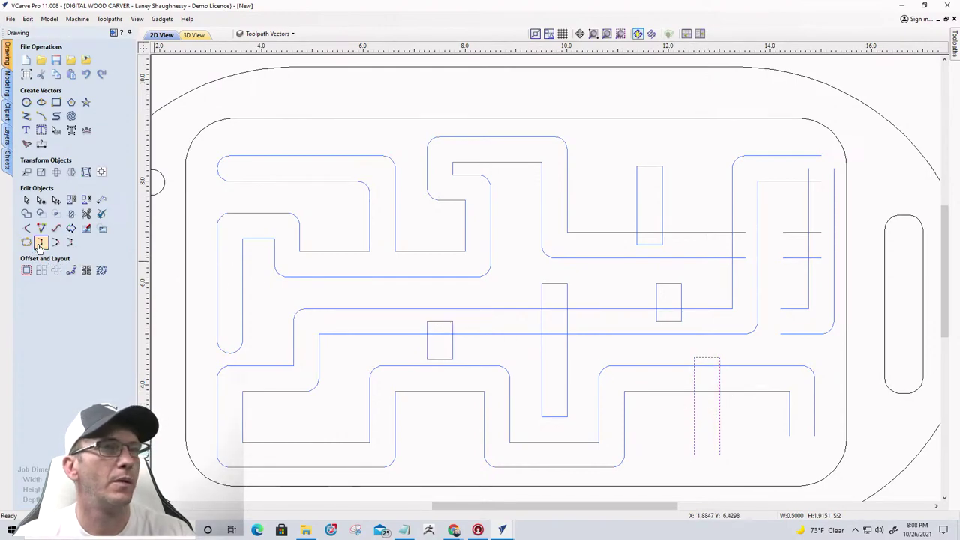
click(694, 231)
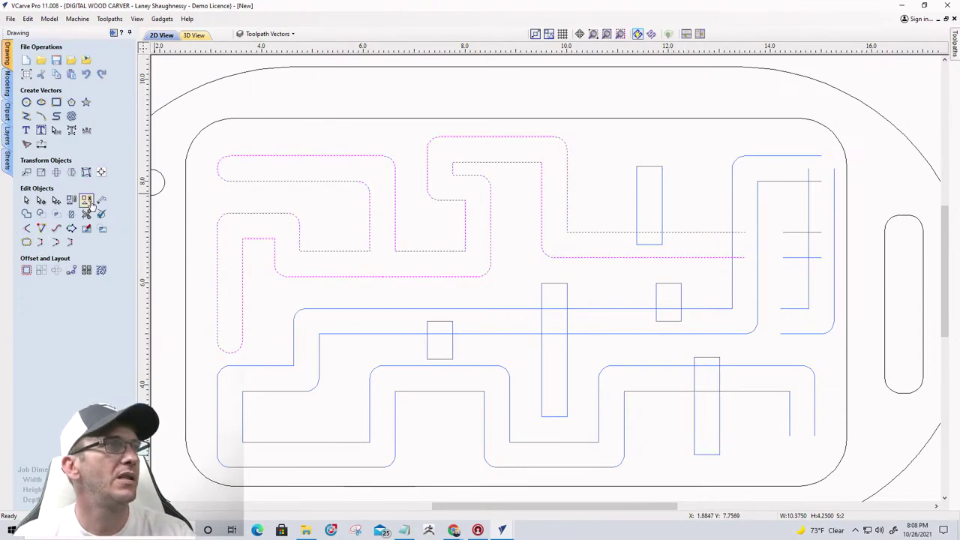
- Close the upper-left maze path and join the two short horizontal lines into a rectangle
click(41, 243)
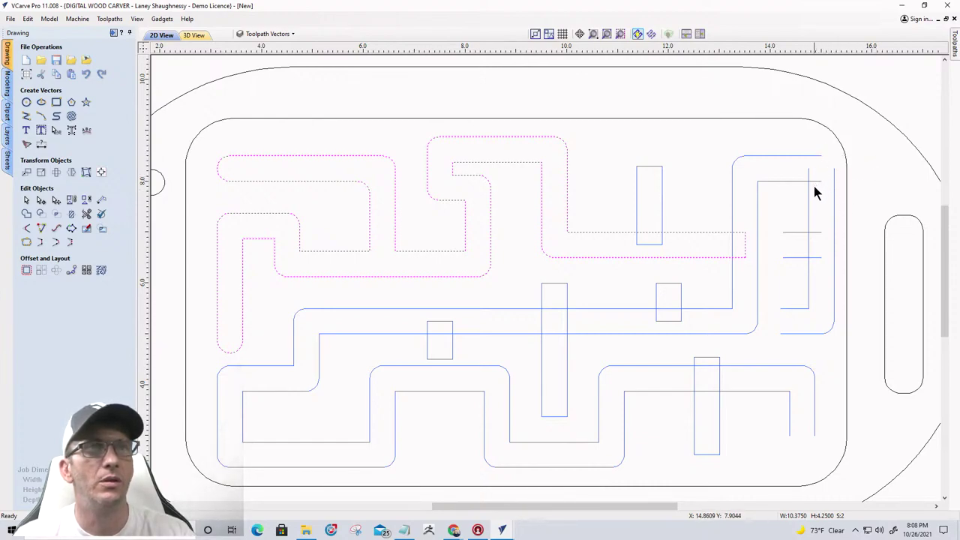
click(793, 257)
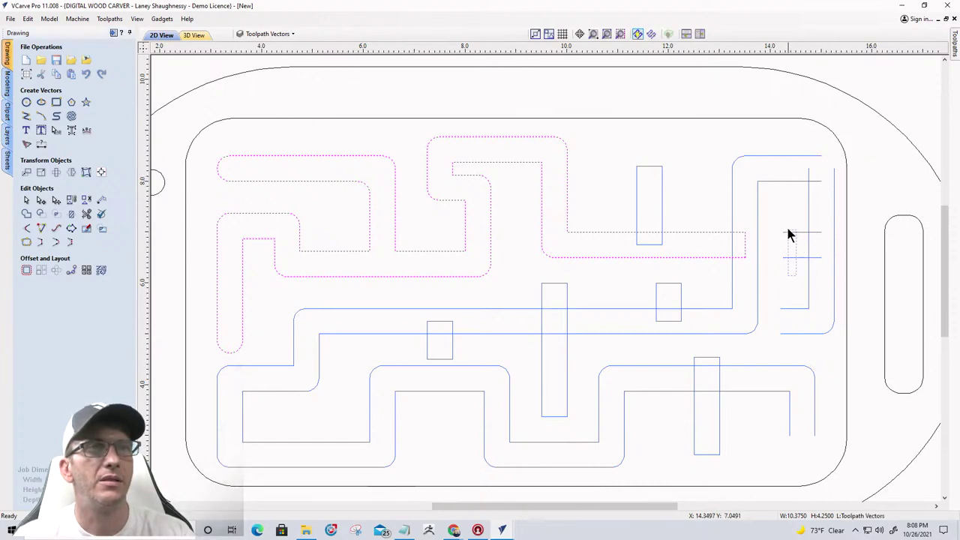
click(41, 242)
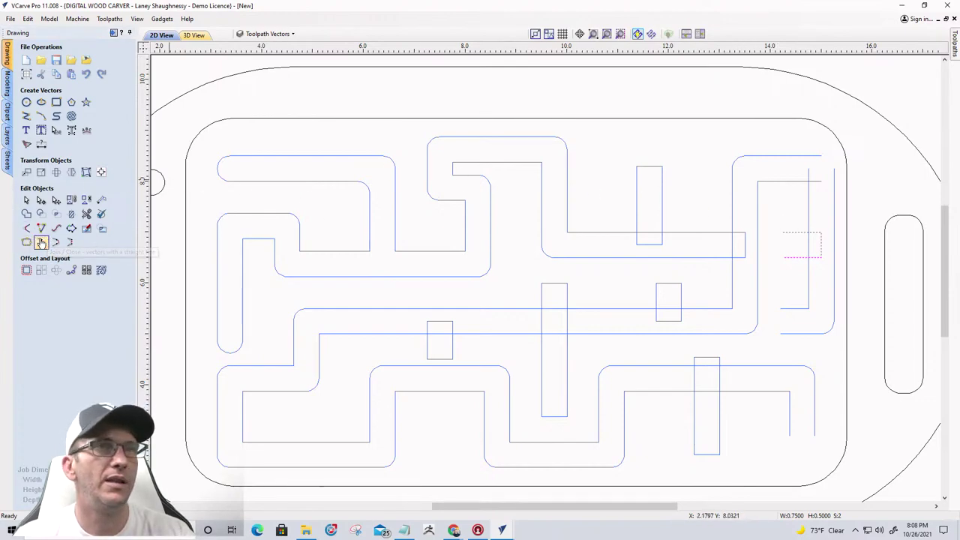
scroll(750, 314, down, 2)
scroll(750, 313, down, 1)
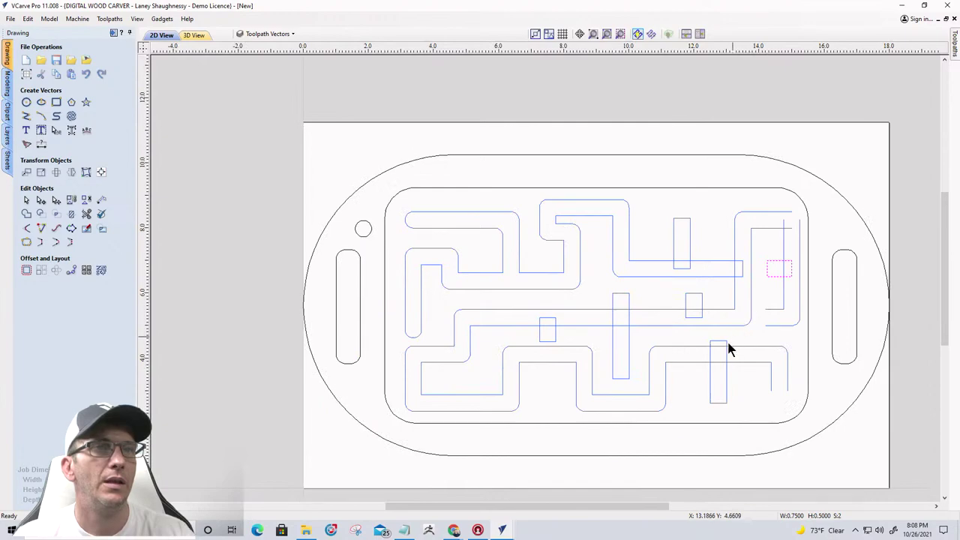
- Close the long lower maze path and the small right-side path, then deselect
click(771, 375)
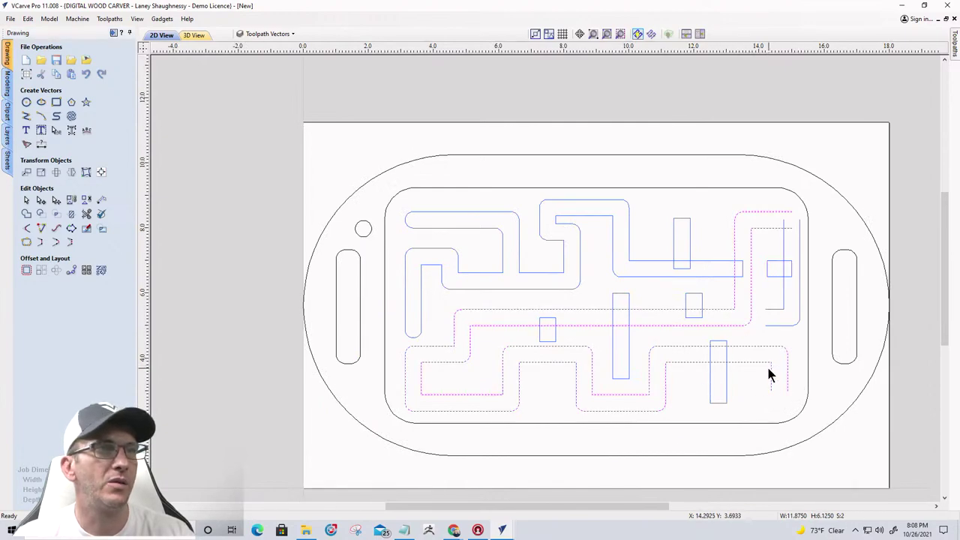
click(41, 242)
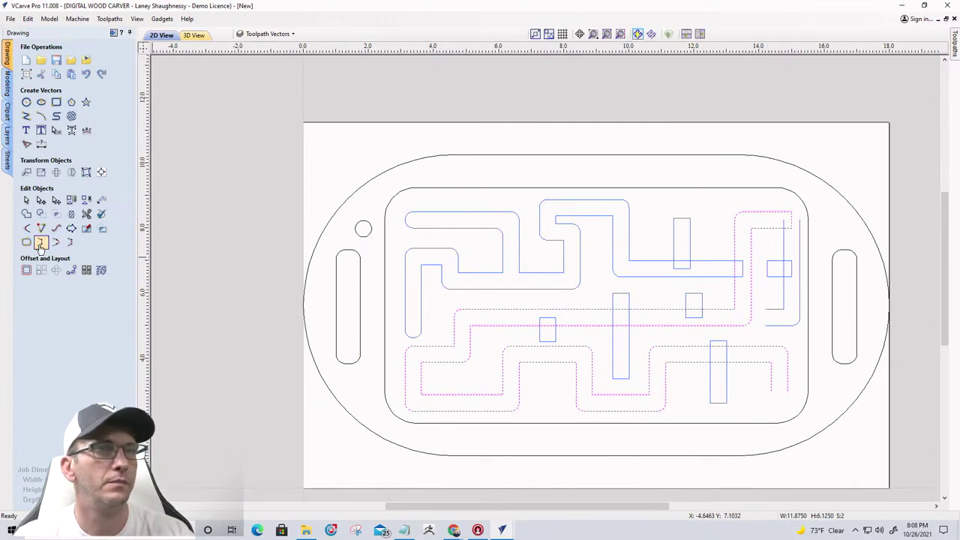
click(800, 316)
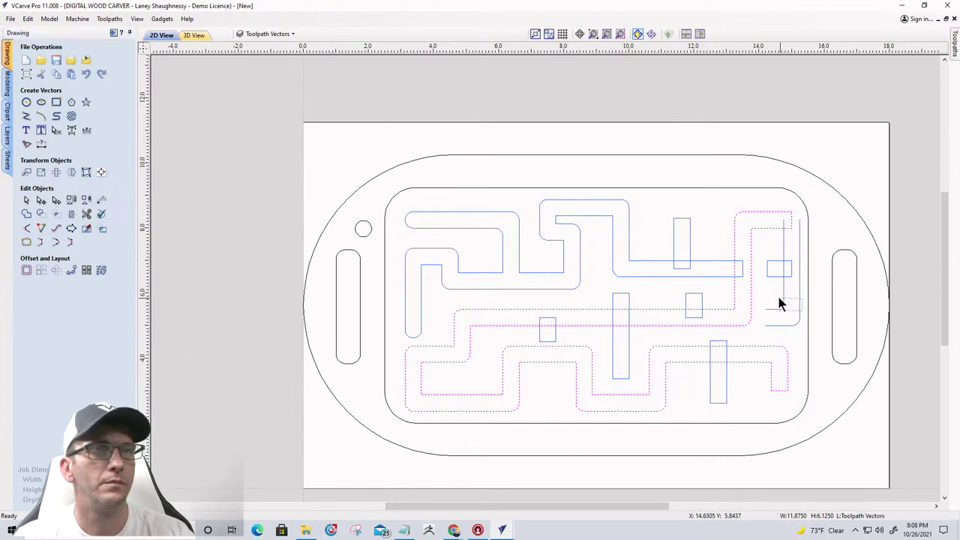
click(41, 242)
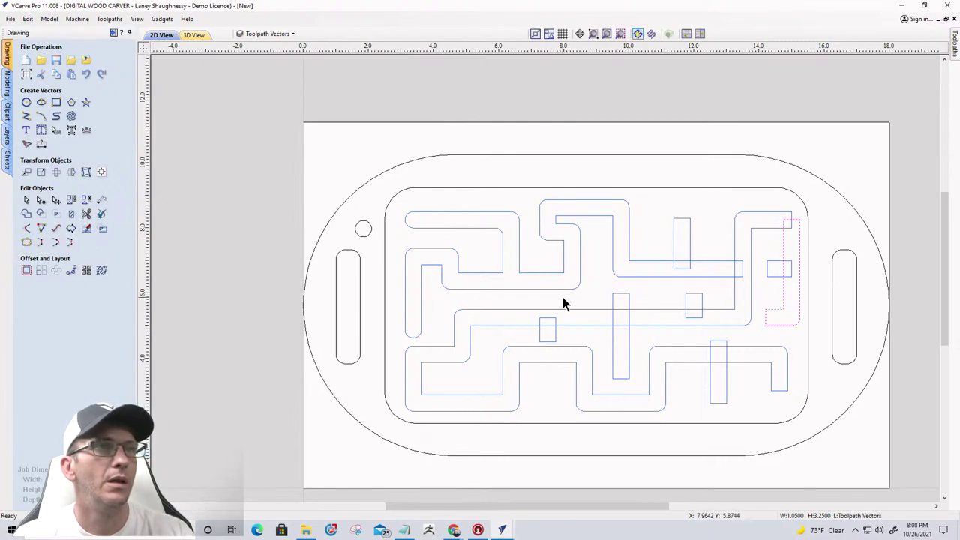
click(564, 303)
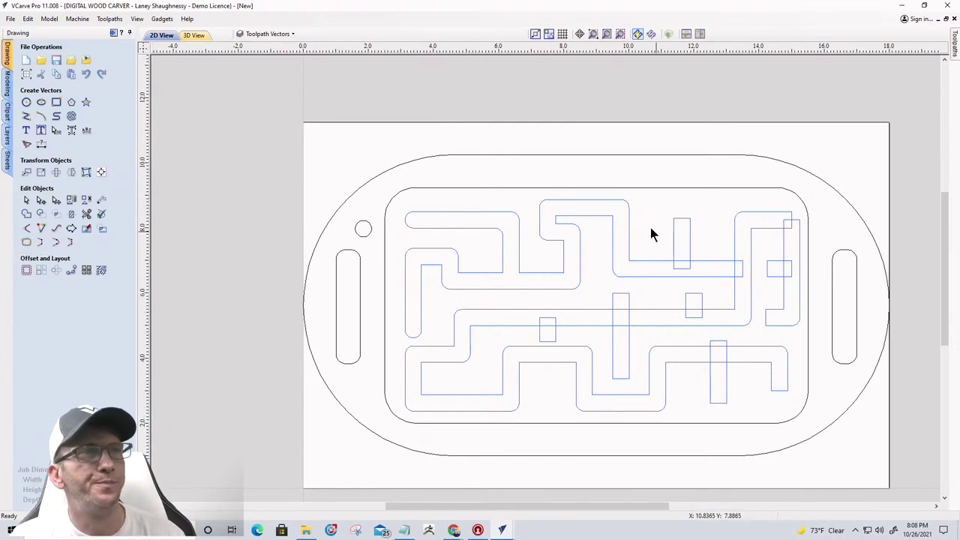
scroll(714, 246, up, 3)
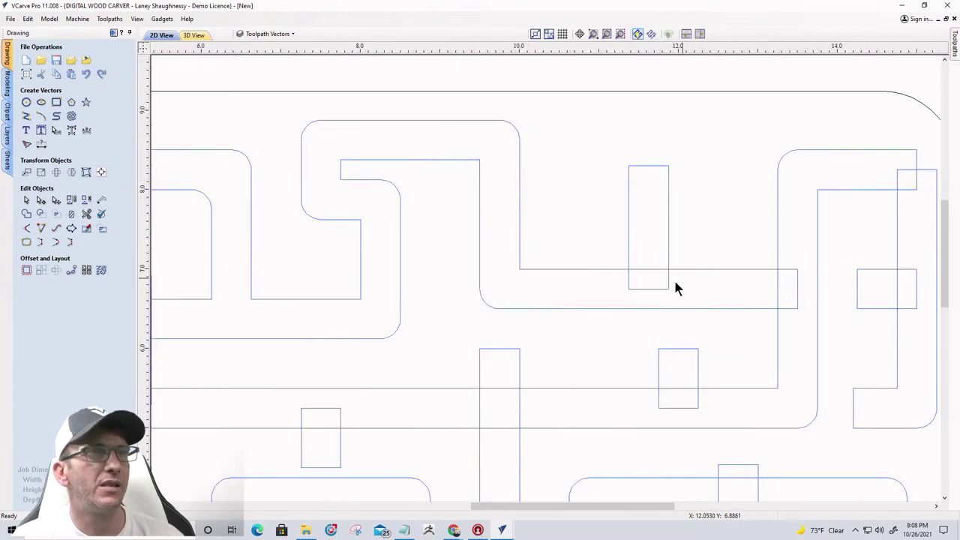
- Turn the tall upper rectangle's top edge into an upward round cap
click(647, 167)
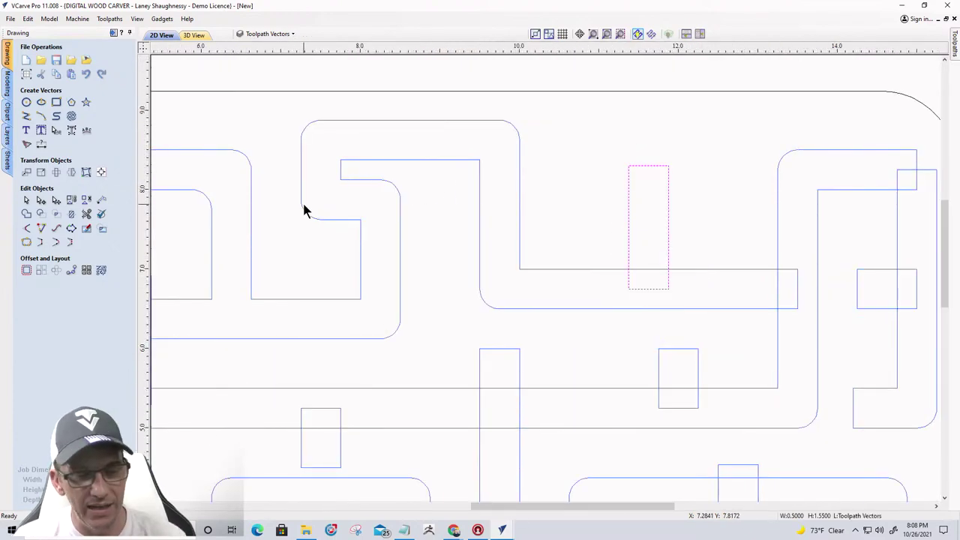
right_click(641, 166)
click(659, 194)
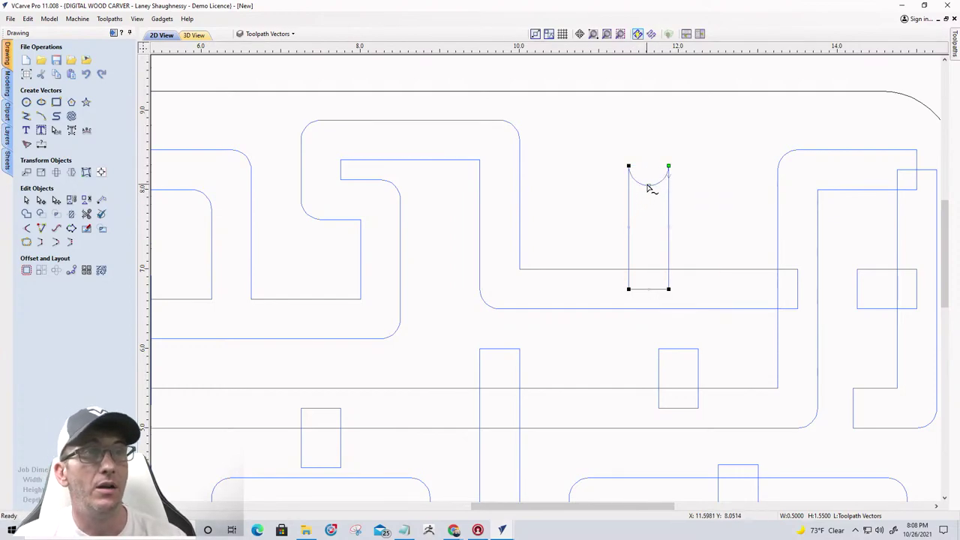
drag(649, 188, 648, 146)
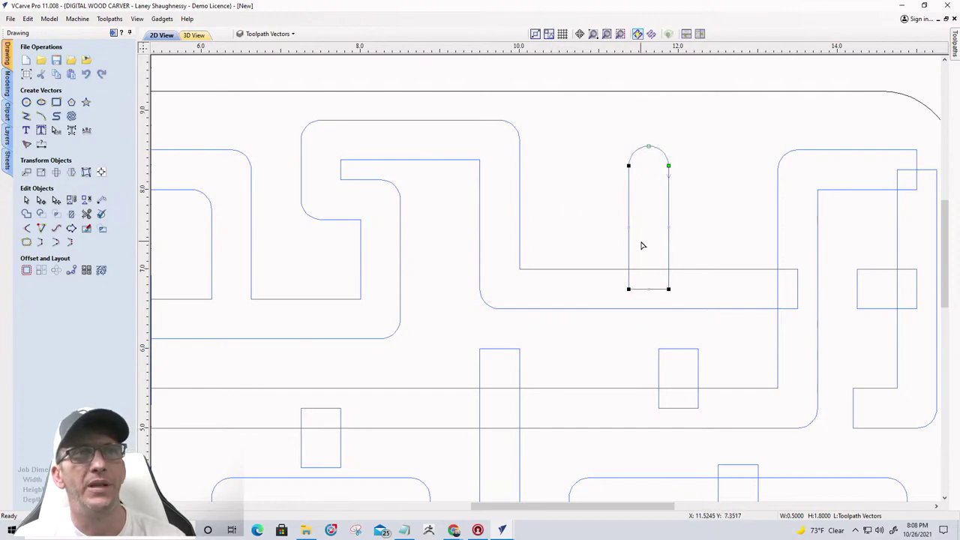
- Arc the right-side rectangle's left edge, bowing it outward into a rounded end
right_click(859, 281)
click(877, 307)
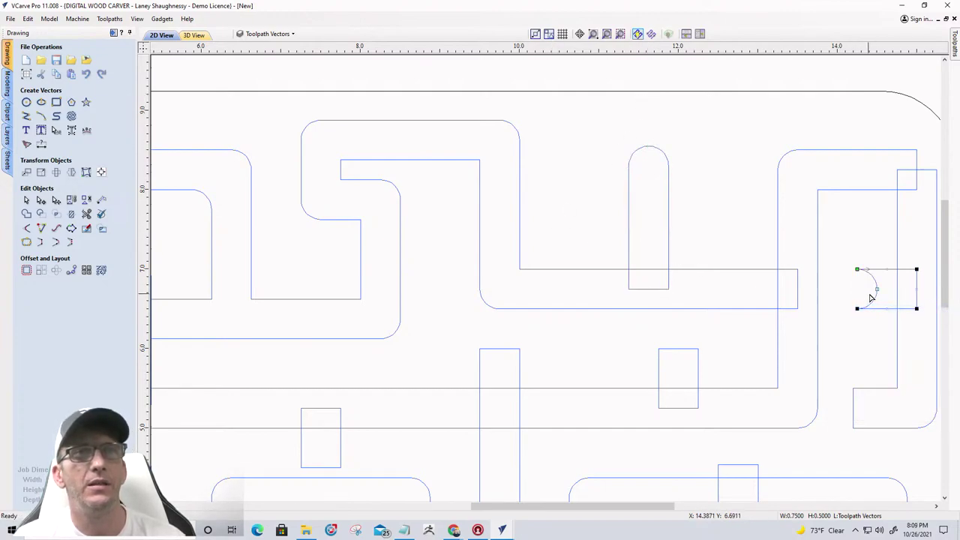
drag(876, 288, 832, 289)
scroll(874, 238, down, 1)
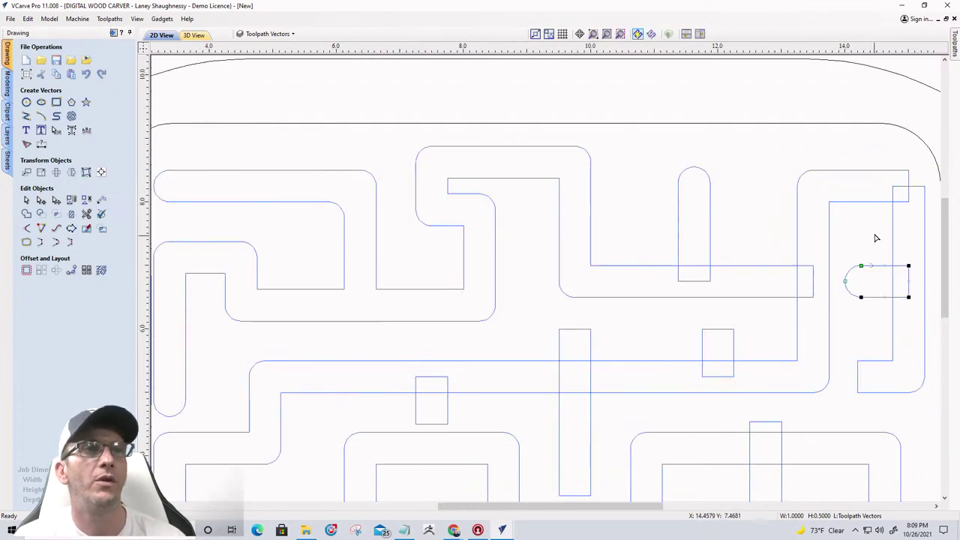
scroll(681, 383, up, 2)
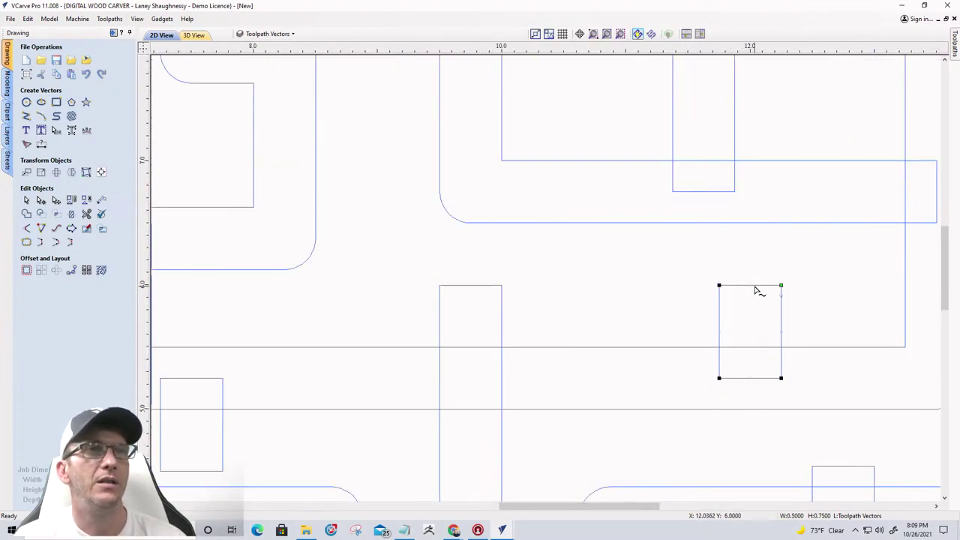
- Arc another blocker's top edge and pull it upward into a rounded cap
right_click(756, 289)
click(775, 314)
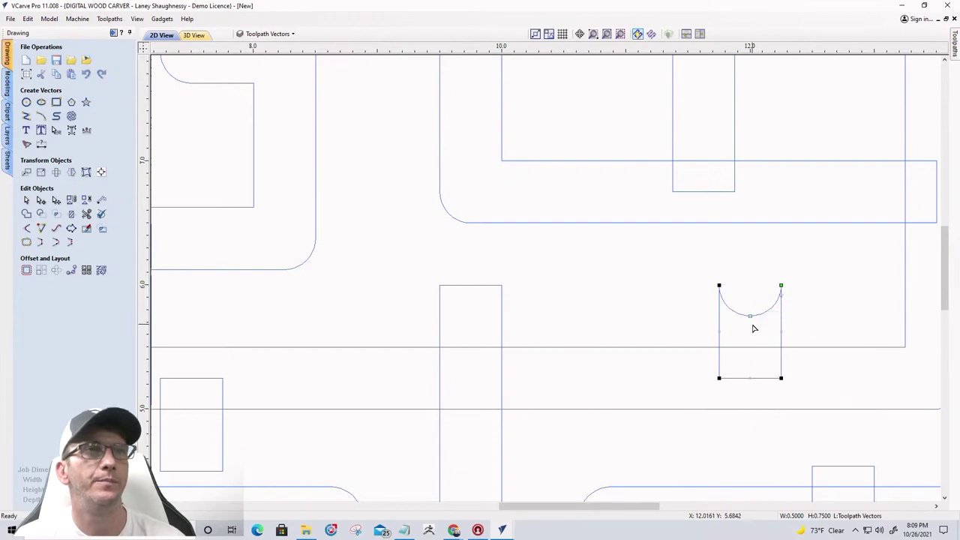
drag(750, 315, 747, 232)
scroll(777, 285, down, 2)
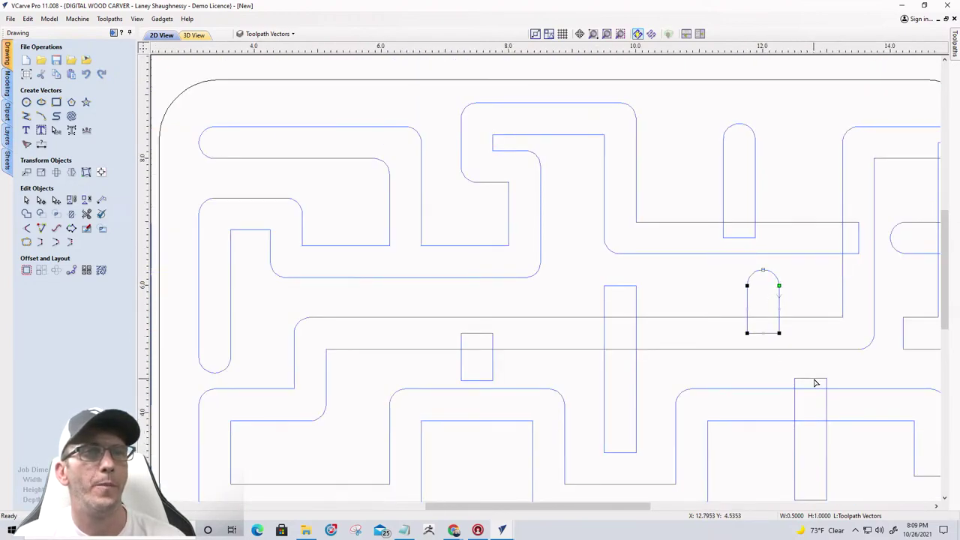
scroll(815, 383, down, 3)
scroll(814, 390, up, 3)
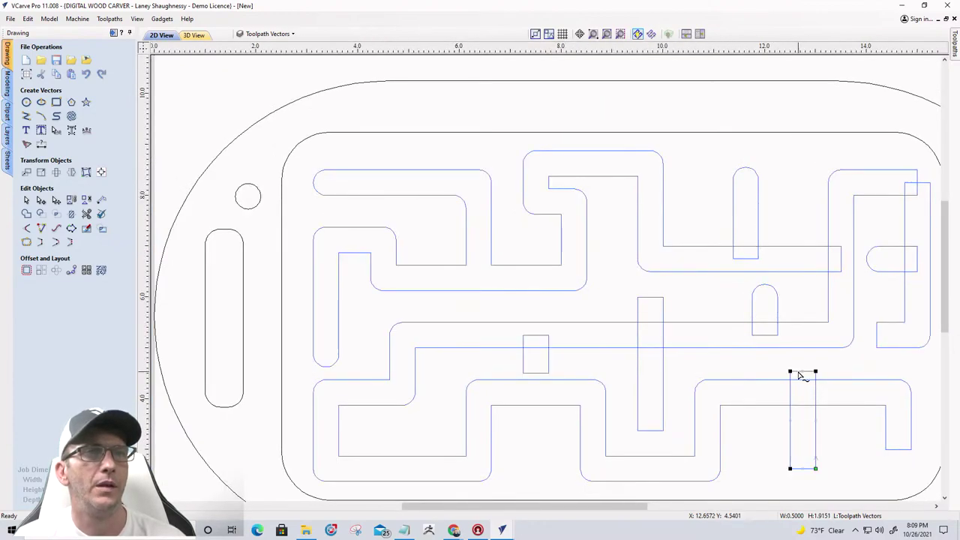
scroll(801, 374, up, 3)
- Convert the tall lower-right rectangle's top and bottom edges into arcs, forming a slot
right_click(798, 376)
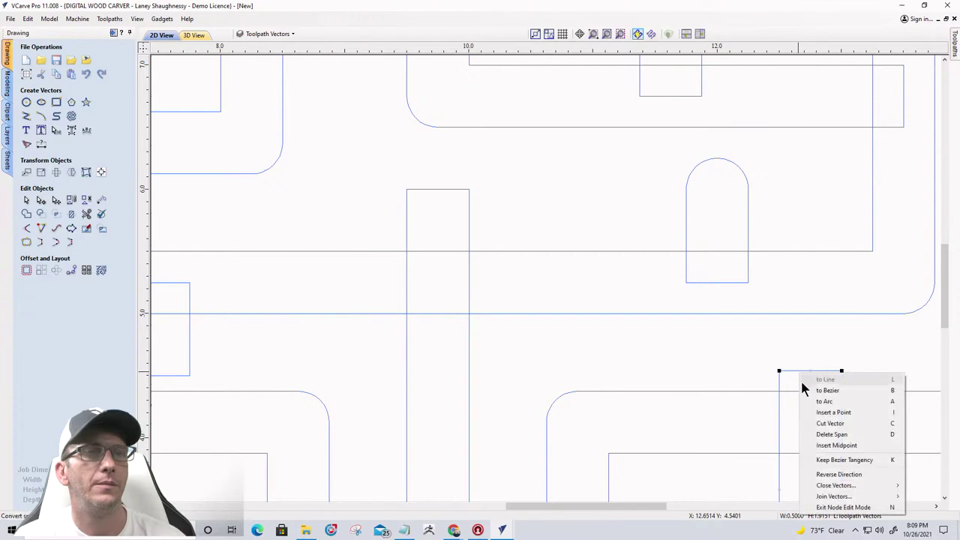
click(813, 401)
scroll(807, 387, down, 3)
scroll(794, 362, down, 1)
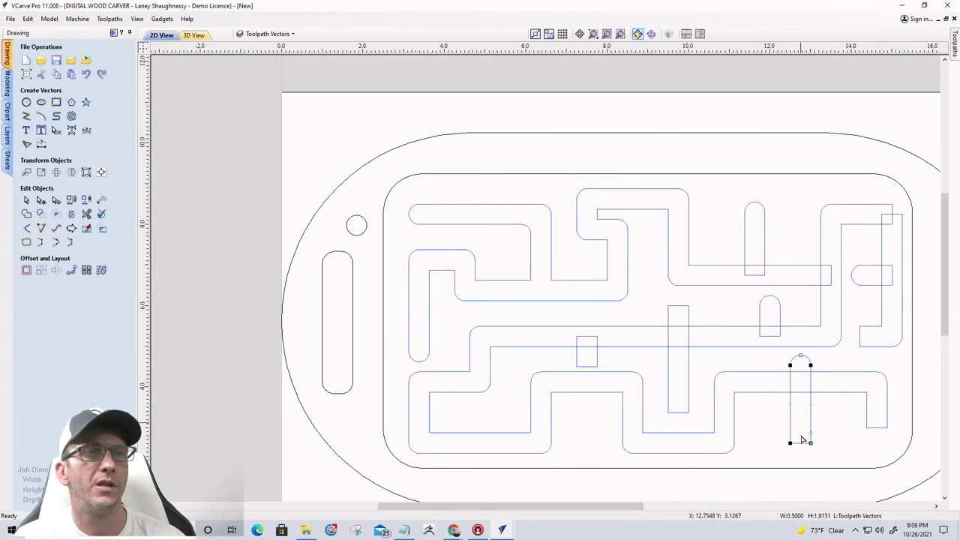
scroll(795, 447, up, 3)
right_click(792, 401)
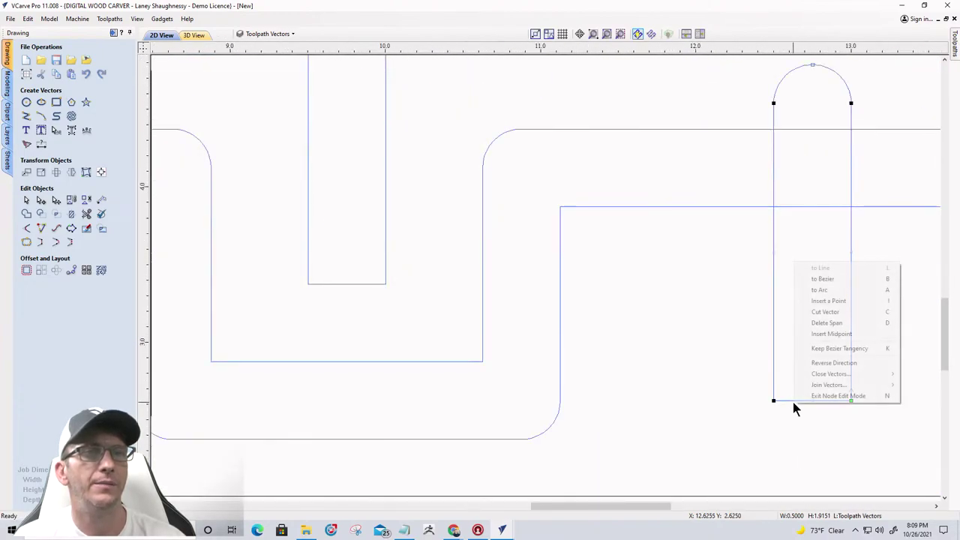
click(819, 289)
scroll(776, 398, down, 4)
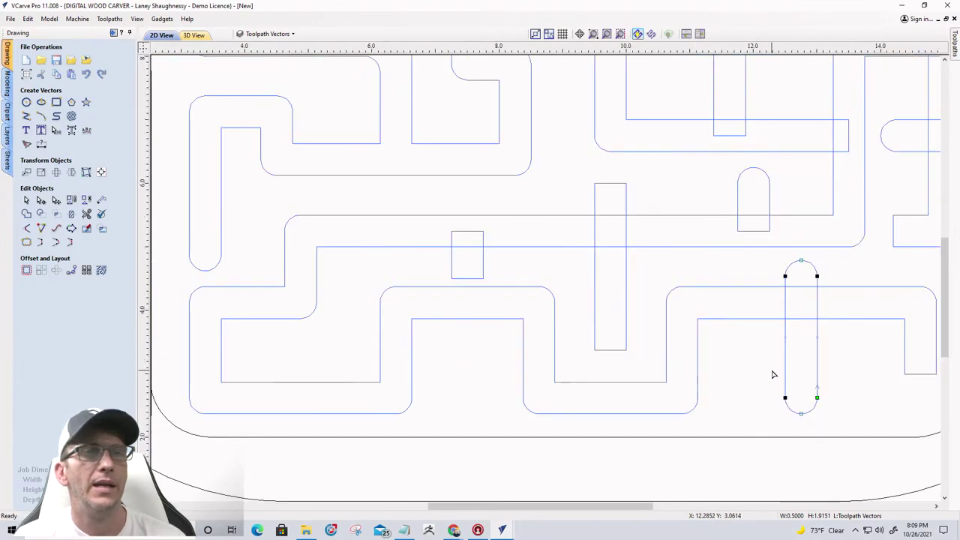
scroll(794, 412, up, 3)
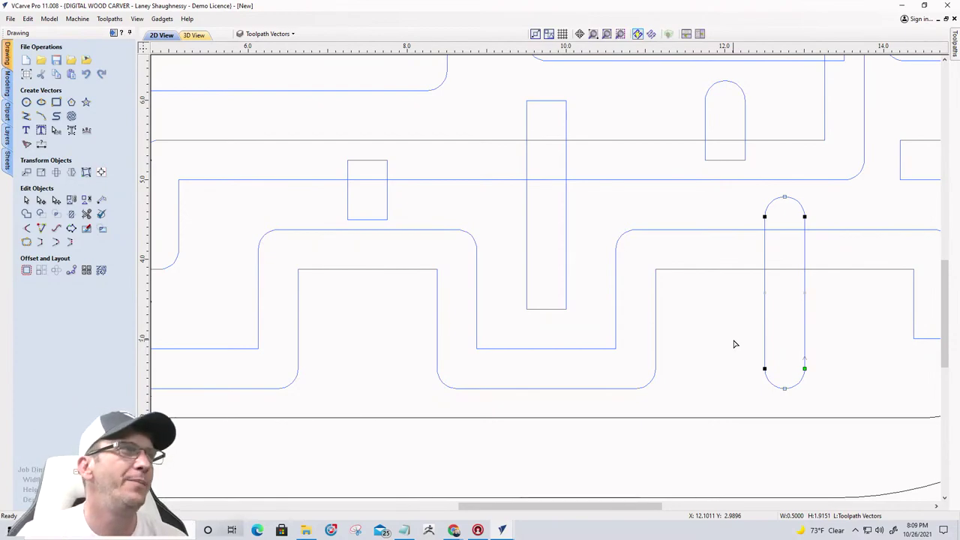
- Arc the central rectangle's top edge and pull it upward into a round cap
scroll(733, 334, down, 2)
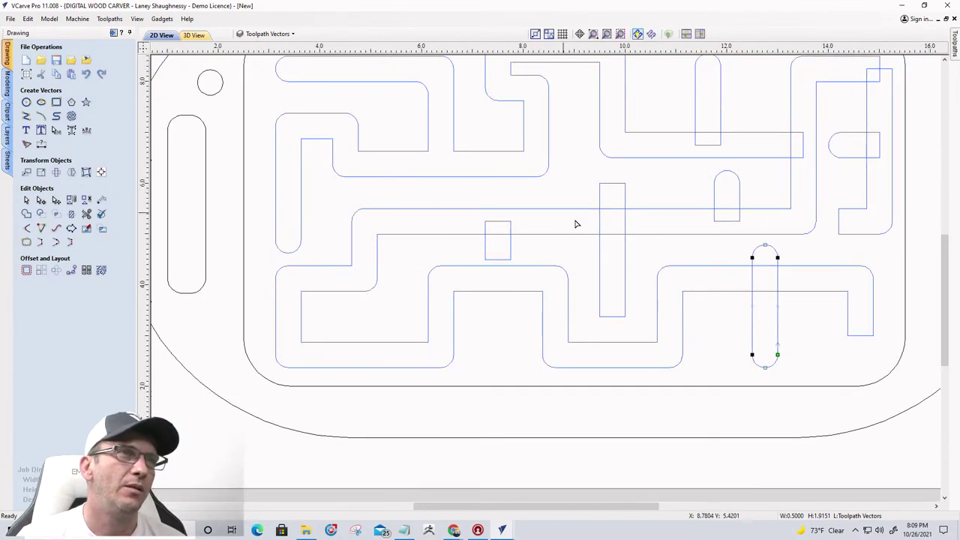
click(611, 189)
scroll(610, 186, up, 4)
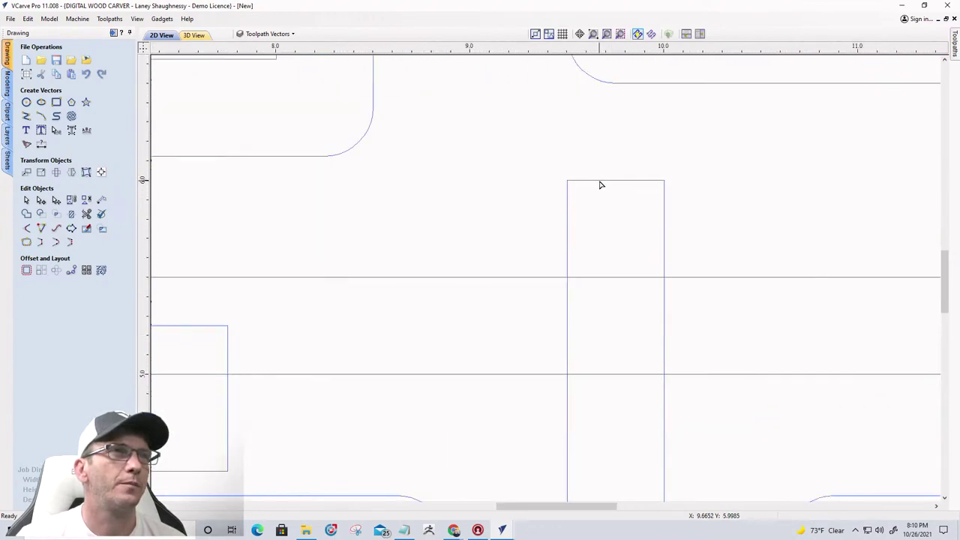
right_click(598, 180)
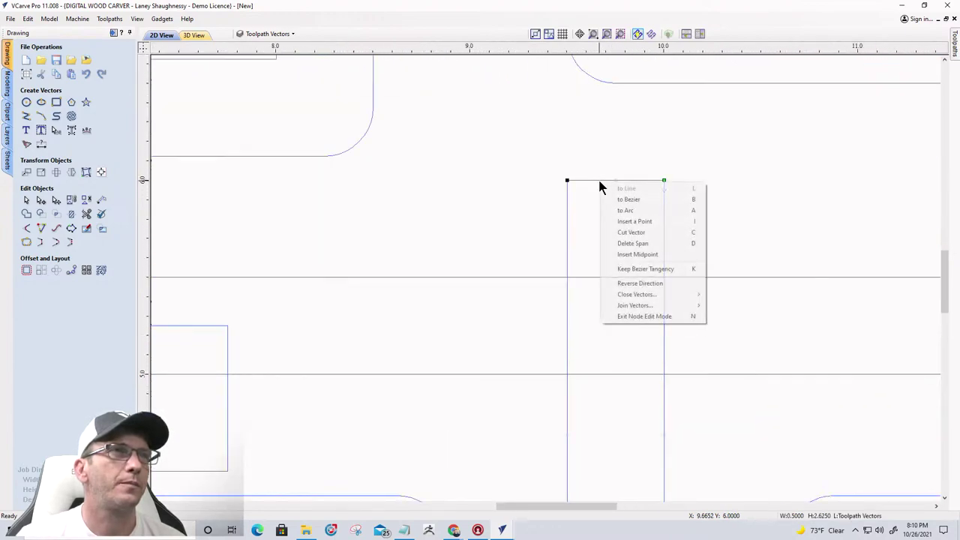
click(625, 210)
scroll(630, 191, down, 2)
drag(635, 175, 632, 98)
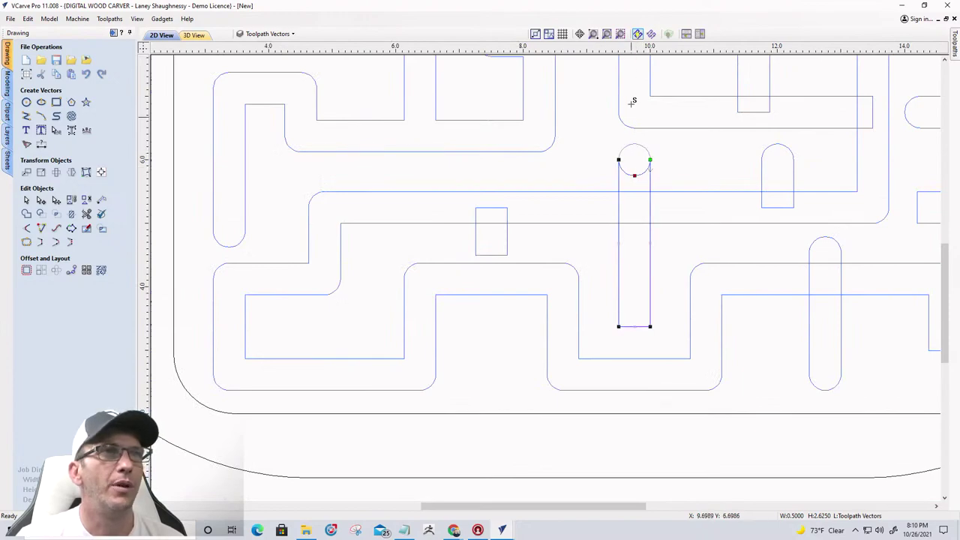
- Arc the tall slot's bottom edge and bow it downward into a round end
click(627, 326)
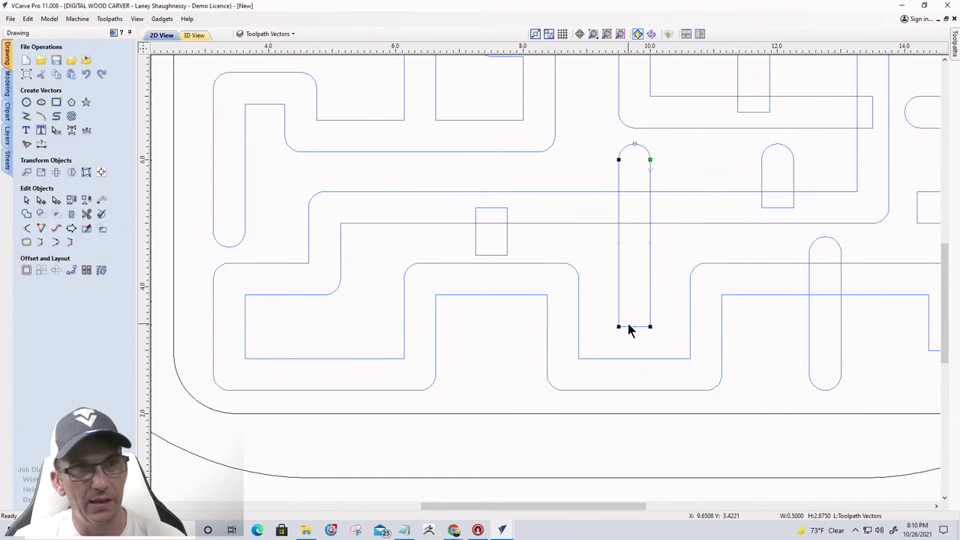
click(629, 327)
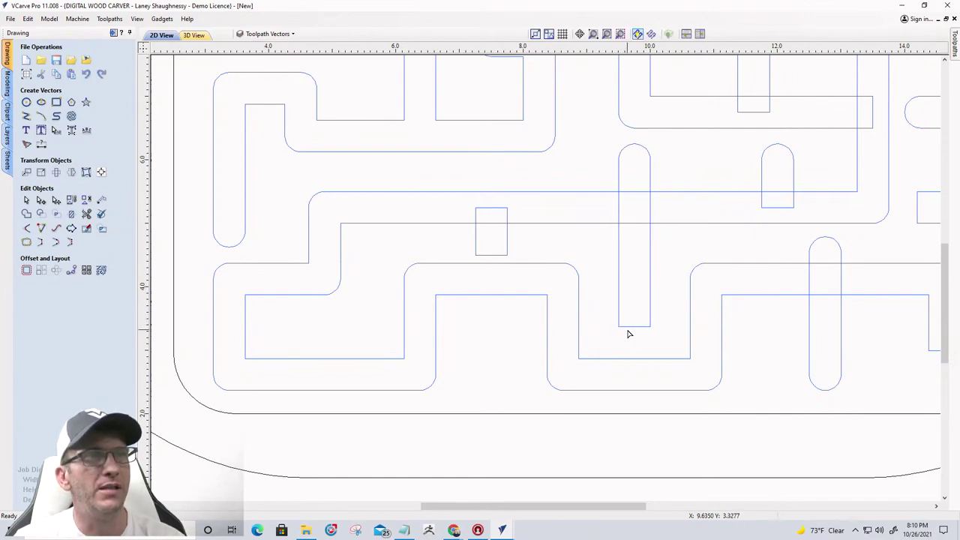
click(630, 328)
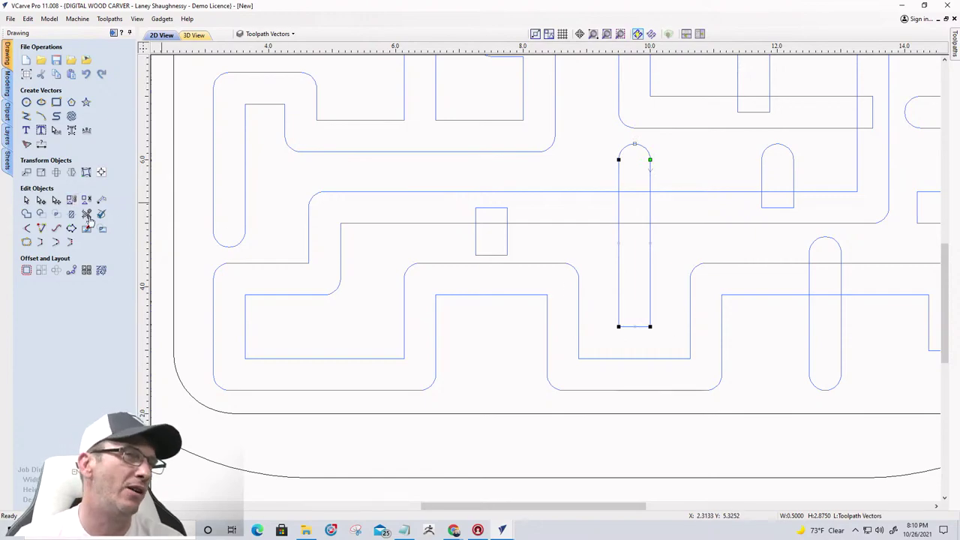
scroll(630, 330, up, 2)
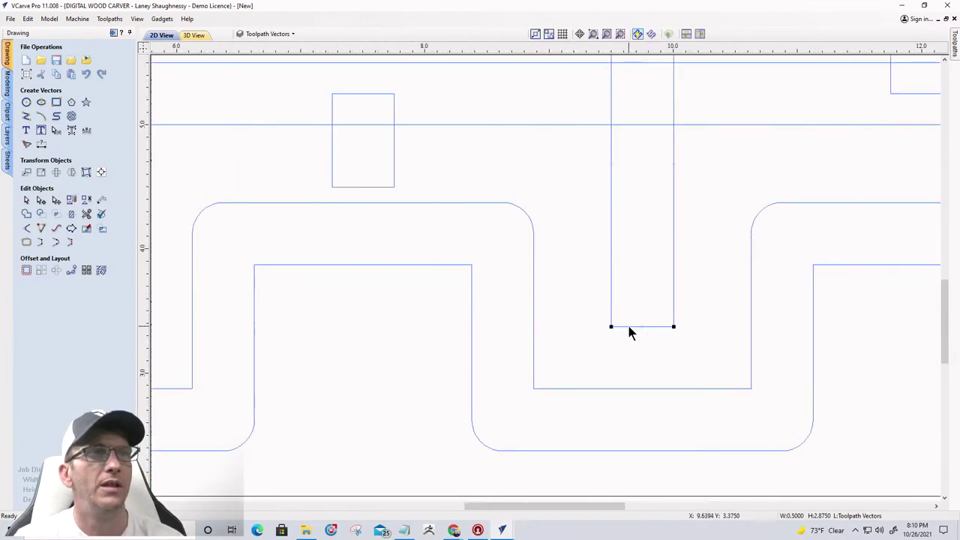
right_click(629, 328)
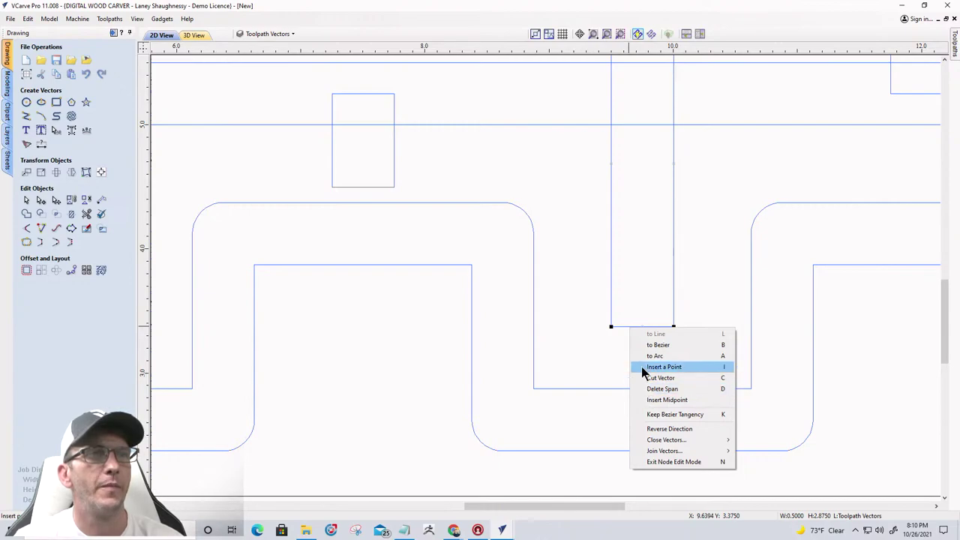
click(645, 355)
drag(642, 296, 634, 390)
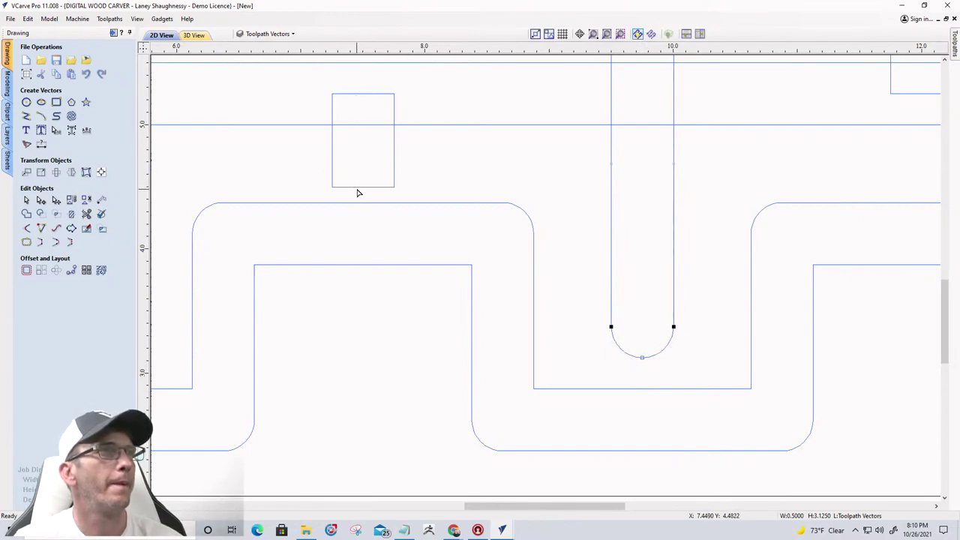
scroll(360, 193, down, 3)
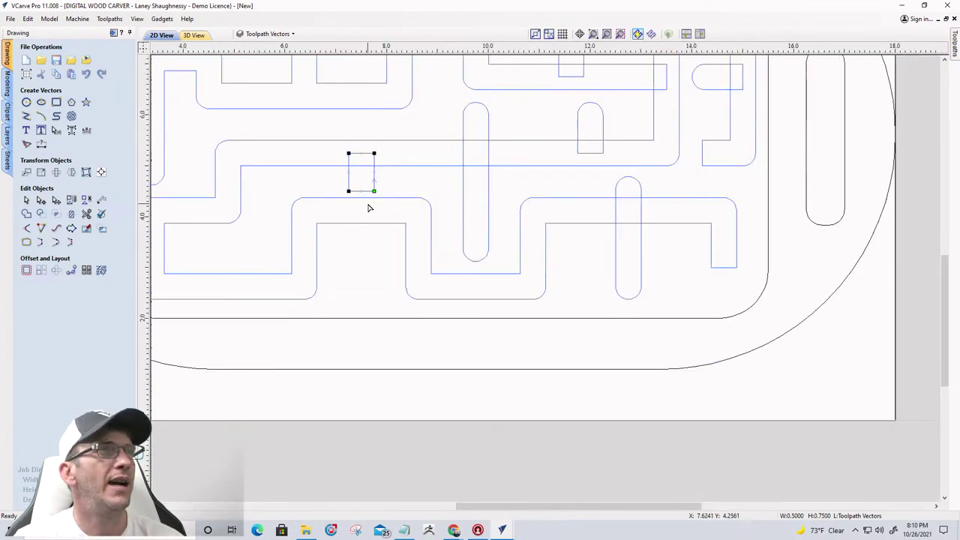
scroll(367, 207, up, 2)
scroll(368, 207, down, 2)
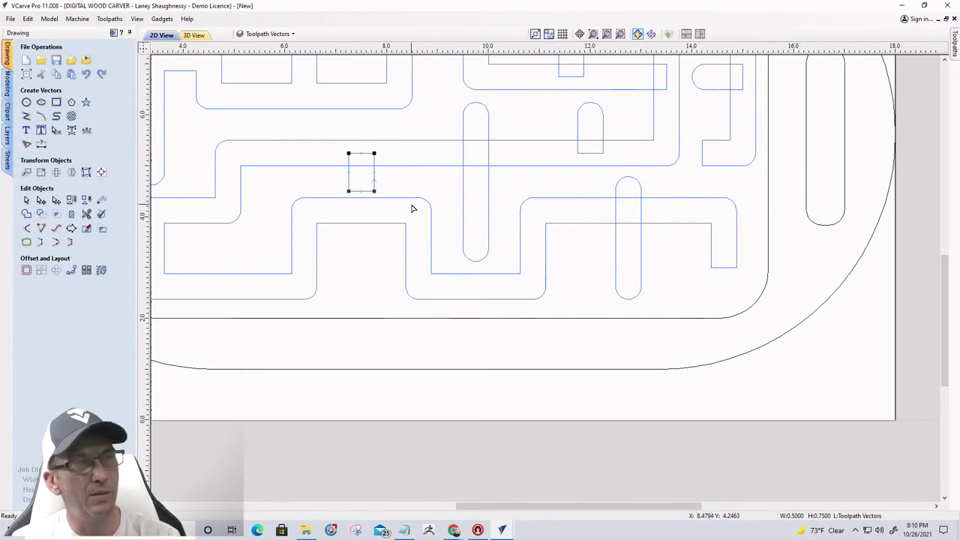
- Nudge the small rectangle's bottom edge downward to lengthen it
key(Down)
key(Down)
key(Down)
key(Down)
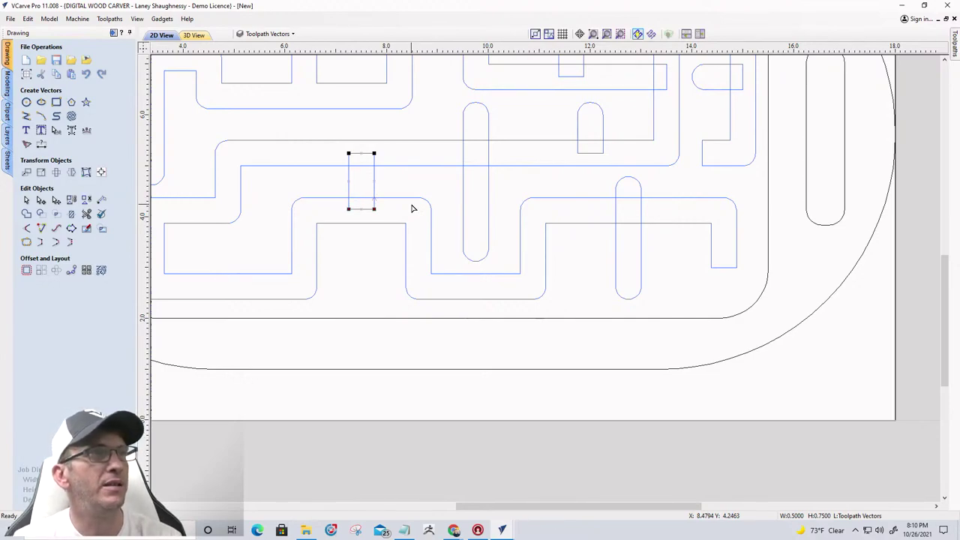
scroll(422, 234, down, 2)
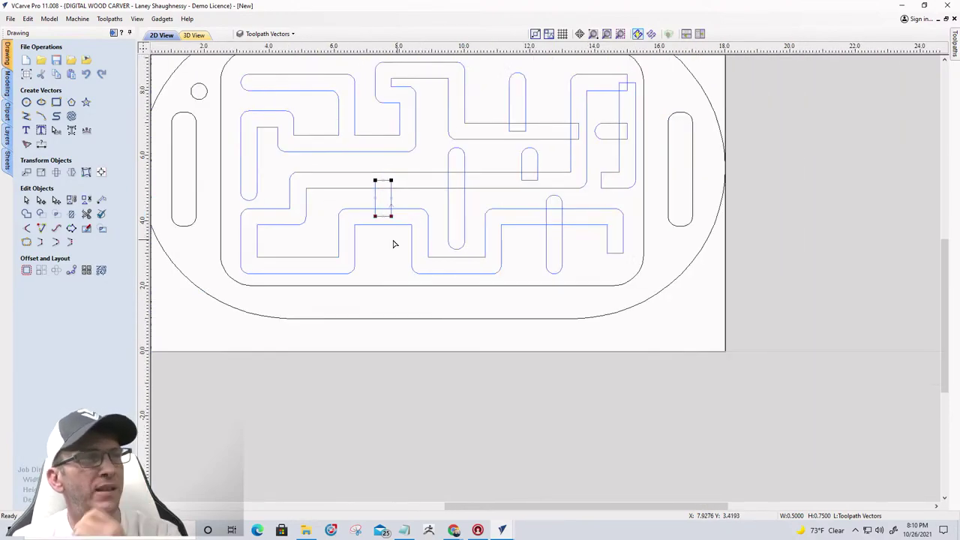
scroll(384, 241, up, 2)
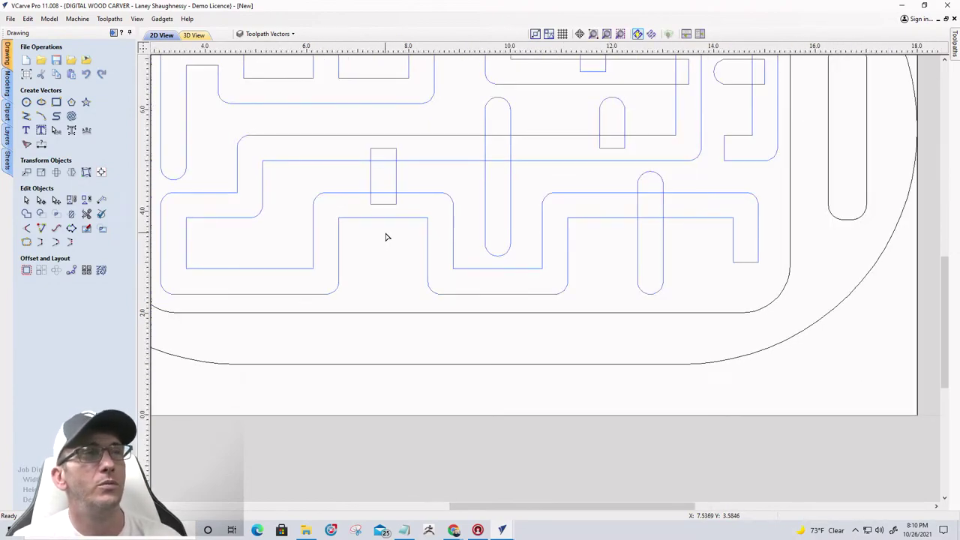
- Round the corridor's lower-right dead end with a downward-bowed arc
click(742, 263)
right_click(742, 264)
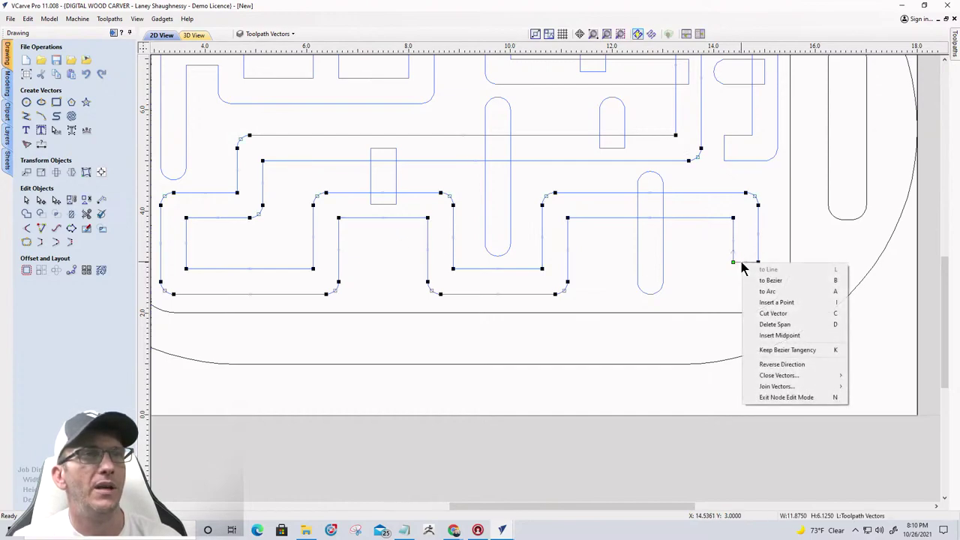
click(767, 290)
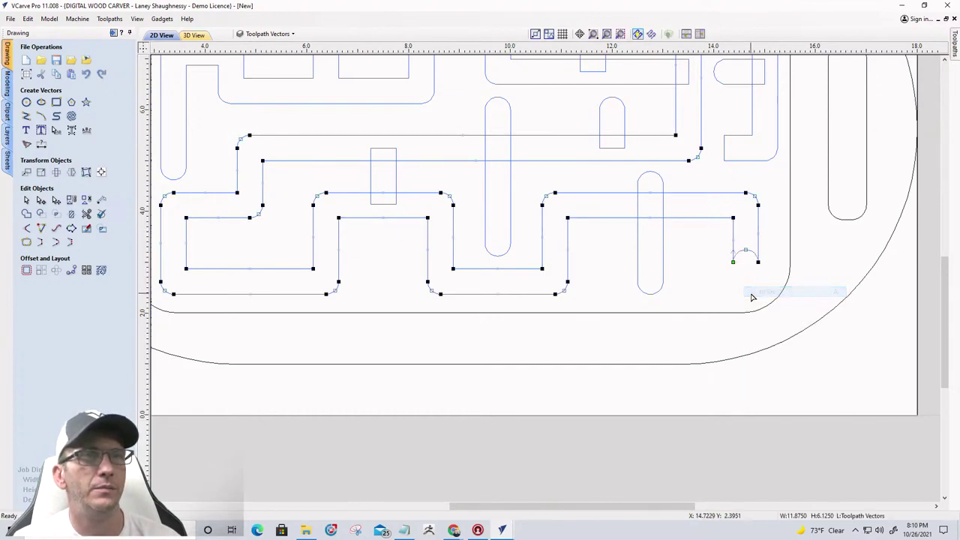
drag(746, 249, 749, 309)
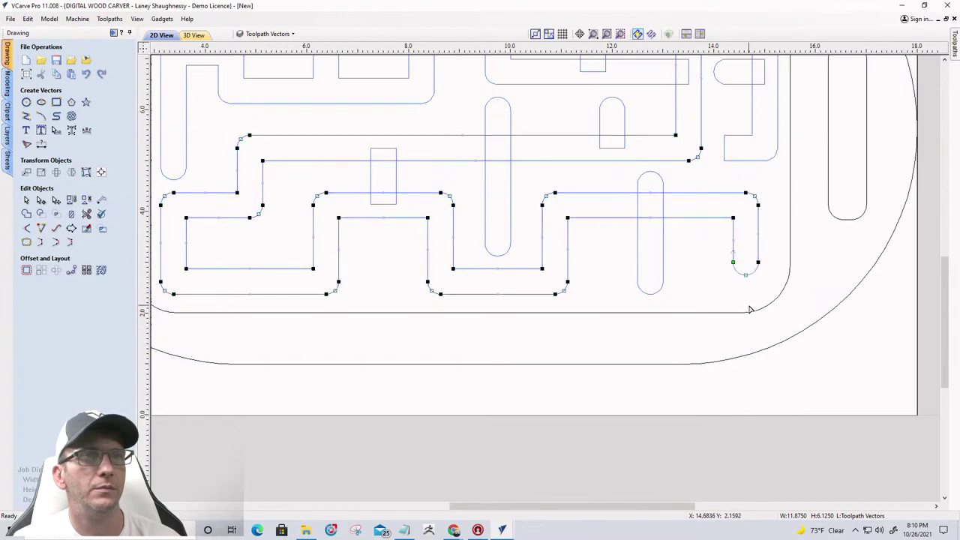
click(706, 298)
scroll(705, 297, down, 4)
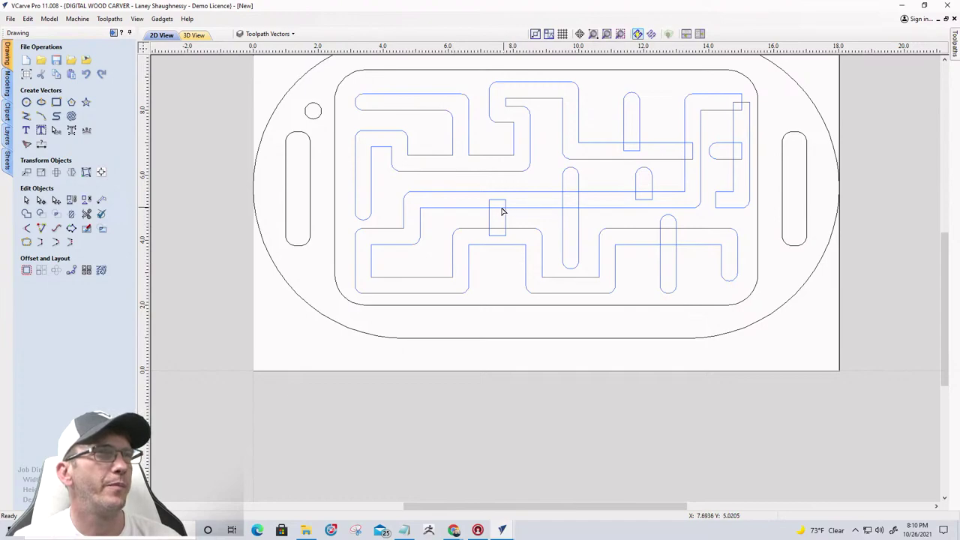
- Trim the small rectangle's overlapping pieces and the stub past the right vertical line
click(86, 214)
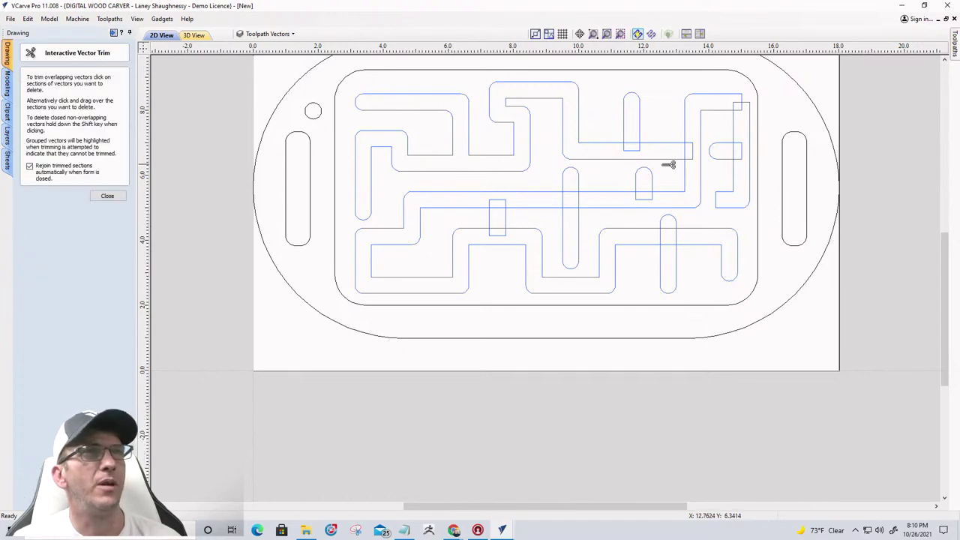
scroll(621, 135, up, 4)
click(613, 124)
click(613, 101)
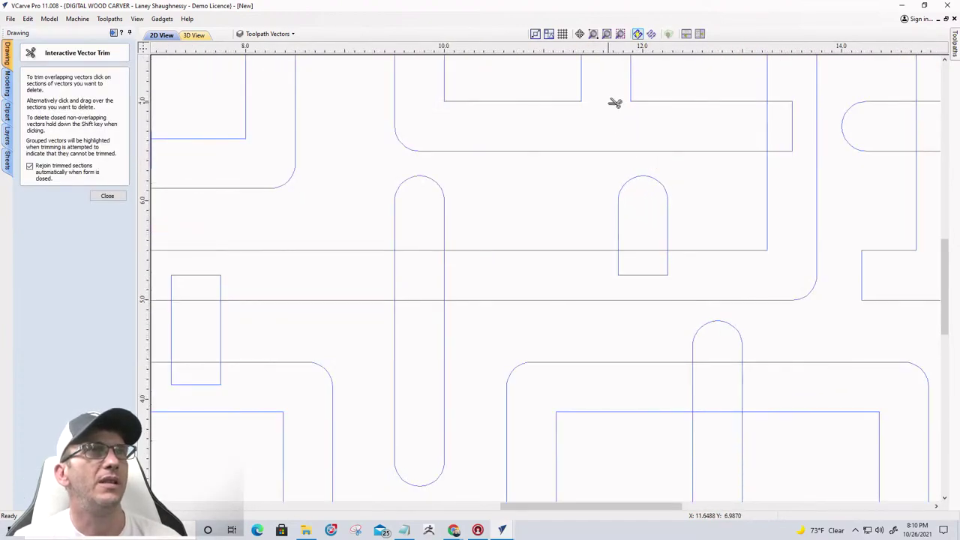
scroll(659, 185, down, 2)
scroll(659, 185, down, 1)
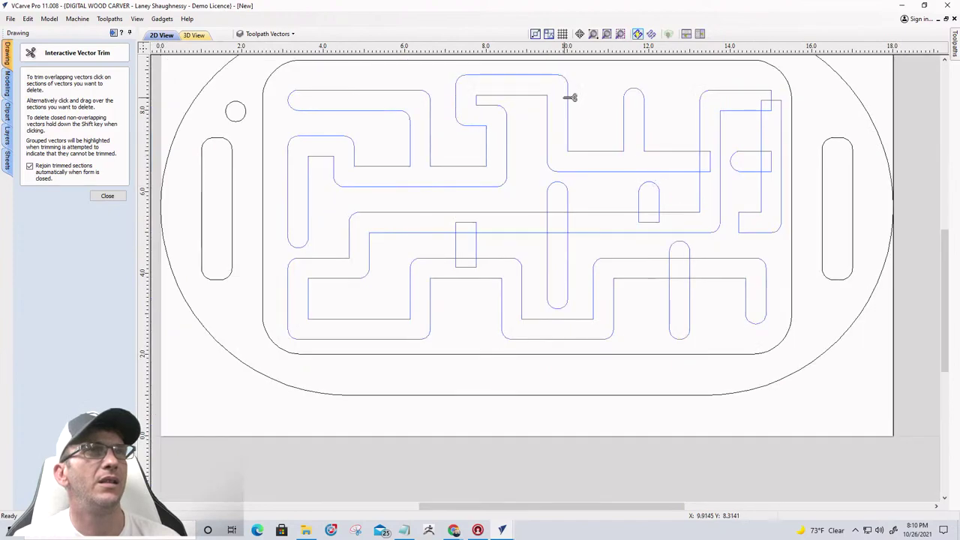
click(708, 161)
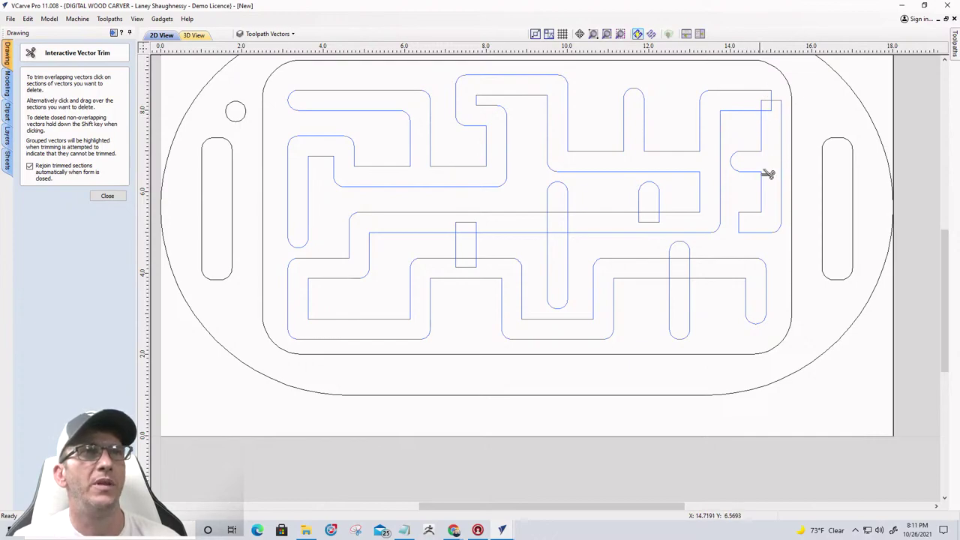
scroll(780, 212, down, 1)
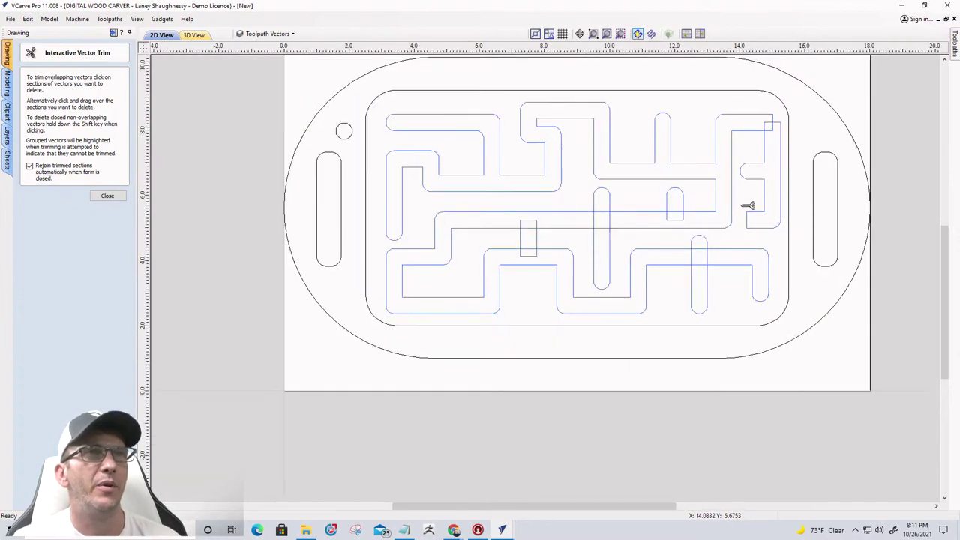
scroll(751, 239, up, 2)
scroll(750, 230, down, 1)
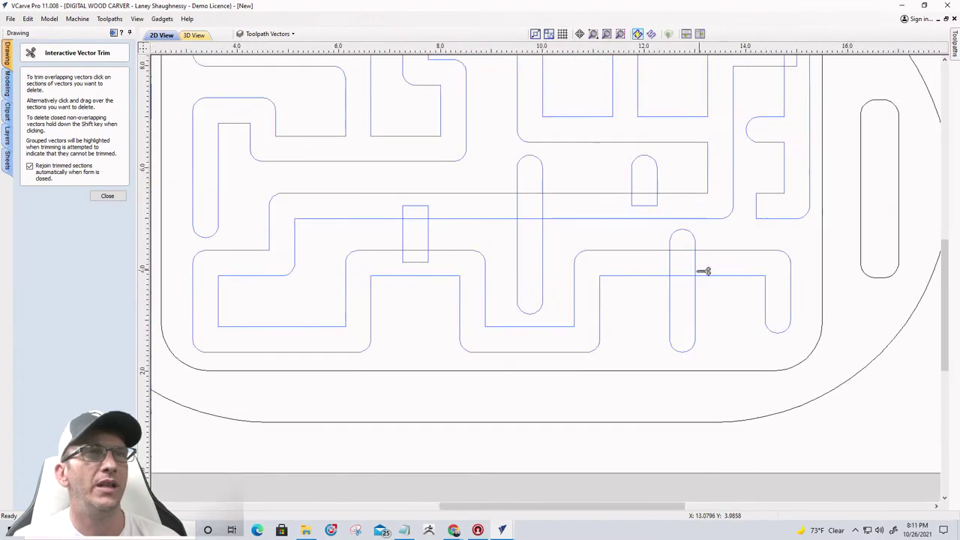
- Trim the lines crossing the rounded slot and the vertical slot
click(691, 250)
click(686, 274)
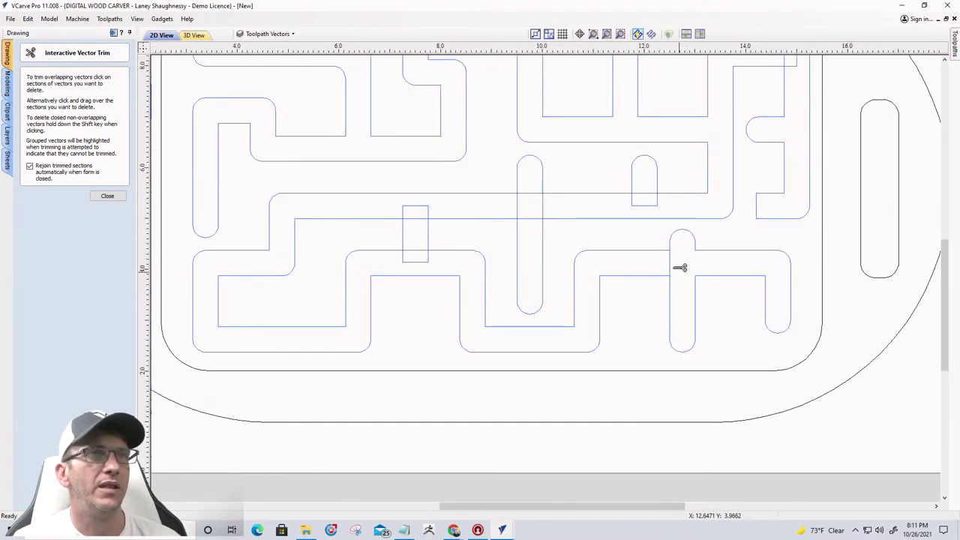
scroll(773, 288, down, 3)
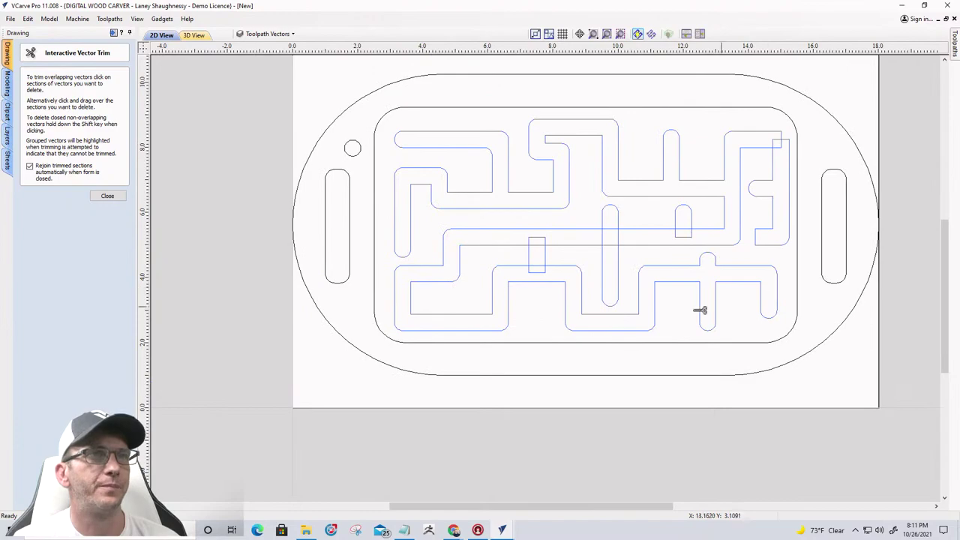
scroll(596, 314, up, 1)
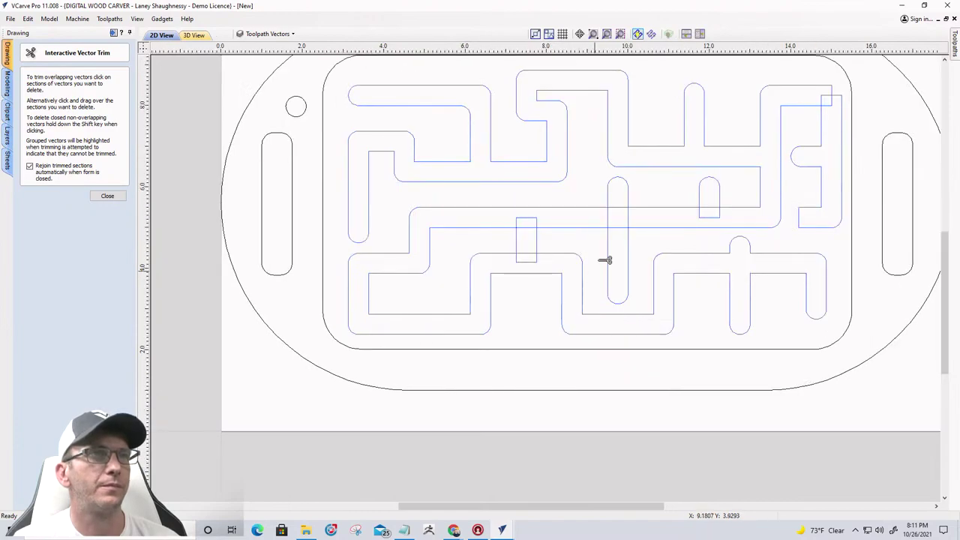
click(617, 207)
click(623, 226)
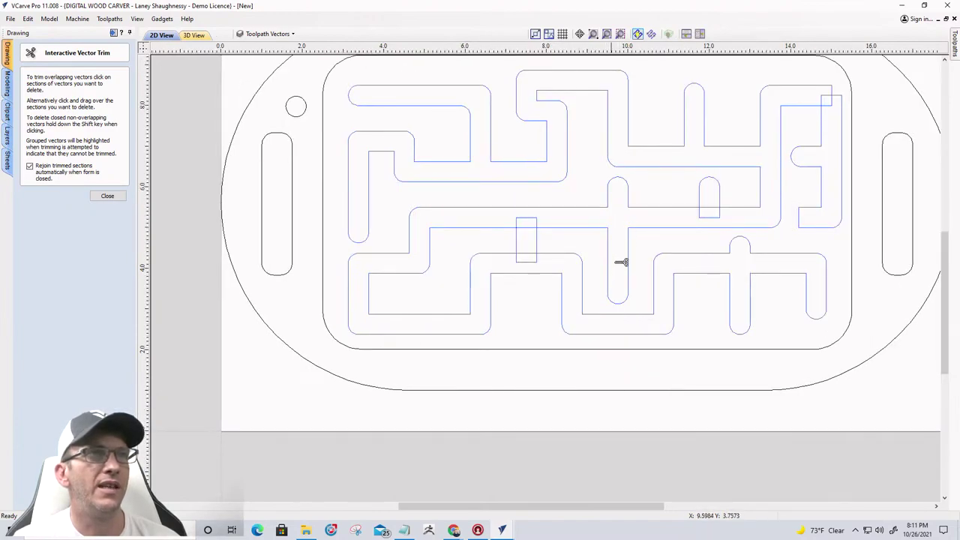
- Remove the capsule's bottom arc and crossing piece, then the wall segments blocking the corridor
click(716, 217)
click(717, 207)
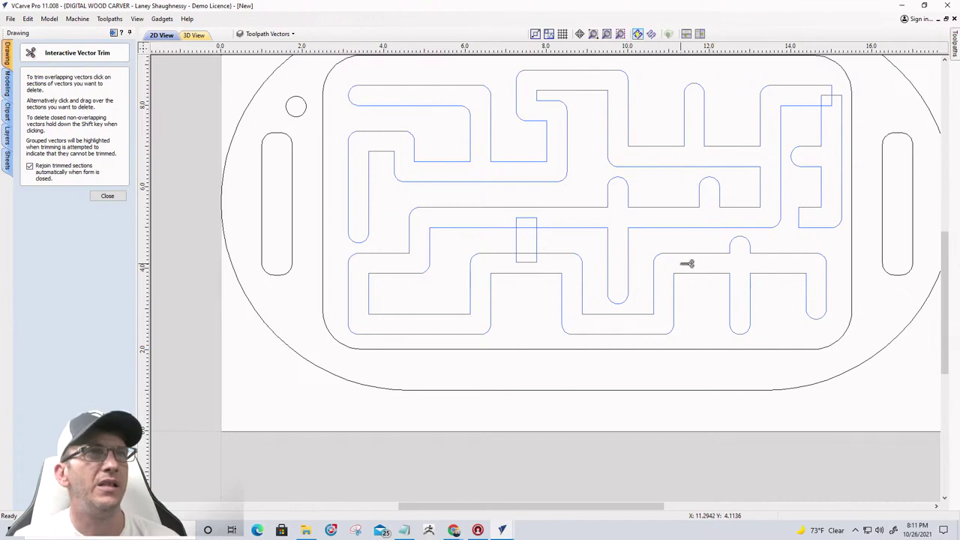
scroll(690, 262, down, 1)
scroll(557, 251, up, 1)
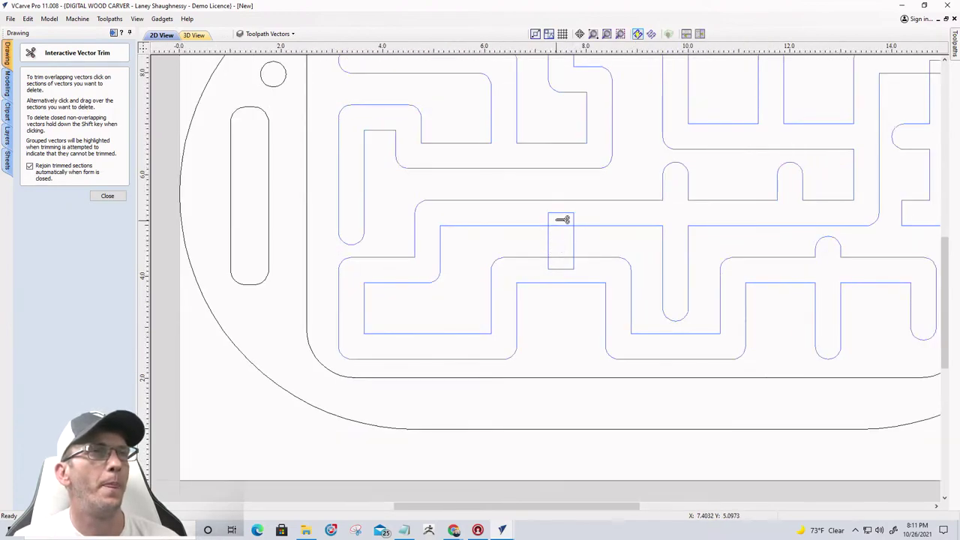
click(569, 225)
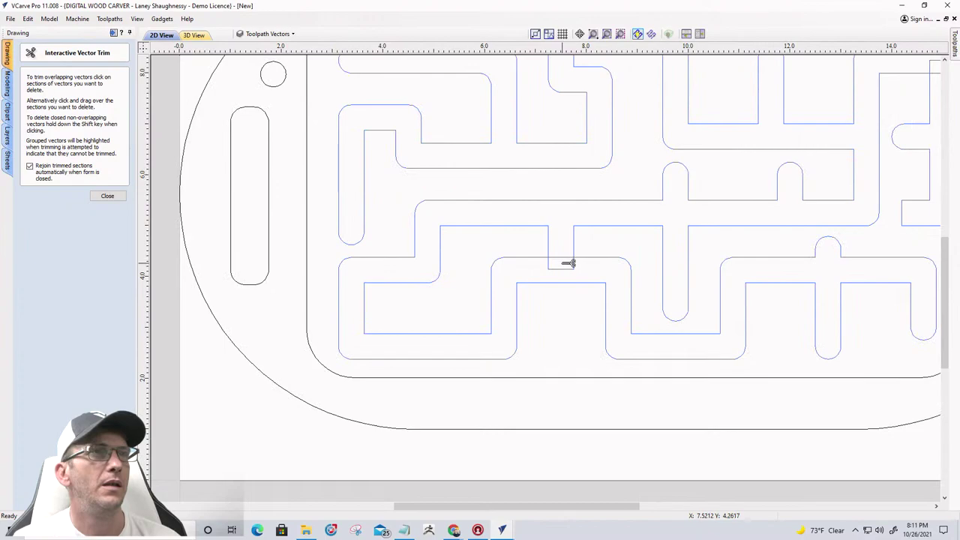
click(566, 257)
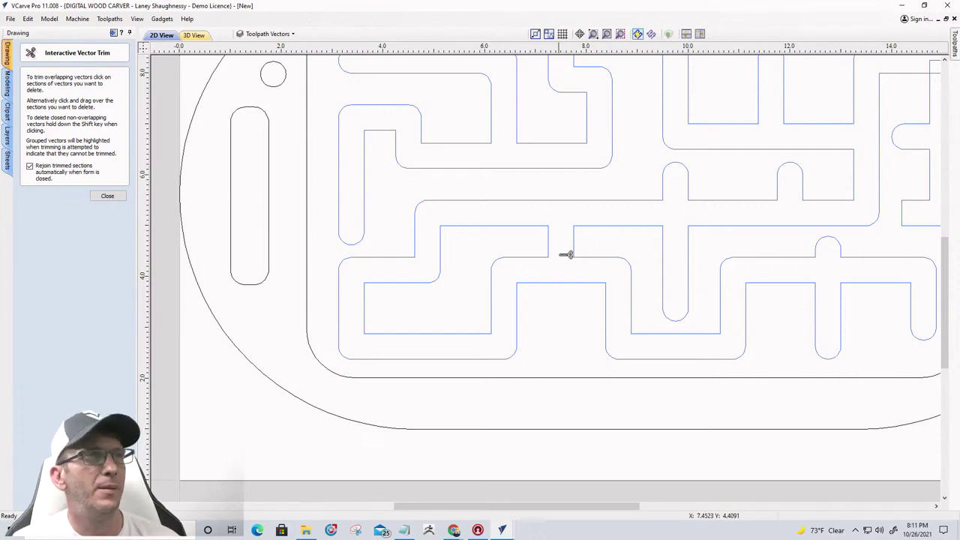
scroll(571, 239, down, 1)
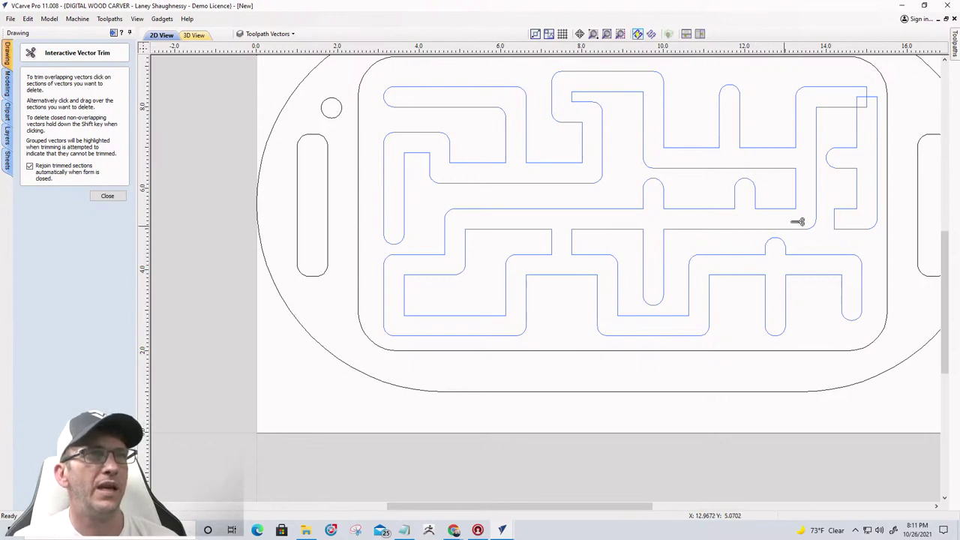
- Convert the right-hand wall's lower straight span into an arc bulging left
click(116, 197)
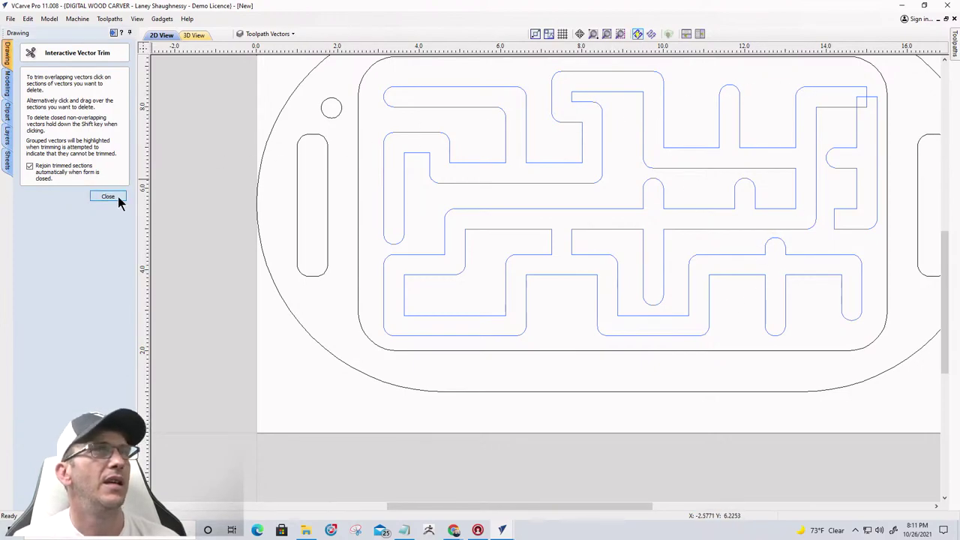
click(838, 229)
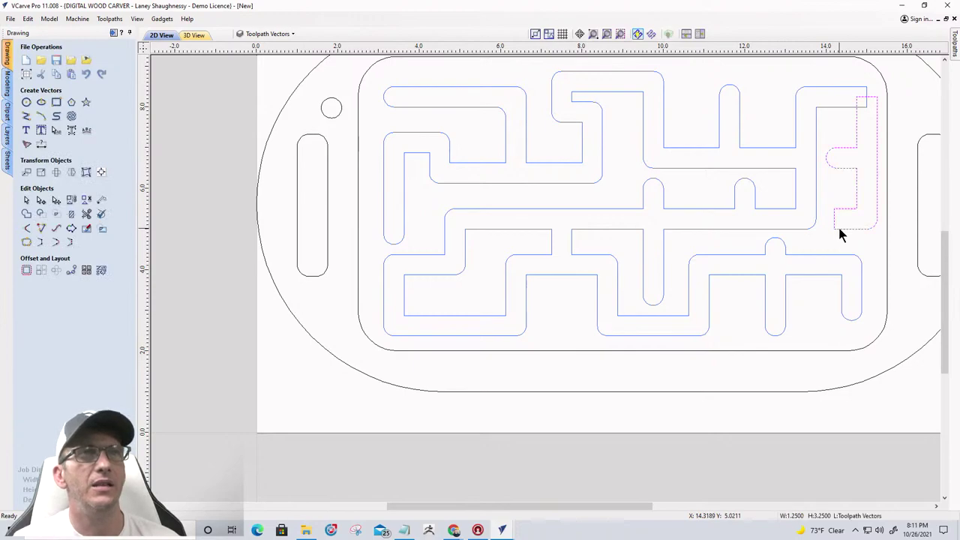
click(41, 200)
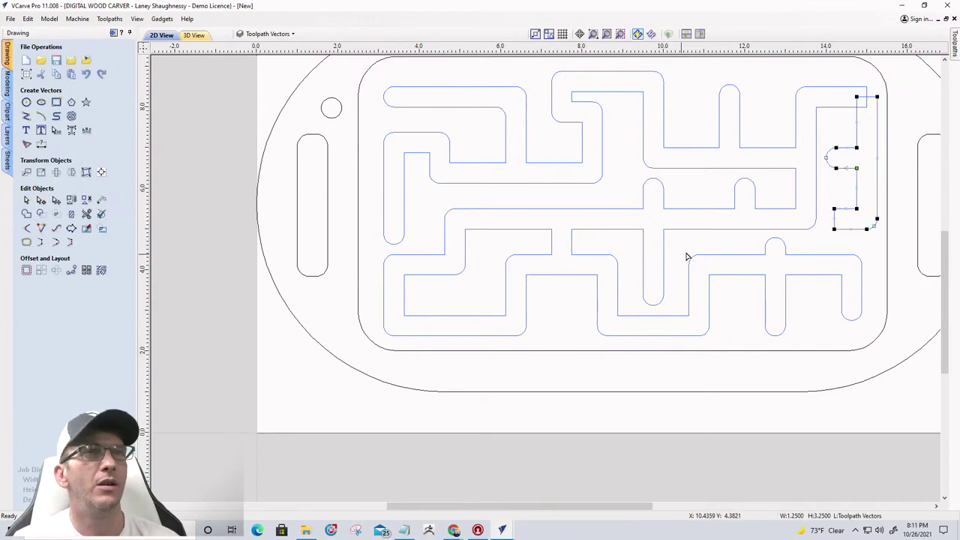
scroll(842, 214, up, 3)
right_click(821, 219)
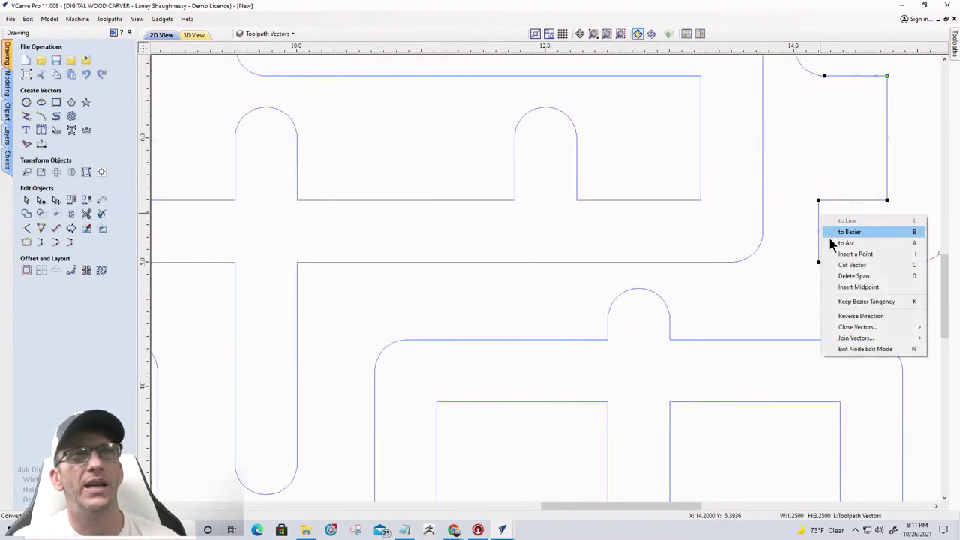
click(836, 243)
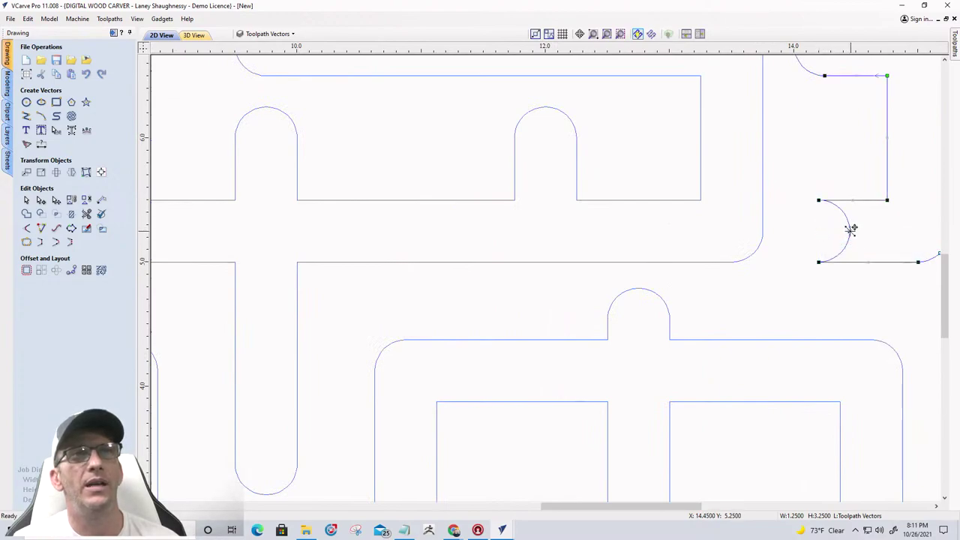
drag(849, 230, 789, 232)
scroll(790, 262, down, 2)
scroll(787, 268, down, 2)
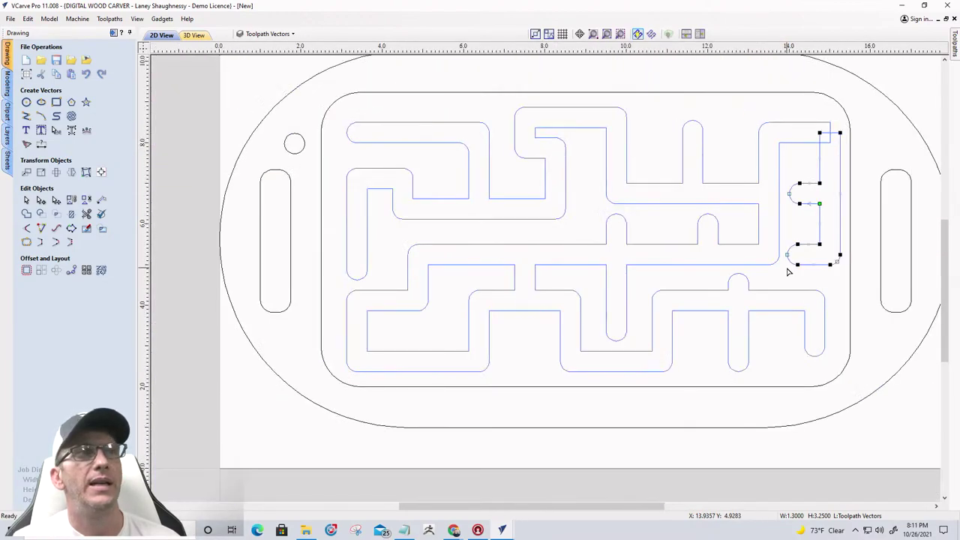
scroll(791, 264, up, 3)
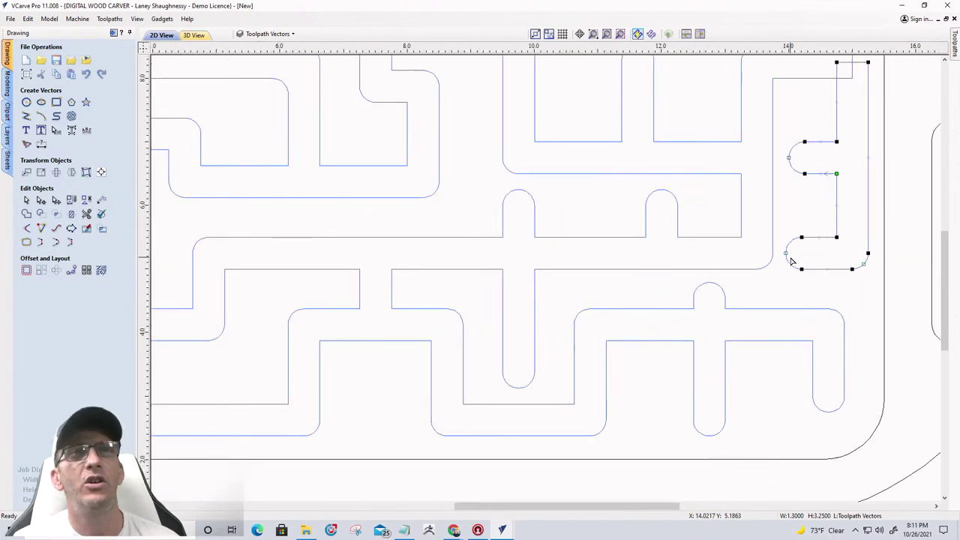
scroll(788, 258, down, 2)
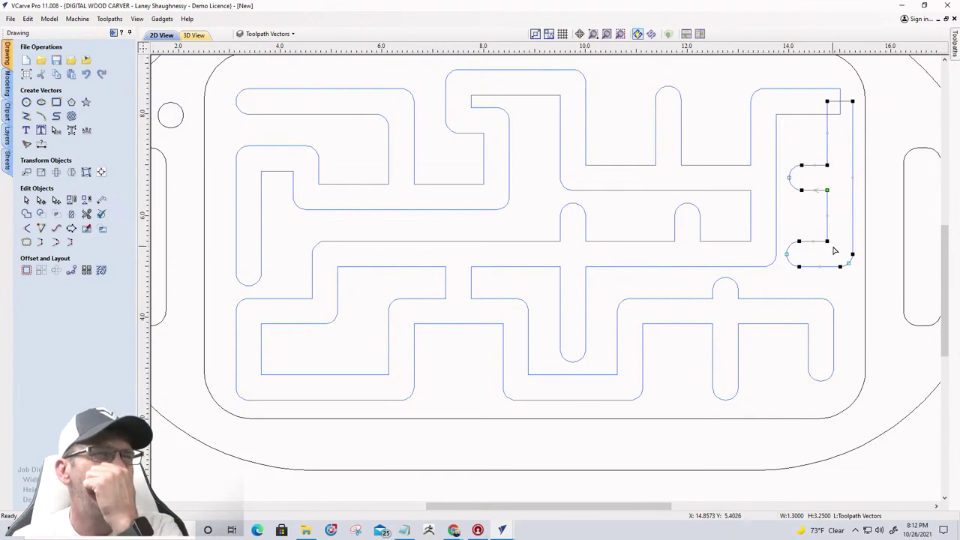
- Shift the arc's two end nodes left toward the corridor
drag(780, 234, 810, 286)
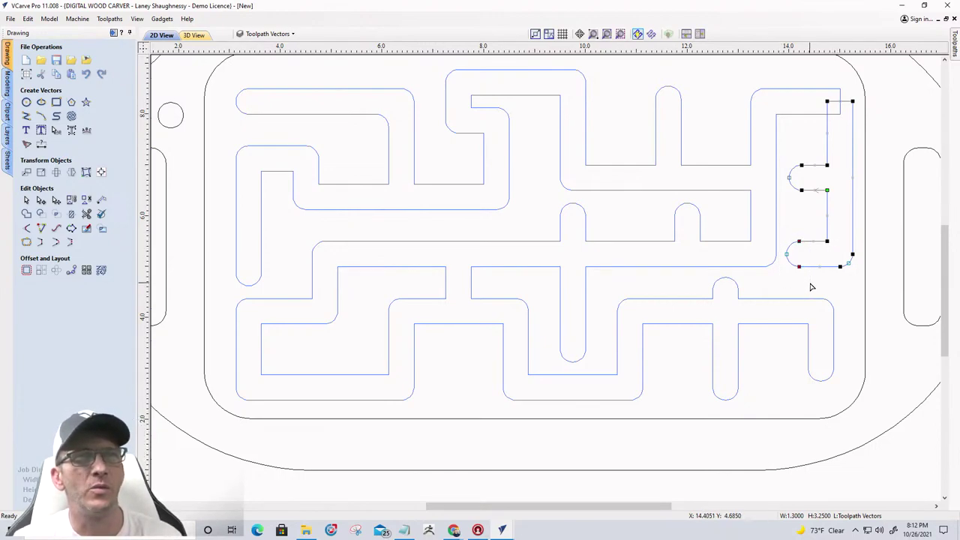
key(Left)
key(Left)
key(Left)
key(Left)
key(Left)
key(Left)
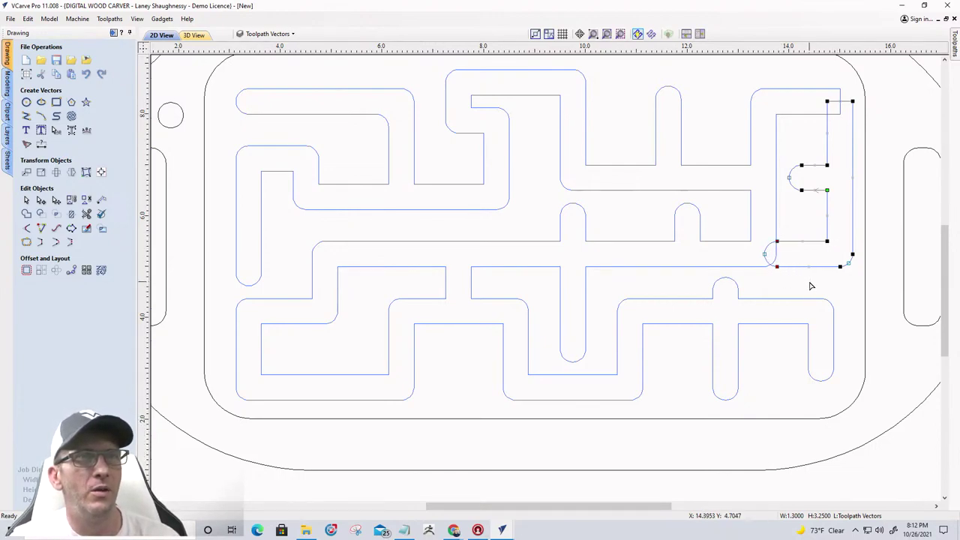
key(Left)
key(Left)
key(Left)
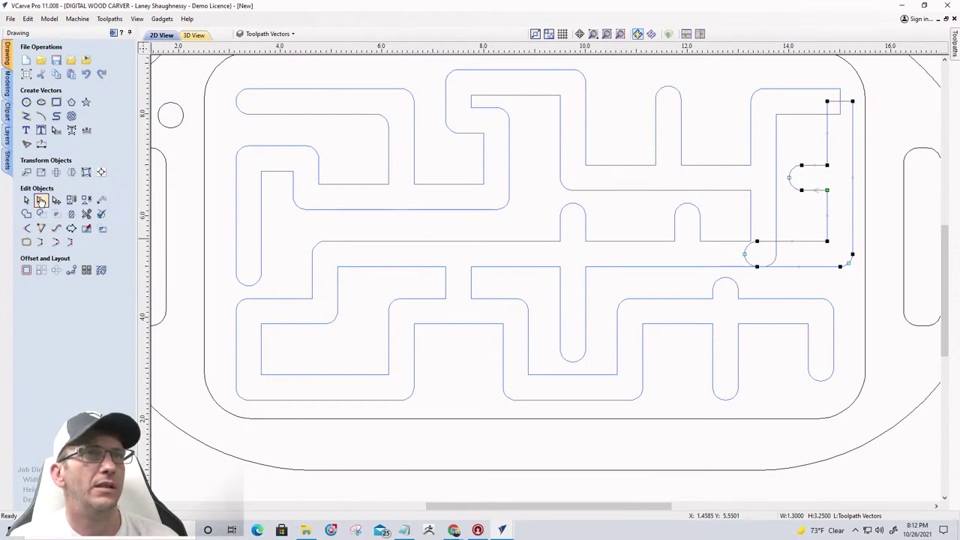
- Delete the top span of the right-hand maze wall vector
scroll(847, 101, up, 3)
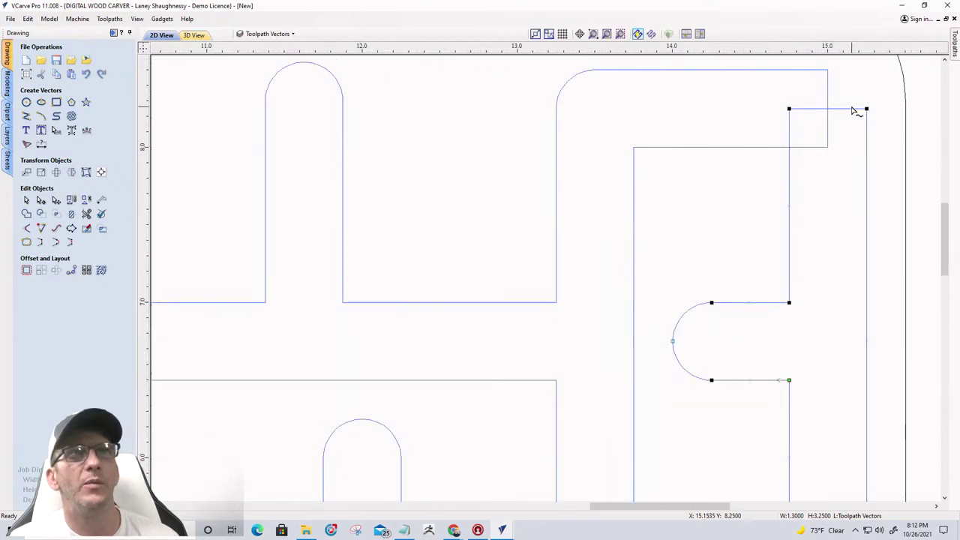
click(850, 107)
click(851, 111)
right_click(850, 111)
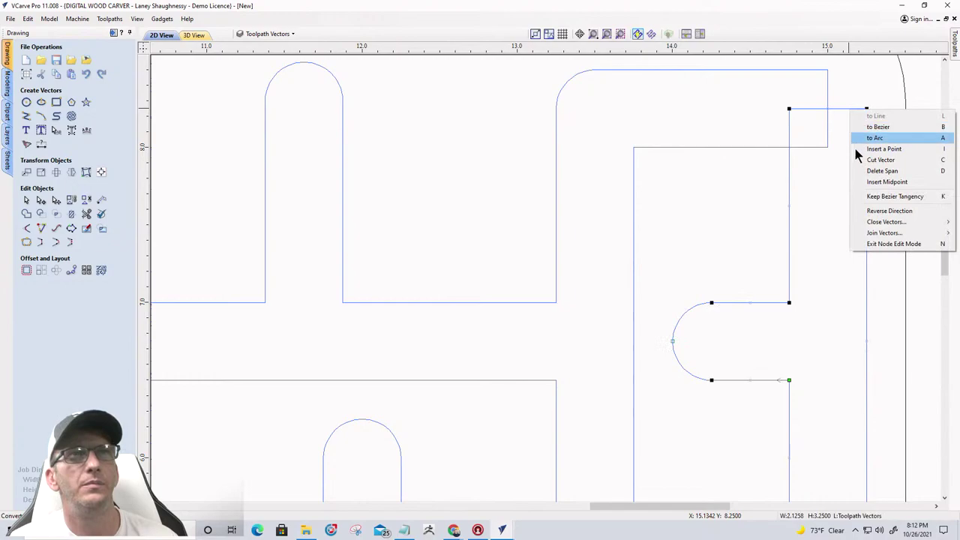
click(869, 170)
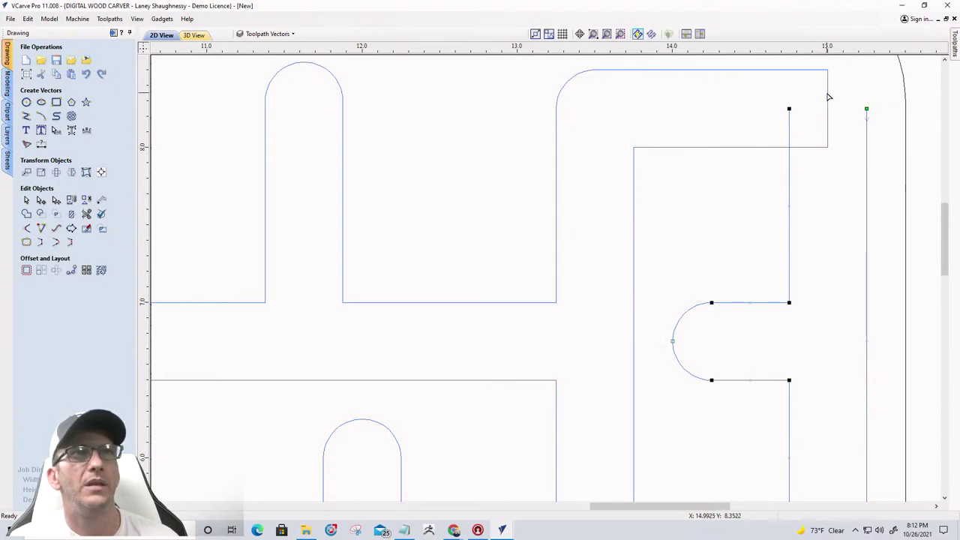
click(830, 107)
- Delete the right vertical span of the upper corridor outline, leaving it open
click(829, 95)
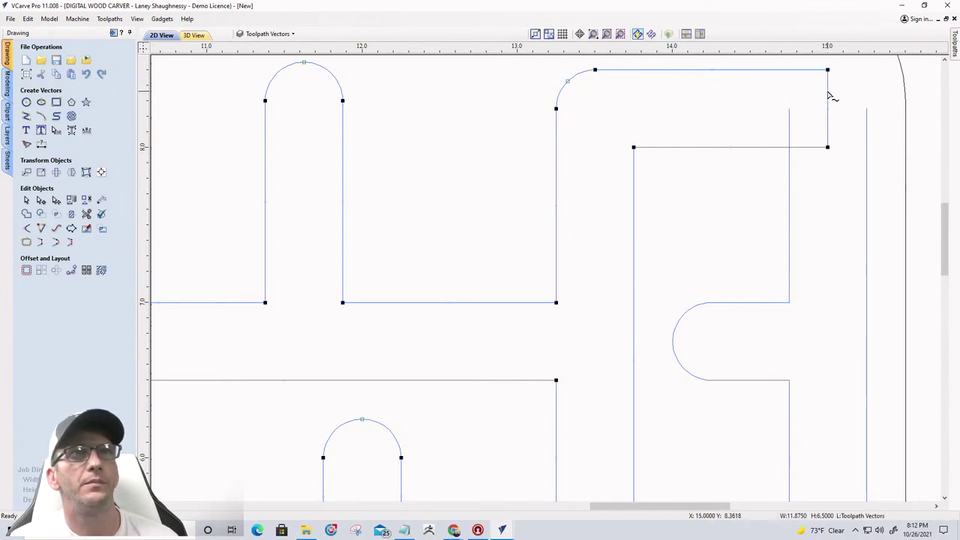
right_click(829, 95)
click(843, 154)
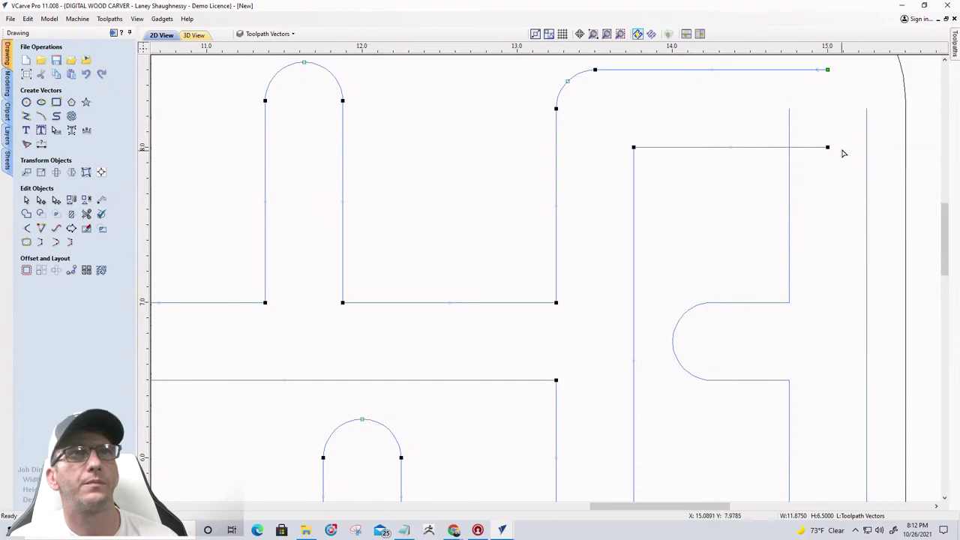
scroll(842, 160, down, 3)
scroll(860, 110, up, 3)
scroll(859, 110, up, 1)
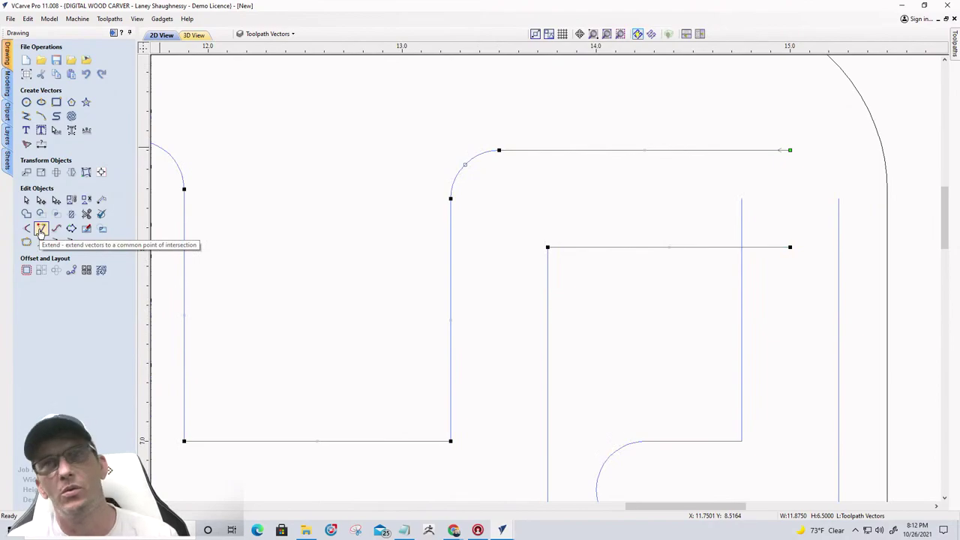
- Extend the corridor's top line and the right wall so they meet in one corner
click(41, 229)
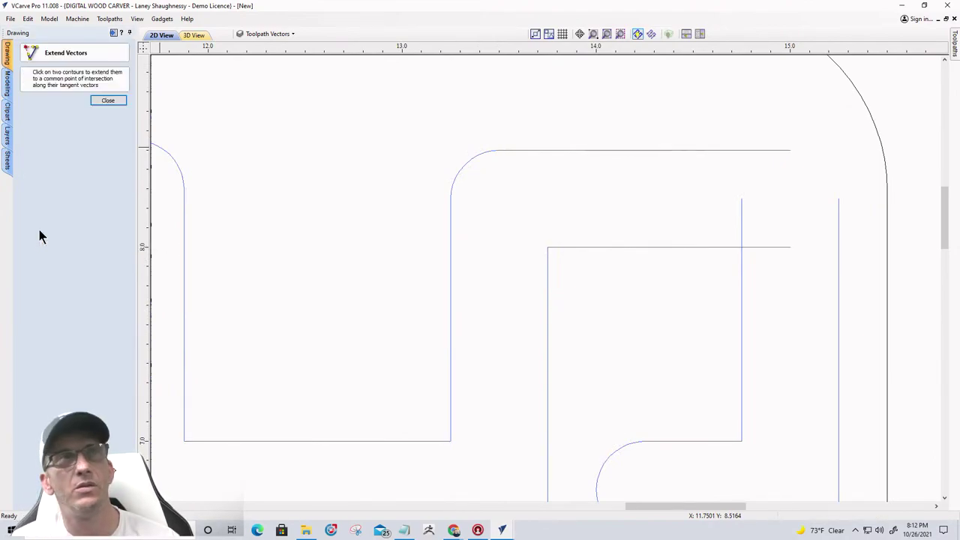
click(786, 154)
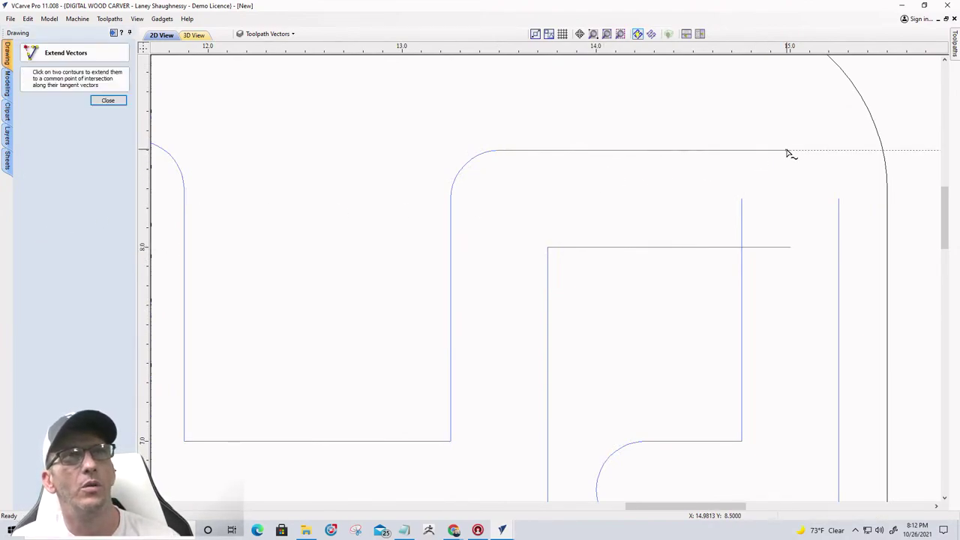
click(839, 203)
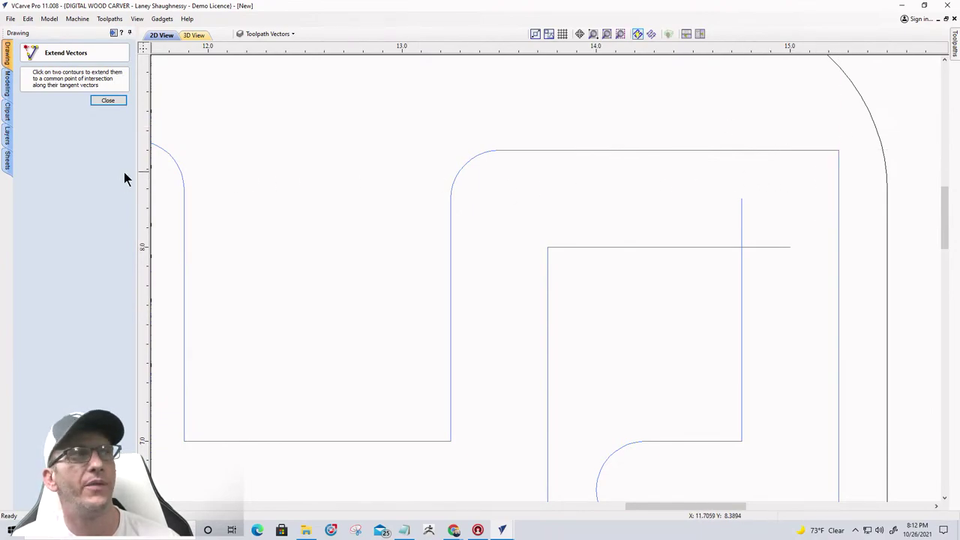
click(107, 101)
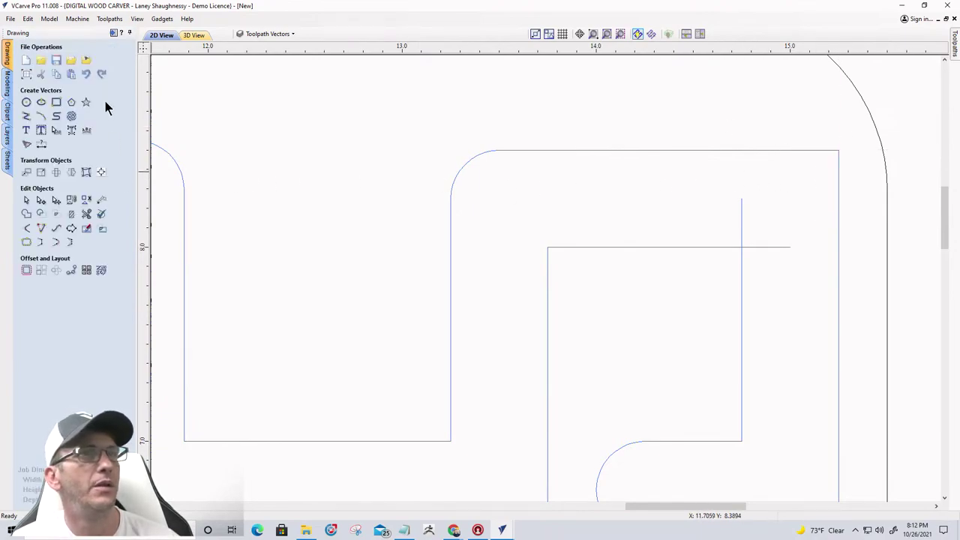
- Trim the leftover stubs at the inner rectangle's top-right corner
click(86, 214)
scroll(613, 192, down, 2)
click(694, 210)
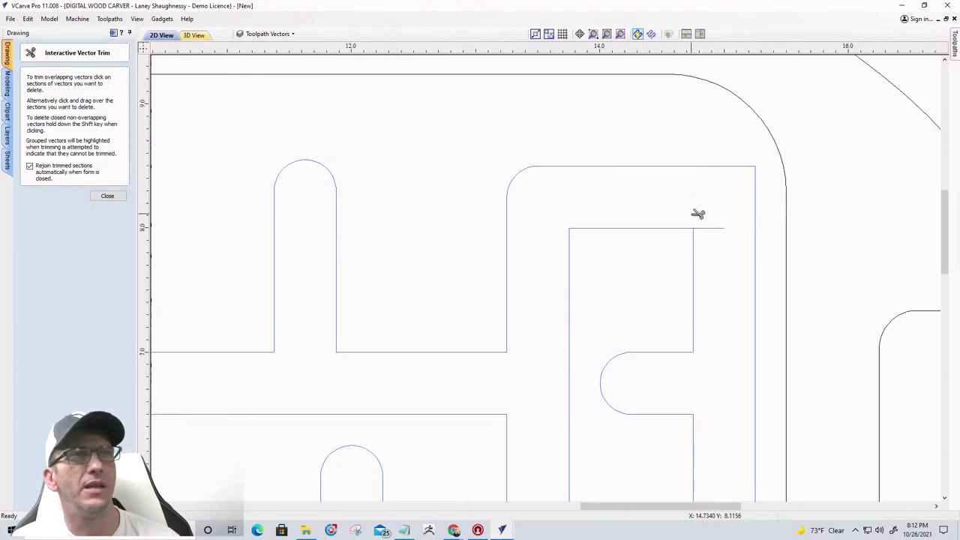
click(712, 230)
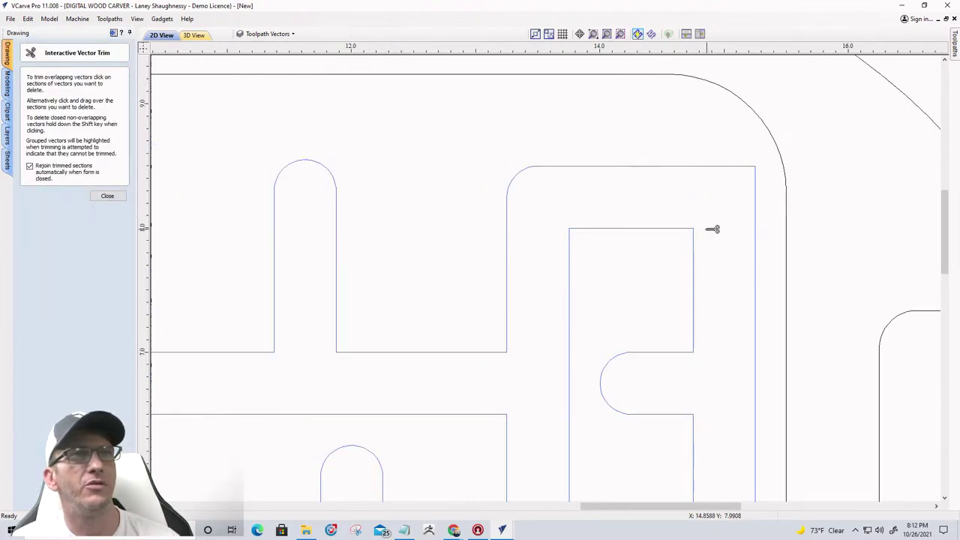
click(107, 196)
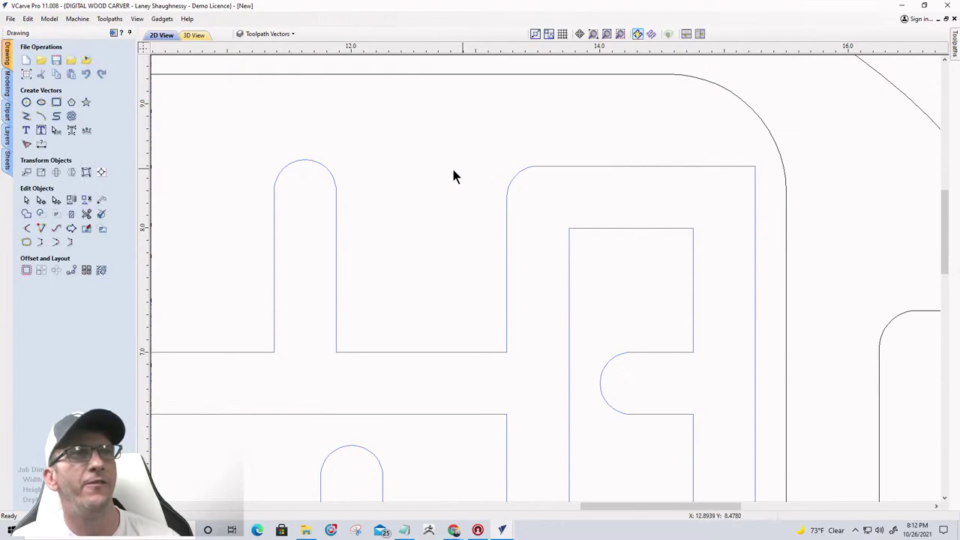
- Fillet the corridor, inner rectangle and slot corners at 0.25 in, undoing the last fillet
click(27, 228)
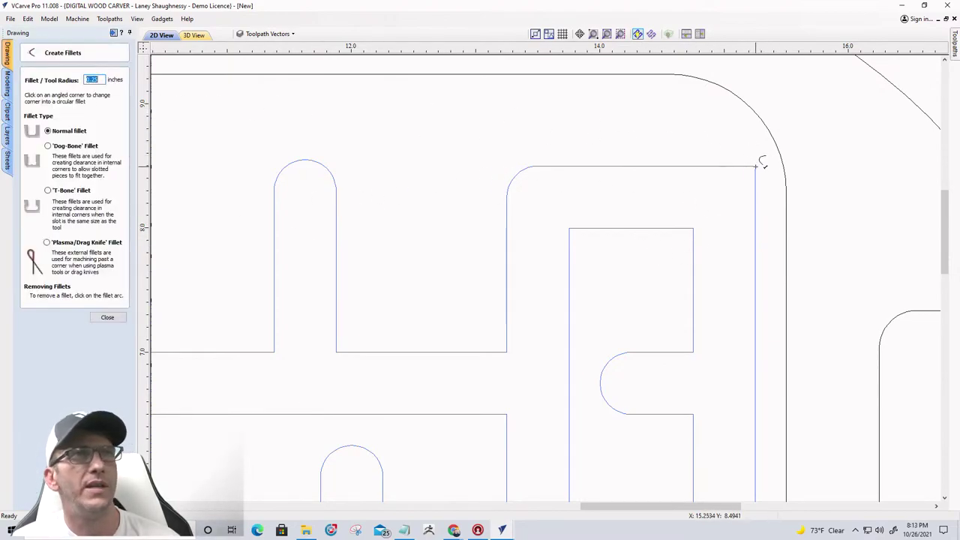
click(755, 166)
click(694, 227)
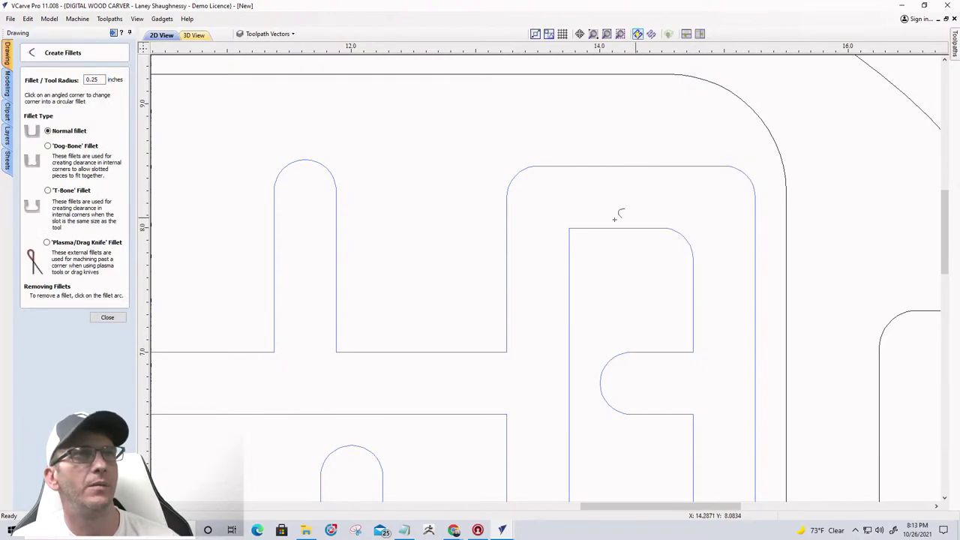
click(570, 228)
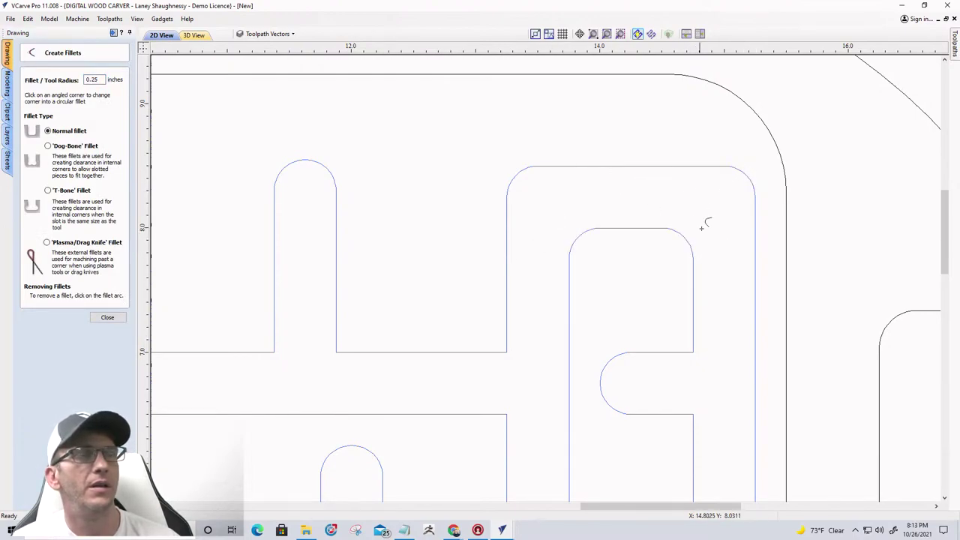
scroll(726, 264, up, 1)
scroll(696, 371, up, 2)
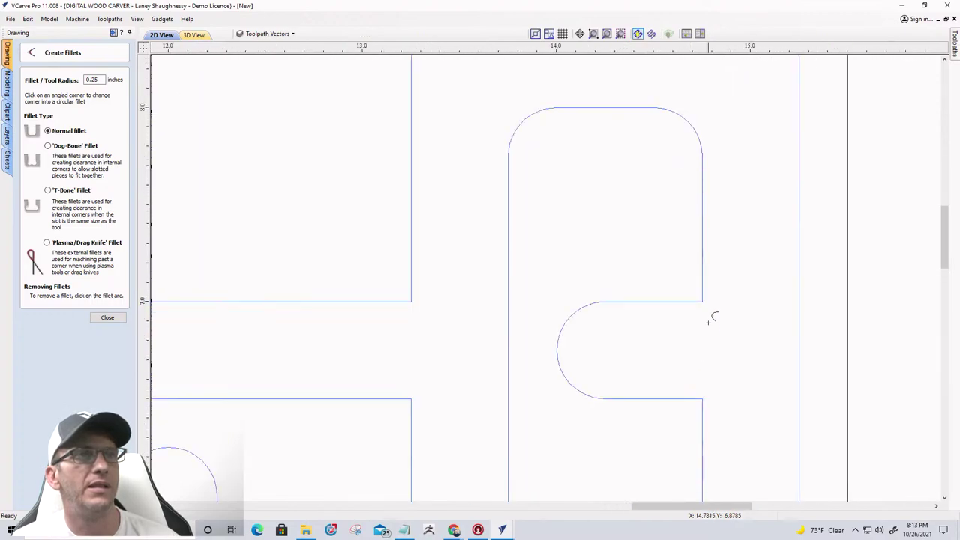
click(704, 300)
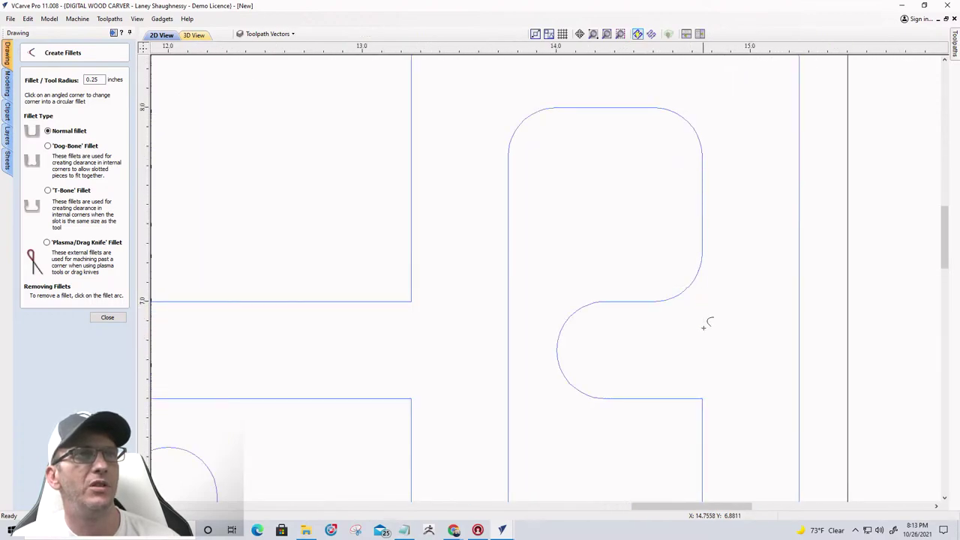
click(705, 390)
scroll(757, 315, down, 3)
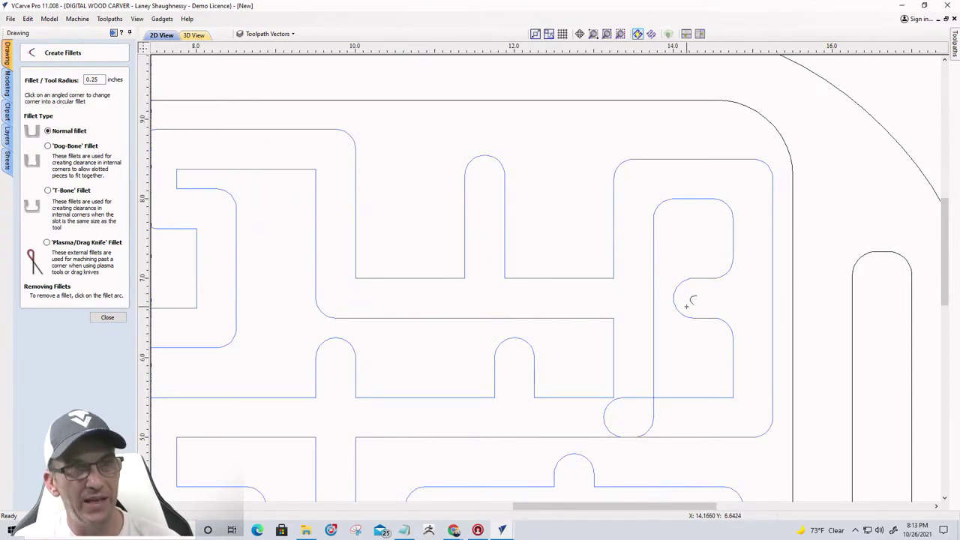
key(ctrl+z)
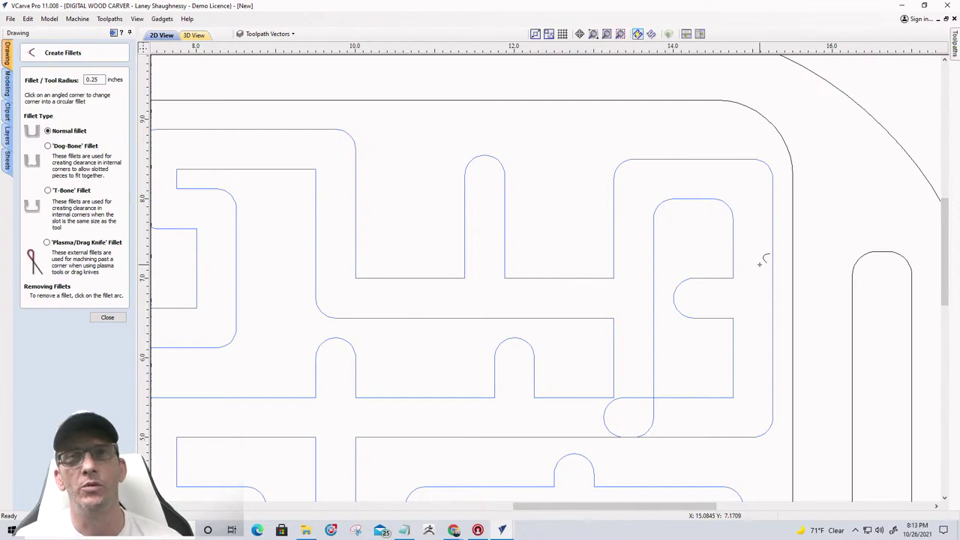
scroll(761, 255, down, 3)
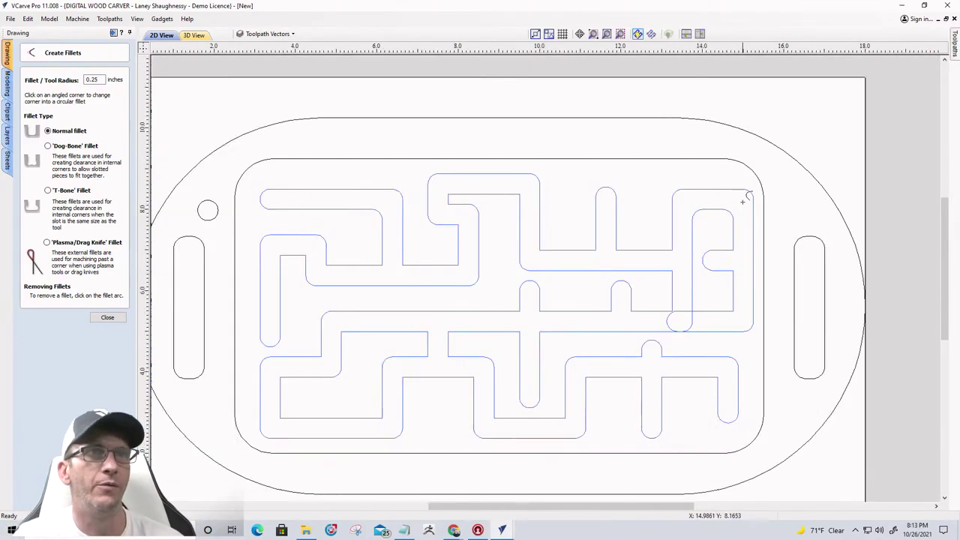
scroll(742, 214, up, 2)
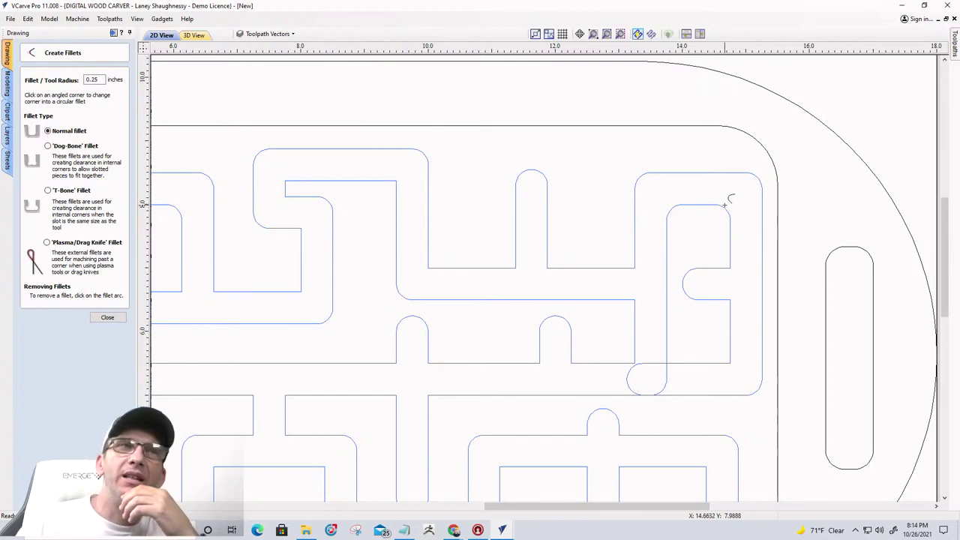
- Close the Create Fillets tool, keeping the right-side corridors' rounded corners
scroll(670, 193, down, 3)
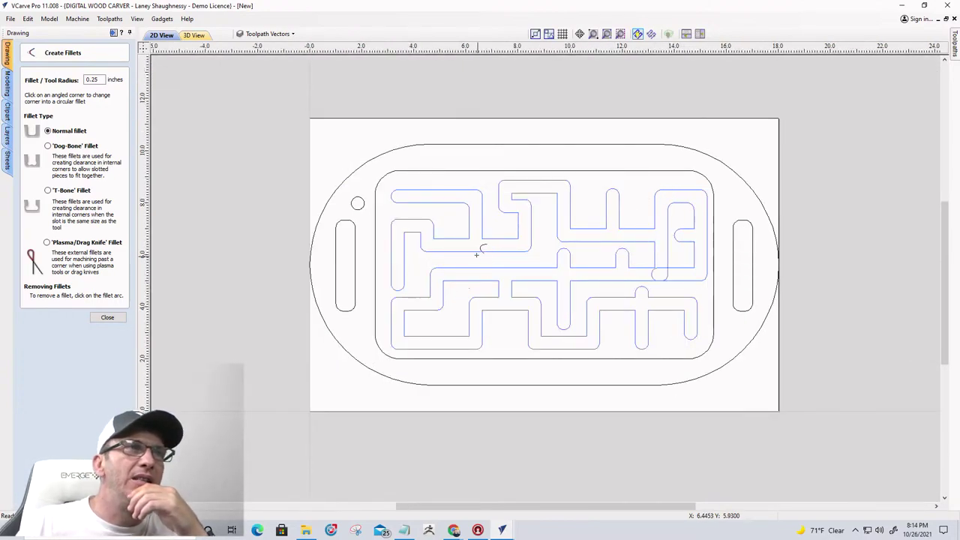
scroll(494, 252, up, 1)
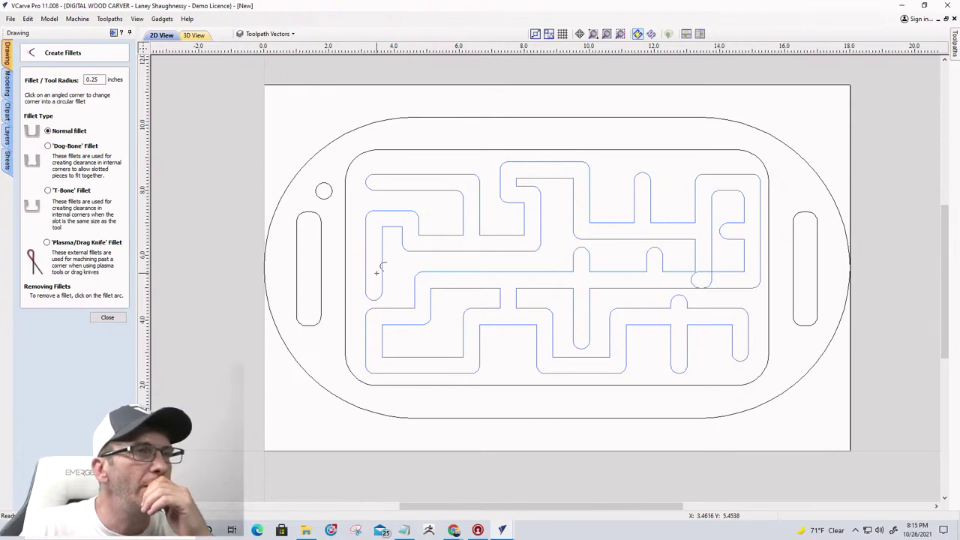
click(108, 317)
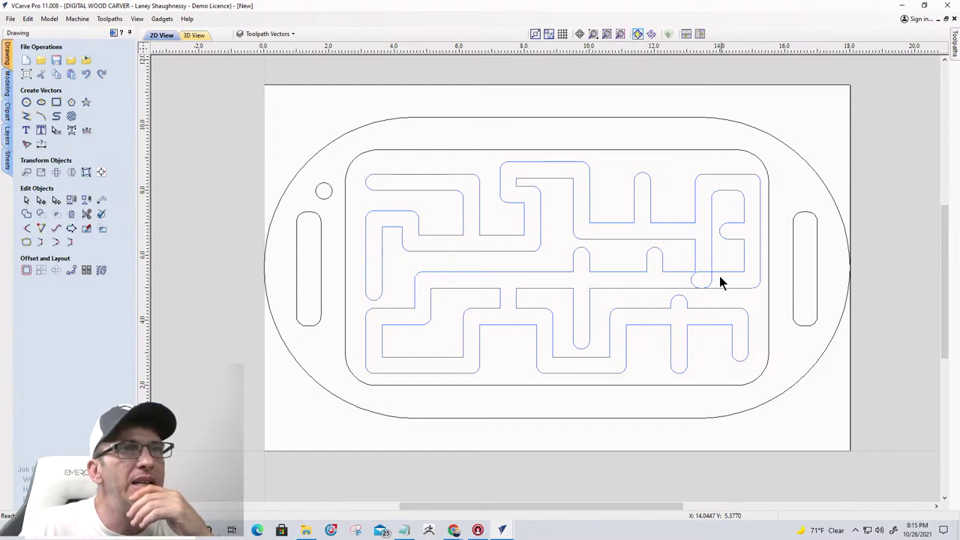
scroll(719, 282, up, 5)
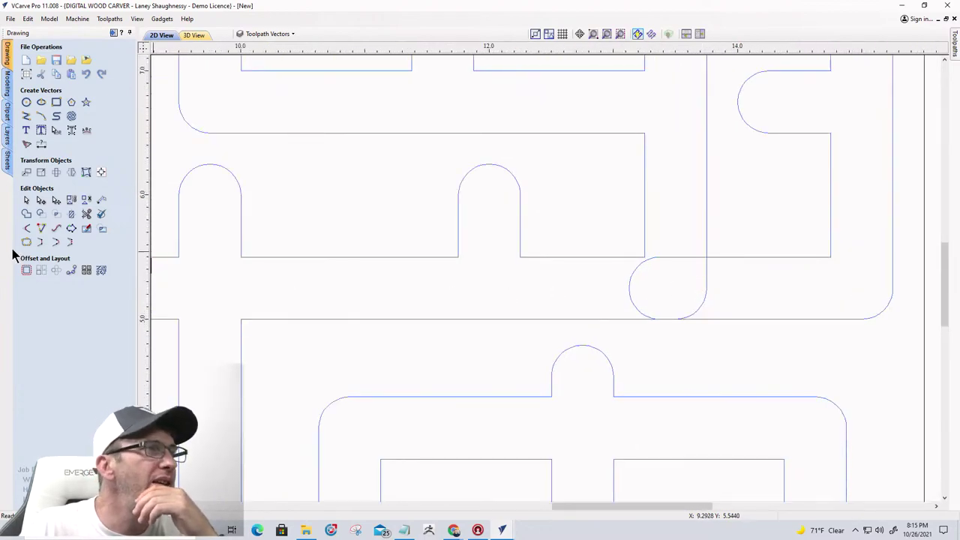
- Trim away both arcs of the small loop overlapping the right-side corridor
click(86, 214)
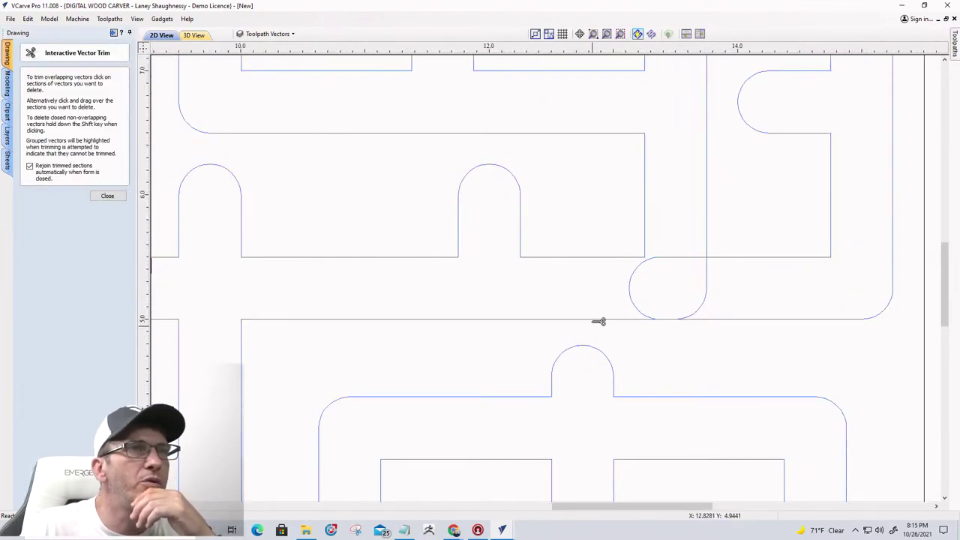
click(633, 276)
click(711, 293)
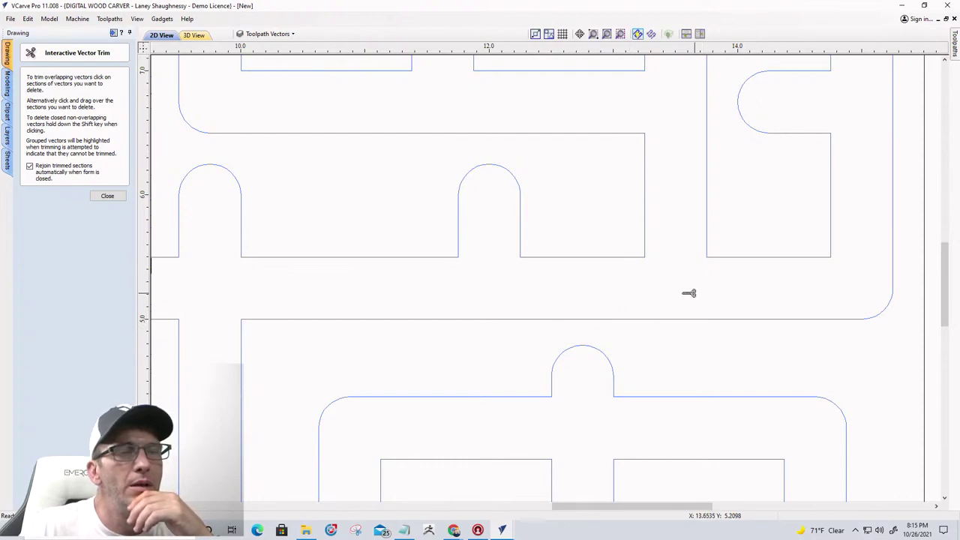
scroll(681, 291, down, 3)
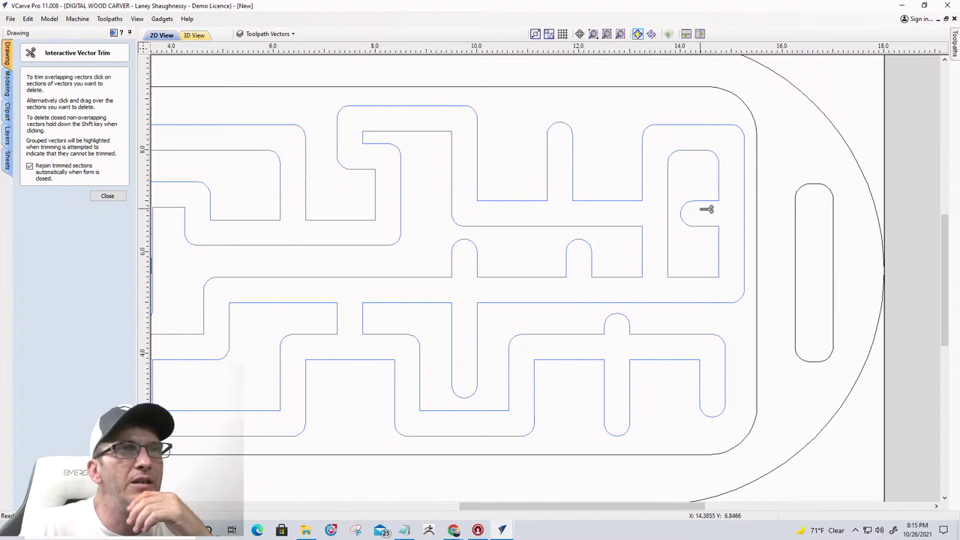
scroll(667, 317, down, 4)
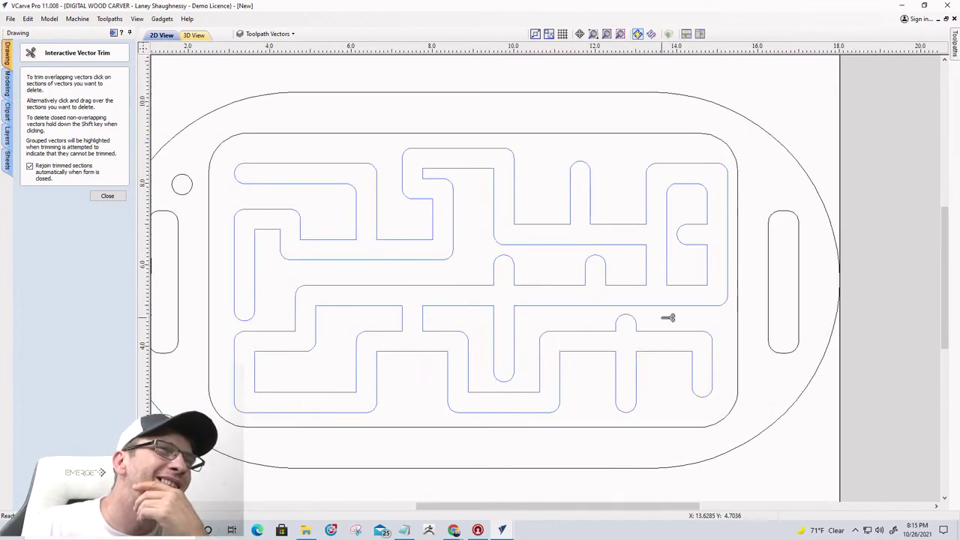
scroll(667, 317, up, 2)
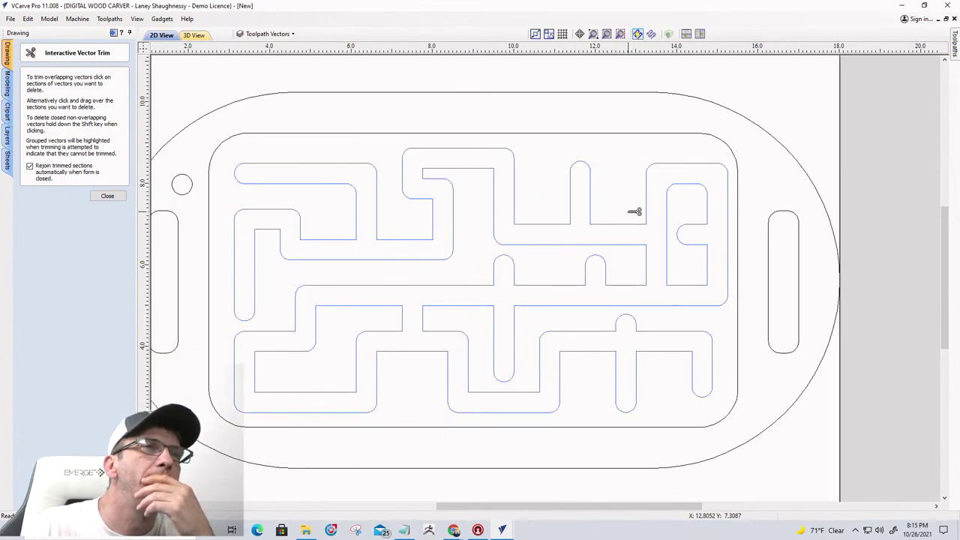
scroll(634, 212, down, 1)
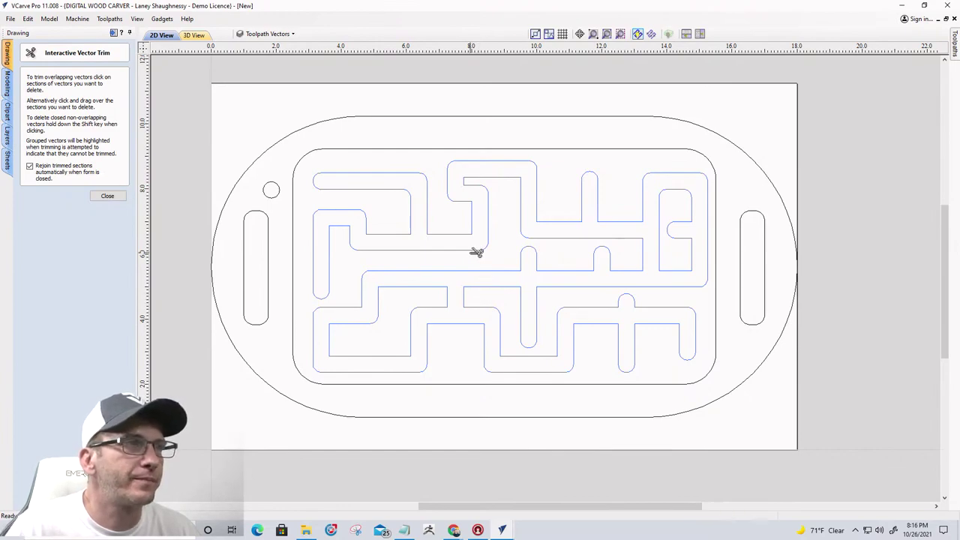
- Switch to the 2-Sided Marble Maze project and orbit its board in the 3D view
click(503, 531)
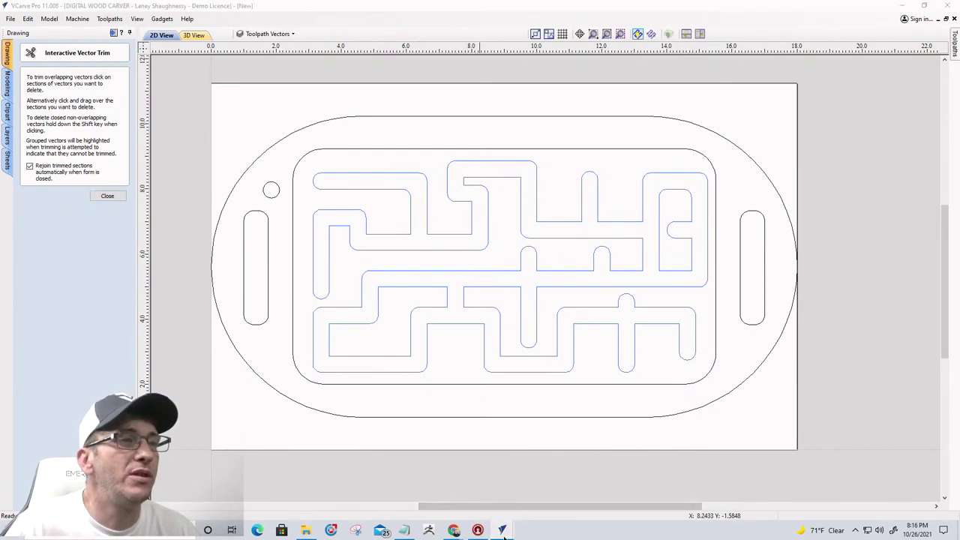
click(465, 496)
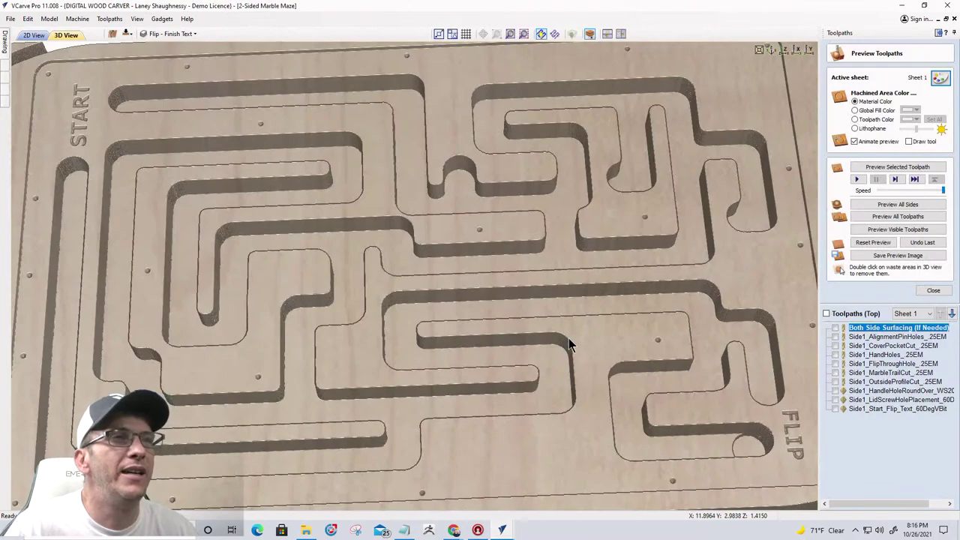
scroll(527, 326, down, 8)
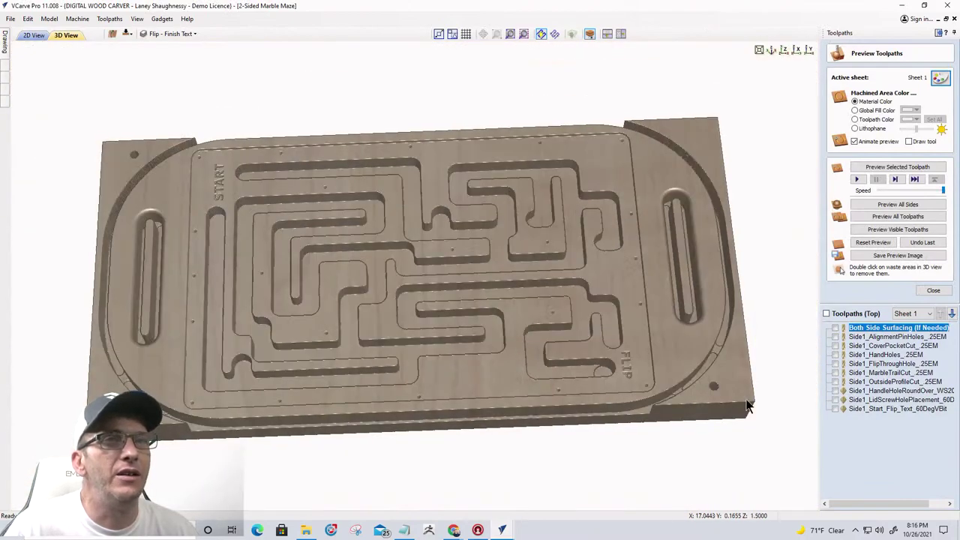
click(180, 35)
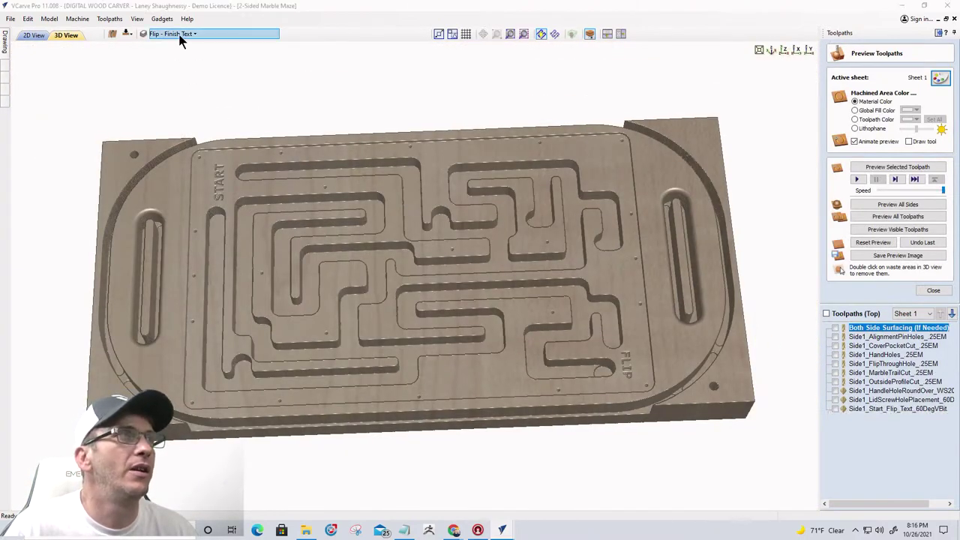
click(431, 405)
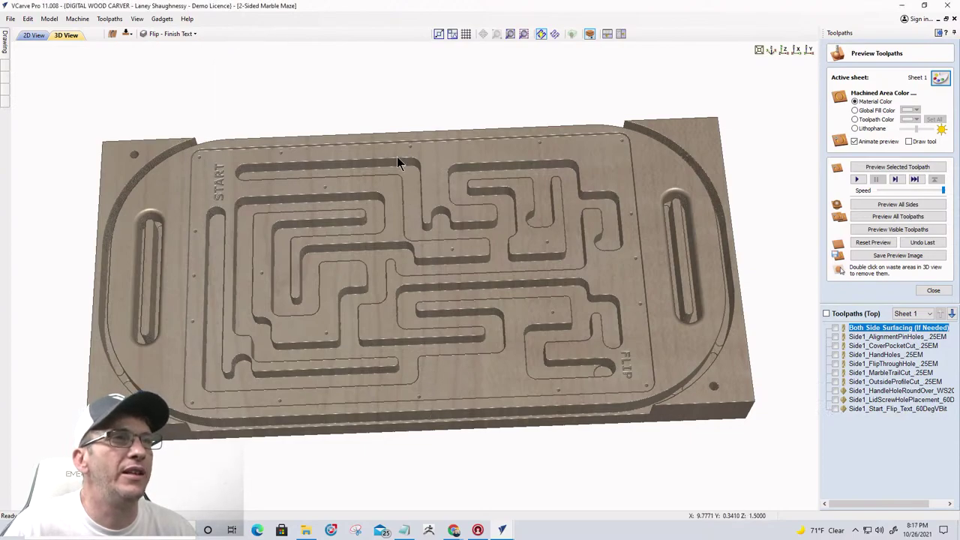
drag(398, 162, 387, 98)
drag(445, 317, 456, 375)
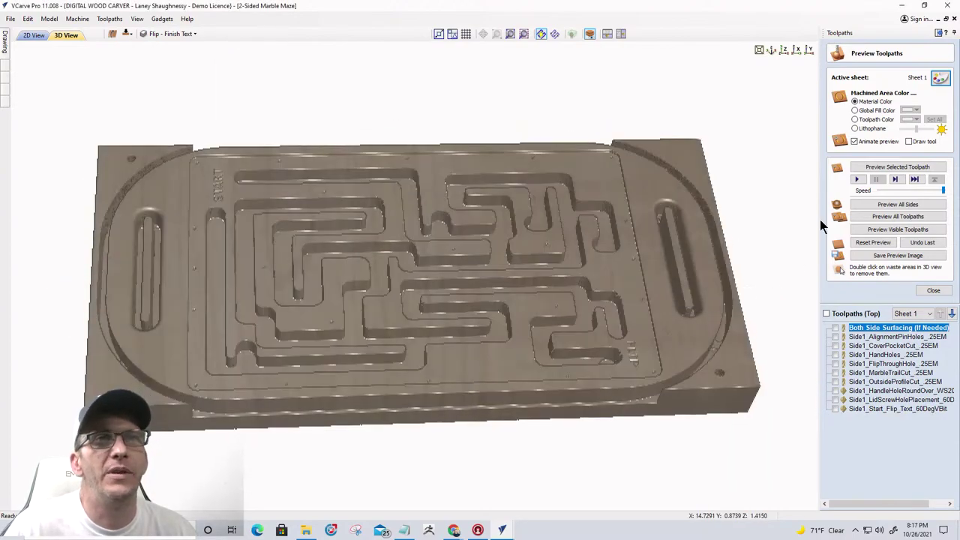
- Run Preview All Sides to simulate every toolpath on both board faces
click(899, 215)
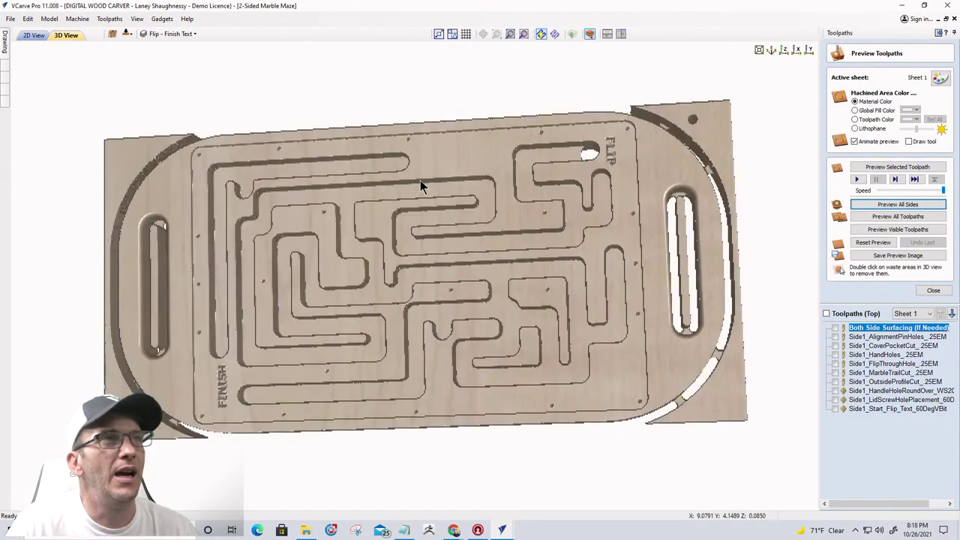
- Orbit the preview to tilted, level and top-down angles to inspect the carved maze face
drag(413, 325, 261, 174)
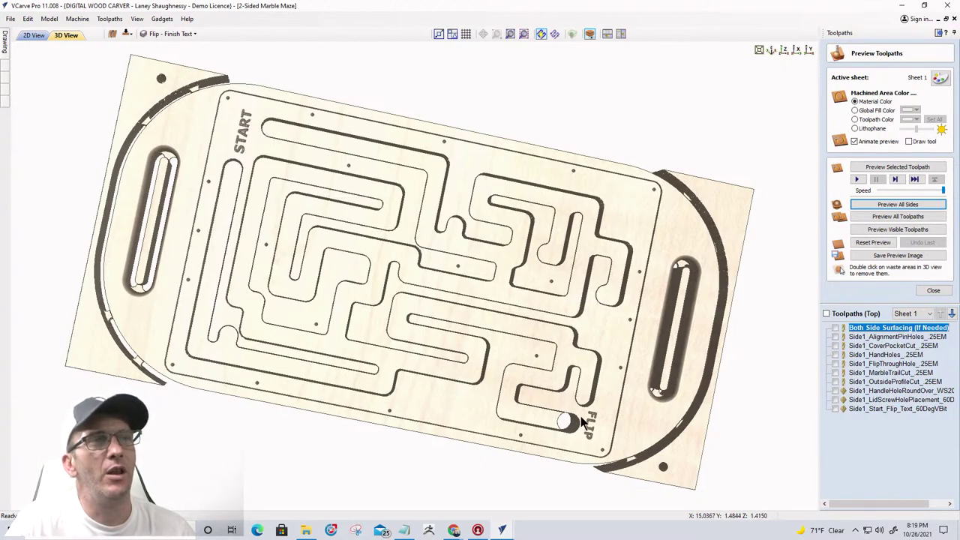
mouse_move(575, 448)
mouse_down()
mouse_move(583, 405)
mouse_move(510, 449)
mouse_move(382, 6)
mouse_move(380, 274)
mouse_move(307, 128)
mouse_move(446, 148)
mouse_up()
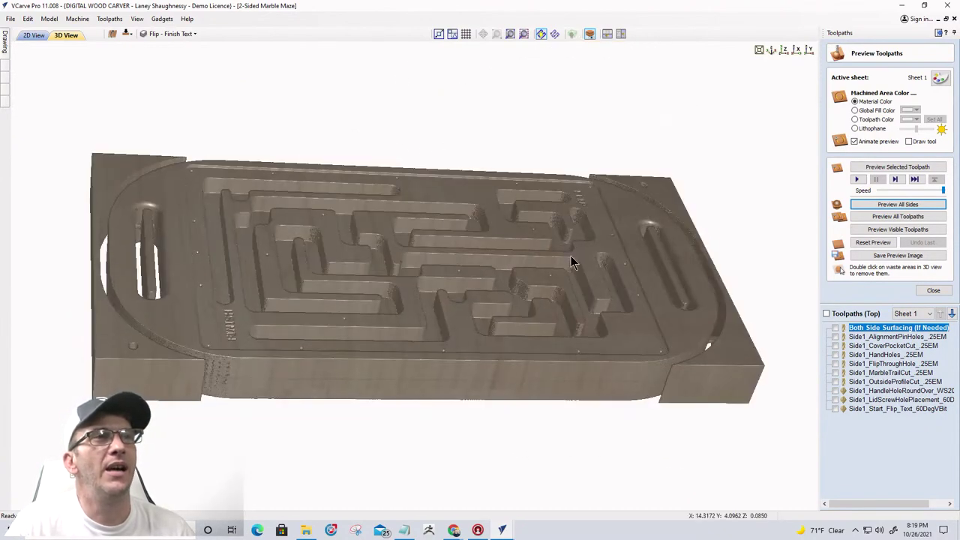
drag(350, 325, 284, 356)
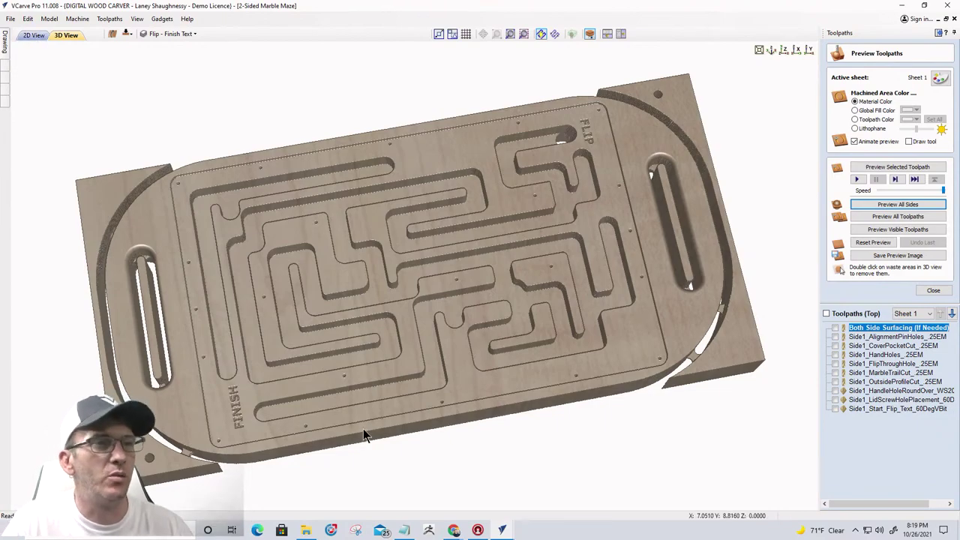
mouse_move(503, 530)
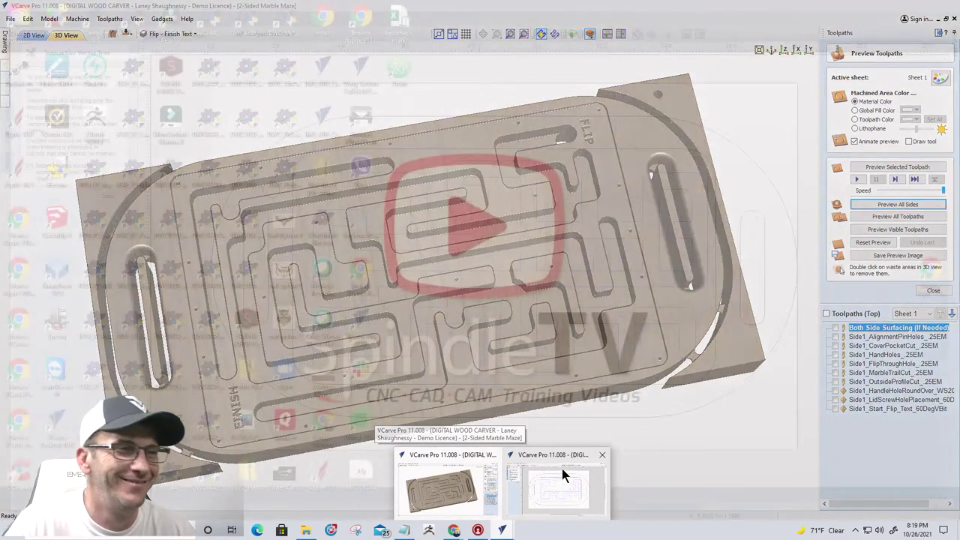
- Return to the 2D maze design and close the Interactive Vector Trim tool
click(559, 481)
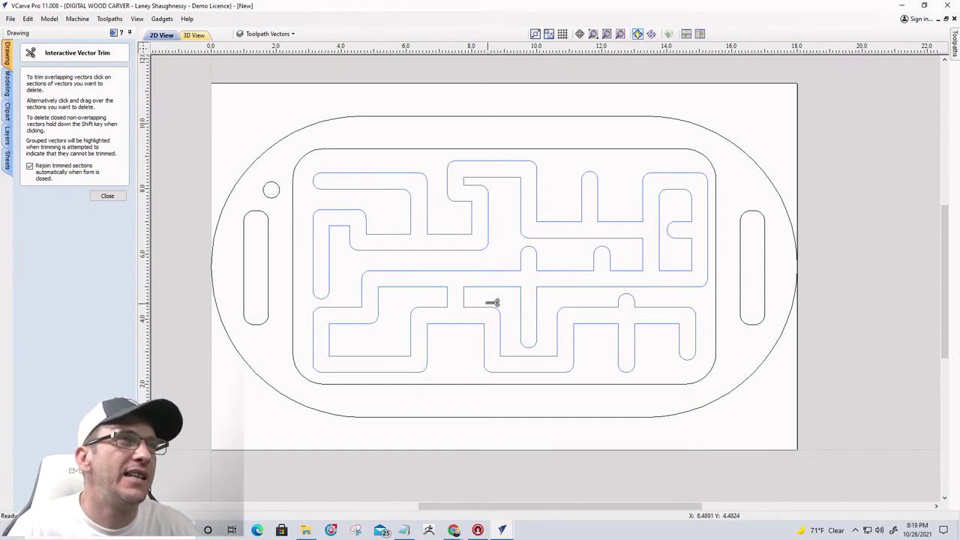
scroll(452, 168, up, 3)
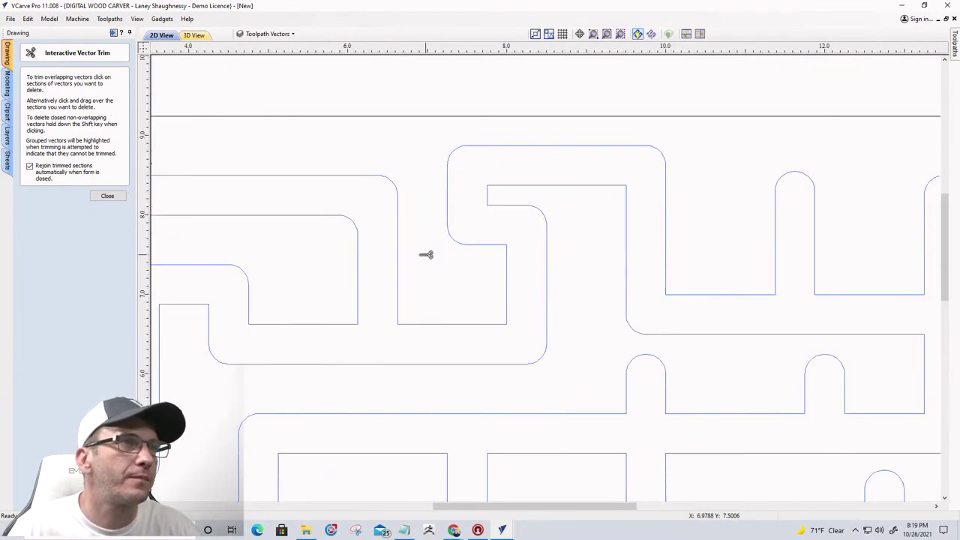
click(95, 193)
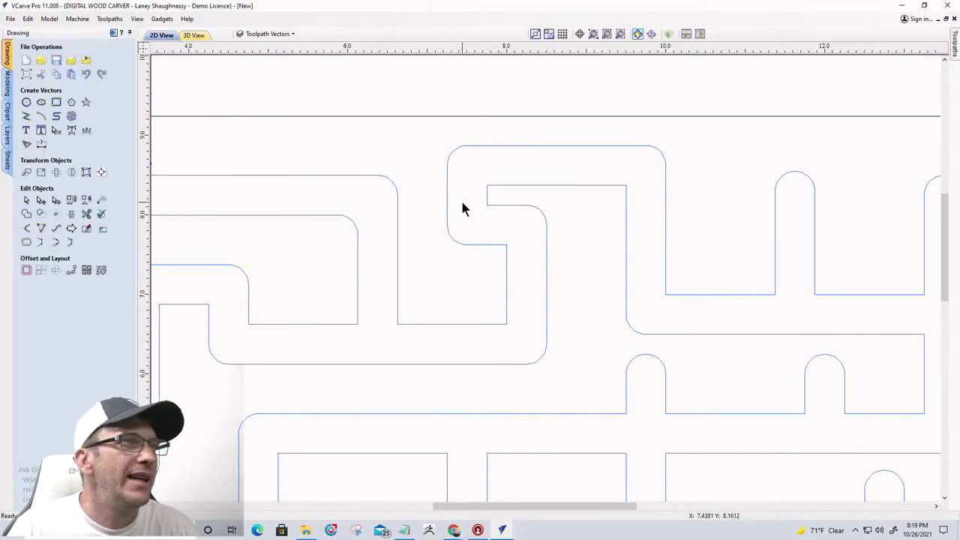
scroll(460, 198, down, 3)
scroll(460, 198, up, 3)
- Draw a 0.375-inch diameter circle at the maze's upper-left start
click(27, 104)
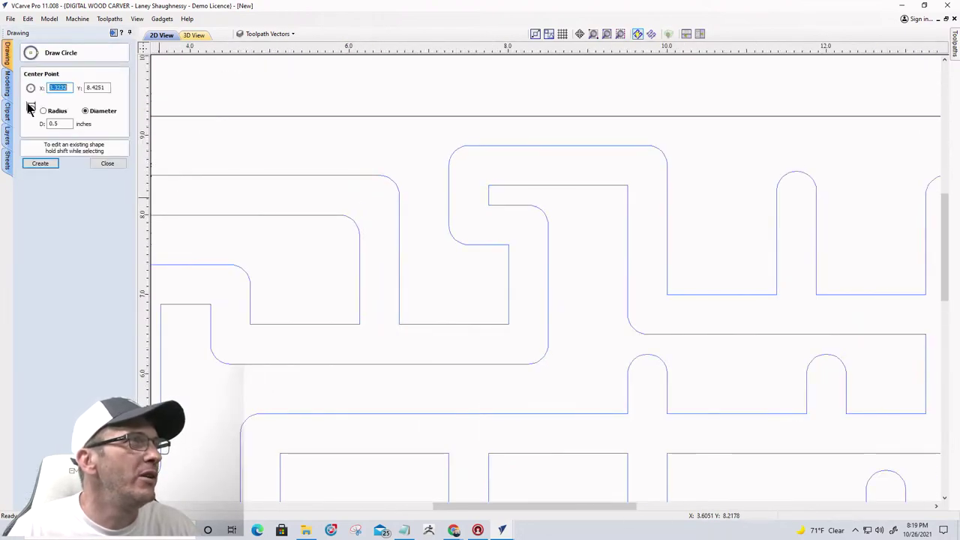
double_click(54, 125)
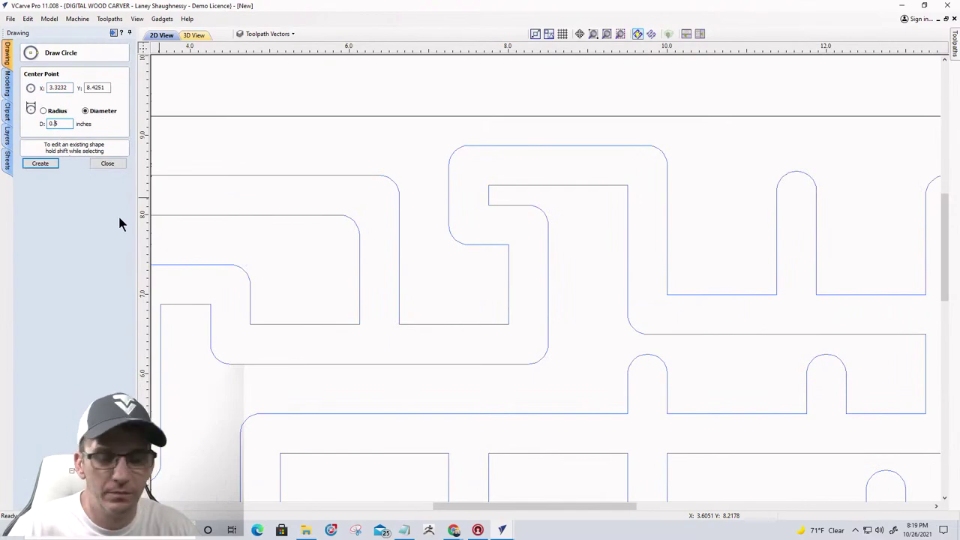
text(375)
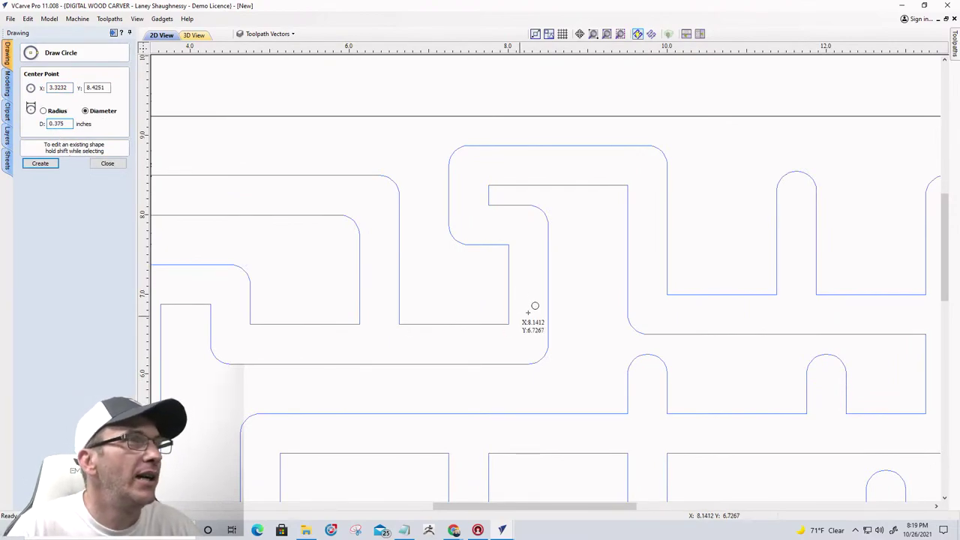
scroll(535, 306, down, 2)
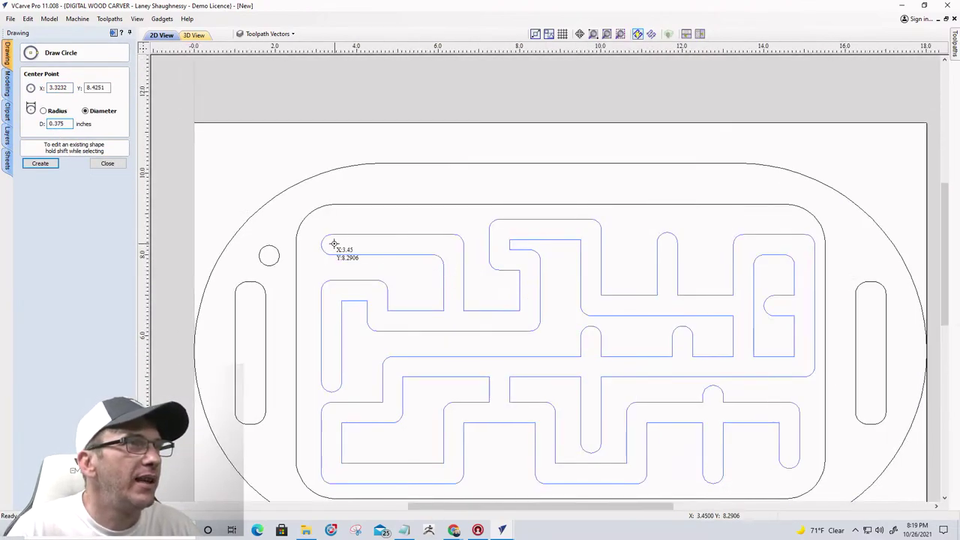
click(334, 244)
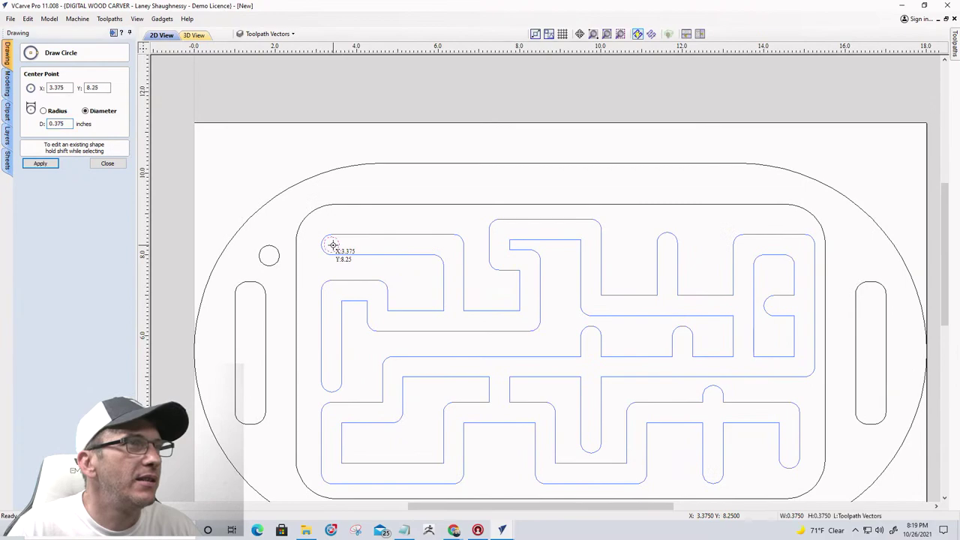
click(107, 164)
- Zoom in on the corridor to check the 0.375-inch circle's clearance from both walls
scroll(280, 244, up, 2)
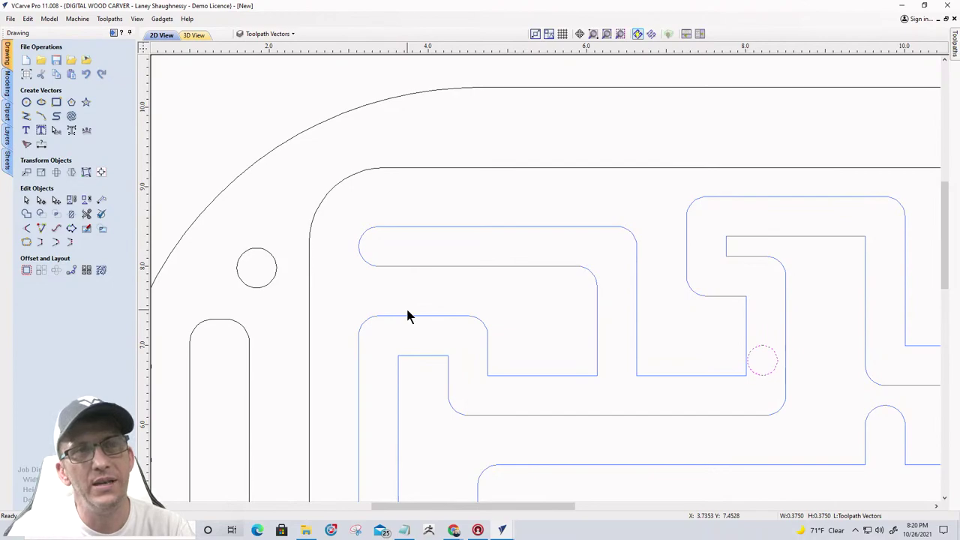
scroll(746, 375, up, 5)
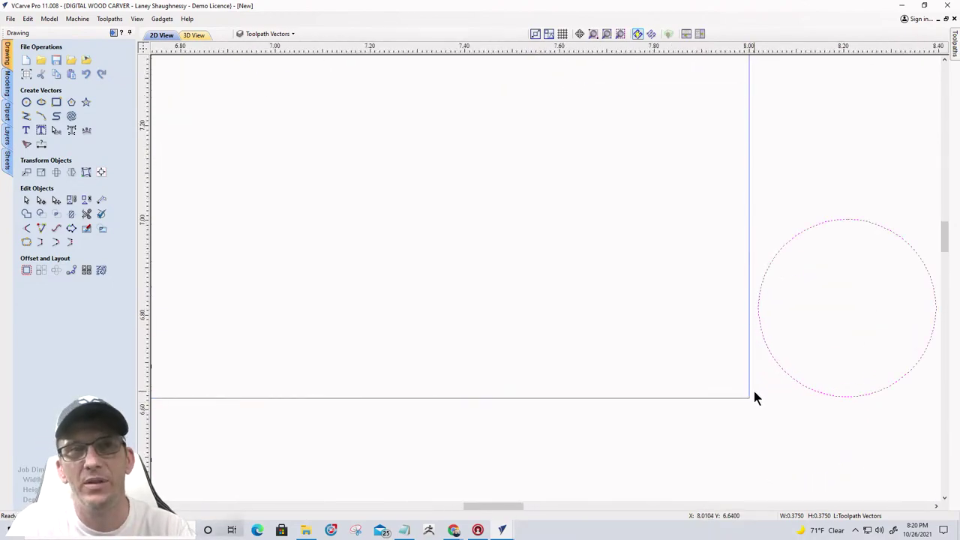
scroll(749, 386, down, 3)
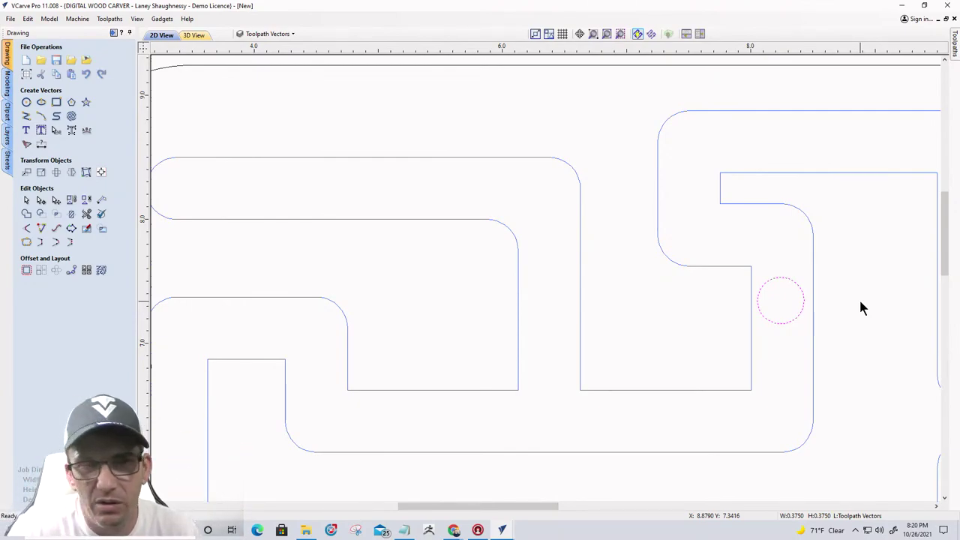
- Select the marble test circle and nudge it up, left and right around the bend into the top corridor
click(768, 280)
key(Up)
key(Up)
key(Up)
key(Up)
key(Up)
key(Up)
key(Up)
key(Up)
key(Up)
key(Up)
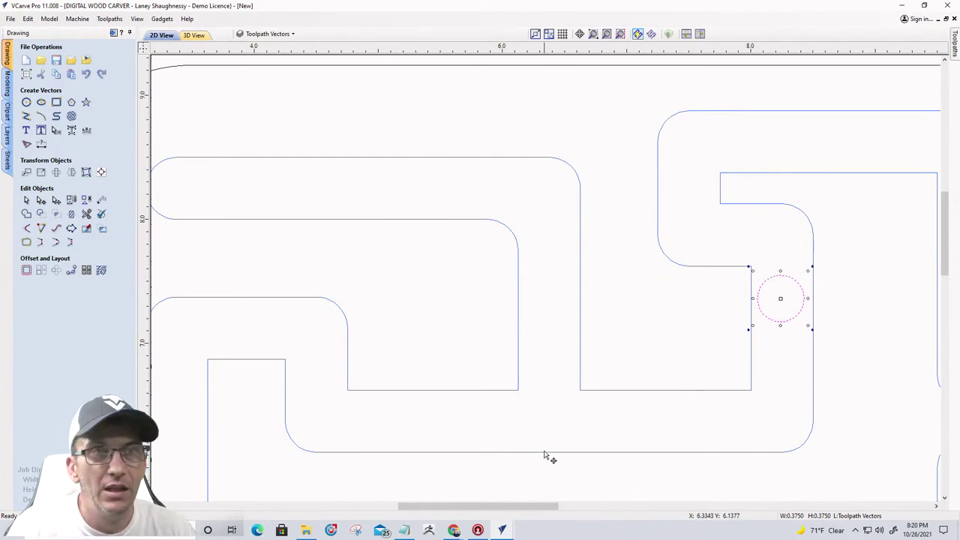
key(Left)
key(Left)
key(Left)
key(Left)
key(Left)
key(Left)
key(Left)
key(Left)
key(Left)
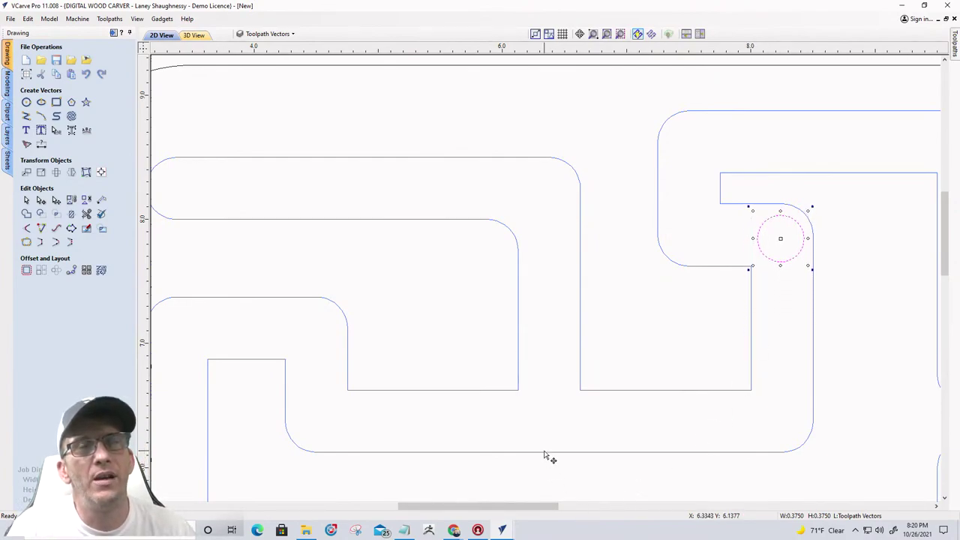
key(Left)
key(Left)
key(Left)
key(Left)
key(Left)
key(Left)
key(Left)
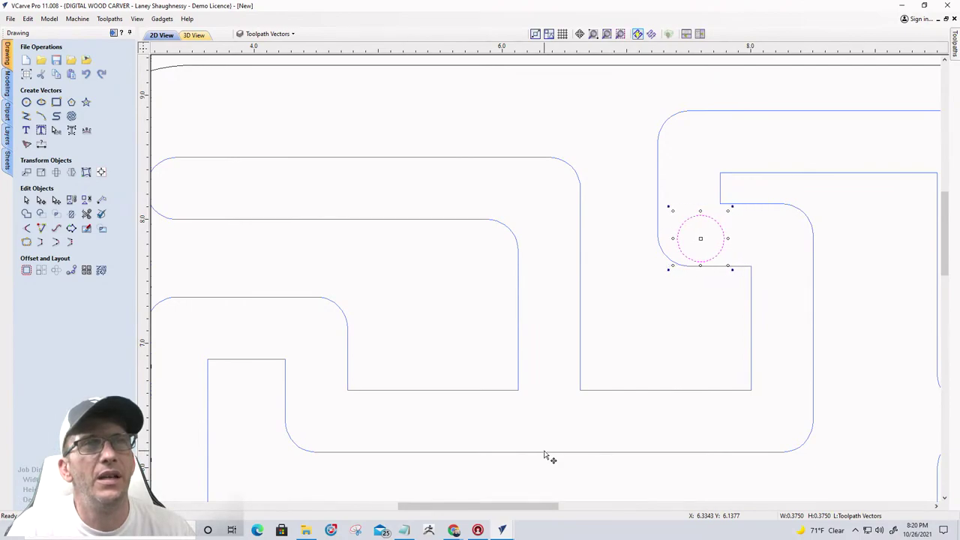
key(Up)
key(Up)
key(Up)
key(Up)
key(Up)
key(Up)
key(Up)
key(Up)
key(Up)
key(Up)
key(Up)
key(Up)
key(Up)
key(Up)
key(Up)
key(Up)
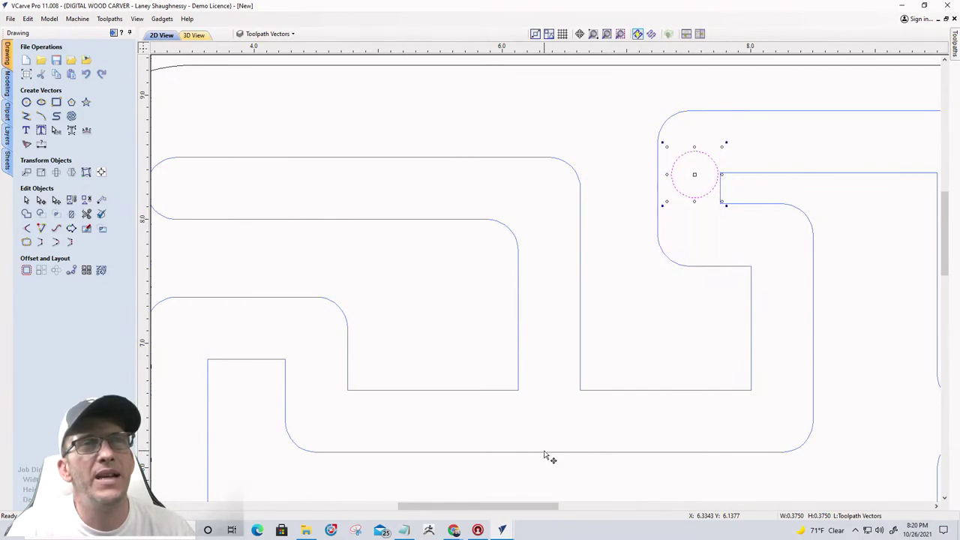
key(Right)
key(Right)
key(Right)
key(Right)
key(Right)
key(Right)
key(Right)
key(Right)
key(Right)
key(Right)
key(Right)
key(Right)
key(Right)
key(Right)
key(Right)
key(Right)
key(Right)
key(Right)
key(Right)
key(Right)
key(Right)
key(Right)
key(Right)
key(Right)
key(Right)
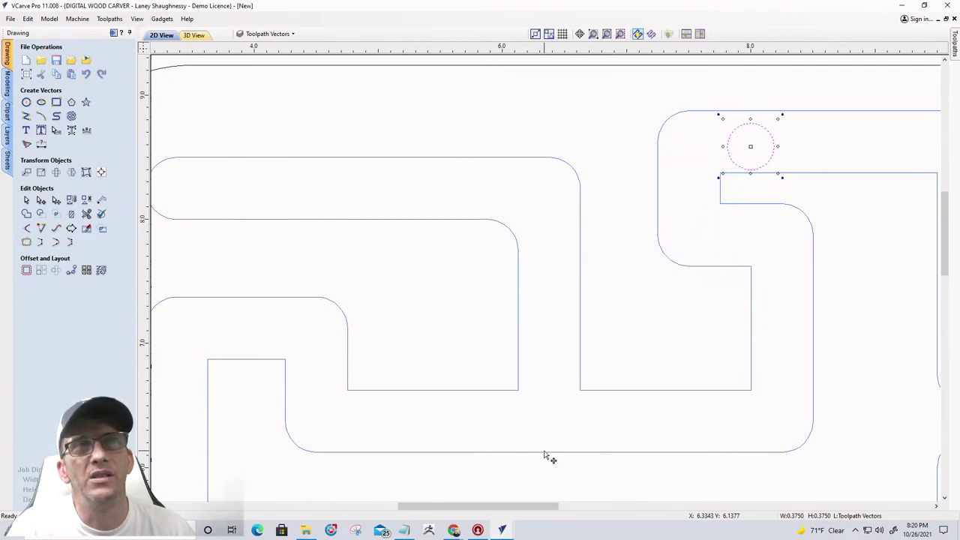
key(Right)
key(Right)
key(Right)
key(Right)
key(Right)
key(Right)
key(Right)
key(Right)
key(Right)
key(Right)
key(Right)
key(Right)
key(Right)
key(Right)
key(Right)
key(Right)
key(Right)
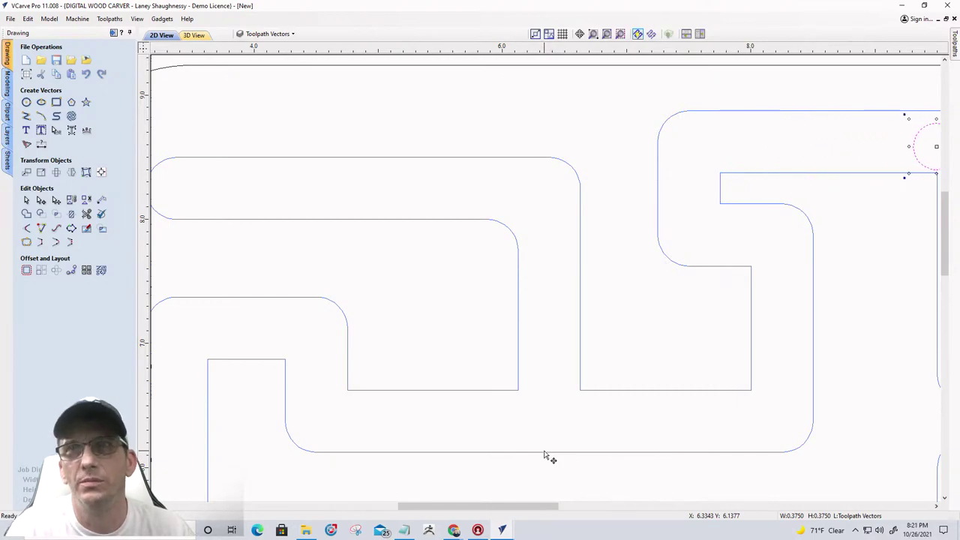
- Nudge the circle down the vertical corridor and fillet the sharp inner corner at 0.25 inch
scroll(400, 450, down, 3)
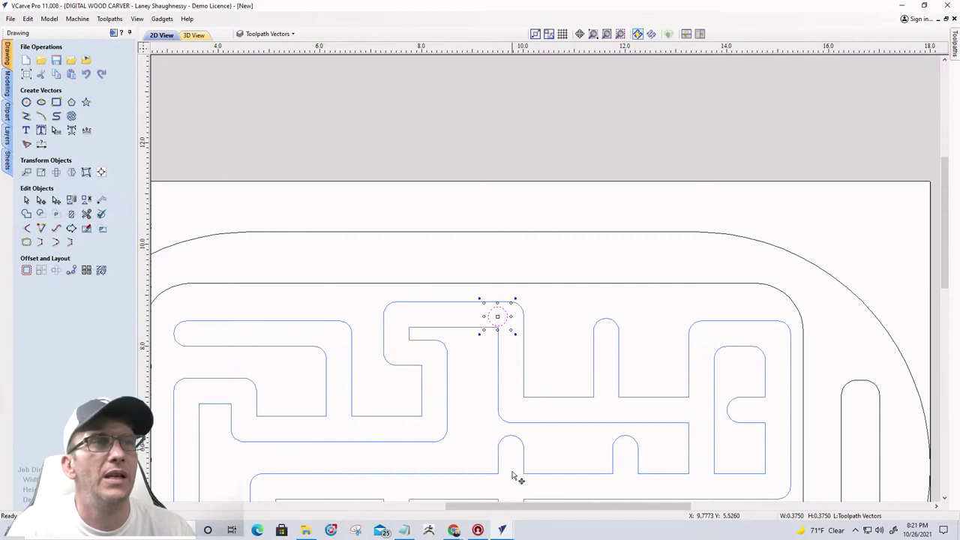
scroll(507, 450, up, 3)
scroll(559, 345, down, 1)
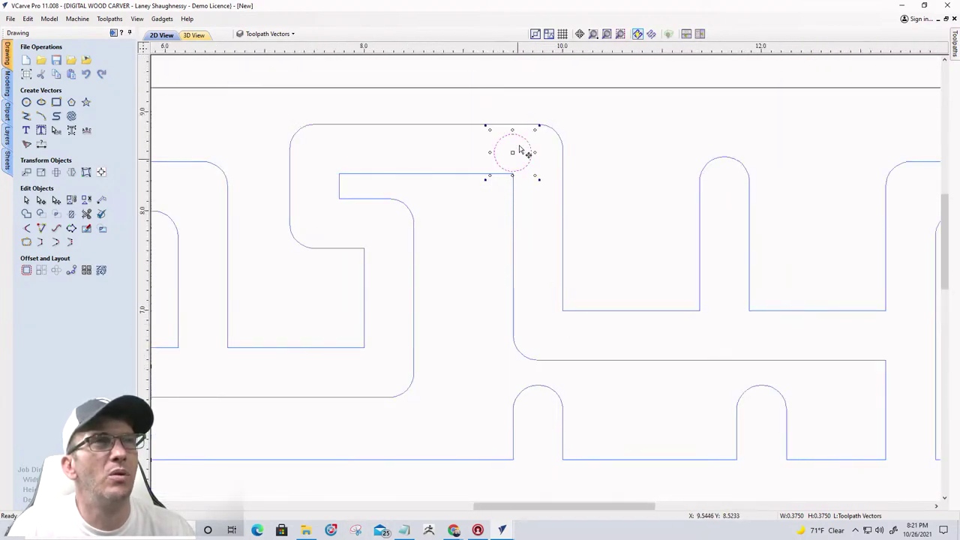
scroll(529, 171, down, 2)
scroll(530, 178, up, 2)
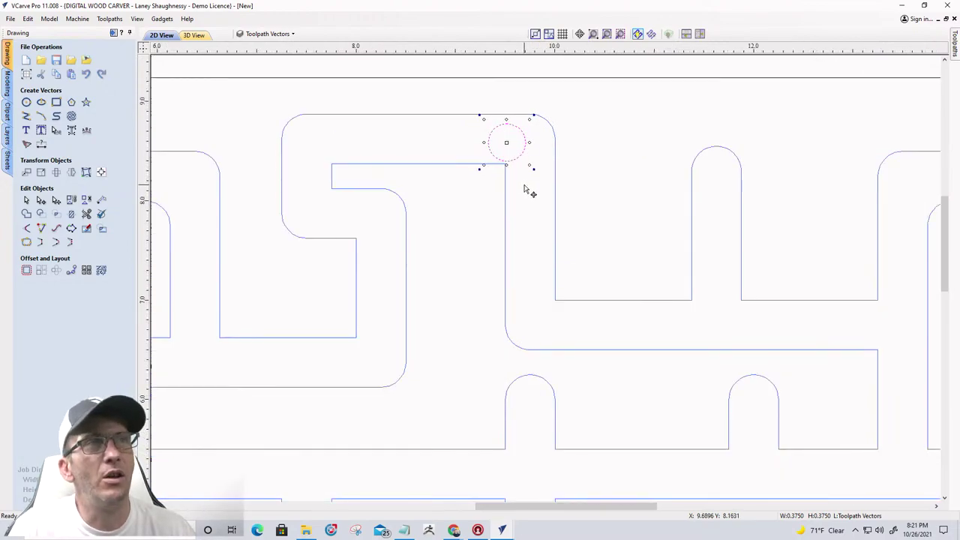
key(Right)
key(Right)
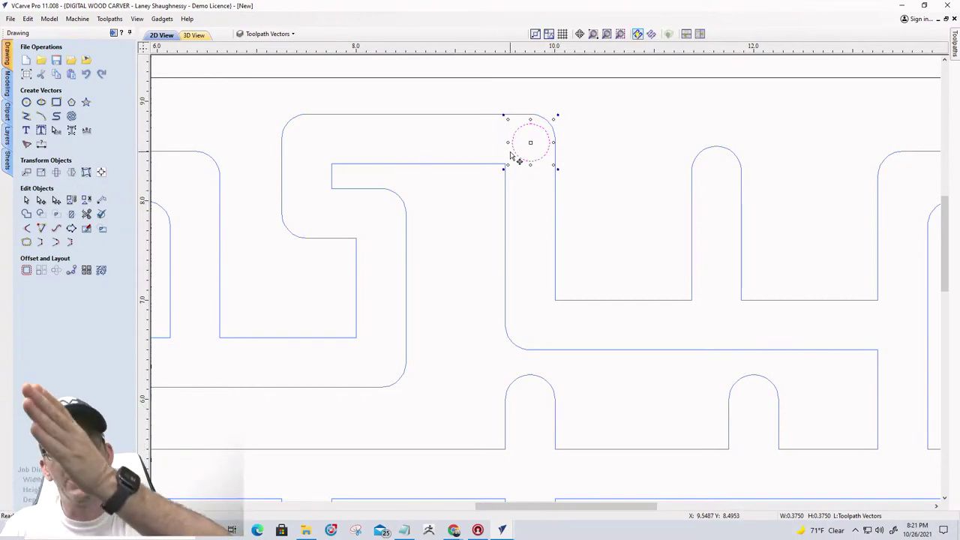
key(Down)
key(Down)
key(Down)
key(Down)
key(Down)
key(Down)
key(Down)
key(Down)
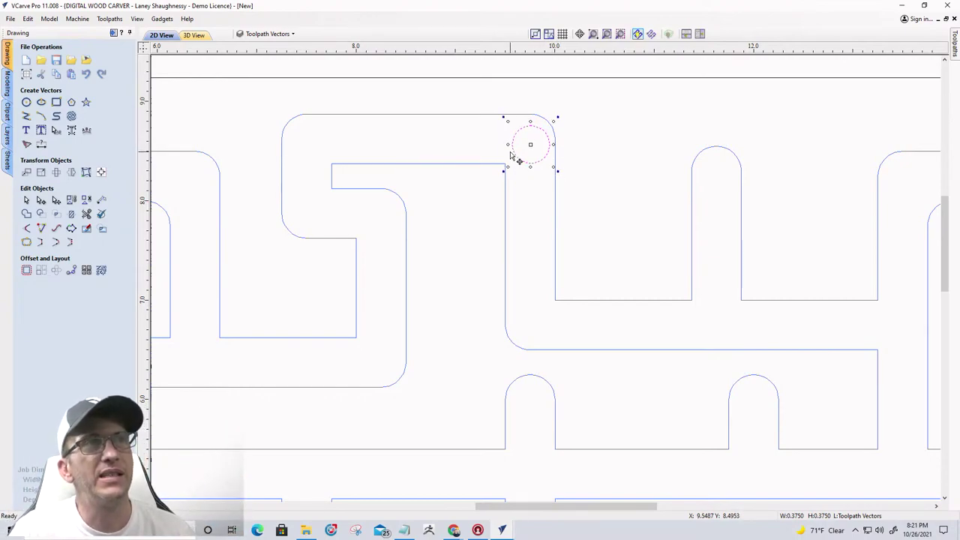
key(Down)
key(Down)
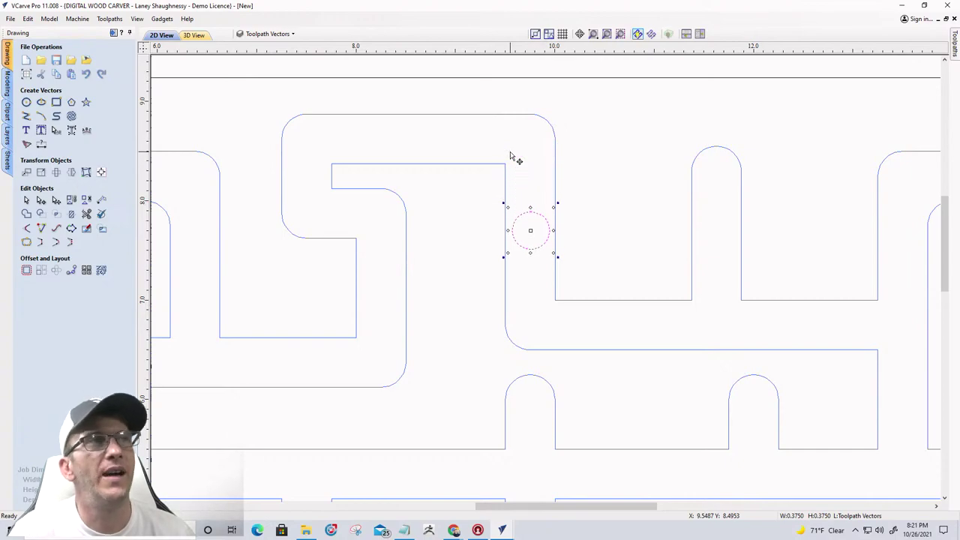
click(26, 228)
click(507, 163)
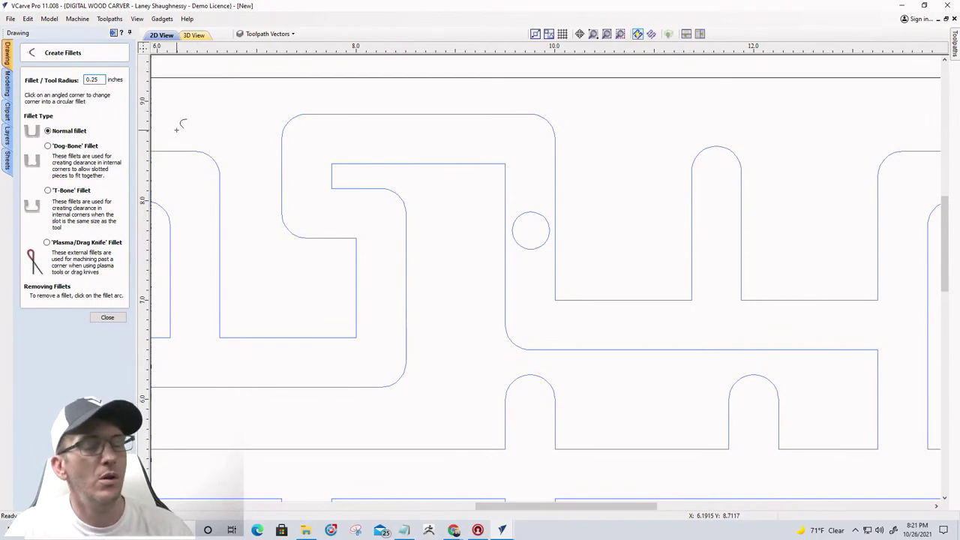
- Redo the corridor corner fillet at 0.125-inch radius, close Create Fillets and reselect the test circle
text(1)
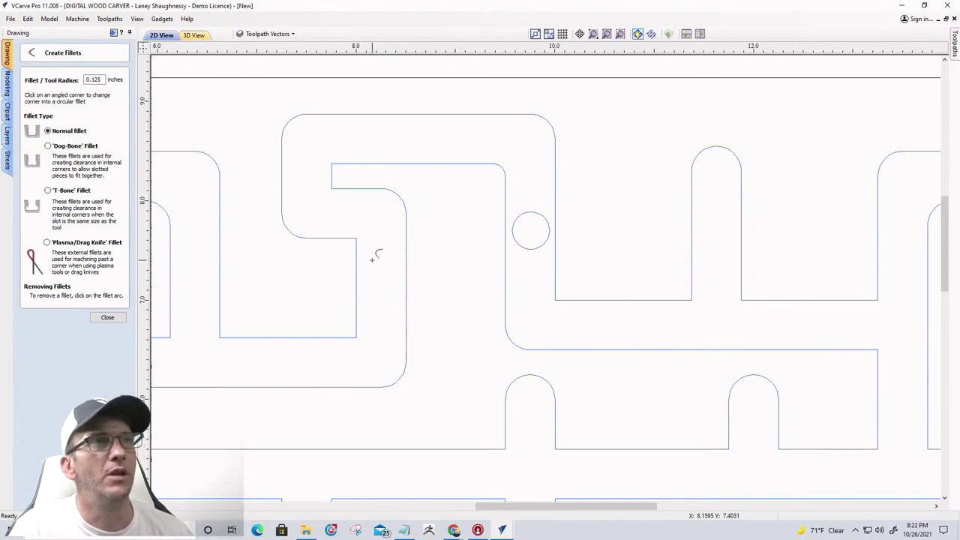
click(96, 317)
click(529, 212)
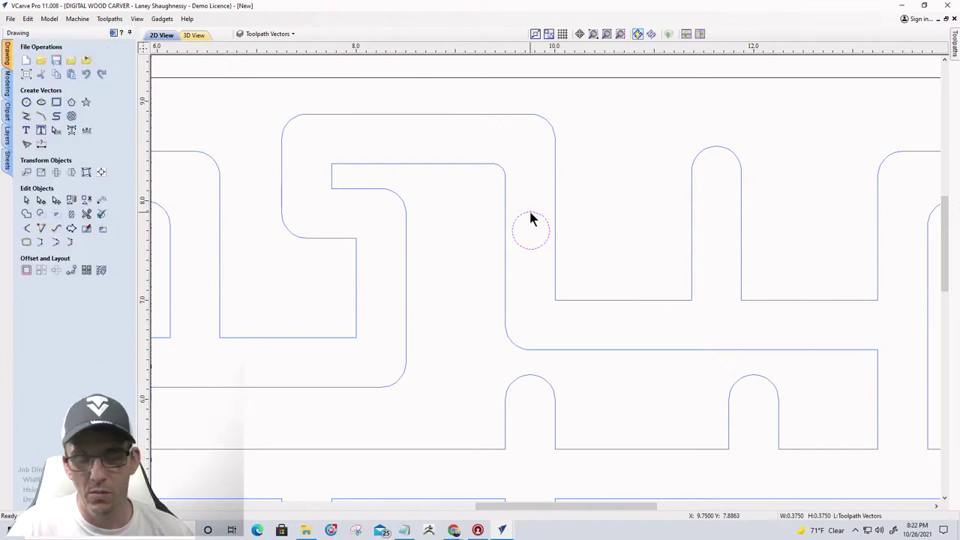
- Nudge the test circle up, left, back right and down to check corridor clearance
key(Up)
key(Up)
key(Up)
key(Up)
key(Up)
key(Up)
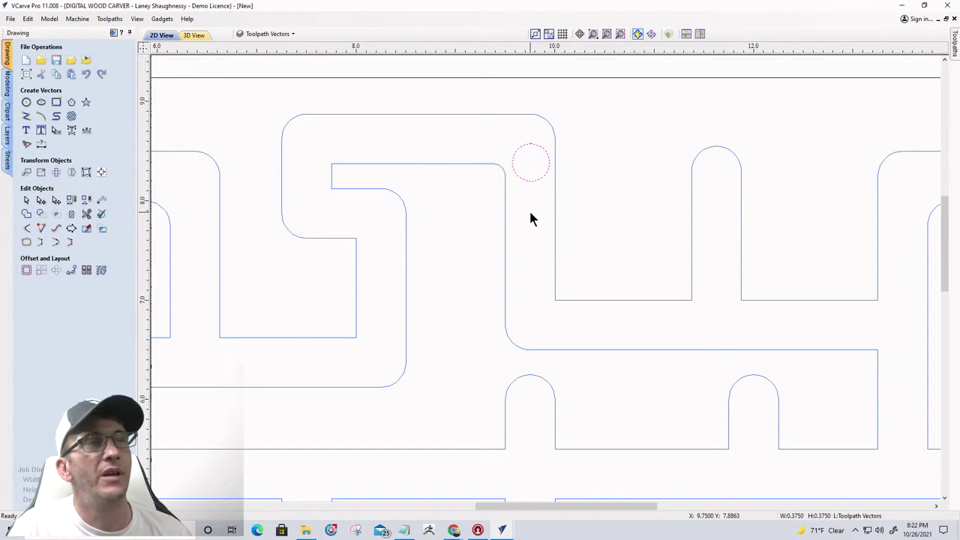
key(Left)
key(Up)
key(Up)
key(Left)
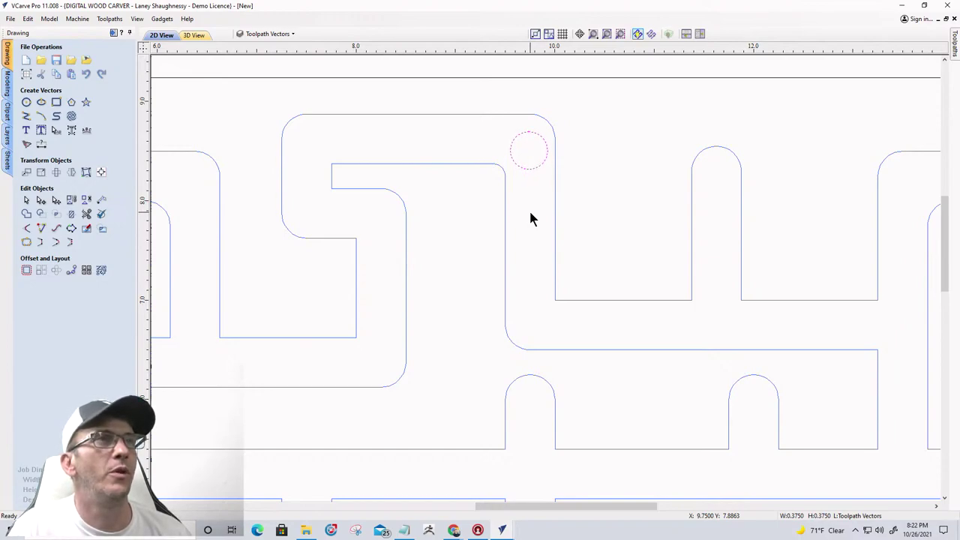
key(Up)
key(Up)
key(Left)
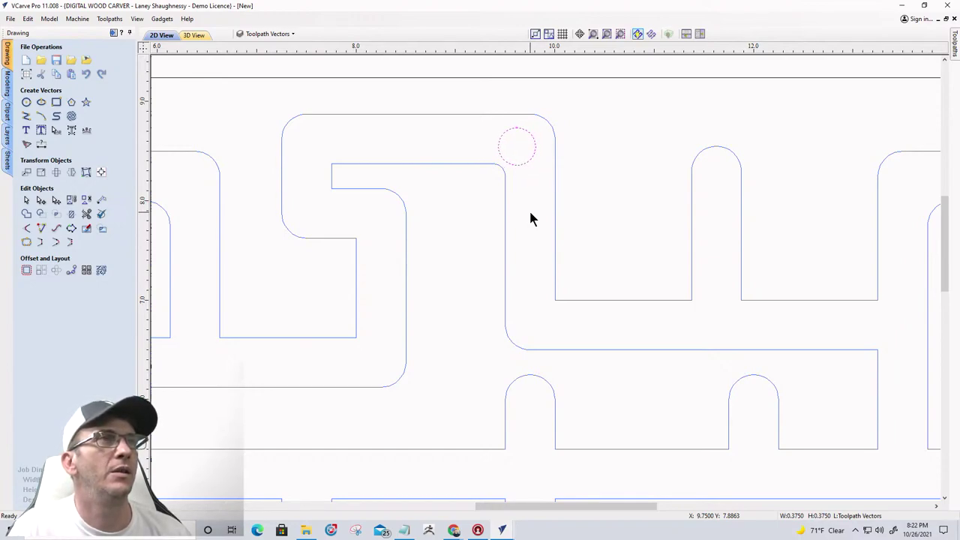
key(Left)
key(Left)
key(Up)
key(Left)
key(Left)
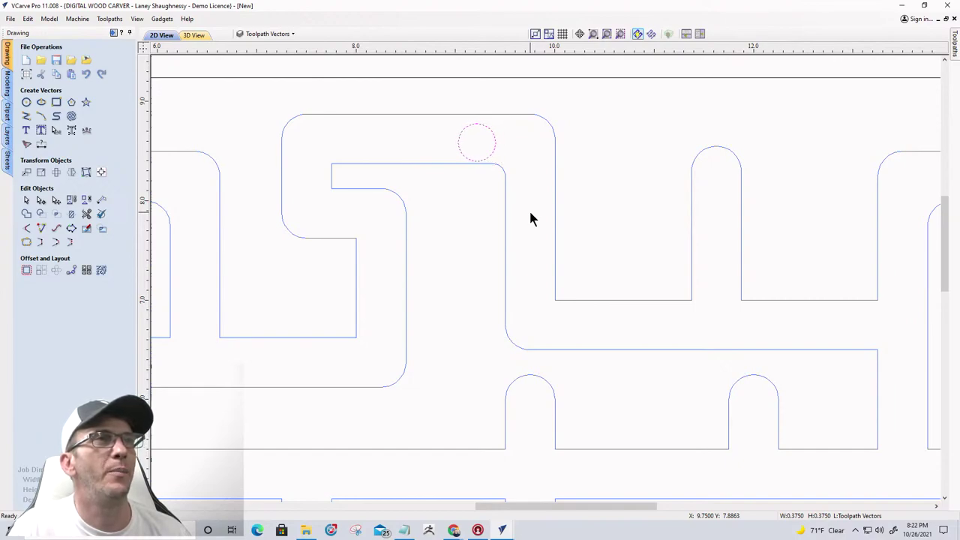
key(Left)
key(Left)
key(Left)
key(Left)
key(Left)
key(Right)
key(Right)
key(Right)
key(Right)
key(Right)
key(Right)
key(Right)
key(Right)
key(Right)
key(Right)
key(Right)
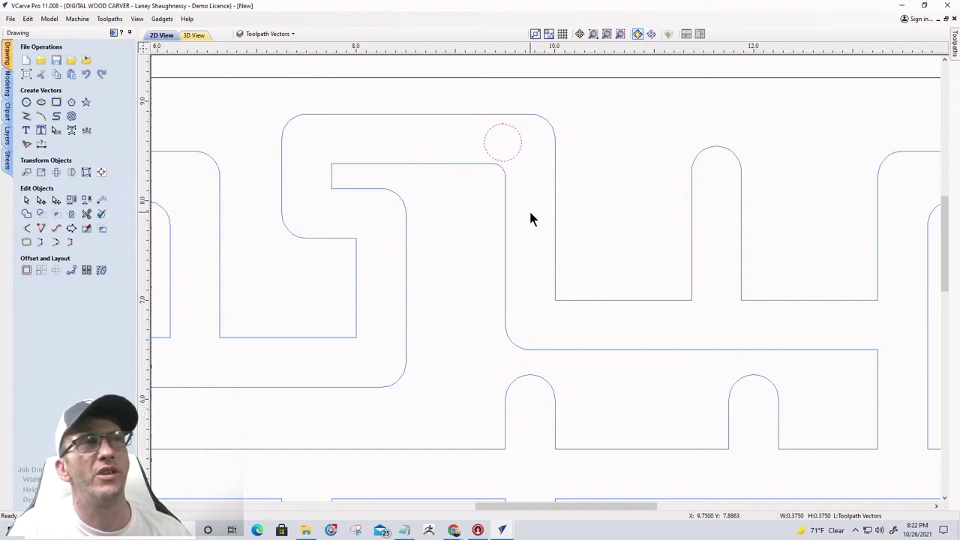
key(Right)
key(Right)
key(Right)
key(Right)
key(Right)
key(Right)
key(Right)
key(Right)
key(Down)
key(Down)
key(Down)
key(Down)
key(Down)
key(Down)
key(Down)
key(Down)
key(Down)
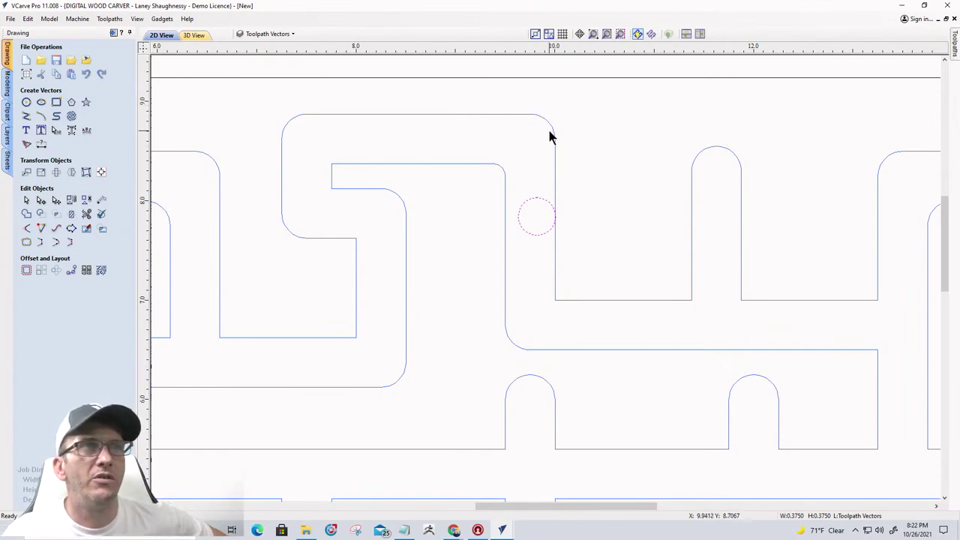
- Drag the test circle into the corridor below the top notch, then select the maze outlines
click(537, 196)
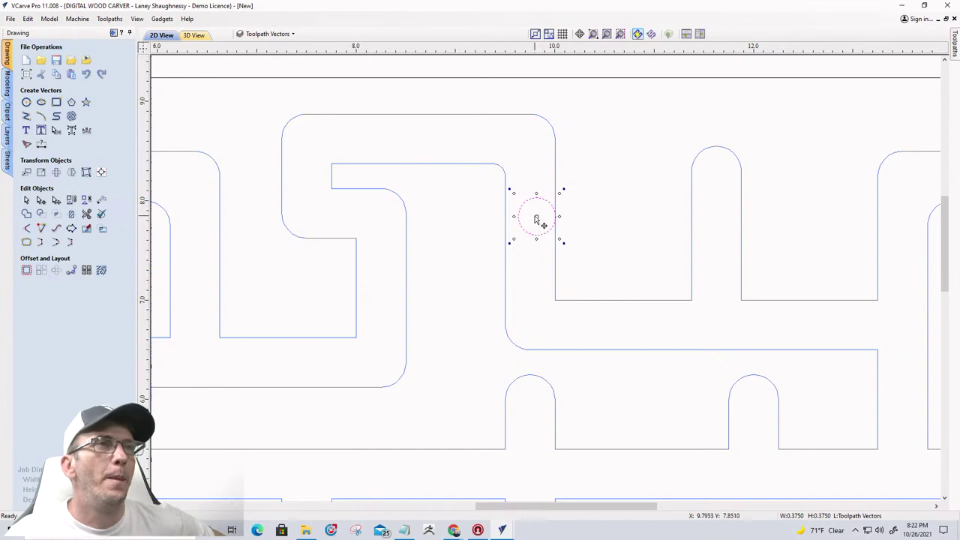
click(539, 215)
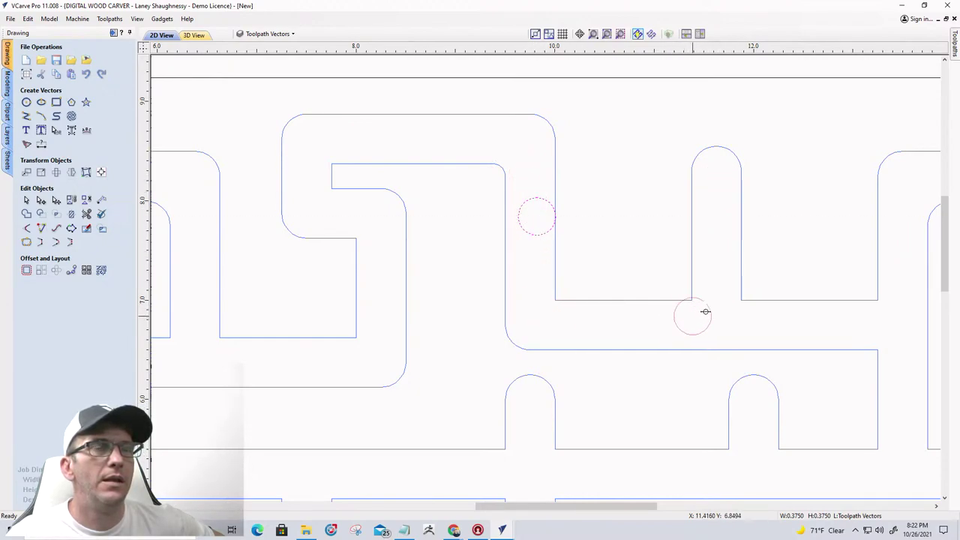
click(590, 310)
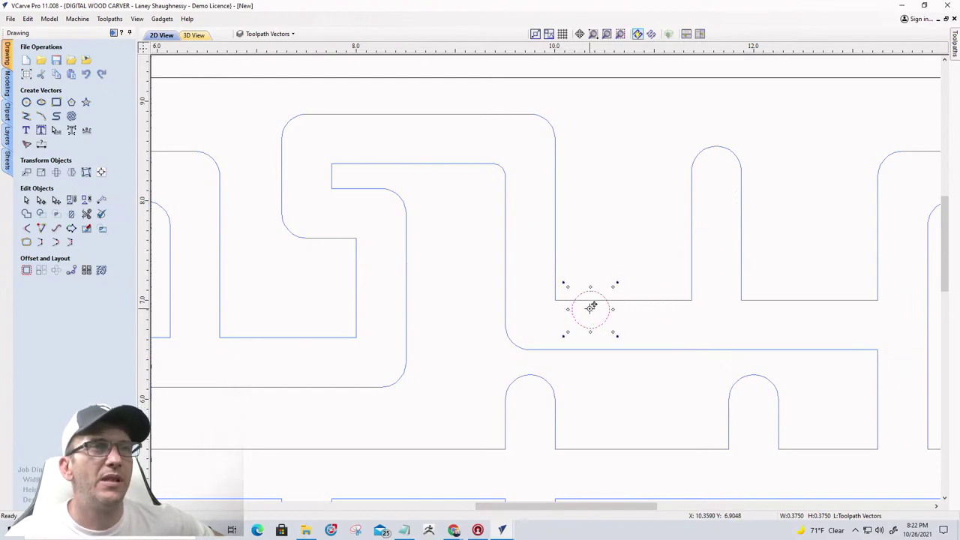
mouse_move(589, 308)
mouse_down()
mouse_move(589, 317)
mouse_move(639, 324)
mouse_move(694, 313)
mouse_move(711, 283)
mouse_move(718, 180)
mouse_move(722, 204)
mouse_move(615, 340)
mouse_move(690, 326)
mouse_move(730, 235)
mouse_move(716, 222)
mouse_move(594, 317)
mouse_up()
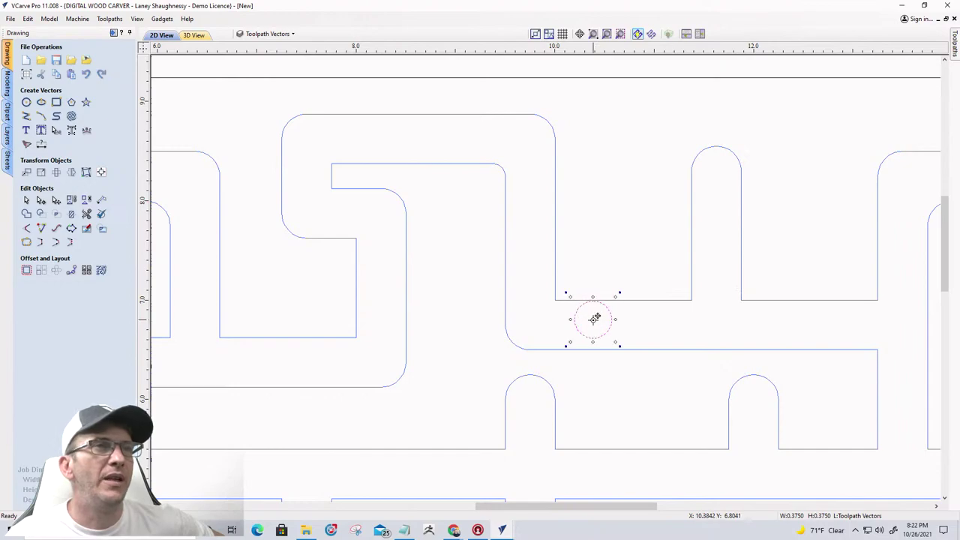
click(691, 303)
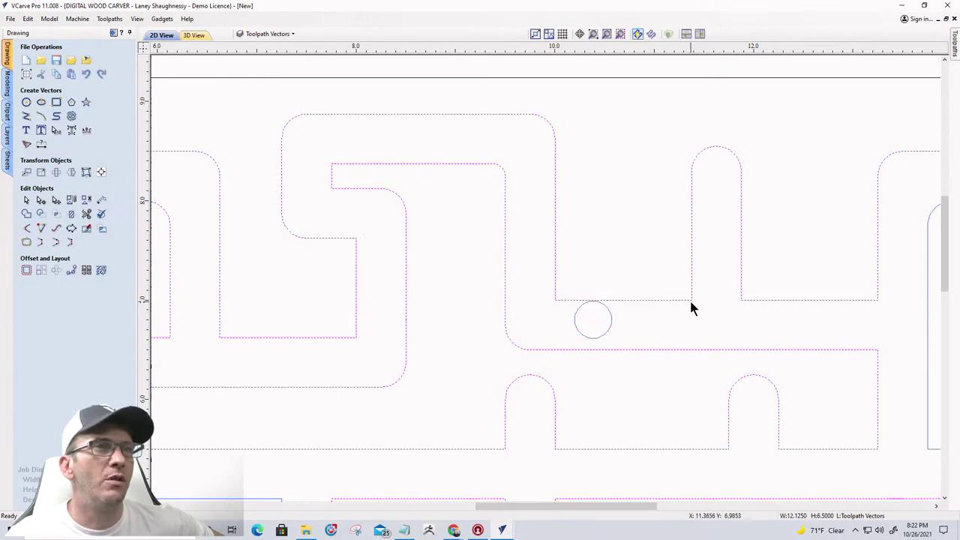
- Fillet the square maze corridor corners, including those beside the lower bump, at 0.125 inch
click(23, 240)
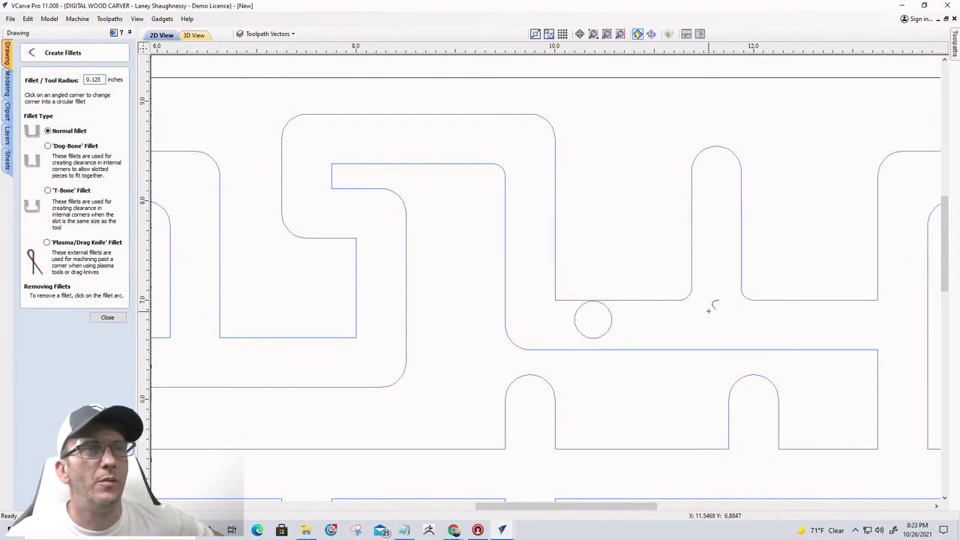
scroll(746, 263, down, 2)
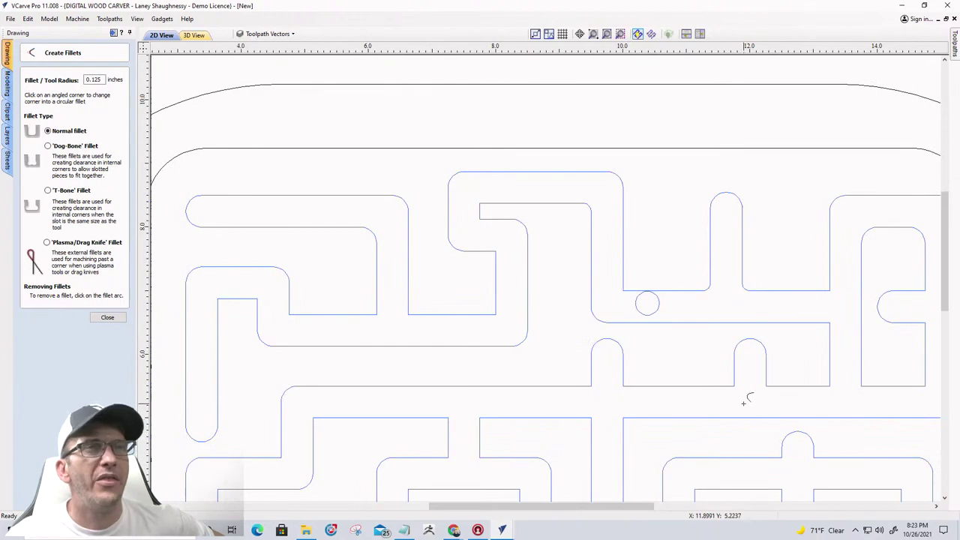
scroll(746, 401, up, 2)
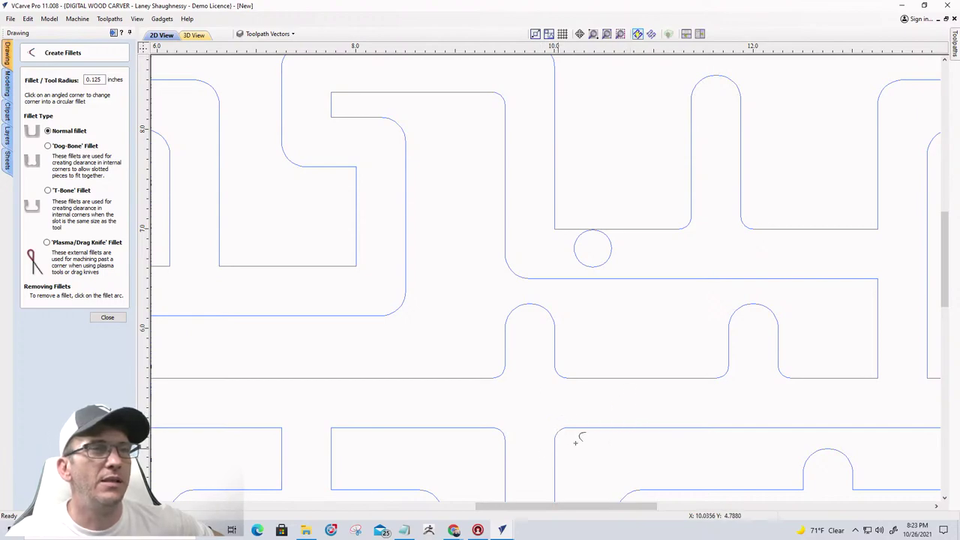
scroll(575, 443, down, 3)
scroll(776, 309, up, 2)
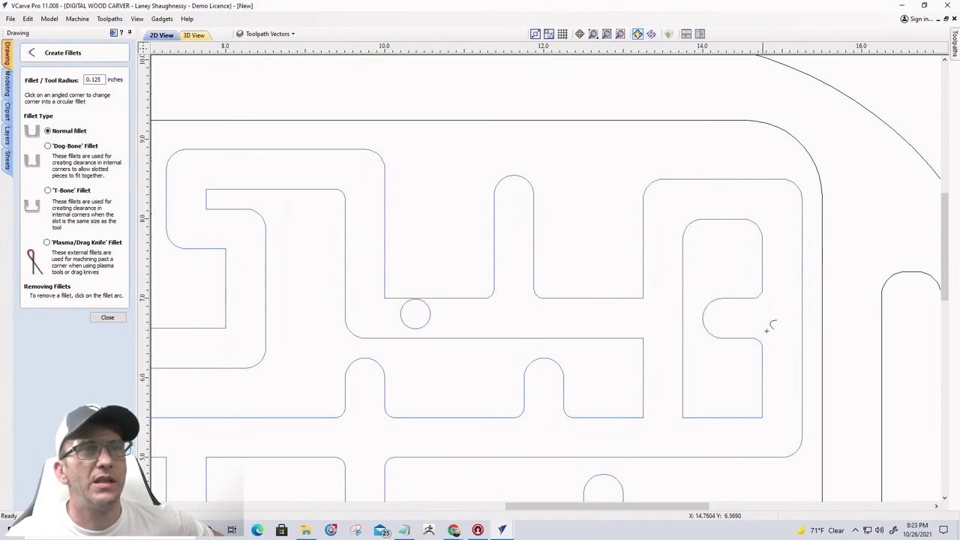
scroll(768, 319, down, 1)
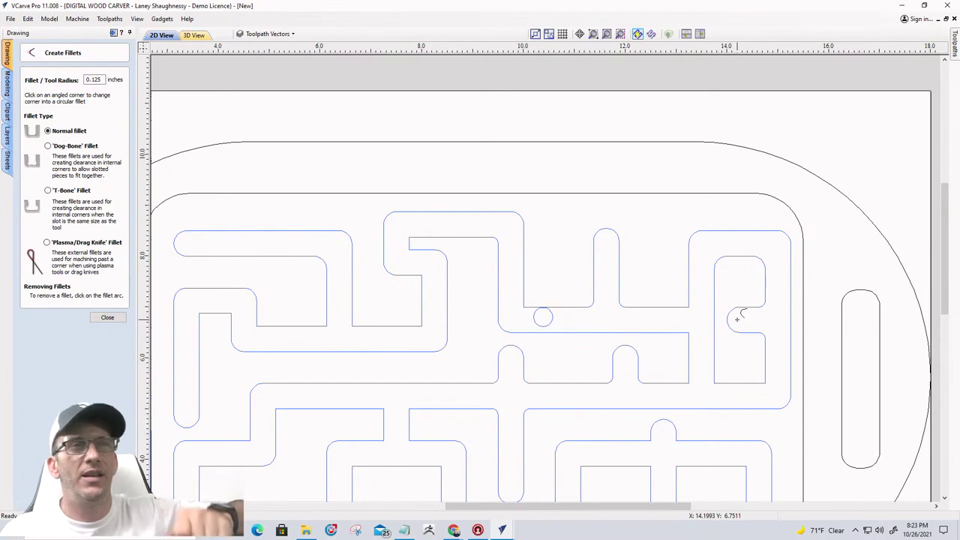
scroll(718, 319, down, 2)
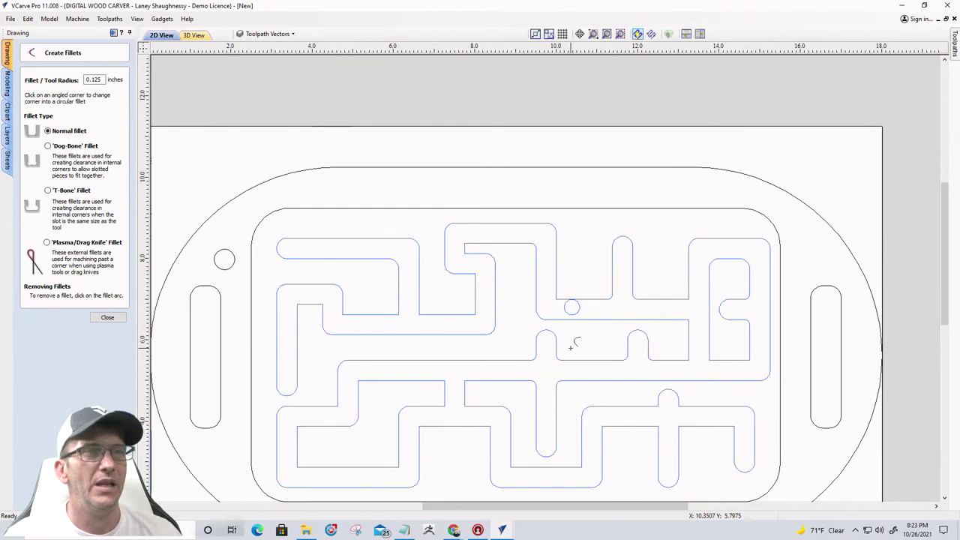
scroll(563, 387, up, 3)
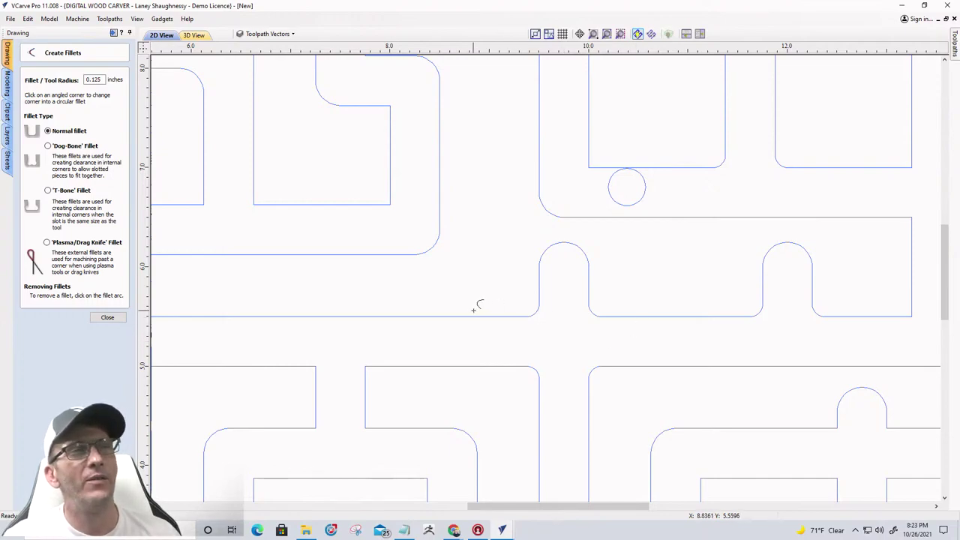
scroll(551, 351, up, 1)
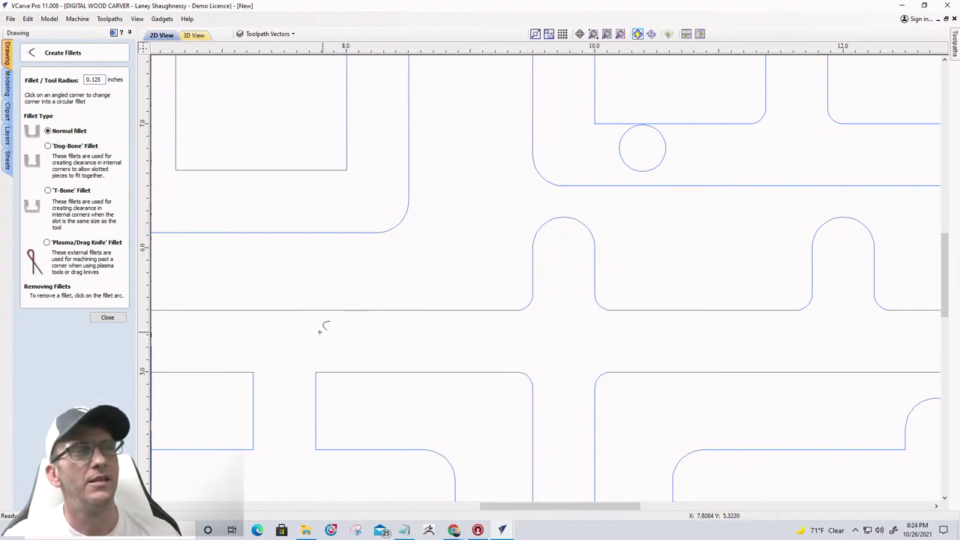
scroll(567, 326, down, 4)
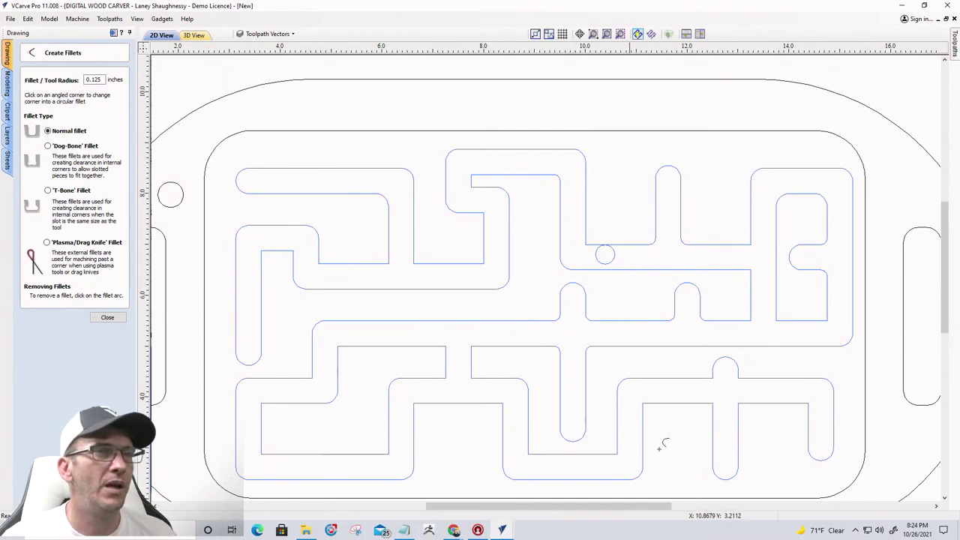
scroll(742, 417, up, 3)
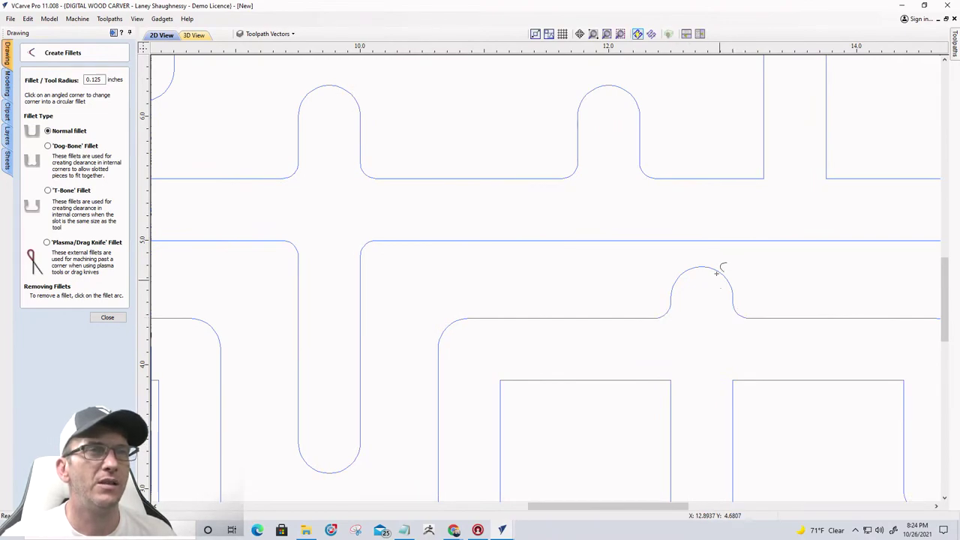
scroll(697, 323, down, 3)
scroll(702, 402, up, 1)
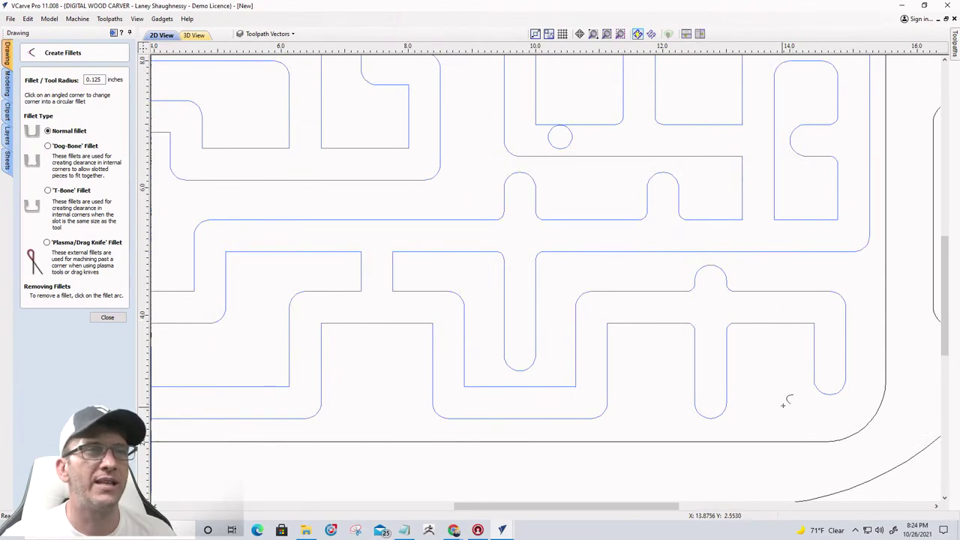
scroll(787, 394, down, 3)
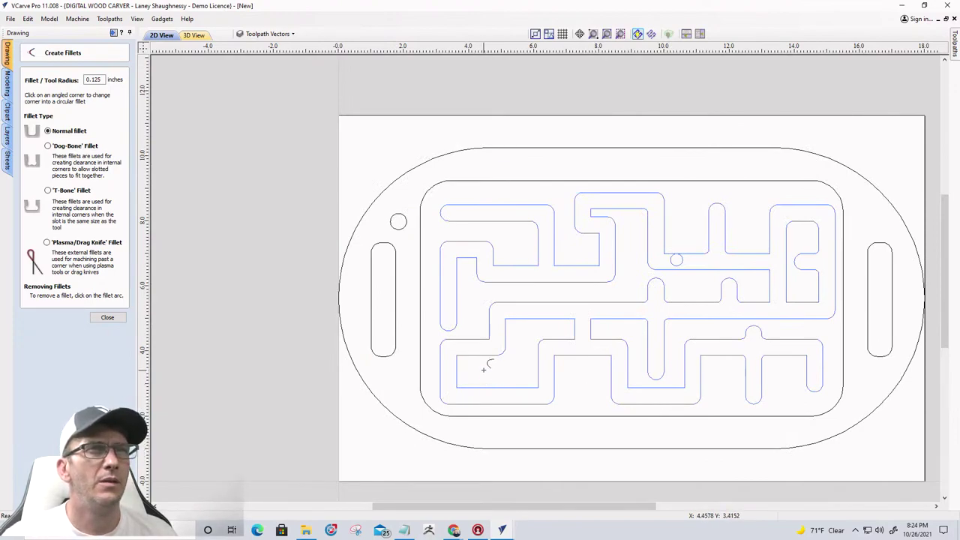
- Close Create Fillets and drag the 0.375-inch test circle into the lower-right corridor's rounded dead end
click(100, 316)
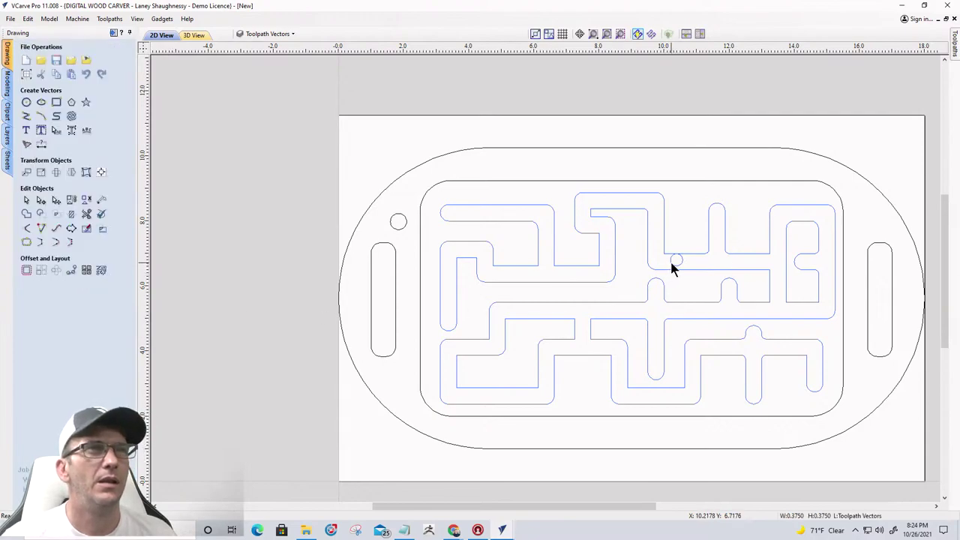
drag(664, 249, 699, 267)
scroll(739, 270, up, 2)
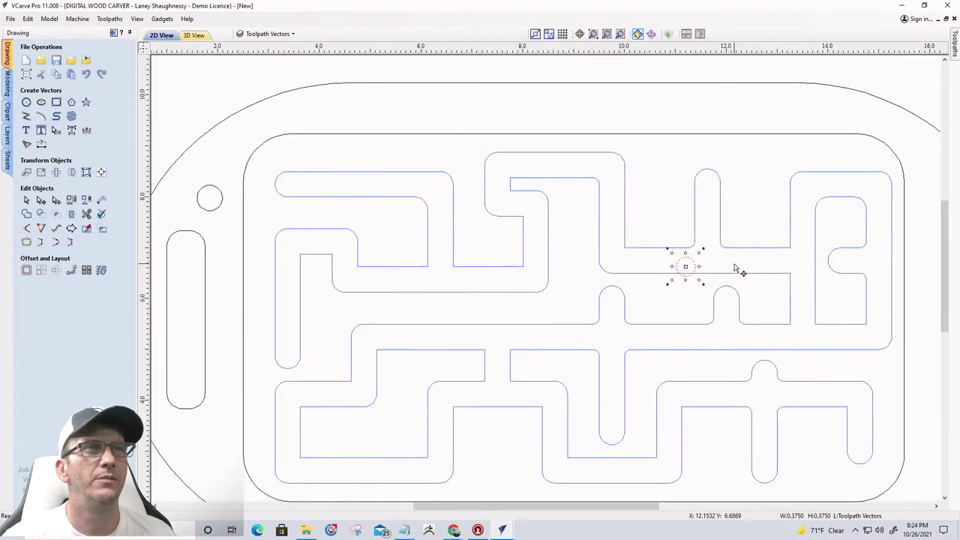
drag(689, 263, 763, 394)
scroll(768, 405, up, 4)
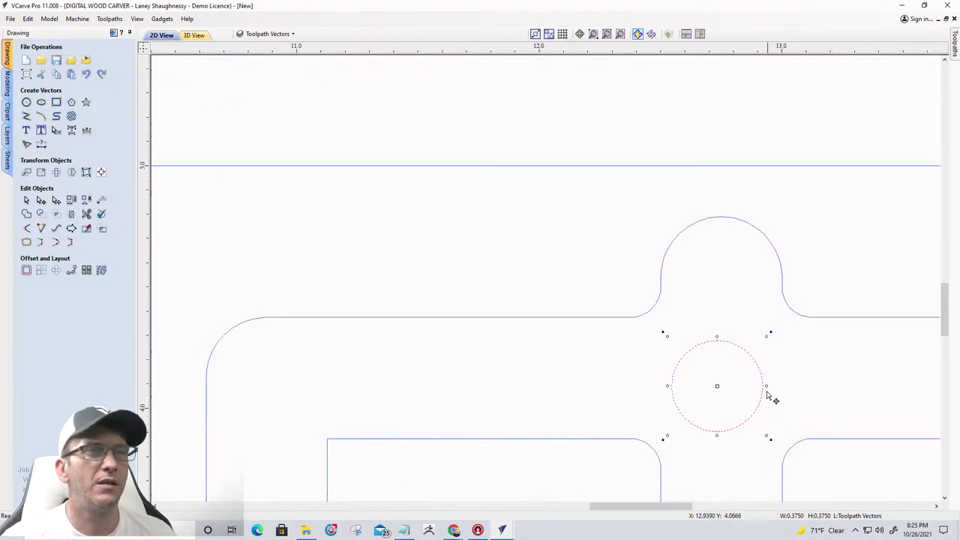
drag(719, 385, 627, 376)
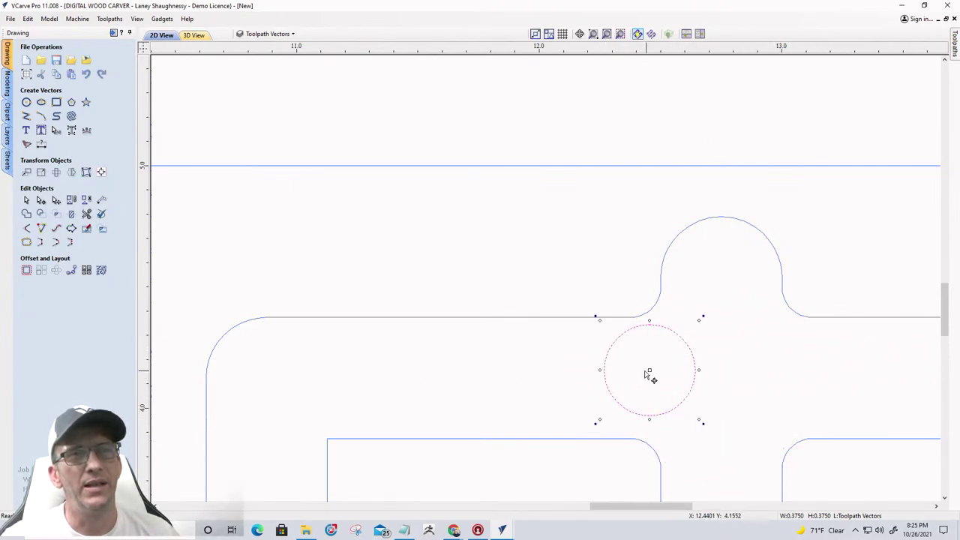
scroll(627, 376, down, 2)
scroll(630, 380, down, 3)
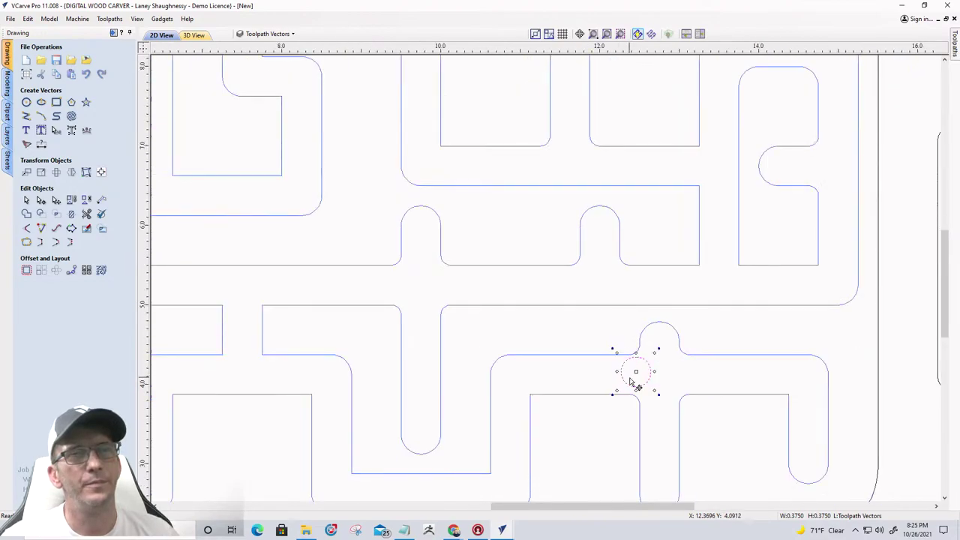
drag(636, 377, 808, 458)
scroll(840, 417, down, 3)
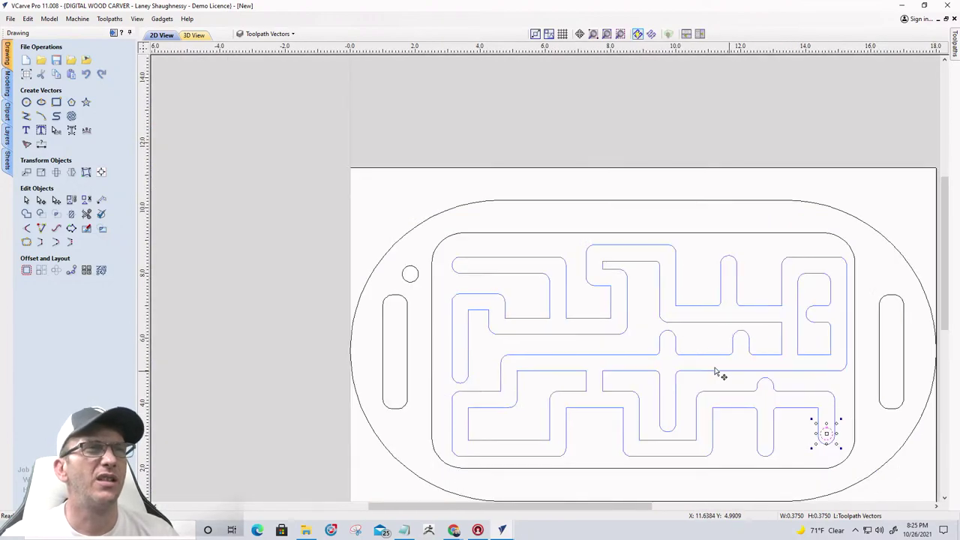
scroll(716, 446, up, 2)
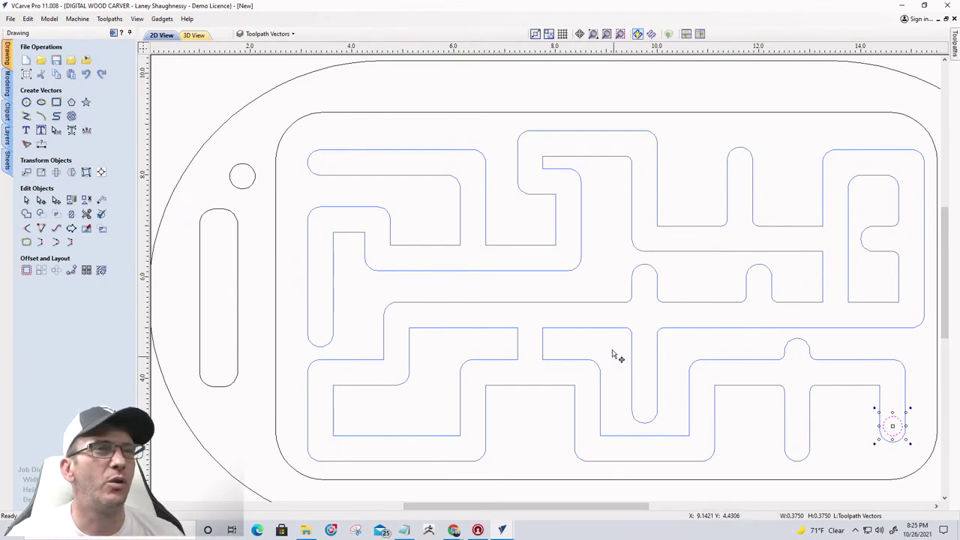
- Turn on the red Main Path Centerline layer while keeping the Toolpath Vectors layer visible
scroll(540, 315, down, 1)
click(270, 34)
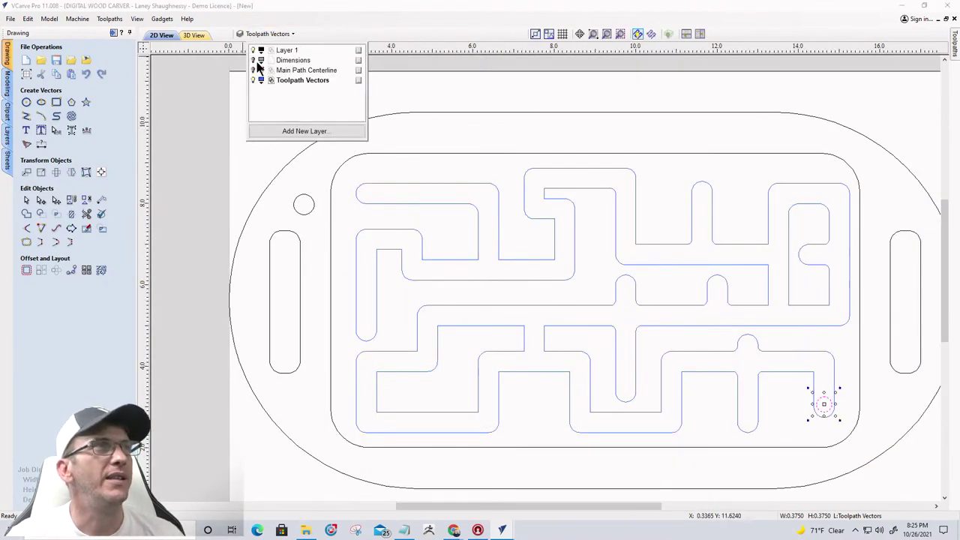
click(253, 80)
click(253, 70)
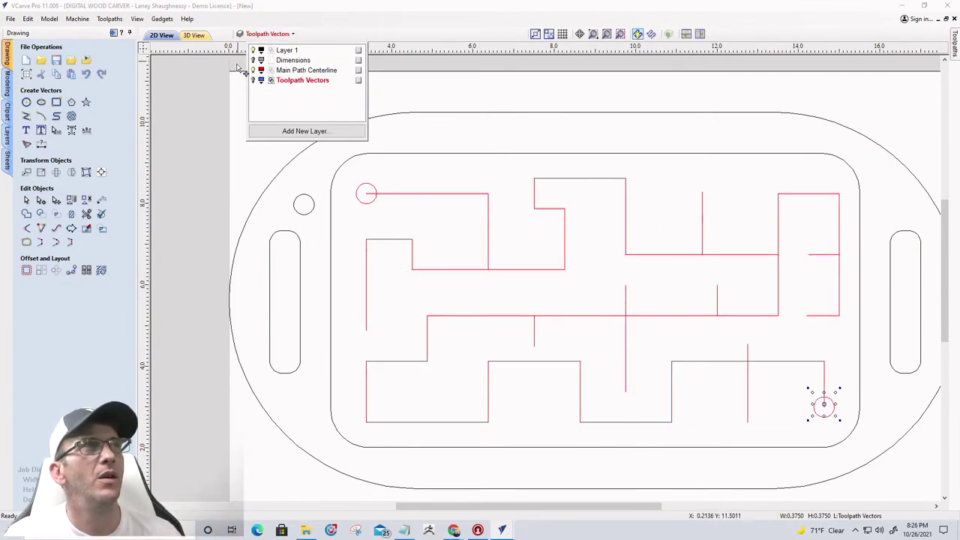
click(253, 81)
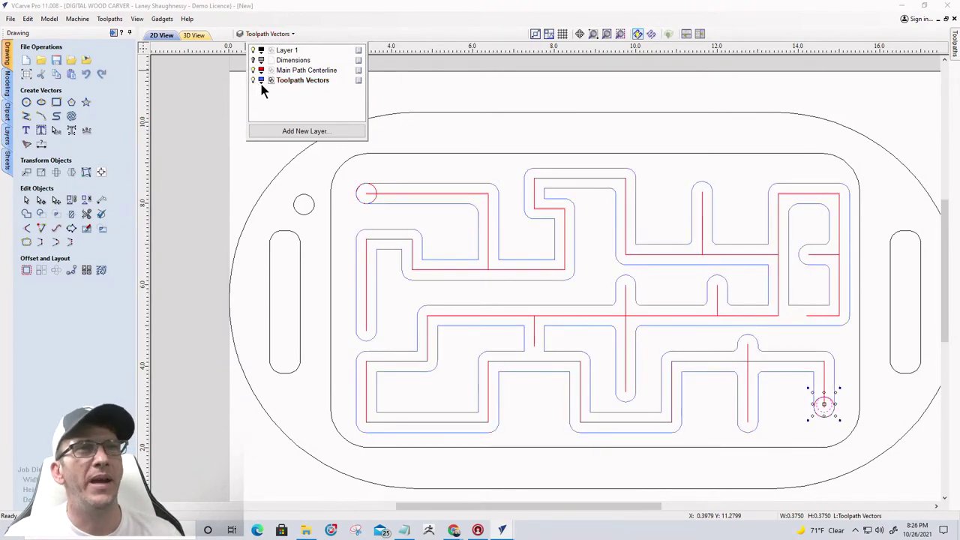
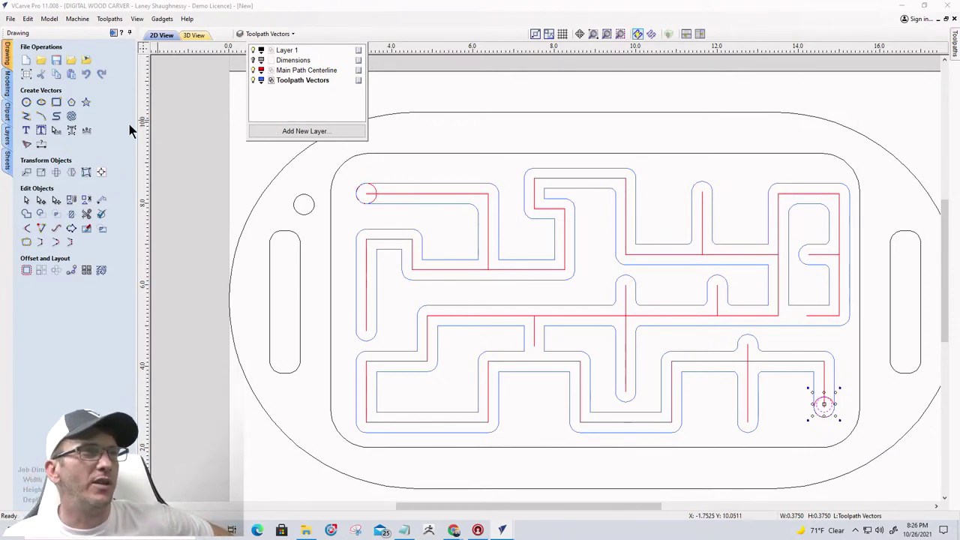
- Hide the Main Path Centerline layer so the red centerline paths disappear
scroll(349, 219, down, 2)
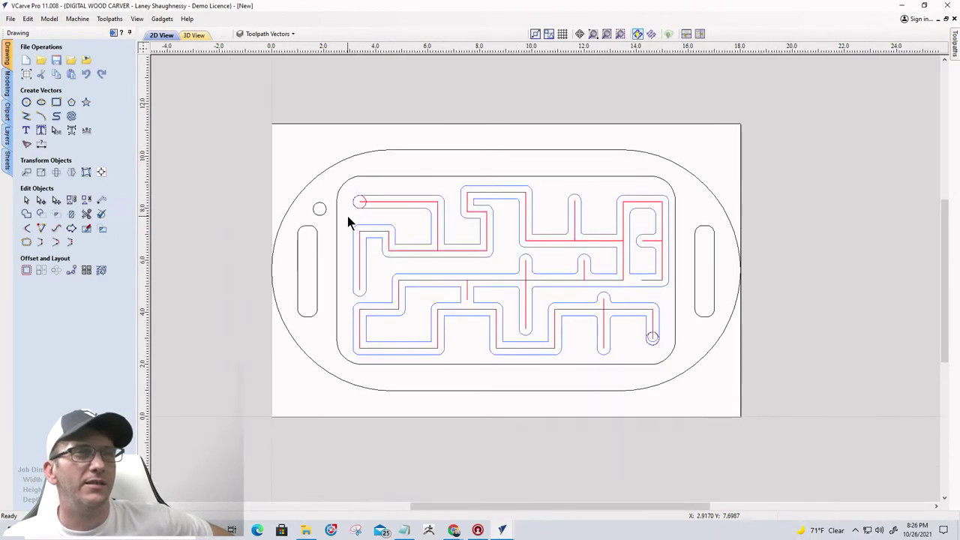
scroll(461, 317, up, 3)
scroll(475, 321, down, 3)
scroll(442, 255, up, 1)
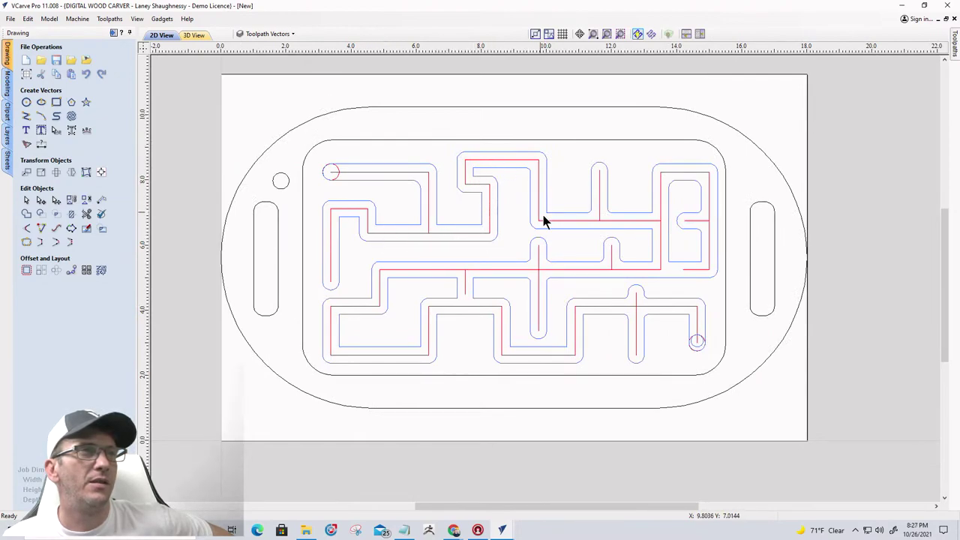
click(279, 35)
click(253, 70)
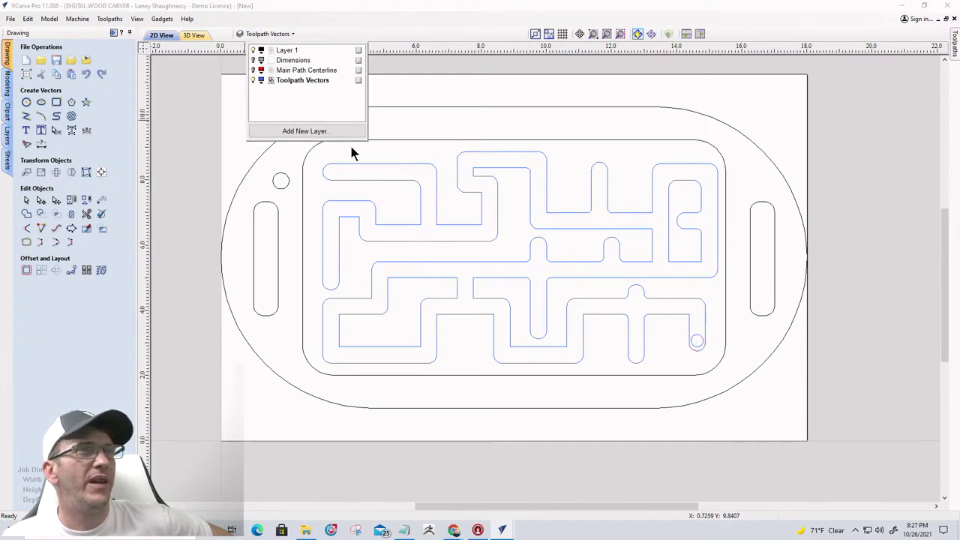
- Delete the small circle at the maze's lower-right end
scroll(705, 351, up, 4)
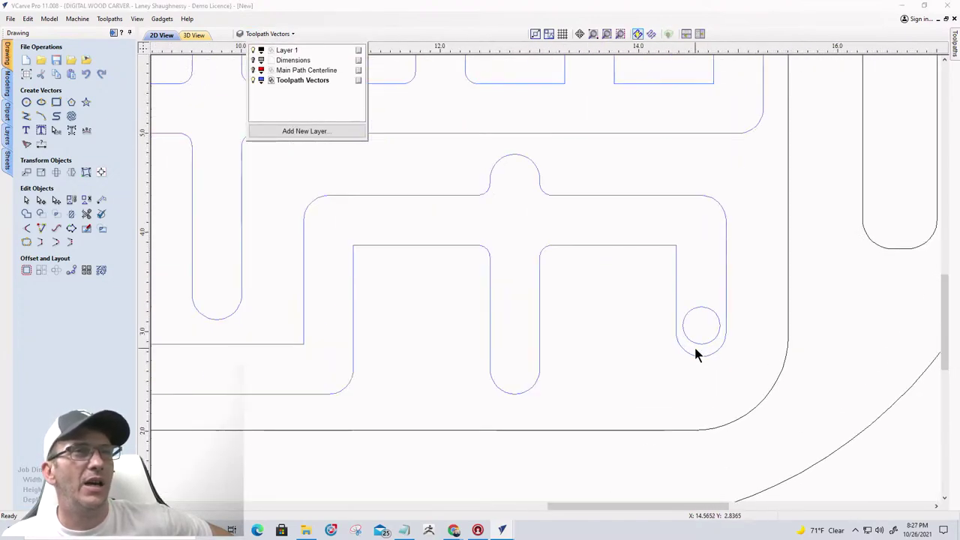
click(699, 349)
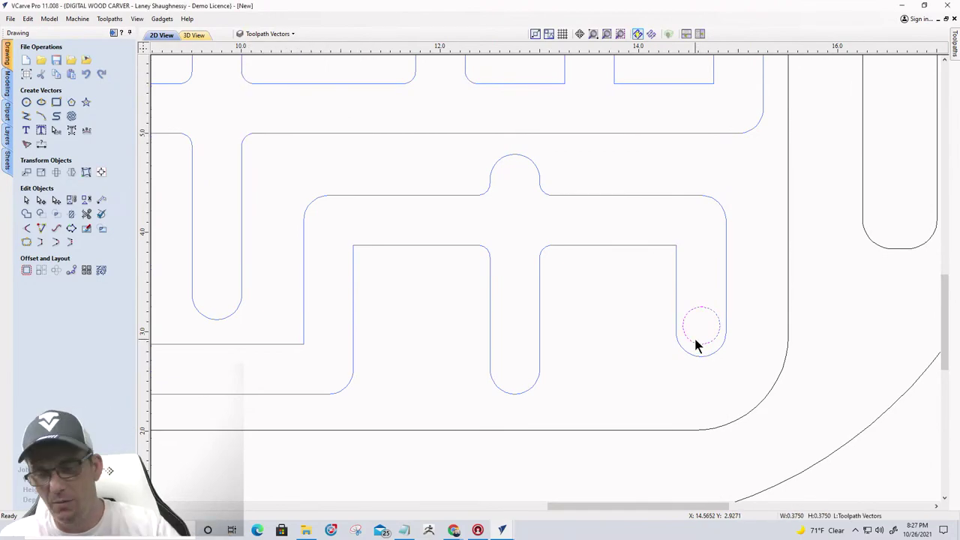
key(Delete)
scroll(696, 347, down, 2)
scroll(694, 341, down, 3)
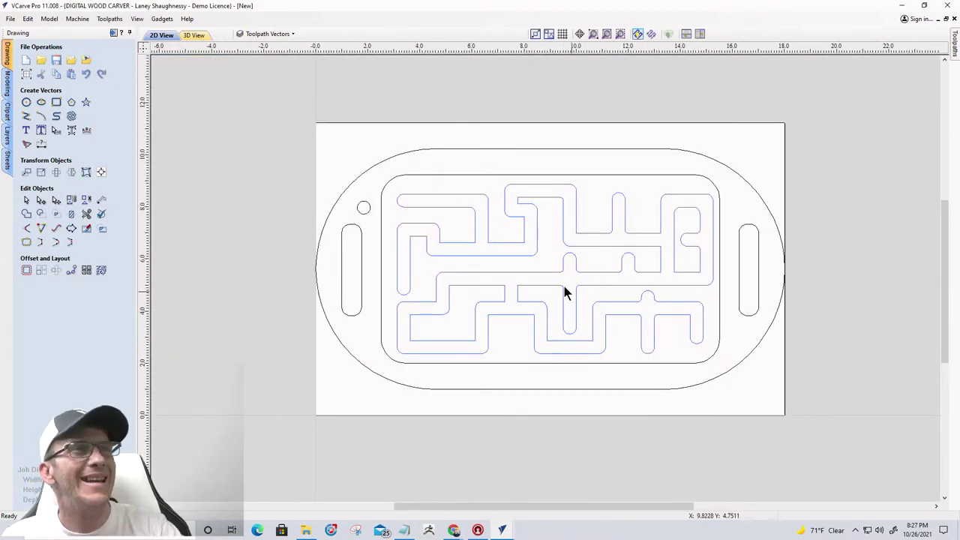
scroll(494, 213, up, 2)
scroll(494, 210, up, 2)
scroll(494, 209, down, 3)
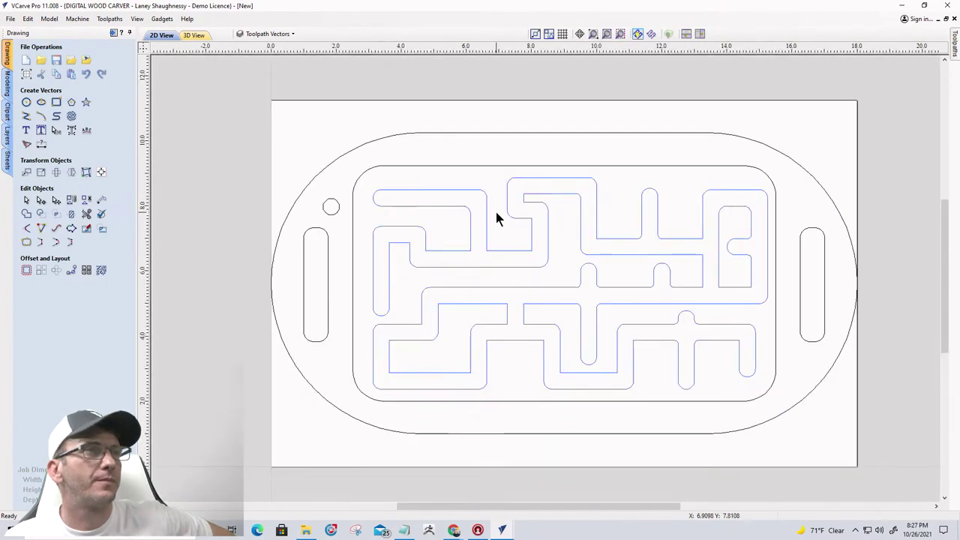
scroll(382, 248, up, 3)
scroll(382, 248, down, 3)
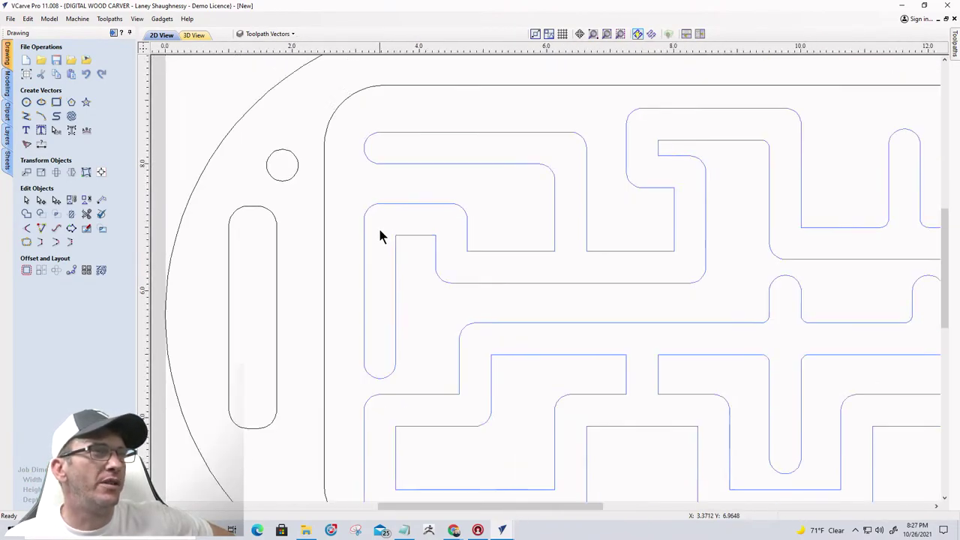
scroll(379, 242, up, 3)
scroll(401, 250, up, 1)
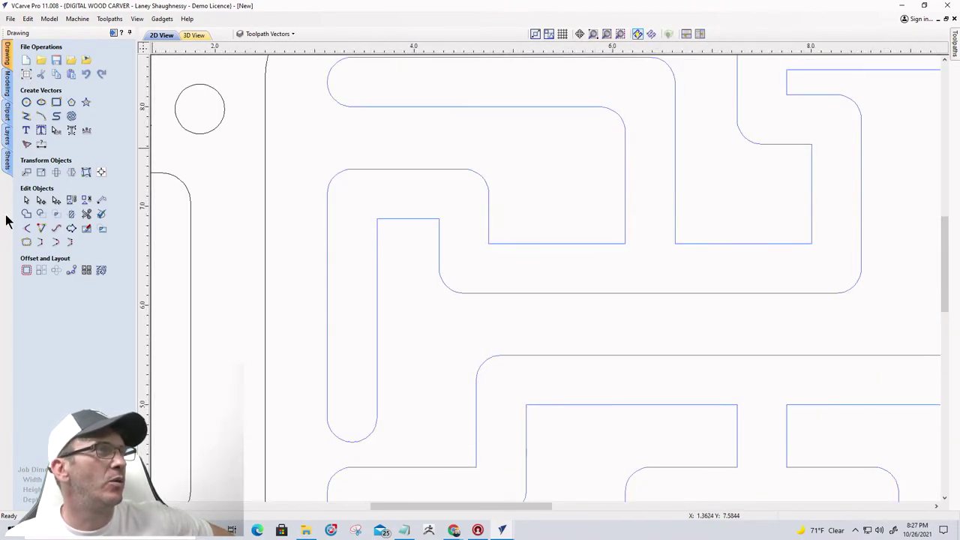
- Add Normal 0.125-inch fillets to sharp inside corners of the maze vector
click(27, 229)
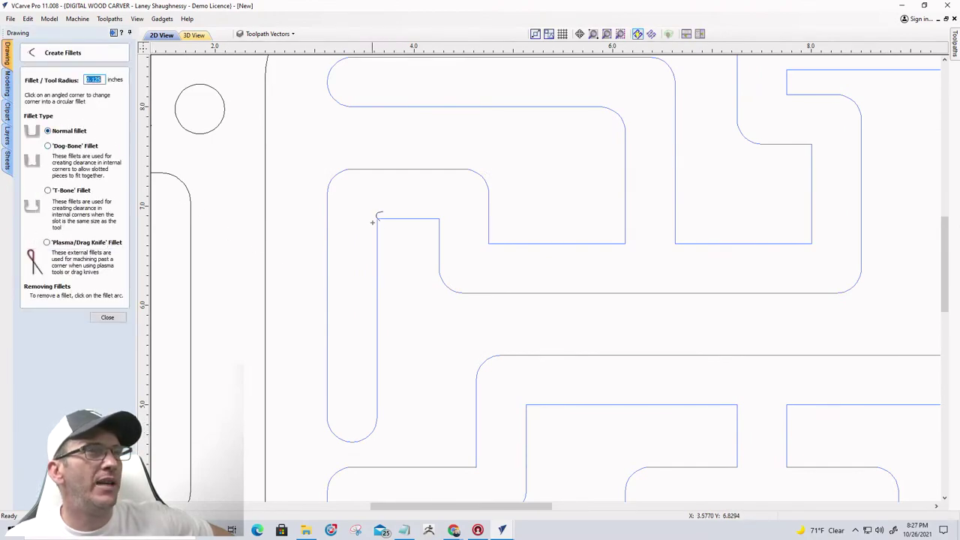
click(378, 217)
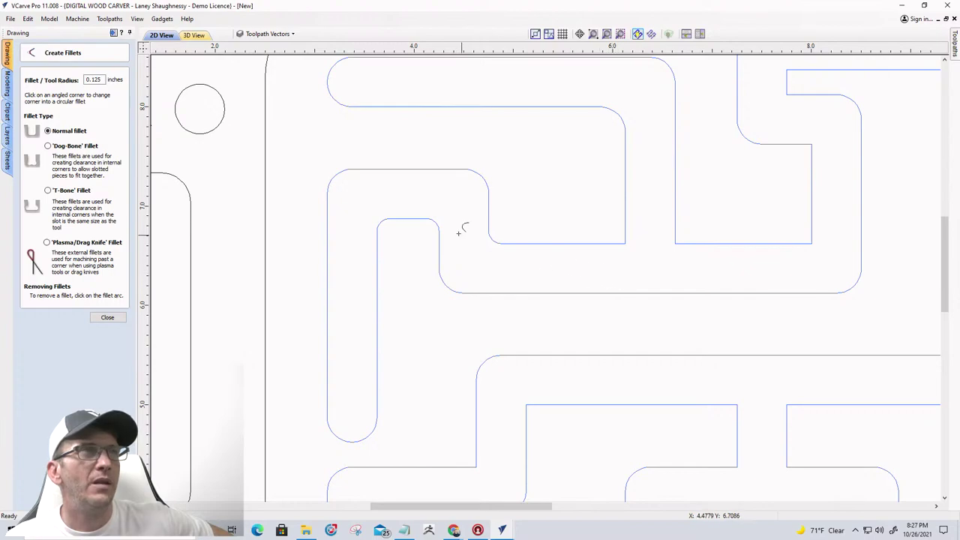
scroll(574, 304, down, 1)
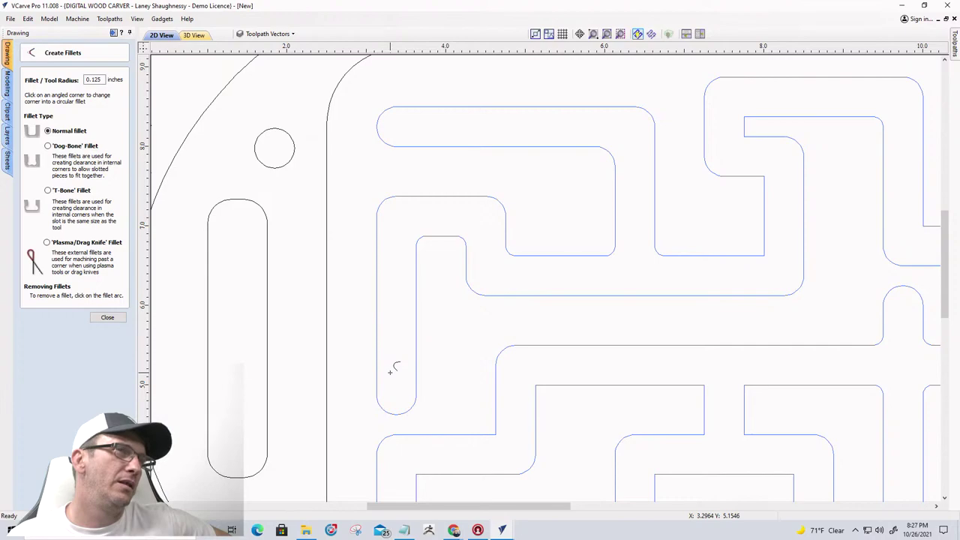
scroll(390, 369, down, 2)
scroll(391, 367, up, 2)
scroll(420, 358, down, 1)
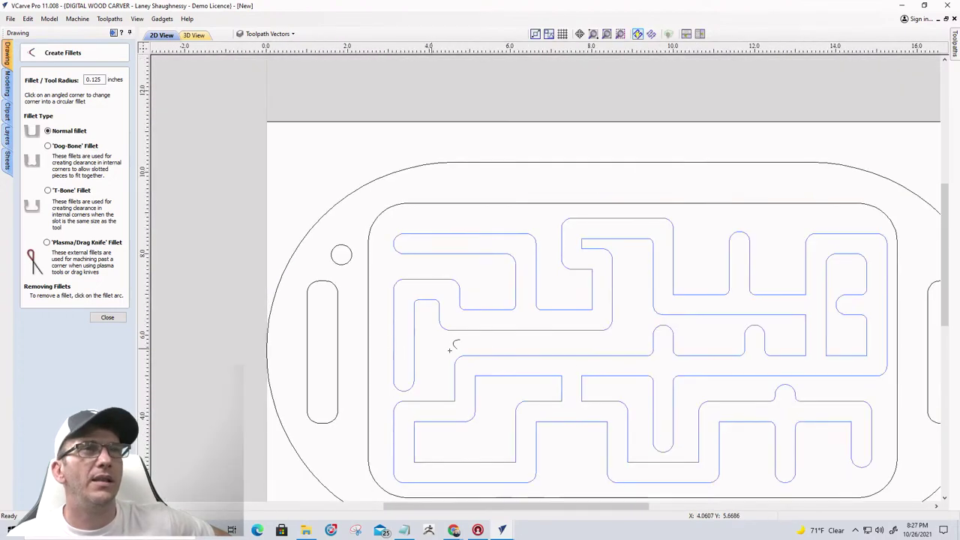
scroll(635, 342, up, 2)
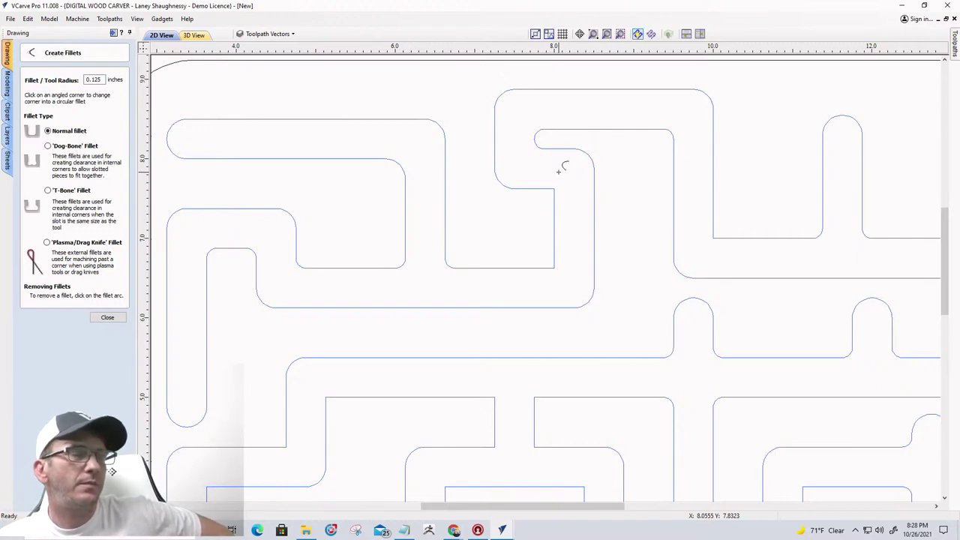
click(554, 267)
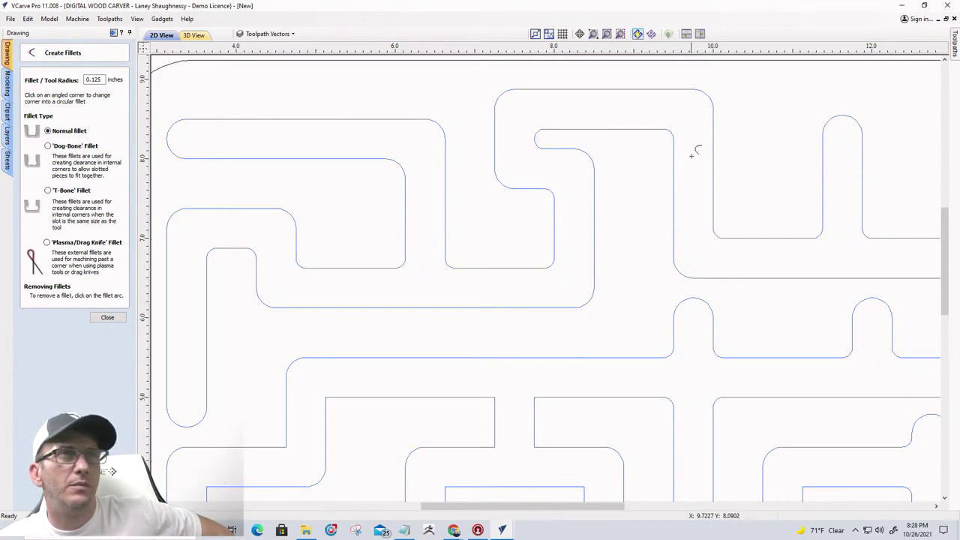
scroll(542, 195, down, 3)
scroll(700, 229, up, 1)
- Work across the right and lower maze passages, filleting their leftover sharp corners at 0.125 inch
scroll(743, 220, up, 1)
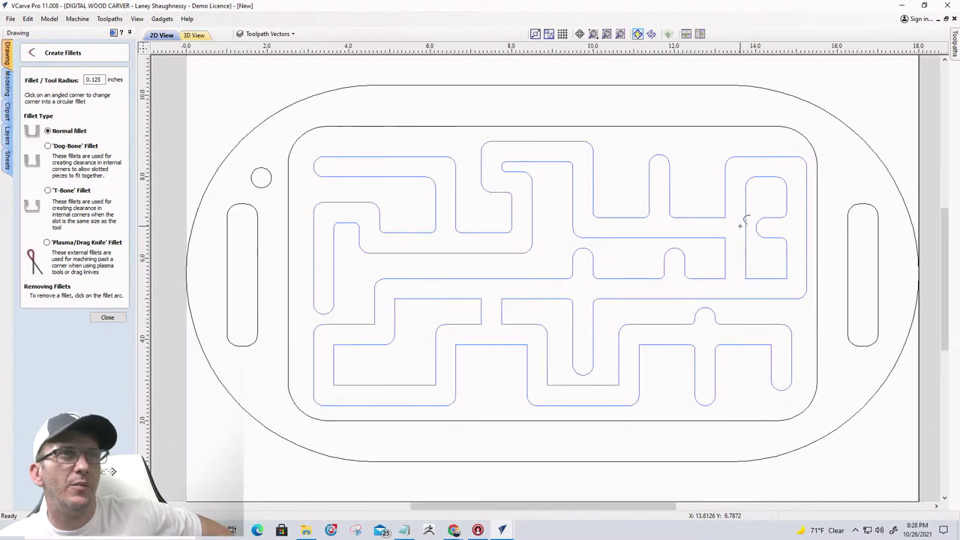
scroll(811, 292, up, 1)
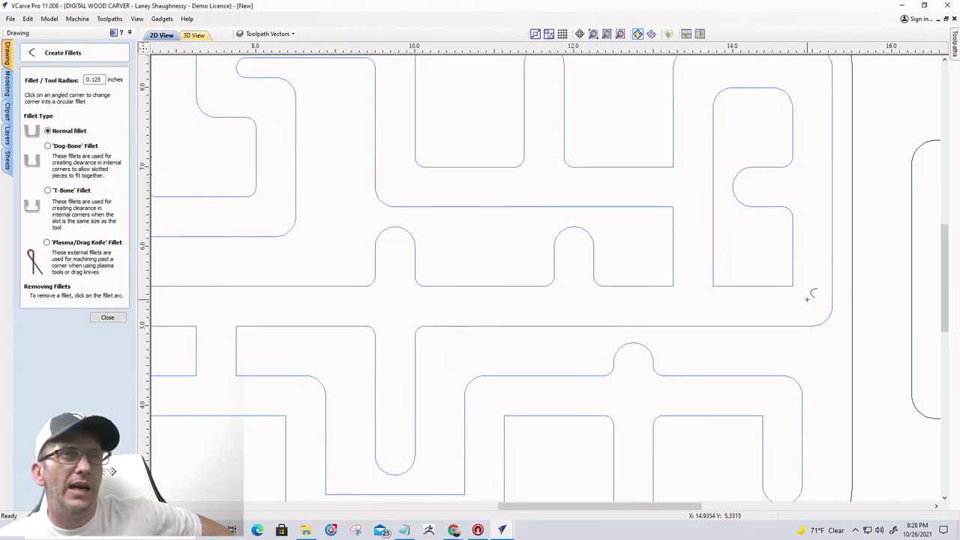
scroll(810, 293, up, 1)
scroll(808, 291, down, 2)
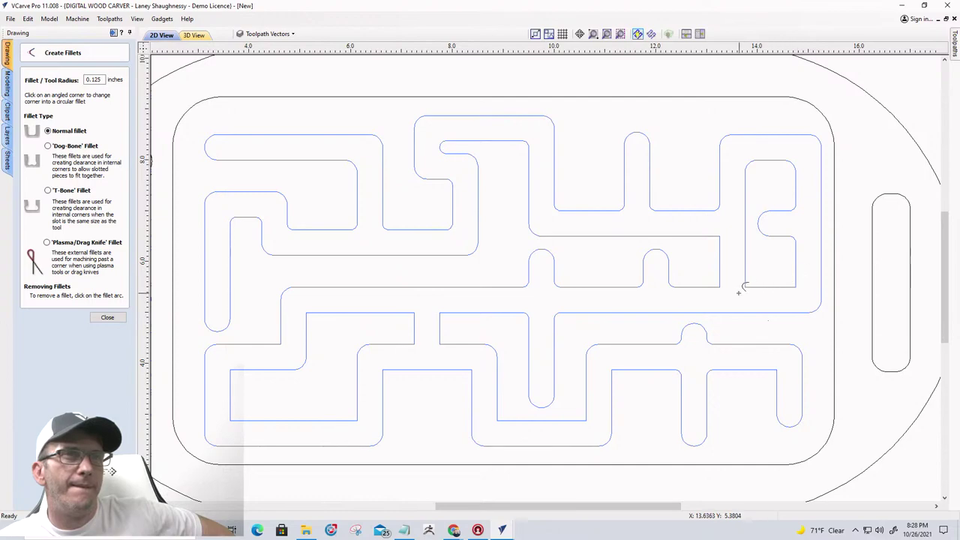
scroll(739, 291, down, 1)
scroll(438, 327, up, 3)
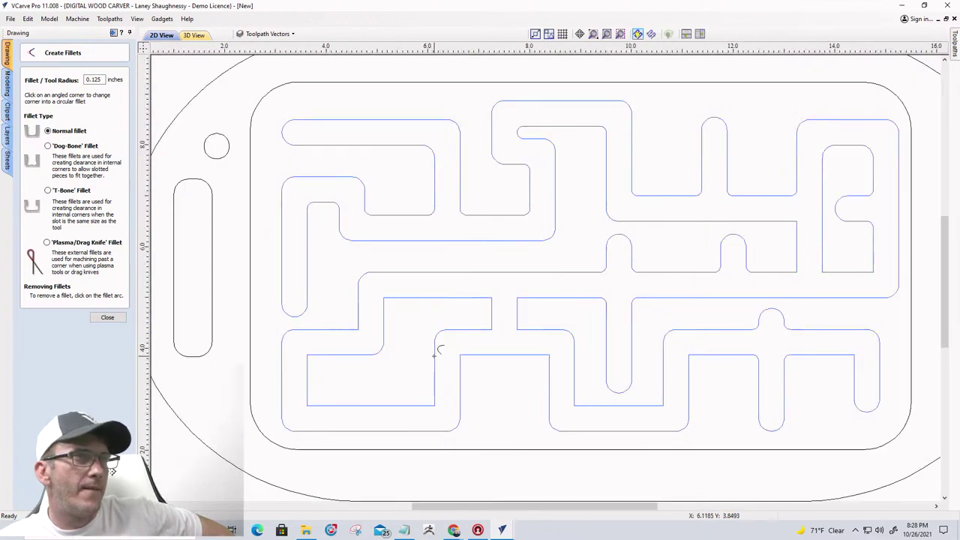
scroll(465, 325, down, 3)
scroll(546, 253, up, 2)
scroll(321, 371, up, 2)
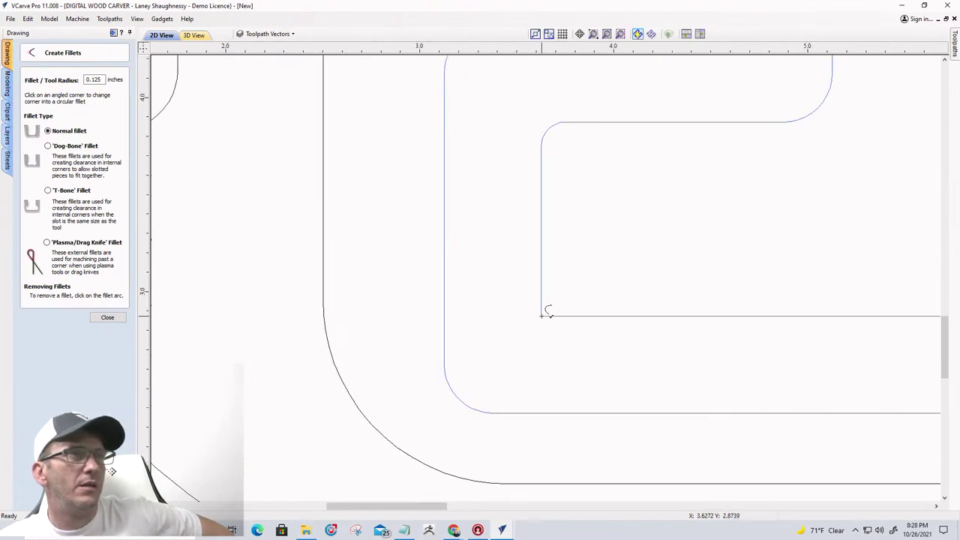
scroll(469, 281, down, 3)
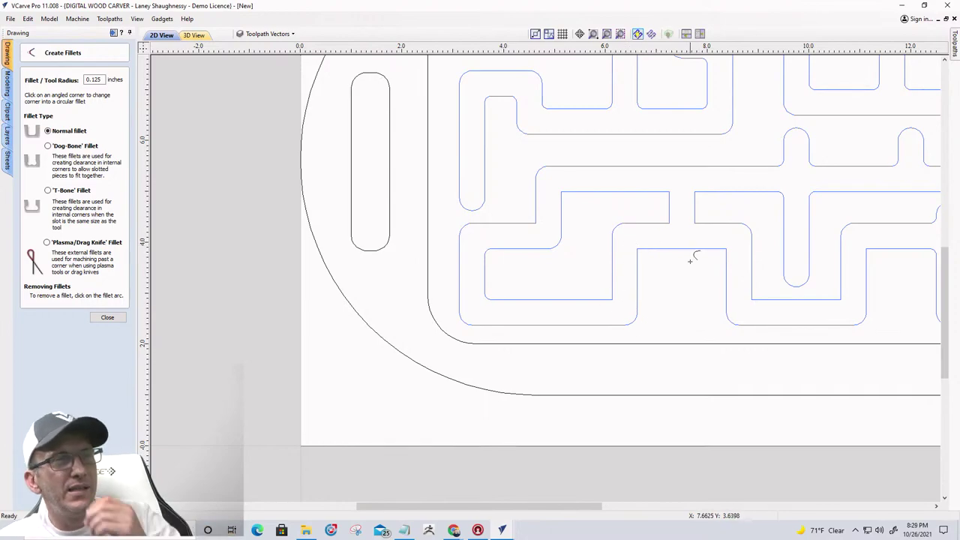
scroll(686, 262, down, 3)
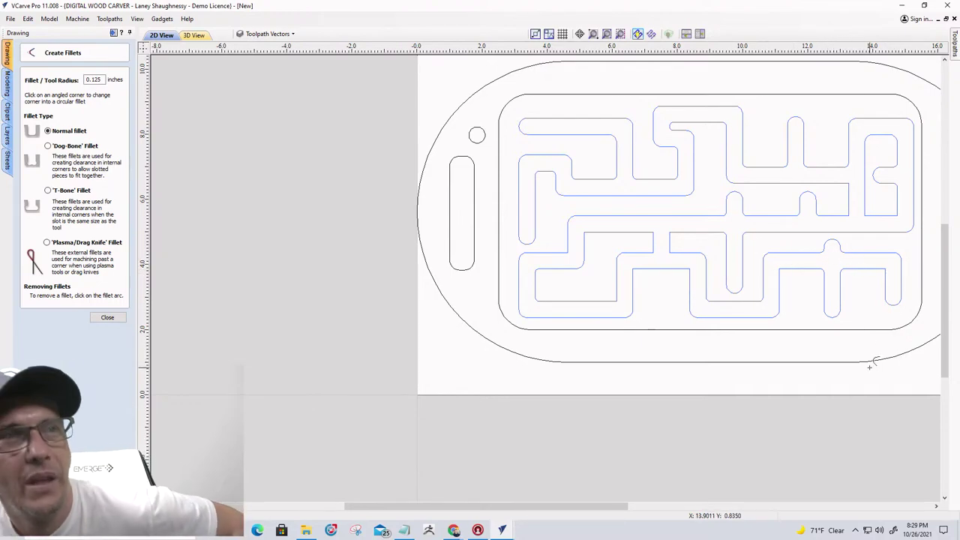
- Close Create Fillets and select only the stepped block at the maze's lower left
click(103, 317)
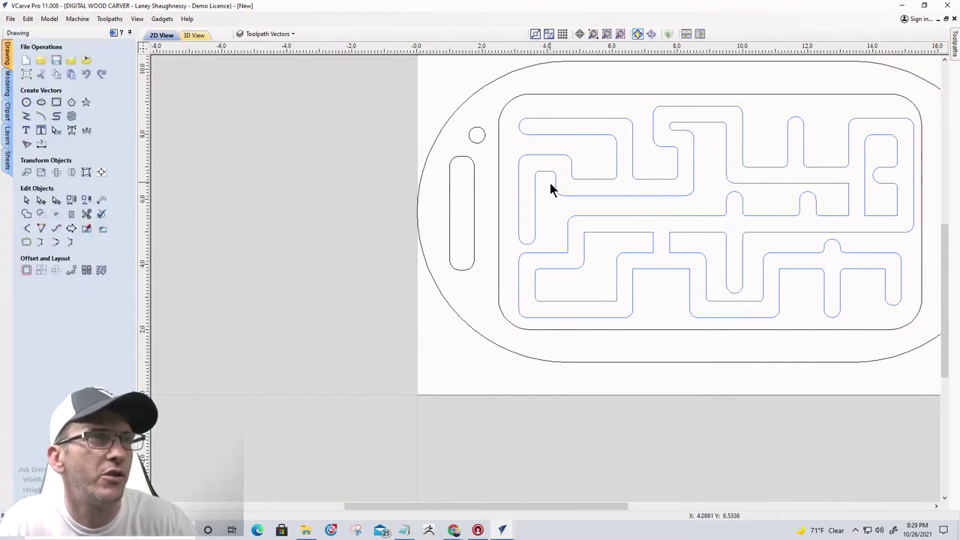
click(568, 238)
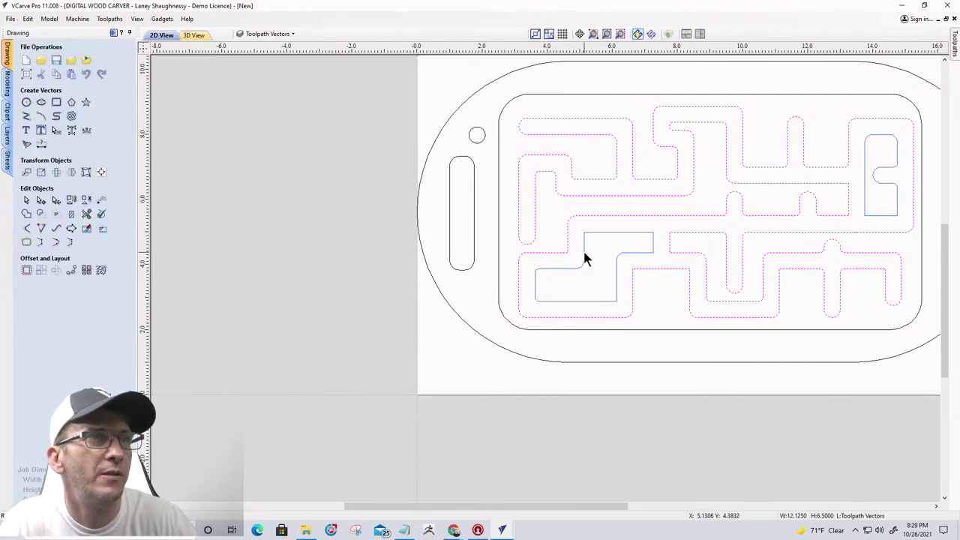
click(584, 248)
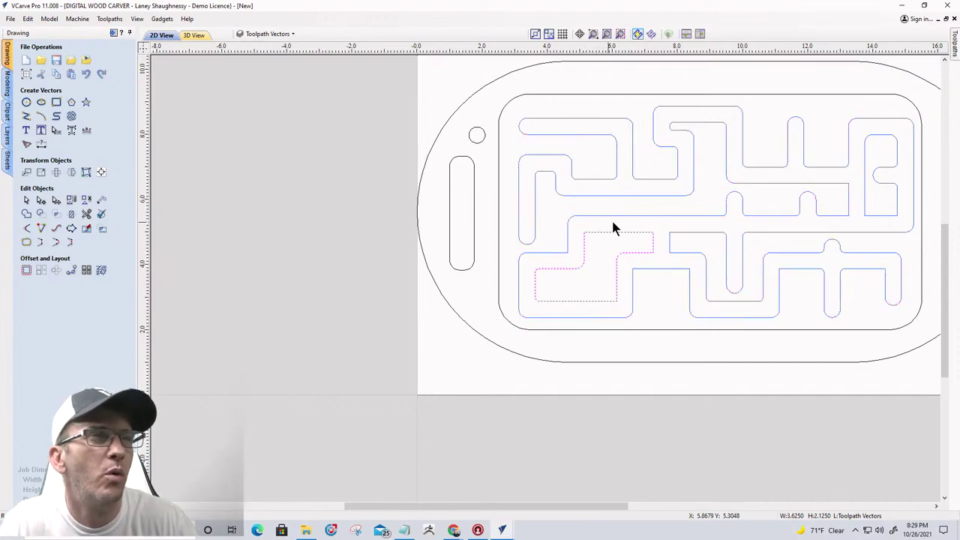
scroll(613, 227, up, 3)
scroll(657, 201, down, 2)
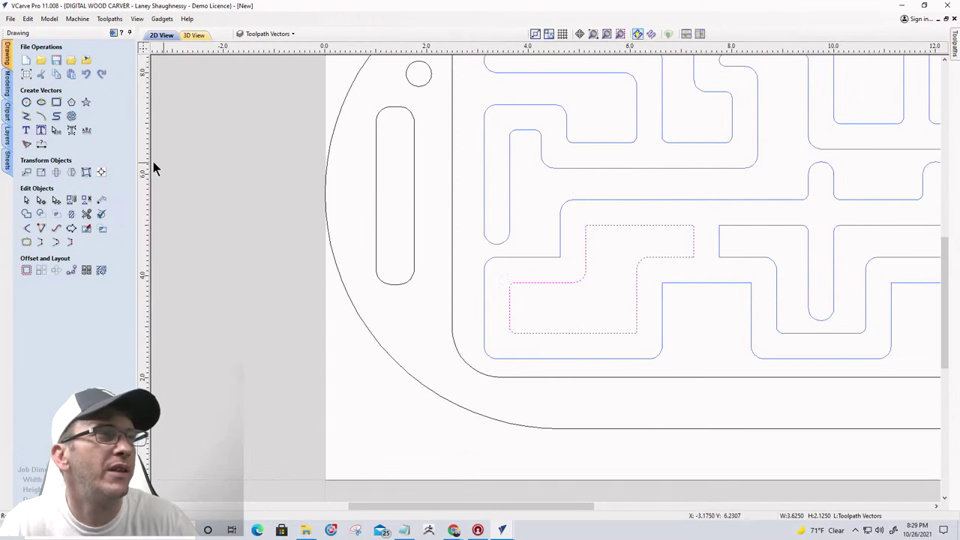
- Add a vertical dimension across a maze channel, reading 0.625 inch
click(42, 144)
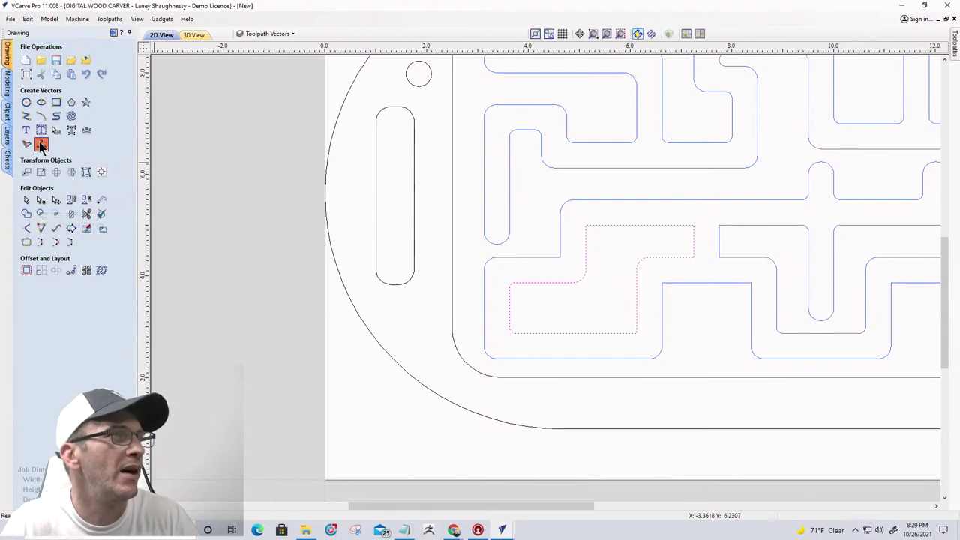
click(665, 185)
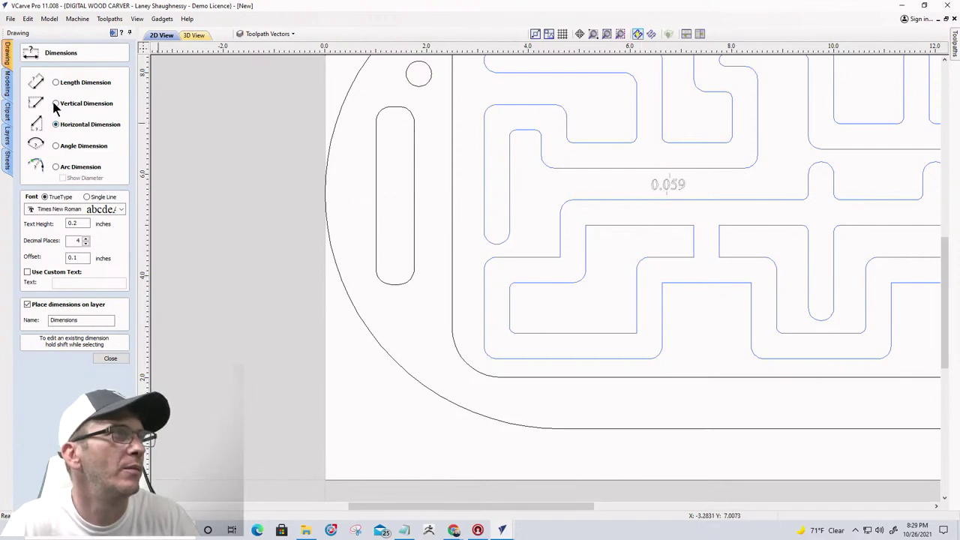
click(634, 169)
click(629, 188)
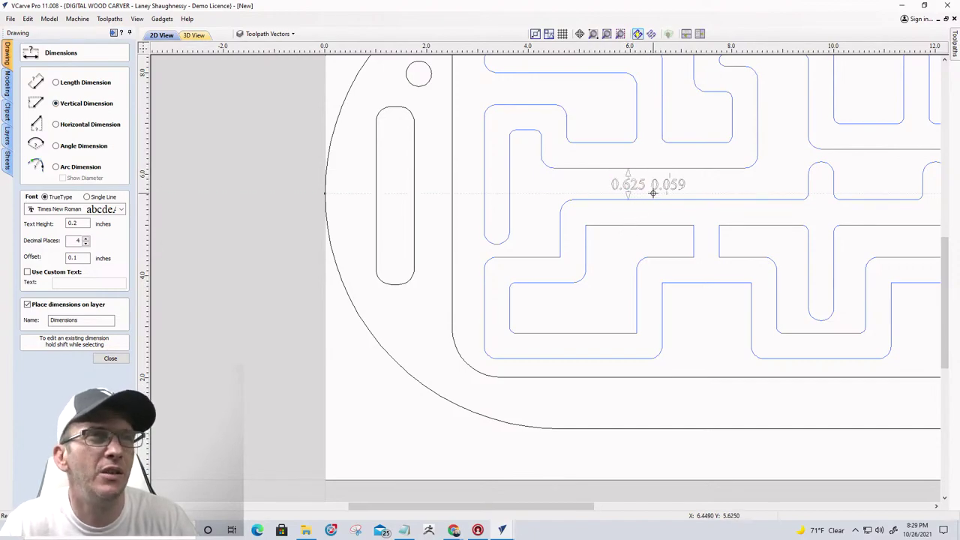
scroll(578, 213, down, 2)
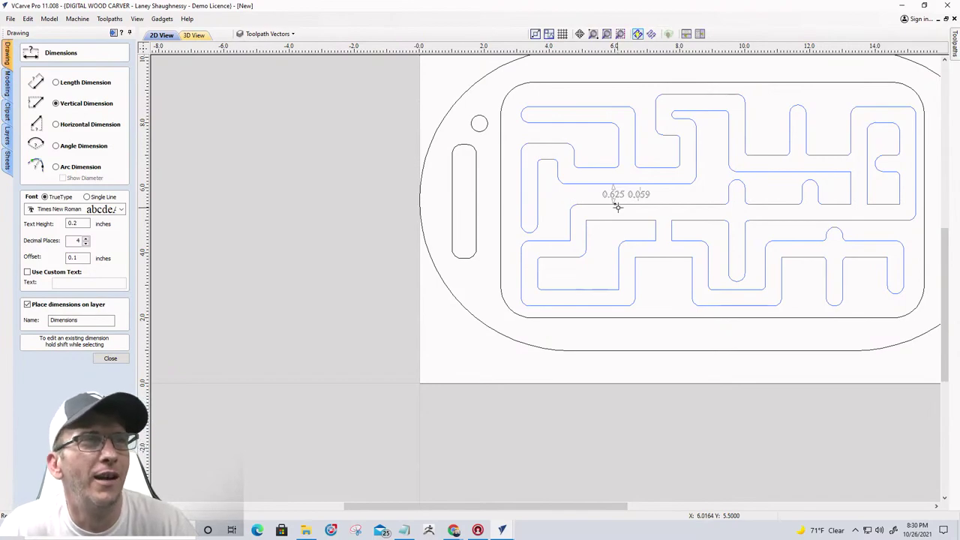
- Close the Dimensions tool and delete the 0.625 dimension
click(109, 358)
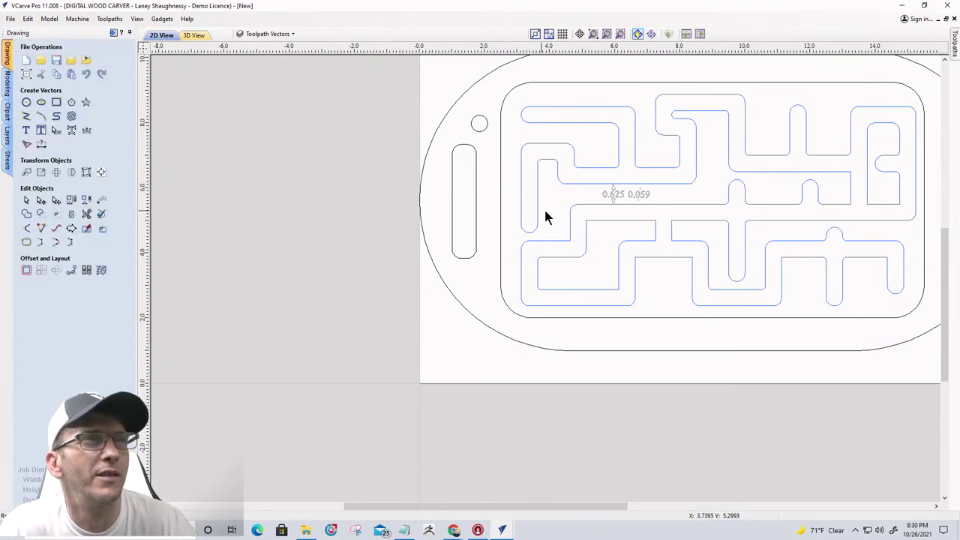
click(614, 196)
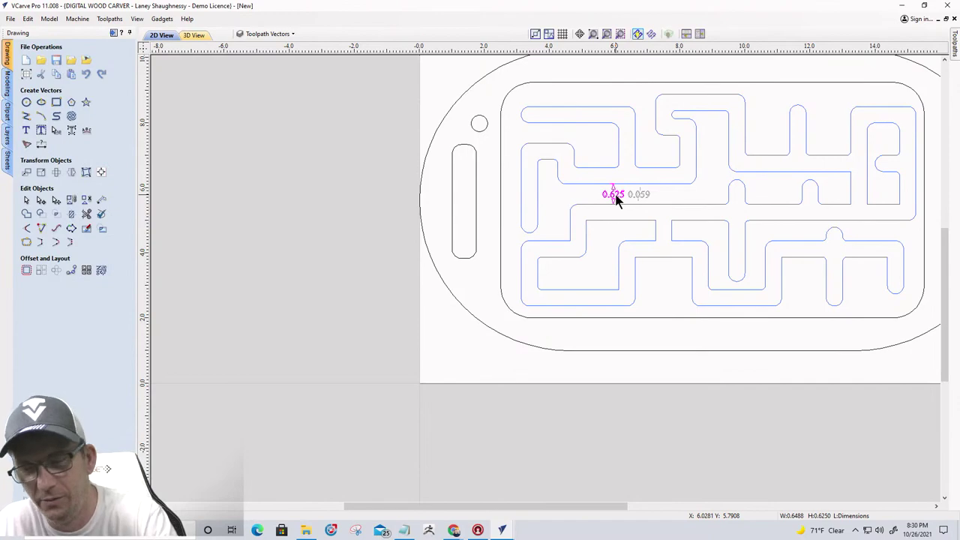
key(Delete)
- Delete the leftover 0.059 dimension
click(637, 195)
key(Delete)
scroll(597, 188, down, 3)
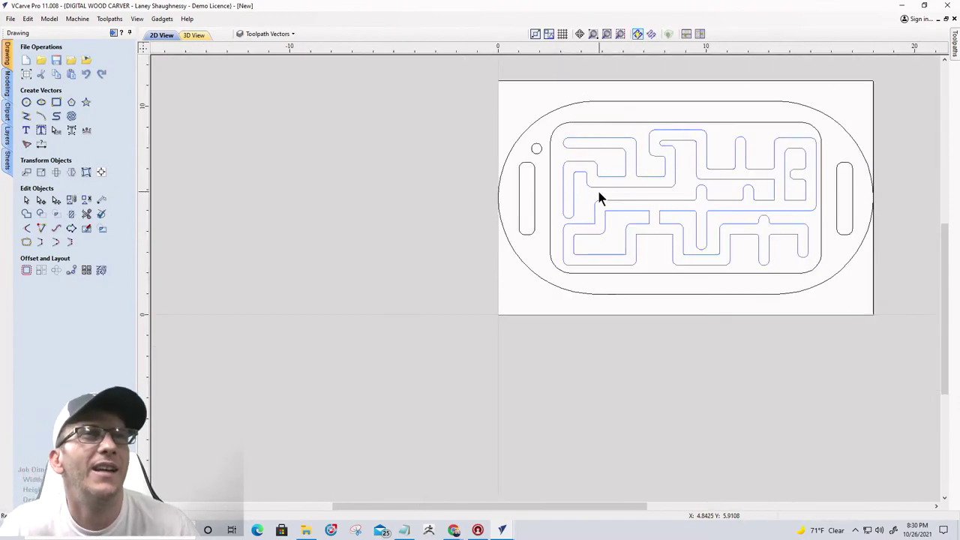
scroll(769, 199, up, 4)
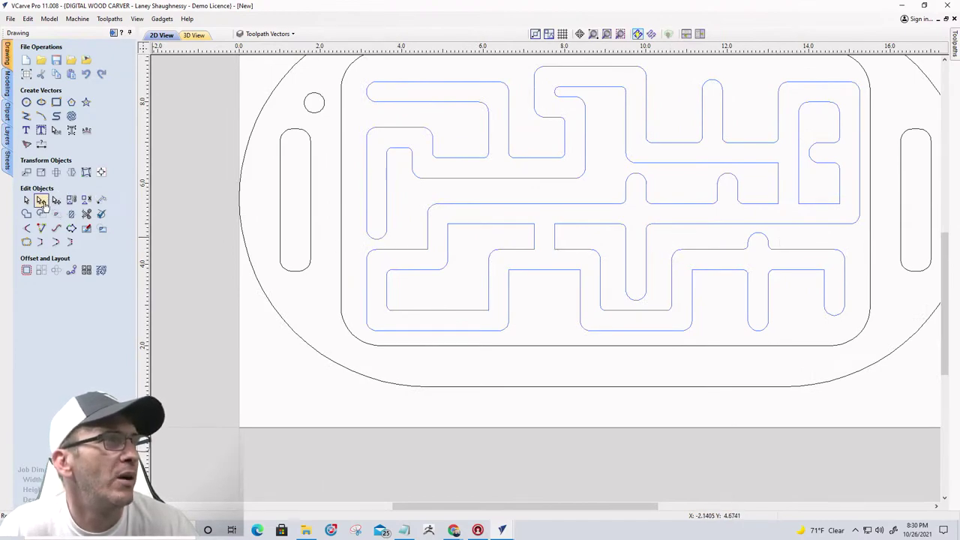
- Add a 0.625-inch vertical dimension across the right-hand channel
click(42, 144)
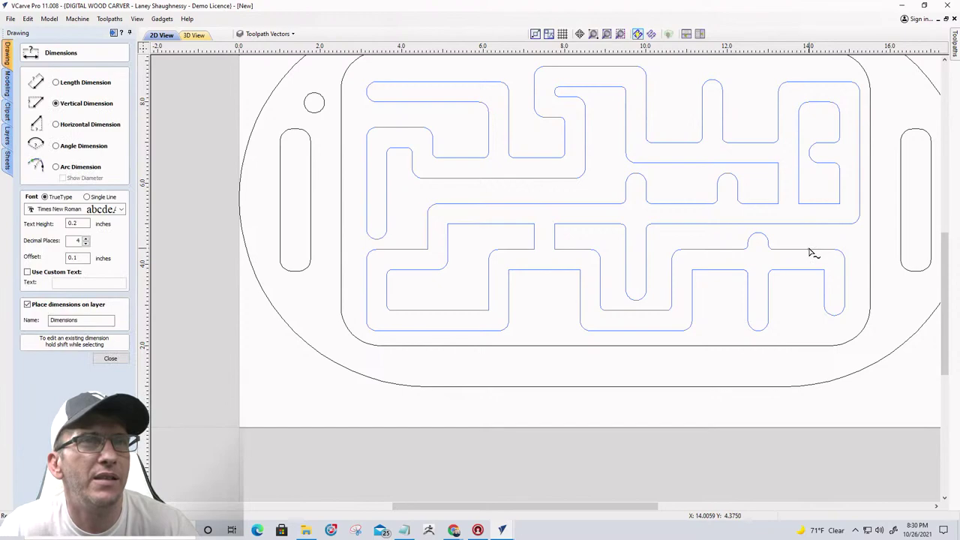
click(808, 224)
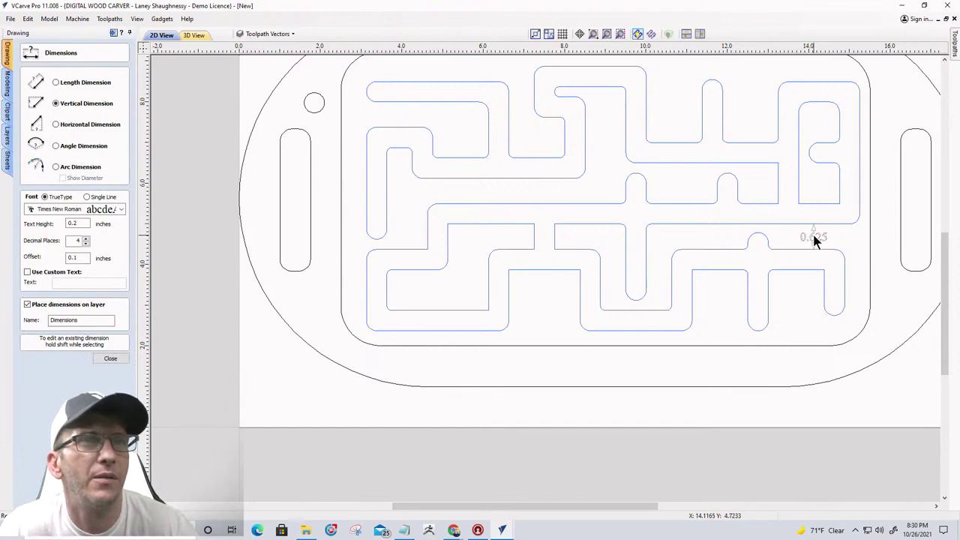
click(813, 239)
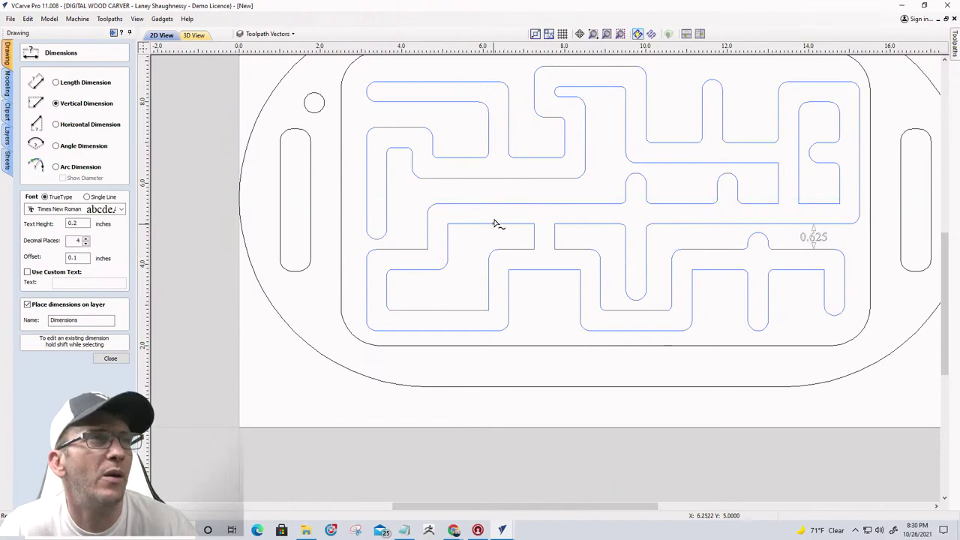
scroll(566, 218, down, 1)
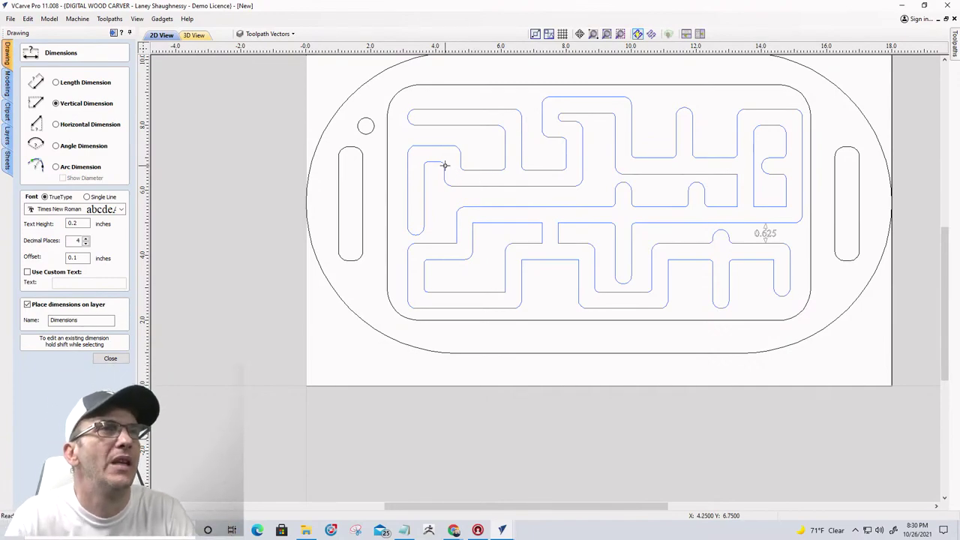
- Draw a 0.375-inch diameter circle in the middle vertical slot
click(110, 360)
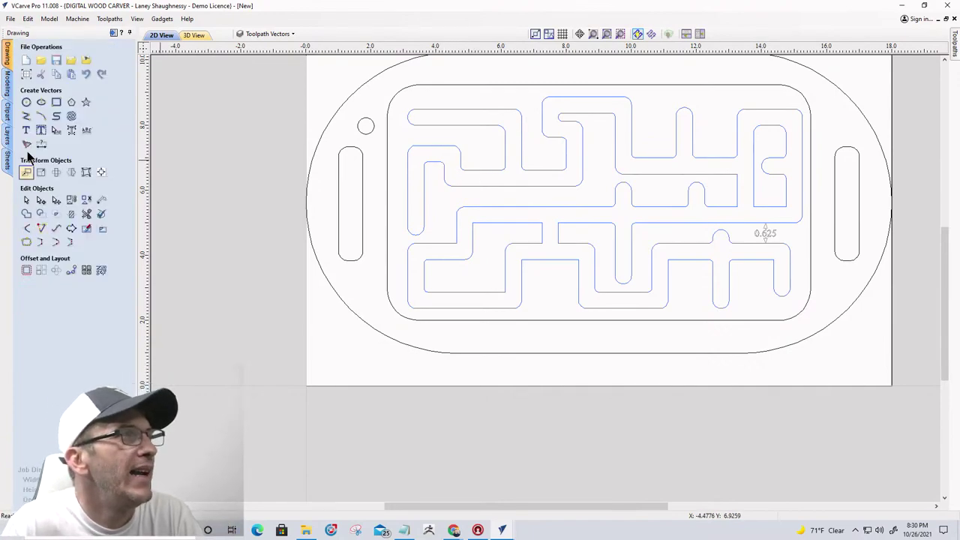
click(25, 103)
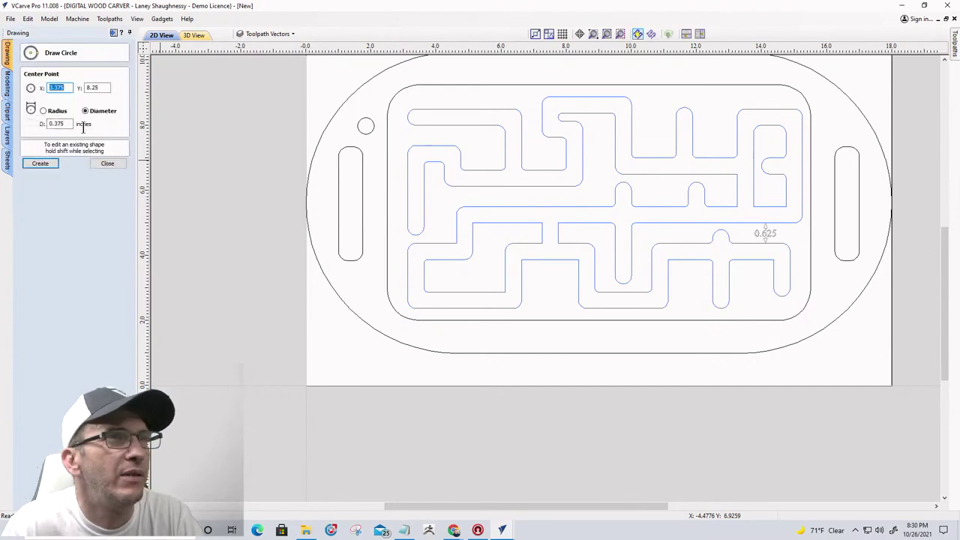
click(624, 211)
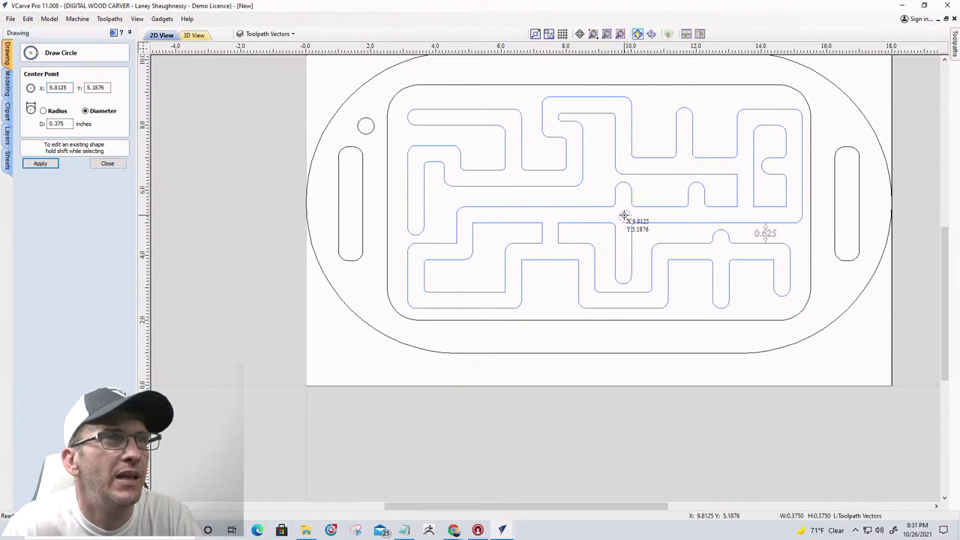
scroll(626, 219, up, 2)
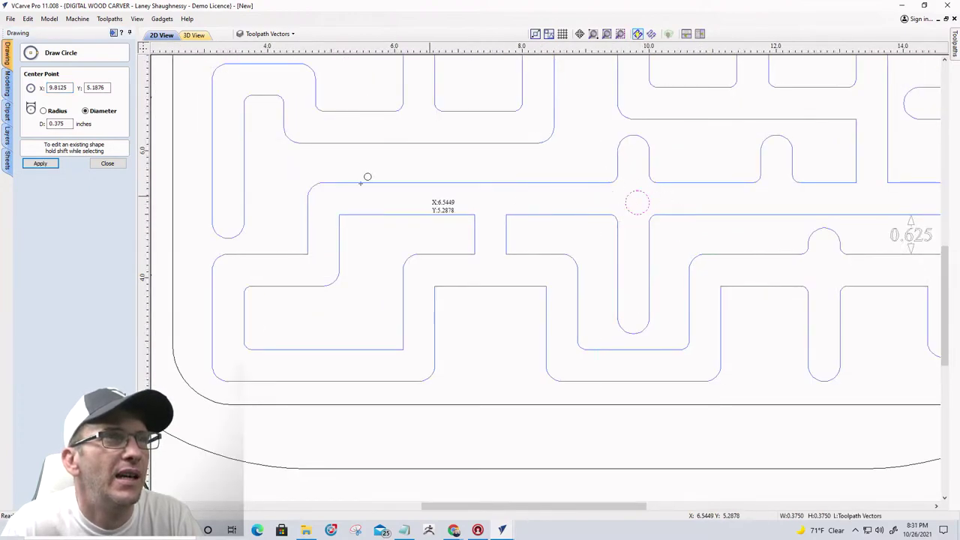
click(107, 163)
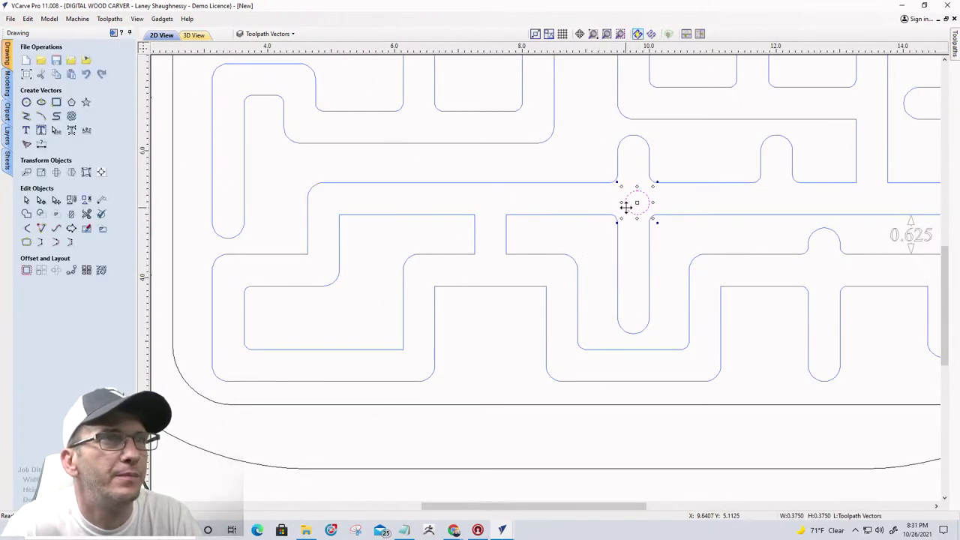
- Centre the circle at the slot's junction with the horizontal channel using snap guides
mouse_move(633, 202)
mouse_down()
mouse_move(632, 133)
mouse_move(634, 199)
mouse_up()
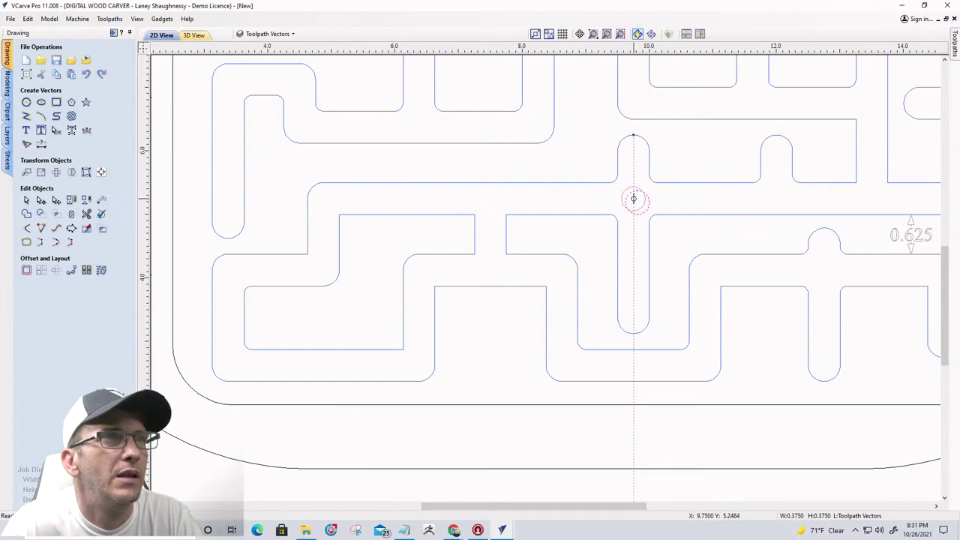
mouse_move(633, 199)
mouse_down()
mouse_move(244, 186)
mouse_move(312, 198)
mouse_move(634, 199)
mouse_up()
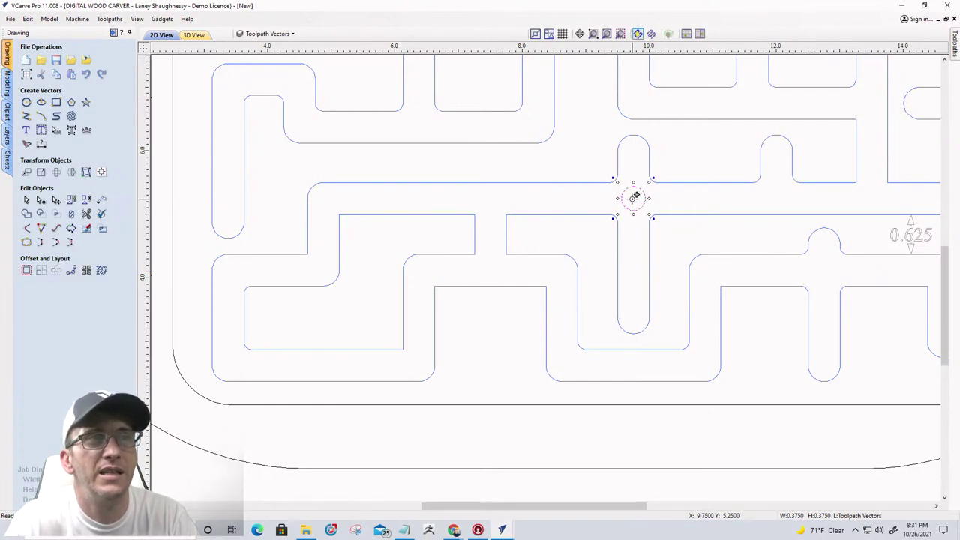
mouse_move(635, 196)
mouse_down()
mouse_move(317, 198)
mouse_move(634, 198)
mouse_move(633, 137)
mouse_move(633, 198)
mouse_up()
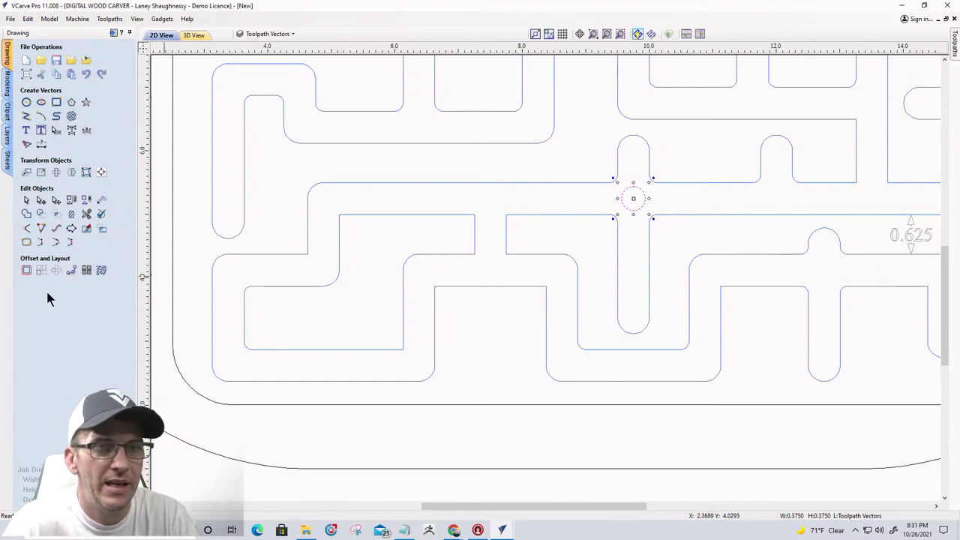
- Resize the circle to 0.25 inch width with Link XY on
click(41, 173)
click(72, 196)
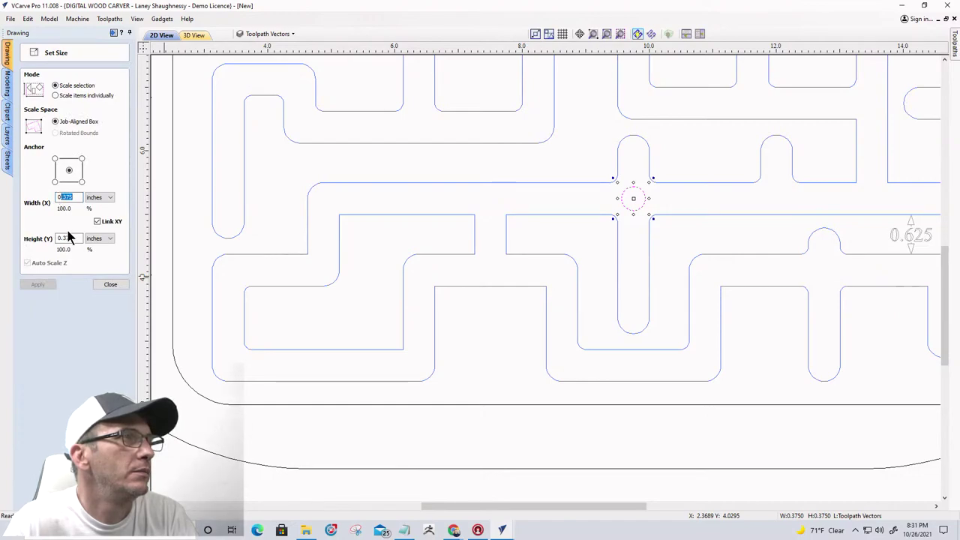
text(0.25)
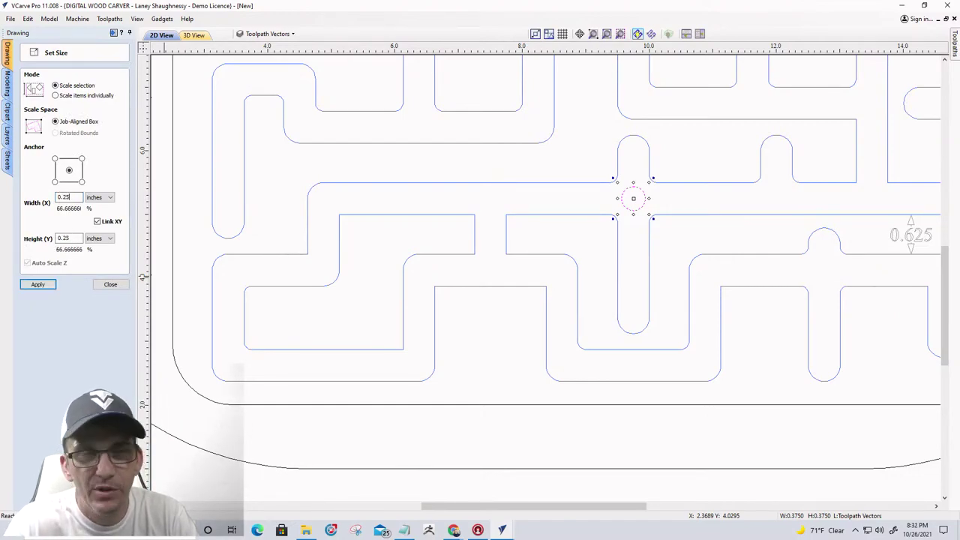
click(34, 284)
scroll(645, 210, up, 2)
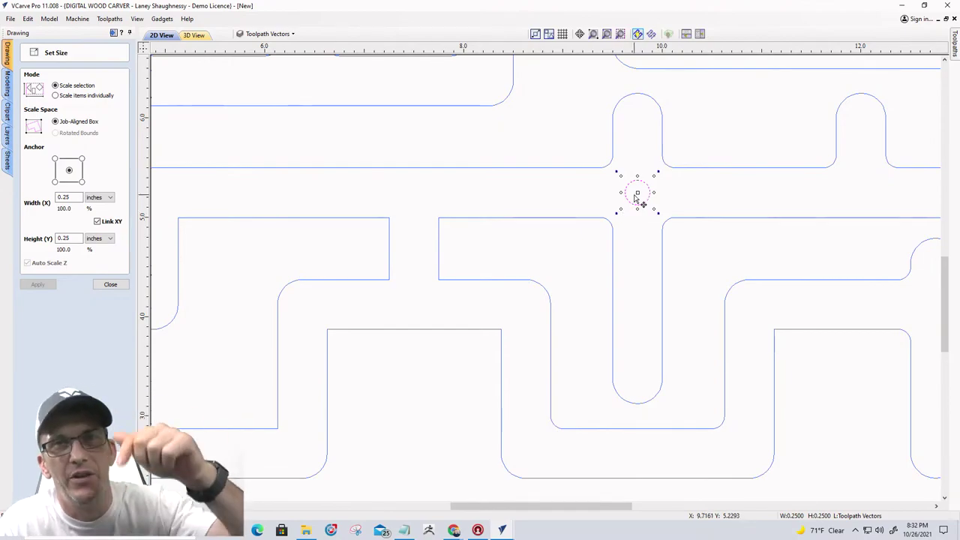
scroll(638, 198, down, 3)
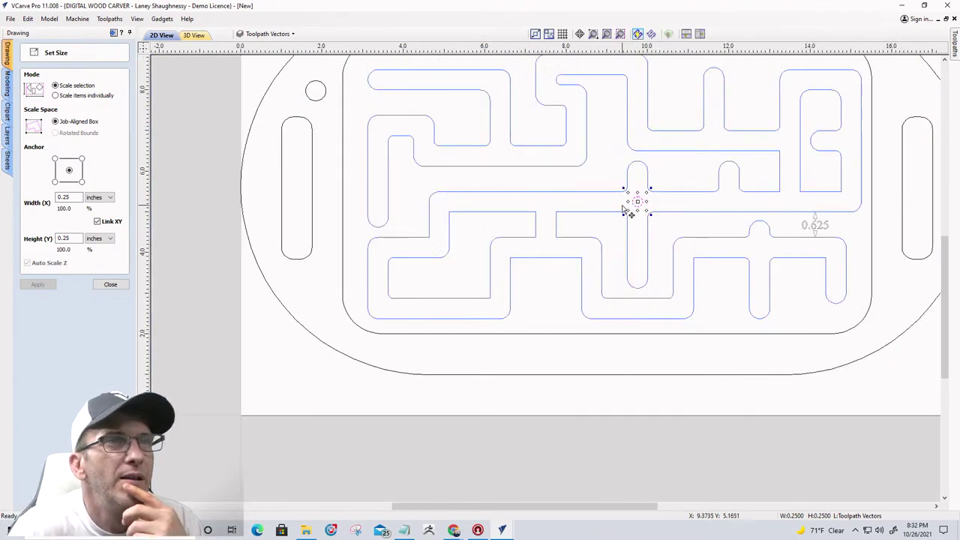
- Move the 0.25-inch circle to the right-hand junction below the rounded bump, then deselect
scroll(759, 253, up, 2)
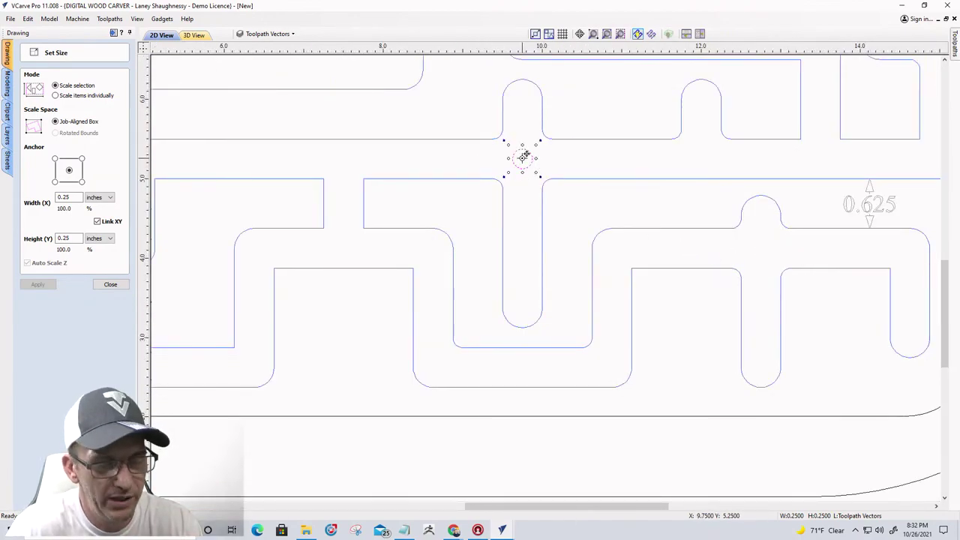
drag(523, 156, 760, 246)
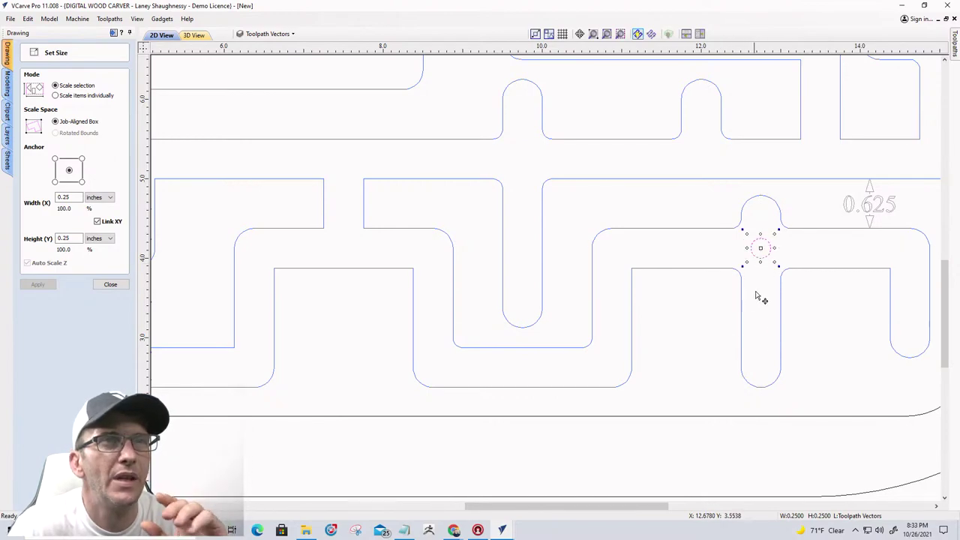
scroll(757, 294, up, 3)
click(749, 274)
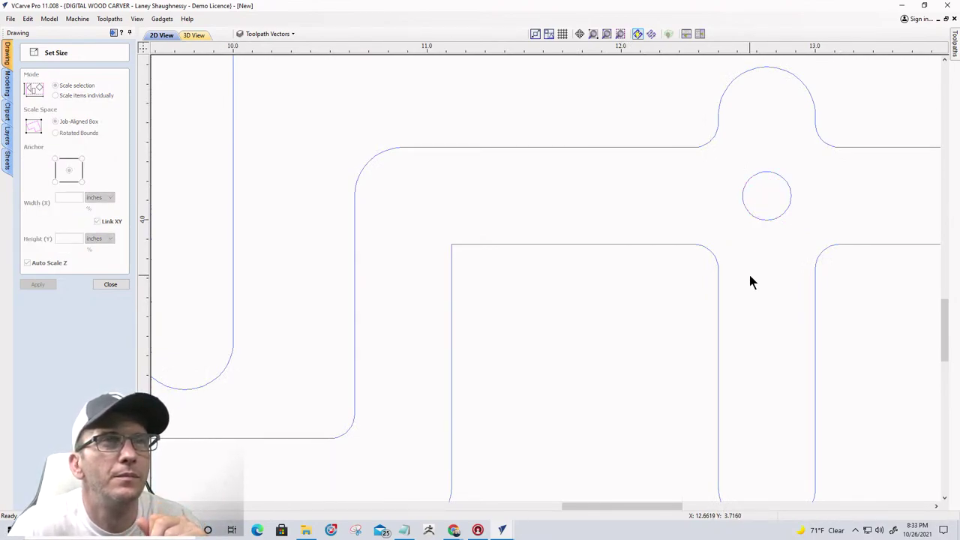
scroll(748, 276, down, 4)
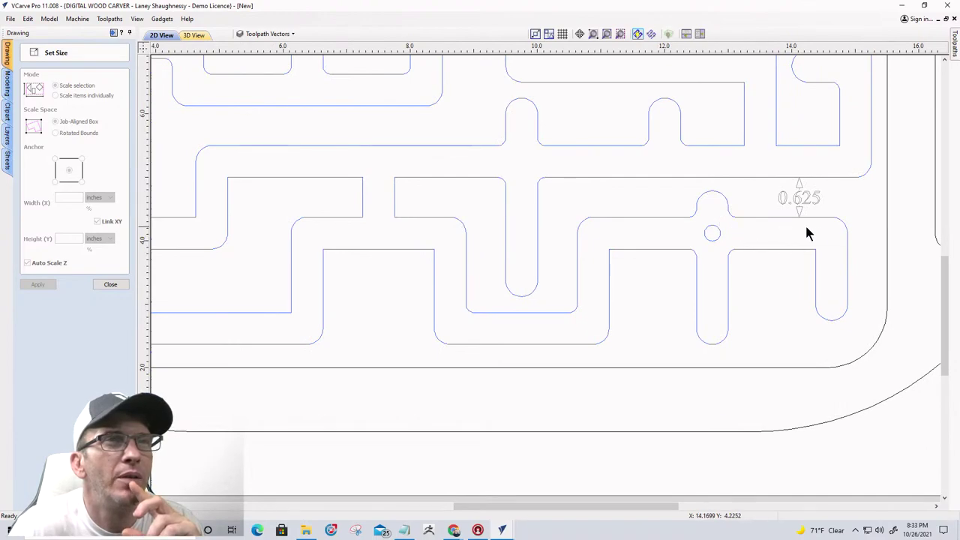
scroll(773, 273, down, 3)
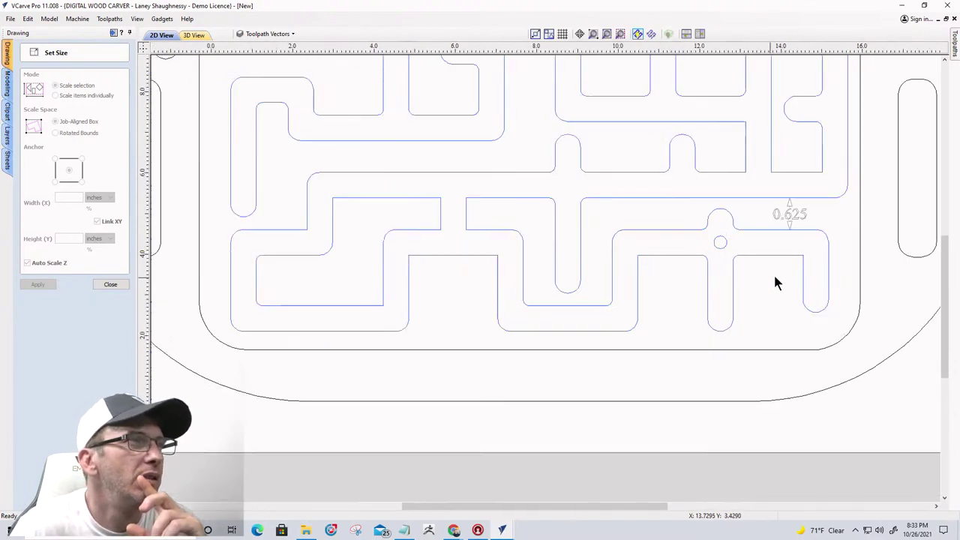
scroll(457, 308, up, 2)
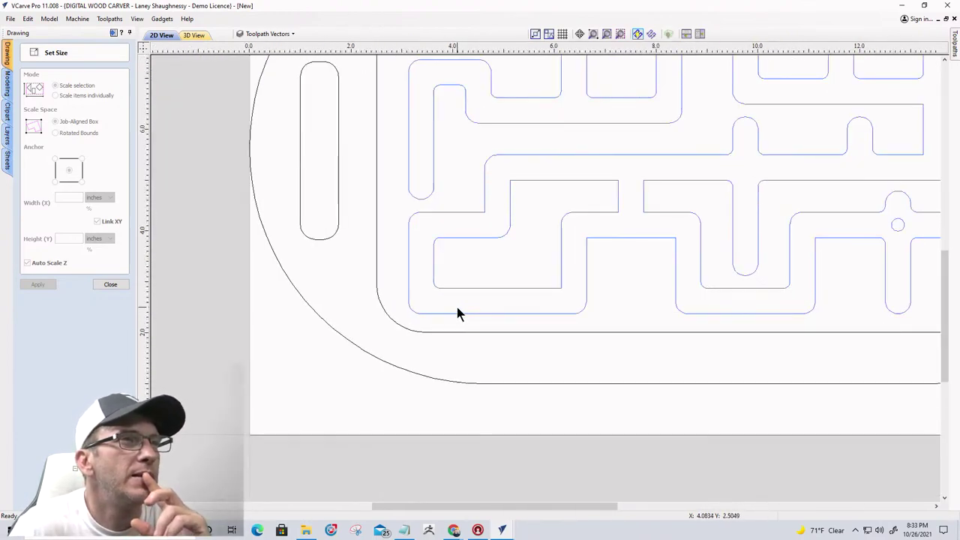
scroll(456, 308, down, 2)
scroll(562, 101, up, 2)
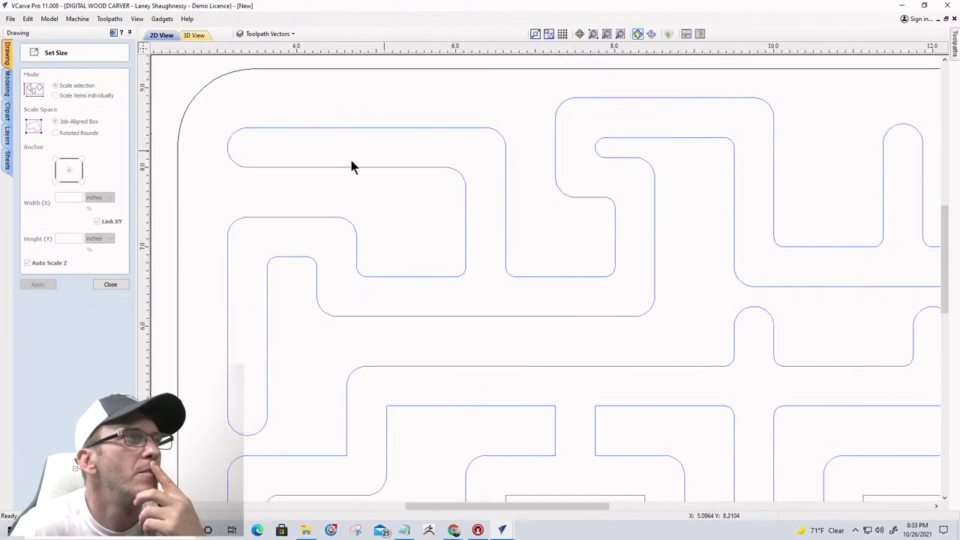
scroll(698, 319, down, 3)
- Move the 0.25-inch circle into the rounded end of the upper channel
click(816, 370)
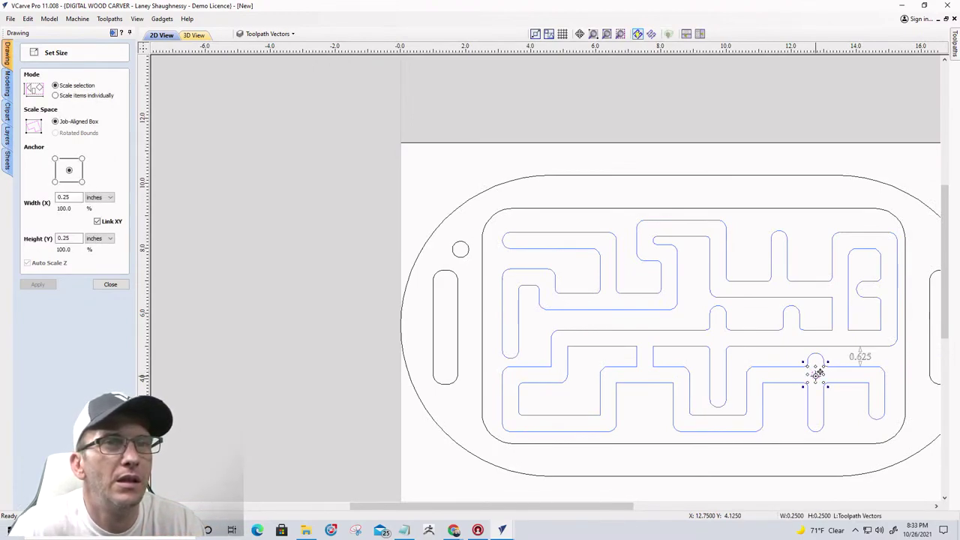
drag(818, 372, 648, 229)
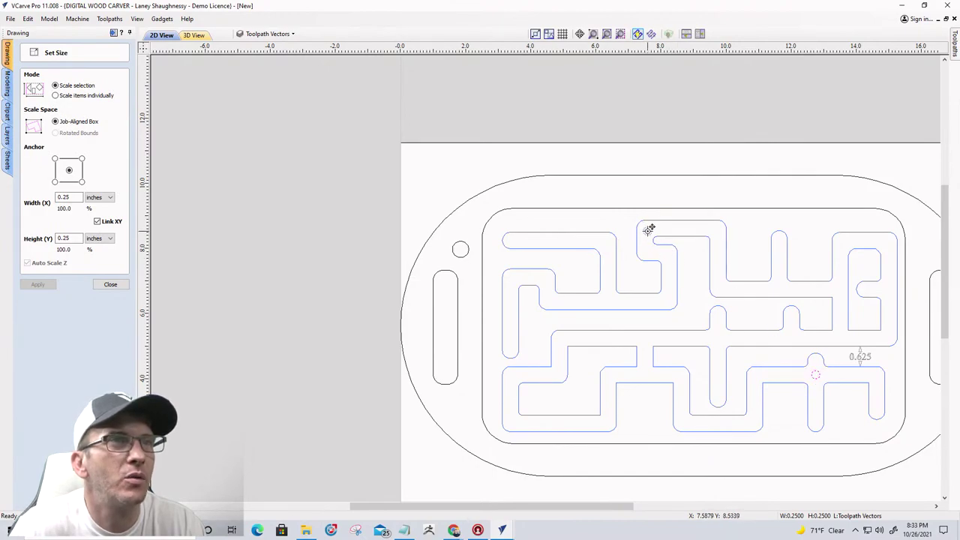
scroll(649, 228, up, 5)
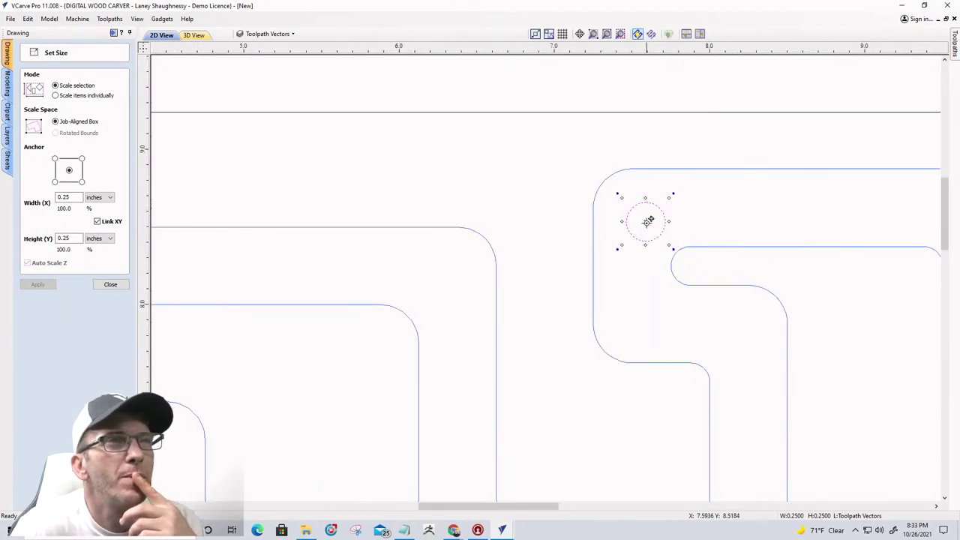
mouse_move(647, 218)
mouse_down()
mouse_move(615, 201)
mouse_move(605, 178)
mouse_move(644, 222)
mouse_up()
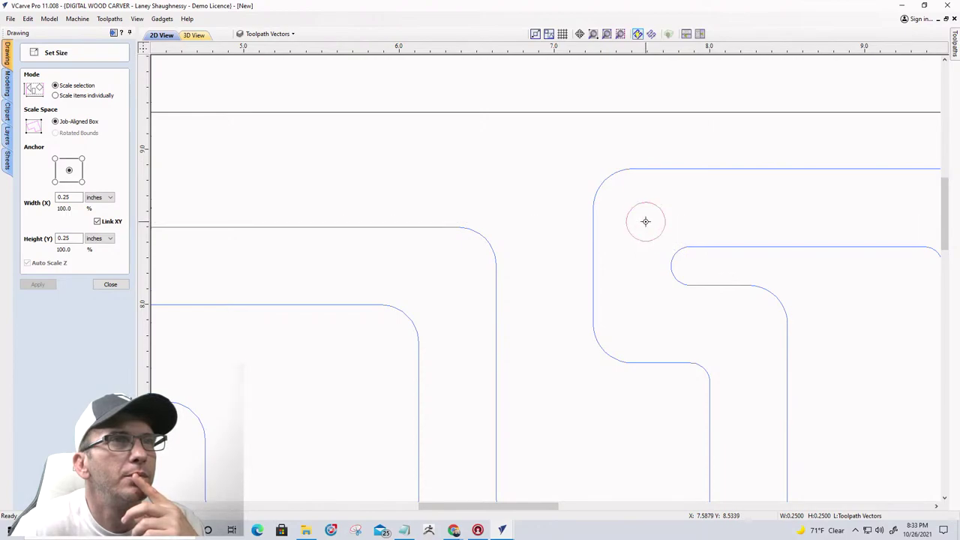
click(645, 222)
- Deselect the circle, zoom out, and select the 0.625 dimension
click(634, 317)
scroll(636, 300, down, 3)
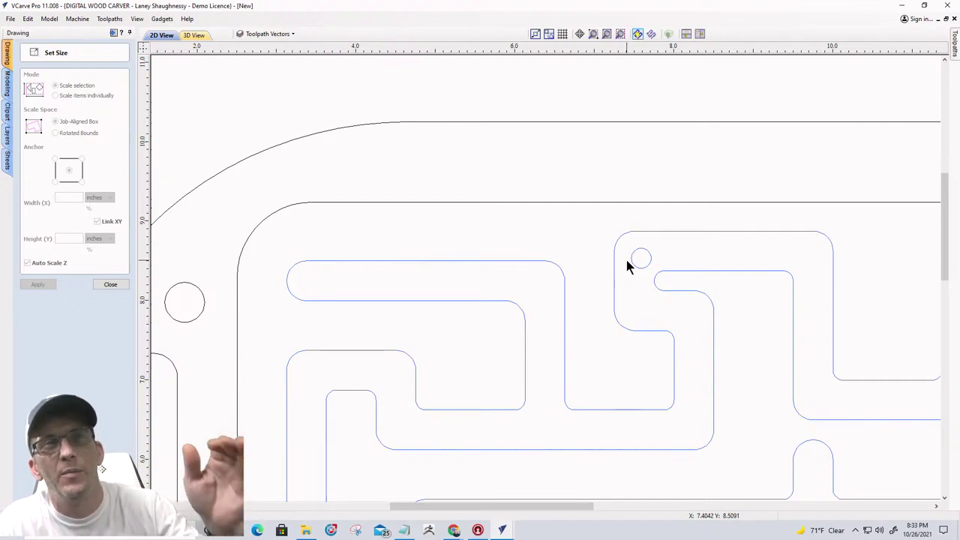
scroll(625, 257, down, 3)
scroll(623, 249, down, 3)
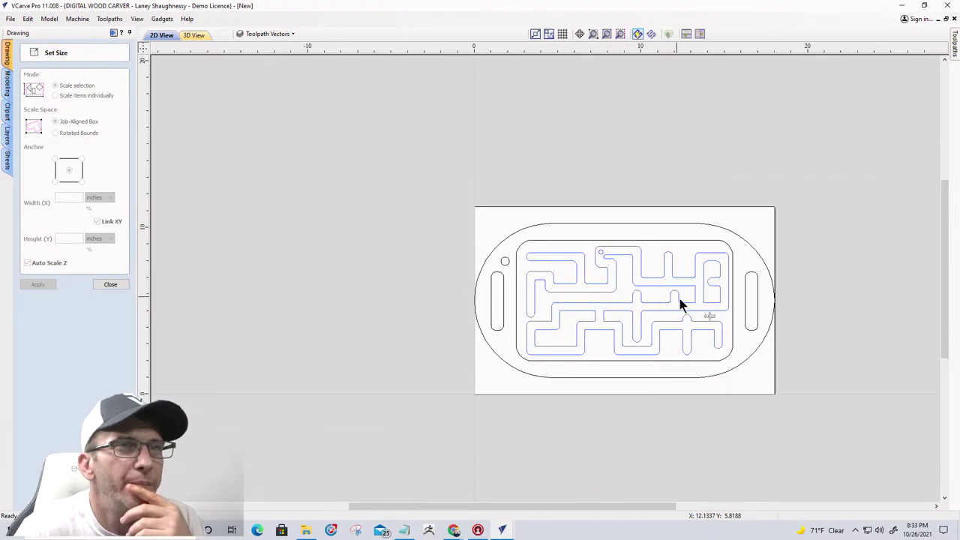
scroll(731, 330, up, 3)
scroll(642, 279, down, 2)
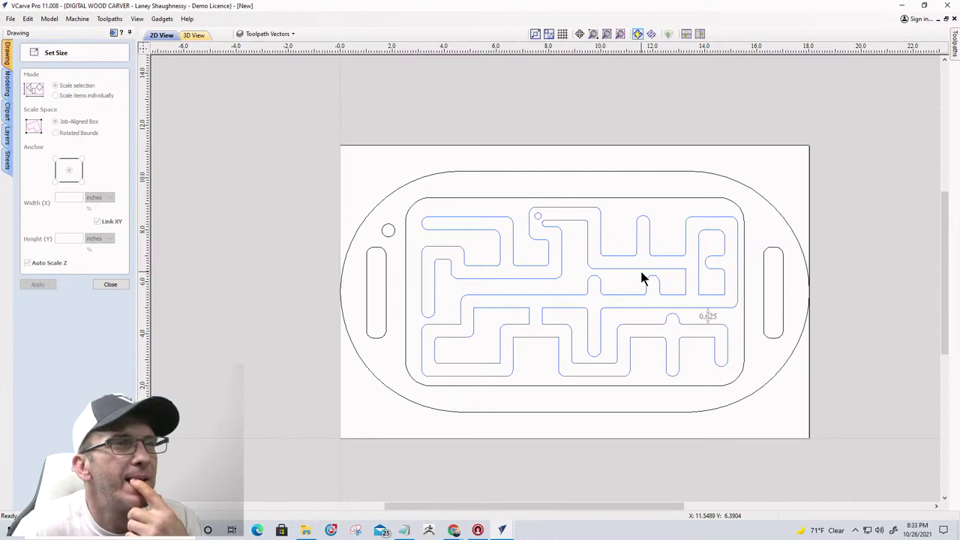
click(707, 314)
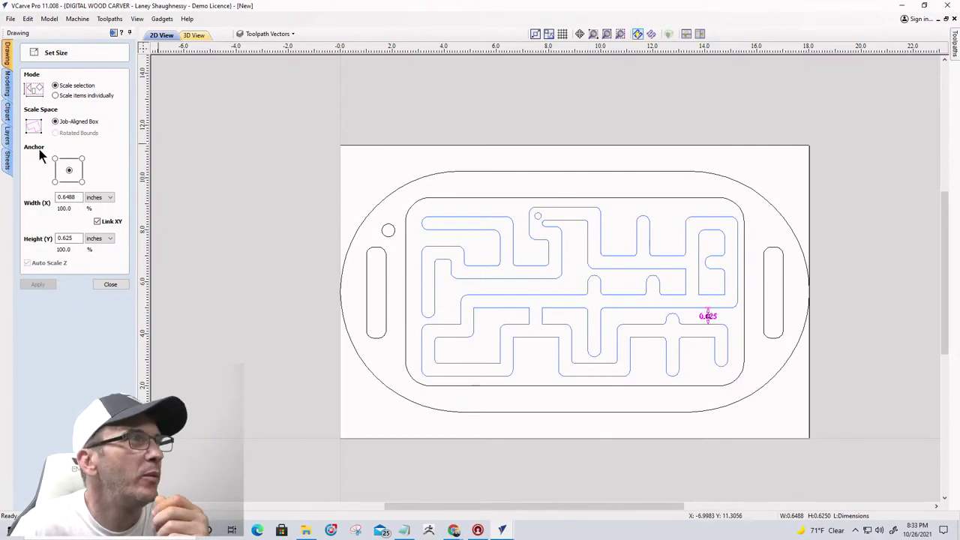
- Start a new text object in the Tahoma font and enter a trial text height
click(115, 286)
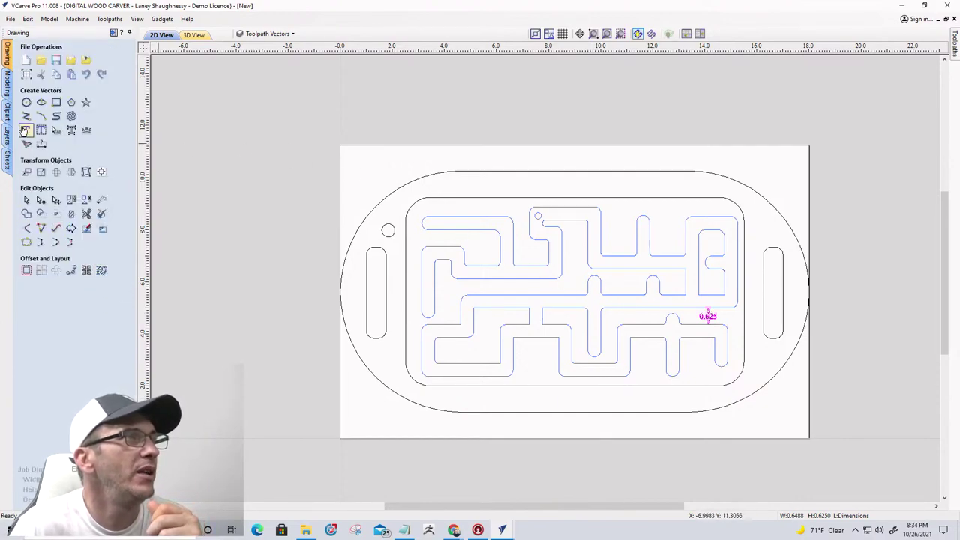
click(24, 130)
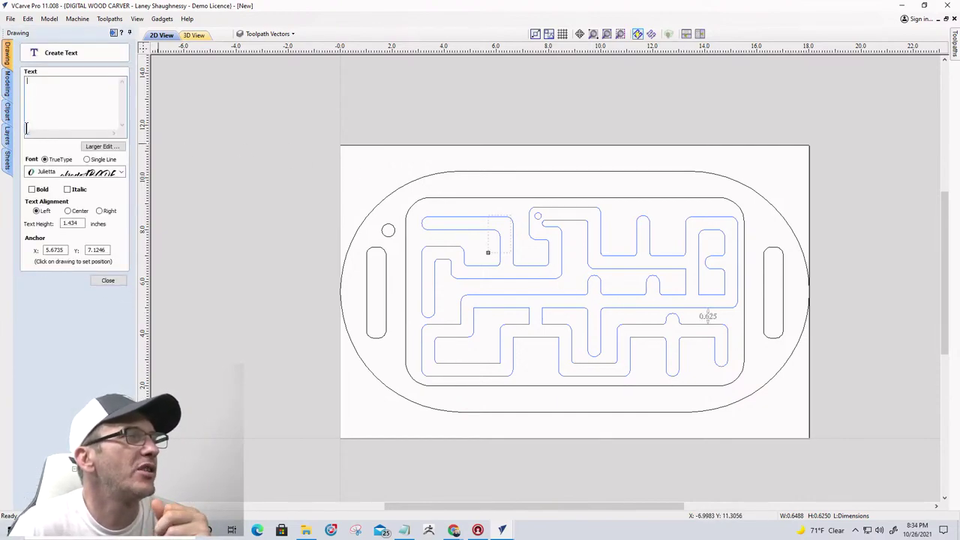
click(66, 173)
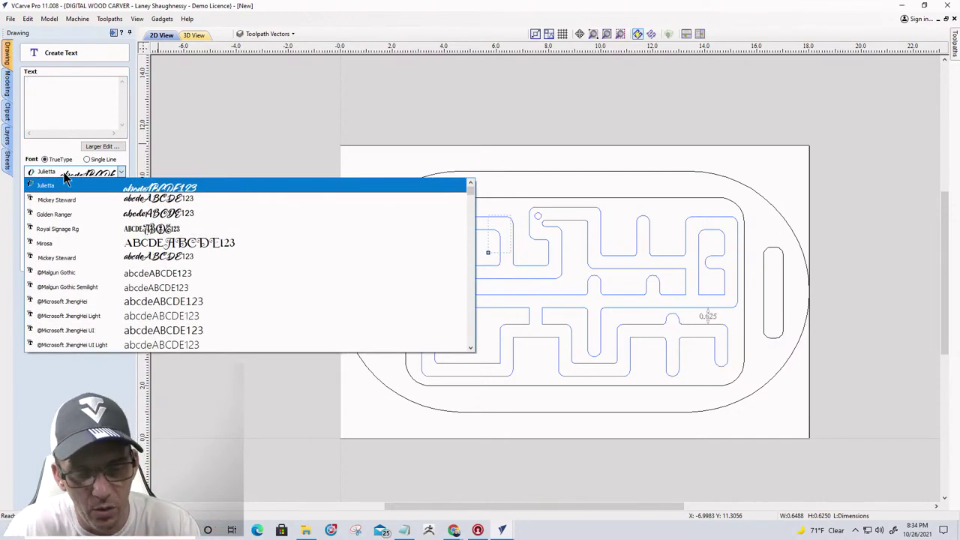
key(t)
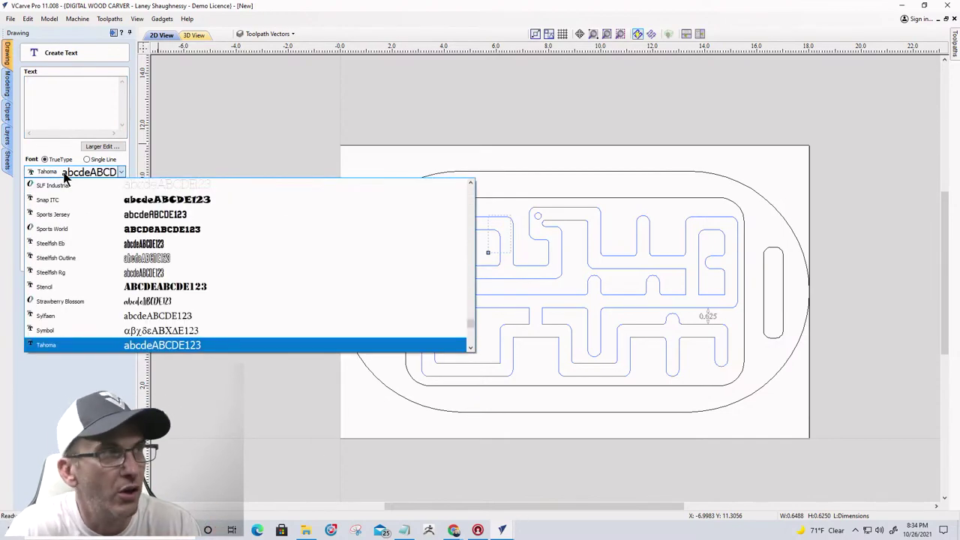
click(75, 346)
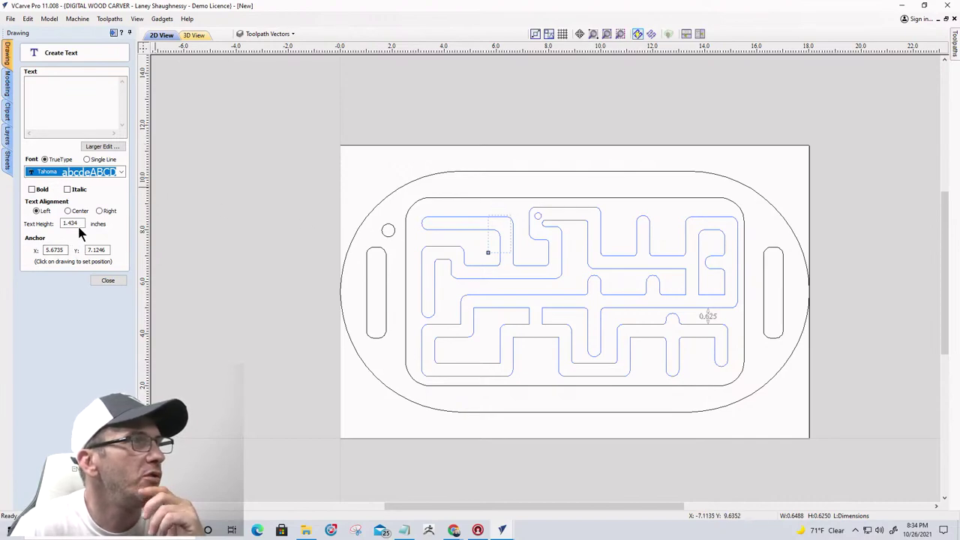
double_click(76, 223)
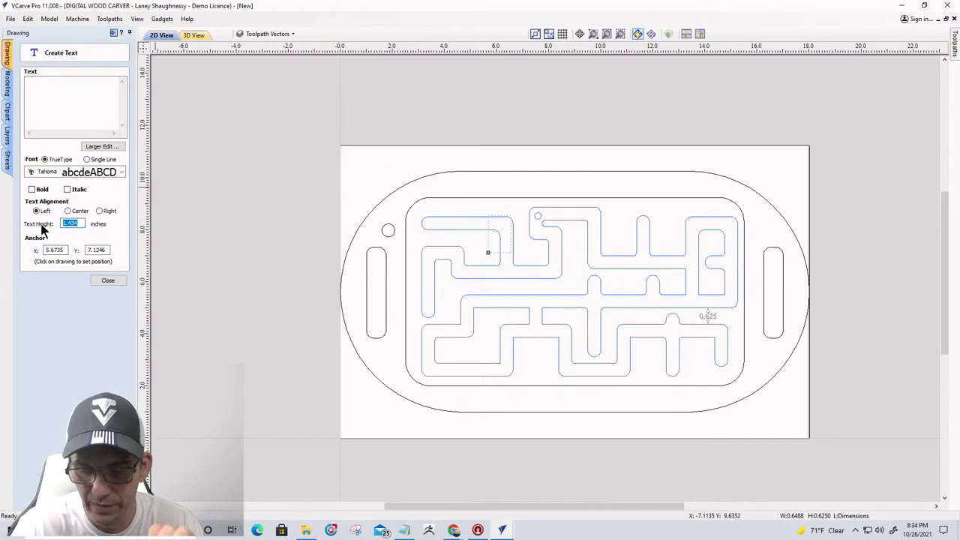
text(.25)
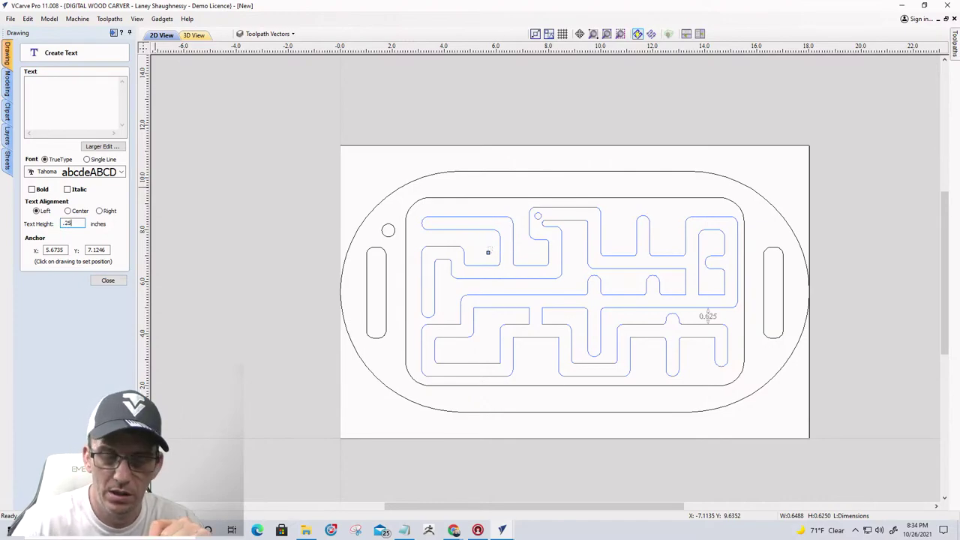
key(BackSpace)
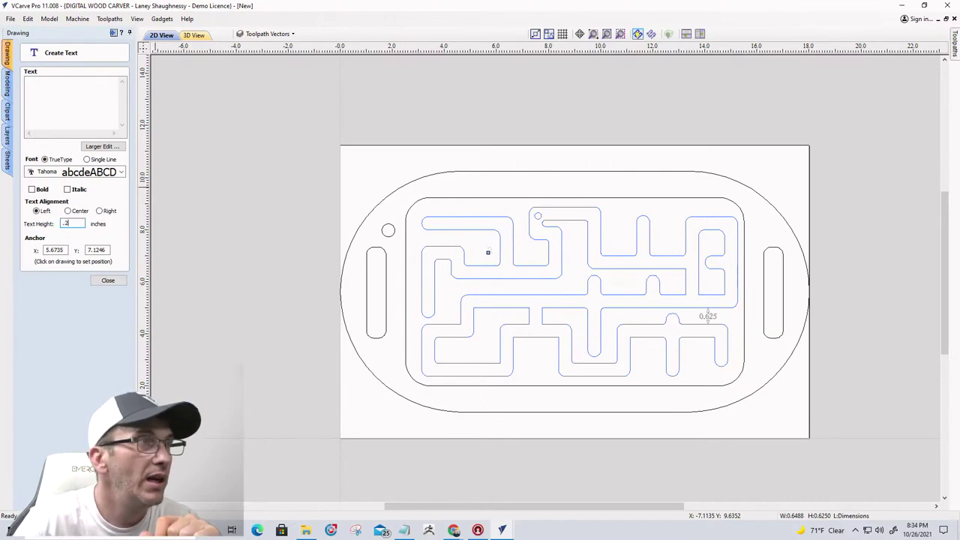
key(BackSpace)
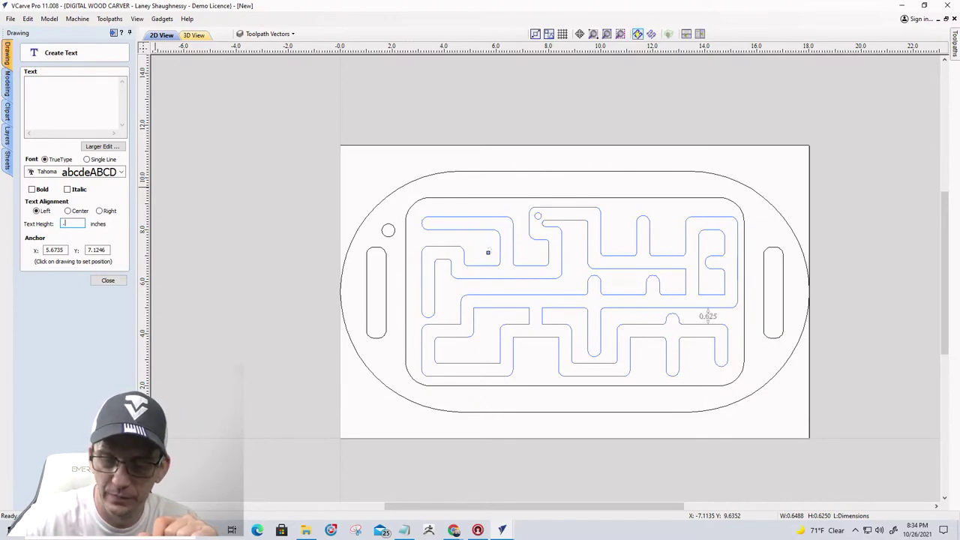
text(75)
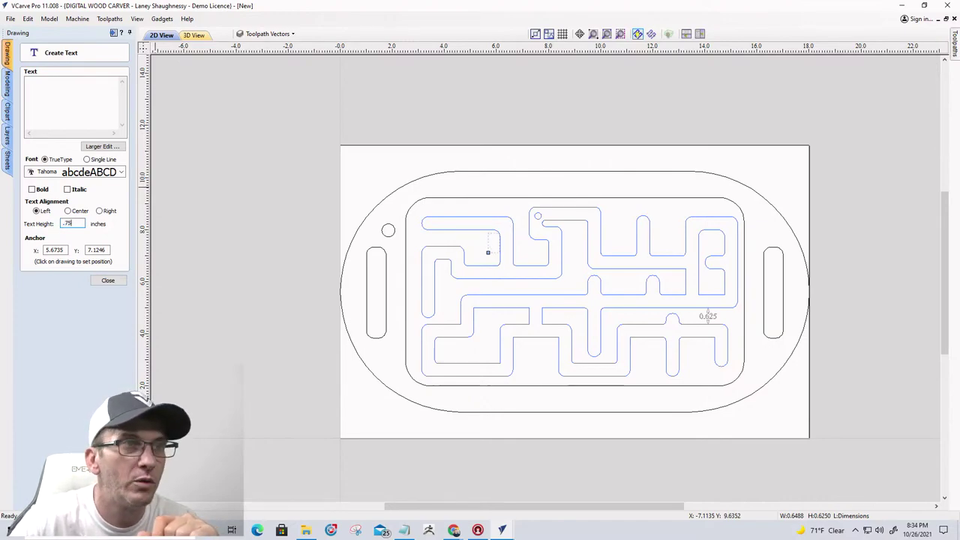
- Anchor 0.5-inch text just above the top-left channel and type START
click(488, 243)
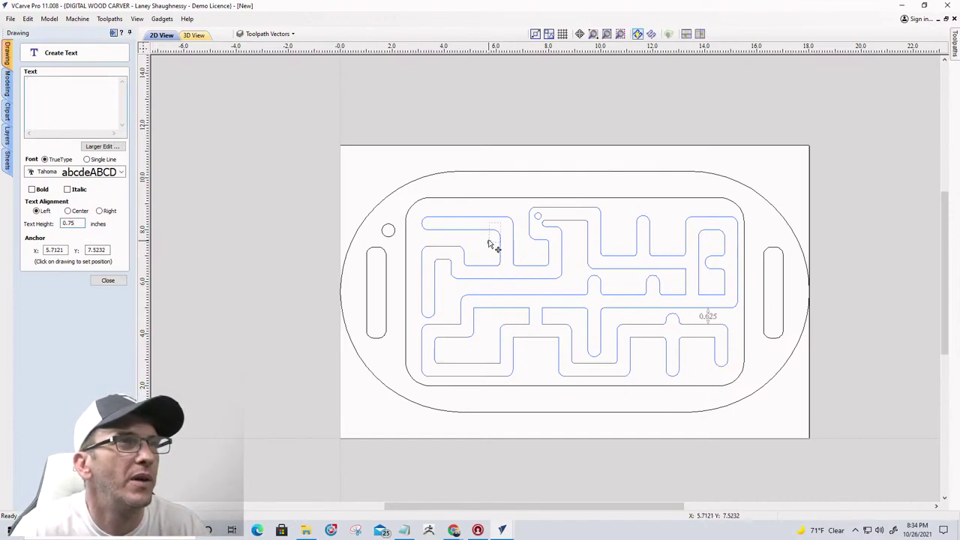
click(489, 235)
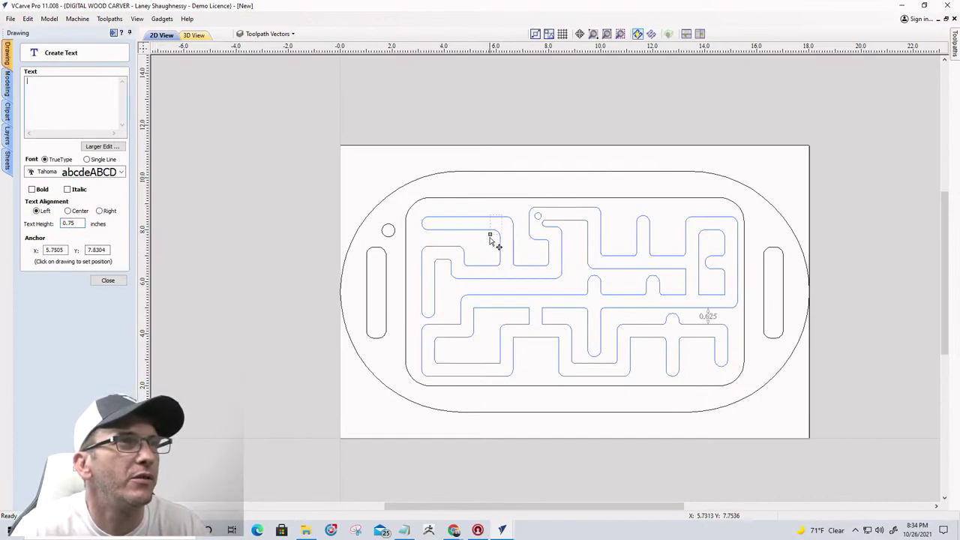
click(429, 209)
scroll(430, 211, up, 2)
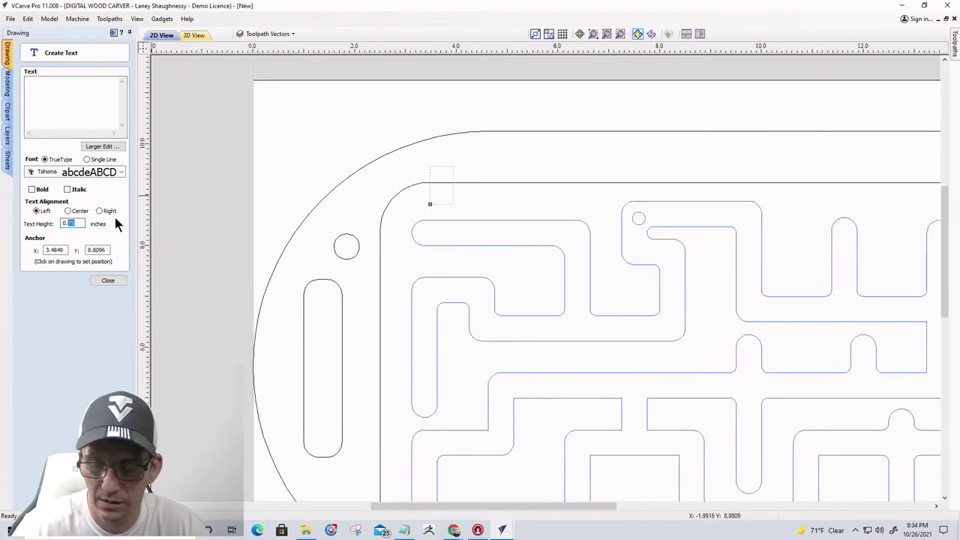
text(0.5)
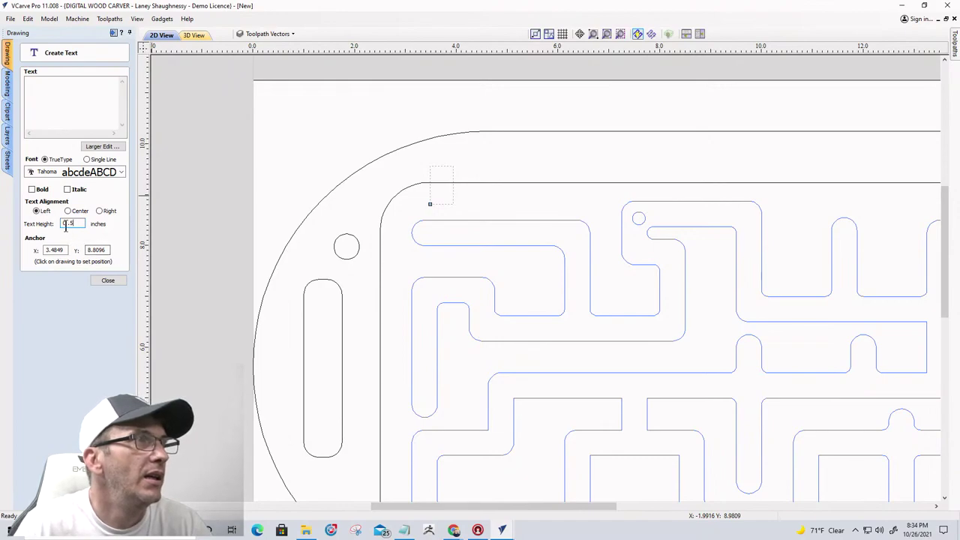
key(Return)
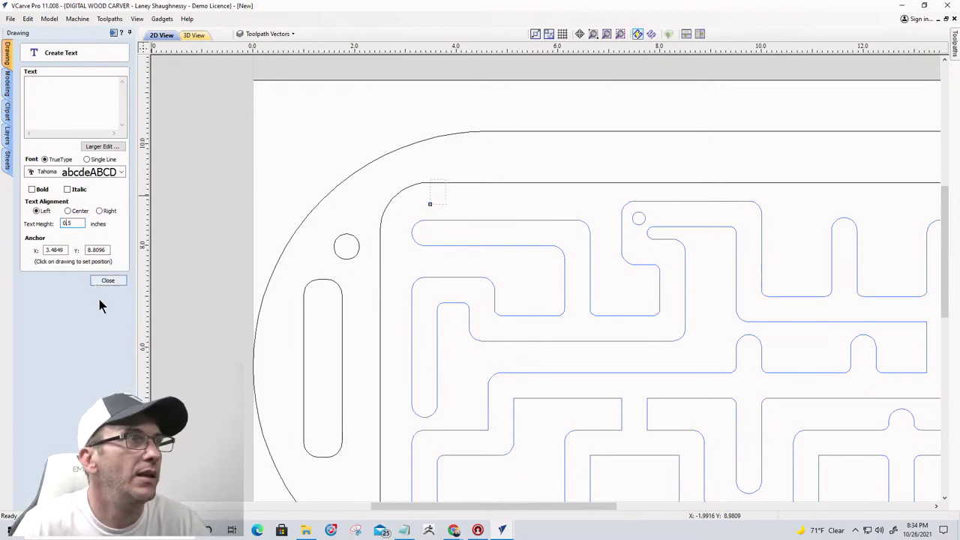
click(427, 213)
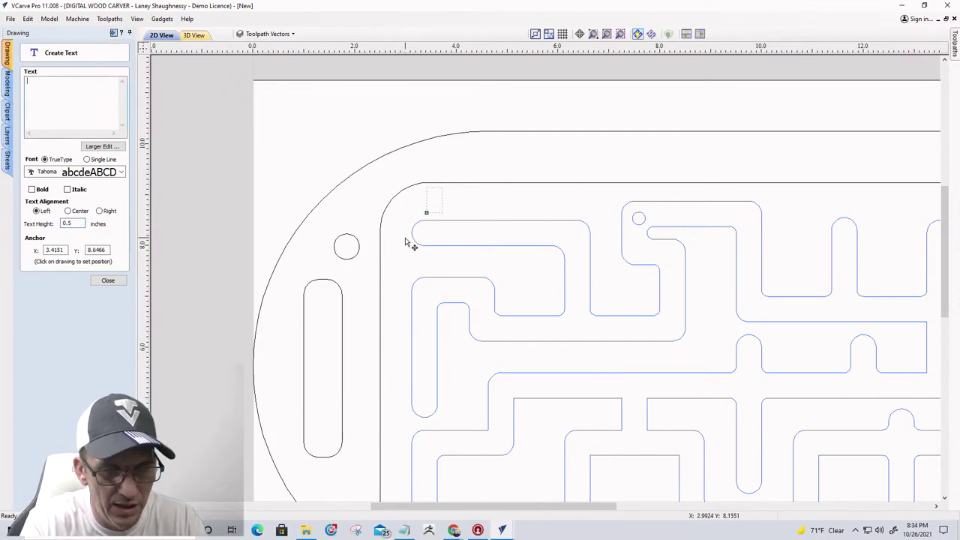
text(START)
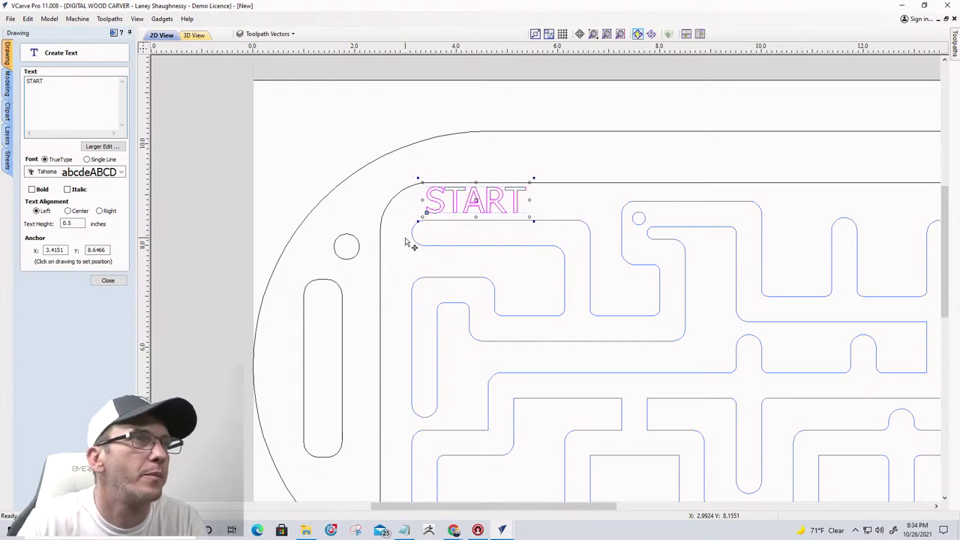
- Finish the START text and nudge it down and back up to sit neatly above the channel
click(98, 281)
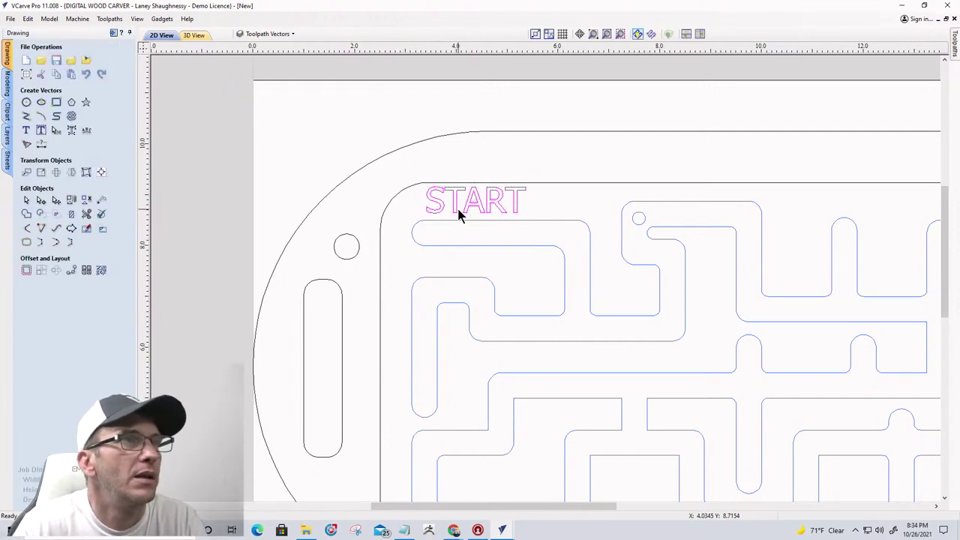
click(457, 211)
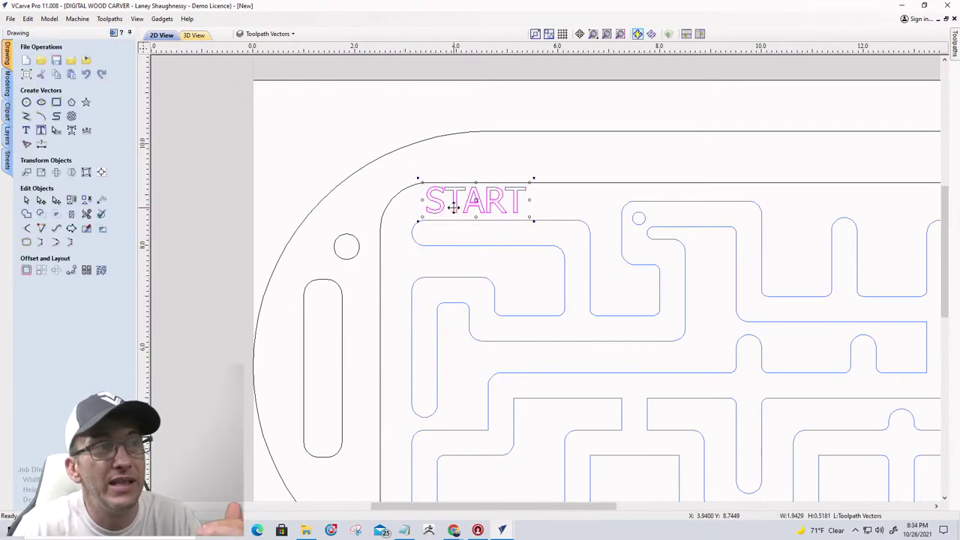
drag(452, 207, 453, 209)
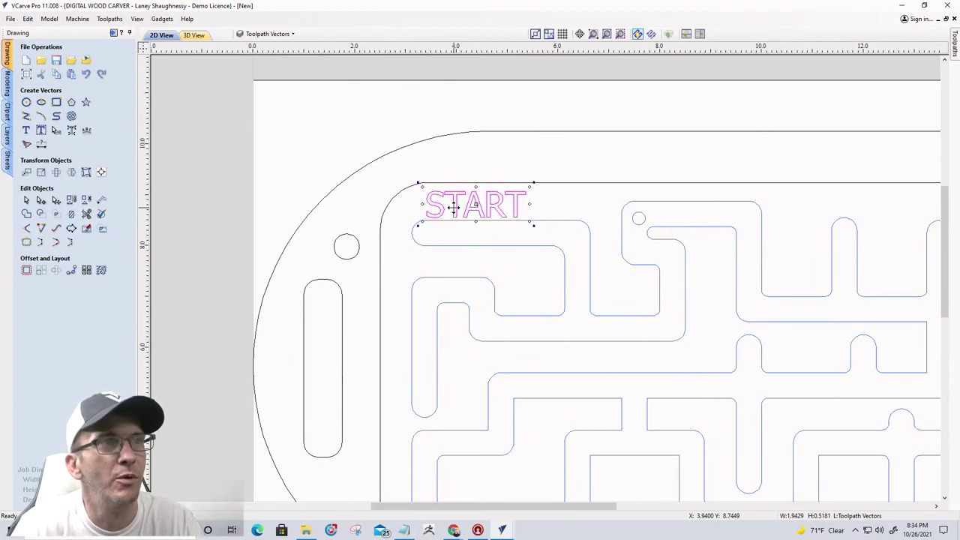
drag(453, 208, 452, 207)
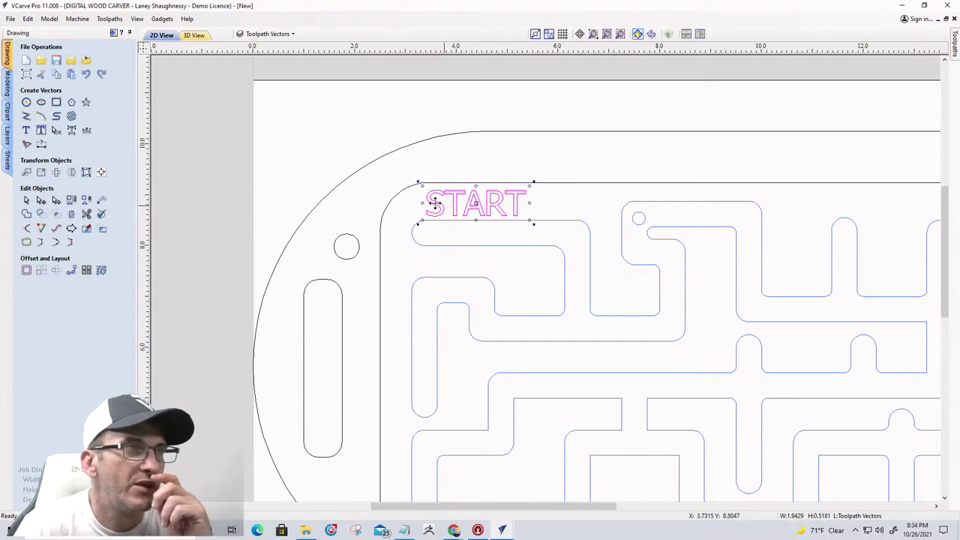
scroll(387, 223, down, 5)
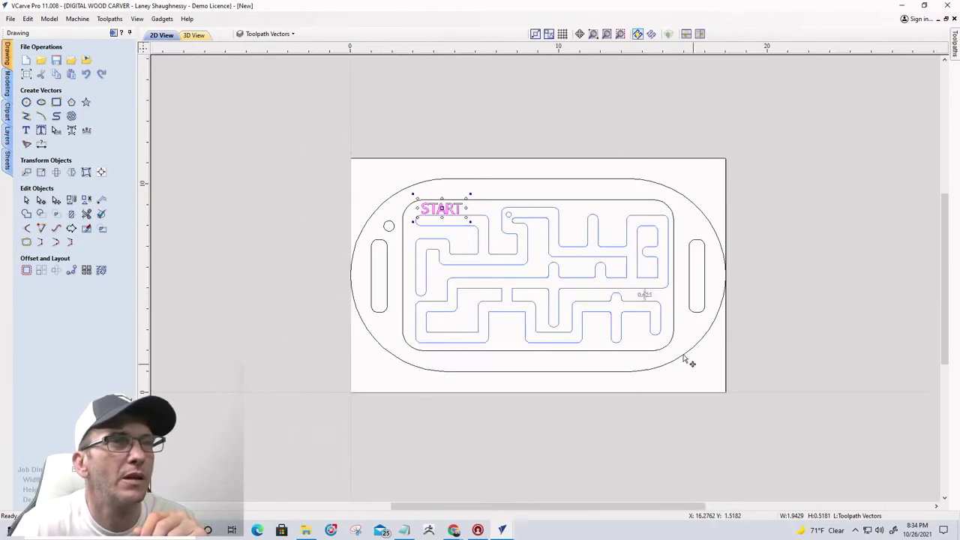
scroll(688, 360, up, 4)
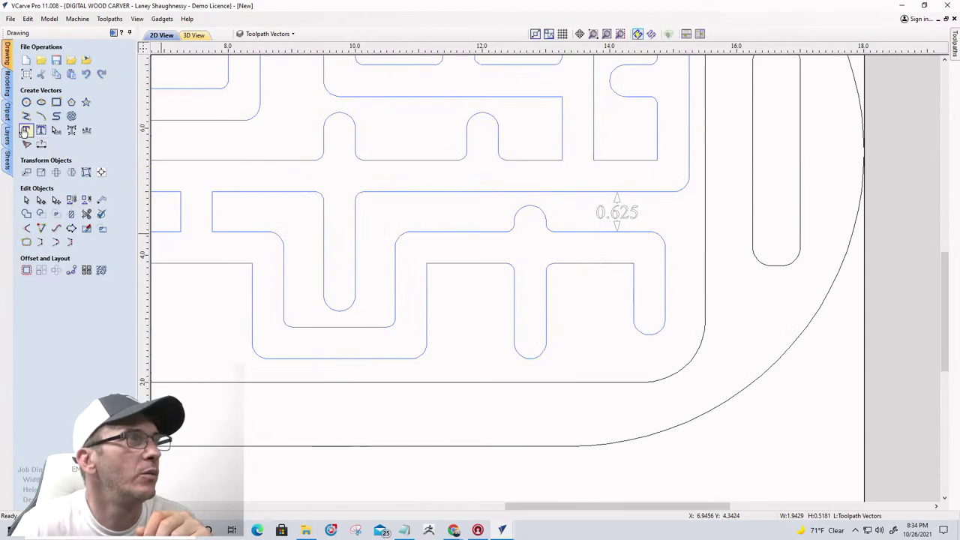
- Create the text FINISH and drag it to the maze's lower-right exit
click(26, 129)
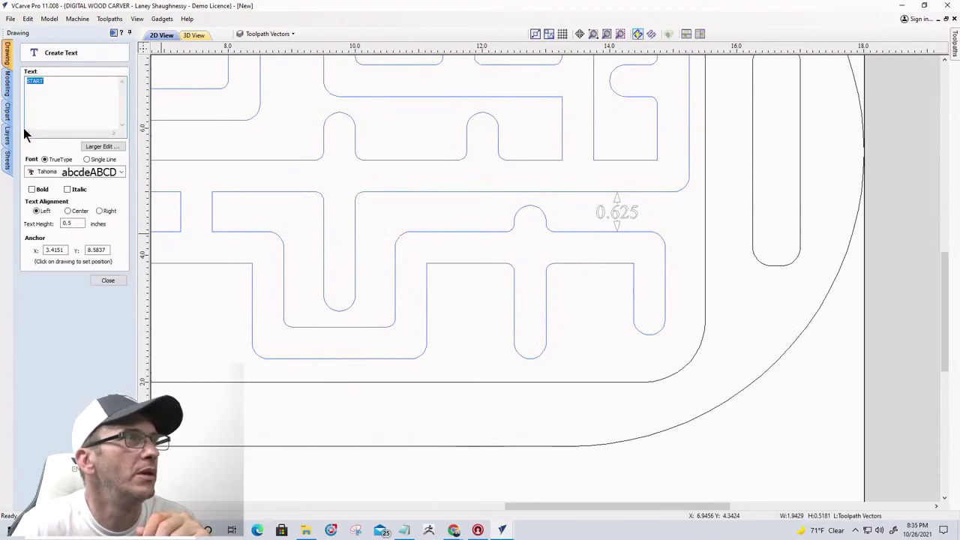
key(BackSpace)
click(607, 343)
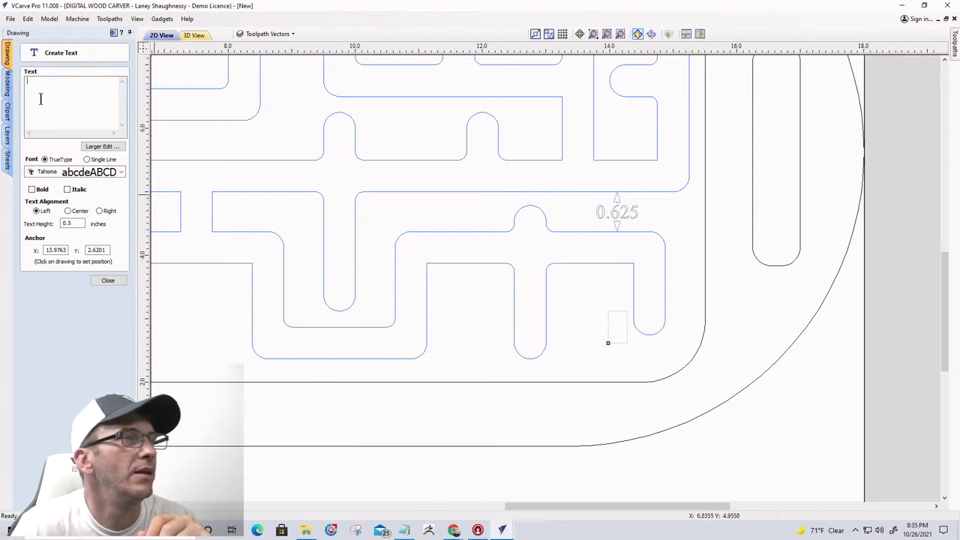
text(FI)
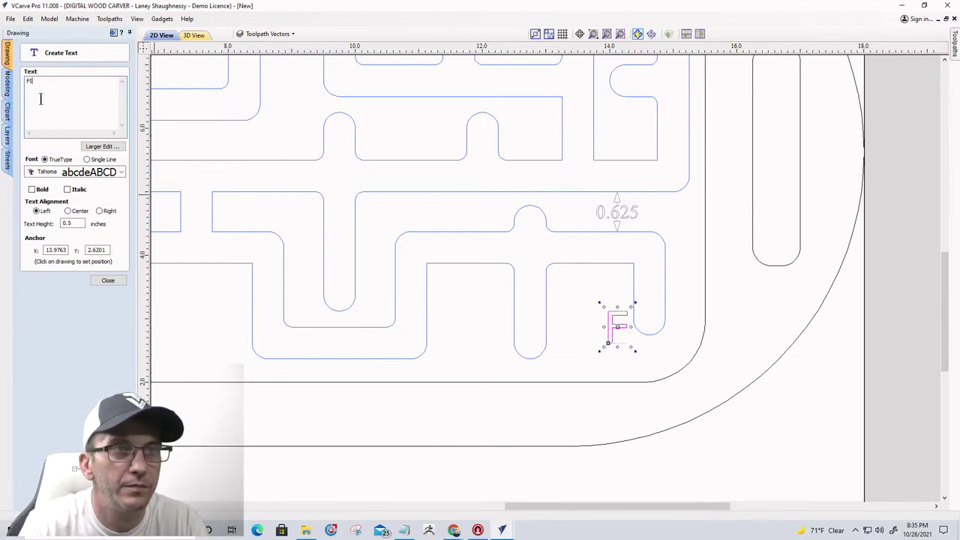
text(NISH)
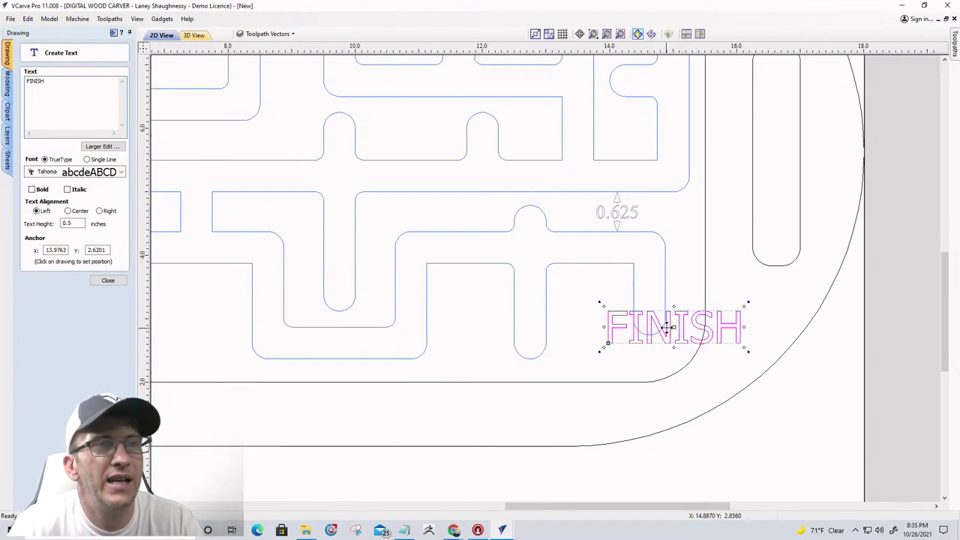
drag(667, 327, 608, 361)
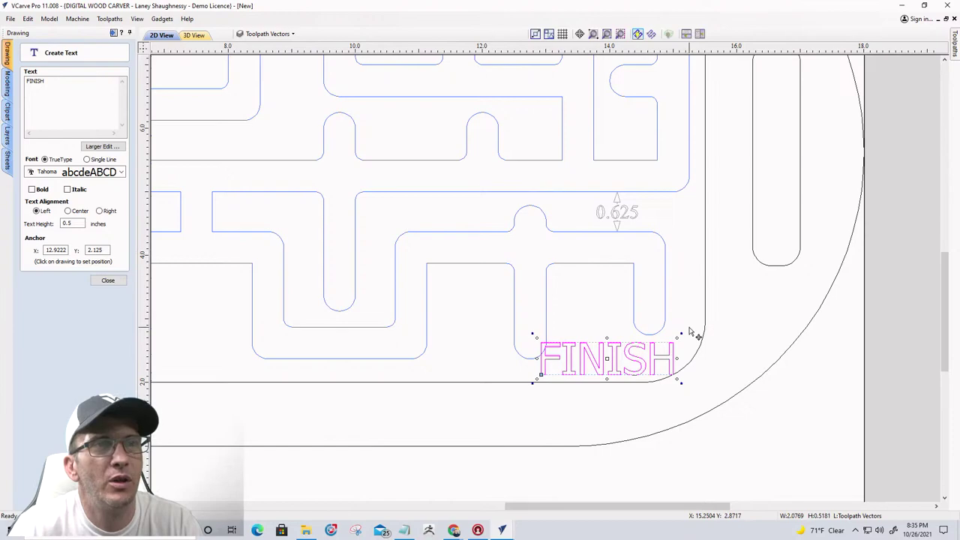
- Browse the font list for a different font for FINISH
click(88, 173)
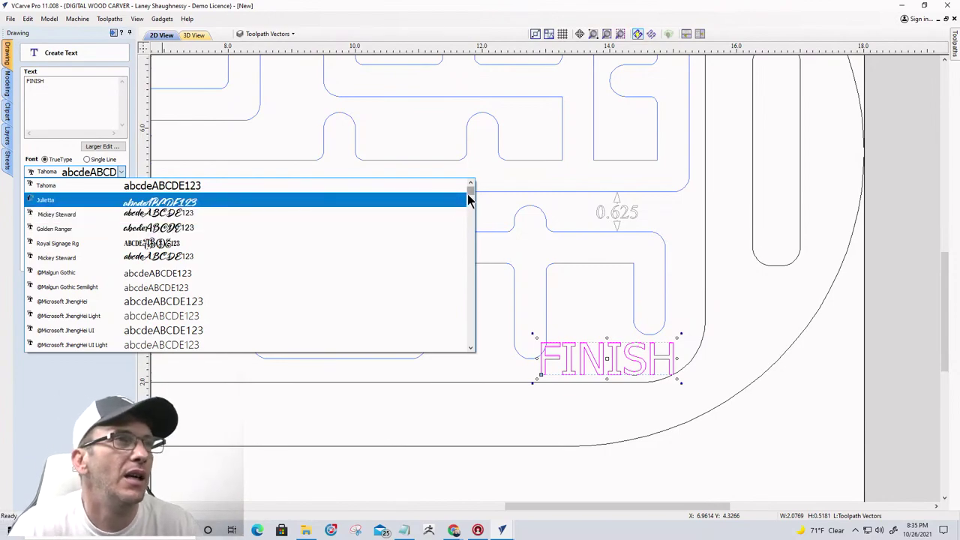
scroll(469, 197, down, 2)
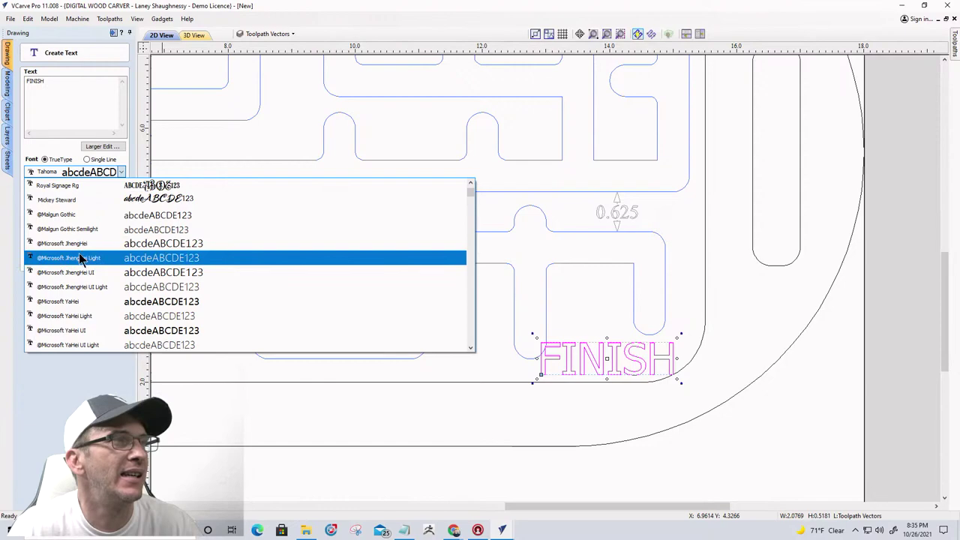
scroll(60, 308, down, 3)
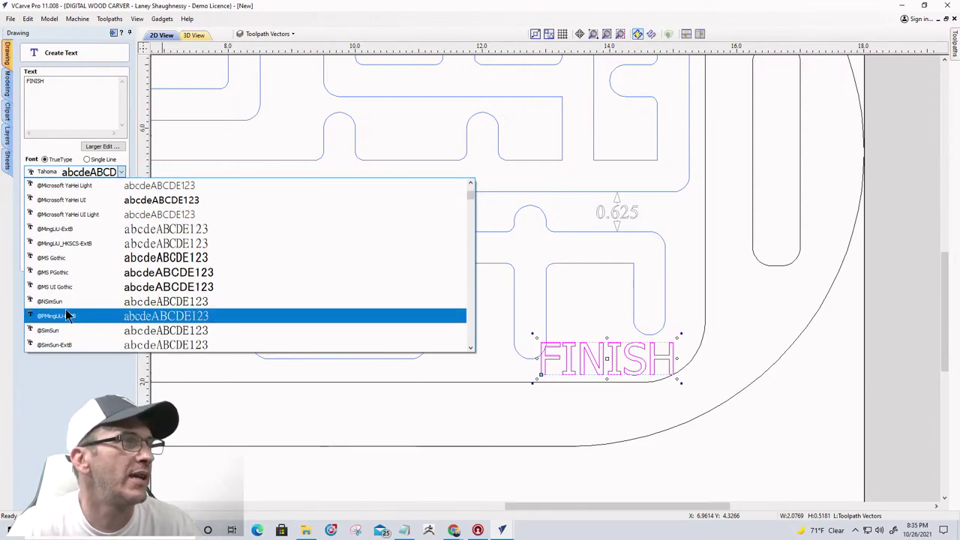
scroll(66, 313, down, 3)
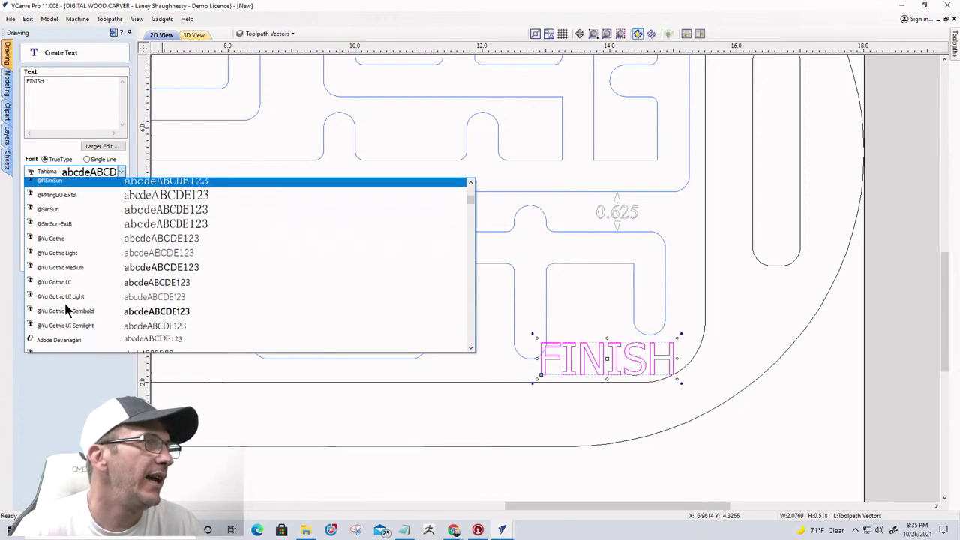
scroll(65, 307, down, 4)
scroll(66, 308, up, 6)
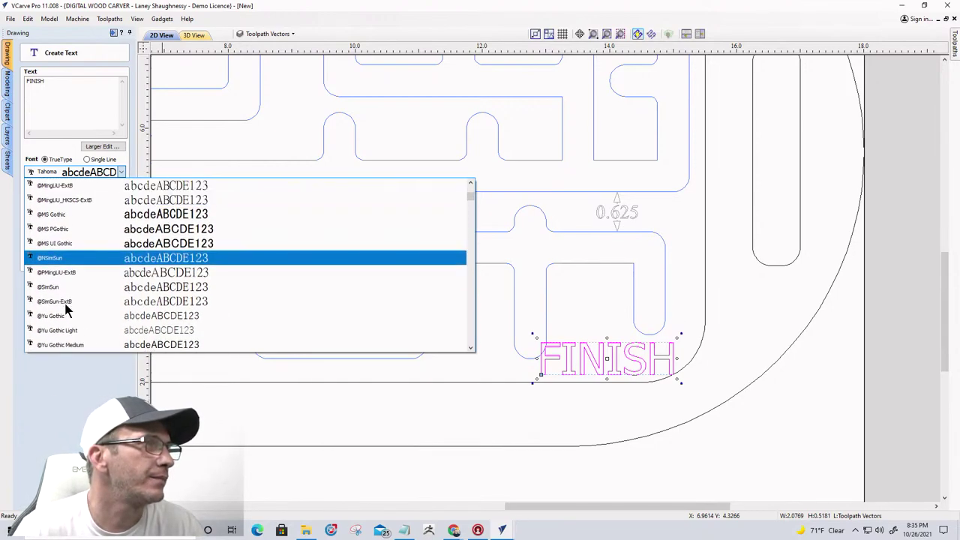
scroll(64, 308, up, 2)
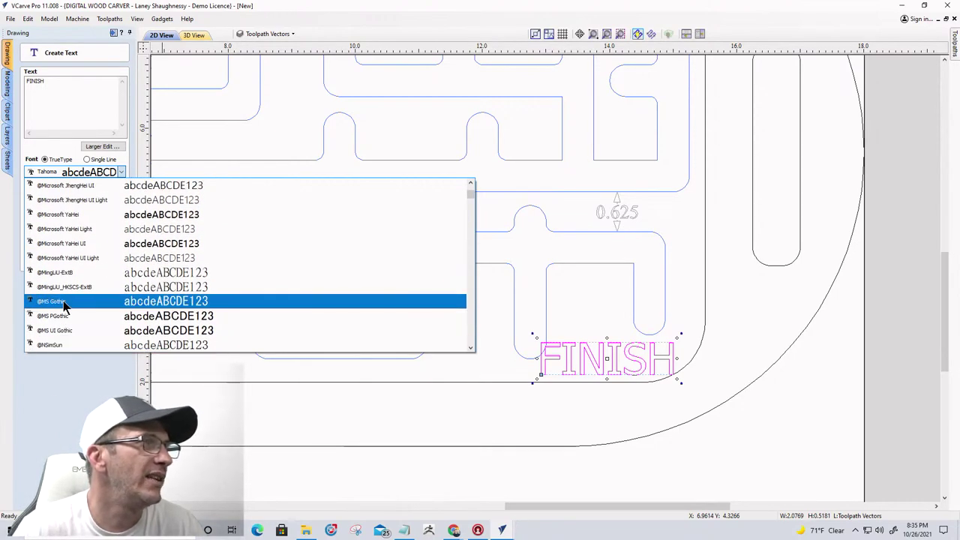
click(68, 215)
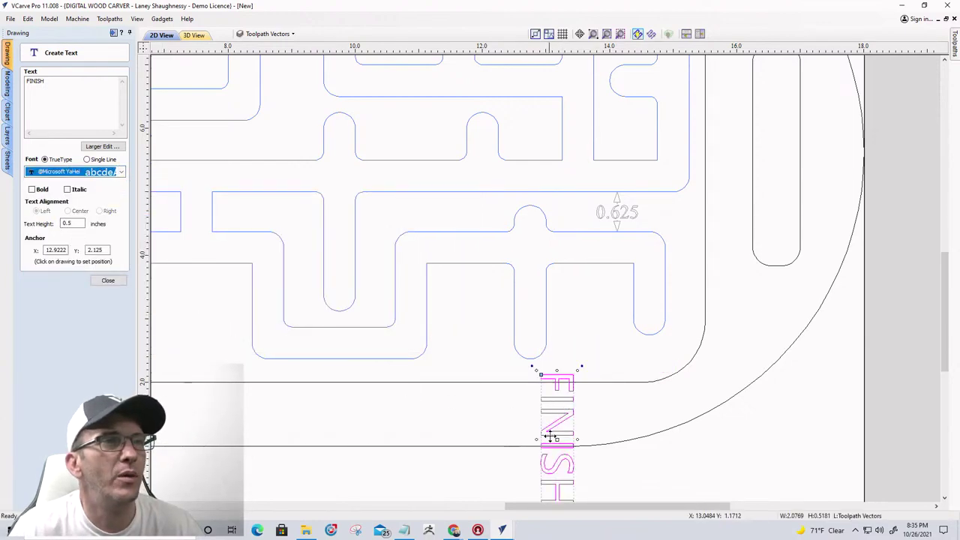
drag(553, 433, 683, 265)
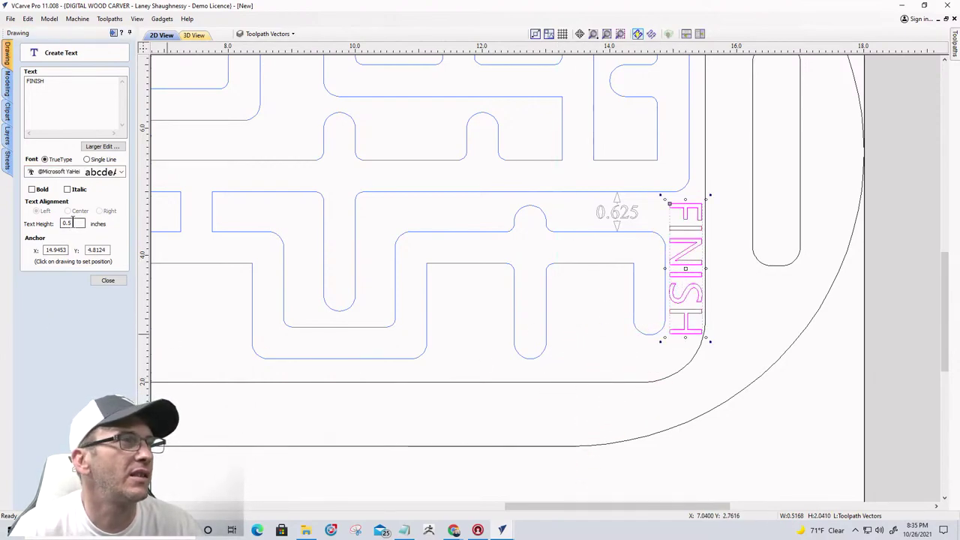
double_click(66, 223)
text(0.375)
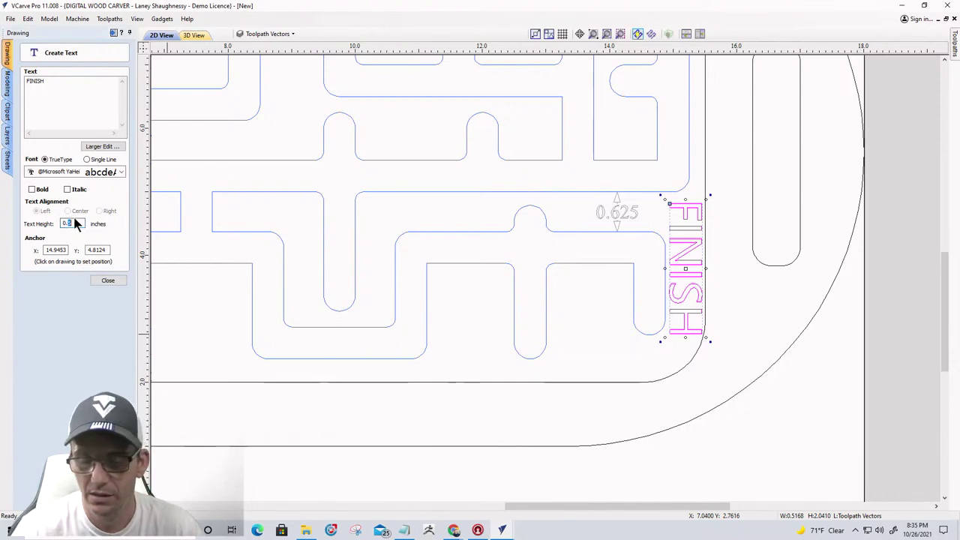
key(Return)
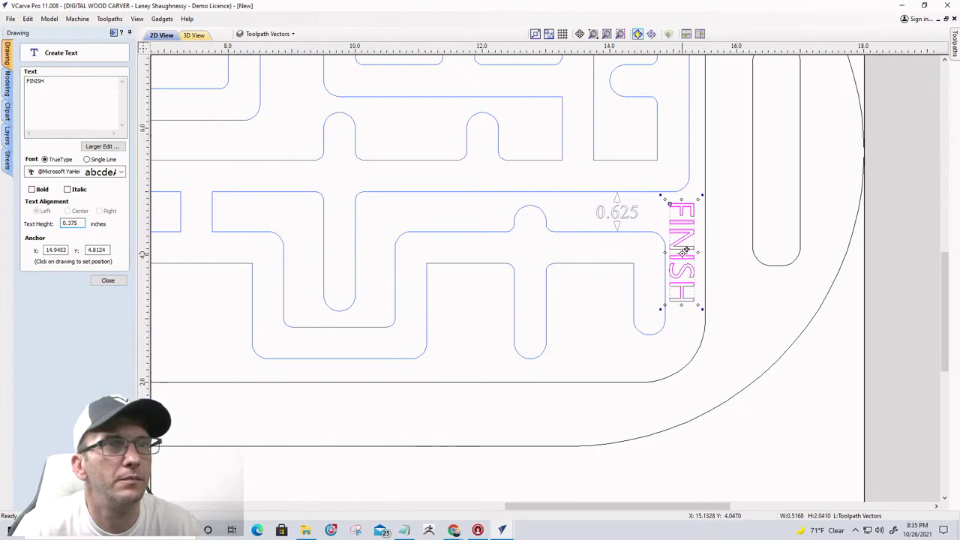
- Move FINISH down beside the maze exit and finish adding text
drag(683, 250, 685, 277)
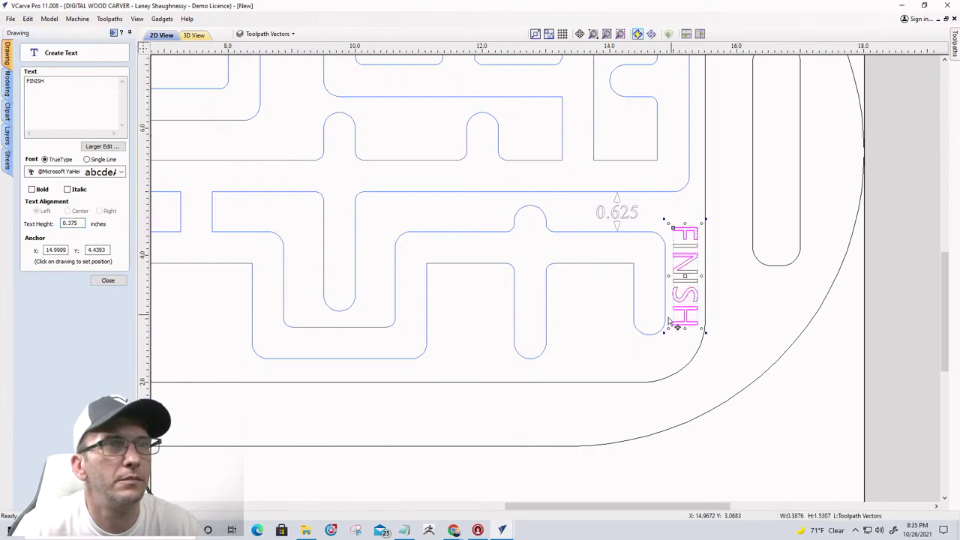
click(611, 316)
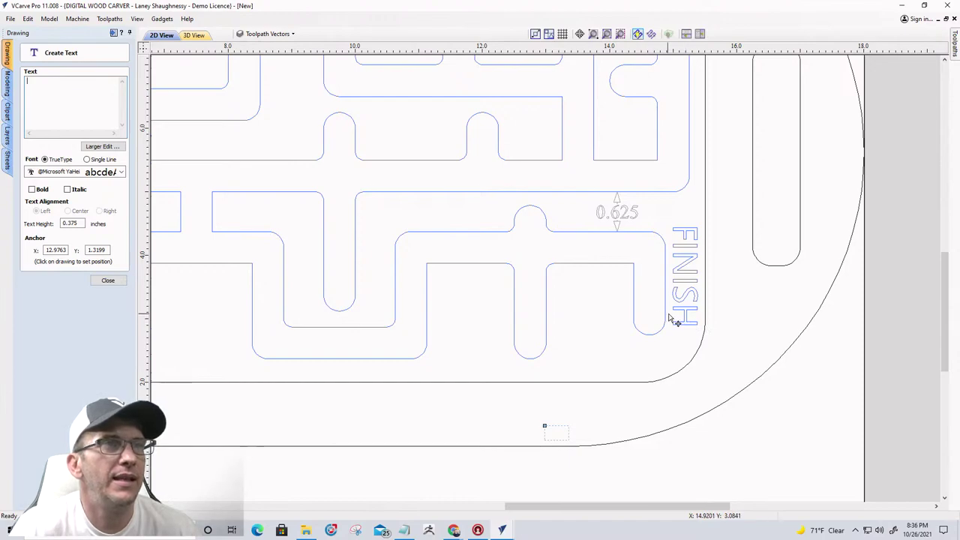
click(616, 216)
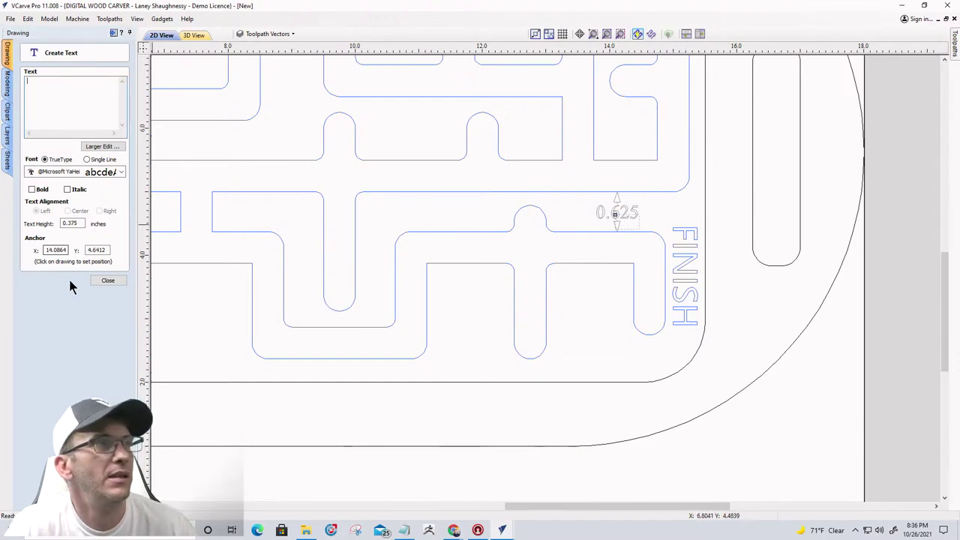
click(109, 281)
scroll(483, 273, down, 4)
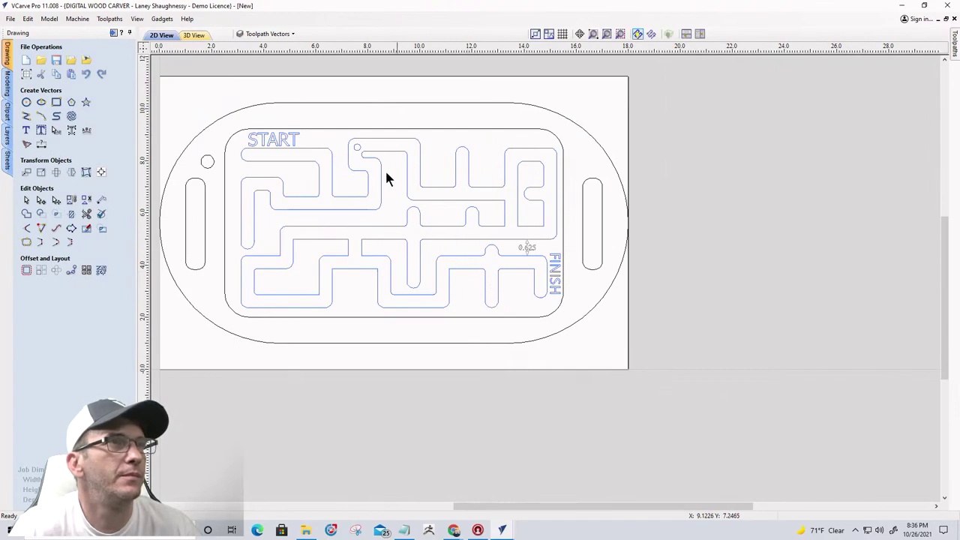
scroll(276, 156, up, 2)
scroll(274, 159, up, 2)
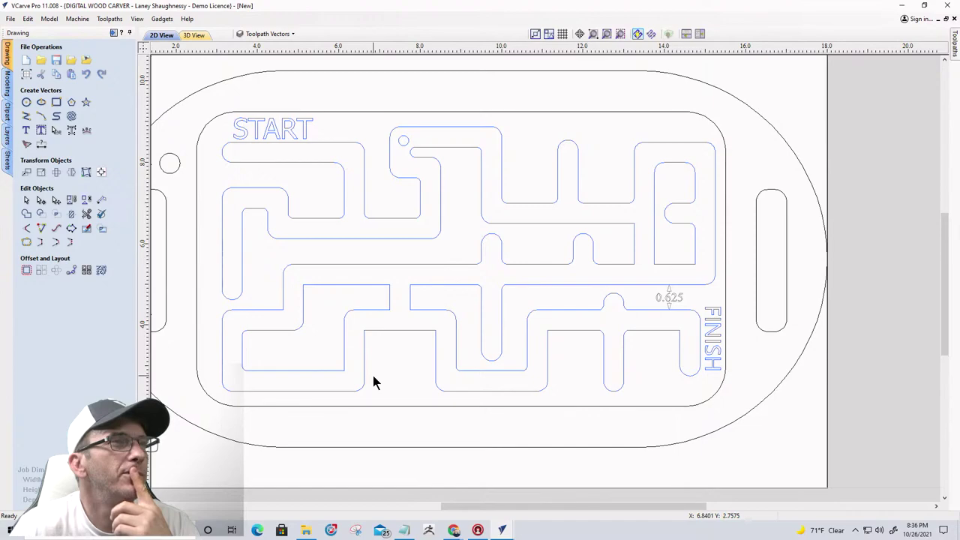
- Import the bee image from the Downloads folder into the centre of the maze
click(86, 61)
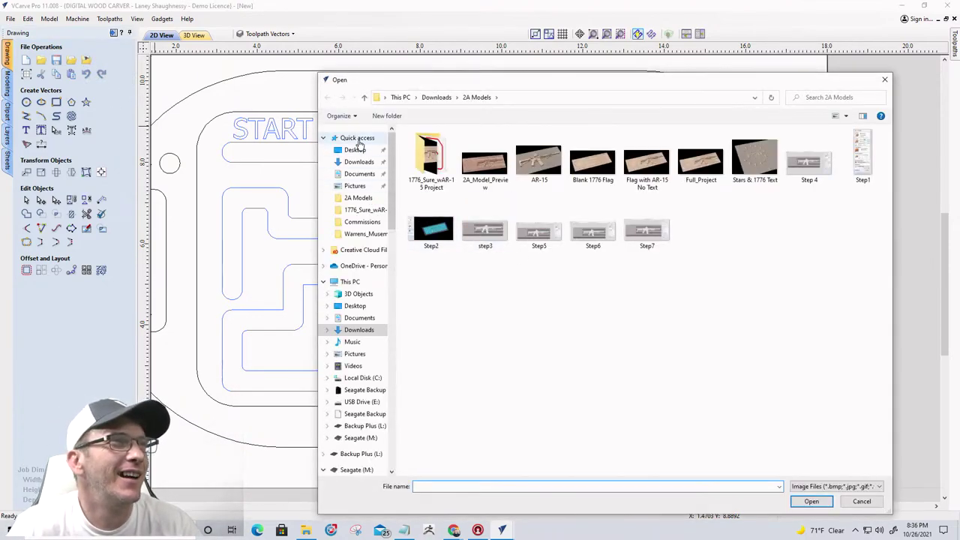
click(357, 162)
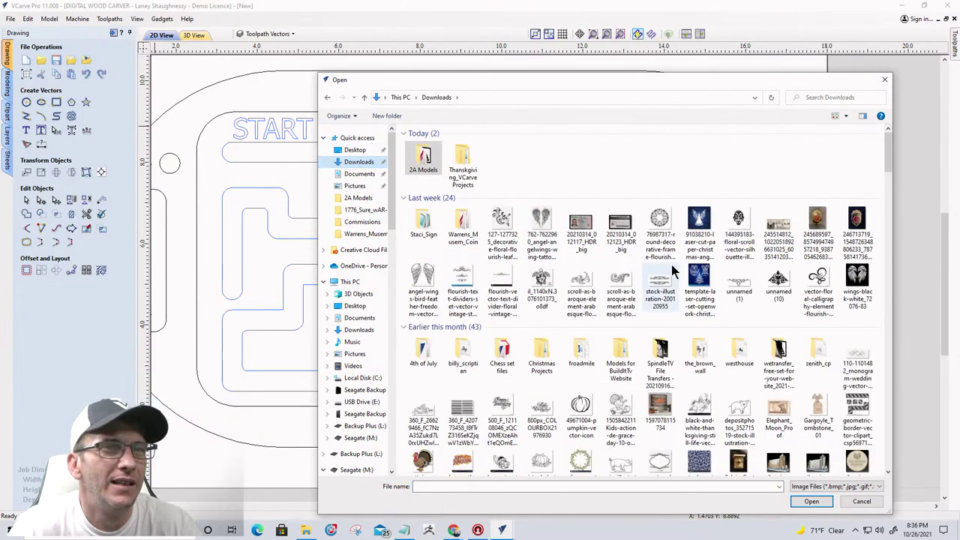
scroll(673, 272, down, 2)
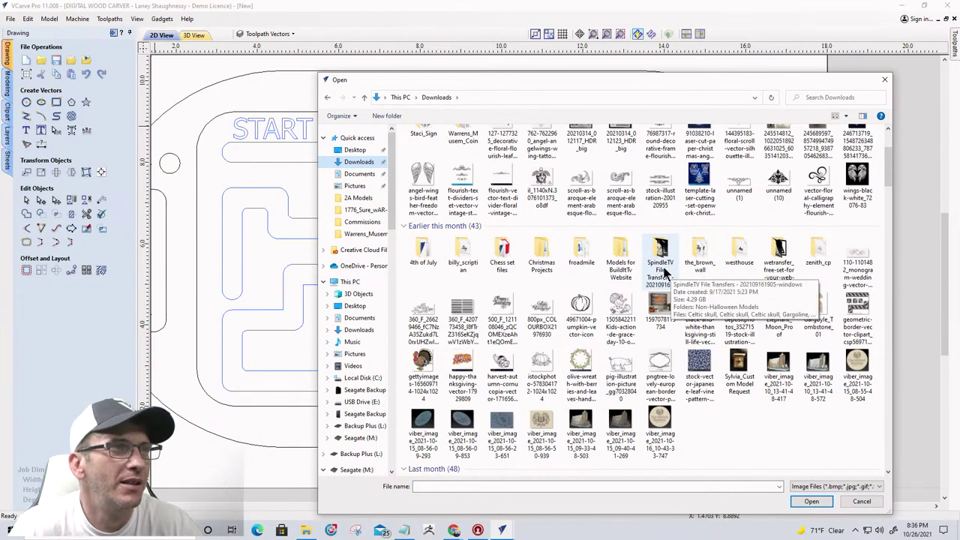
scroll(664, 274, down, 3)
scroll(663, 274, down, 10)
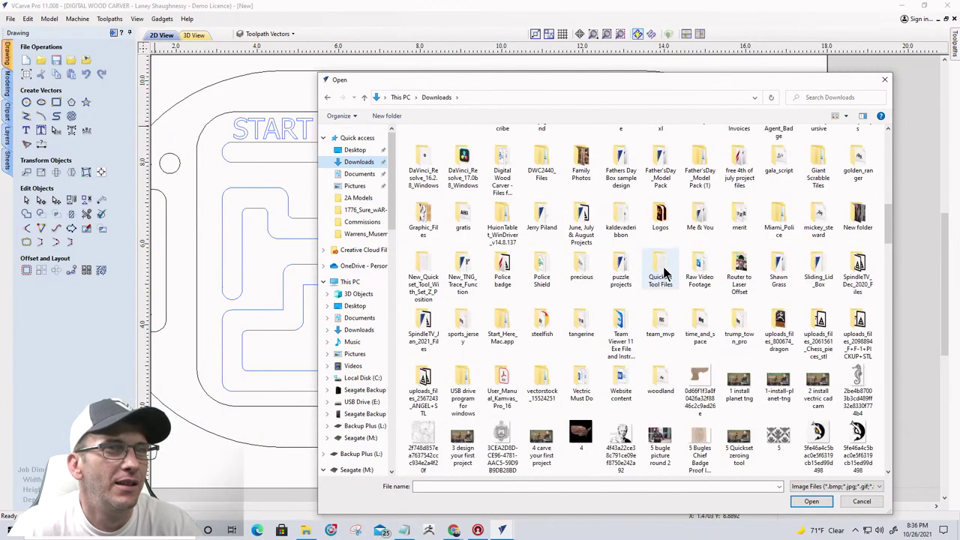
scroll(663, 273, down, 3)
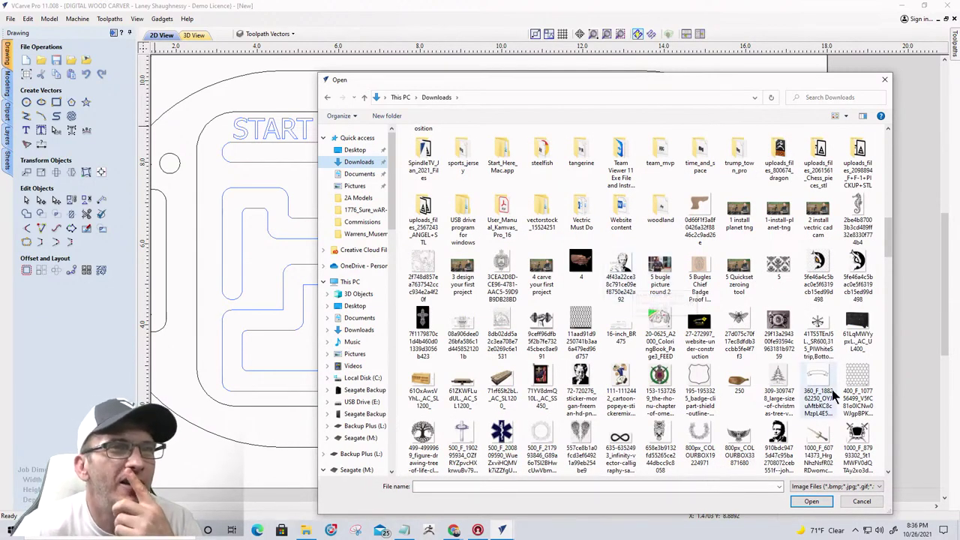
double_click(733, 320)
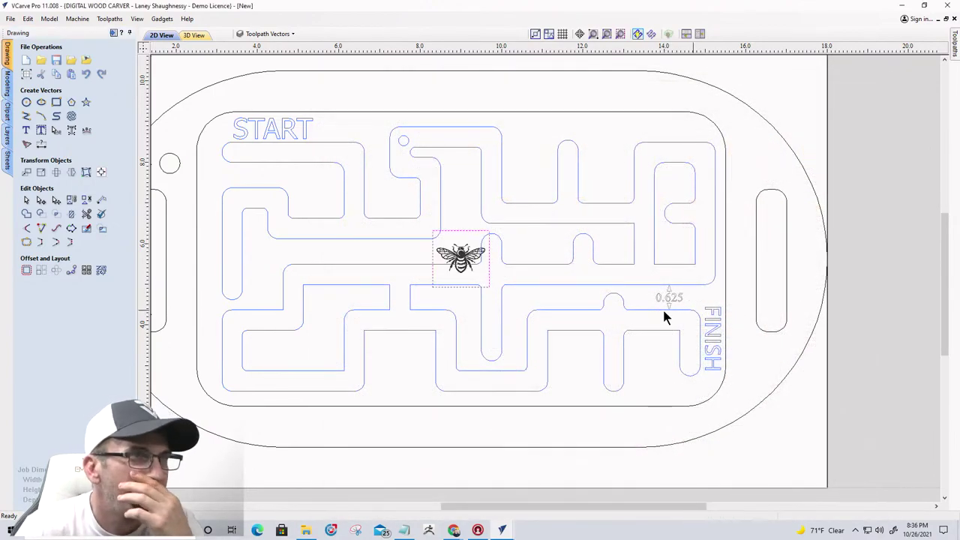
scroll(432, 243, up, 4)
scroll(538, 234, down, 4)
scroll(491, 291, up, 2)
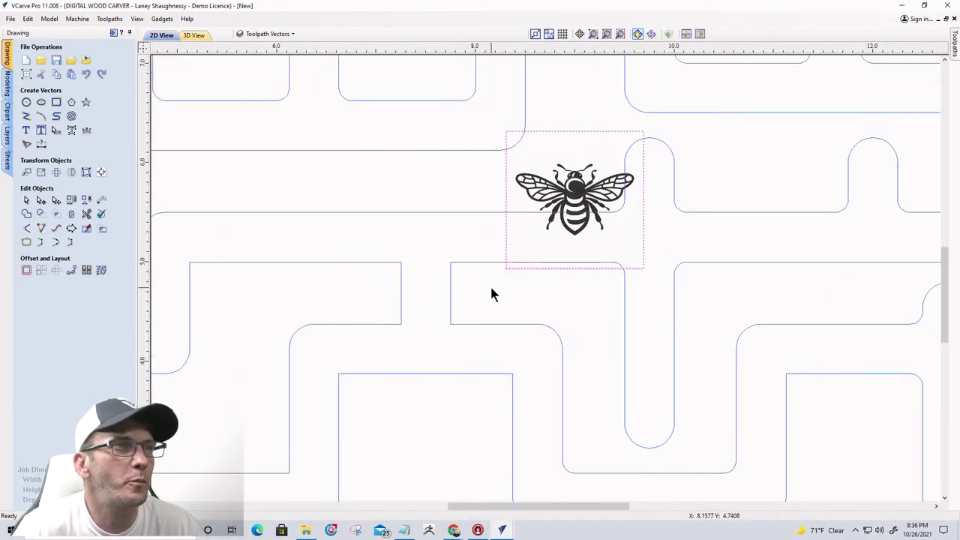
scroll(575, 180, up, 3)
scroll(575, 186, up, 1)
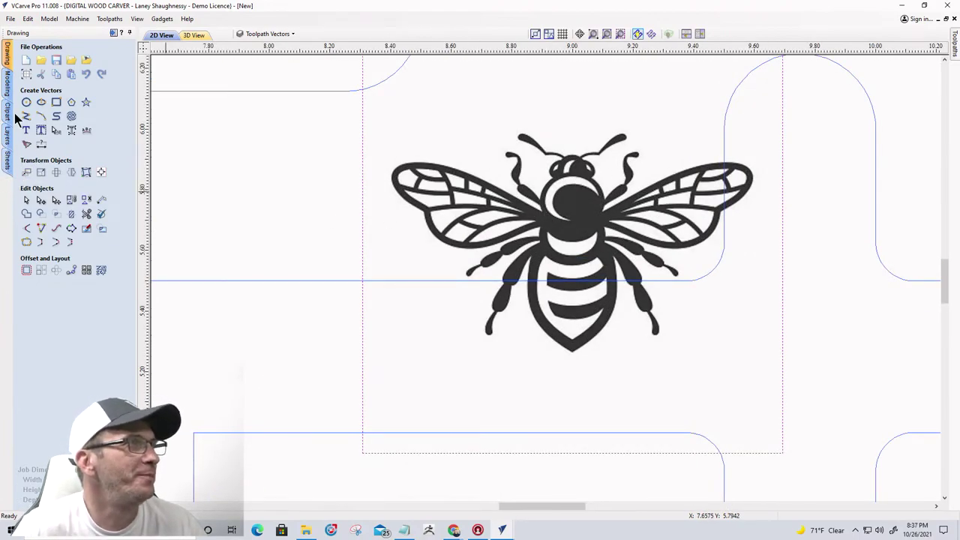
click(26, 131)
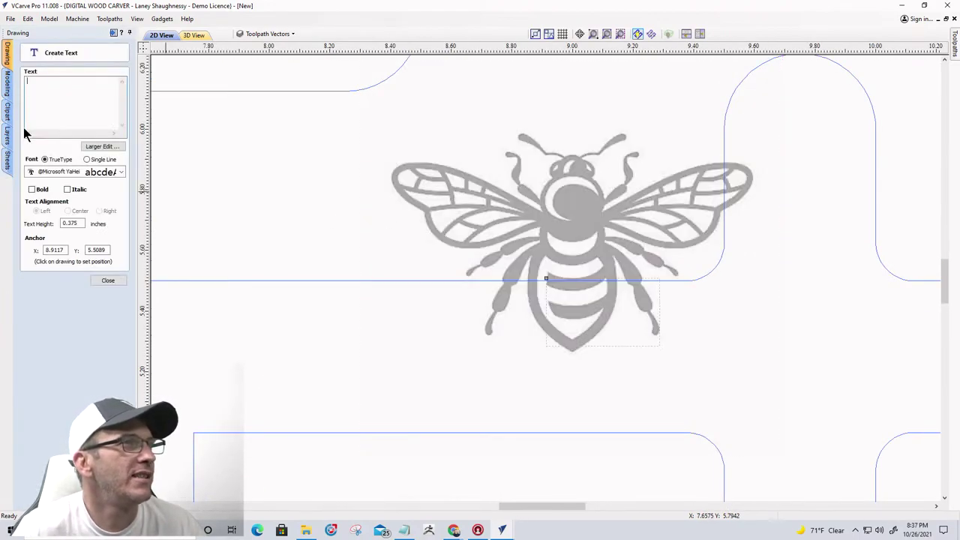
click(110, 280)
click(553, 207)
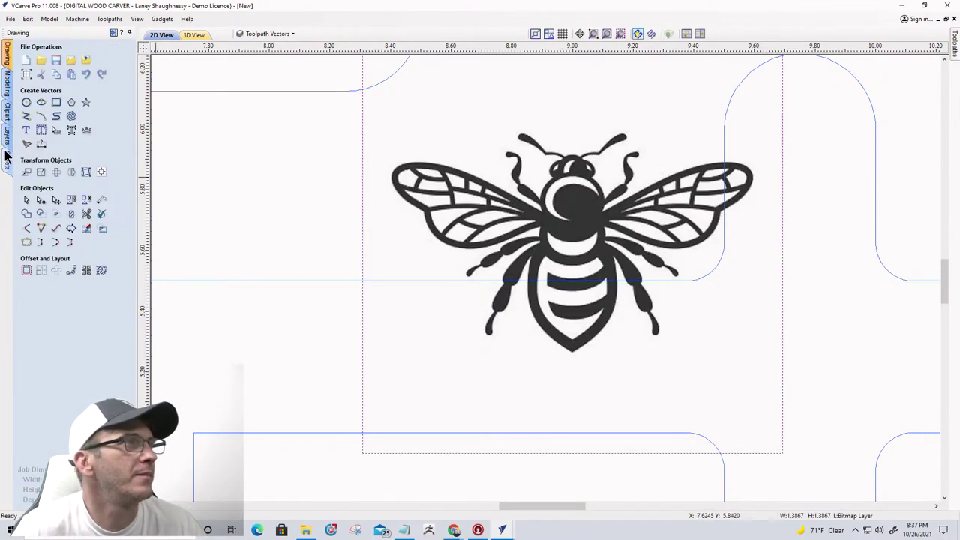
- Trace the bee in Black/White at 0.75 threshold, 0% fading, default corner fit and noise filter
click(26, 145)
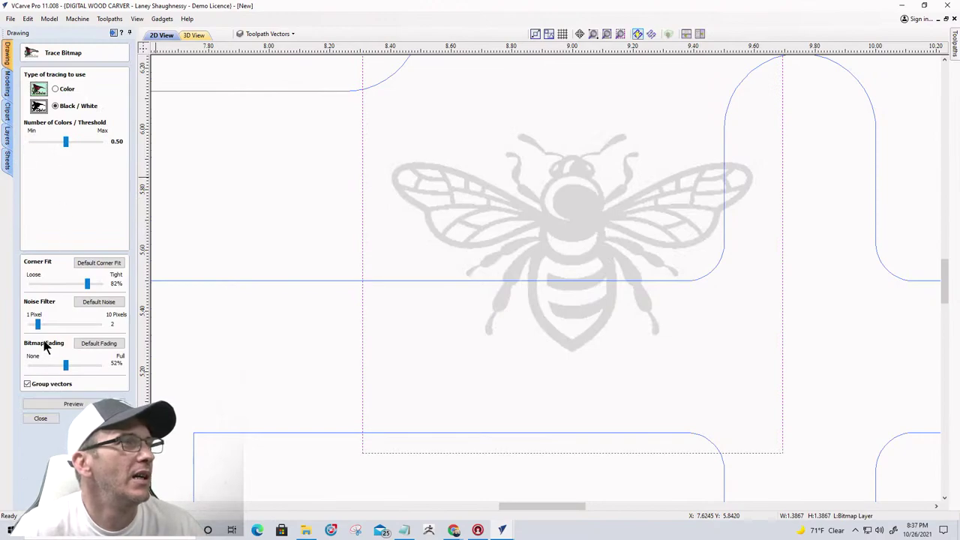
drag(66, 365, 2, 373)
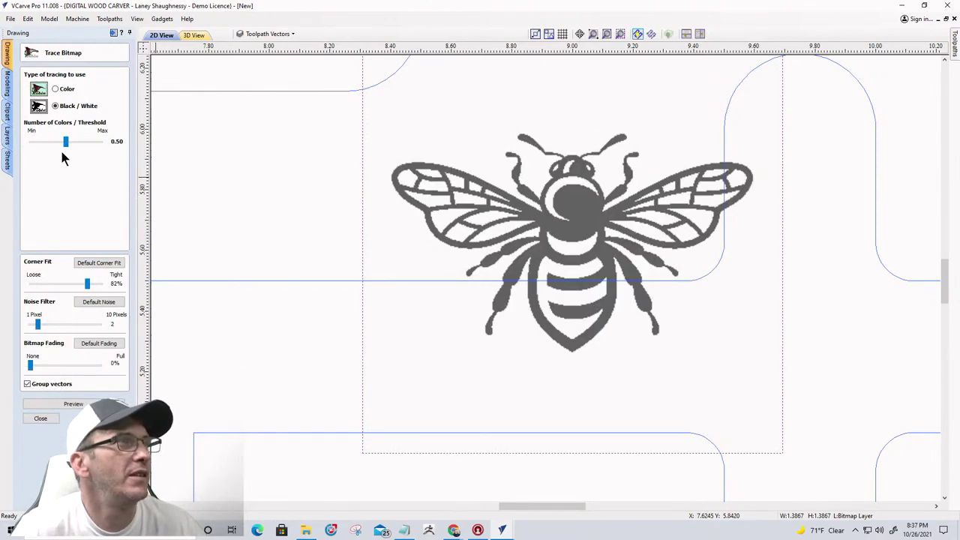
drag(66, 146, 84, 148)
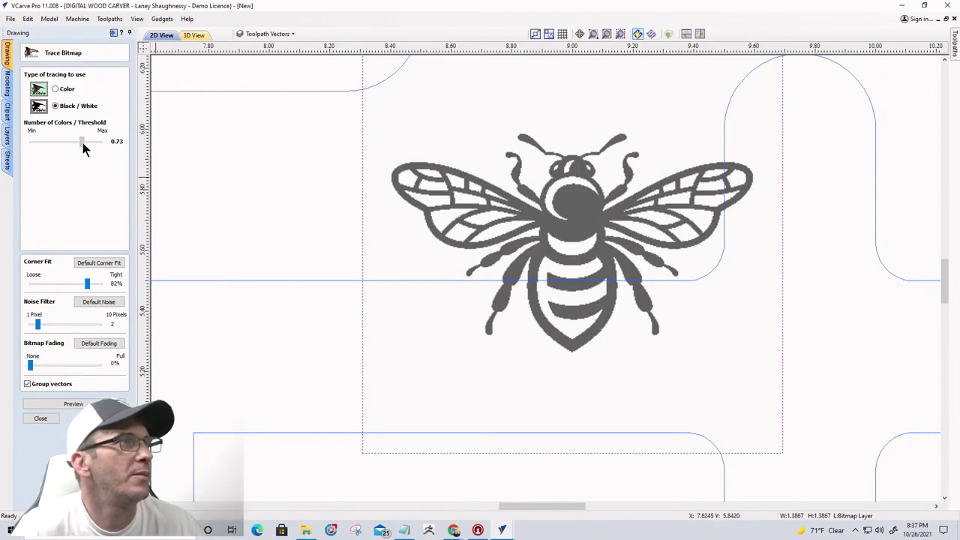
click(101, 263)
click(90, 302)
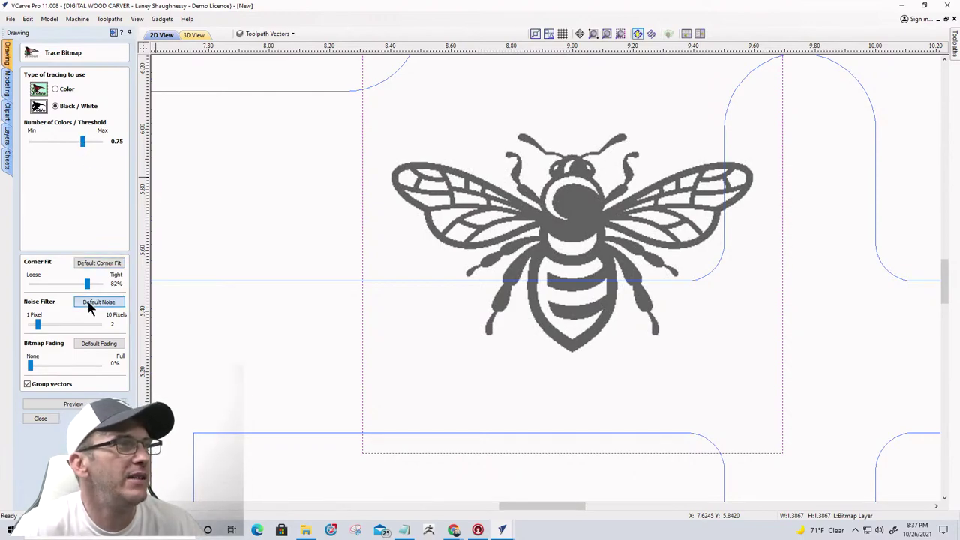
click(75, 404)
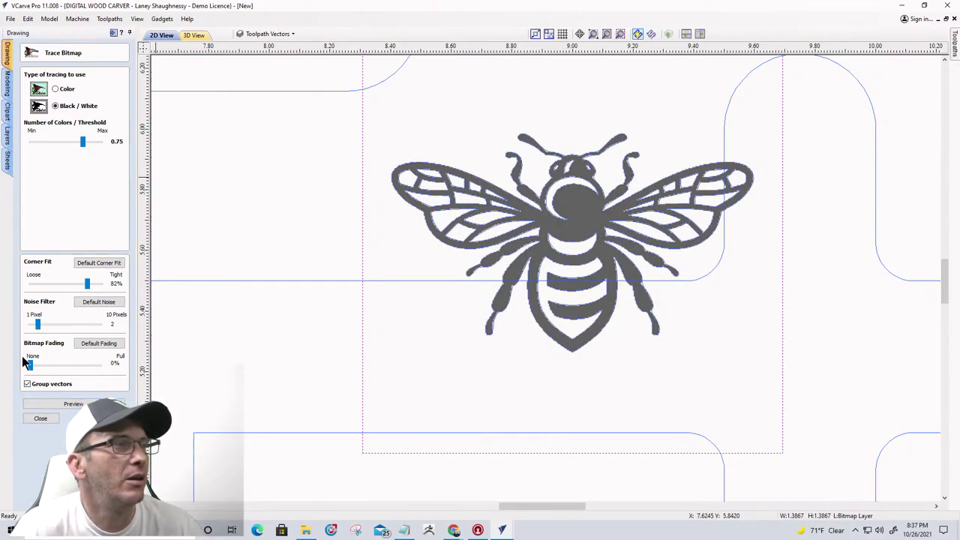
click(39, 418)
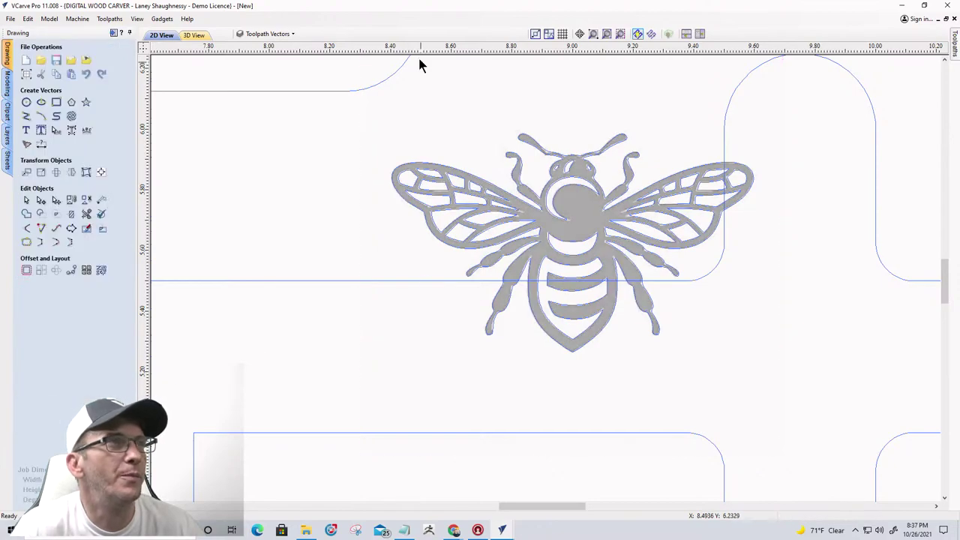
- Hide the Bitmap Layer so only the traced bee vectors show
click(251, 33)
click(253, 50)
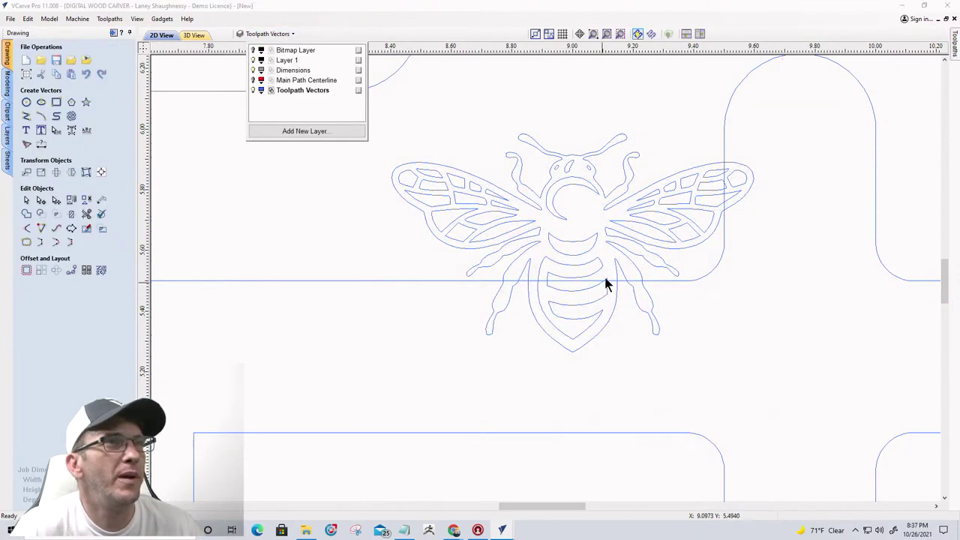
scroll(620, 208, down, 2)
- Drag the traced bee vectors into the bottom-centre maze pocket
click(604, 207)
scroll(608, 199, down, 2)
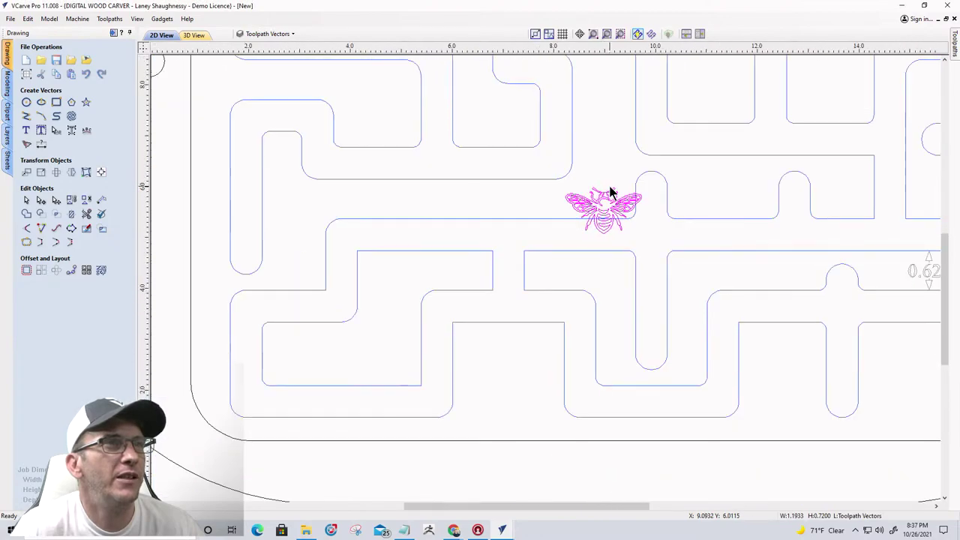
scroll(611, 193, up, 2)
scroll(604, 201, down, 3)
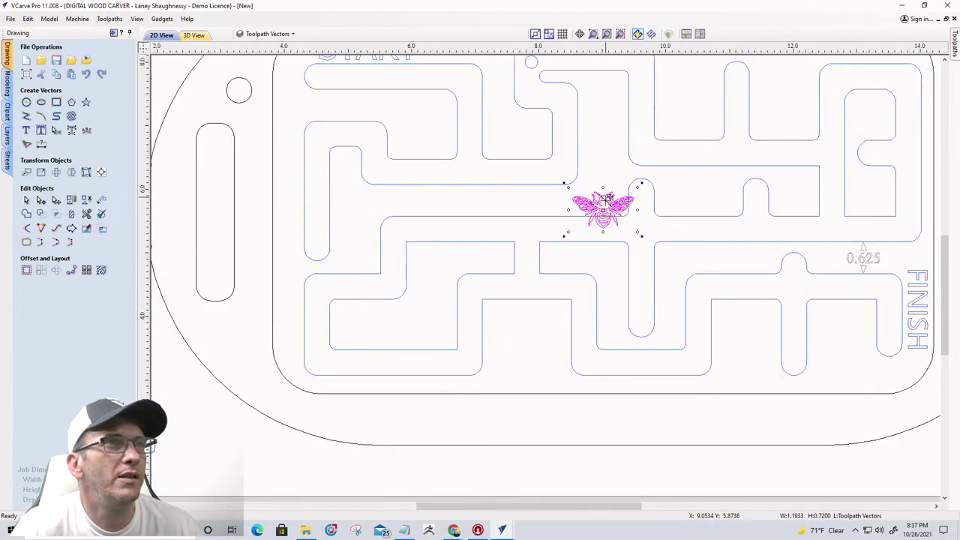
scroll(606, 207, up, 2)
drag(604, 212, 505, 368)
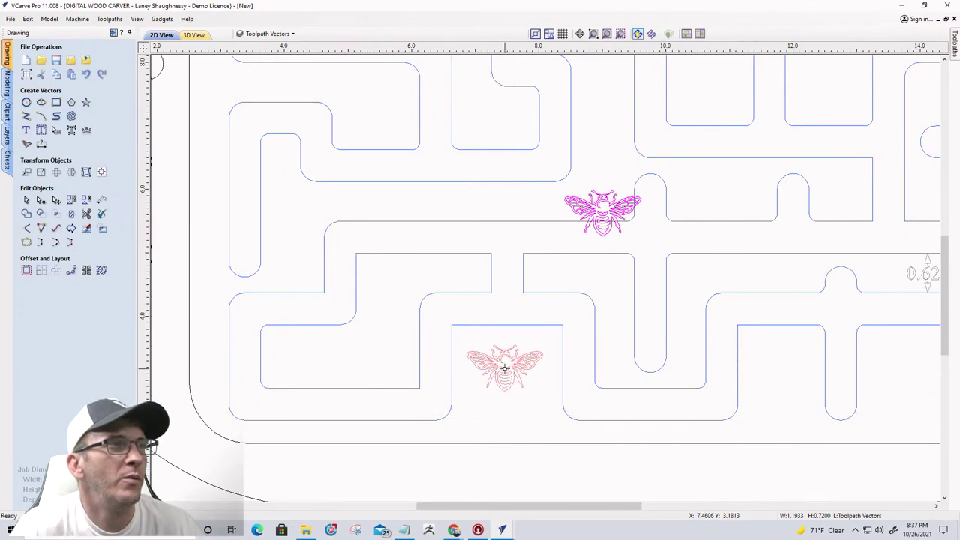
drag(505, 368, 508, 370)
- Shift the bee slightly lower to seat it within the pocket
scroll(507, 371, down, 3)
scroll(506, 352, up, 3)
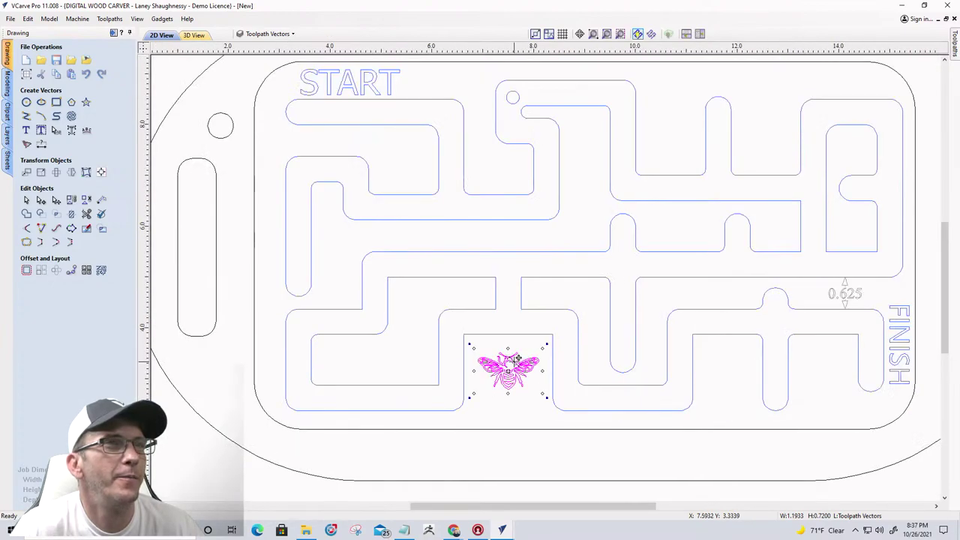
scroll(504, 314, down, 1)
scroll(504, 313, down, 2)
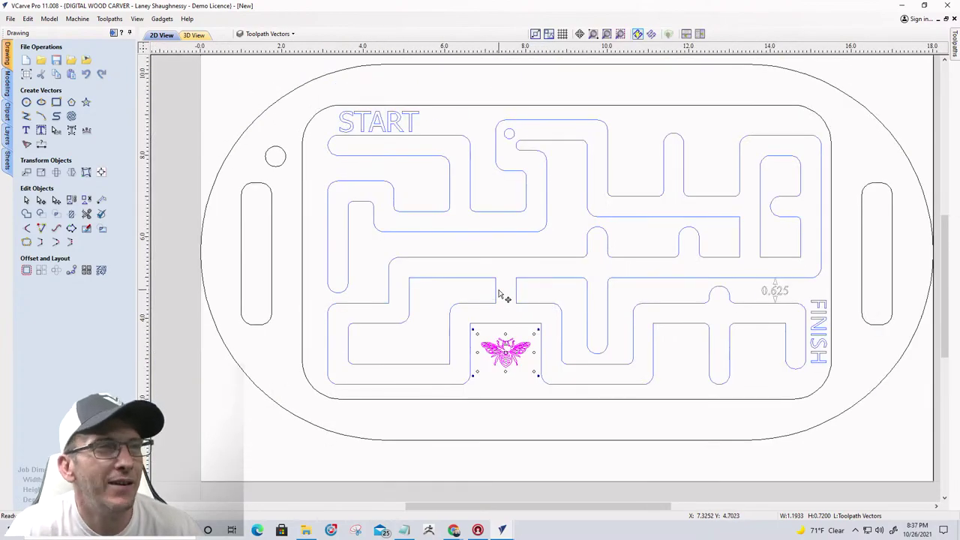
scroll(505, 322, up, 3)
scroll(503, 320, down, 3)
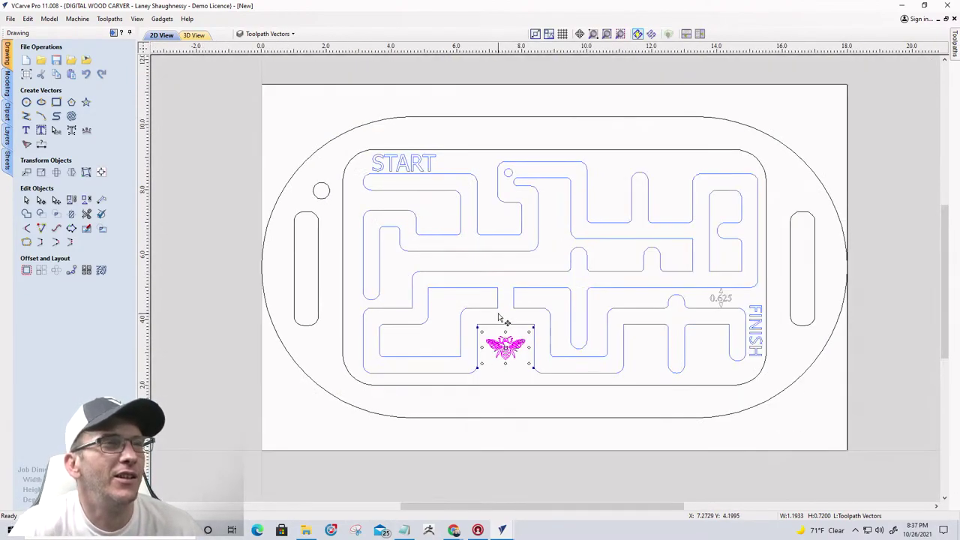
scroll(502, 386, up, 3)
scroll(500, 383, down, 2)
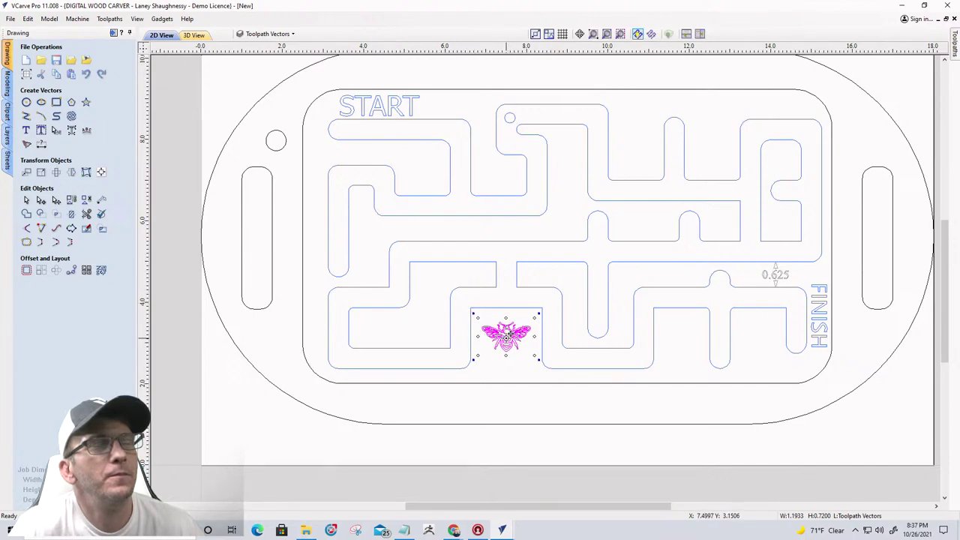
scroll(507, 338, up, 5)
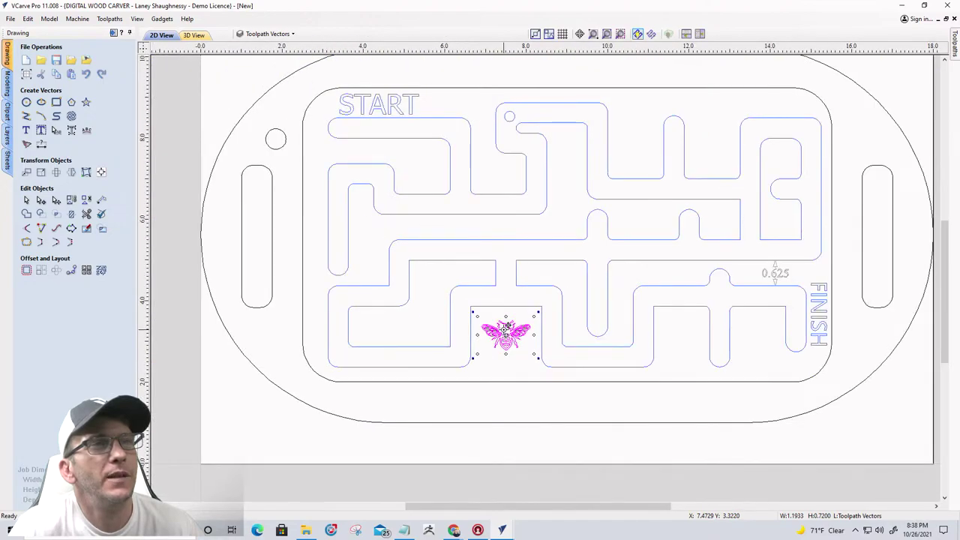
scroll(506, 328, down, 2)
scroll(506, 327, up, 5)
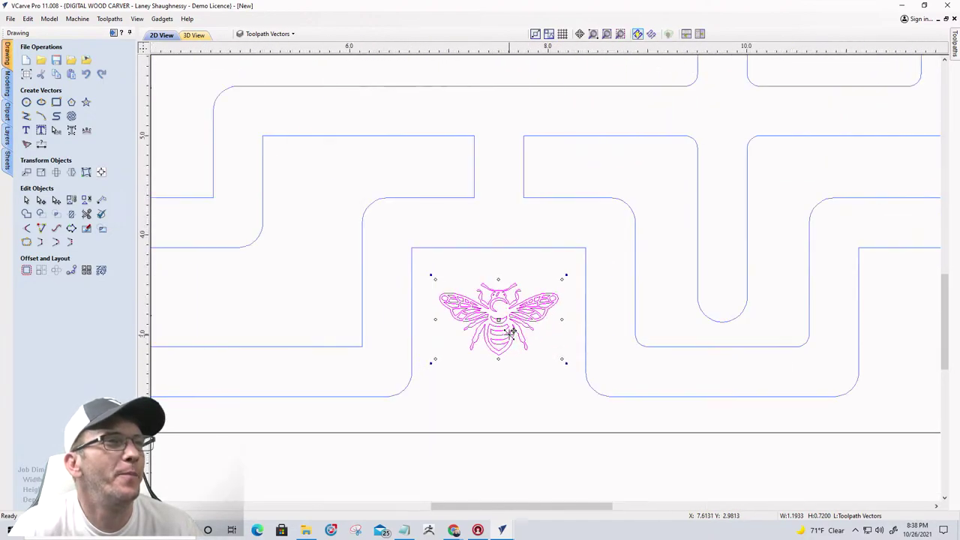
scroll(499, 323, down, 4)
scroll(494, 320, up, 4)
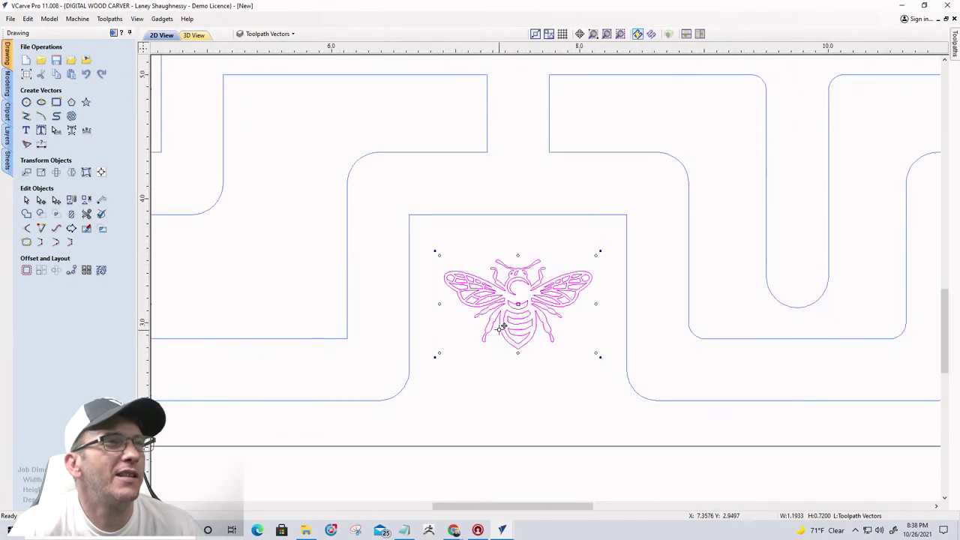
scroll(496, 306, down, 2)
scroll(497, 307, down, 3)
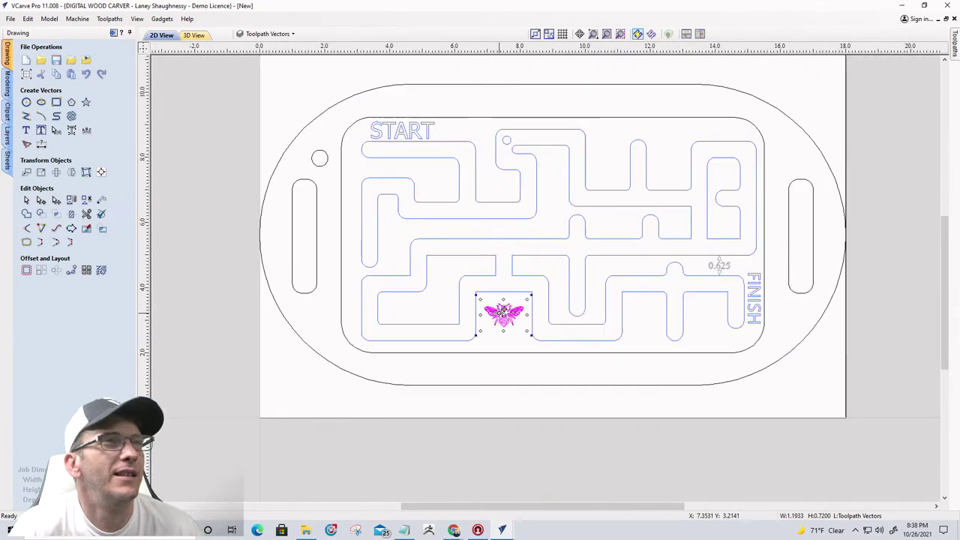
scroll(502, 311, up, 1)
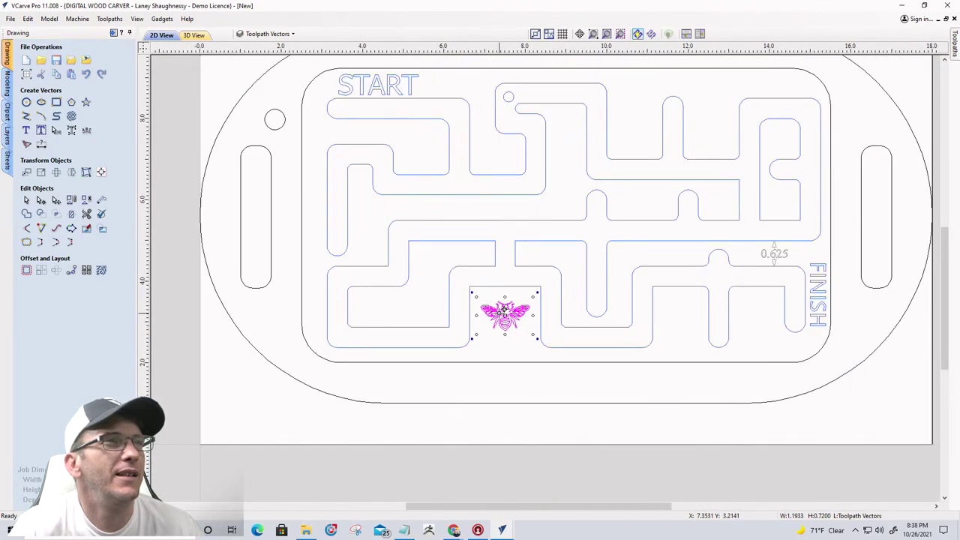
scroll(502, 311, down, 1)
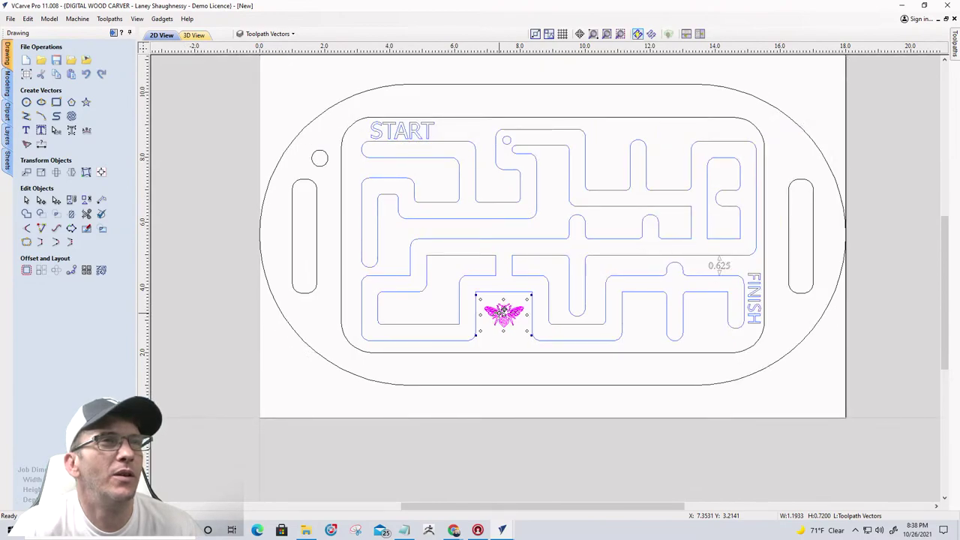
scroll(502, 311, up, 1)
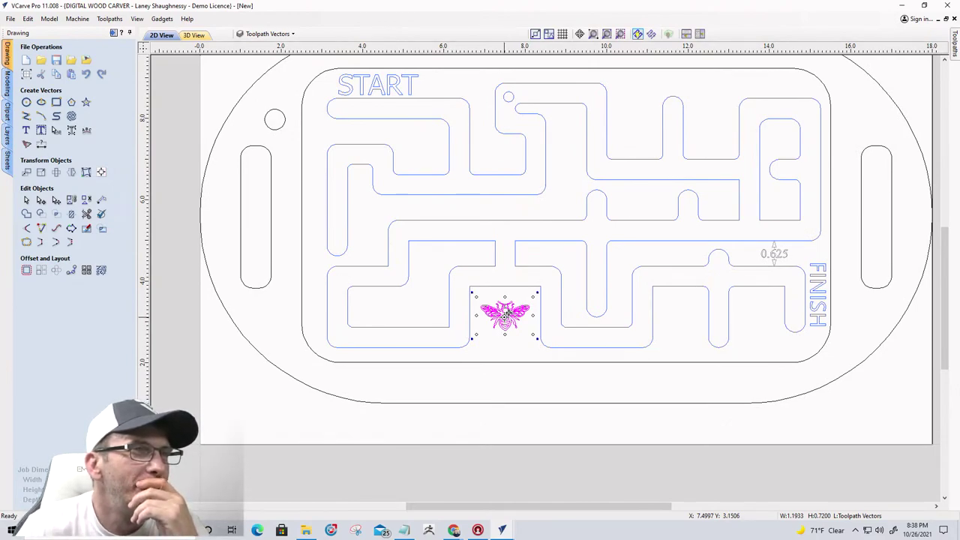
drag(507, 315, 505, 328)
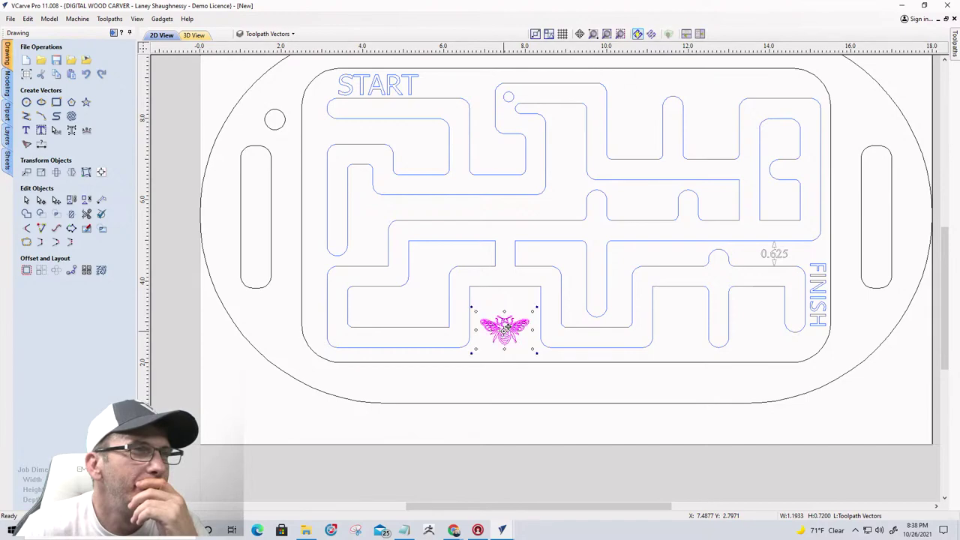
- Deselect the bee, then show Main Path Centerline and make it the active layer
click(500, 292)
scroll(501, 293, up, 1)
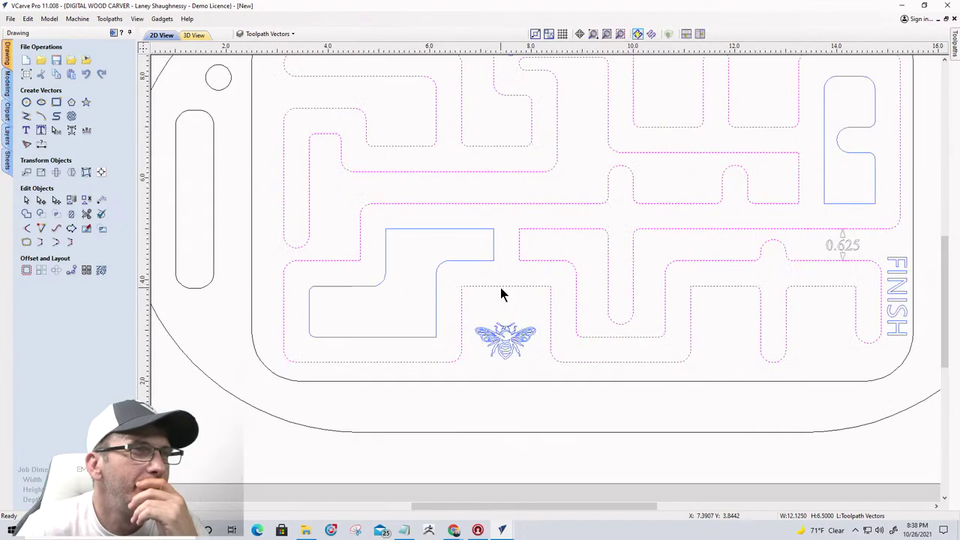
scroll(501, 287, up, 1)
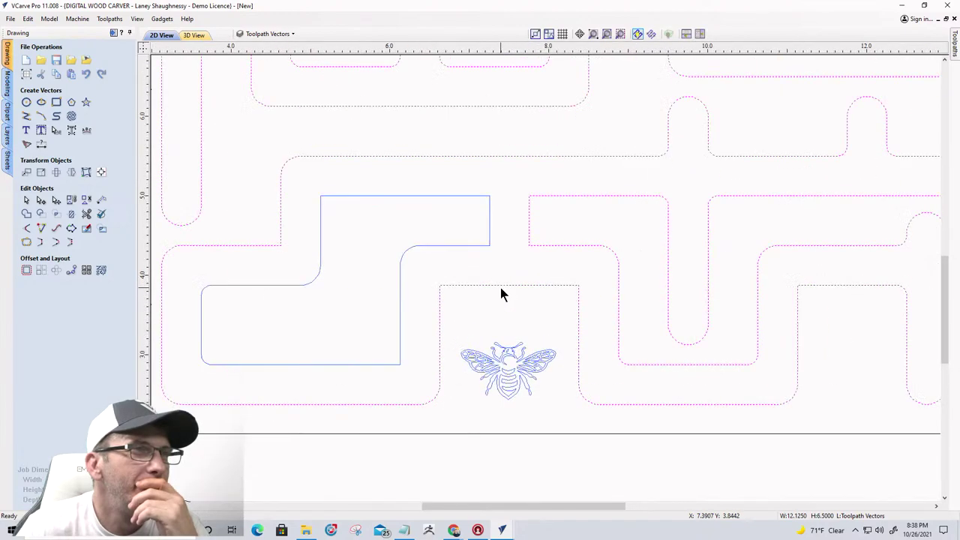
click(263, 34)
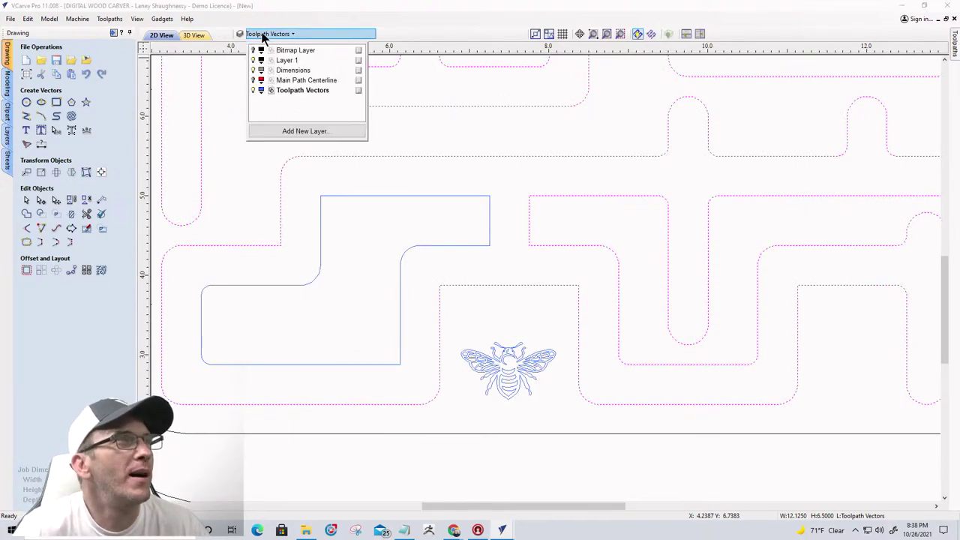
click(253, 80)
scroll(538, 291, down, 2)
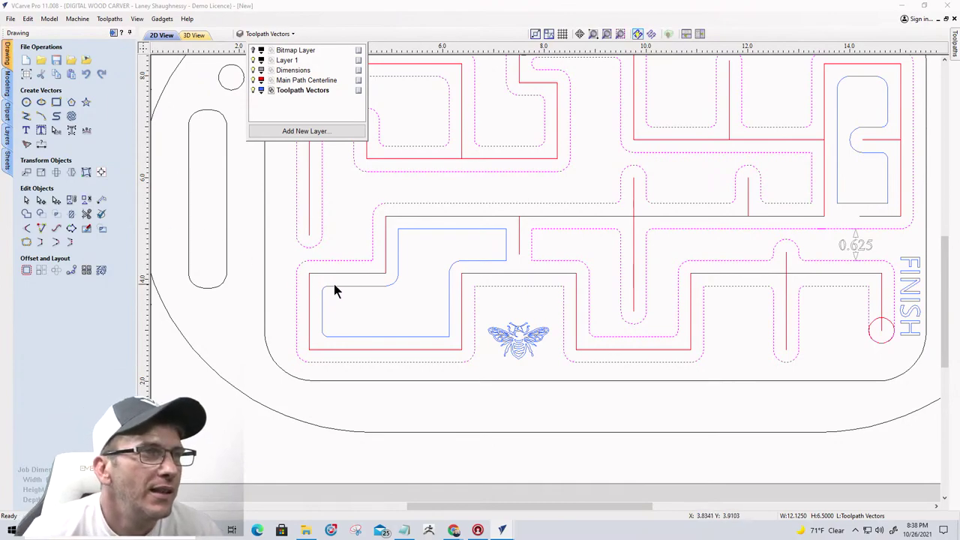
click(280, 80)
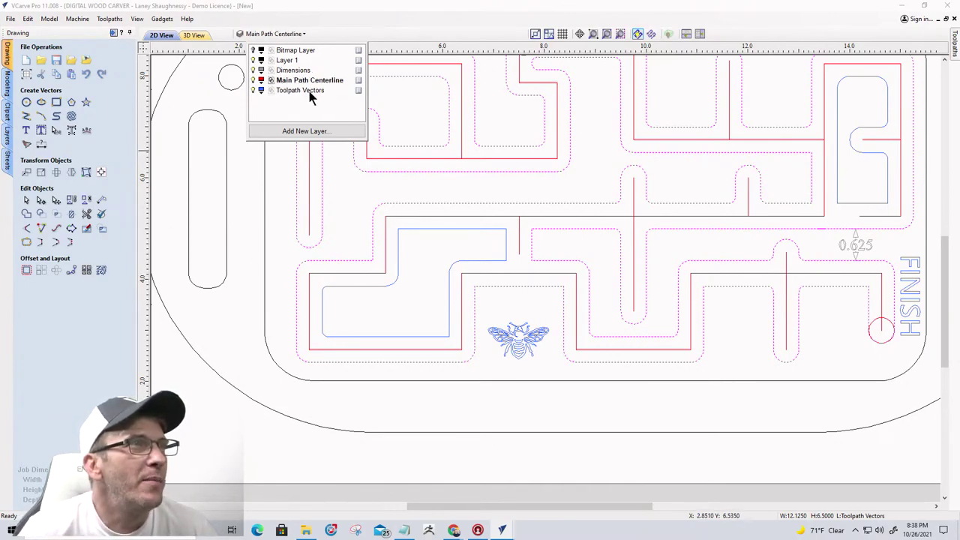
- Stretch the short vertical centerline down to about 1.68 inches toward the bee
click(520, 250)
click(519, 248)
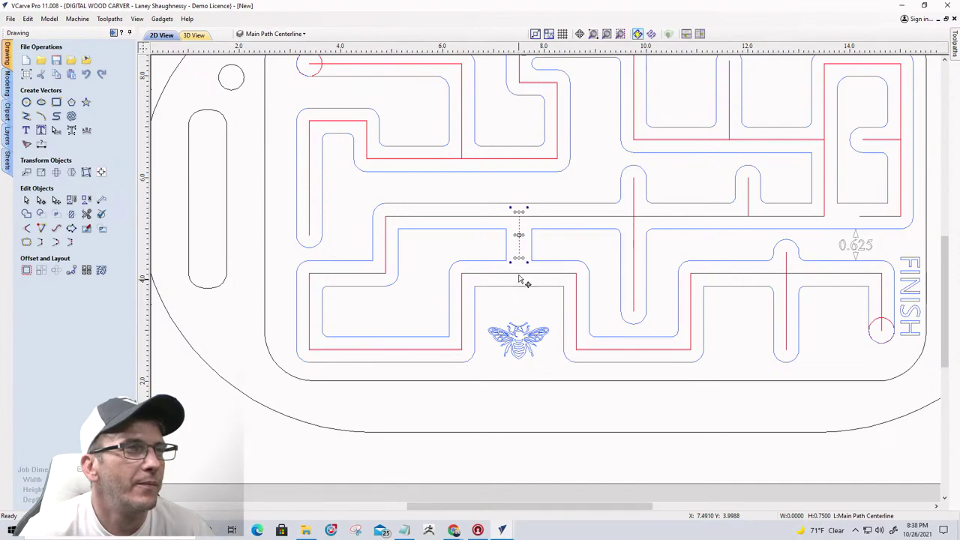
drag(518, 257, 518, 306)
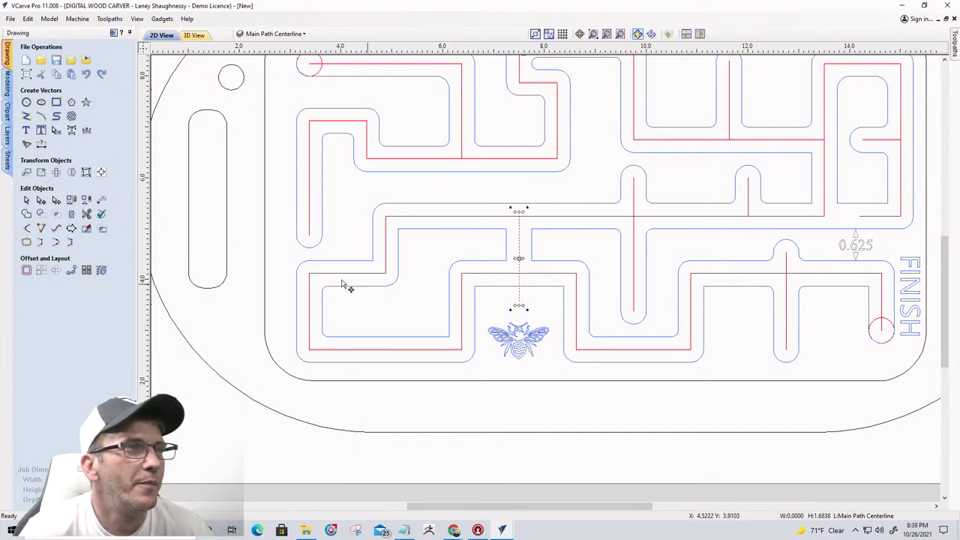
- Offset the centre line 0.25 inch on both sides to form the slot lines
click(27, 270)
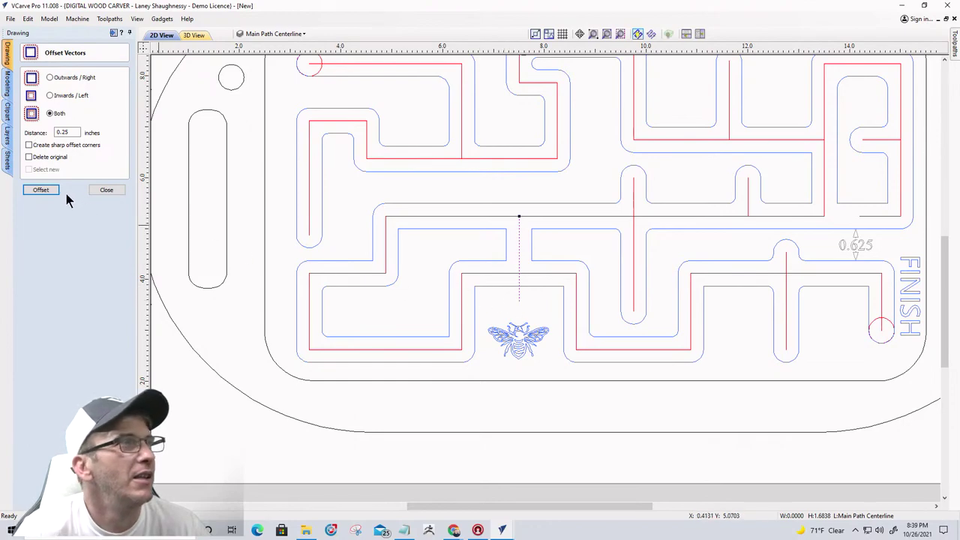
click(41, 192)
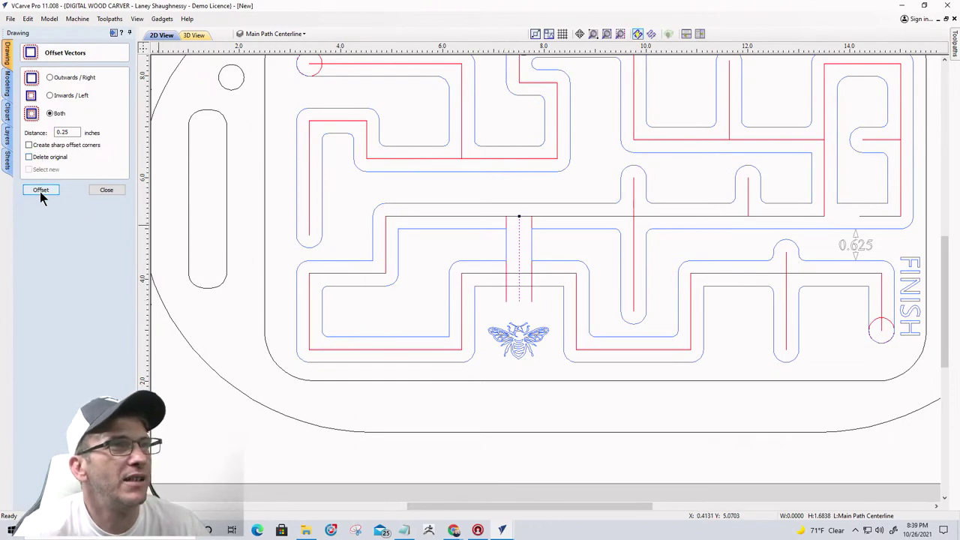
click(99, 190)
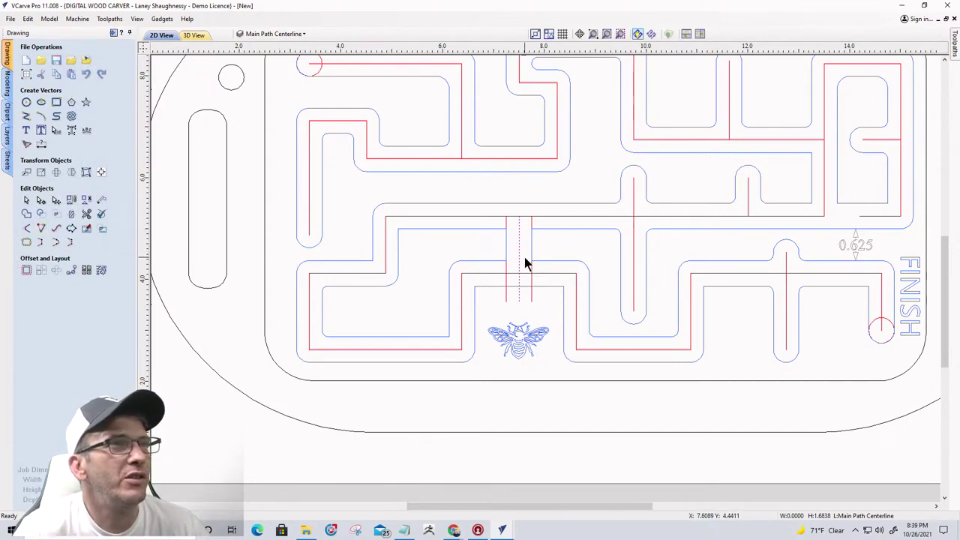
- Move both slot side lines onto the Toolpath Vectors layer
click(532, 229)
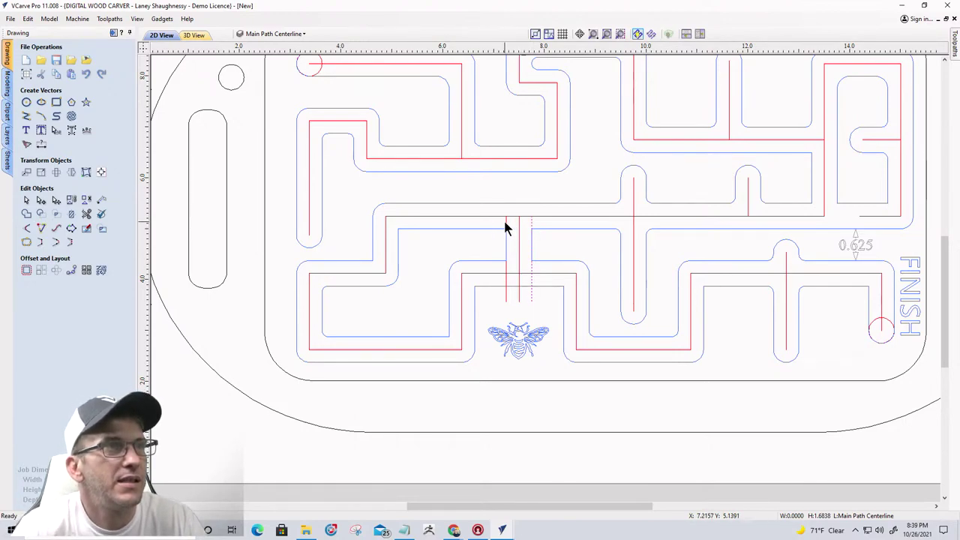
shift+click(506, 229)
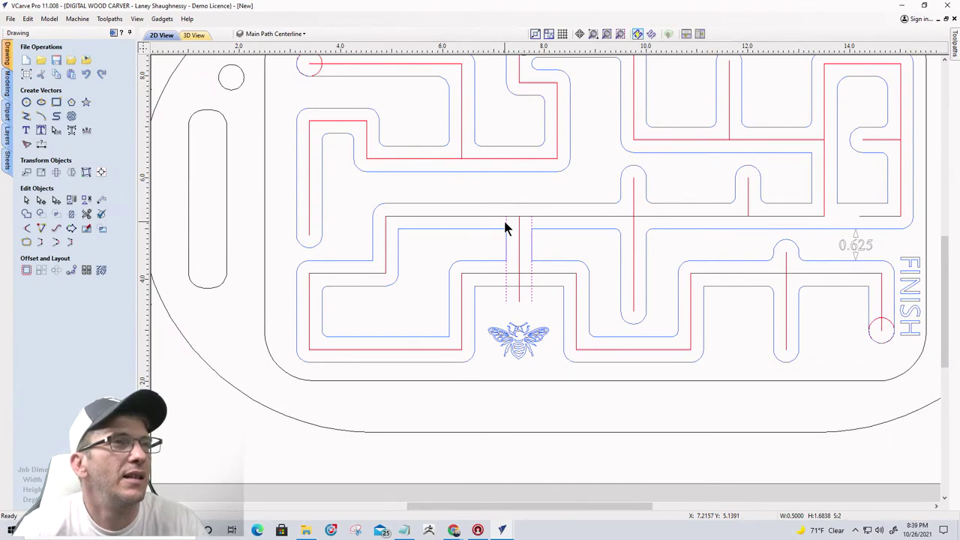
right_click(506, 227)
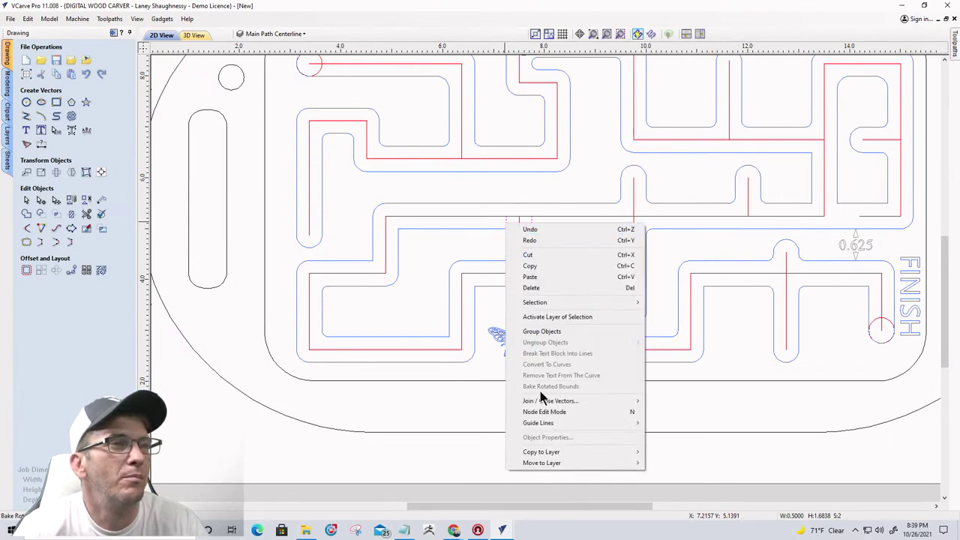
mouse_move(553, 465)
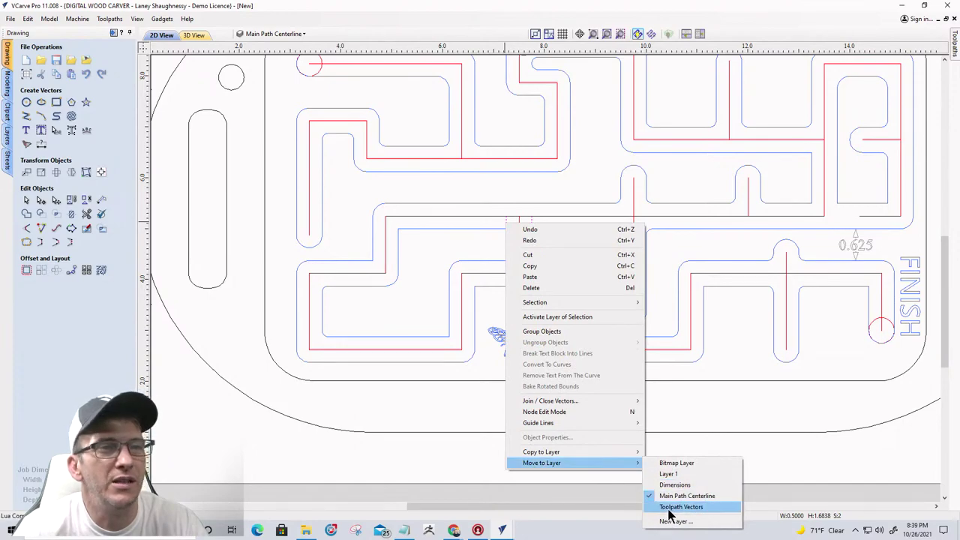
click(670, 508)
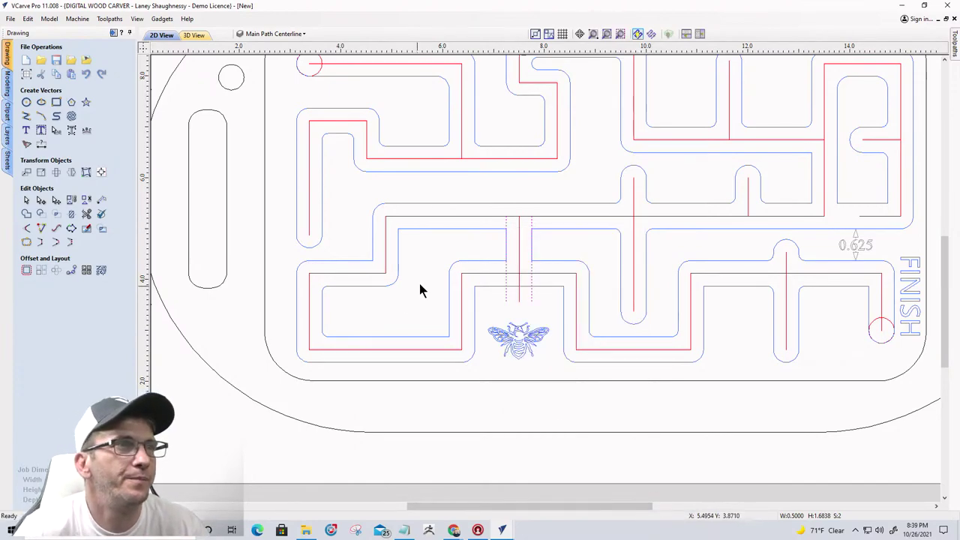
- Close the slot lines into a rectangle and hide the Main Path Centerline layer
click(41, 243)
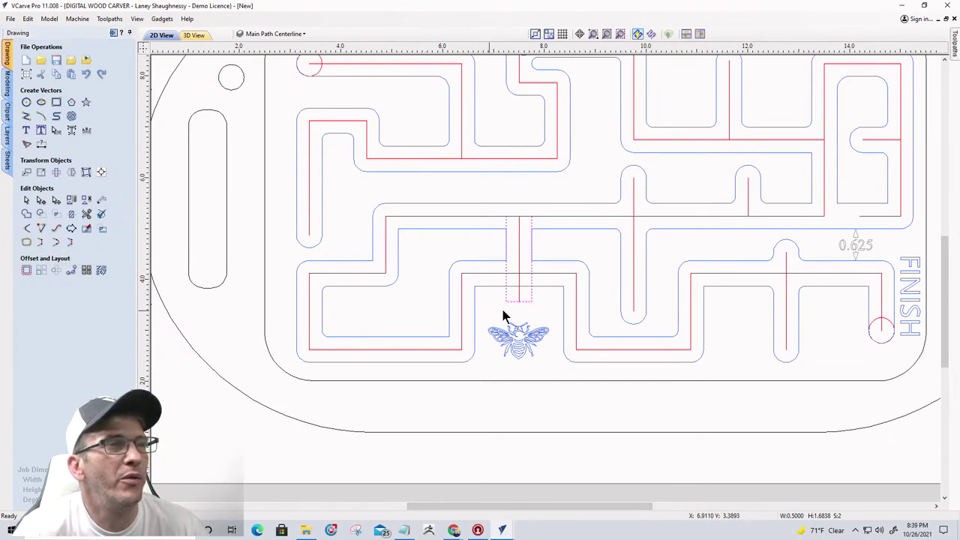
click(274, 34)
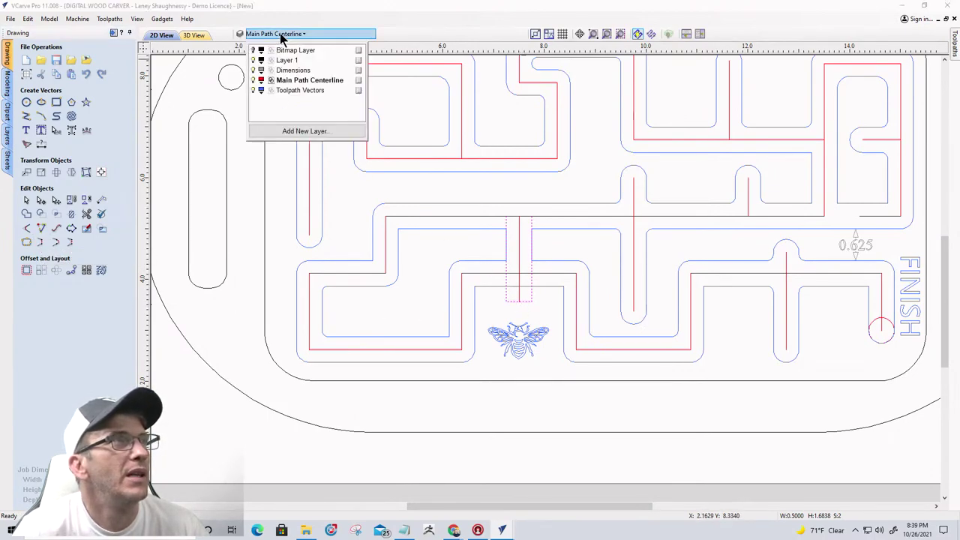
click(255, 81)
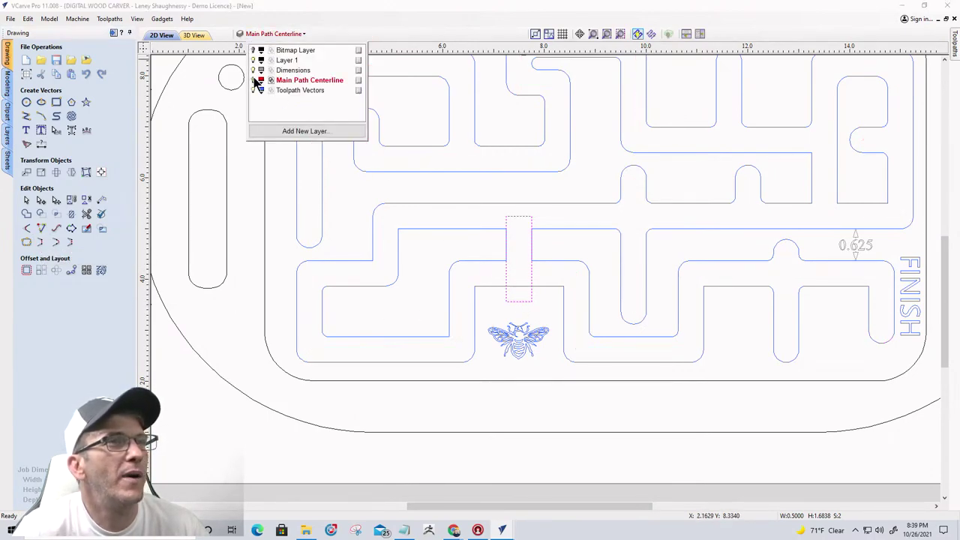
click(515, 305)
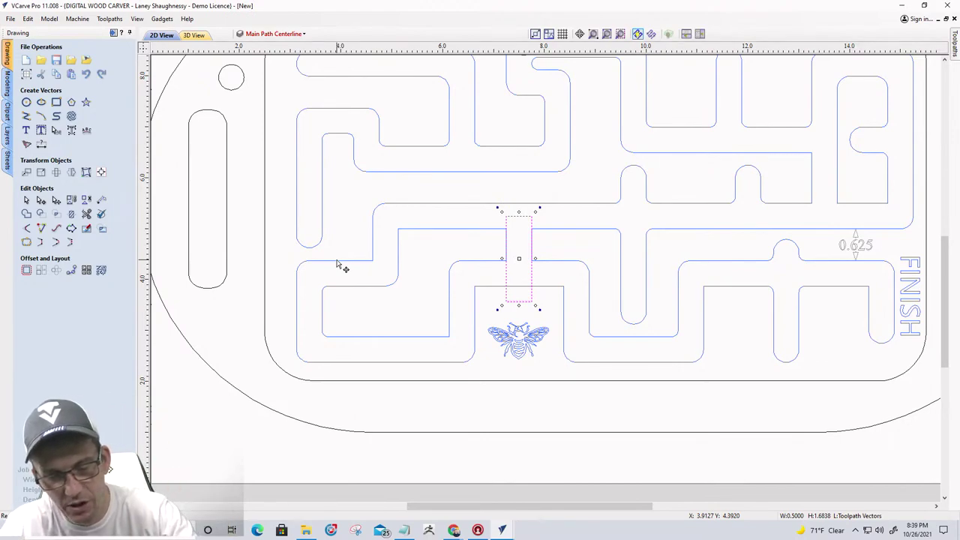
- Convert the rectangle's bottom edge to an arc and nudge its nodes down
key(n)
scroll(538, 332, up, 5)
scroll(450, 225, up, 1)
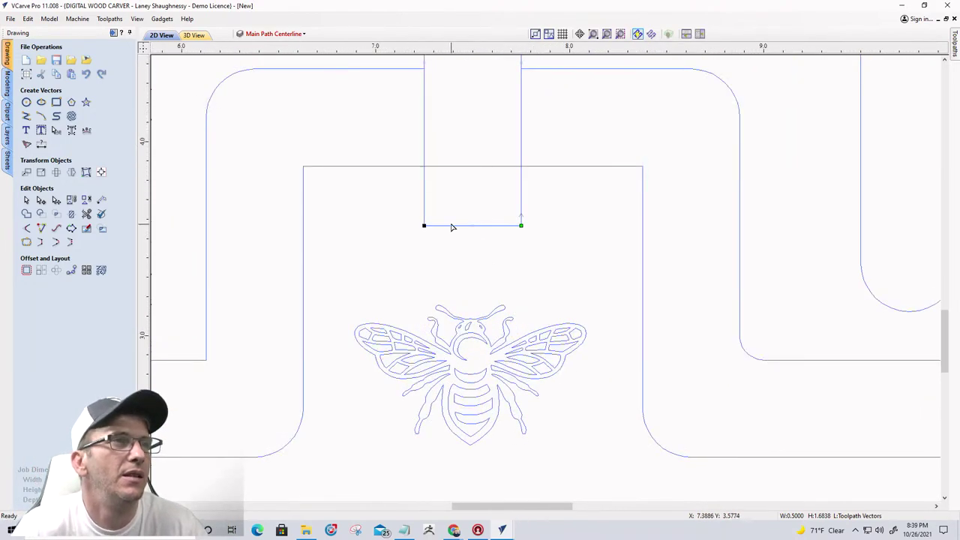
right_click(452, 226)
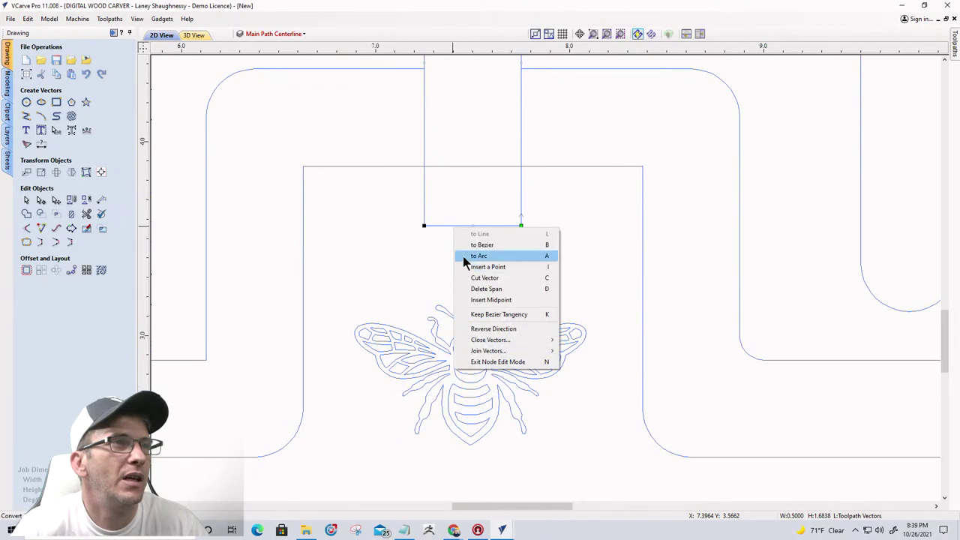
click(462, 256)
scroll(428, 307, down, 4)
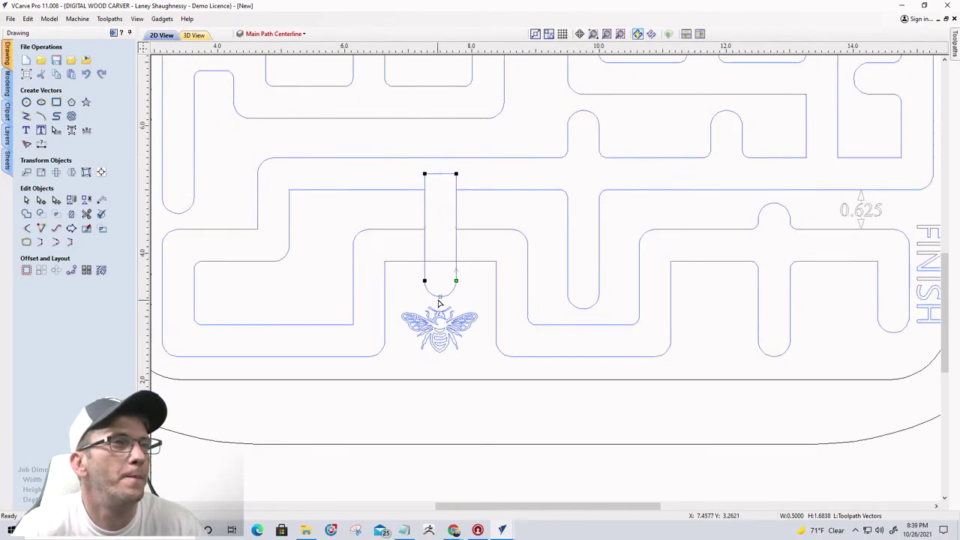
drag(416, 271, 466, 304)
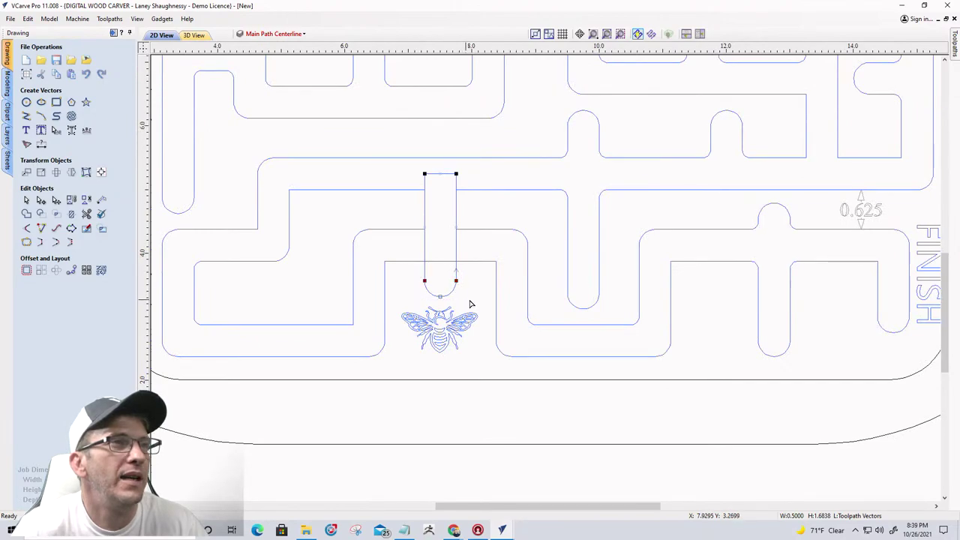
scroll(480, 287, up, 3)
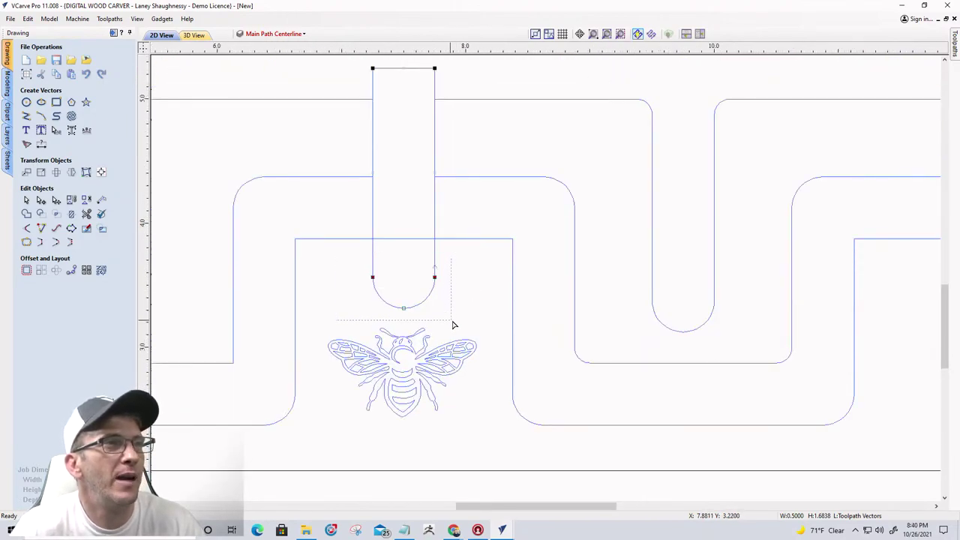
key(Down)
key(Down)
key(Down)
key(Down)
key(Down)
key(Down)
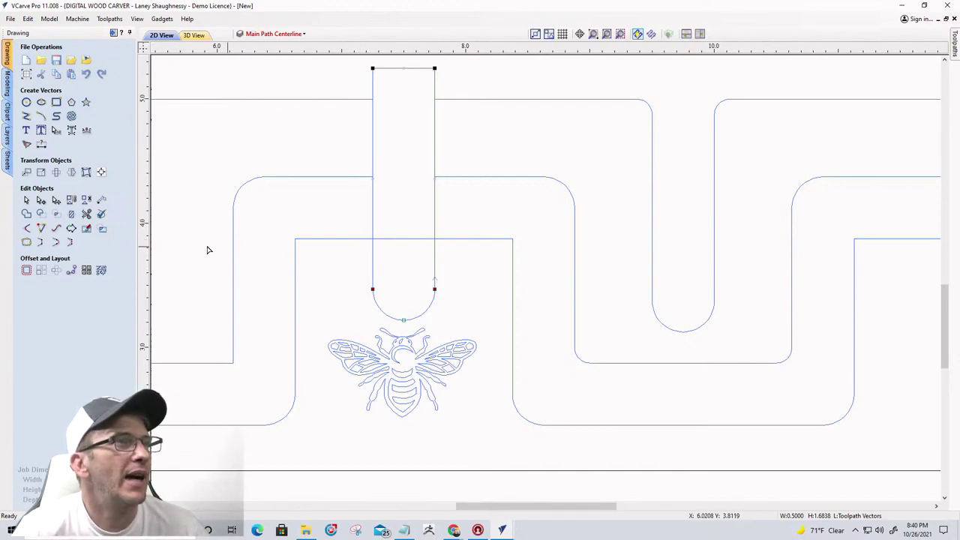
- Trim the crossing line and both slot sides where they overlap the channel
click(87, 214)
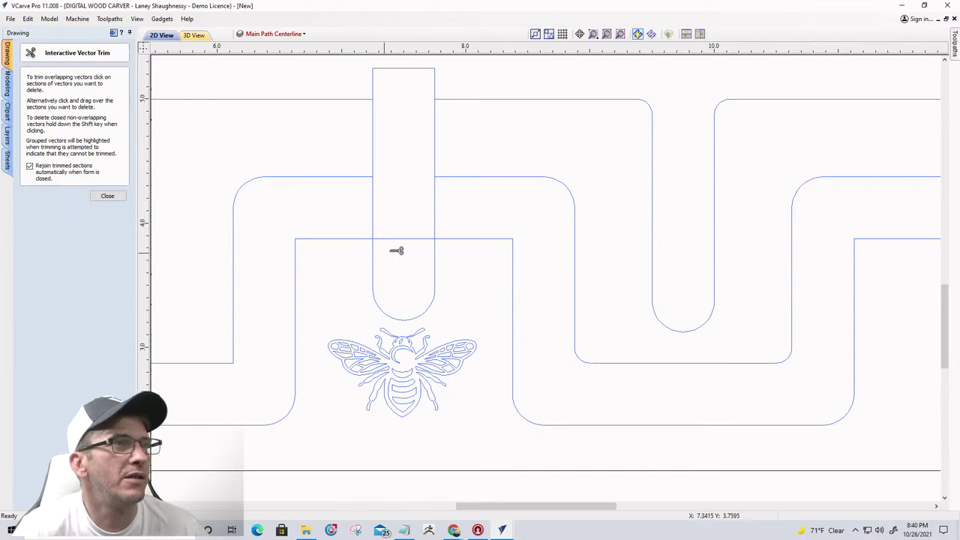
click(405, 238)
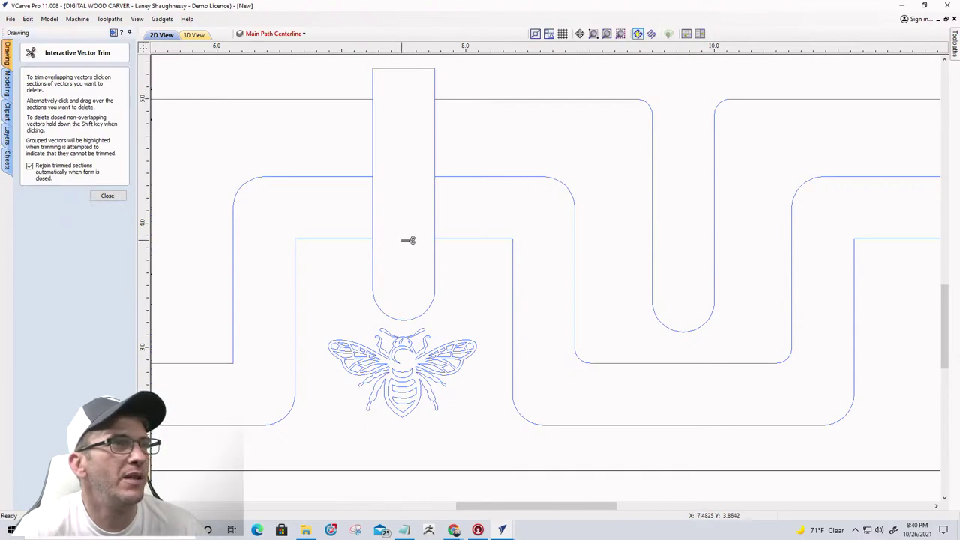
click(373, 208)
click(435, 211)
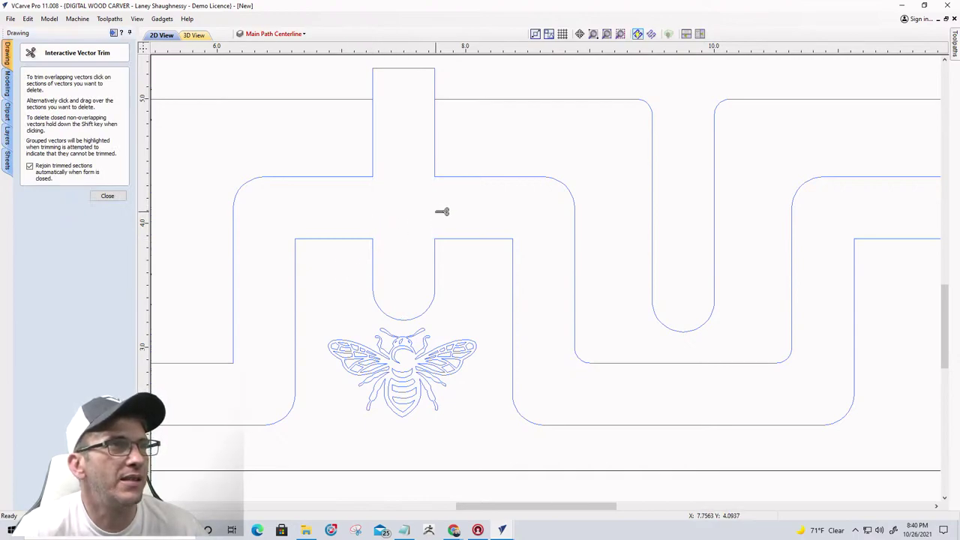
click(109, 196)
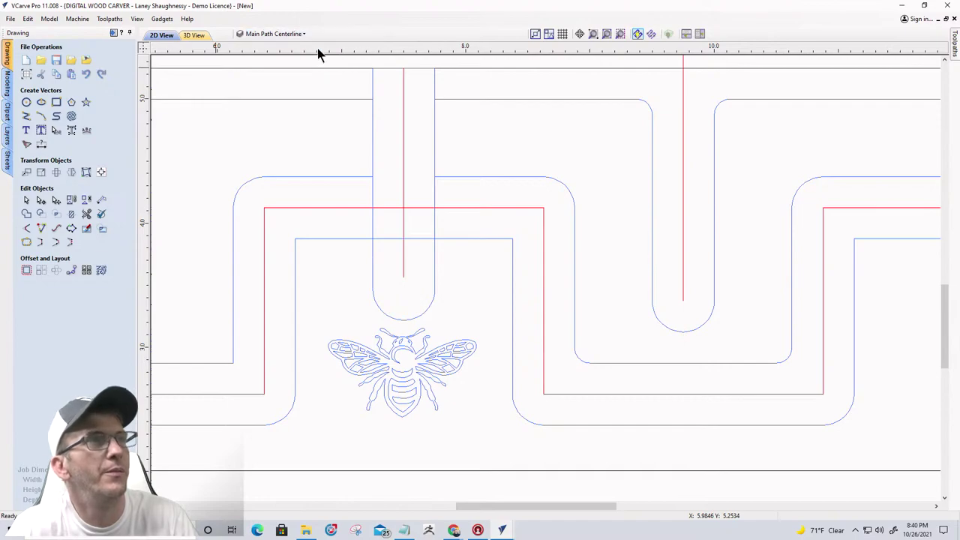
- Activate Toolpath Vectors, hide the centerline, and trim the remaining overlapping slot segments
click(273, 34)
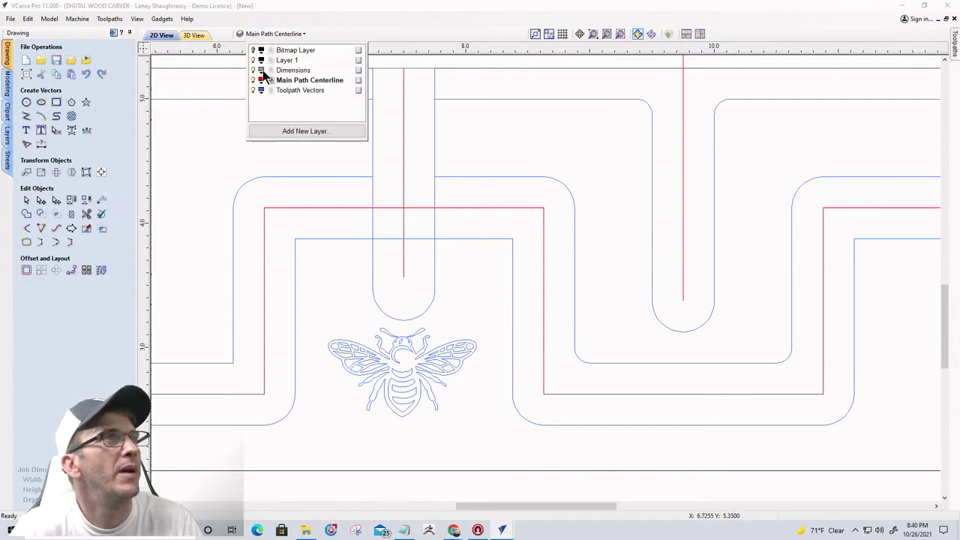
click(289, 90)
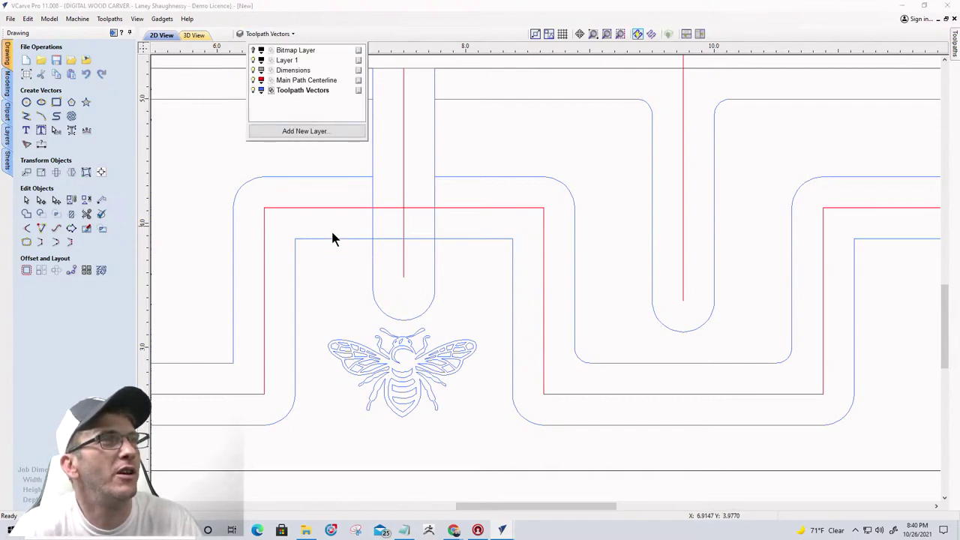
click(370, 290)
click(373, 289)
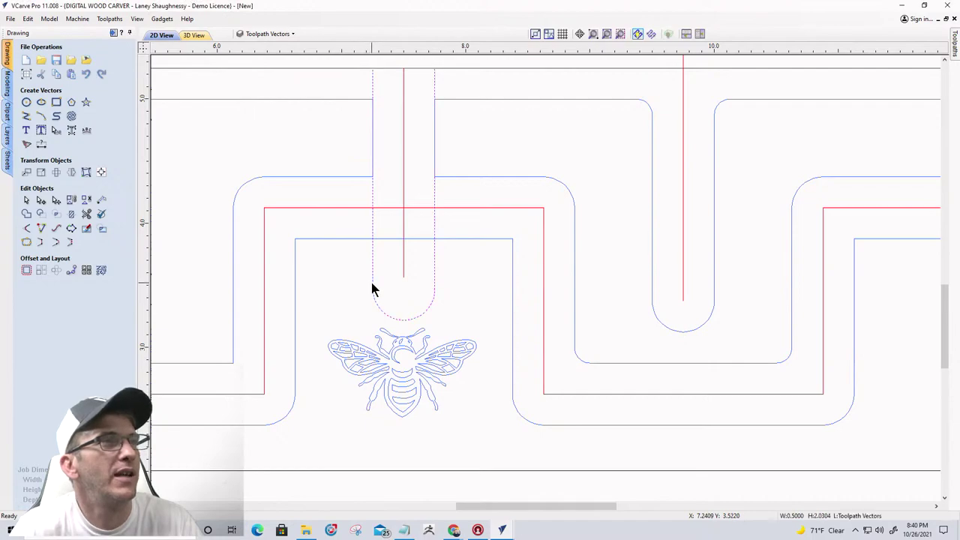
click(86, 214)
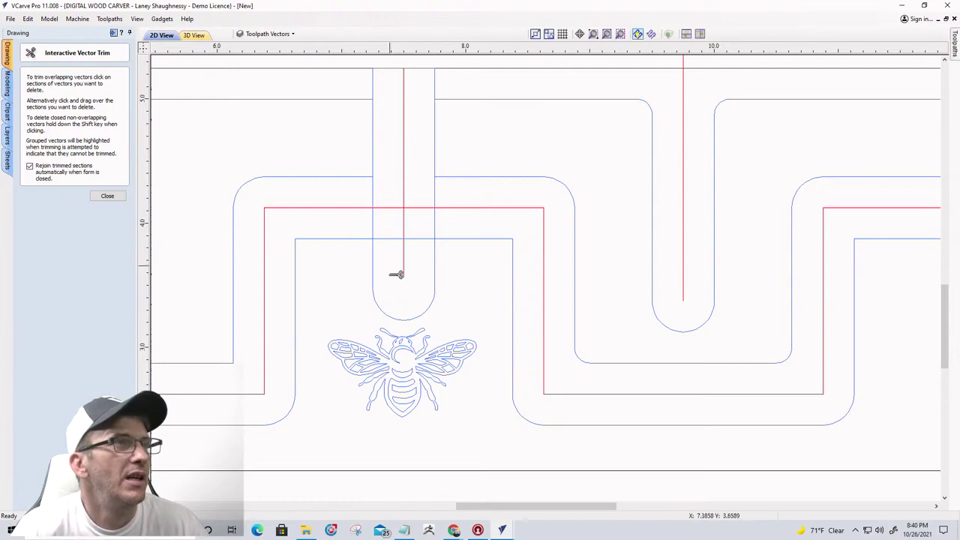
click(251, 34)
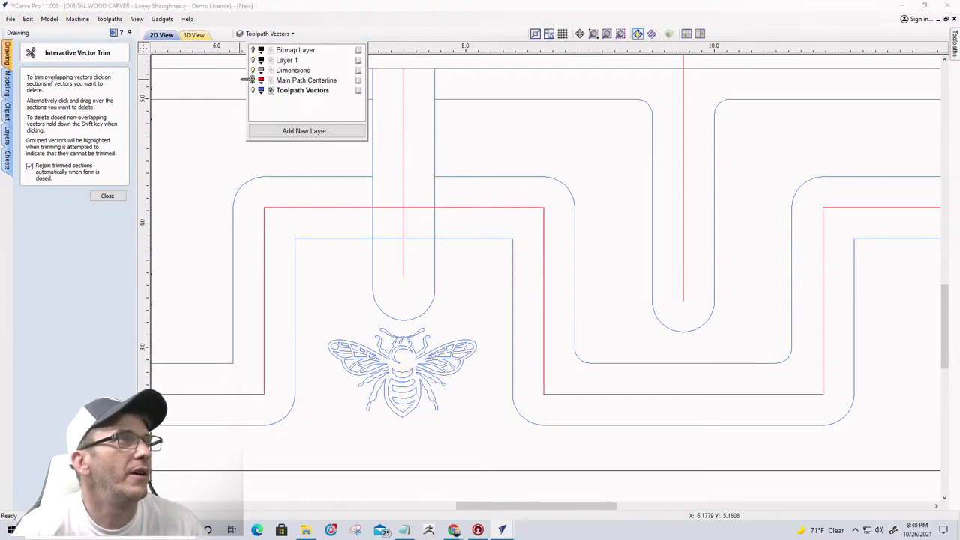
click(255, 80)
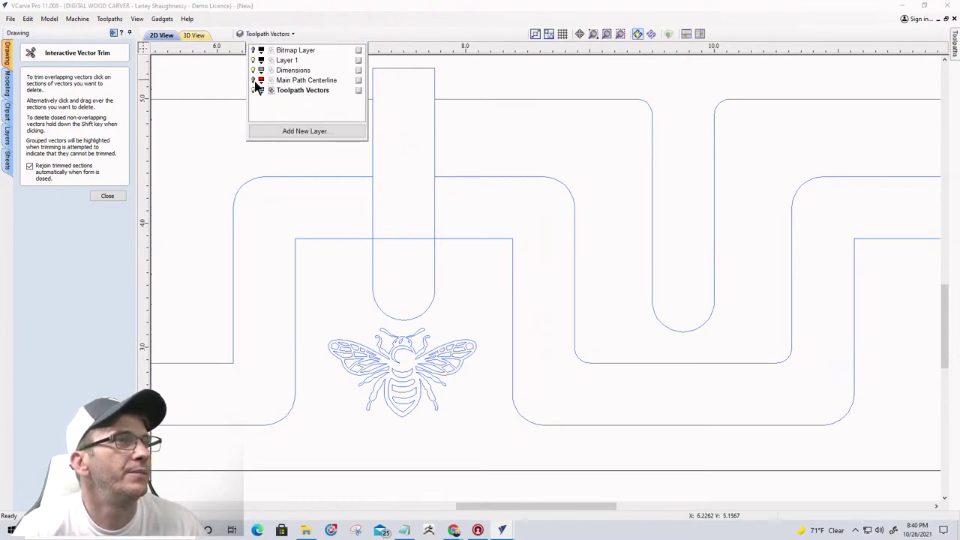
click(436, 222)
click(420, 239)
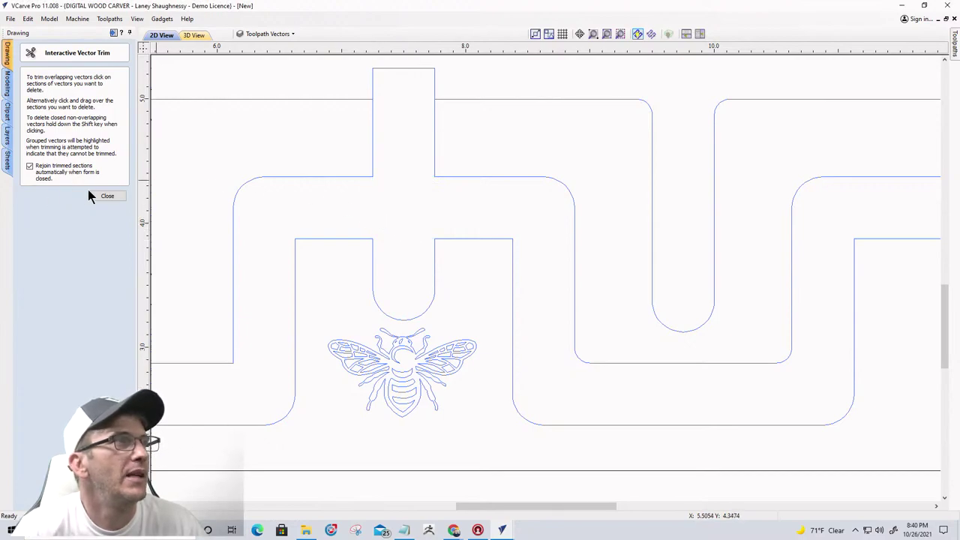
click(114, 195)
click(373, 141)
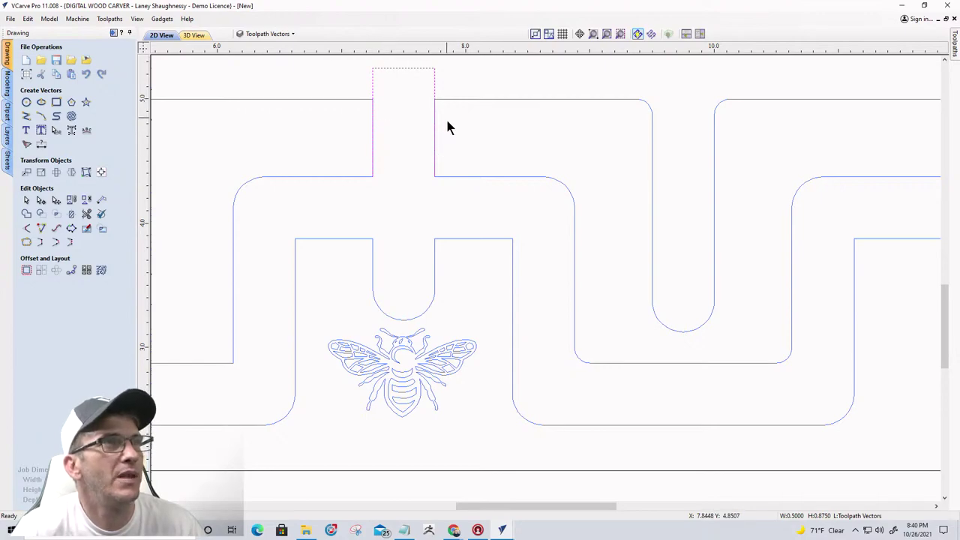
- Delete the leftover rectangle above the channel and select the maze outline
scroll(449, 158, down, 3)
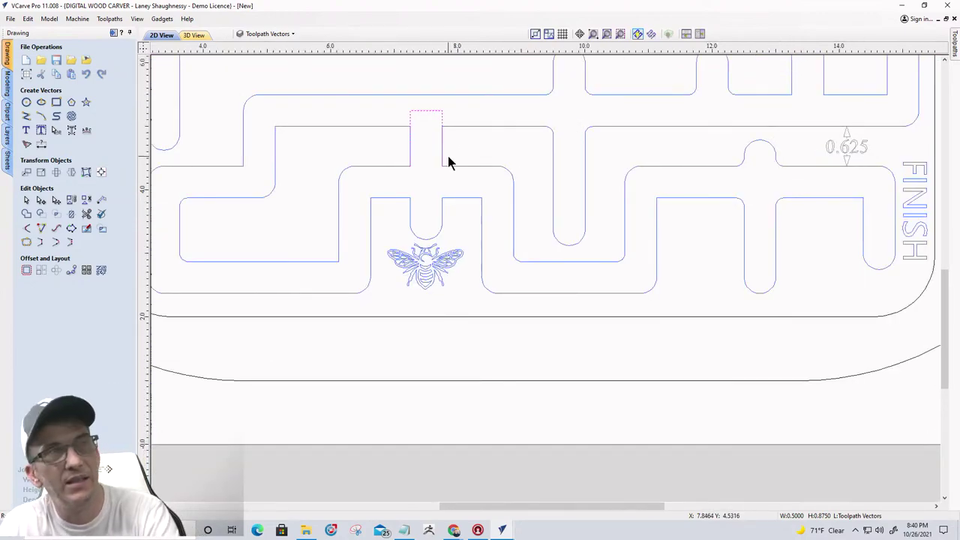
key(Delete)
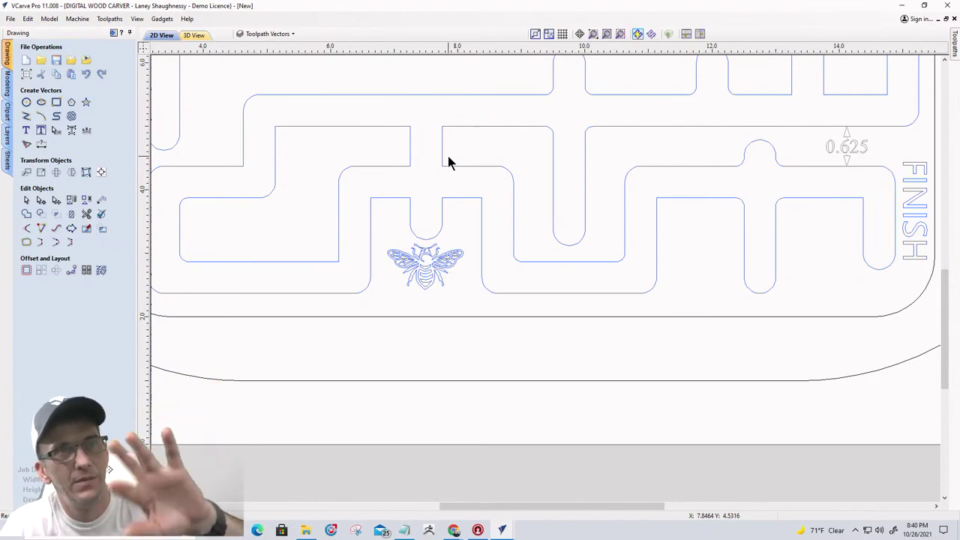
click(442, 159)
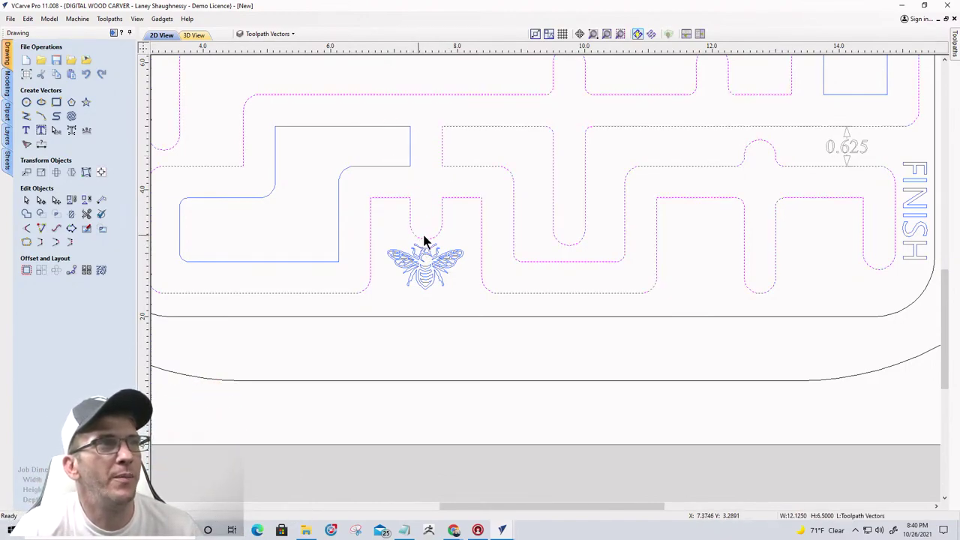
- Clear the maze path selection and select the bee near the bottom of the maze
scroll(423, 270, up, 2)
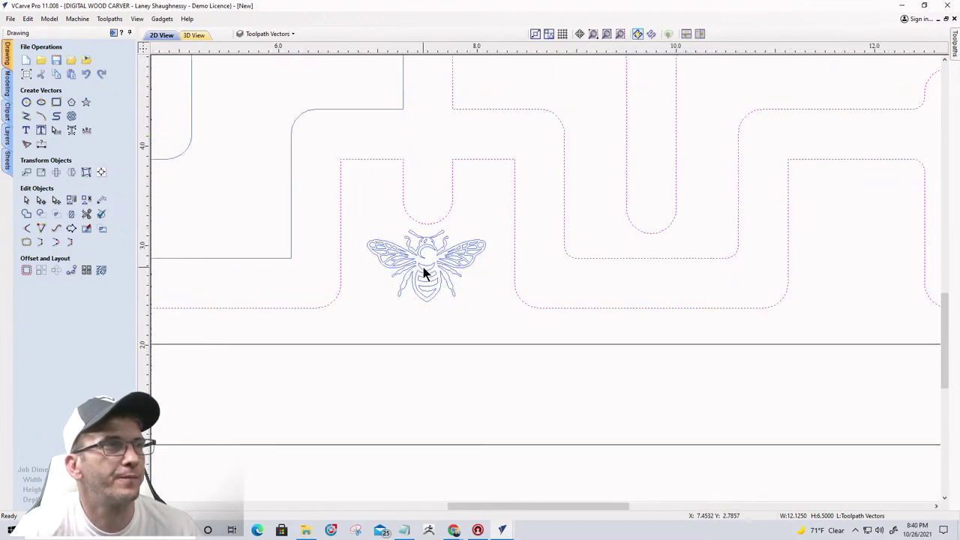
scroll(420, 269, down, 5)
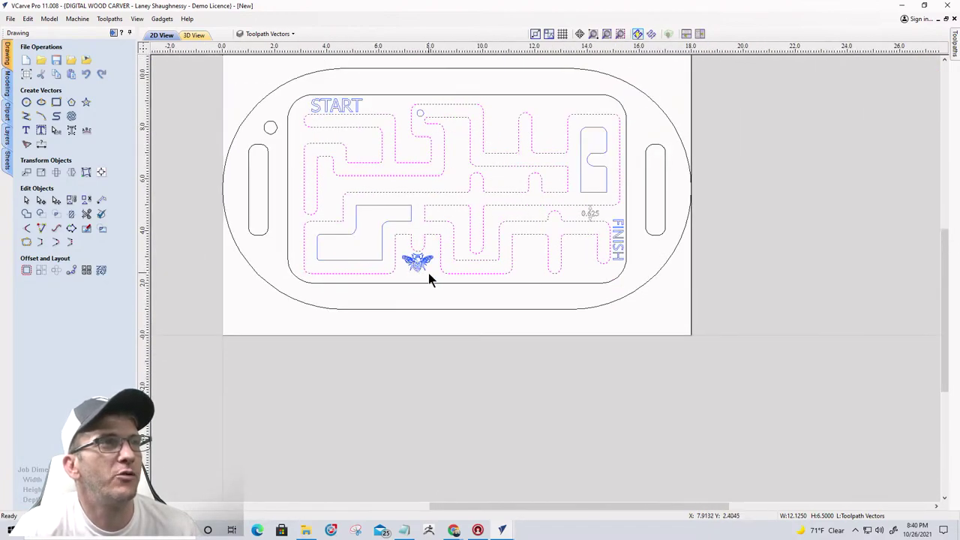
click(429, 274)
scroll(428, 269, up, 3)
scroll(427, 267, down, 2)
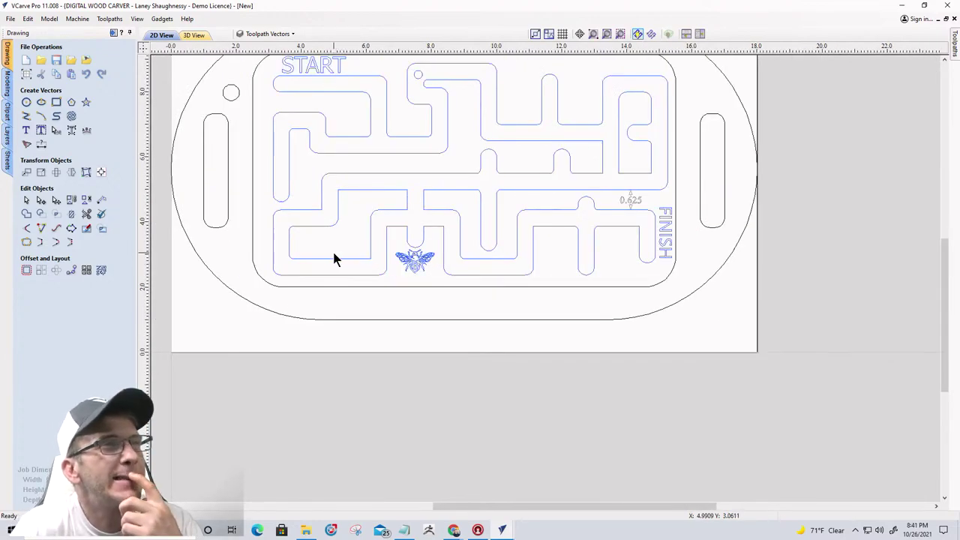
scroll(398, 268, down, 1)
scroll(420, 260, up, 3)
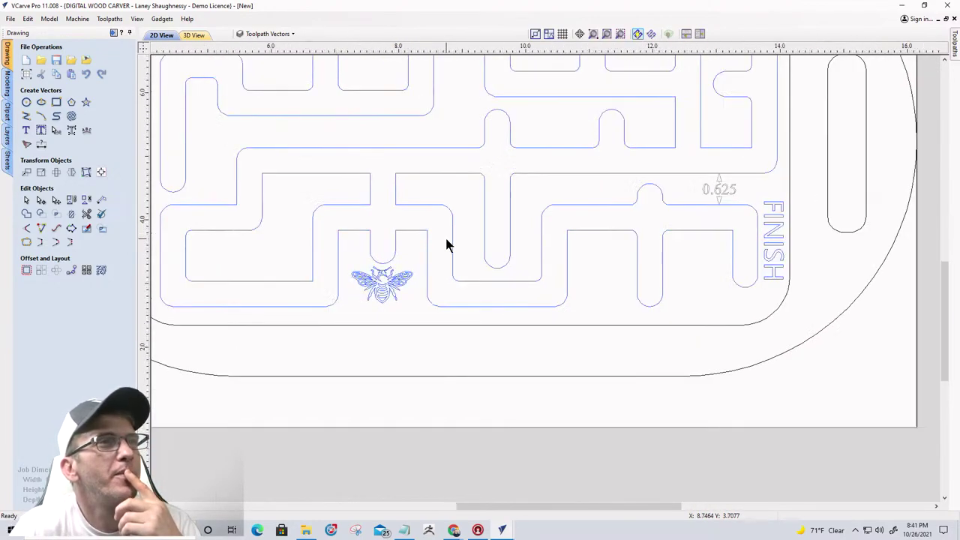
scroll(367, 292, down, 2)
click(367, 295)
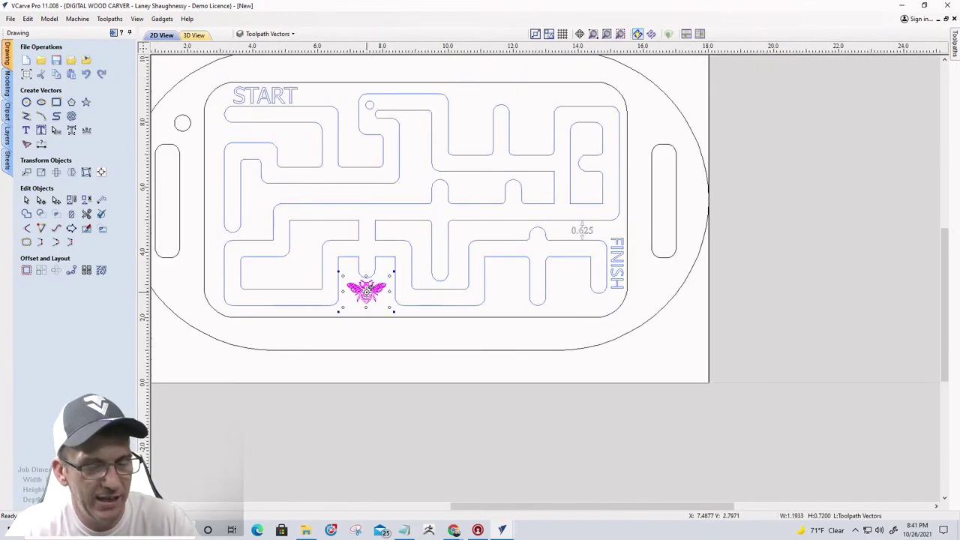
- Copy the bee into the upper maze cell, turn it upright by 90°, and raise it
drag(369, 289, 473, 132)
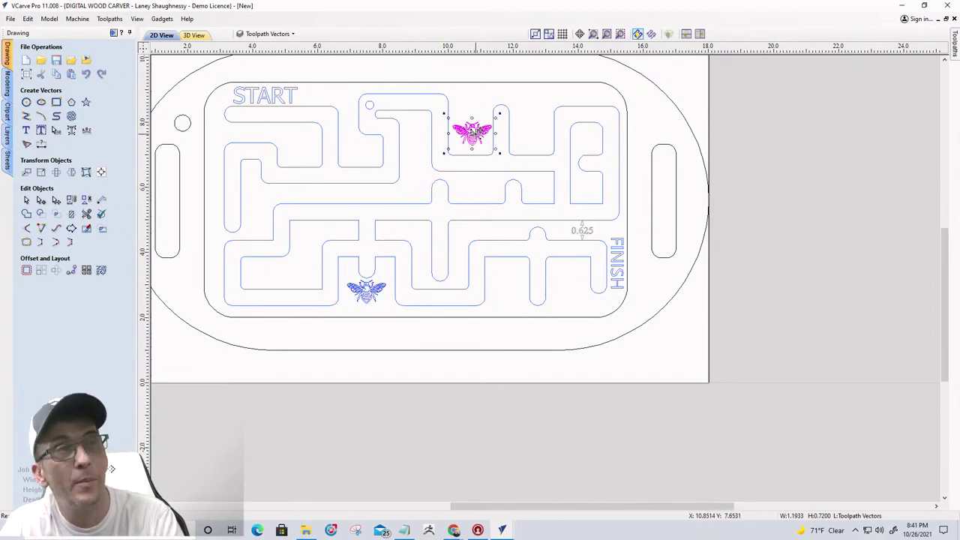
drag(475, 131, 484, 142)
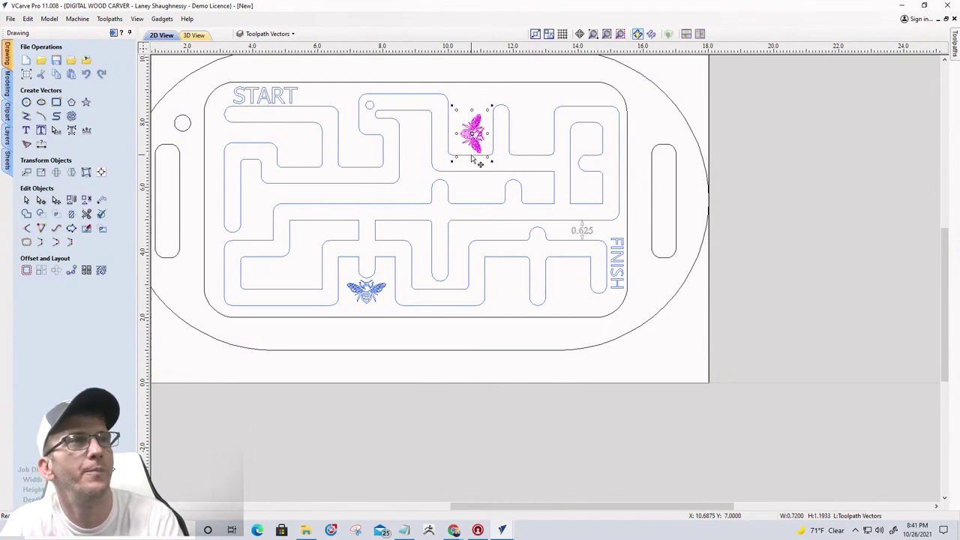
scroll(472, 133, up, 3)
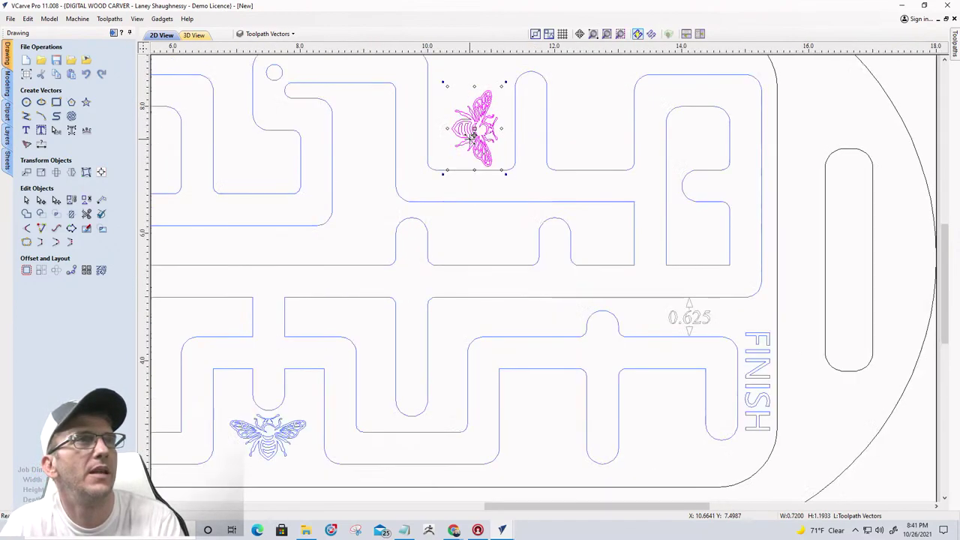
drag(476, 125, 482, 112)
scroll(484, 129, down, 3)
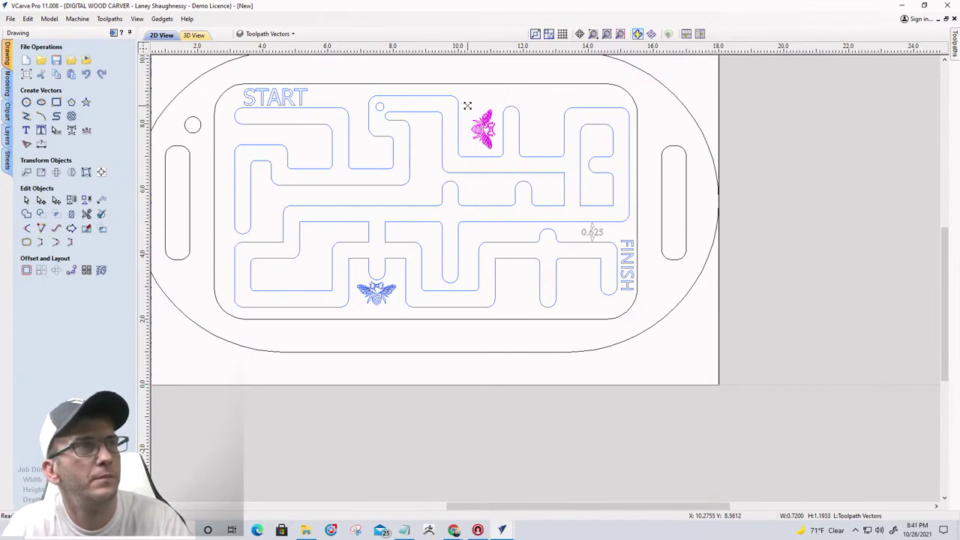
- Resize the upper bee to about 0.96 × 1.60 inches, nudge it up-left, then reselect the bottom bee
drag(467, 106, 466, 109)
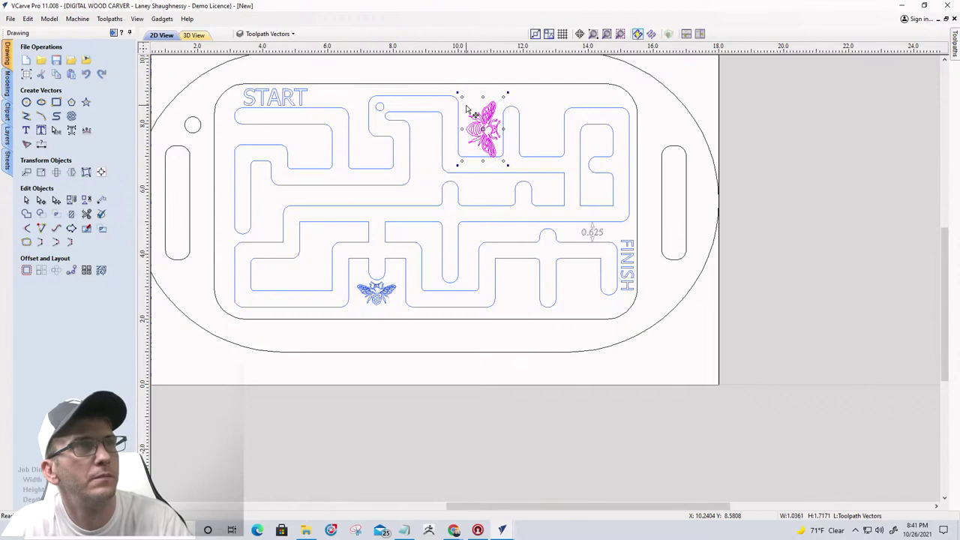
scroll(466, 108, up, 4)
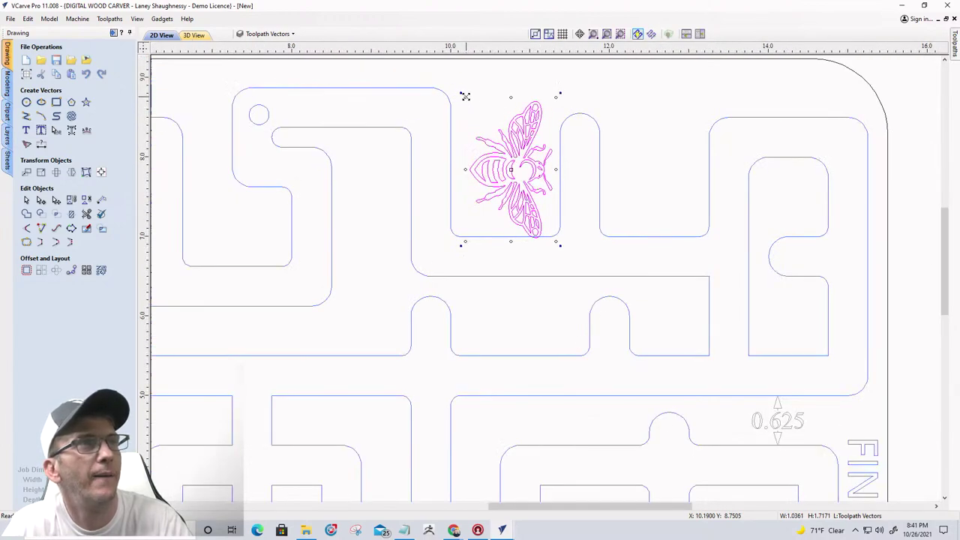
drag(465, 96, 473, 111)
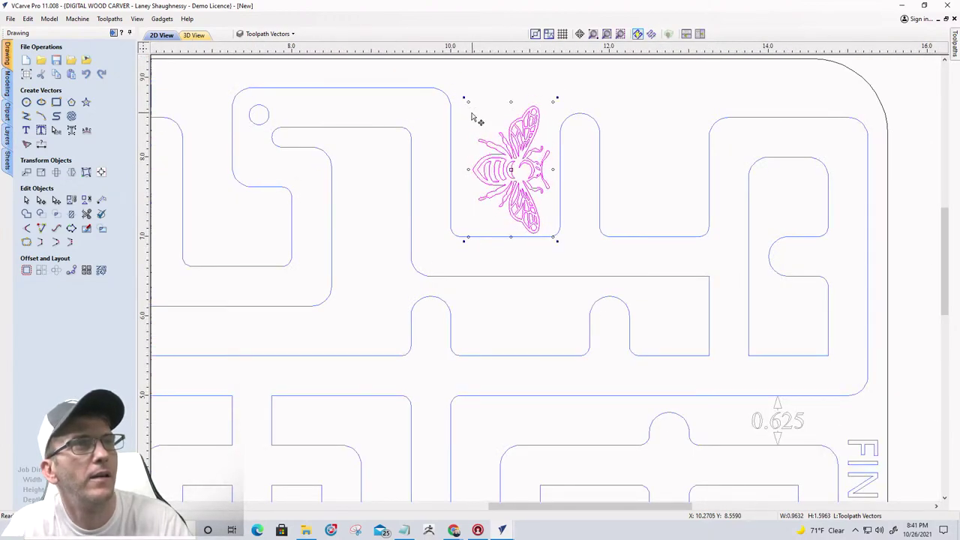
key(Up)
key(Up)
key(Up)
key(Up)
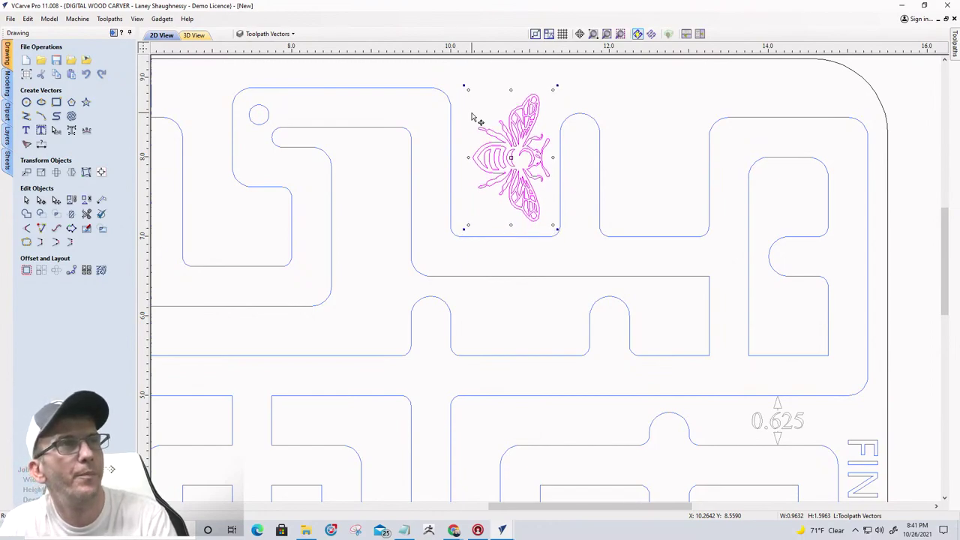
key(Left)
scroll(471, 118, down, 3)
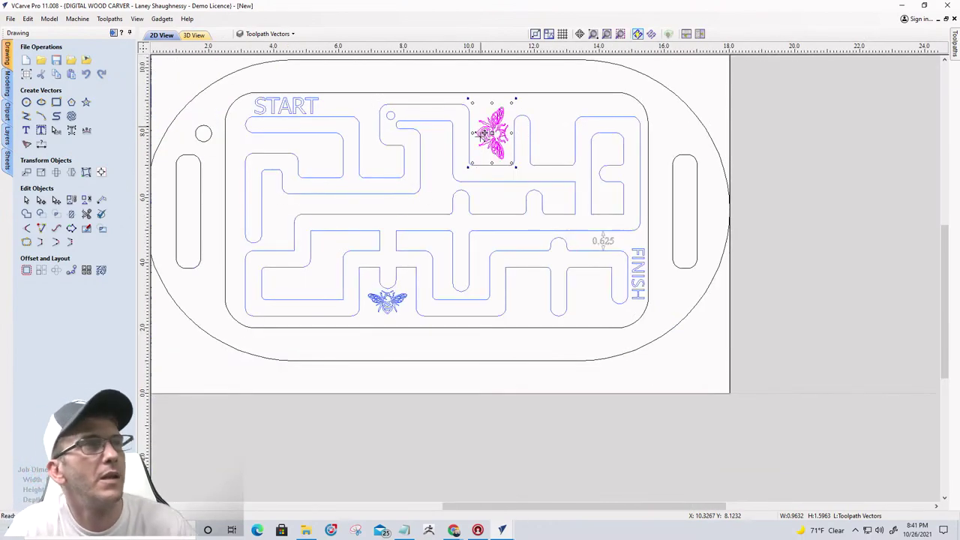
scroll(264, 294, up, 2)
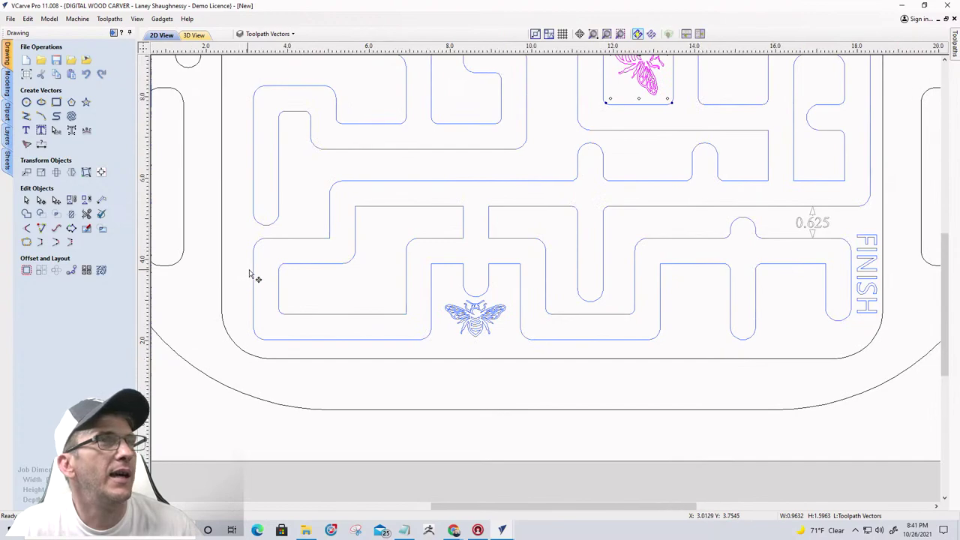
scroll(266, 272, down, 2)
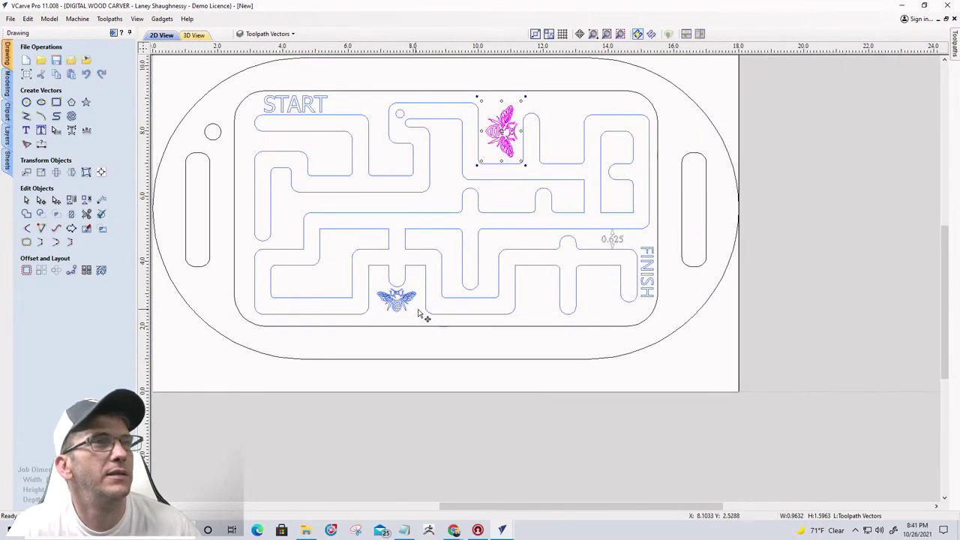
scroll(427, 315, up, 1)
scroll(428, 315, down, 2)
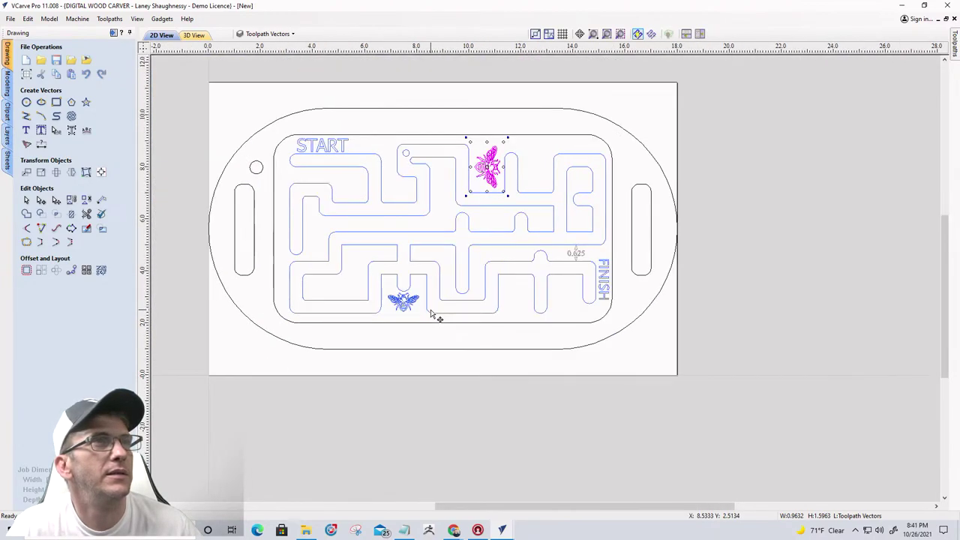
scroll(487, 173, up, 3)
scroll(487, 172, up, 1)
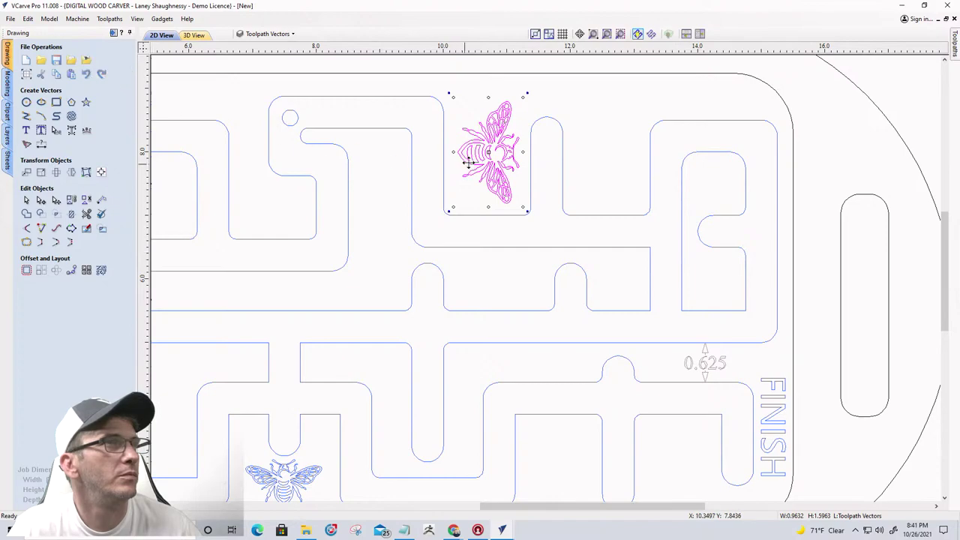
scroll(561, 156, down, 3)
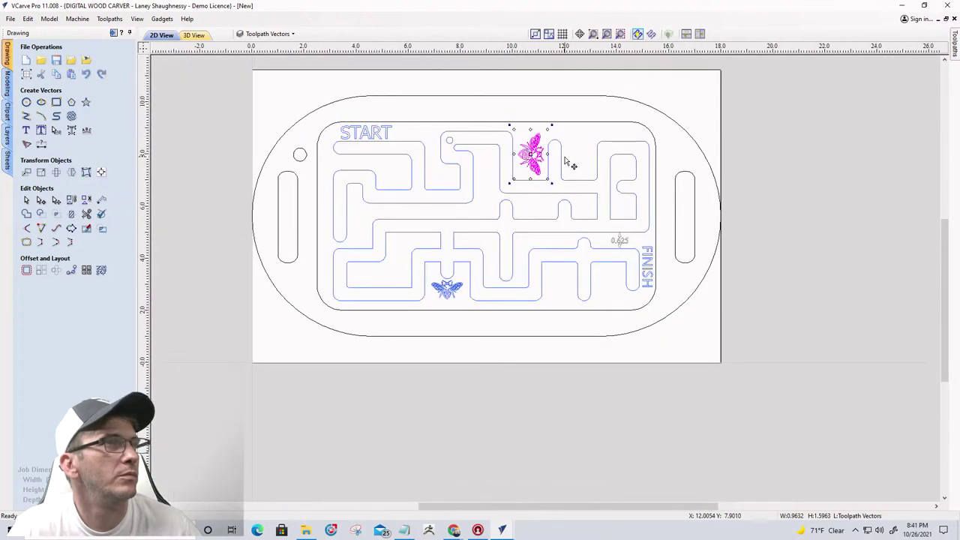
scroll(566, 160, up, 1)
scroll(566, 160, up, 3)
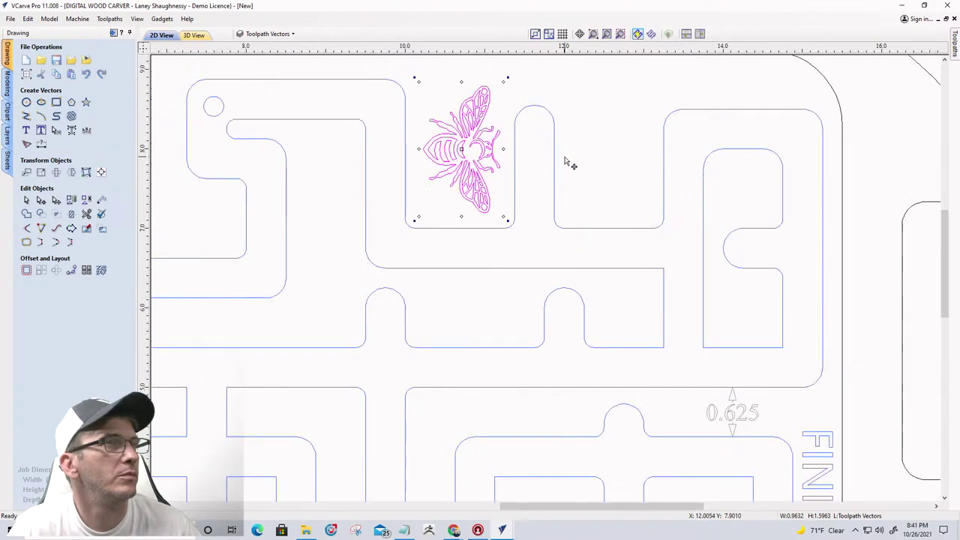
scroll(566, 160, down, 1)
scroll(566, 161, down, 1)
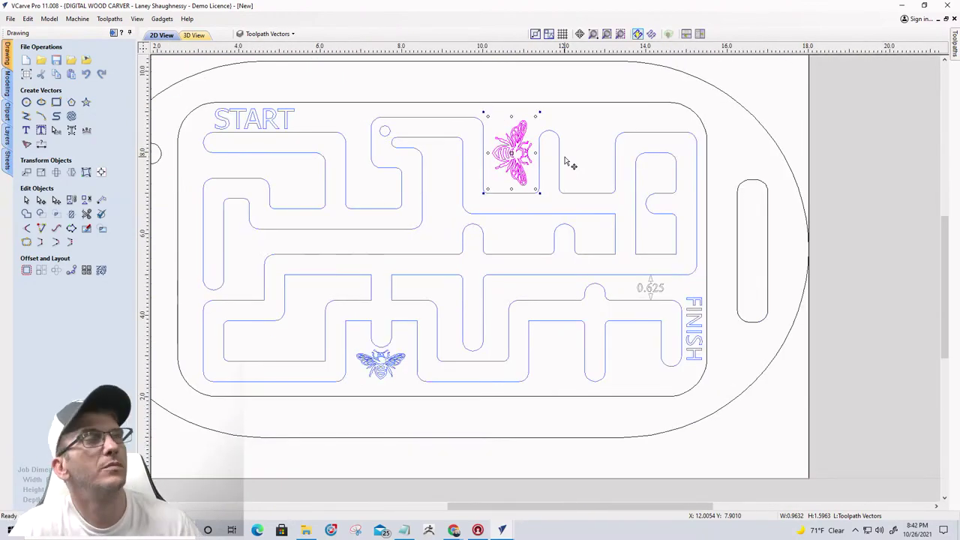
click(381, 366)
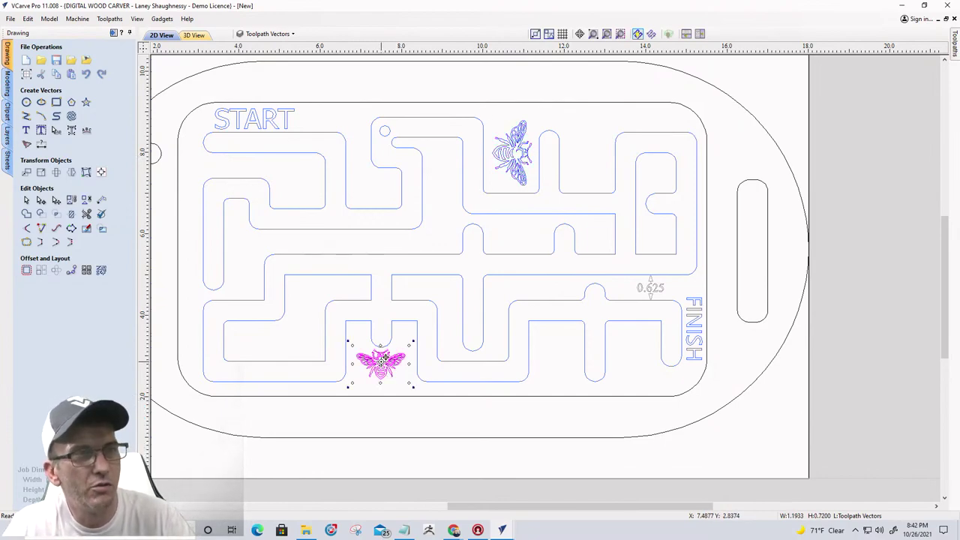
- Copy the bottom bee into the lower-right pocket beside FINISH, upright at about 0.72 × 1.19 inches
drag(382, 362, 557, 367)
scroll(557, 368, up, 3)
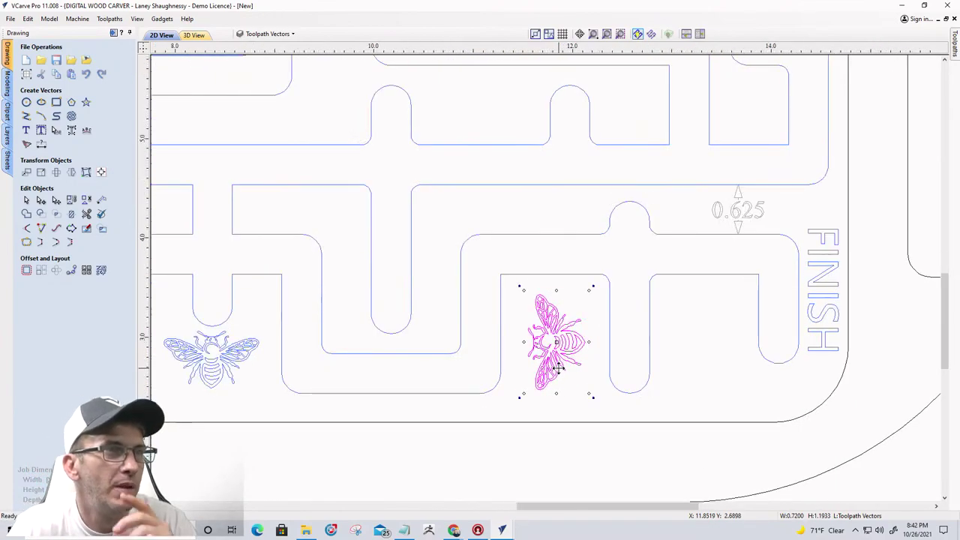
scroll(557, 366, up, 2)
scroll(557, 365, down, 5)
click(493, 351)
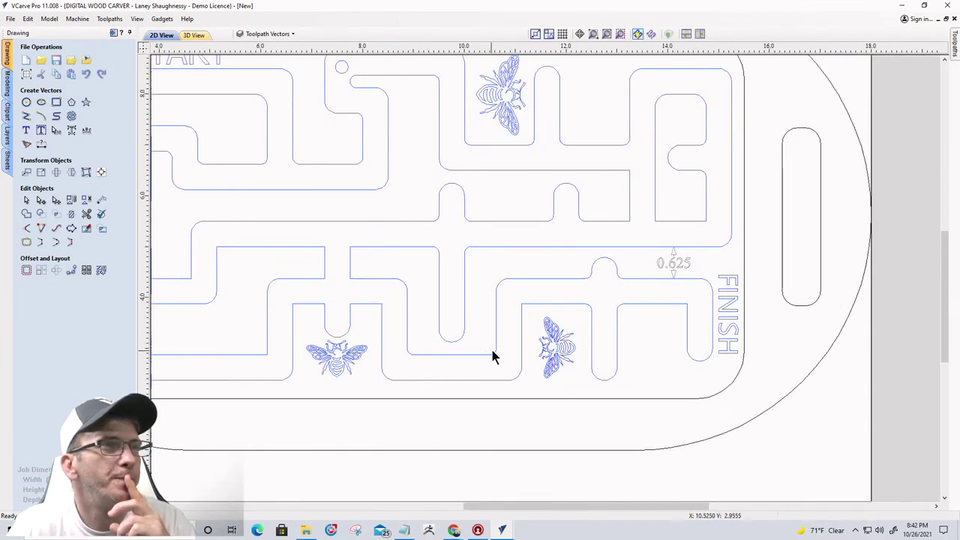
scroll(495, 353, down, 3)
scroll(506, 341, up, 3)
scroll(519, 308, down, 3)
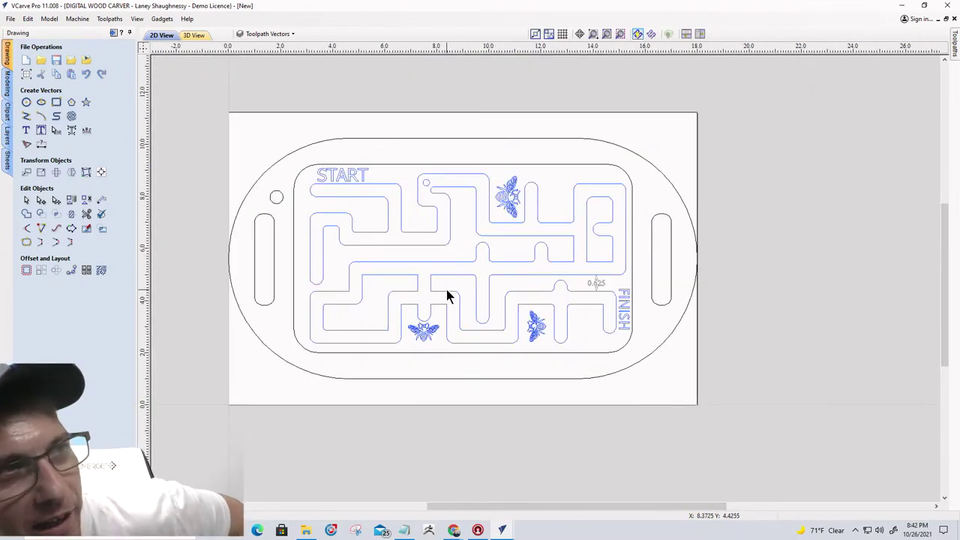
- Toggle the Main Path Centerline layer visible and hidden again from the layer list
scroll(382, 198, up, 2)
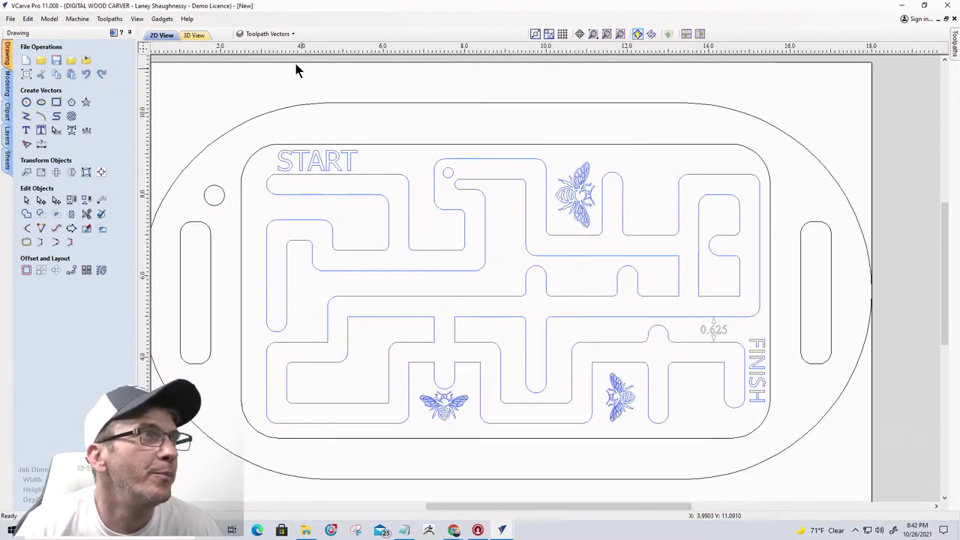
click(270, 33)
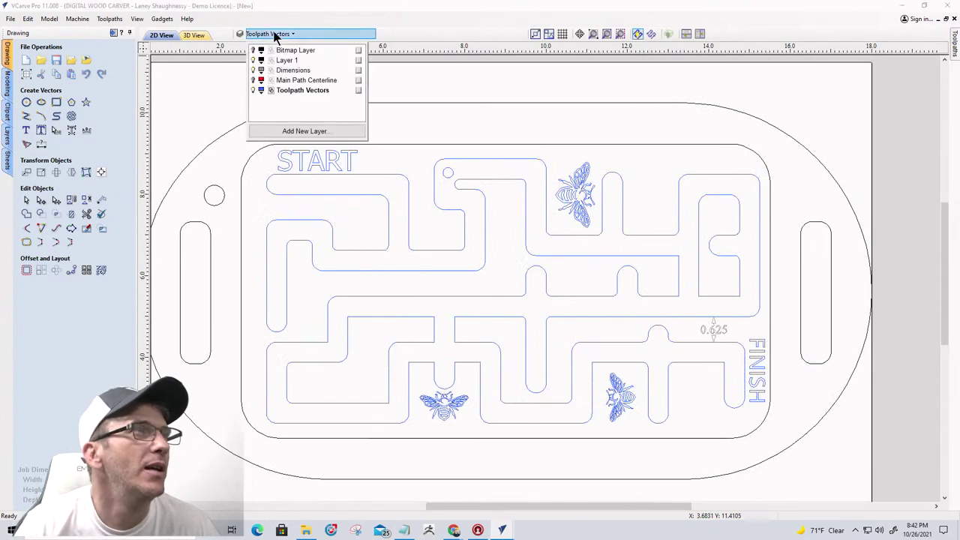
click(253, 80)
click(253, 79)
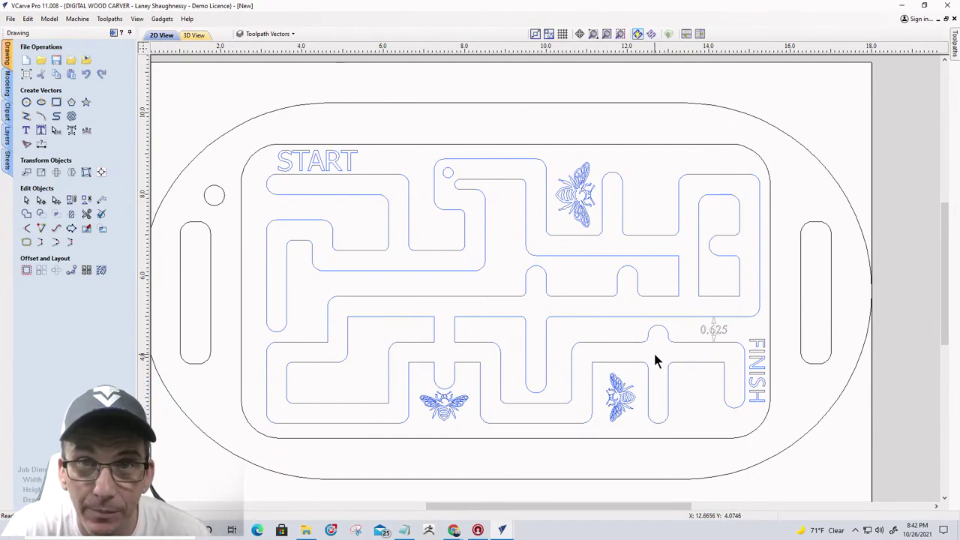
- Move the top small circle up and reposition the centre circle along its channel
click(445, 181)
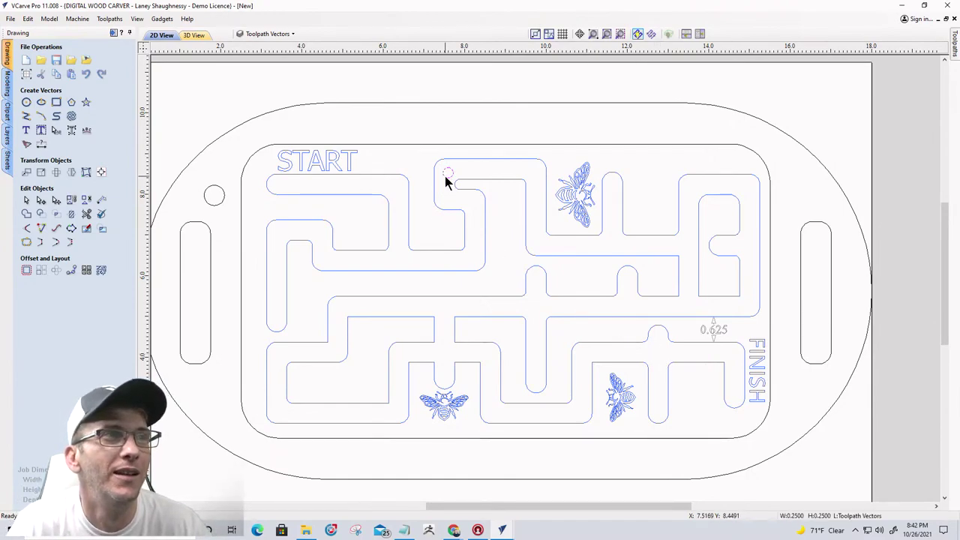
drag(446, 173, 449, 165)
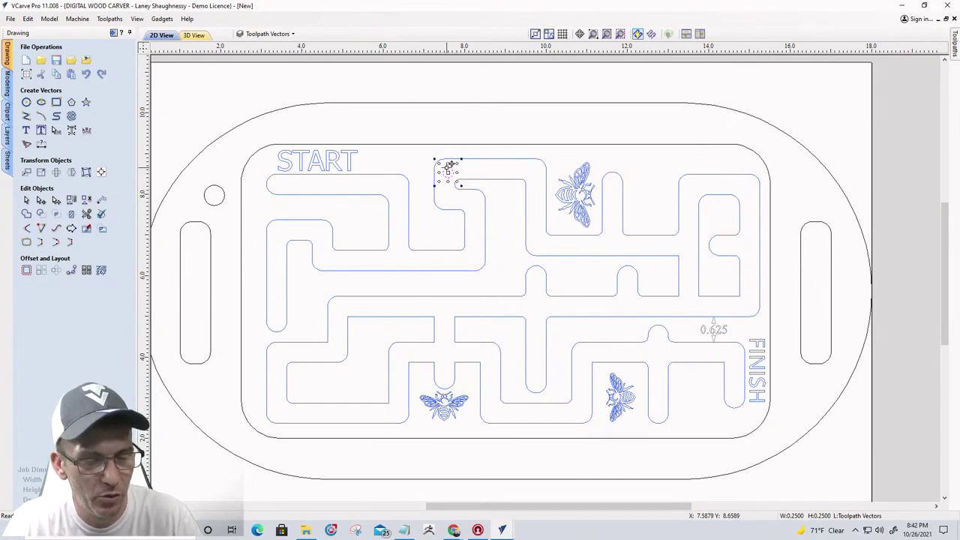
click(536, 300)
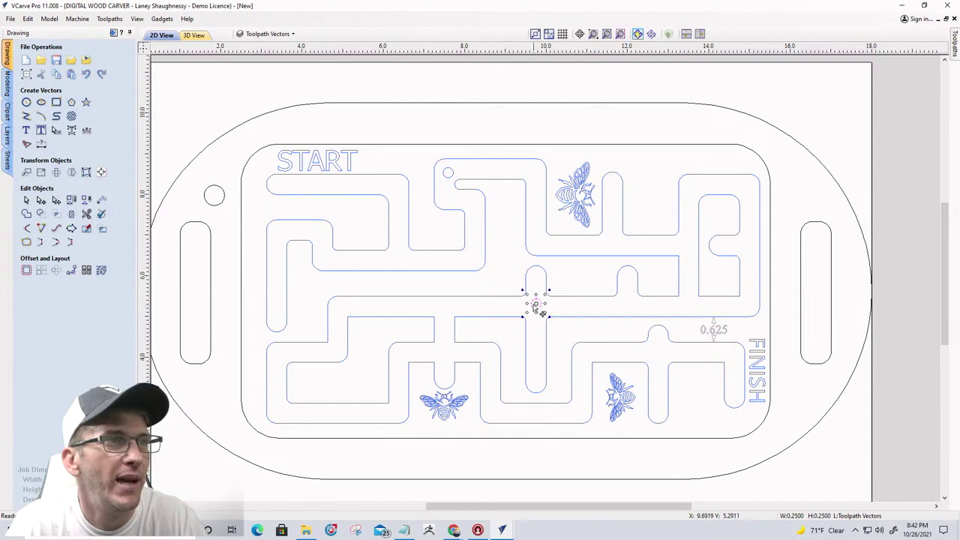
scroll(537, 306, up, 1)
scroll(537, 306, up, 2)
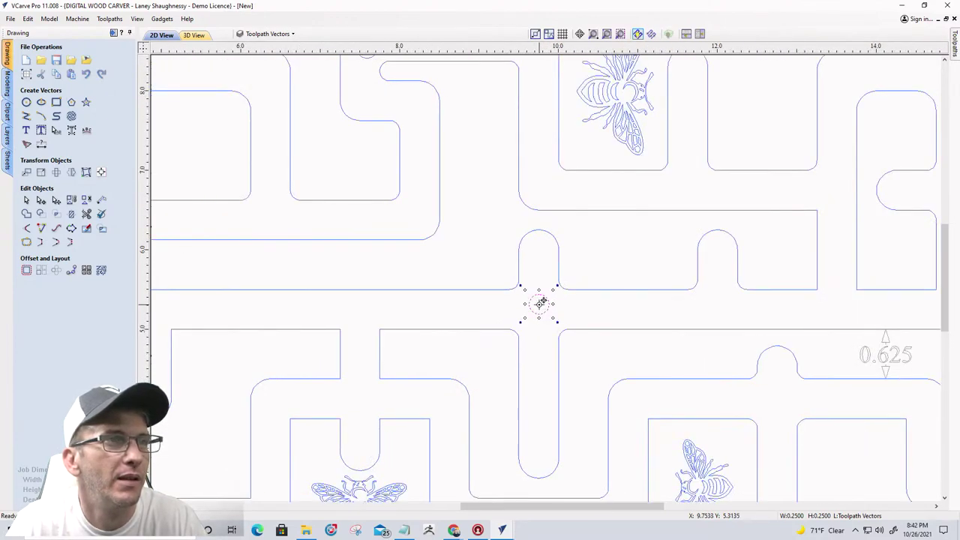
mouse_move(541, 302)
mouse_down()
mouse_move(536, 240)
mouse_move(539, 303)
mouse_up()
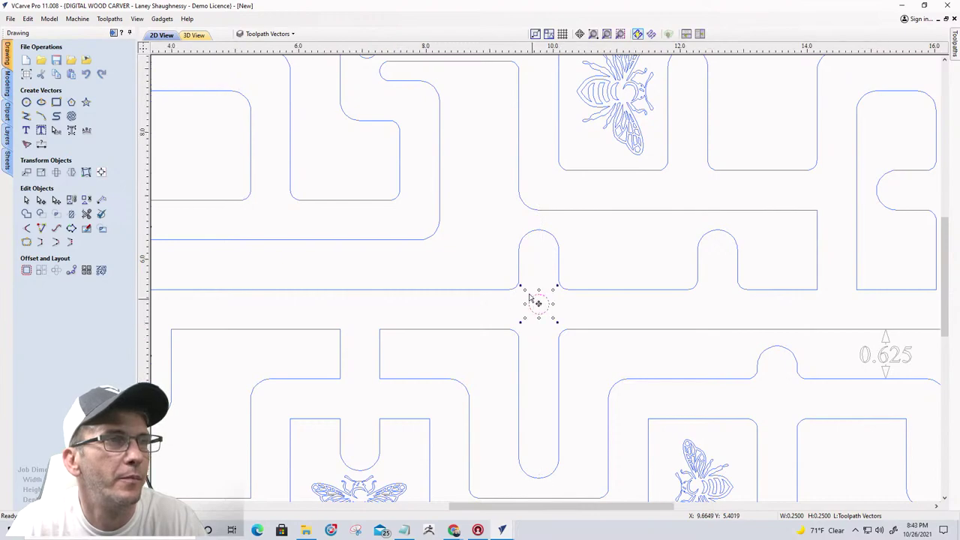
scroll(530, 300, down, 2)
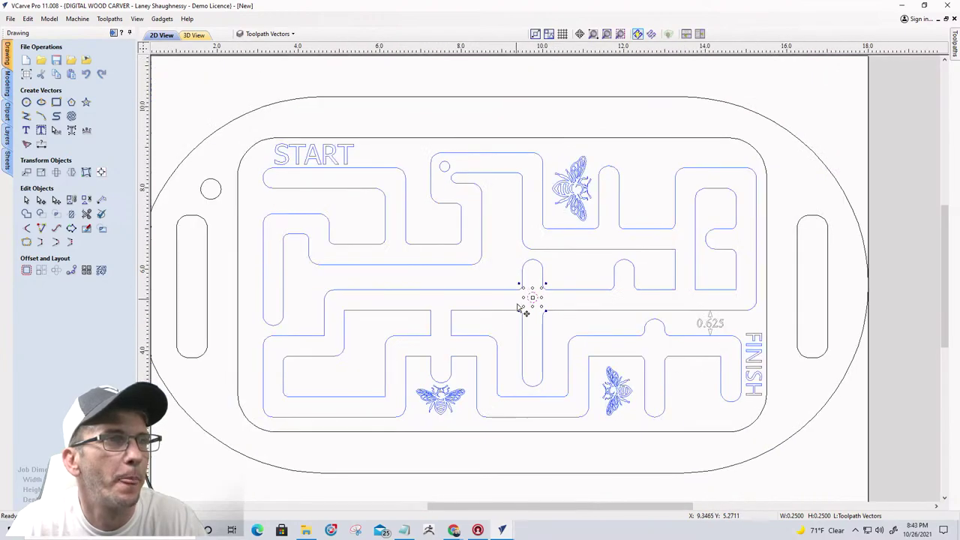
click(655, 345)
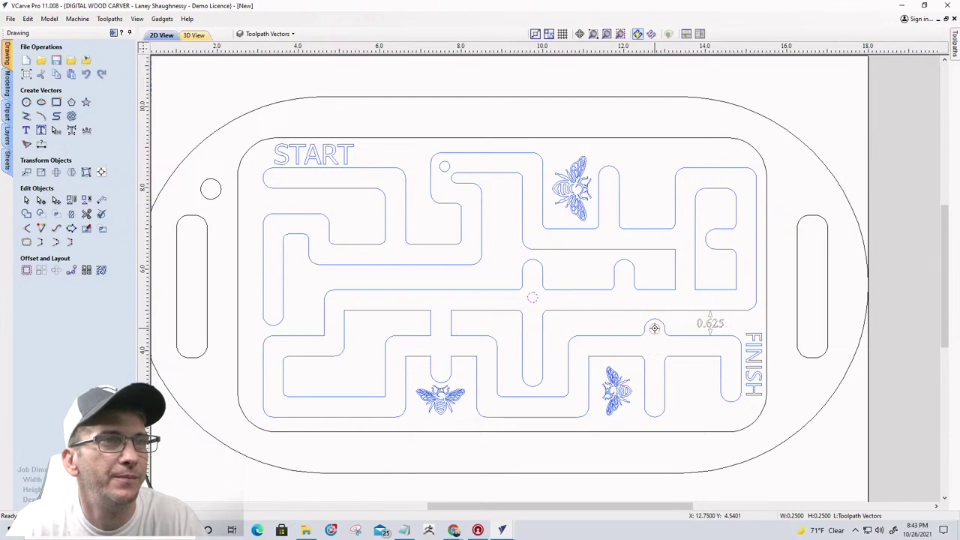
- Shift the 0.25-inch circle into the rounded end of the lower-right slot near 0.625
drag(655, 326, 654, 324)
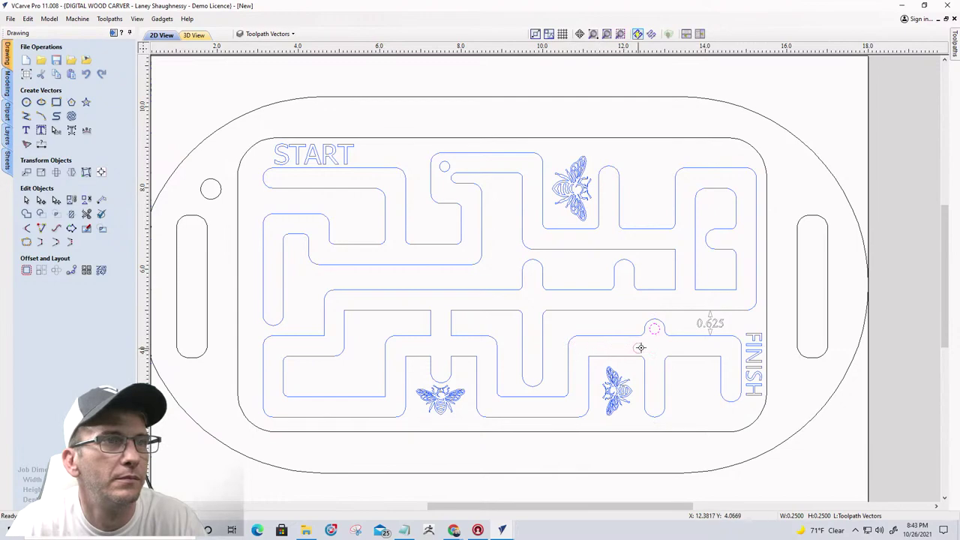
scroll(651, 326, up, 5)
click(662, 351)
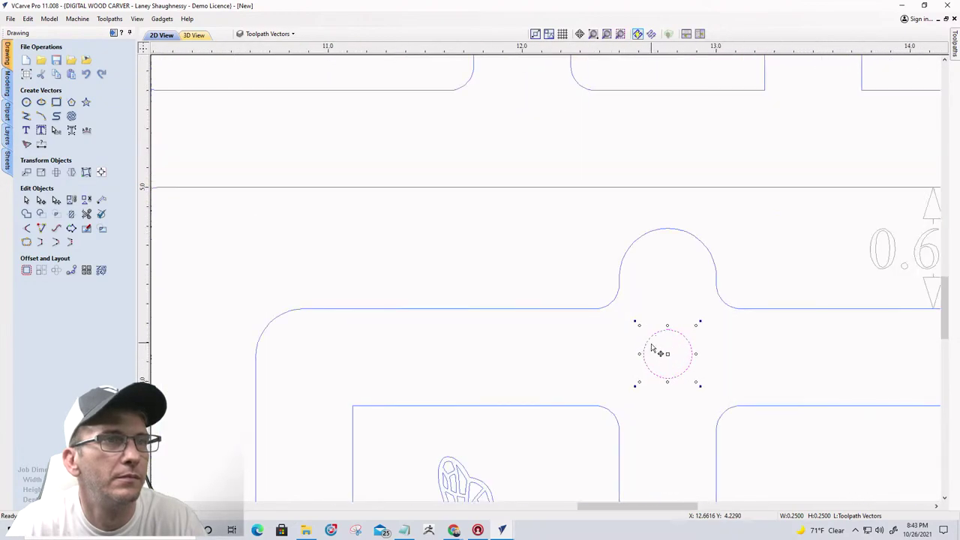
mouse_move(668, 353)
mouse_down()
mouse_move(574, 344)
mouse_move(395, 353)
mouse_move(668, 353)
mouse_up()
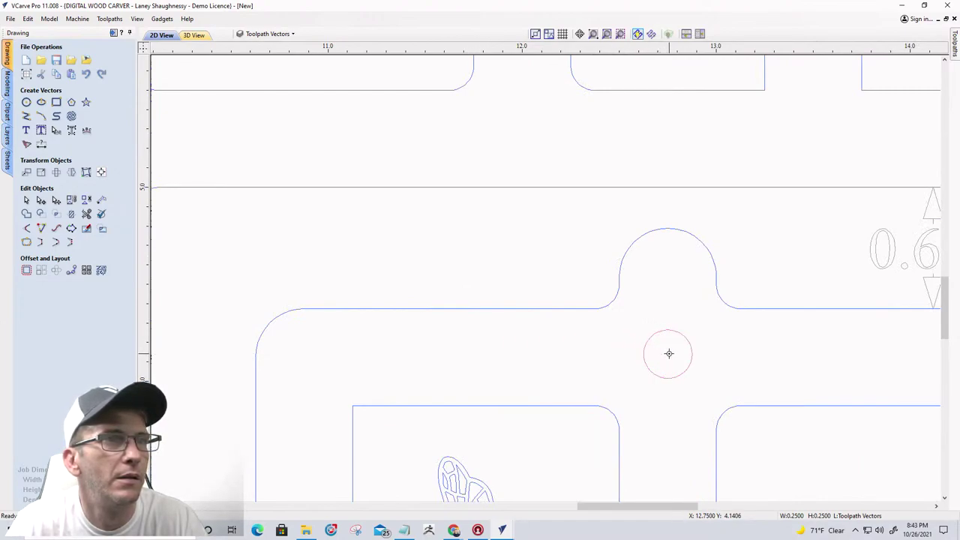
scroll(668, 353, down, 3)
scroll(750, 360, up, 6)
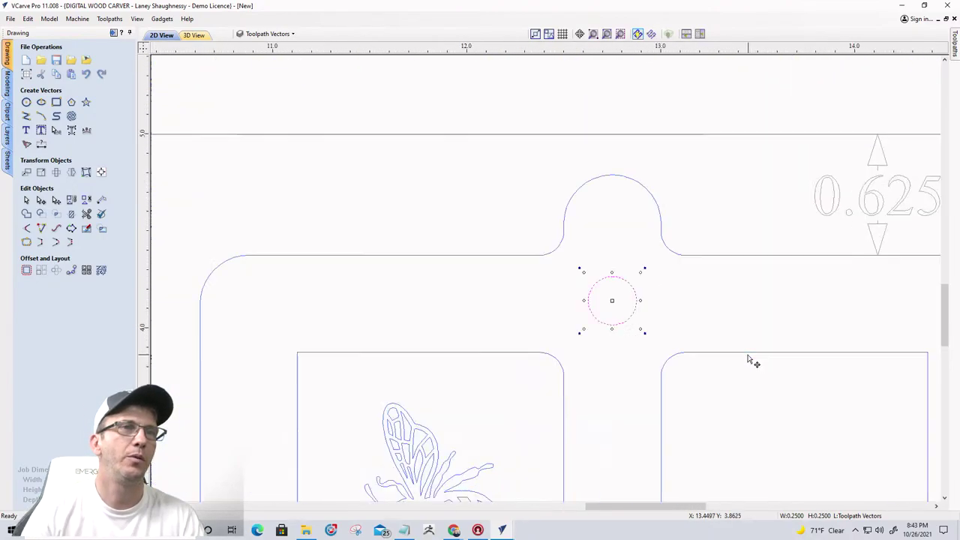
scroll(746, 360, down, 5)
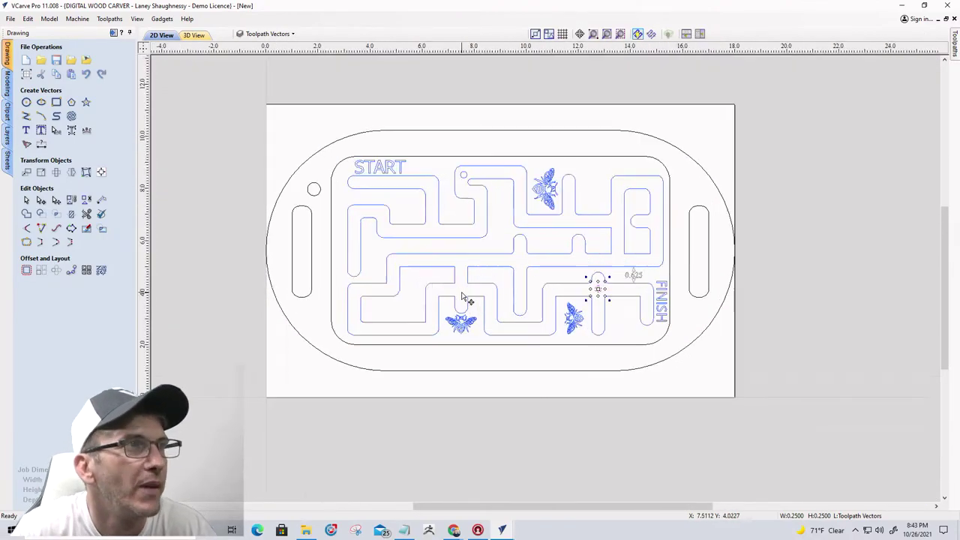
scroll(463, 300, up, 3)
scroll(459, 294, down, 3)
scroll(457, 294, up, 5)
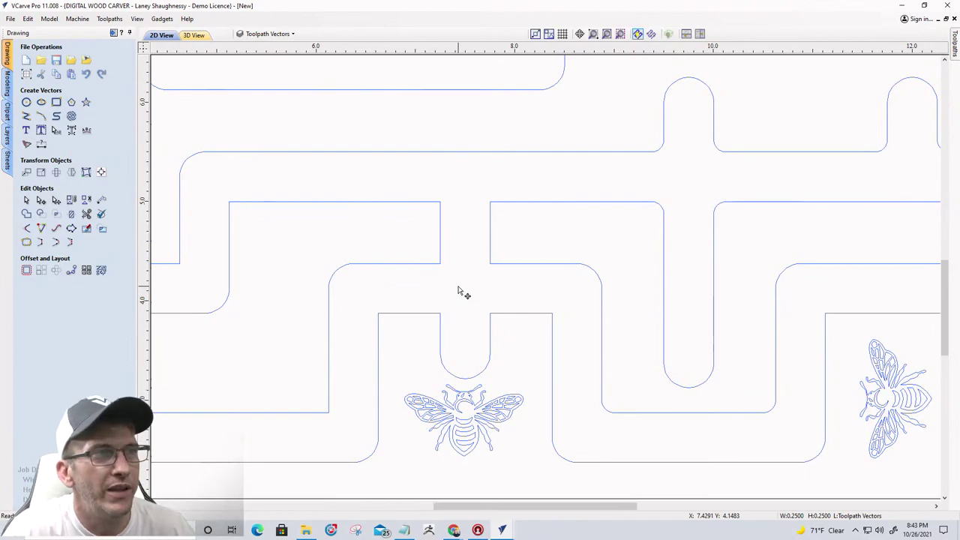
scroll(457, 294, down, 4)
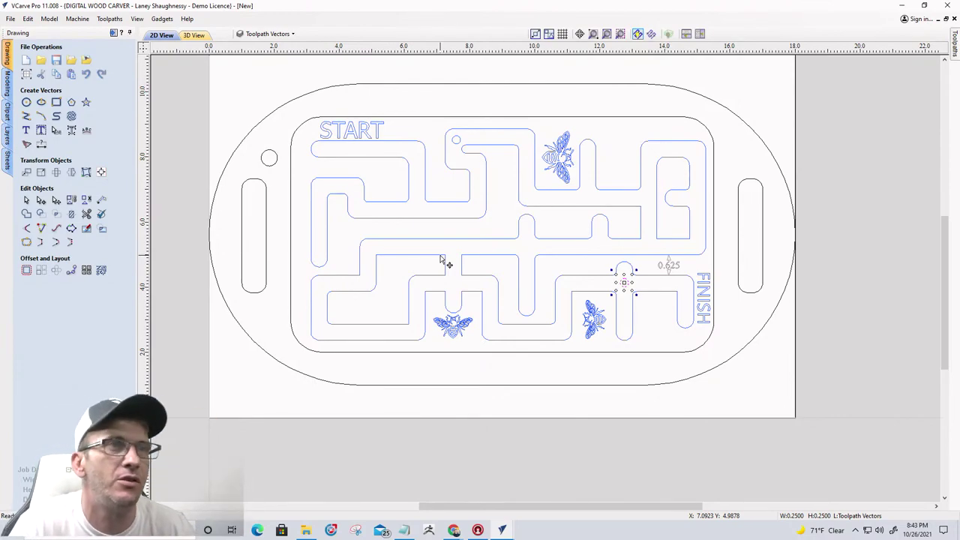
- Centre the junction circle in the middle maze crossing using snap guides
click(338, 237)
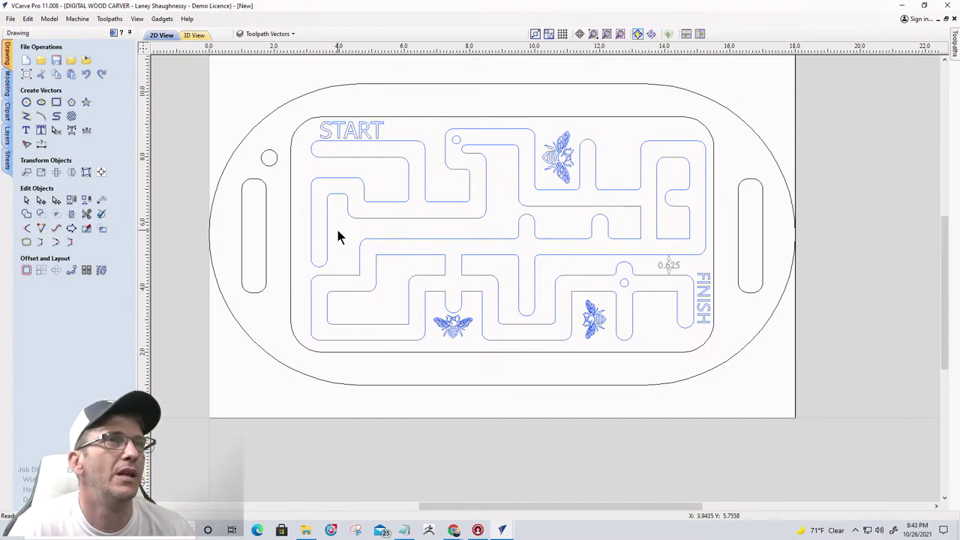
scroll(529, 278, down, 1)
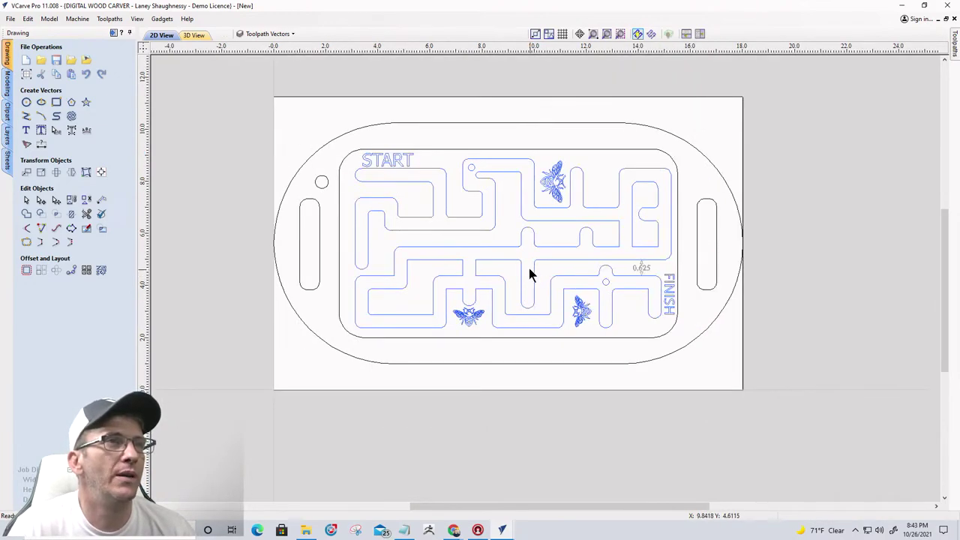
scroll(566, 285, up, 1)
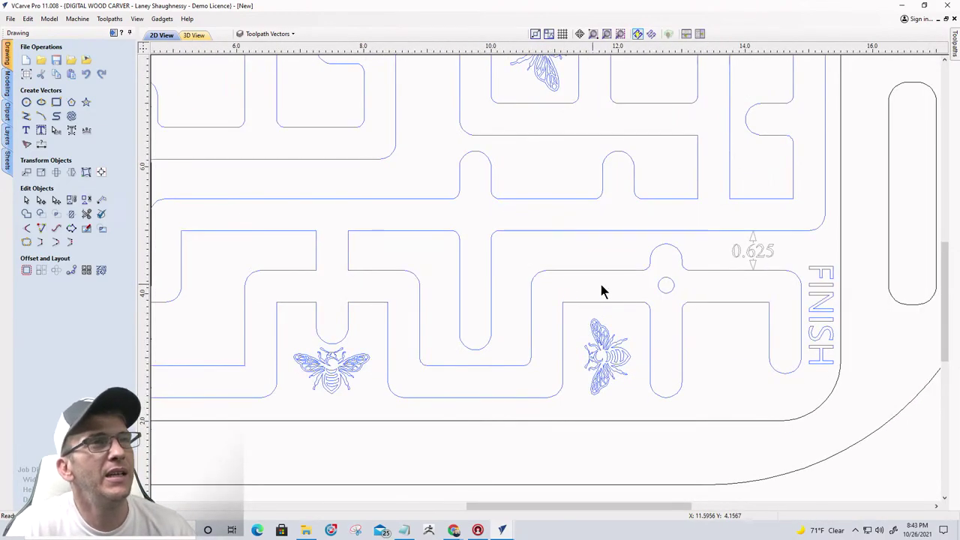
click(662, 287)
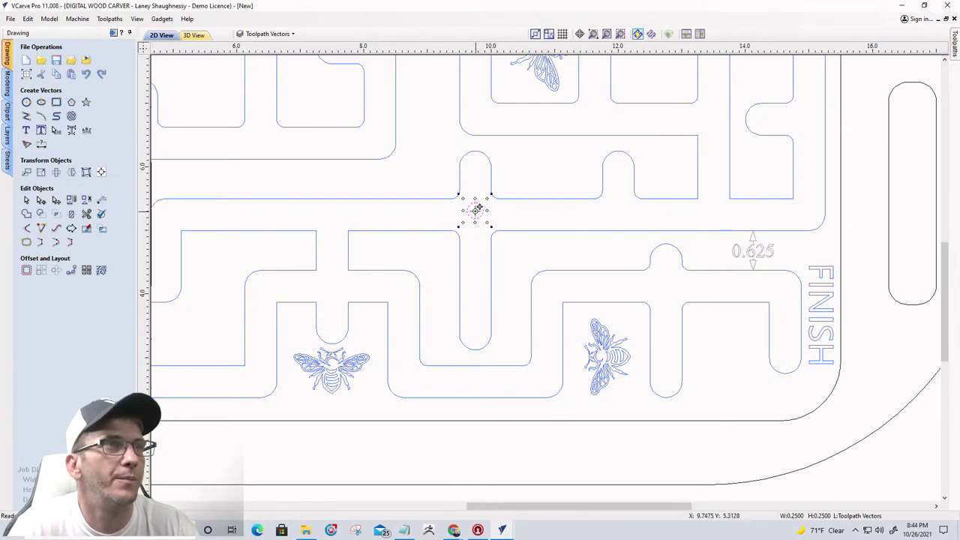
drag(477, 209, 667, 284)
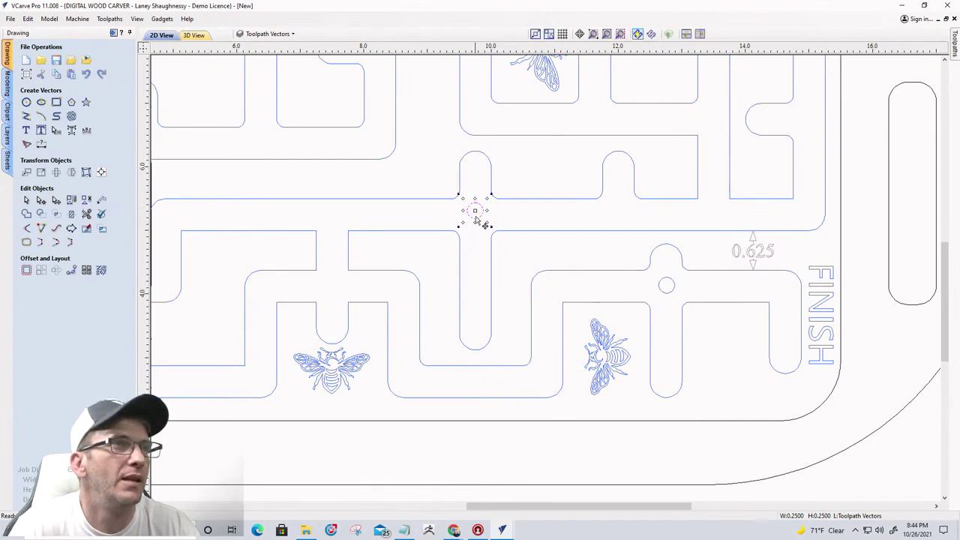
mouse_move(475, 208)
mouse_down()
mouse_move(465, 210)
mouse_move(474, 211)
mouse_up()
- Move the right-channel circle up just below the rounded end, then select the bottom bee
click(662, 297)
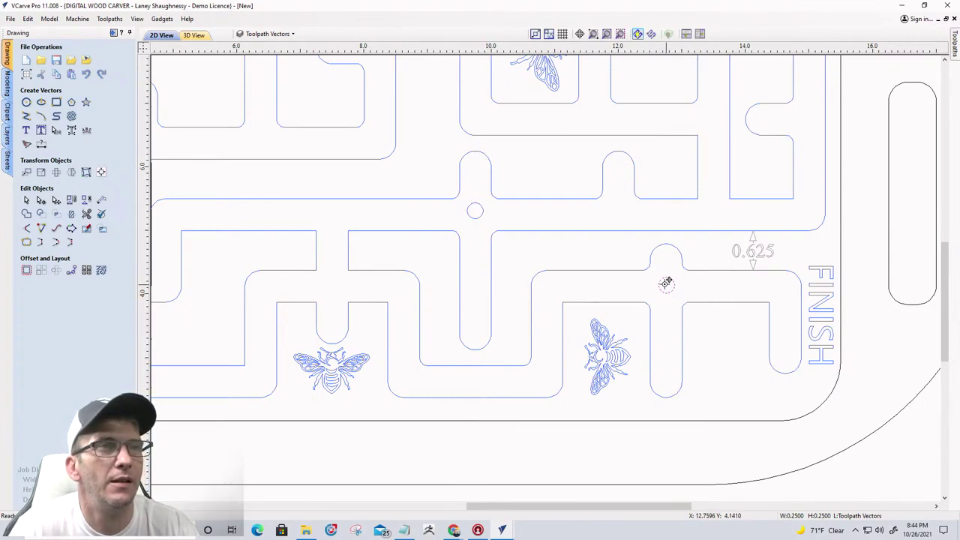
mouse_move(665, 282)
mouse_down()
mouse_move(658, 282)
mouse_move(667, 277)
mouse_up()
scroll(667, 276, down, 4)
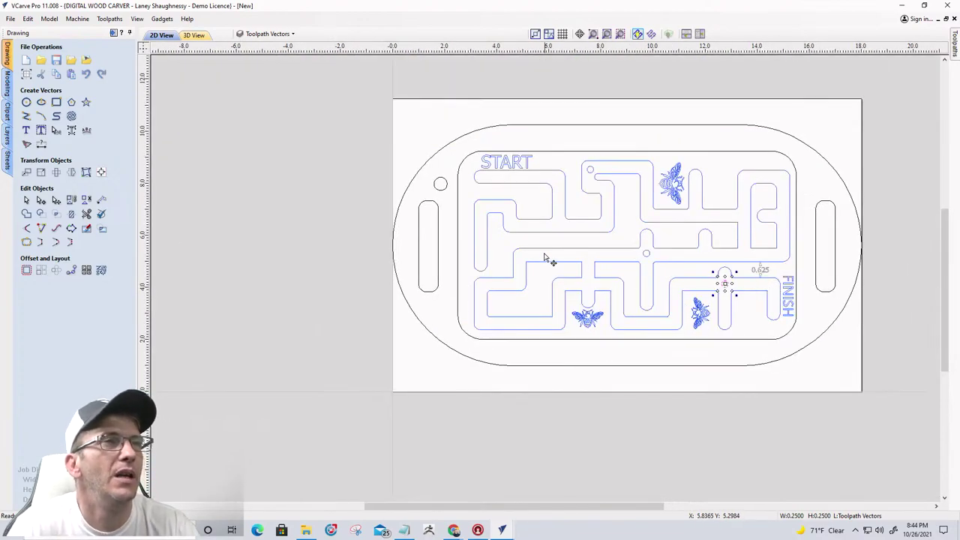
scroll(545, 257, up, 1)
scroll(490, 215, down, 1)
scroll(636, 328, up, 2)
scroll(618, 319, down, 1)
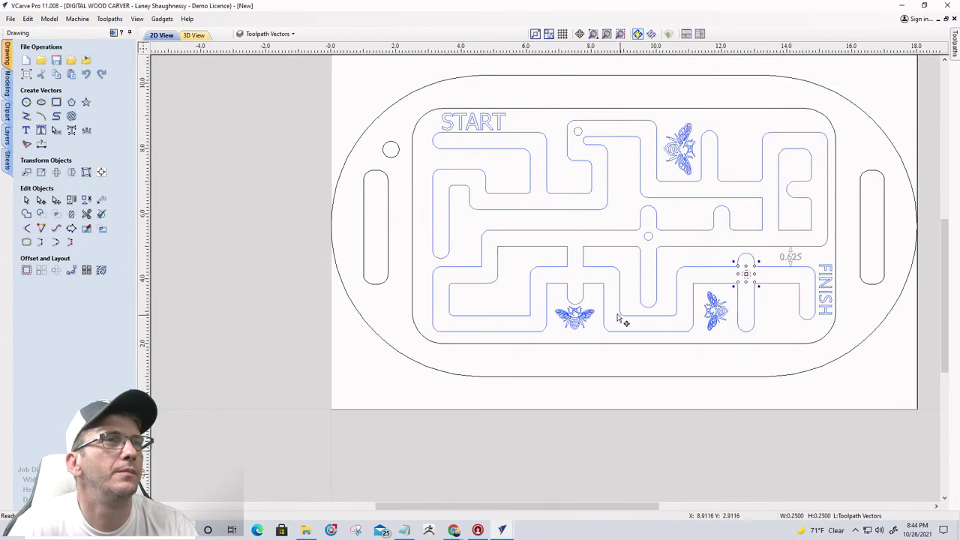
click(579, 330)
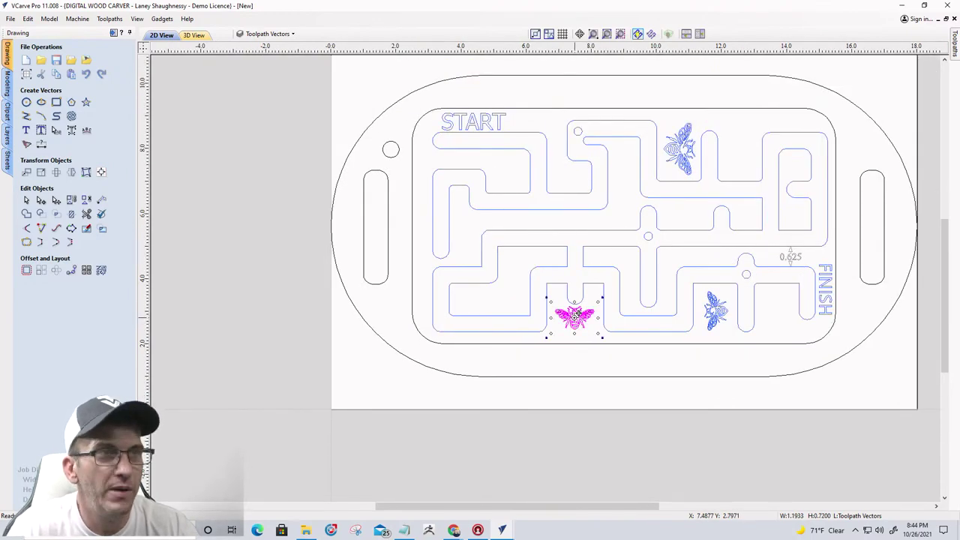
- Duplicate the bottom bee into the upper-left pocket below START, undoing an accidental move first
drag(574, 316, 508, 171)
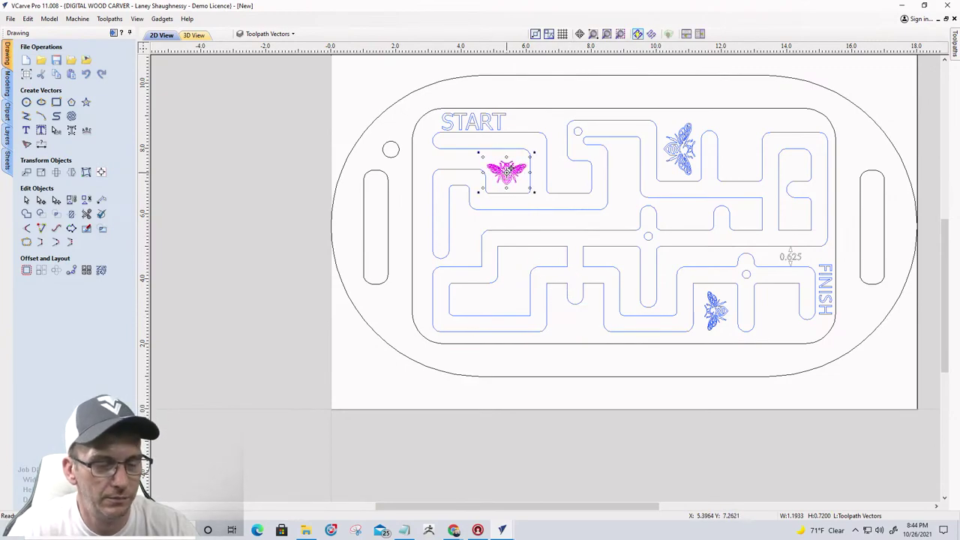
key(ctrl+z)
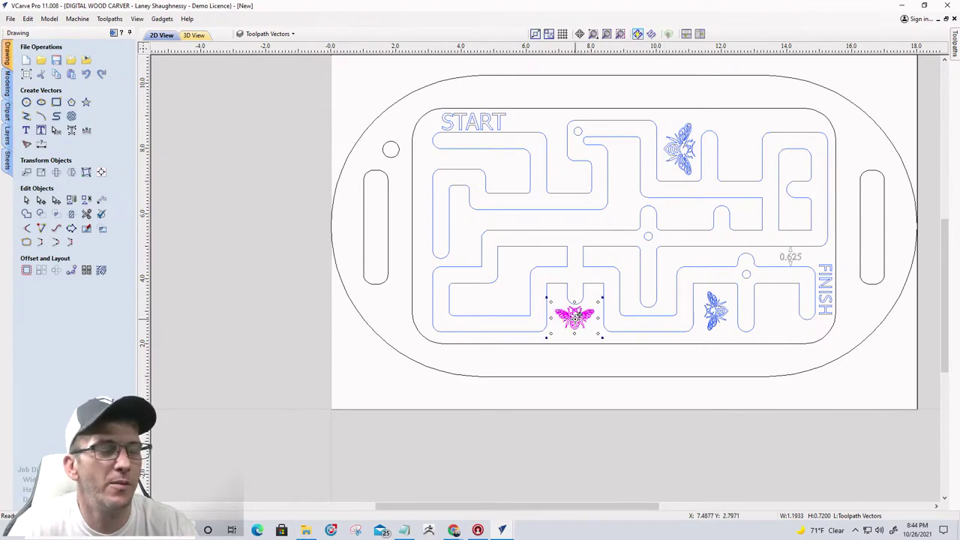
drag(575, 316, 507, 173)
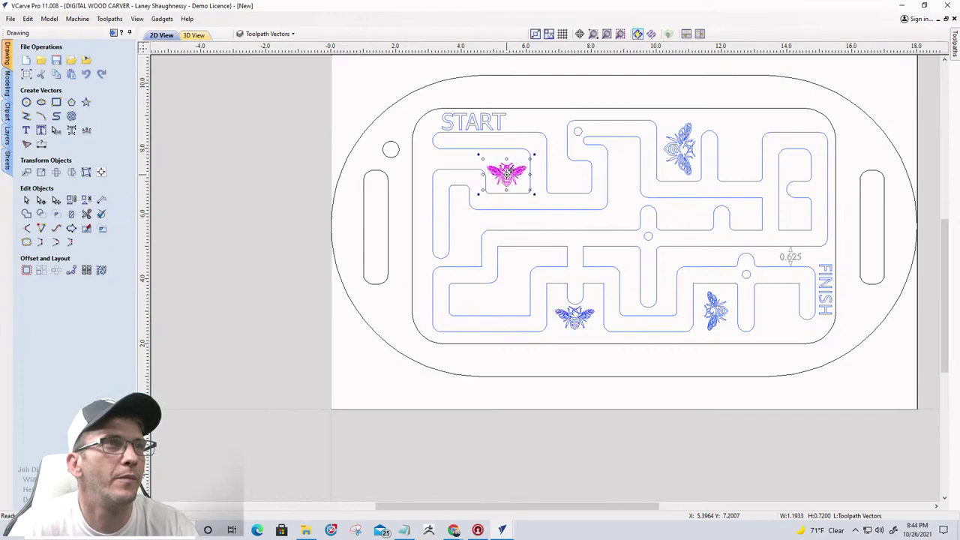
click(534, 218)
scroll(542, 257, down, 3)
scroll(595, 285, up, 4)
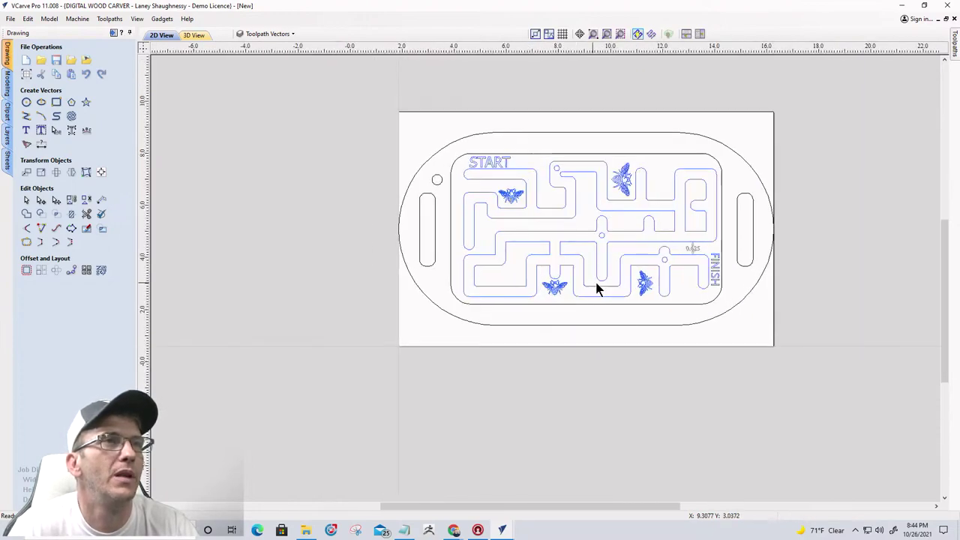
scroll(596, 280, down, 3)
scroll(589, 278, up, 3)
scroll(430, 204, down, 3)
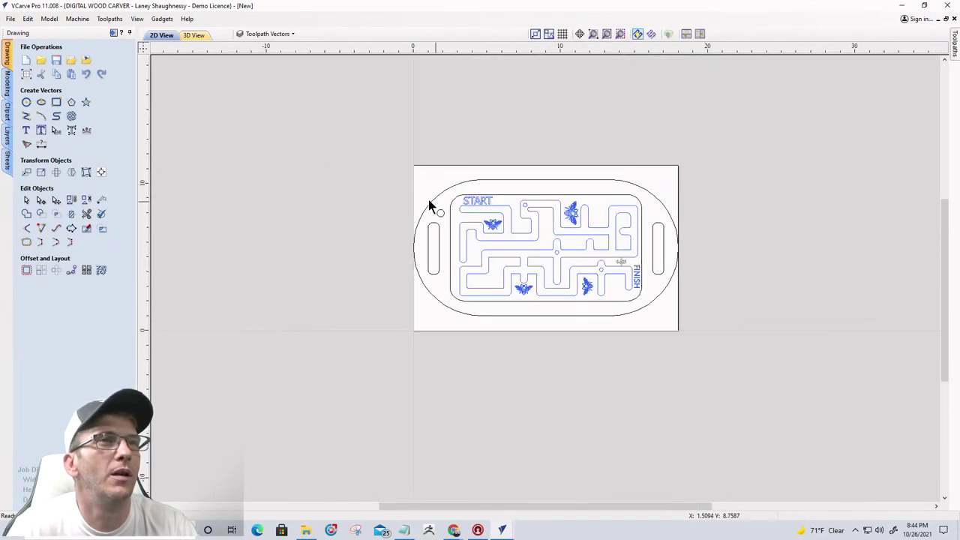
- Switch to the toolpath panel and delete the stray 0.625 dimension near FINISH
click(113, 33)
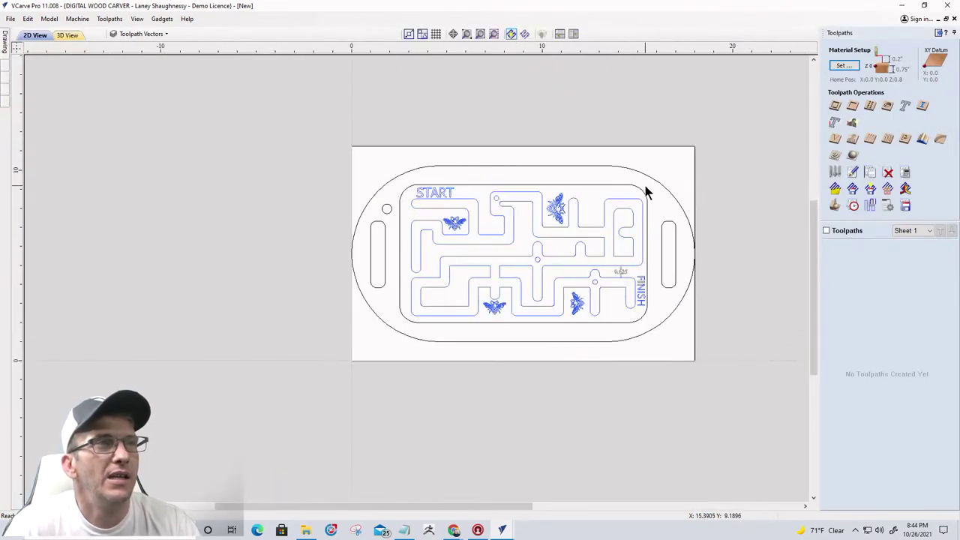
click(421, 197)
drag(394, 170, 651, 343)
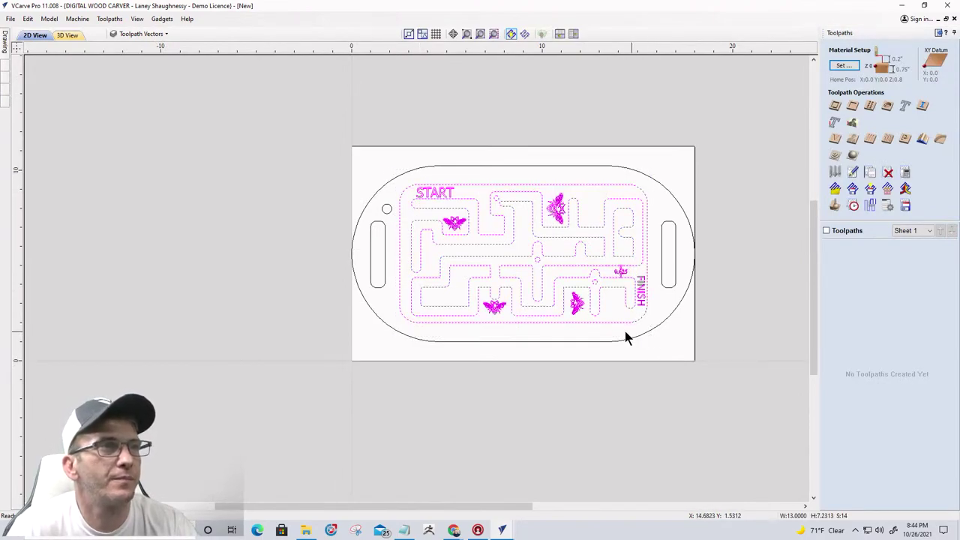
shift+click(481, 267)
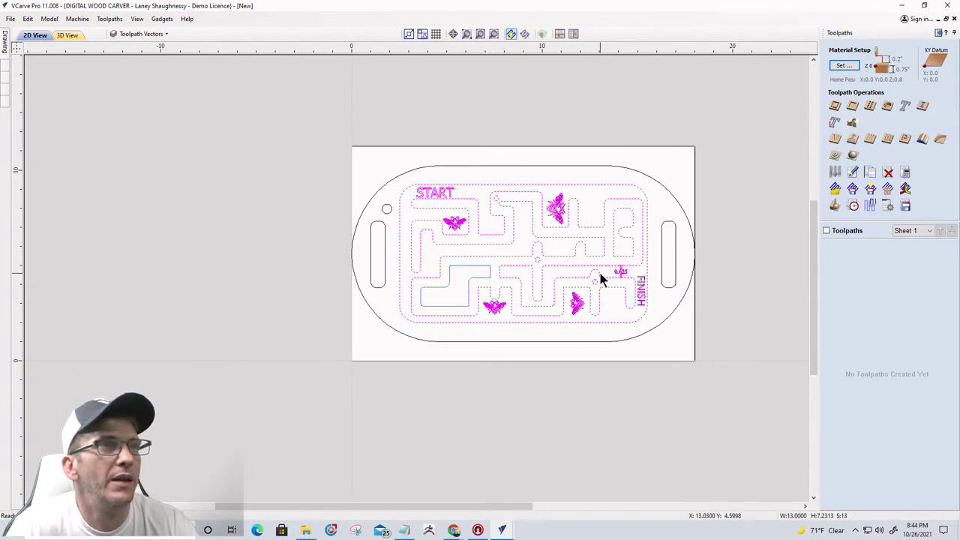
shift+click(566, 246)
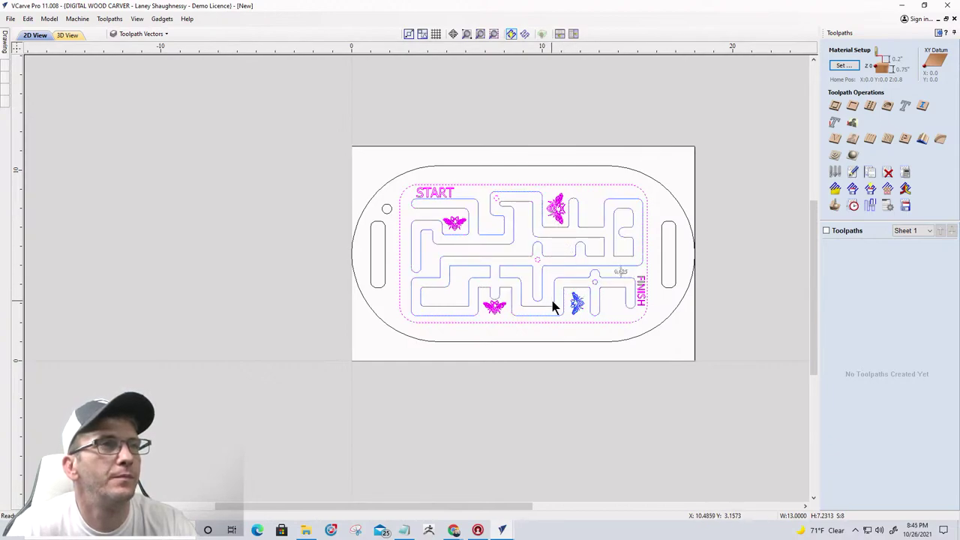
click(619, 272)
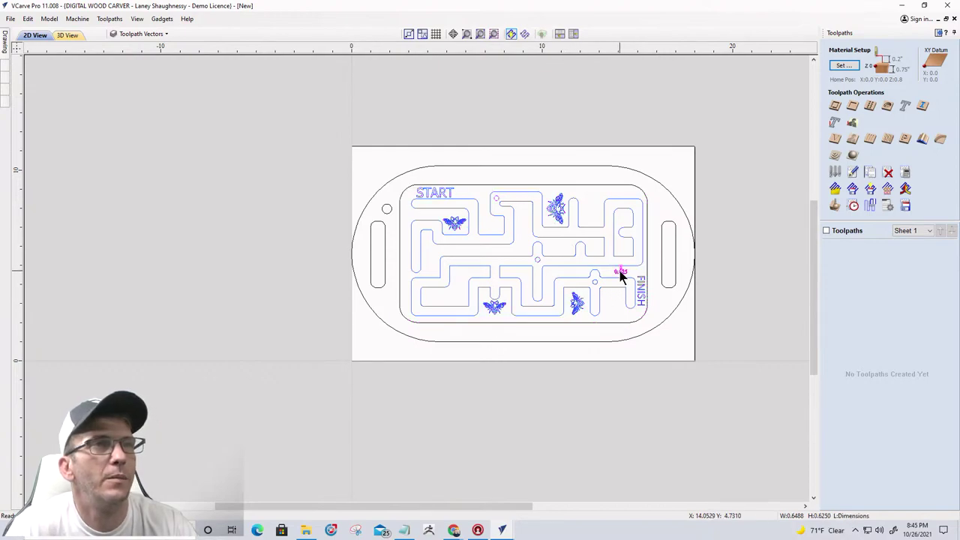
key(Delete)
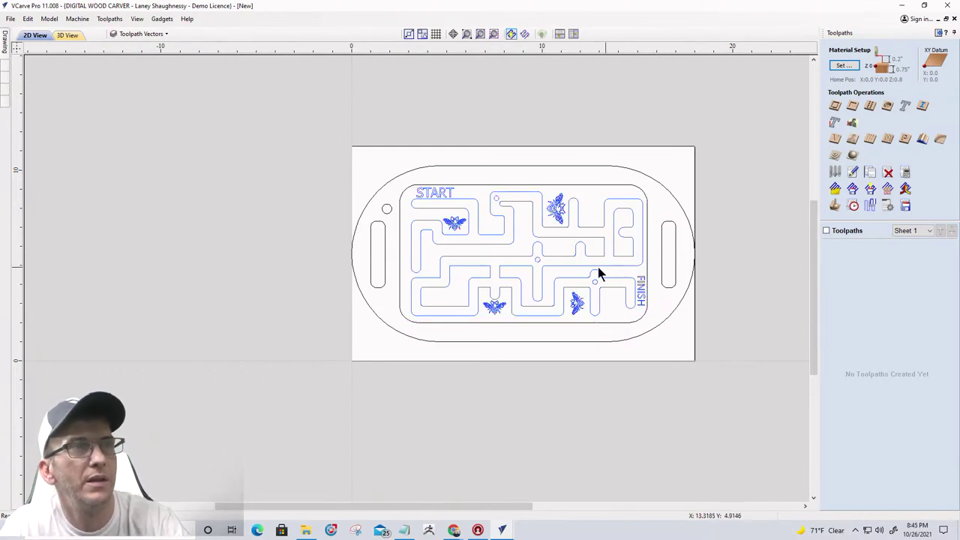
- Select the START text, all four bees, and the FINISH text together
click(450, 197)
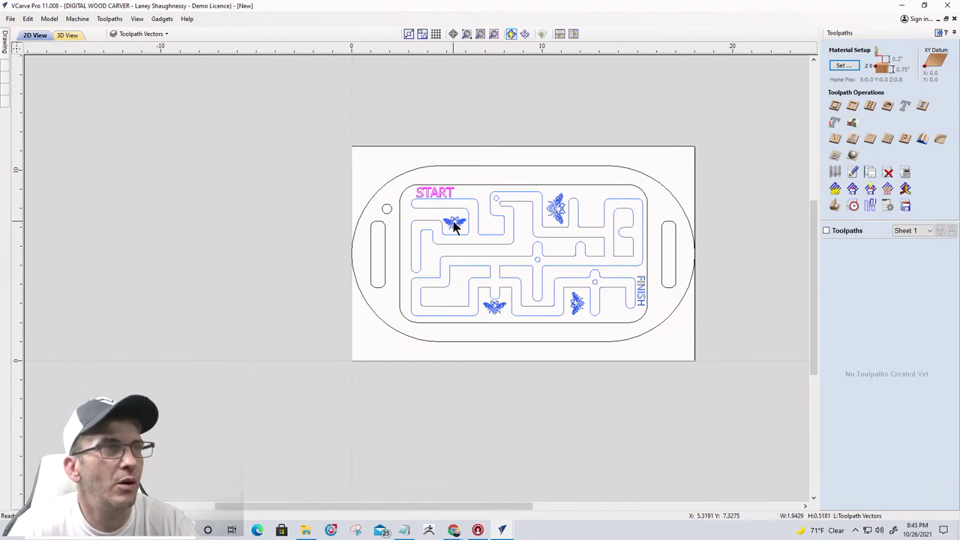
shift+click(454, 225)
shift+click(554, 209)
shift+click(494, 306)
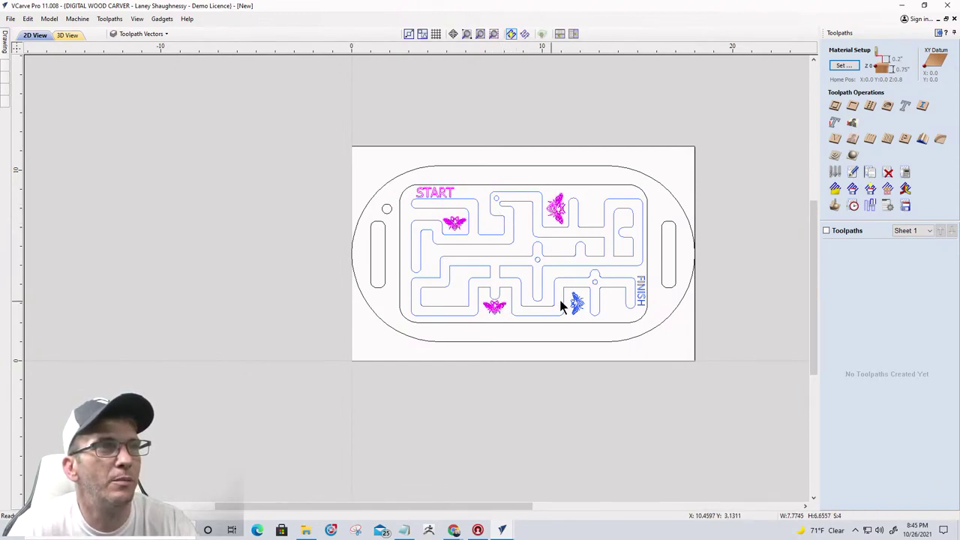
shift+click(574, 302)
shift+click(639, 295)
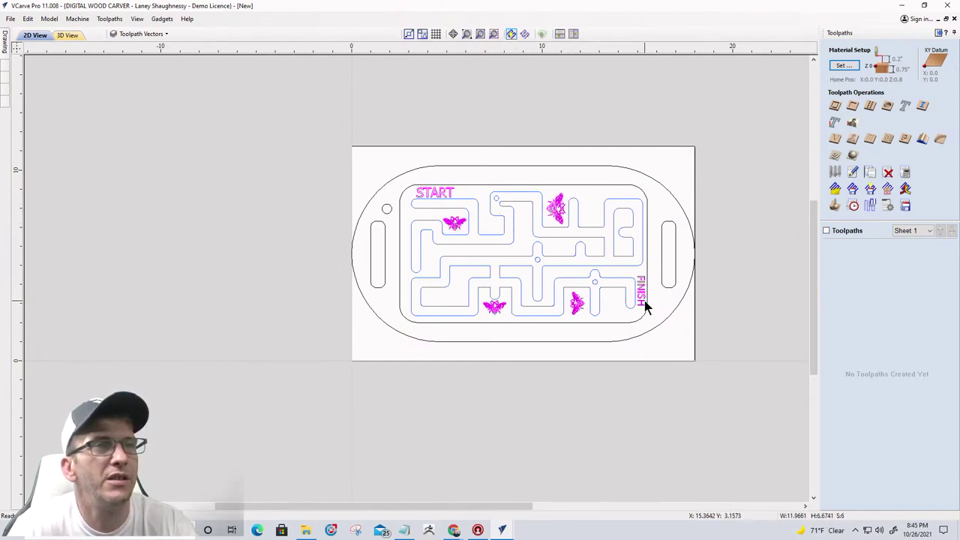
- Start a V-Carve / Engraving toolpath with Flat Depth and clearance tools turned off
click(835, 139)
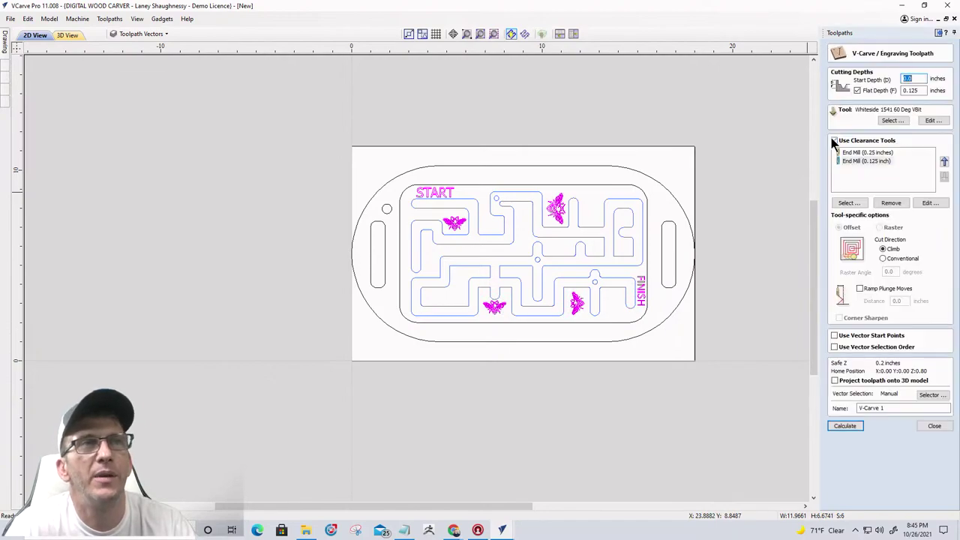
click(857, 90)
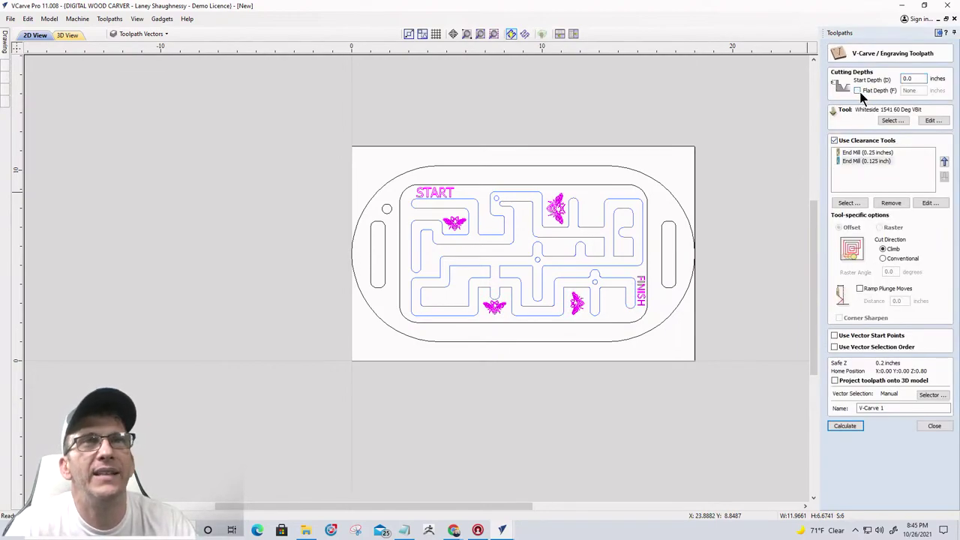
click(833, 141)
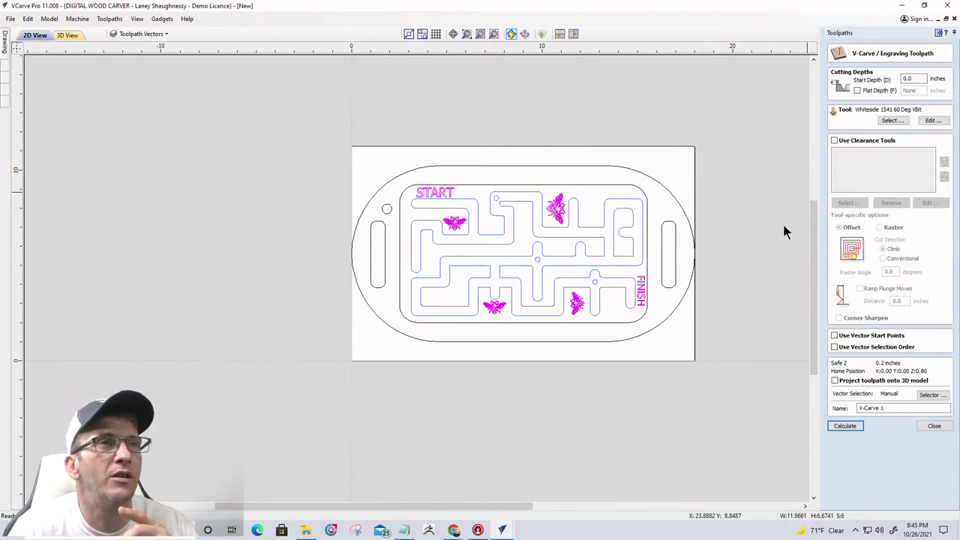
scroll(642, 309, up, 3)
scroll(642, 301, up, 3)
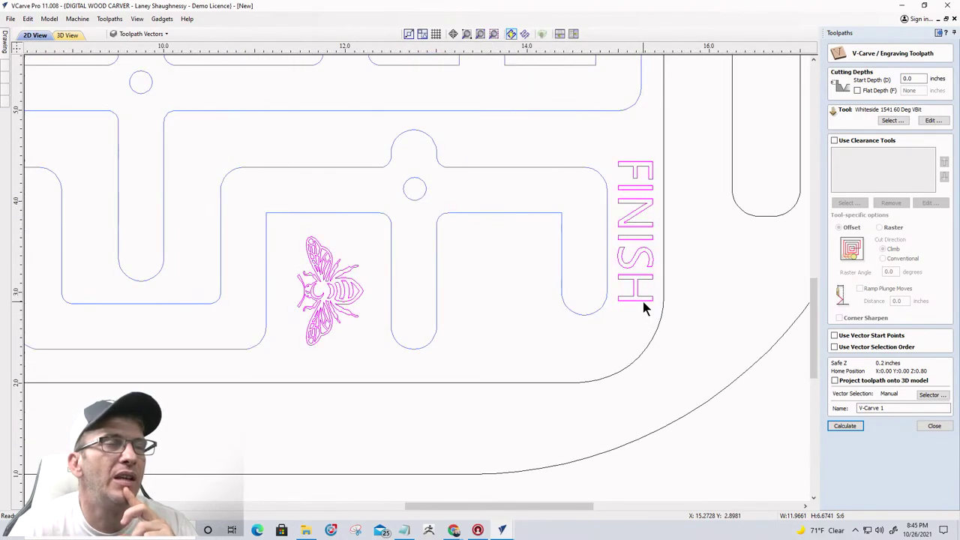
scroll(642, 301, down, 6)
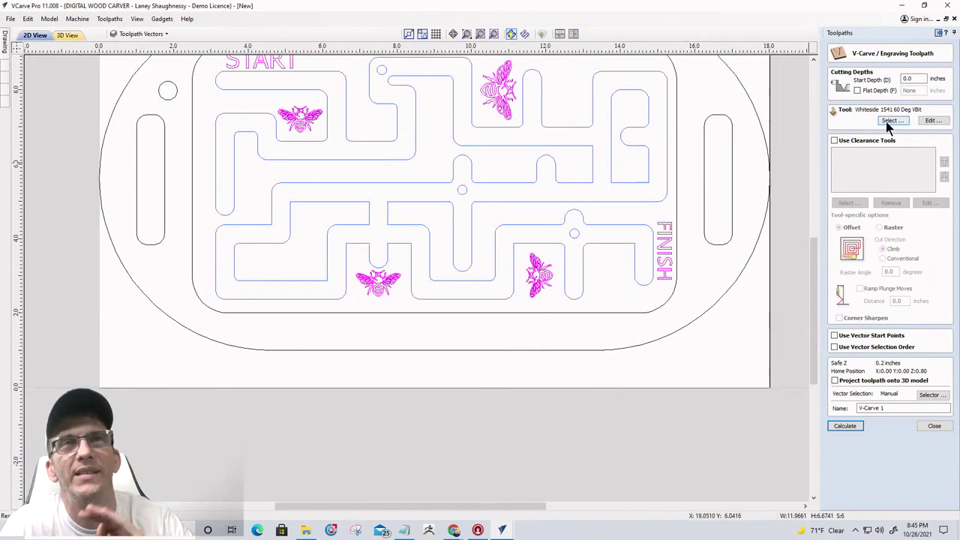
- Choose the Whiteside SC50 Carving Liner 22 Deg VBit and apply its cutting settings
click(889, 121)
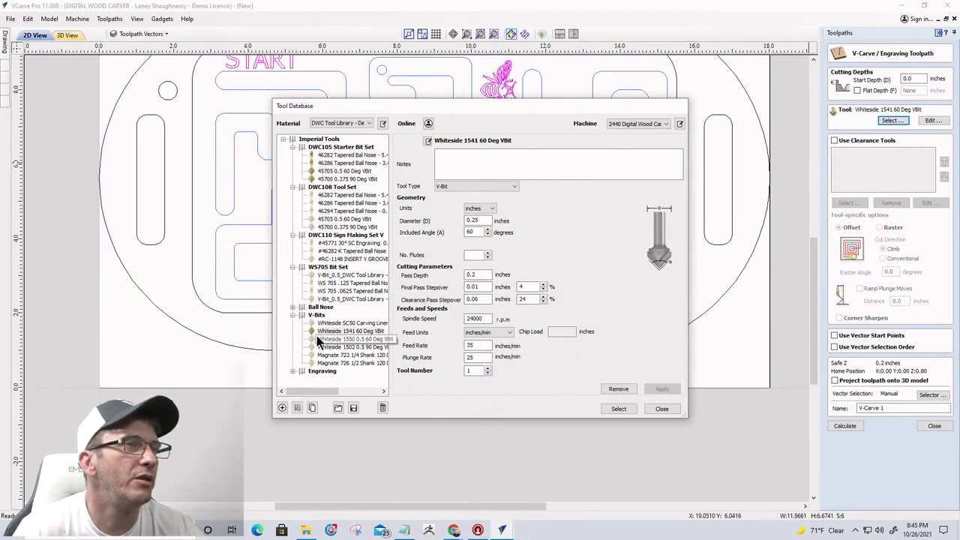
click(344, 322)
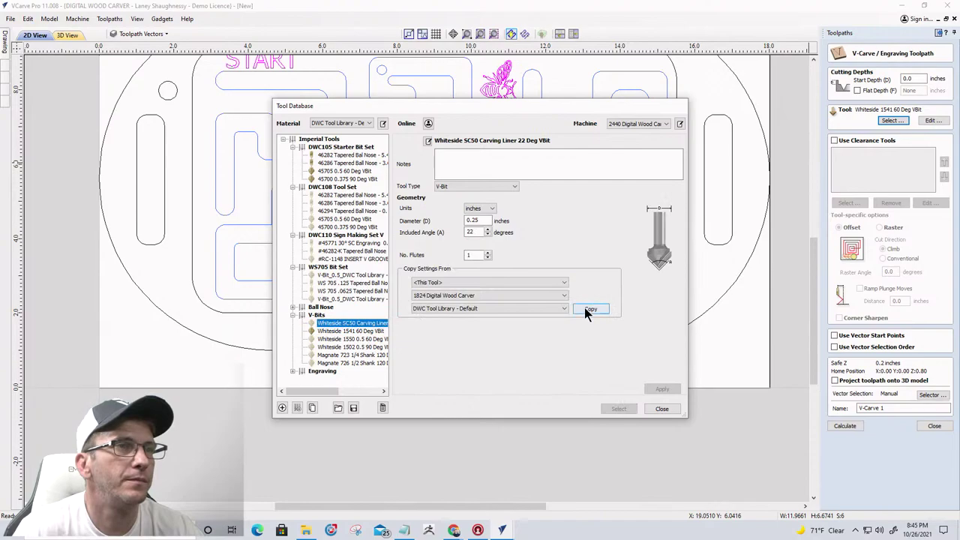
click(585, 307)
click(655, 387)
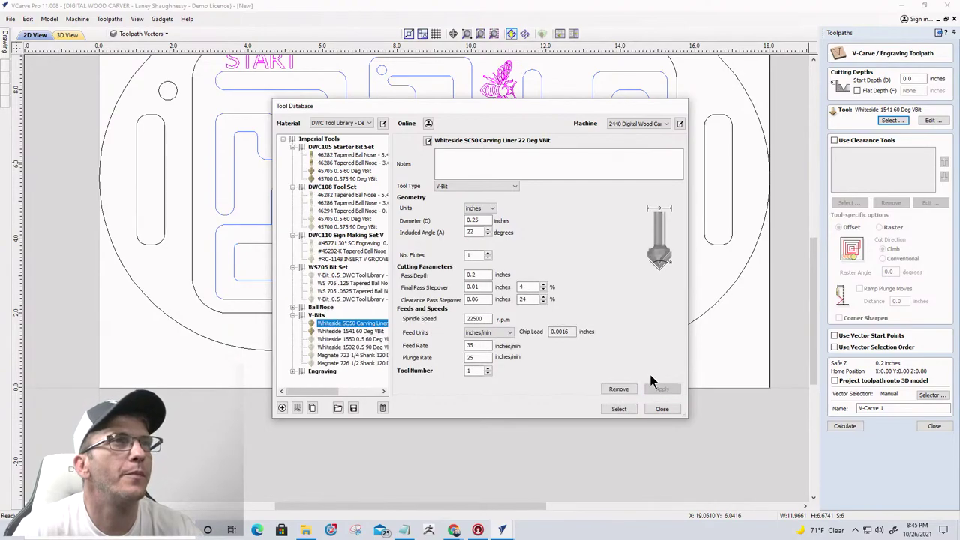
click(617, 411)
scroll(495, 97, up, 4)
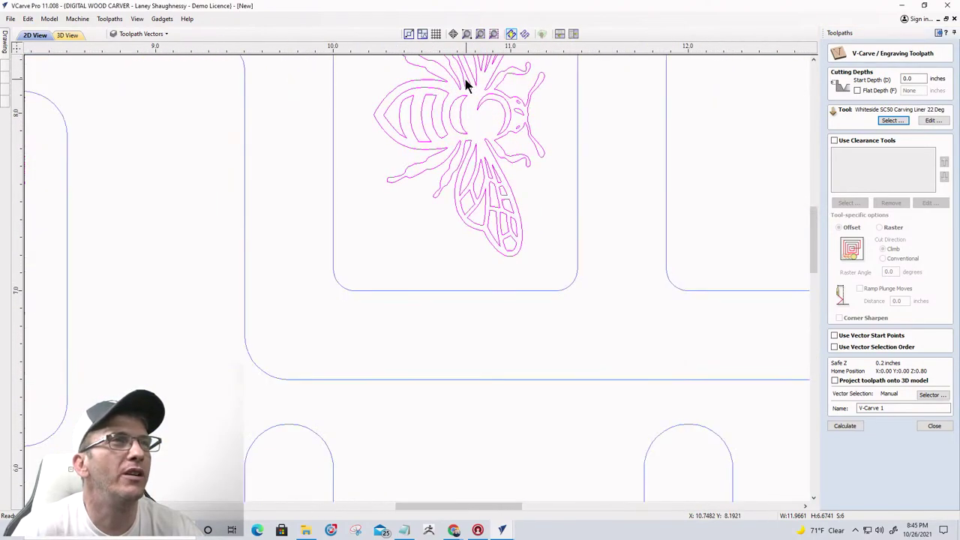
scroll(465, 84, up, 3)
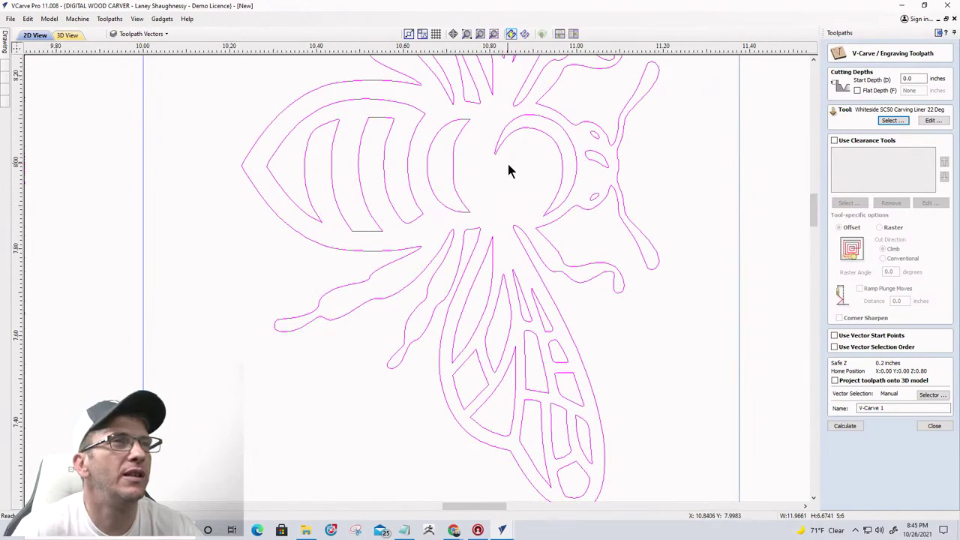
scroll(512, 171, down, 6)
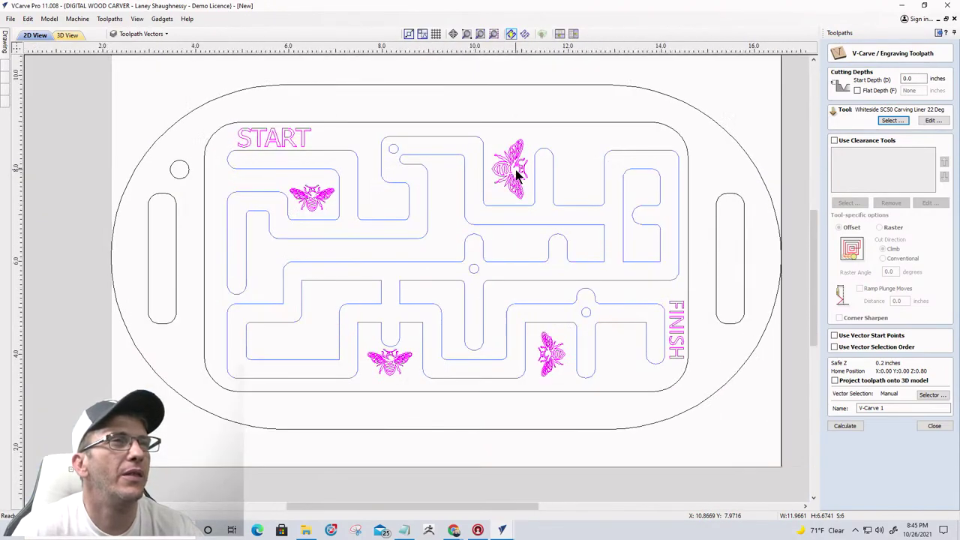
scroll(518, 187, up, 4)
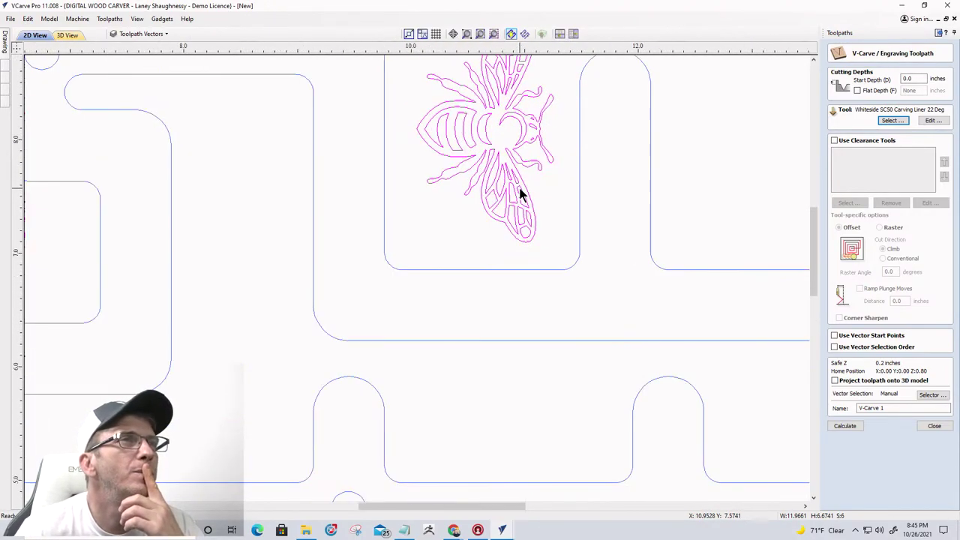
scroll(521, 193, down, 5)
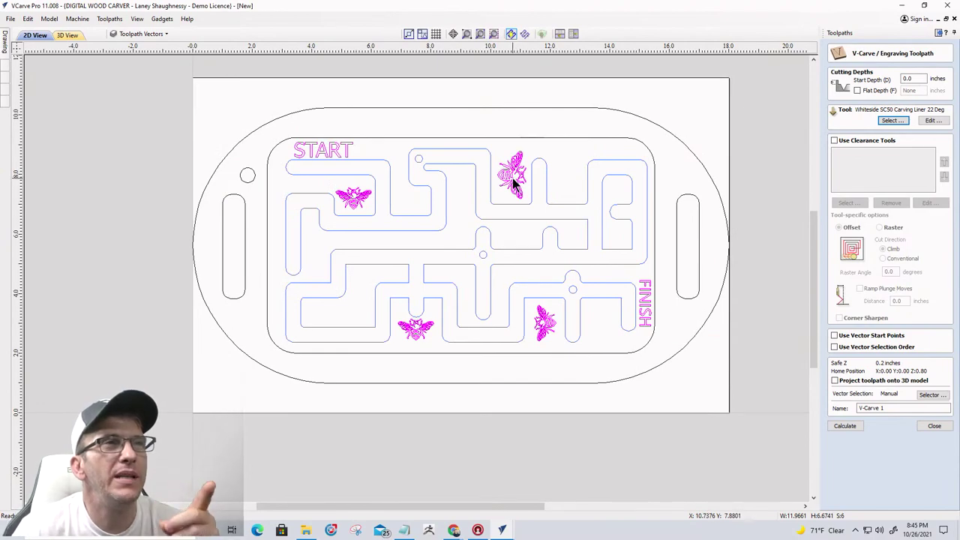
scroll(514, 179, up, 5)
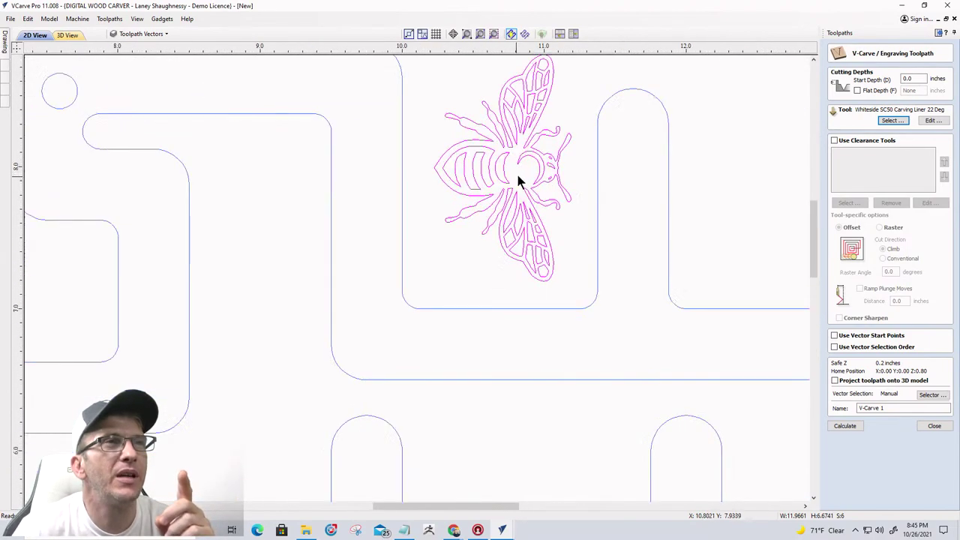
scroll(516, 176, down, 5)
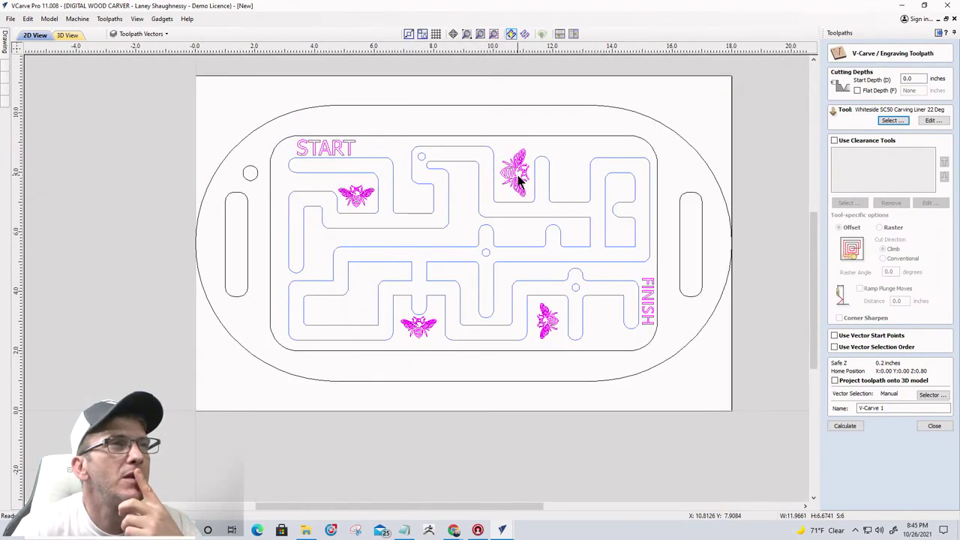
scroll(517, 177, up, 5)
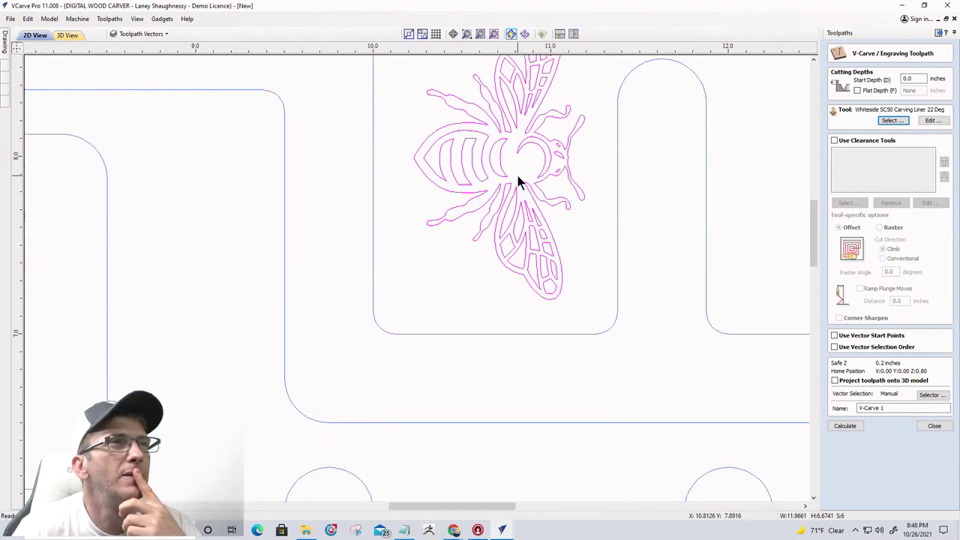
scroll(517, 175, down, 5)
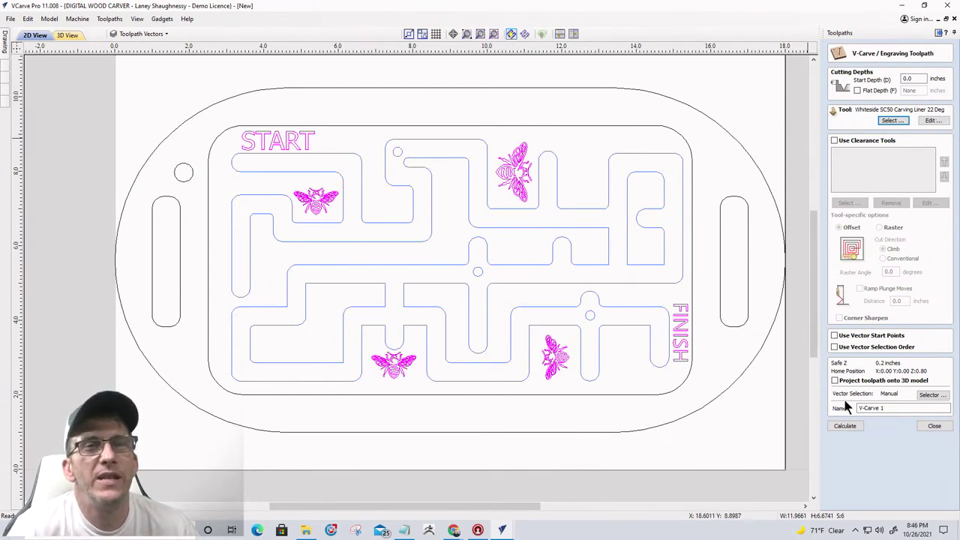
click(847, 425)
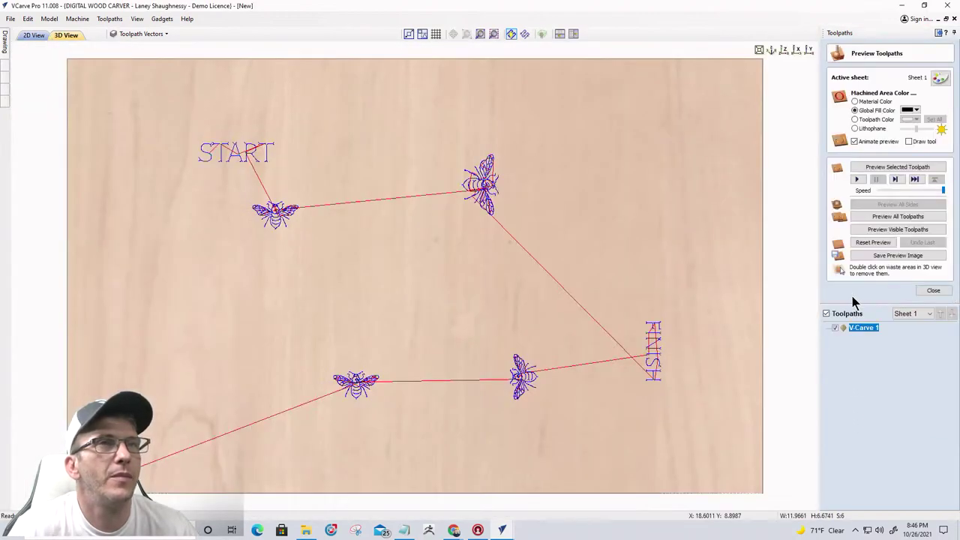
click(881, 229)
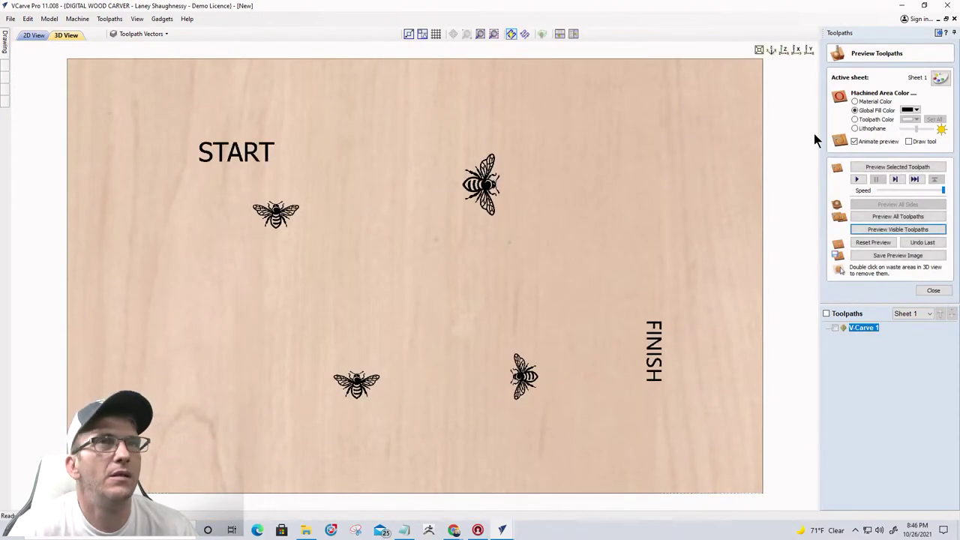
click(855, 102)
drag(469, 245, 479, 196)
scroll(479, 191, up, 10)
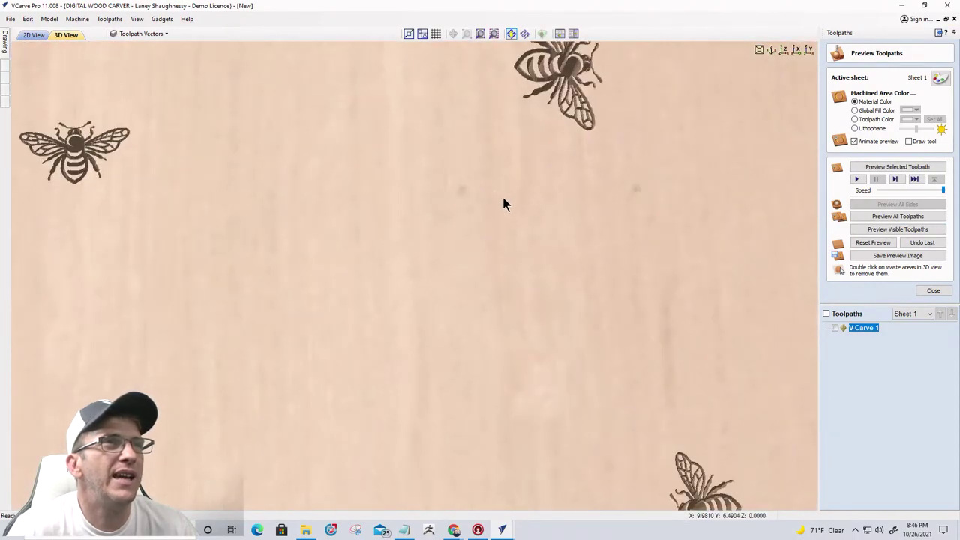
drag(410, 444, 510, 352)
scroll(539, 330, up, 3)
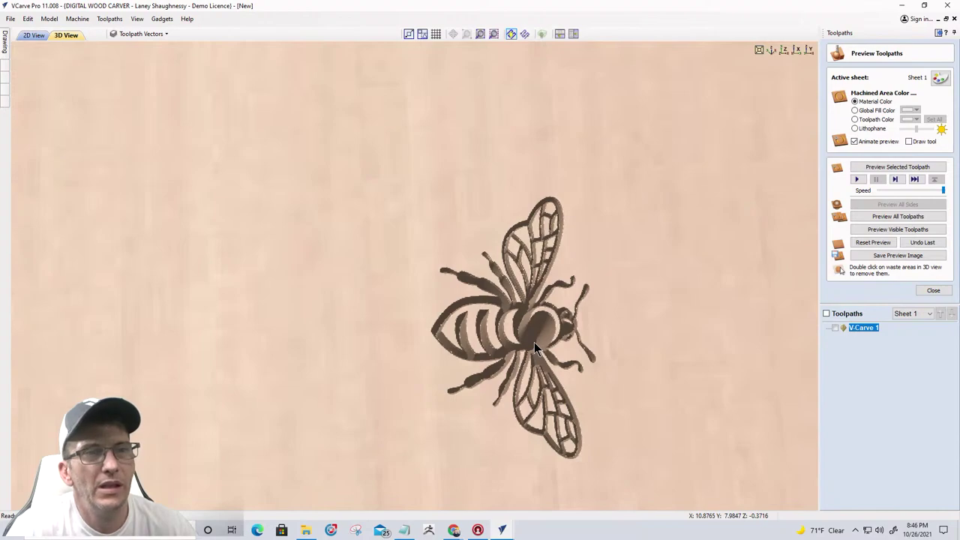
drag(532, 343, 411, 358)
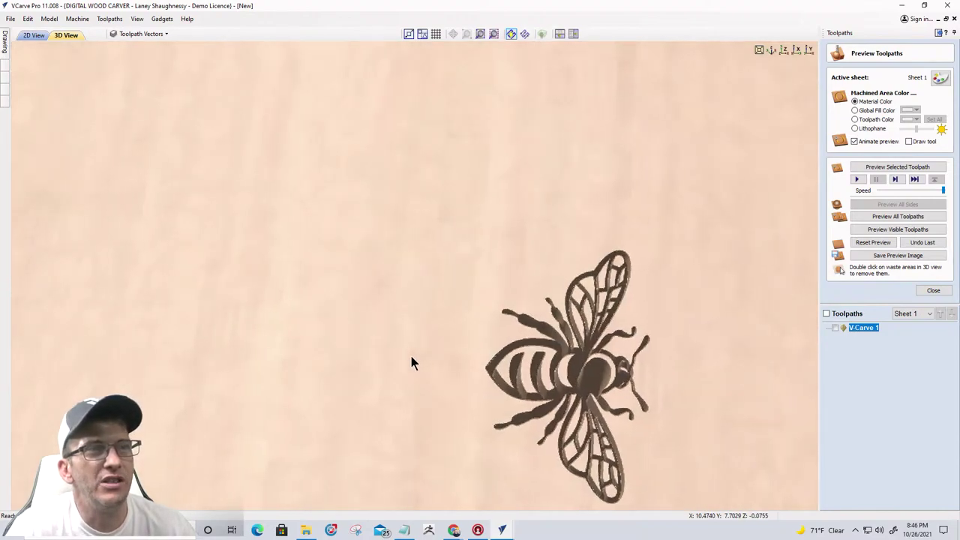
scroll(407, 355, down, 8)
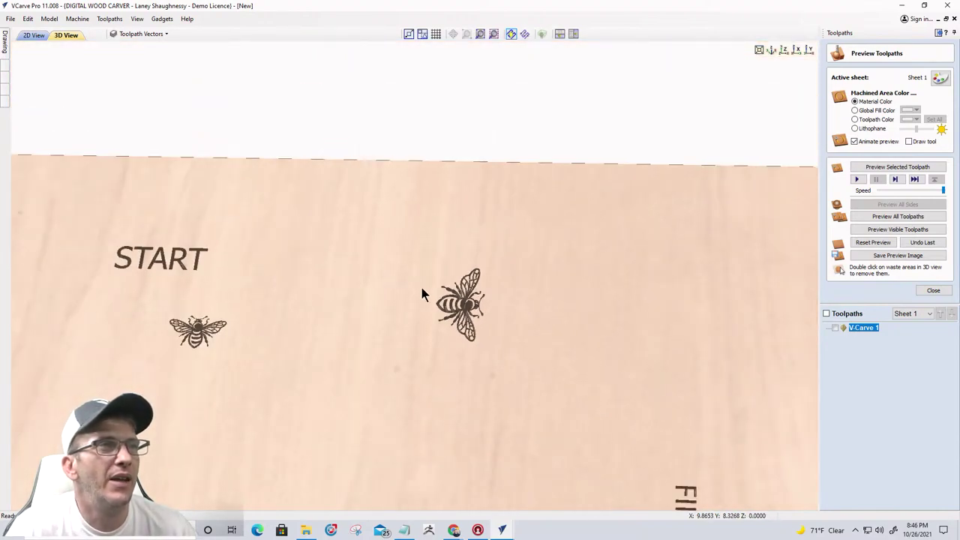
scroll(421, 294, up, 5)
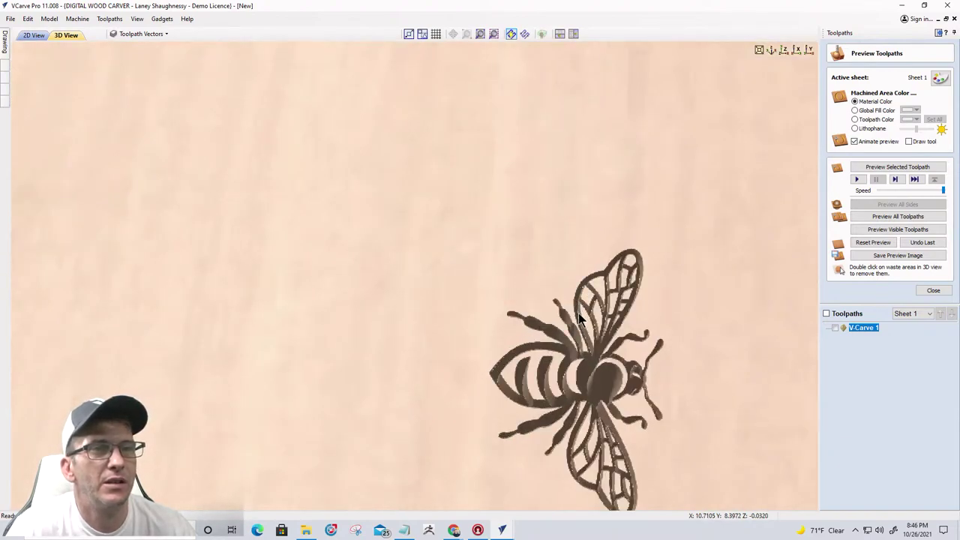
scroll(454, 267, down, 8)
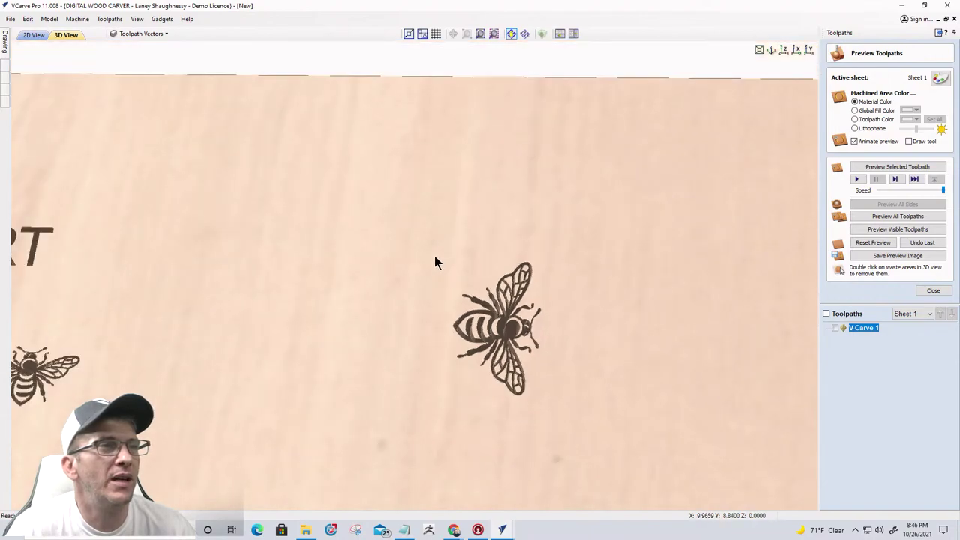
scroll(418, 263, down, 2)
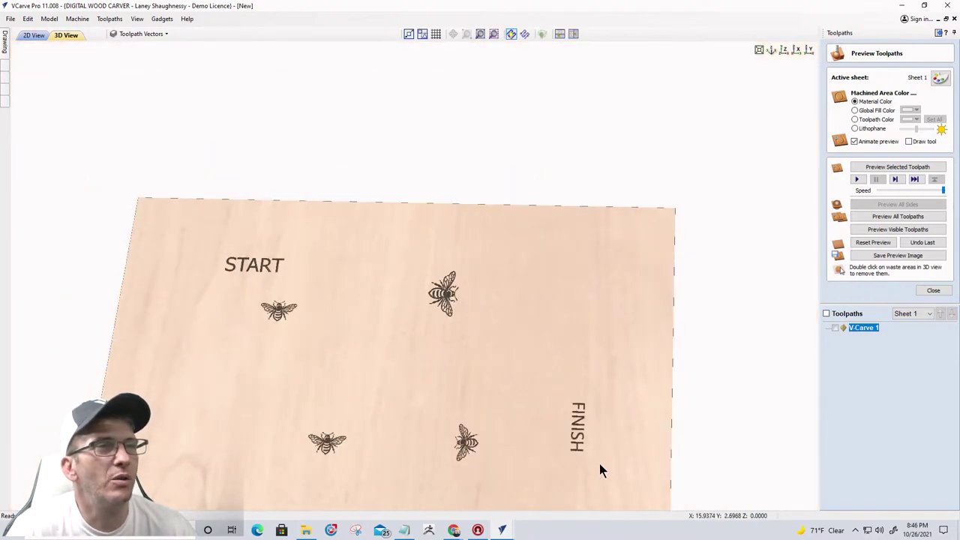
scroll(597, 465, up, 4)
drag(555, 378, 532, 274)
scroll(607, 273, up, 4)
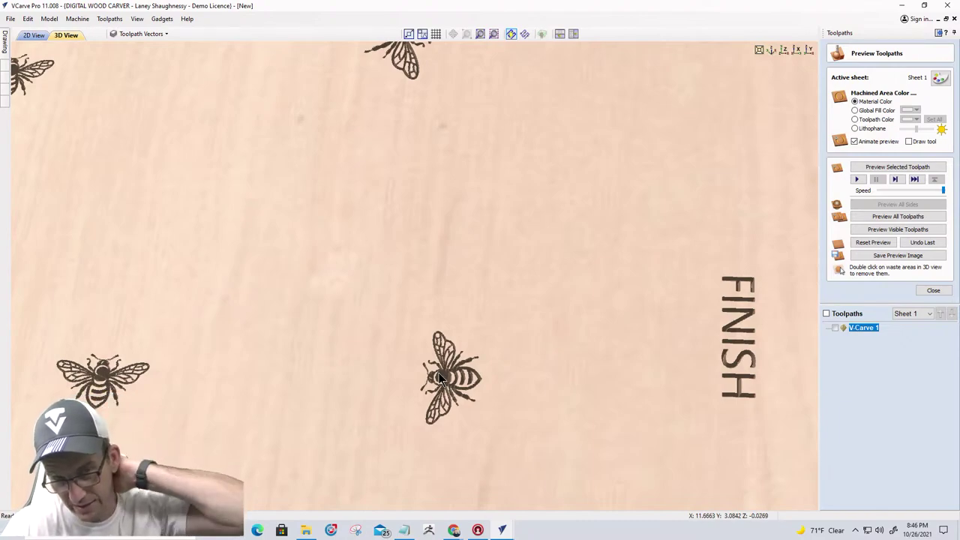
mouse_move(850, 336)
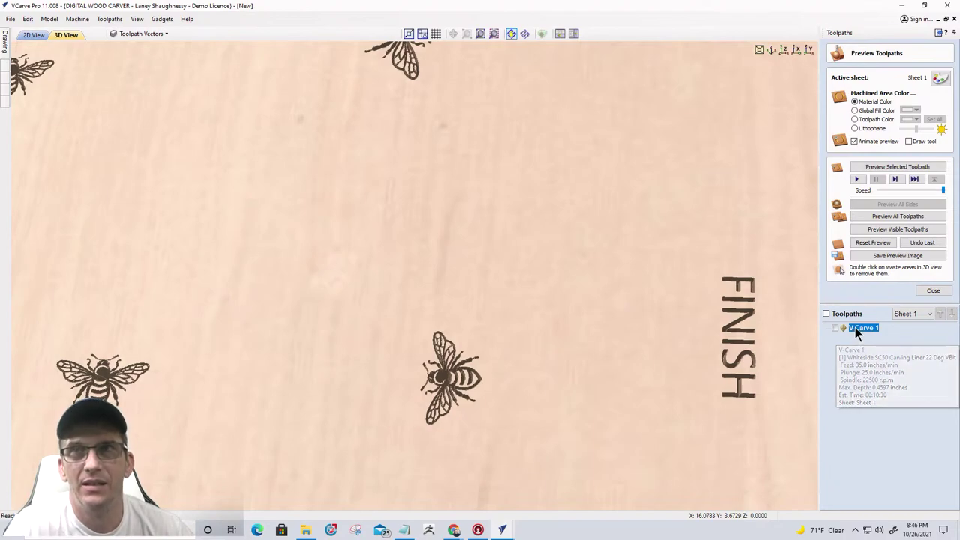
- Edit V-Carve 1 to enable Flat Depth set to 0.125 inches
double_click(855, 329)
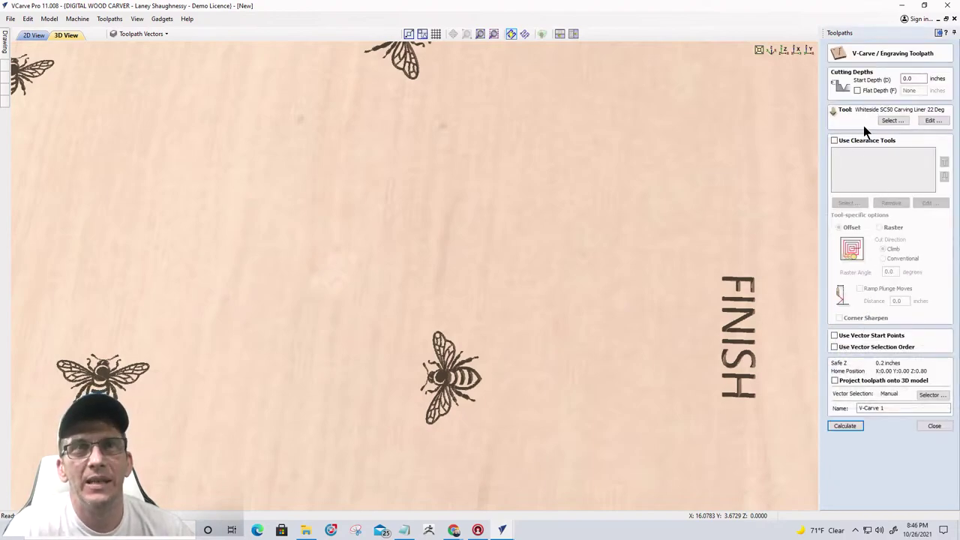
click(857, 90)
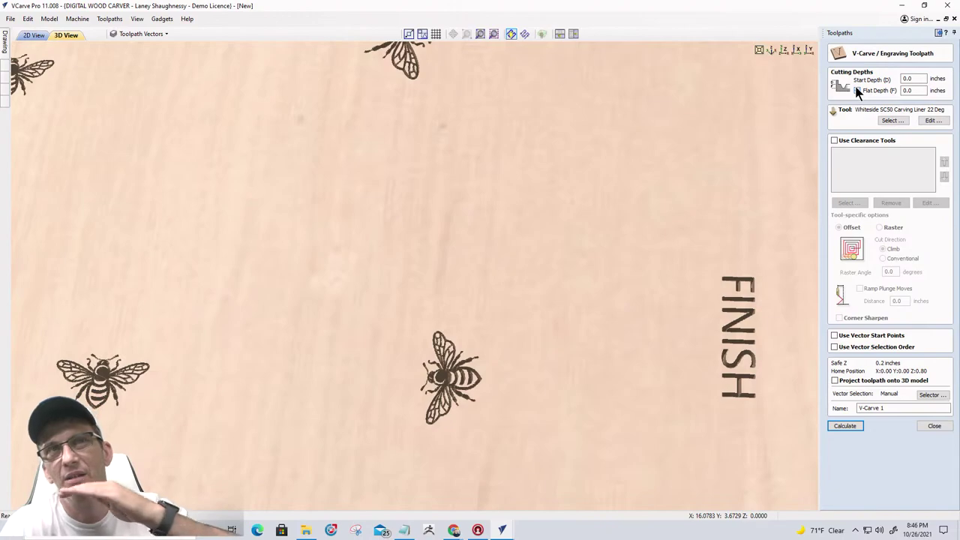
click(912, 91)
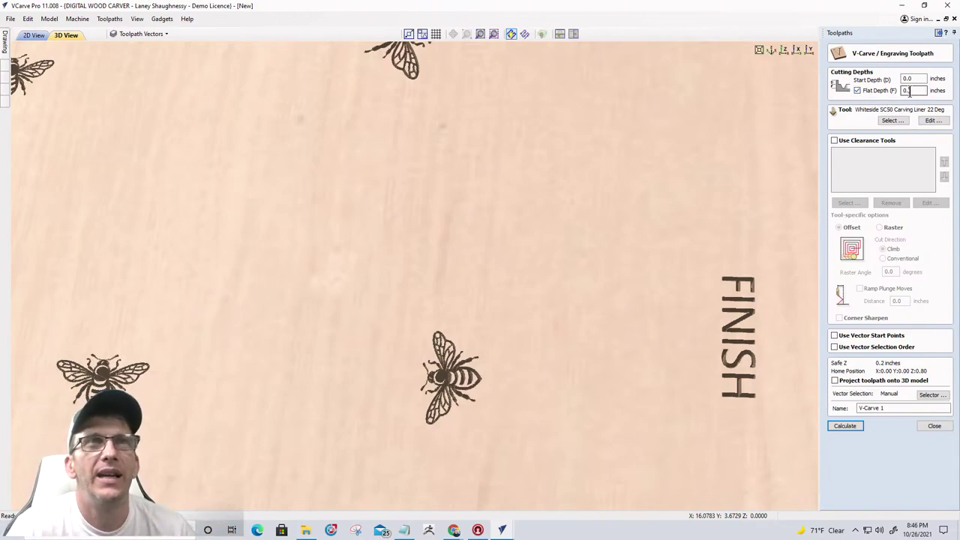
double_click(912, 91)
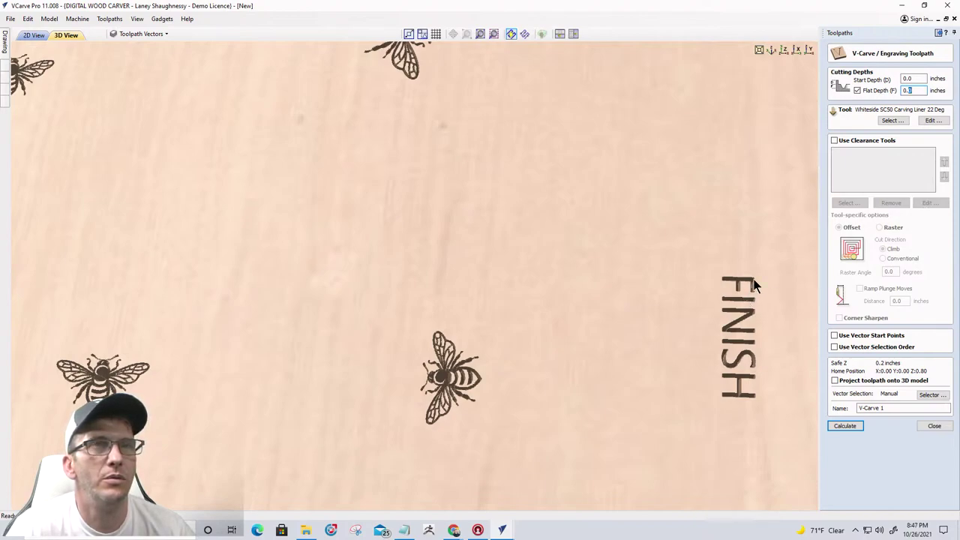
text(0.125)
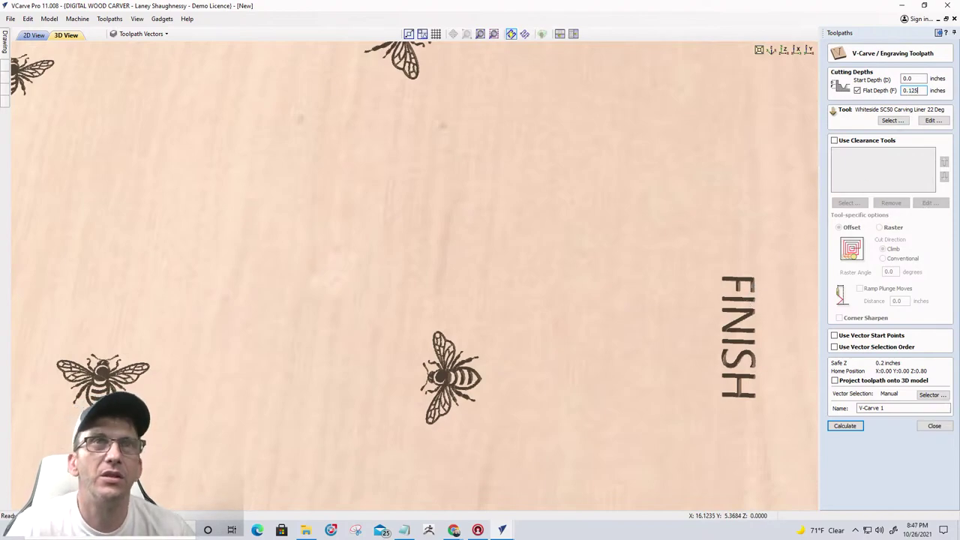
- Recalculate V-Carve 1 at the 0.125-inch flat depth and tilt the view low across the board
click(836, 425)
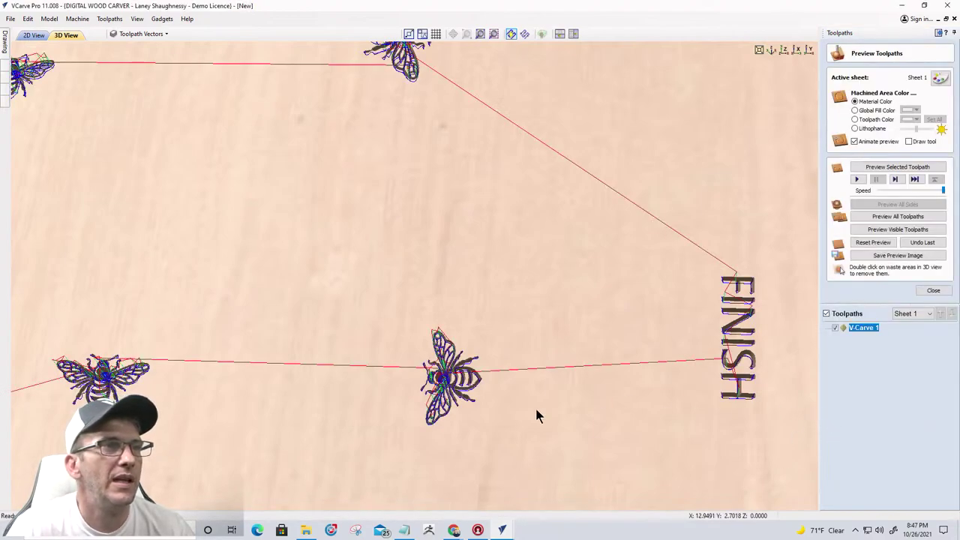
scroll(555, 371, down, 5)
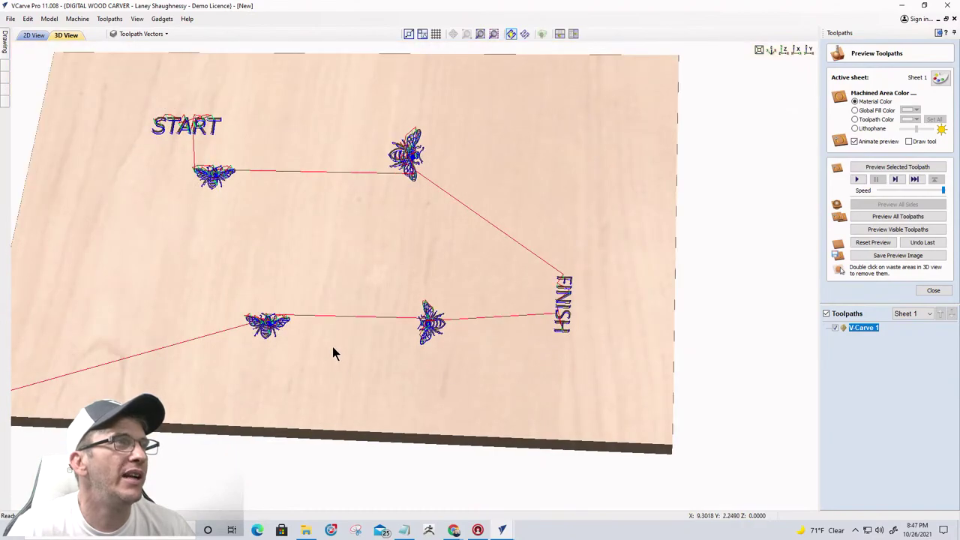
scroll(424, 346, up, 8)
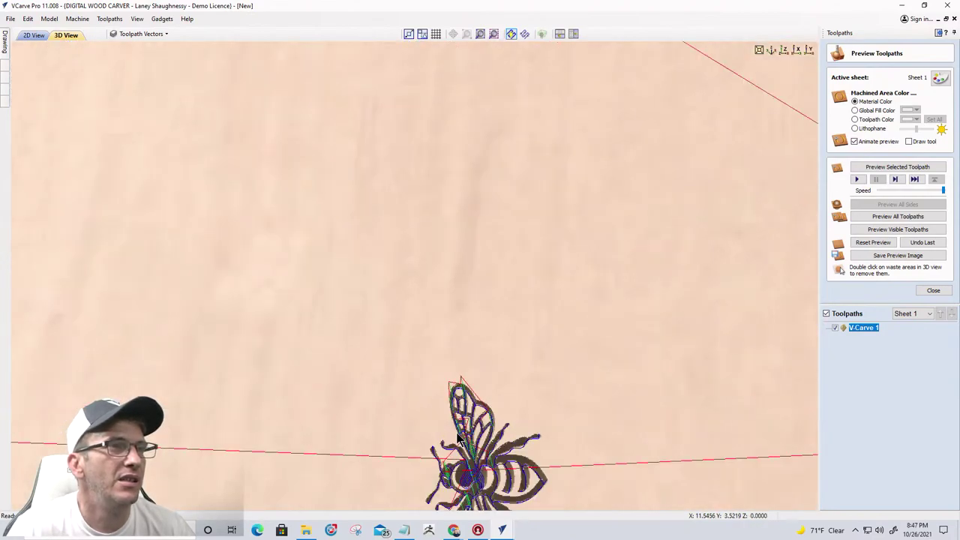
middle_drag(401, 240, 392, 69)
scroll(392, 69, up, 8)
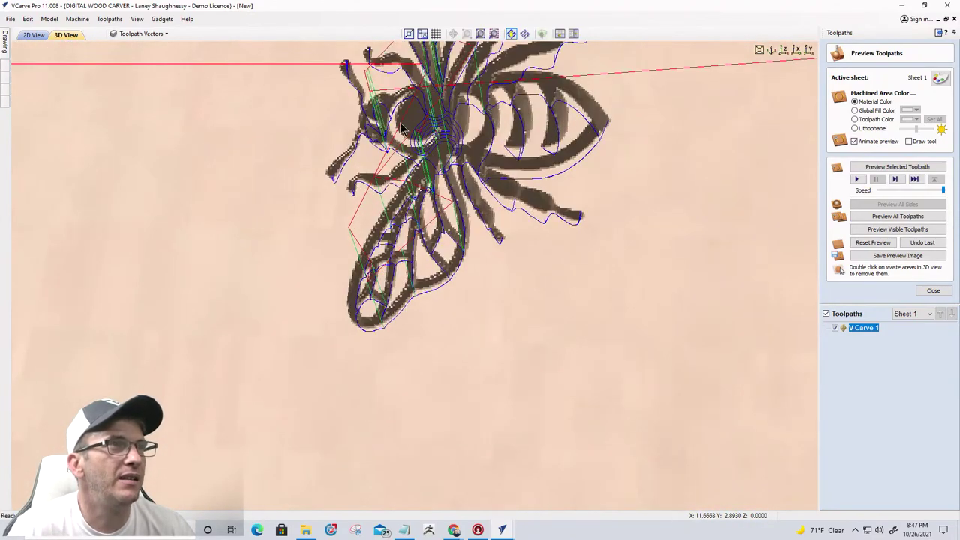
scroll(416, 142, down, 2)
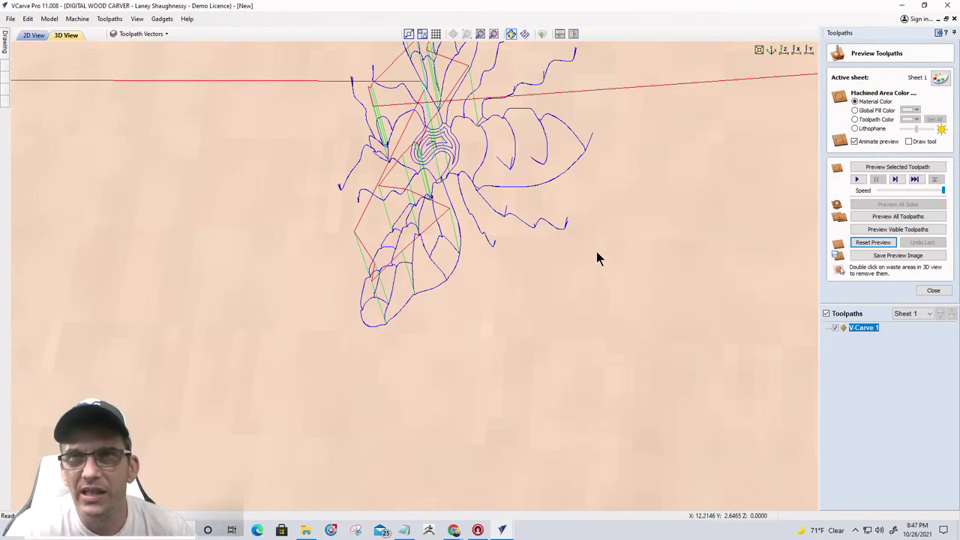
scroll(670, 285, down, 6)
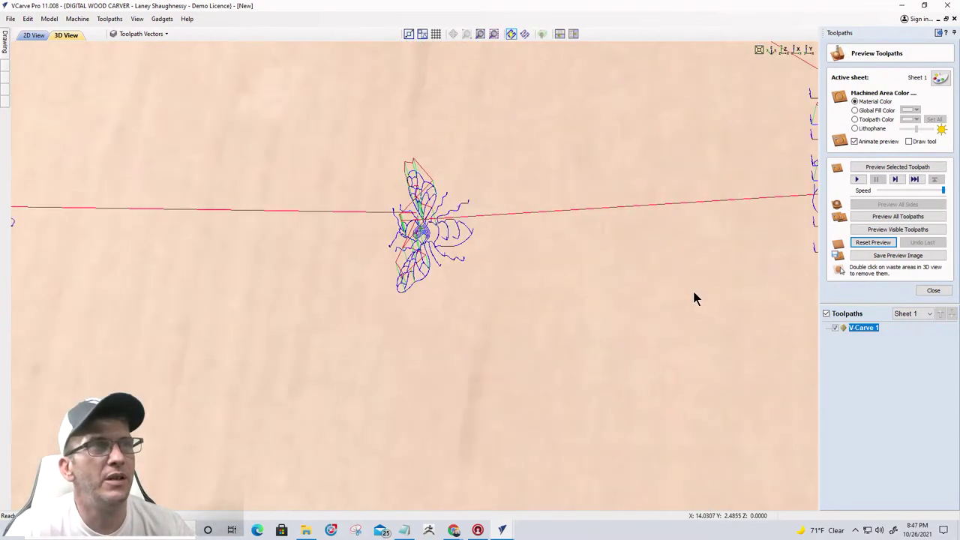
drag(692, 288, 785, 281)
- Preview START, FINISH and the four bees in a black global fill, then return to 2D
click(881, 230)
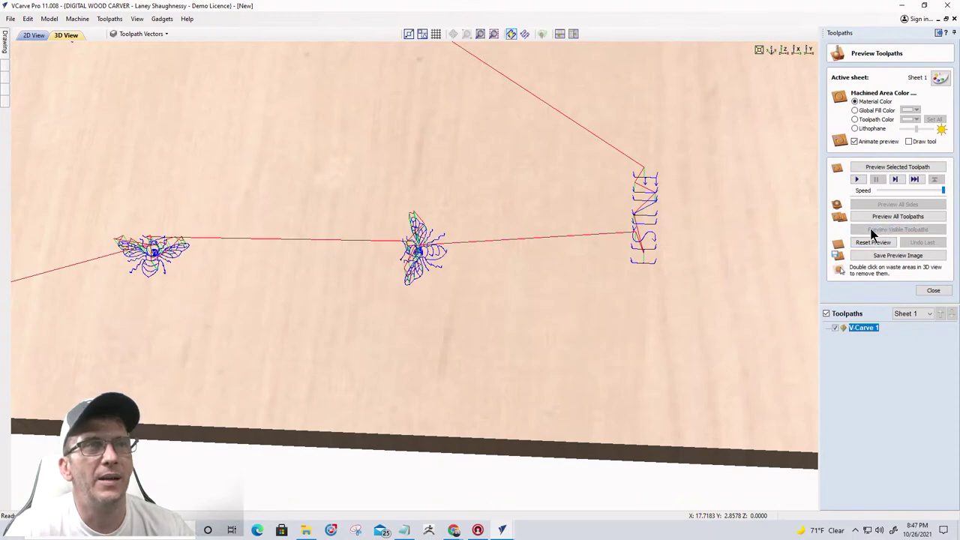
scroll(420, 250, up, 3)
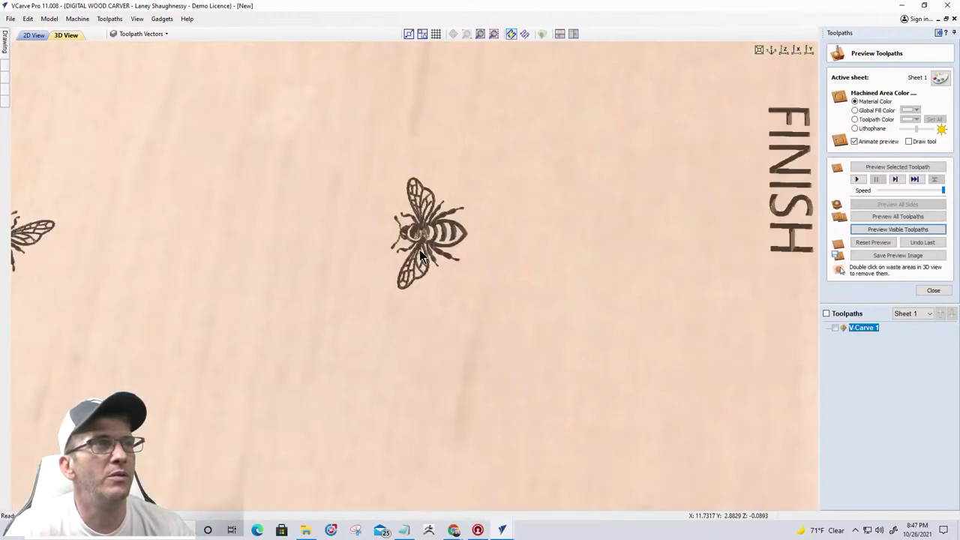
scroll(419, 249, down, 2)
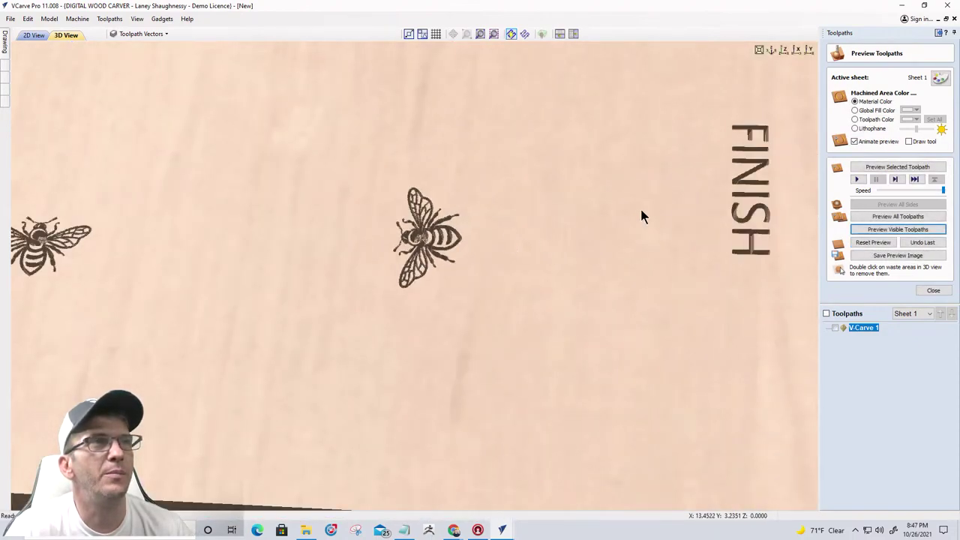
click(853, 110)
drag(617, 340, 591, 330)
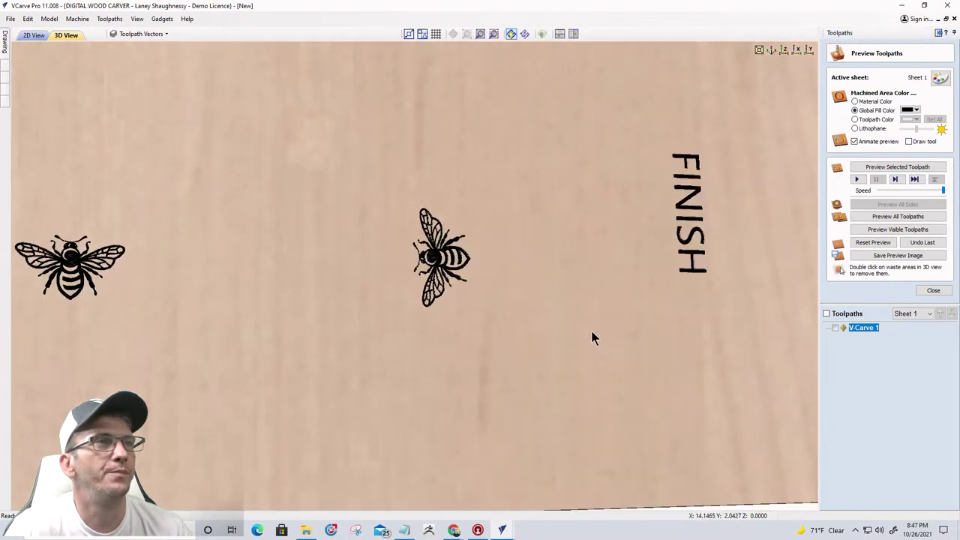
scroll(589, 329, down, 5)
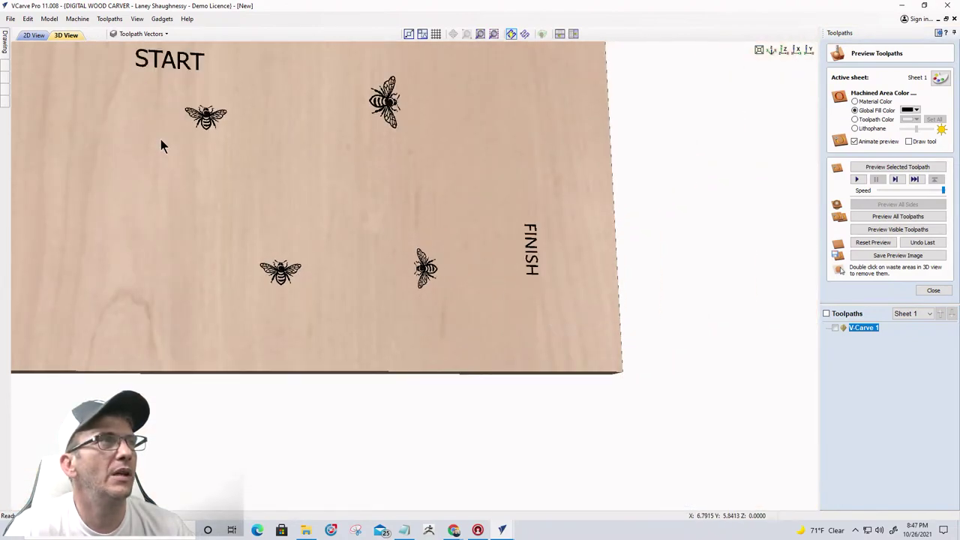
click(34, 35)
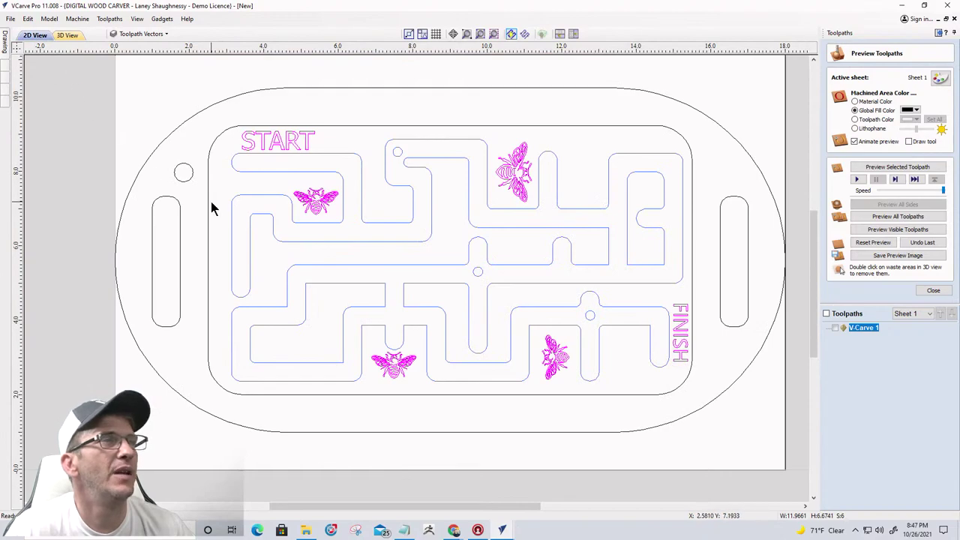
- Select the maze paths plus the channel beside the top bee and the L-shaped channel, then close the preview
click(264, 171)
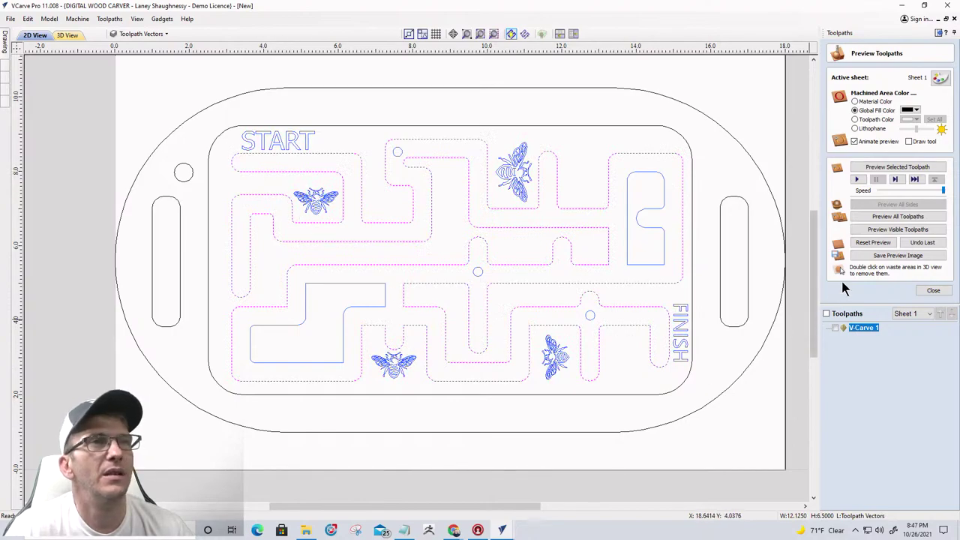
shift+click(627, 234)
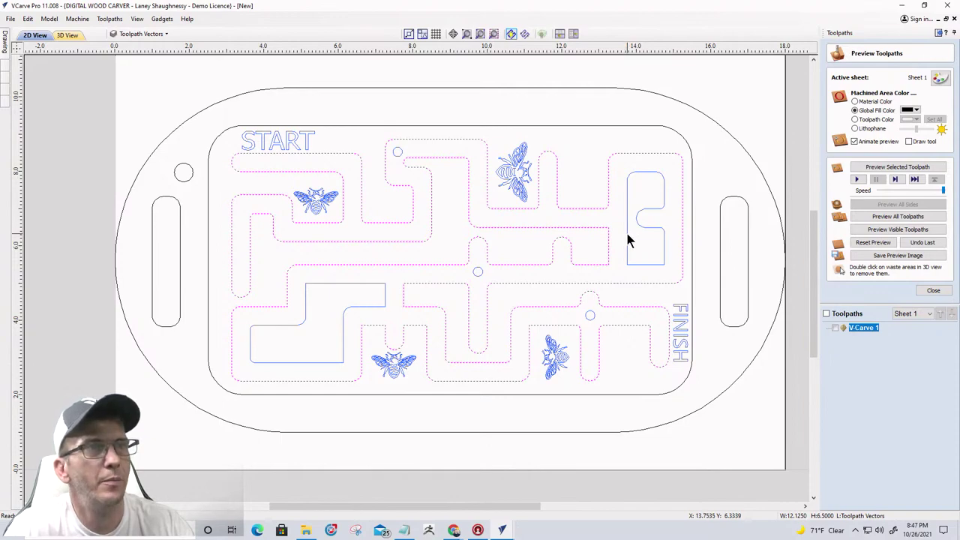
shift+click(344, 286)
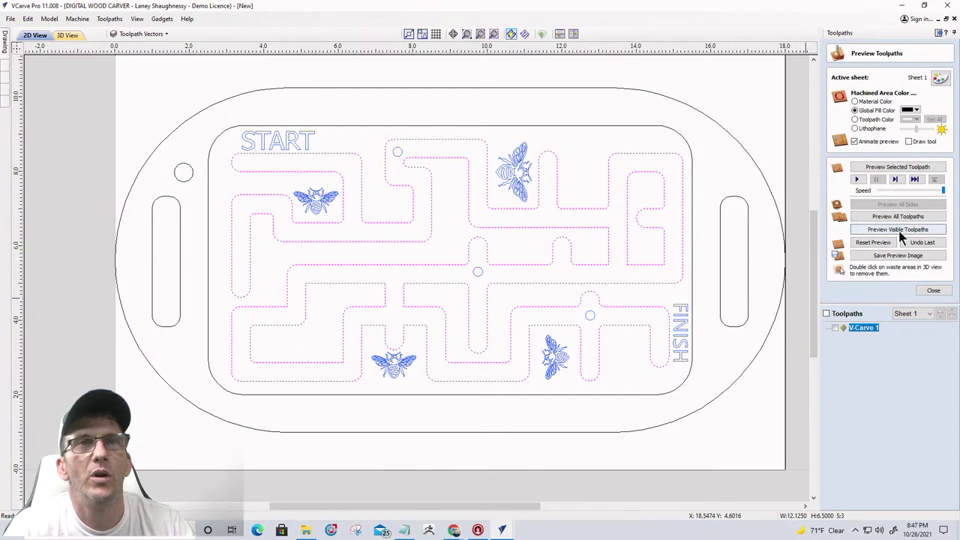
click(933, 291)
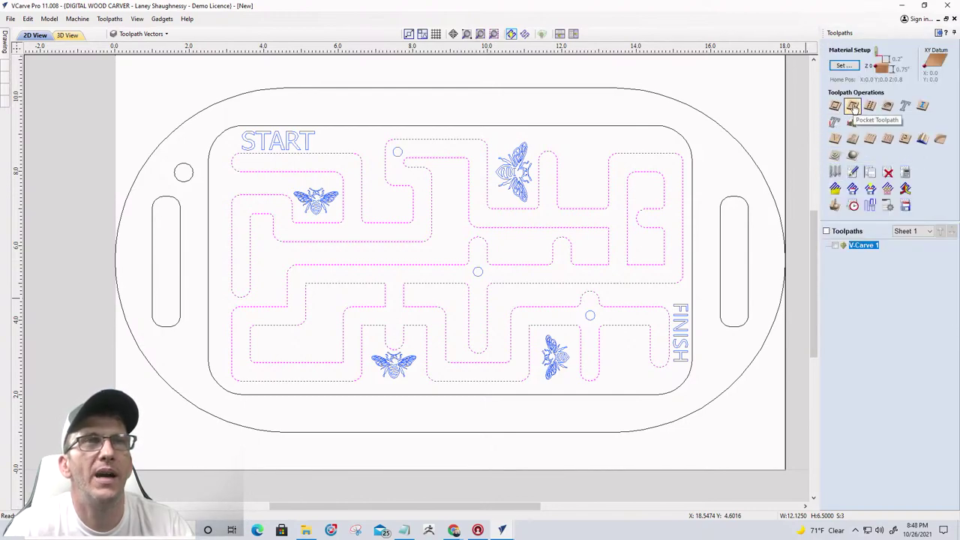
- Start Pocket 1 for the maze channels with a 0.25-inch end mill, moving to the 0.75-inch Cut Depth field
click(852, 106)
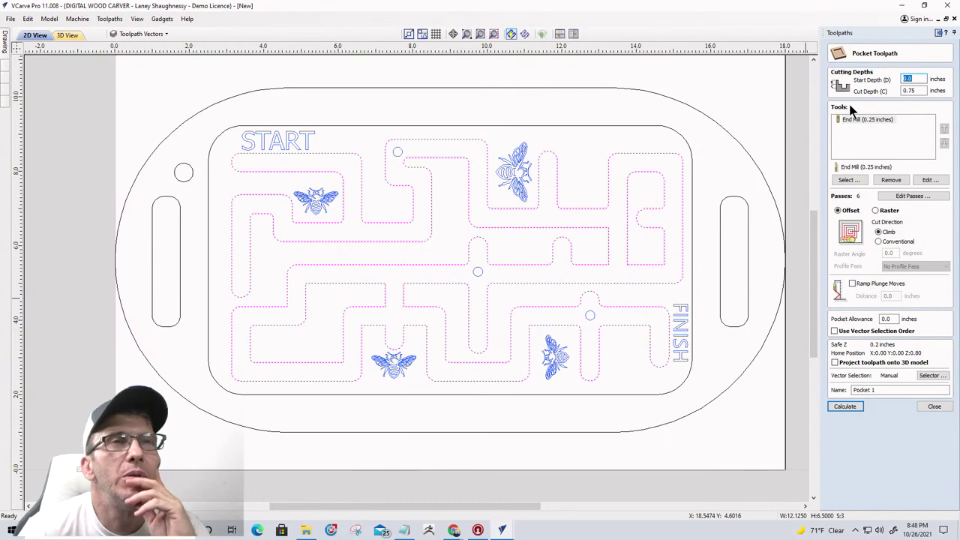
key(Tab)
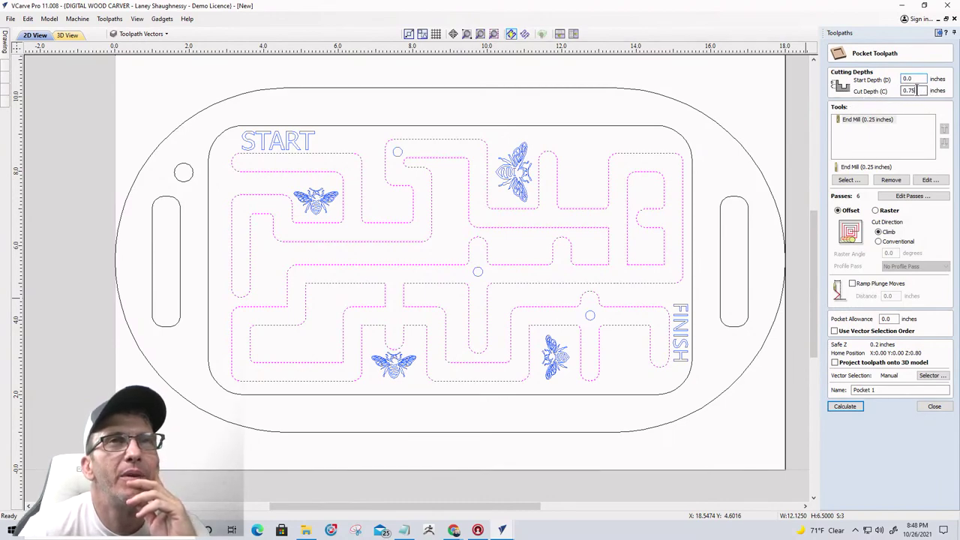
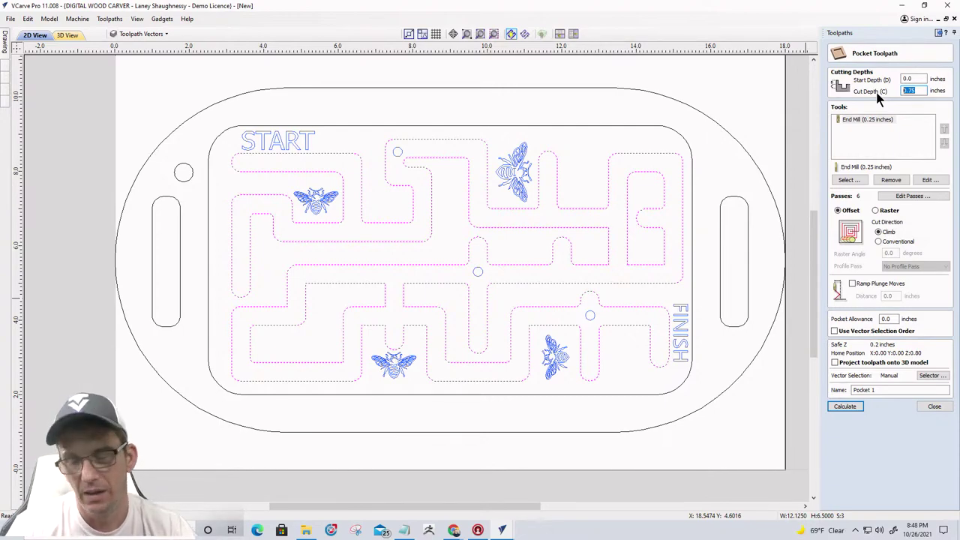
- Change the pocket Cut Depth from 0.75 to 0.375 inches and bring up the Tool Database
text(.)
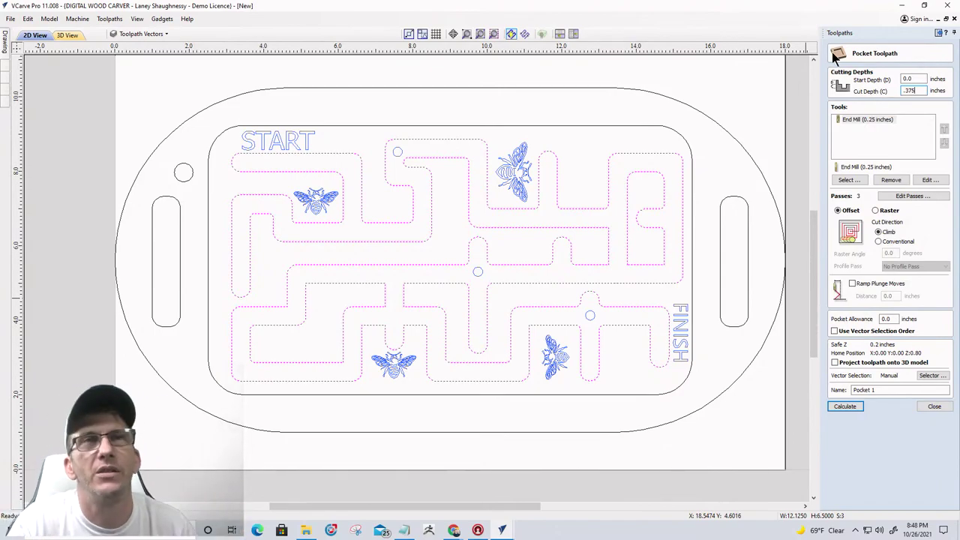
click(846, 181)
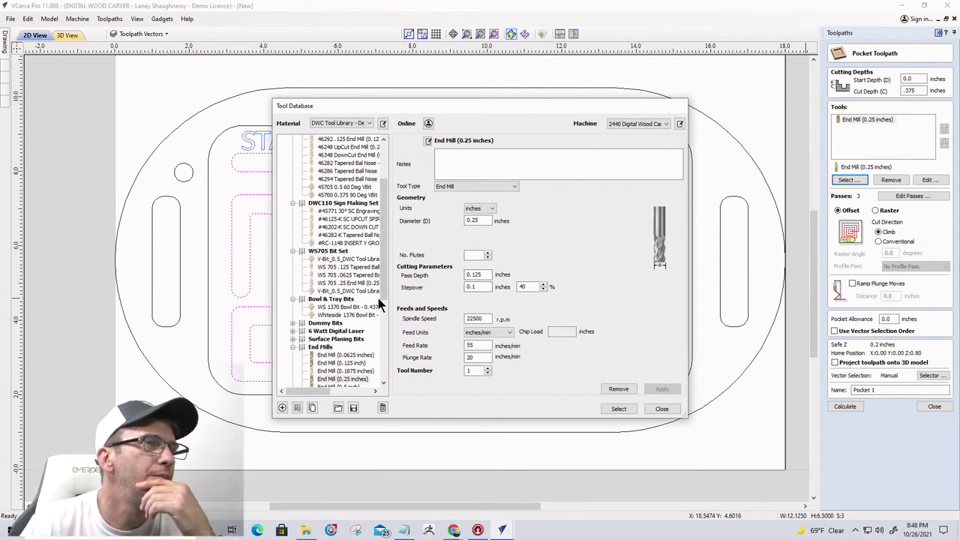
- Add the .5 box core bit to the pocket toolpath and calculate it
scroll(379, 304, down, 5)
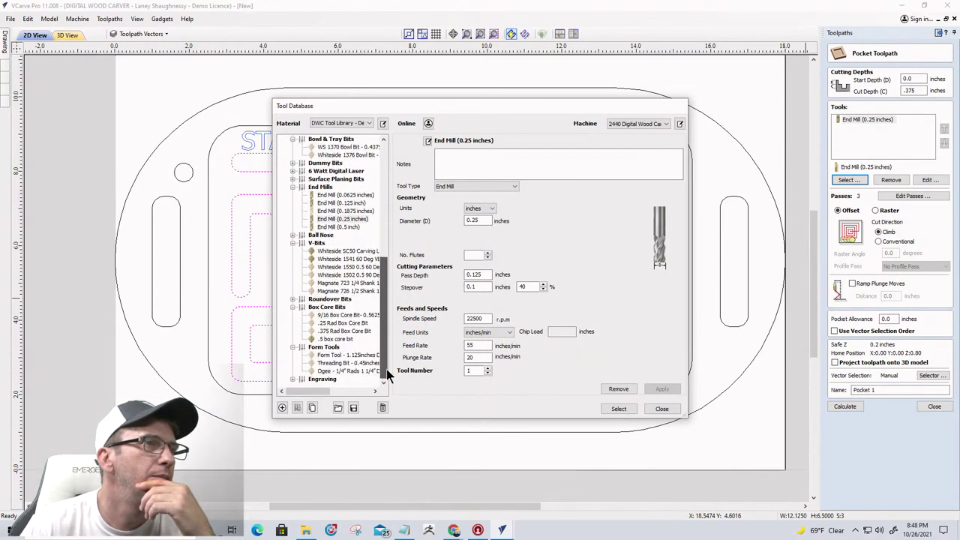
click(340, 339)
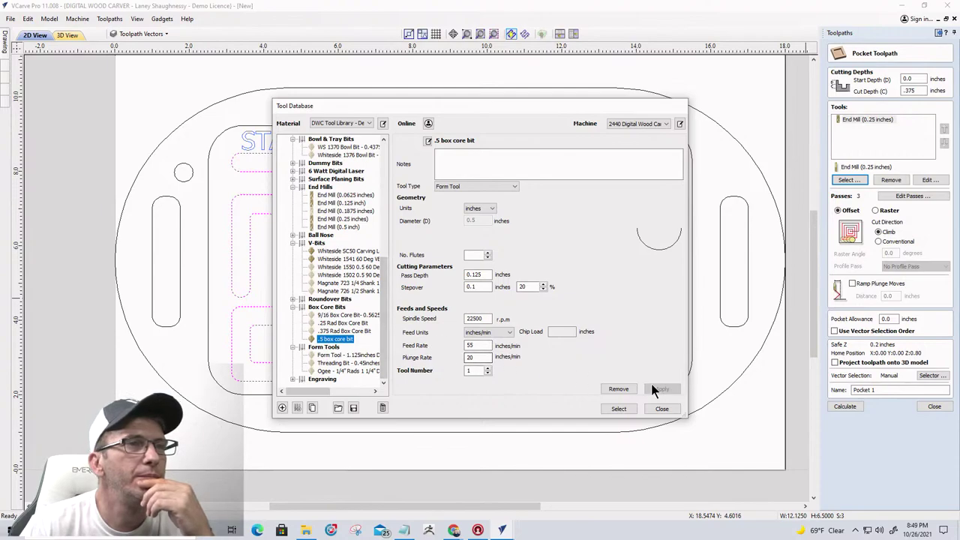
click(618, 409)
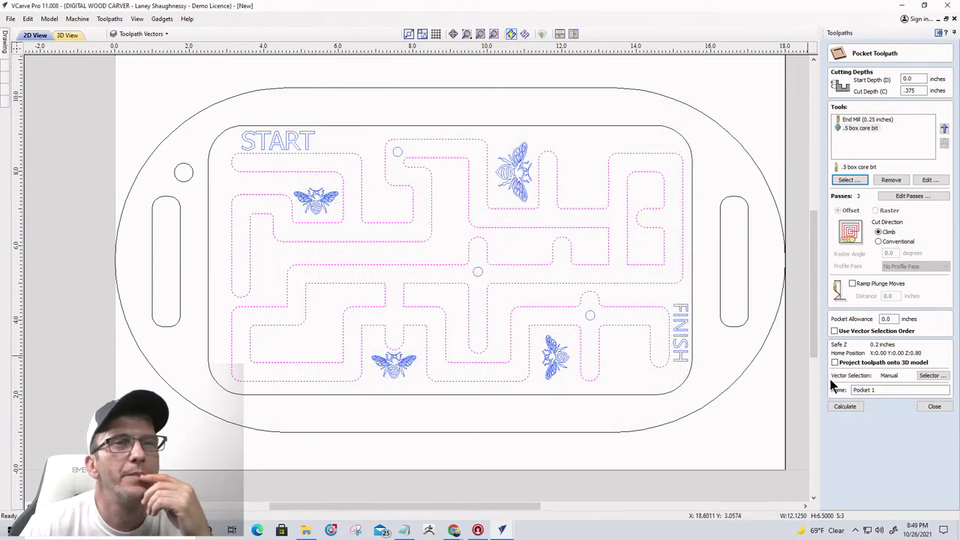
click(843, 407)
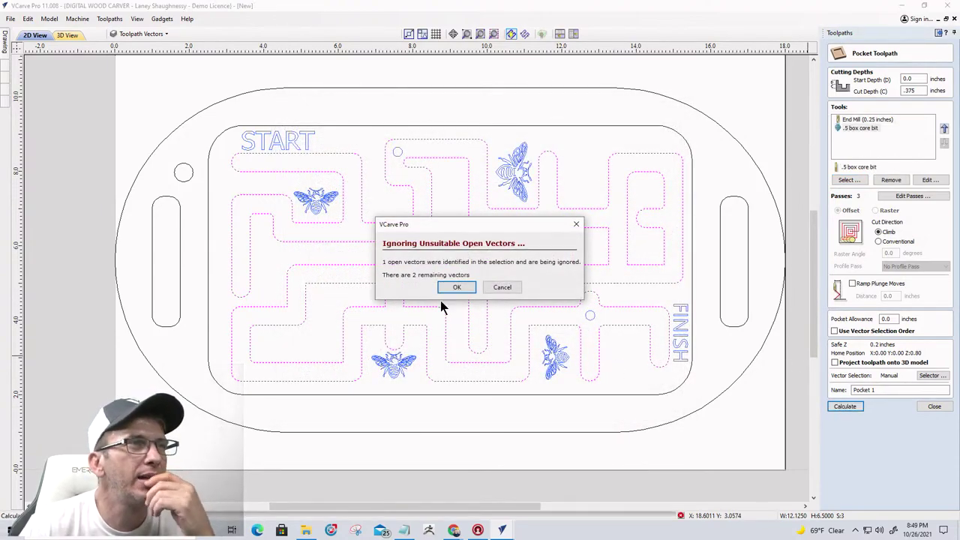
- Dismiss the open-vector and no-toolpath warnings, then select all open vectors in the design
click(502, 287)
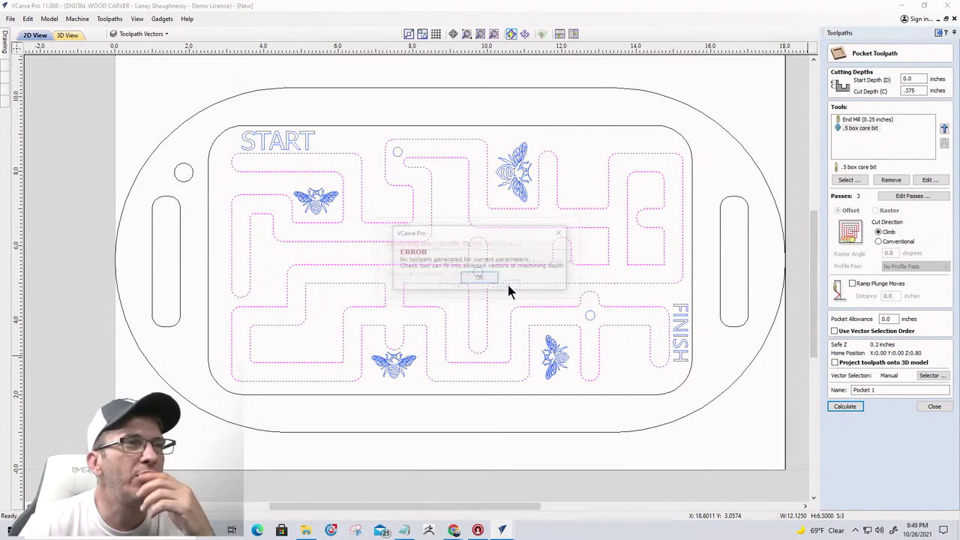
click(473, 278)
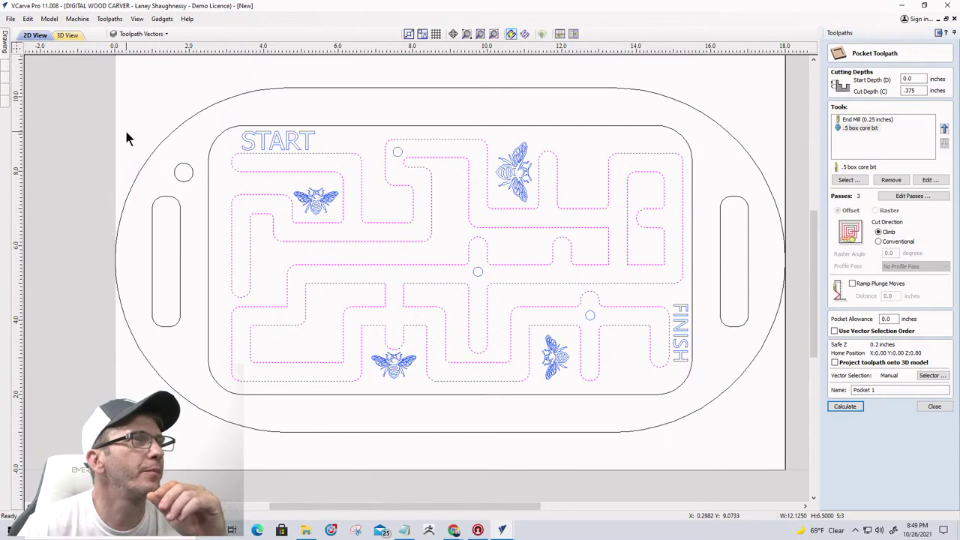
click(178, 103)
right_click(177, 103)
mouse_move(199, 184)
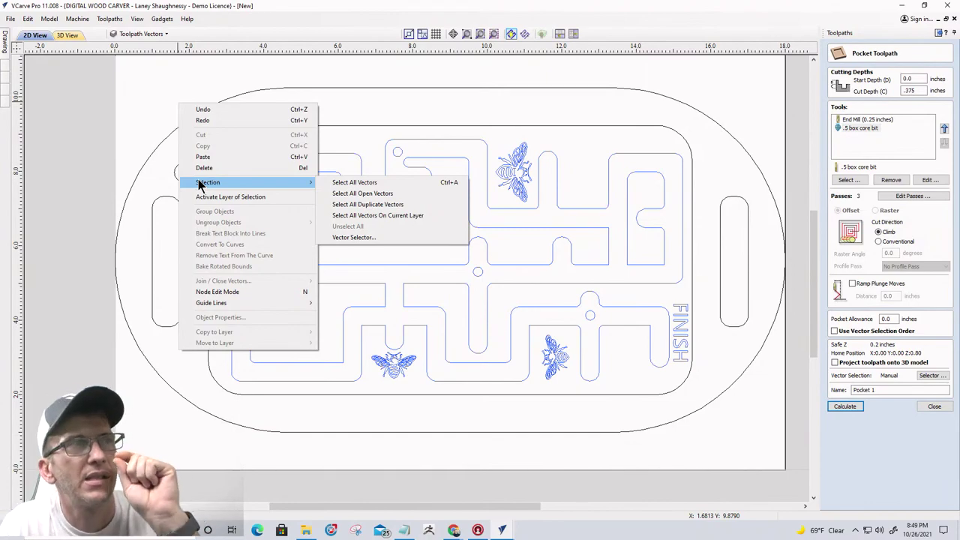
click(339, 194)
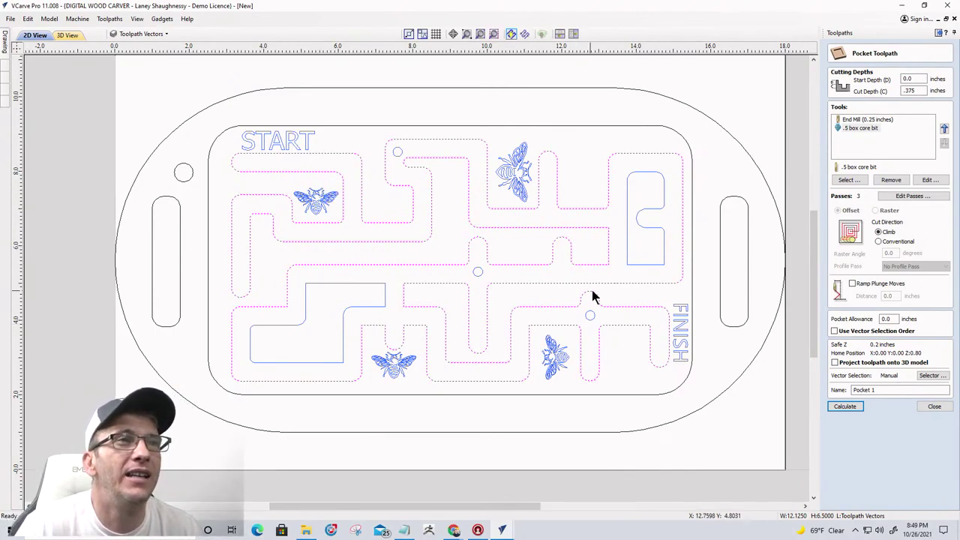
- Zoom in on the selected open vectors to find the gap and show the Drawing tools
scroll(599, 262, up, 5)
scroll(604, 264, down, 4)
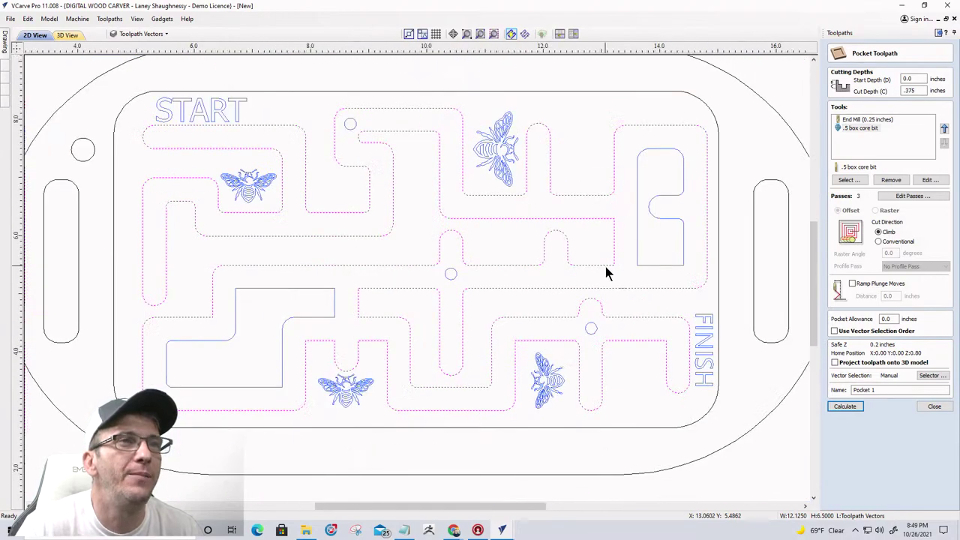
scroll(605, 269, up, 8)
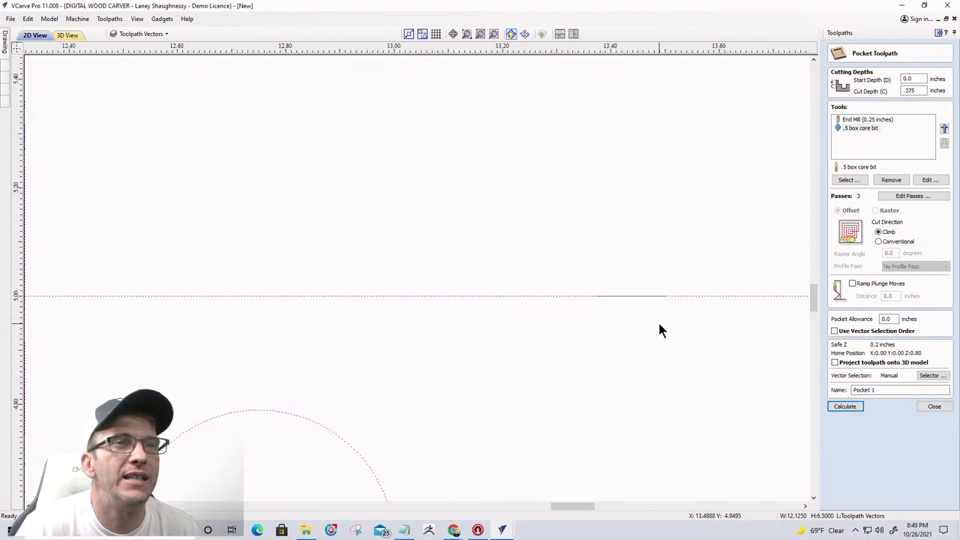
scroll(659, 330, up, 1)
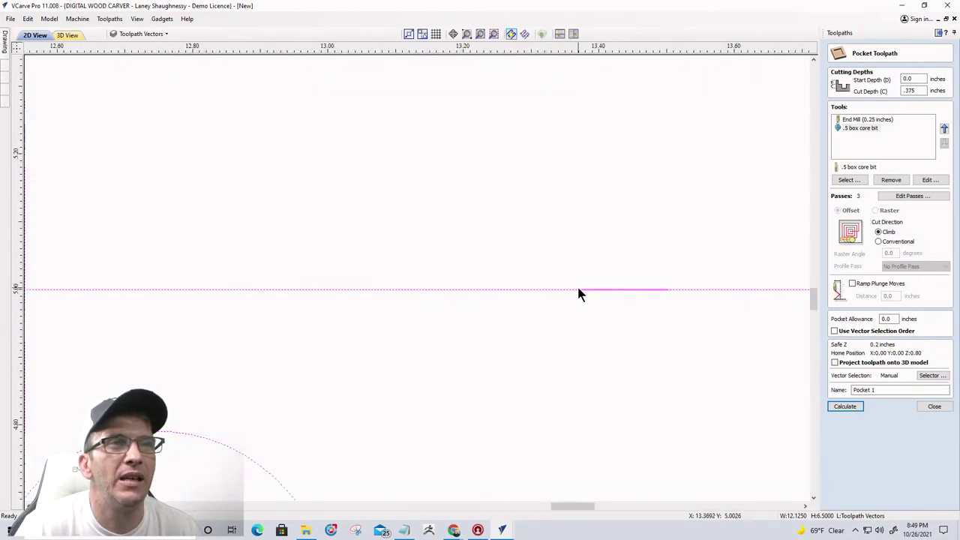
scroll(528, 282, down, 6)
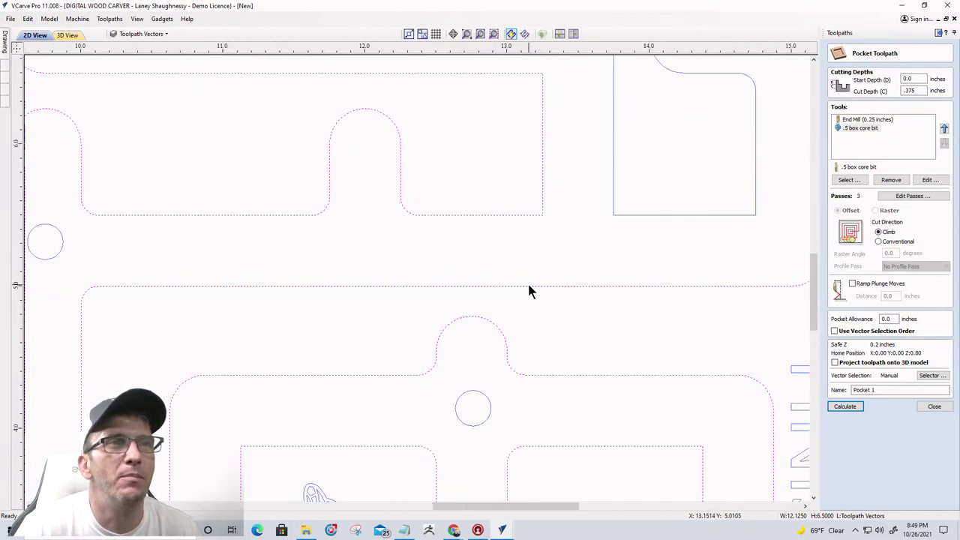
scroll(529, 282, up, 1)
scroll(528, 282, down, 3)
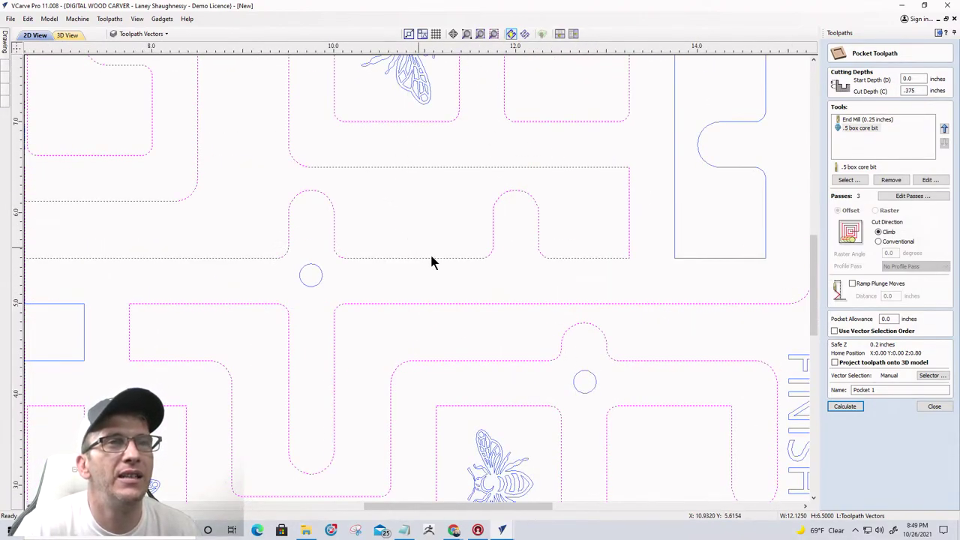
scroll(638, 310, up, 4)
scroll(528, 261, down, 6)
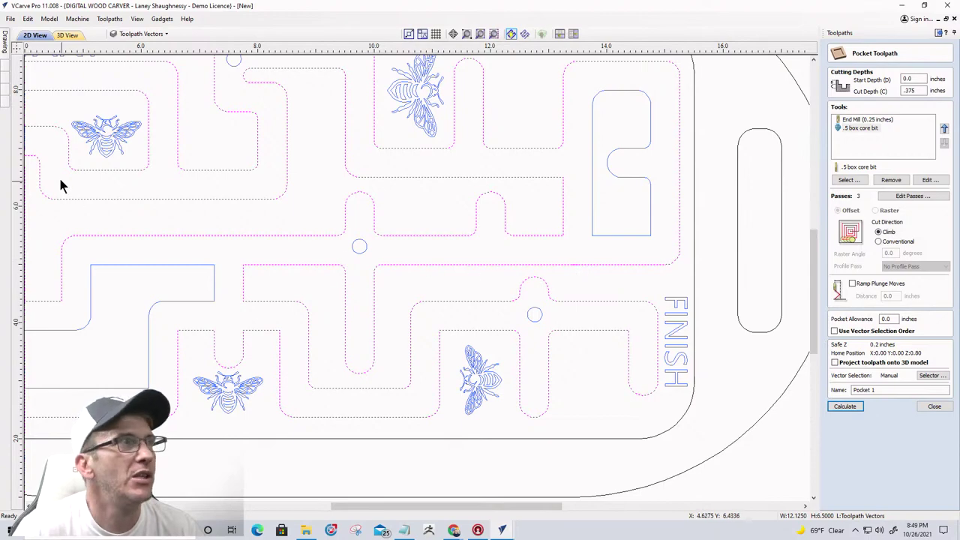
click(6, 47)
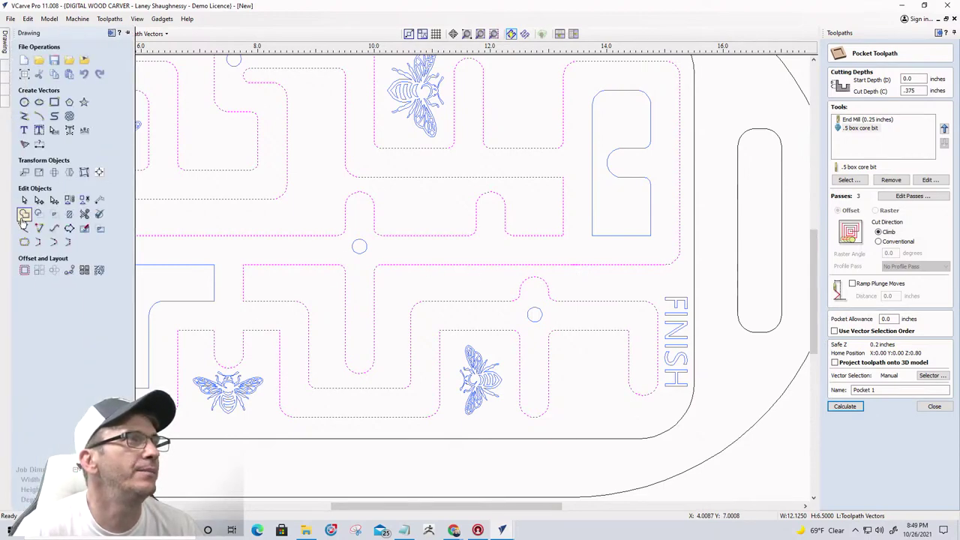
- Node-edit the maze line so its loose end sits on the neighbouring node, undoing the wrong move
click(39, 199)
scroll(581, 264, up, 2)
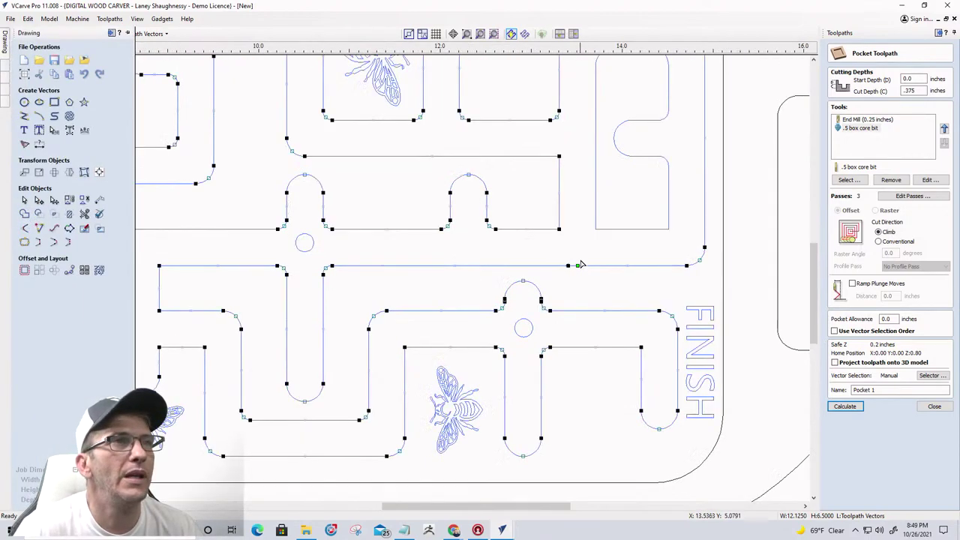
scroll(578, 262, up, 3)
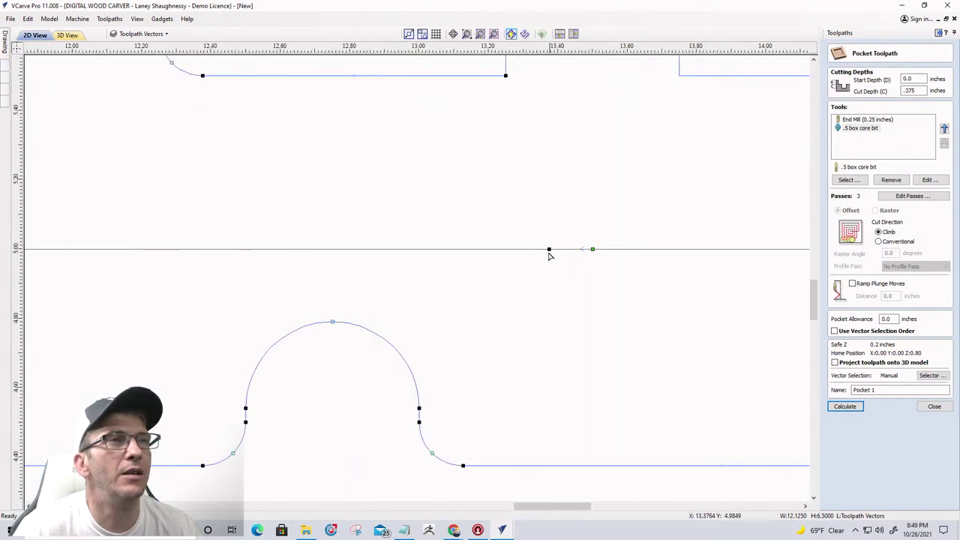
drag(549, 250, 575, 144)
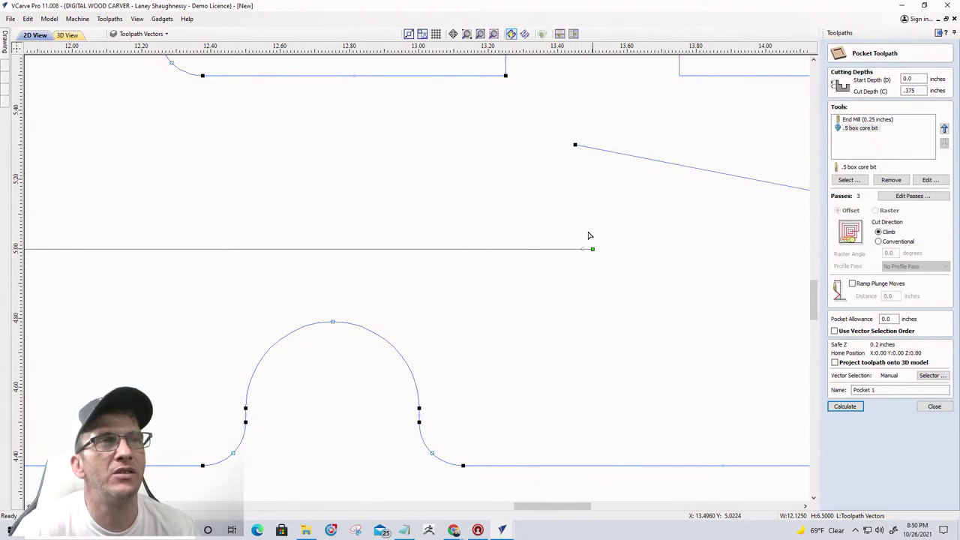
key(ctrl+z)
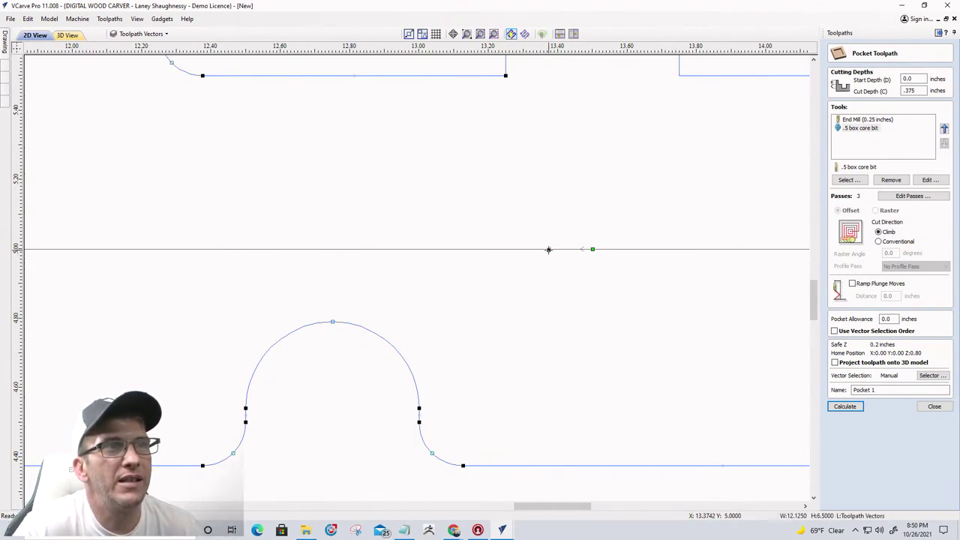
drag(549, 250, 592, 251)
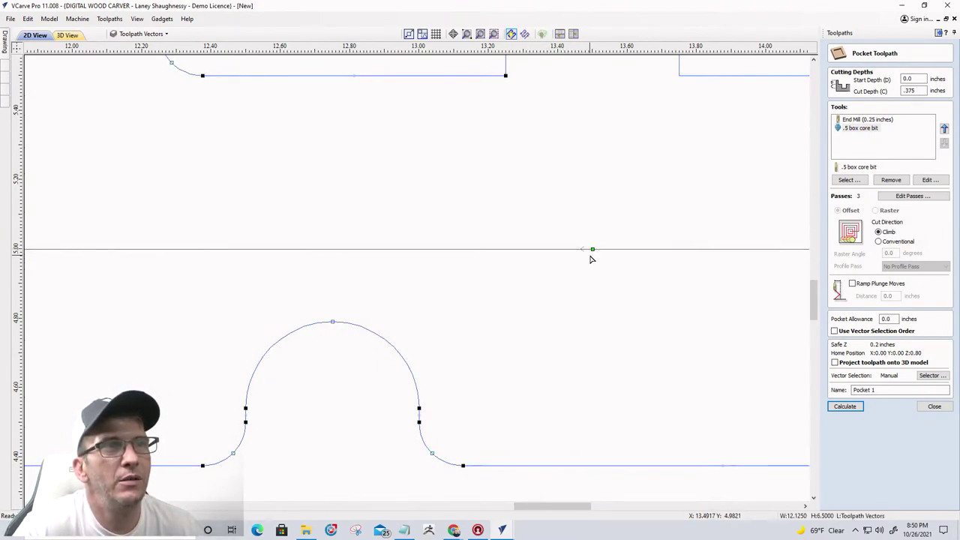
scroll(591, 251, down, 5)
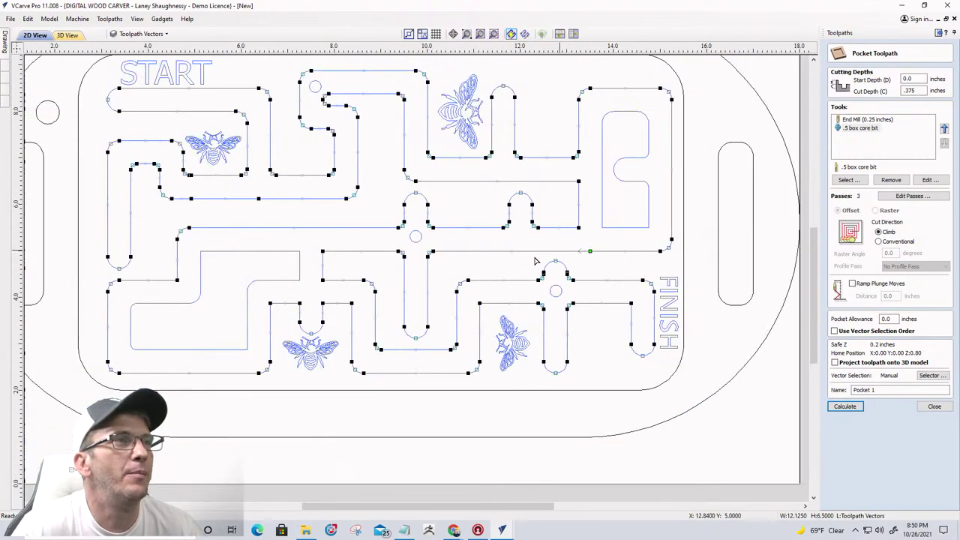
- Leave node editing and reselect all remaining open vectors
click(6, 42)
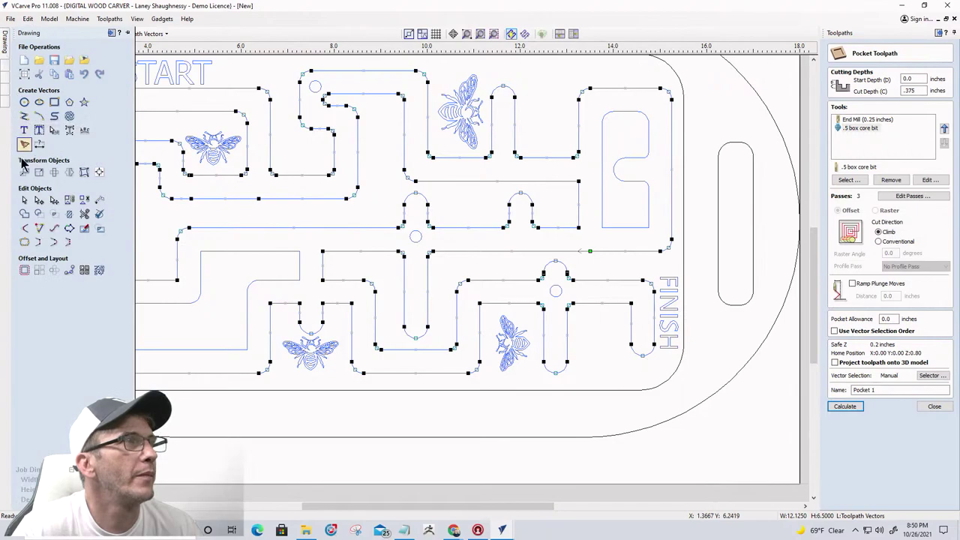
click(24, 200)
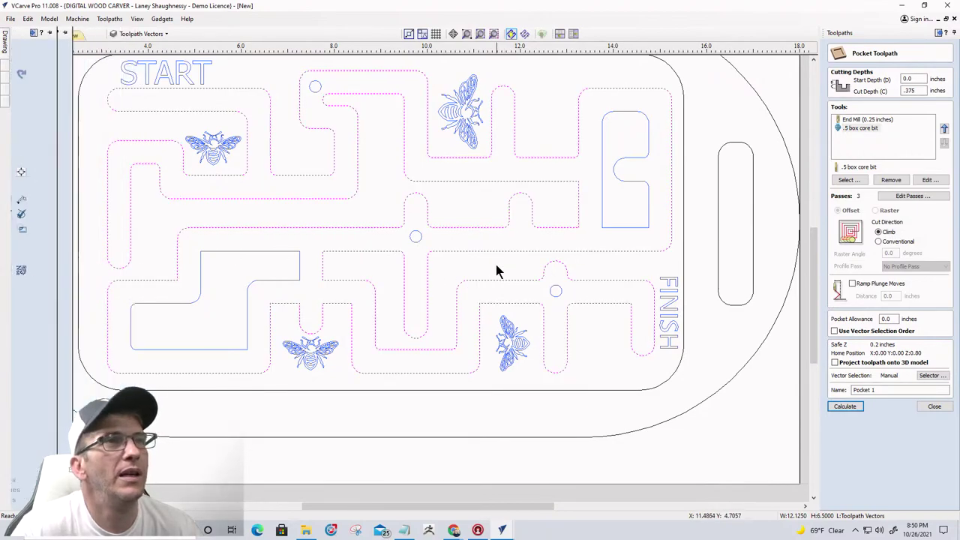
click(447, 210)
right_click(449, 208)
mouse_move(462, 286)
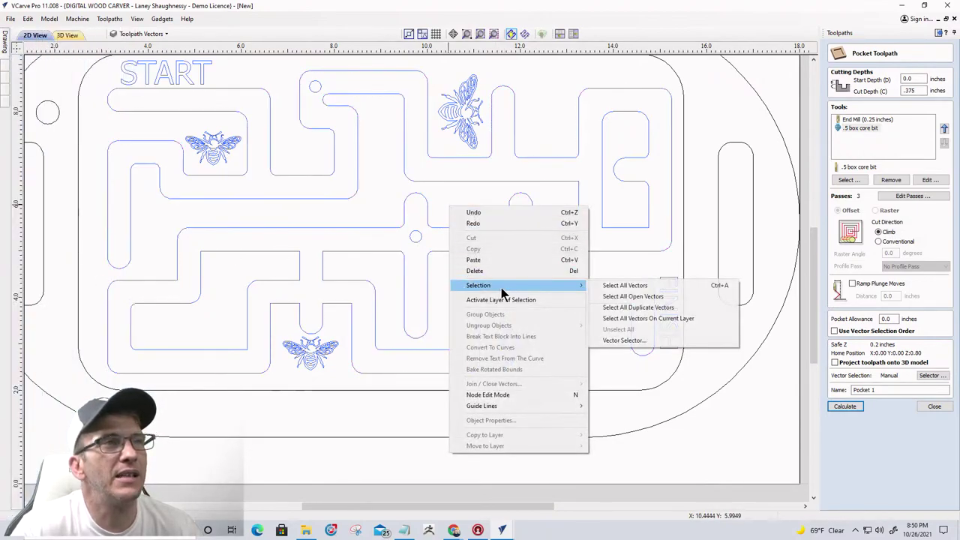
click(647, 295)
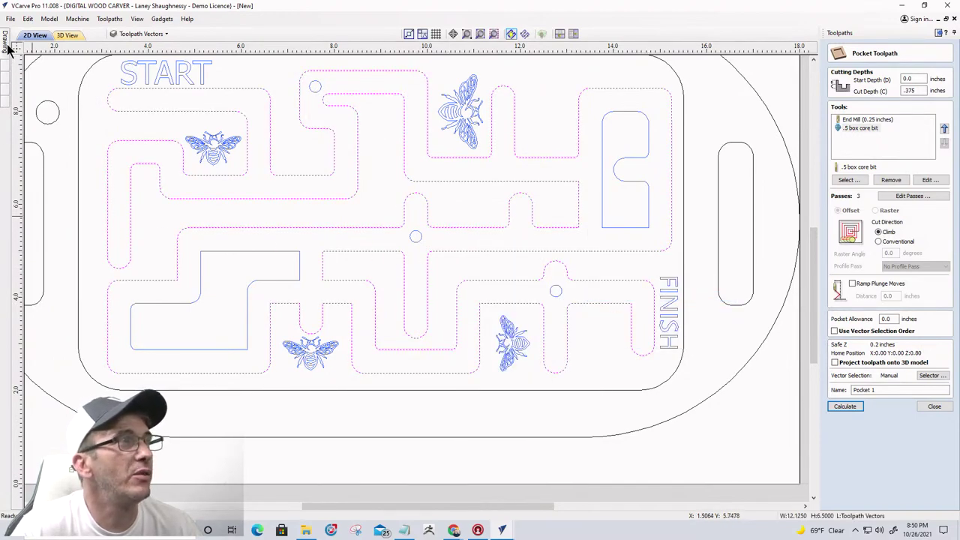
- Join the open maze vectors into one closed outline, close Join Vectors, and select the inner stepped shape
mouse_move(9, 48)
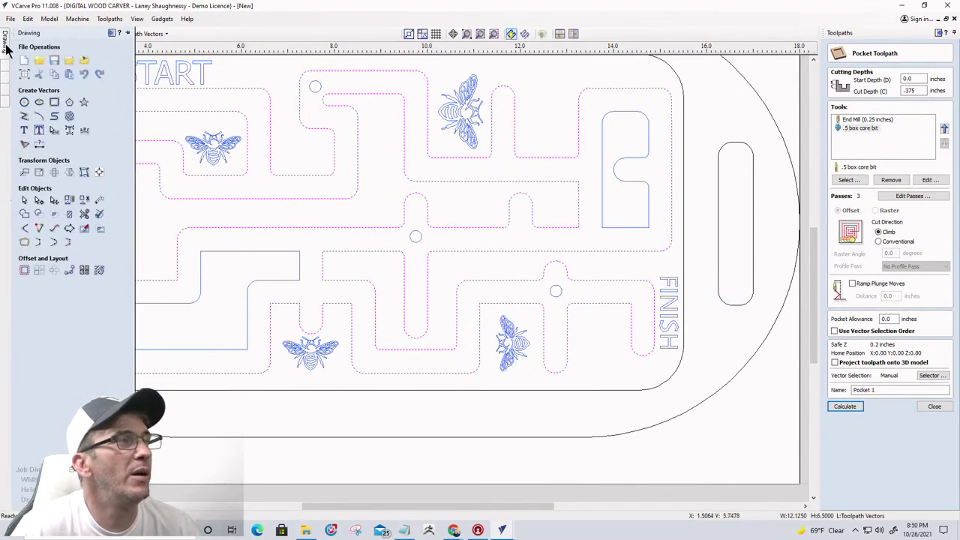
click(24, 243)
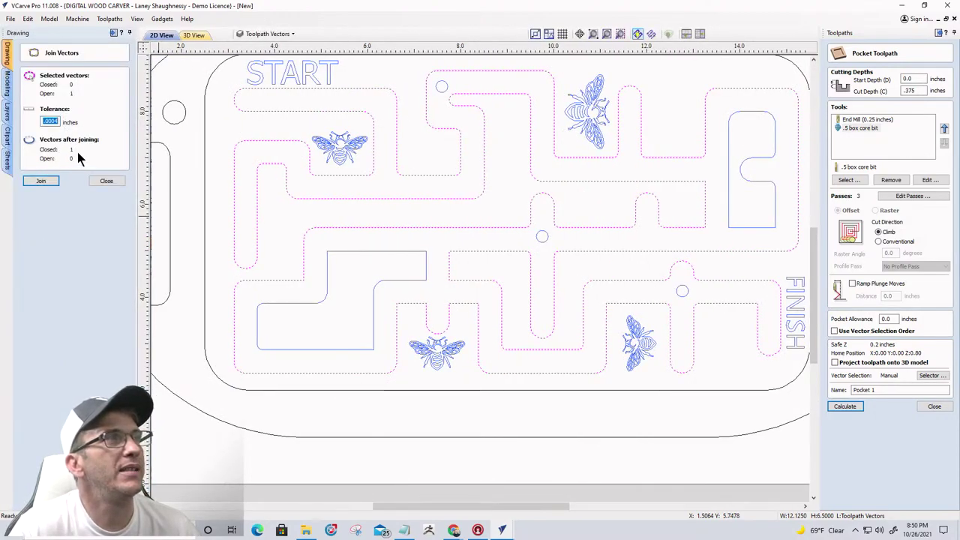
click(42, 182)
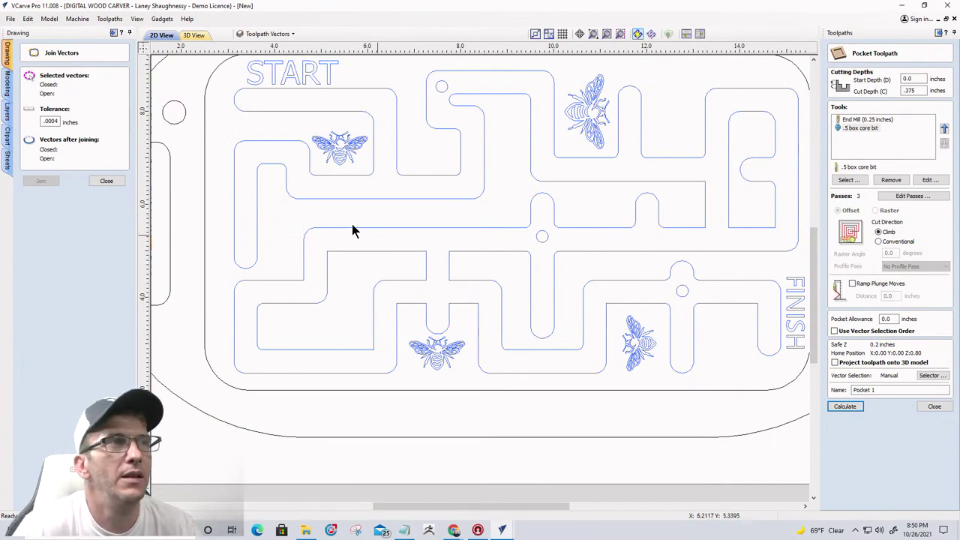
click(329, 199)
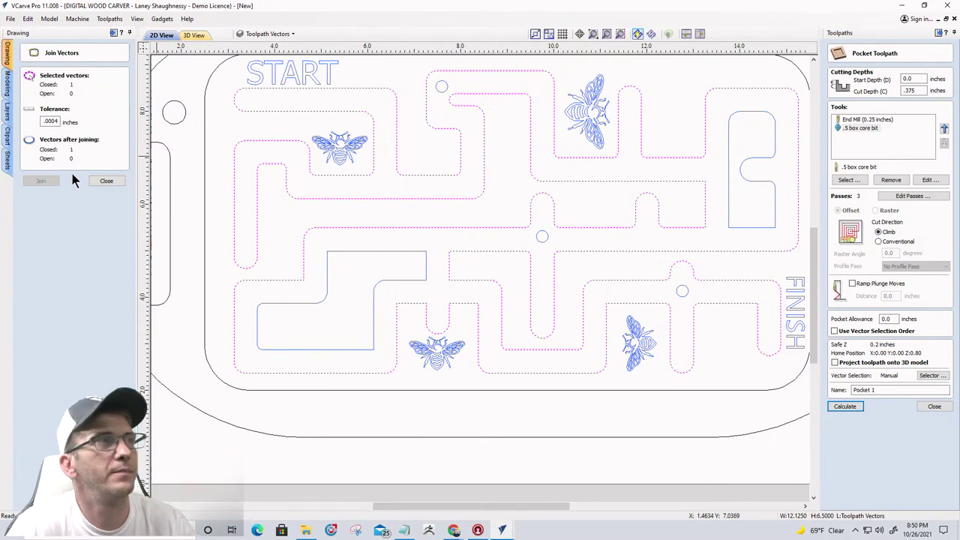
click(107, 180)
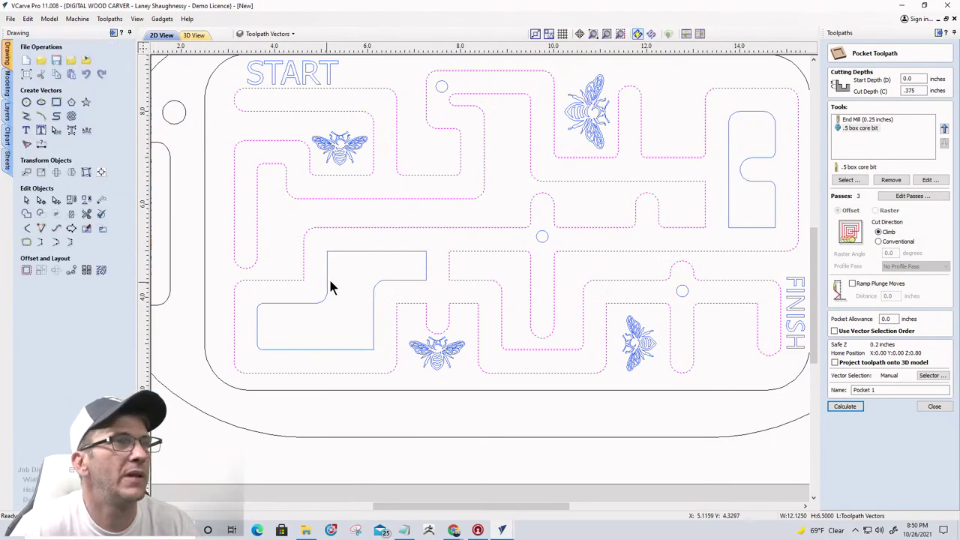
click(397, 256)
scroll(395, 250, down, 4)
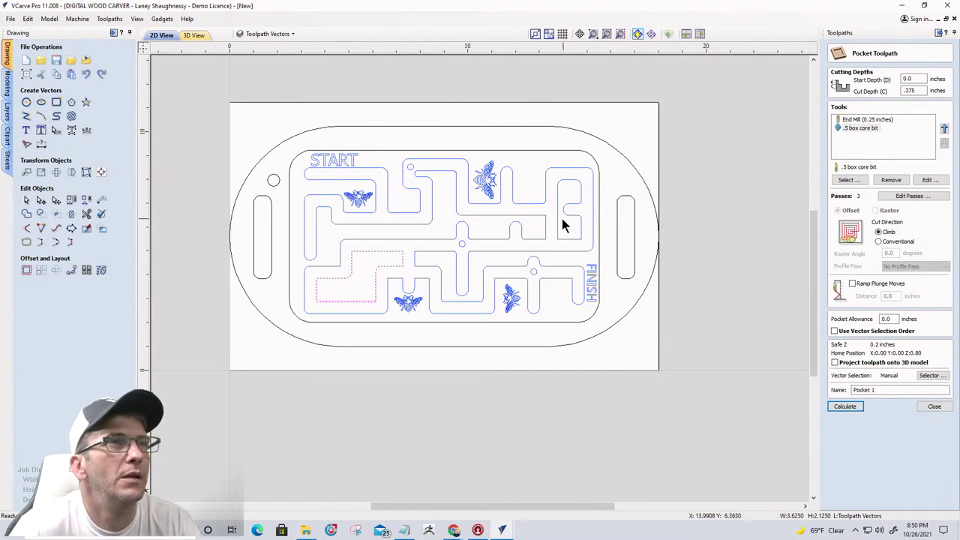
- Select the maze channels, remove the 0.25-inch End Mill, set Raster clearing, and calculate Pocket 1
shift+click(559, 225)
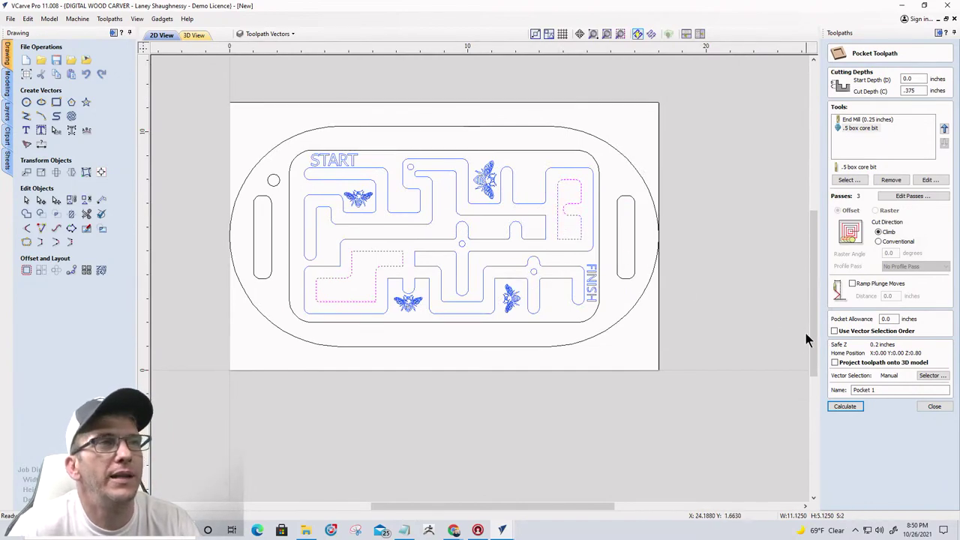
shift+click(510, 272)
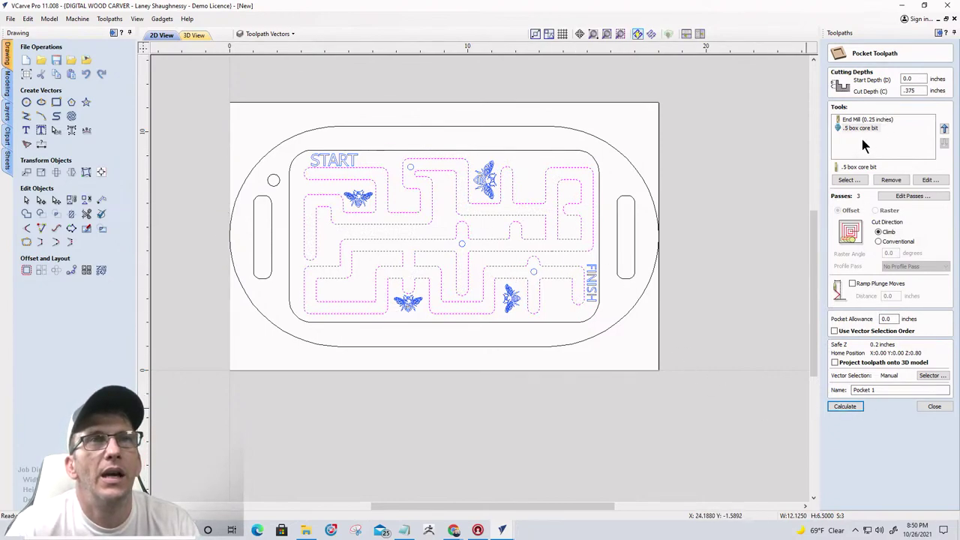
click(854, 121)
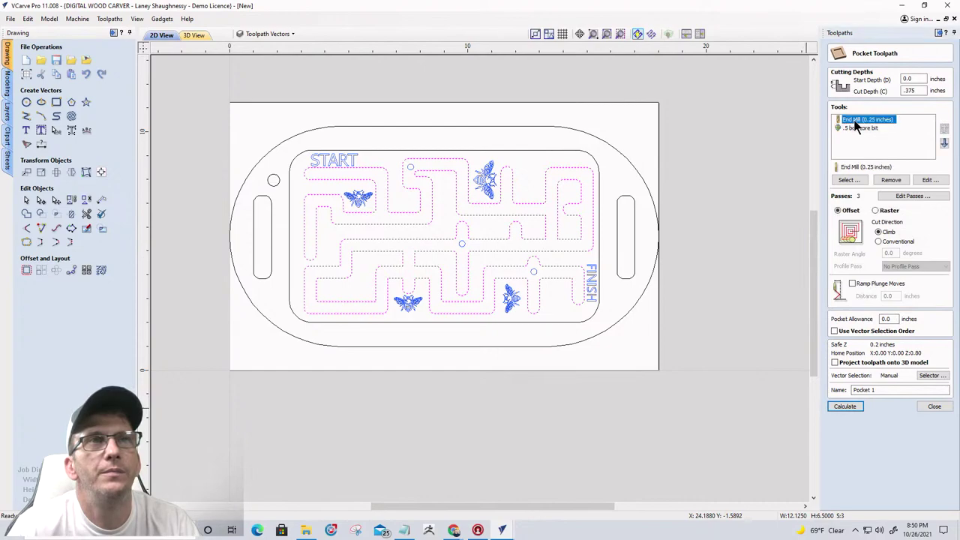
click(889, 181)
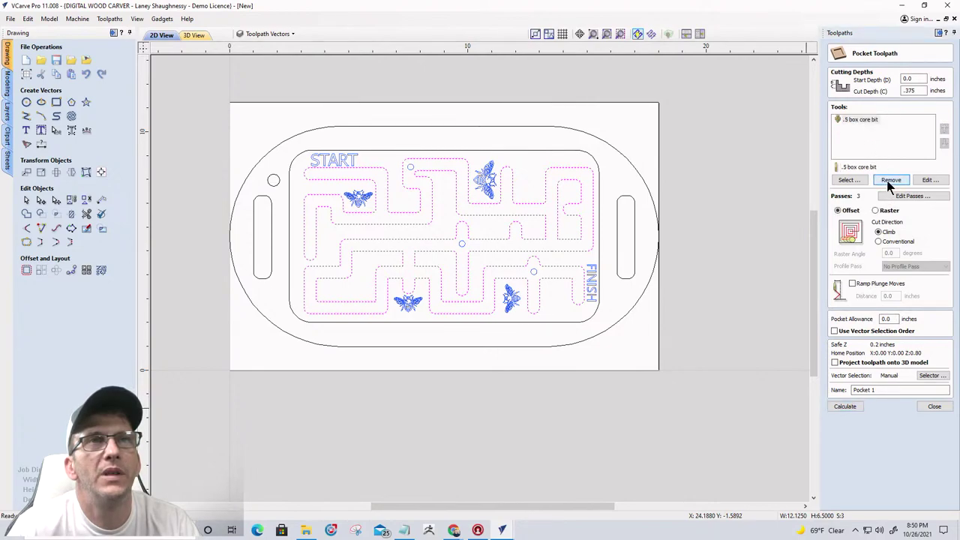
click(859, 120)
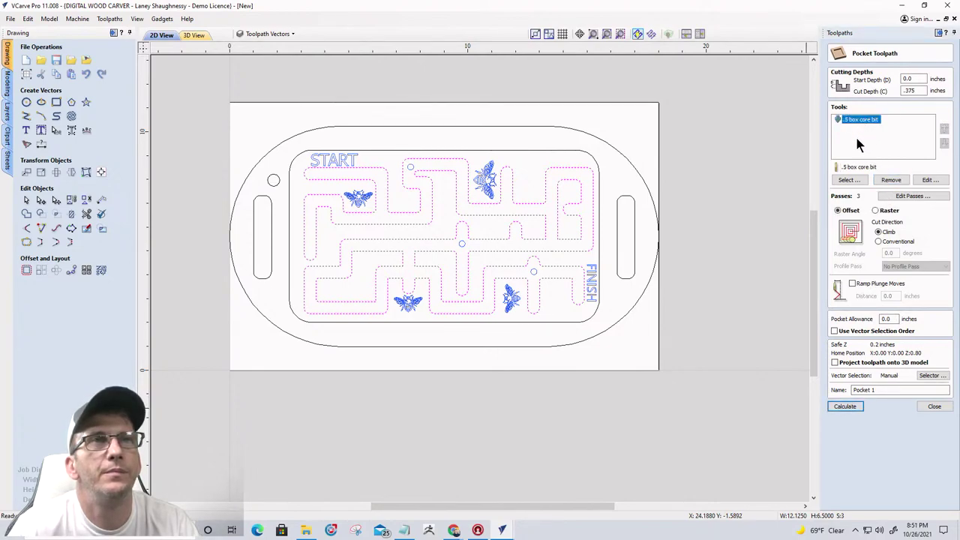
click(875, 211)
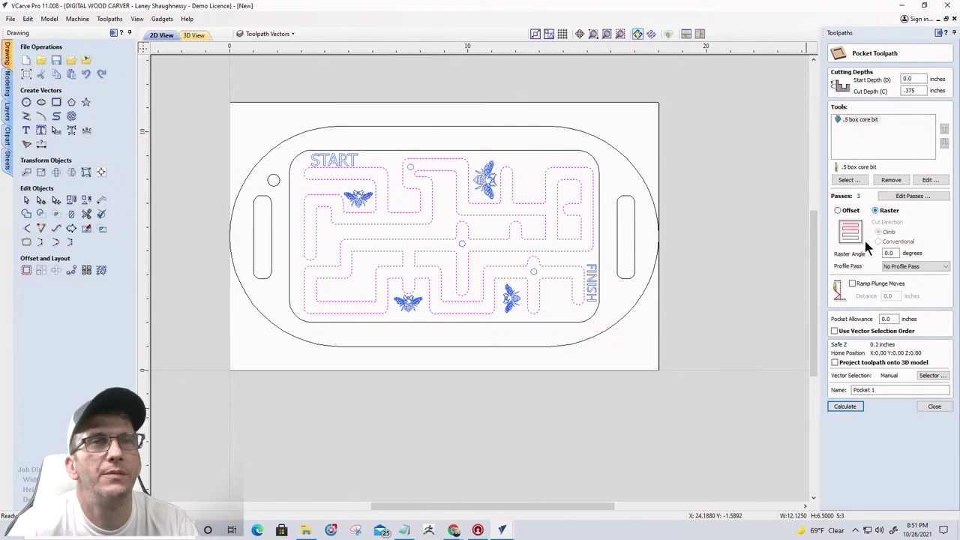
click(844, 406)
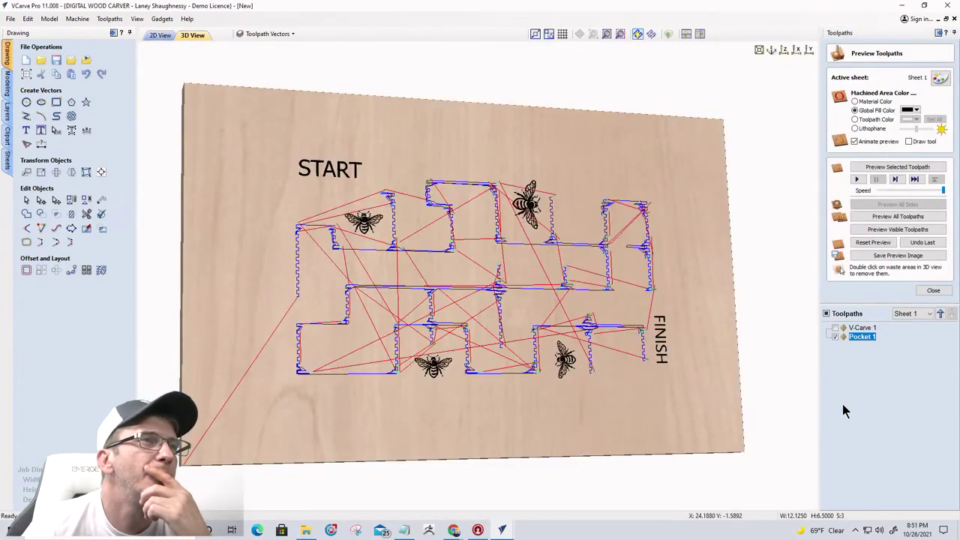
- Switch Pocket 1 to Offset clearing, recalculate it, and tilt the 3D view for a close look
drag(634, 419, 628, 305)
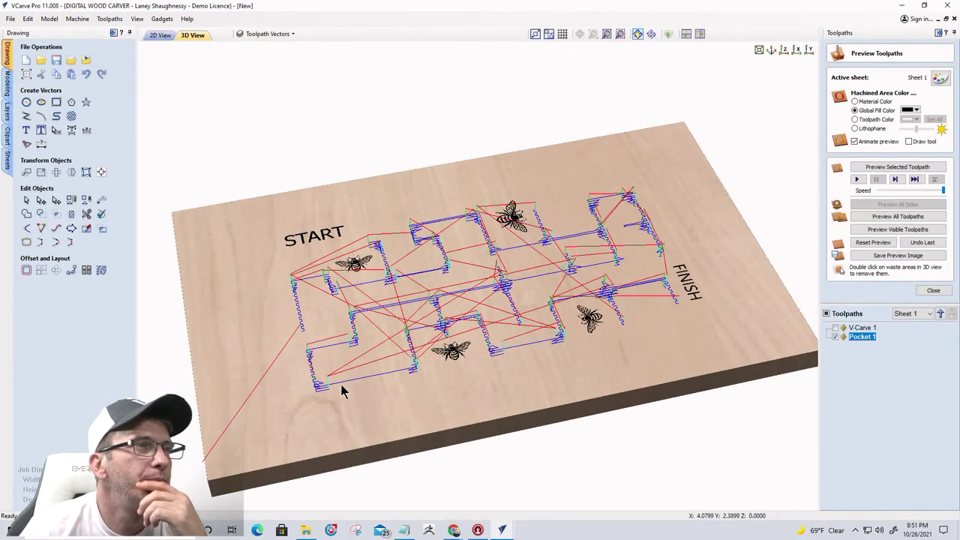
double_click(864, 336)
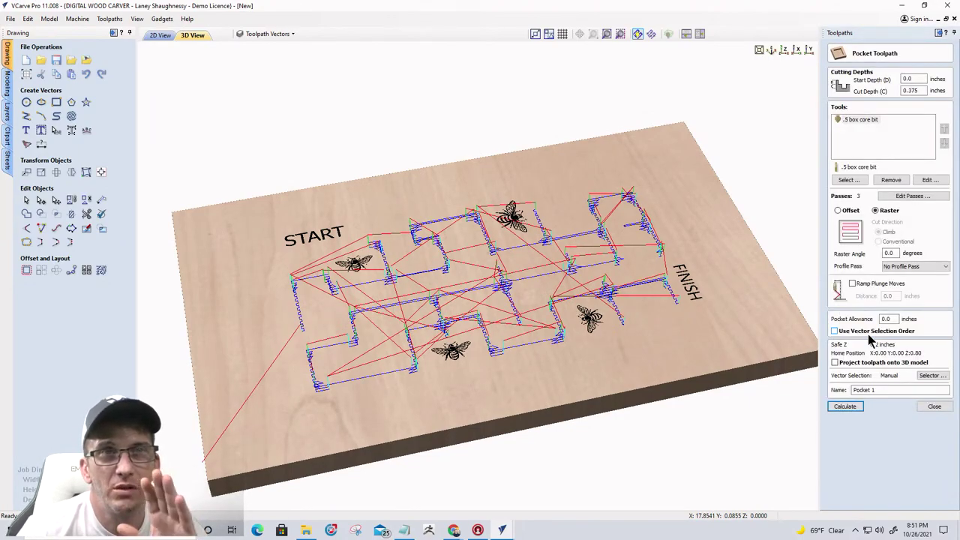
click(839, 211)
click(844, 406)
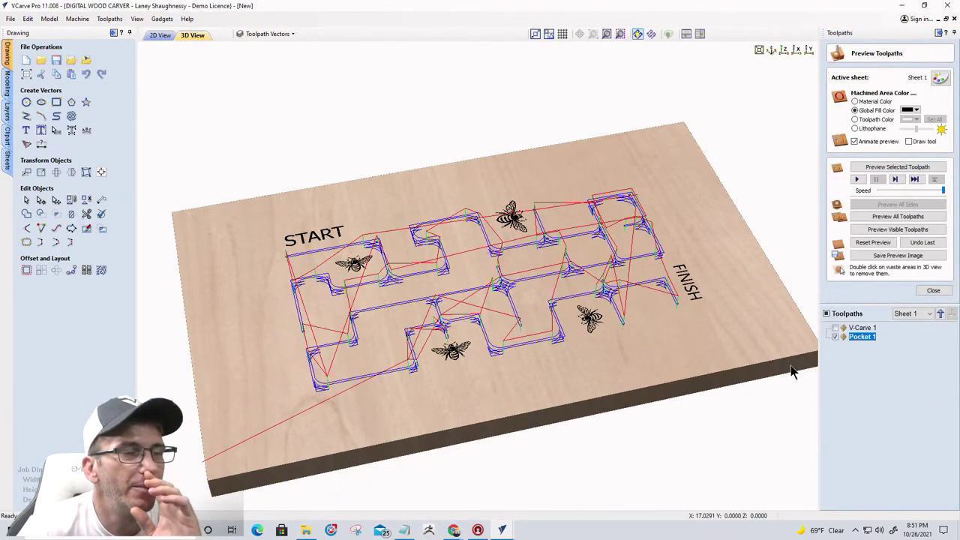
scroll(633, 199, up, 3)
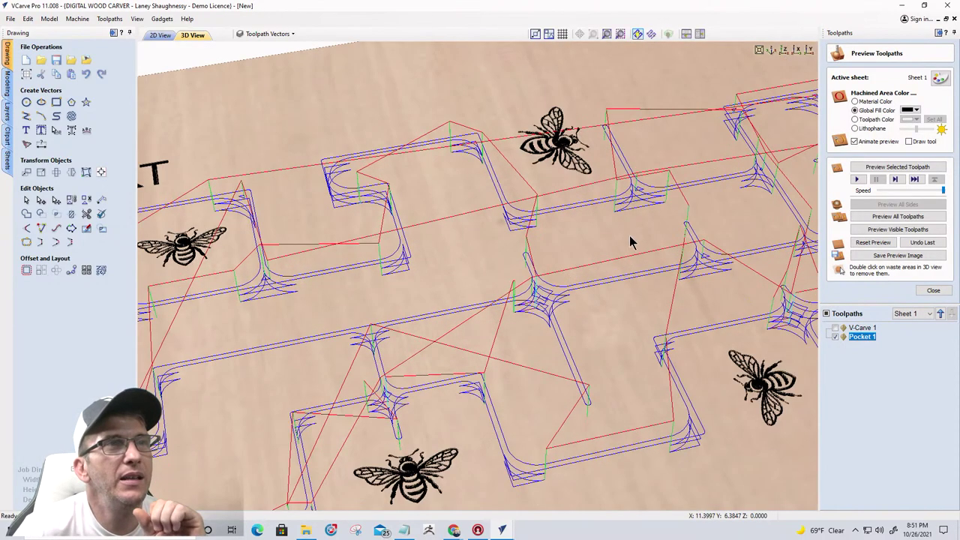
drag(628, 240, 536, 443)
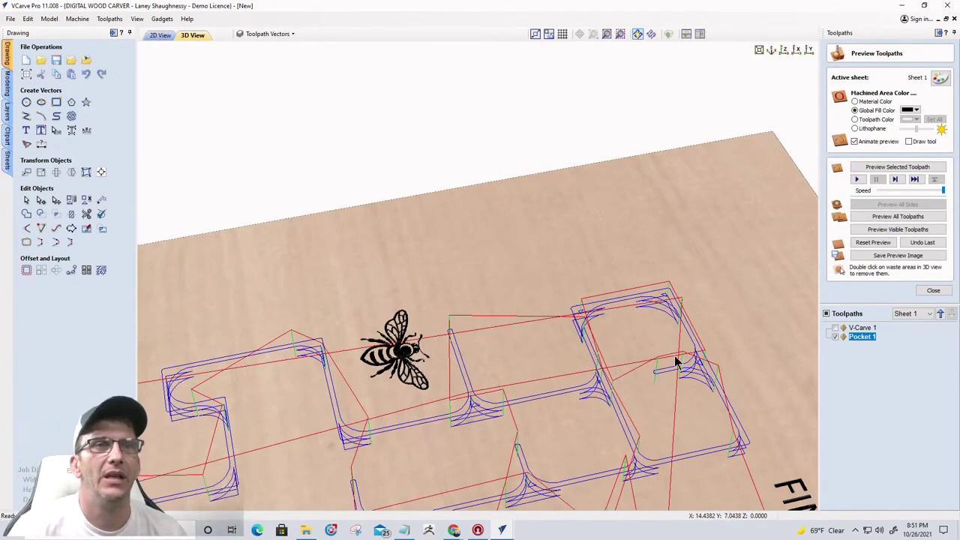
- Simulate the Pocket 1 cut in the 3D preview, then reopen and close its settings unchanged
click(868, 229)
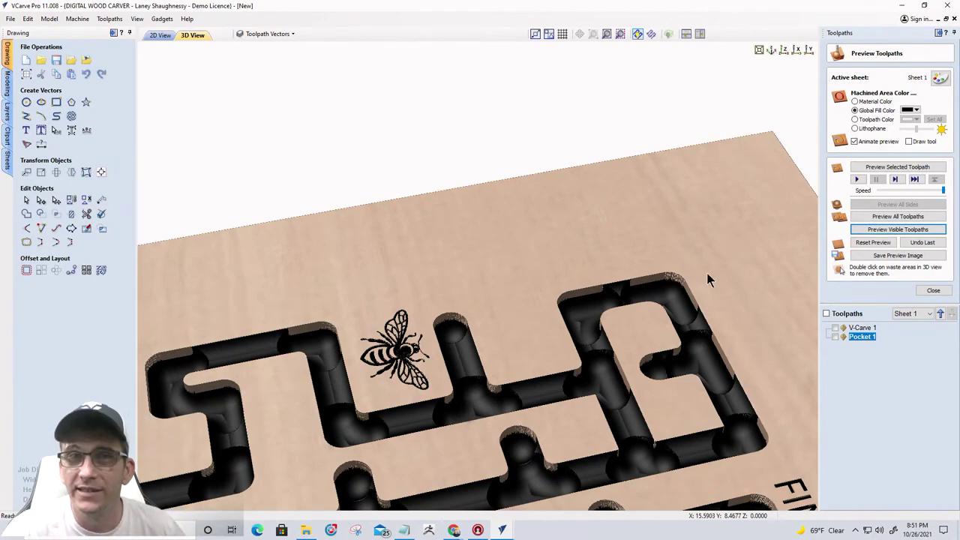
double_click(865, 338)
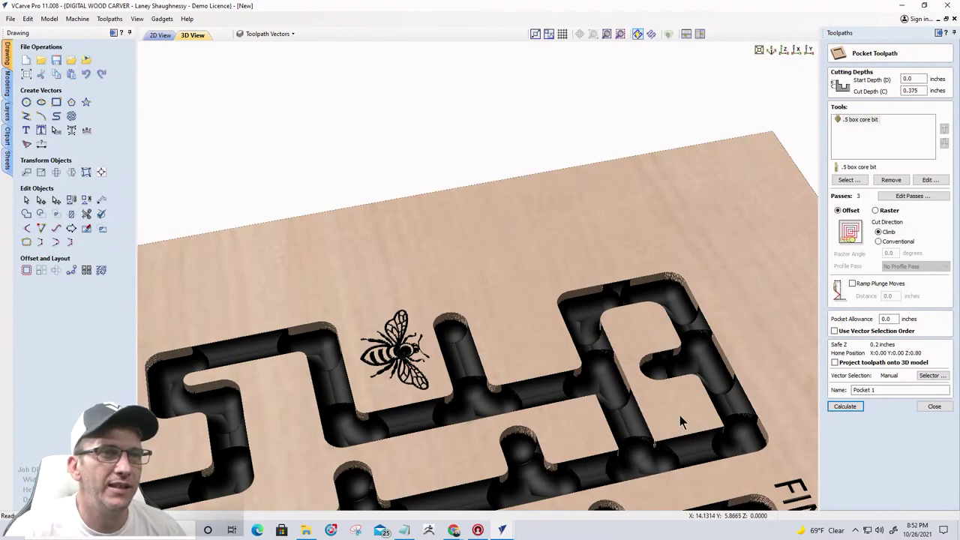
click(929, 406)
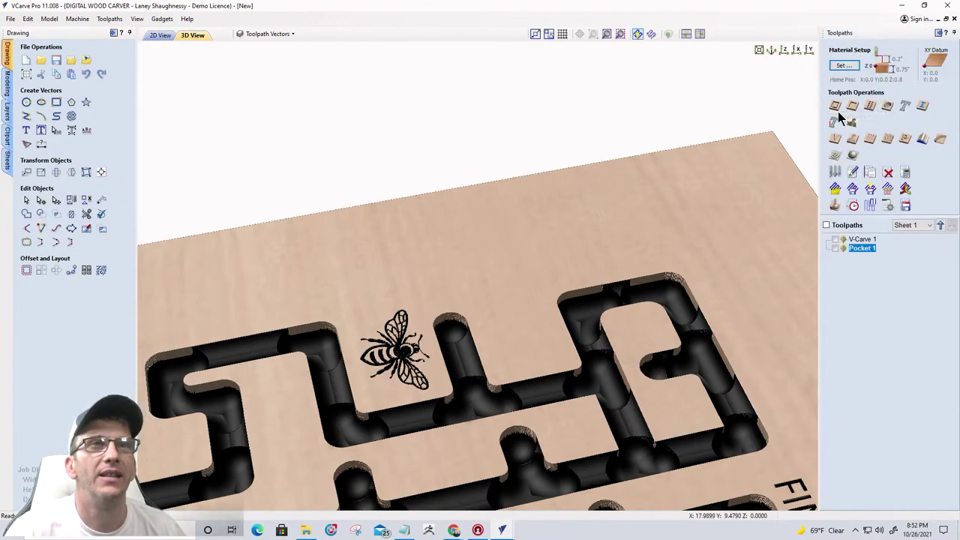
- Render the simulated pockets in Material Color and zoom in on the maze
click(833, 203)
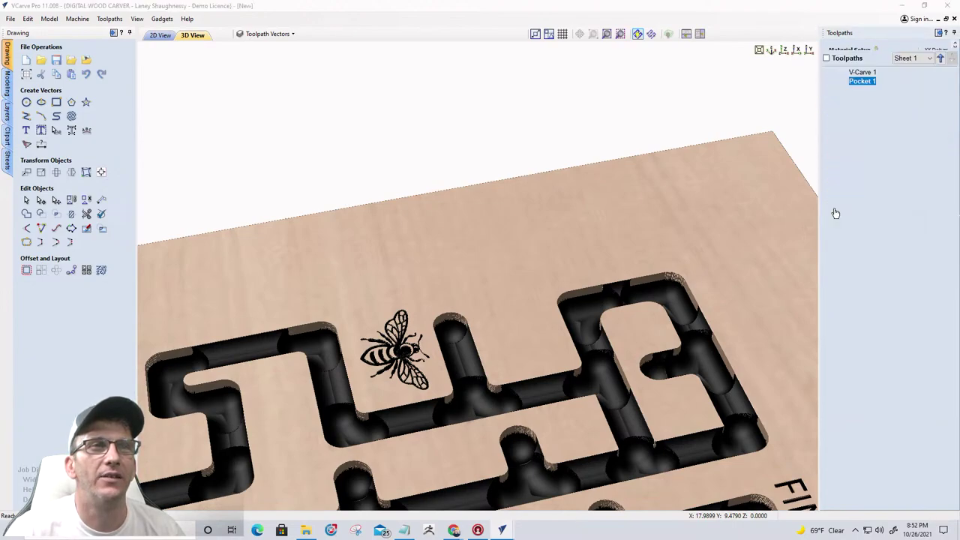
click(855, 102)
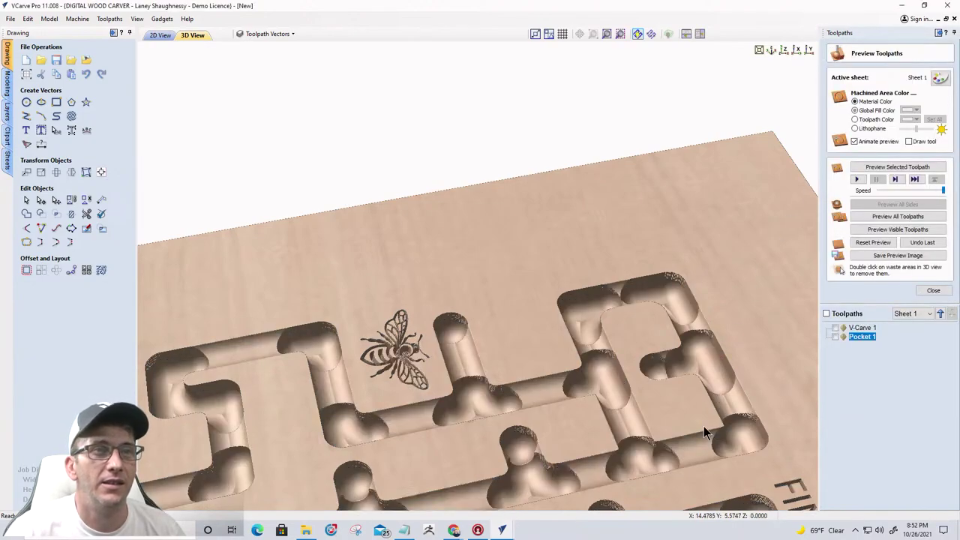
scroll(695, 420, up, 2)
scroll(696, 424, down, 2)
scroll(530, 292, up, 2)
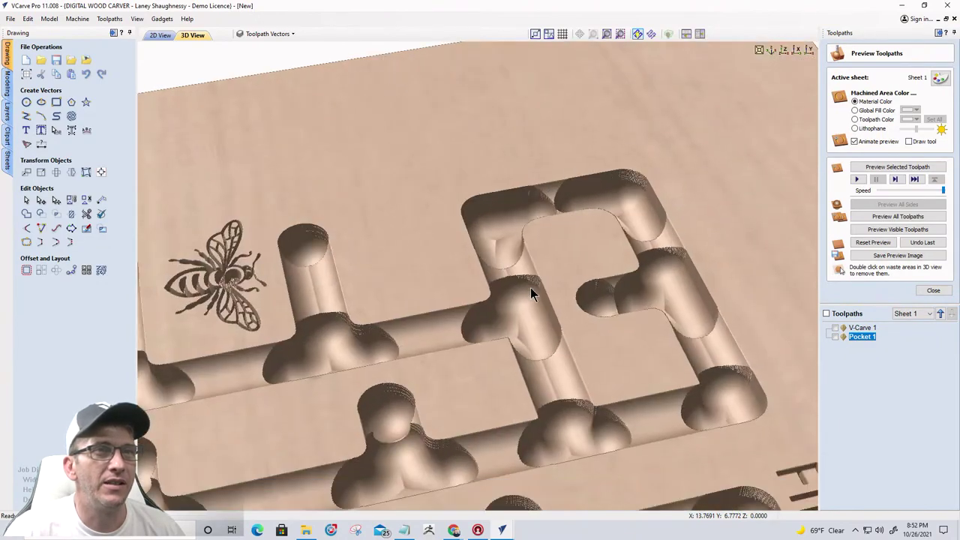
drag(666, 321, 665, 324)
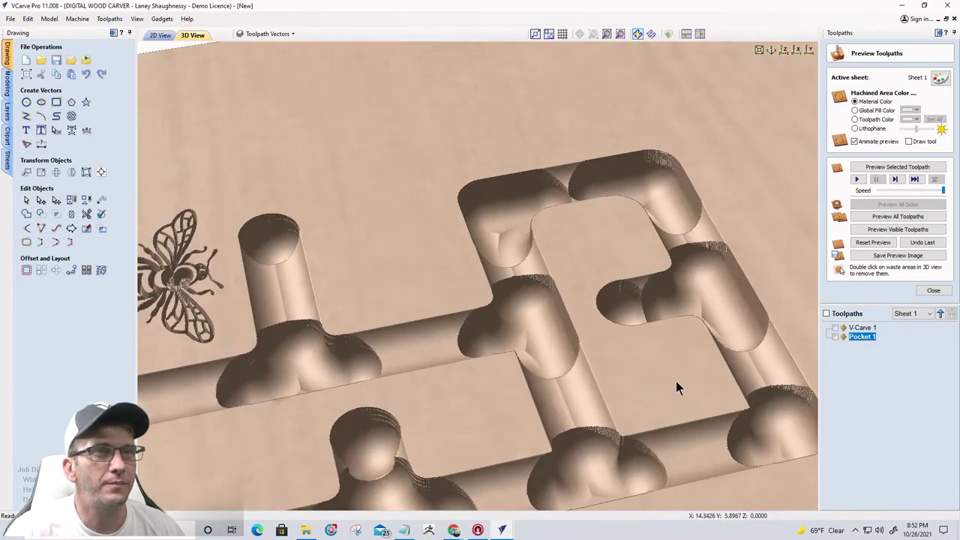
scroll(581, 396, up, 2)
scroll(579, 395, down, 2)
- Tilt and rotate the 3D view to inspect the pocketed maze channels, then close the preview
drag(540, 336, 634, 374)
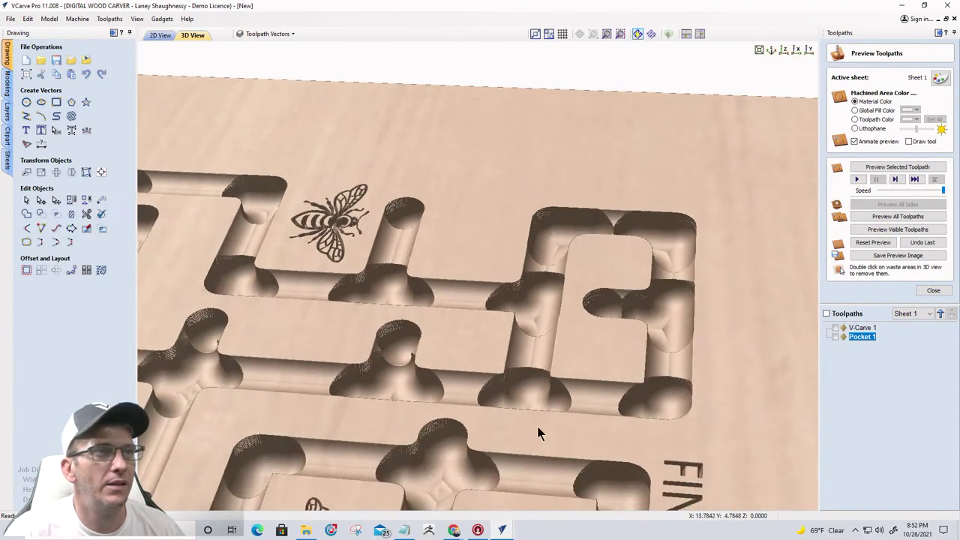
drag(503, 418, 536, 385)
scroll(537, 389, up, 3)
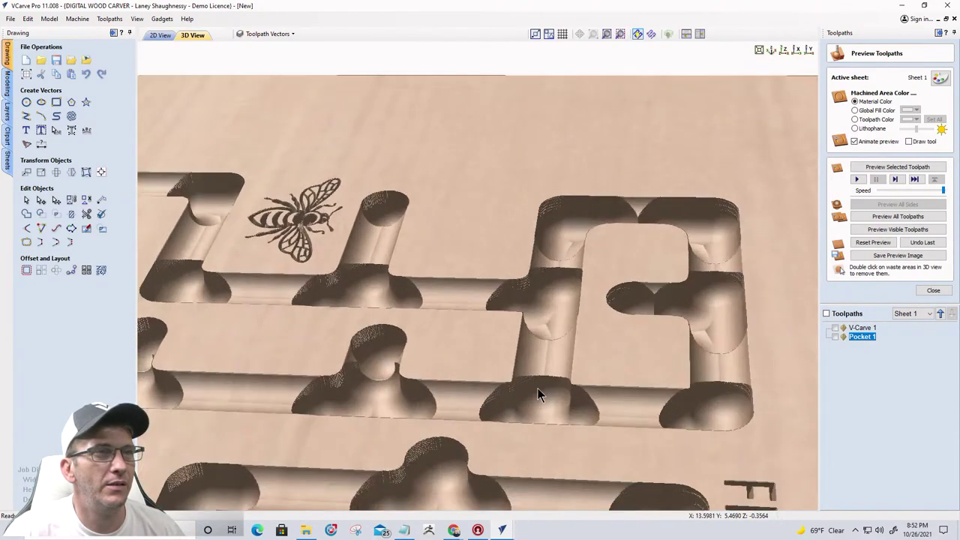
scroll(537, 387, up, 2)
drag(482, 413, 484, 455)
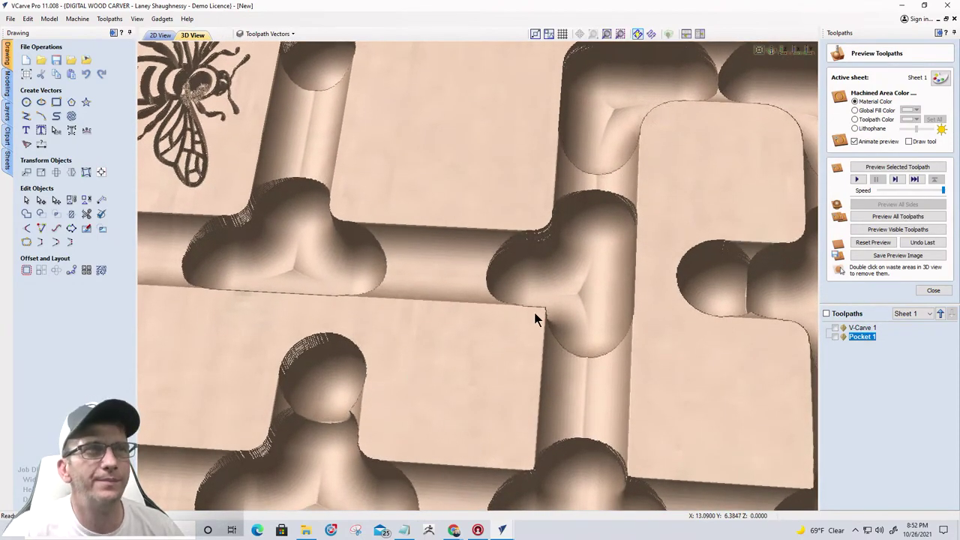
drag(449, 303, 593, 292)
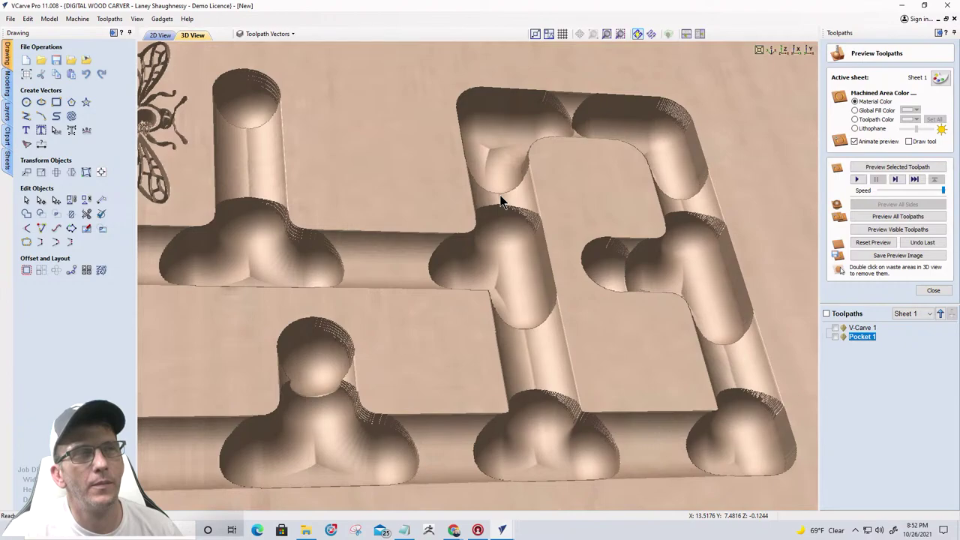
click(929, 292)
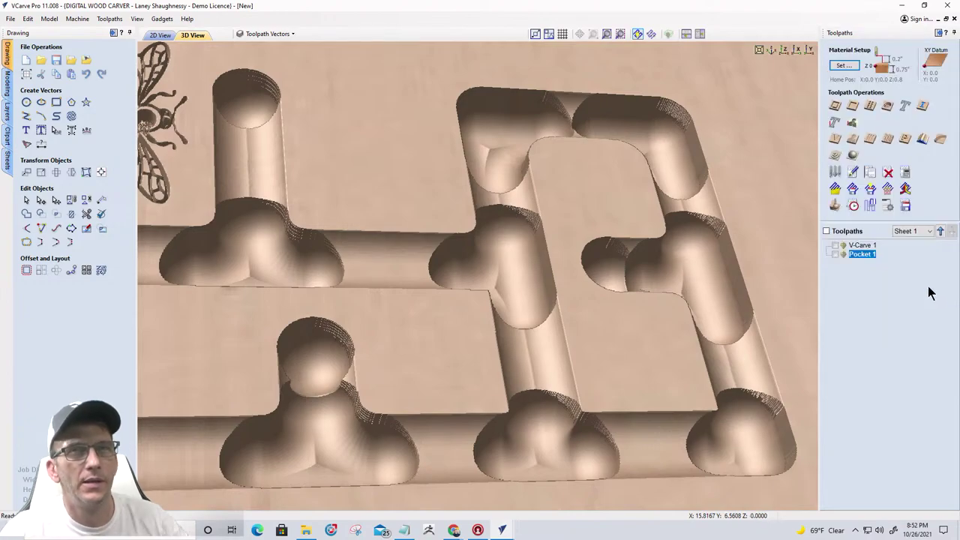
- In 2D view, place a 0.5-inch vertical dimension across a maze channel, then reopen Pocket 1
click(158, 36)
scroll(498, 227, up, 4)
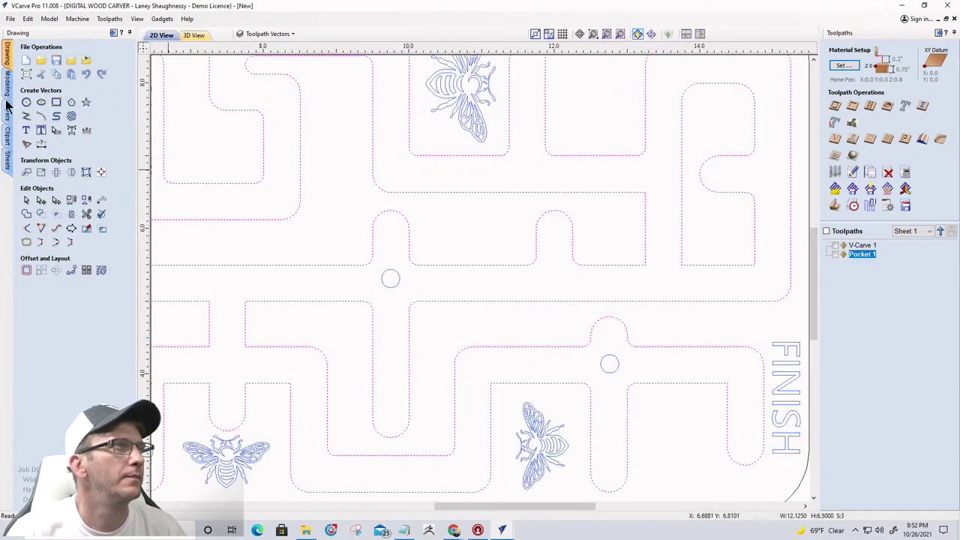
click(463, 266)
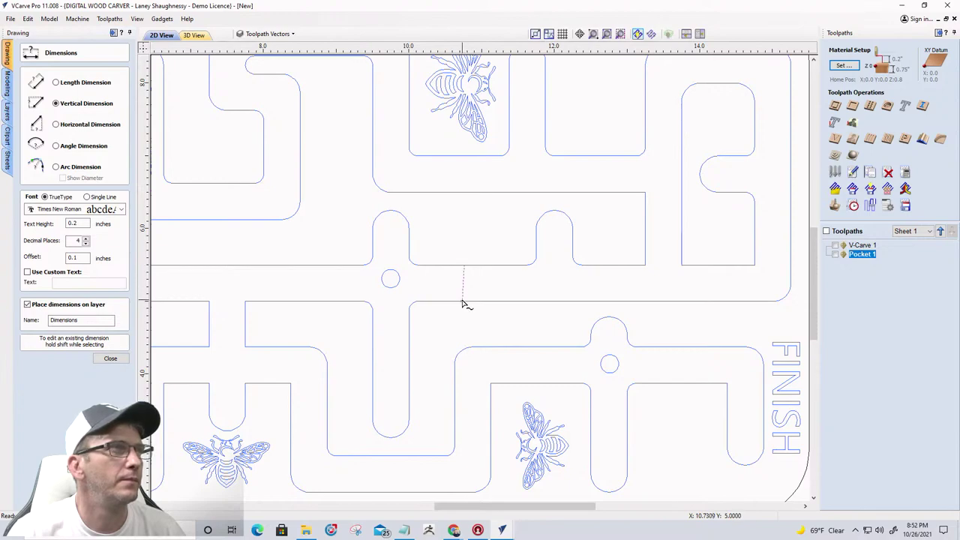
click(464, 301)
click(470, 291)
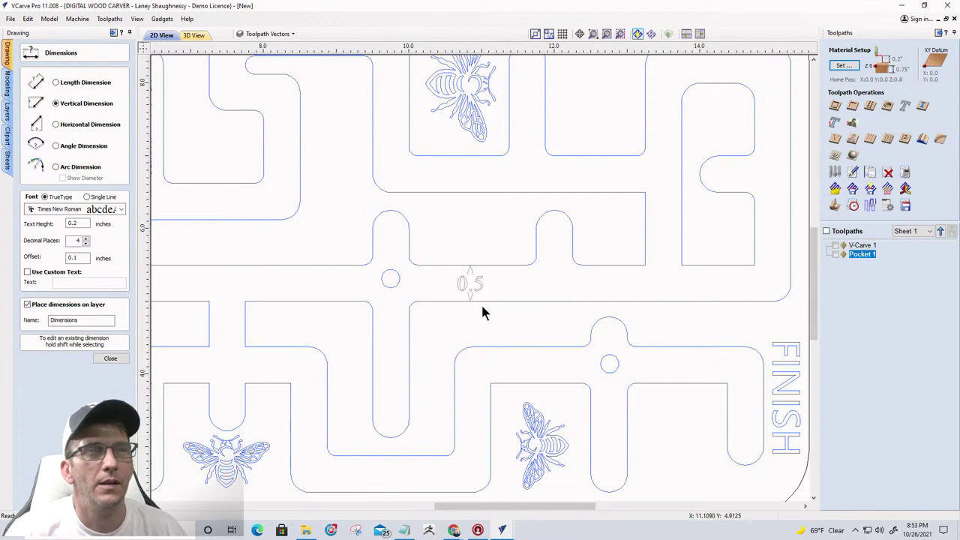
click(111, 360)
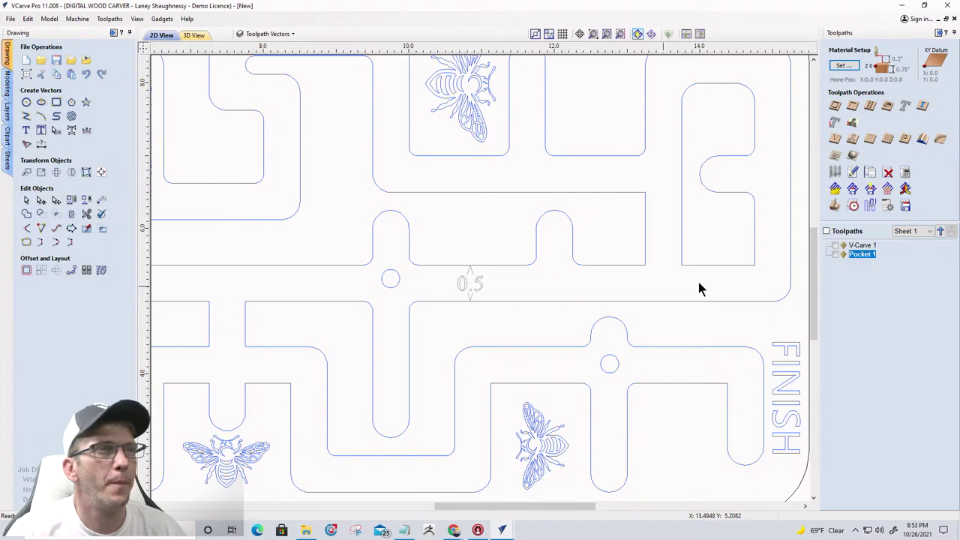
double_click(861, 255)
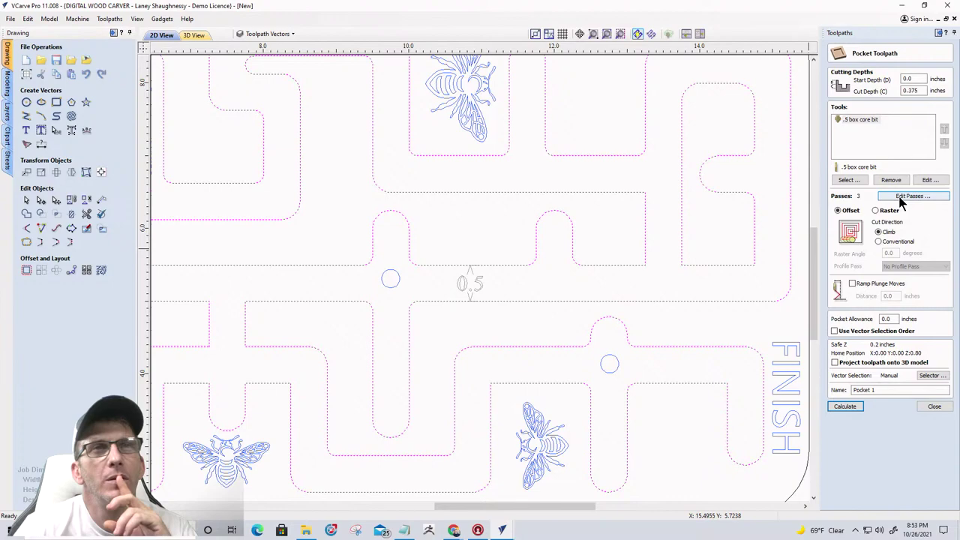
- Inspect the maze's round-bottomed .5 box core bit channels in 3D, then reopen Pocket 1's settings
click(934, 406)
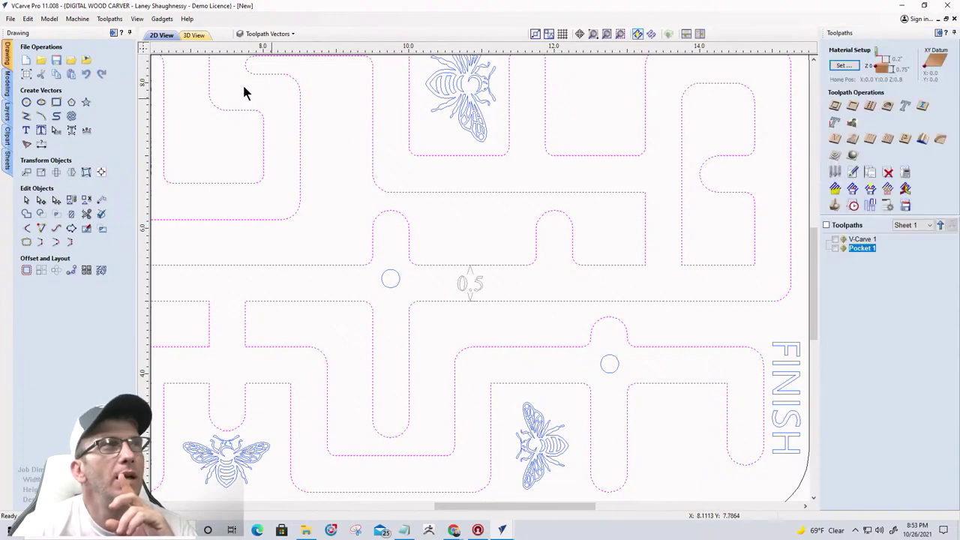
click(194, 35)
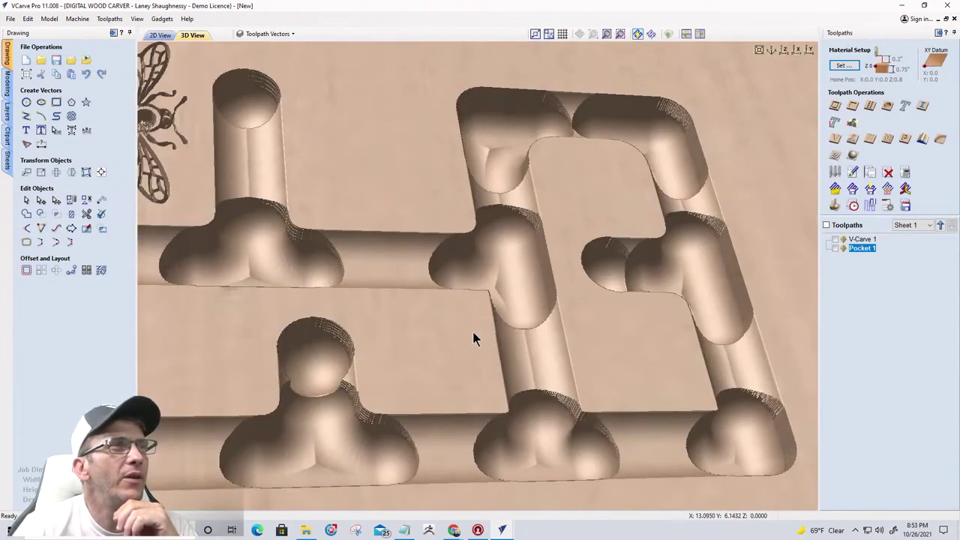
scroll(390, 324, up, 3)
scroll(390, 325, down, 2)
drag(566, 325, 671, 389)
scroll(673, 383, up, 5)
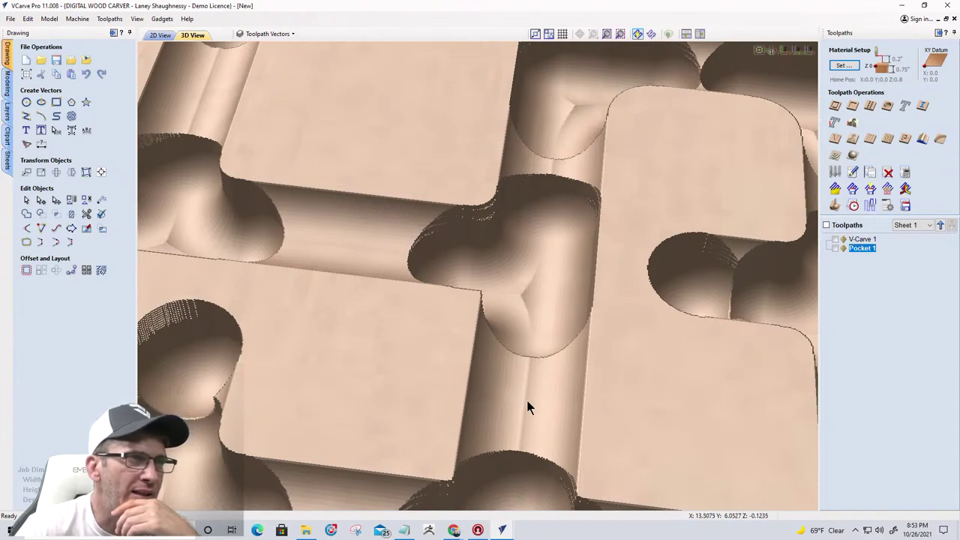
scroll(529, 375, down, 5)
drag(520, 428, 529, 326)
scroll(524, 355, down, 2)
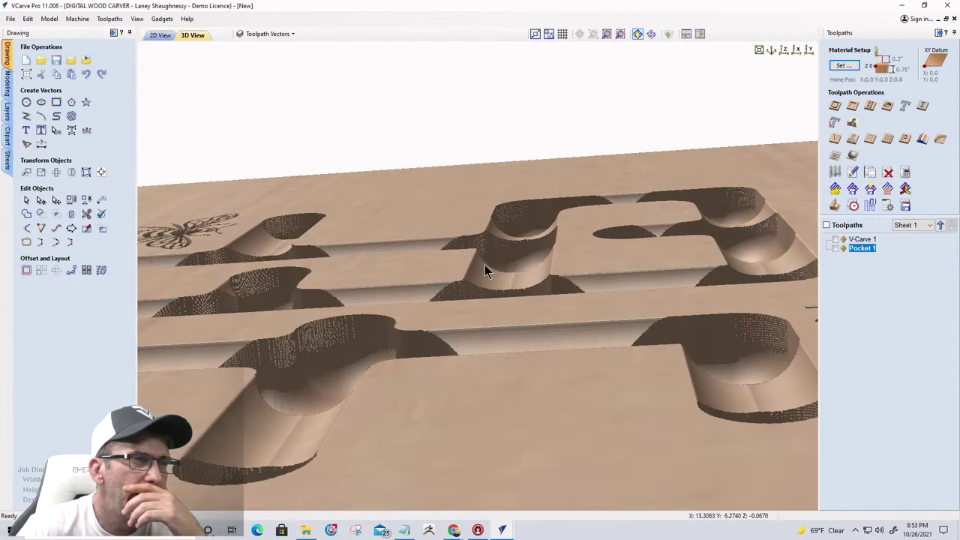
double_click(861, 247)
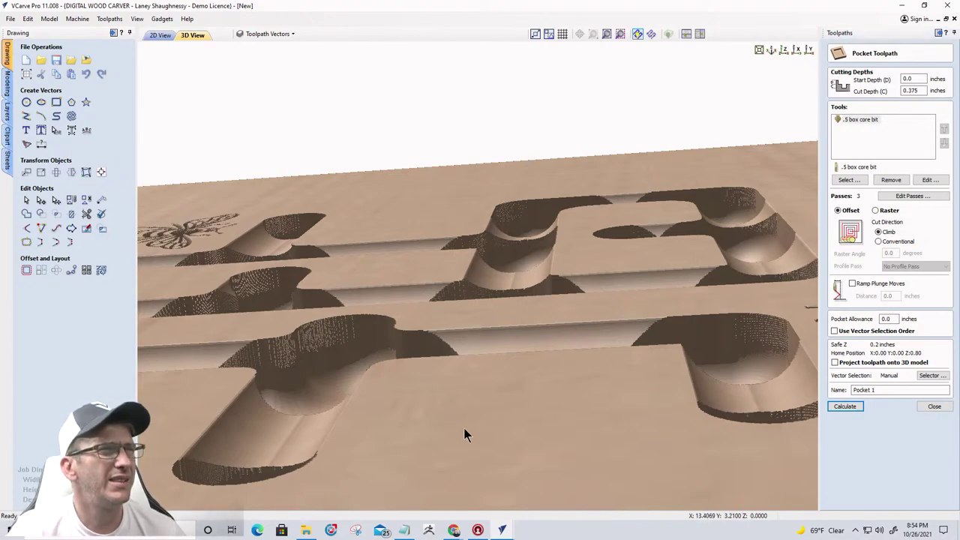
- Zoom and orbit the 3D preview to examine the cross-shaped pocketed maze crossings
scroll(486, 449, up, 2)
scroll(485, 449, down, 2)
scroll(692, 344, up, 3)
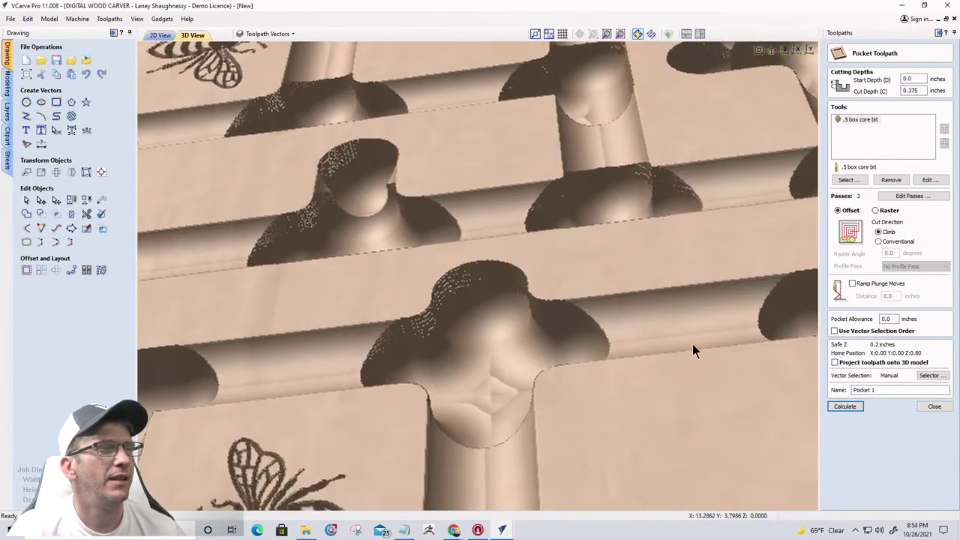
scroll(718, 340, down, 3)
middle_drag(445, 347, 666, 332)
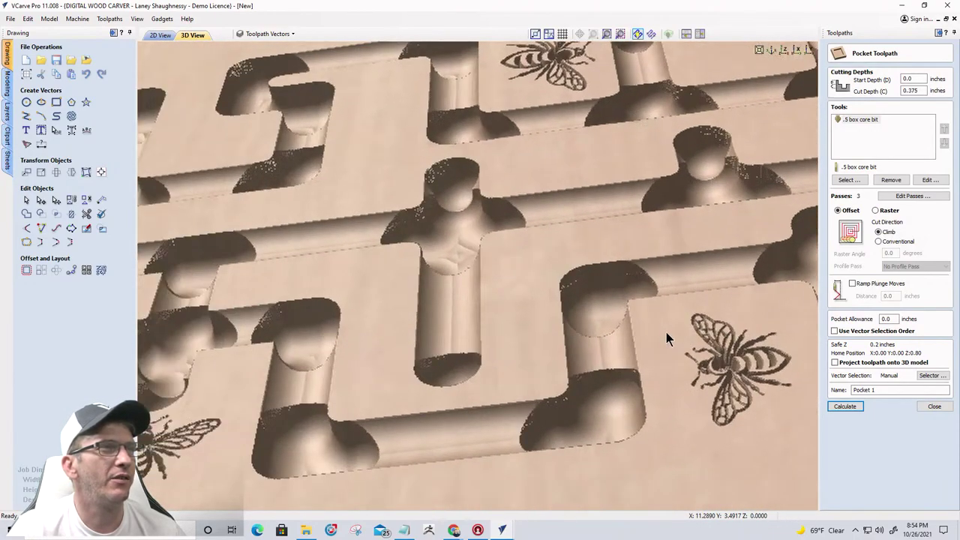
scroll(516, 346, up, 2)
scroll(491, 353, up, 3)
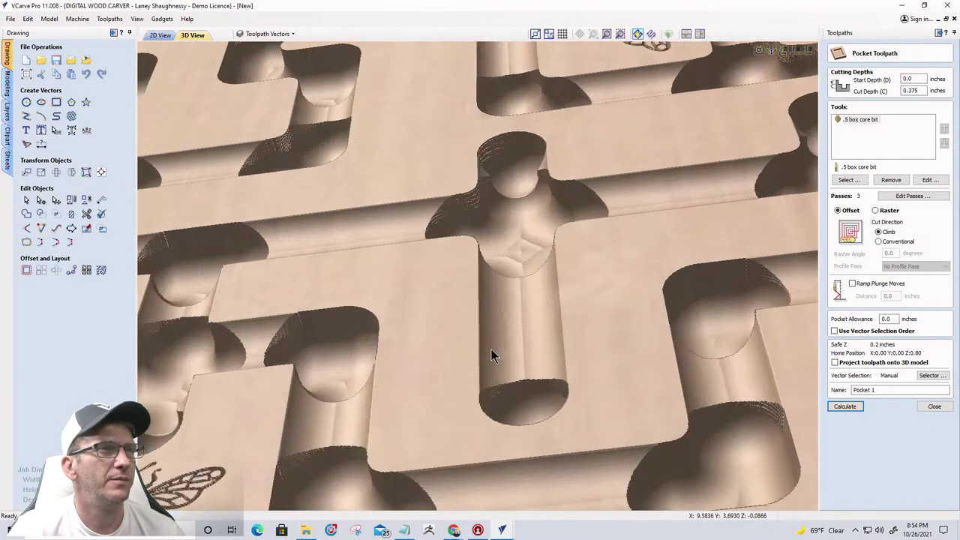
drag(433, 391, 404, 329)
drag(415, 398, 389, 463)
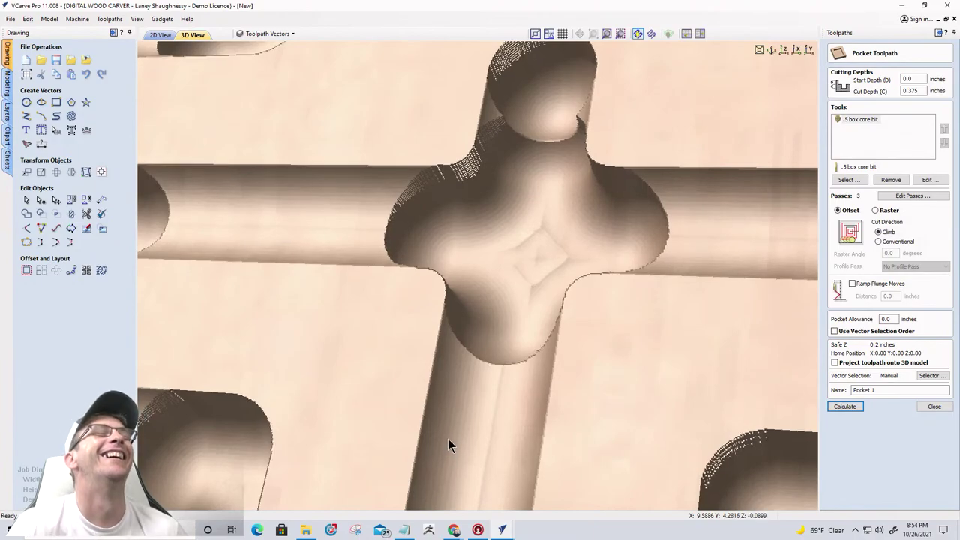
scroll(512, 335, down, 5)
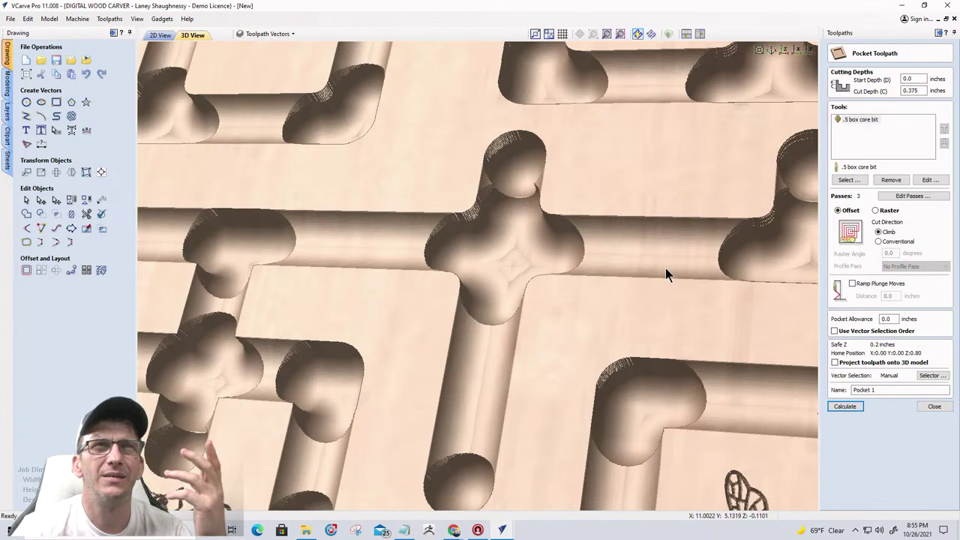
- Close Pocket 1's settings, reopen them briefly, and close them again
click(933, 407)
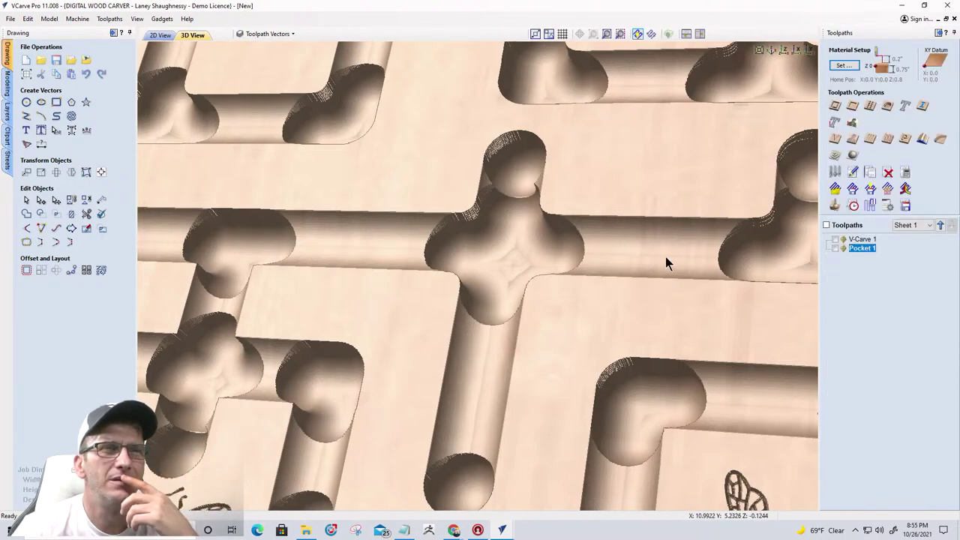
double_click(855, 248)
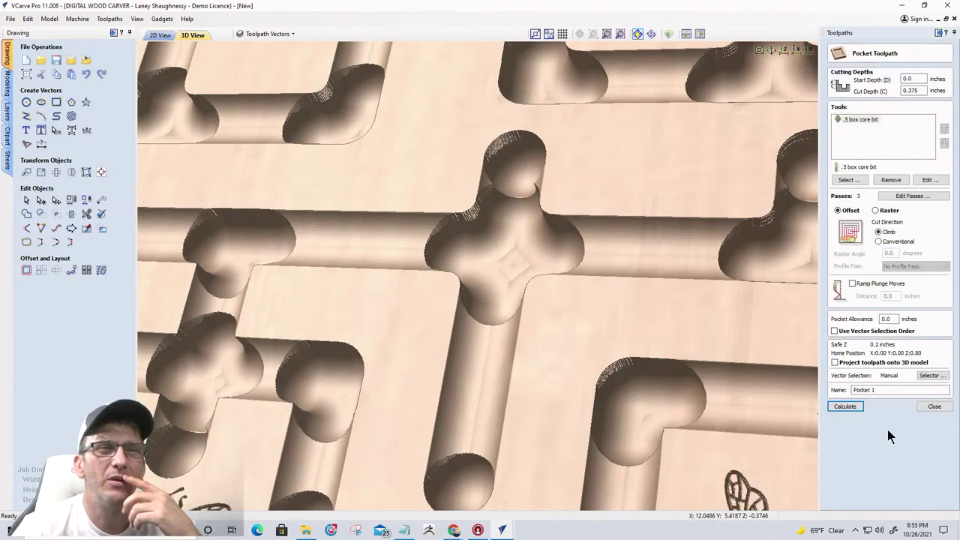
click(933, 406)
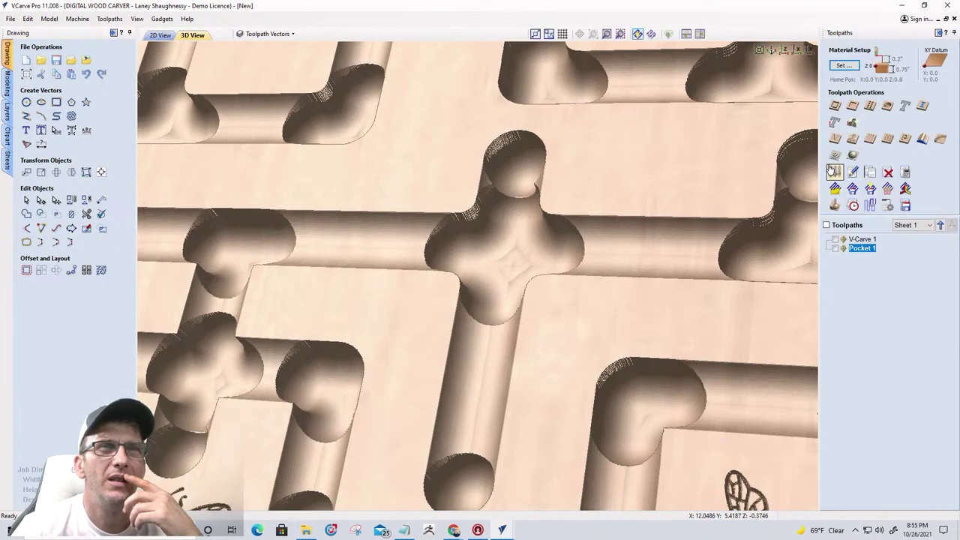
click(834, 172)
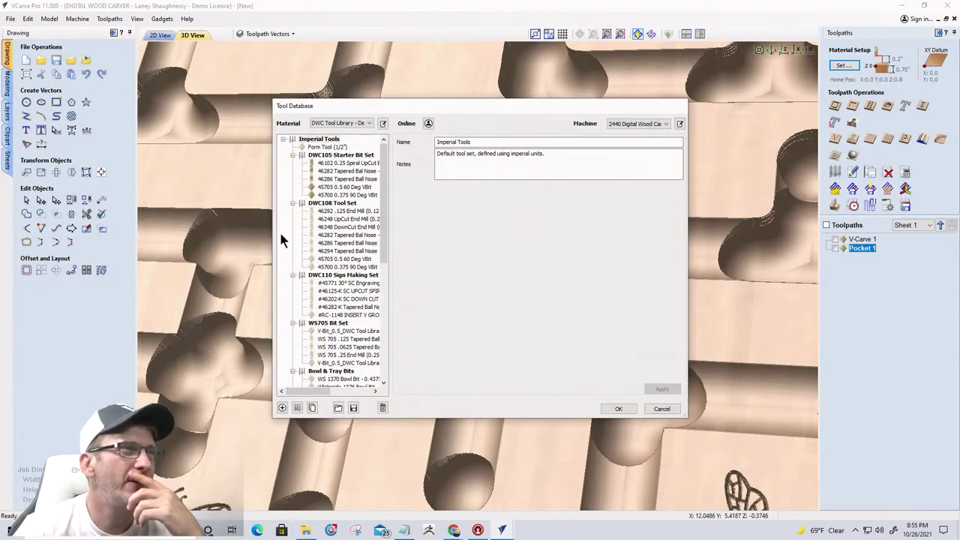
drag(387, 257, 381, 332)
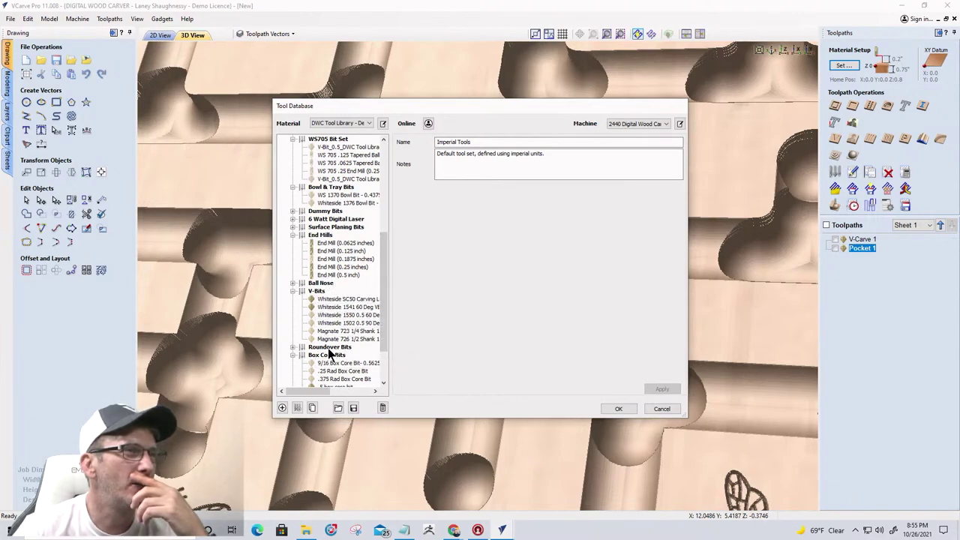
scroll(324, 369, down, 1)
click(327, 363)
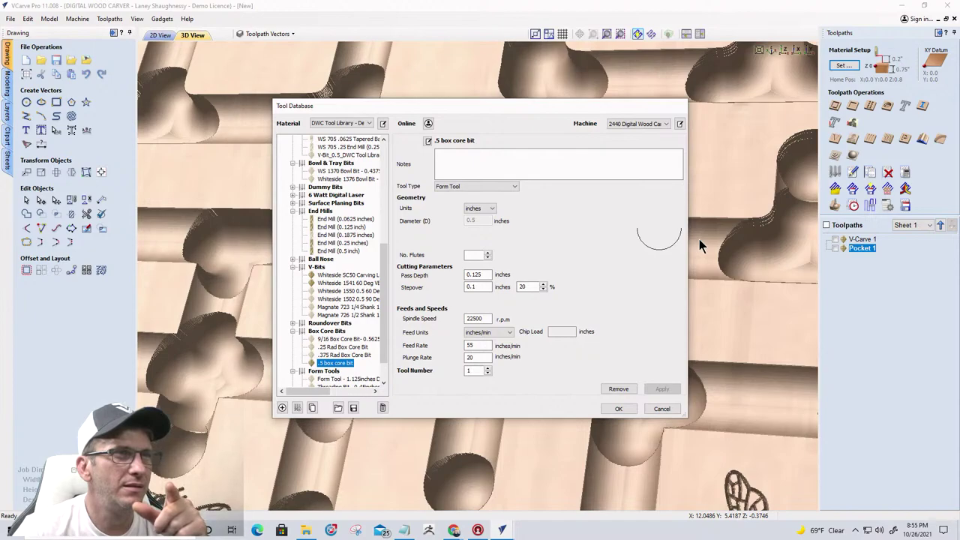
click(344, 355)
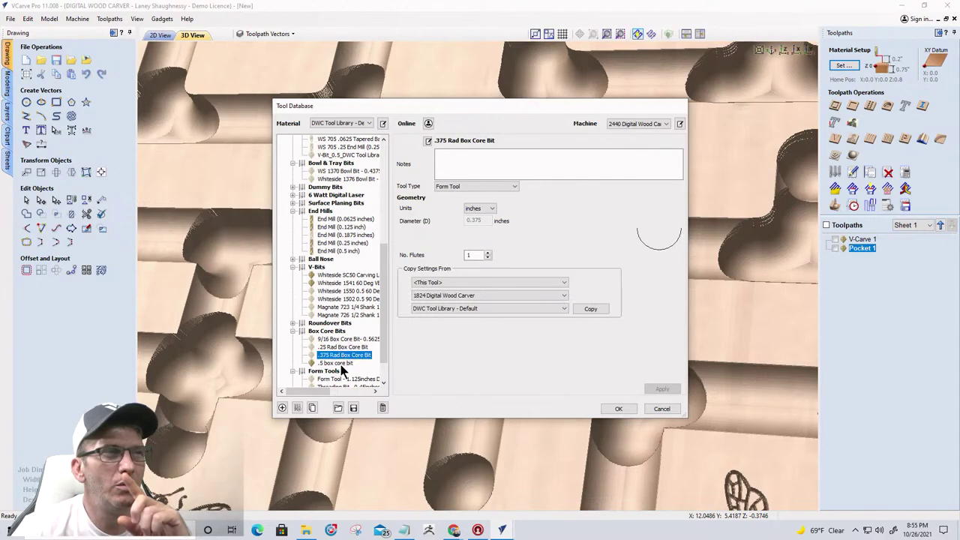
click(342, 363)
click(343, 355)
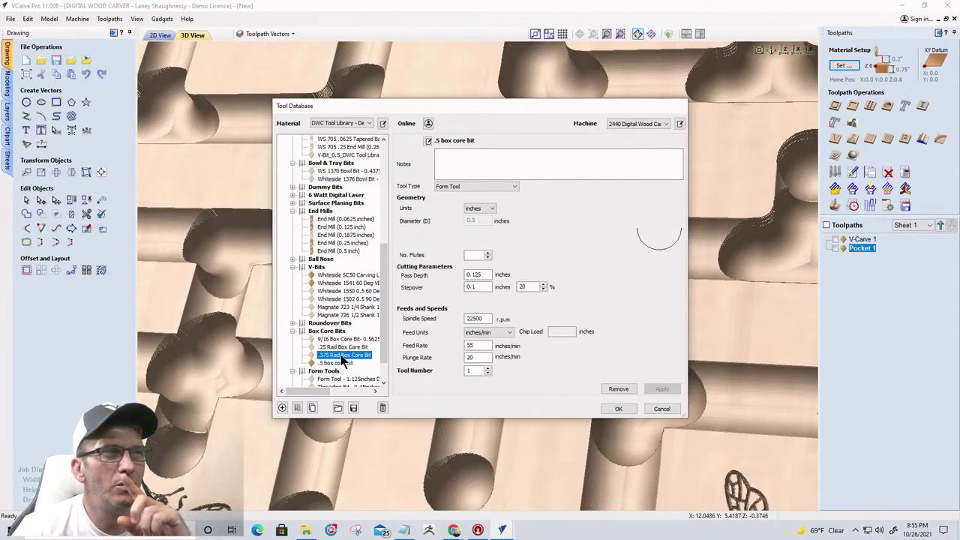
click(589, 310)
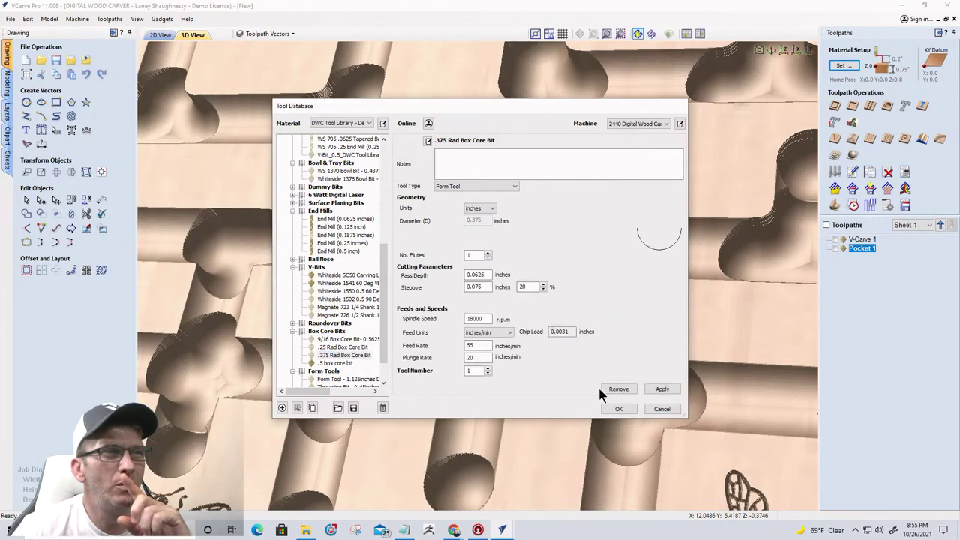
click(616, 408)
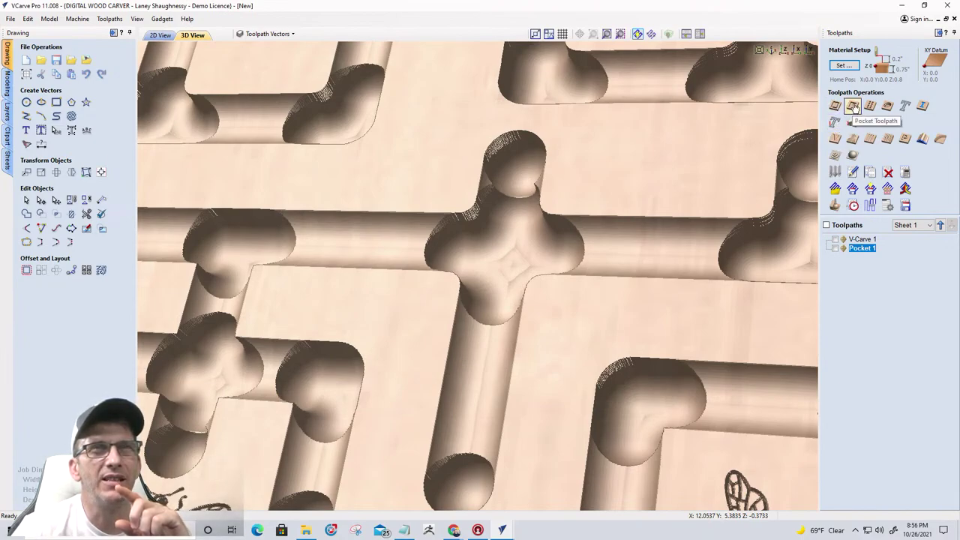
- Create Pocket 2 using only the .375 Rad Box Core Bit, removing the .5 box core bit, and calculate it
click(853, 107)
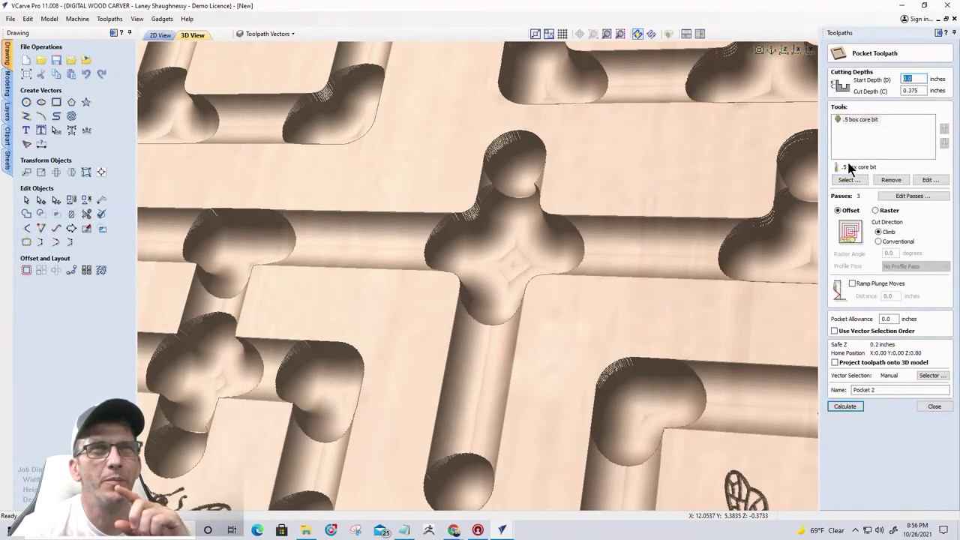
click(847, 180)
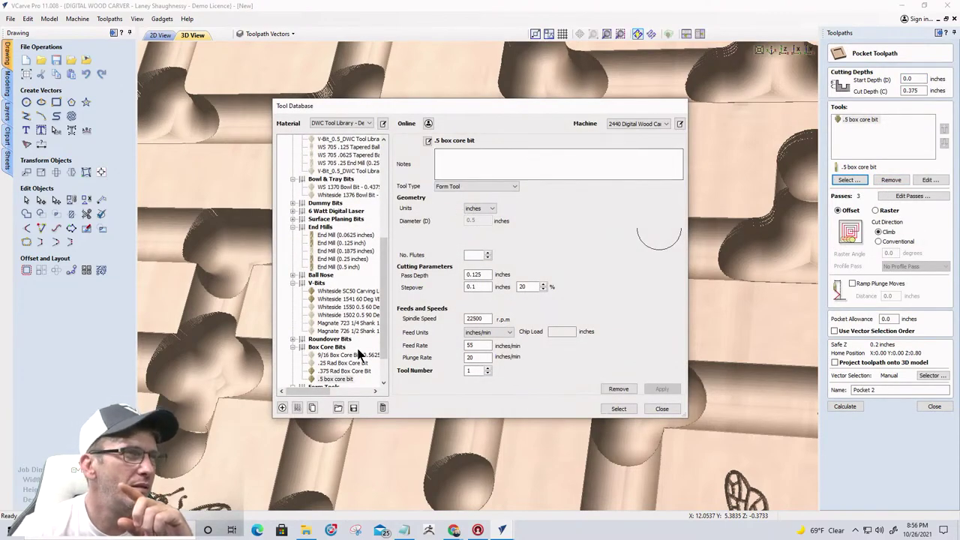
click(341, 371)
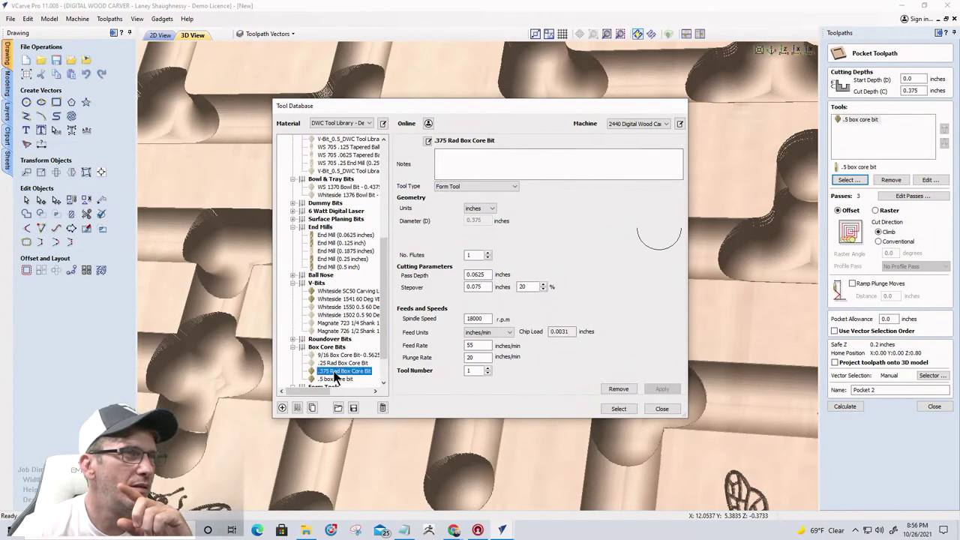
click(618, 409)
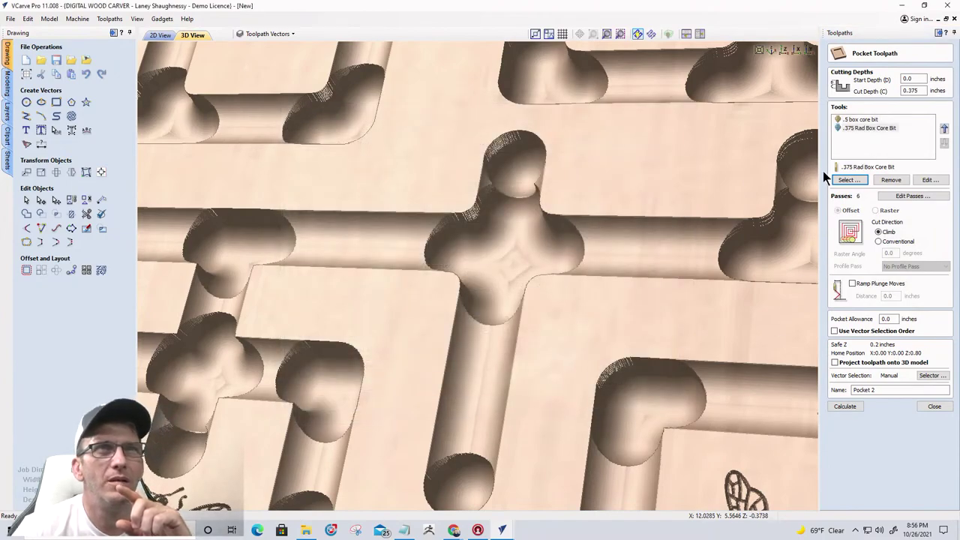
click(862, 120)
click(878, 180)
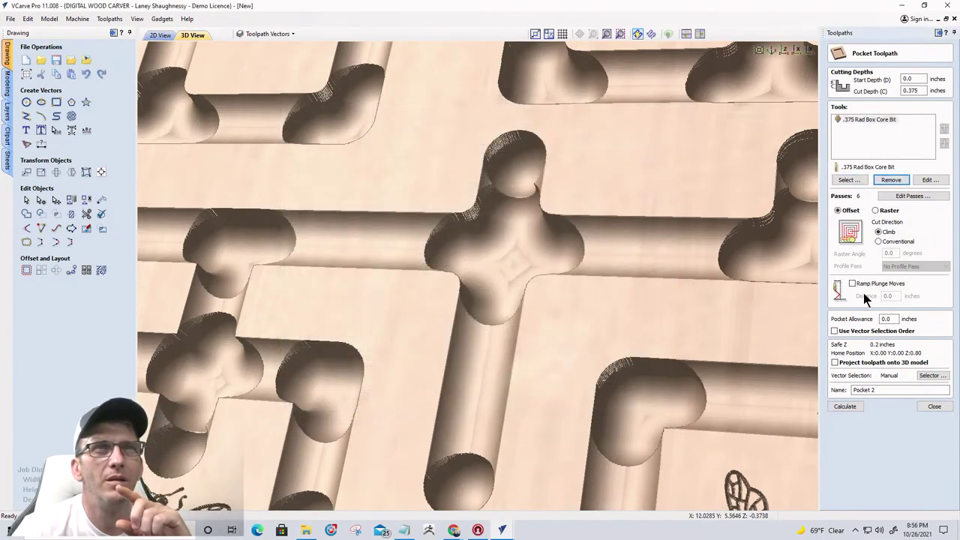
click(845, 405)
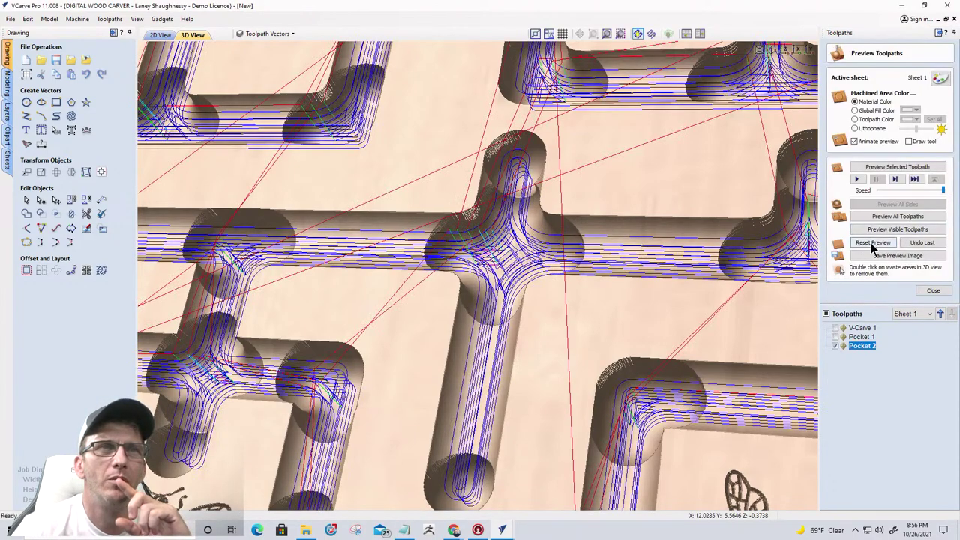
- Reset the preview, simulate all visible toolpaths, check the channel walls in 3D, then return to 2D
click(871, 229)
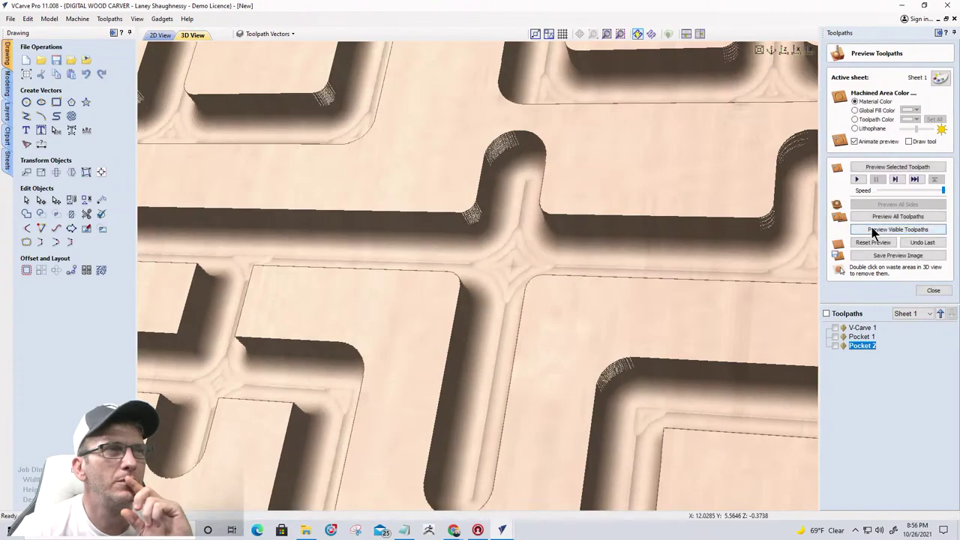
click(871, 231)
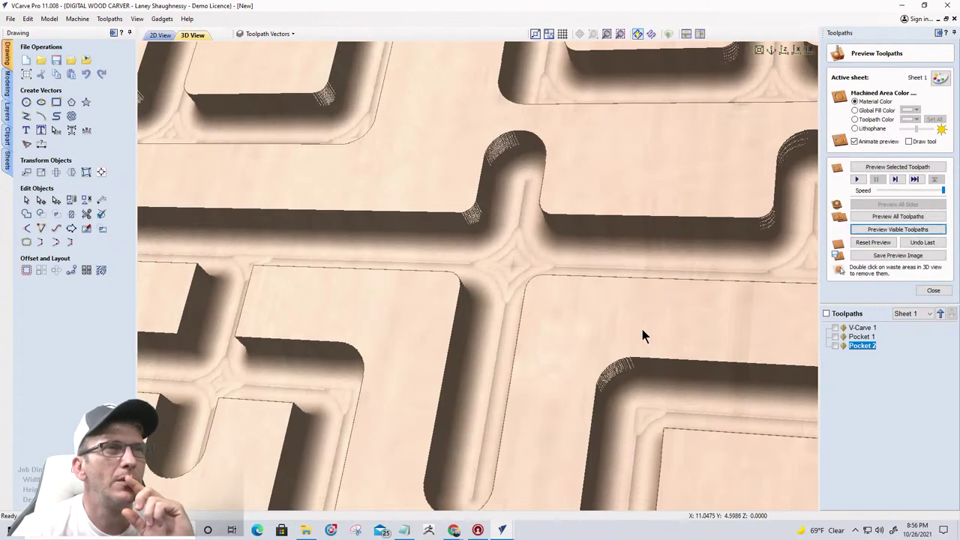
drag(497, 306, 578, 300)
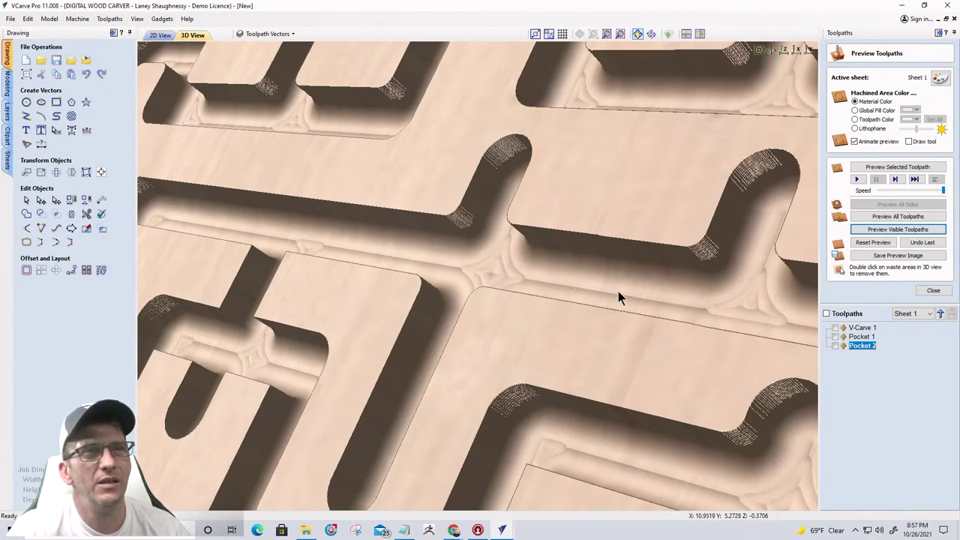
drag(649, 267, 200, 41)
click(161, 34)
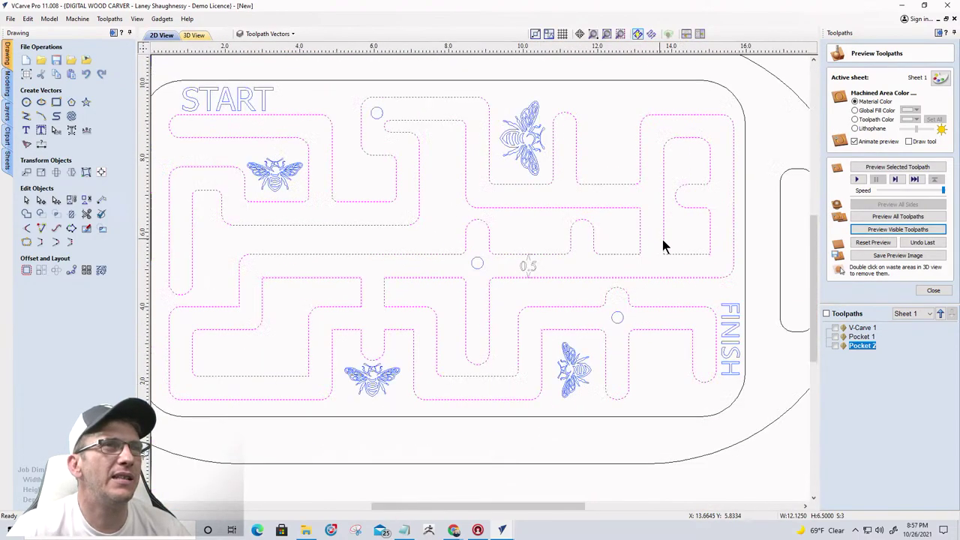
- Offset the maze vectors outwards by .01 with sharp corners, deleting the originals
scroll(662, 246, down, 1)
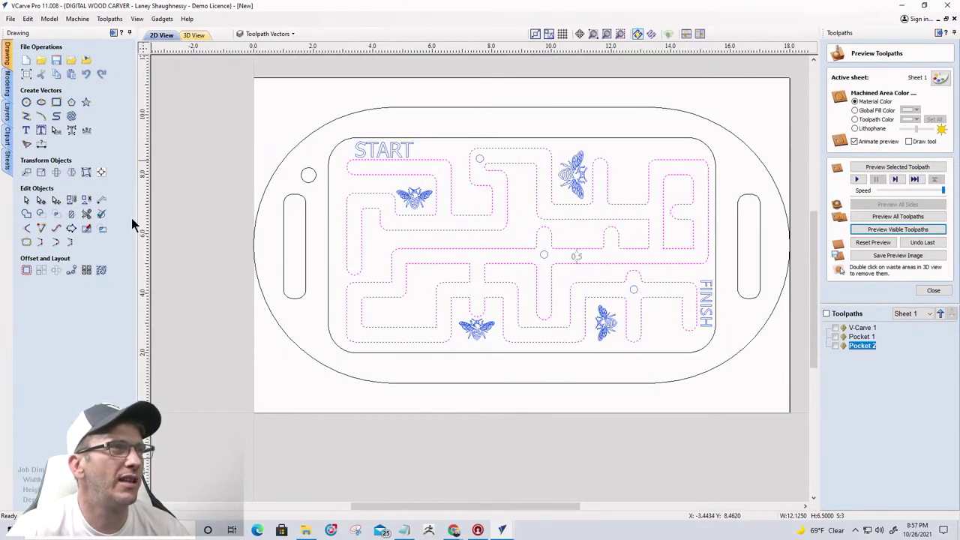
click(27, 270)
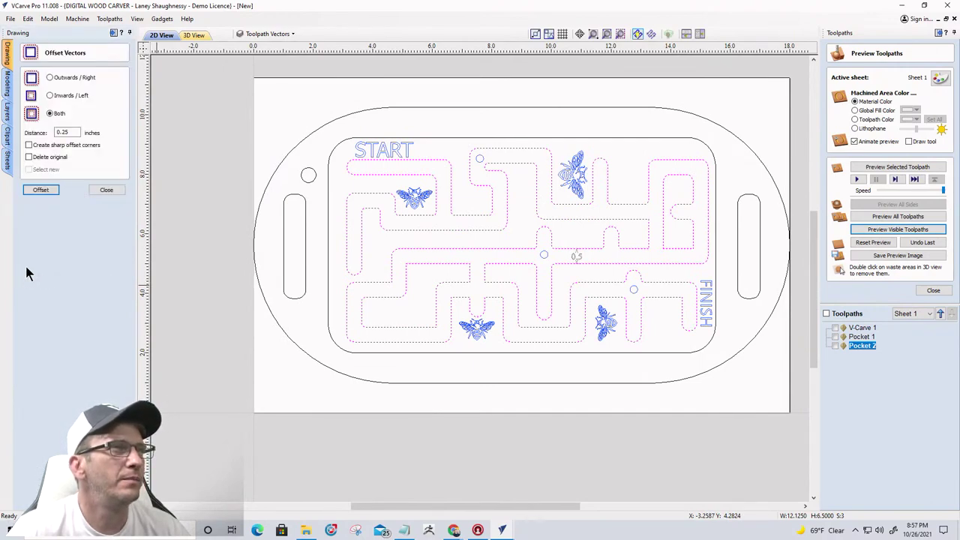
click(51, 78)
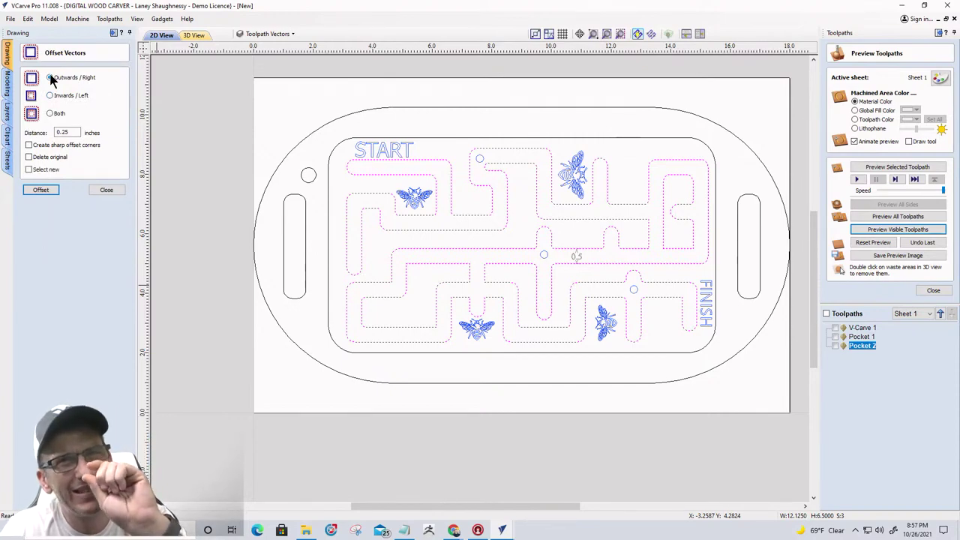
click(69, 132)
drag(69, 132, 47, 136)
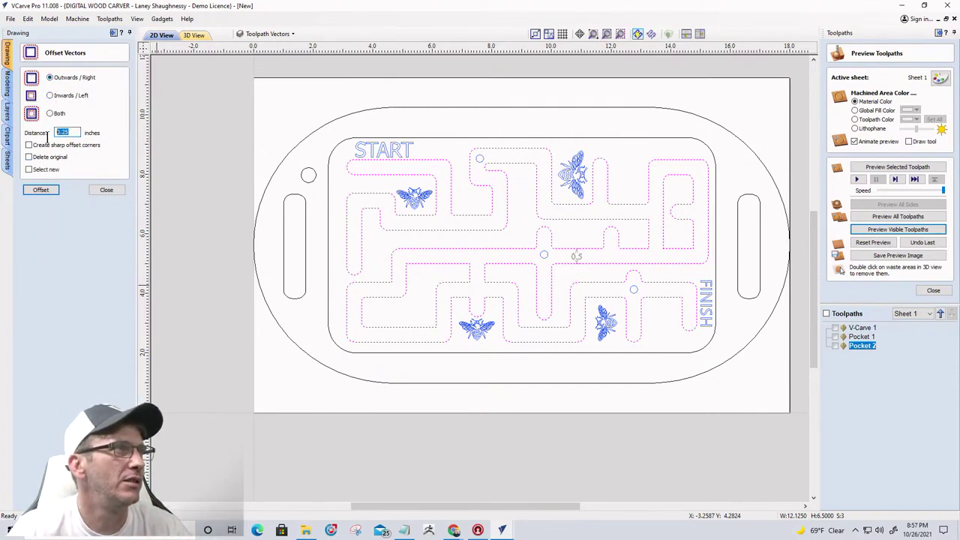
text(.01)
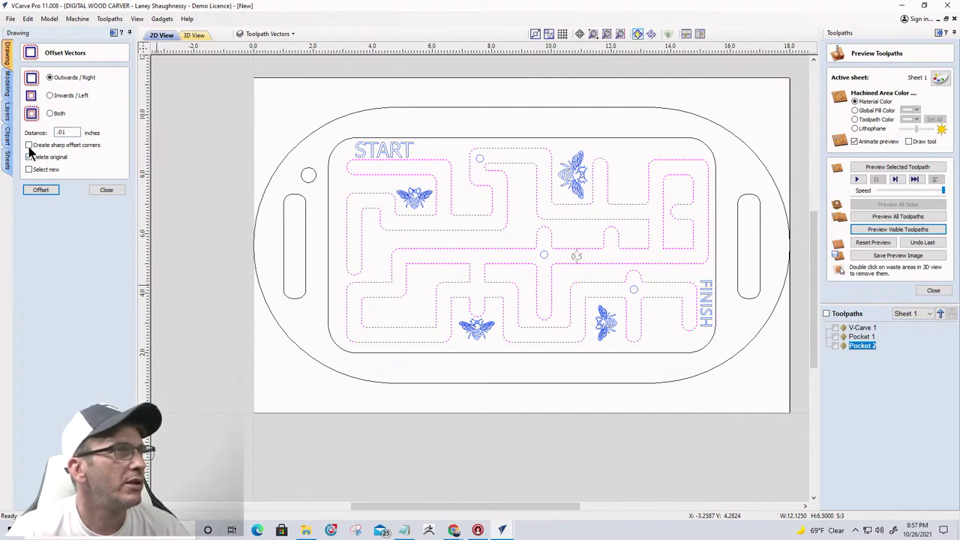
click(28, 144)
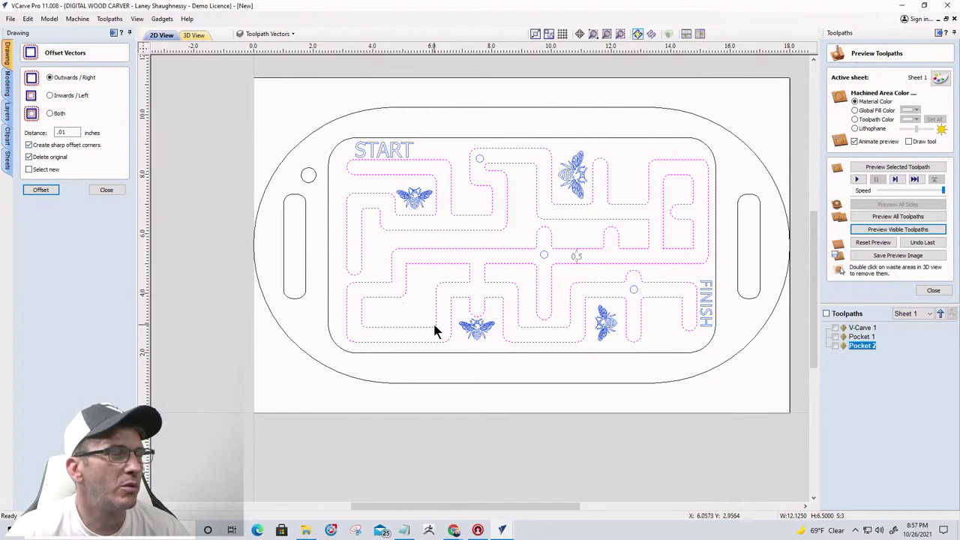
click(39, 192)
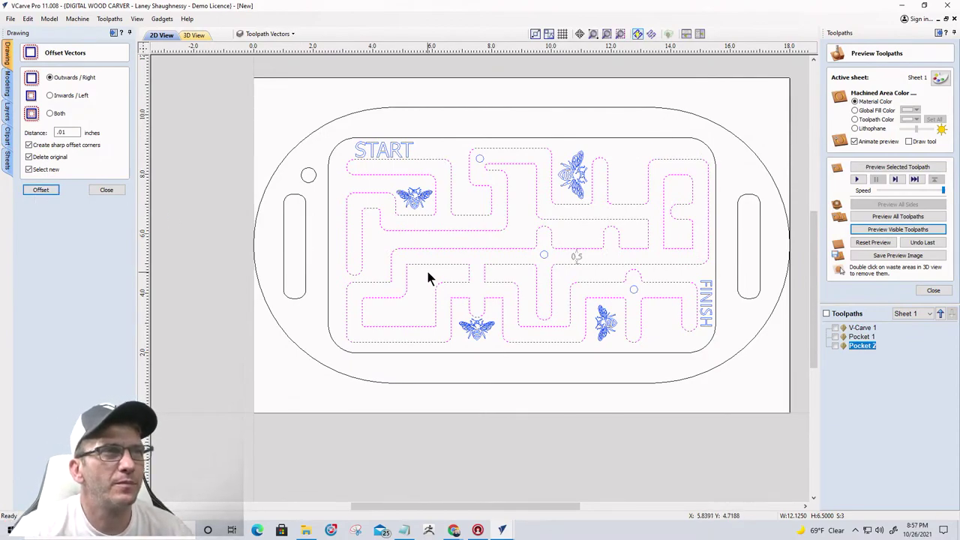
scroll(428, 270, up, 4)
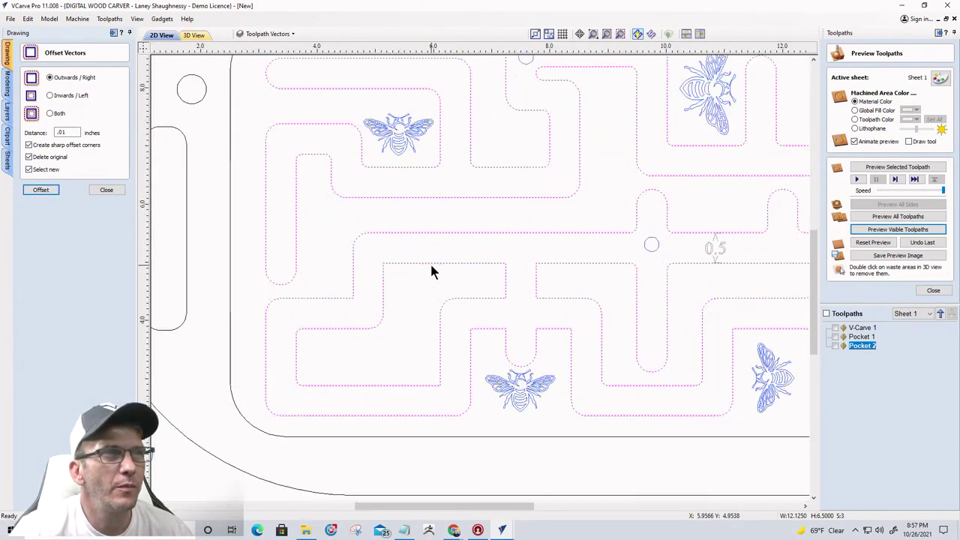
click(94, 193)
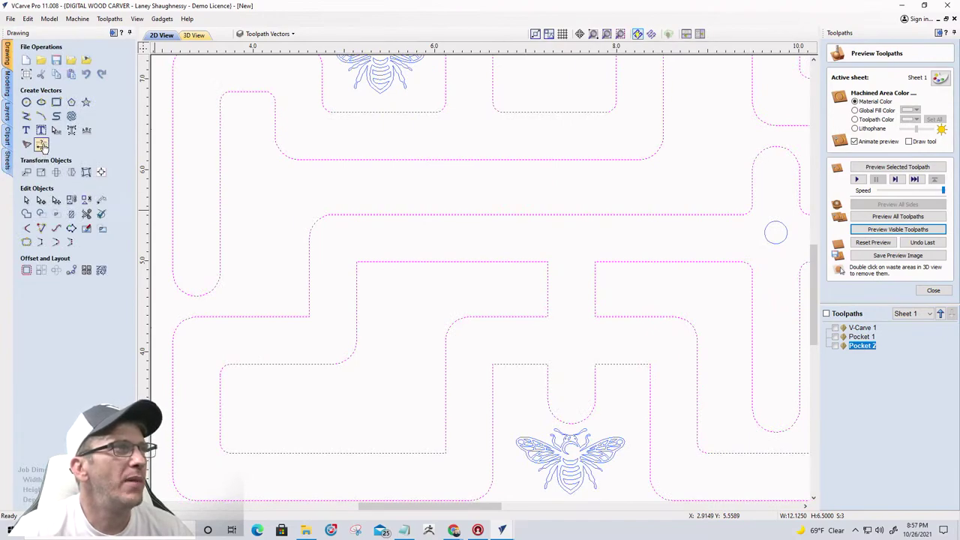
click(42, 145)
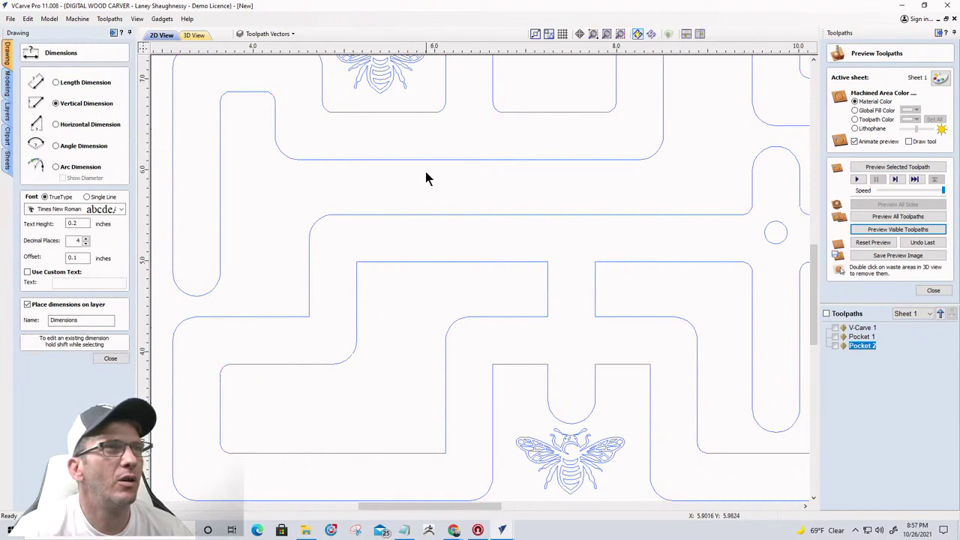
click(458, 216)
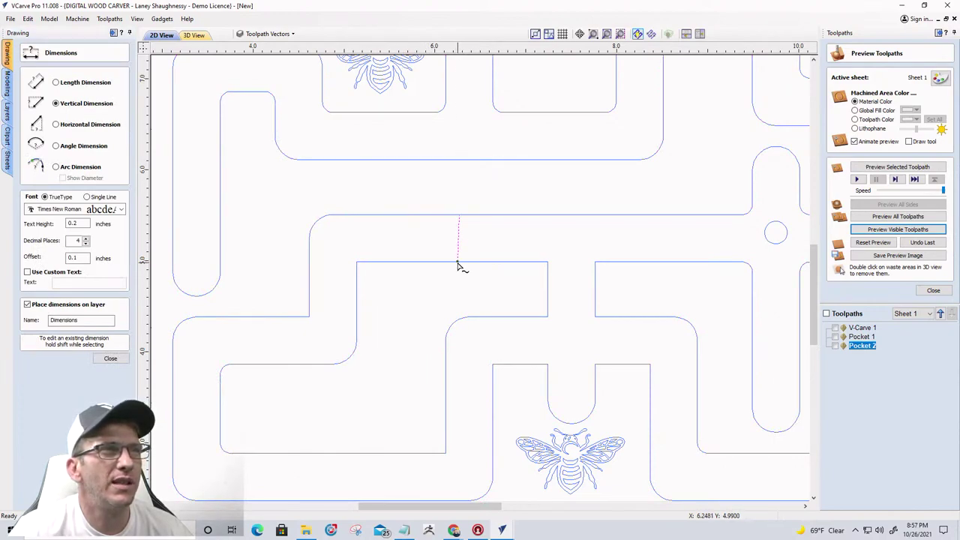
click(456, 261)
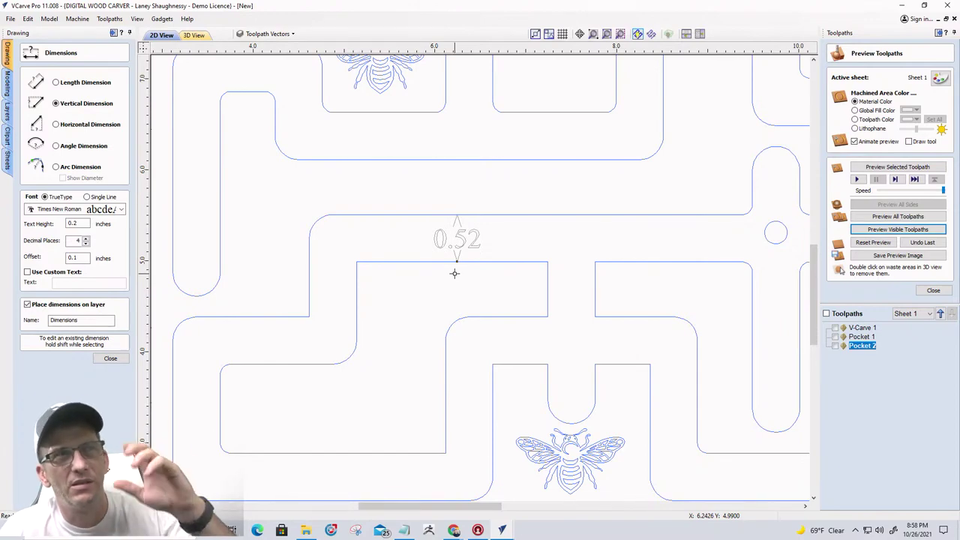
click(109, 359)
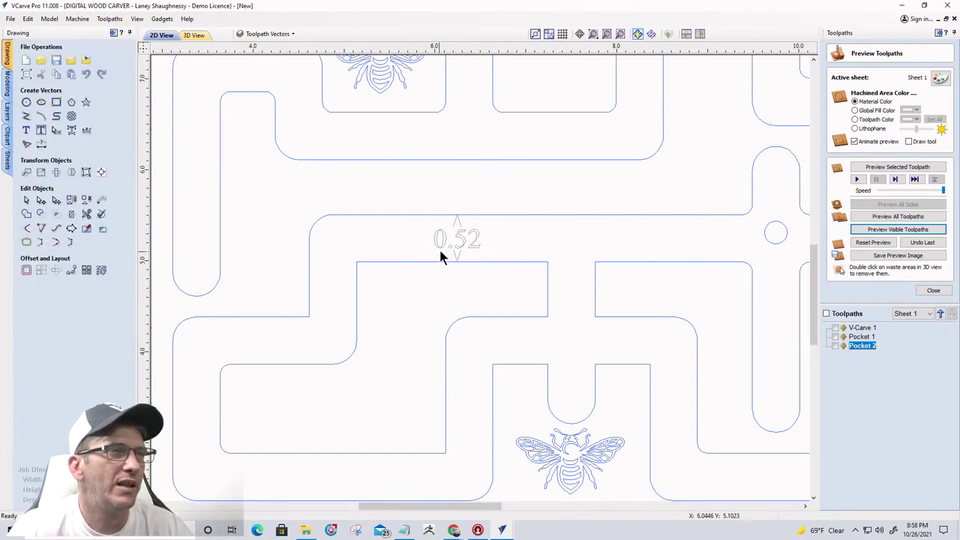
click(460, 240)
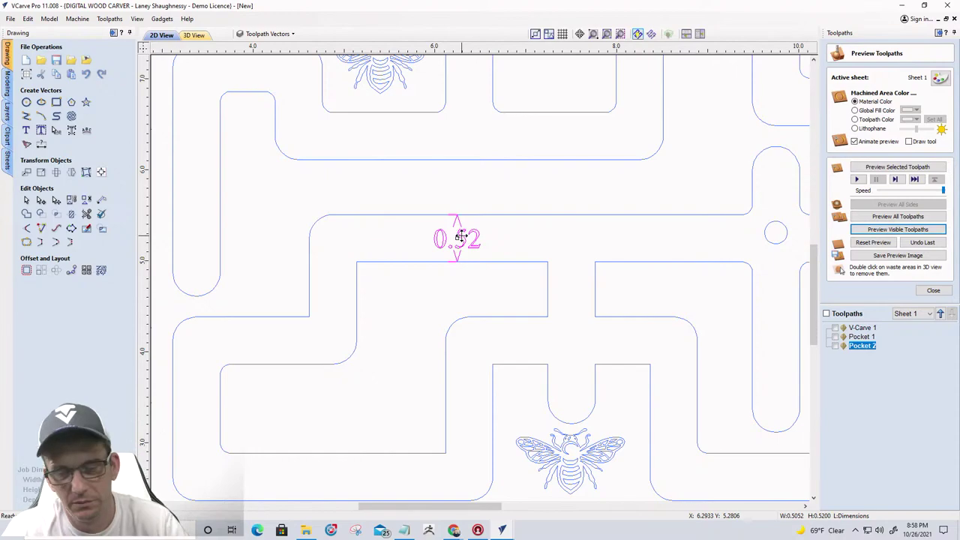
key(Escape)
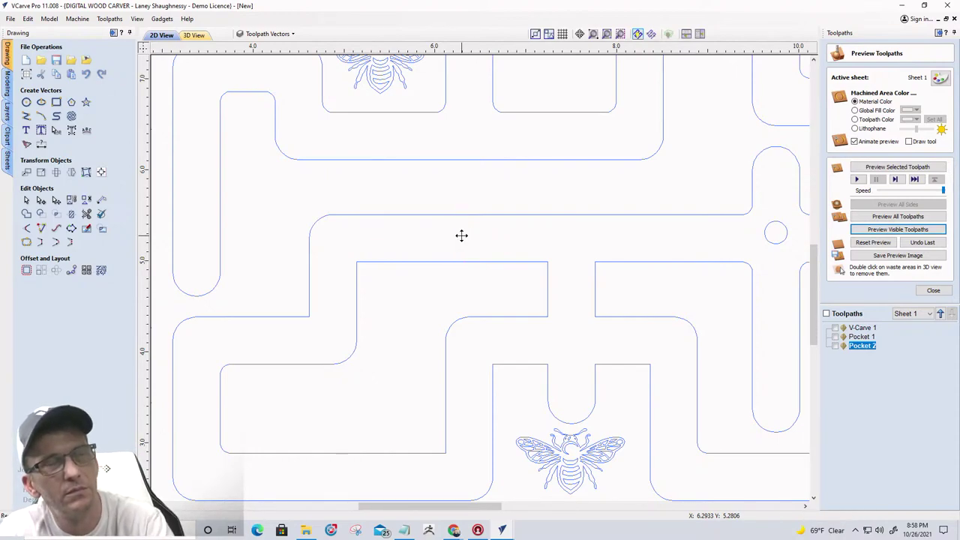
scroll(457, 236, down, 3)
scroll(441, 229, down, 1)
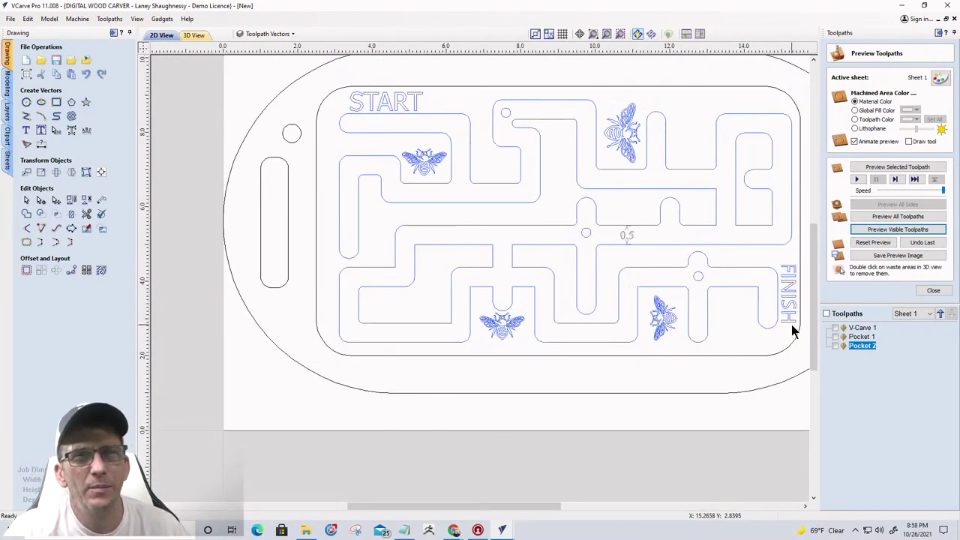
- In Pocket 2, replace the .375 Rad Box Core Bit with the .5 box core bit
double_click(860, 344)
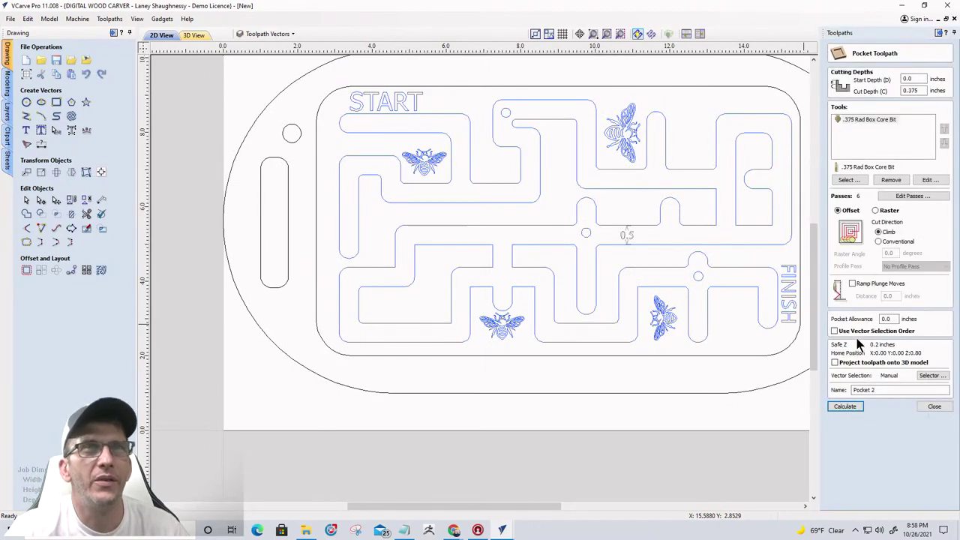
click(862, 119)
click(884, 181)
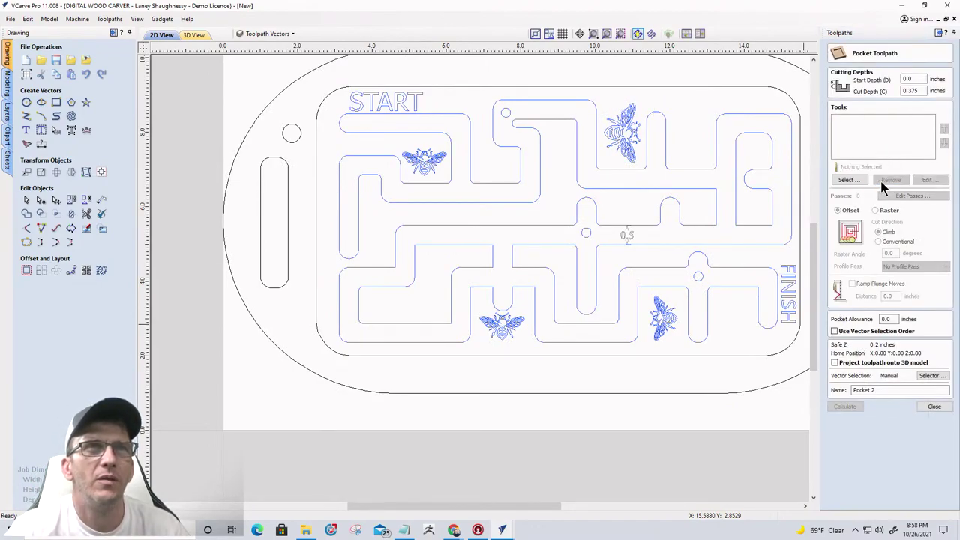
click(848, 181)
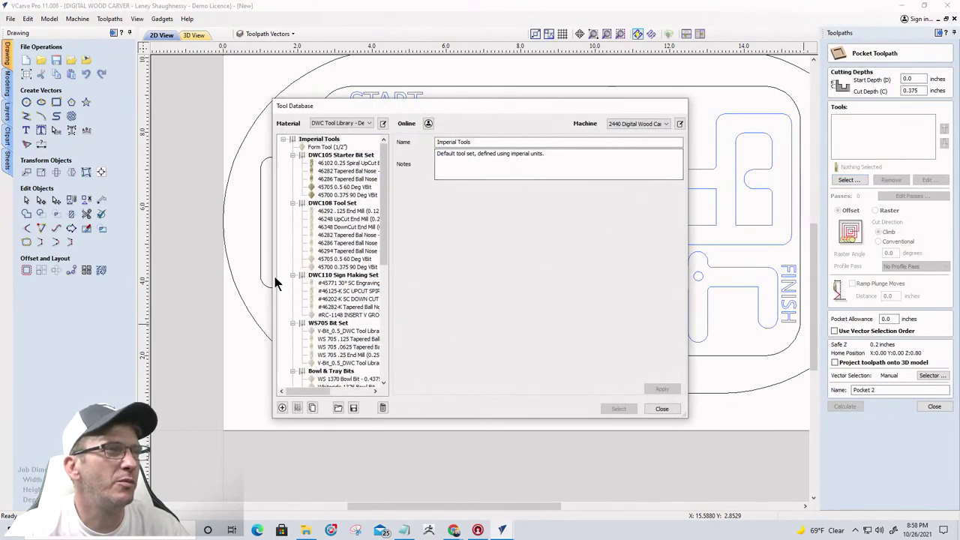
scroll(334, 324, down, 1)
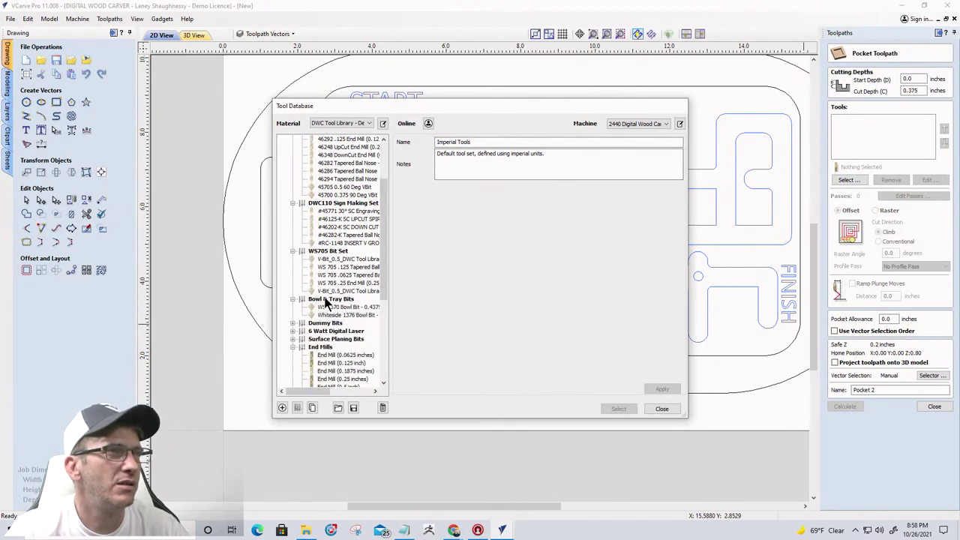
scroll(327, 322, down, 5)
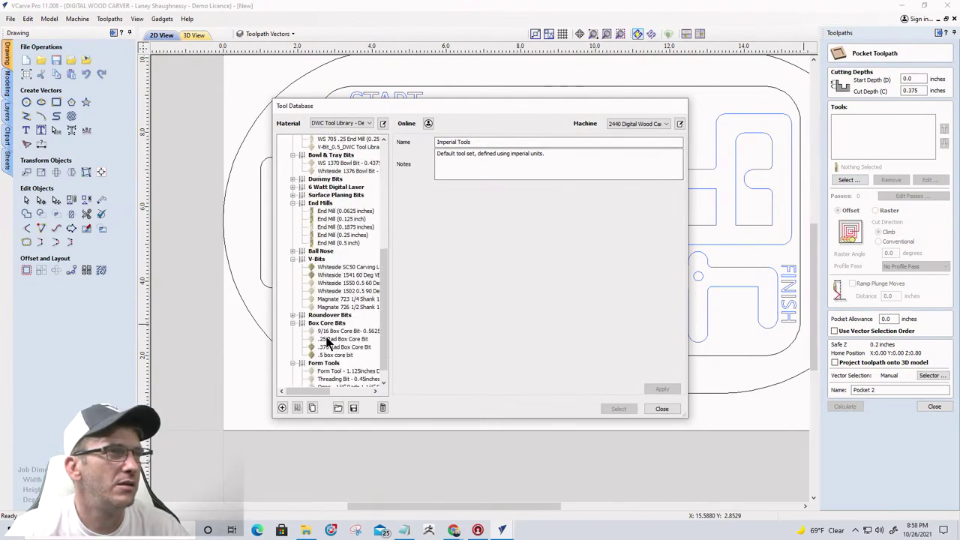
scroll(327, 341, up, 6)
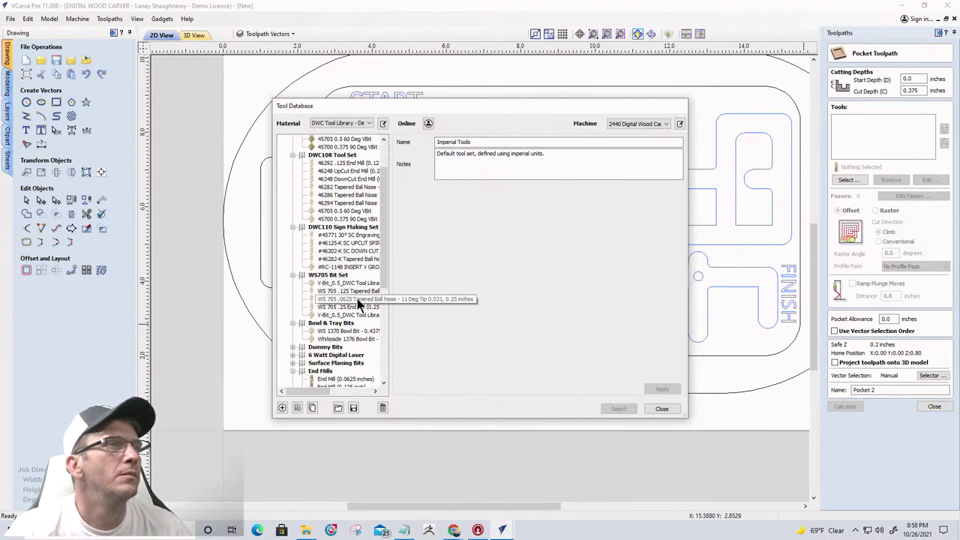
scroll(340, 322, down, 6)
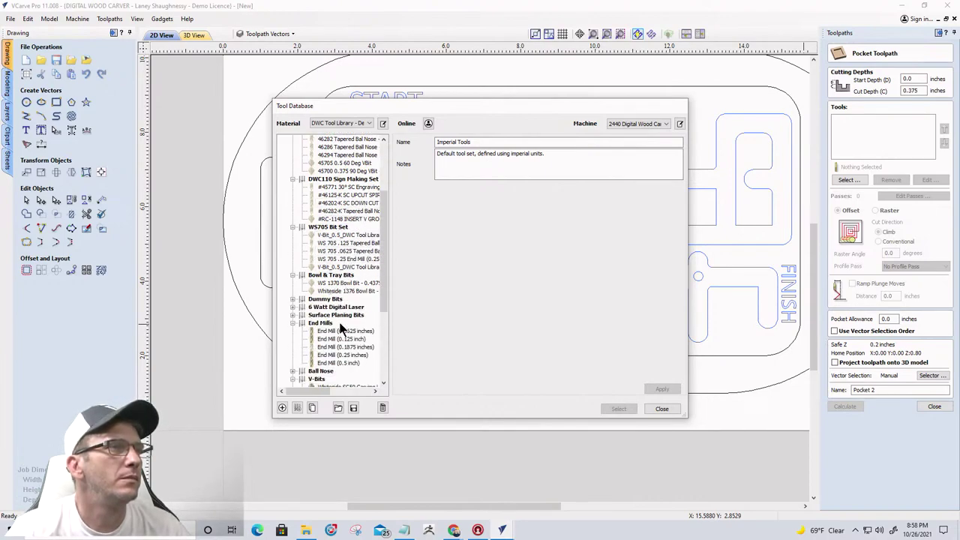
scroll(341, 326, down, 2)
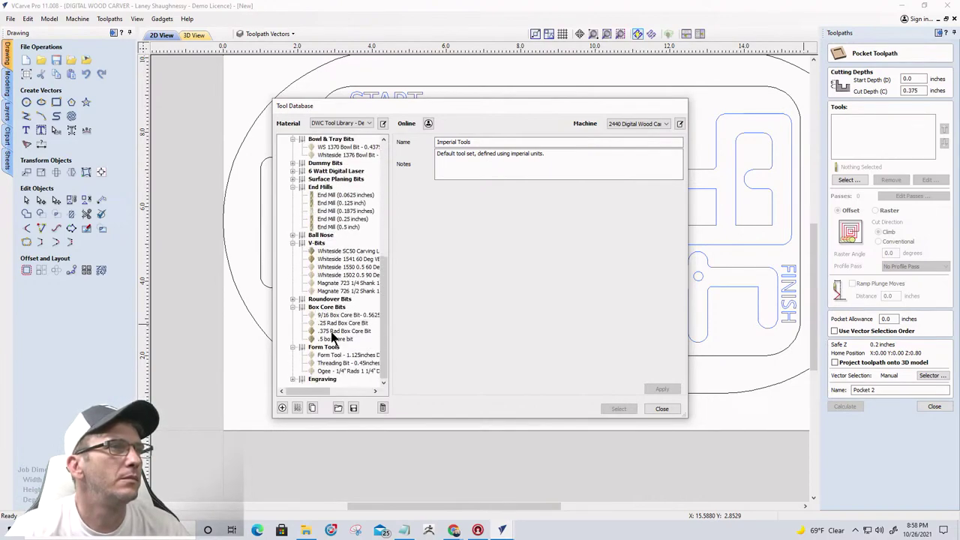
click(335, 338)
click(619, 408)
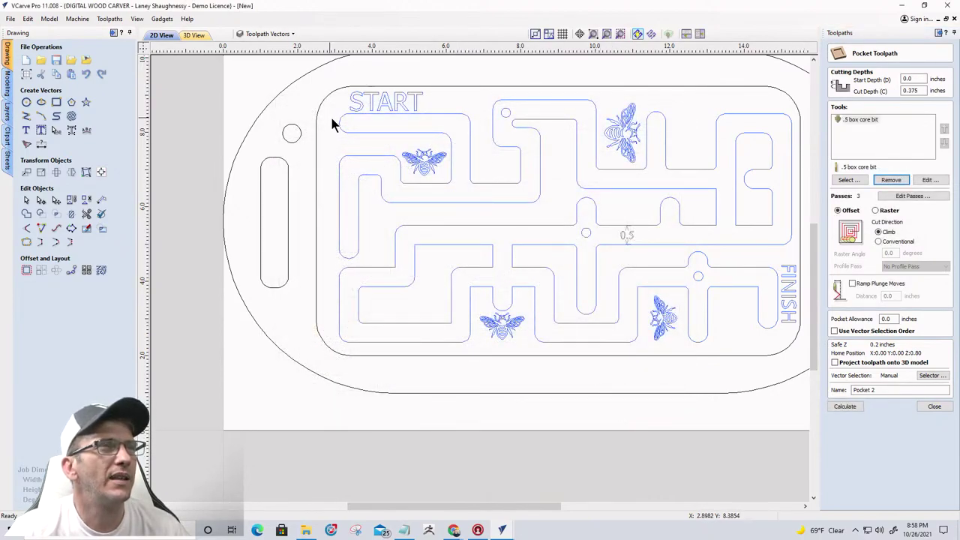
- Select the main, right-hand and L-shaped maze vectors and calculate the pocket toolpath
click(337, 116)
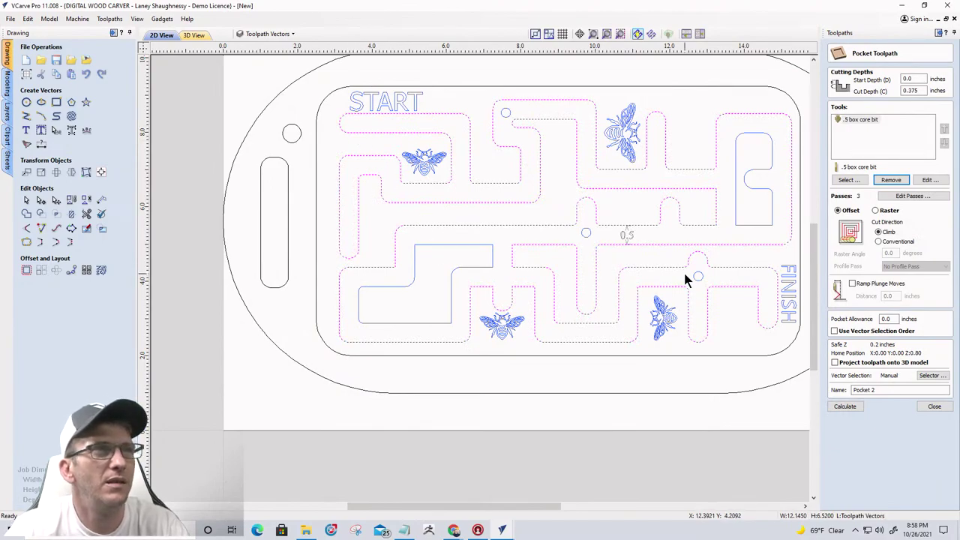
shift+click(736, 225)
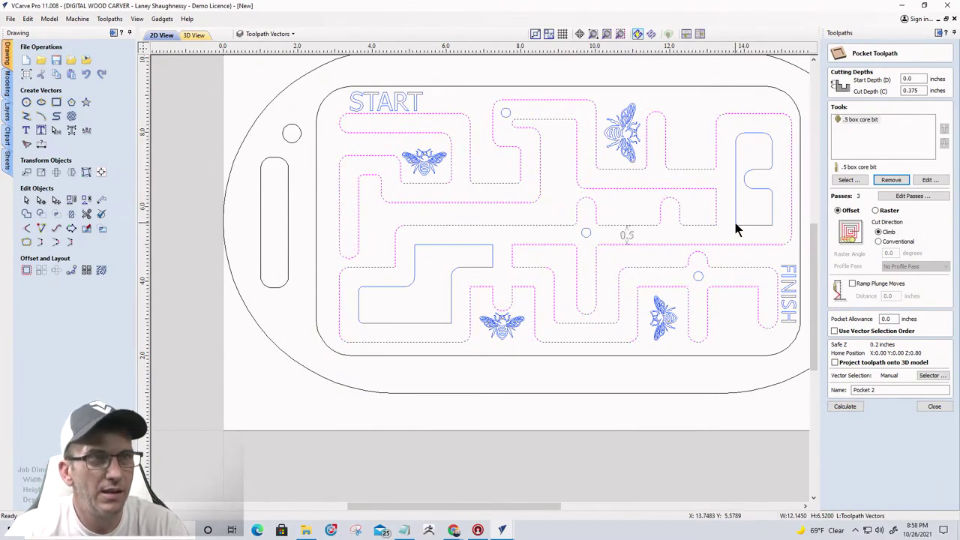
shift+click(461, 268)
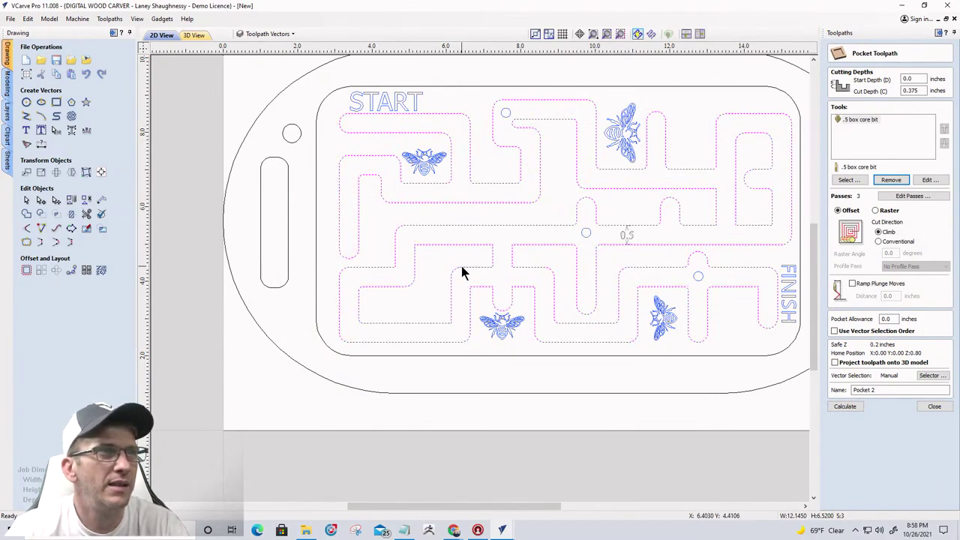
click(853, 405)
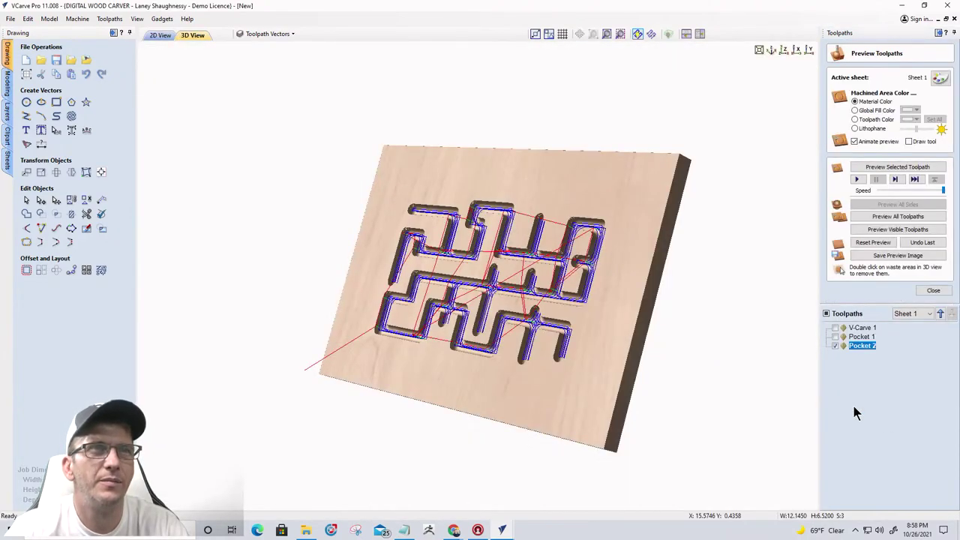
- Reset the preview and simulate cutting the visible toolpaths on the block
click(872, 242)
drag(528, 329, 679, 242)
scroll(502, 278, up, 5)
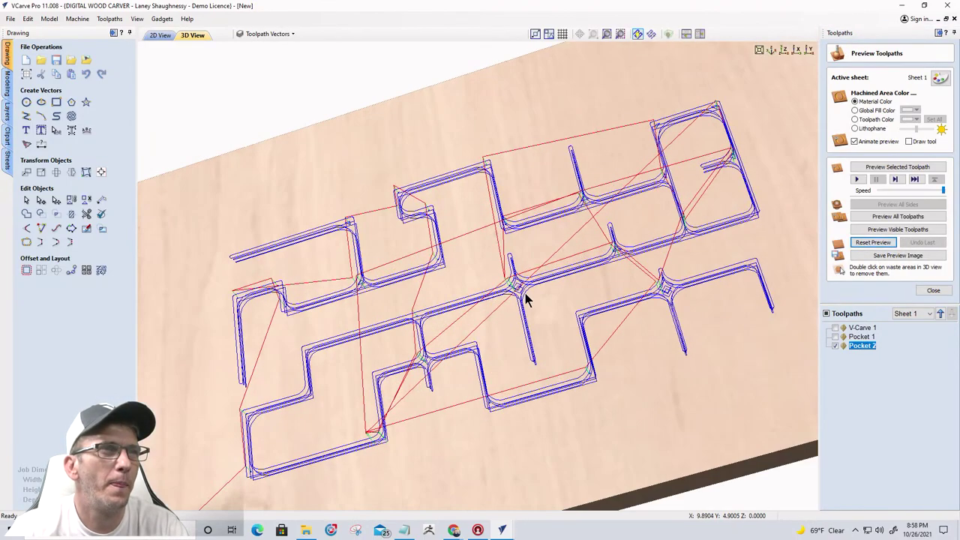
scroll(428, 417, up, 3)
drag(429, 417, 570, 317)
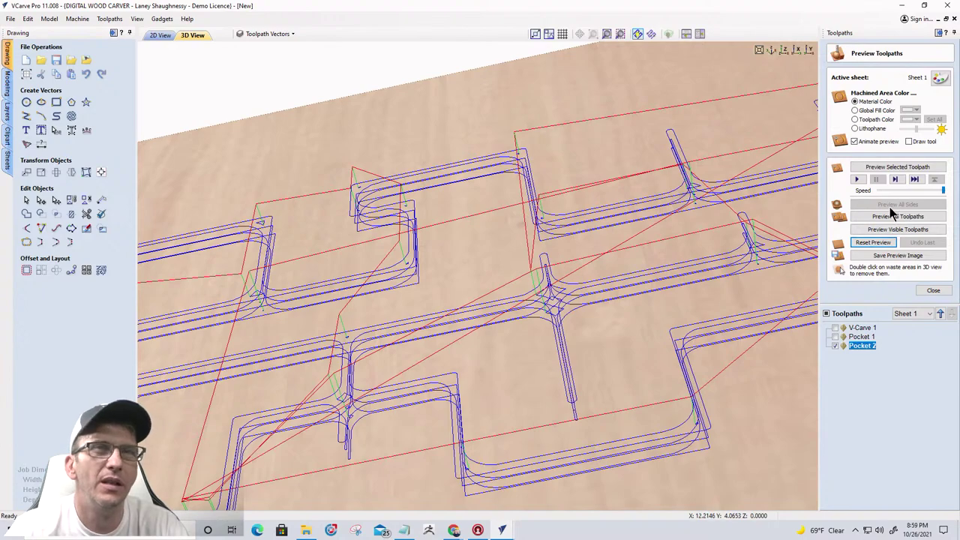
click(887, 229)
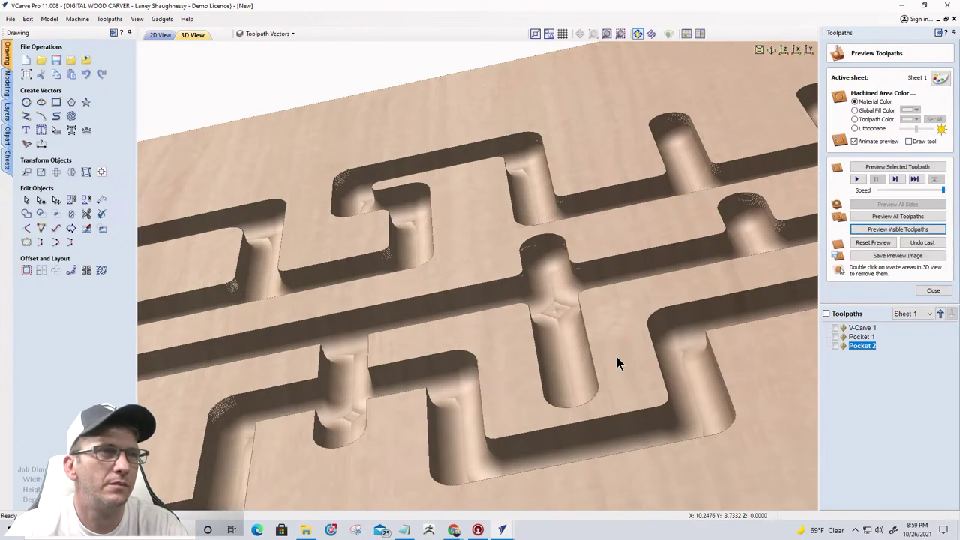
- Orbit, pan and zoom around the carved maze channels and junctions, then return to 2D
drag(612, 351, 404, 397)
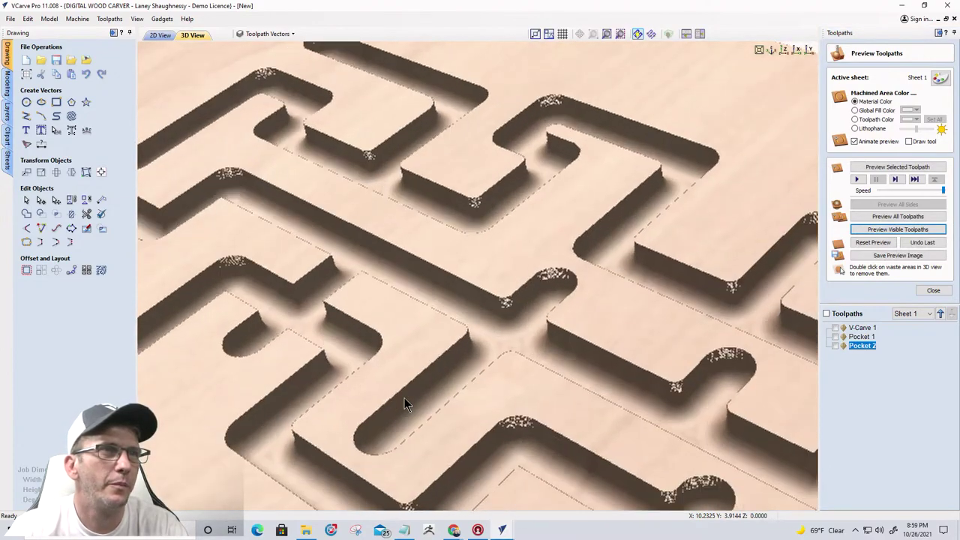
drag(682, 311, 608, 319)
scroll(534, 365, up, 3)
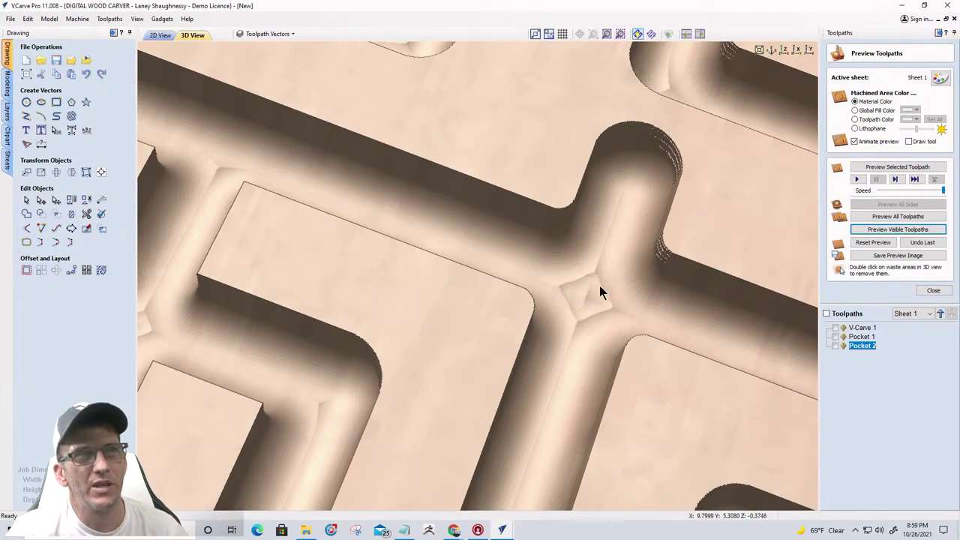
drag(583, 314, 410, 392)
drag(196, 353, 663, 356)
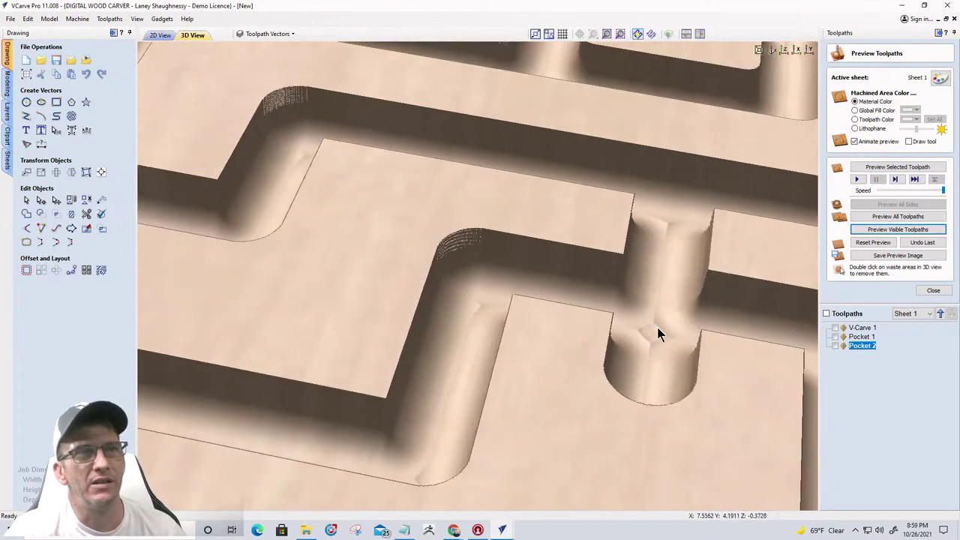
scroll(656, 328, down, 3)
drag(515, 311, 553, 336)
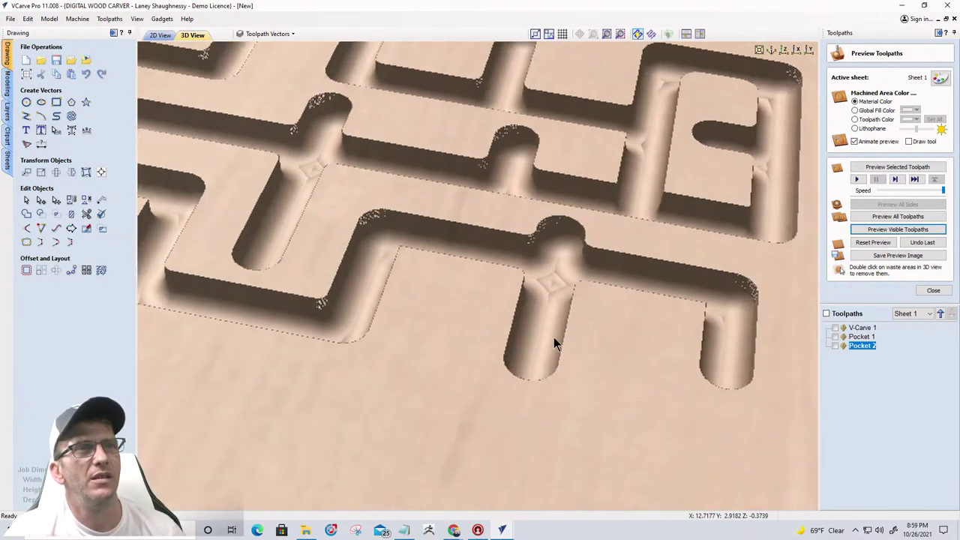
scroll(537, 287, up, 5)
scroll(546, 297, down, 2)
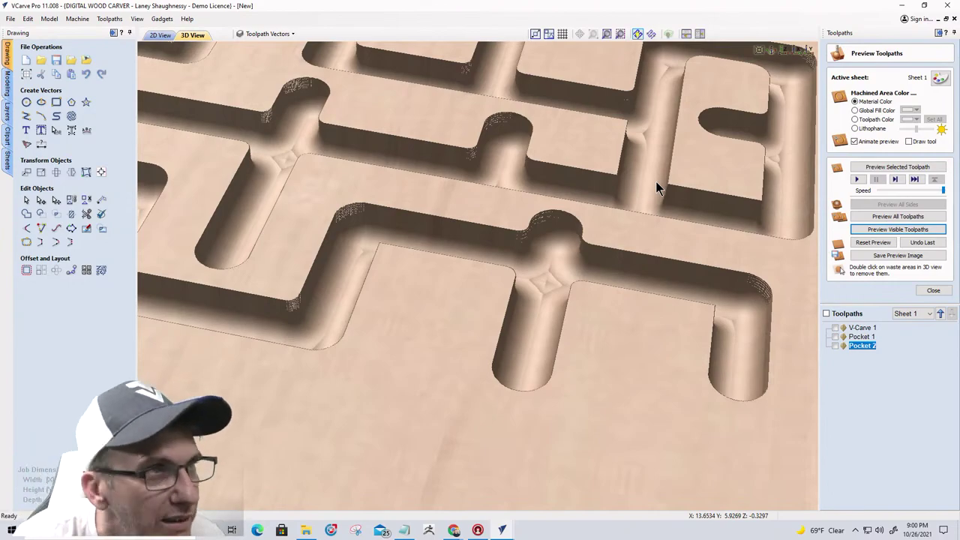
click(154, 36)
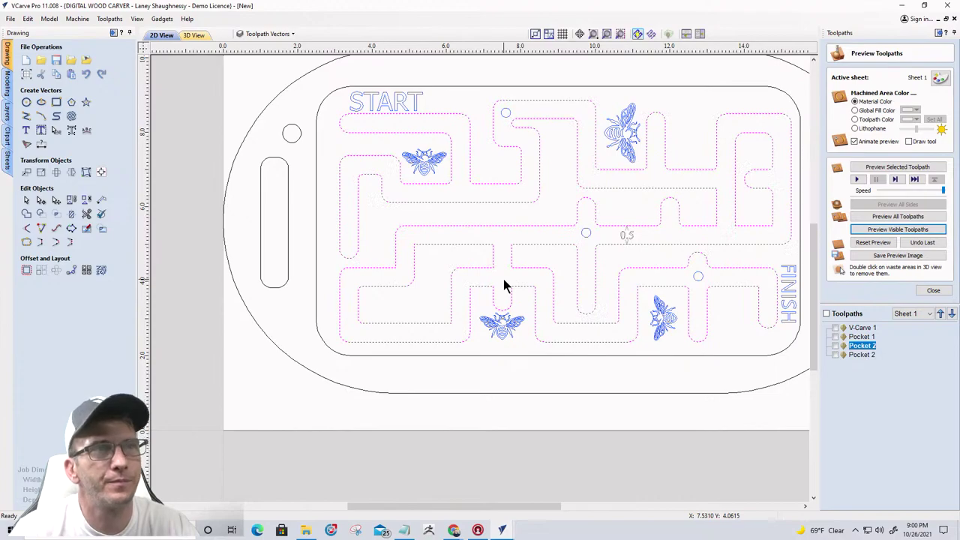
- Offset the maze vectors outwards by a further 0.005 inches, deleting the originals
click(25, 271)
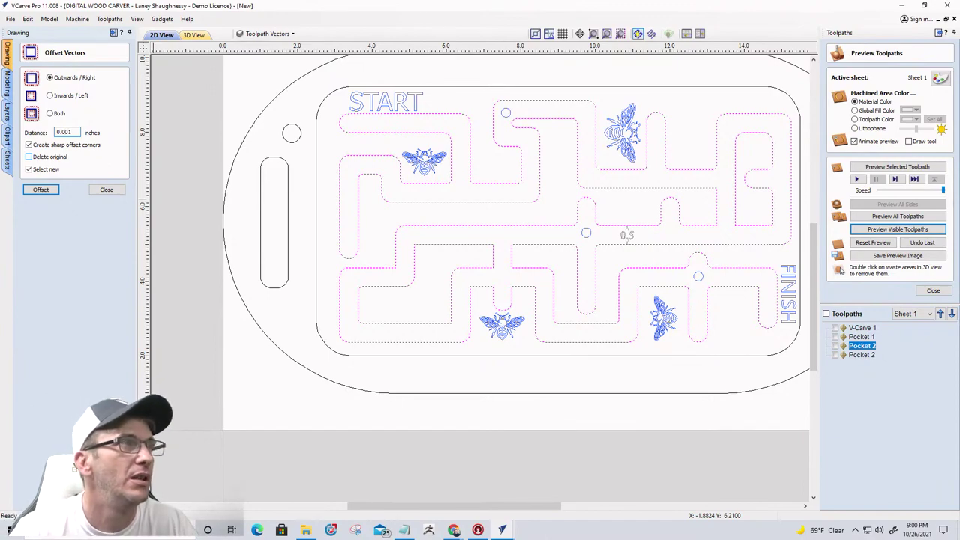
text(5)
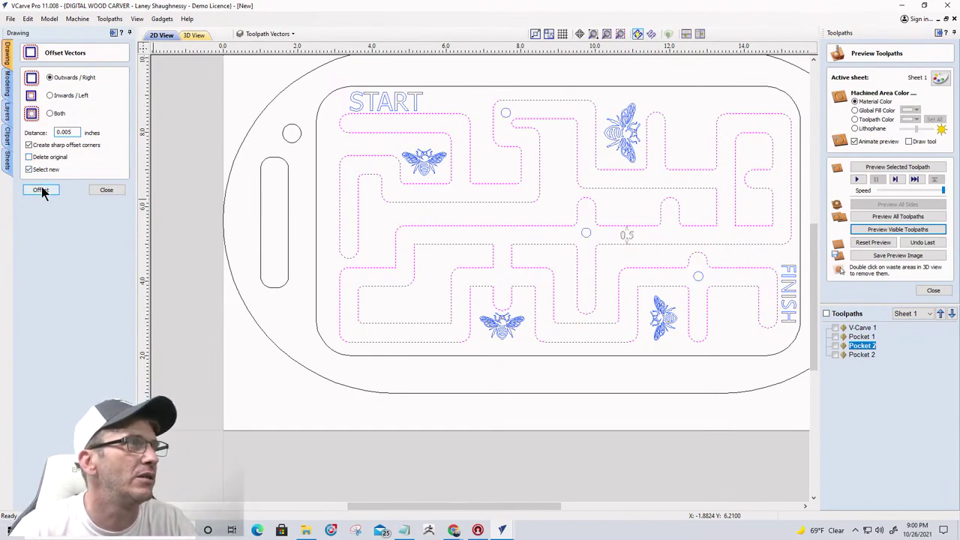
click(30, 157)
click(32, 191)
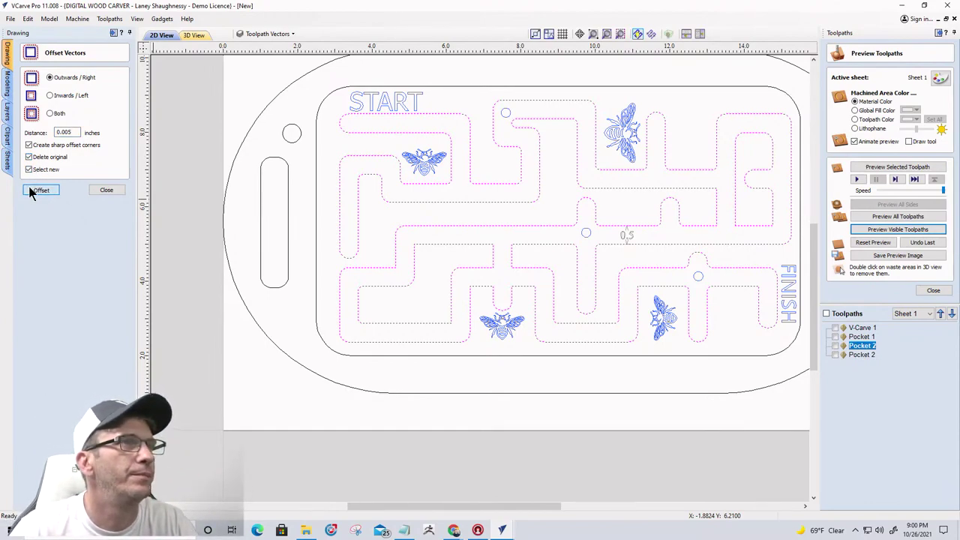
- Delete the newest pocket toolpath from the toolpath list
right_click(855, 355)
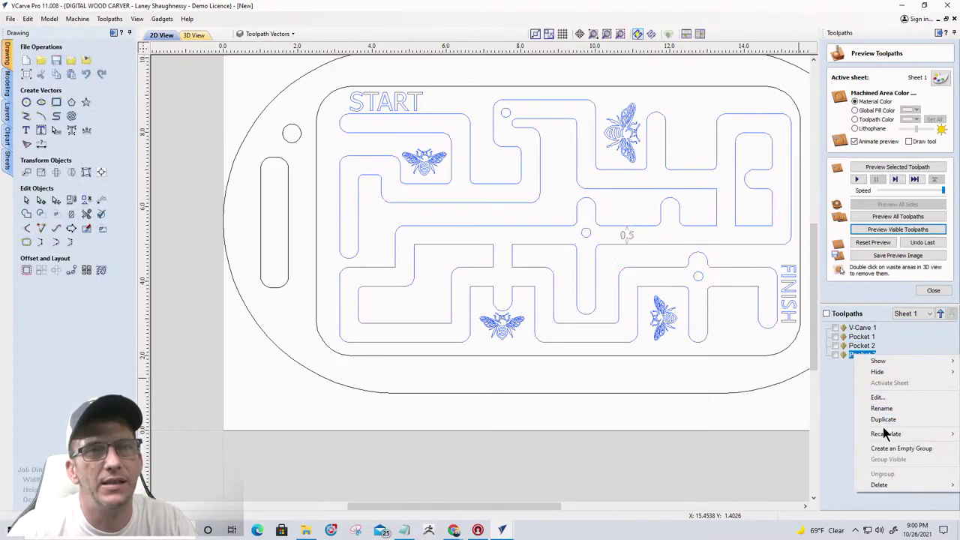
mouse_move(883, 434)
mouse_move(874, 485)
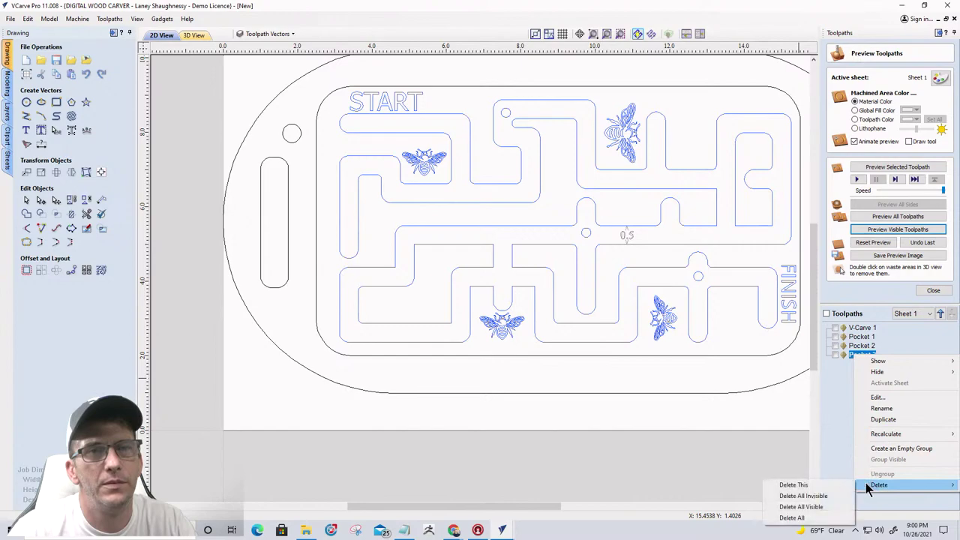
click(825, 485)
- Remove the .375 Rad Box Core Bit from Pocket 2, then delete Pocket 2 entirely
double_click(860, 346)
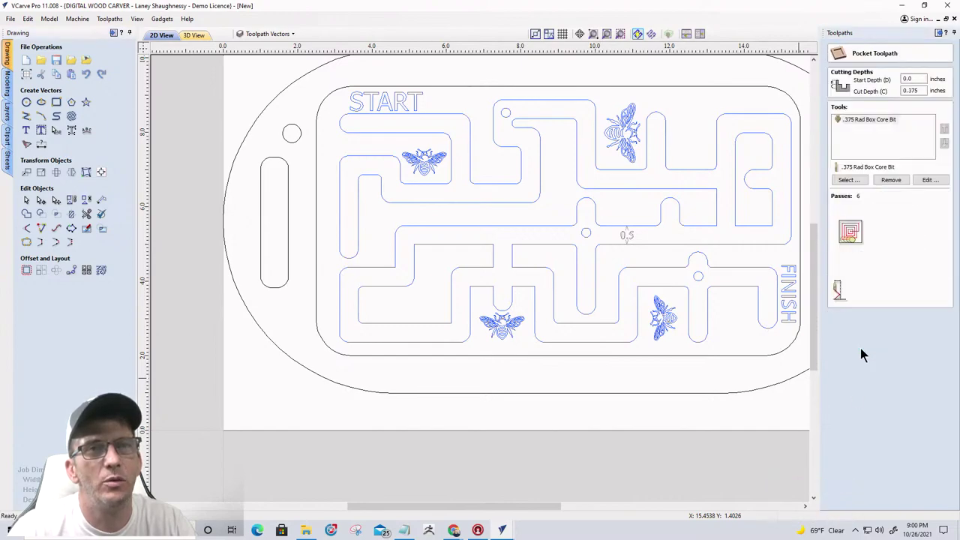
click(855, 122)
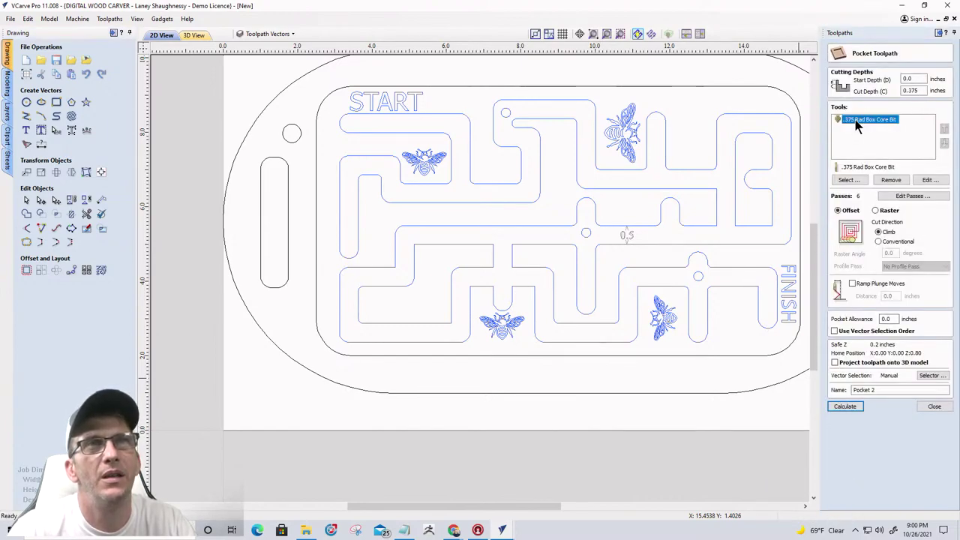
click(890, 180)
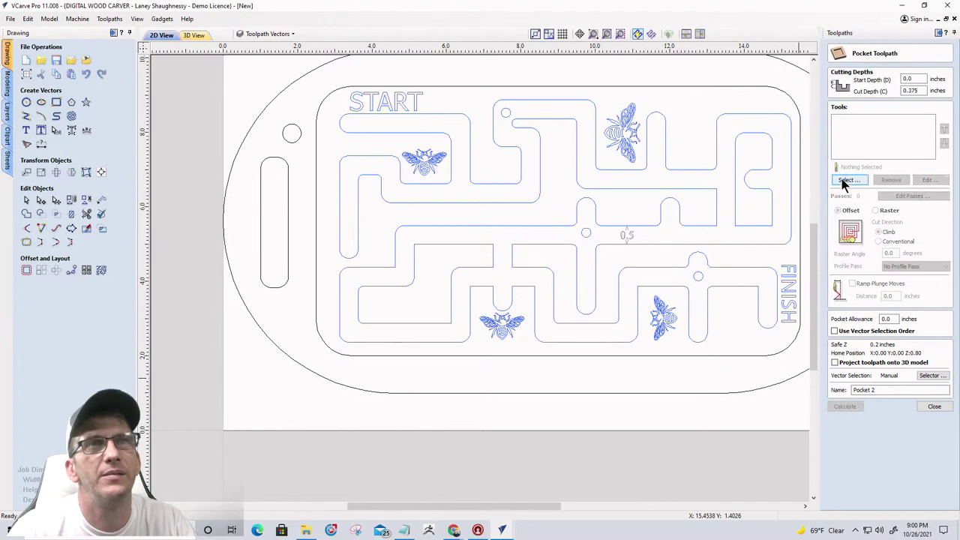
click(933, 405)
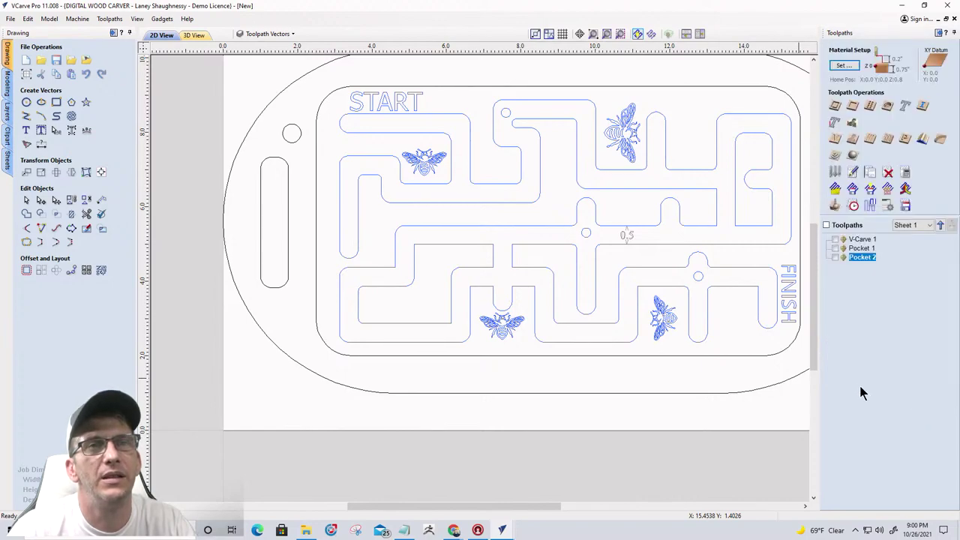
right_click(850, 256)
mouse_move(877, 387)
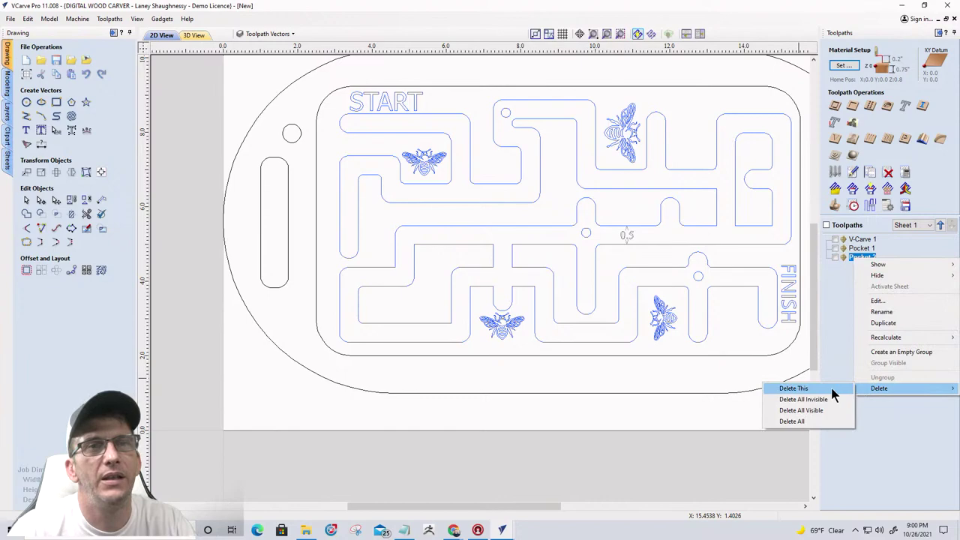
click(825, 388)
- Reselect the three offset maze vectors for Pocket 1 and recalculate it
double_click(862, 248)
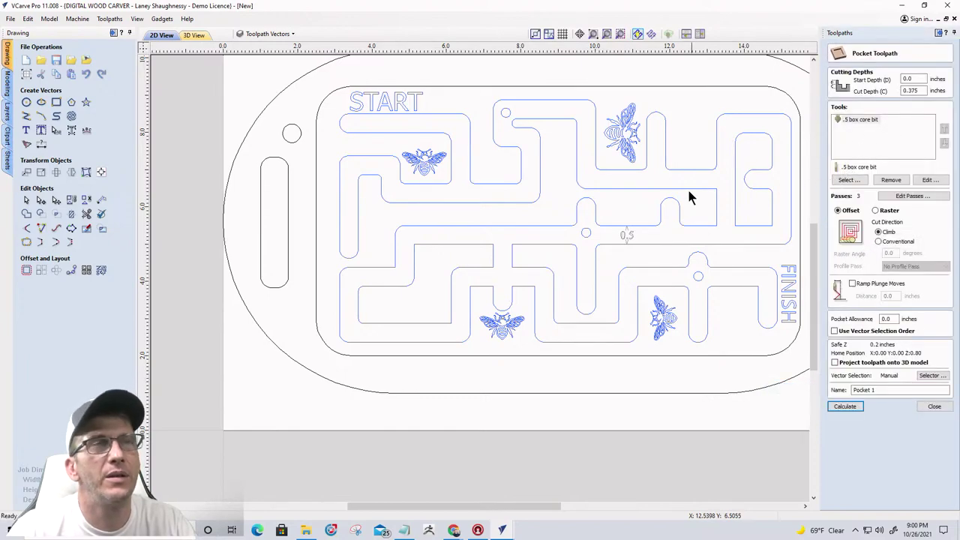
click(367, 135)
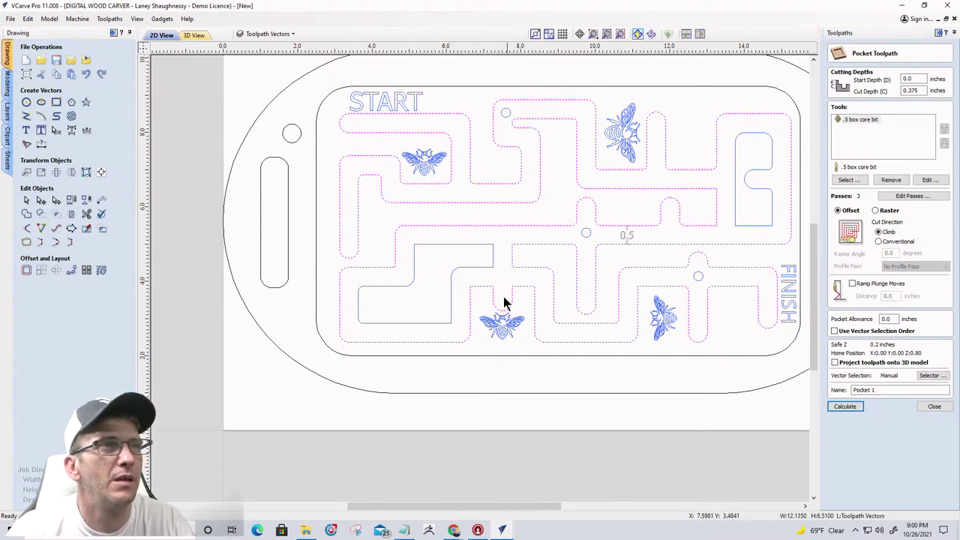
shift+click(452, 275)
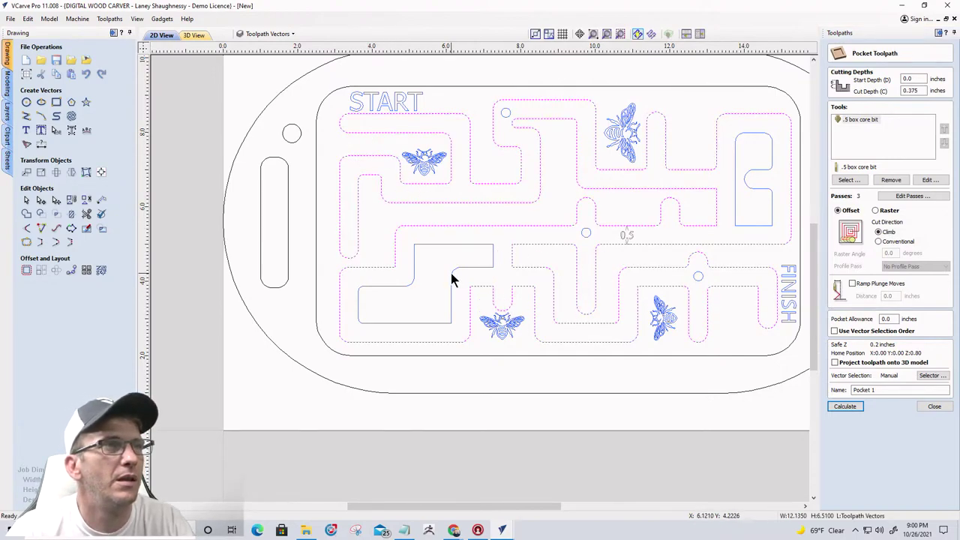
shift+click(755, 176)
click(845, 406)
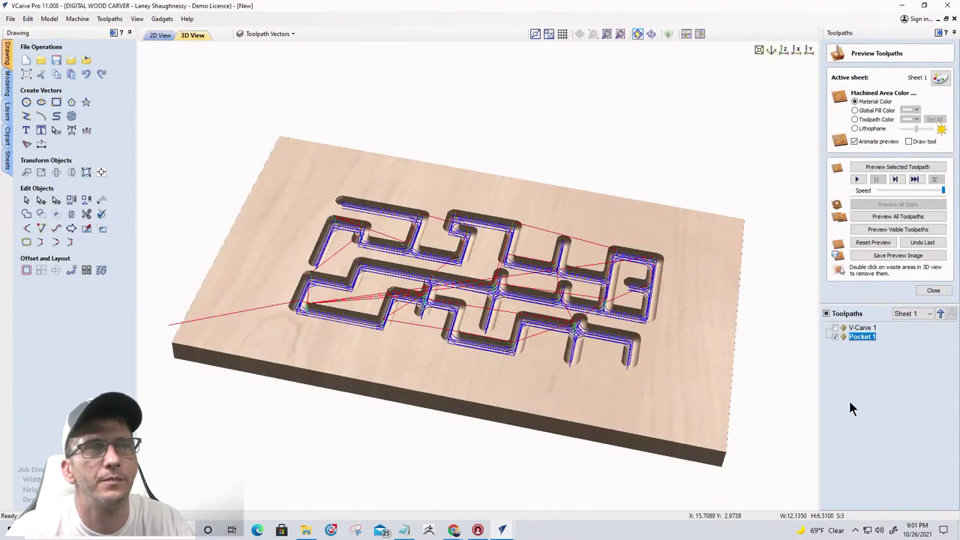
click(874, 241)
click(874, 230)
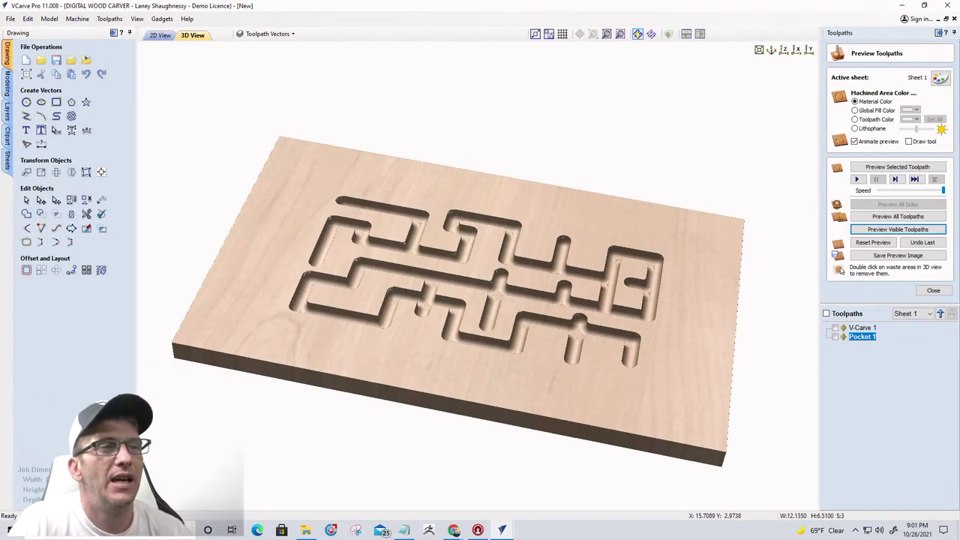
mouse_move(501, 527)
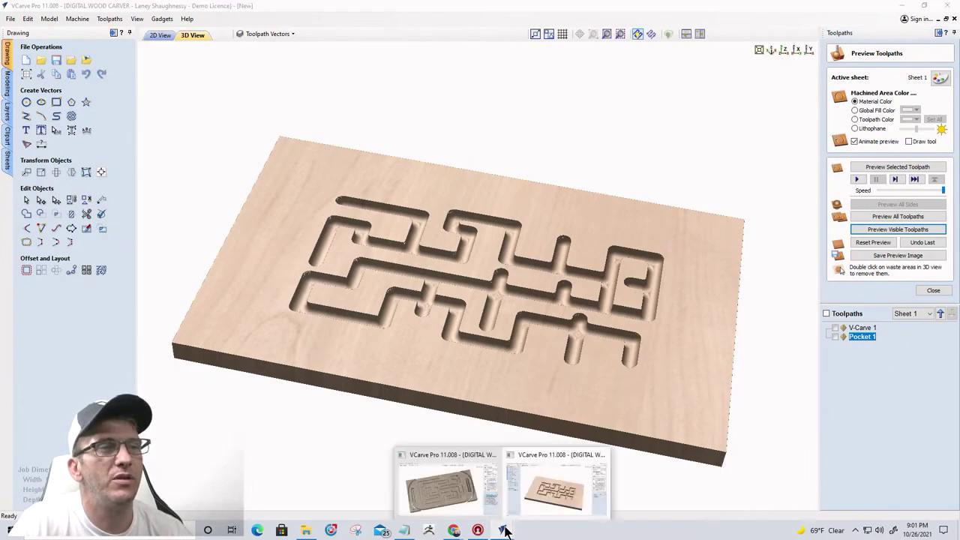
- Orbit the 2-Sided Marble Maze project in 3D from side, top and underneath
click(439, 491)
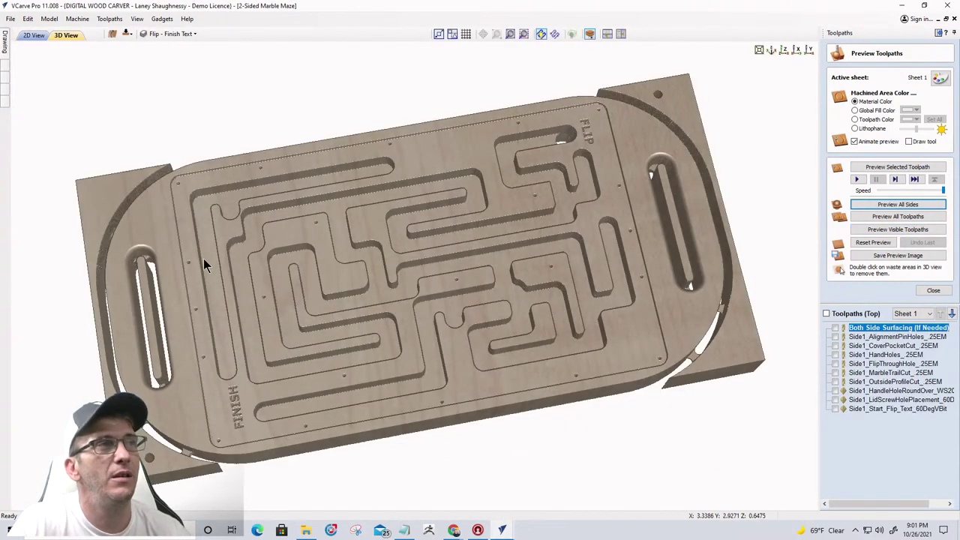
drag(449, 381, 605, 385)
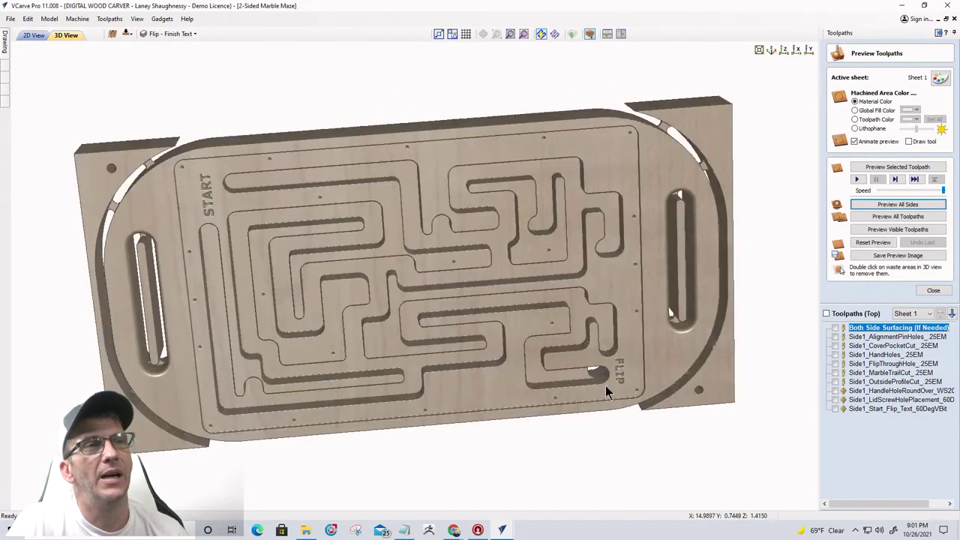
drag(485, 265, 290, 182)
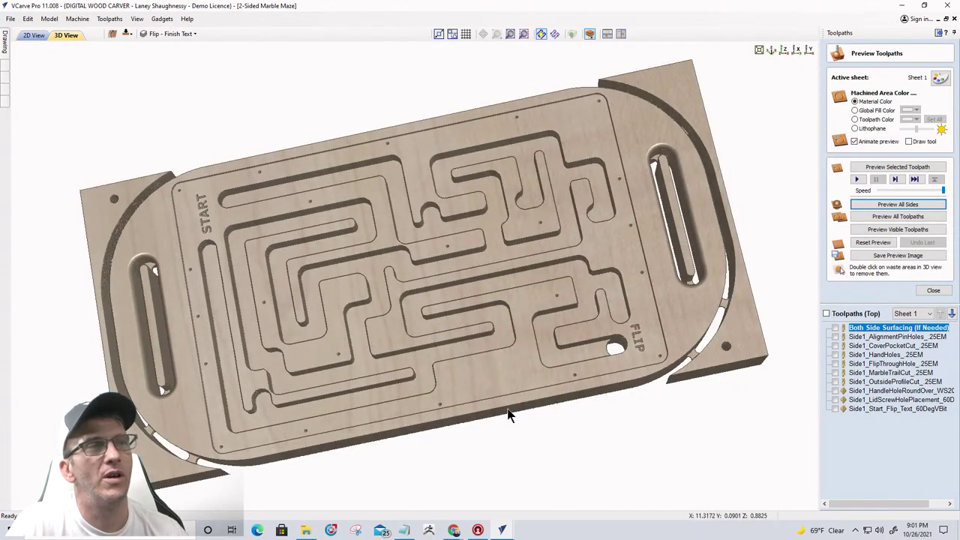
drag(388, 134, 430, 451)
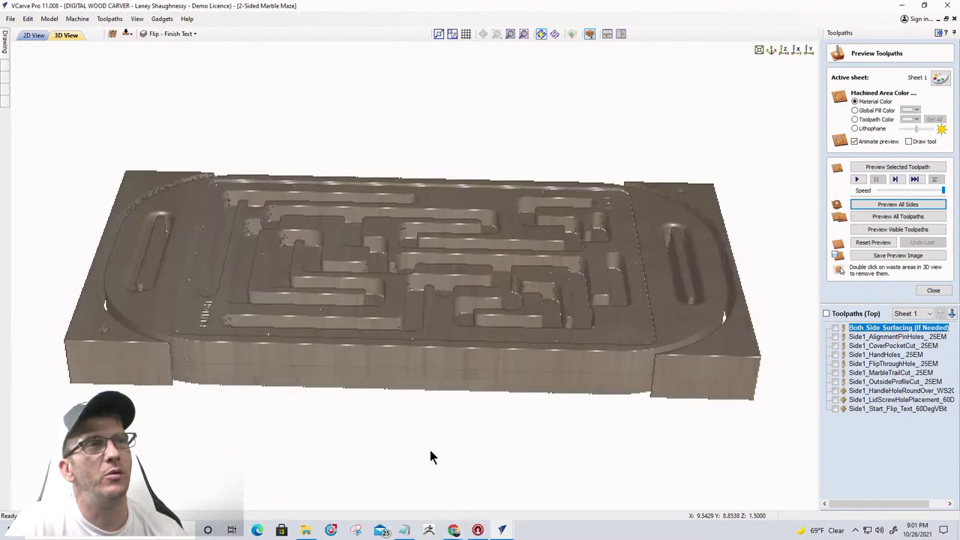
drag(453, 412, 487, 165)
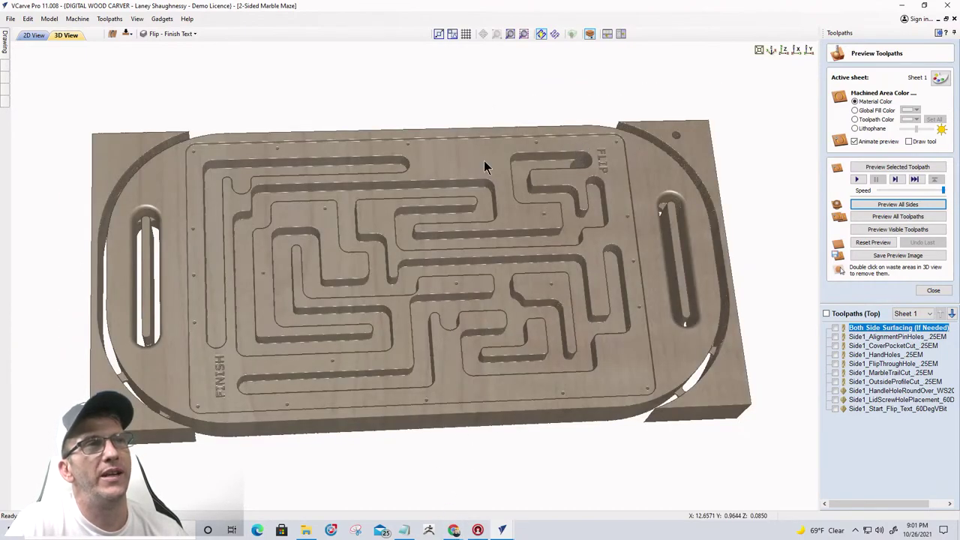
drag(445, 318, 373, 30)
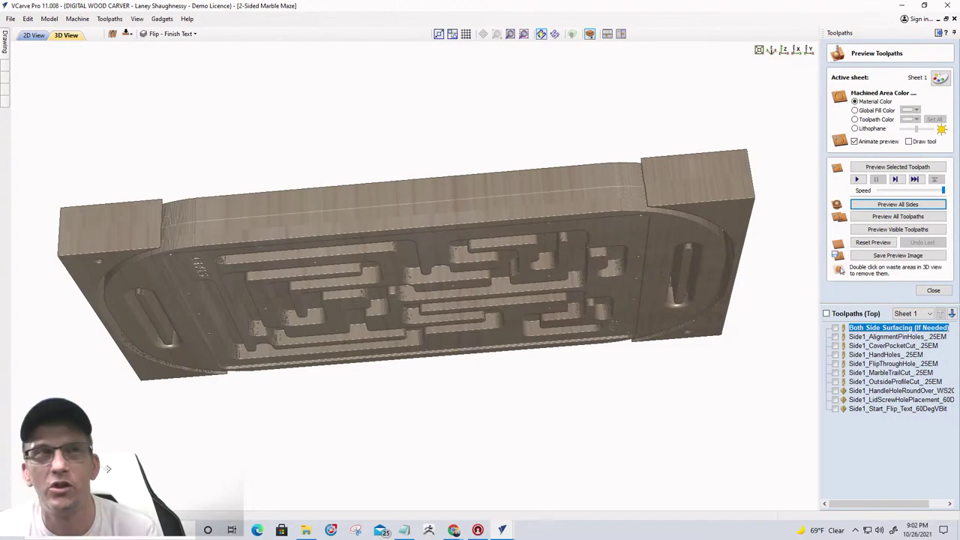
- View the marble maze in 2D, then go back to the new bee maze board project
click(29, 36)
scroll(341, 271, up, 3)
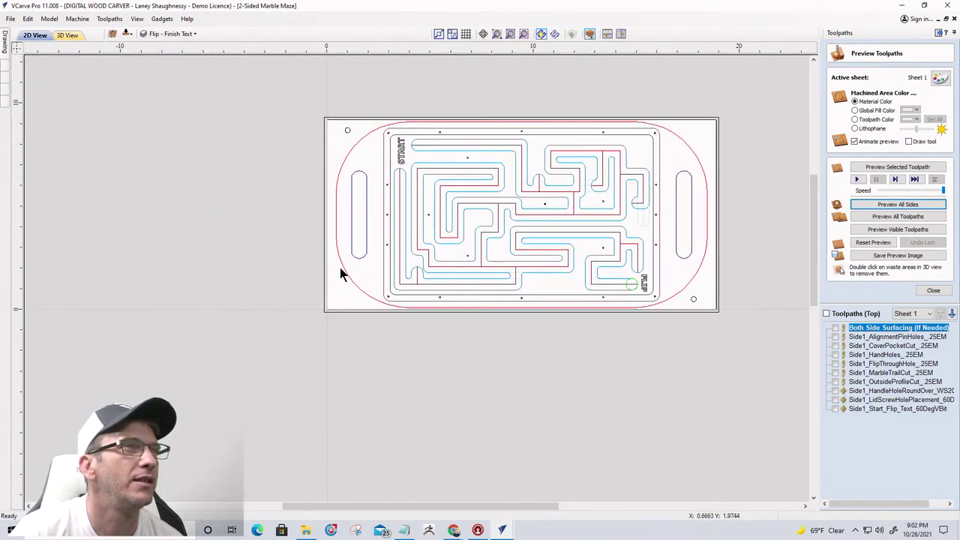
scroll(341, 272, down, 2)
mouse_move(504, 530)
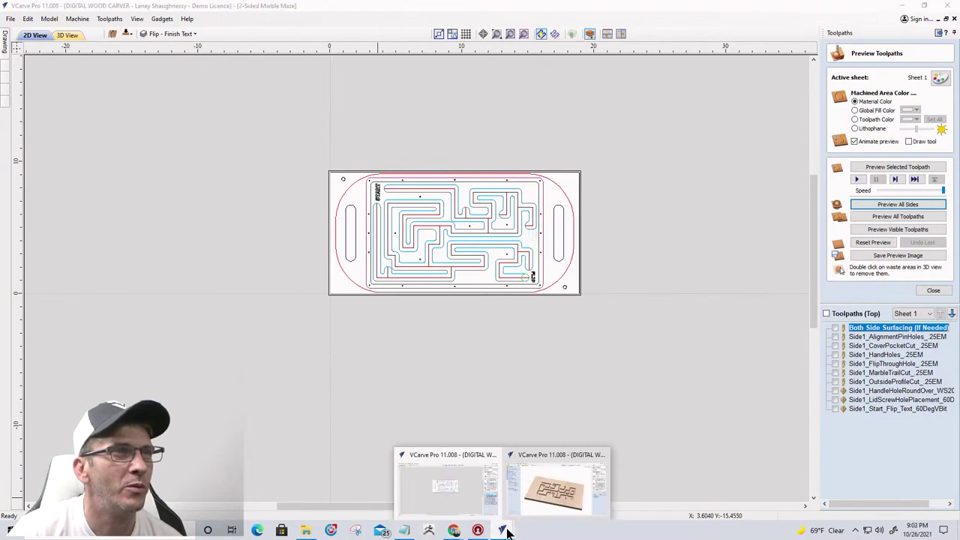
click(557, 487)
- In the 2D view, drag a copy of the small circle into the gap between the central maze walls
click(159, 36)
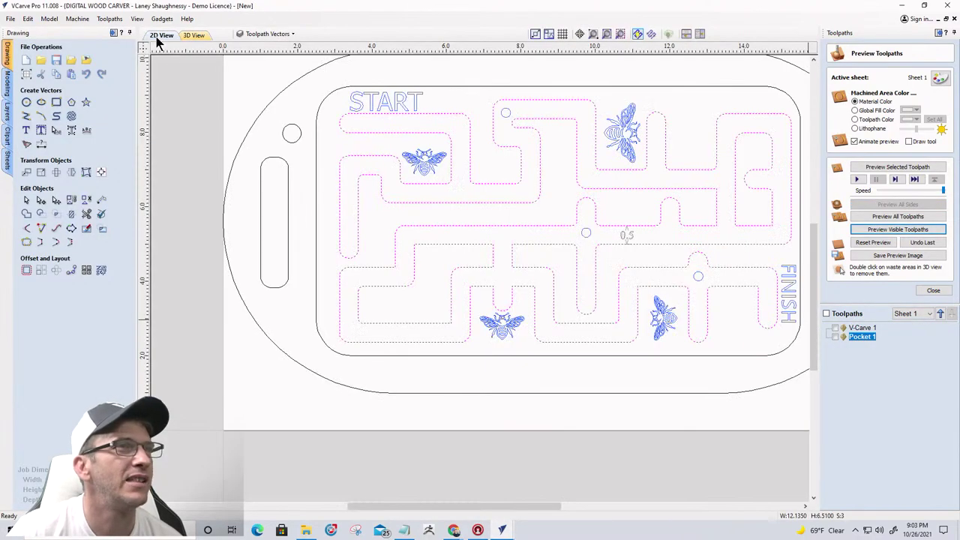
scroll(416, 387, down, 1)
scroll(480, 294, up, 2)
scroll(480, 294, up, 2)
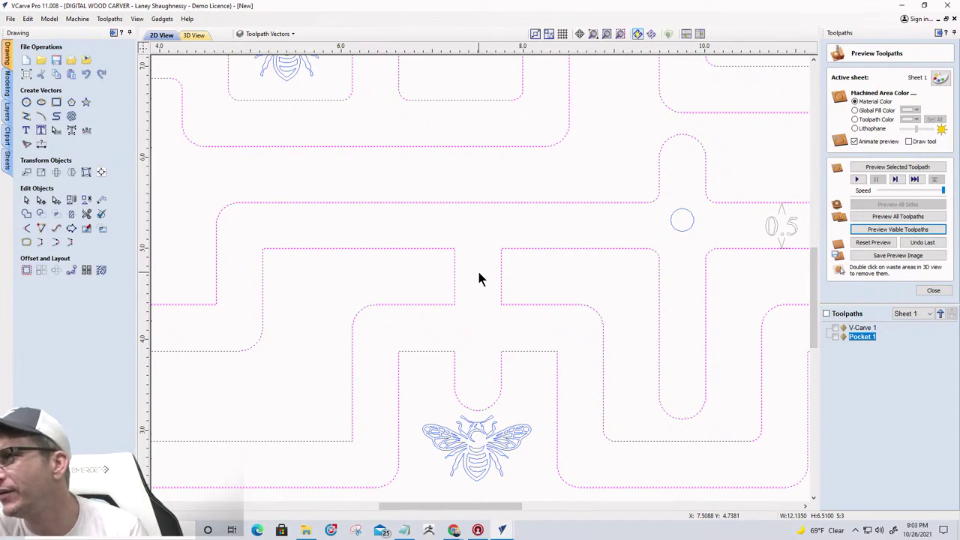
click(686, 225)
click(683, 219)
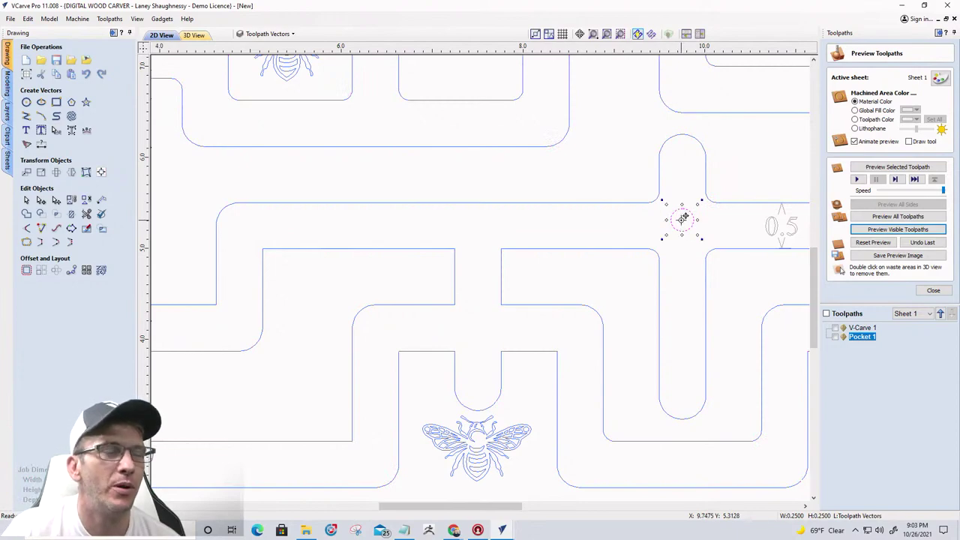
drag(682, 218, 478, 277)
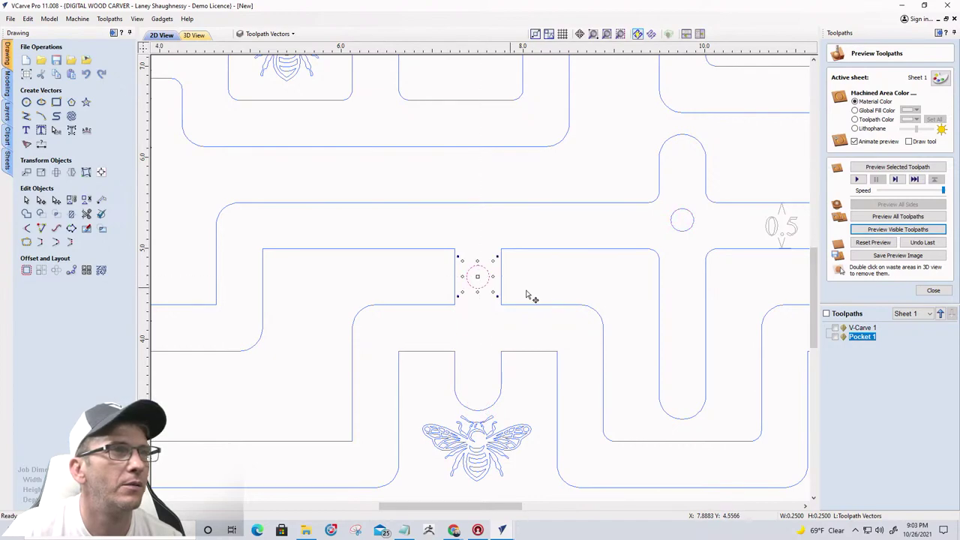
- Deselect the new circle and zoom around the maze to check the four placed circles
click(578, 295)
scroll(589, 292, down, 3)
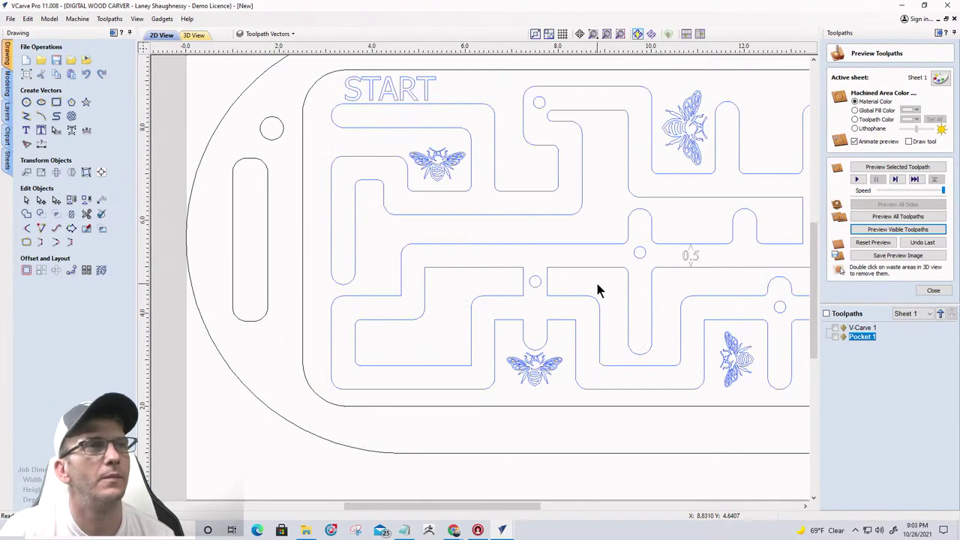
scroll(598, 290, down, 2)
scroll(571, 311, up, 3)
scroll(569, 309, down, 5)
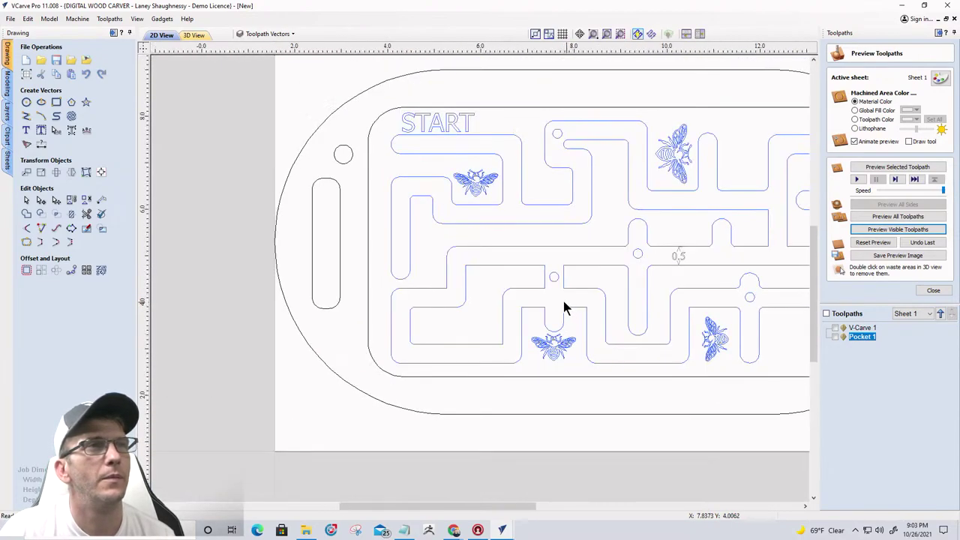
scroll(517, 286, up, 4)
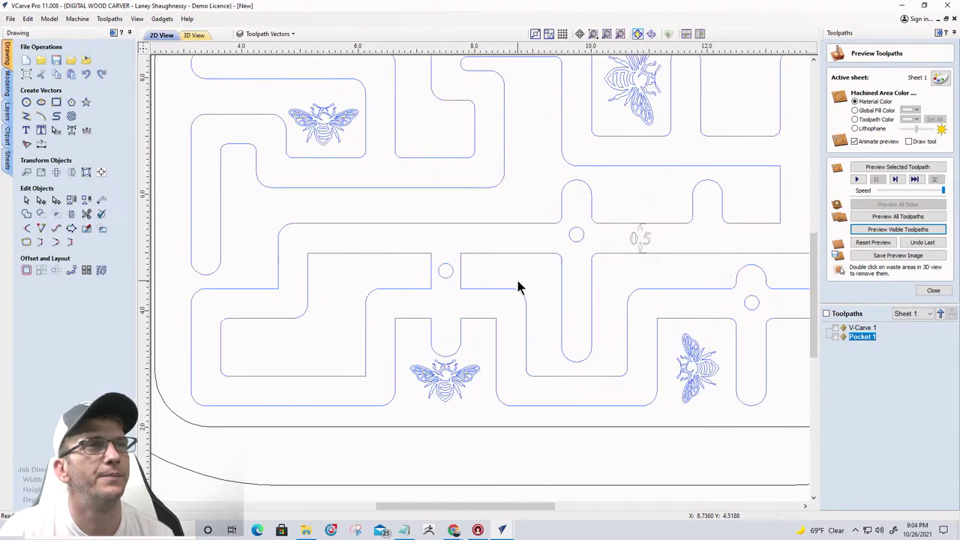
scroll(515, 286, down, 2)
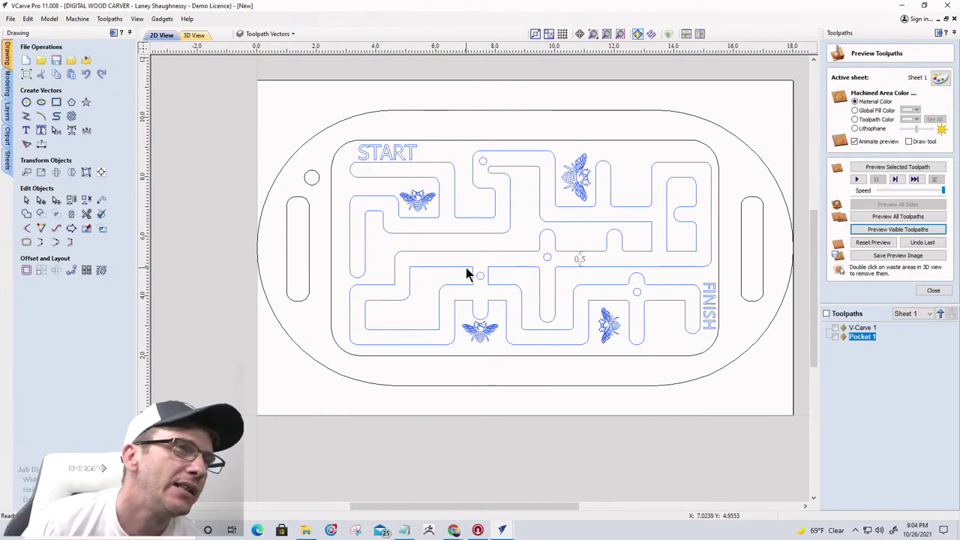
- Close Pocket 1's settings unchanged and open the V-Carve 1 engraving settings
double_click(869, 337)
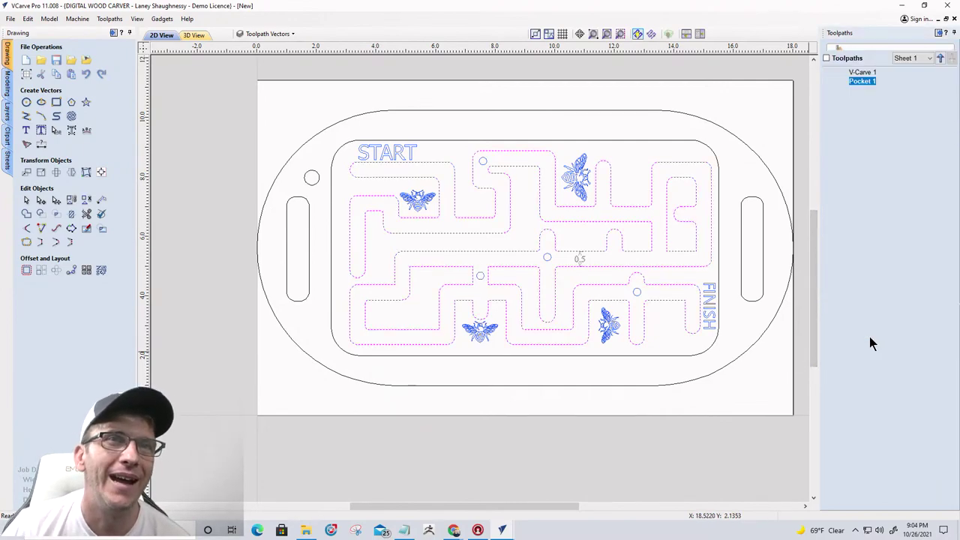
click(934, 406)
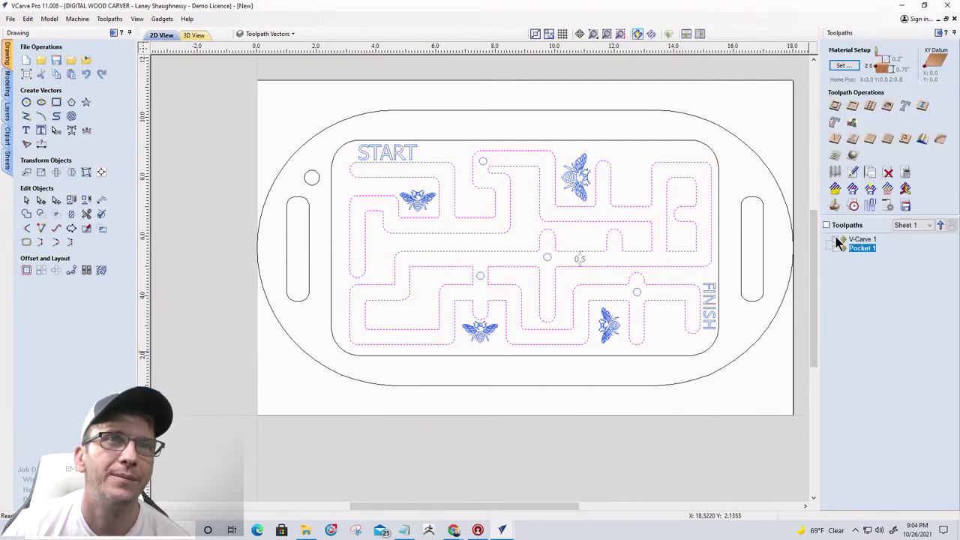
double_click(851, 239)
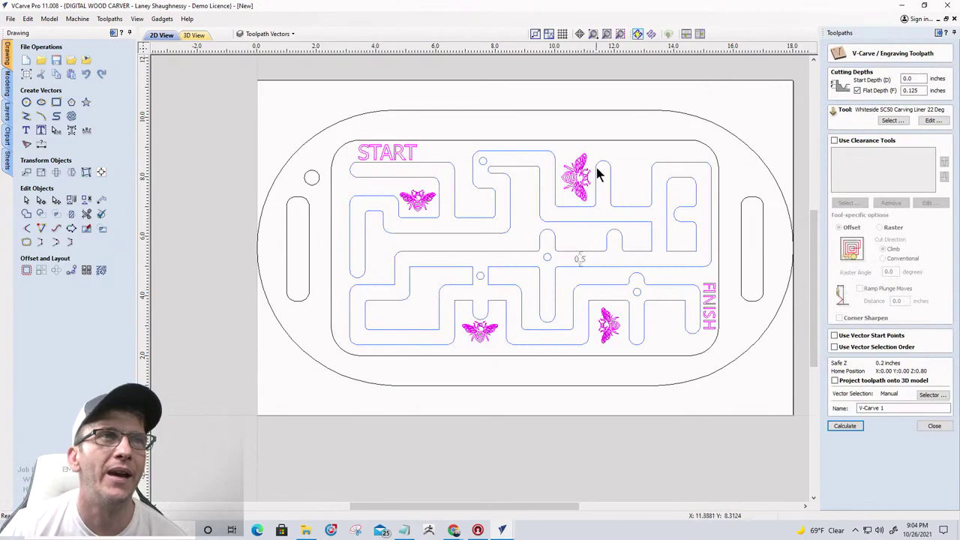
scroll(659, 175, up, 2)
scroll(480, 180, up, 1)
scroll(452, 141, up, 2)
scroll(551, 195, up, 2)
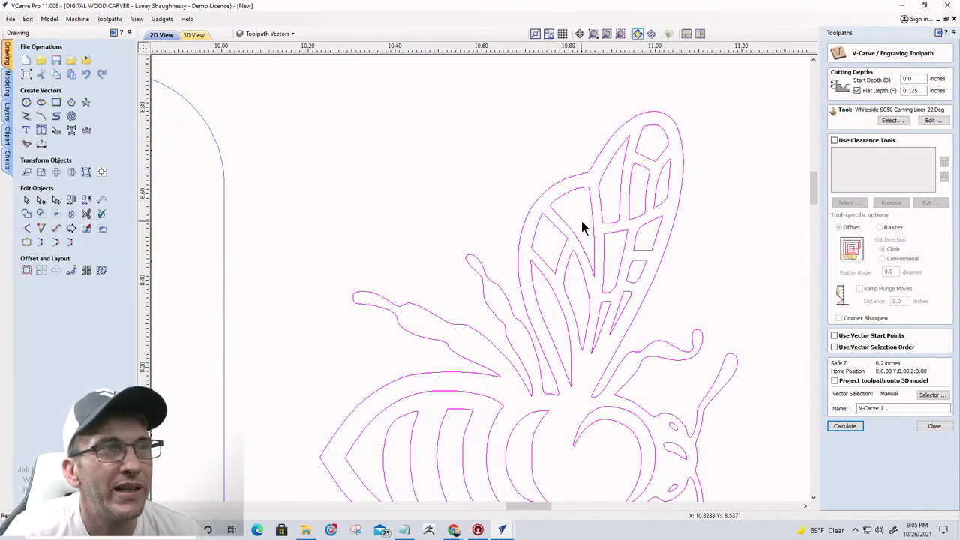
- Zoom over the bee vectors, then show the pocketed maze board in 3D
scroll(611, 162, down, 8)
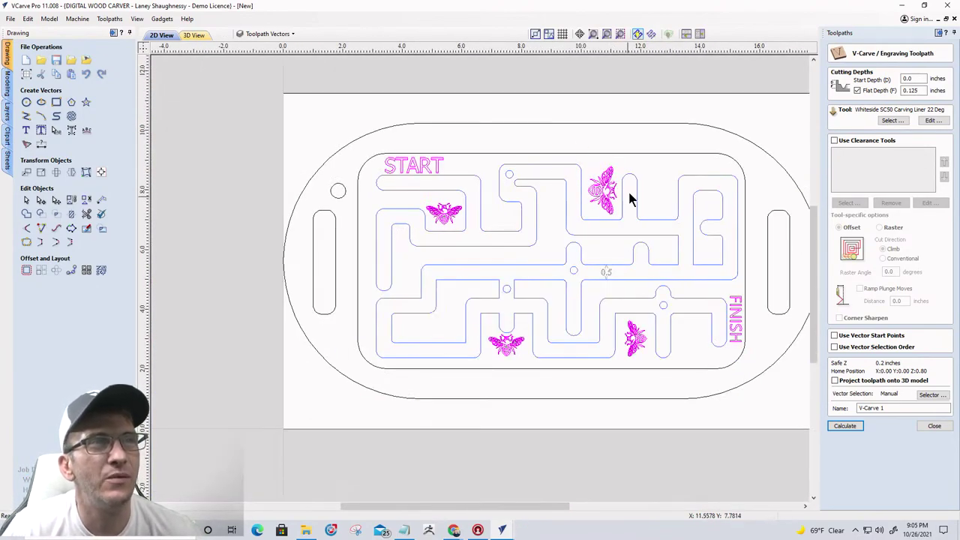
scroll(614, 191, up, 1)
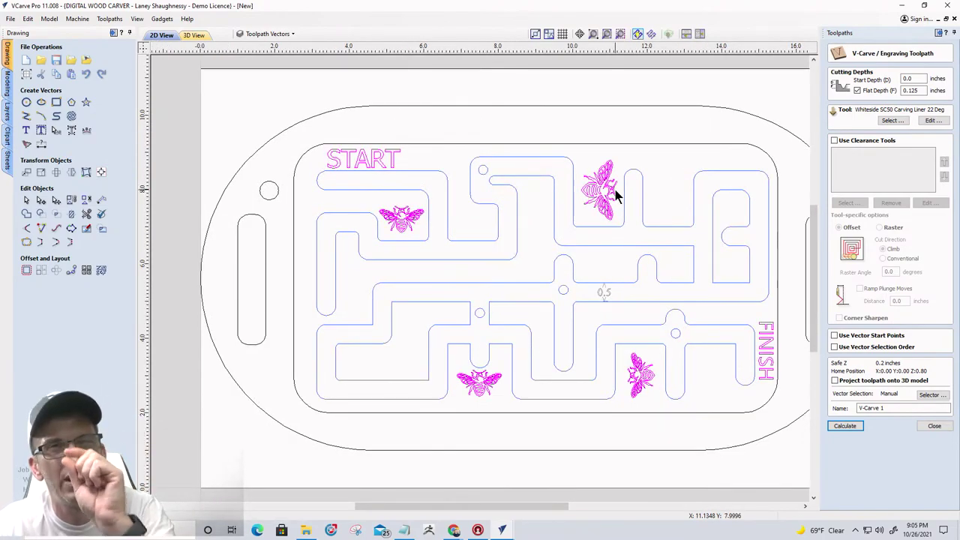
scroll(600, 157, up, 4)
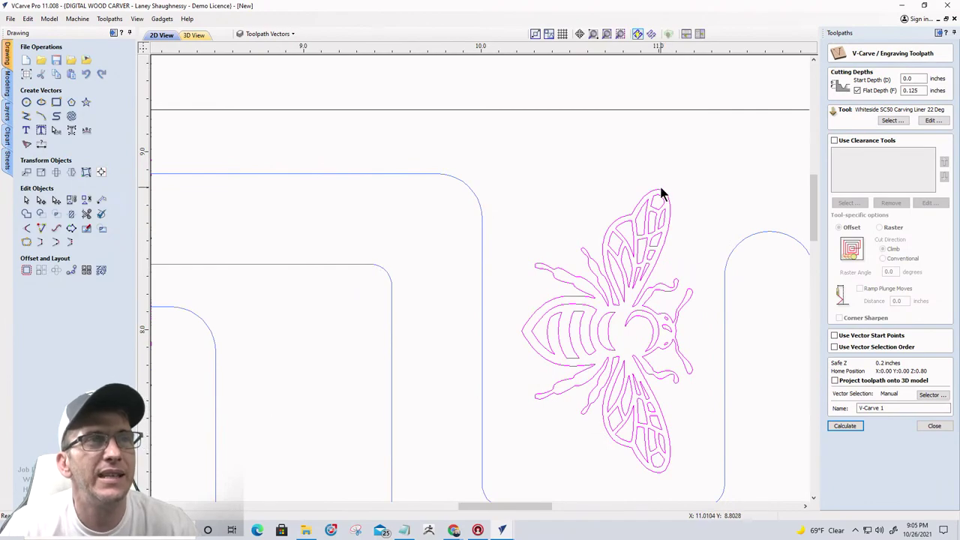
scroll(657, 252, up, 1)
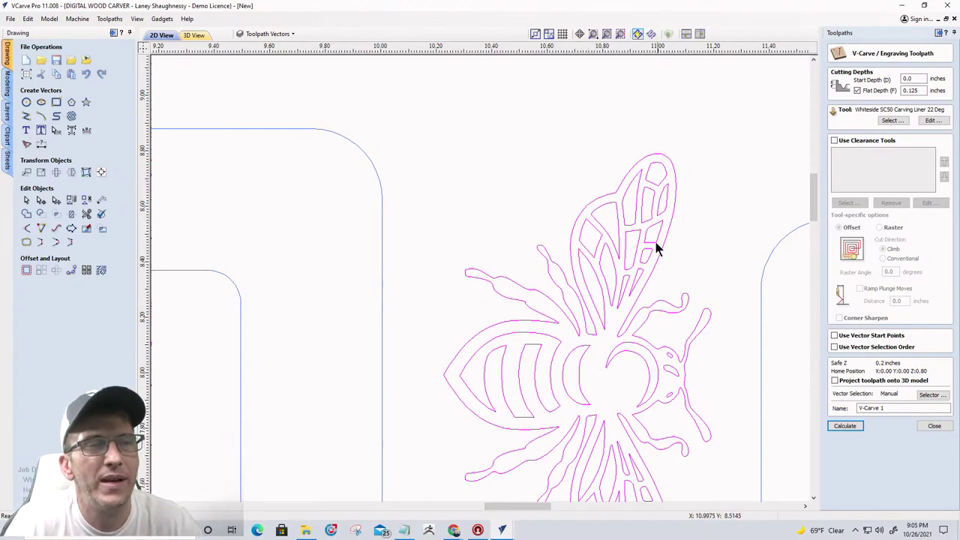
scroll(631, 326, down, 3)
scroll(620, 319, up, 5)
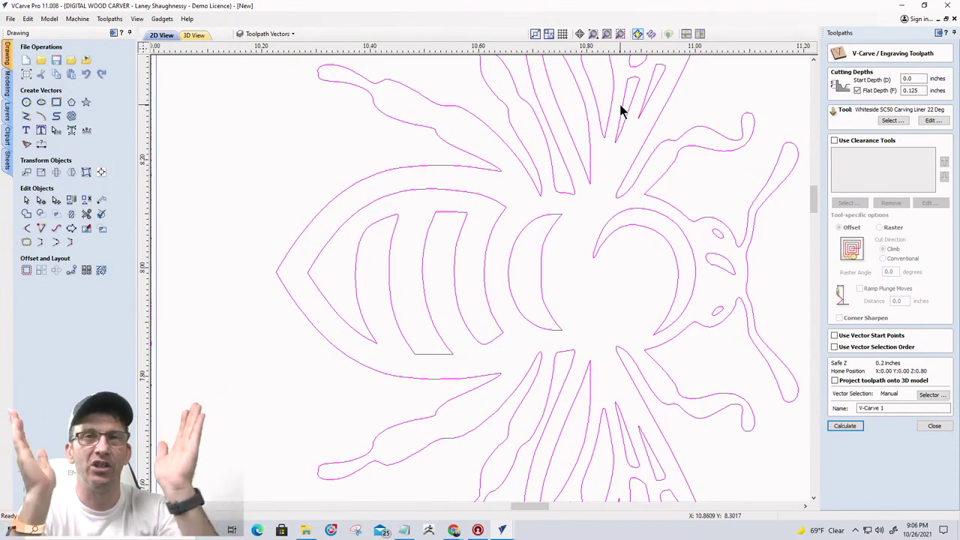
click(191, 38)
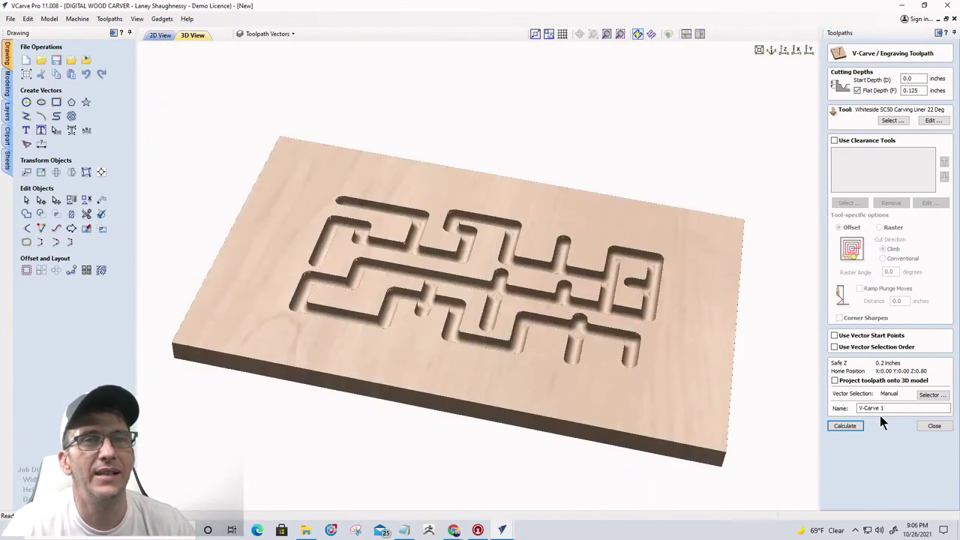
- Close the V-Carve 1 settings, make V-Carve 1 visible and simulate it
click(933, 425)
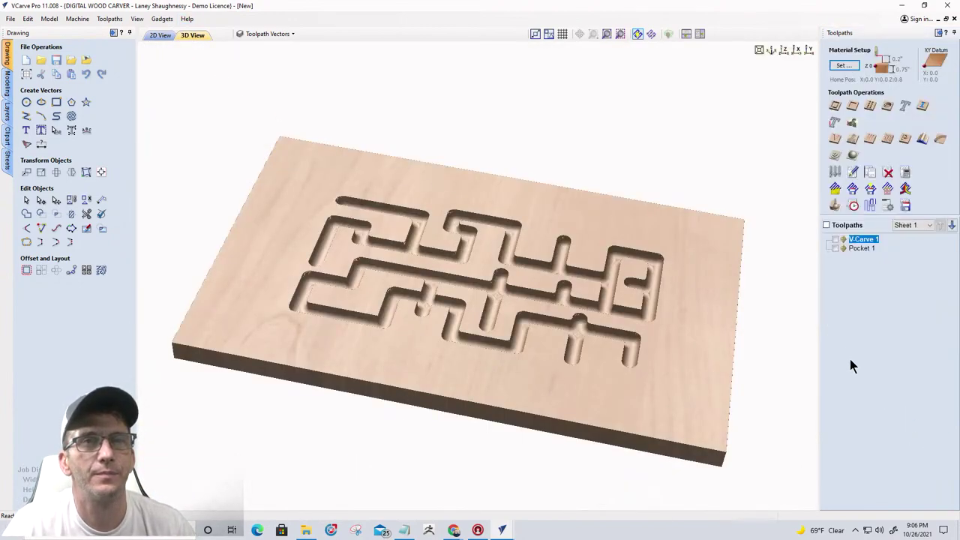
click(834, 206)
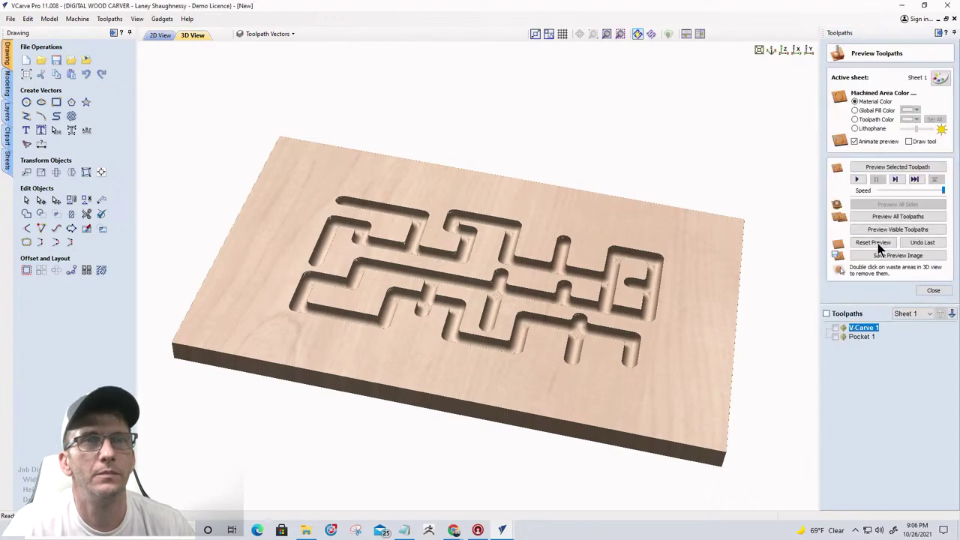
click(897, 229)
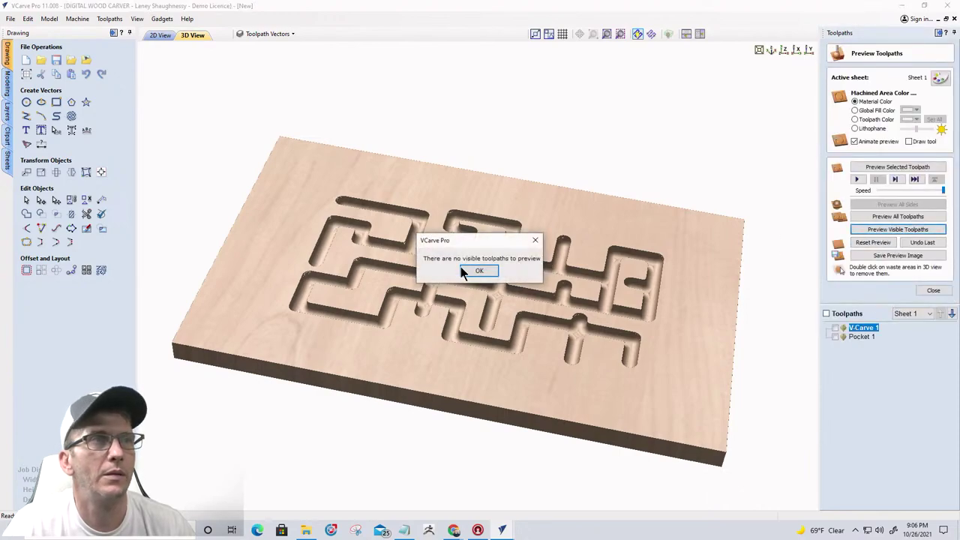
click(478, 271)
click(836, 328)
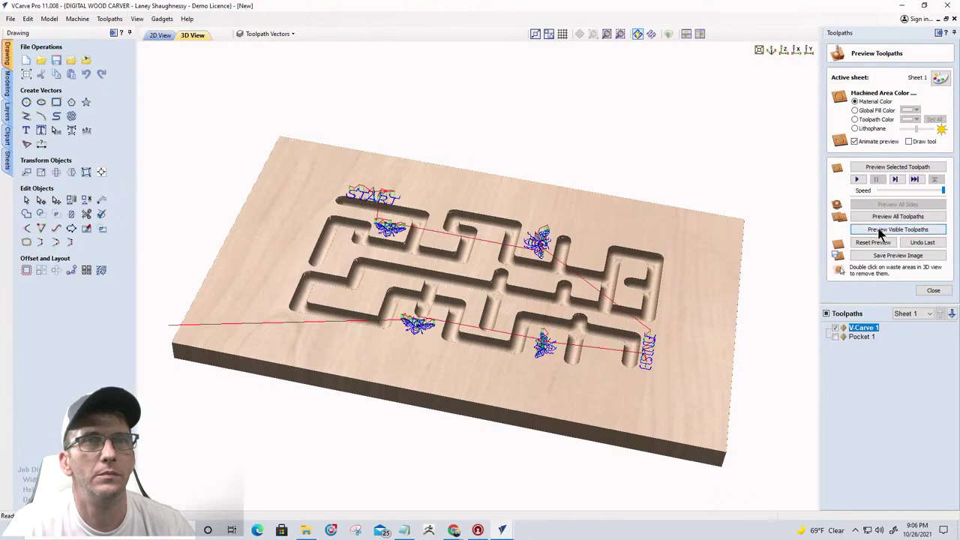
click(881, 232)
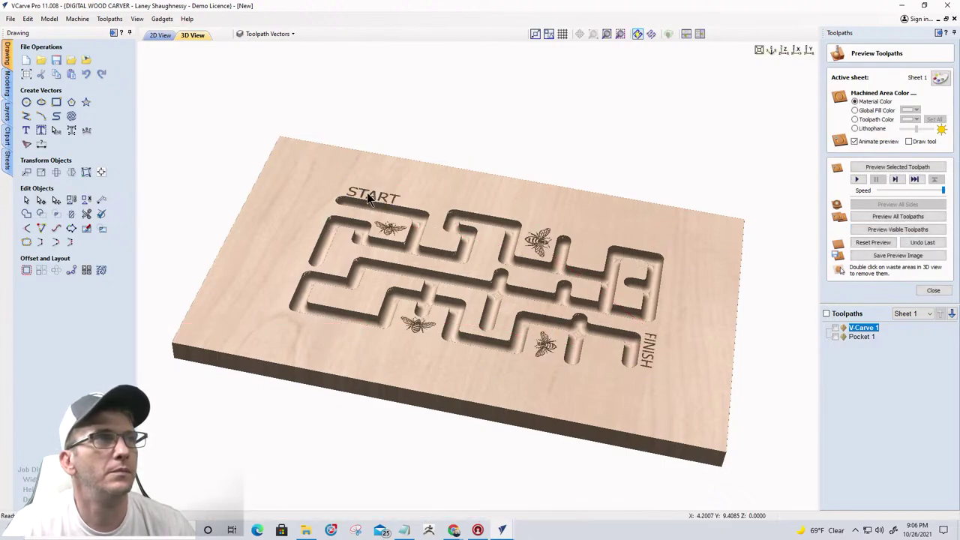
- Zoom and orbit the 3D view to examine the carved START and bee
scroll(367, 192, up, 6)
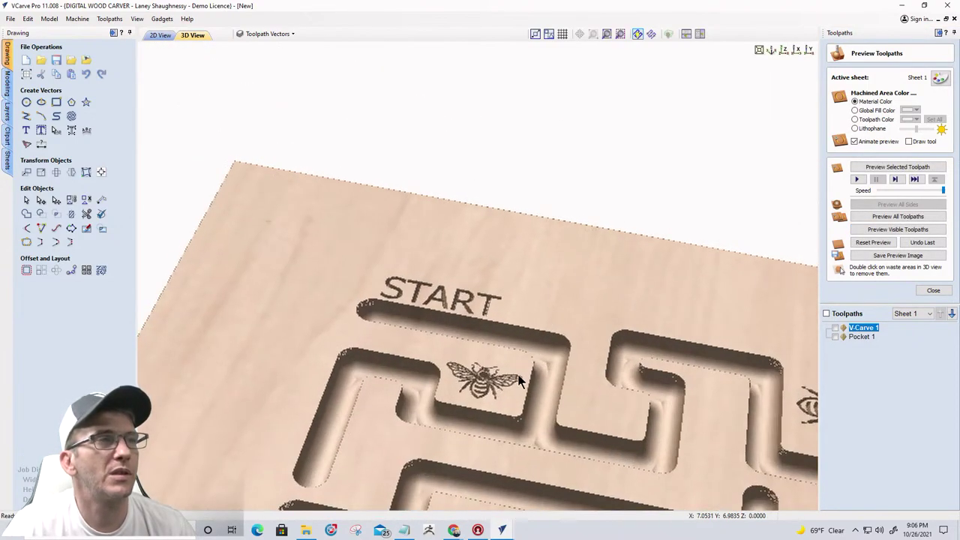
scroll(470, 308, up, 4)
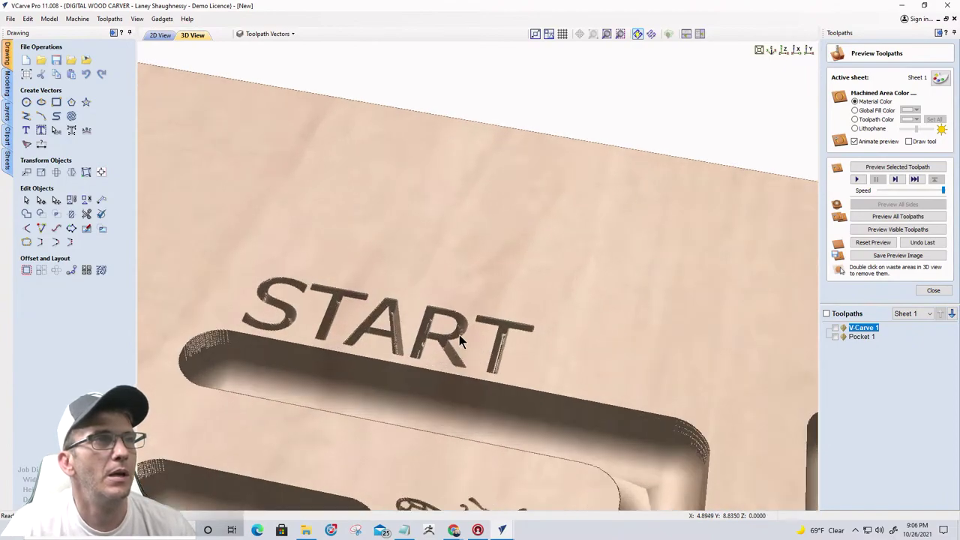
scroll(442, 289, down, 3)
scroll(440, 287, up, 5)
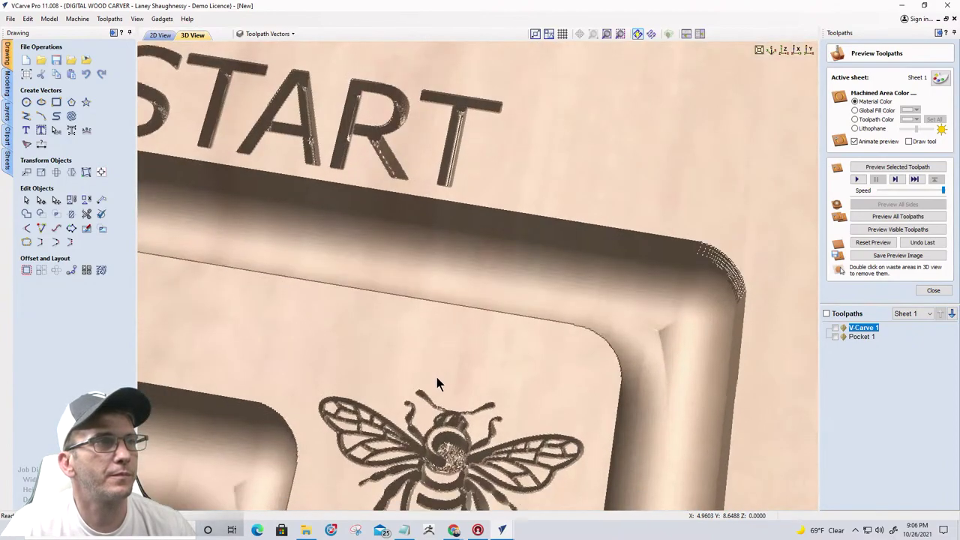
scroll(435, 374, down, 1)
drag(407, 435, 458, 341)
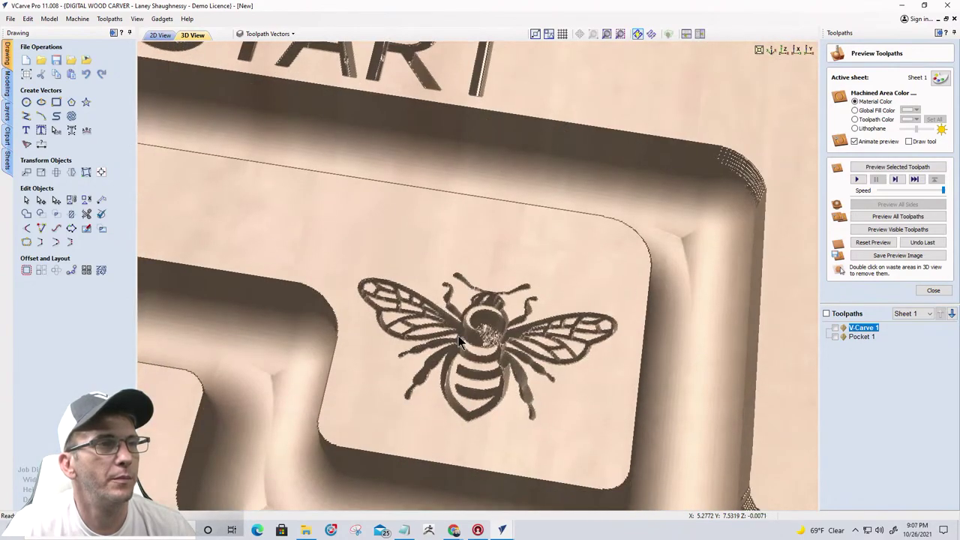
scroll(459, 341, up, 2)
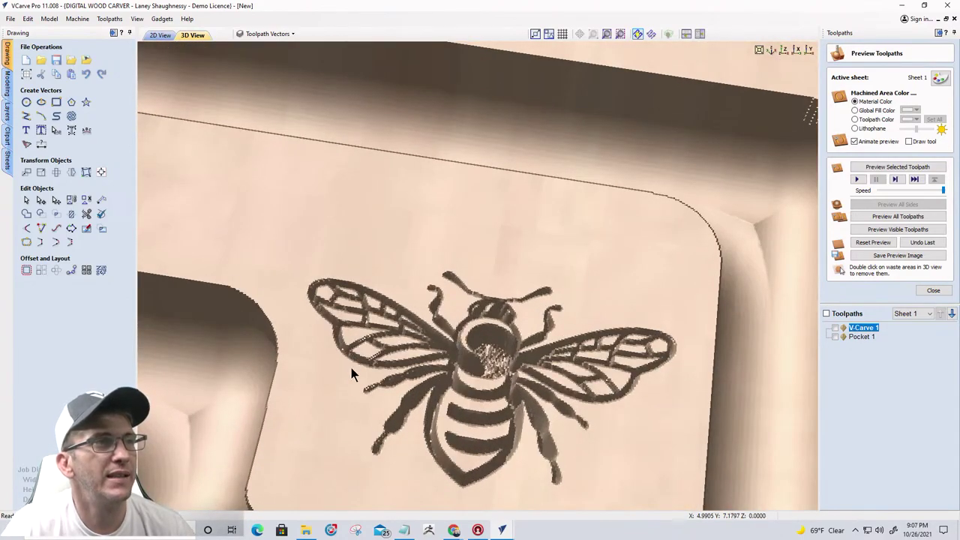
drag(351, 368, 351, 383)
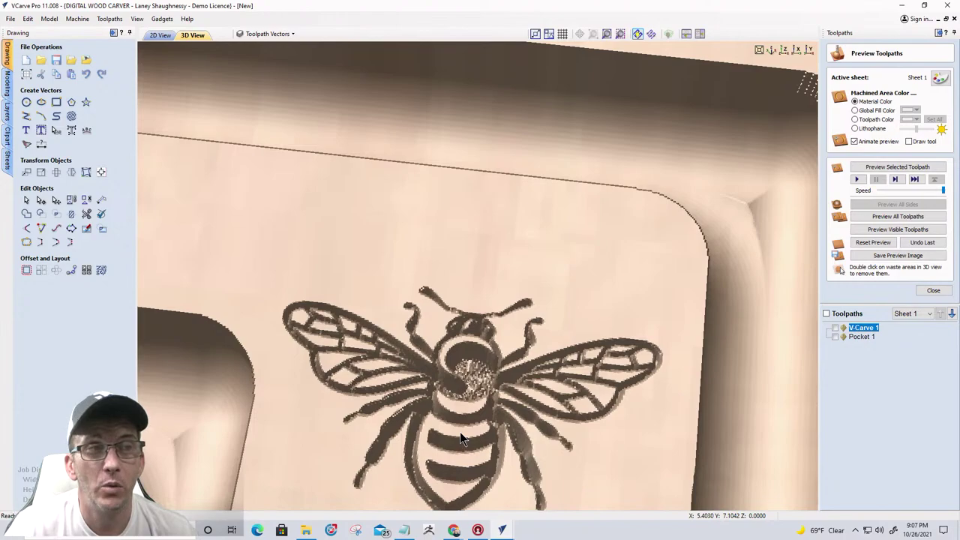
drag(459, 432, 466, 370)
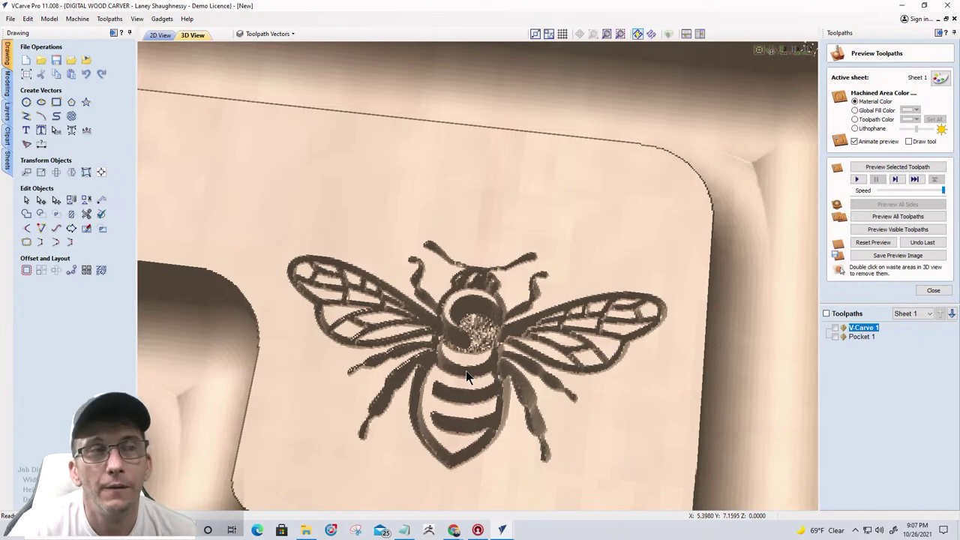
click(105, 20)
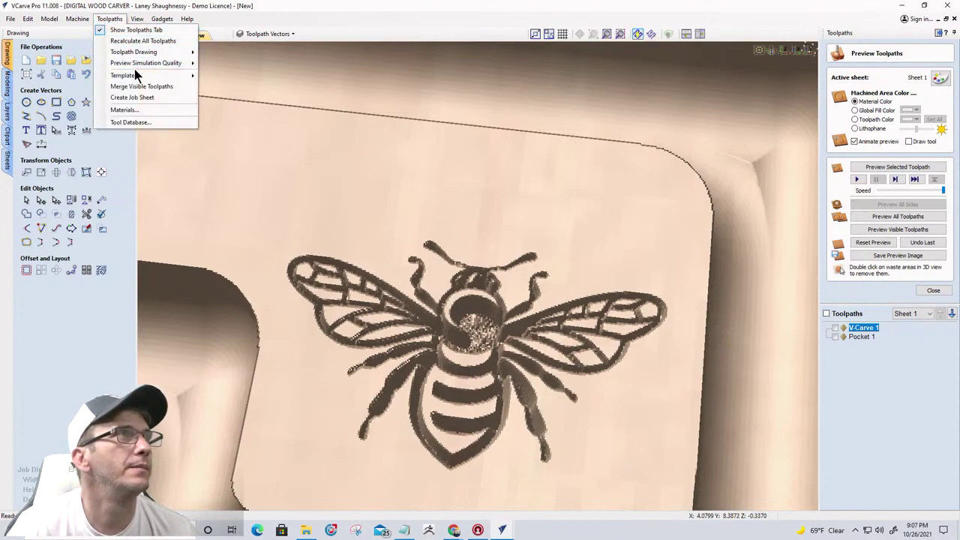
mouse_move(135, 63)
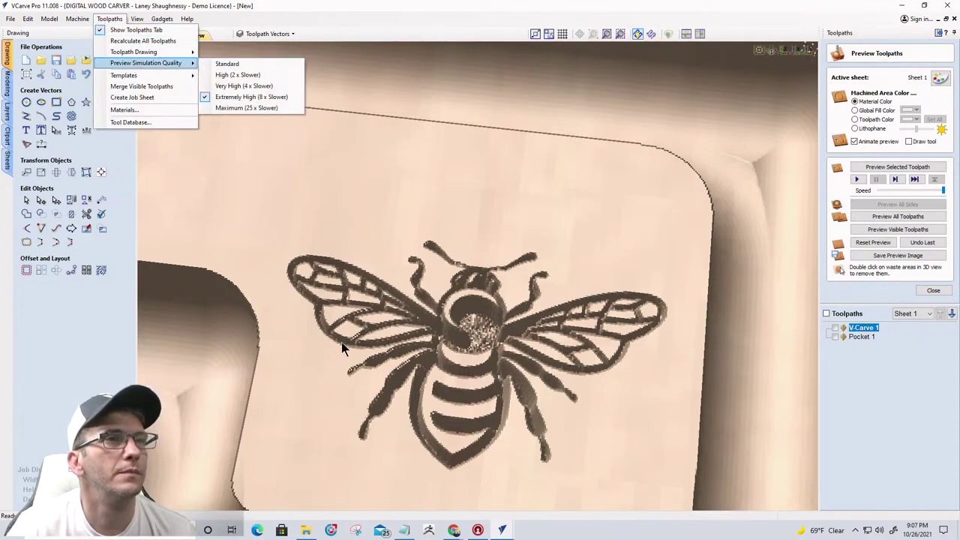
click(369, 381)
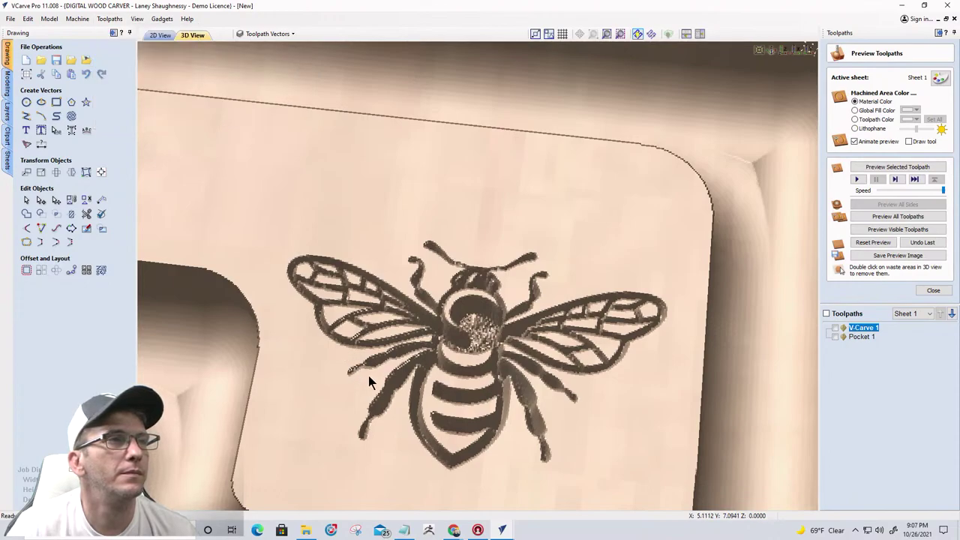
drag(379, 383, 377, 381)
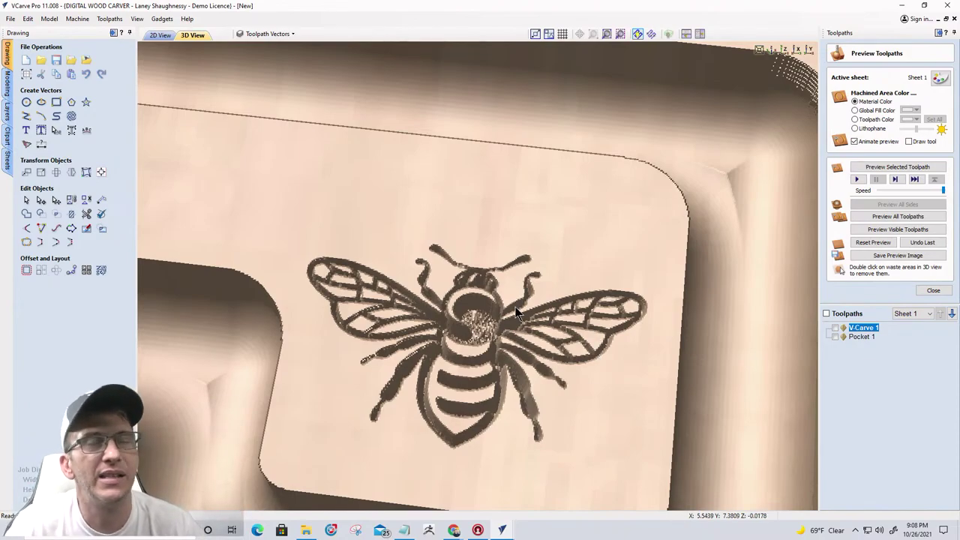
middle_drag(514, 306, 567, 429)
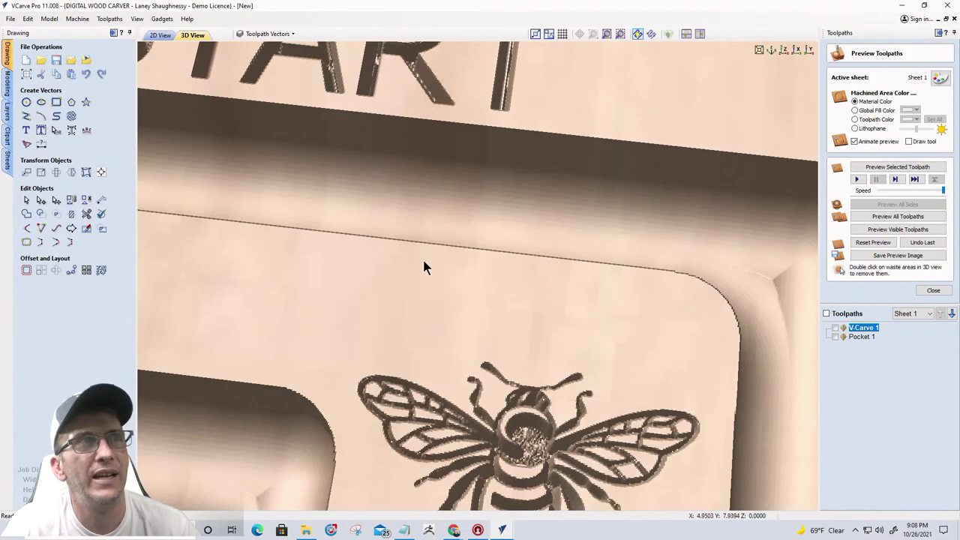
middle_drag(422, 257, 523, 449)
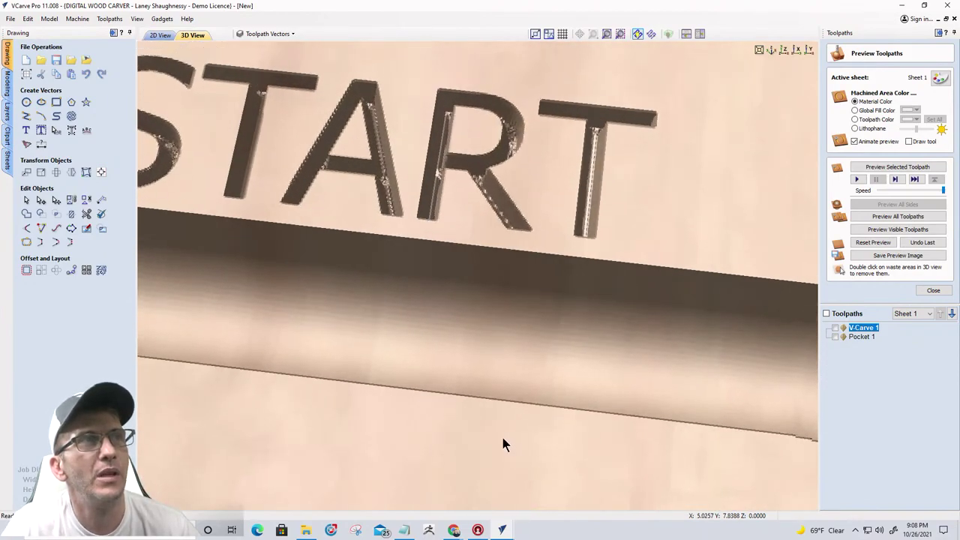
middle_drag(435, 221, 443, 278)
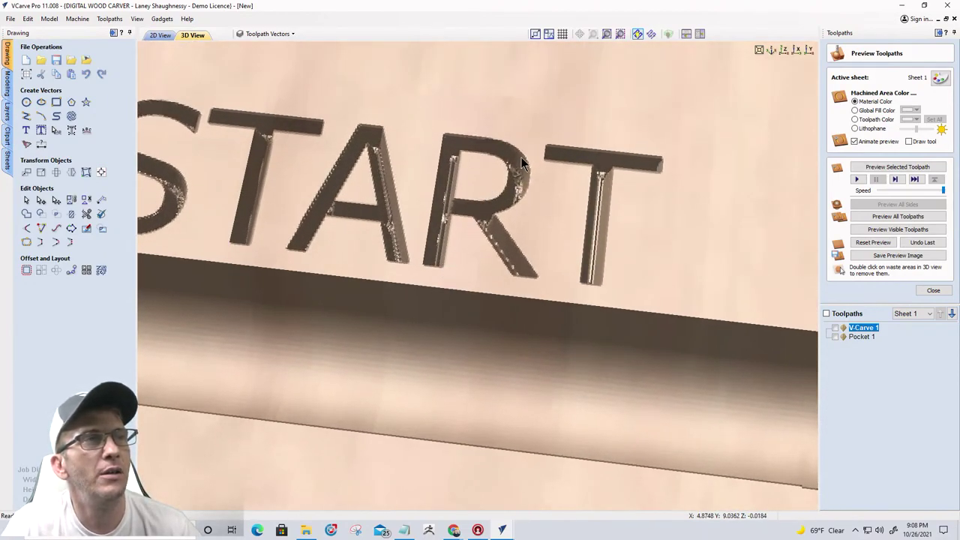
scroll(520, 172, up, 3)
middle_drag(517, 182, 506, 245)
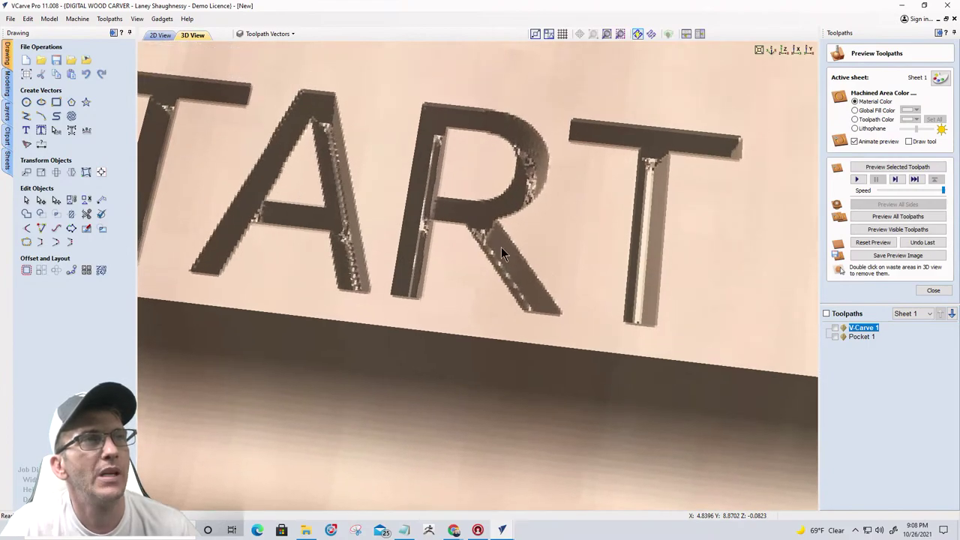
scroll(428, 196, up, 2)
scroll(423, 191, down, 2)
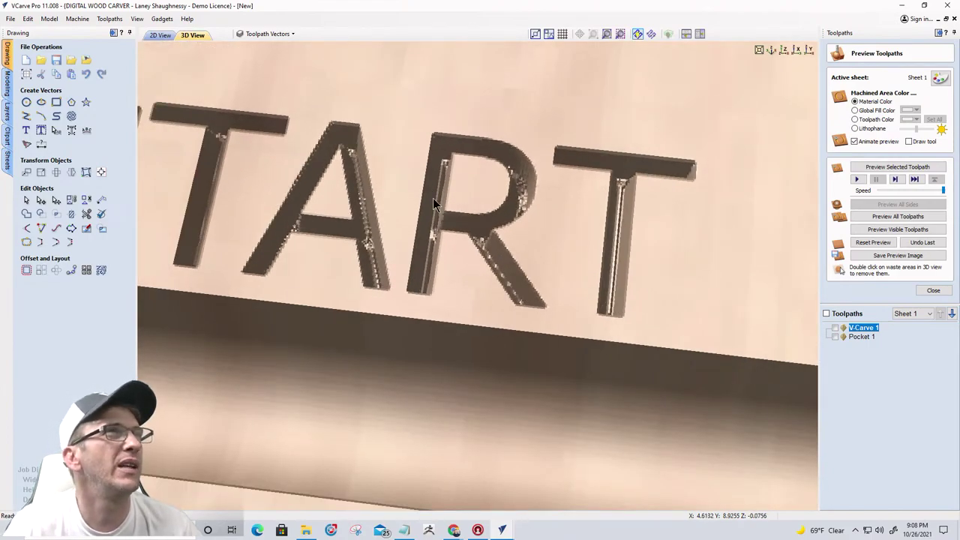
scroll(390, 284, up, 3)
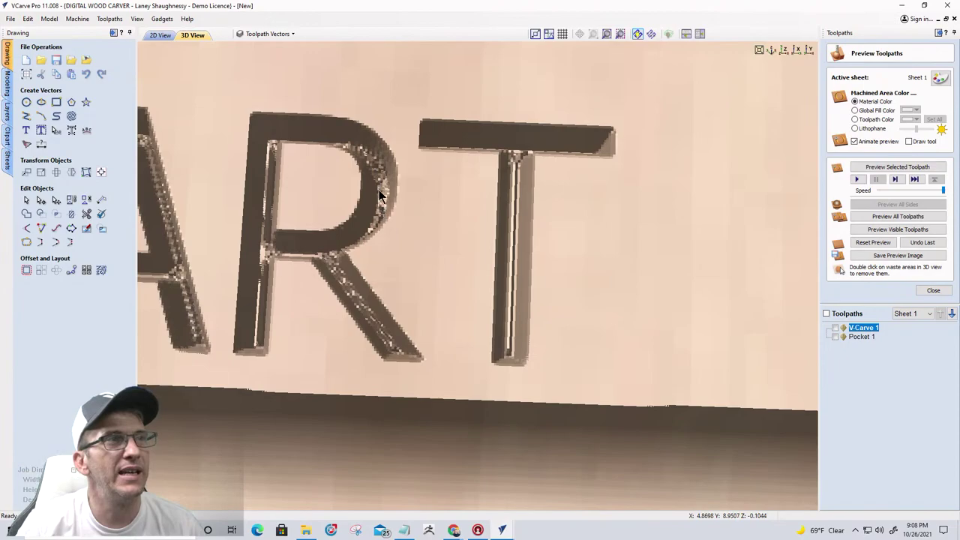
scroll(380, 181, down, 3)
scroll(403, 230, down, 4)
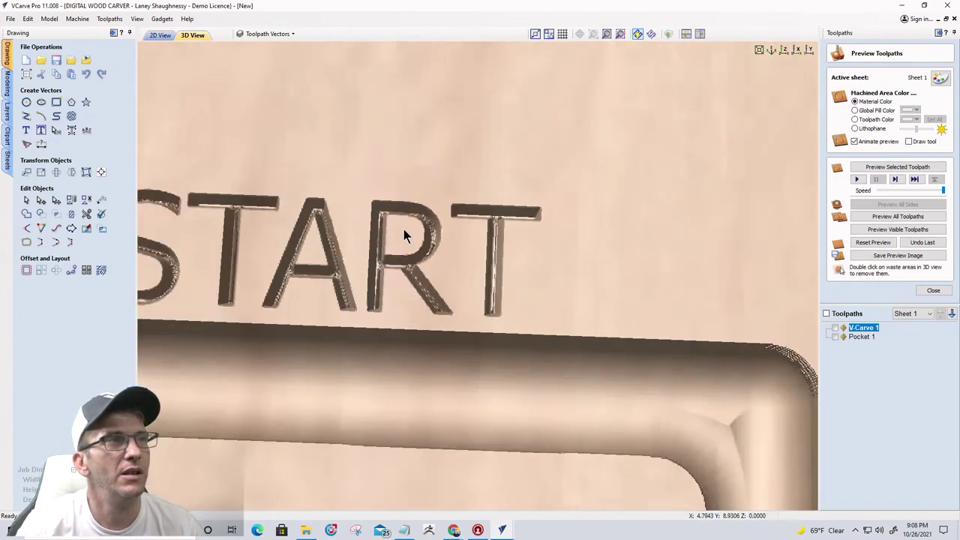
scroll(450, 261, up, 4)
scroll(445, 261, up, 1)
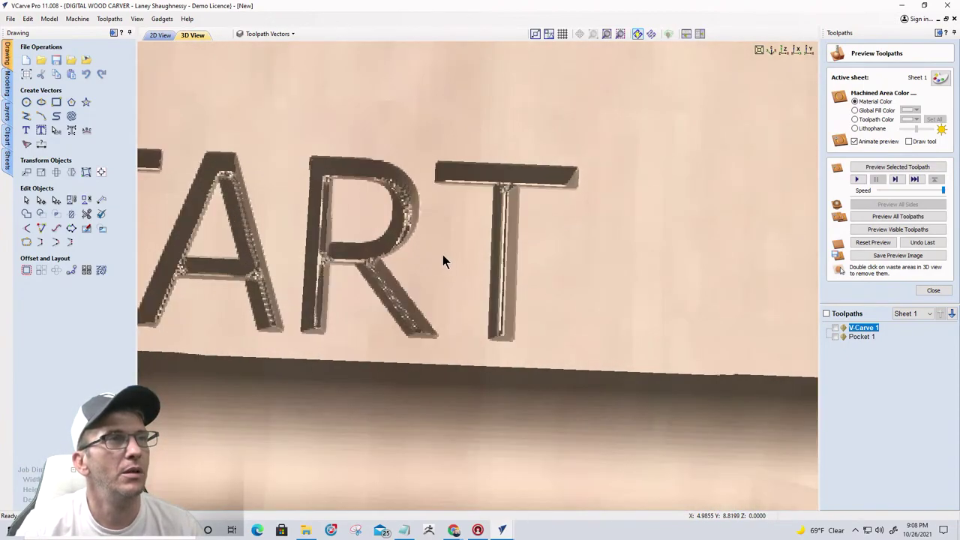
- Set the toolpath preview quality to Maximum (25 x Slower)
click(114, 19)
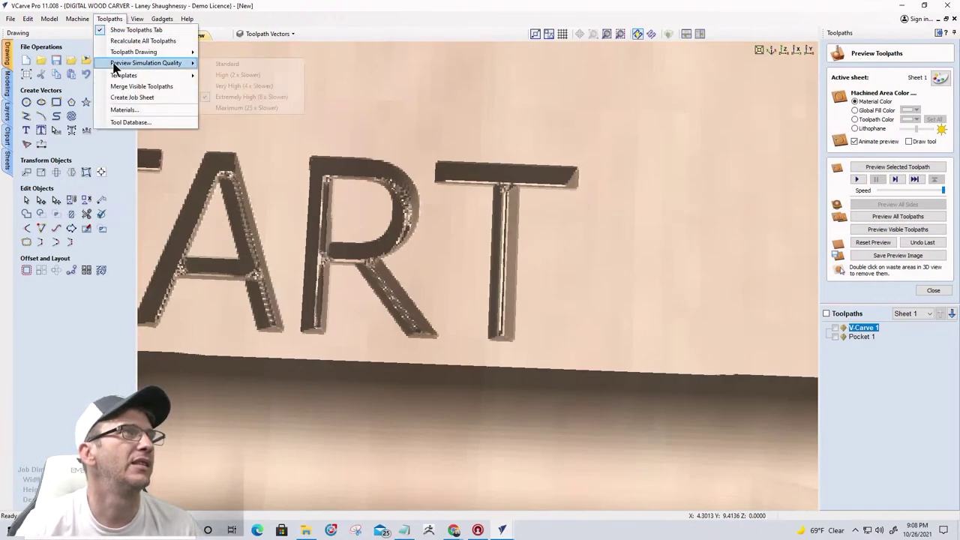
mouse_move(120, 67)
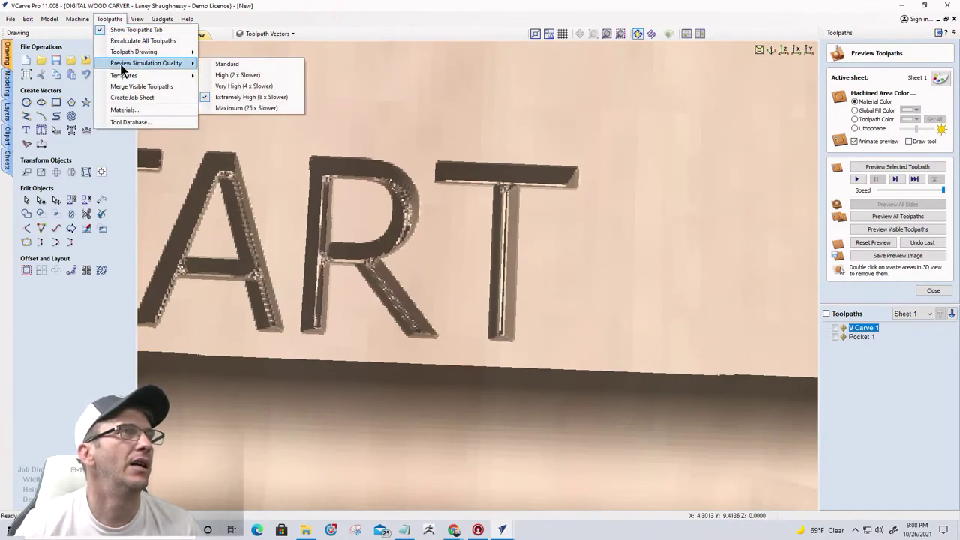
click(223, 108)
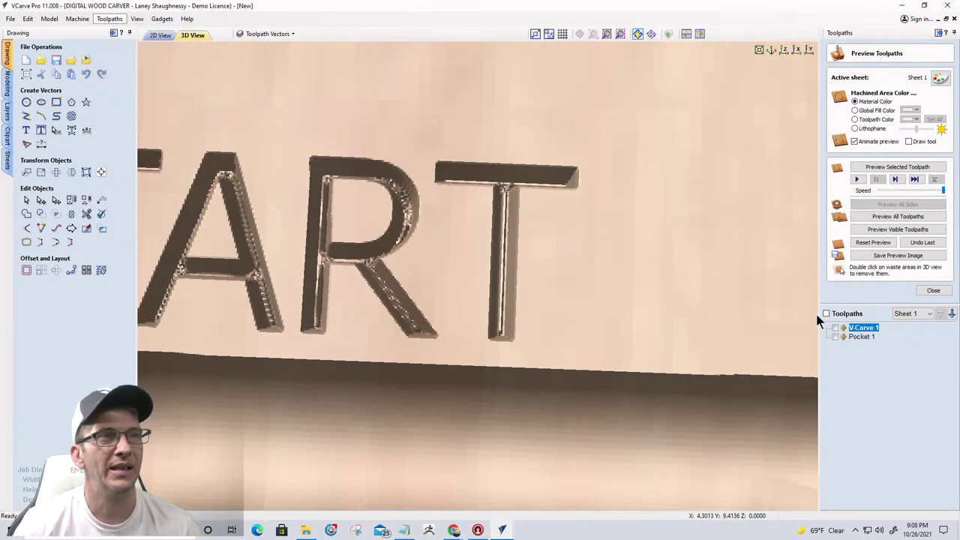
- Reset the preview and rerun the V-Carve 1 simulation at maximum quality, zooming out over START and the bee
click(874, 242)
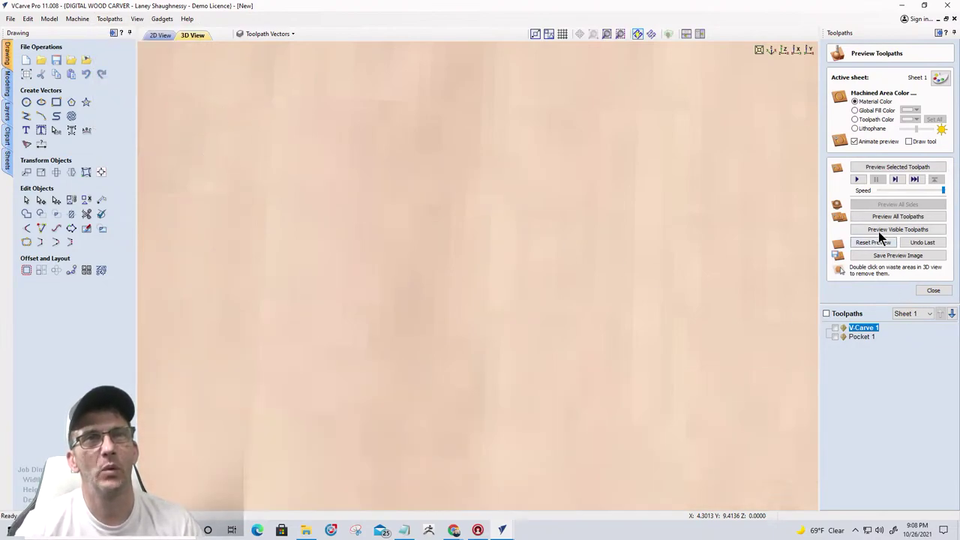
click(880, 233)
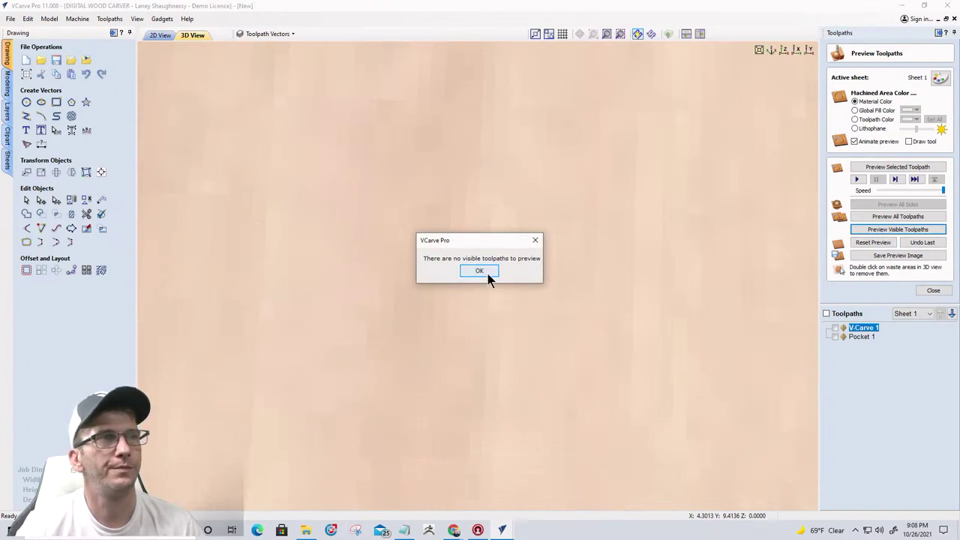
click(488, 274)
click(836, 328)
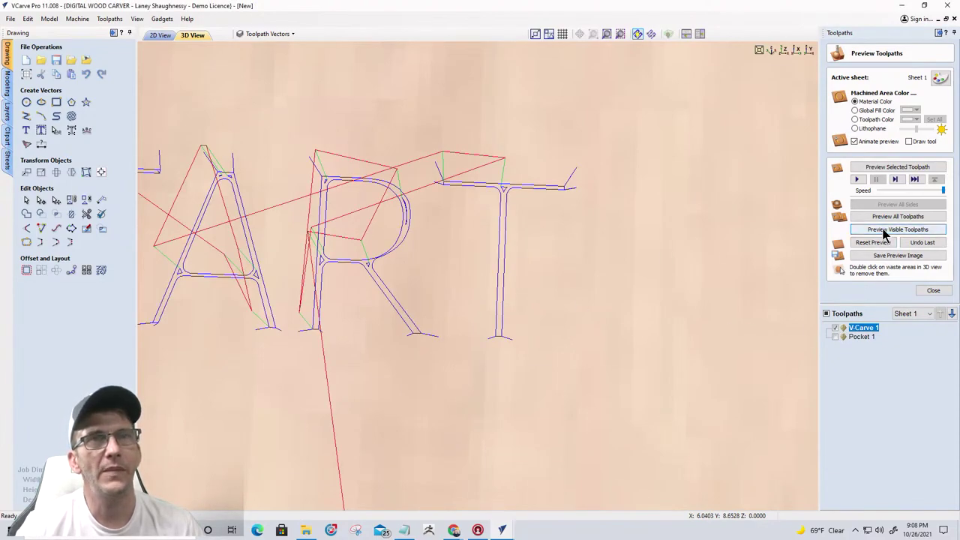
click(884, 230)
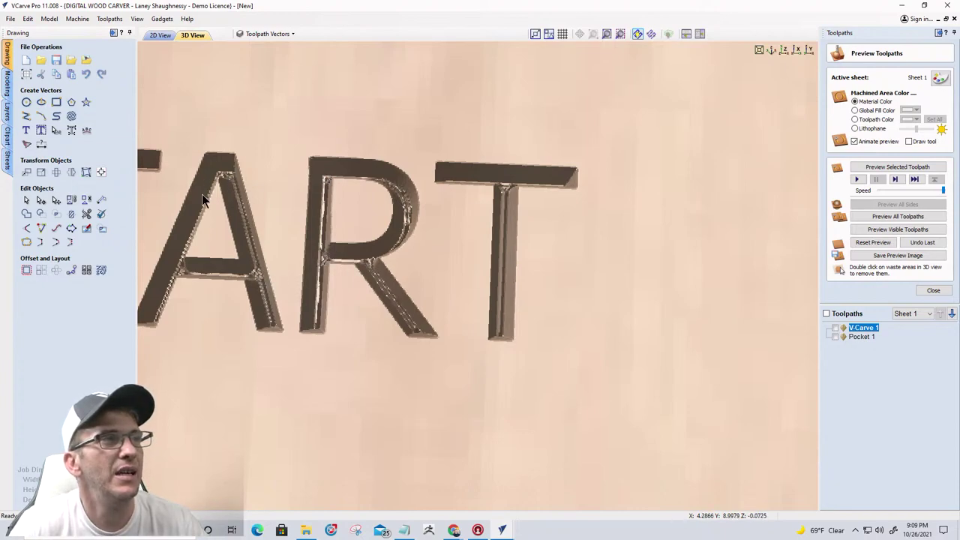
scroll(620, 193, down, 4)
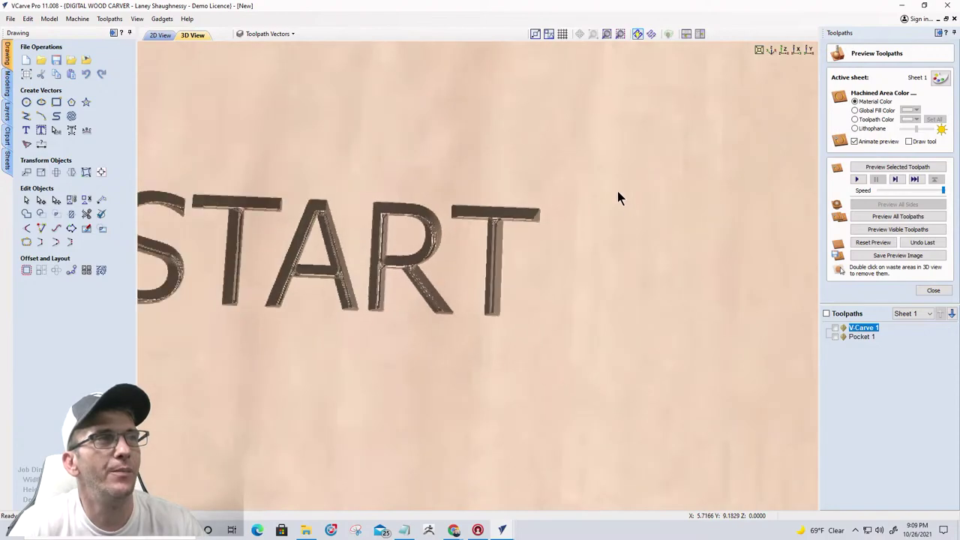
scroll(611, 198, down, 5)
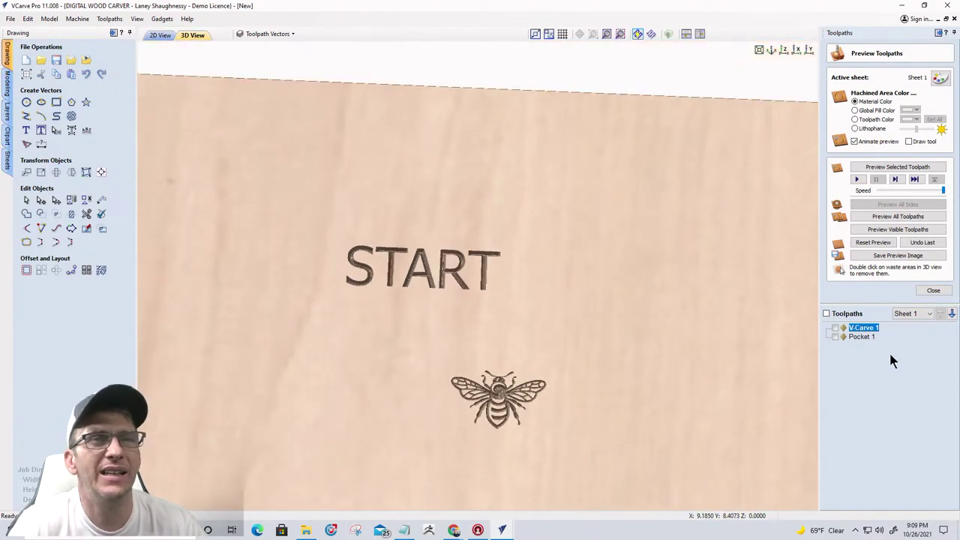
- Change V-Carve 1's flat depth to 0.1875 inches and recalculate it
double_click(862, 328)
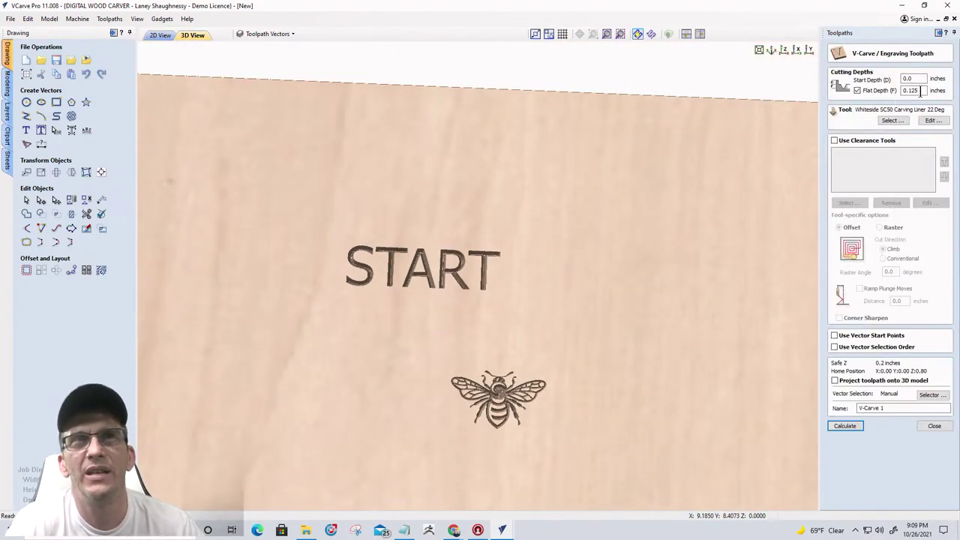
drag(910, 90, 937, 98)
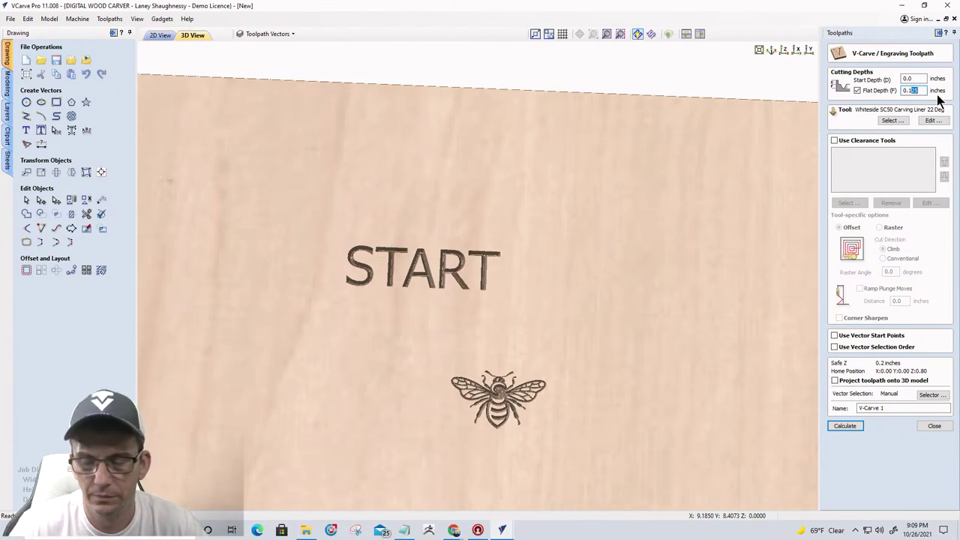
text(875)
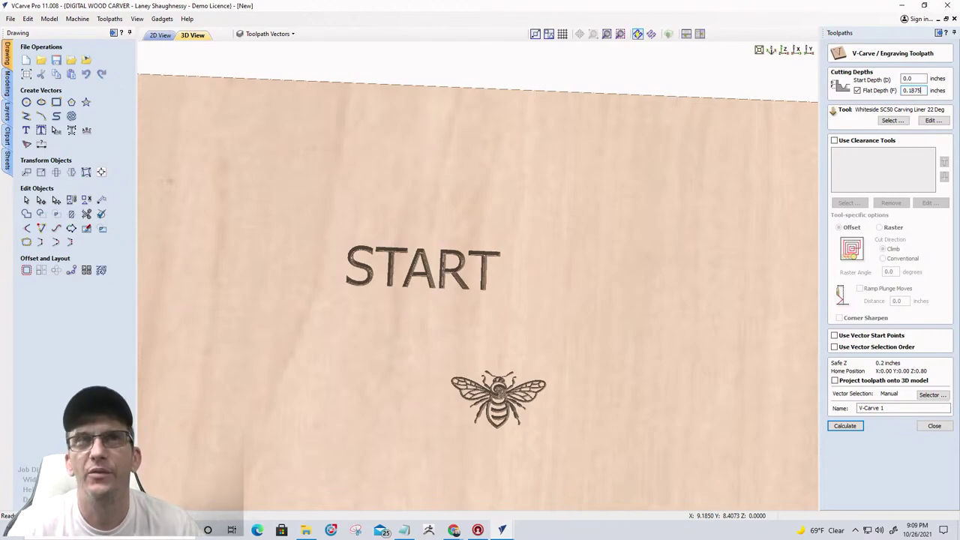
click(848, 426)
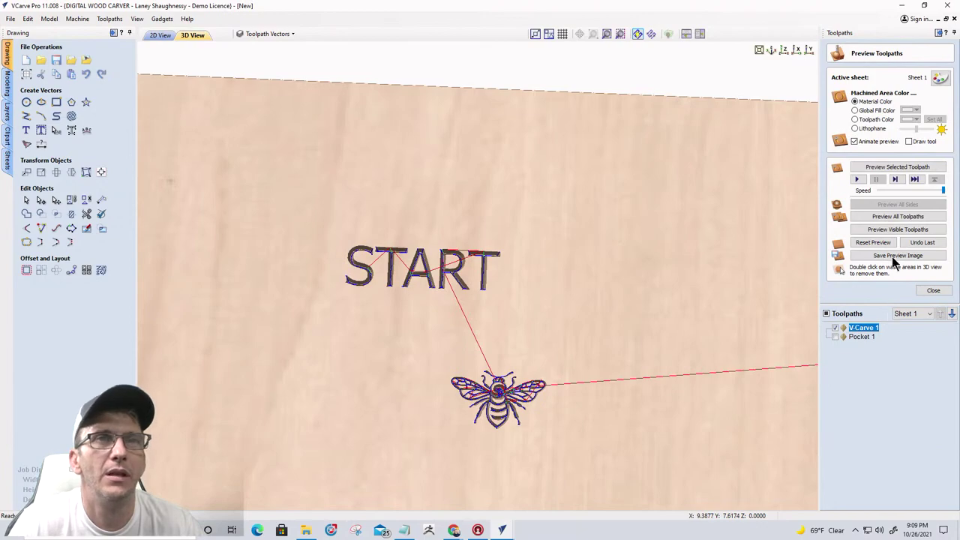
- Reset and rerun the toolpath preview, zooming in on the carved bee
click(882, 241)
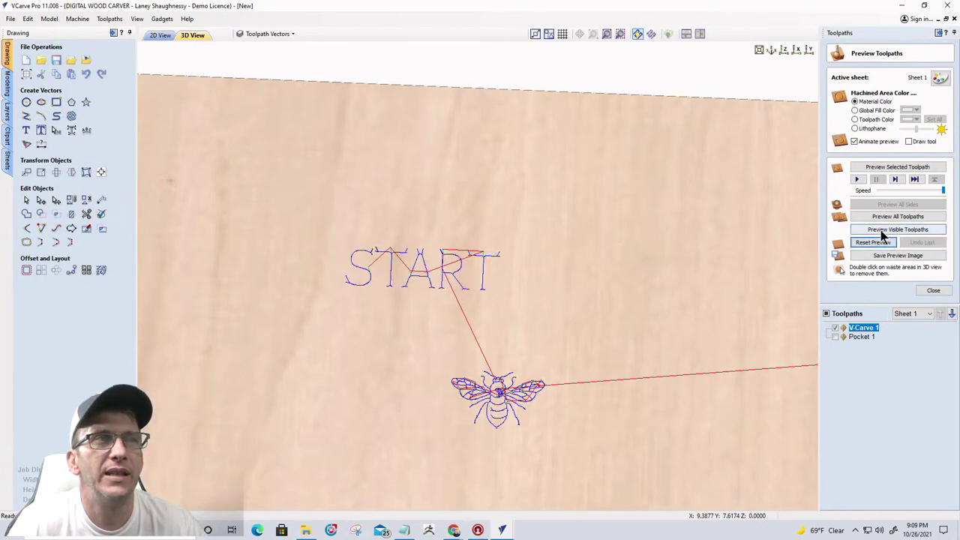
click(881, 230)
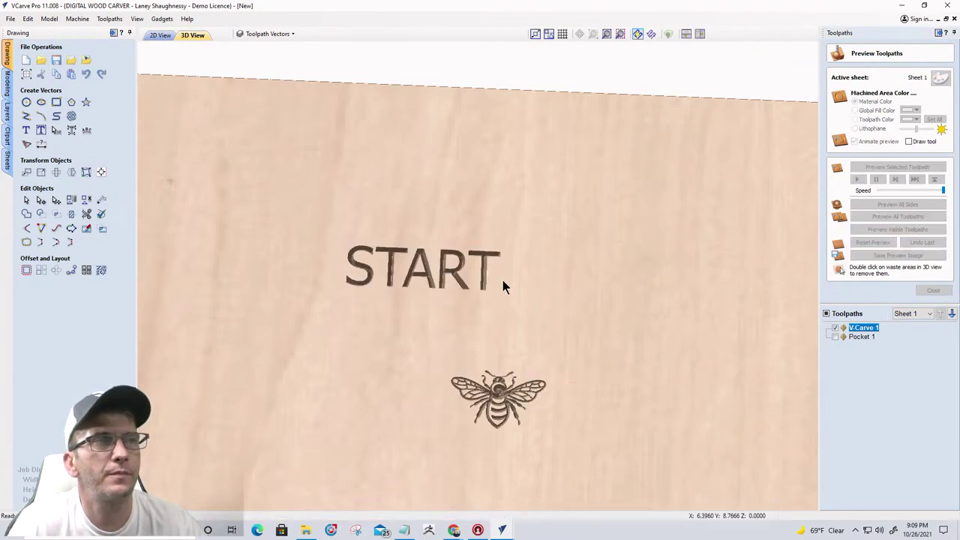
scroll(490, 282, up, 5)
scroll(453, 280, up, 4)
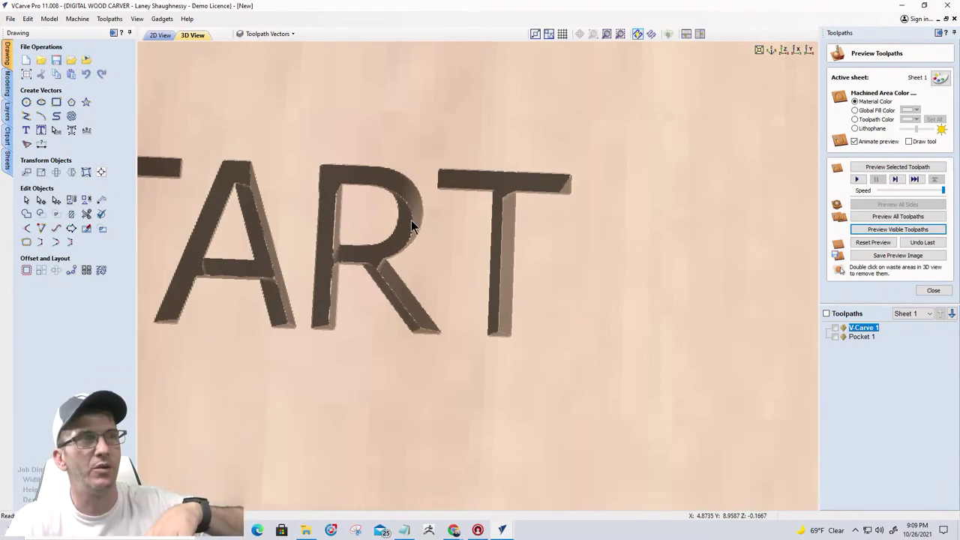
scroll(424, 223, down, 5)
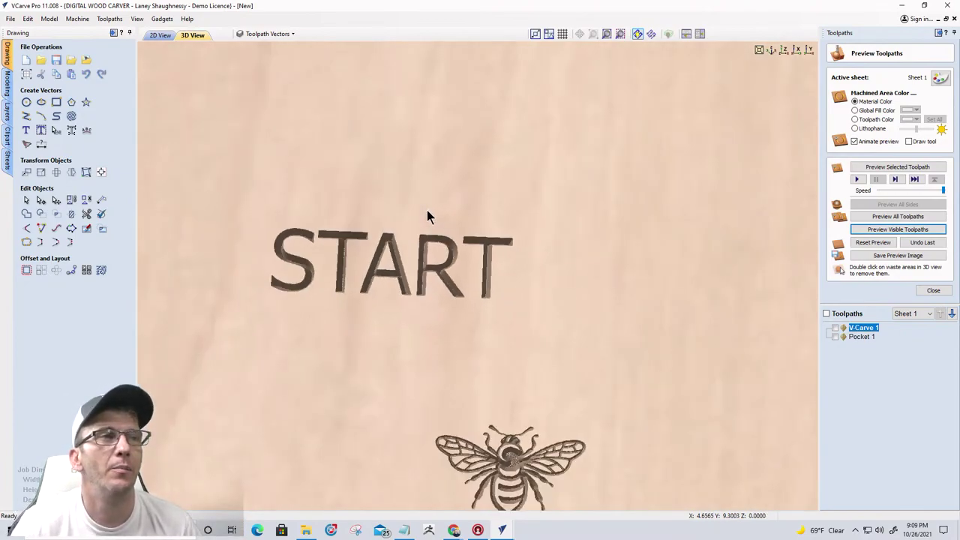
scroll(507, 417, up, 5)
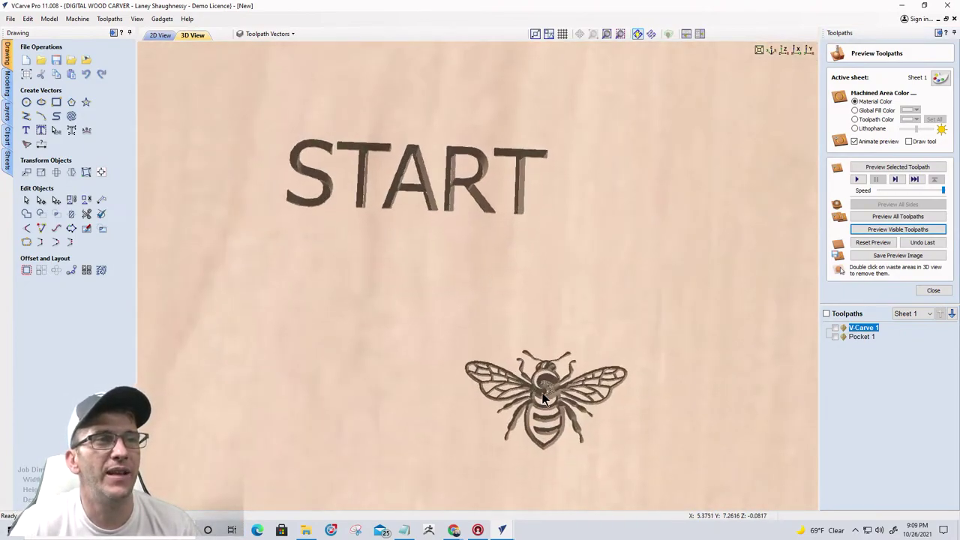
scroll(443, 186, down, 2)
scroll(473, 158, up, 6)
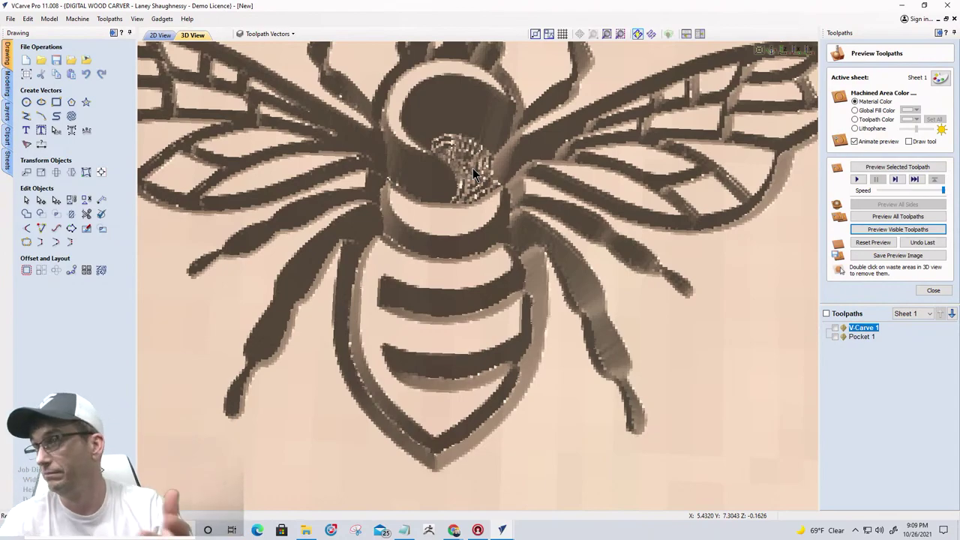
scroll(510, 338, down, 6)
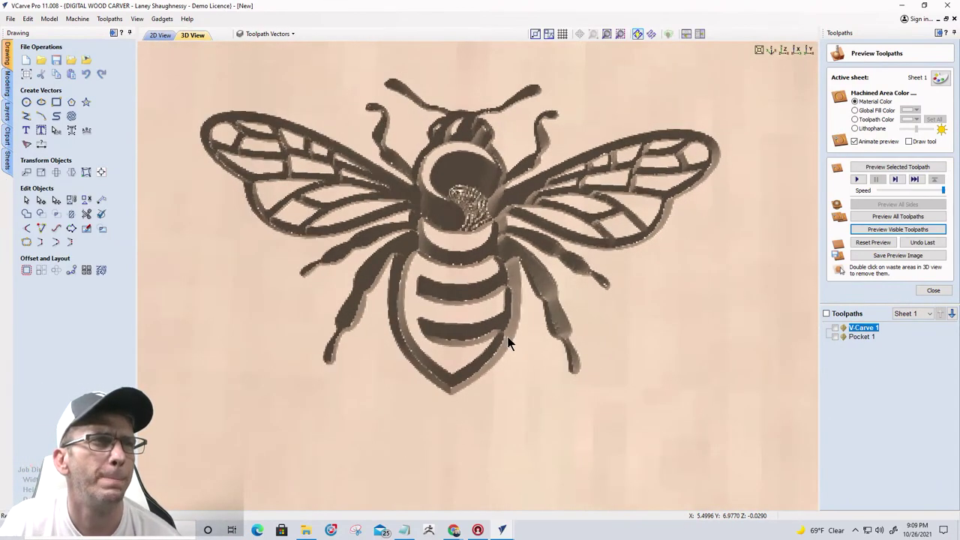
scroll(523, 346, down, 4)
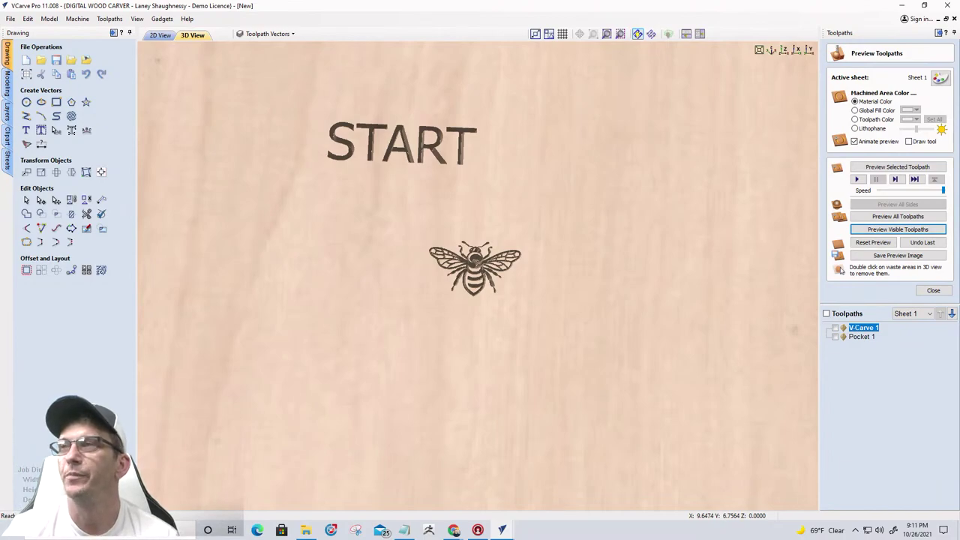
- Close V-Carve 1 unchanged and open Pocket 1's .5 box core bit in the Edit Tool dialog
double_click(859, 328)
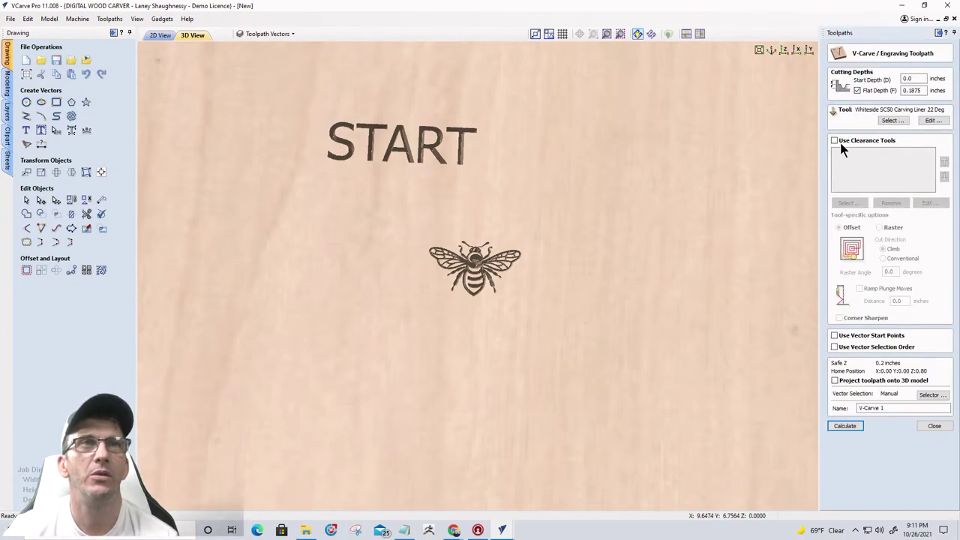
click(934, 426)
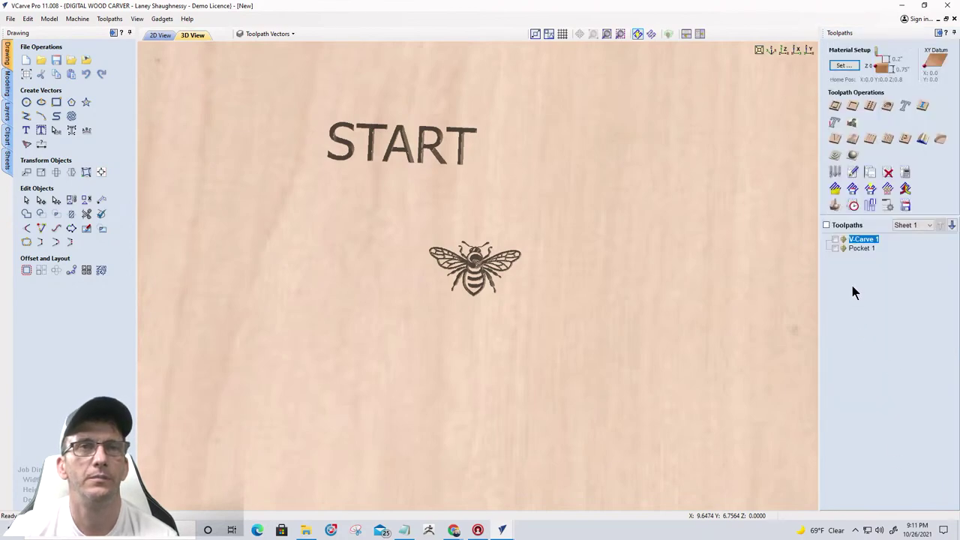
double_click(858, 249)
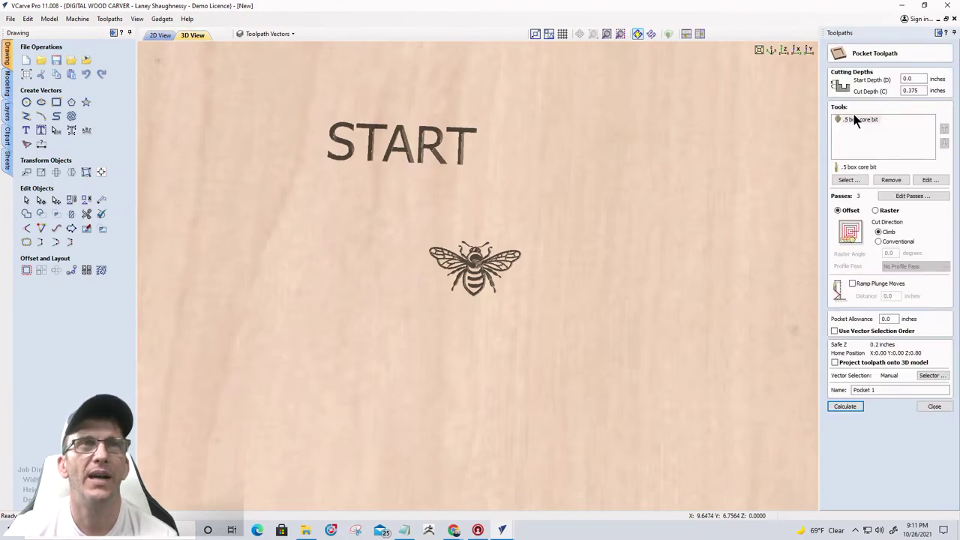
click(930, 181)
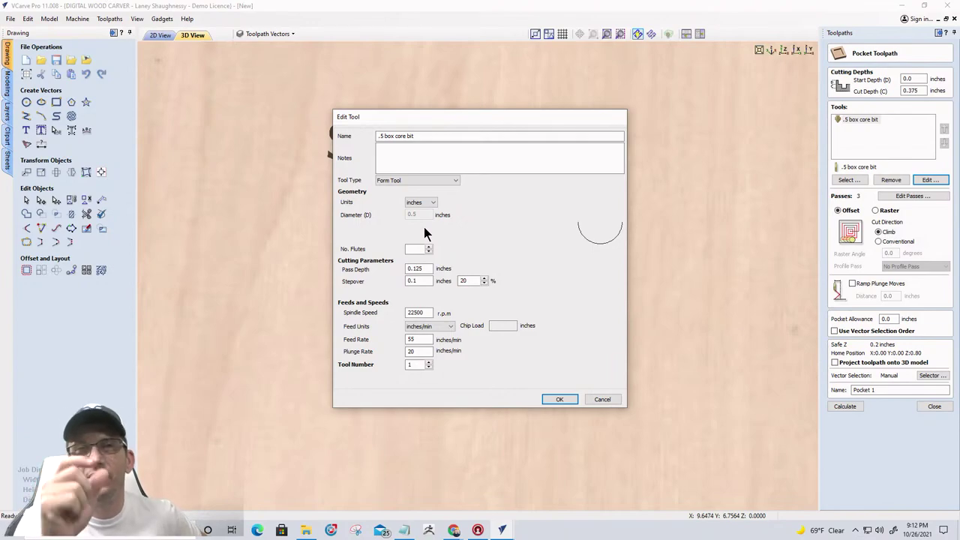
- Cancel the .5 box core bit's Edit Tool dialog, returning to Pocket 1's settings
click(602, 399)
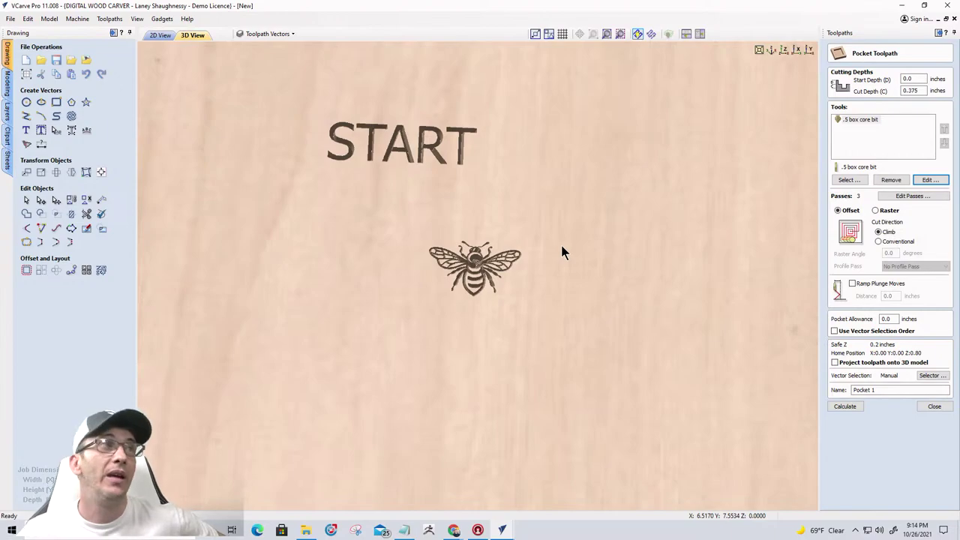
click(159, 35)
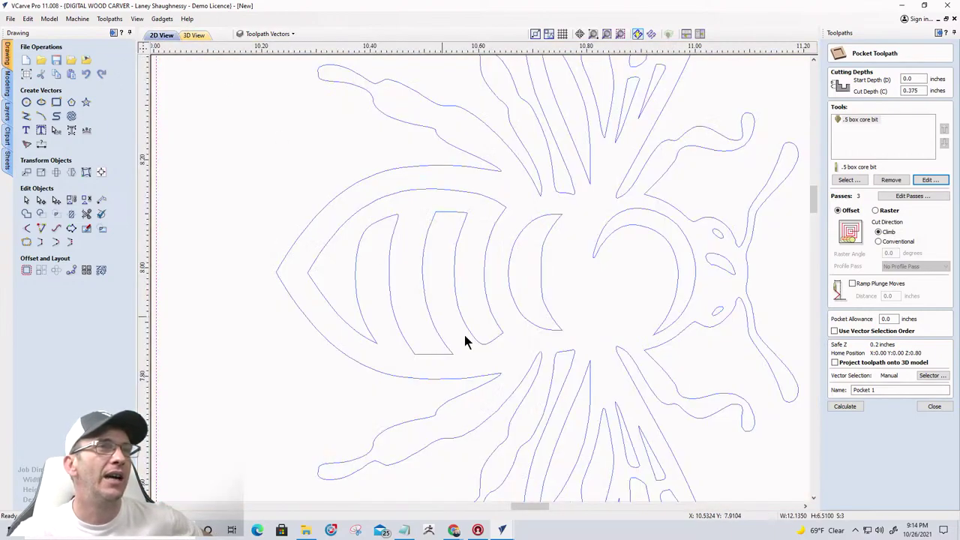
scroll(445, 298, down, 5)
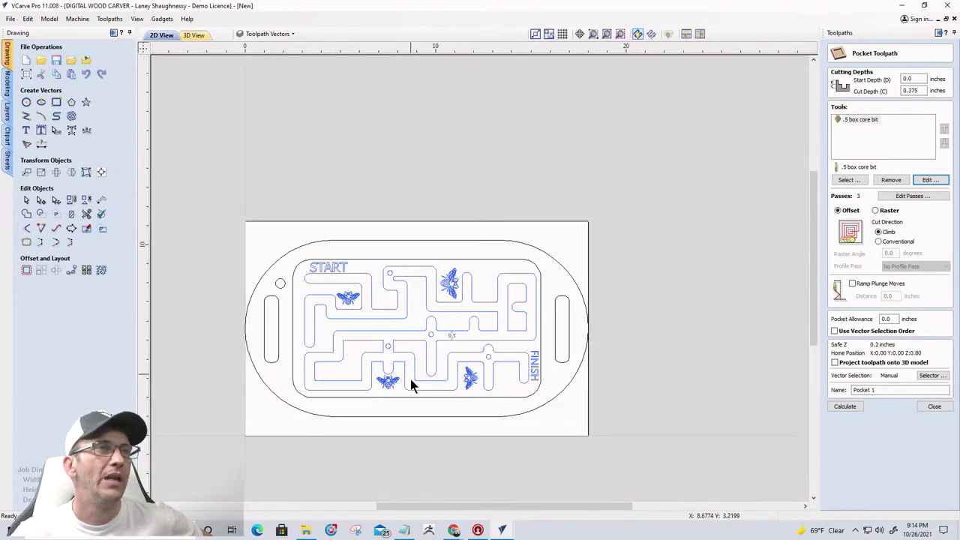
scroll(410, 378, up, 4)
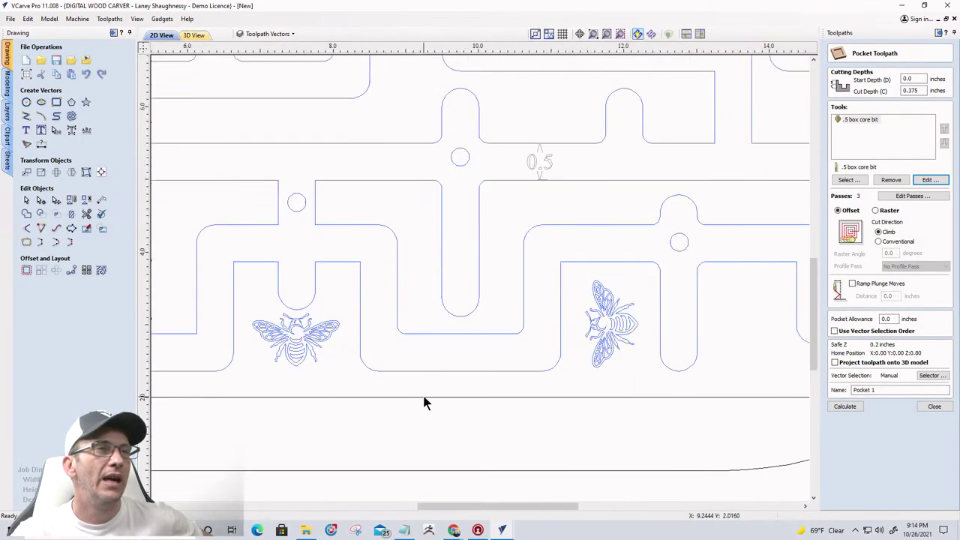
click(267, 41)
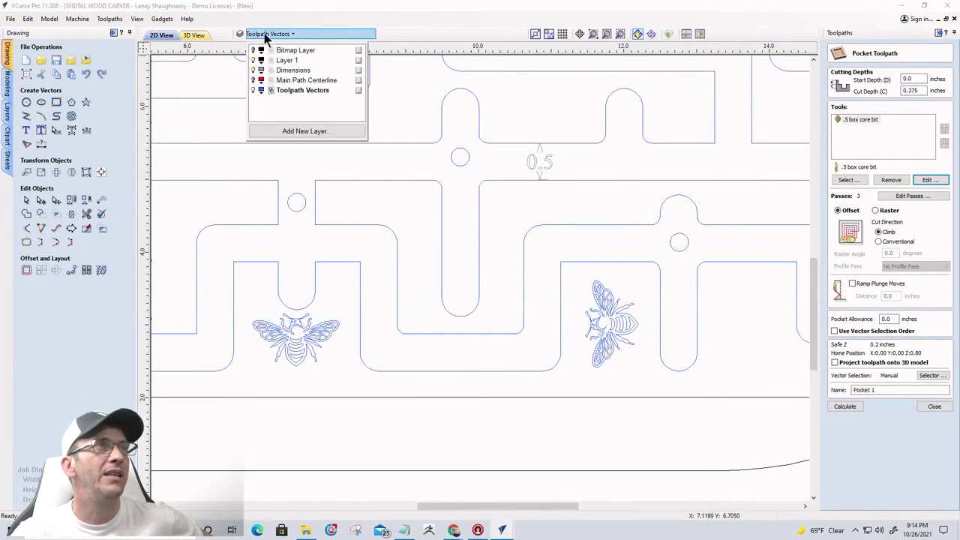
click(253, 80)
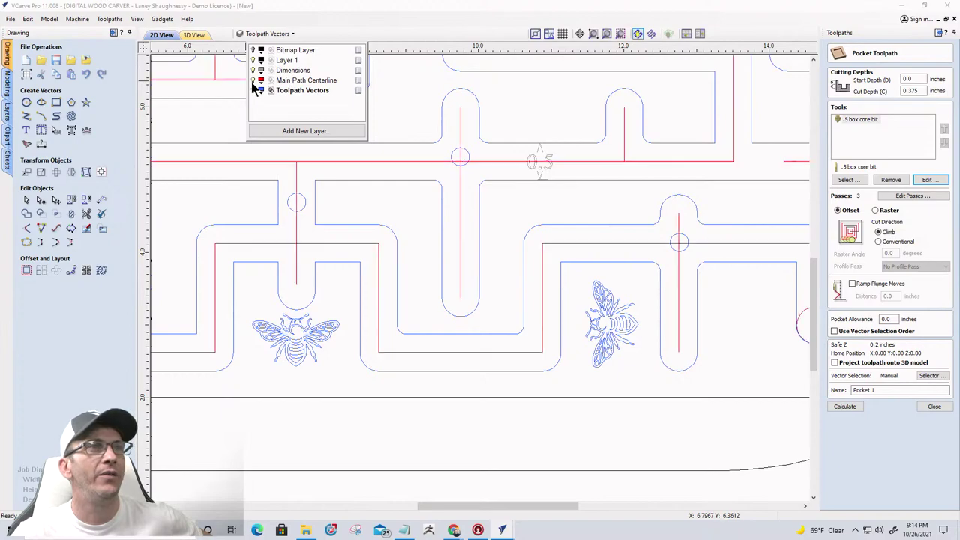
click(253, 80)
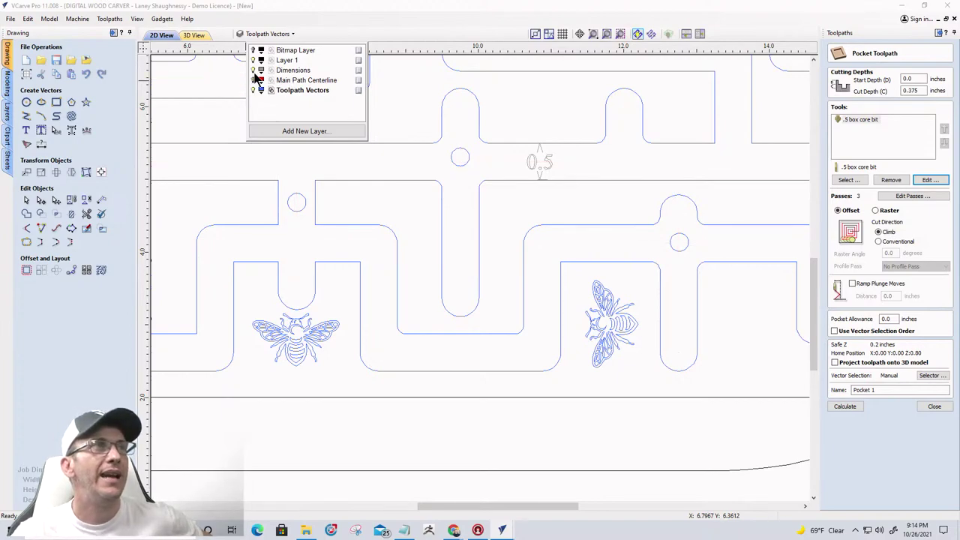
key(ctrl+a)
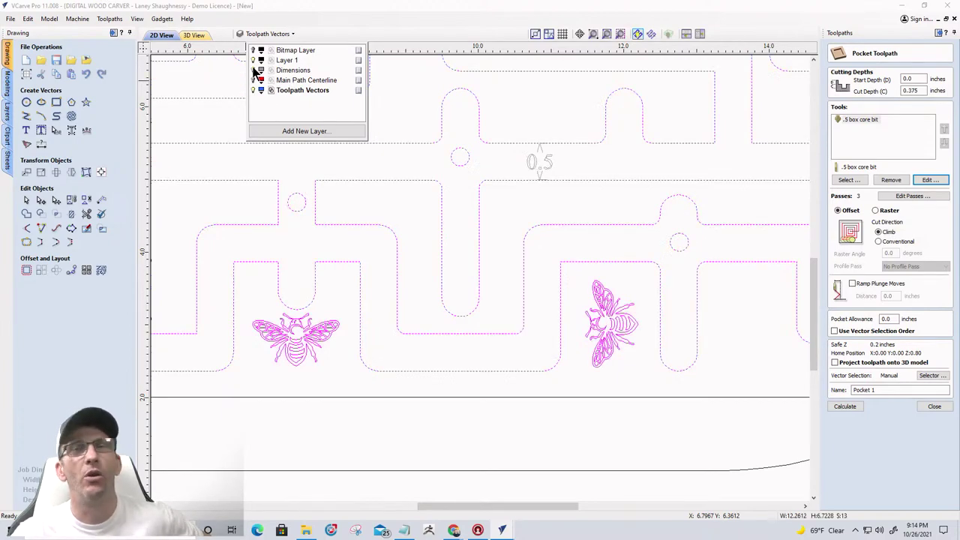
click(254, 71)
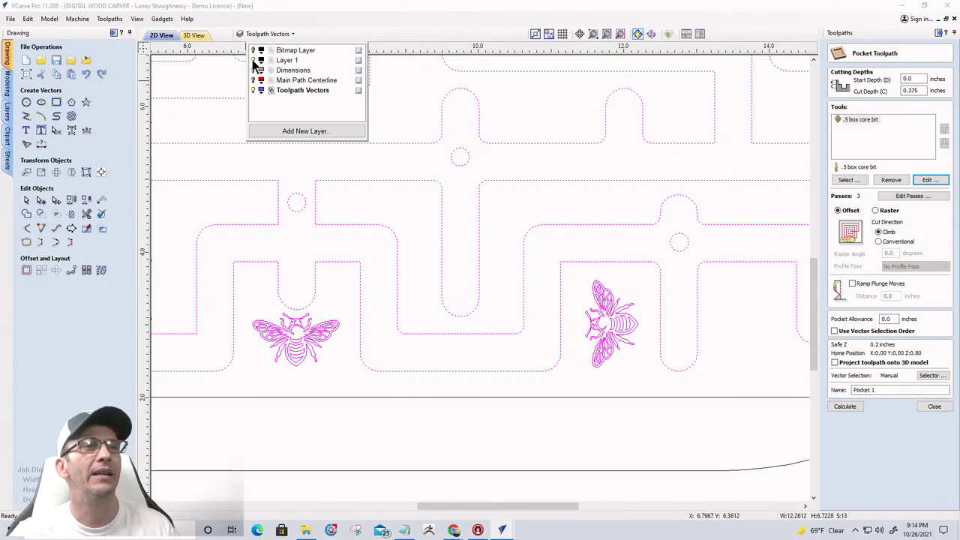
scroll(434, 248, down, 3)
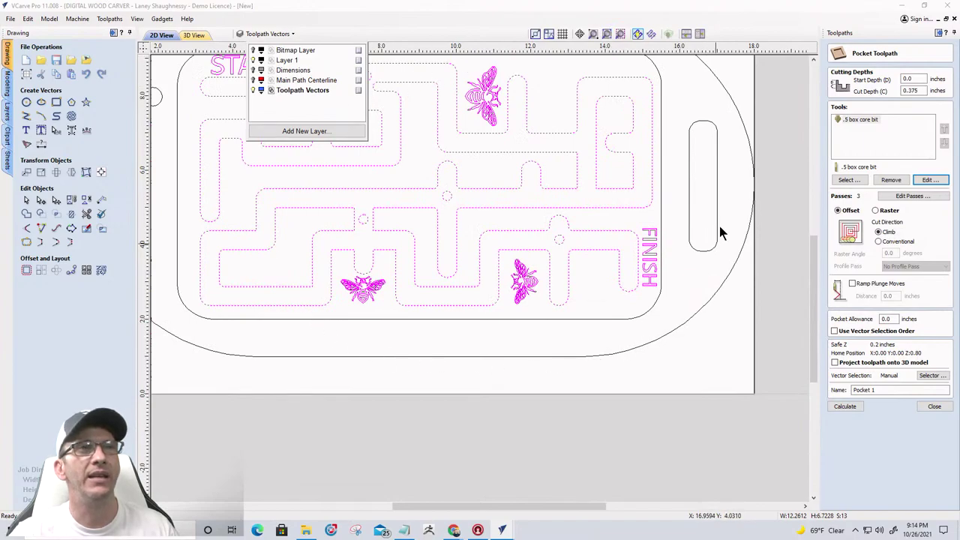
click(253, 89)
click(254, 90)
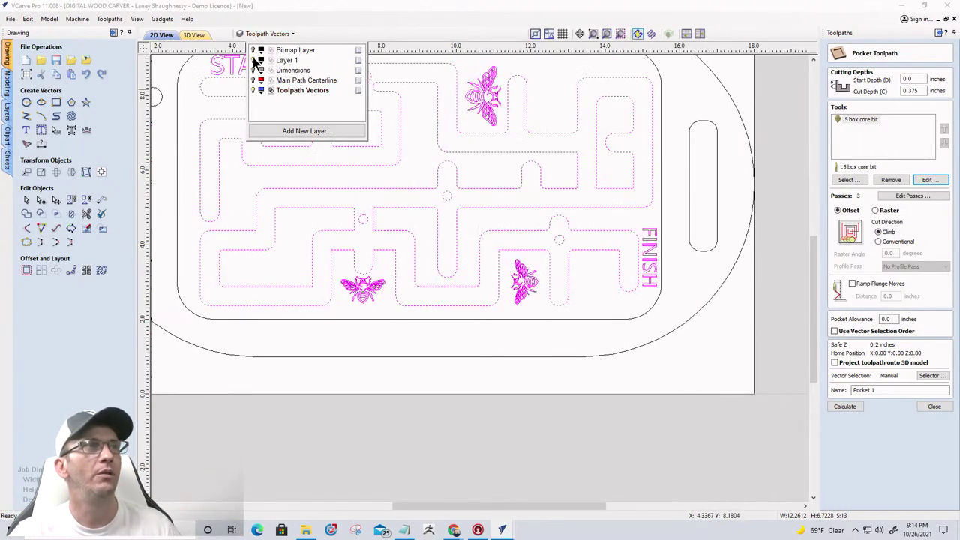
click(254, 61)
click(254, 61)
click(254, 61)
click(254, 60)
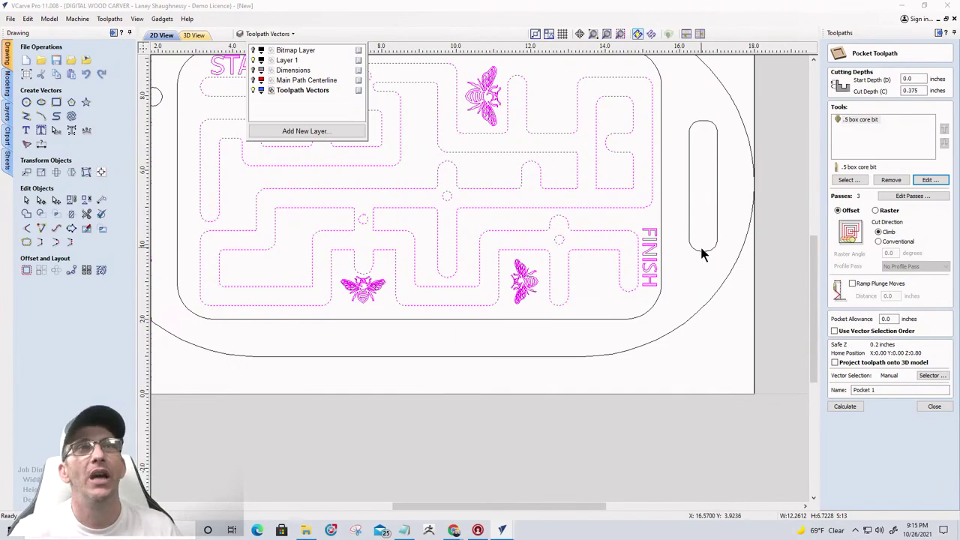
- Paste a duplicate of FINISH over itself, select both copies, and close Pocket 1's settings
click(666, 244)
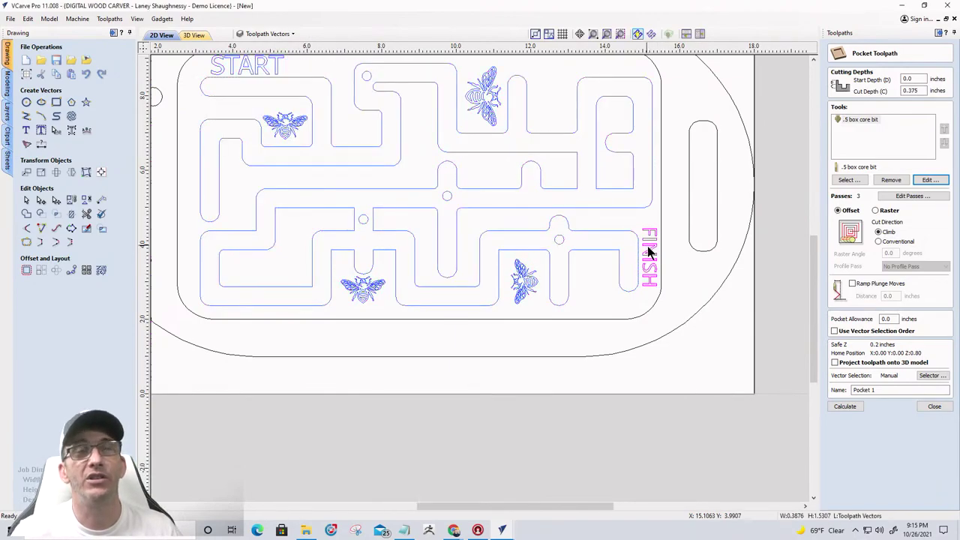
scroll(649, 247, up, 3)
scroll(661, 259, down, 1)
scroll(661, 259, up, 2)
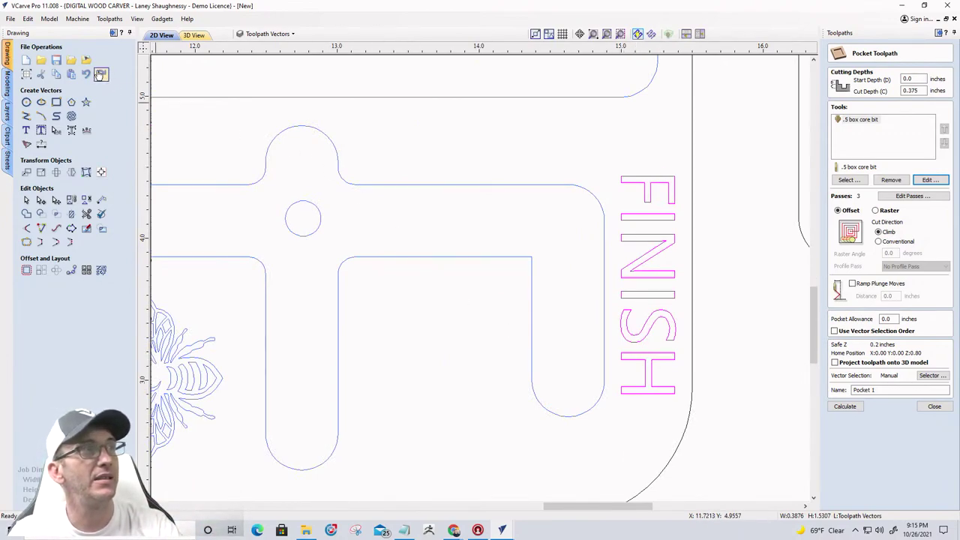
click(58, 76)
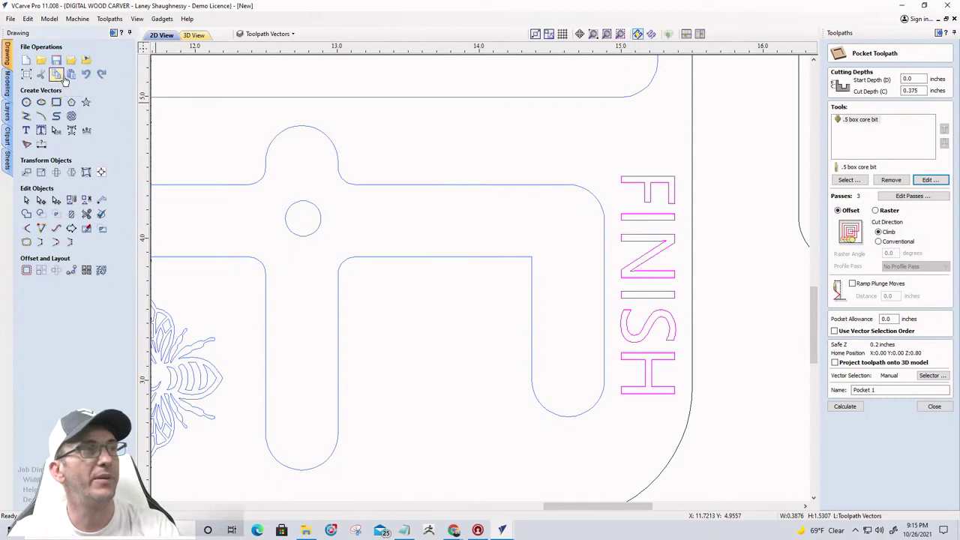
click(71, 74)
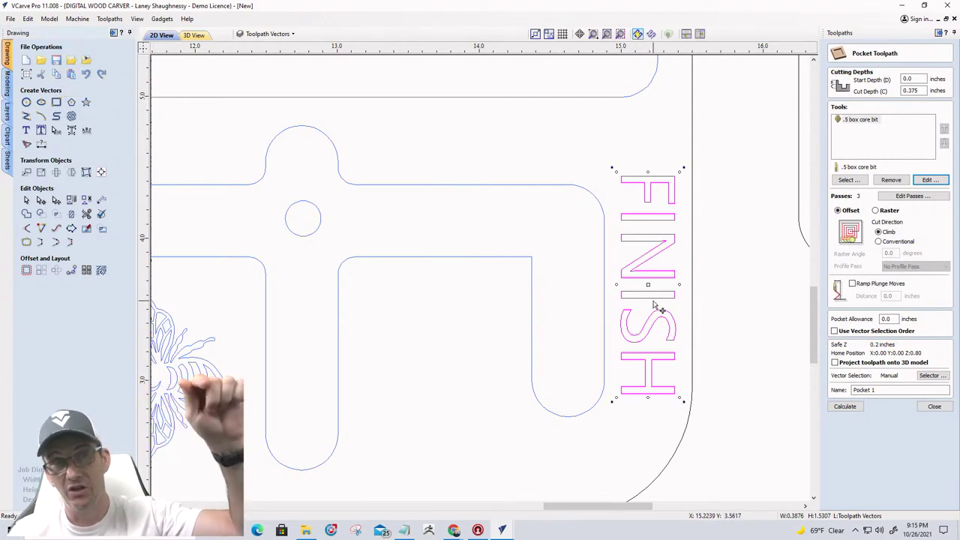
drag(547, 133, 739, 448)
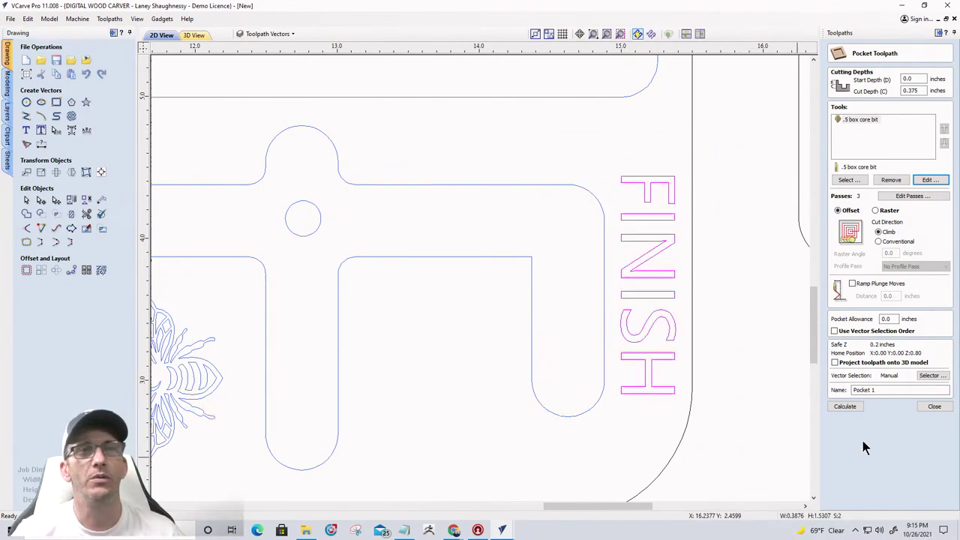
click(933, 405)
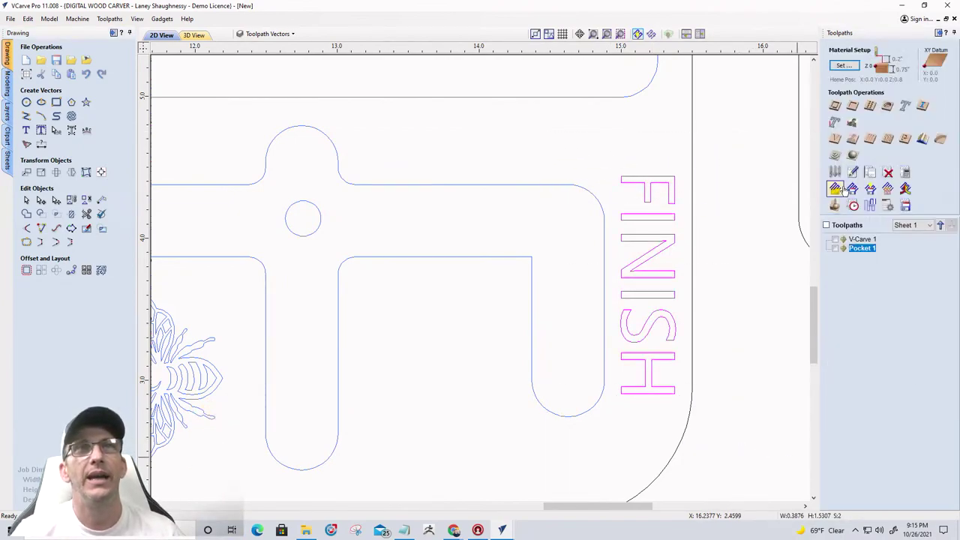
- Calculate a new V-carve toolpath for FINISH with a 0.1875-inch flat depth
click(836, 139)
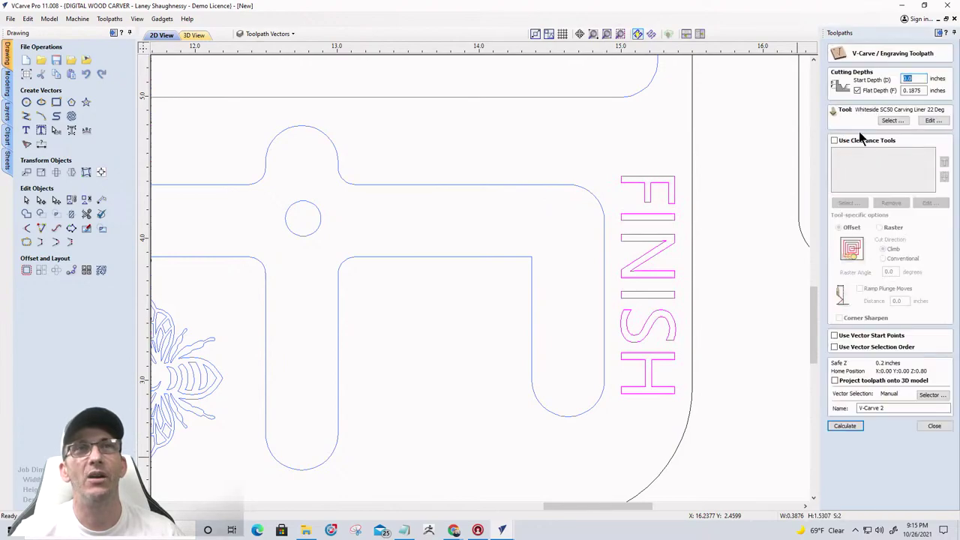
click(857, 90)
click(857, 90)
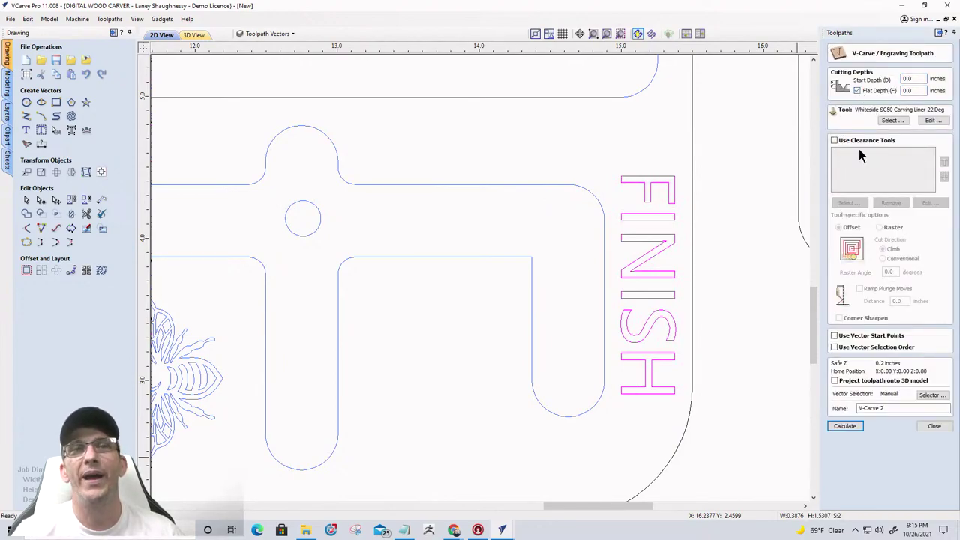
click(845, 425)
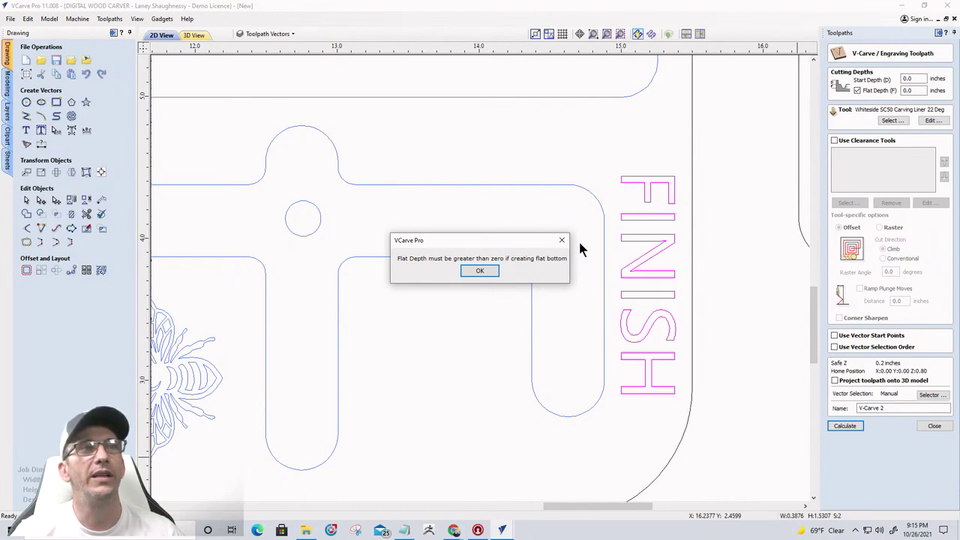
click(473, 270)
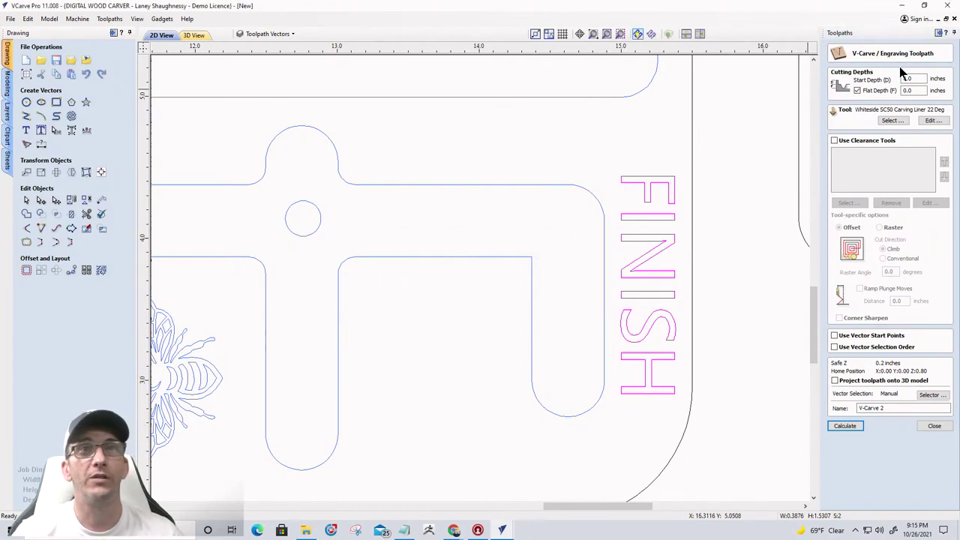
double_click(906, 90)
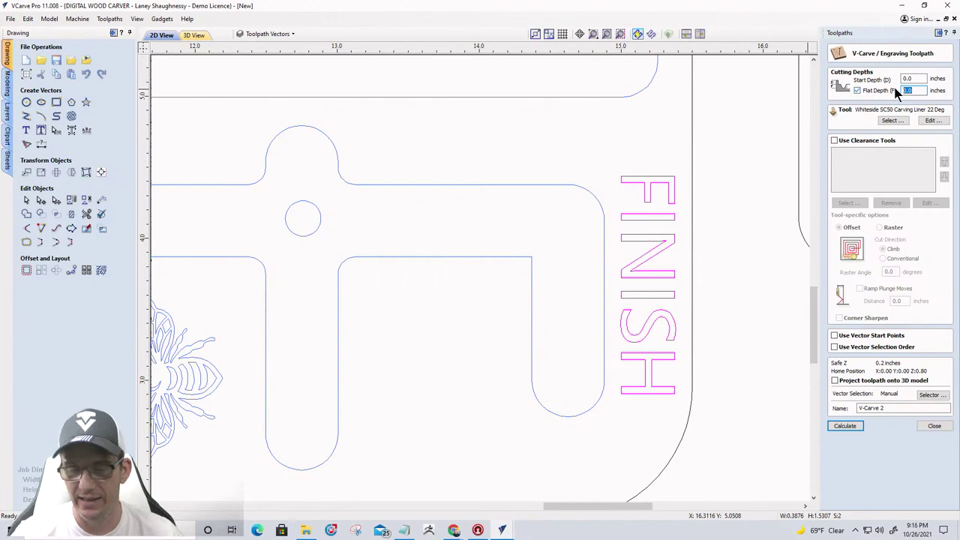
key(BackSpace)
text(.1875)
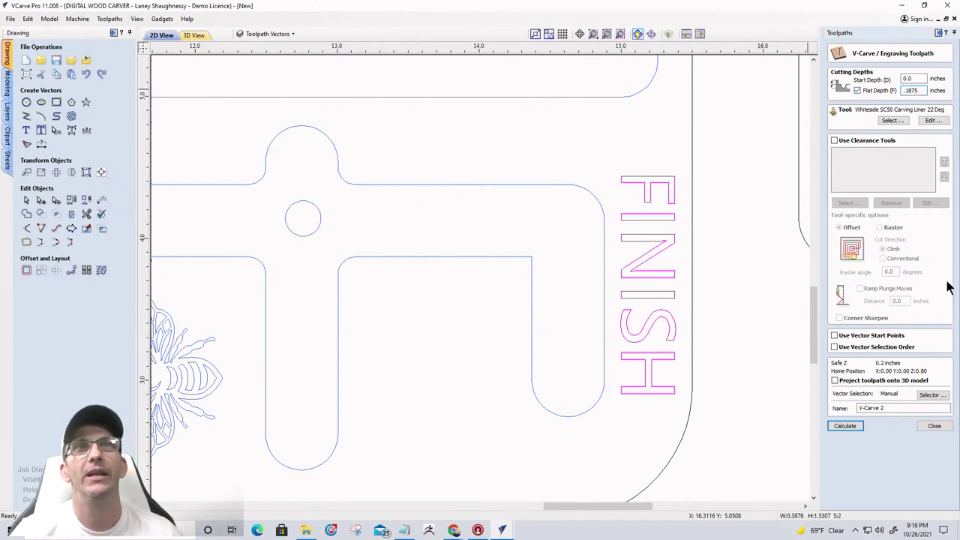
click(858, 426)
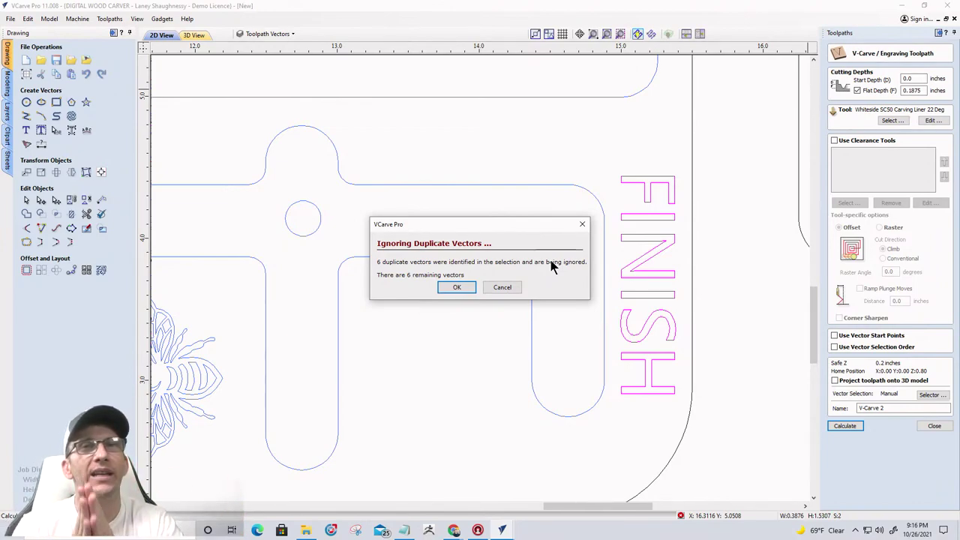
- Cancel the toolpath calculation at the duplicate-vector warning and deselect the FINISH text
click(503, 289)
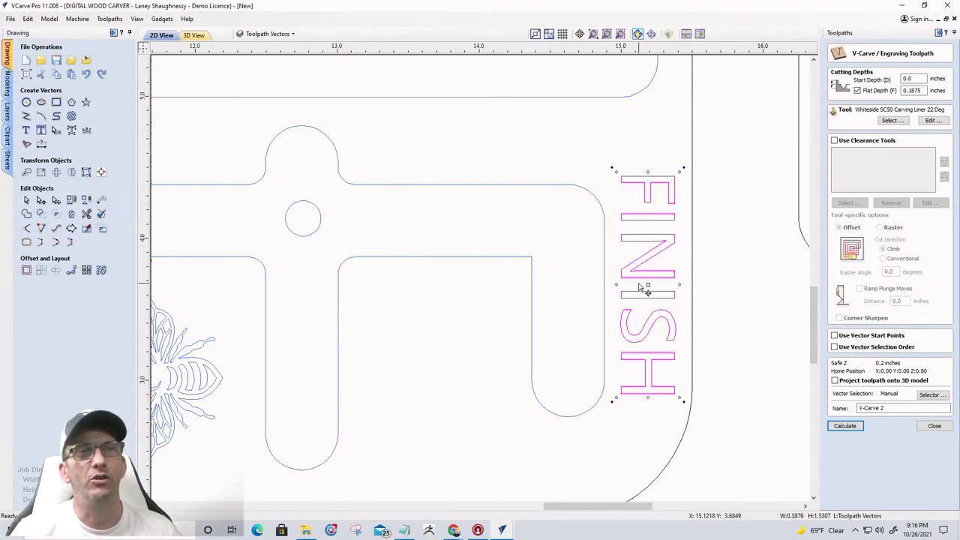
click(689, 316)
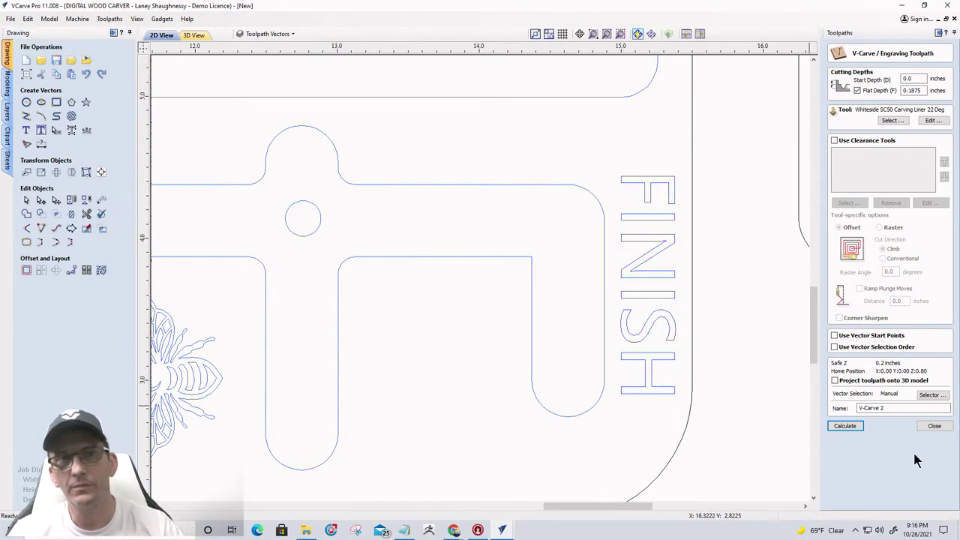
- Close the V-Carve form, select FINISH, and run Select All Duplicate Vectors, which finds none
click(939, 428)
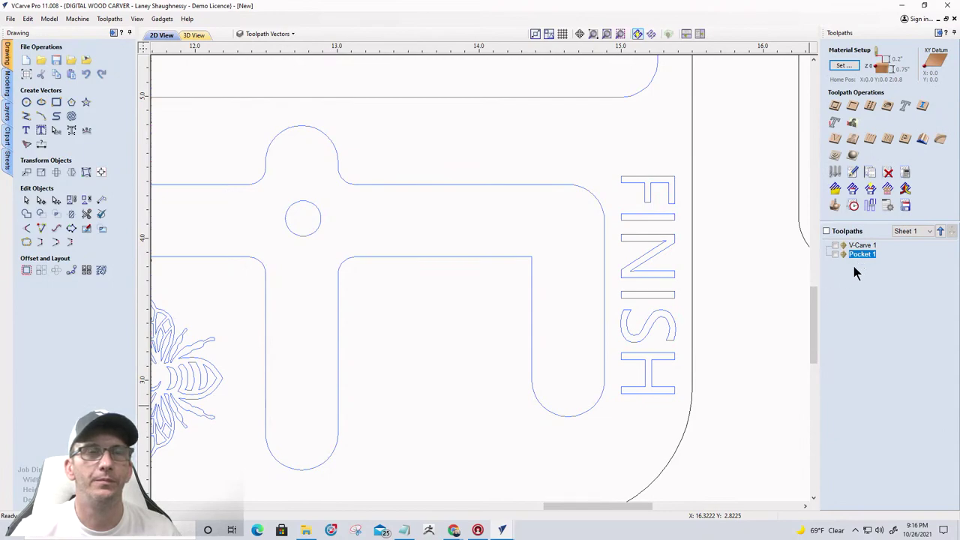
click(633, 274)
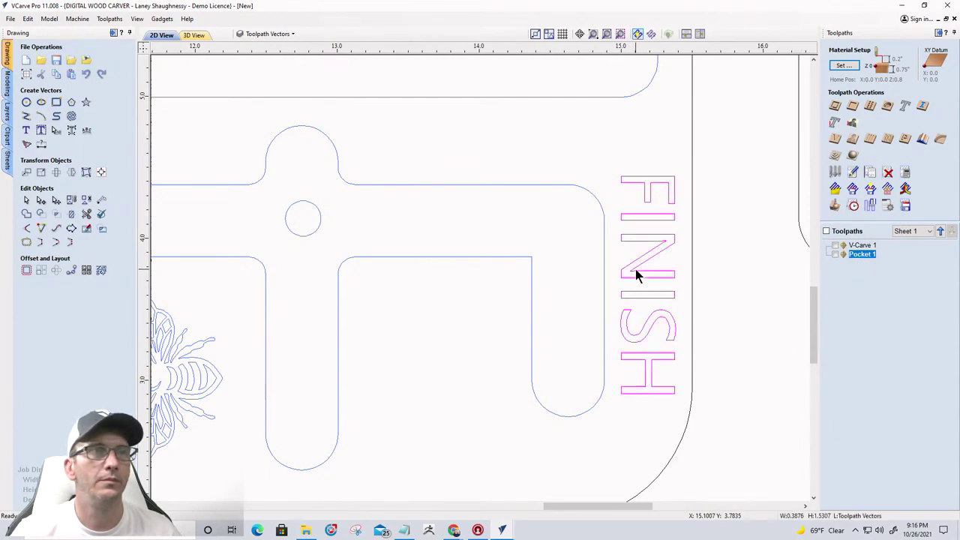
right_click(450, 212)
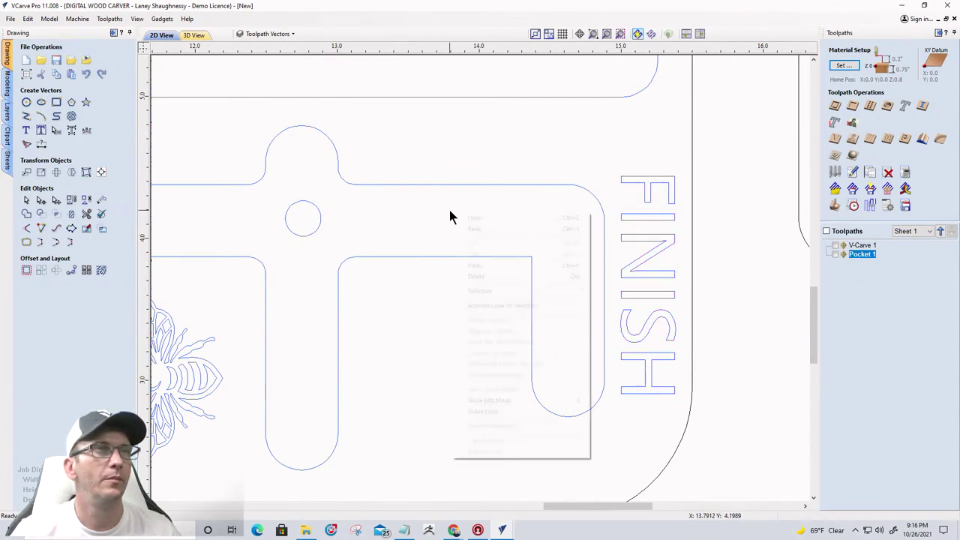
mouse_move(482, 290)
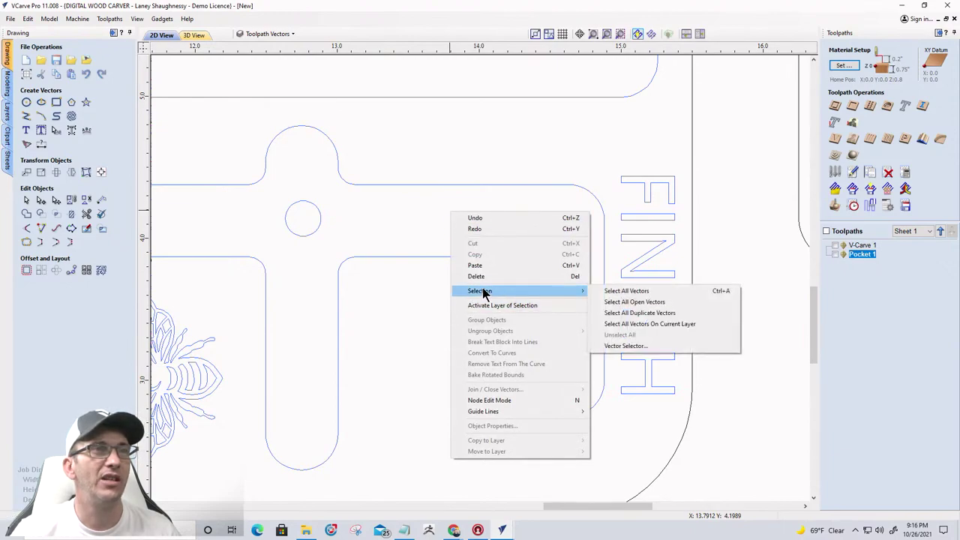
click(609, 313)
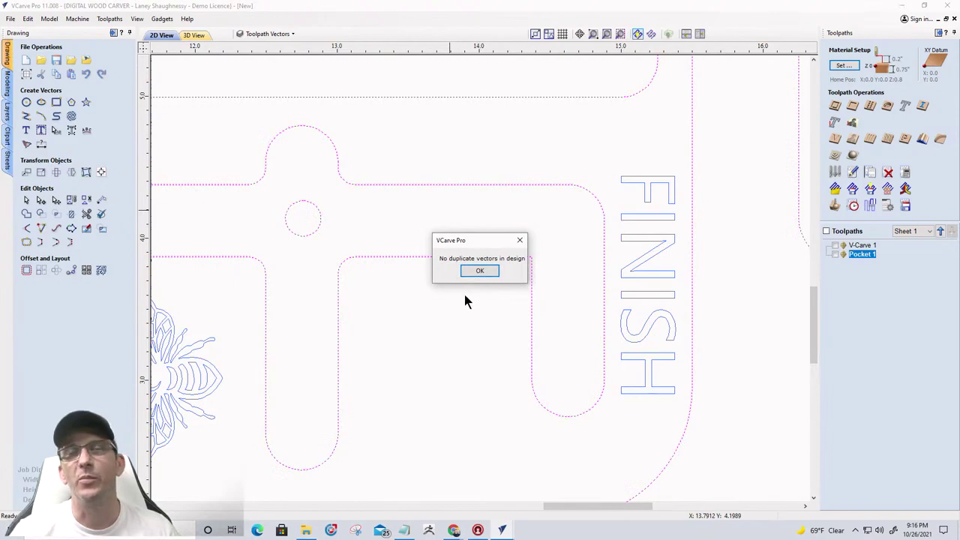
click(471, 274)
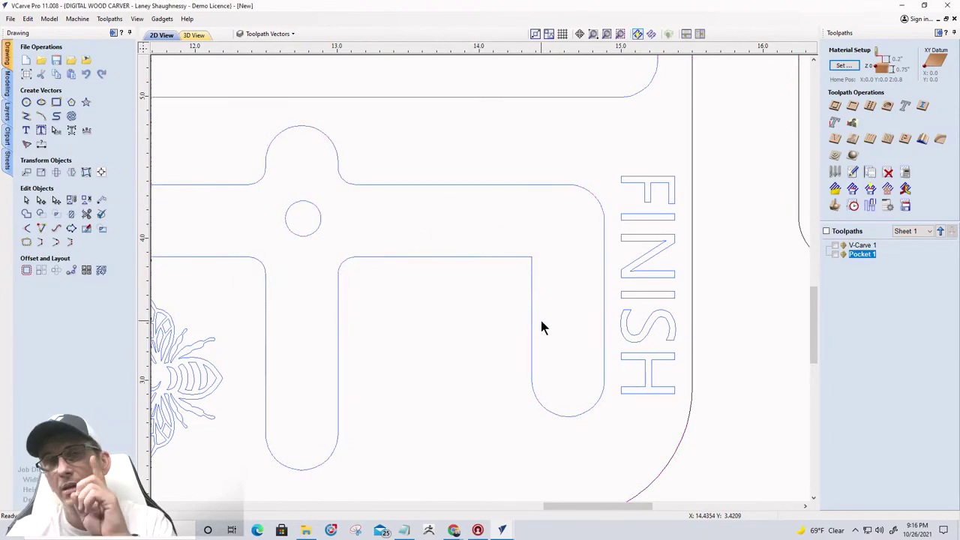
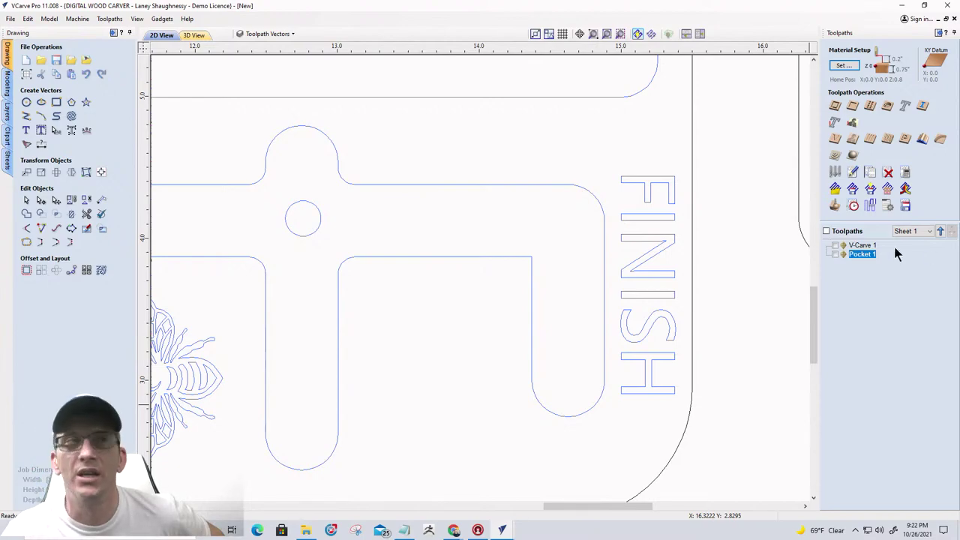
- Zoom in and select the bee vectors in the maze's lower-right corner
scroll(792, 312, down, 5)
scroll(626, 355, up, 5)
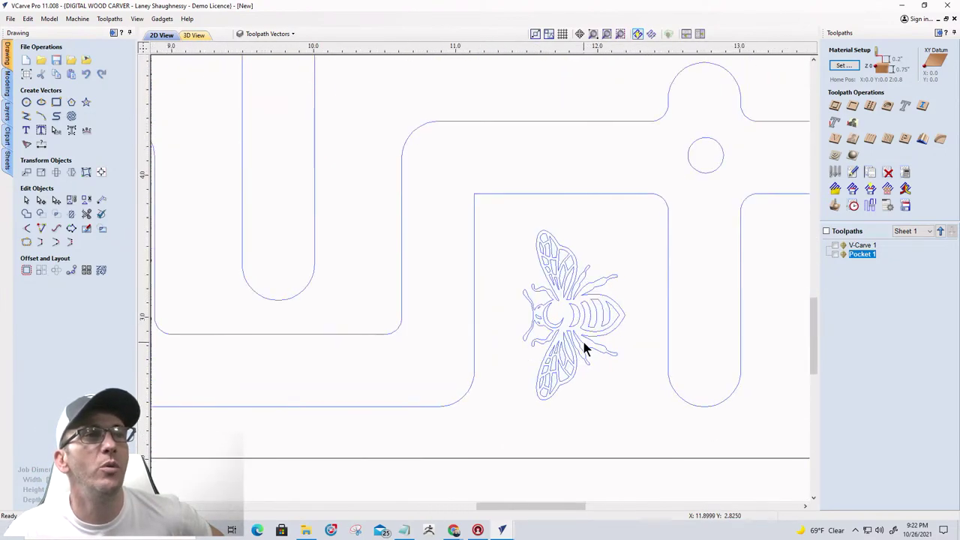
click(574, 324)
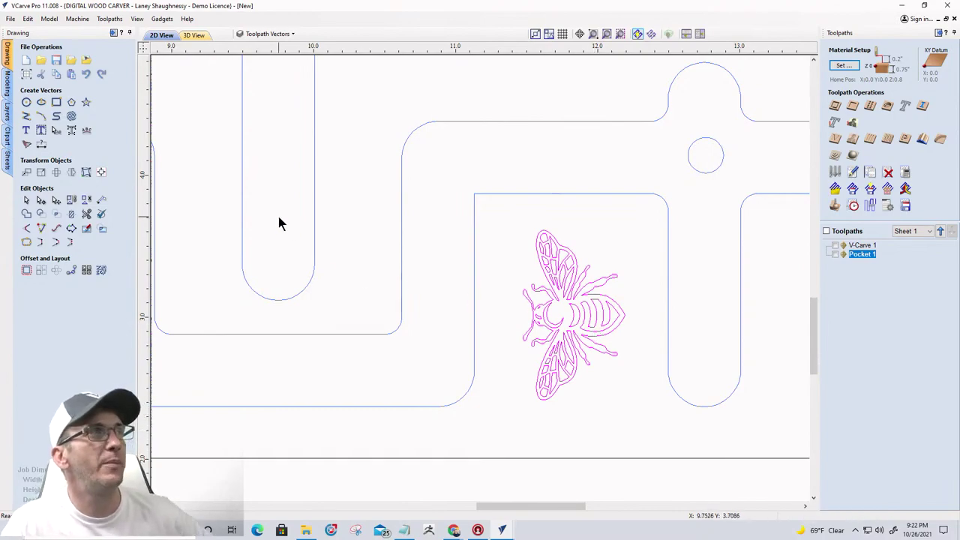
- Open the Keyboard Shortcuts documentation from the Help menu and start browsing it
click(186, 20)
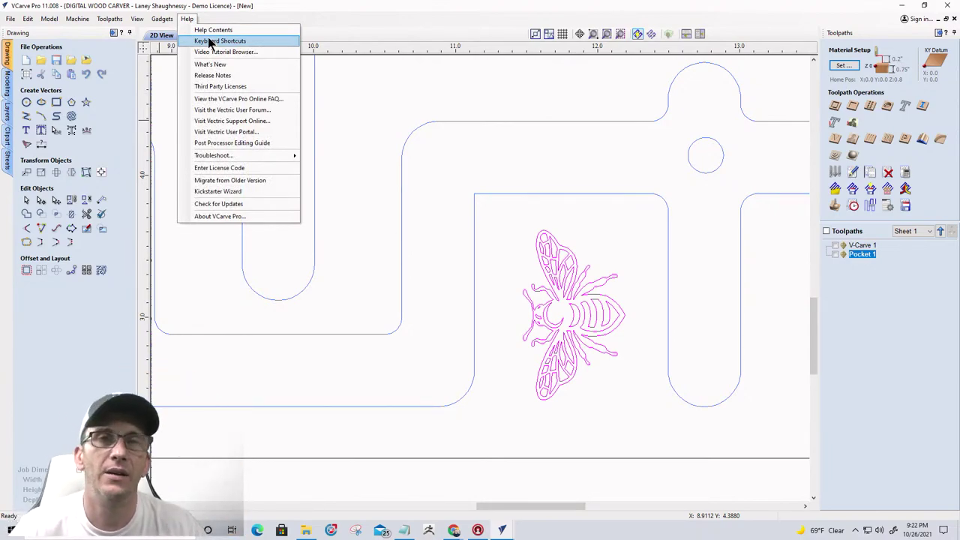
click(209, 40)
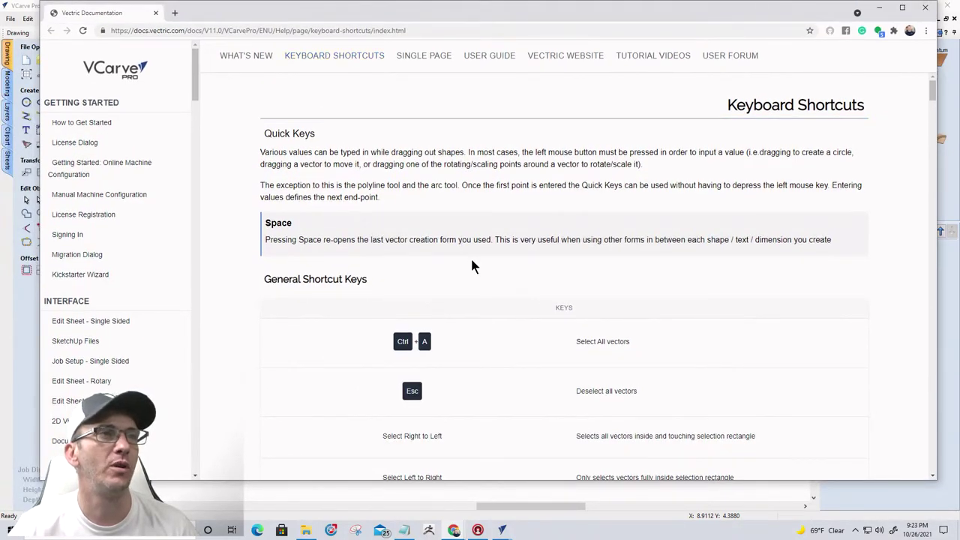
scroll(450, 293, down, 3)
scroll(306, 325, down, 5)
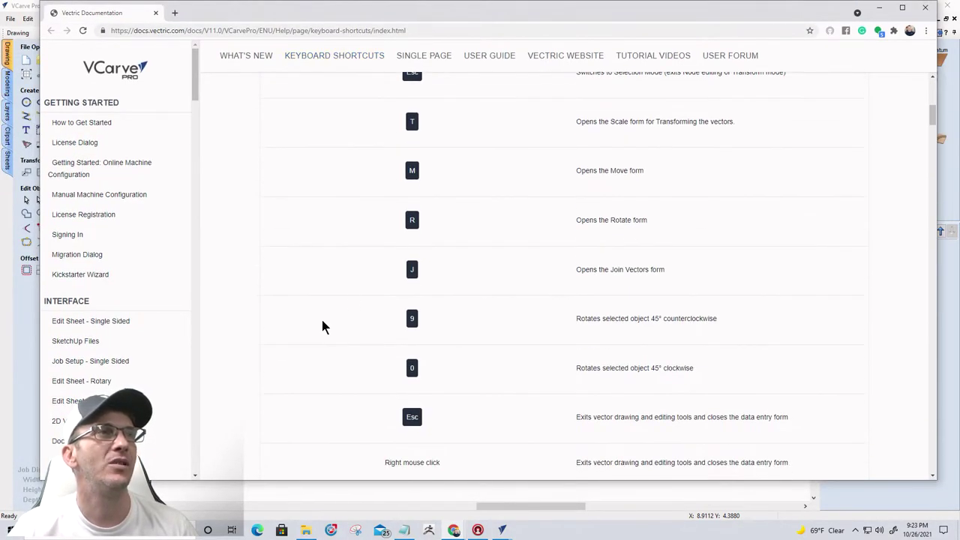
scroll(413, 306, down, 1)
scroll(420, 322, up, 1)
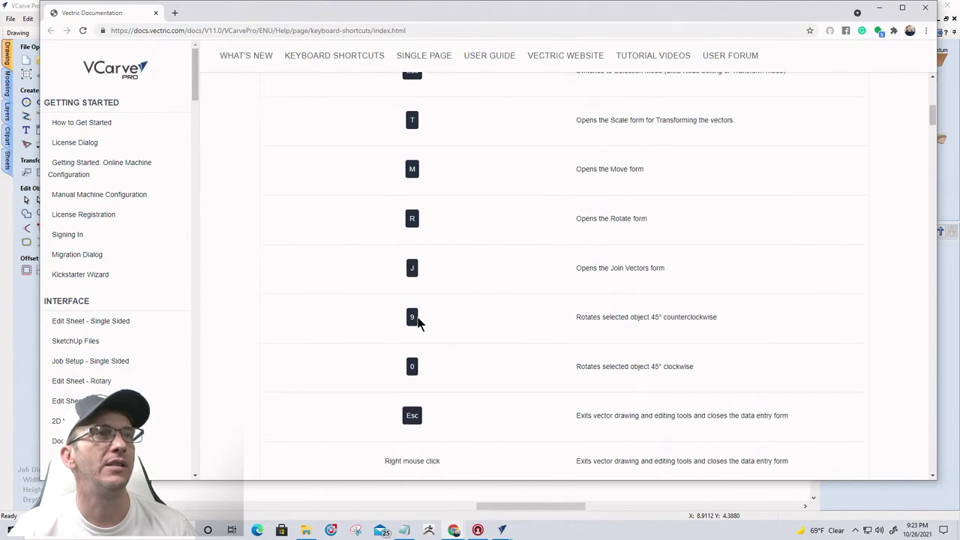
scroll(399, 278, down, 1)
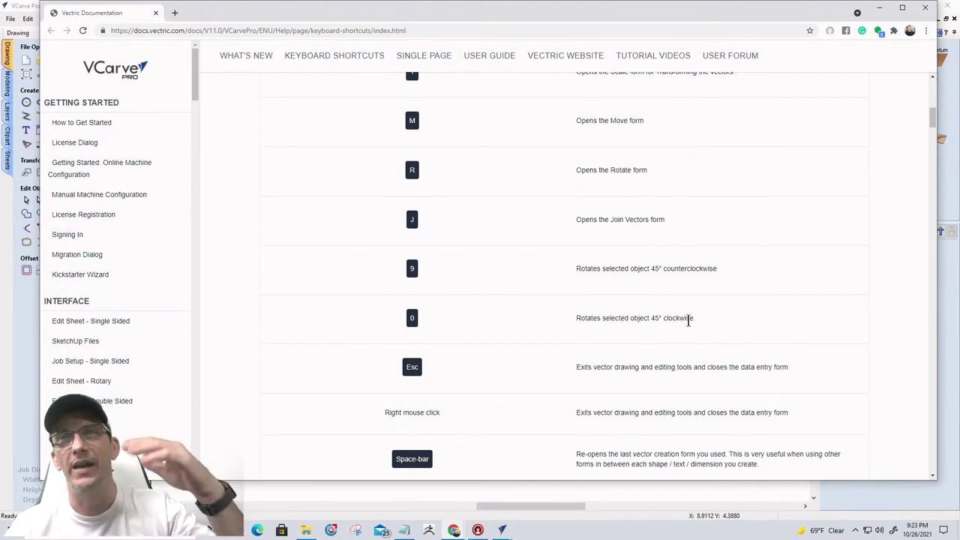
- Scroll through the rest of the shortcut list, then minimize the browser
scroll(559, 313, down, 2)
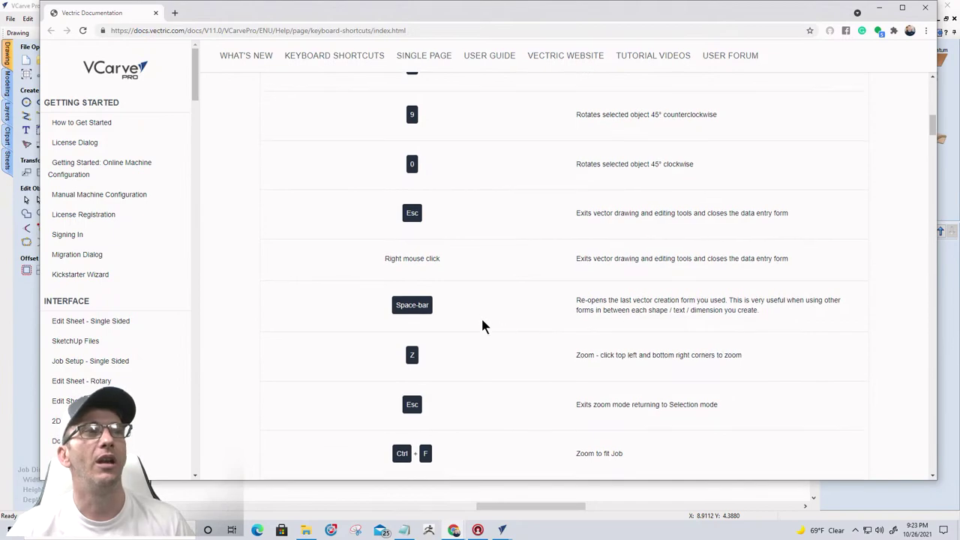
scroll(480, 316, down, 4)
scroll(480, 316, down, 3)
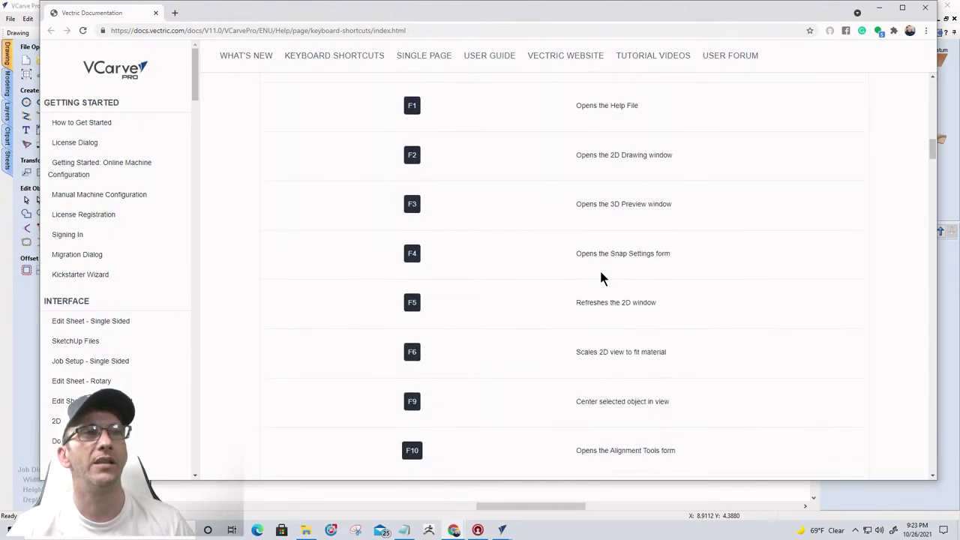
scroll(510, 318, down, 3)
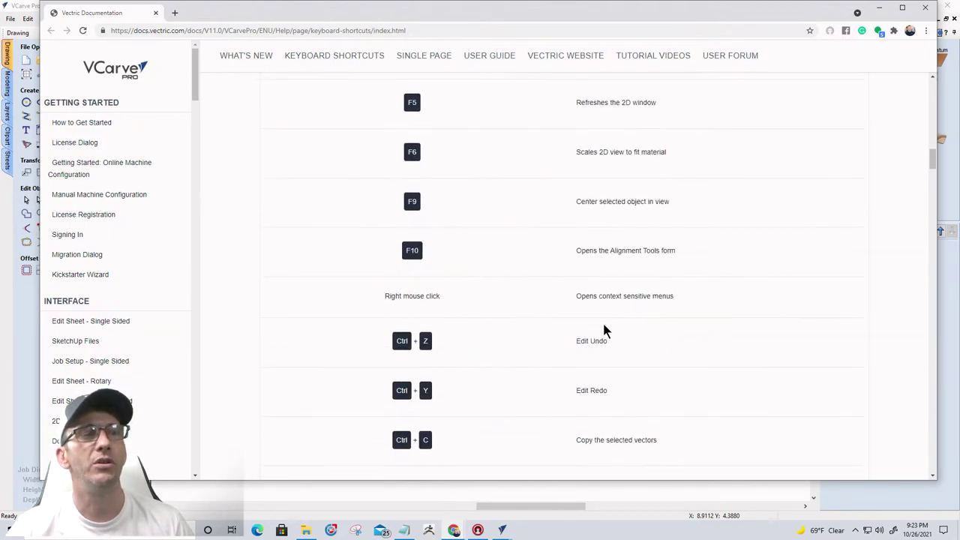
click(879, 11)
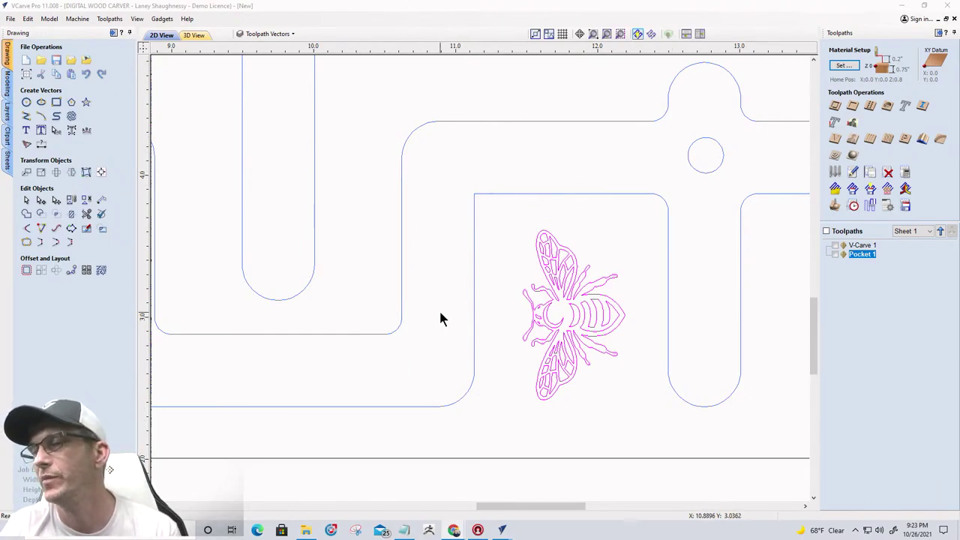
scroll(385, 330, down, 2)
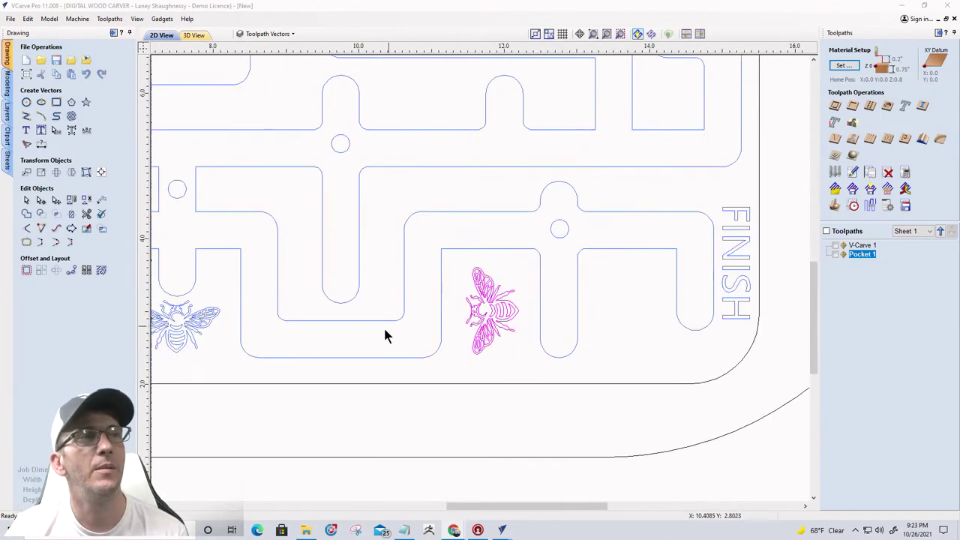
scroll(362, 335, up, 4)
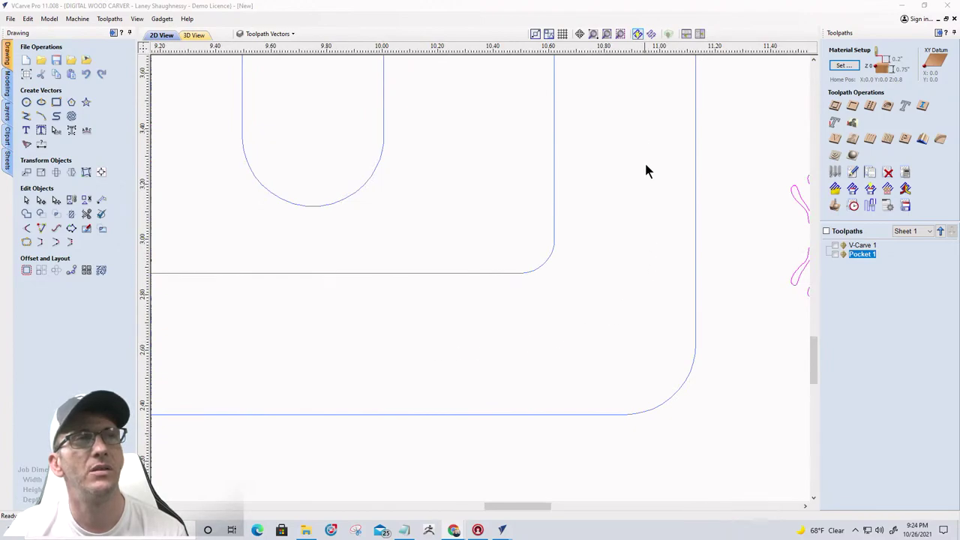
scroll(550, 304, down, 3)
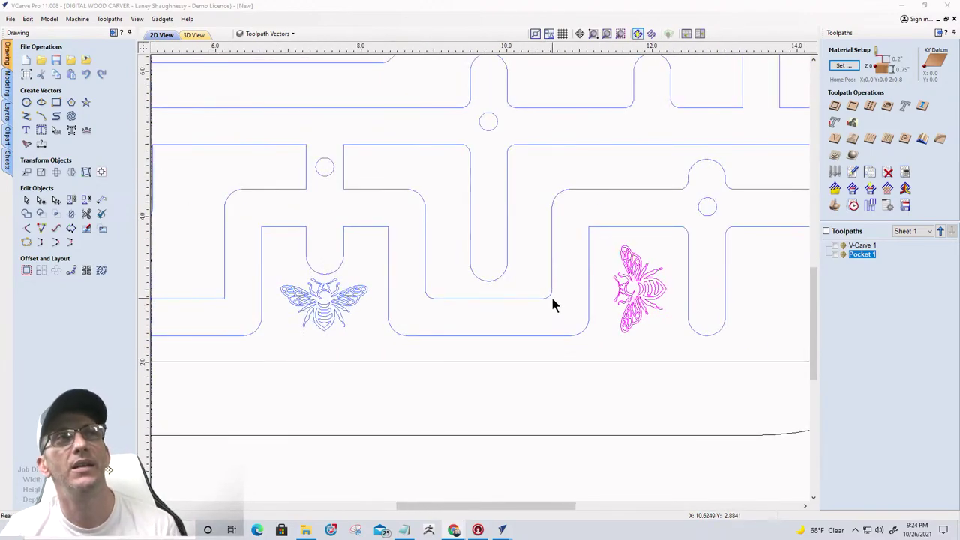
scroll(552, 303, down, 2)
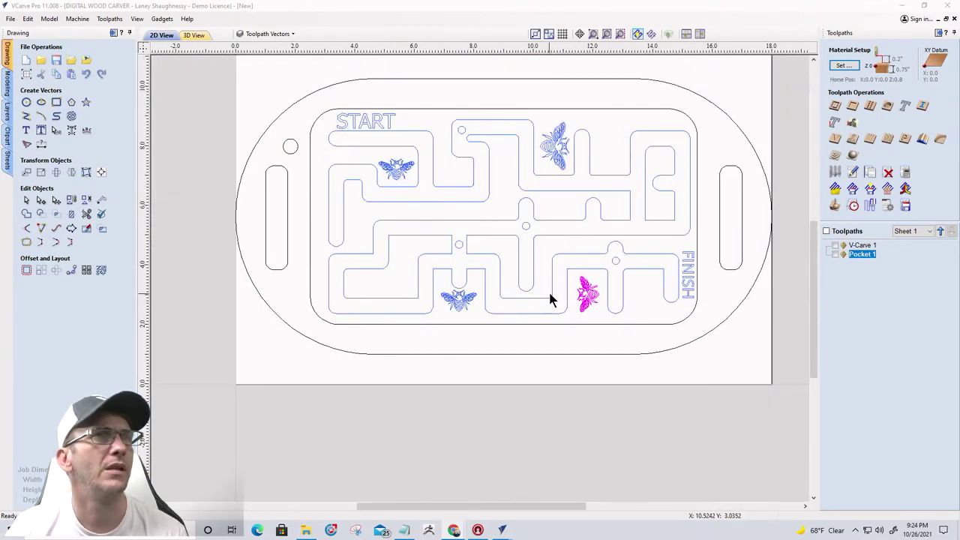
scroll(692, 123, up, 4)
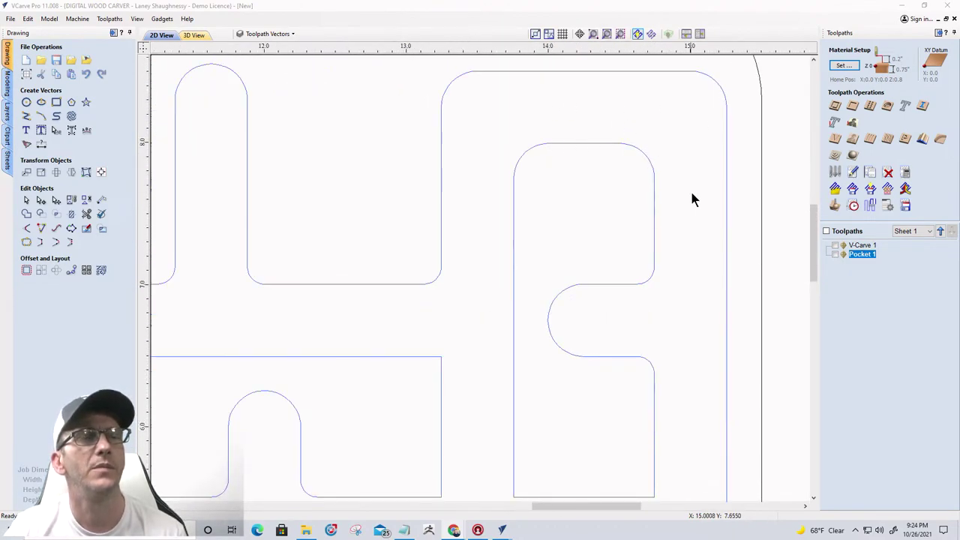
scroll(537, 105, down, 2)
scroll(586, 193, down, 2)
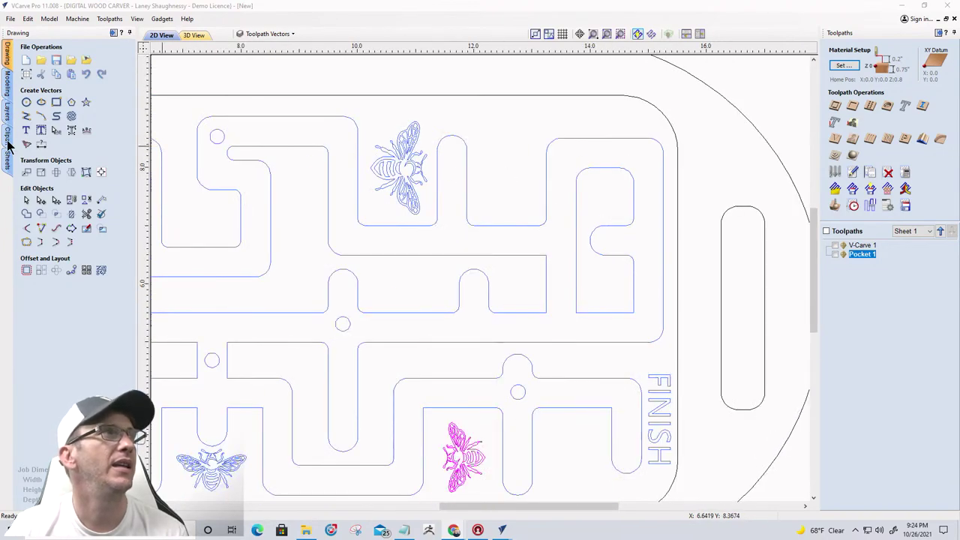
click(26, 102)
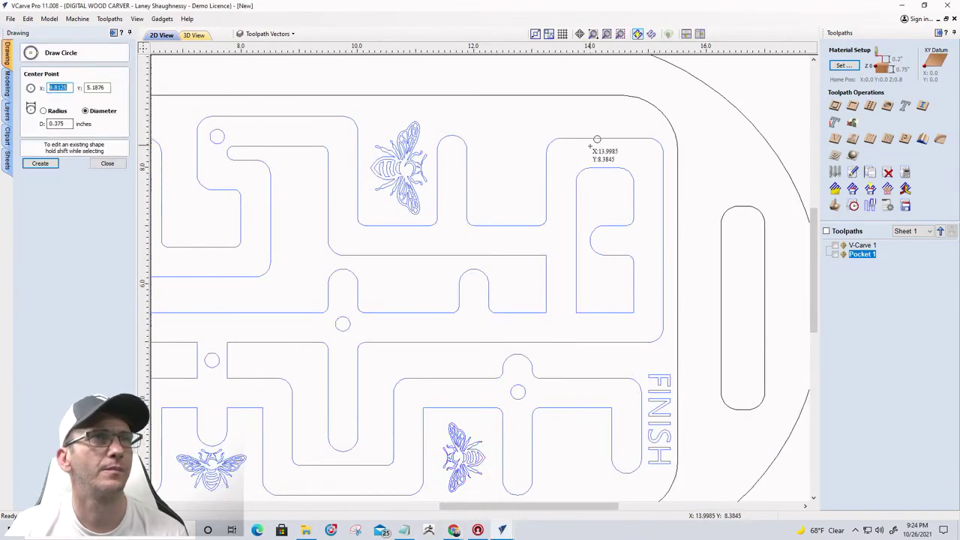
click(643, 159)
scroll(656, 171, up, 3)
scroll(645, 171, down, 2)
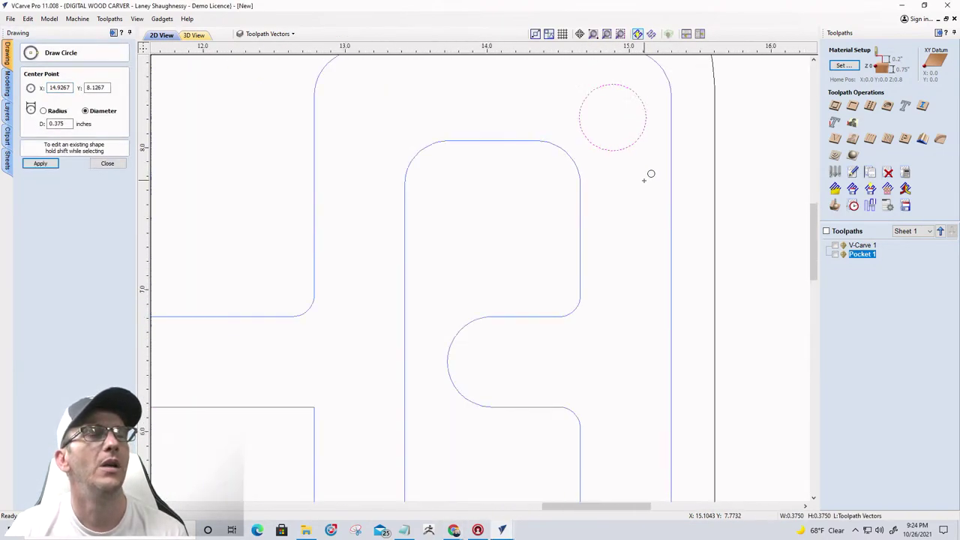
click(108, 165)
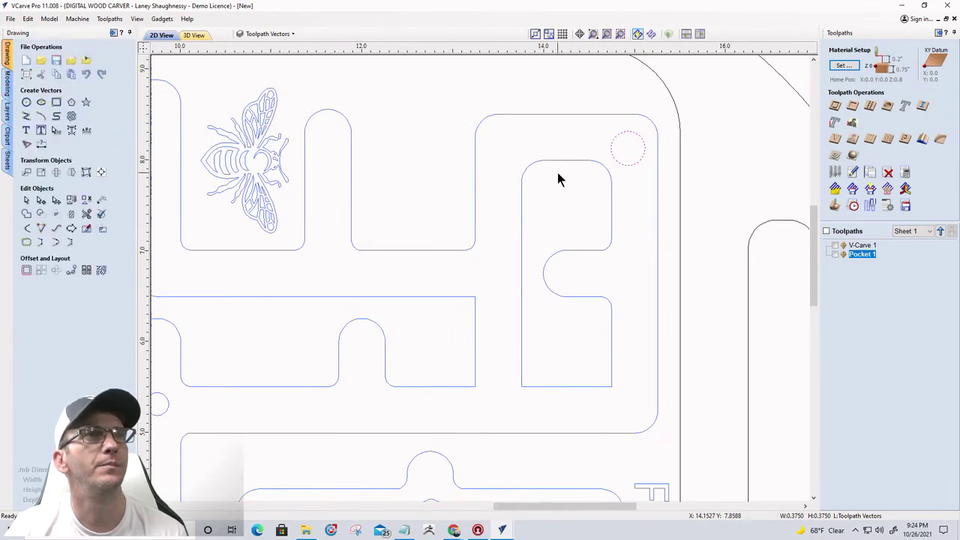
click(623, 161)
mouse_move(632, 150)
mouse_down()
mouse_move(567, 137)
mouse_move(641, 150)
mouse_move(624, 144)
mouse_up()
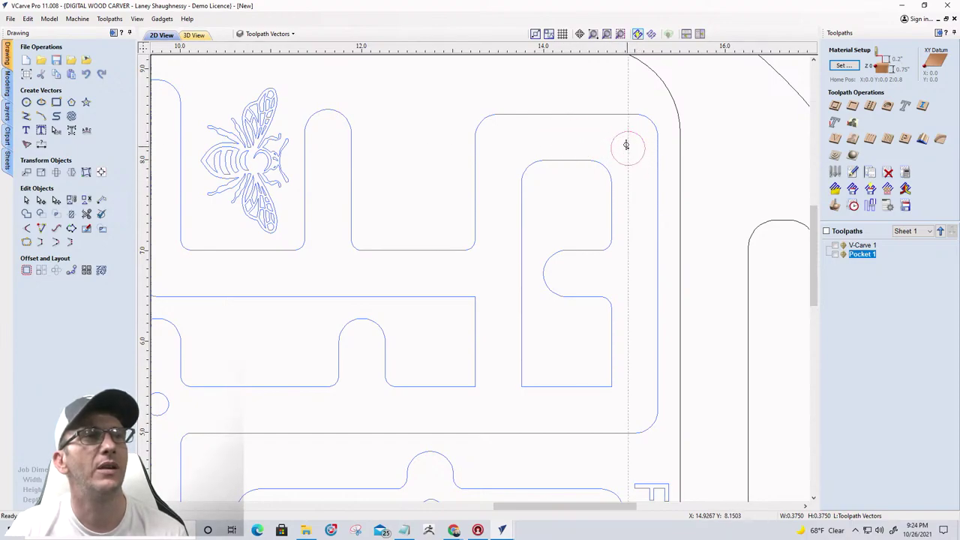
scroll(651, 200, down, 3)
scroll(658, 203, up, 2)
scroll(658, 204, up, 1)
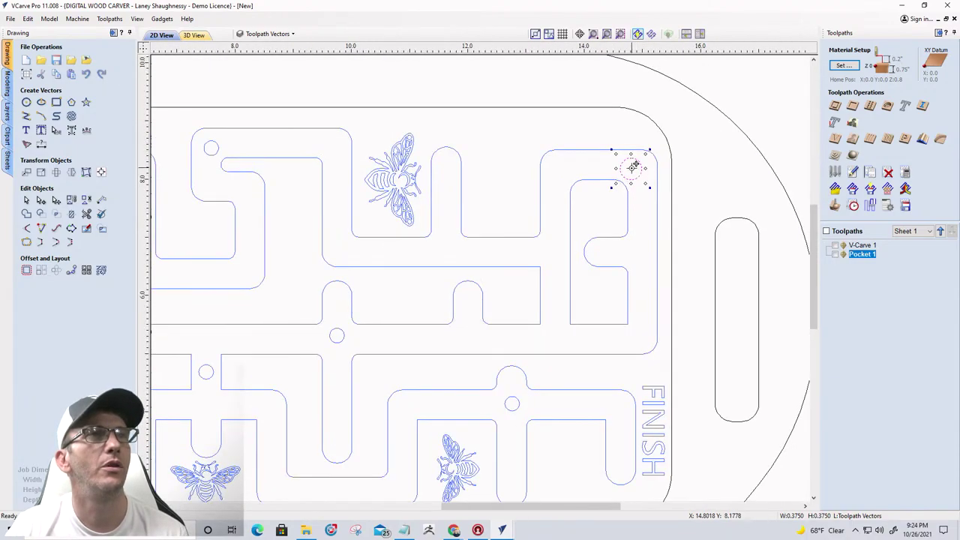
click(630, 165)
click(333, 152)
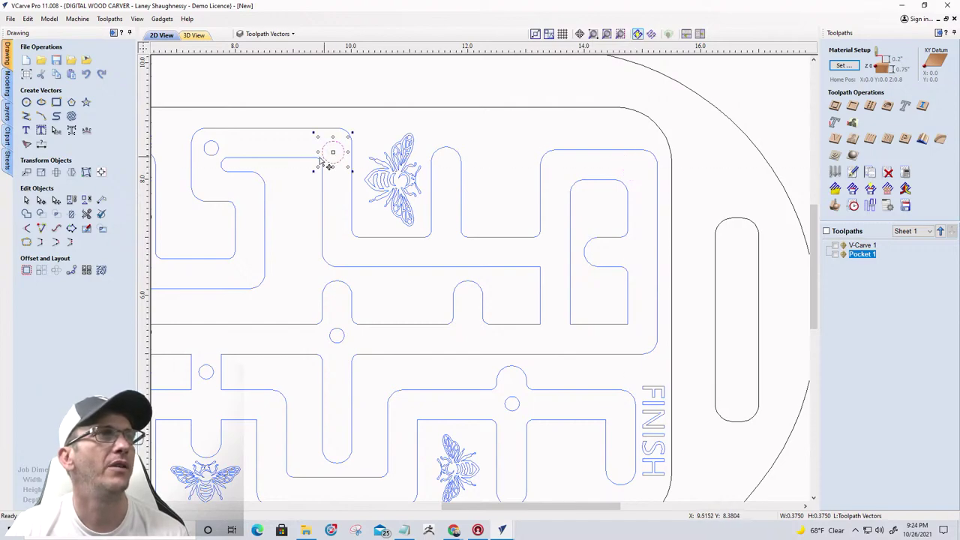
scroll(282, 167, up, 3)
click(461, 133)
drag(461, 133, 327, 207)
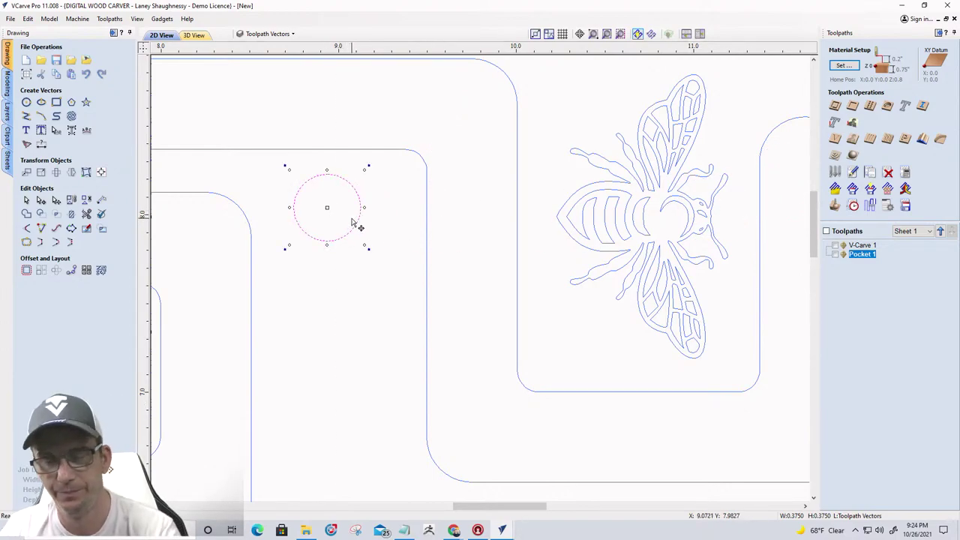
key(Delete)
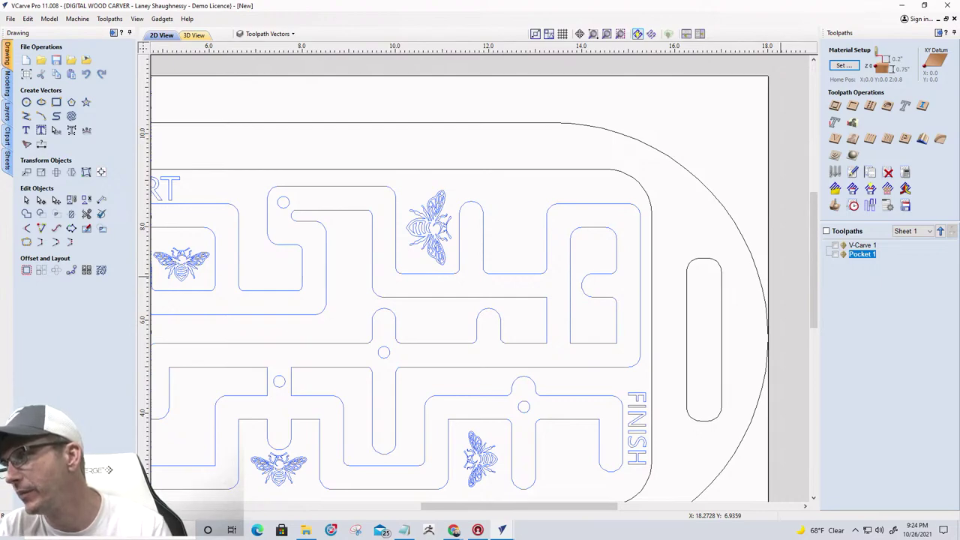
- Select the FINISH text and zoom in to inspect its letters
click(632, 459)
scroll(631, 463, up, 5)
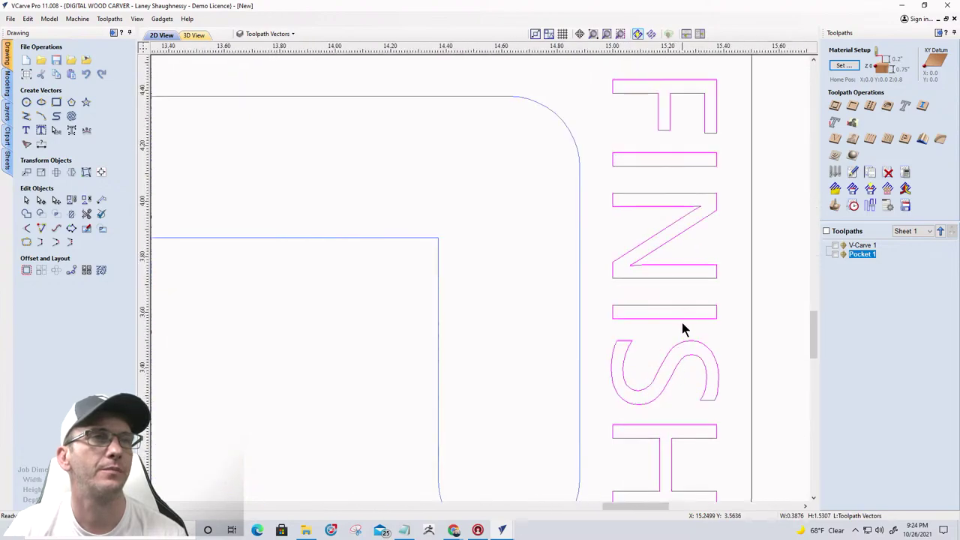
scroll(625, 385, up, 4)
scroll(705, 246, down, 3)
scroll(681, 278, up, 1)
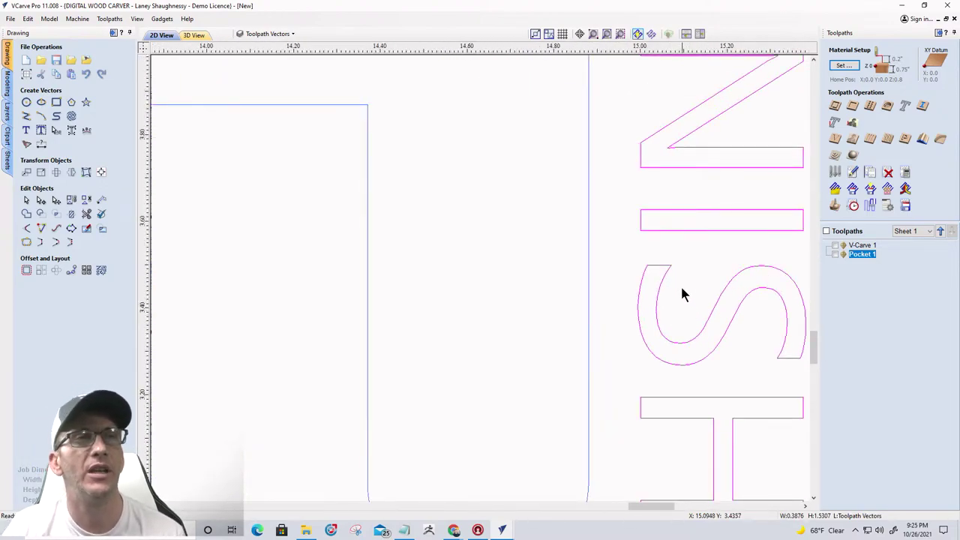
scroll(659, 238, down, 2)
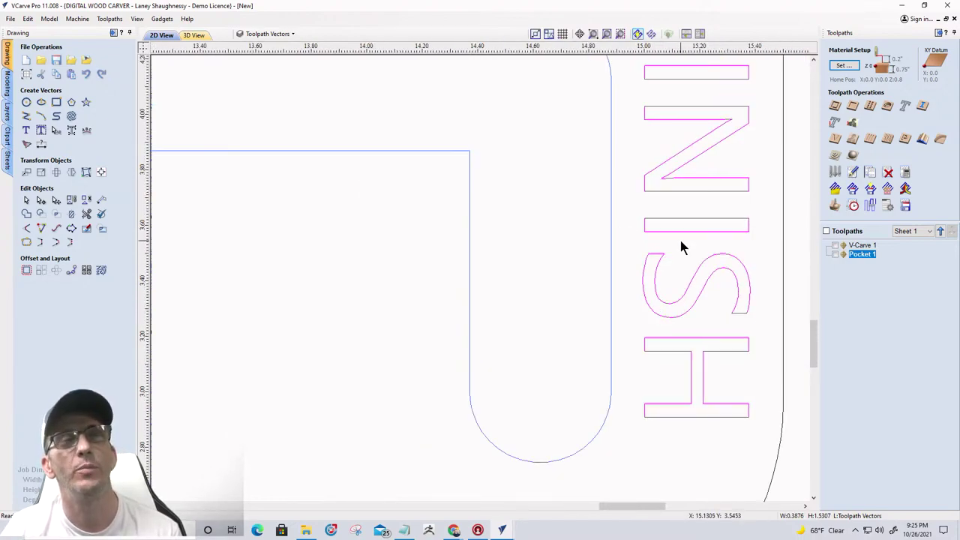
scroll(678, 250, up, 4)
scroll(686, 246, up, 2)
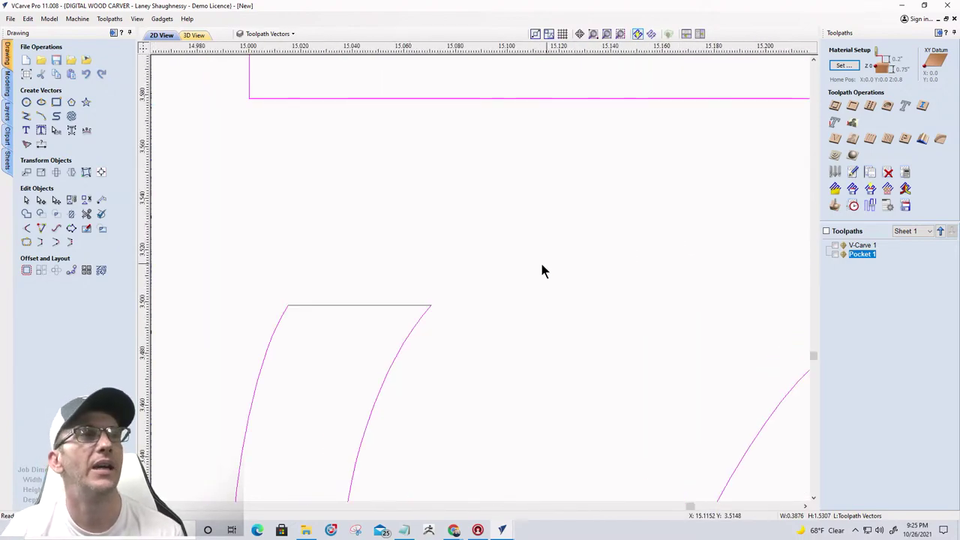
scroll(543, 270, down, 4)
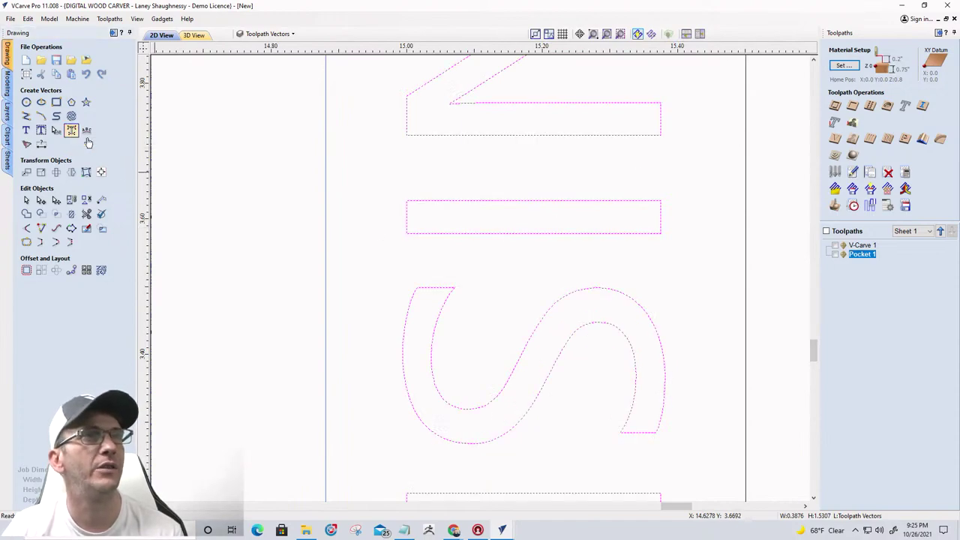
scroll(591, 213, up, 3)
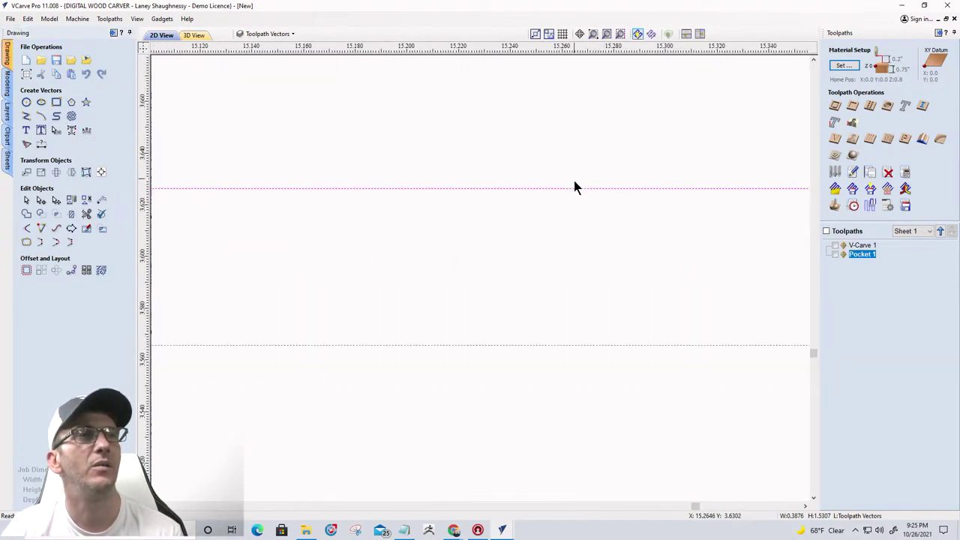
scroll(574, 188, down, 5)
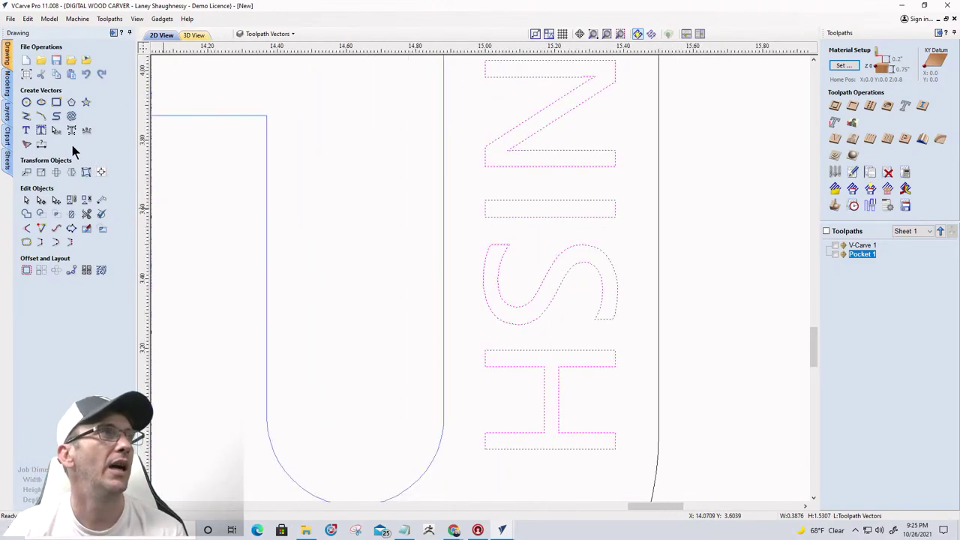
key(Escape)
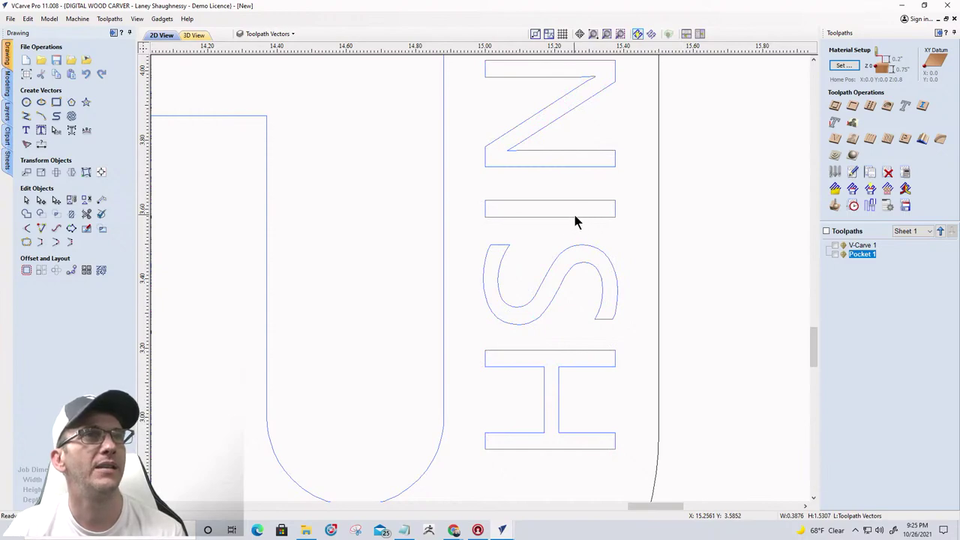
- Select the FINISH letter outlines and zoom around to examine them
click(574, 215)
scroll(575, 217, down, 1)
scroll(574, 289, up, 5)
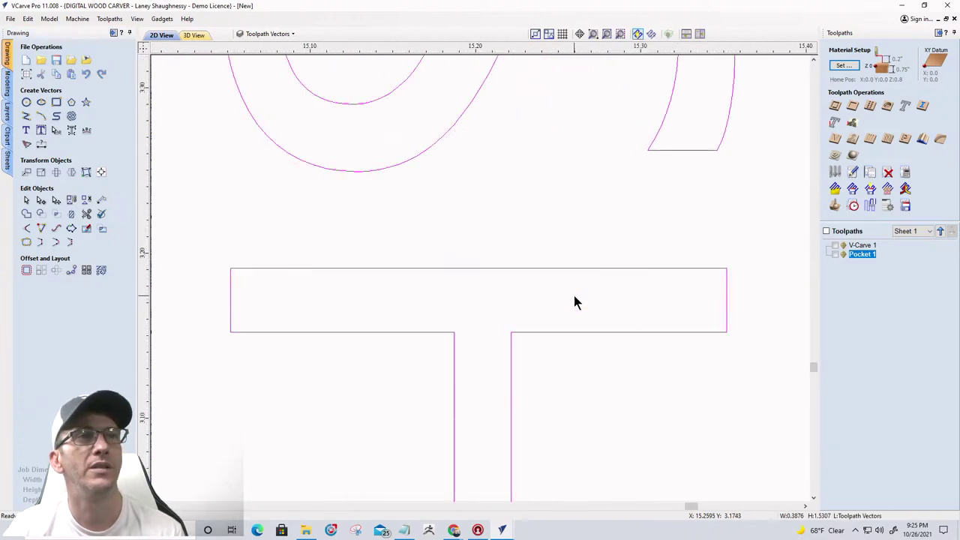
scroll(574, 295, up, 2)
scroll(508, 251, up, 2)
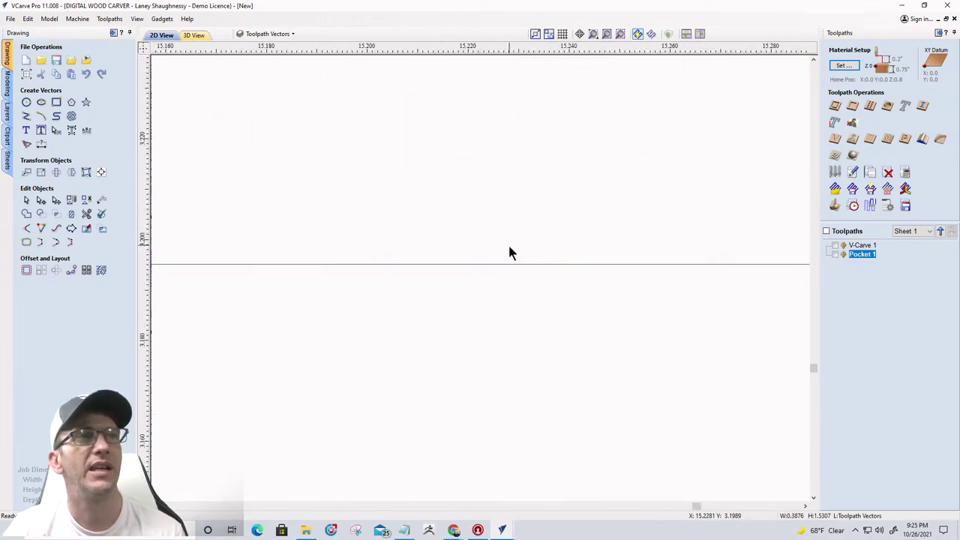
scroll(508, 252, down, 6)
scroll(508, 253, up, 1)
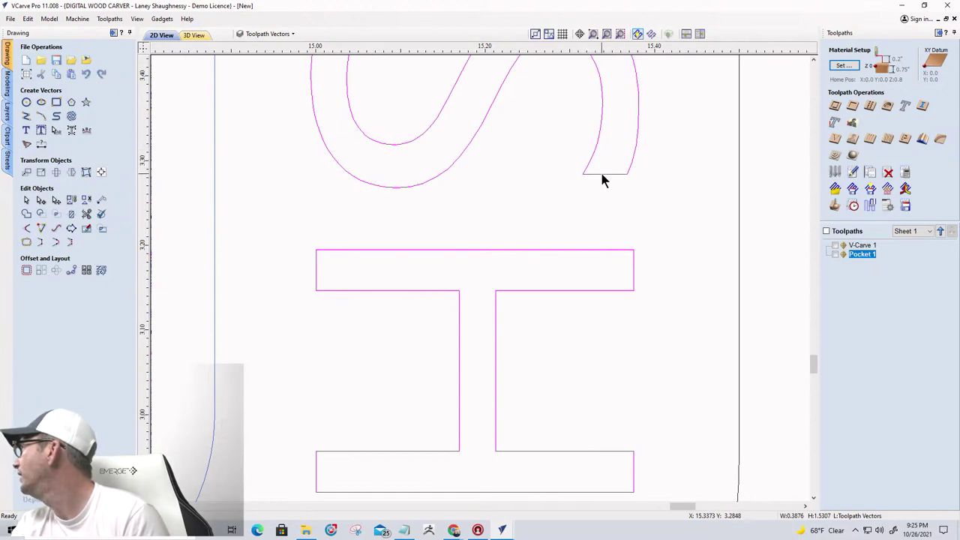
scroll(604, 114, up, 3)
scroll(593, 150, up, 3)
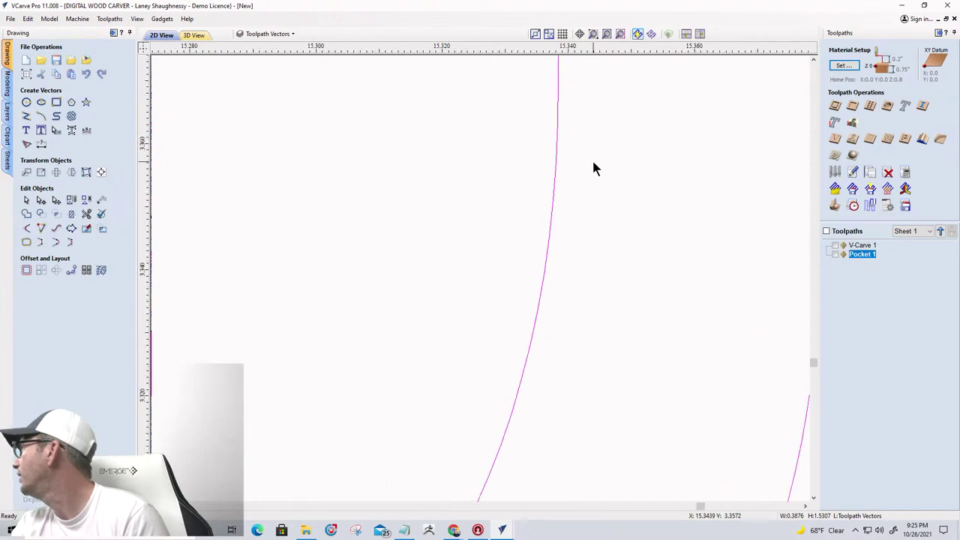
scroll(593, 164, down, 4)
scroll(593, 166, down, 2)
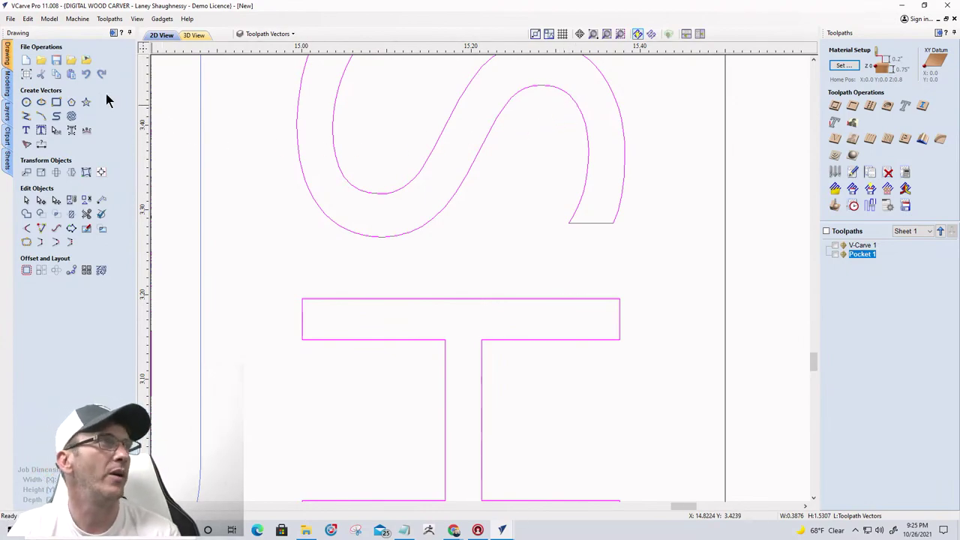
- Select all vectors, clear the selection, and reselect the FINISH text for reference
key(ctrl+a)
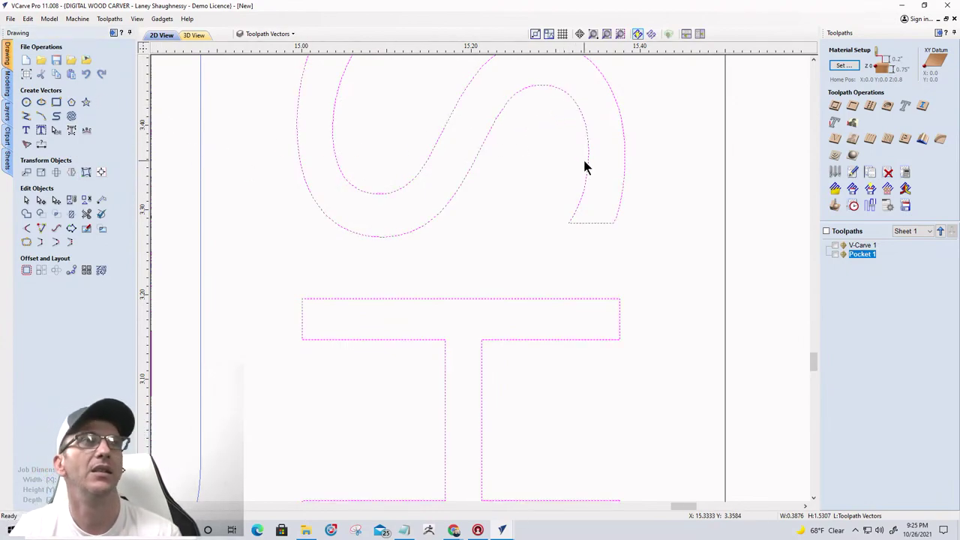
scroll(590, 169, up, 2)
scroll(589, 169, up, 3)
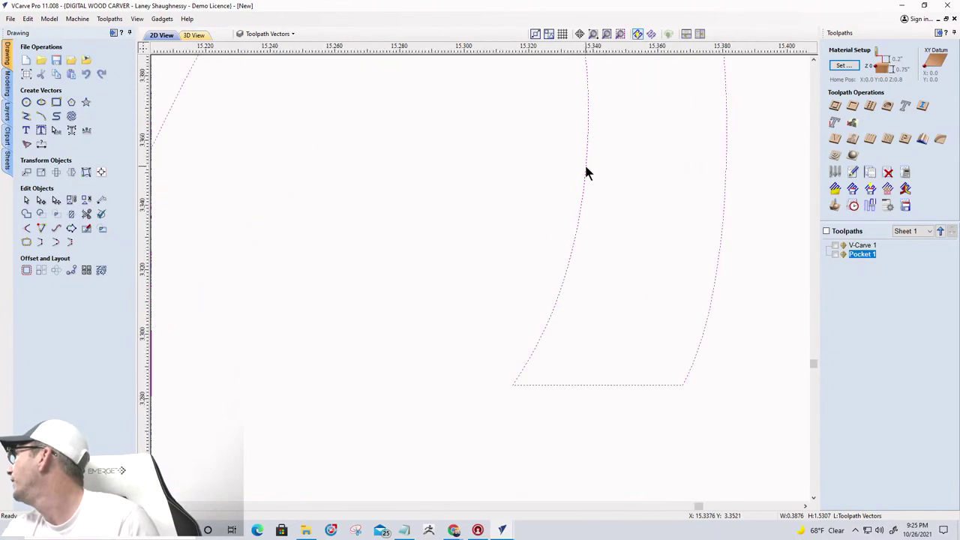
scroll(596, 198, down, 1)
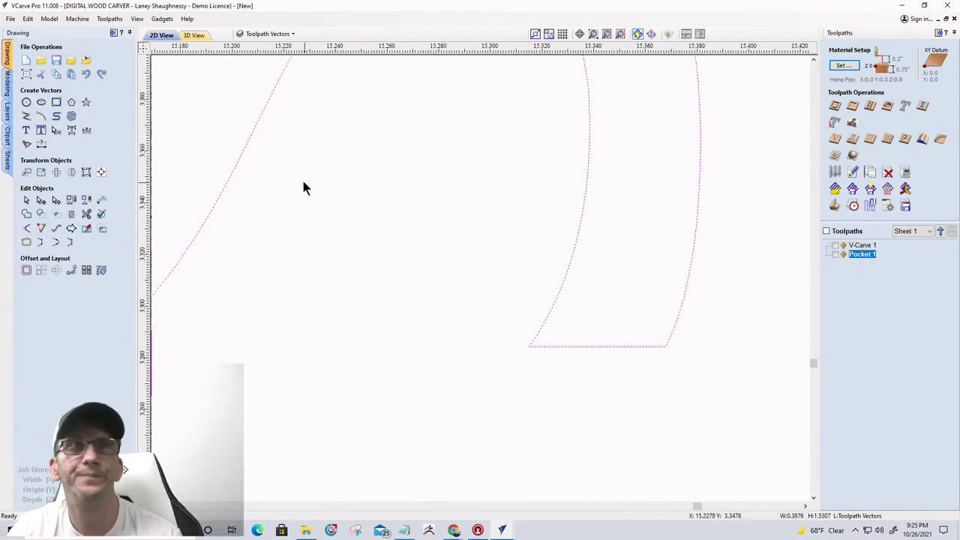
scroll(289, 182, down, 3)
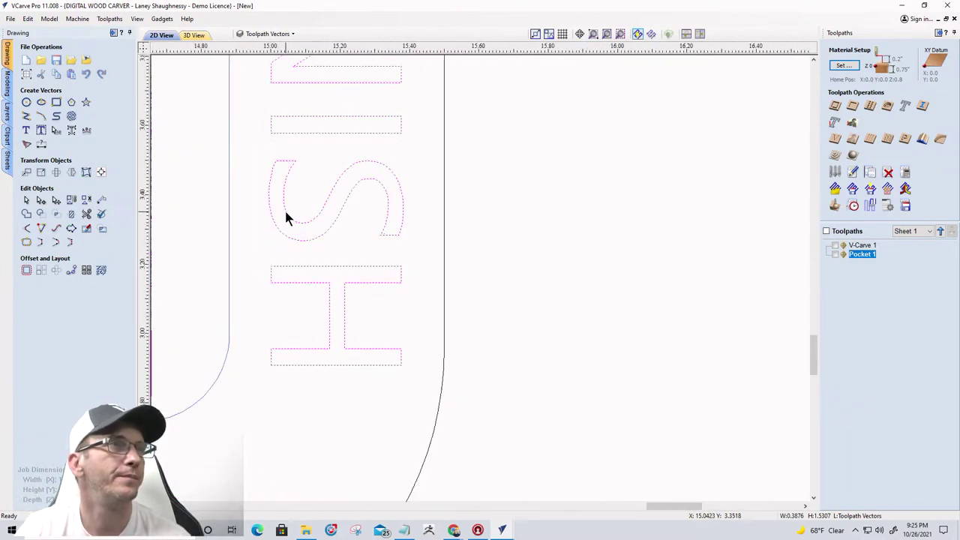
key(Escape)
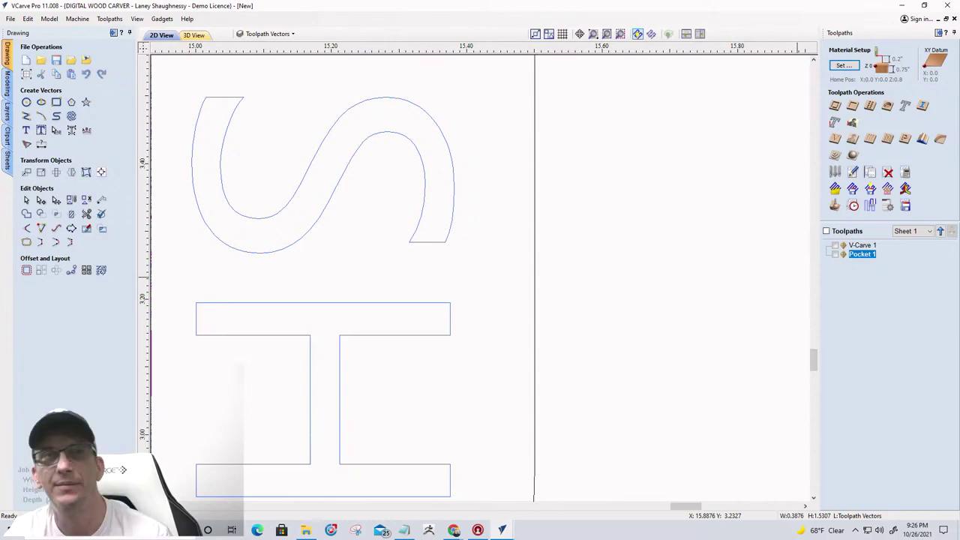
scroll(580, 358, down, 10)
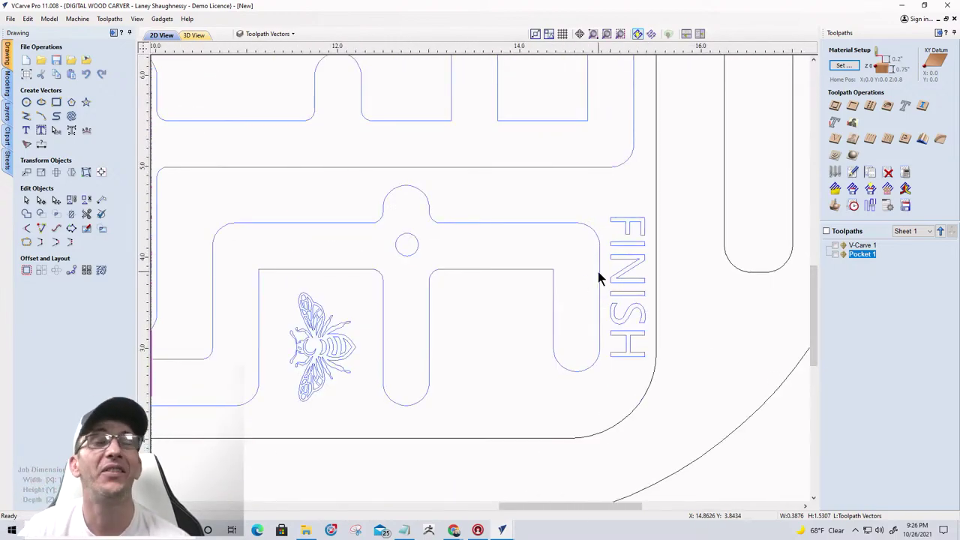
scroll(465, 232, up, 2)
scroll(430, 247, down, 3)
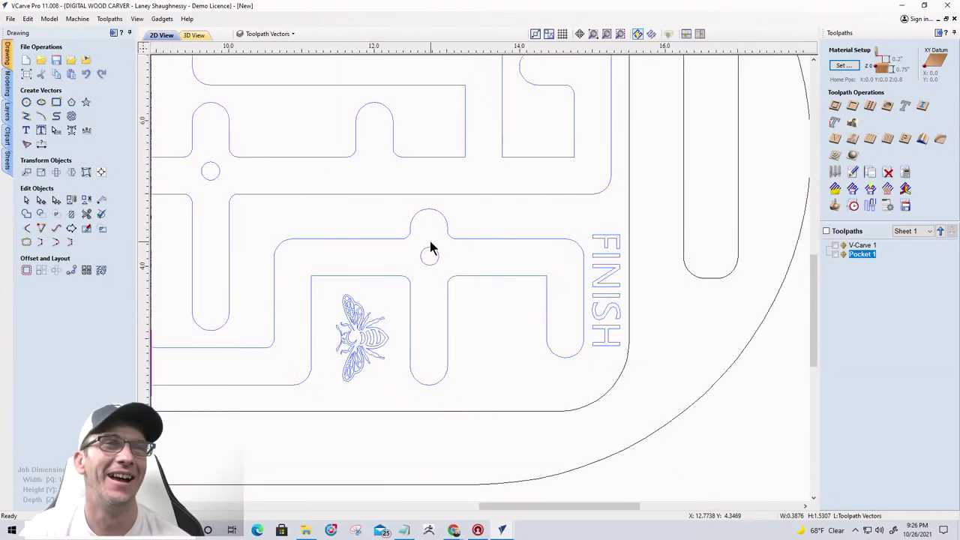
click(603, 274)
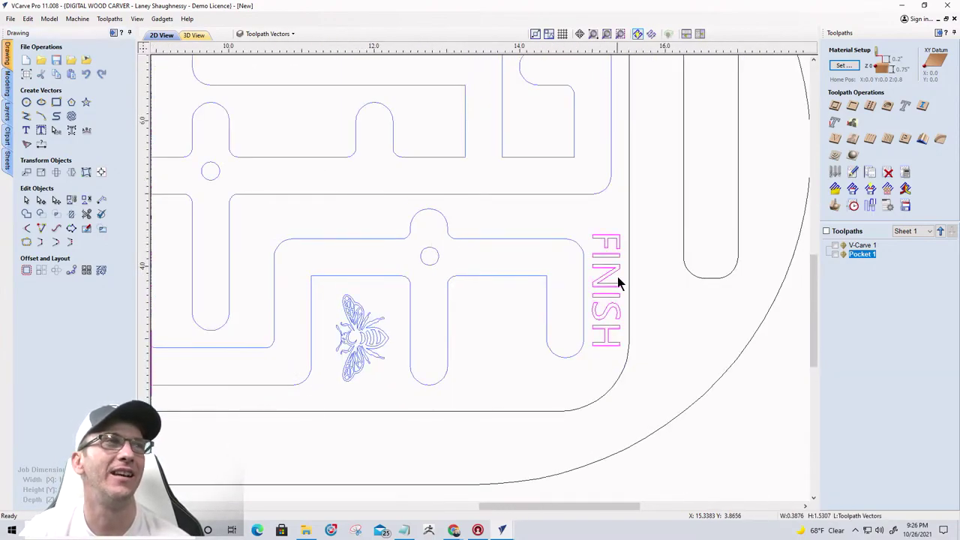
scroll(364, 177, down, 3)
scroll(257, 122, up, 2)
scroll(343, 178, up, 2)
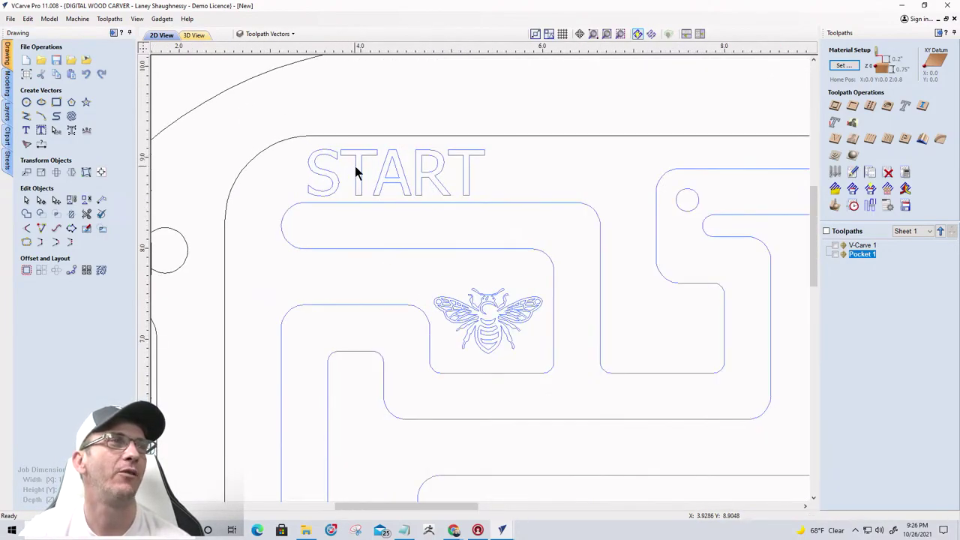
- Rotate the START text 90° so it runs vertically beside the maze entrance
click(355, 166)
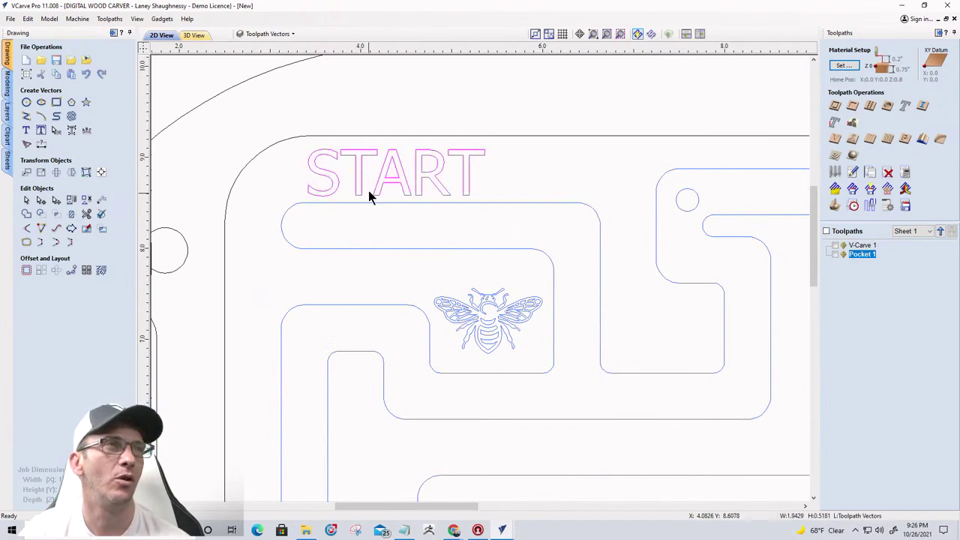
click(354, 194)
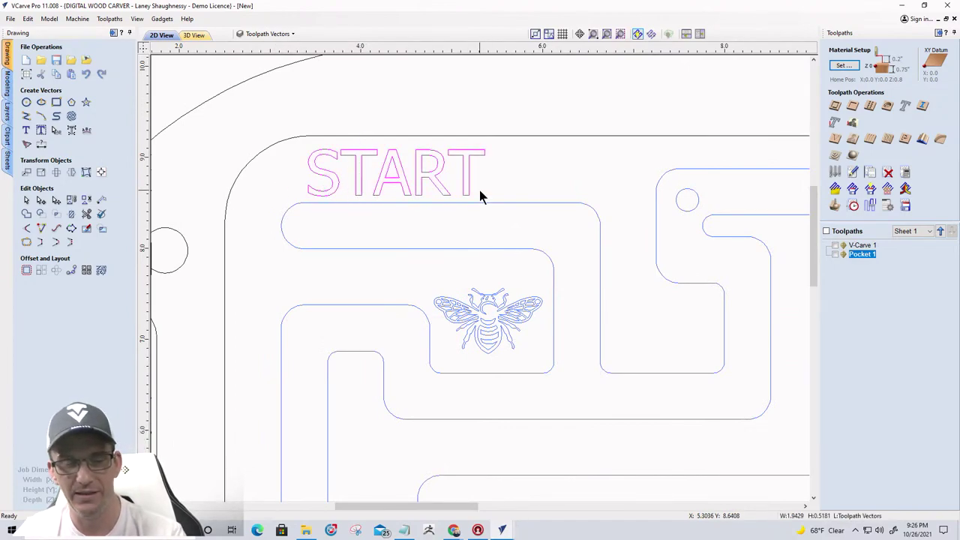
drag(481, 193, 480, 197)
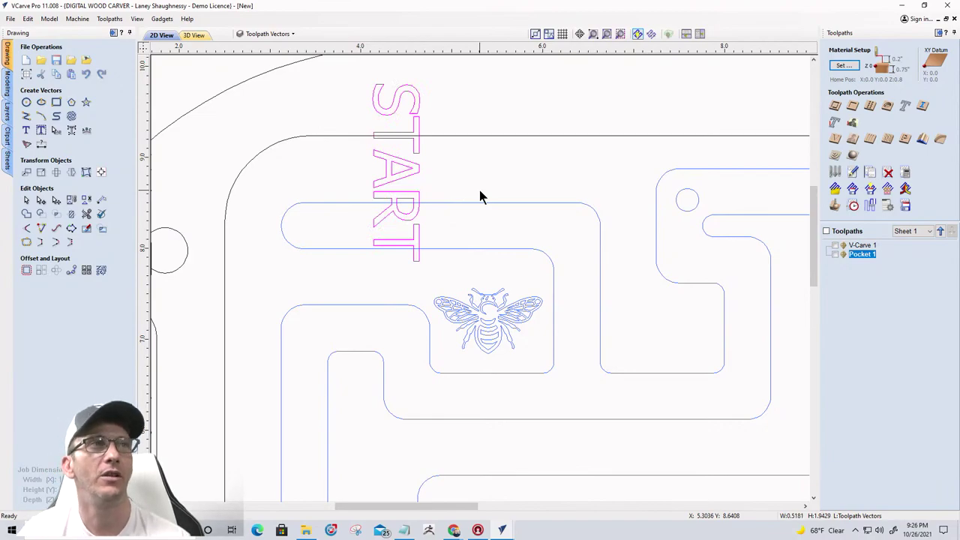
scroll(449, 194, down, 5)
scroll(677, 312, up, 6)
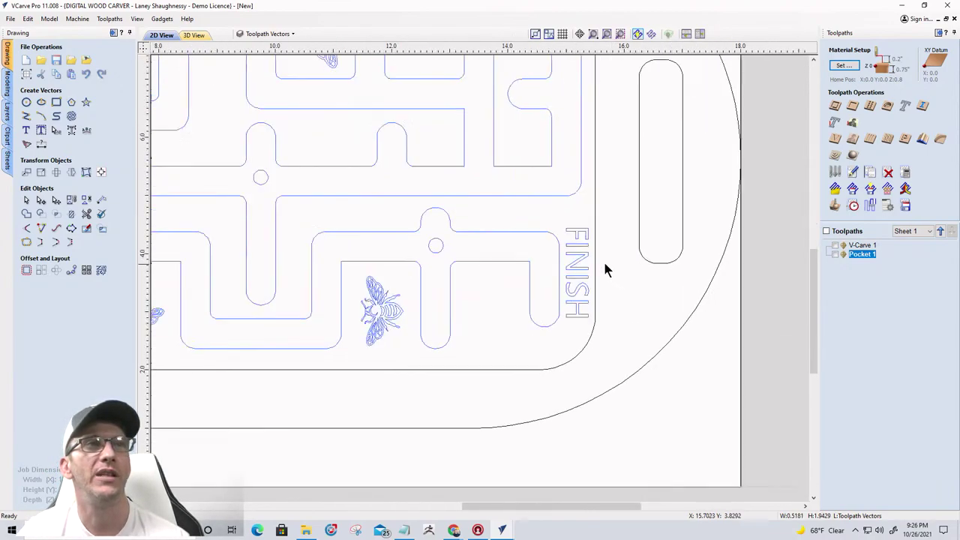
scroll(596, 369, up, 2)
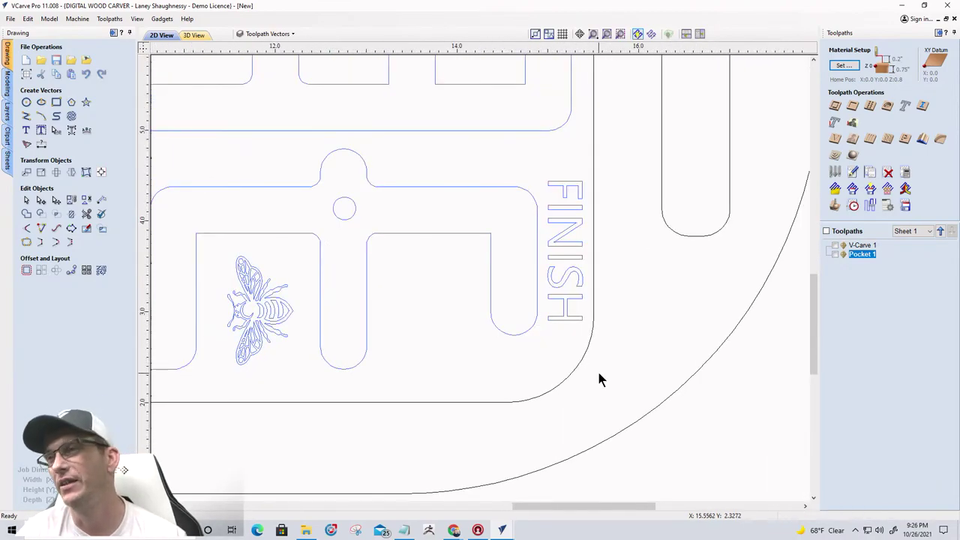
scroll(599, 371, down, 5)
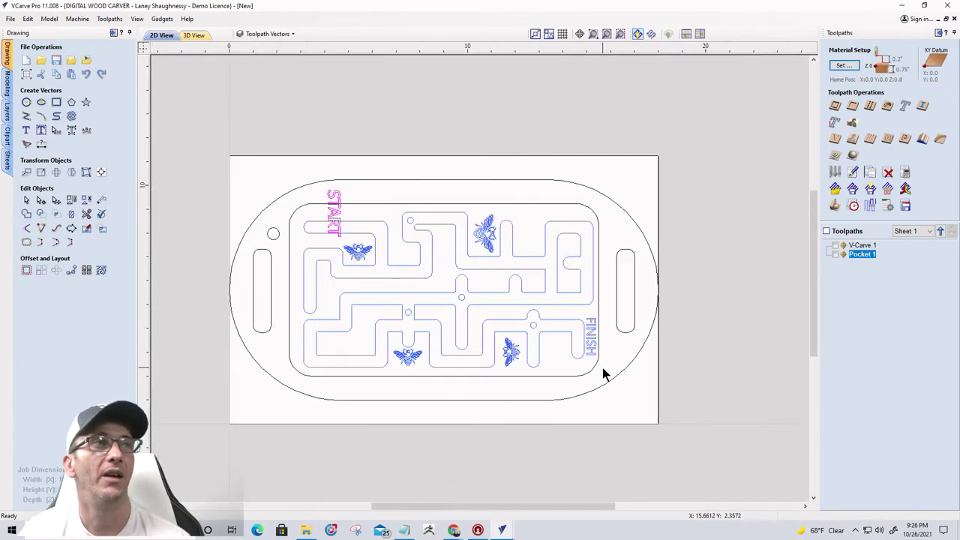
scroll(315, 212, up, 3)
scroll(320, 213, down, 3)
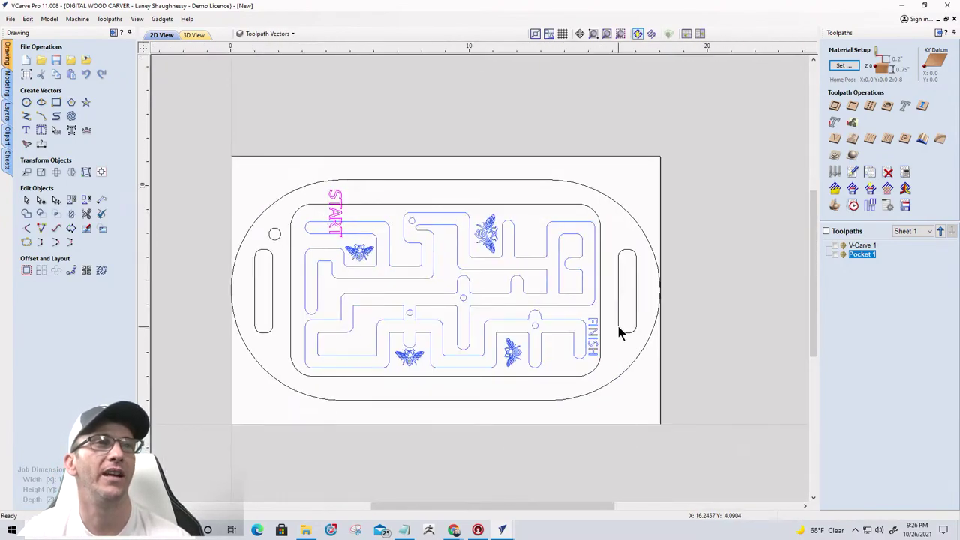
scroll(600, 367, up, 3)
scroll(598, 362, up, 2)
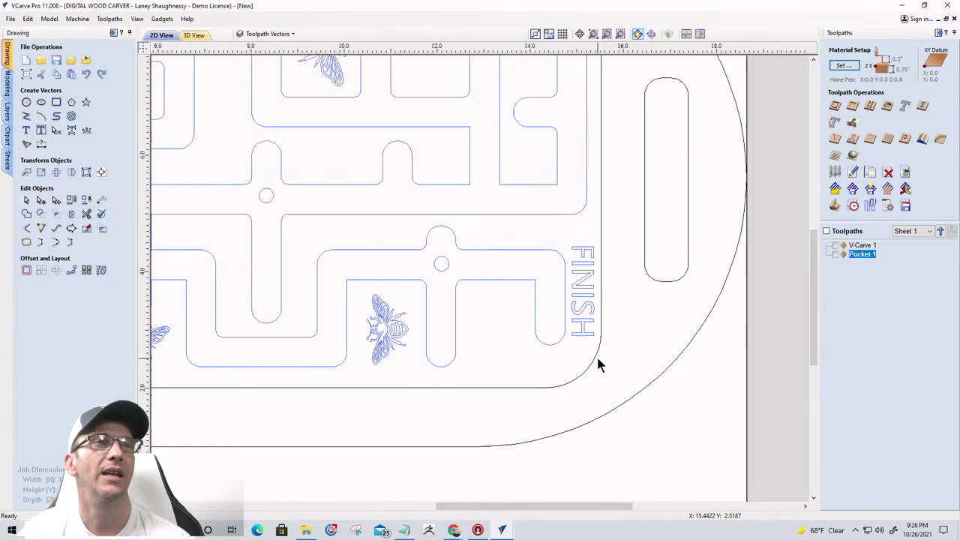
scroll(600, 364, down, 1)
click(26, 132)
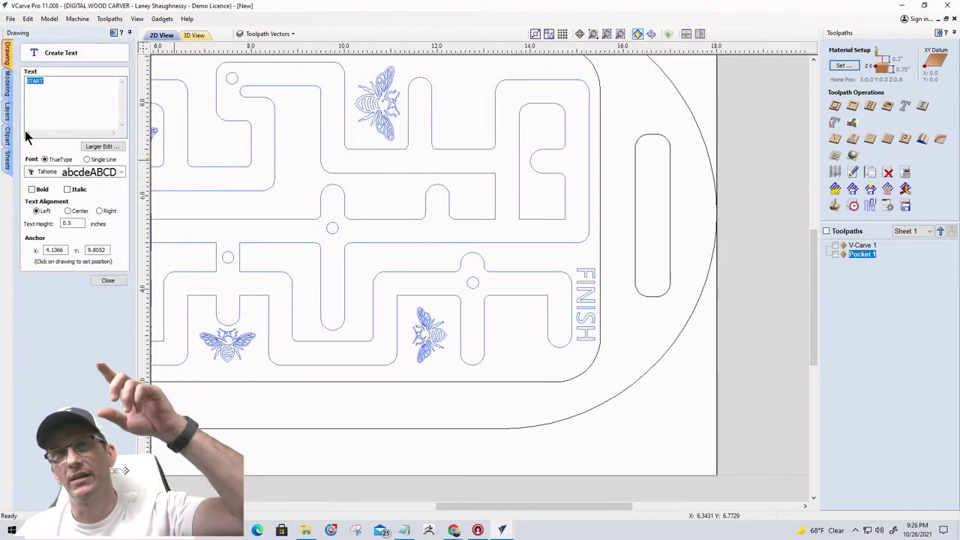
click(79, 172)
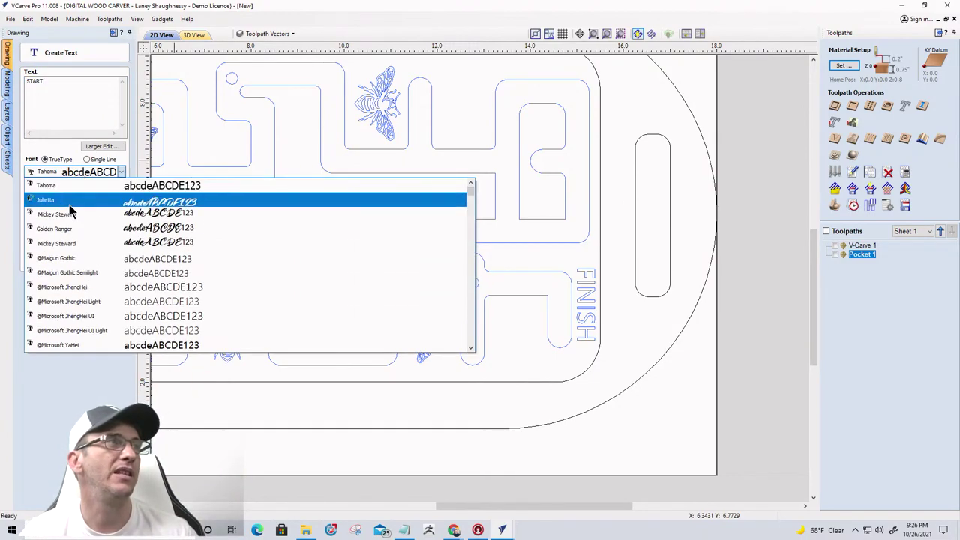
scroll(71, 213, up, 1)
click(60, 186)
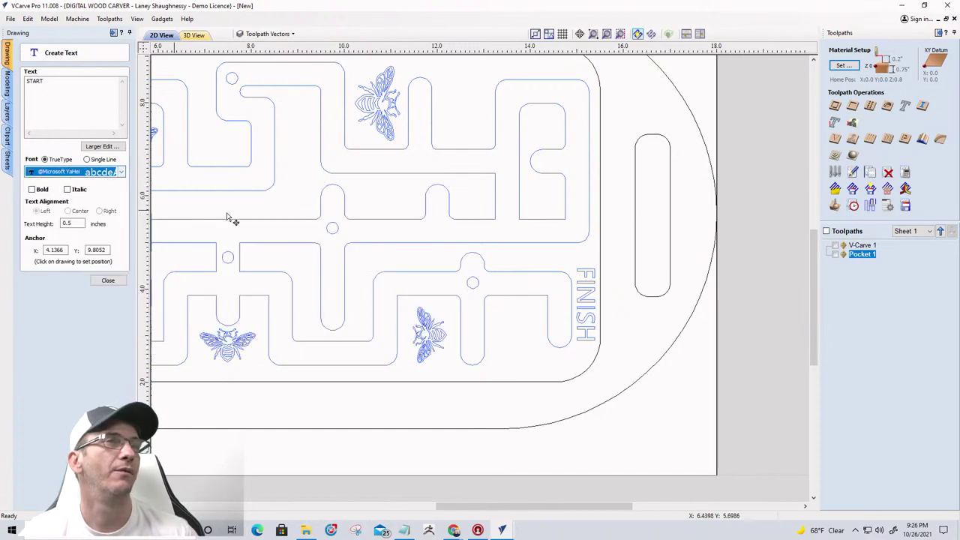
click(381, 199)
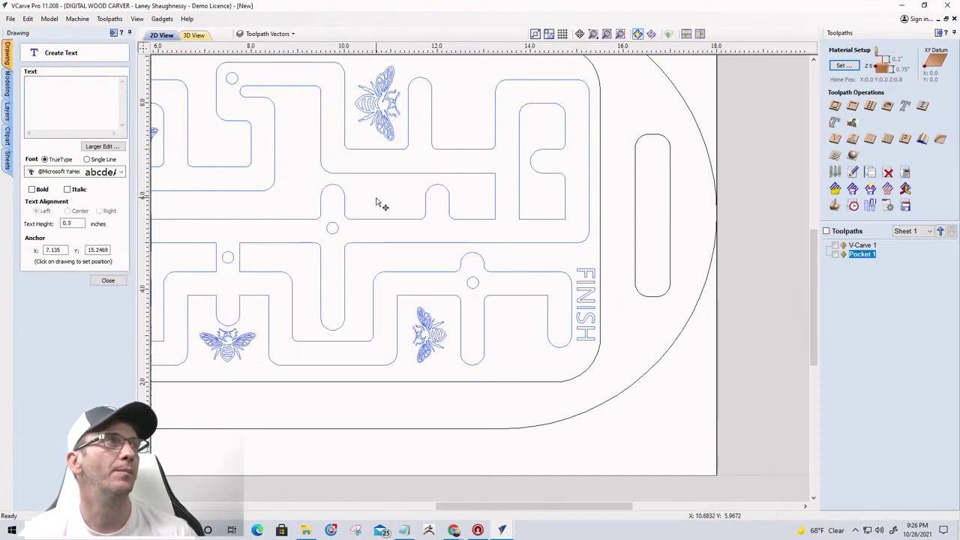
click(377, 199)
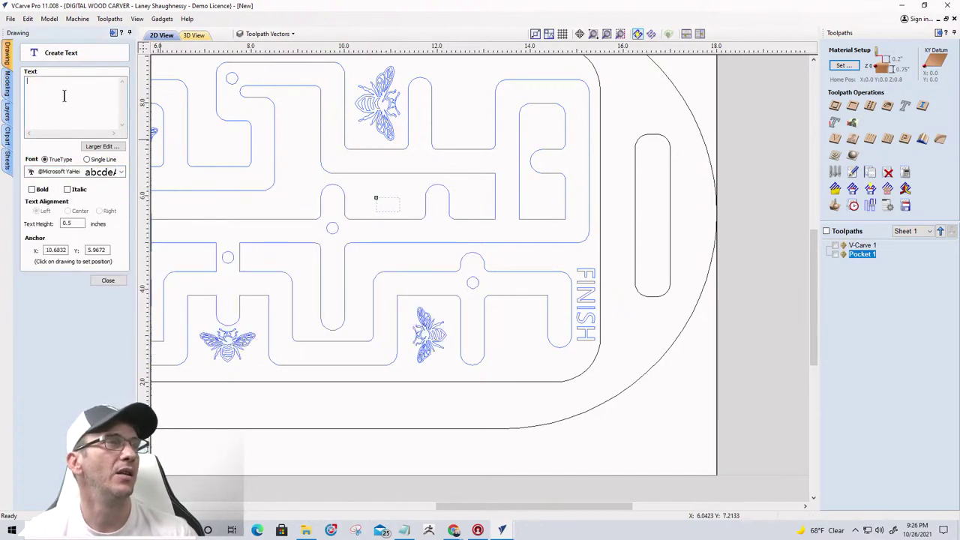
- Enter the text 'Welcome To My Home9' and close text creation
text(Welcome)
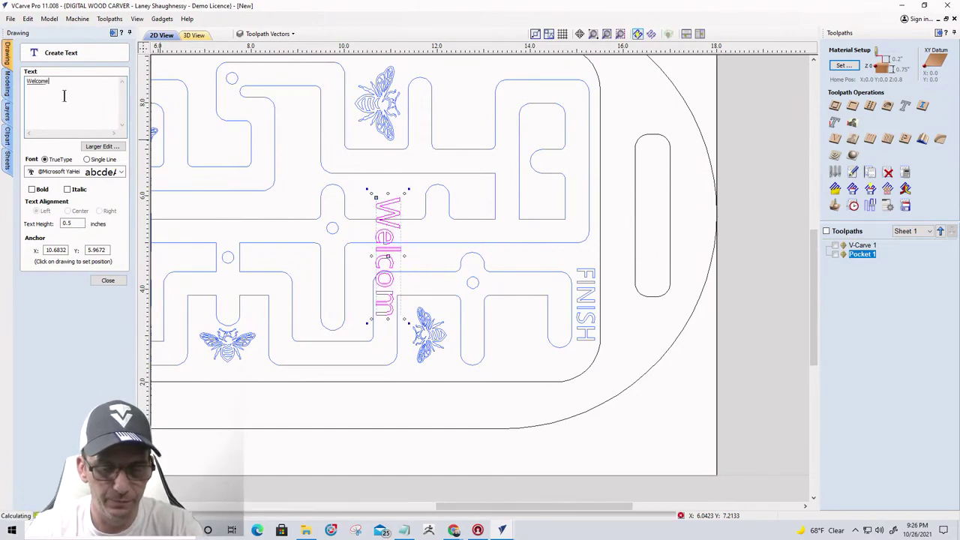
text( To My)
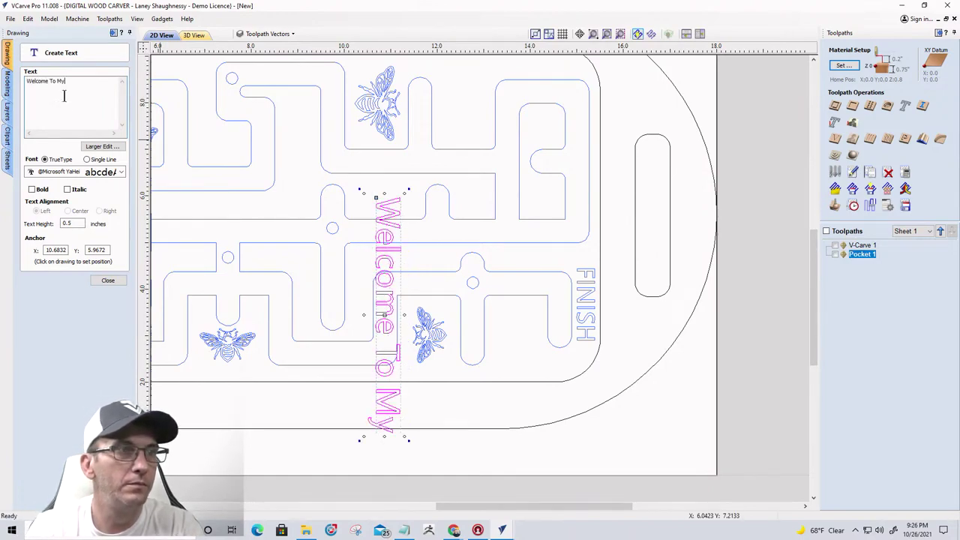
text( Home)
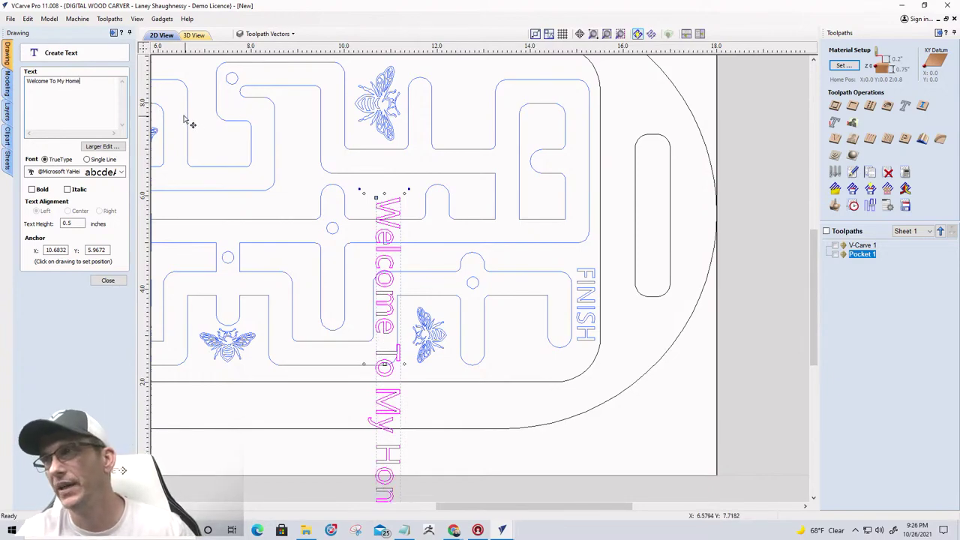
scroll(188, 116, down, 2)
scroll(183, 111, up, 2)
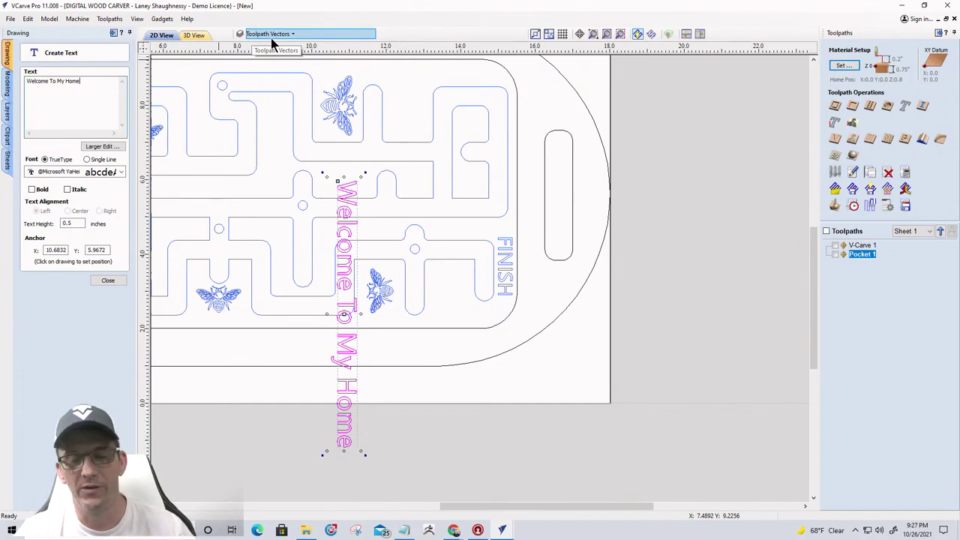
text(9)
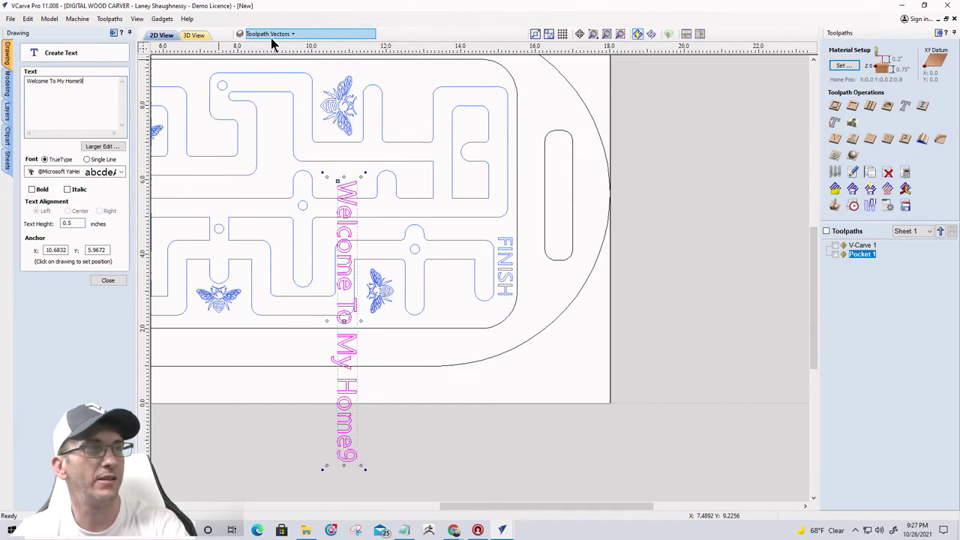
click(108, 280)
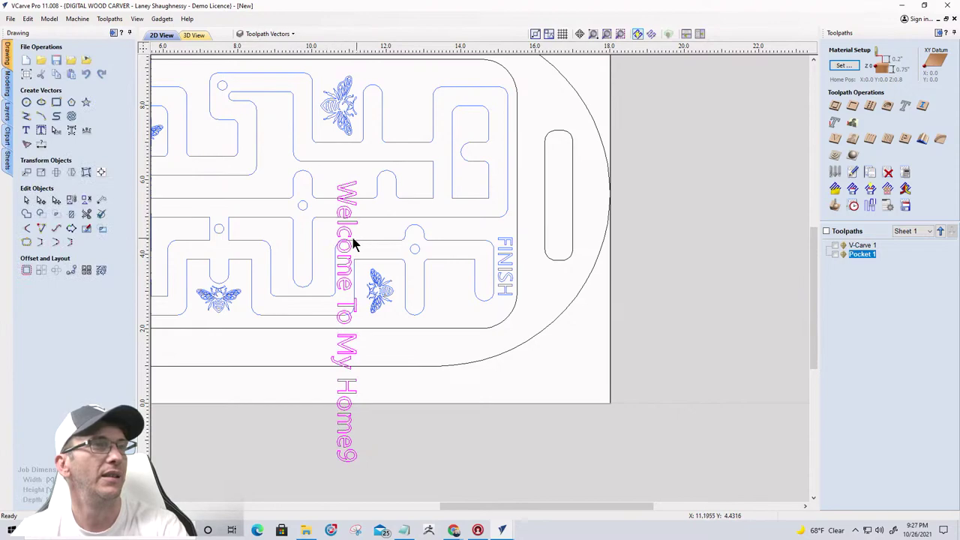
- Select the Welcome To My Home9 text, revert its rotation, and delete it
click(348, 241)
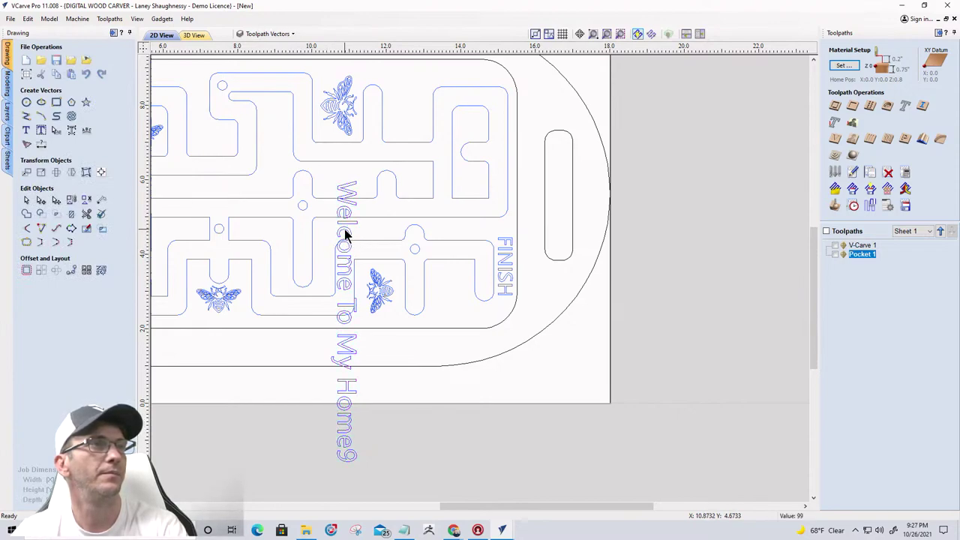
click(345, 239)
key(ctrl+z)
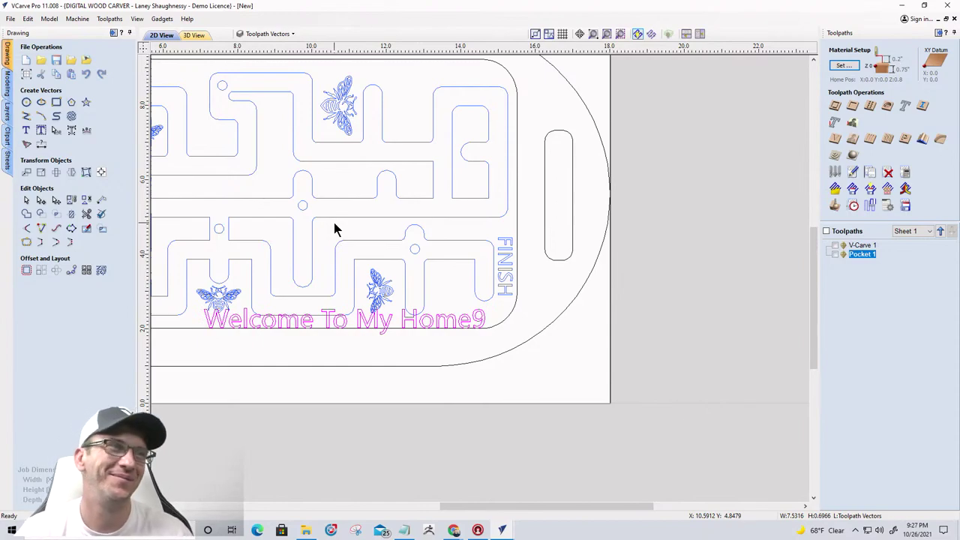
click(339, 322)
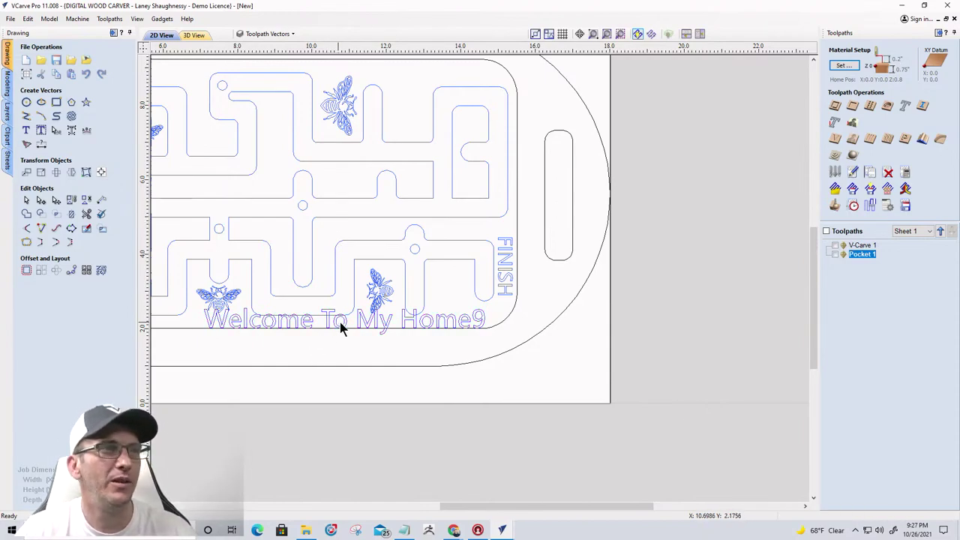
click(360, 321)
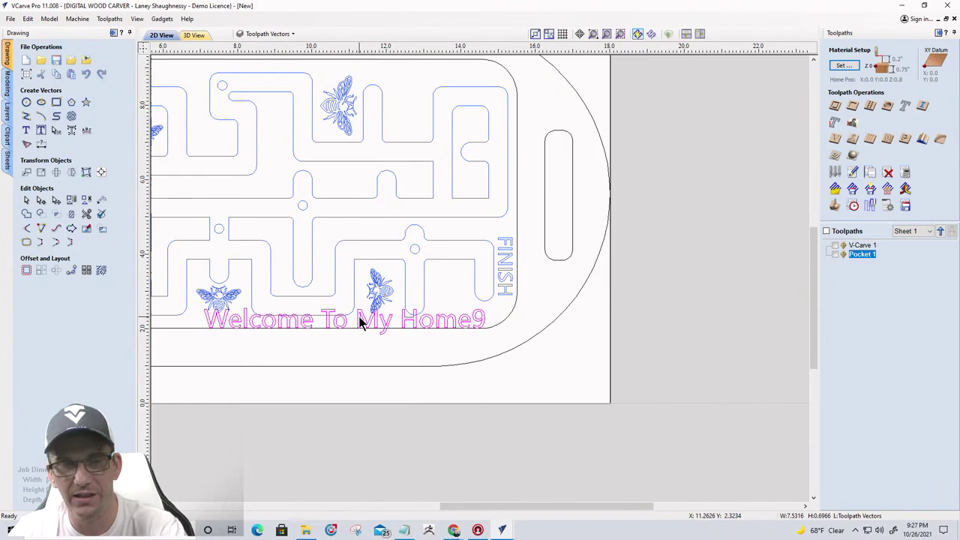
key(Delete)
- Undo four times until the START lettering reads upright again
scroll(360, 322, down, 3)
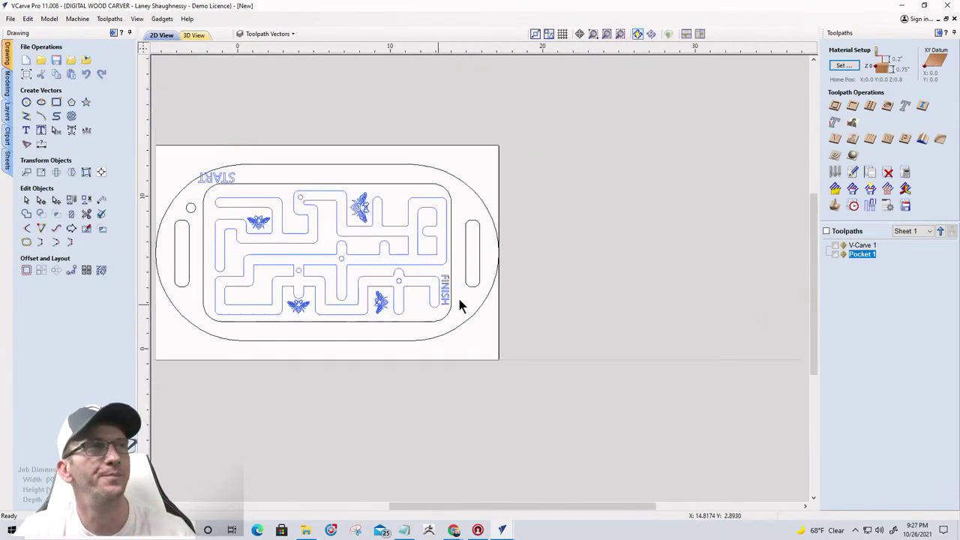
scroll(392, 242, up, 6)
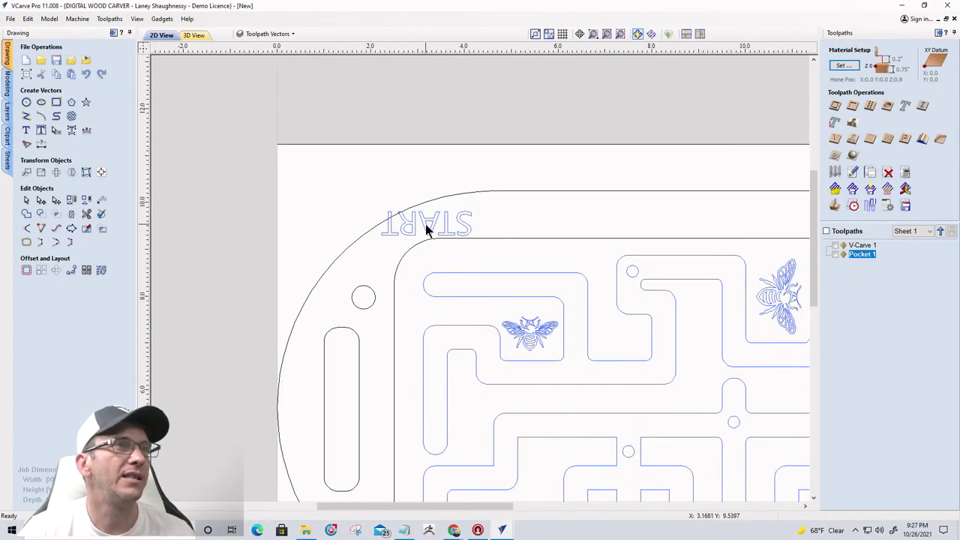
click(87, 74)
click(87, 74)
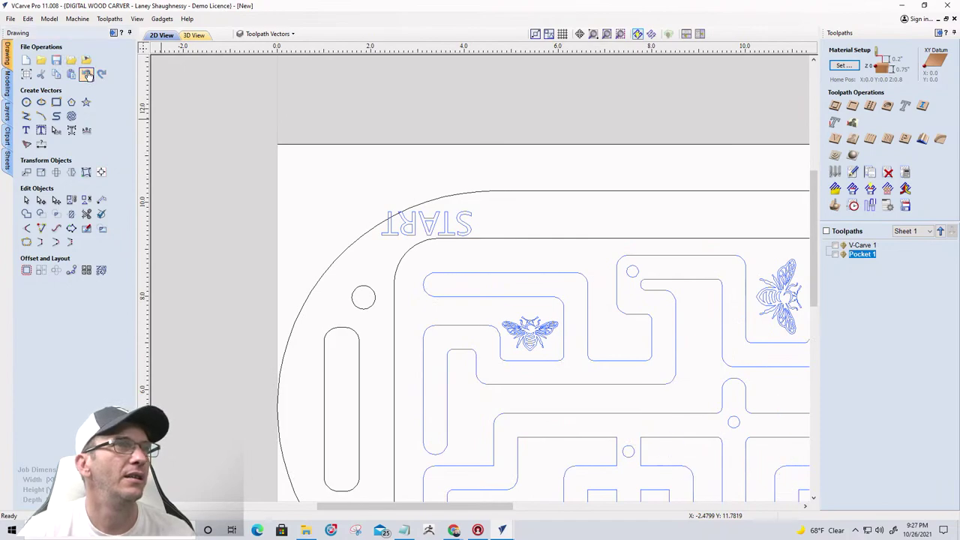
click(87, 74)
click(87, 74)
- Deselect START and zoom around to check the board
scroll(195, 124, down, 3)
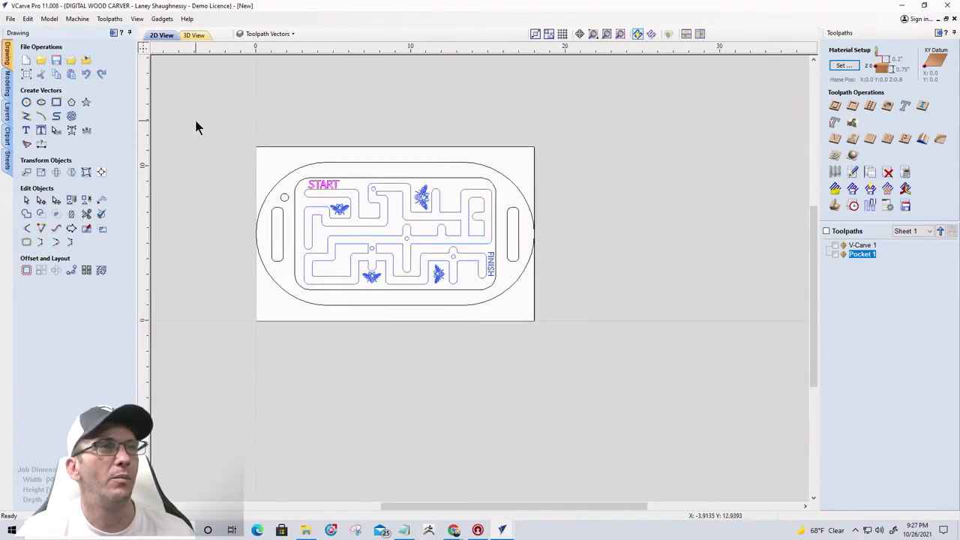
click(615, 261)
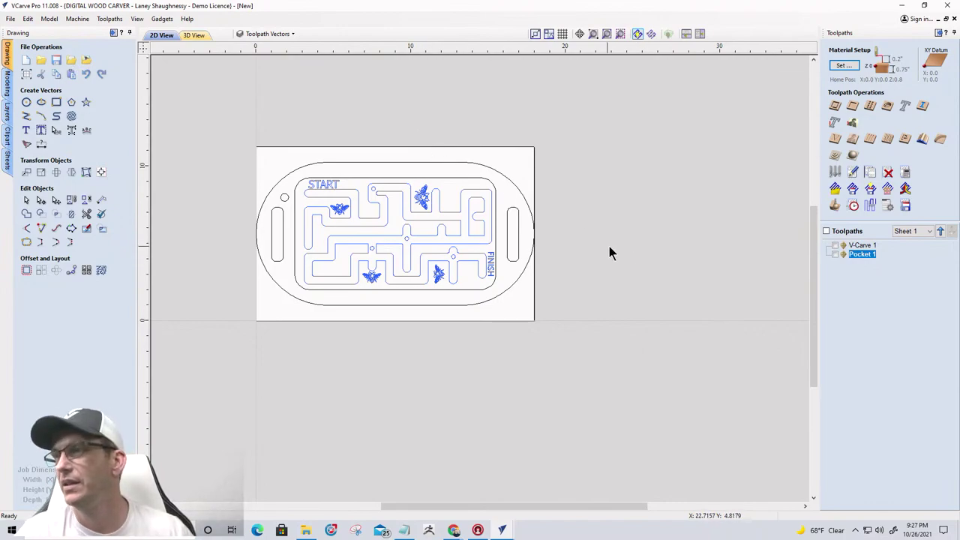
scroll(508, 259, up, 3)
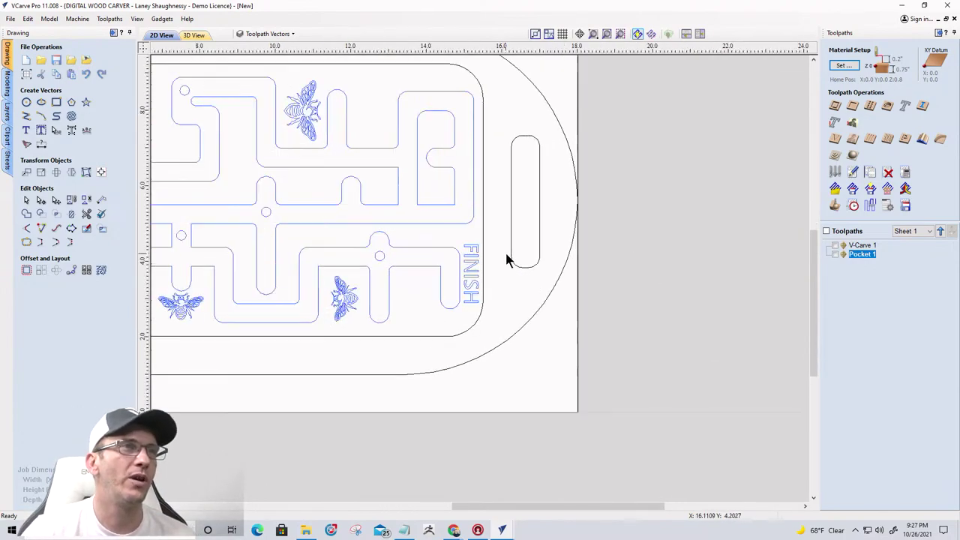
scroll(516, 263, down, 3)
scroll(263, 201, up, 2)
scroll(660, 336, down, 3)
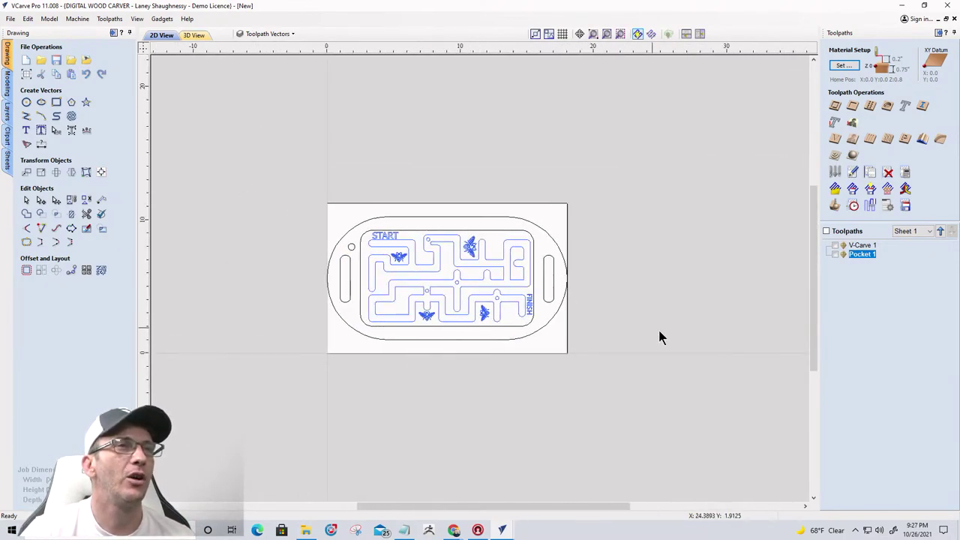
scroll(651, 336, up, 1)
scroll(367, 268, up, 3)
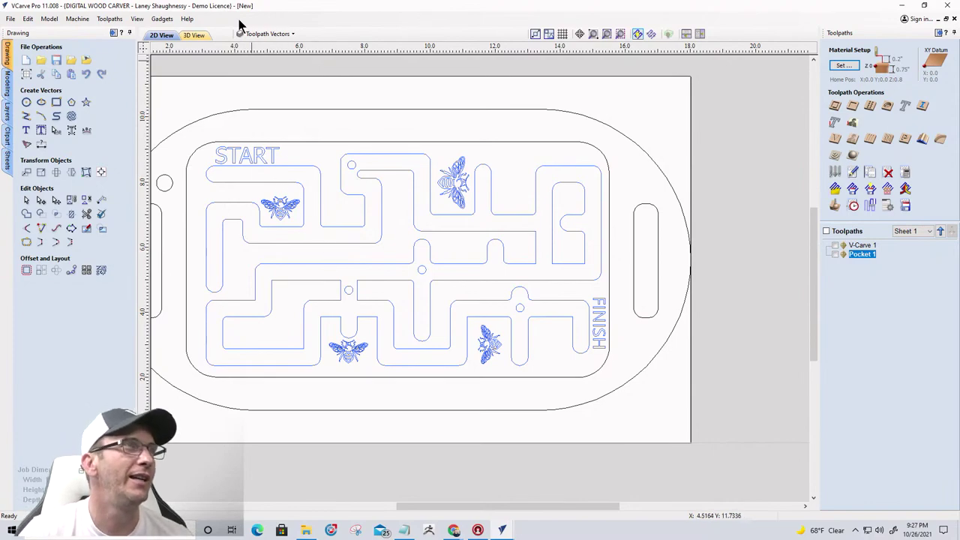
- Show Main Path Centerline, hide Toolpath Vectors, and select the maze lines without the start circle
click(264, 42)
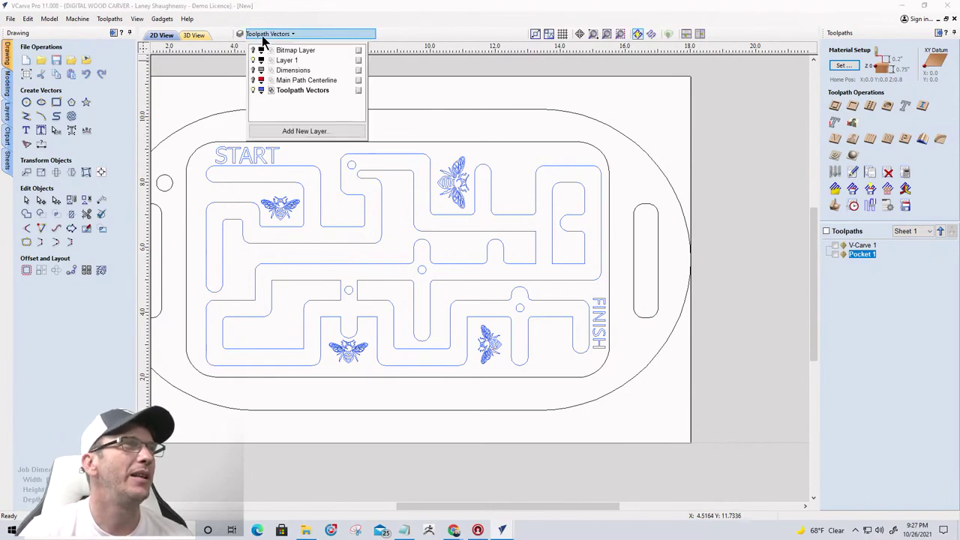
click(253, 80)
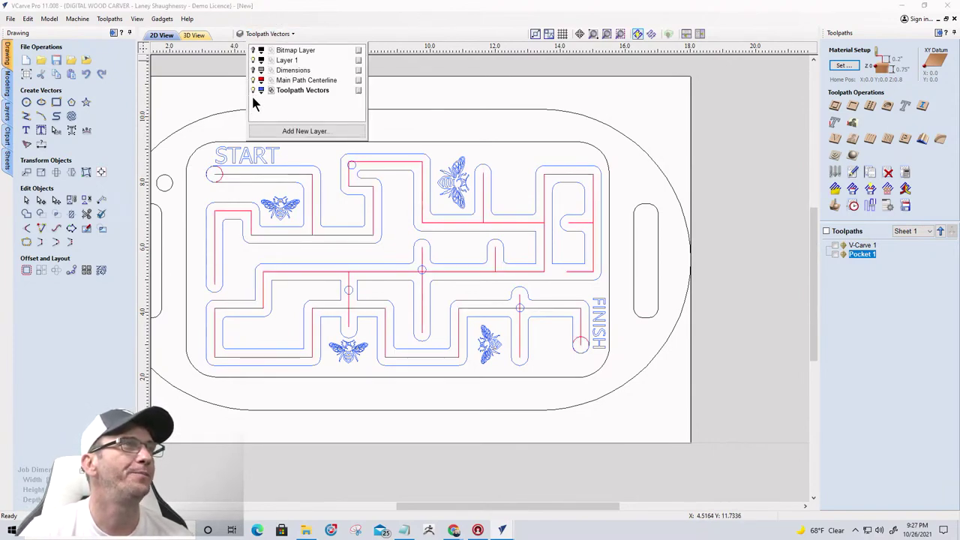
click(252, 90)
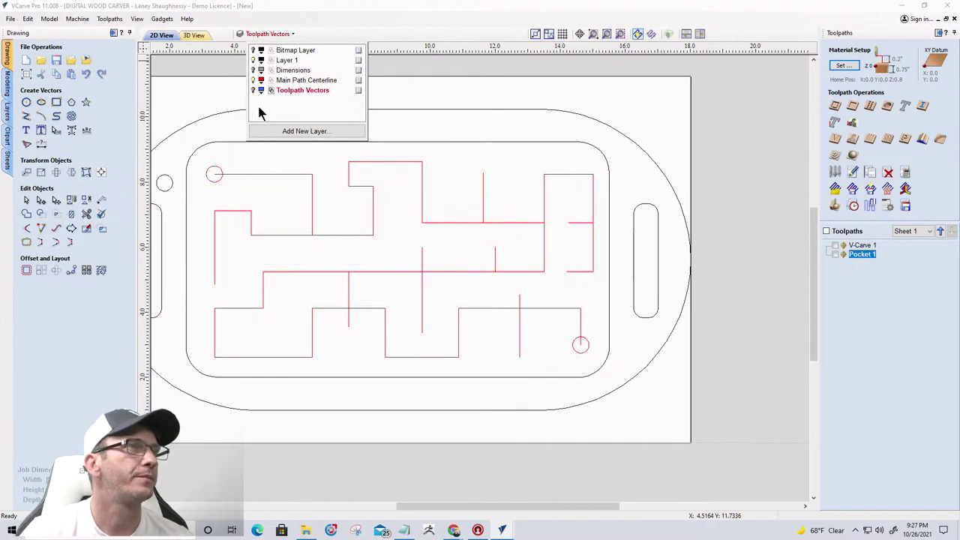
scroll(281, 176, down, 1)
drag(217, 159, 534, 323)
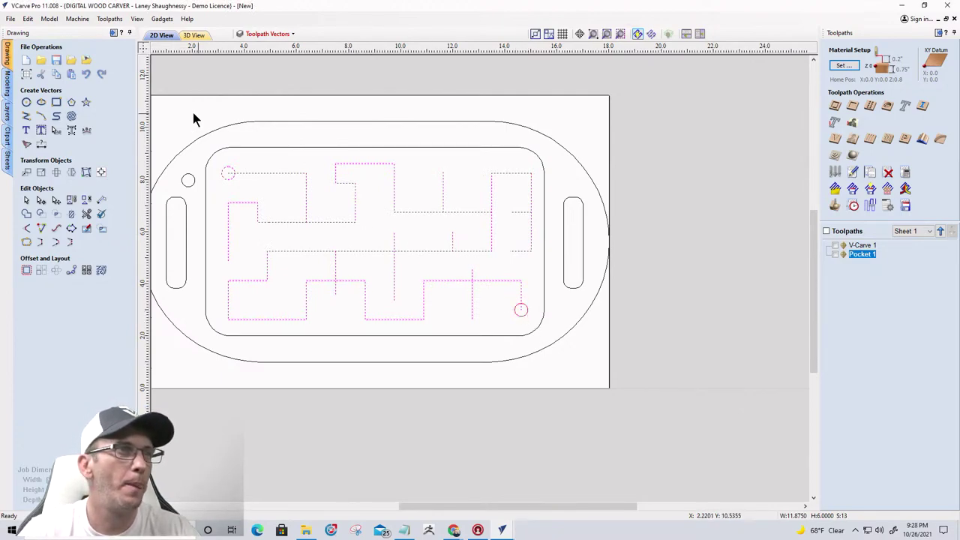
shift+click(228, 177)
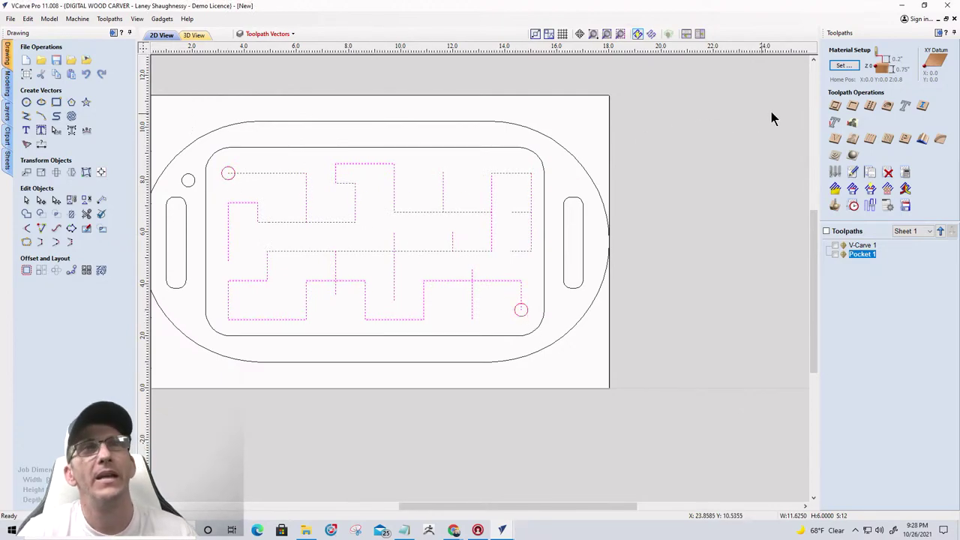
- Calculate Profile 1 on the maze lines at 0.375 inch depth with the .5 box core bit
click(835, 106)
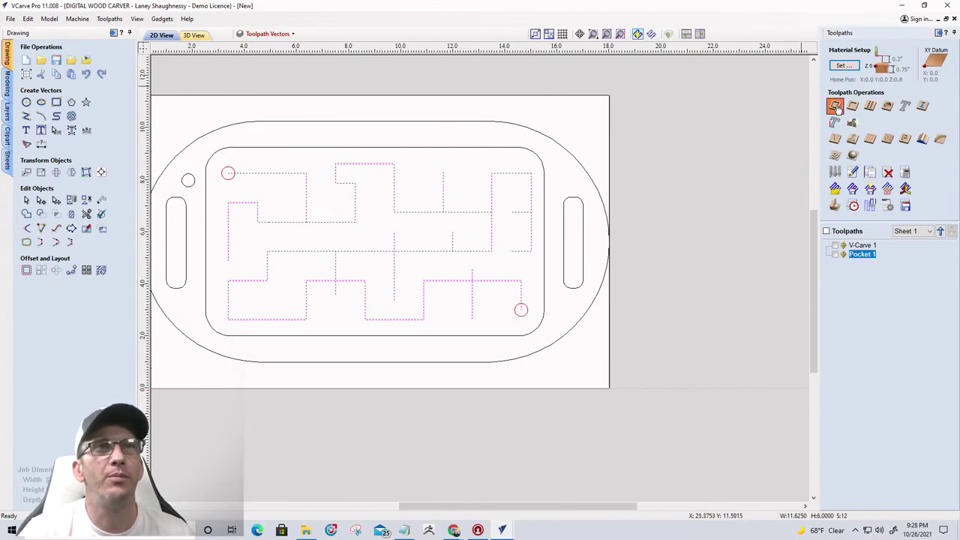
key(Tab)
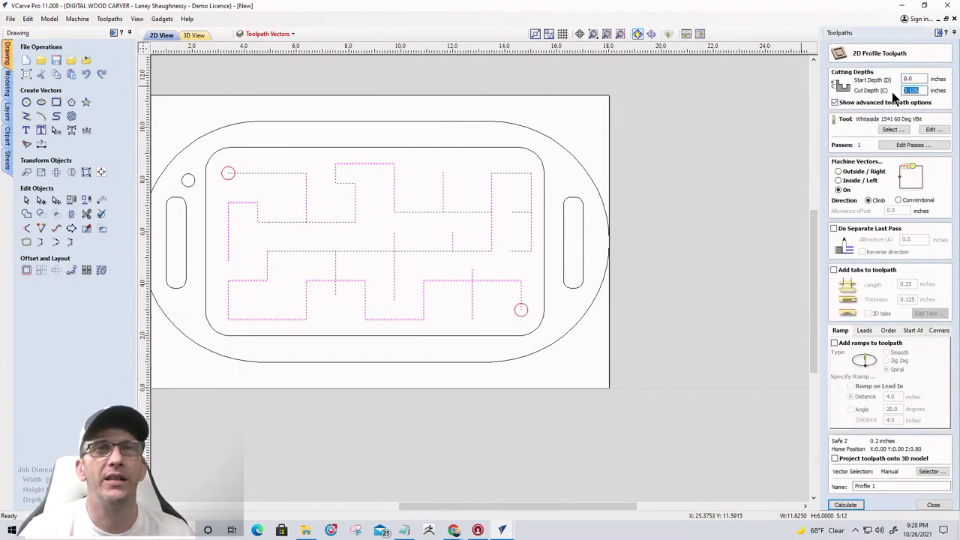
text(.375)
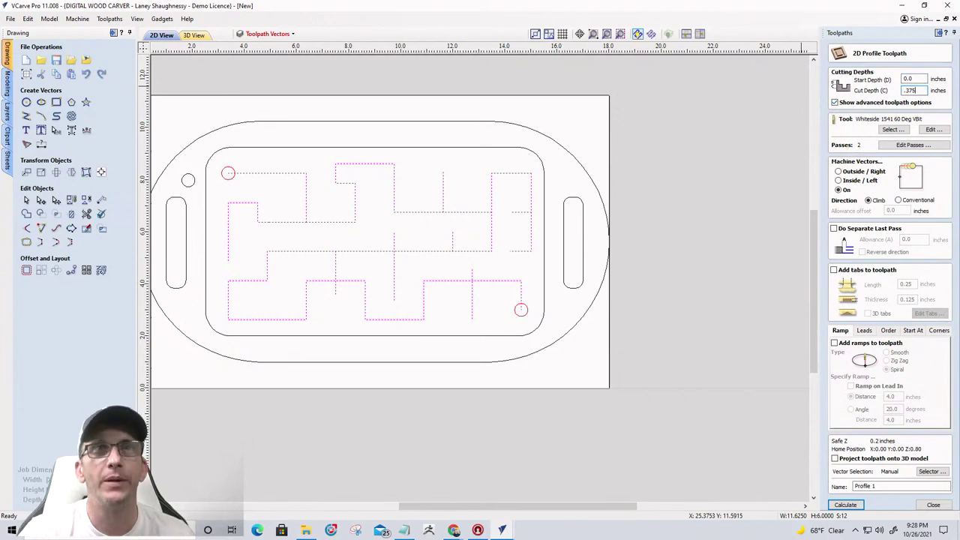
click(892, 129)
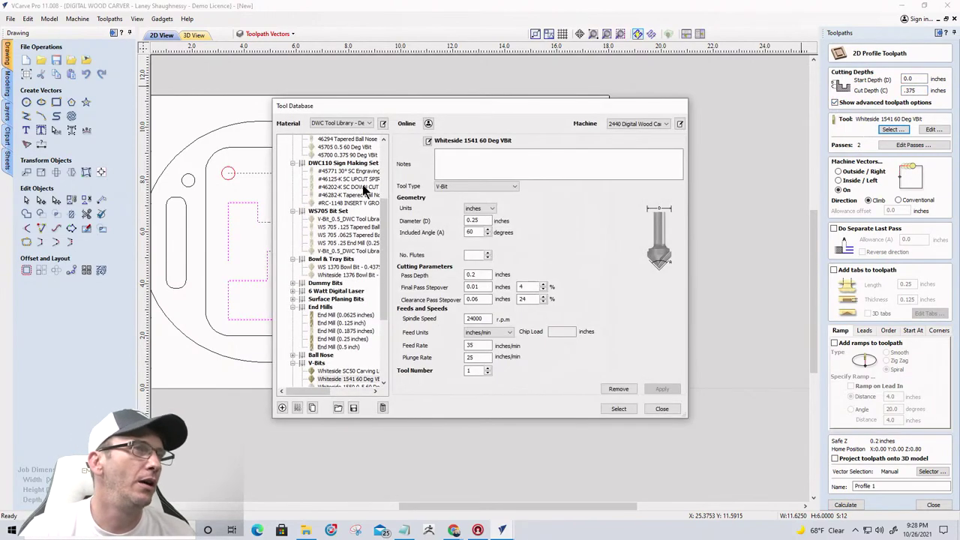
scroll(314, 330, down, 5)
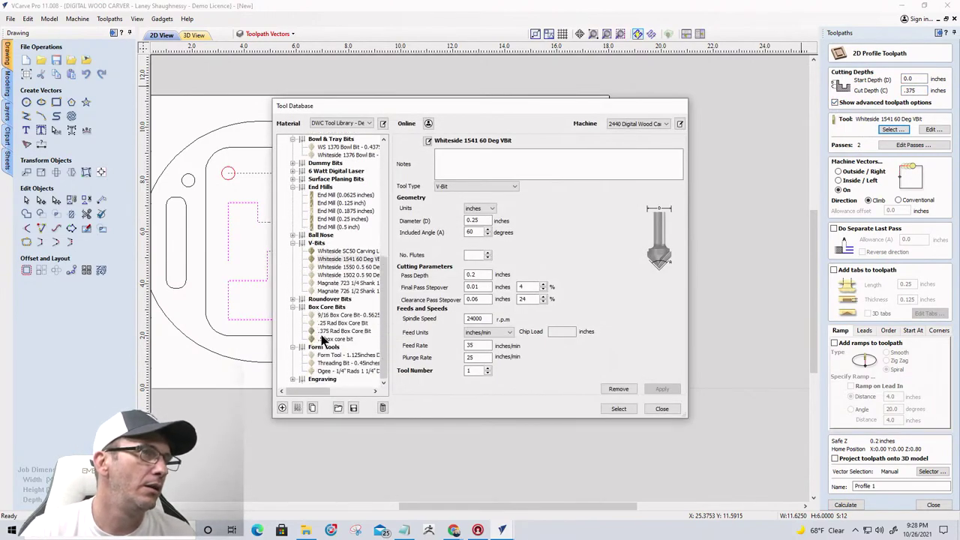
click(334, 340)
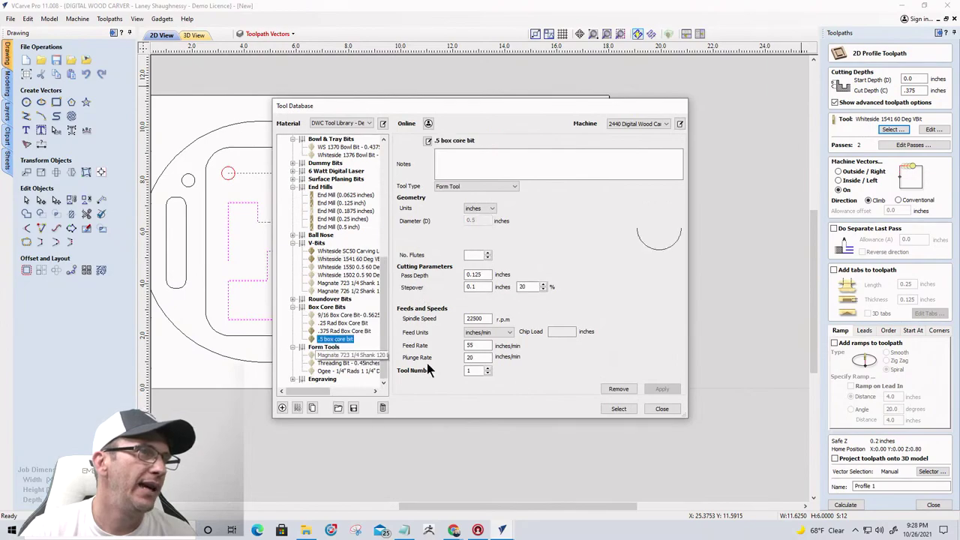
click(617, 409)
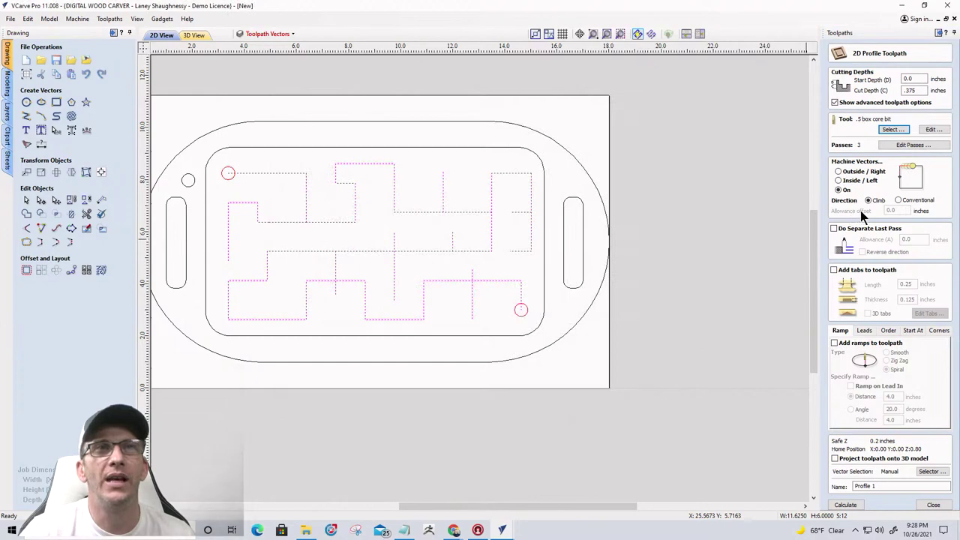
click(845, 504)
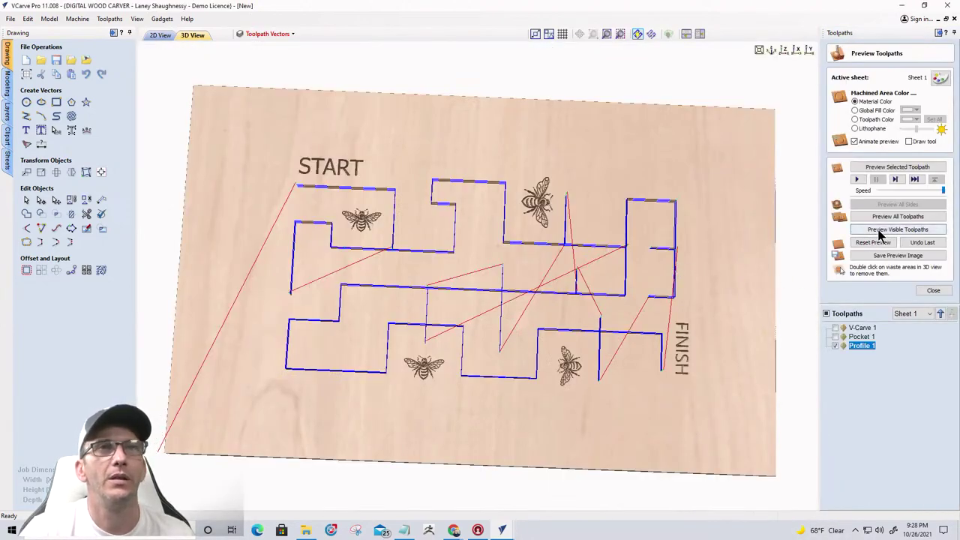
- Simulate the visible profile toolpath and orbit the 3D board to view the channels
click(880, 230)
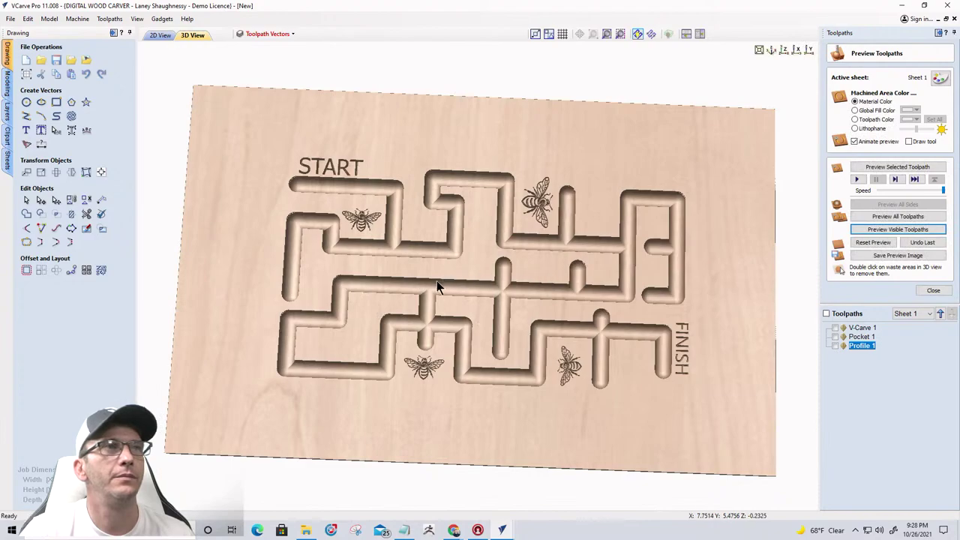
scroll(438, 287, up, 3)
drag(442, 289, 475, 253)
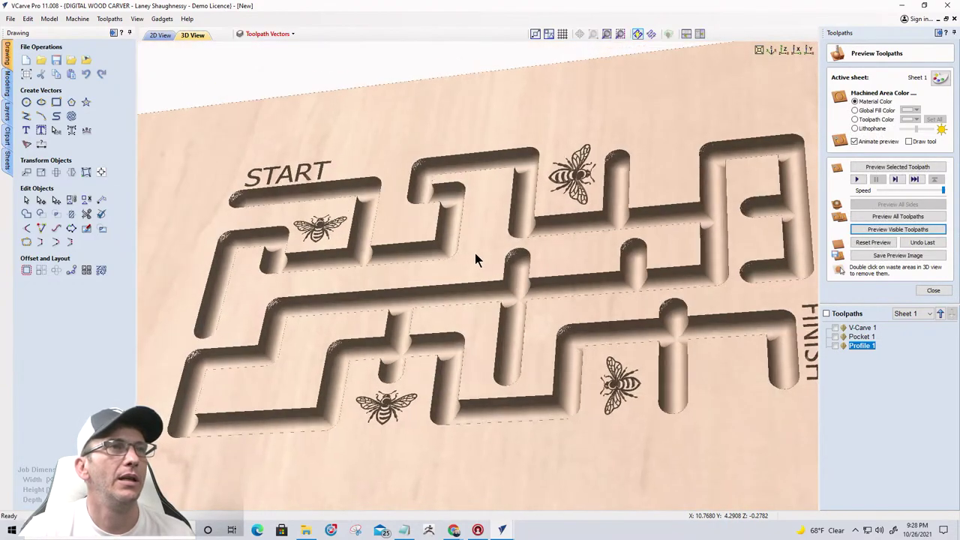
scroll(390, 260, down, 3)
drag(390, 260, 542, 285)
scroll(684, 303, up, 3)
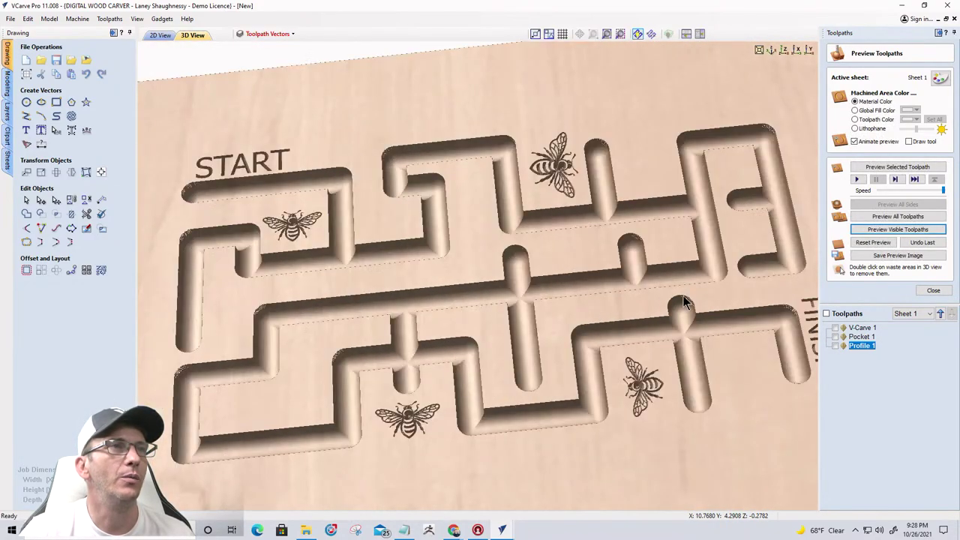
scroll(684, 303, down, 3)
scroll(396, 300, up, 3)
drag(338, 226, 435, 365)
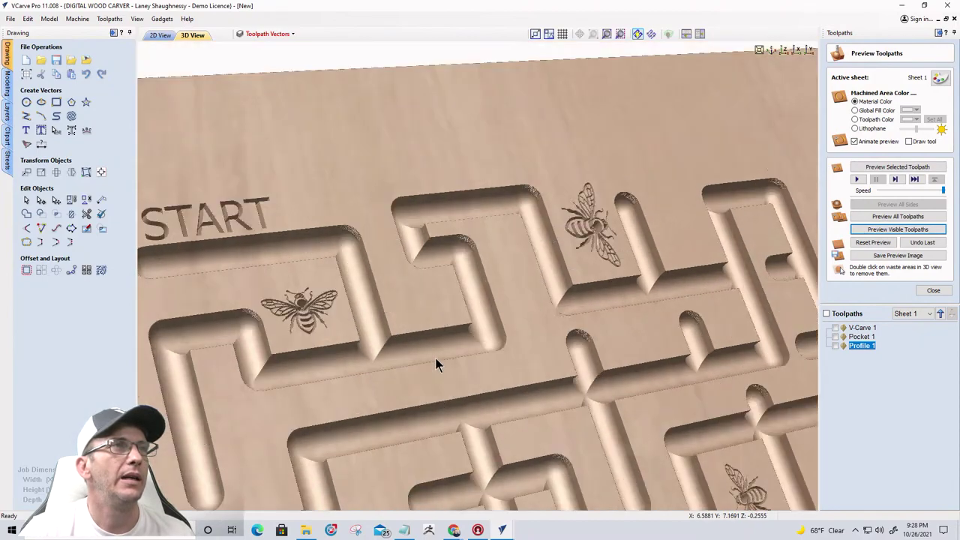
scroll(413, 302, up, 5)
drag(450, 282, 598, 328)
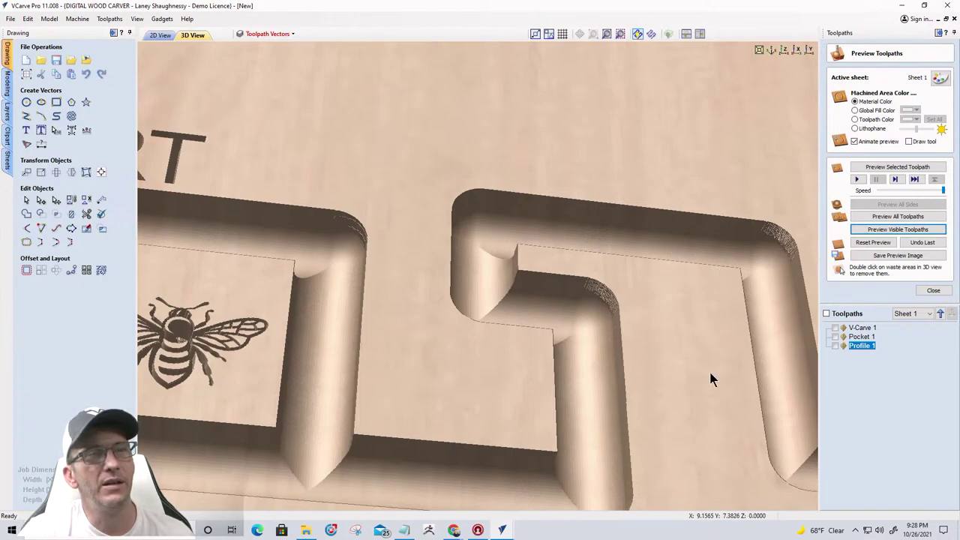
- Pan across the carved maze walls, START lettering and the right bee engraving
middle_drag(711, 378, 529, 281)
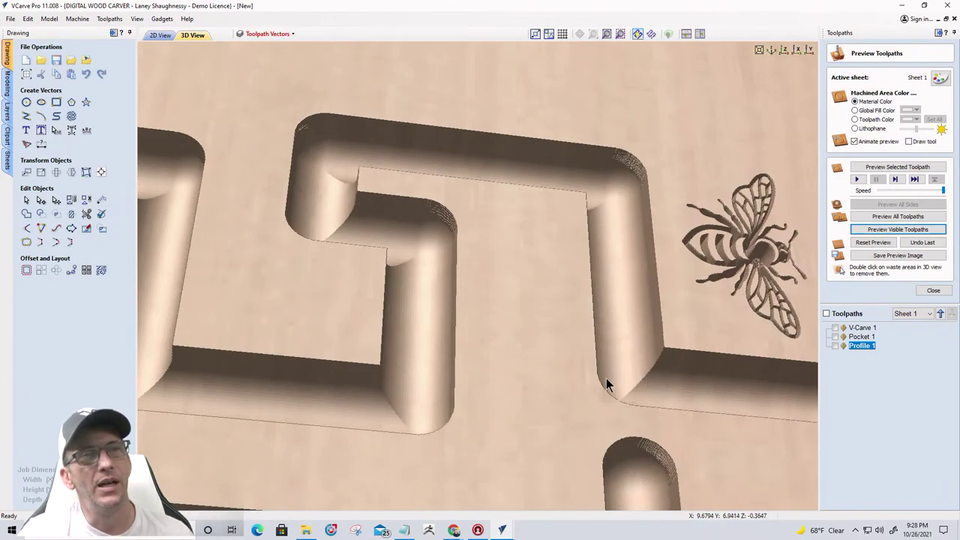
drag(605, 378, 660, 421)
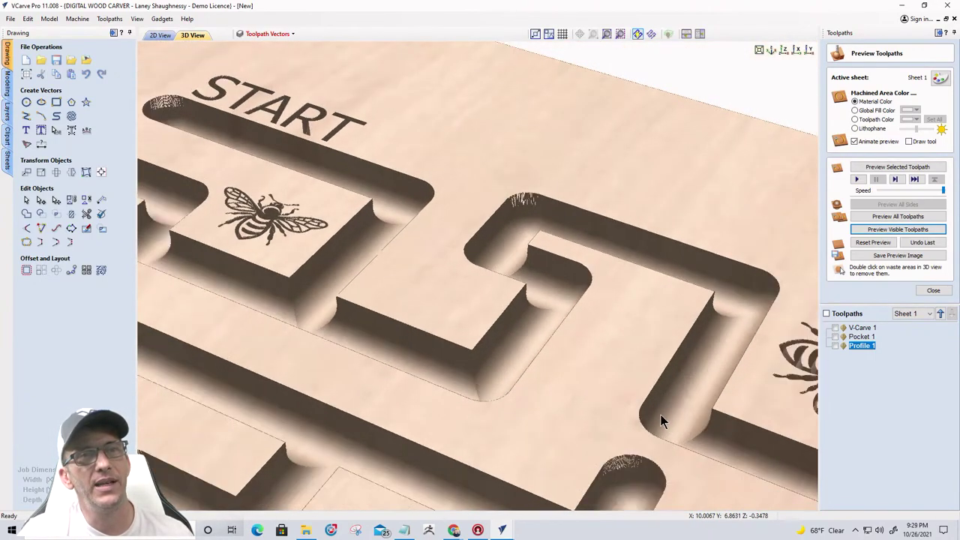
middle_drag(657, 417, 545, 280)
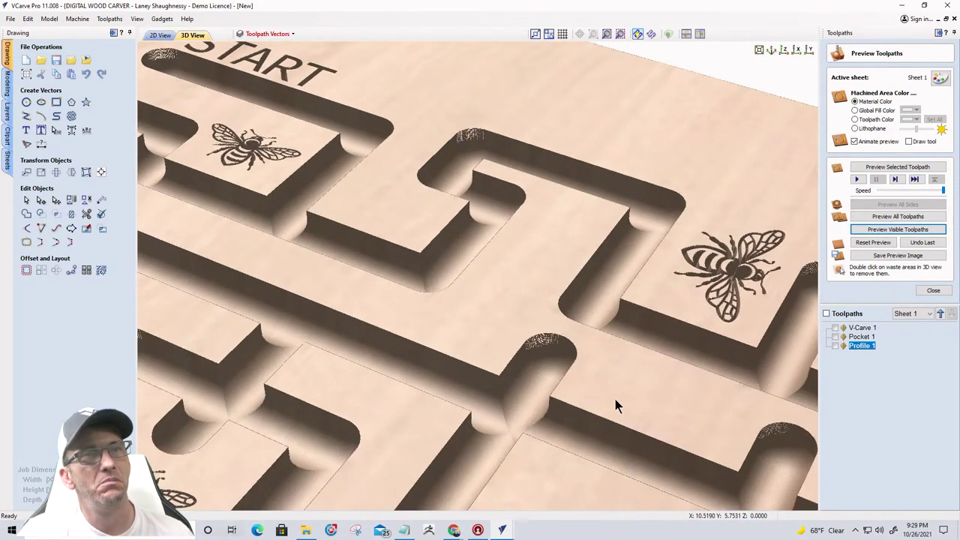
middle_drag(614, 405, 553, 357)
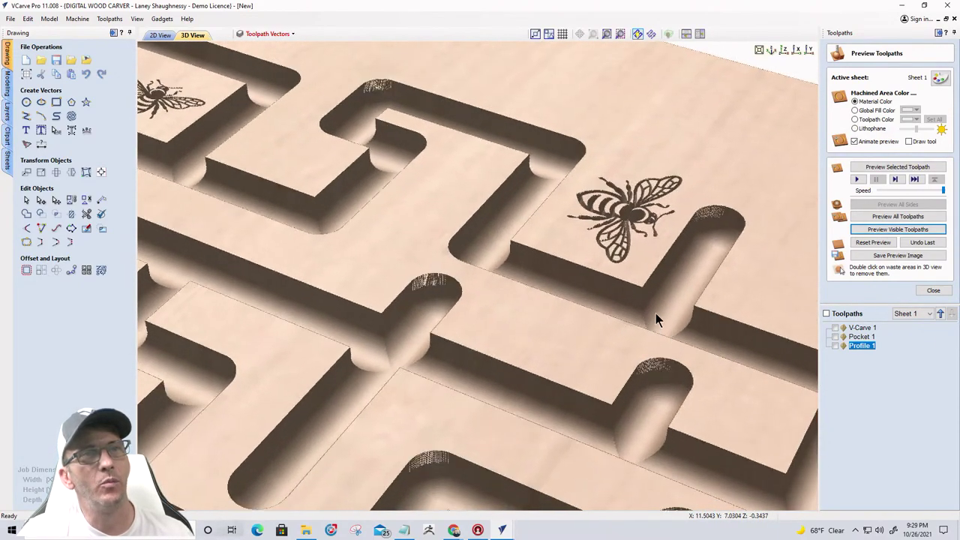
scroll(672, 338, up, 3)
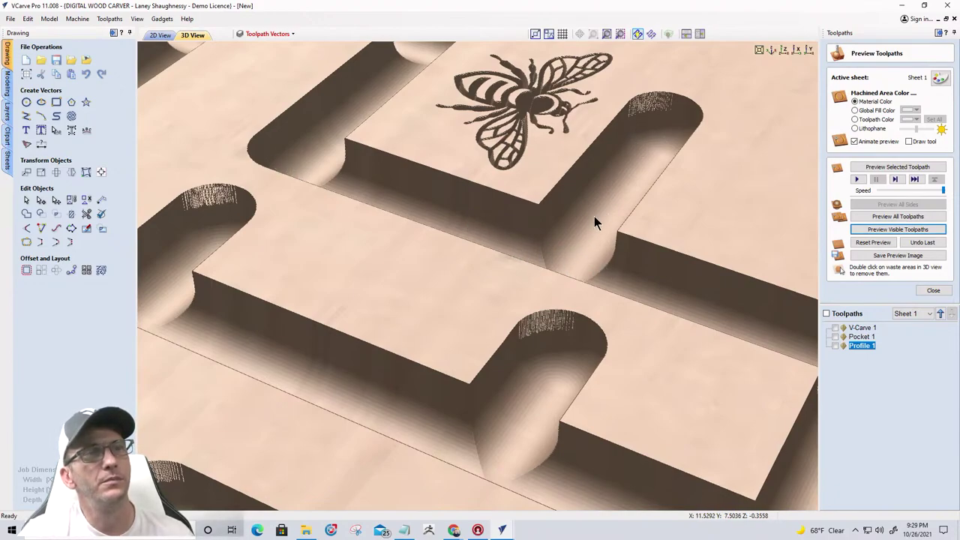
scroll(611, 205, down, 3)
drag(484, 508, 542, 353)
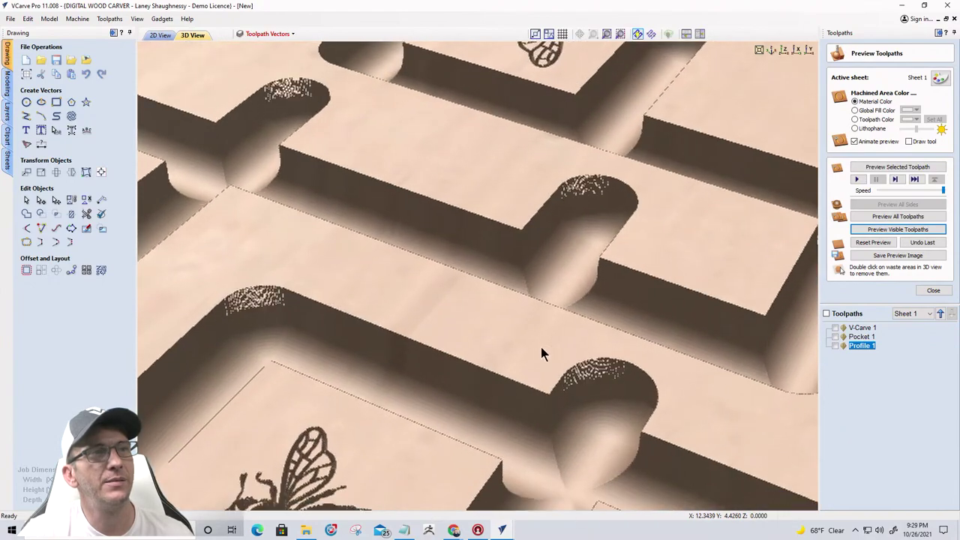
scroll(584, 251, up, 3)
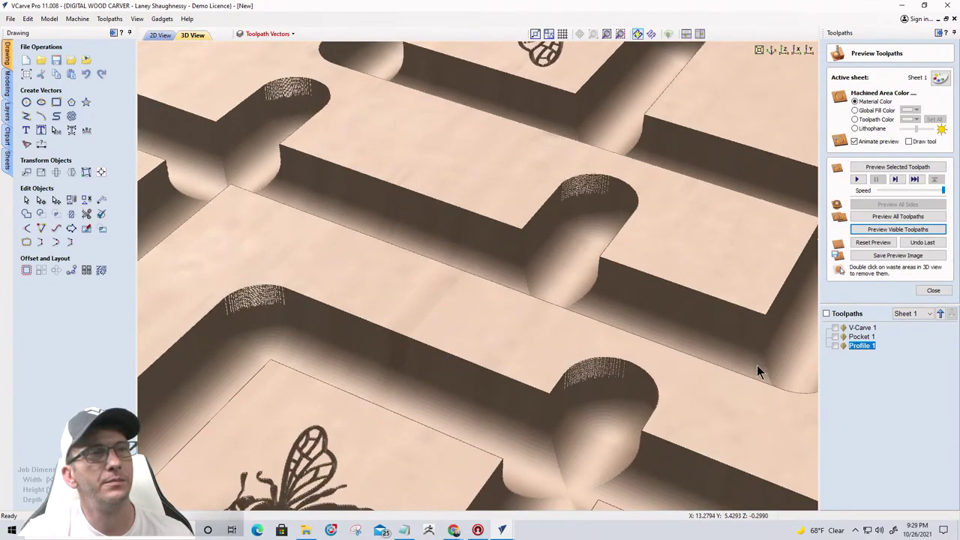
drag(756, 367, 636, 349)
scroll(621, 320, up, 5)
scroll(641, 323, down, 5)
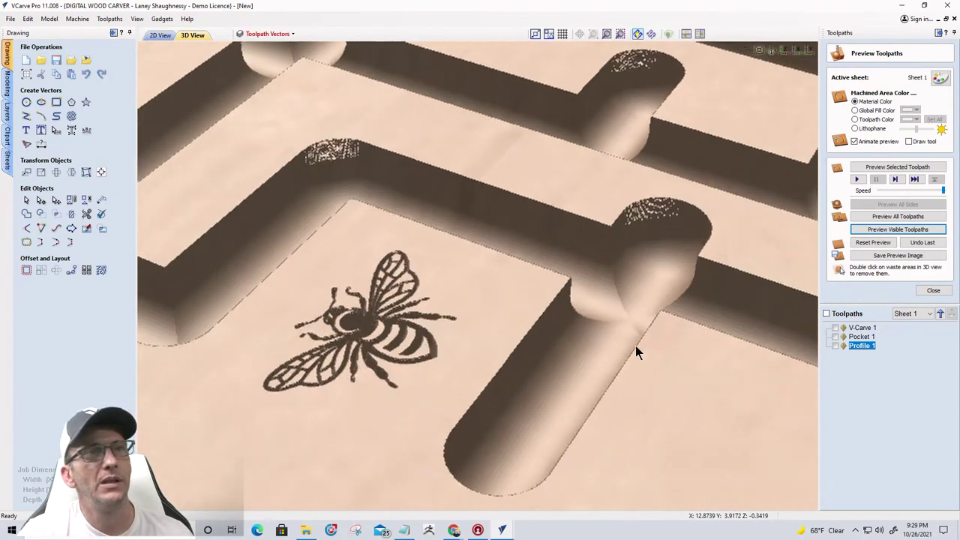
scroll(556, 298, up, 3)
scroll(556, 297, down, 3)
drag(556, 298, 476, 341)
scroll(408, 437, up, 3)
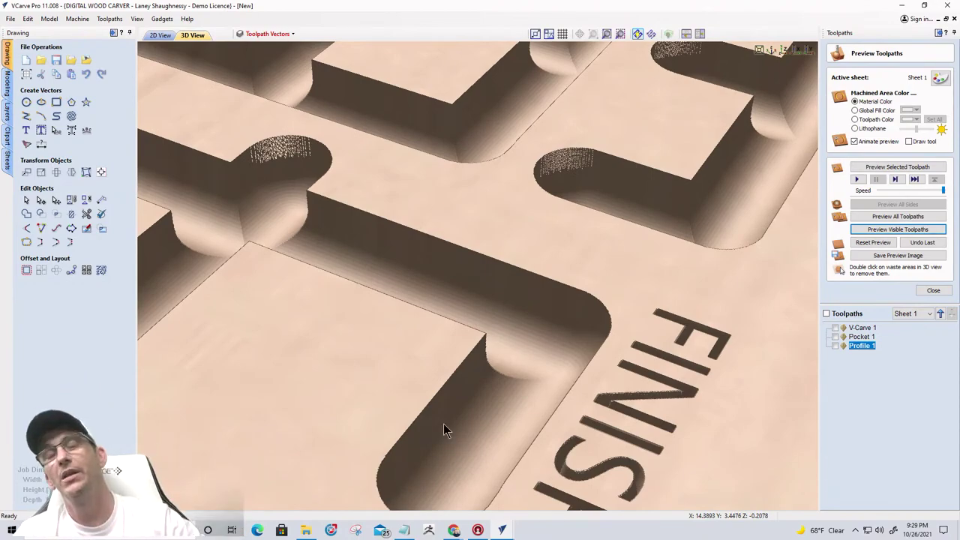
drag(401, 408, 366, 364)
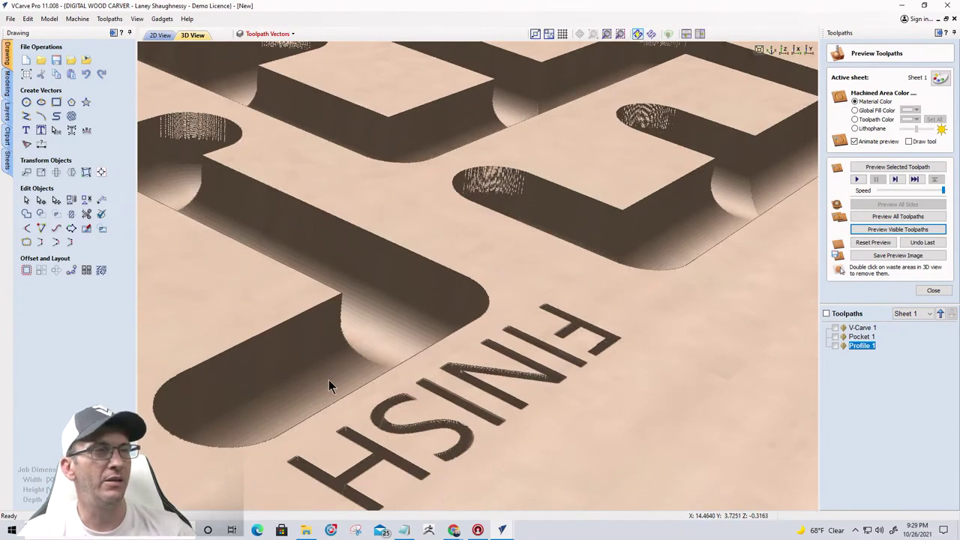
drag(328, 379, 387, 424)
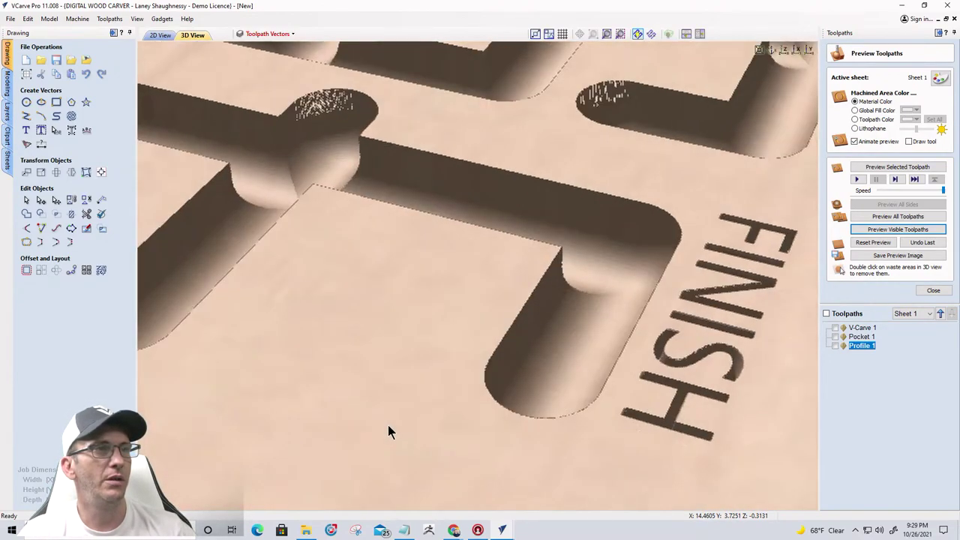
scroll(390, 431, down, 3)
scroll(526, 424, up, 5)
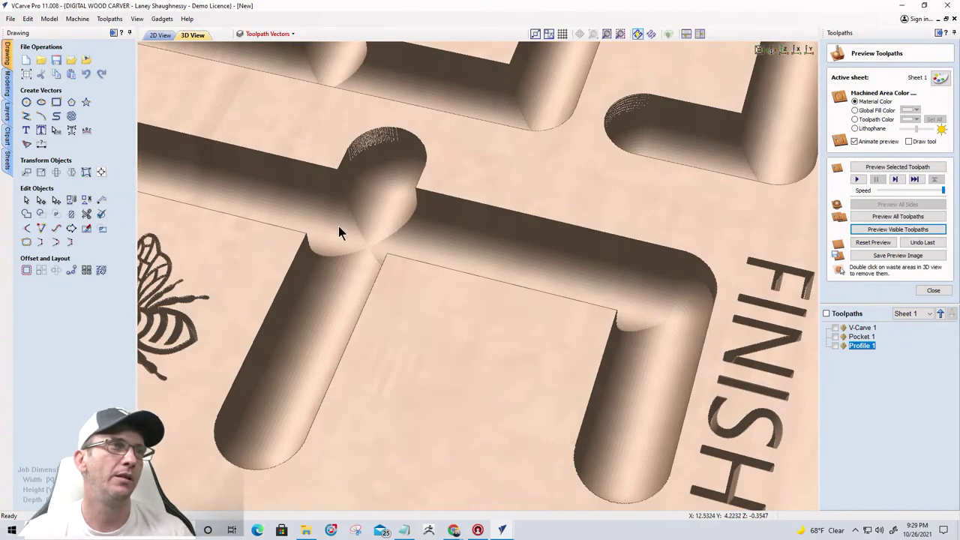
middle_drag(352, 273, 562, 300)
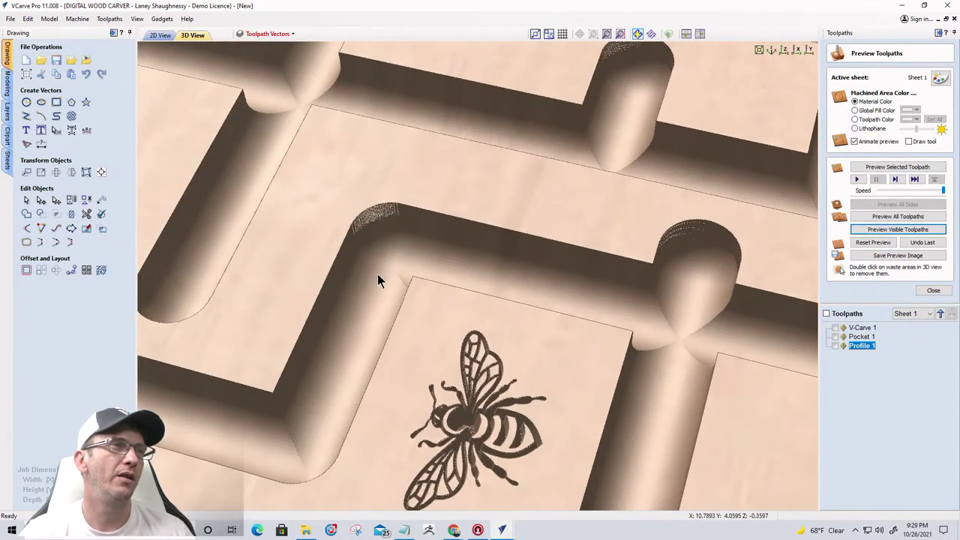
middle_drag(388, 319, 428, 400)
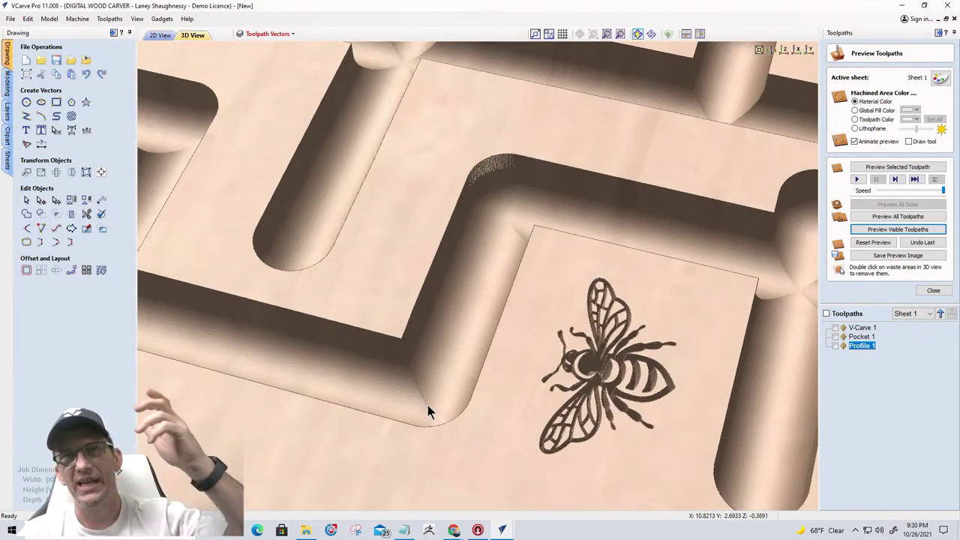
scroll(409, 398, down, 3)
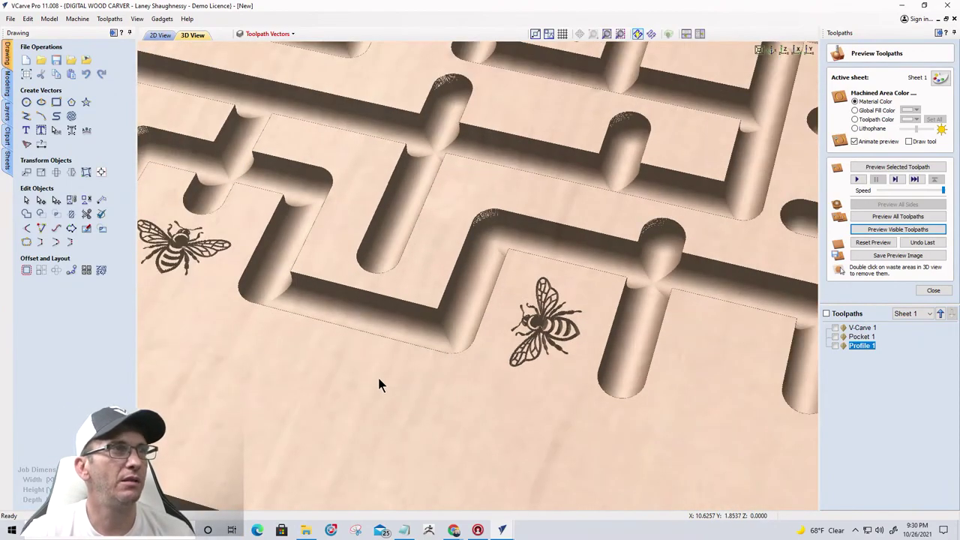
scroll(377, 384, down, 2)
drag(323, 399, 323, 385)
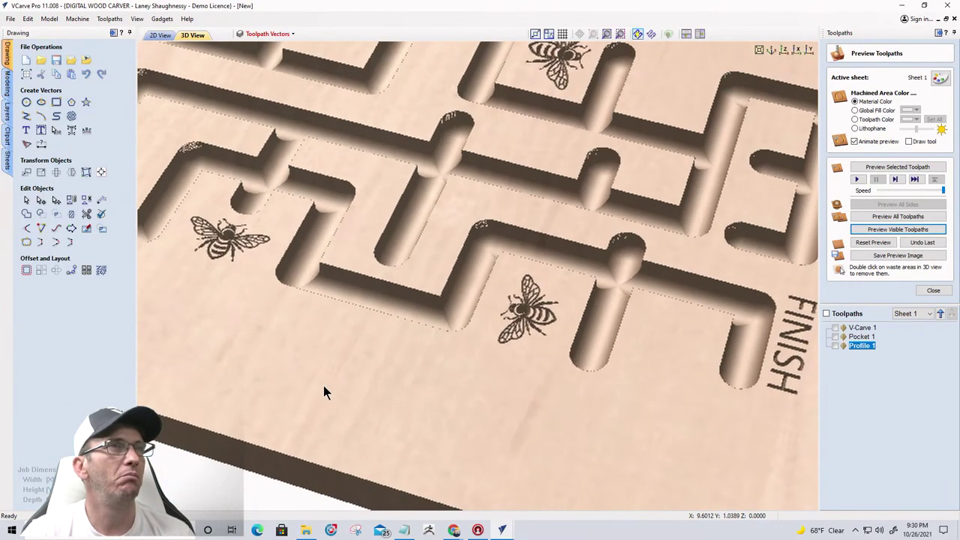
scroll(343, 391, down, 1)
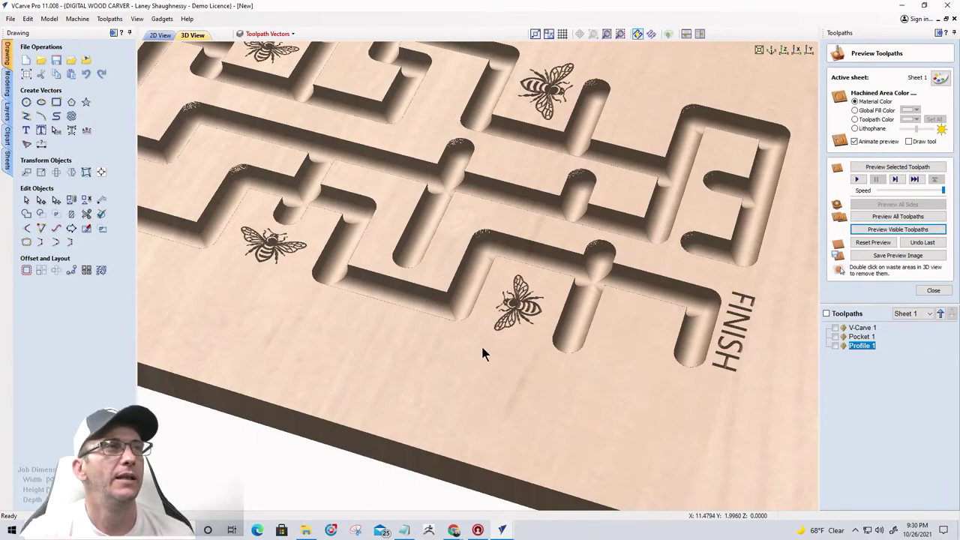
- Reset the preview, make V-Carve 1 and Pocket 1 visible, and rerun the 3D simulation
click(872, 243)
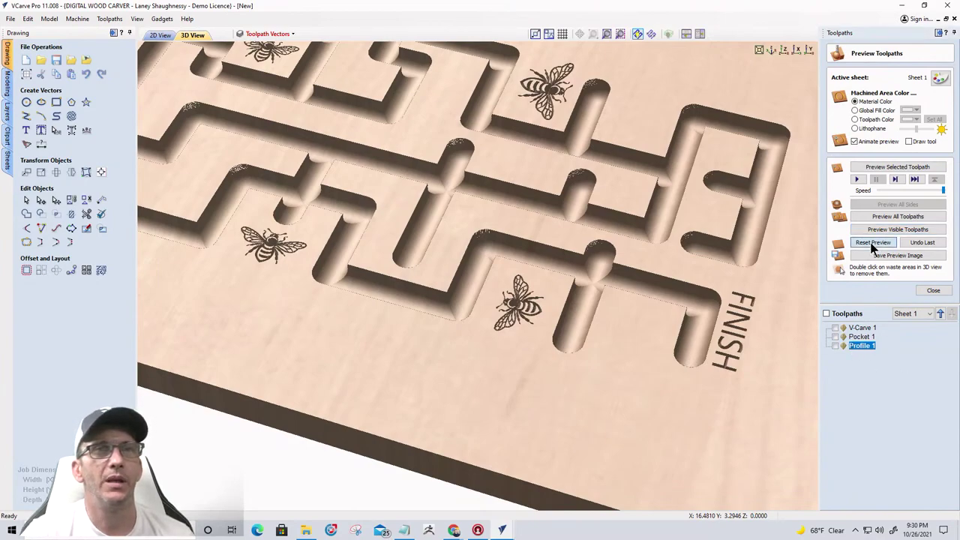
click(852, 336)
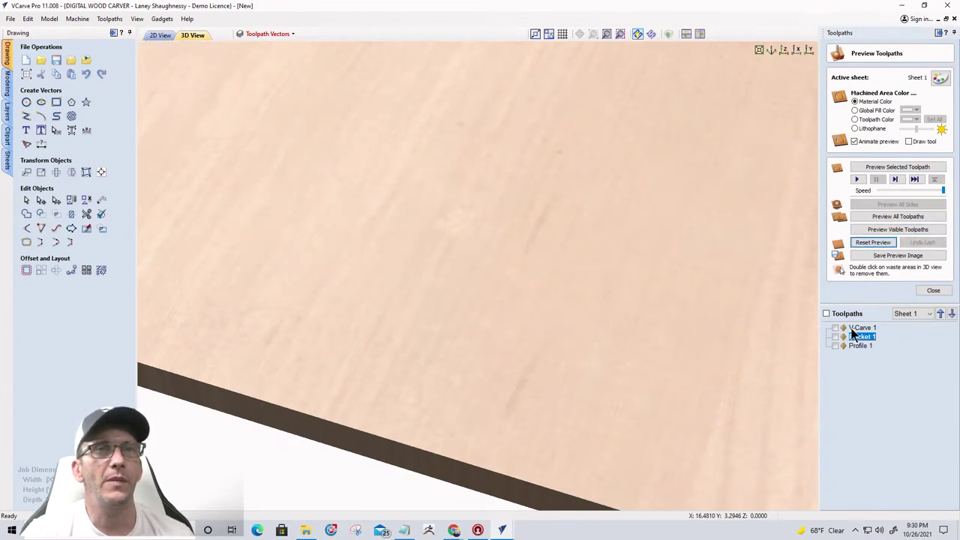
click(854, 327)
click(873, 230)
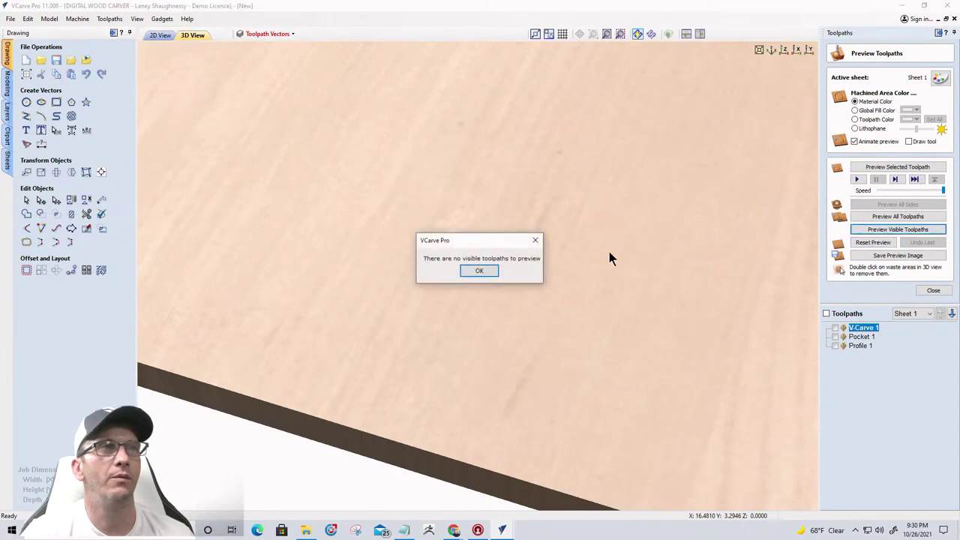
click(463, 271)
click(834, 328)
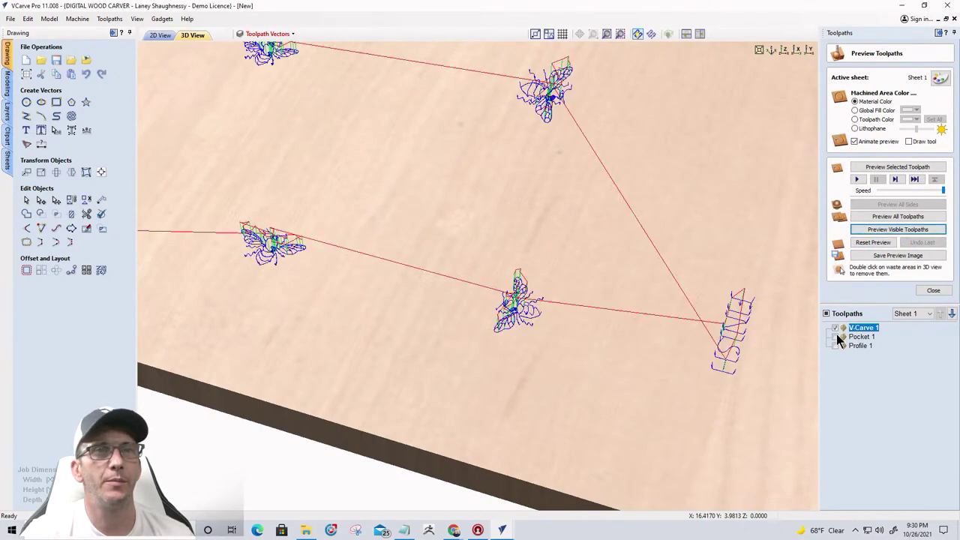
click(834, 337)
click(866, 229)
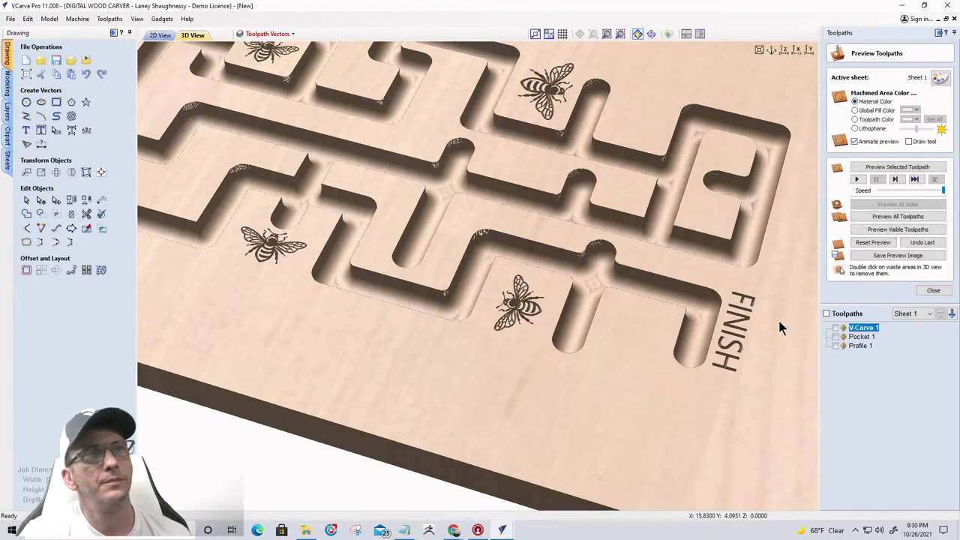
- Re-orient and zoom the 3D preview to look across the pocketed maze channels
drag(538, 302, 639, 306)
scroll(532, 435, up, 2)
scroll(644, 308, up, 5)
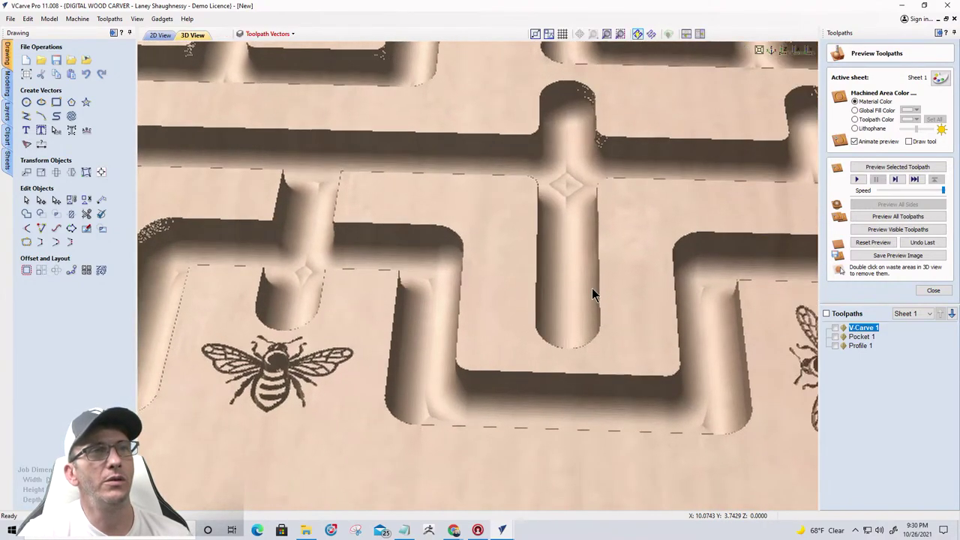
scroll(683, 302, up, 4)
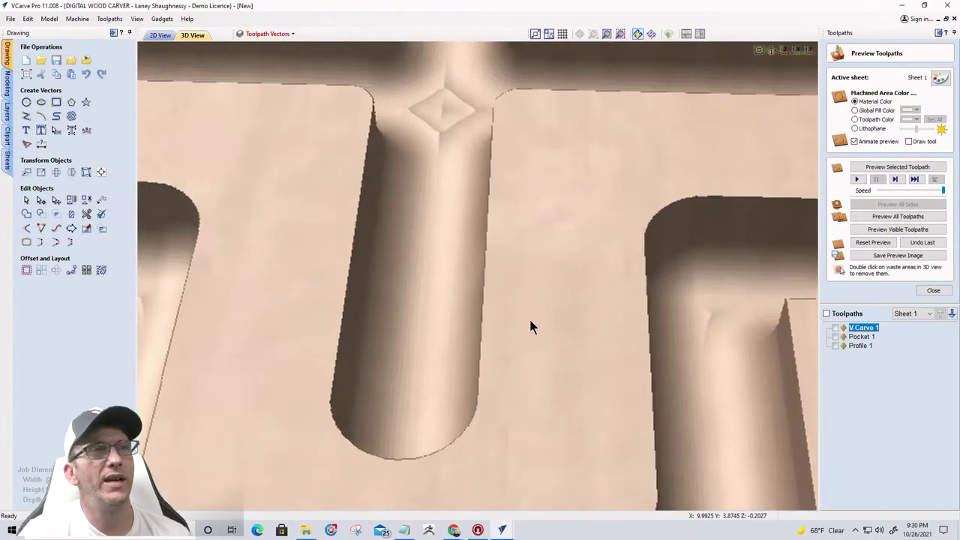
scroll(734, 341, up, 4)
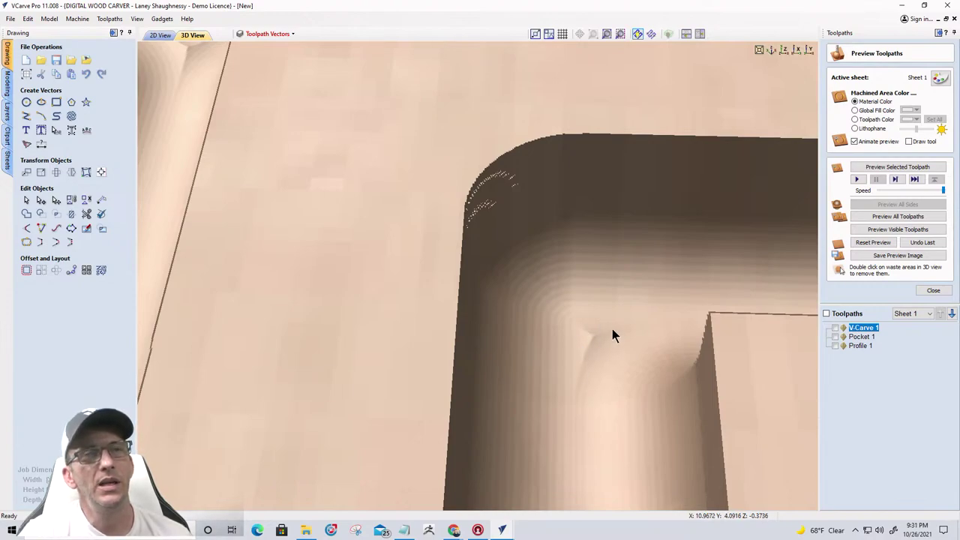
scroll(592, 350, up, 5)
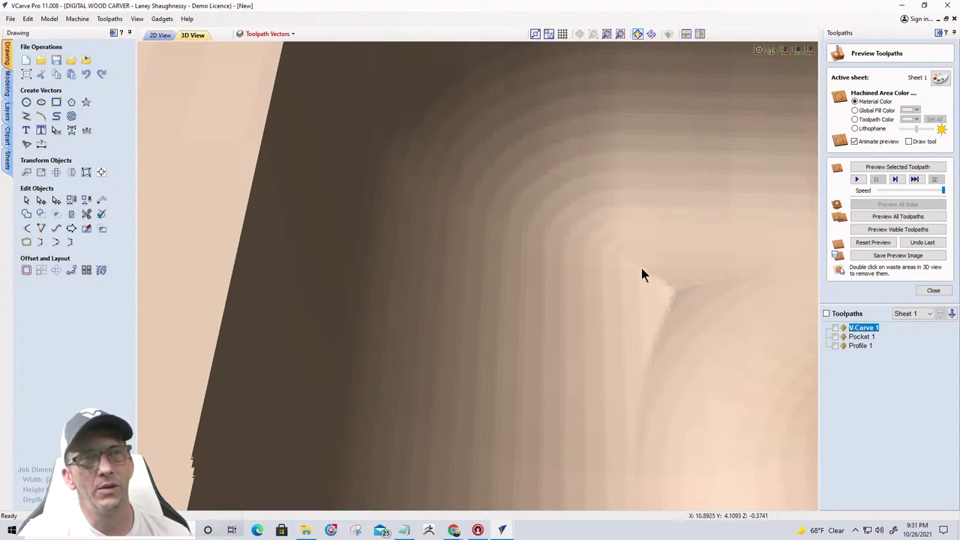
scroll(636, 315, down, 5)
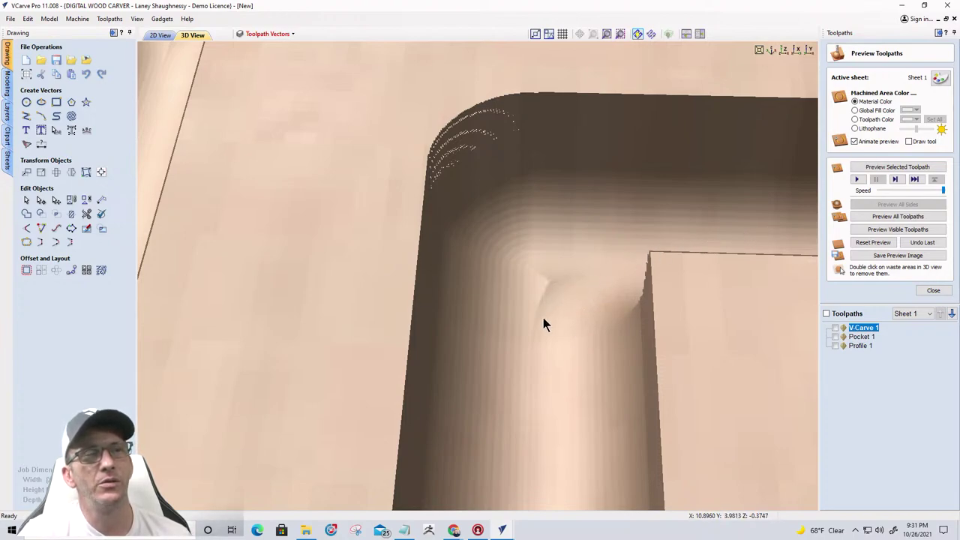
- Orbit and tilt the preview to see the whole V-carved cross and pockets below it
drag(543, 317, 662, 390)
scroll(528, 449, up, 2)
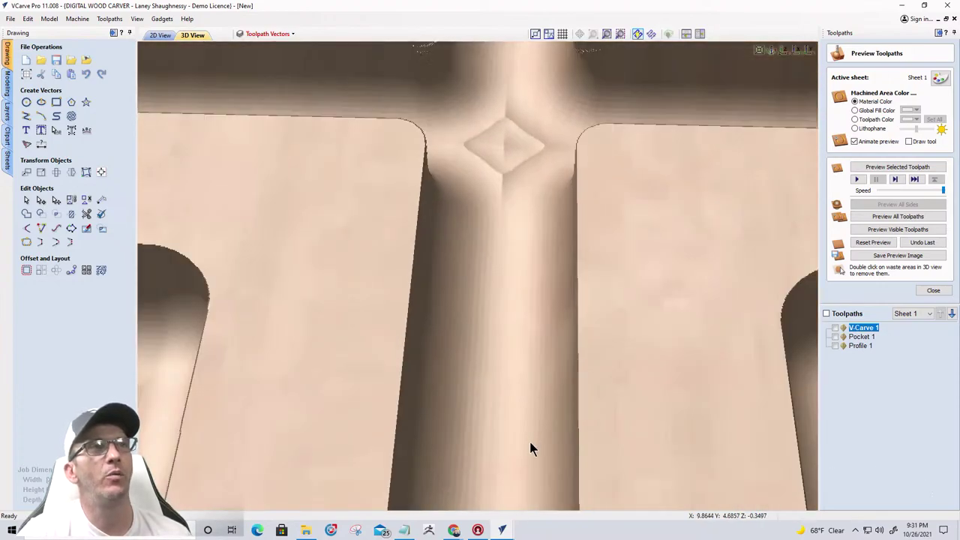
drag(529, 449, 516, 320)
scroll(520, 327, down, 1)
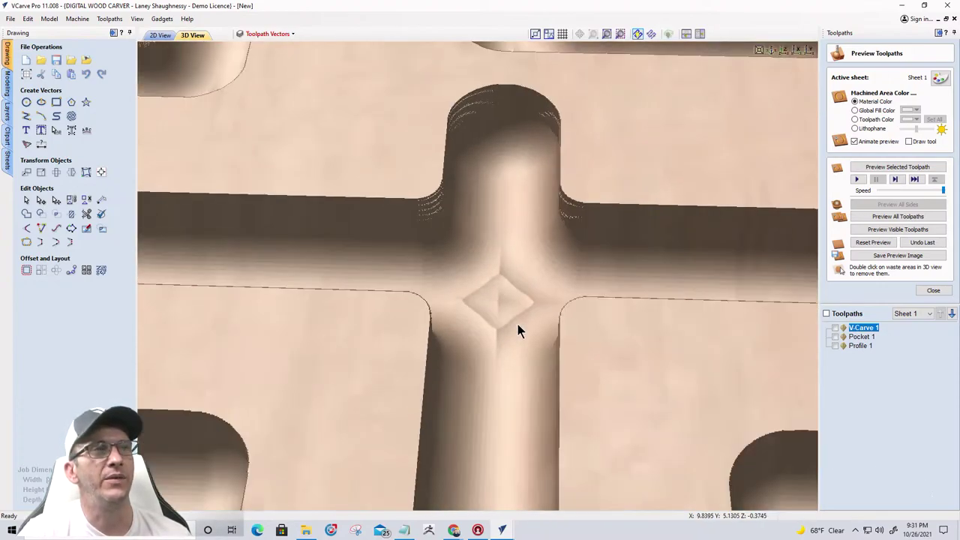
scroll(513, 326, down, 2)
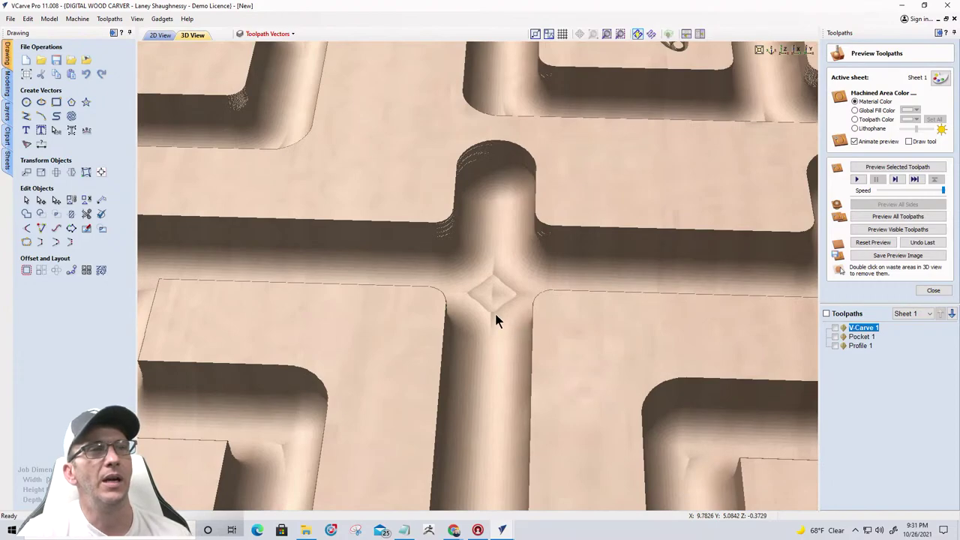
drag(495, 321, 764, 293)
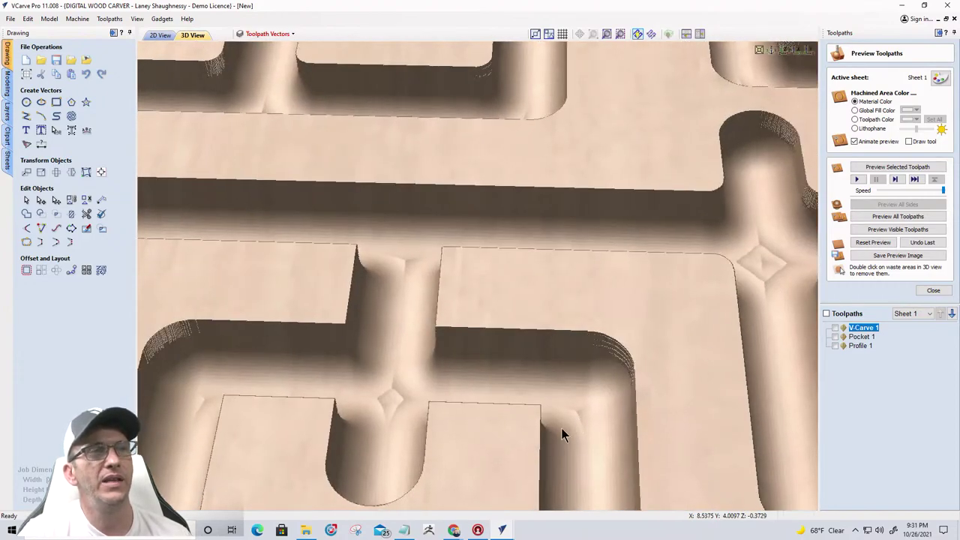
scroll(560, 434, up, 4)
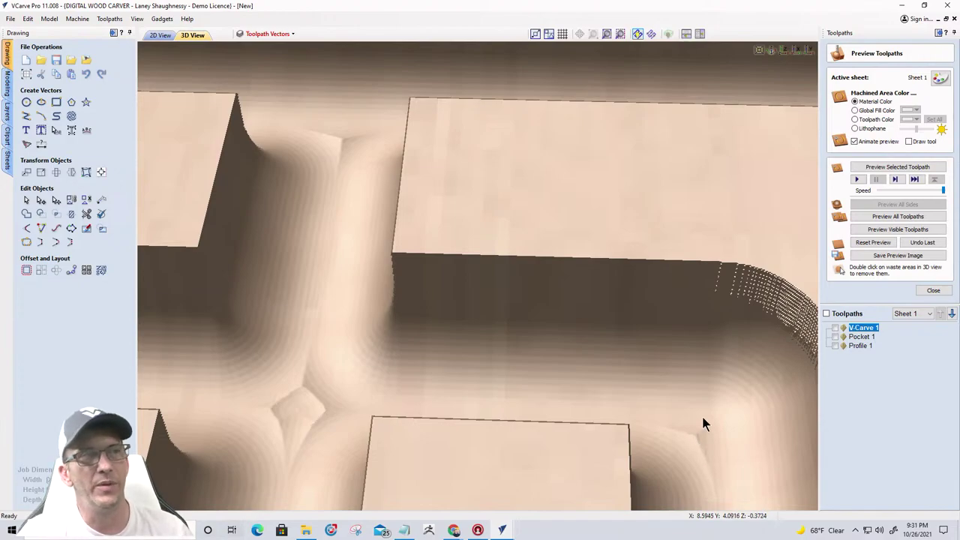
scroll(694, 450, down, 3)
- Take a final angled look at the carving, then return to the 2D View
drag(518, 449, 445, 430)
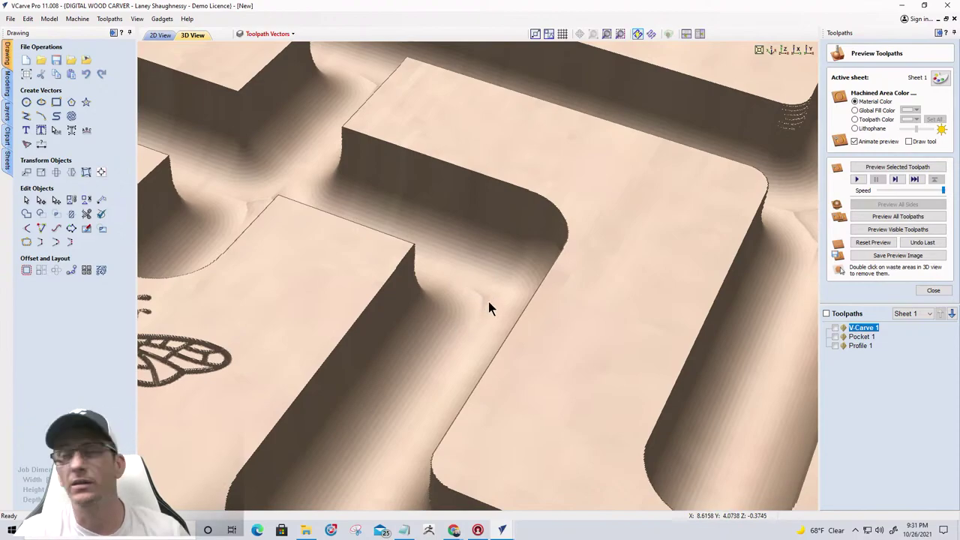
scroll(490, 307, up, 3)
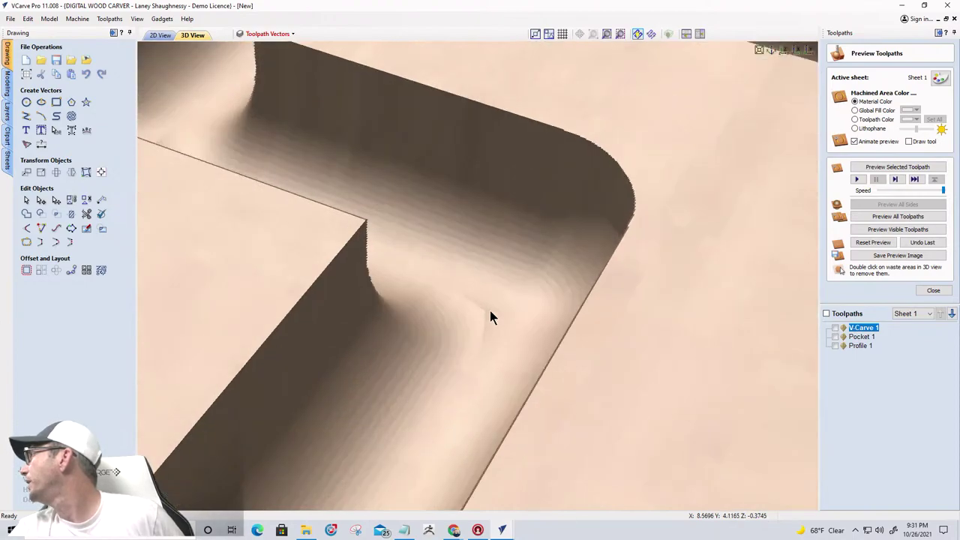
scroll(489, 310, up, 2)
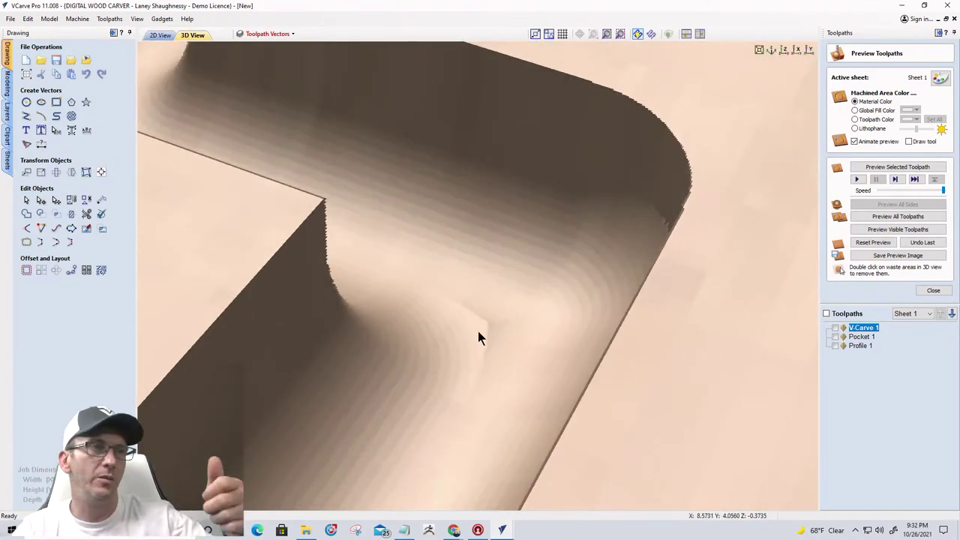
scroll(502, 331, down, 1)
scroll(502, 335, down, 6)
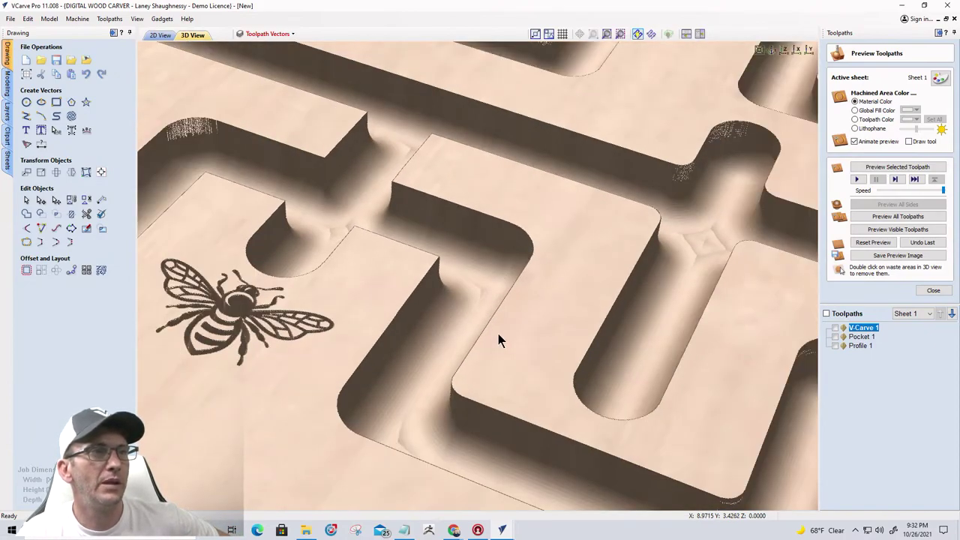
scroll(497, 334, down, 5)
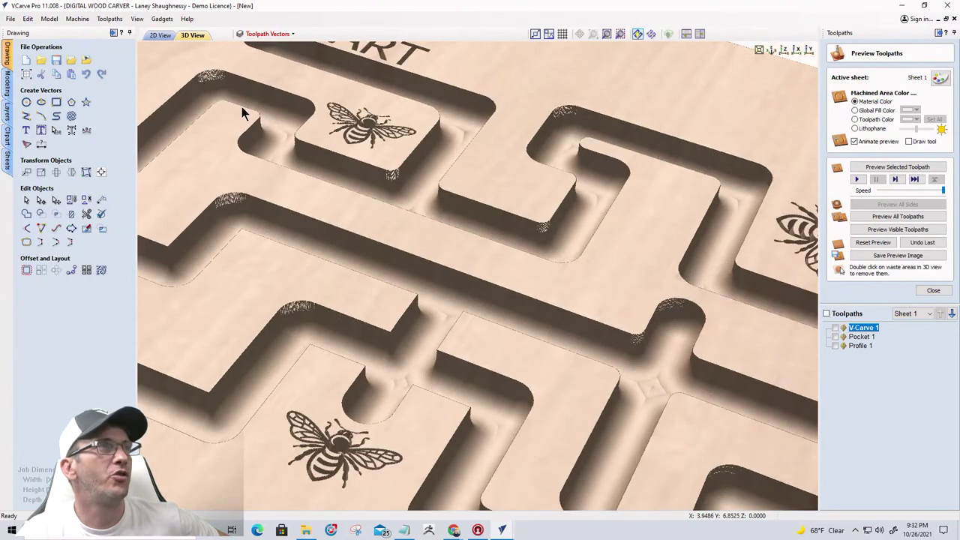
click(160, 35)
- Hide the Main Path Centerline layer and show the Toolpath Vectors layer
scroll(520, 317, down, 1)
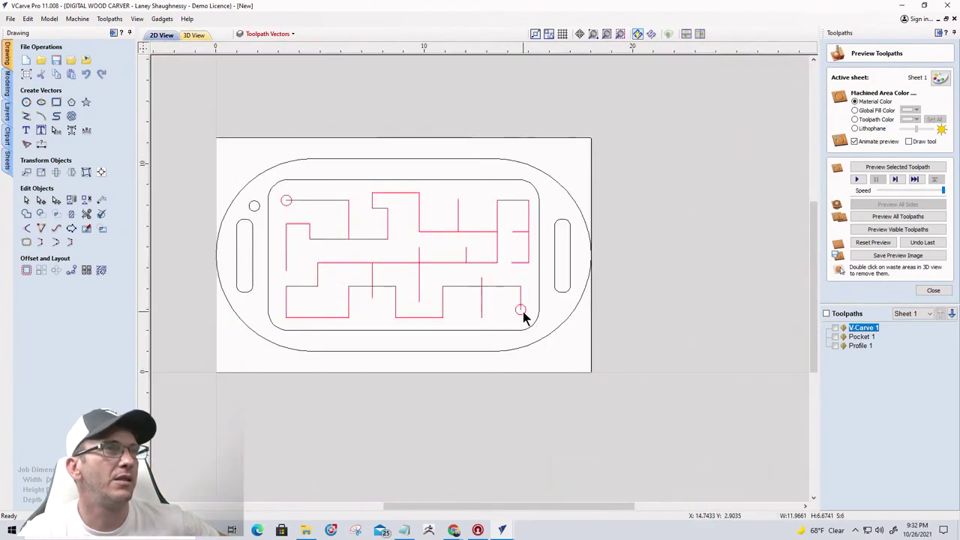
click(248, 34)
click(252, 81)
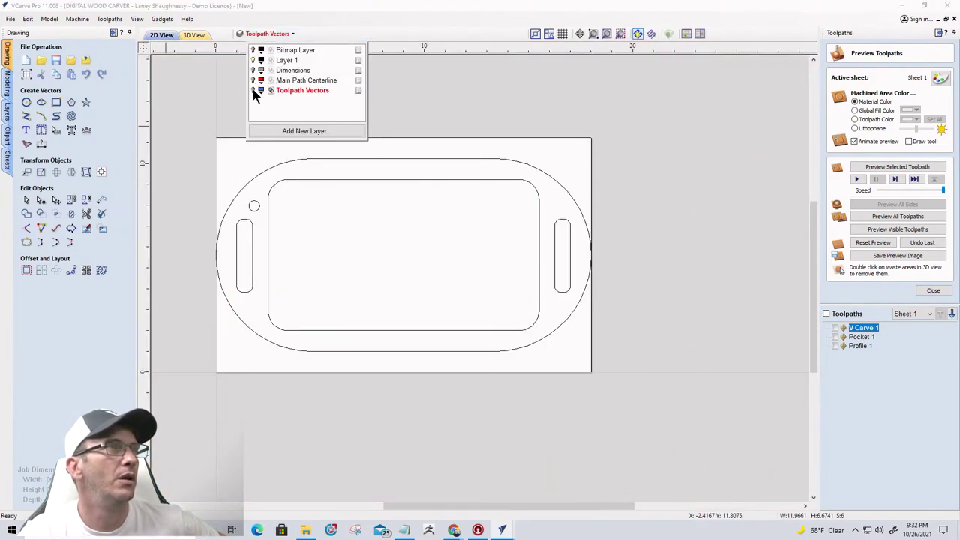
click(252, 90)
click(484, 296)
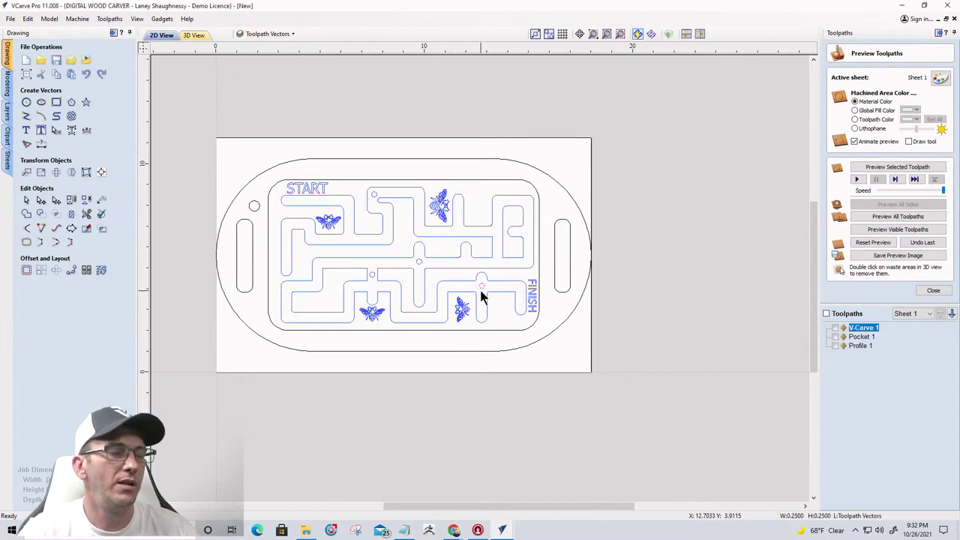
- Select the small drill-hole circles in the maze and close the toolpath preview
scroll(431, 291, up, 3)
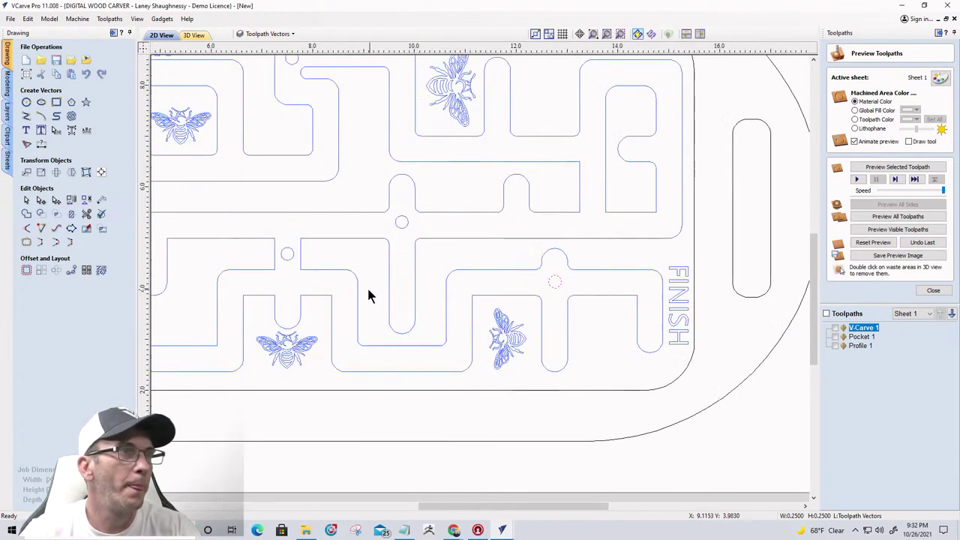
shift+click(288, 261)
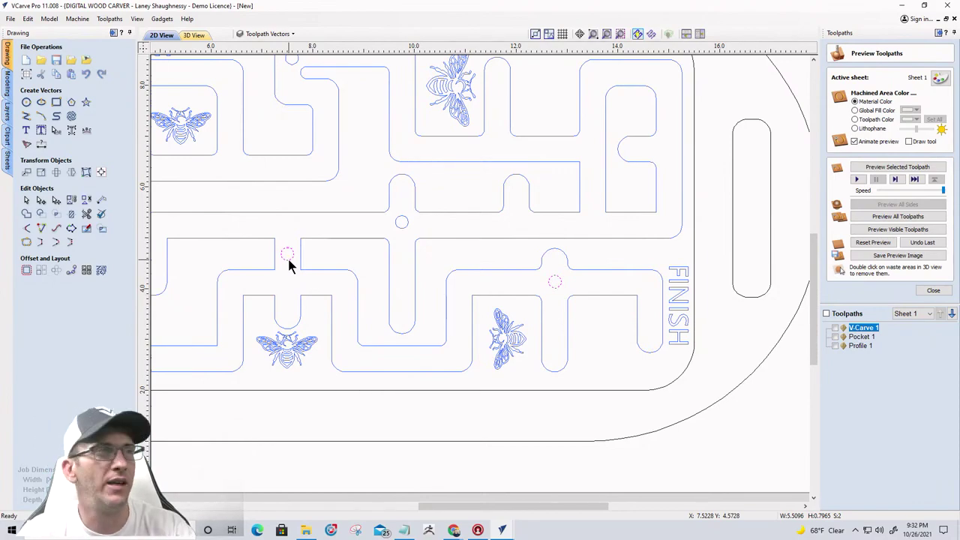
shift+click(401, 228)
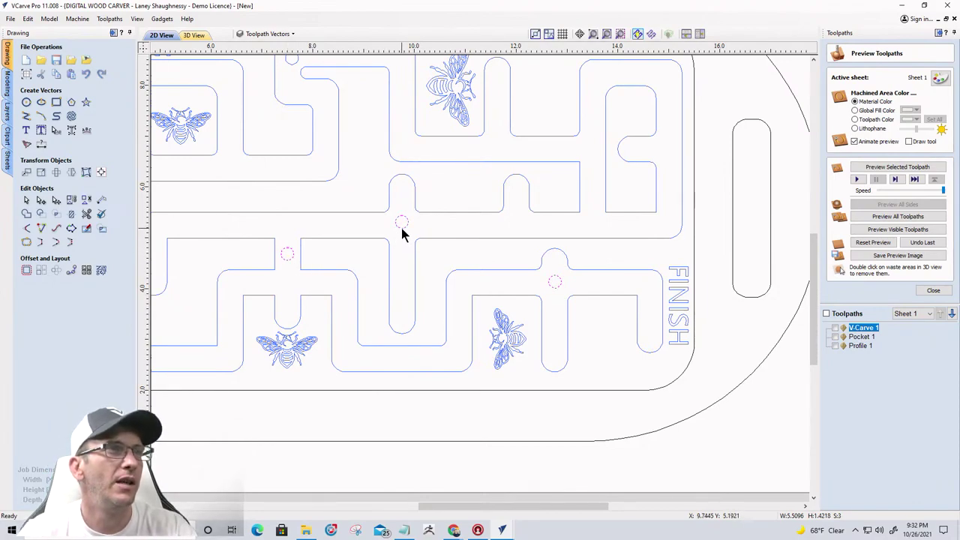
scroll(518, 263, down, 2)
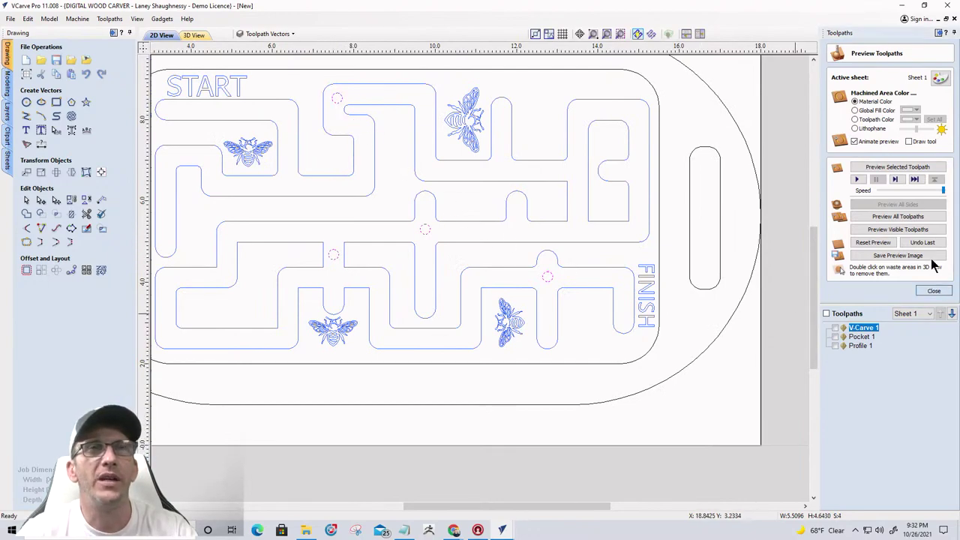
click(933, 291)
- Create a drilling toolpath with a Start Depth of 0.375 inches
click(871, 105)
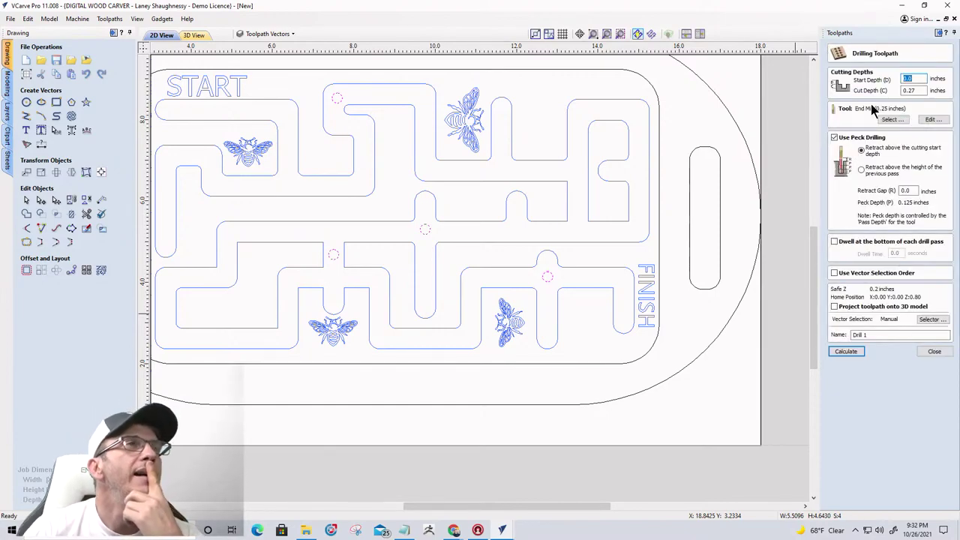
click(921, 80)
drag(922, 81, 881, 82)
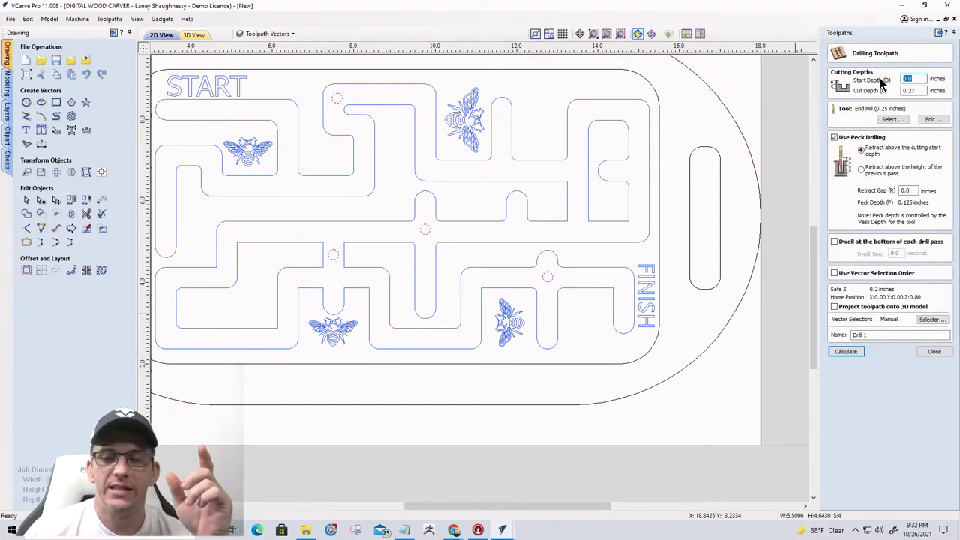
text(.375)
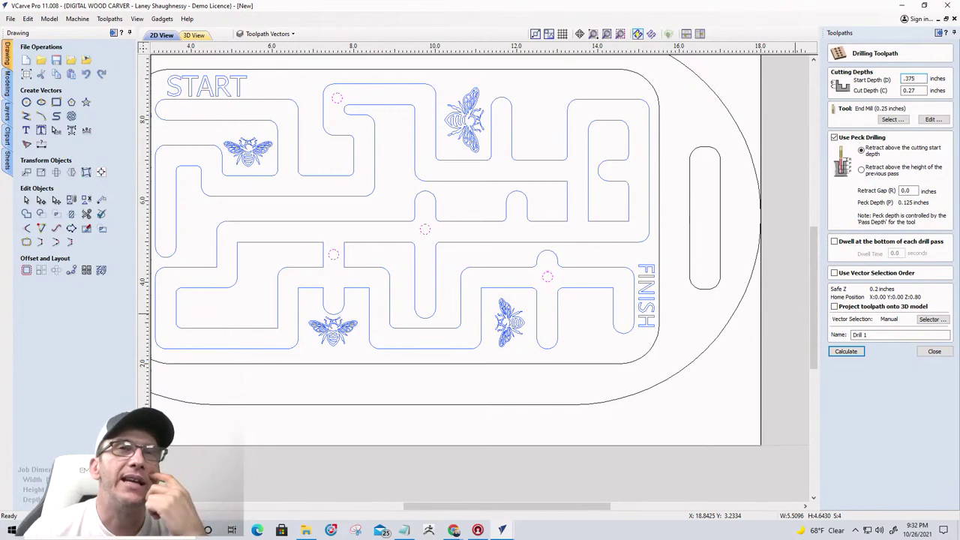
drag(916, 91, 900, 91)
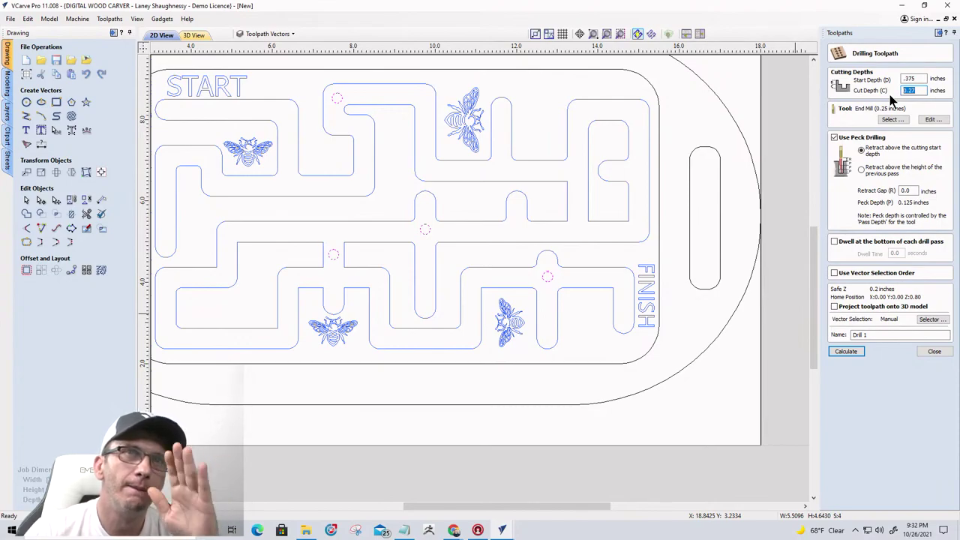
- Use the .5 box core bit with a 0.125-inch Cut Depth and calculate the drill toolpath
click(893, 121)
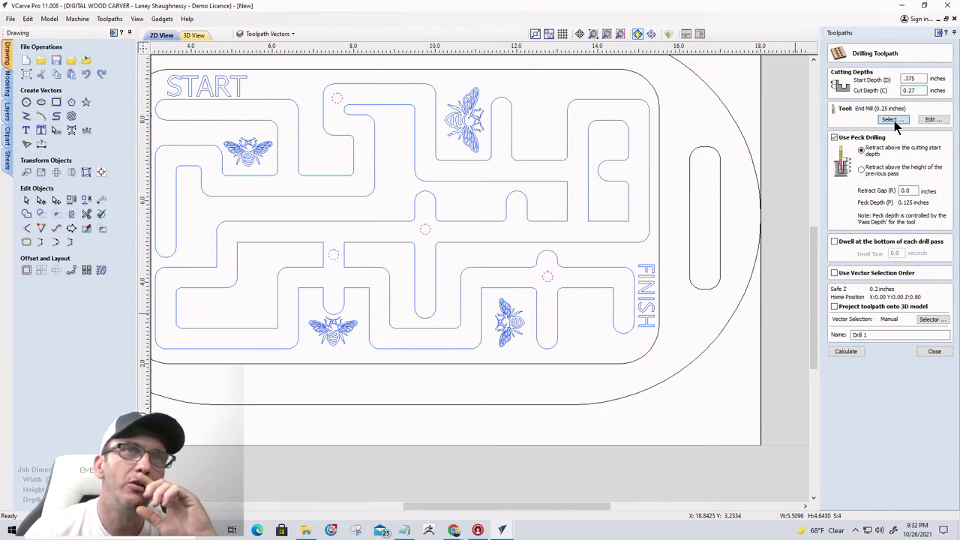
scroll(338, 358, down, 4)
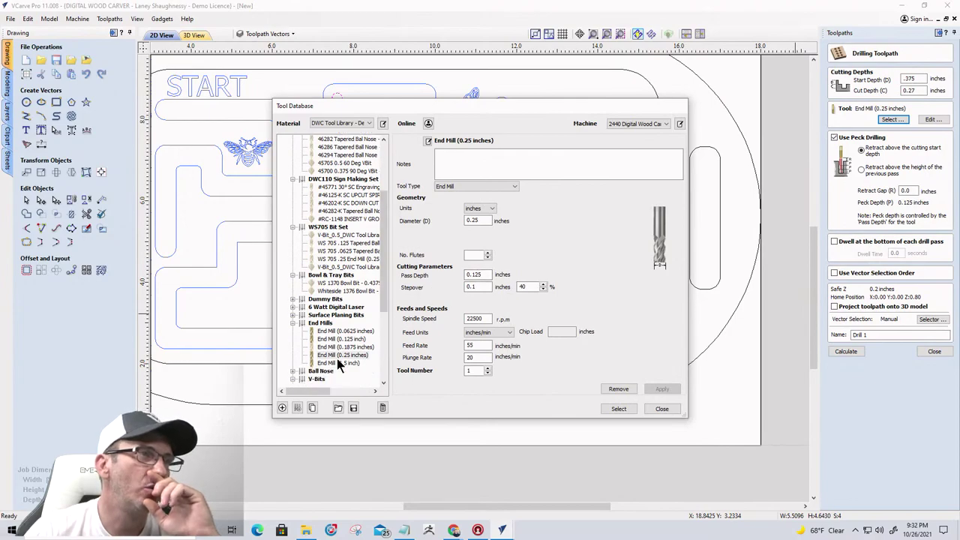
scroll(339, 359, down, 3)
click(335, 339)
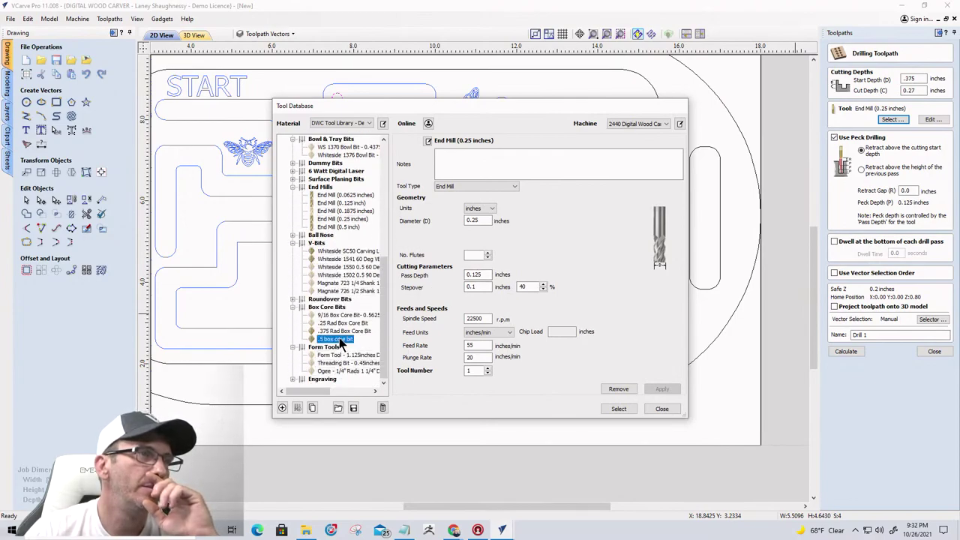
click(618, 409)
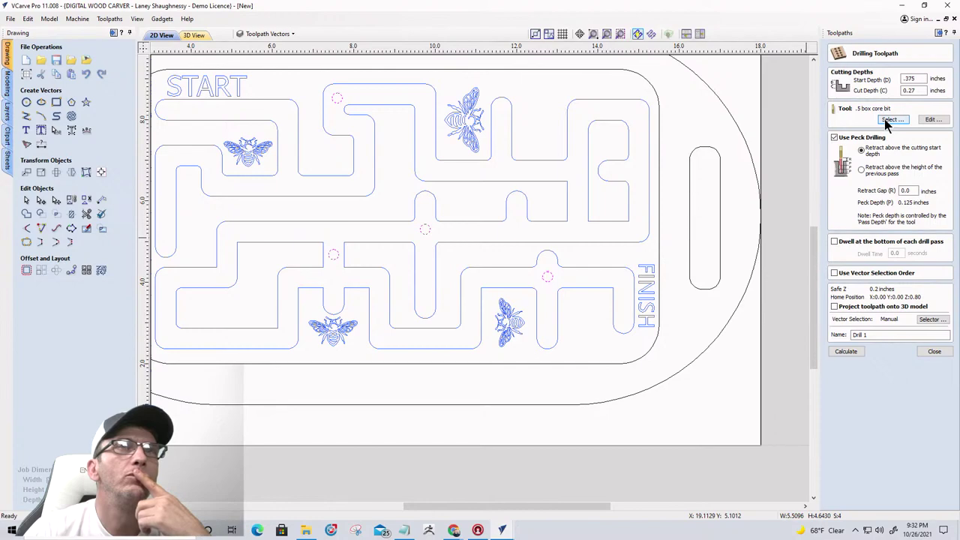
double_click(904, 90)
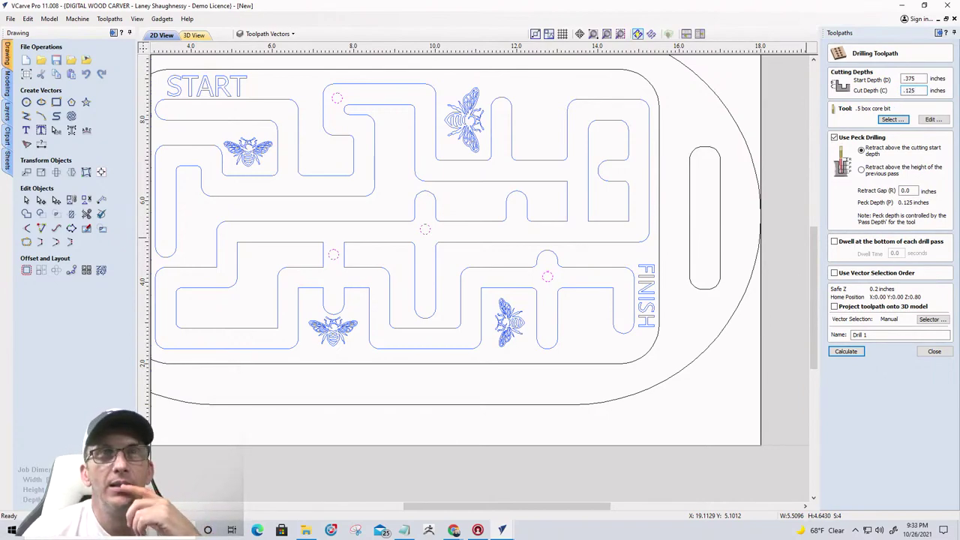
click(845, 352)
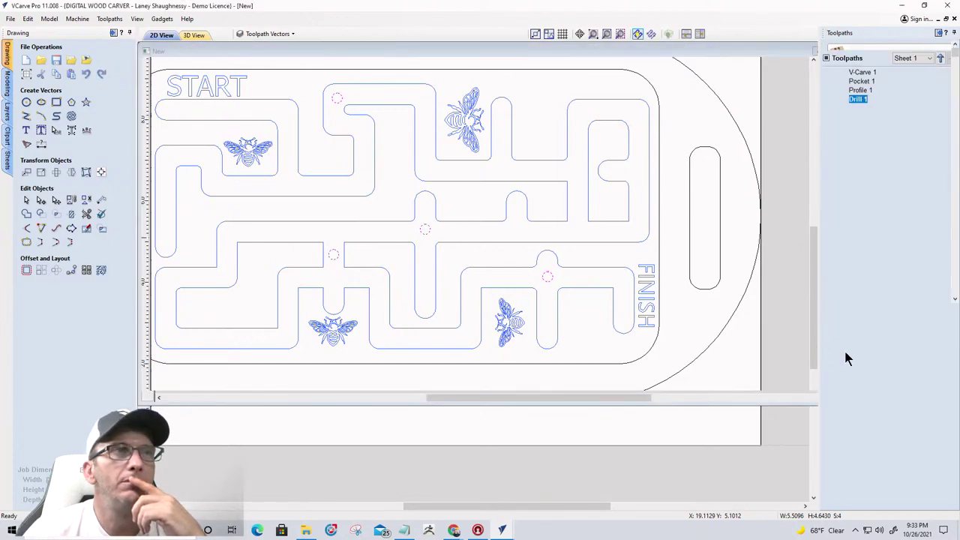
- Preview the visible toolpaths in 3D and tilt in close to a drill junction
scroll(548, 335, up, 6)
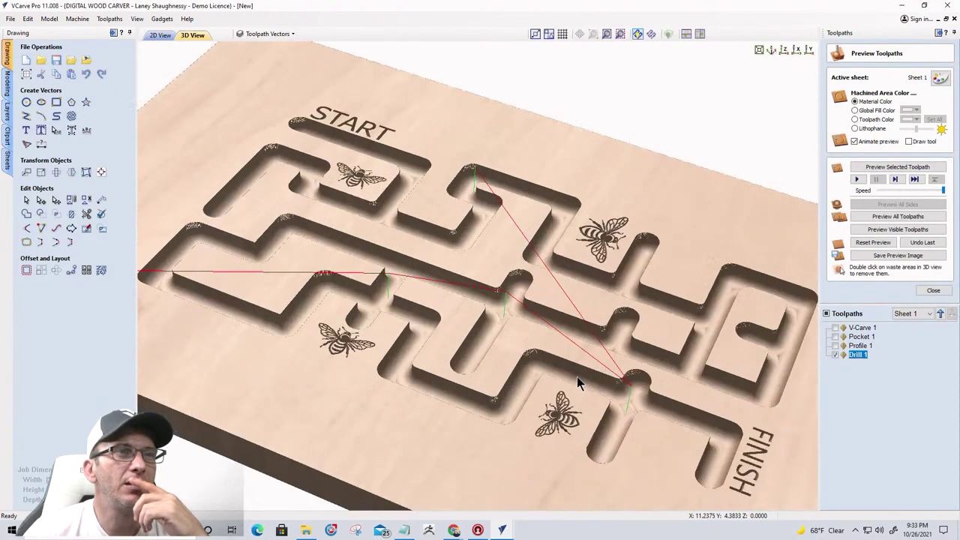
scroll(453, 278, up, 5)
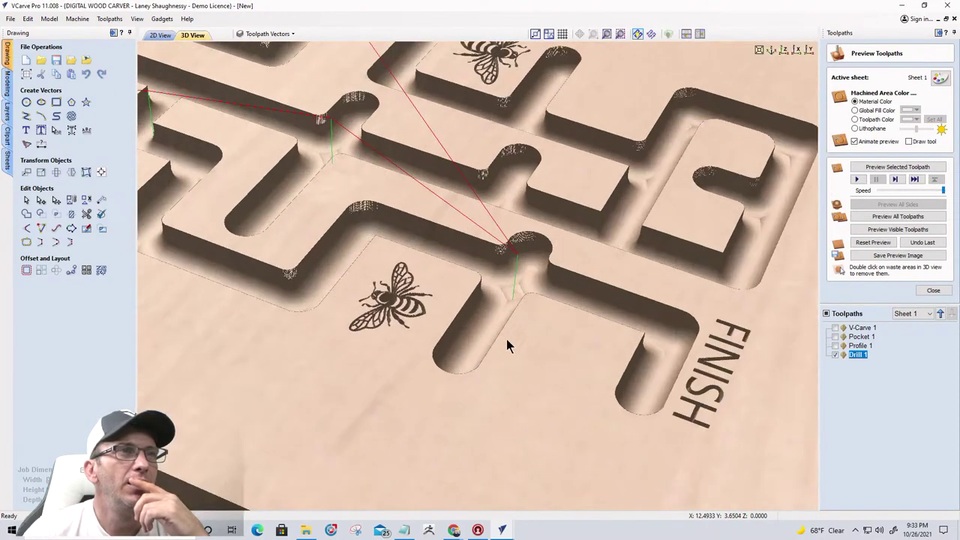
scroll(537, 378, up, 4)
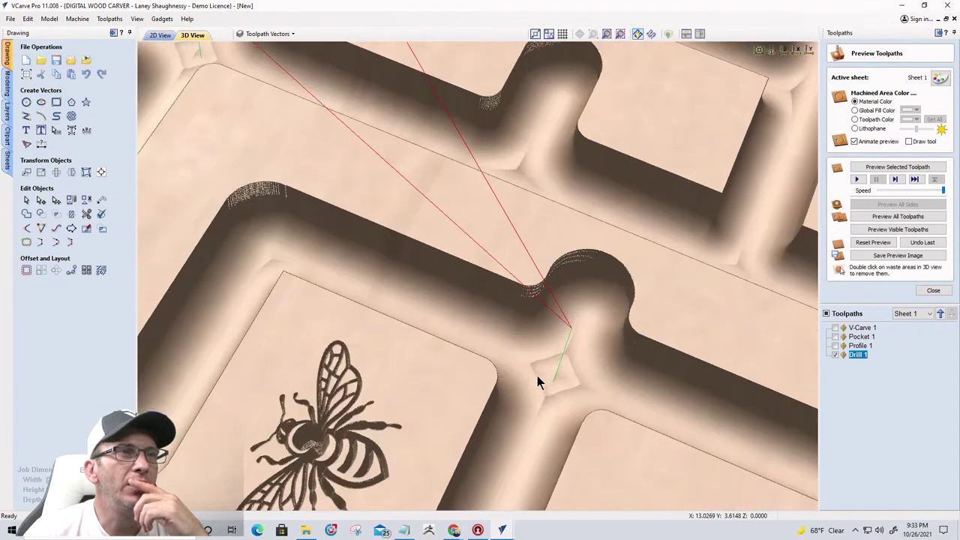
scroll(536, 377, up, 3)
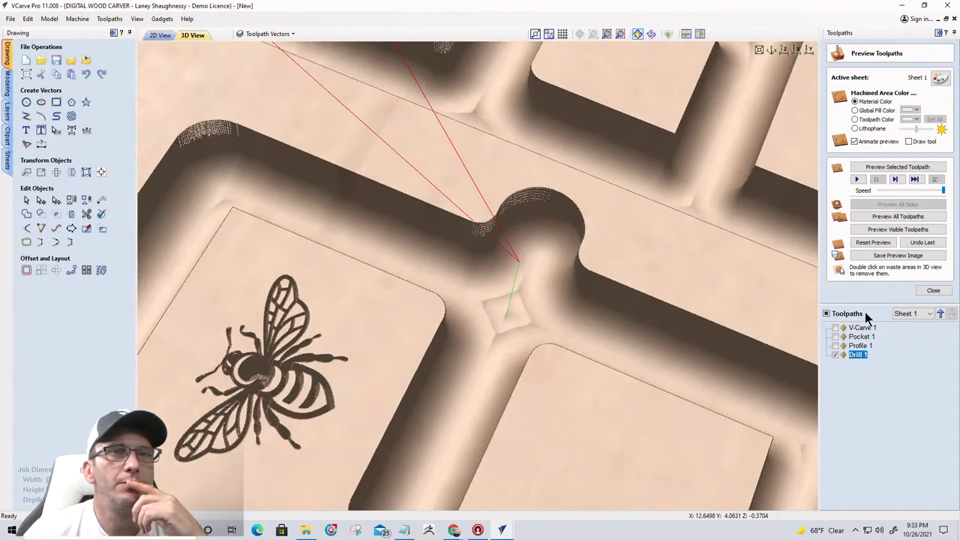
click(881, 230)
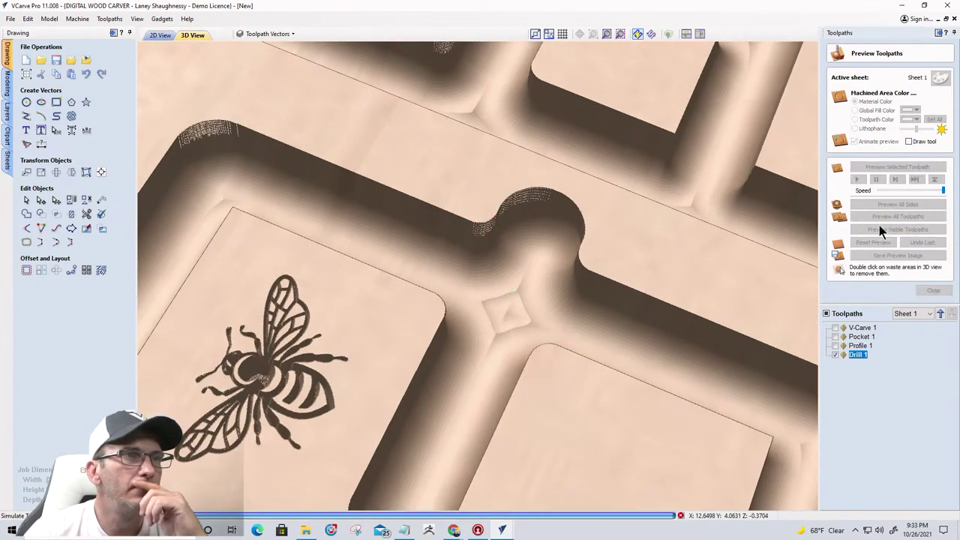
drag(548, 406, 639, 396)
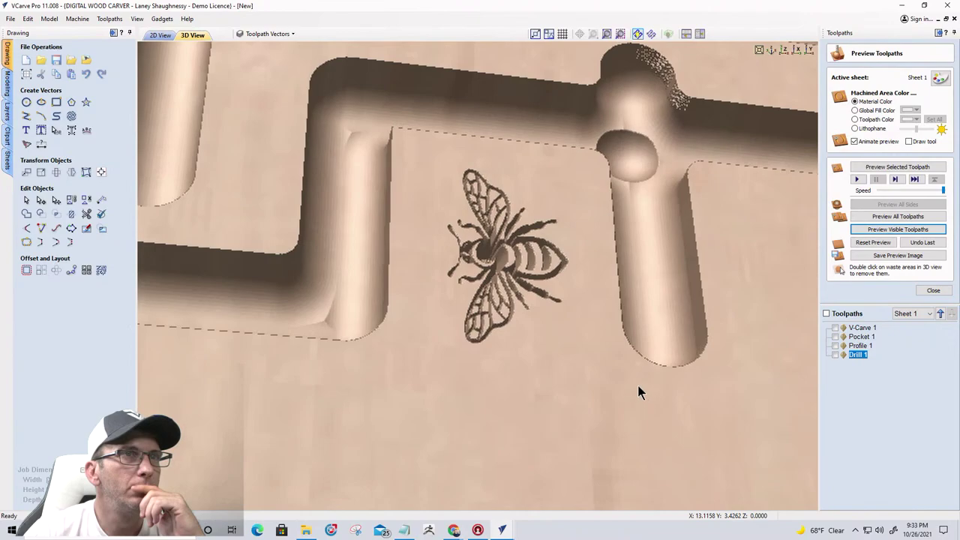
scroll(495, 246, up, 2)
drag(495, 245, 490, 343)
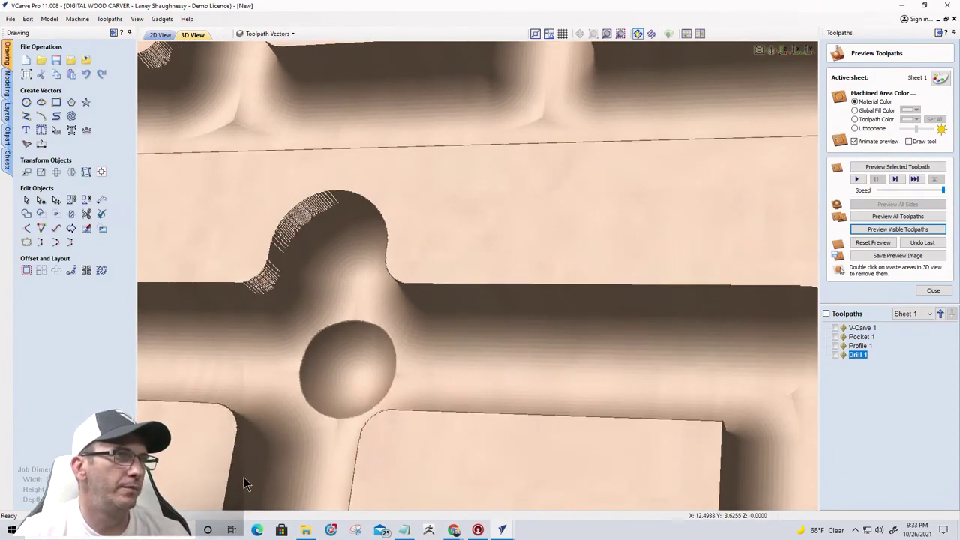
- Rotate around the drill holes and bees, then view the board from above and zoom on a junction
drag(238, 480, 287, 375)
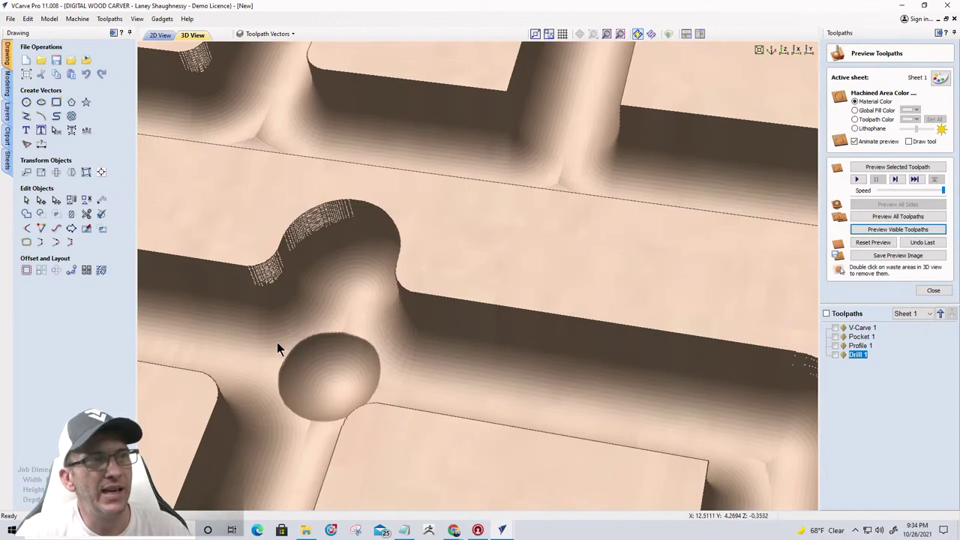
drag(277, 348, 429, 501)
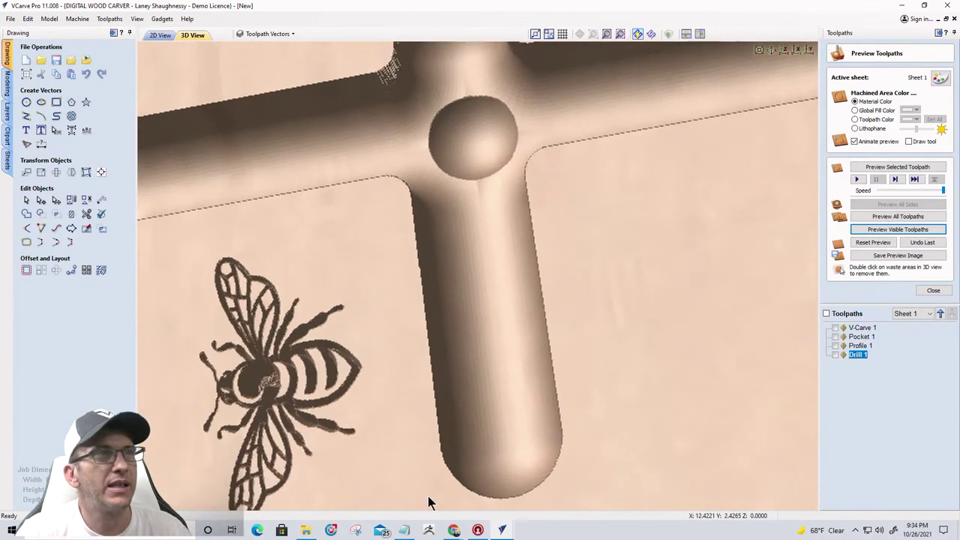
click(782, 52)
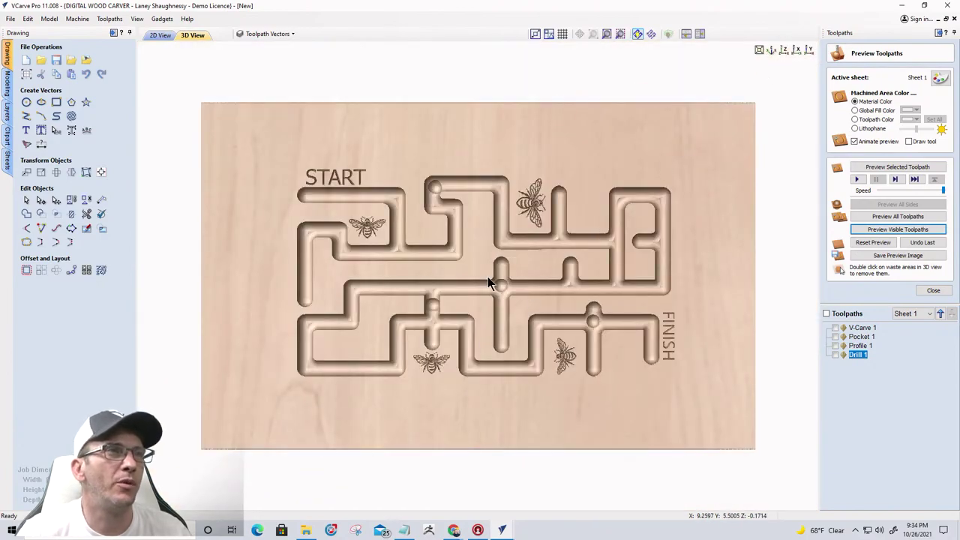
scroll(487, 281, up, 10)
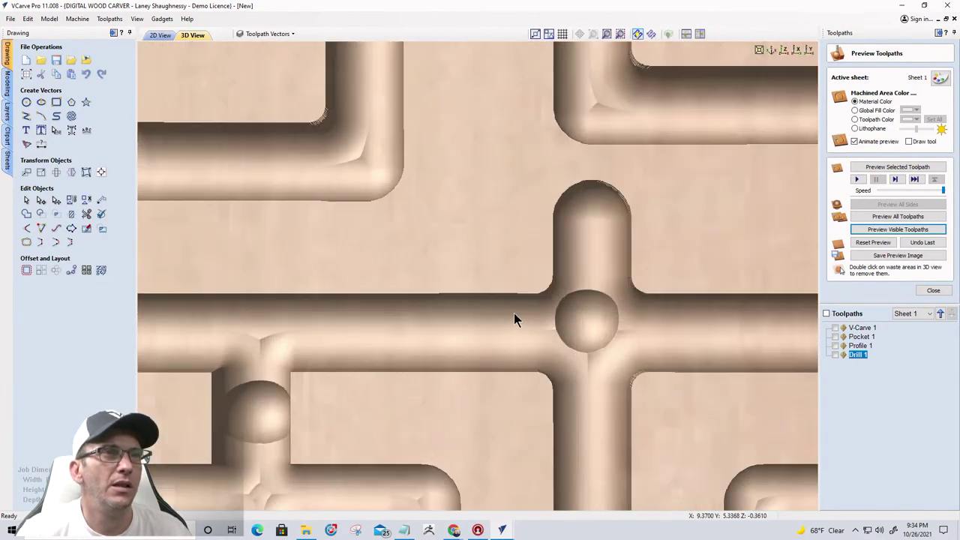
middle_drag(514, 318, 445, 311)
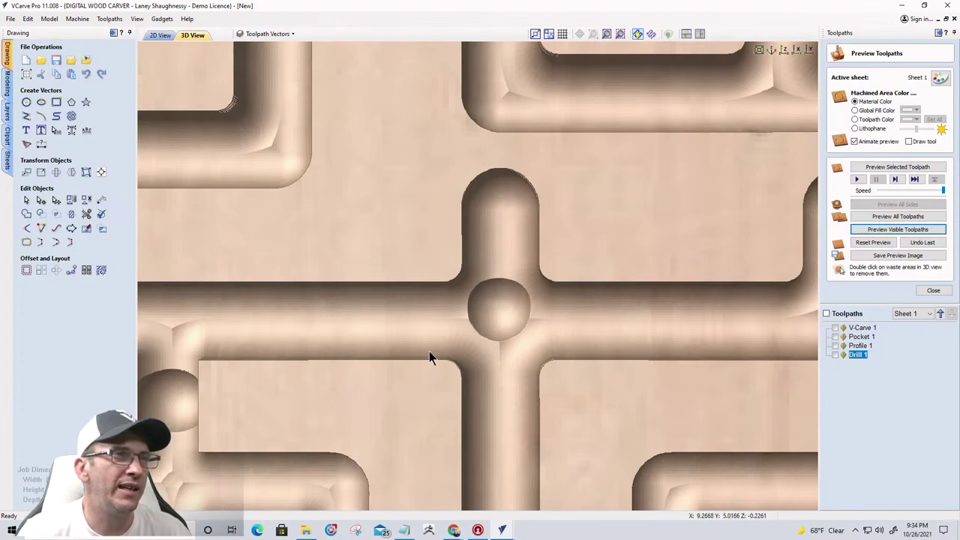
scroll(440, 338, up, 3)
drag(413, 414, 425, 329)
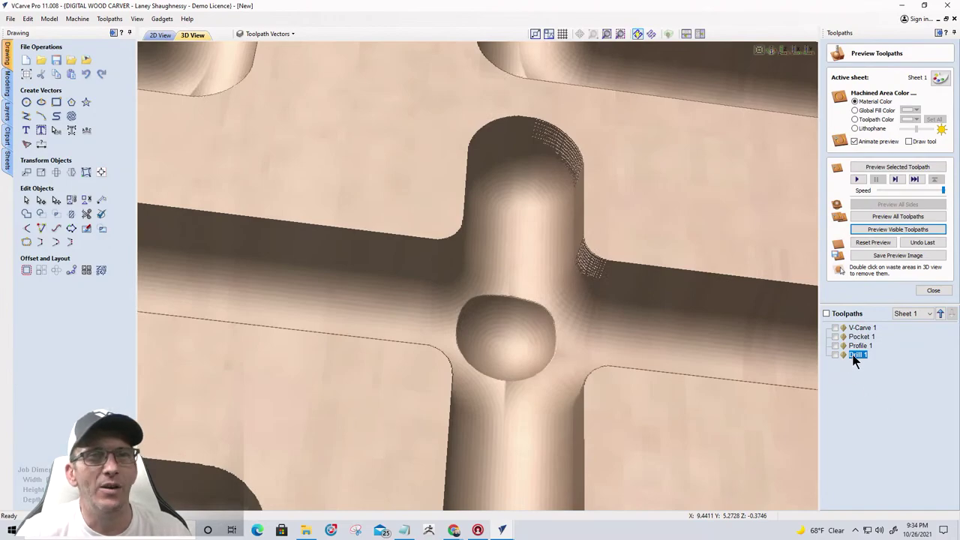
- Reopen Drill 1, change its Cut Depth to 0.0625 and recalculate
double_click(857, 354)
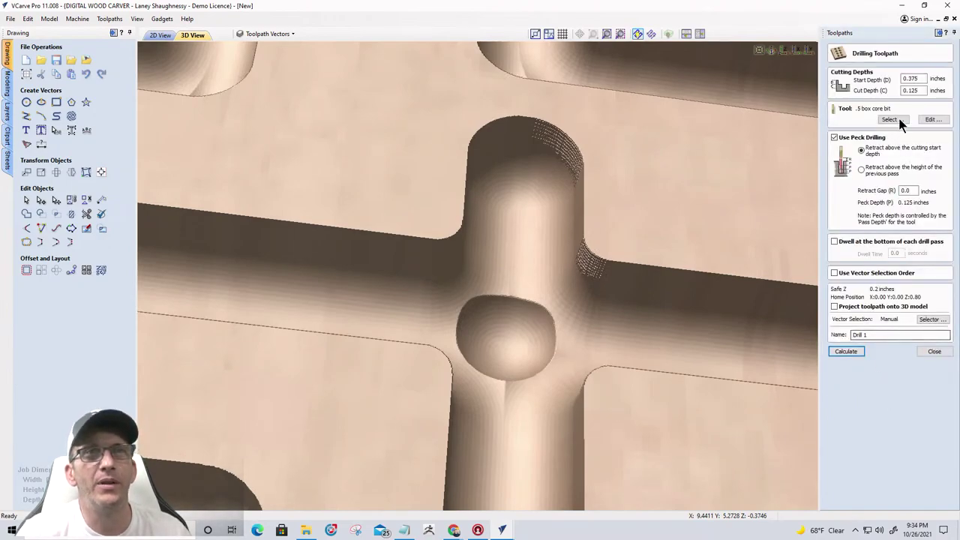
double_click(911, 89)
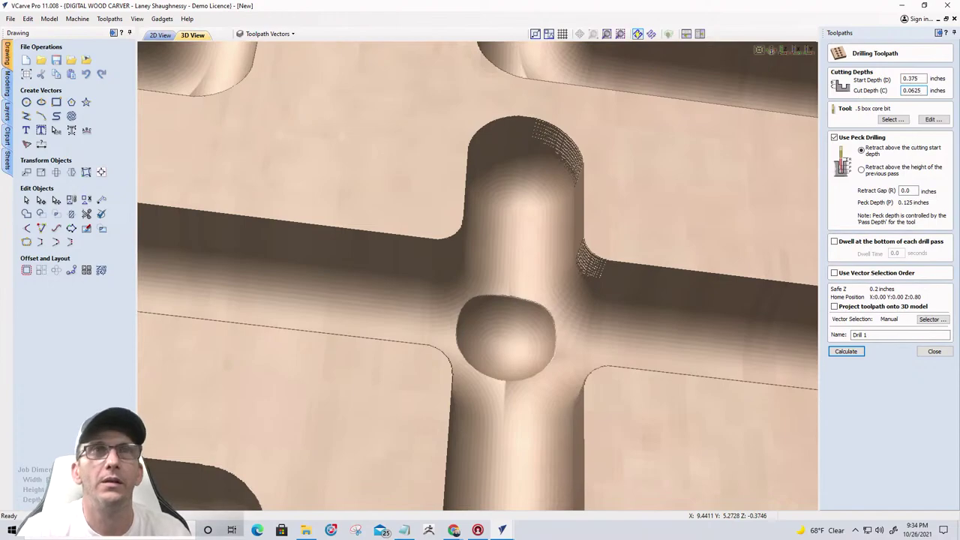
click(839, 350)
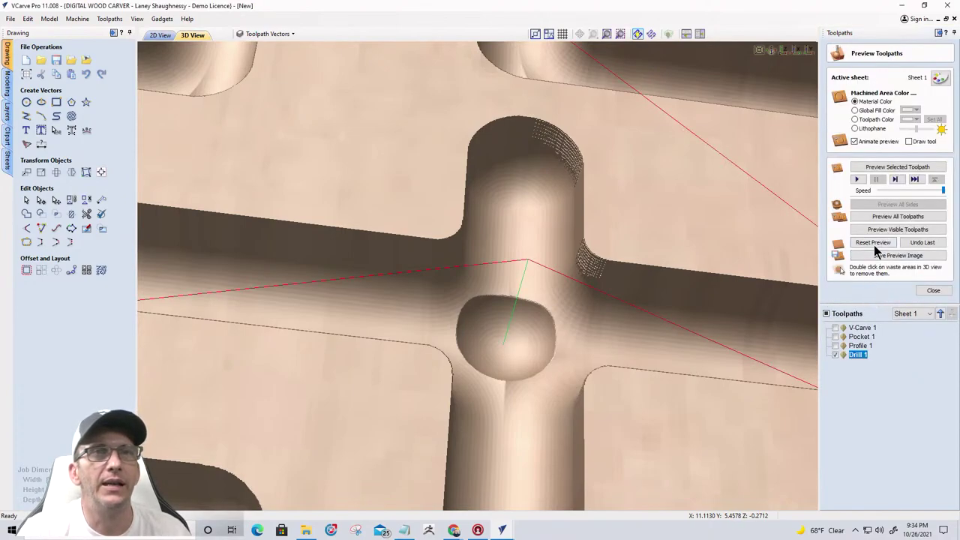
- Reset the preview and preview the carving, profile and drill toolpaths together
click(873, 242)
click(835, 336)
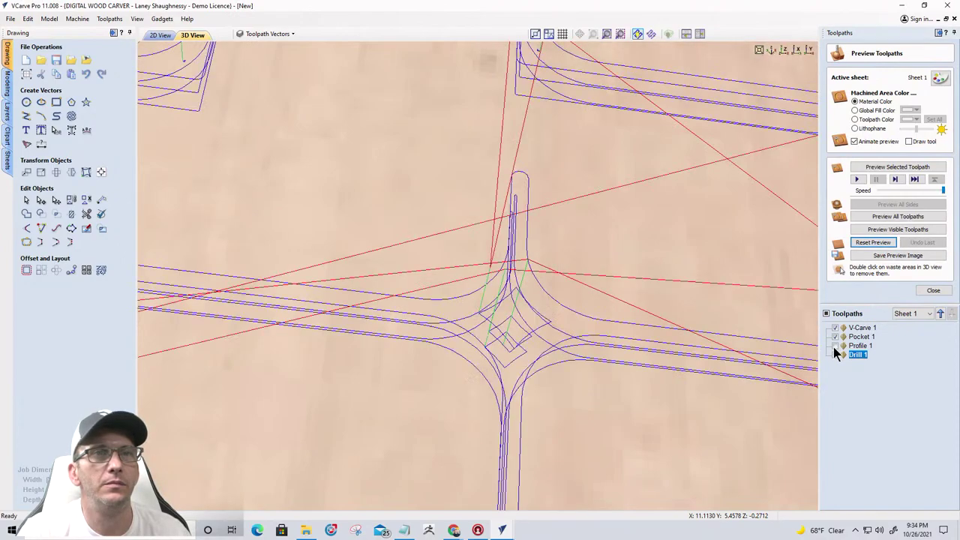
click(835, 346)
click(892, 231)
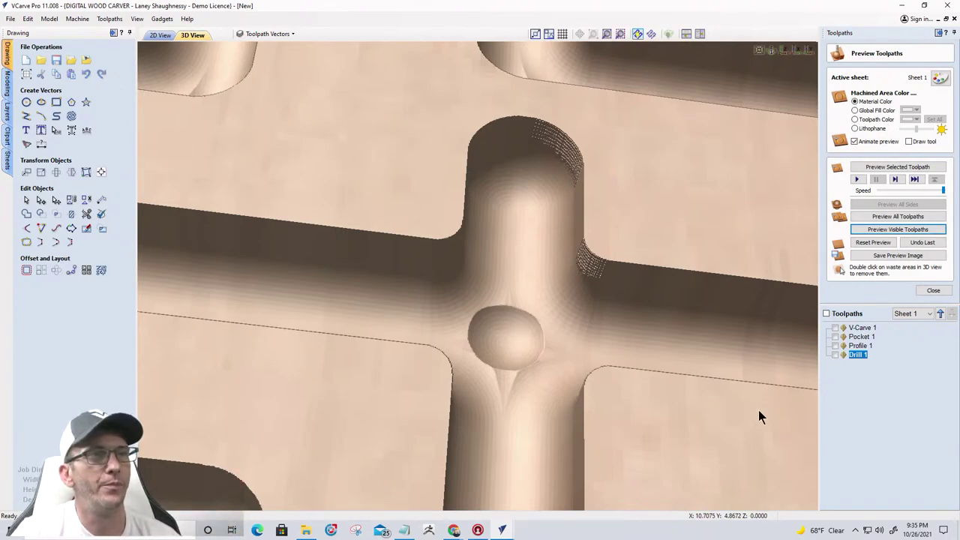
- Inspect the shallower drill junction from an orbit and a top view, then return to 2D
drag(564, 382, 638, 302)
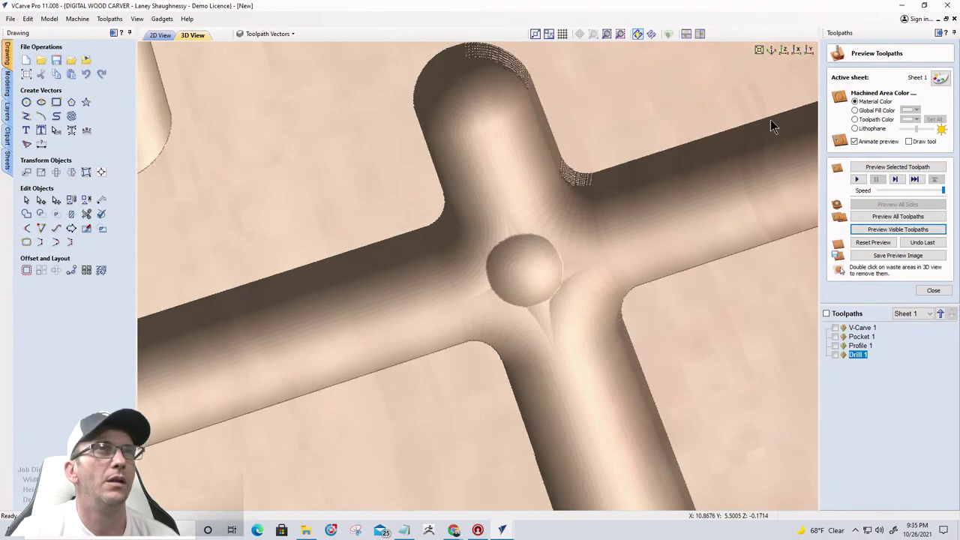
click(785, 50)
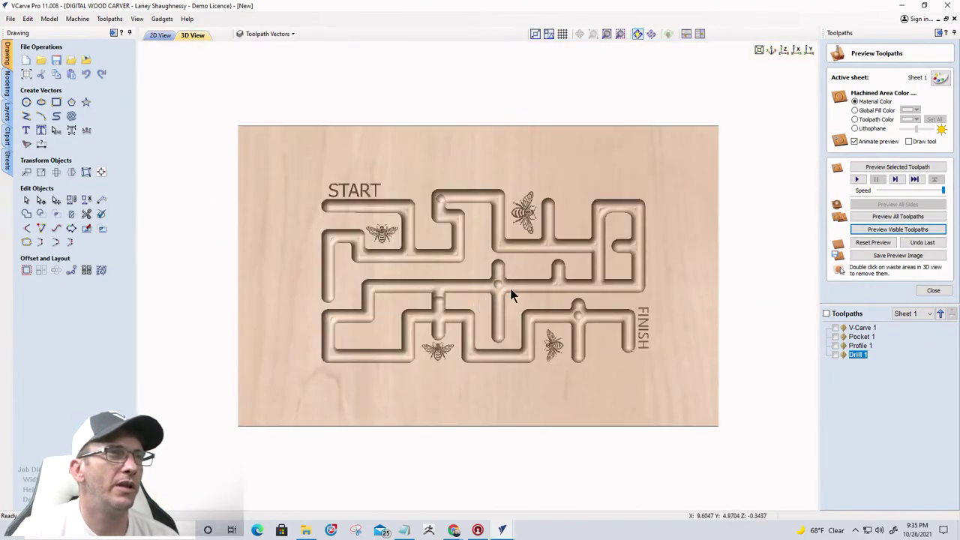
scroll(513, 307, up, 4)
scroll(547, 318, up, 3)
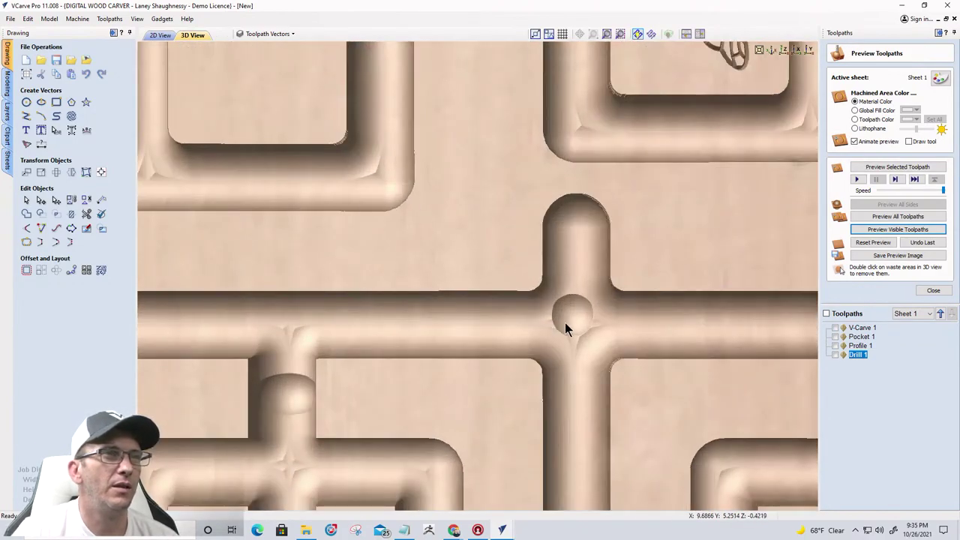
middle_drag(539, 314, 530, 309)
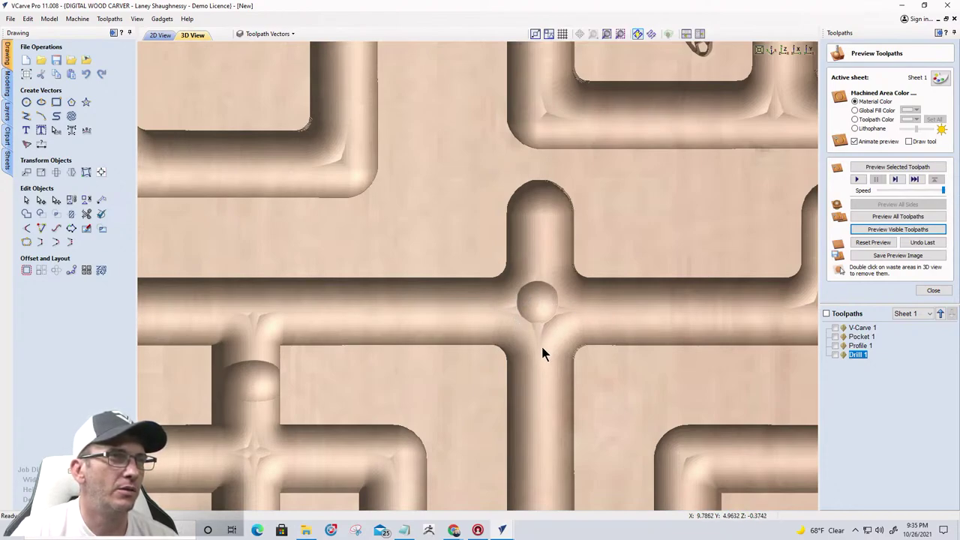
scroll(539, 358, up, 4)
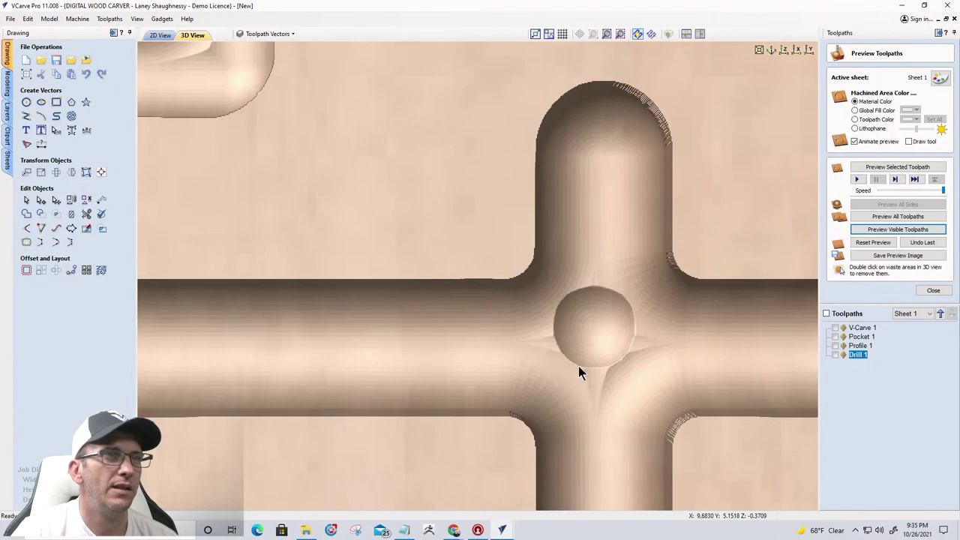
scroll(578, 372, down, 2)
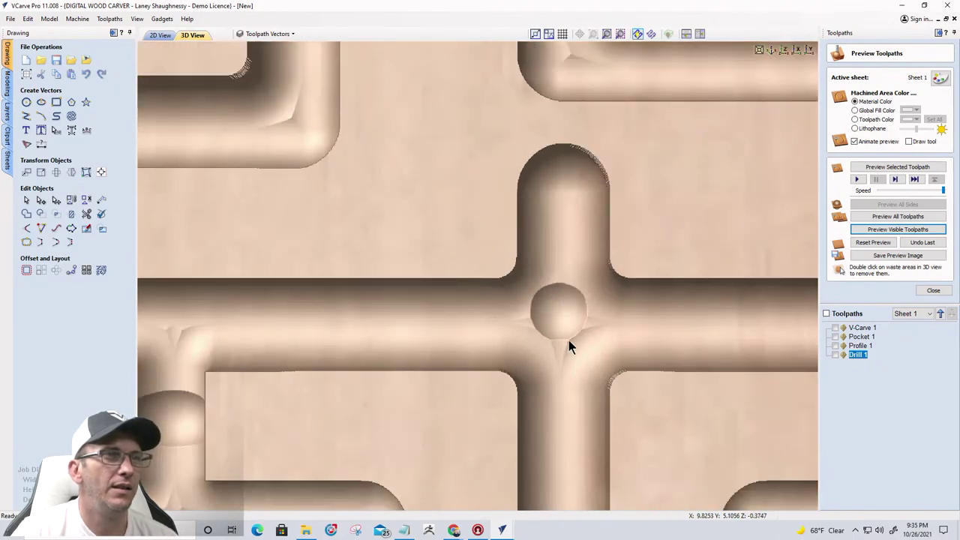
click(160, 36)
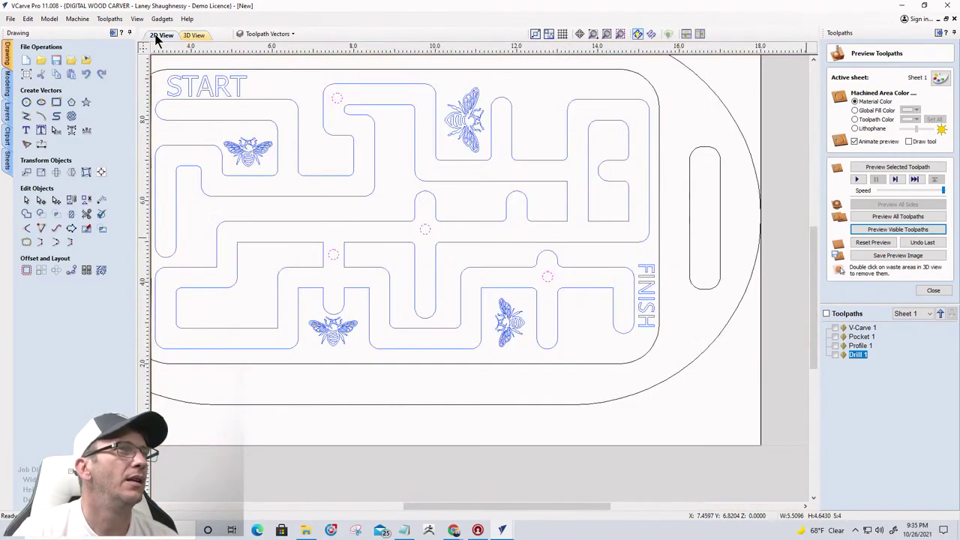
scroll(414, 257, up, 4)
- Start a vertical line down the centre channel, then discard it
scroll(459, 260, down, 2)
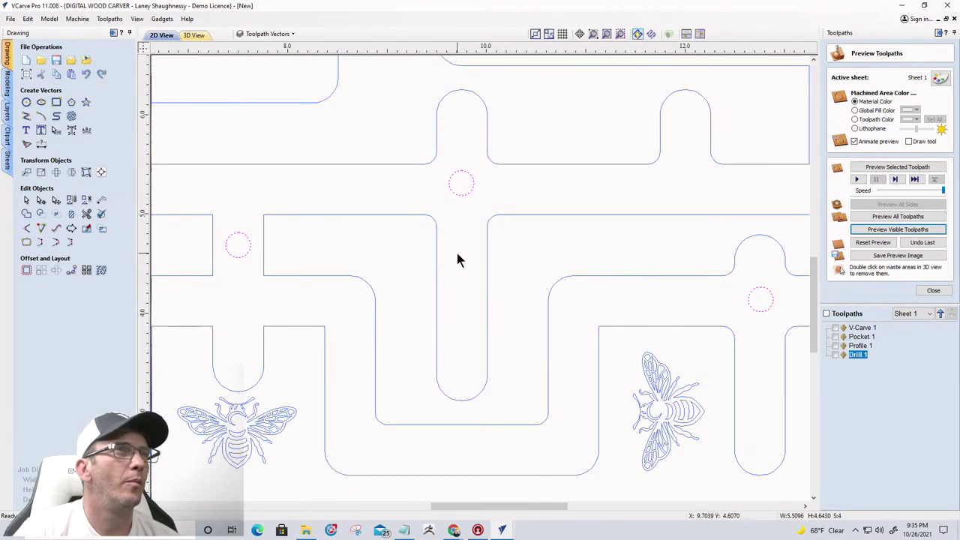
scroll(458, 255, down, 1)
scroll(385, 227, down, 1)
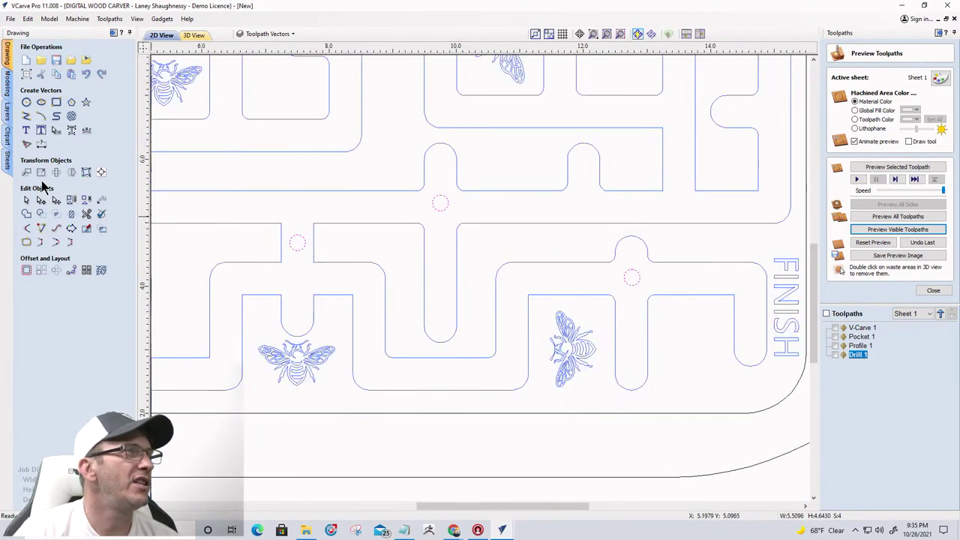
click(25, 117)
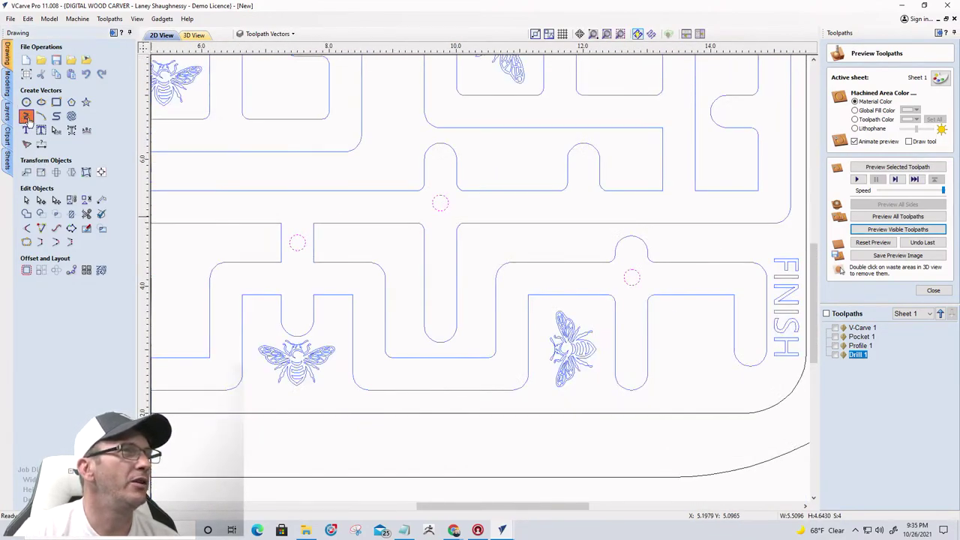
click(440, 143)
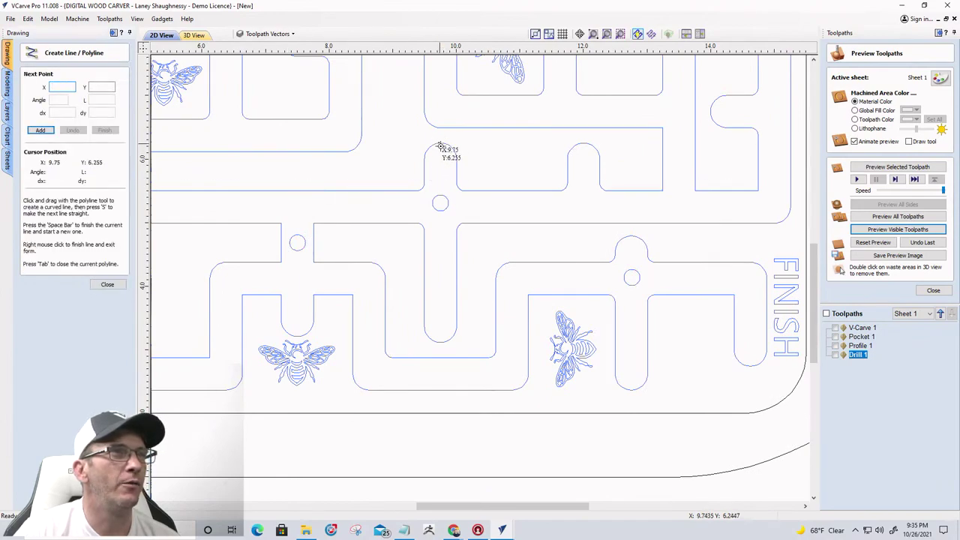
click(442, 339)
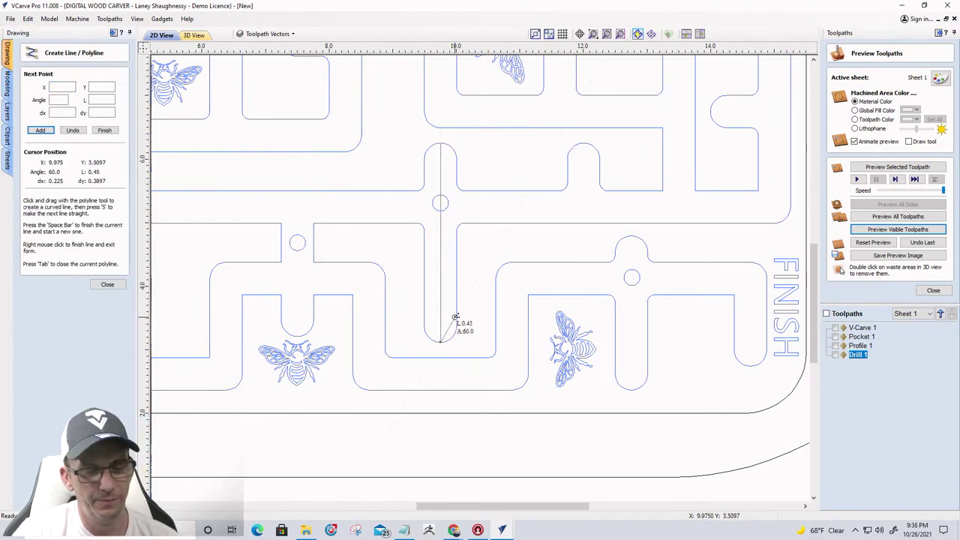
key(Escape)
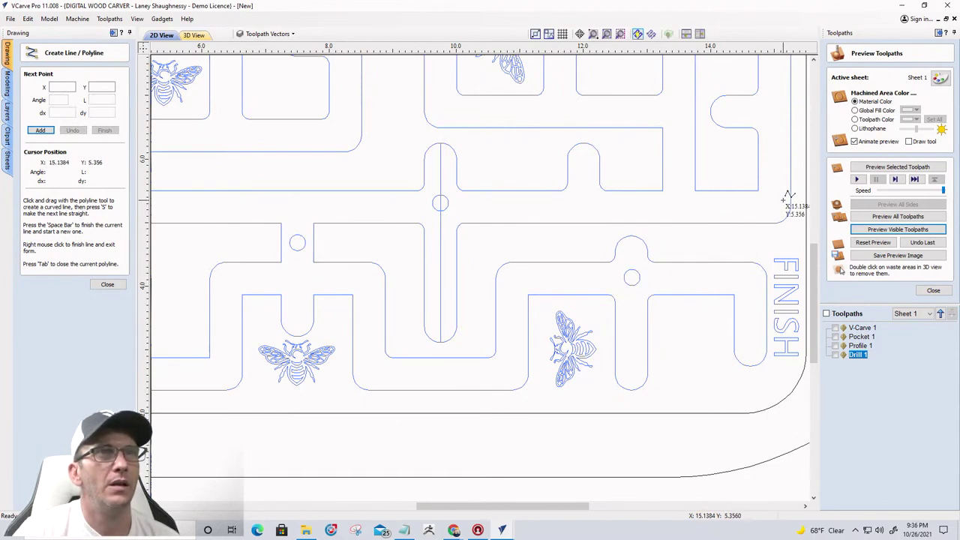
- Draw a short vertical tick in the right channel and a 7.7-long horizontal line leftward from it
click(730, 190)
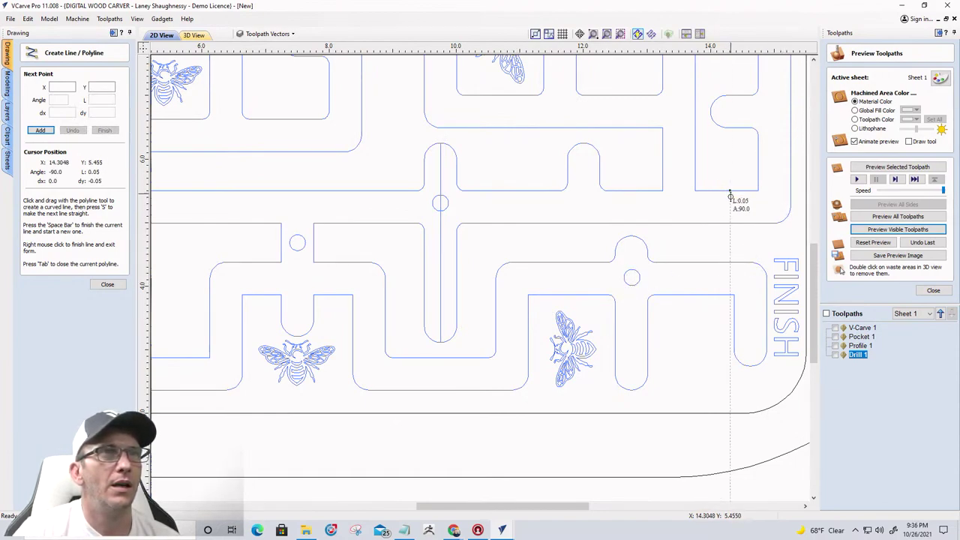
click(731, 220)
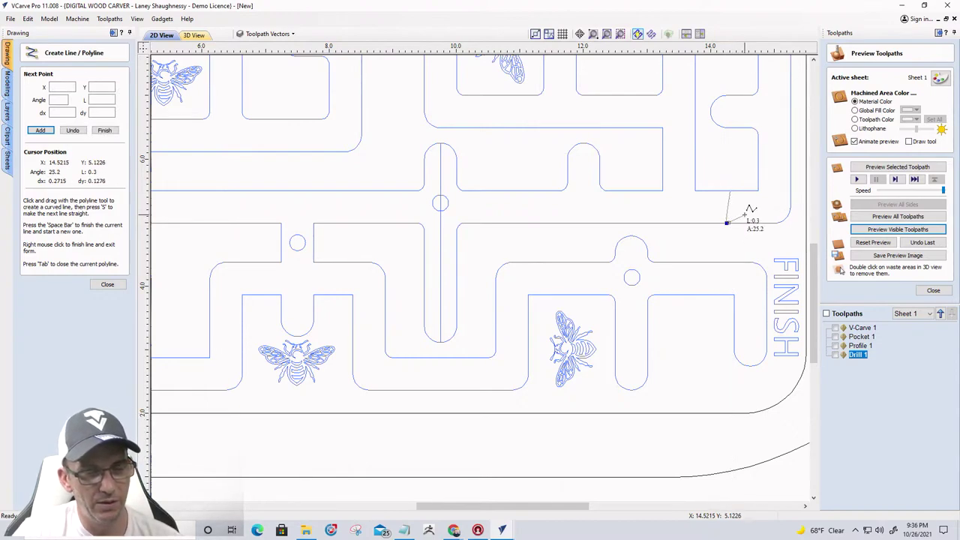
click(73, 130)
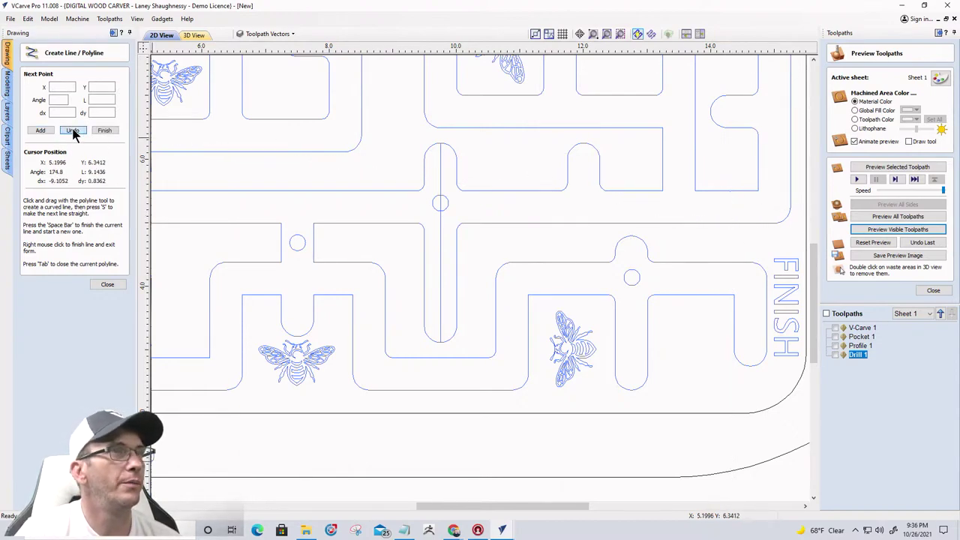
click(730, 222)
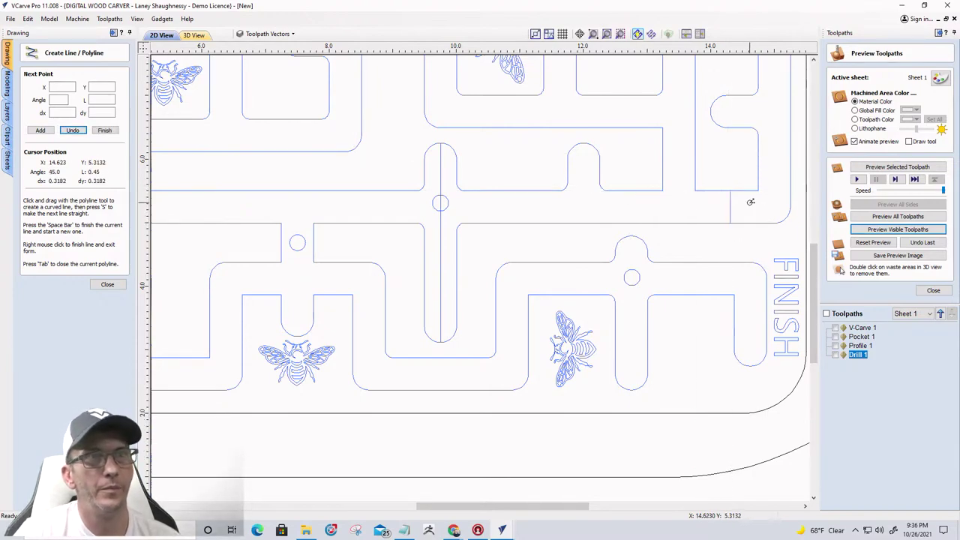
key(space)
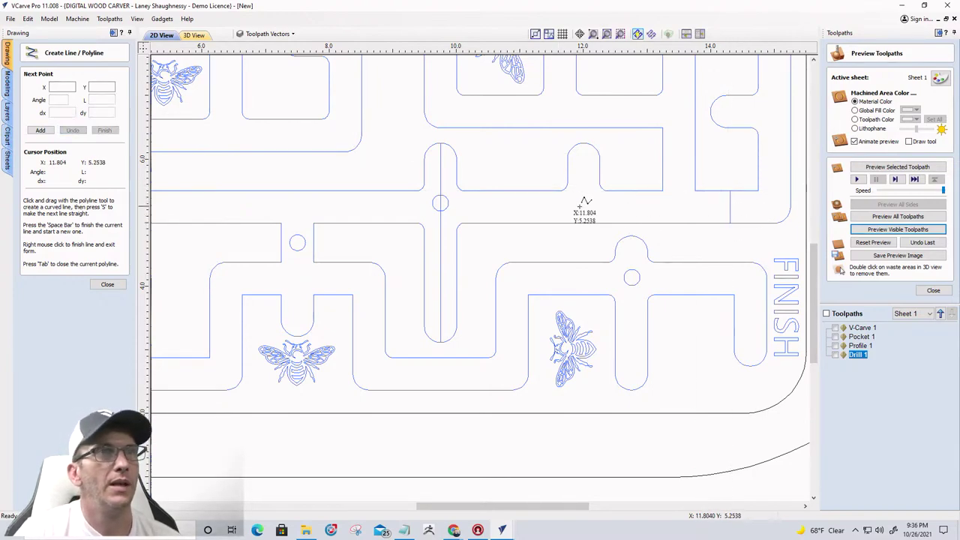
click(729, 206)
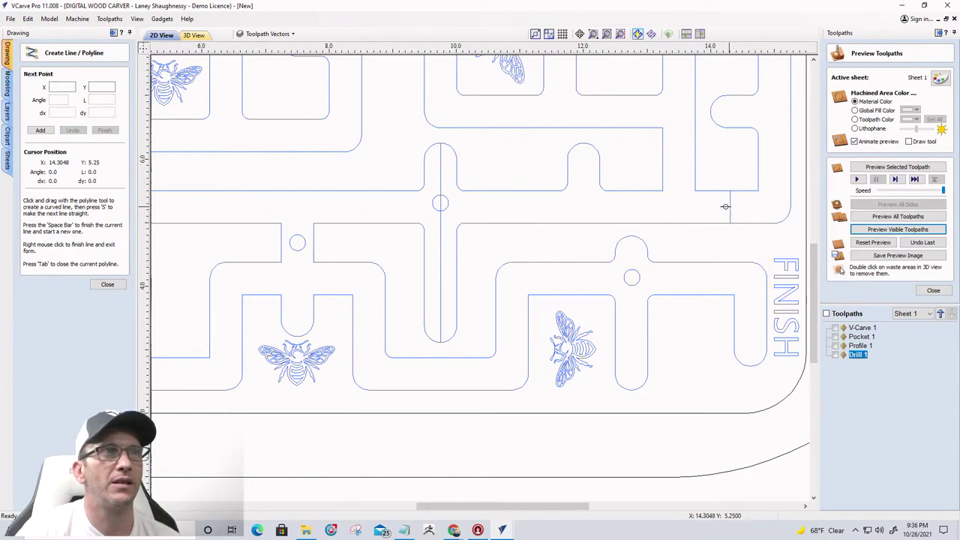
click(241, 206)
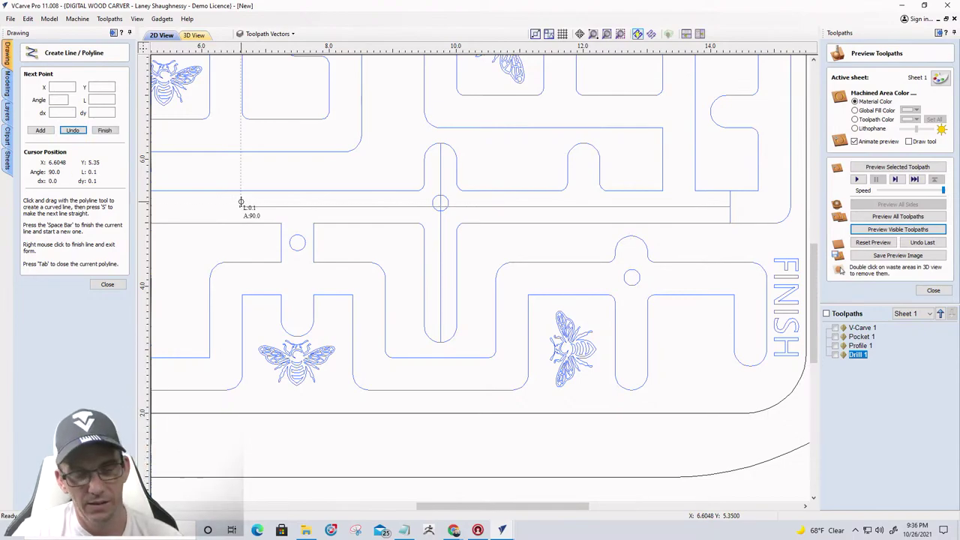
click(108, 284)
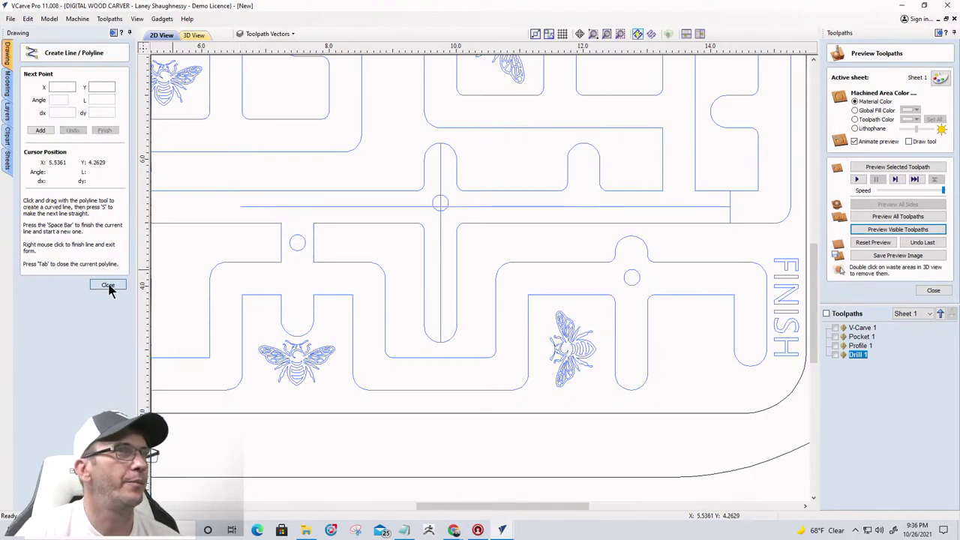
- Centre the small circle on the line crossing and move the horizontal line into the lower channel
scroll(360, 244, up, 3)
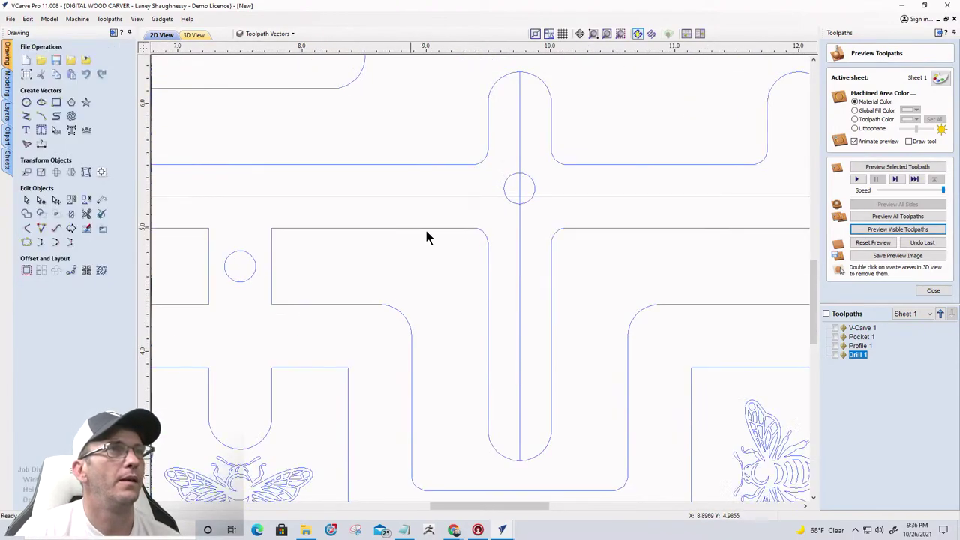
click(515, 201)
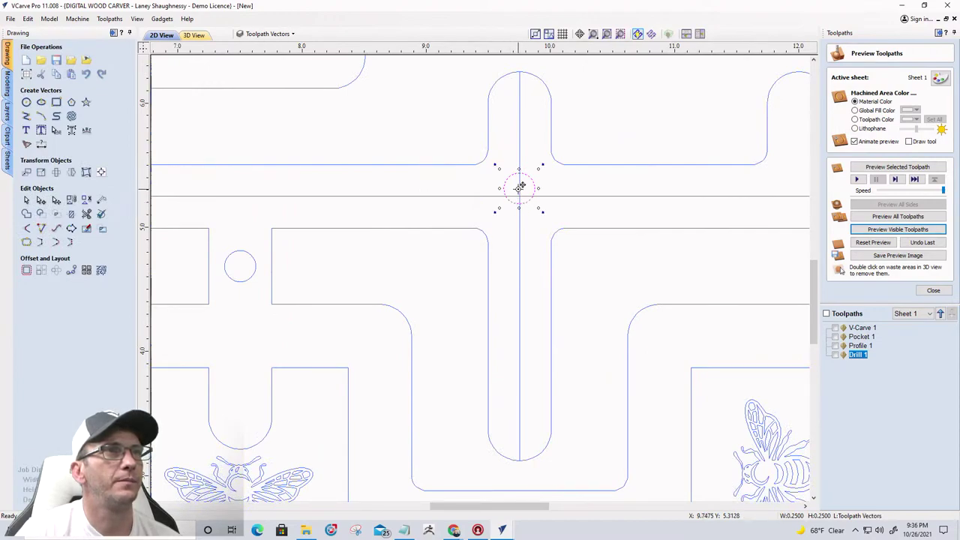
drag(520, 186, 523, 199)
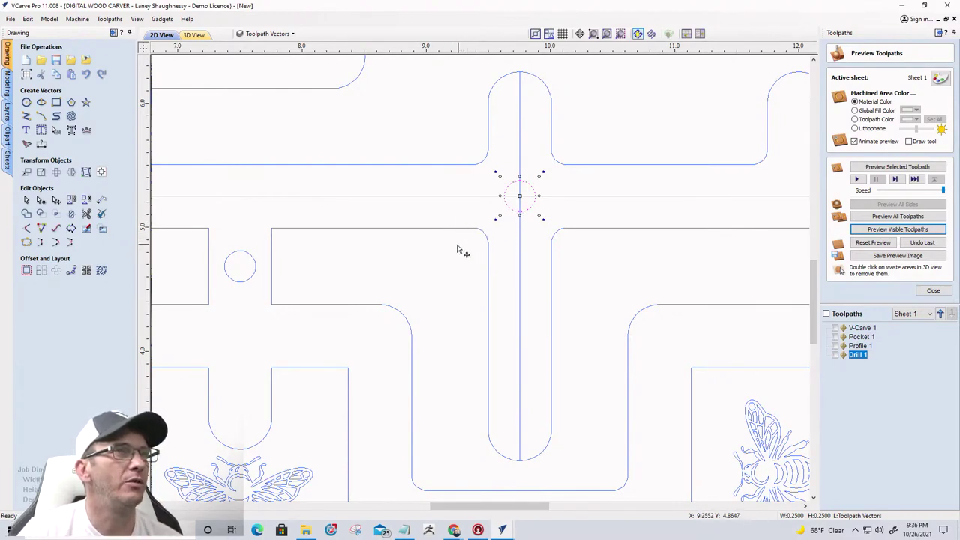
scroll(457, 248, down, 3)
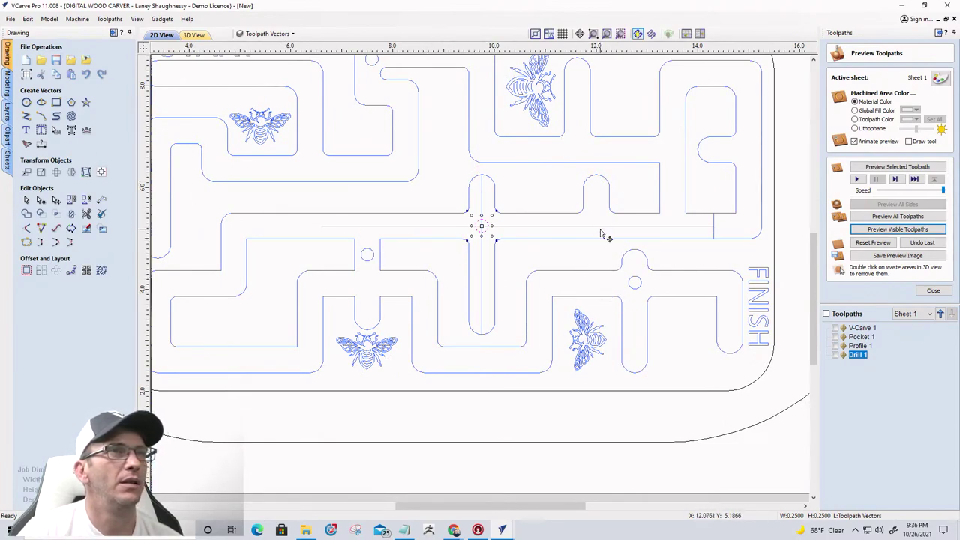
click(686, 226)
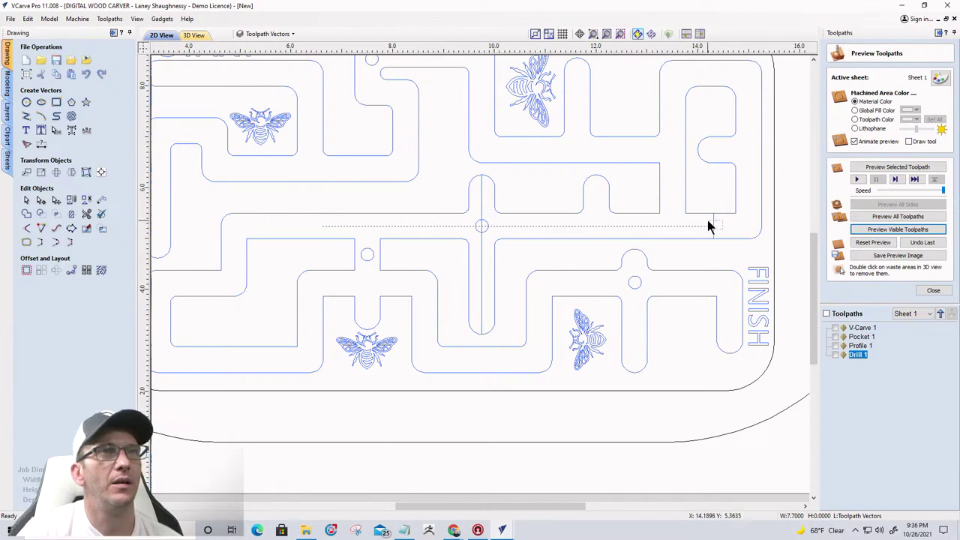
drag(712, 219, 700, 257)
- Nudge the horizontal line and its end tick into their final position
scroll(703, 274, up, 3)
scroll(701, 258, up, 4)
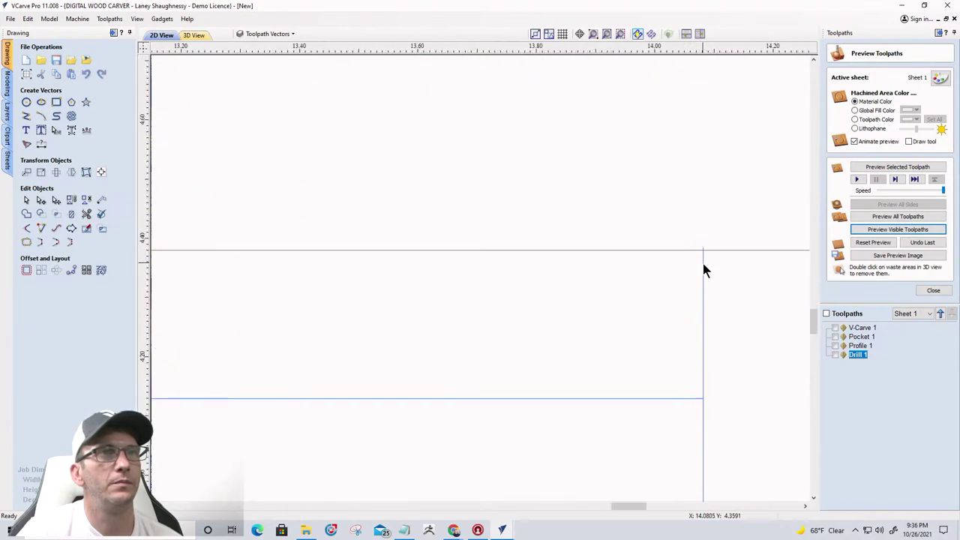
drag(693, 407, 696, 287)
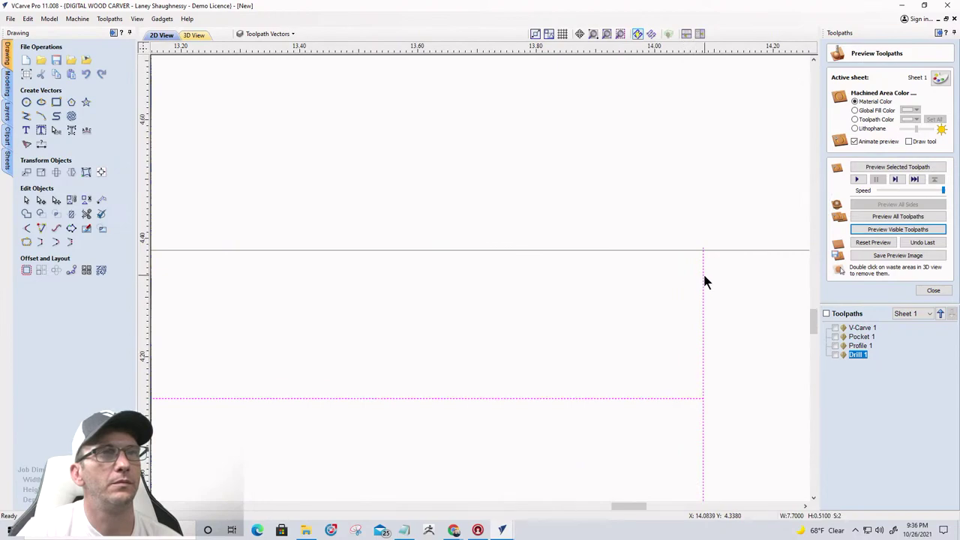
mouse_move(706, 246)
mouse_down()
mouse_move(705, 259)
mouse_move(707, 242)
mouse_up()
scroll(742, 301, down, 5)
scroll(746, 298, down, 2)
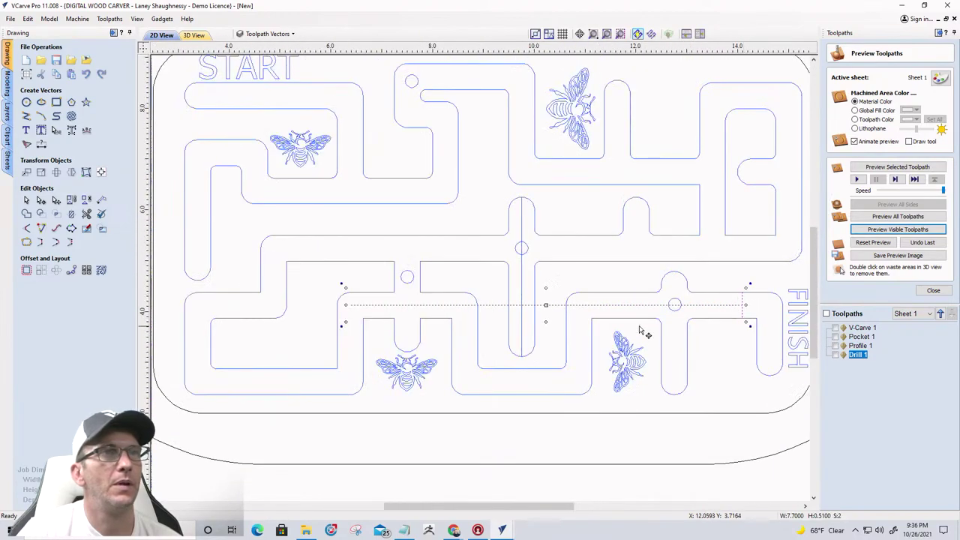
scroll(654, 322, up, 1)
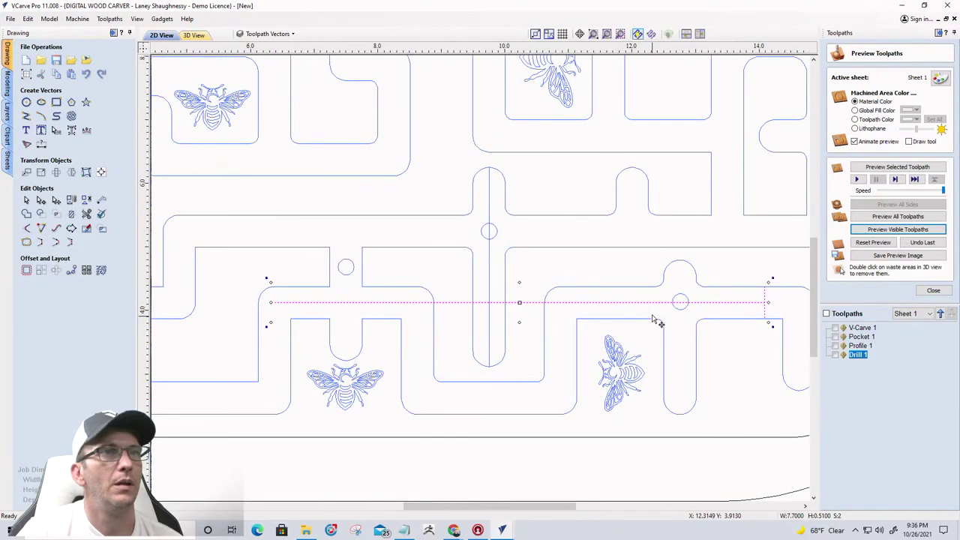
- Move the vertical line up and centre the right drill circle on the crossing
click(489, 209)
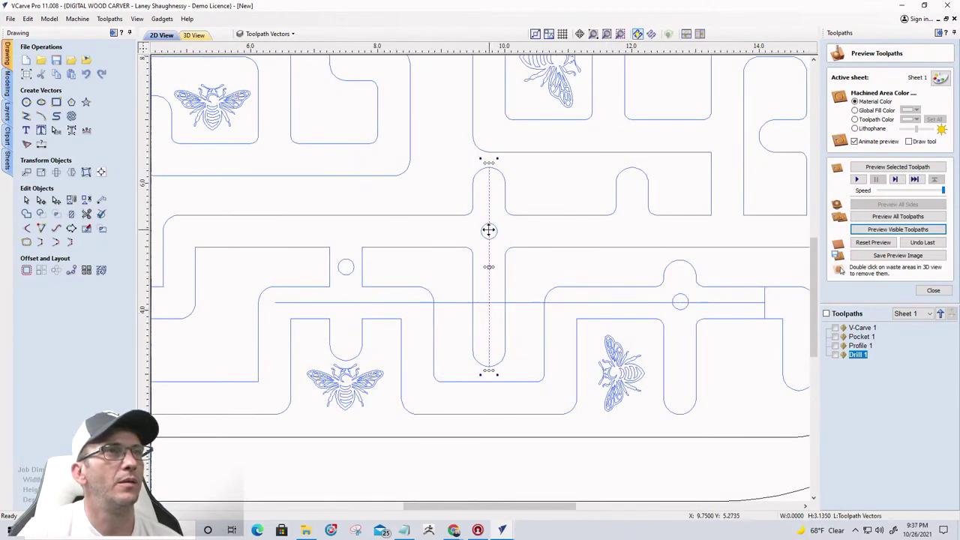
click(678, 307)
drag(679, 446, 679, 416)
scroll(673, 328, up, 5)
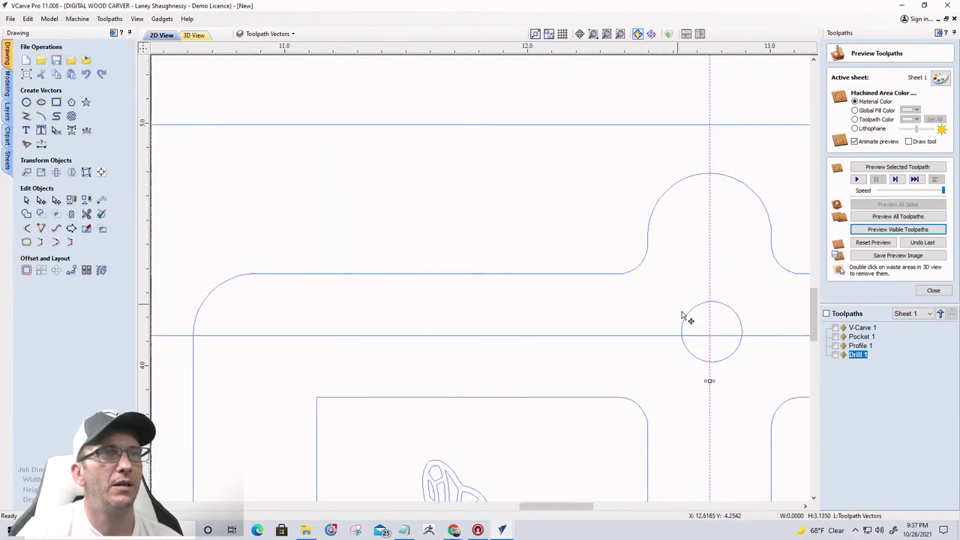
click(684, 323)
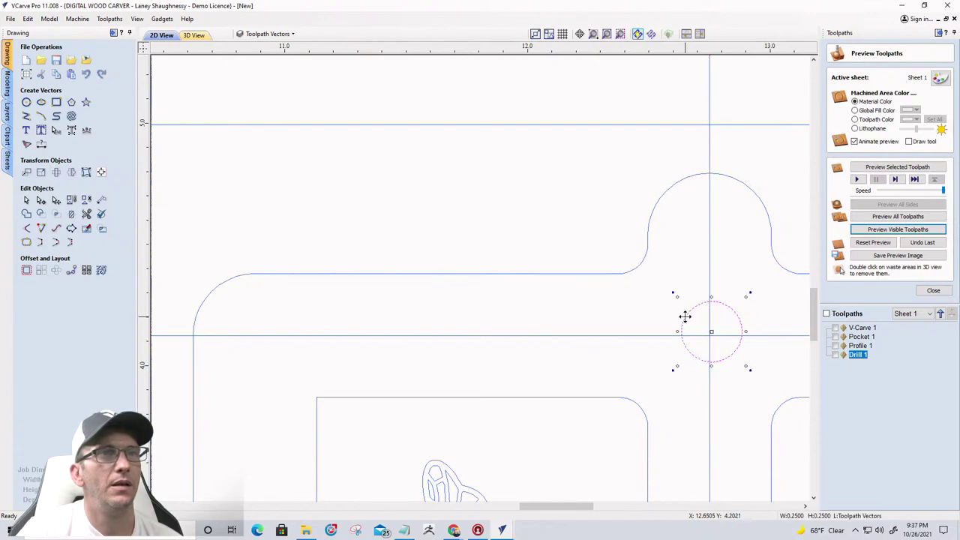
scroll(705, 339, up, 5)
drag(728, 301, 720, 315)
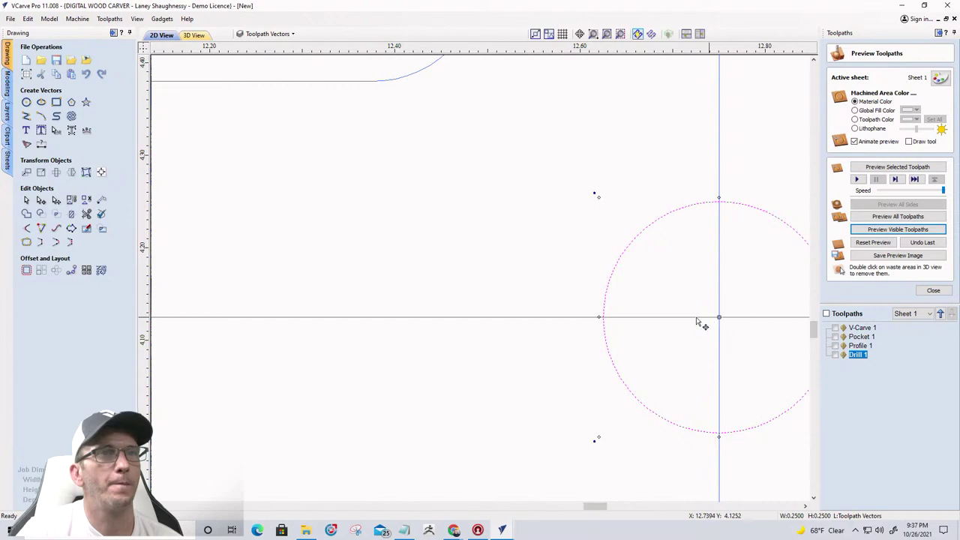
scroll(627, 278, down, 10)
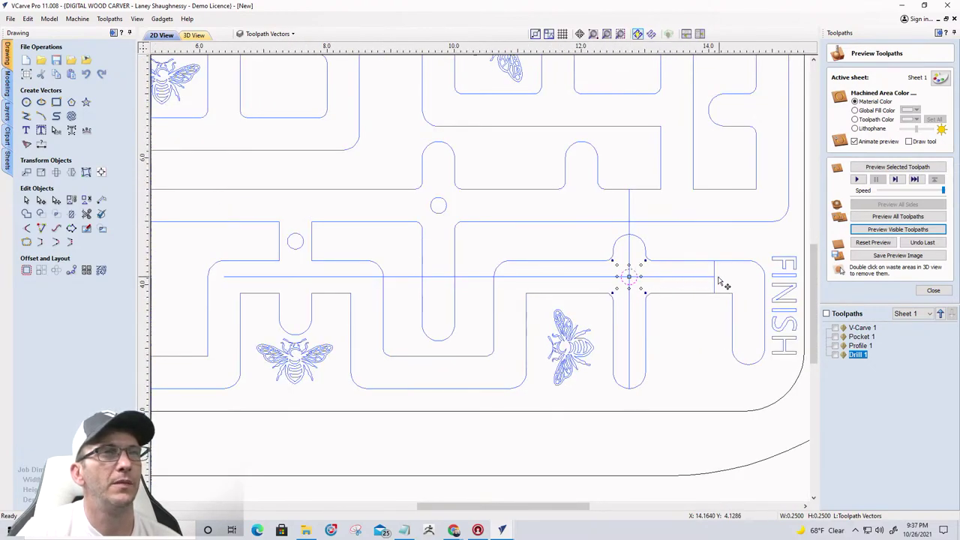
click(670, 281)
scroll(272, 254, up, 5)
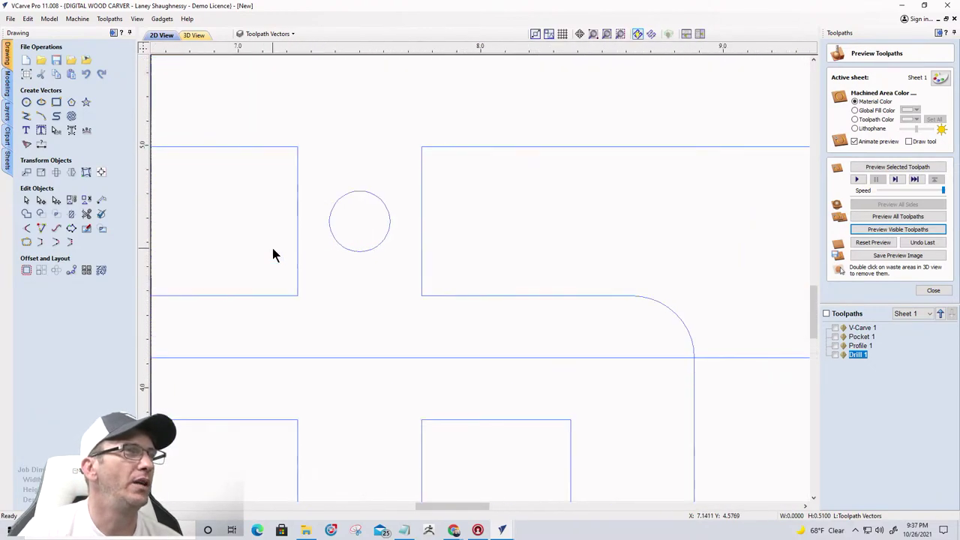
- Draw a horizontal line between the left and right rectangle edges and centre a small circle on it
click(26, 118)
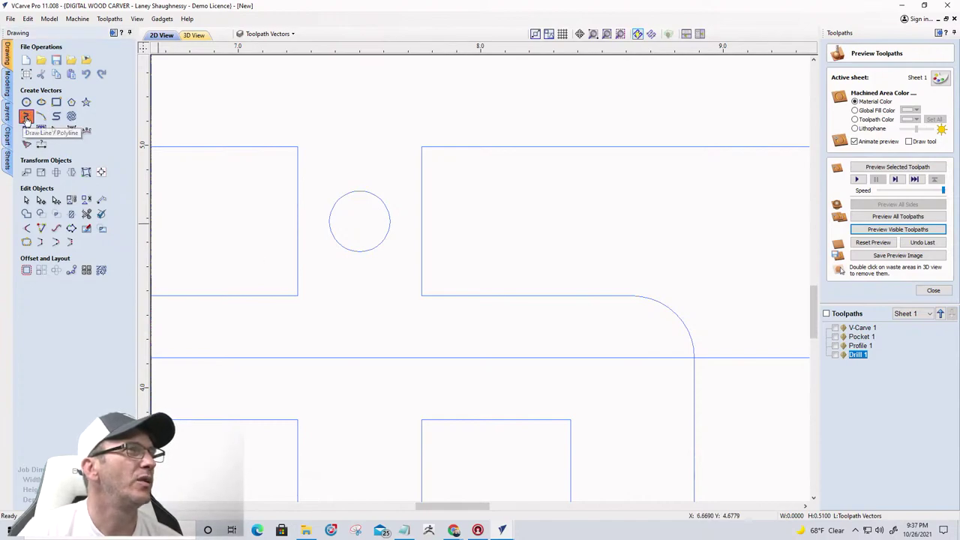
click(297, 217)
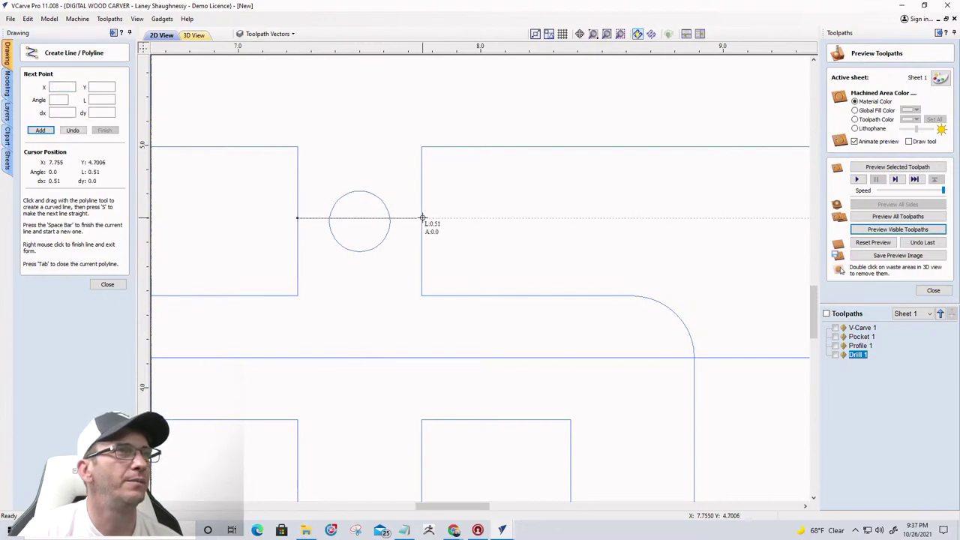
click(421, 218)
key(space)
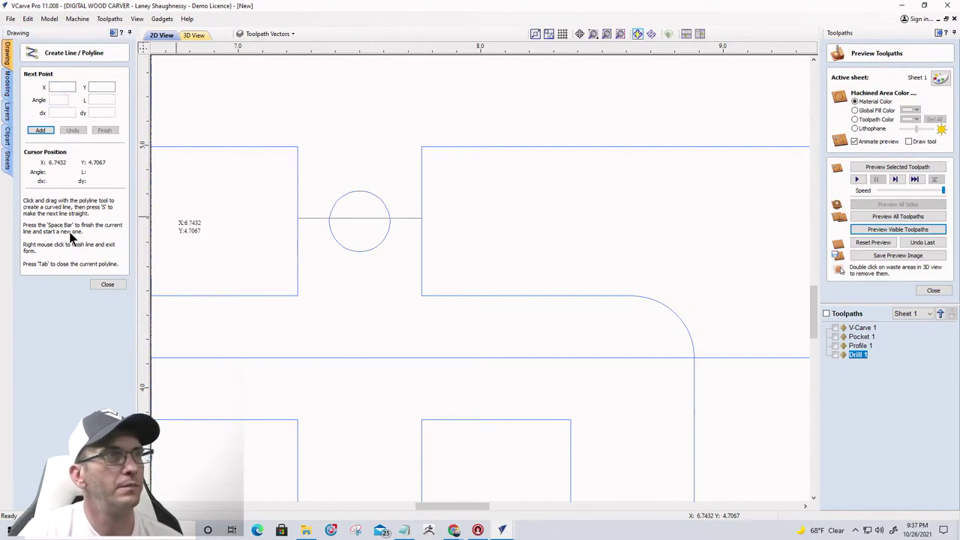
click(105, 286)
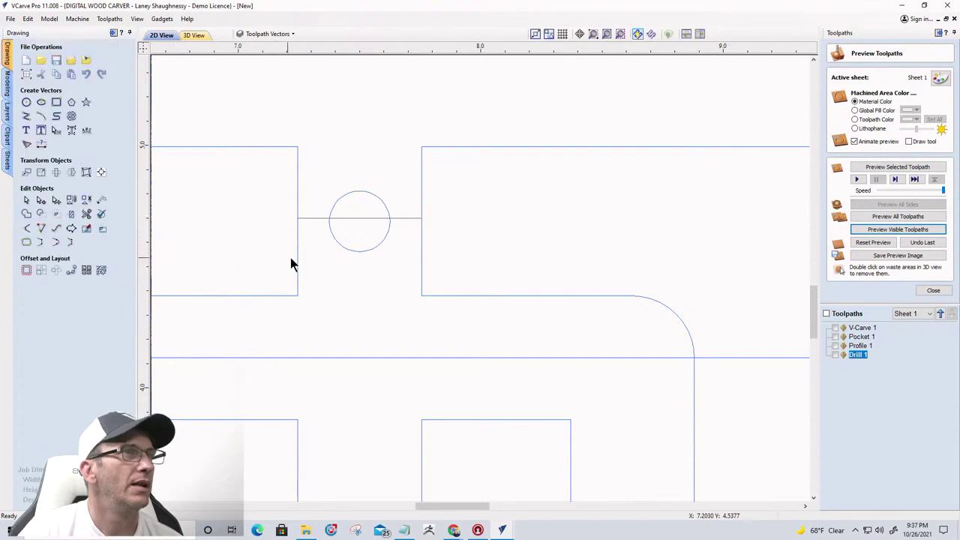
click(351, 252)
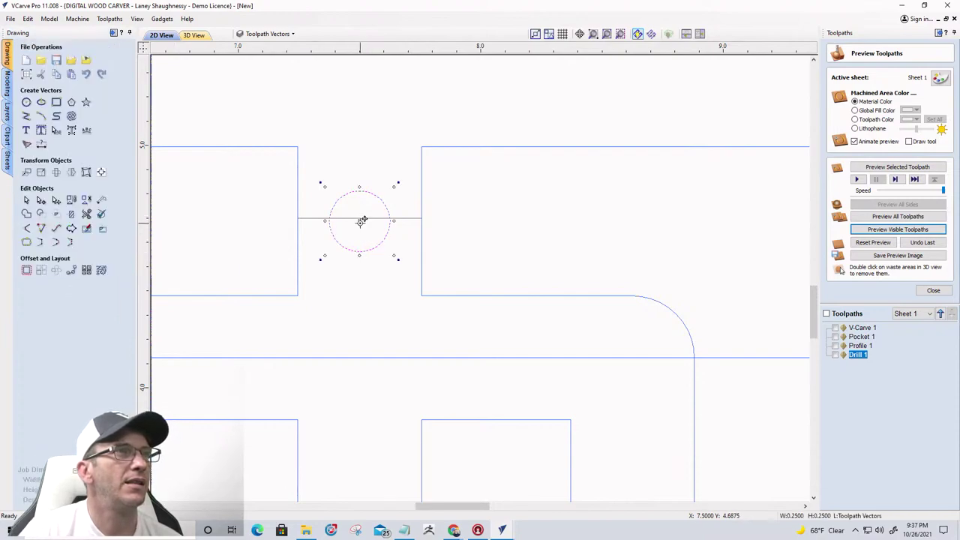
drag(361, 220, 358, 218)
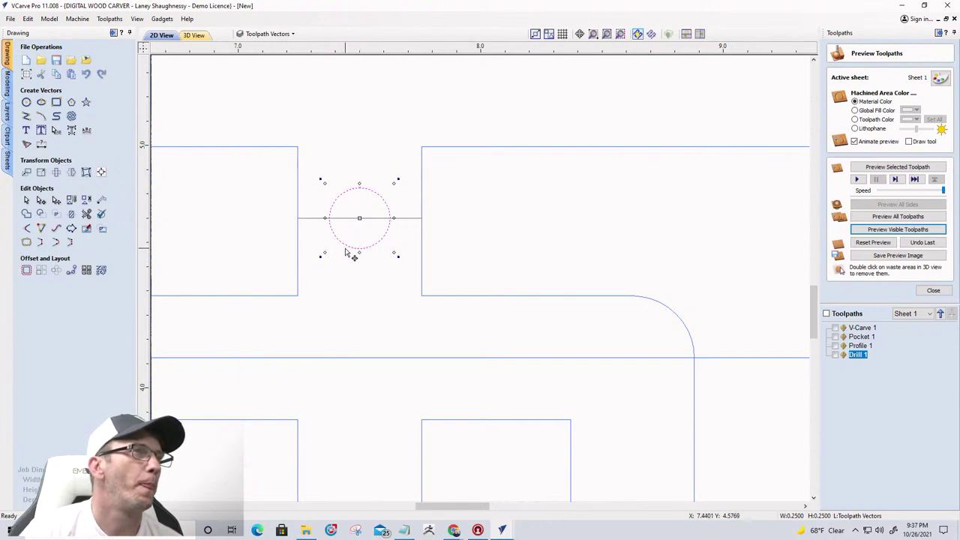
- Adjust the horizontal line's end point and position, and reposition the drill circle
click(305, 219)
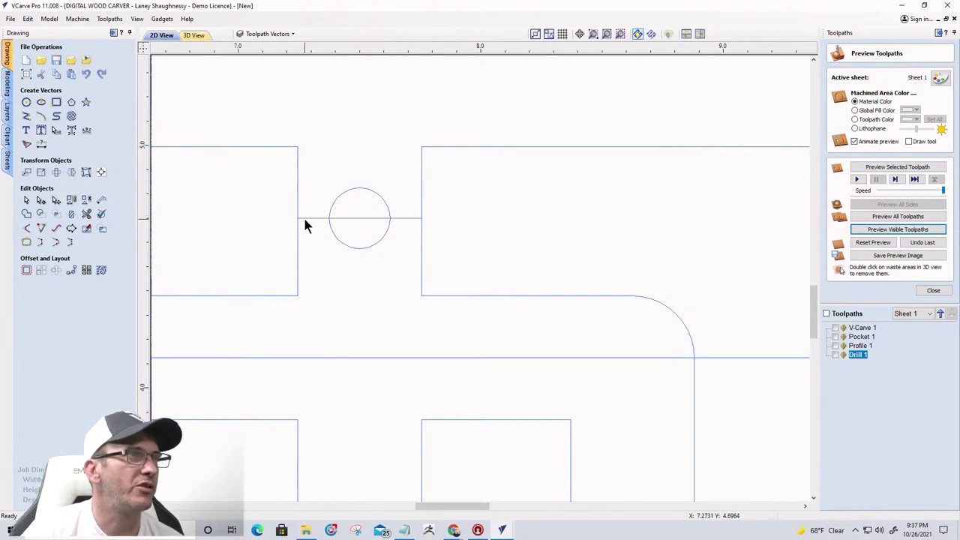
click(305, 222)
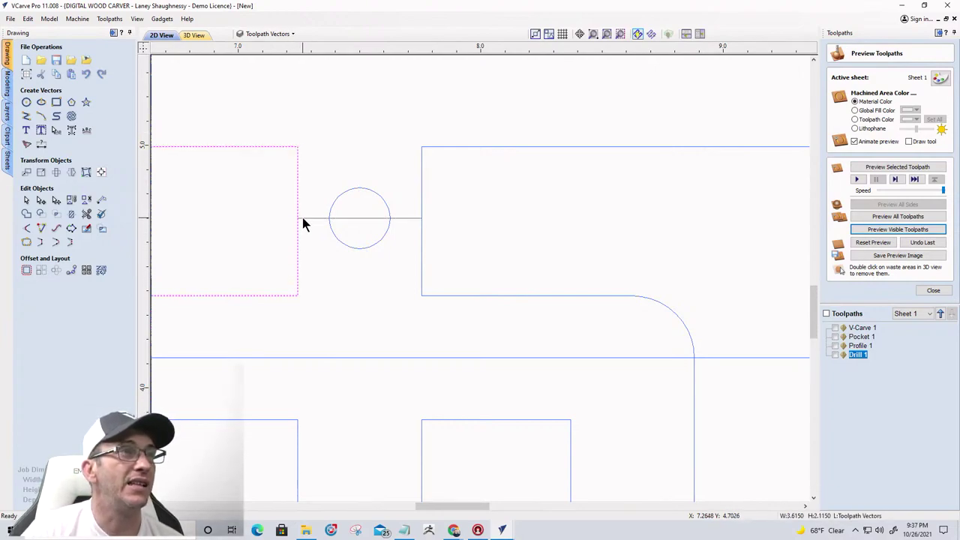
click(41, 199)
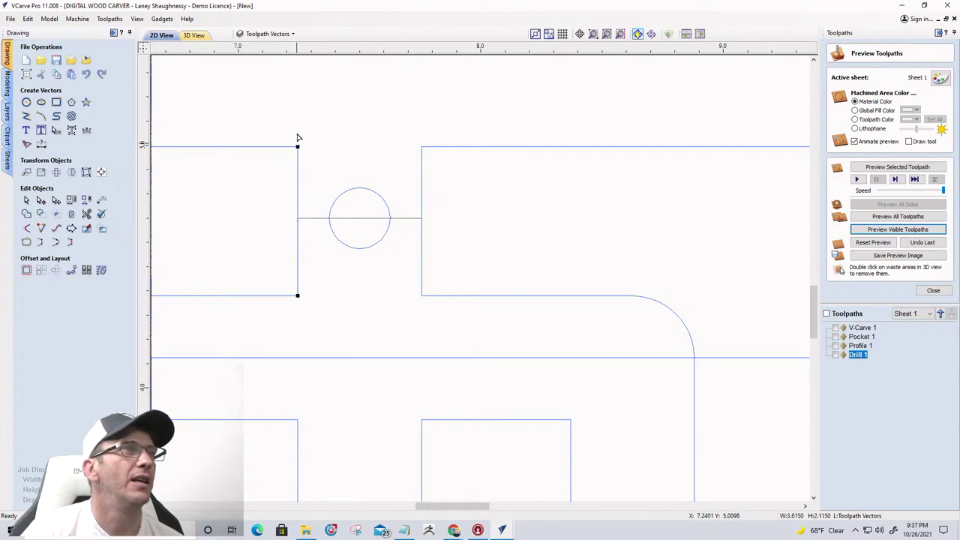
scroll(293, 247, up, 3)
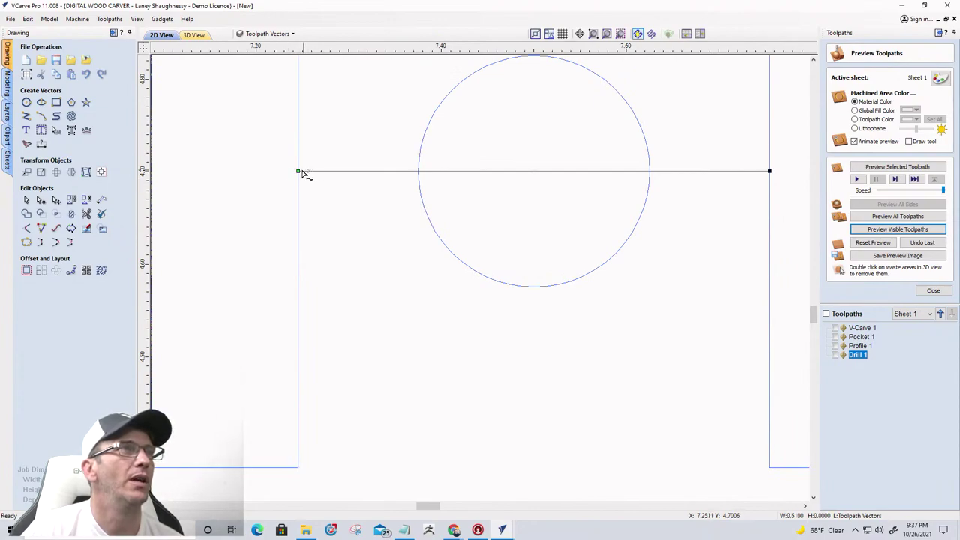
drag(297, 171, 300, 181)
click(26, 199)
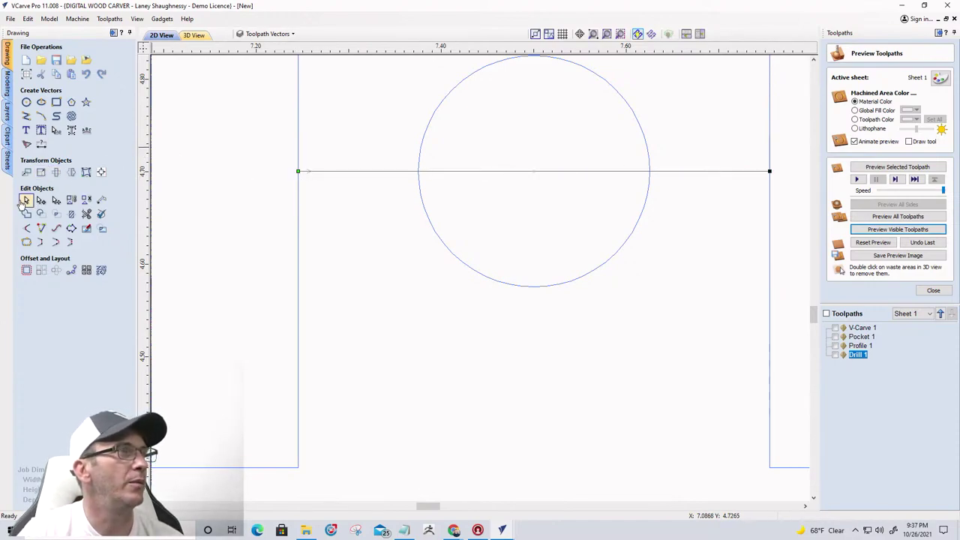
click(324, 173)
drag(298, 171, 300, 181)
scroll(439, 218, down, 3)
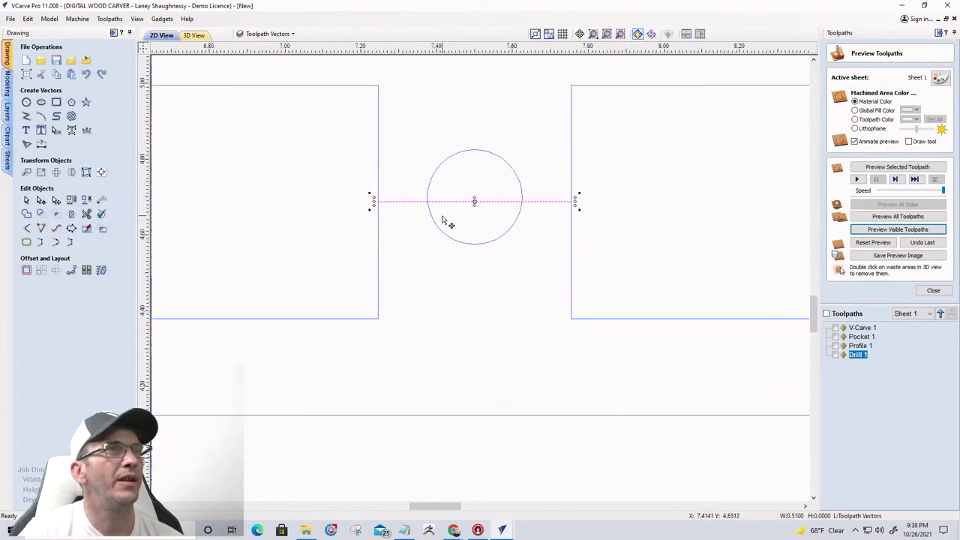
click(469, 245)
mouse_move(476, 195)
mouse_down()
mouse_move(425, 203)
mouse_move(475, 201)
mouse_up()
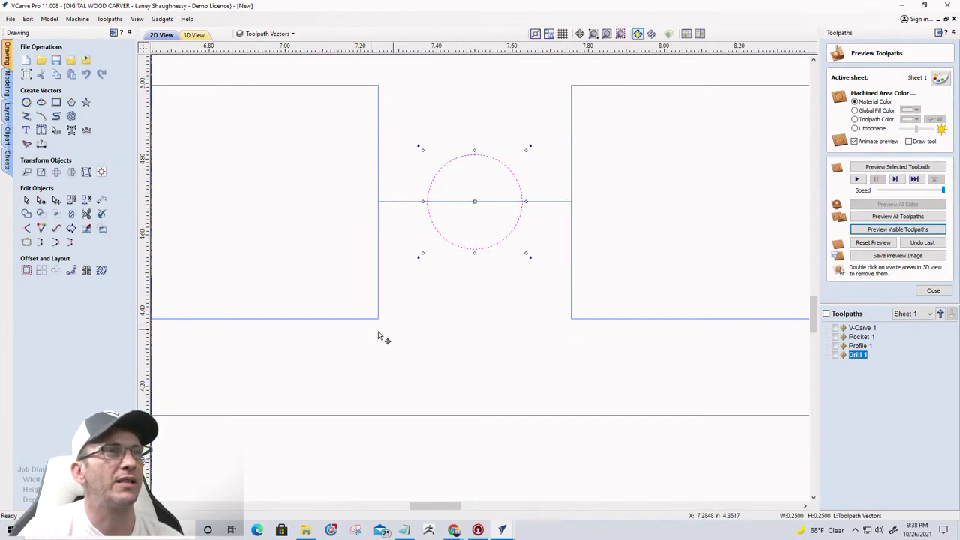
- Delete the horizontal and vertical construction lines and the leftover small segment
click(384, 201)
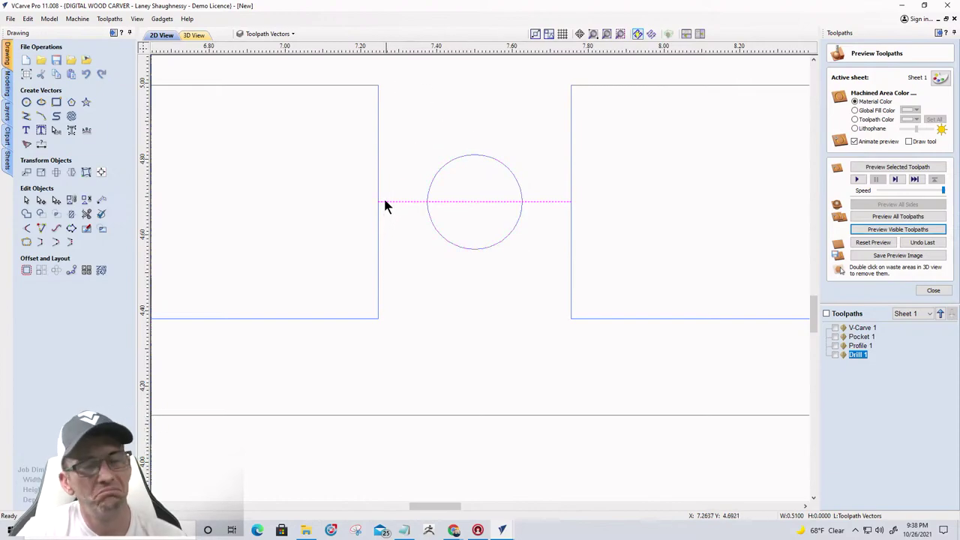
key(Delete)
scroll(377, 203, down, 5)
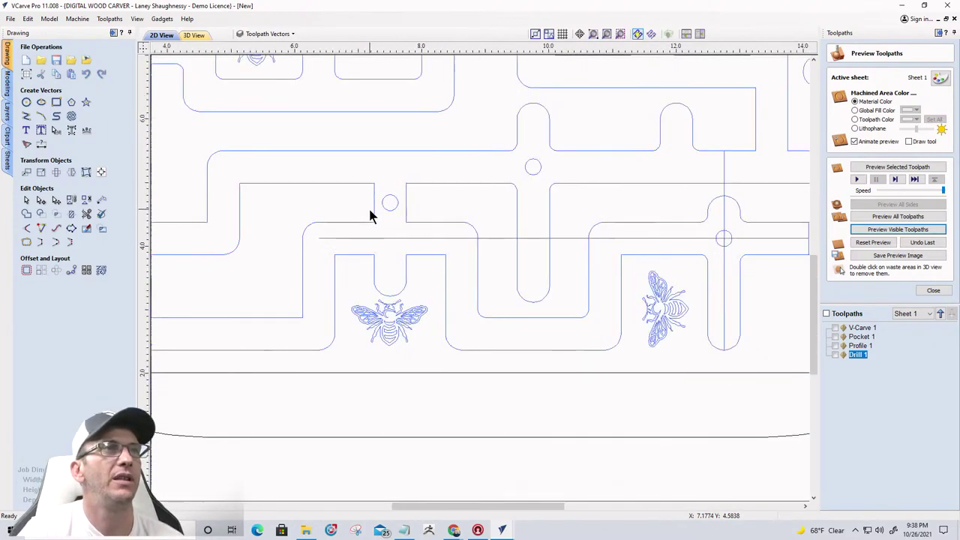
click(500, 239)
key(Delete)
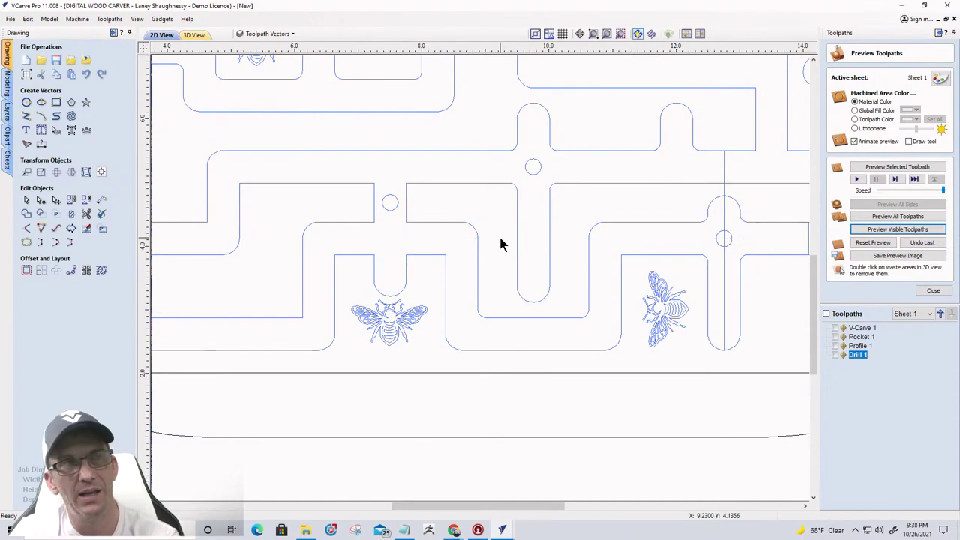
click(724, 212)
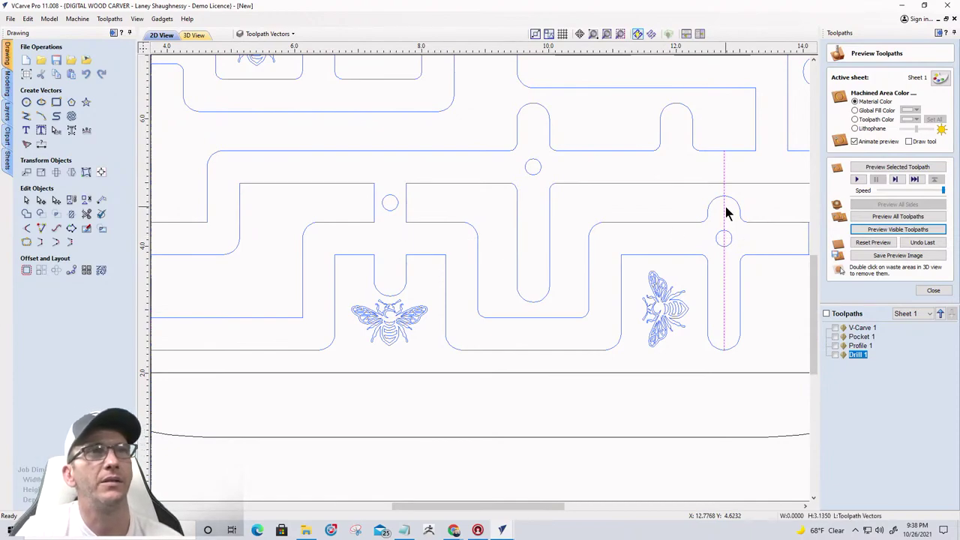
key(Delete)
scroll(703, 210, down, 3)
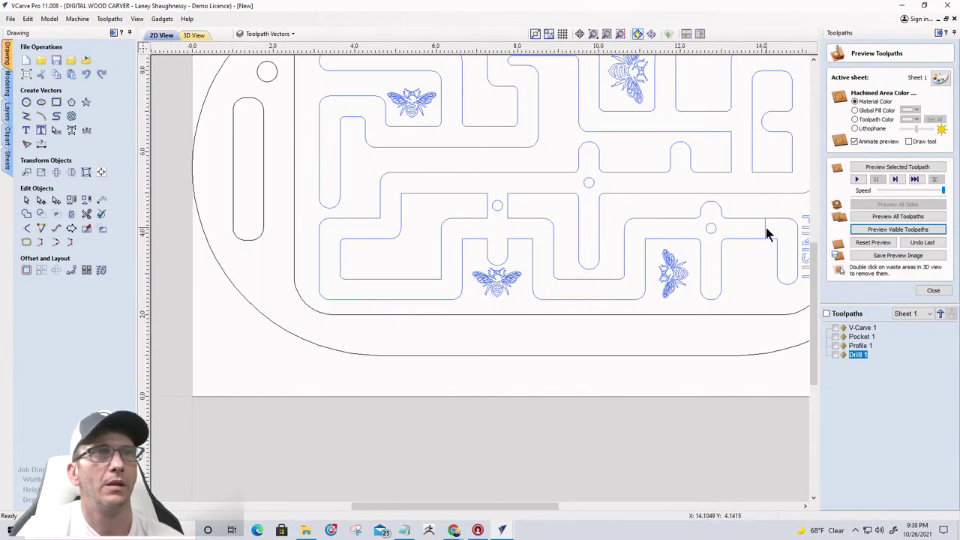
key(Delete)
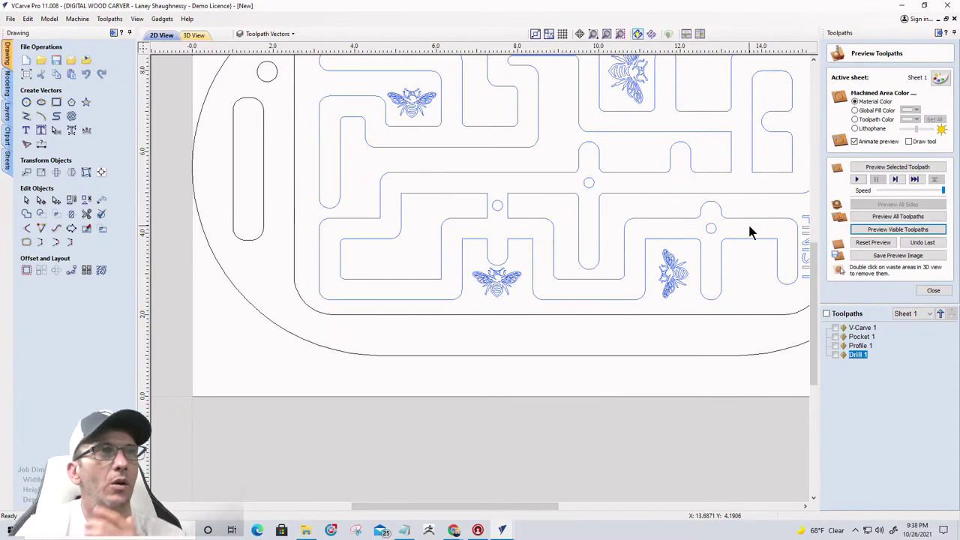
- Recalculate Drill 1 and re-simulate it with Pocket 1 and V-Carve 1 visible on fresh material
double_click(857, 354)
click(845, 351)
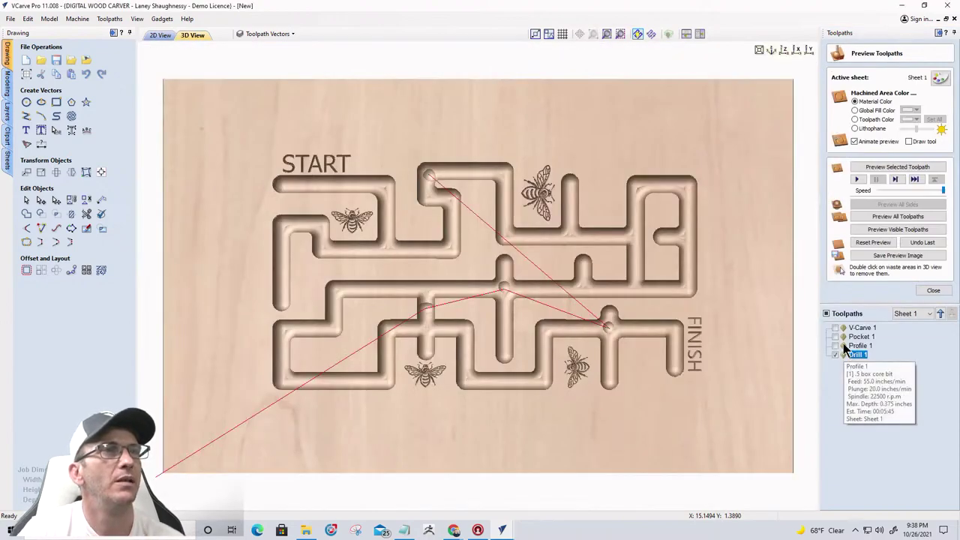
click(881, 240)
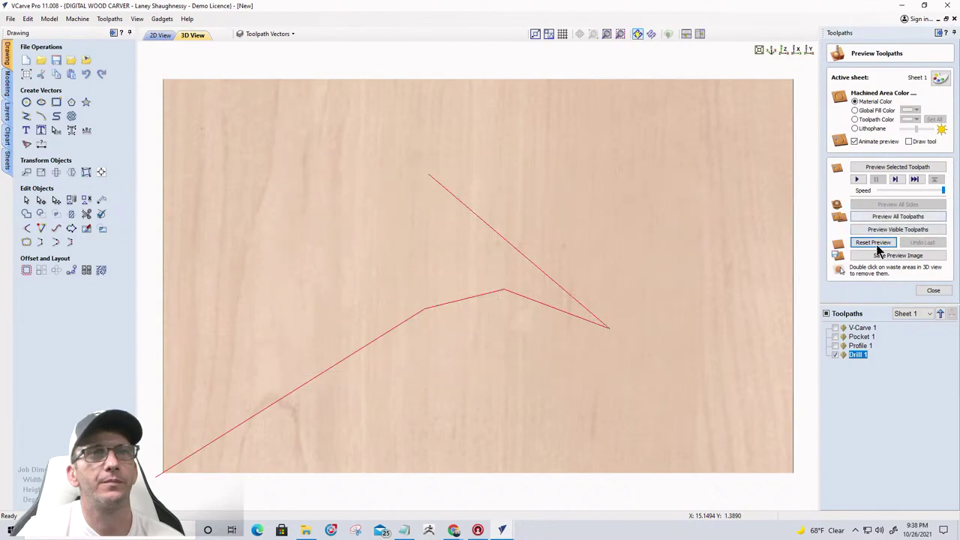
click(835, 337)
click(835, 327)
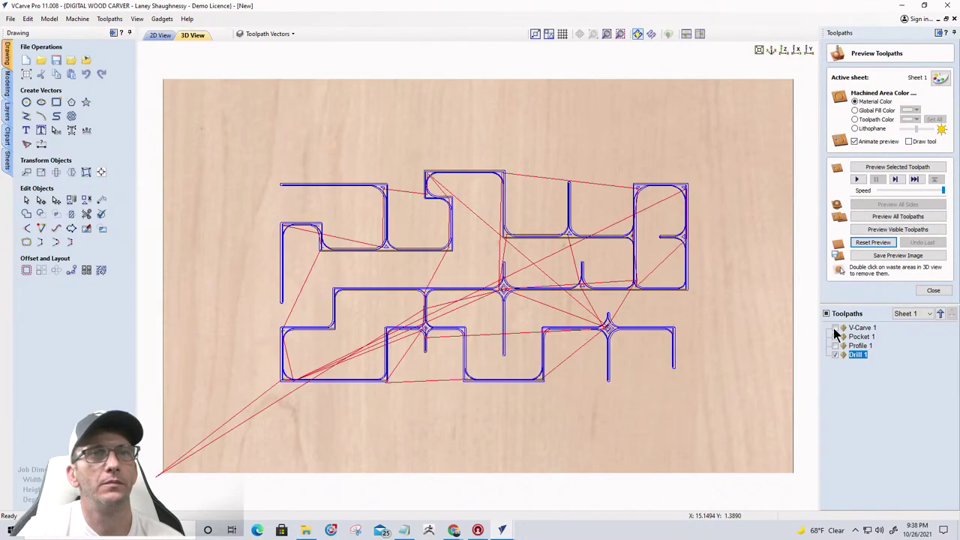
click(886, 229)
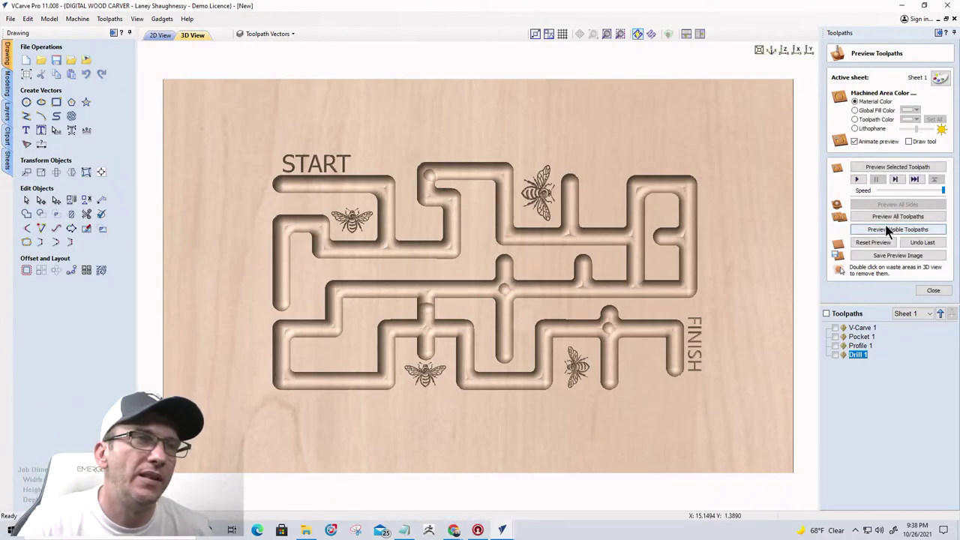
- Pan, zoom and tilt the 3D preview to inspect a drill hole beside a bee
scroll(495, 302, up, 10)
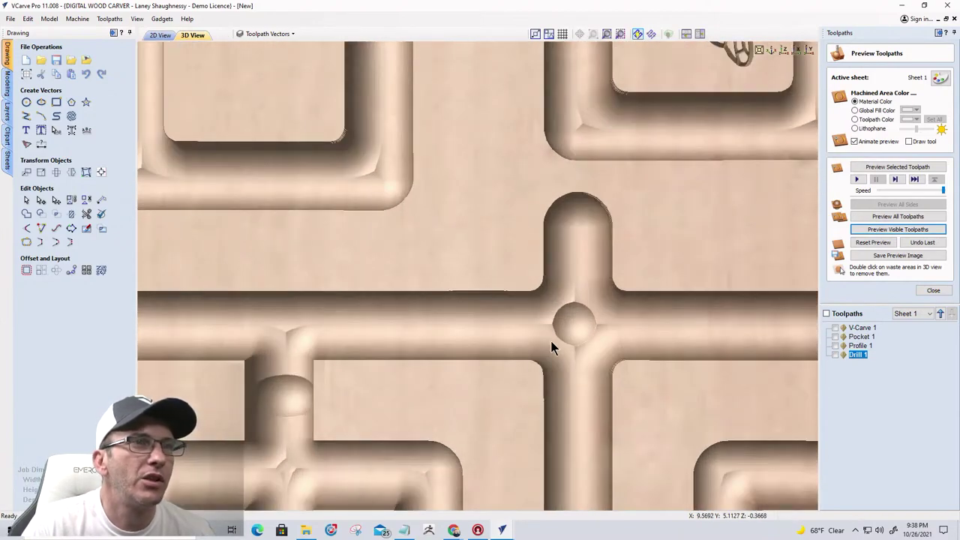
middle_drag(551, 342, 492, 271)
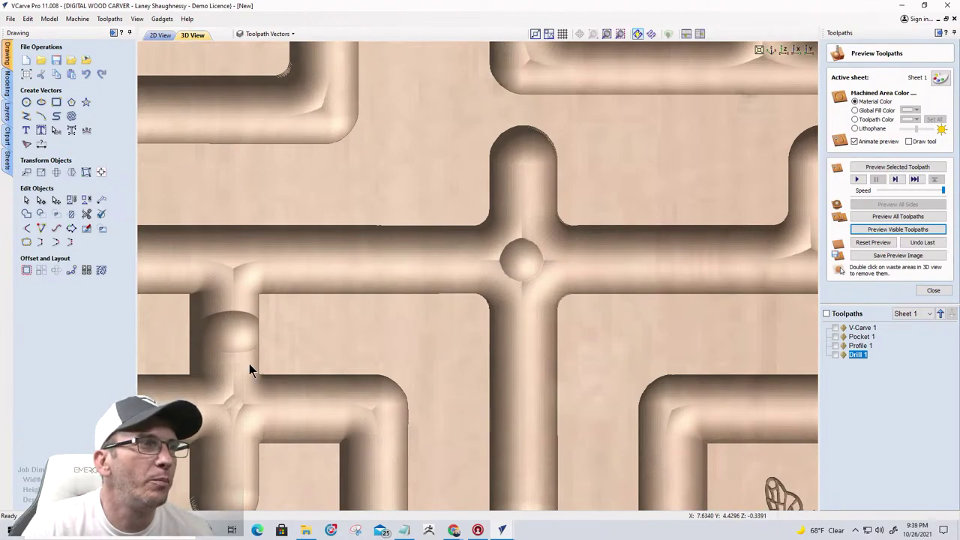
scroll(499, 263, down, 6)
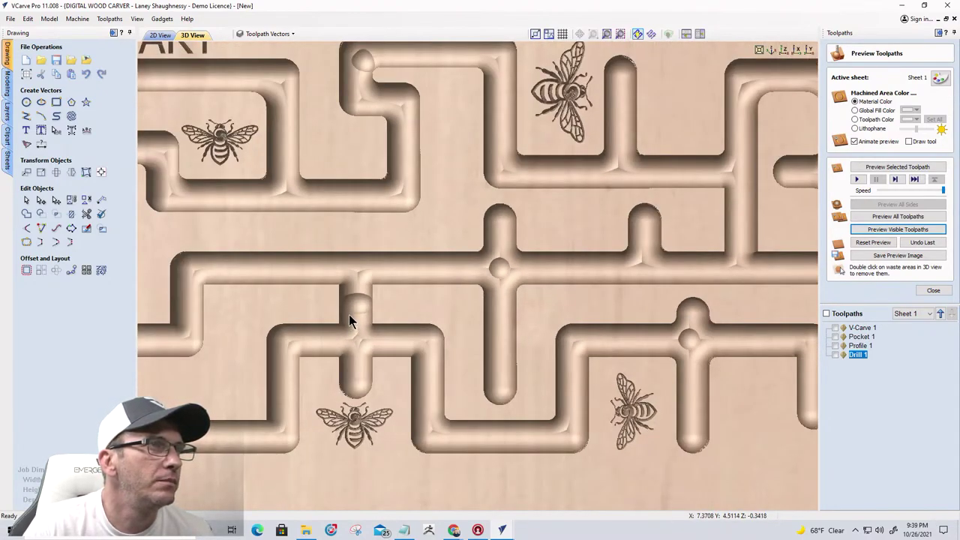
scroll(352, 318, up, 2)
middle_drag(356, 316, 569, 281)
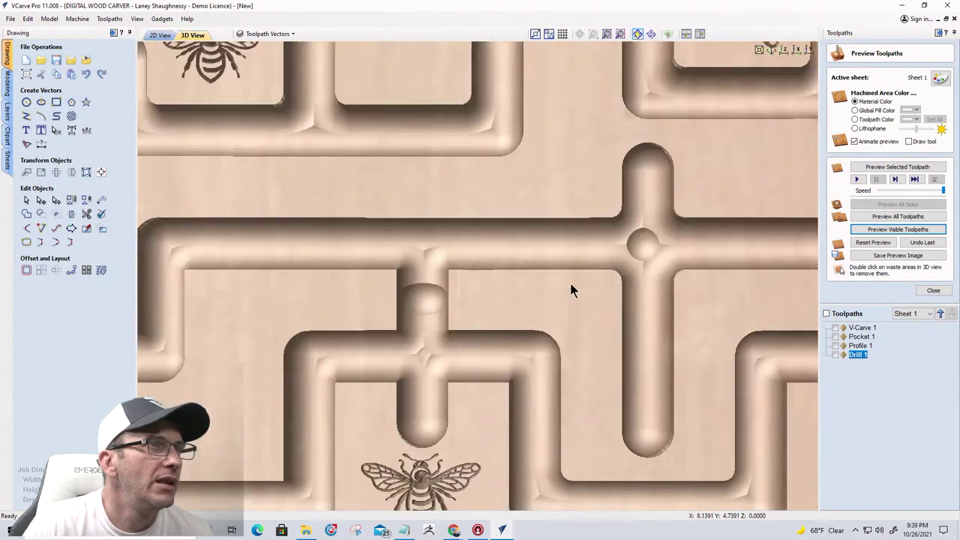
scroll(569, 281, up, 2)
drag(486, 348, 473, 216)
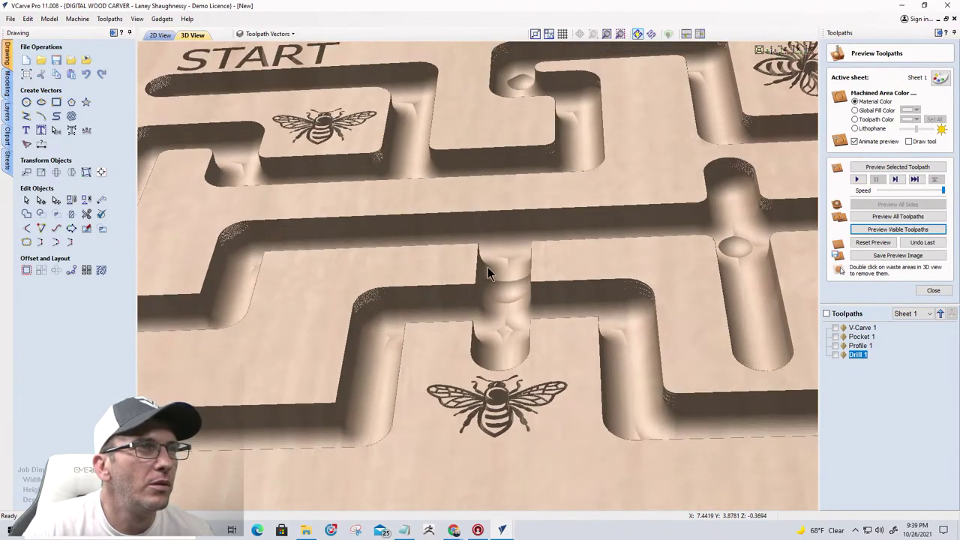
drag(488, 275, 473, 325)
scroll(499, 304, up, 4)
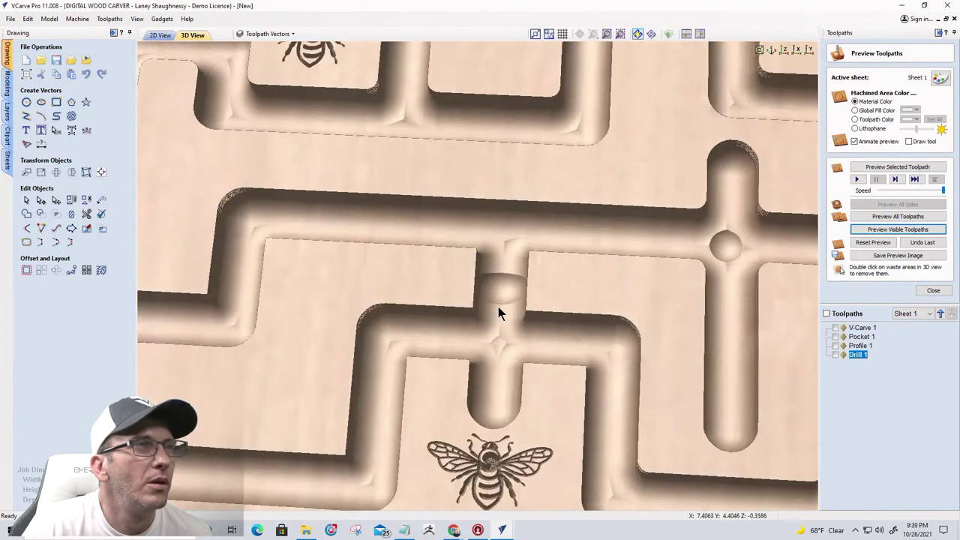
scroll(500, 318, up, 2)
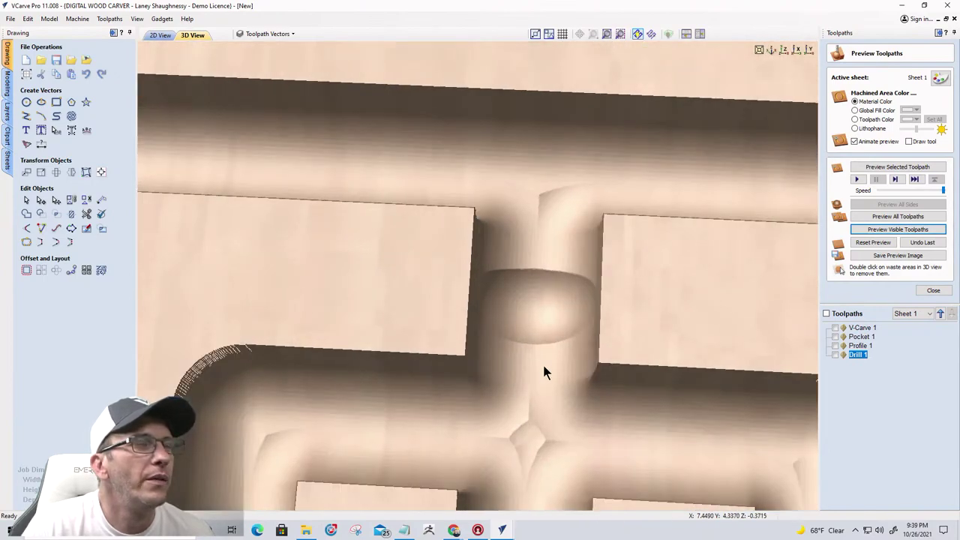
drag(544, 371, 524, 268)
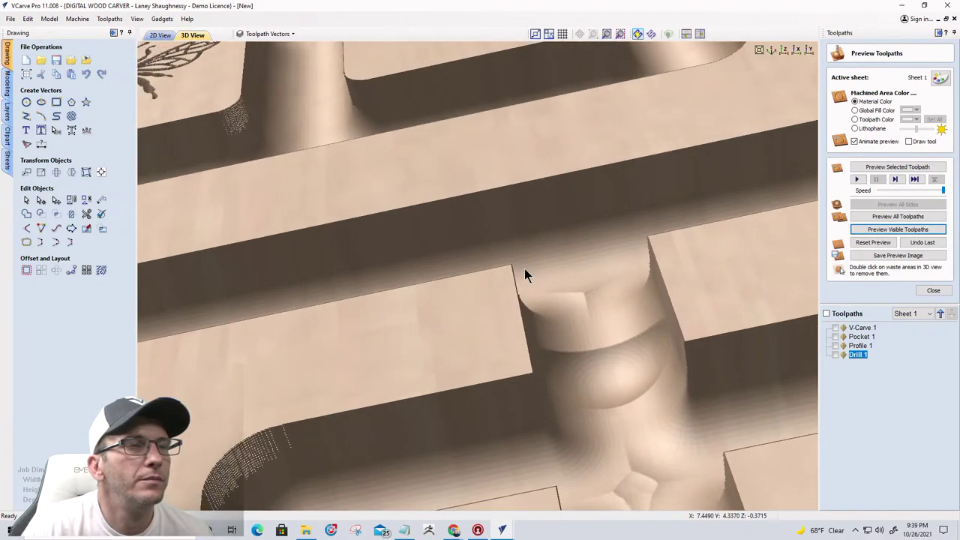
- Check the Drill 1 settings unchanged, then orbit around a maze junction's drill hole
double_click(858, 355)
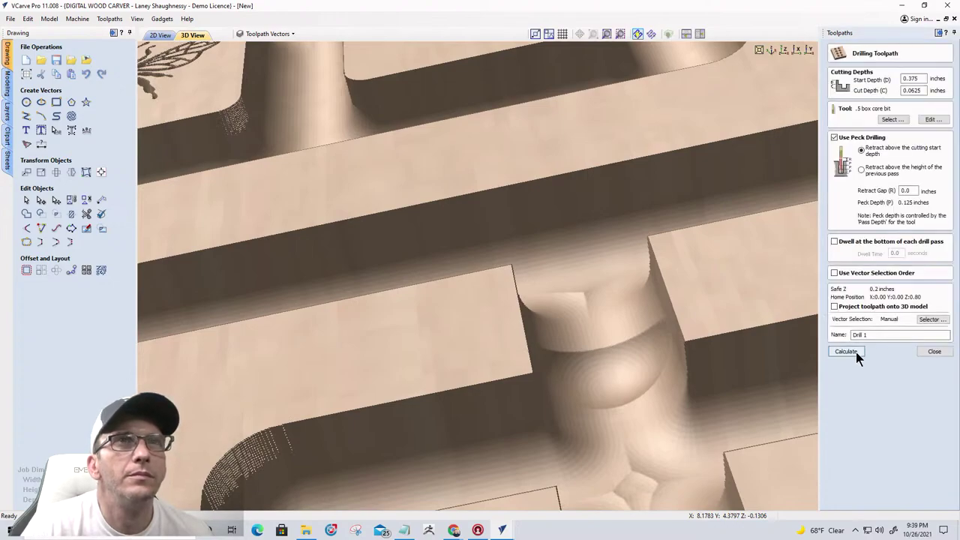
click(931, 352)
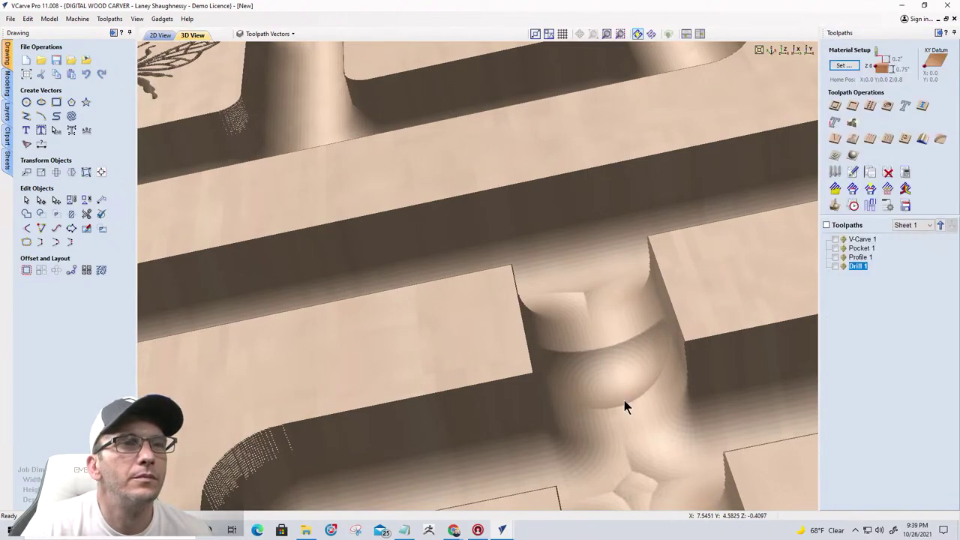
drag(613, 400, 570, 493)
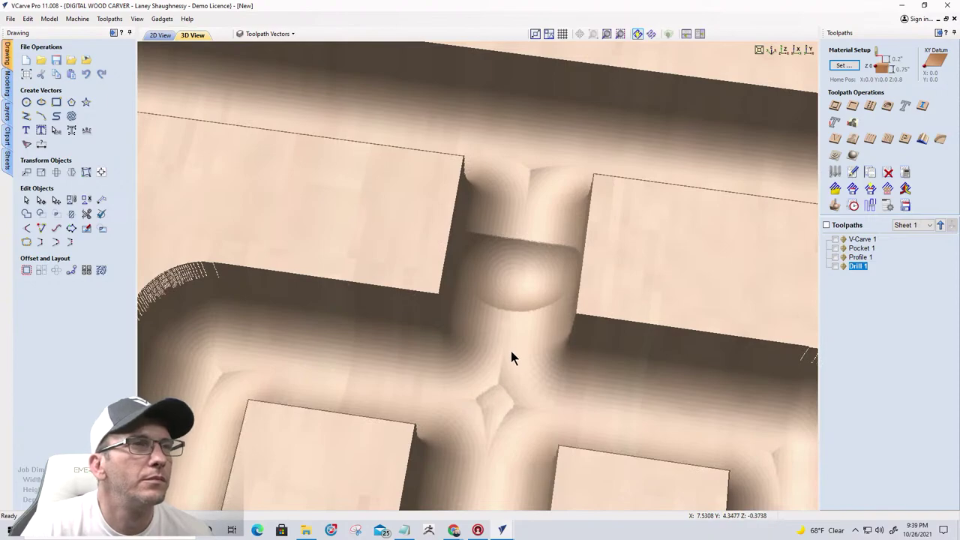
drag(514, 357, 596, 295)
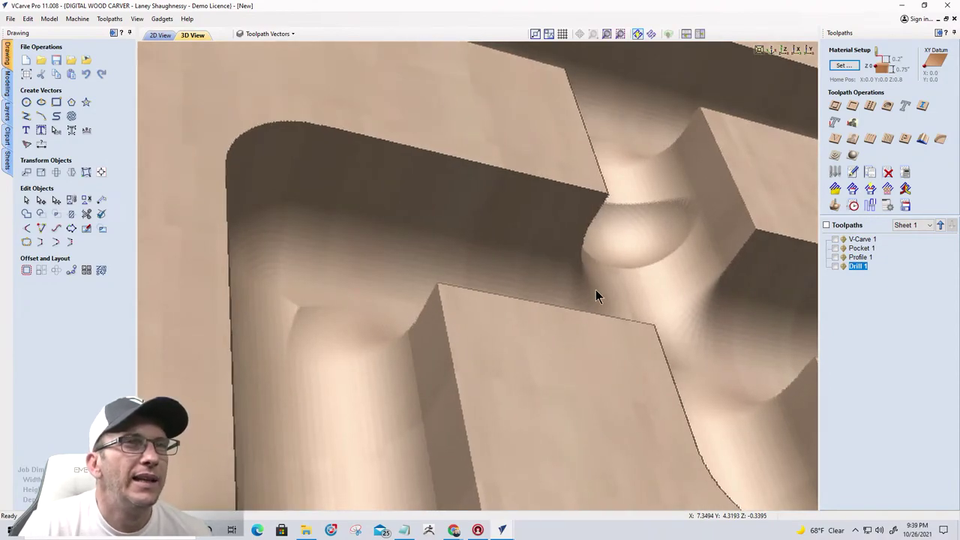
drag(594, 289, 492, 284)
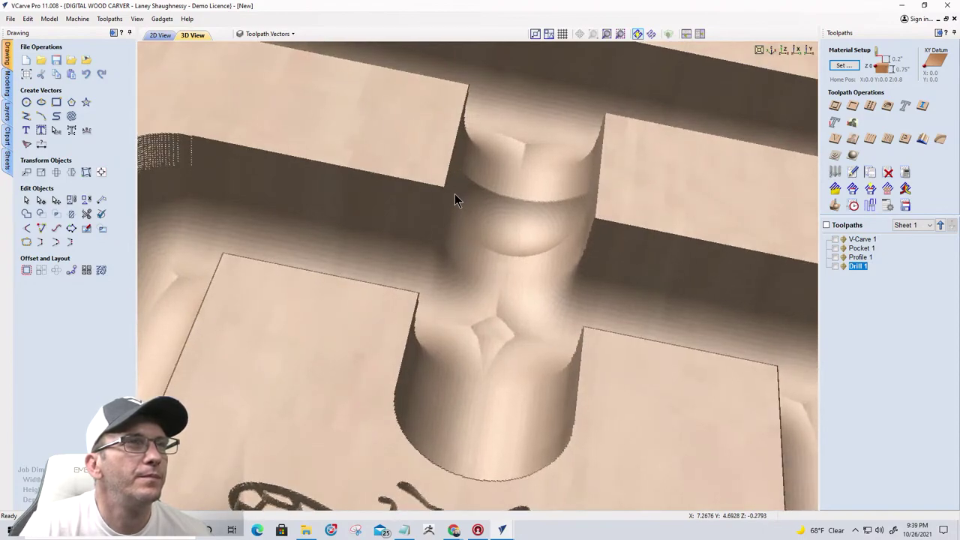
scroll(468, 330, down, 5)
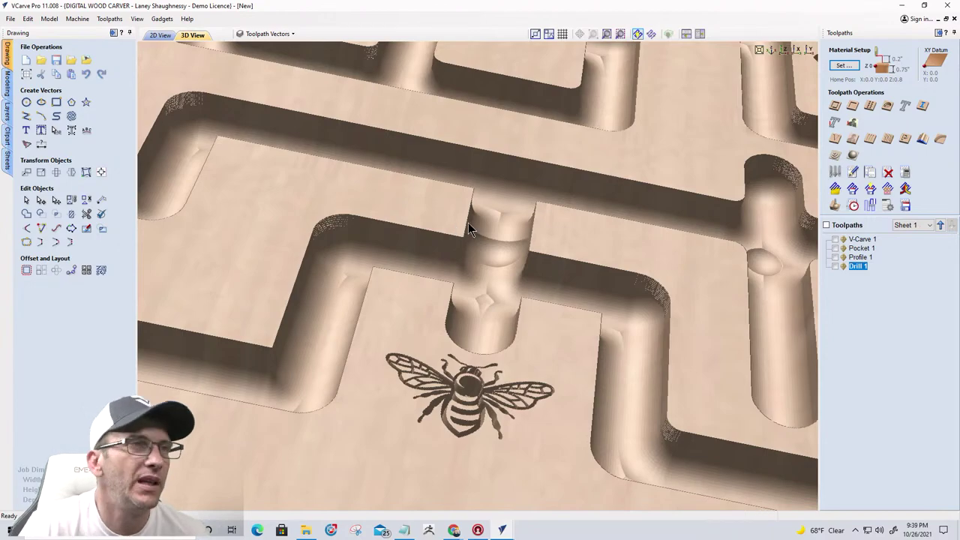
scroll(491, 272, up, 3)
scroll(492, 273, down, 3)
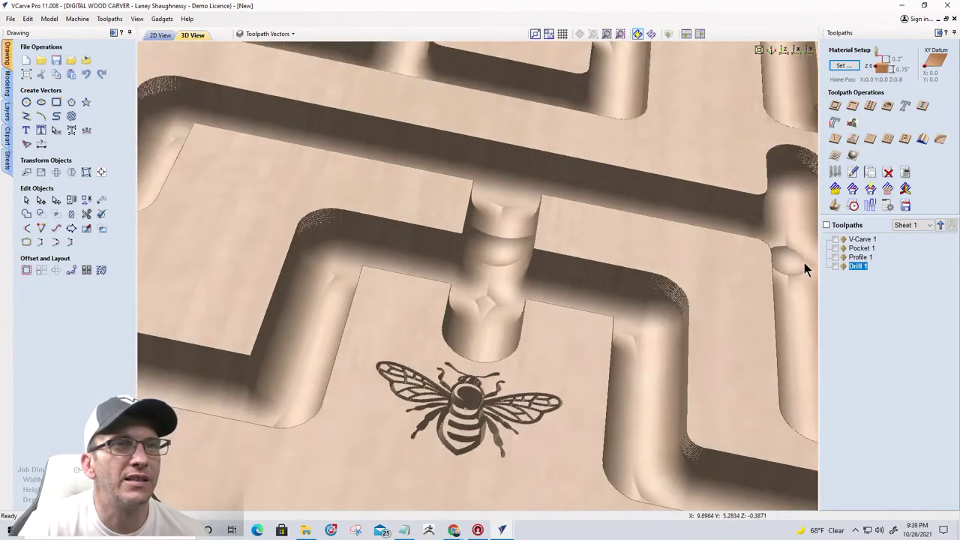
- Inspect another junction with the bee bottom centre, then return to the zoomed-out 2D drawing
drag(782, 246, 603, 277)
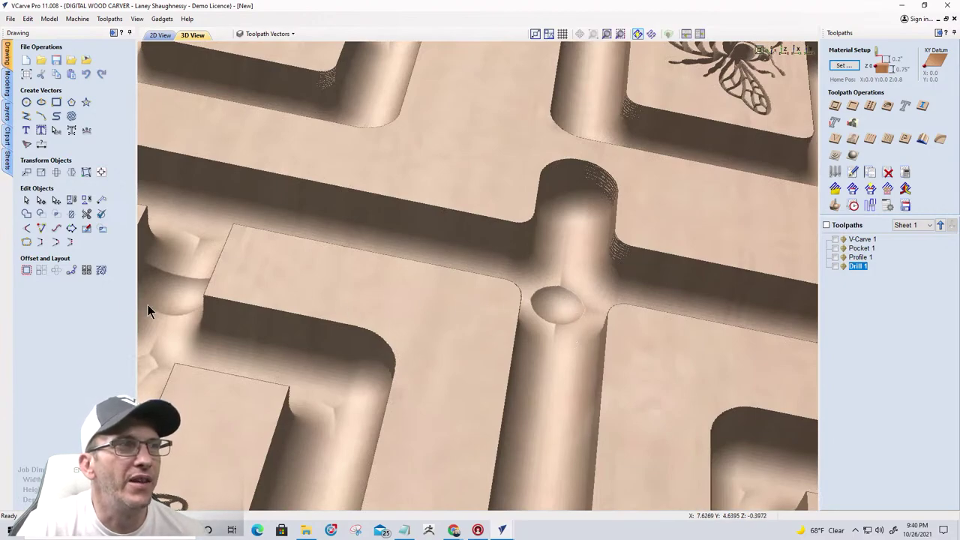
drag(190, 300, 371, 265)
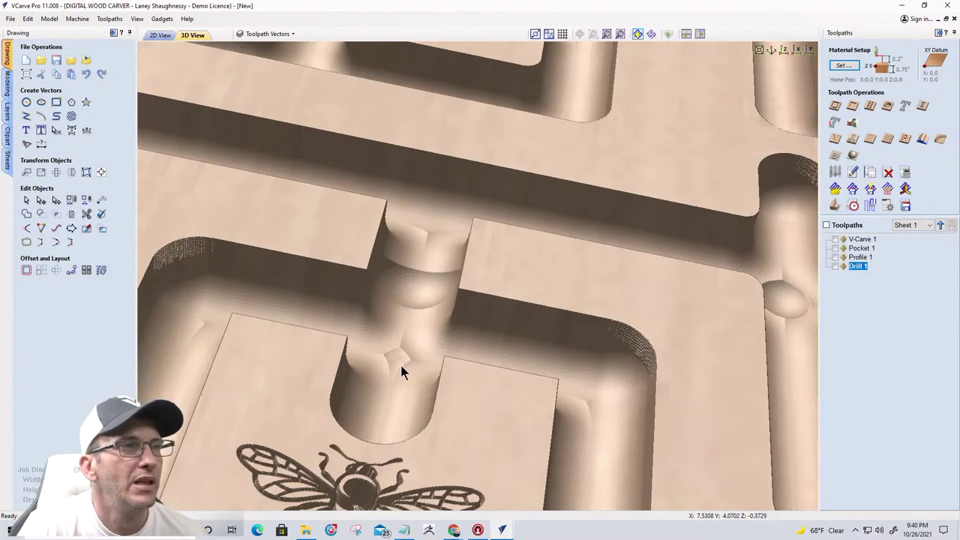
scroll(392, 382, up, 5)
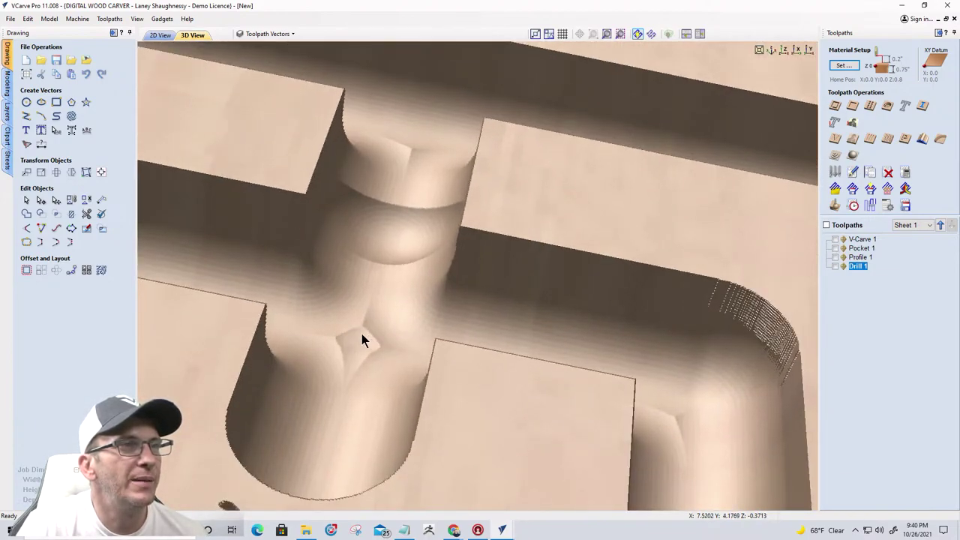
scroll(375, 345, down, 5)
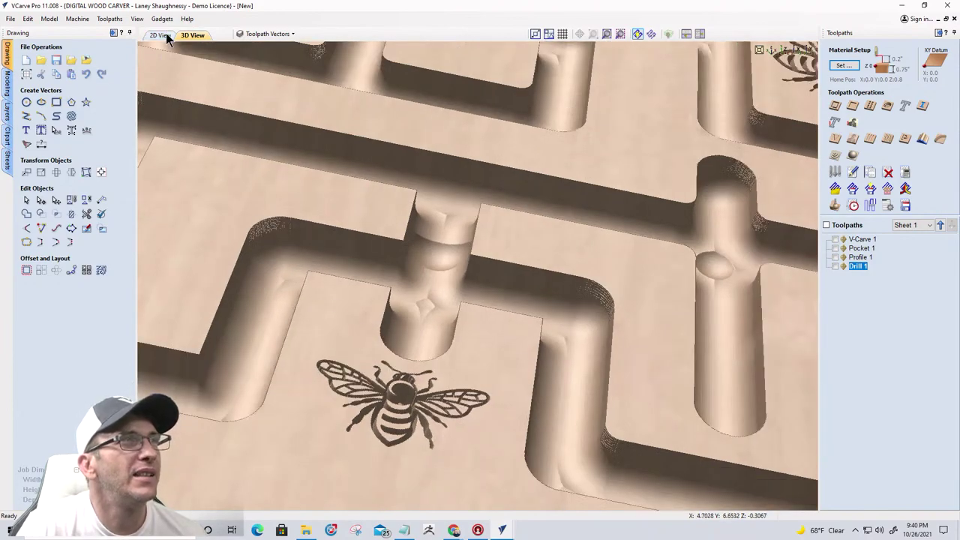
click(159, 35)
scroll(256, 245, down, 4)
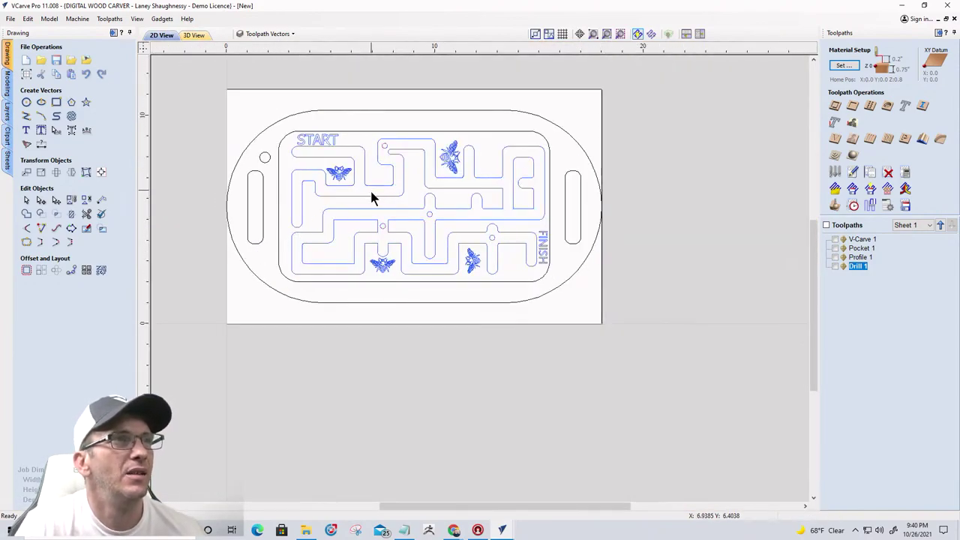
- Select the maze outlines and start a pocket using End Mill (0.25 inches) instead of the .5 box core bit
click(421, 241)
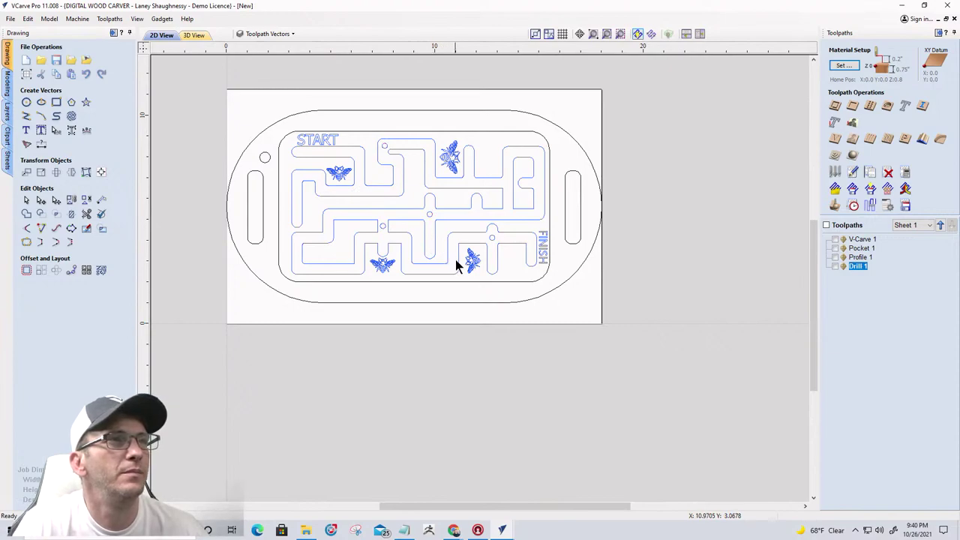
click(446, 243)
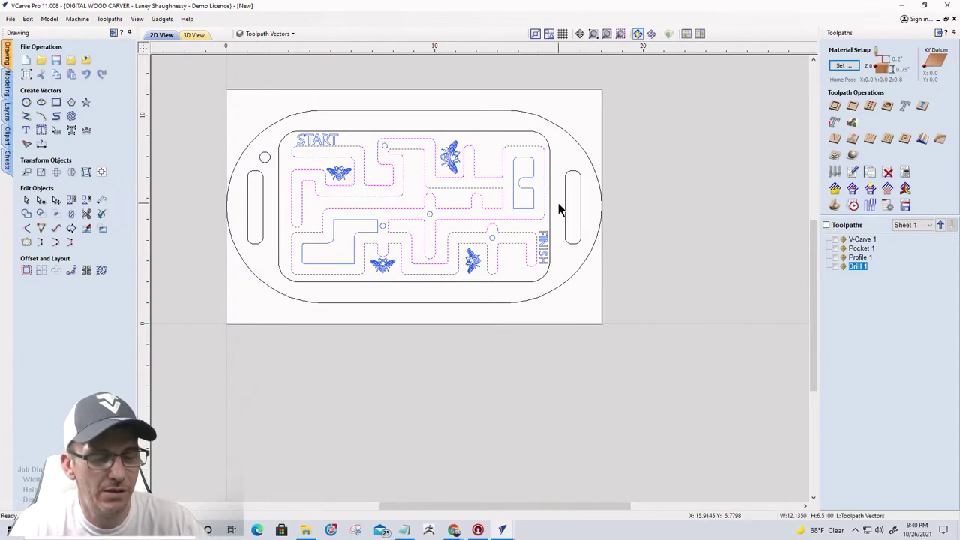
shift+click(533, 204)
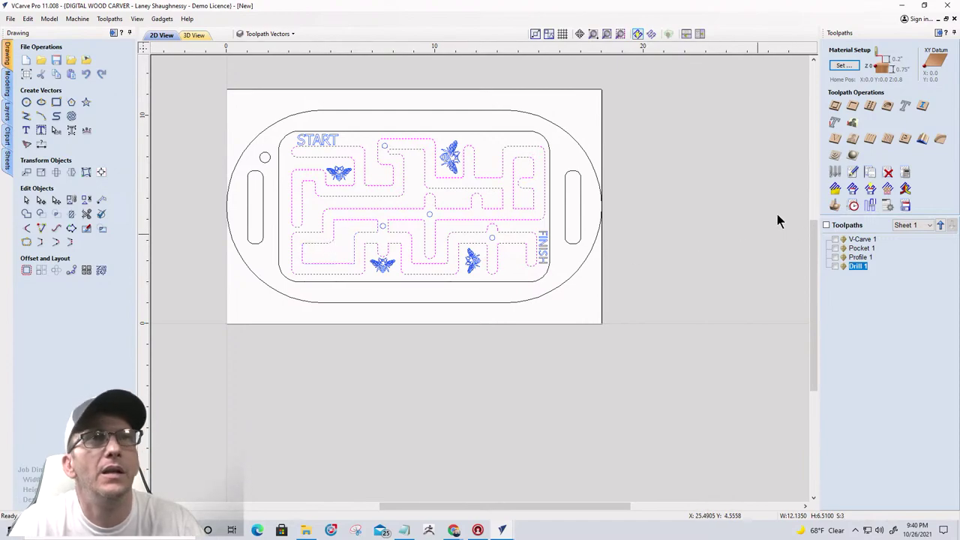
click(852, 105)
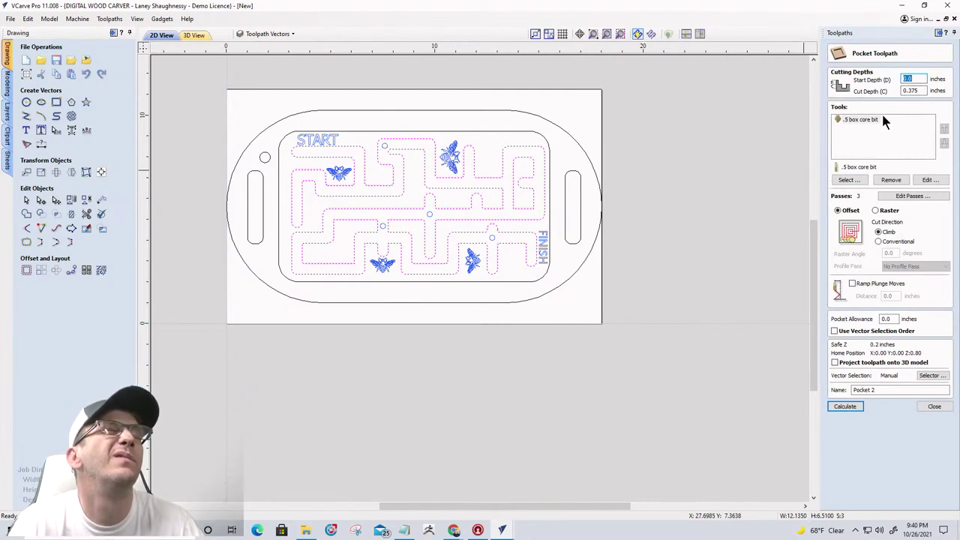
click(890, 180)
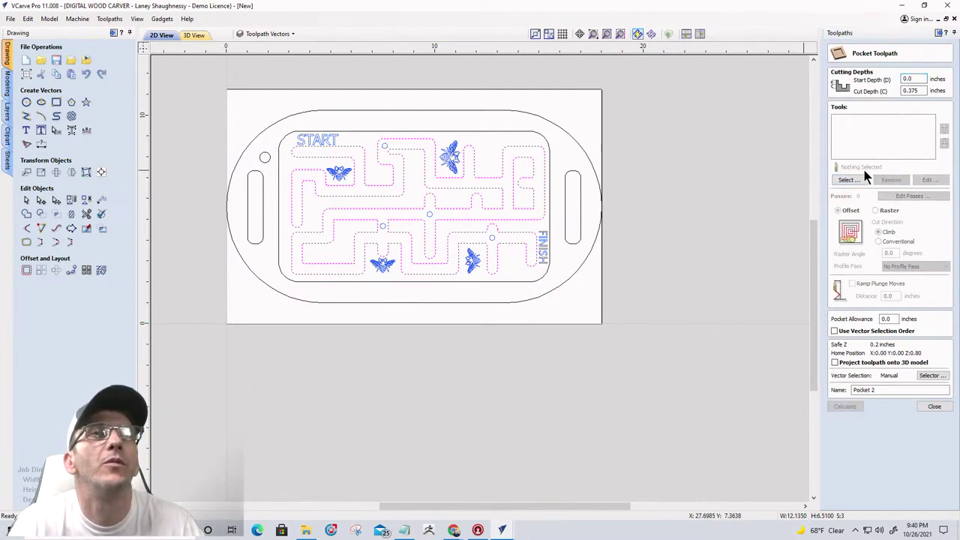
click(847, 181)
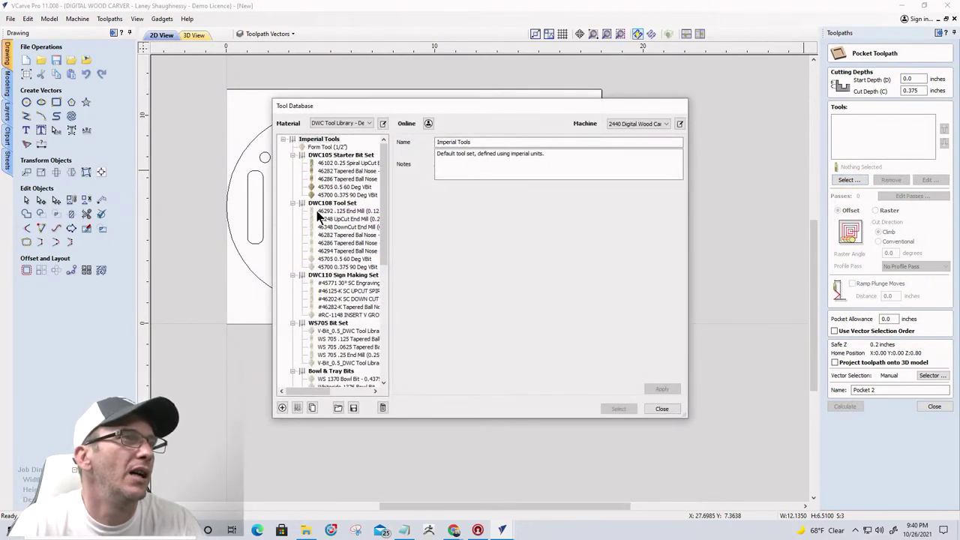
scroll(319, 257, down, 1)
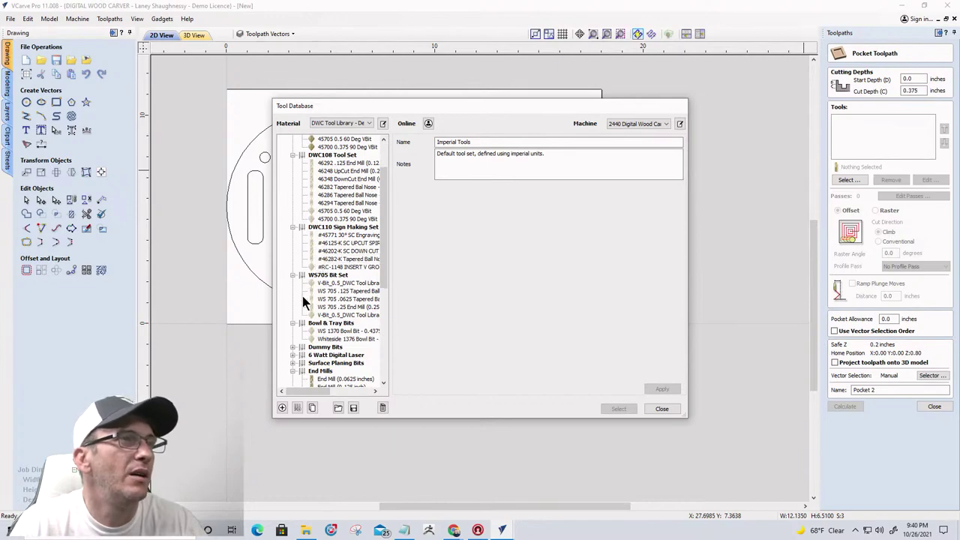
scroll(300, 292, down, 2)
scroll(305, 293, down, 1)
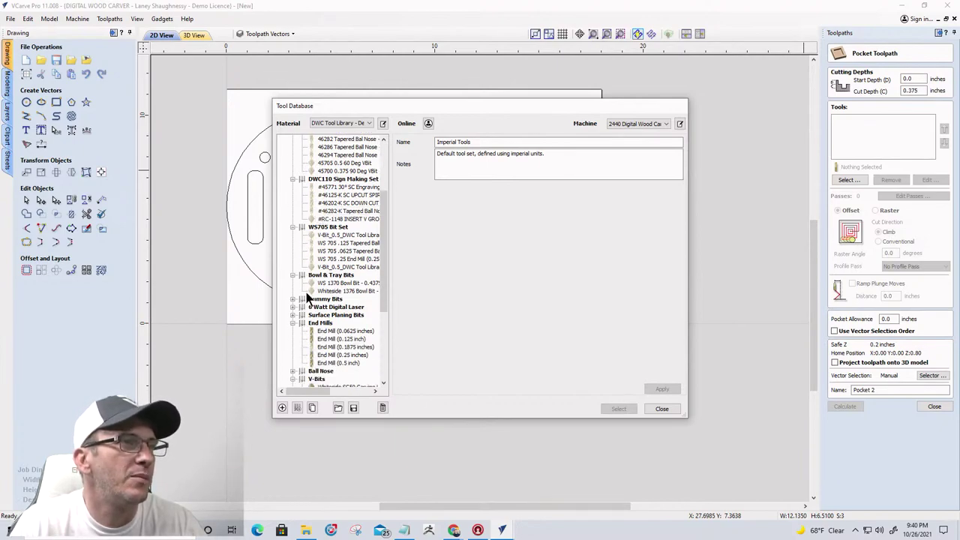
click(330, 356)
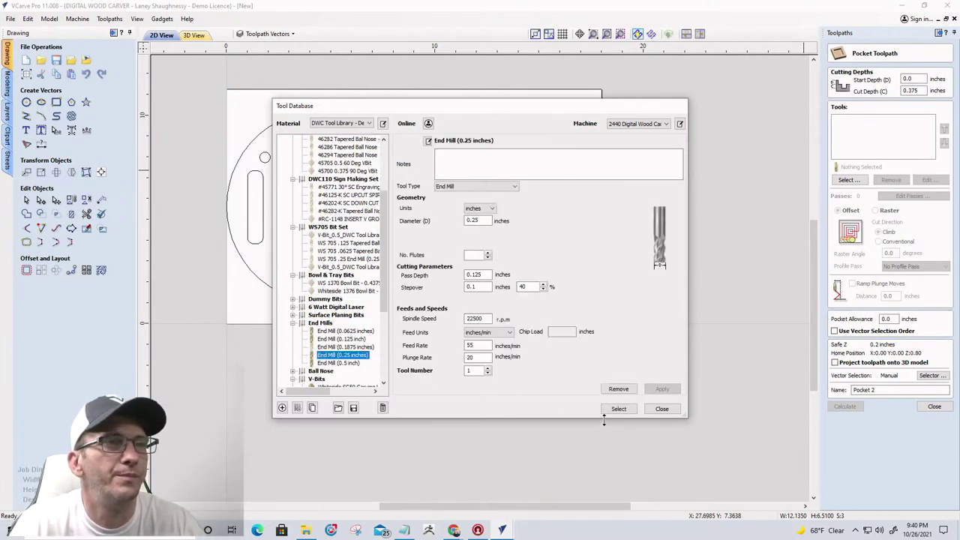
click(618, 409)
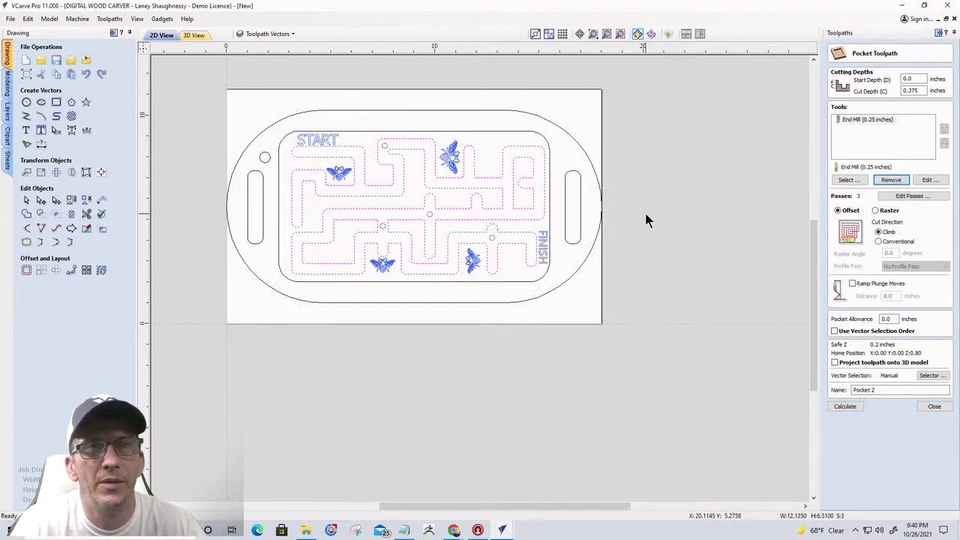
- Add the dashed right-end maze vector, calculate Pocket 2 and simulate it on fresh material
click(541, 183)
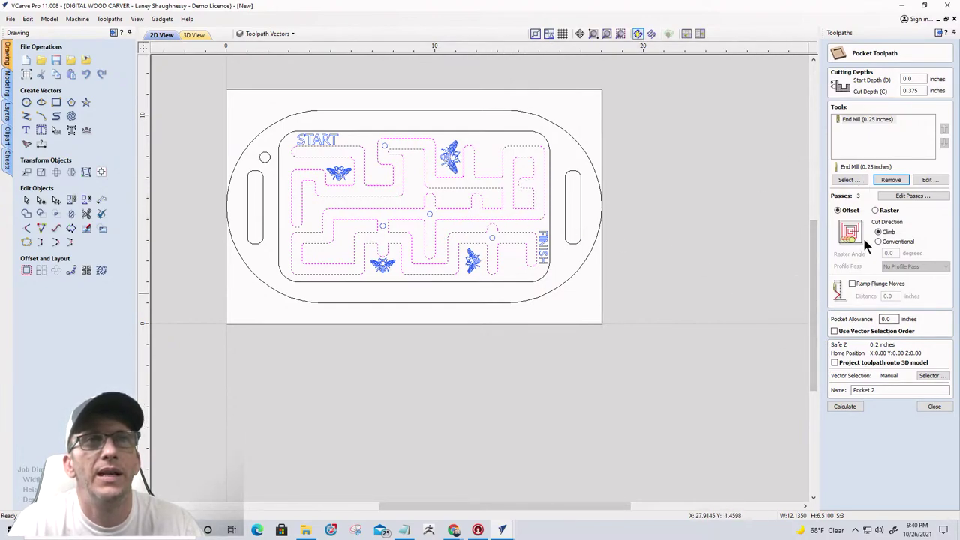
click(842, 408)
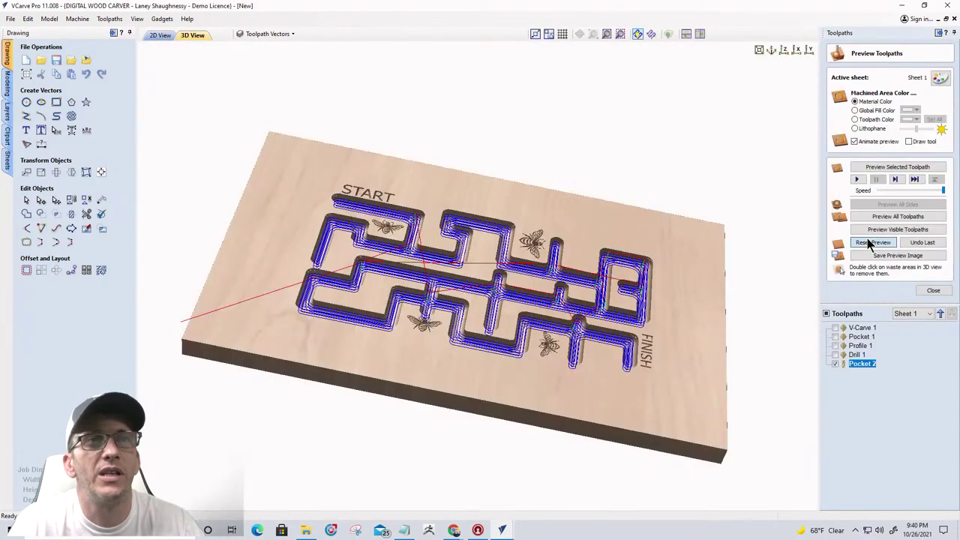
click(872, 241)
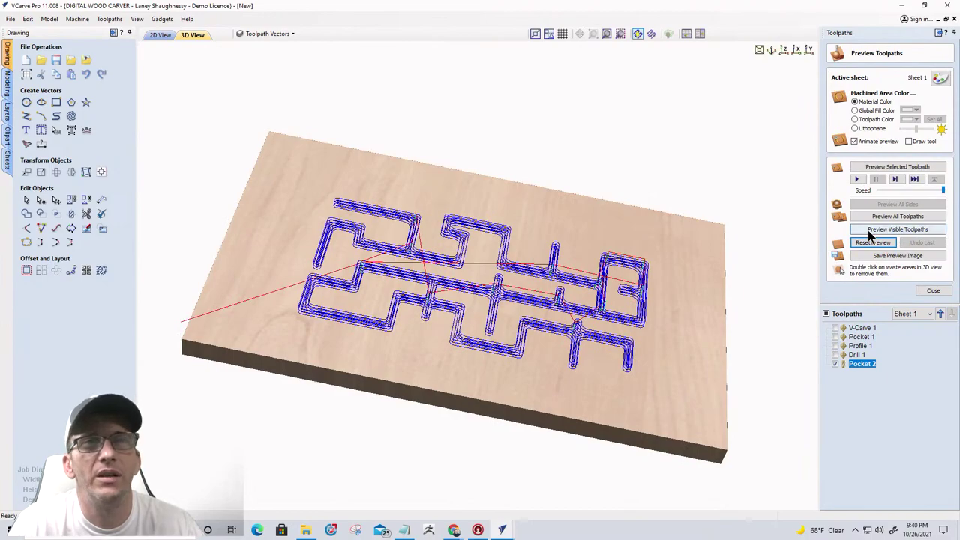
click(869, 230)
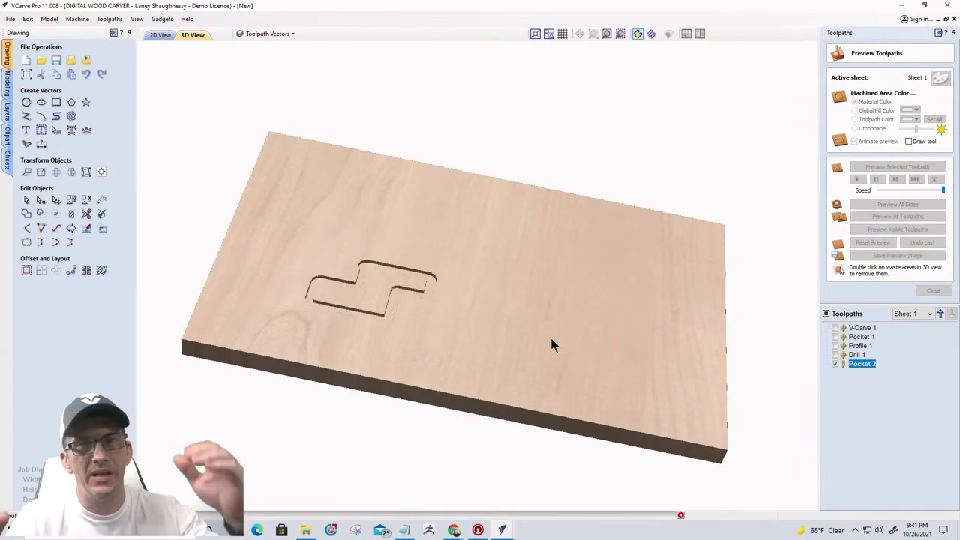
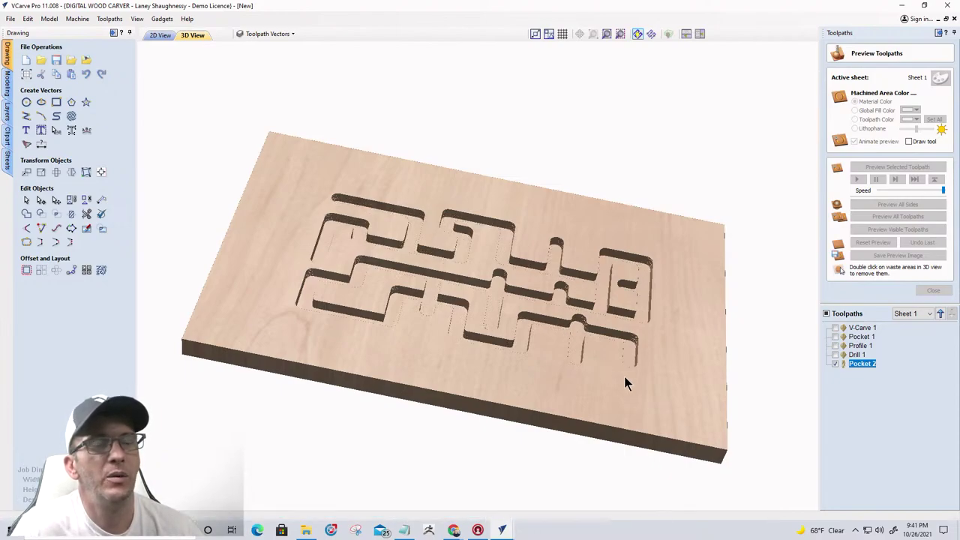
- Orbit and zoom the finished maze preview toward a top-down view
drag(632, 385, 433, 366)
scroll(453, 360, up, 8)
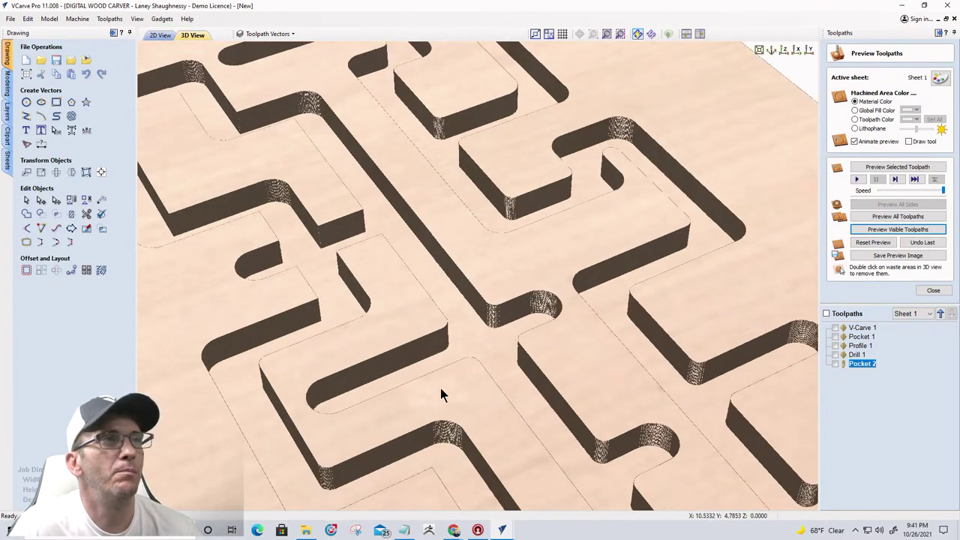
drag(440, 389, 378, 367)
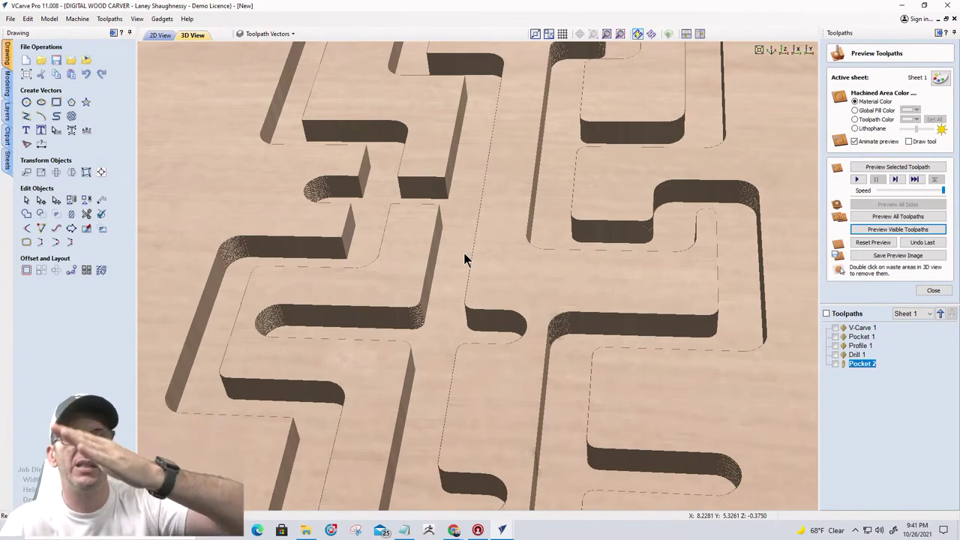
drag(477, 270, 375, 380)
scroll(539, 214, down, 5)
scroll(424, 230, up, 5)
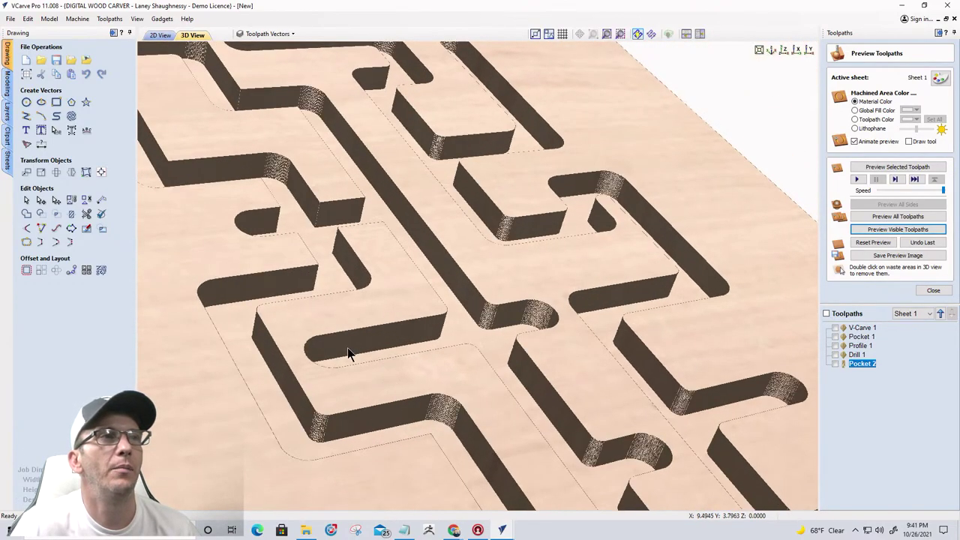
drag(348, 352, 392, 175)
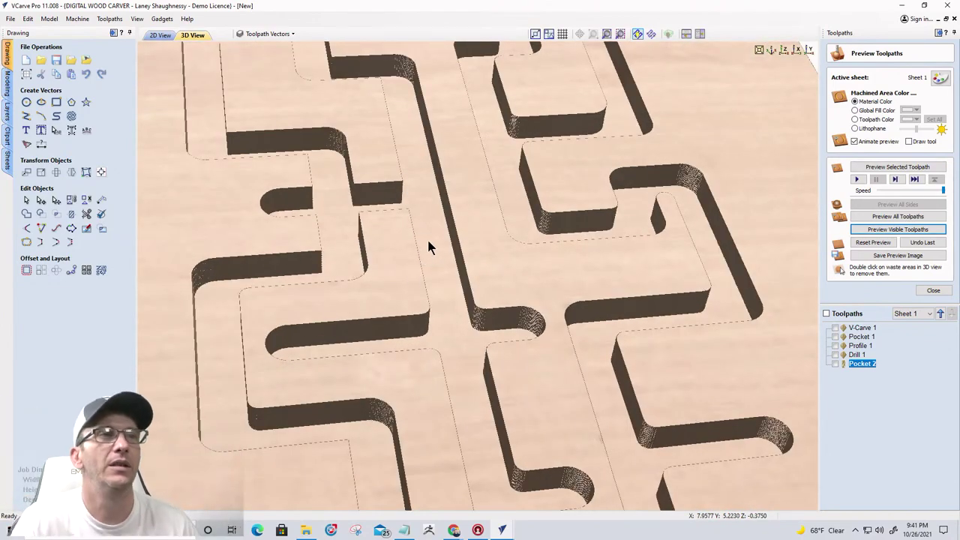
- Include Drill 1 in the preview and inspect the drilled holes from several angles
click(834, 354)
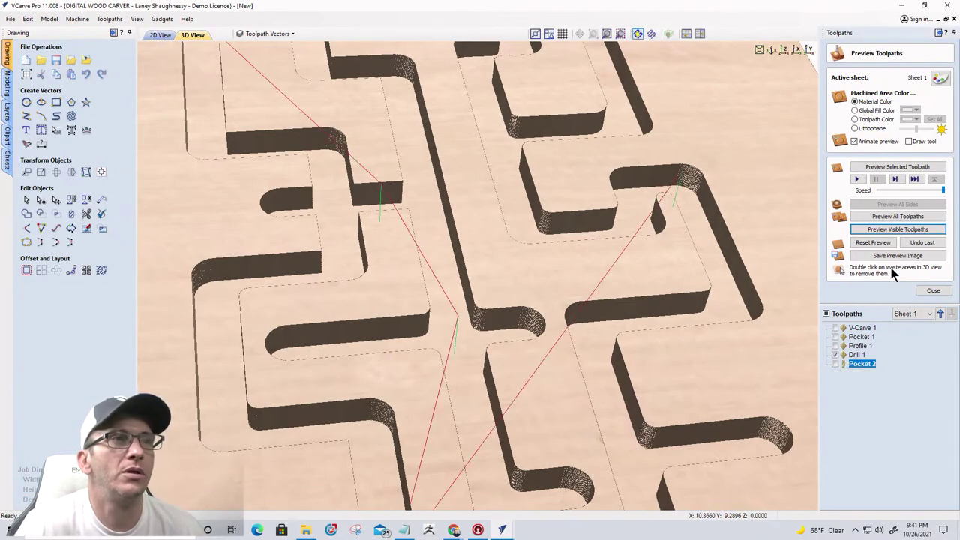
click(896, 231)
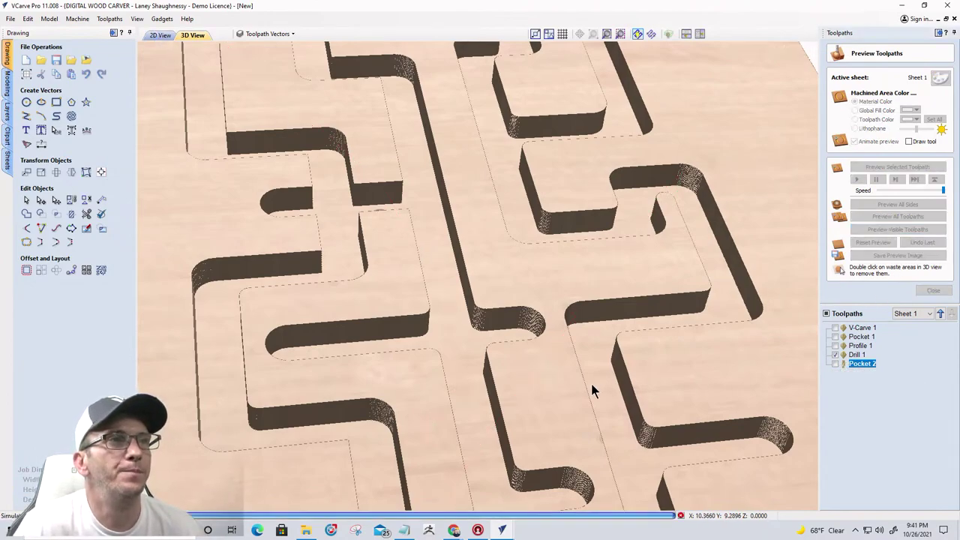
drag(405, 420, 533, 331)
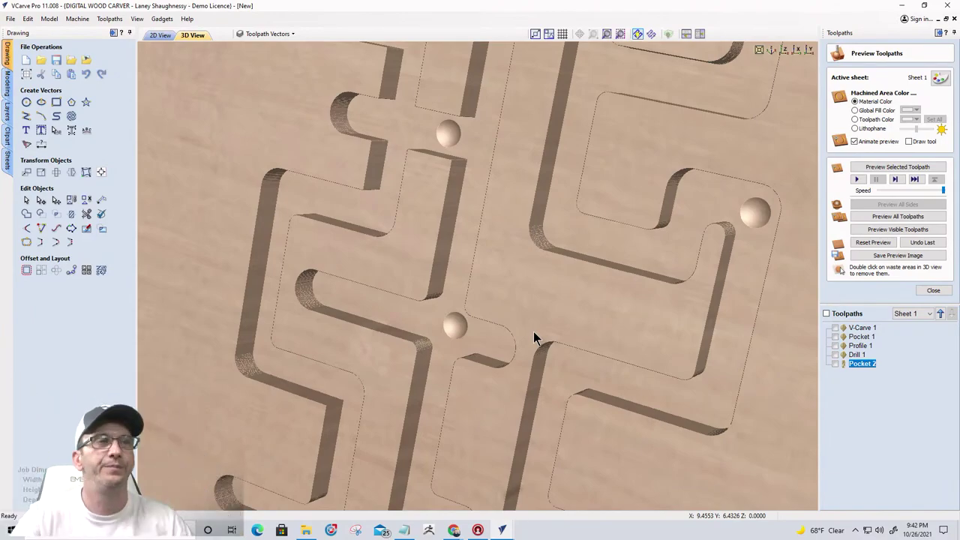
drag(530, 275, 552, 207)
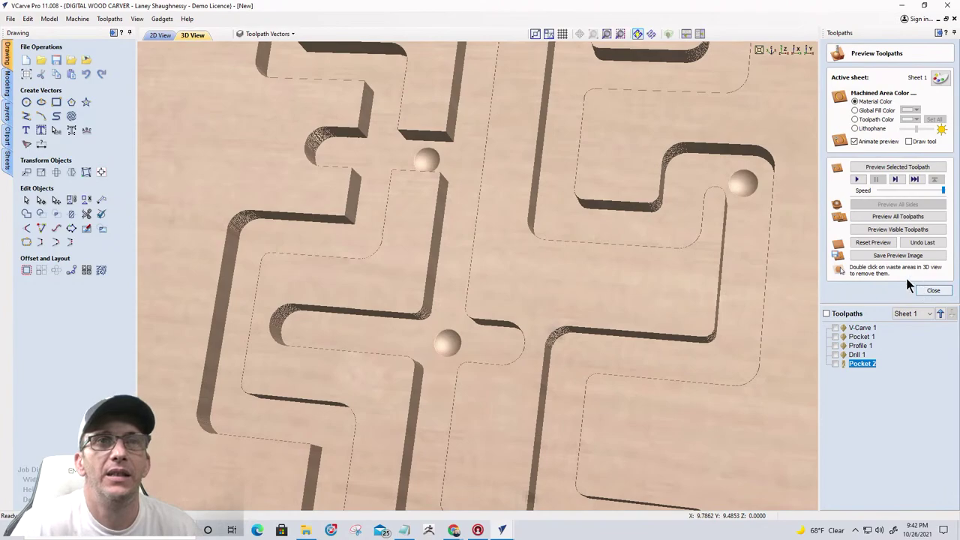
- Start a new pocket in the 2D view and swap the end mill for the WS 1370 Bowl Bit
click(933, 290)
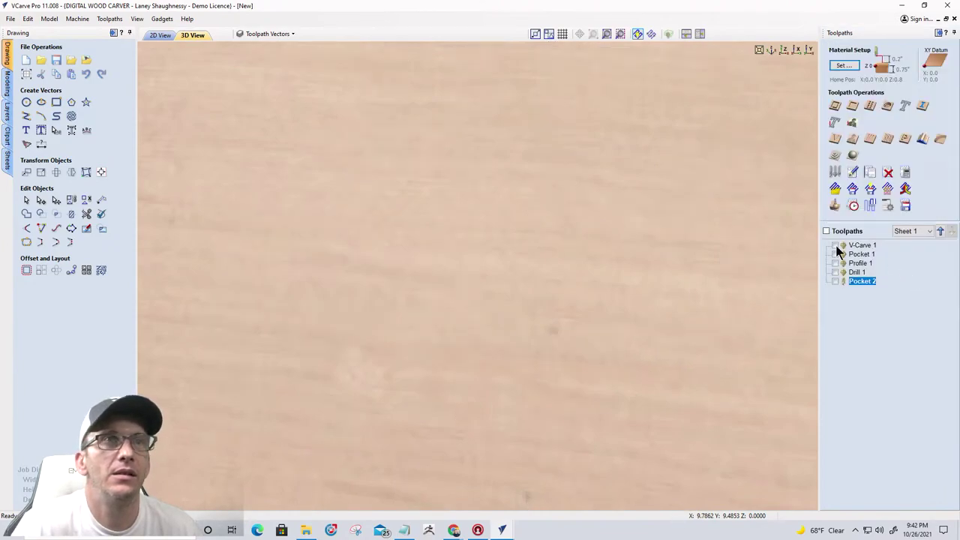
click(160, 35)
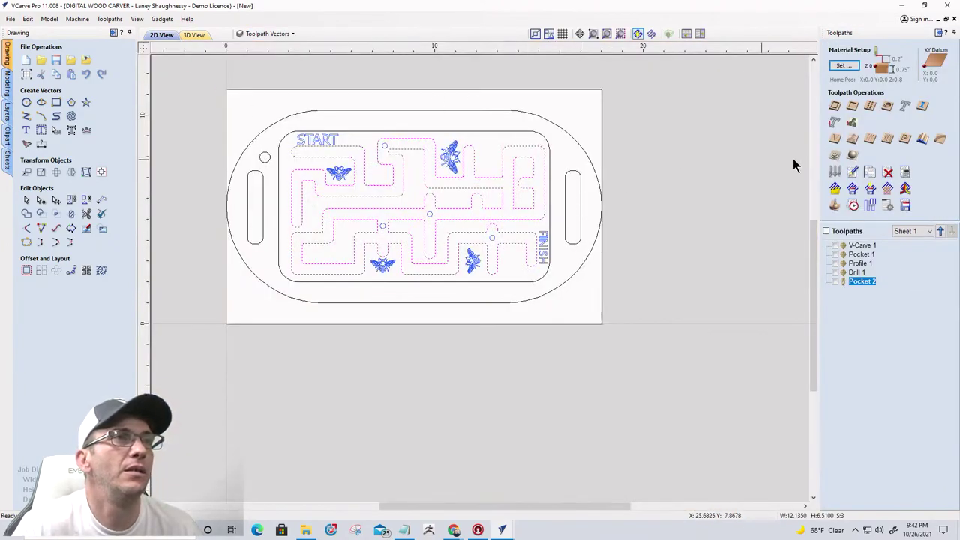
click(851, 105)
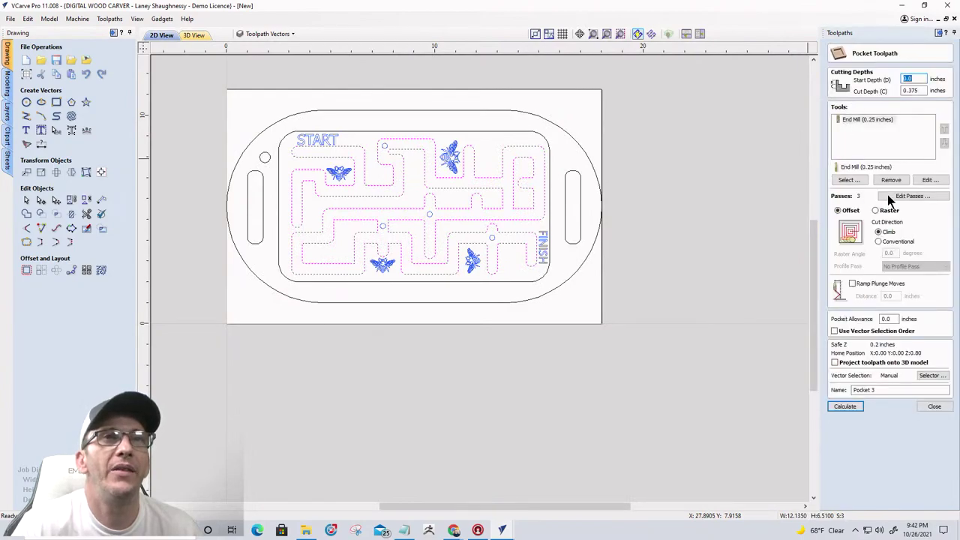
click(889, 179)
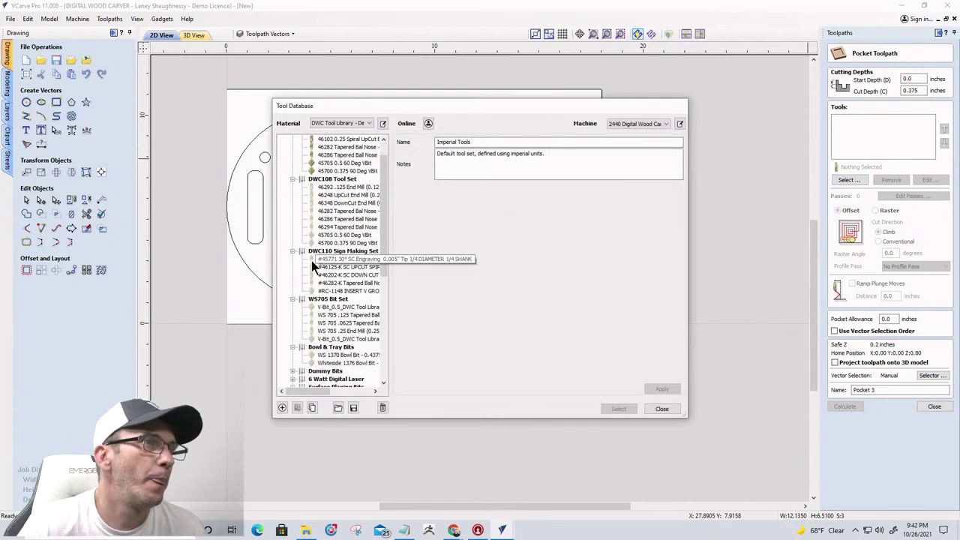
scroll(311, 260, down, 4)
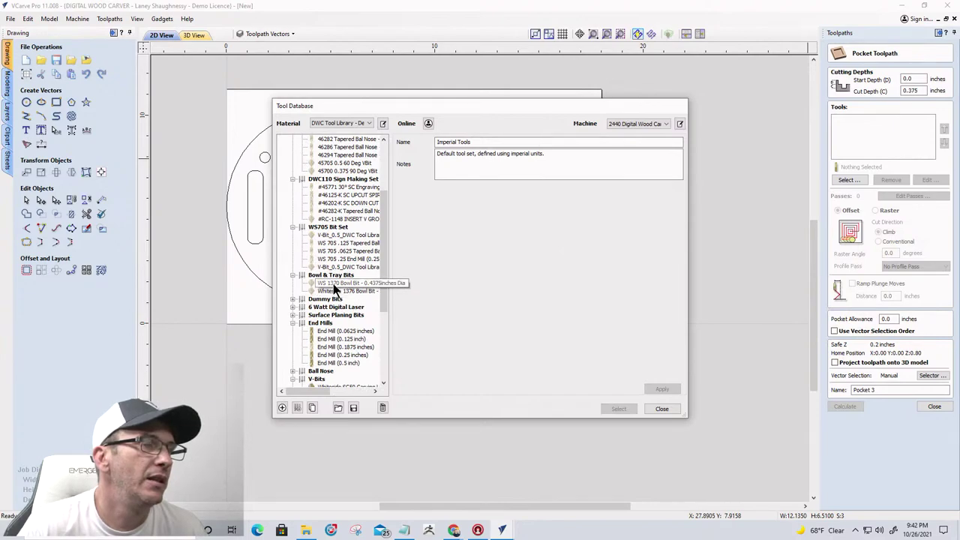
click(333, 283)
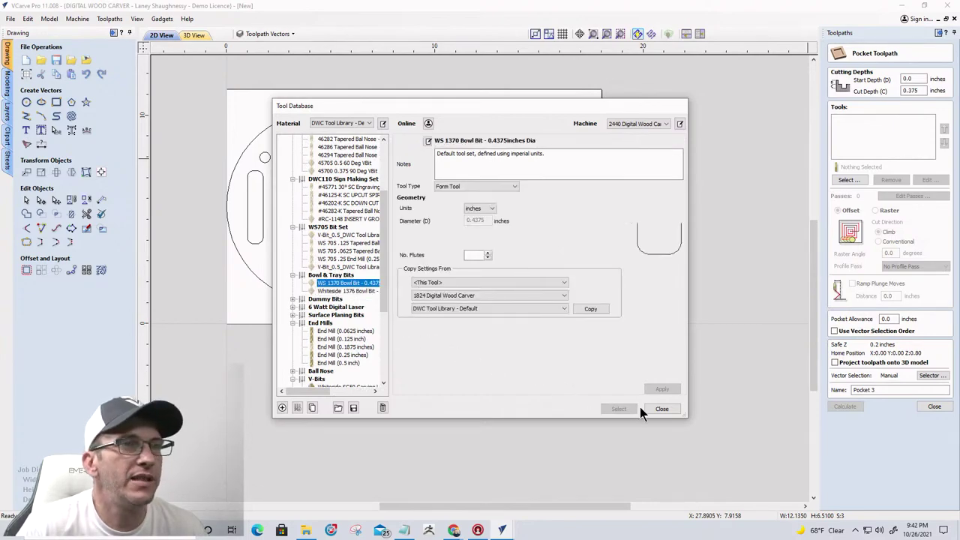
click(586, 308)
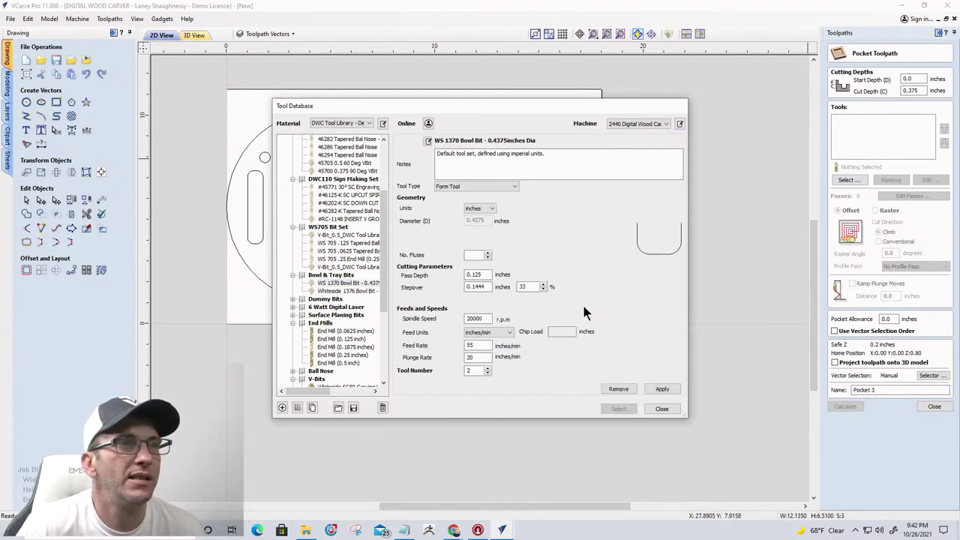
click(662, 390)
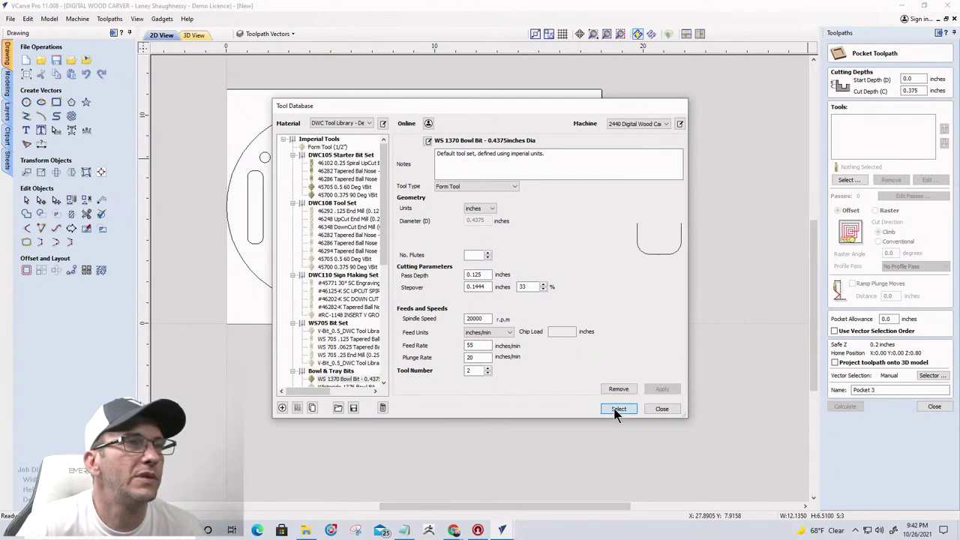
click(618, 409)
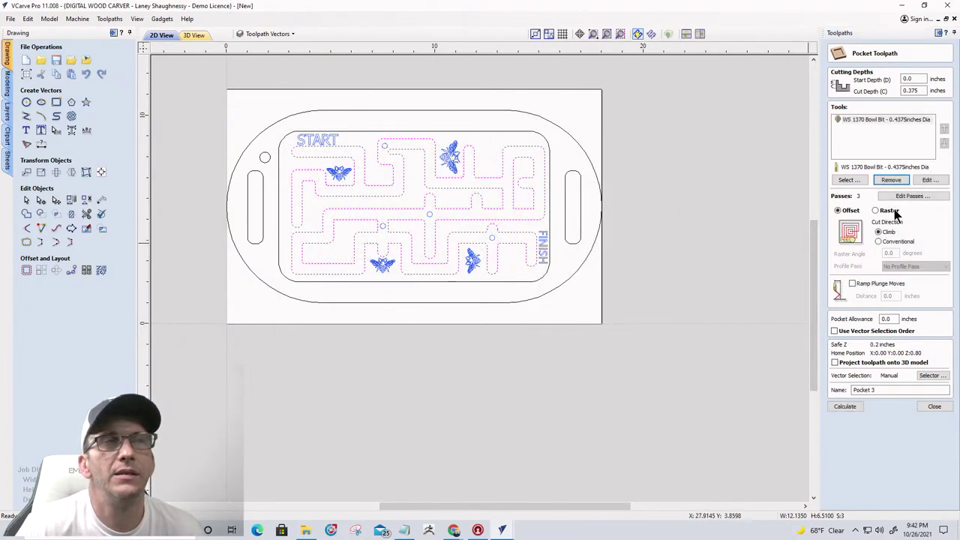
- Calculate the bowl-bit pocket as Pocket 3 and preview the cut channels
click(845, 406)
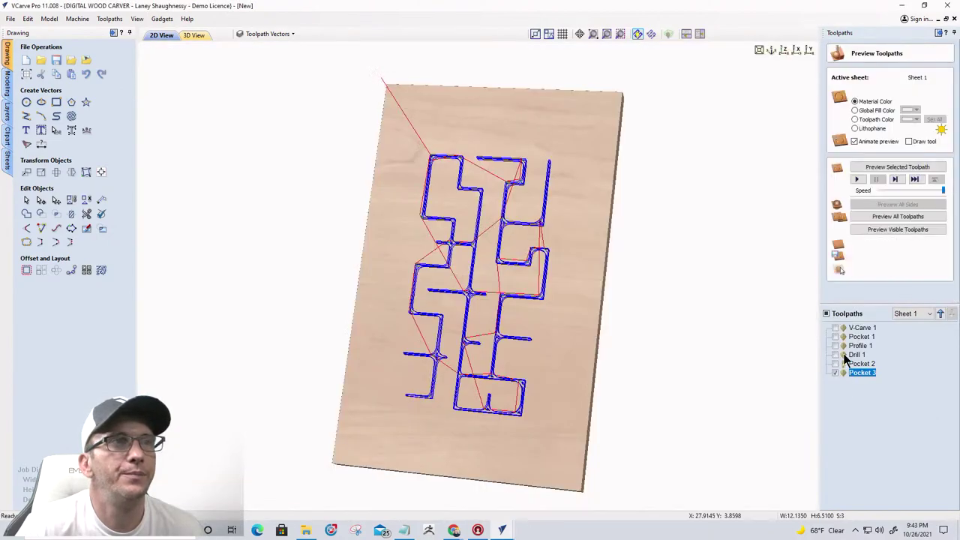
click(887, 229)
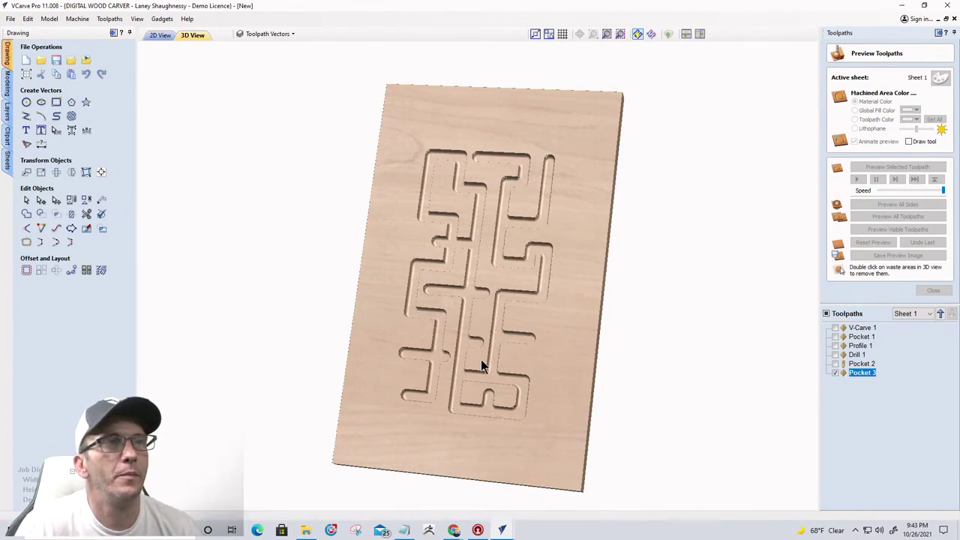
drag(461, 386, 488, 302)
scroll(484, 304, up, 6)
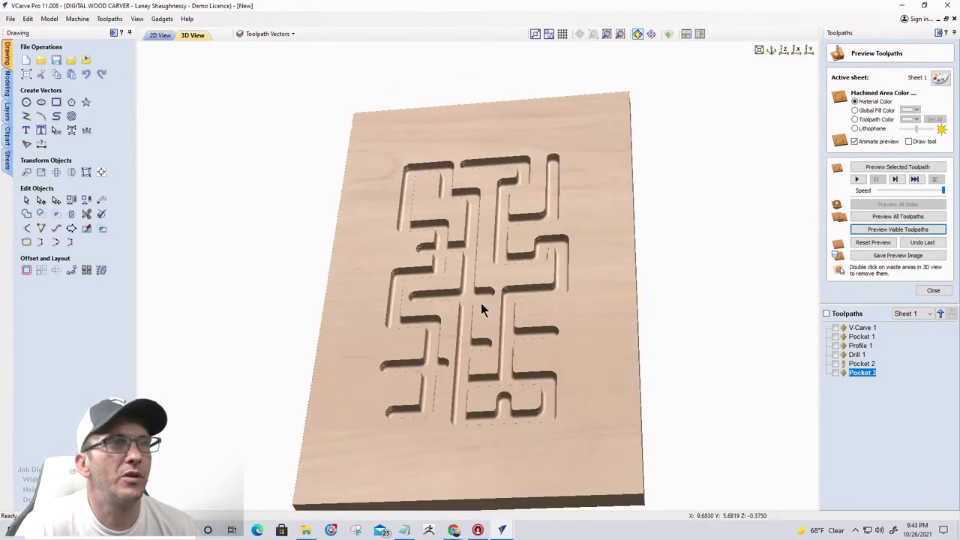
scroll(480, 308, up, 5)
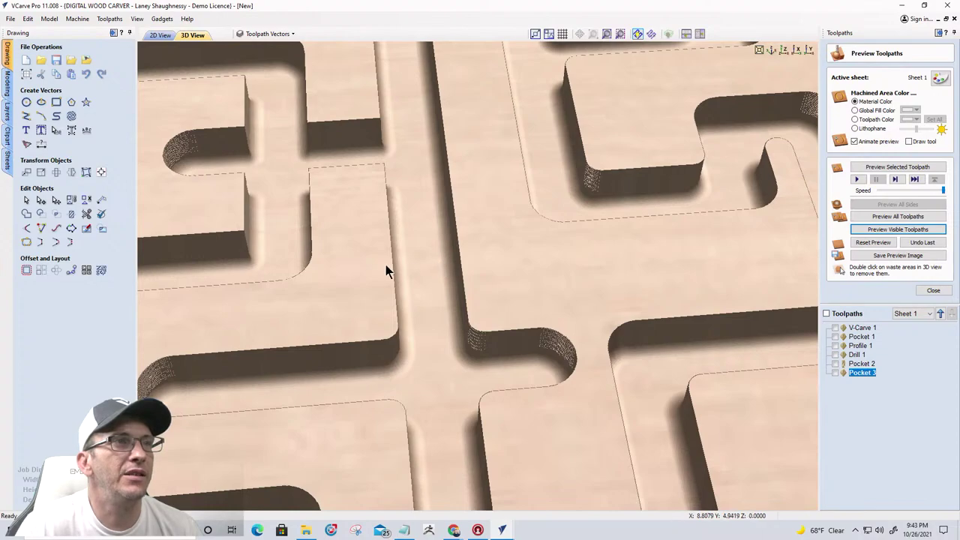
- Orbit the 3D view to inspect the rounded bottoms of the maze grooves
drag(354, 283, 385, 274)
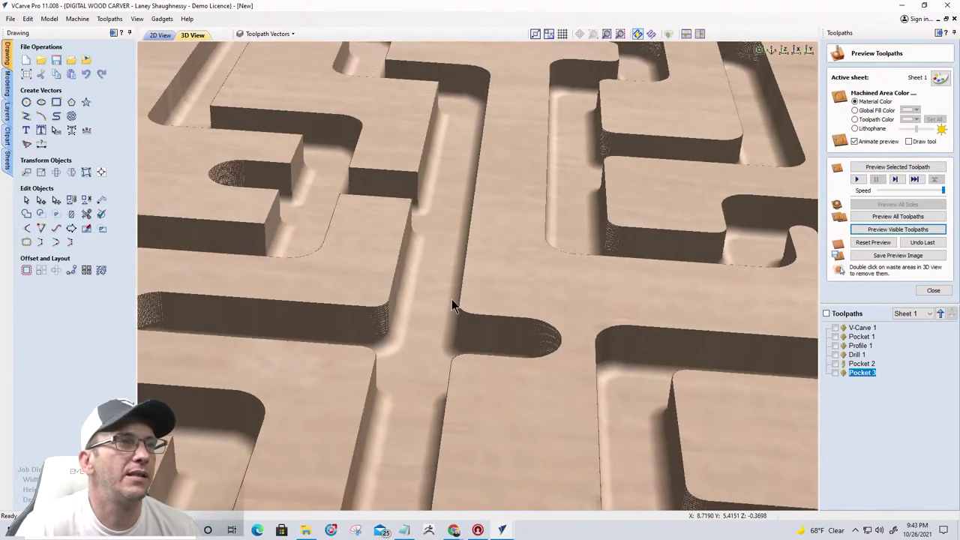
drag(434, 275, 605, 337)
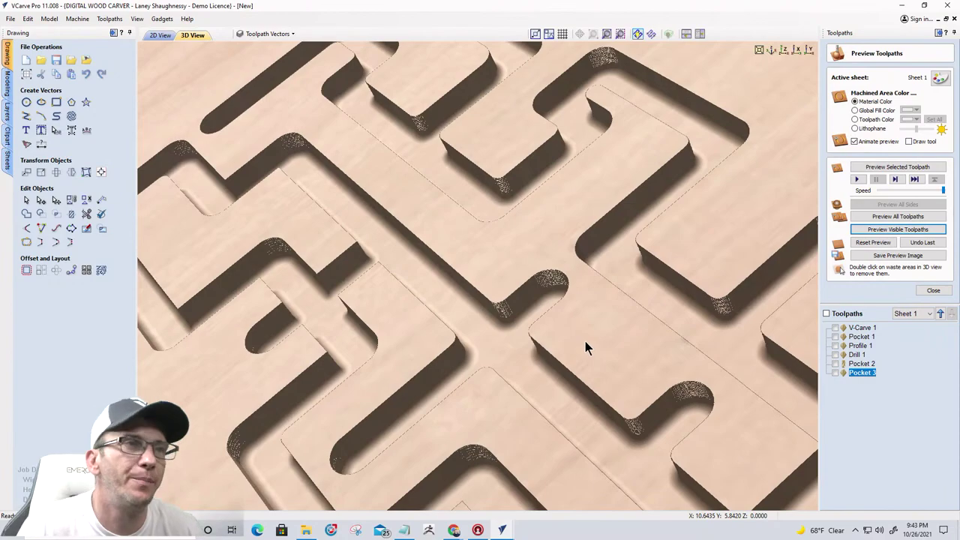
drag(574, 347, 613, 313)
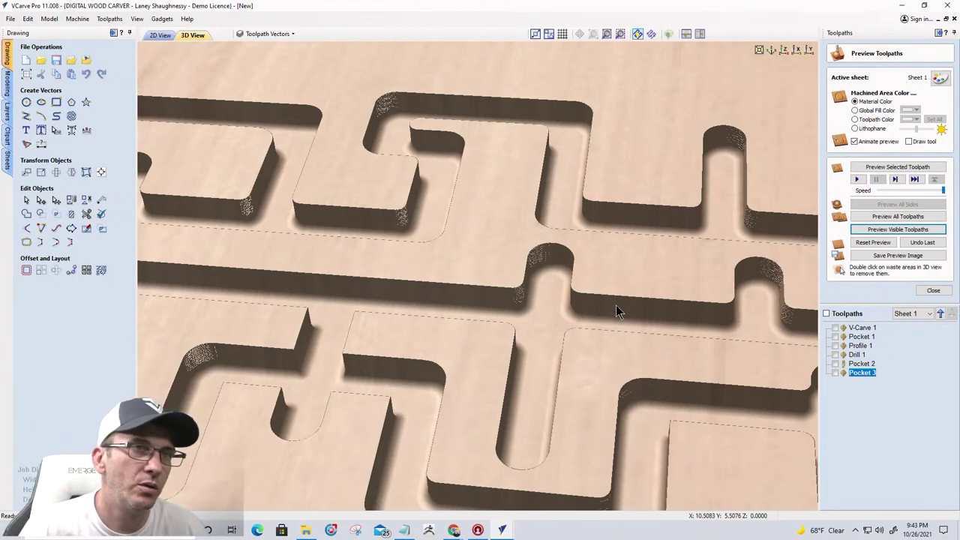
mouse_move(573, 365)
mouse_down()
mouse_move(588, 349)
mouse_move(600, 355)
mouse_move(568, 384)
mouse_up()
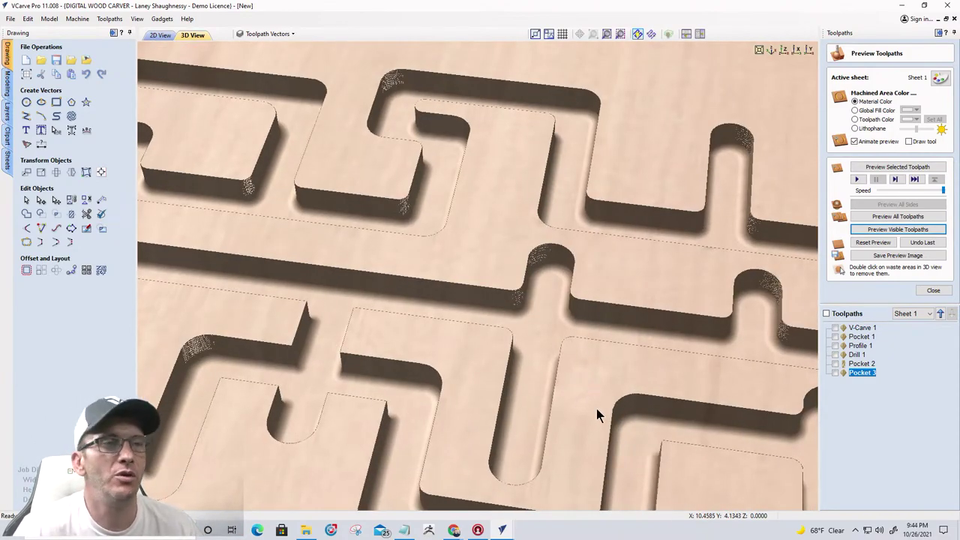
drag(600, 411, 504, 337)
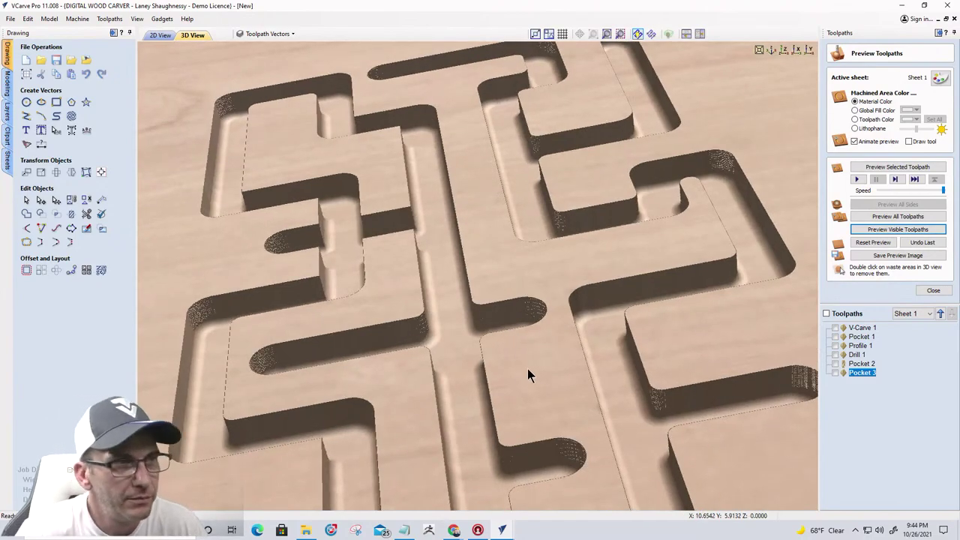
drag(484, 382, 429, 271)
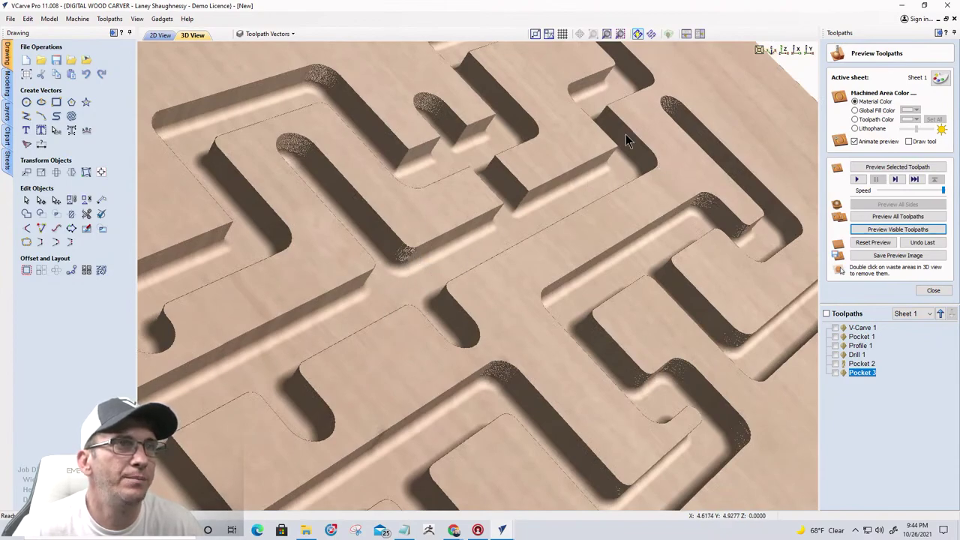
drag(548, 84, 421, 271)
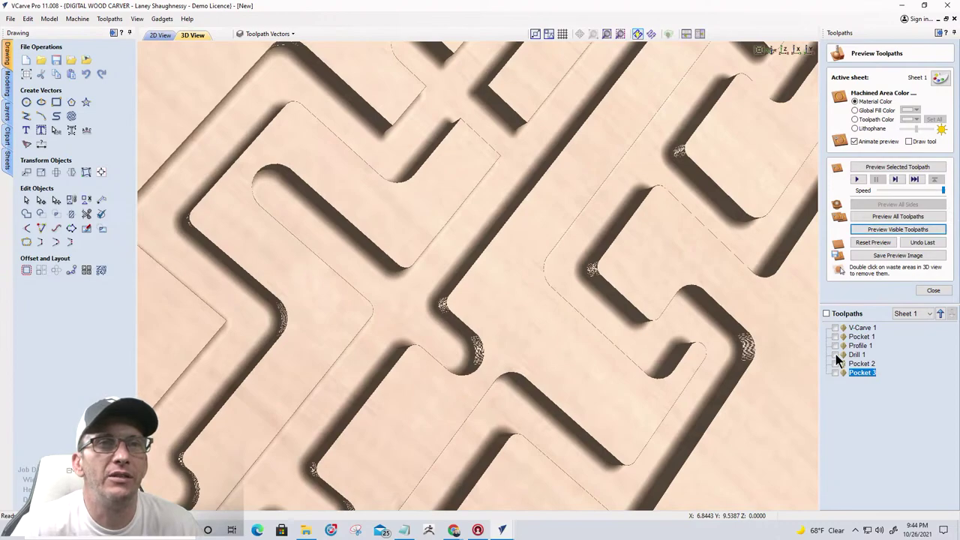
- Preview the drill holes over the new channels and check Pocket 2's tool and depth tooltip
click(898, 229)
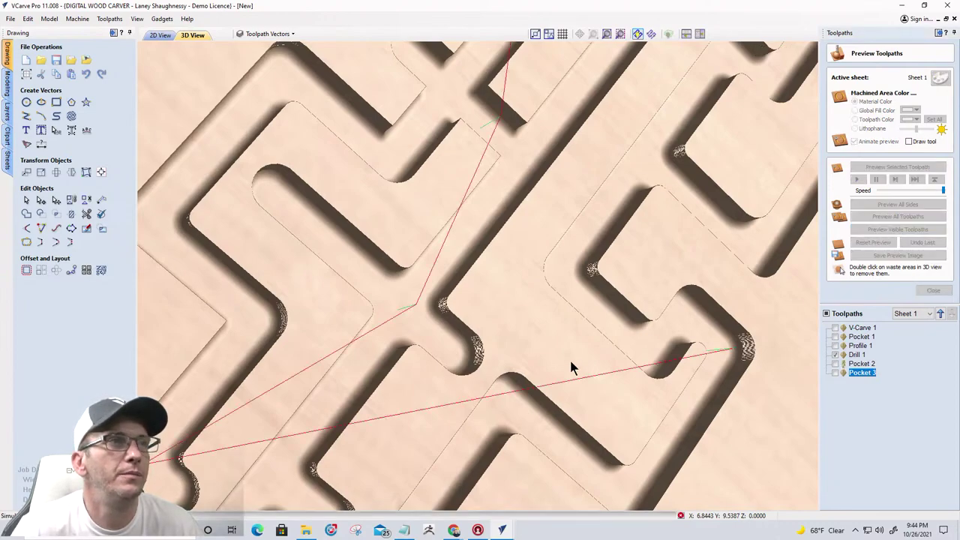
scroll(564, 365, down, 3)
drag(564, 365, 430, 361)
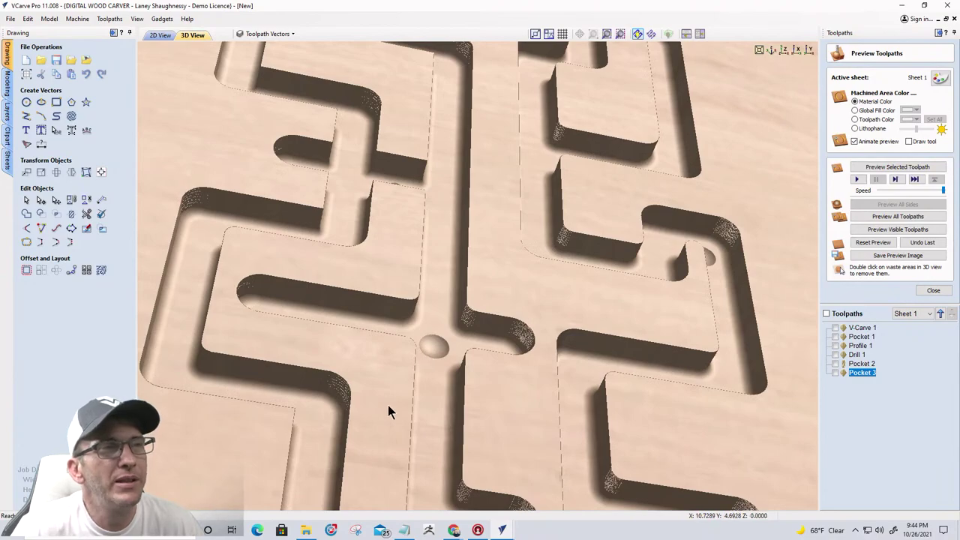
drag(387, 411, 401, 460)
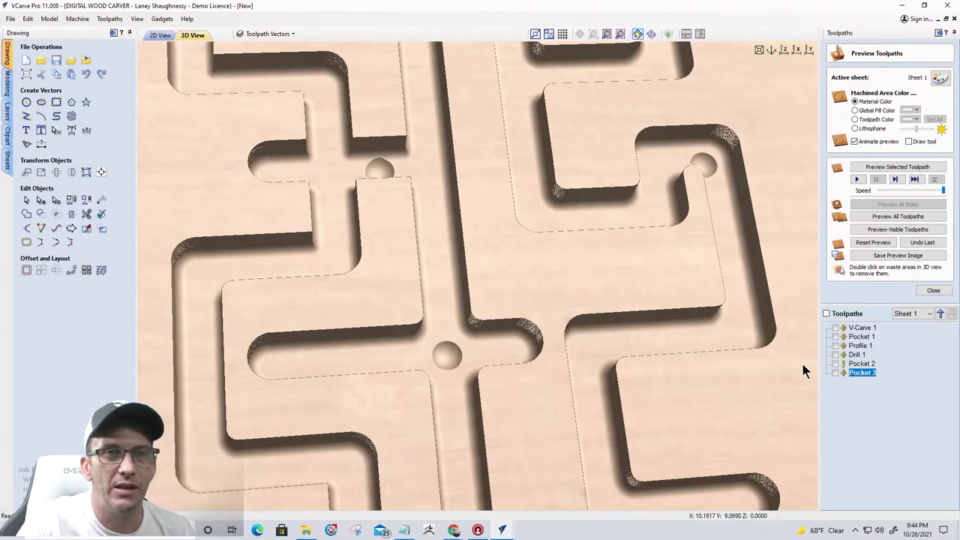
mouse_move(863, 363)
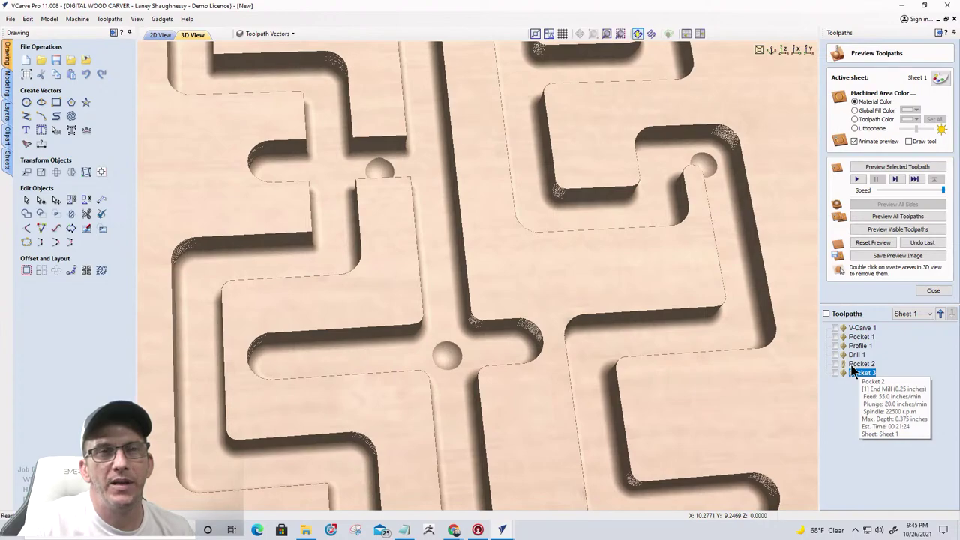
- Change Drill 1's cut depth to 0.125 inches and recalculate it
double_click(856, 354)
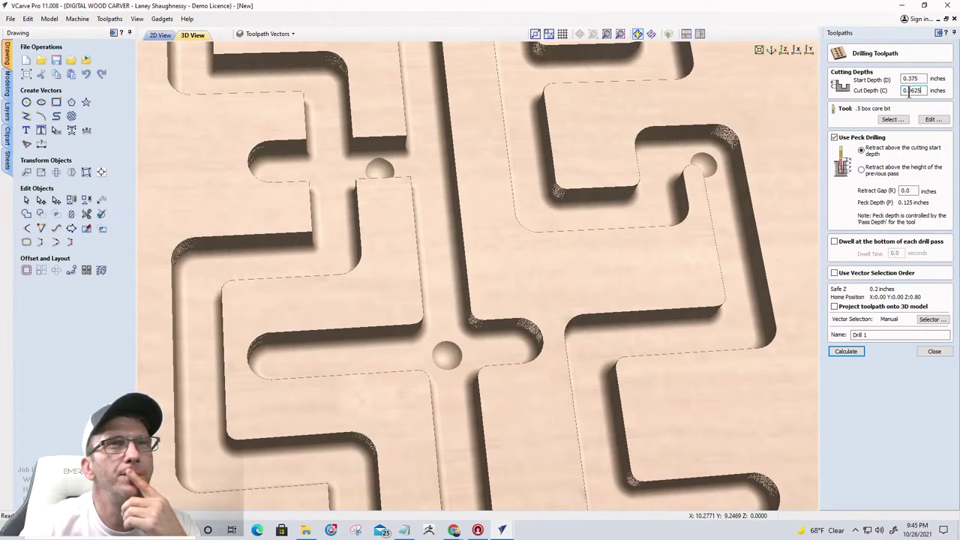
text(0.1)
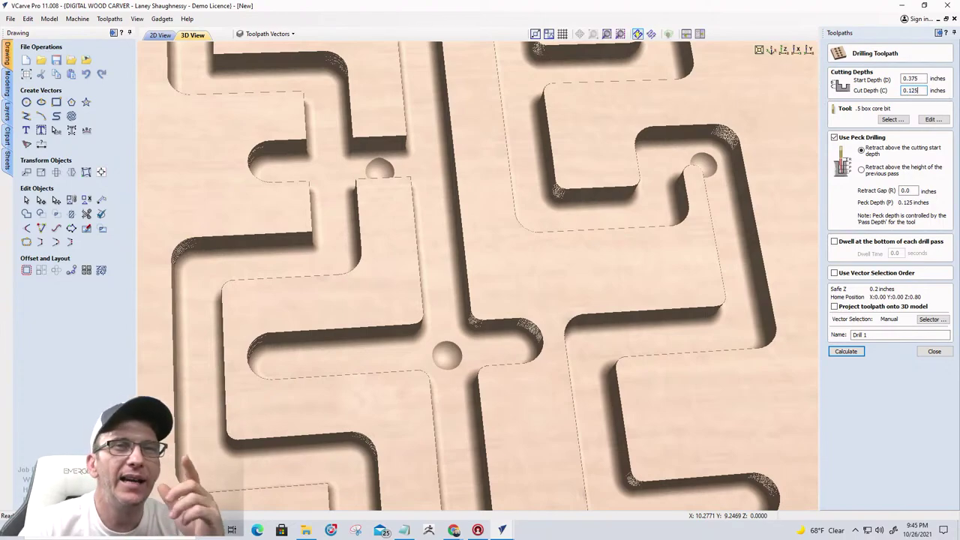
click(845, 352)
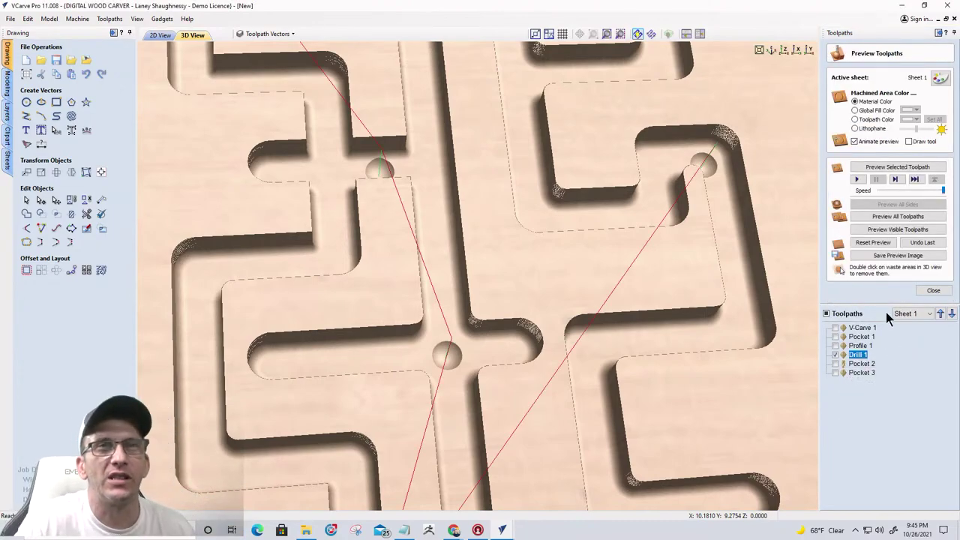
- Preview the recalculated Drill 1 holes and inspect the shallow dimples up close
click(881, 232)
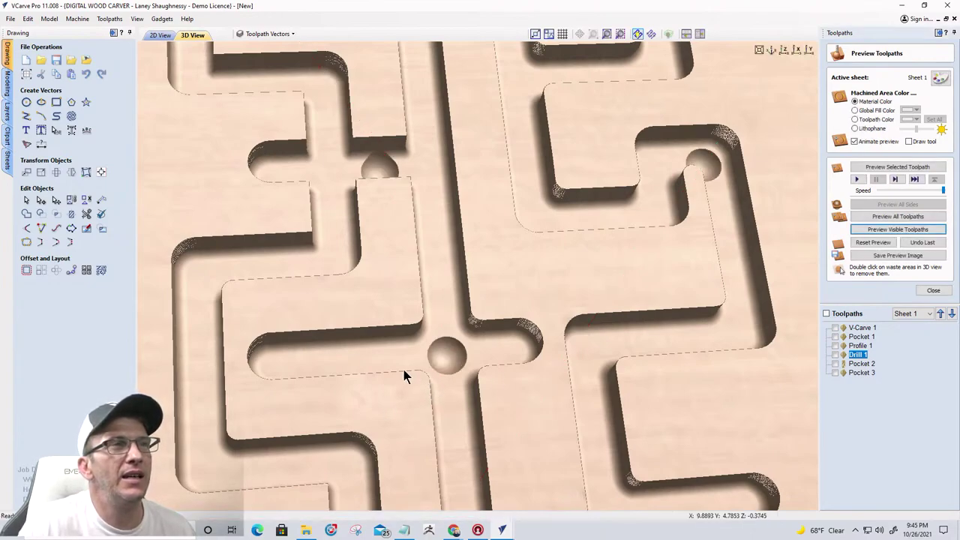
drag(399, 375, 389, 431)
scroll(389, 428, up, 10)
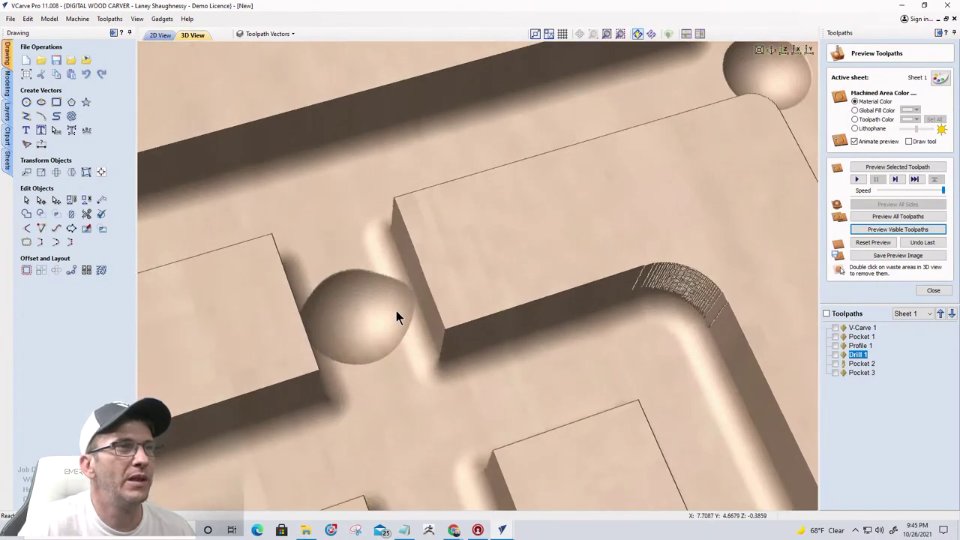
drag(334, 352, 307, 328)
scroll(306, 328, down, 5)
scroll(347, 349, down, 3)
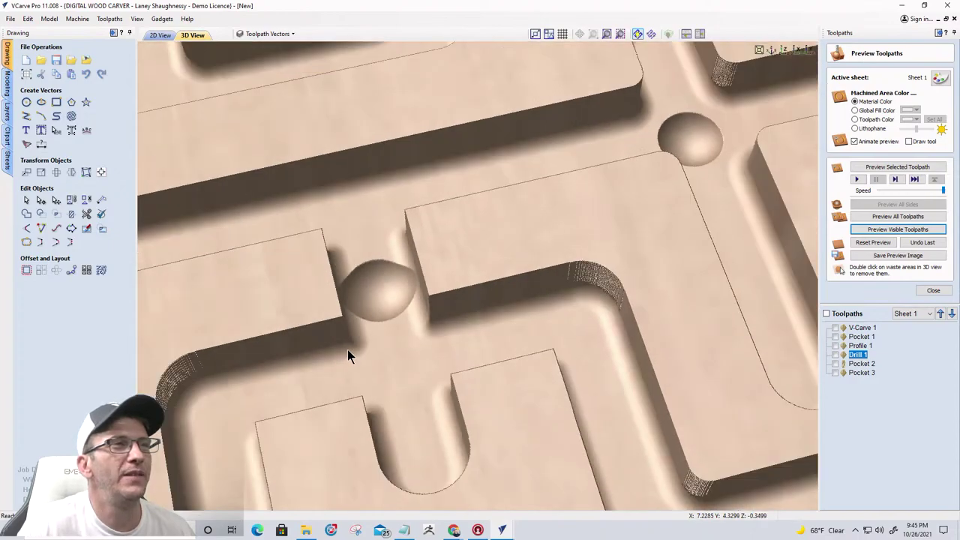
drag(530, 297, 493, 393)
scroll(493, 387, down, 5)
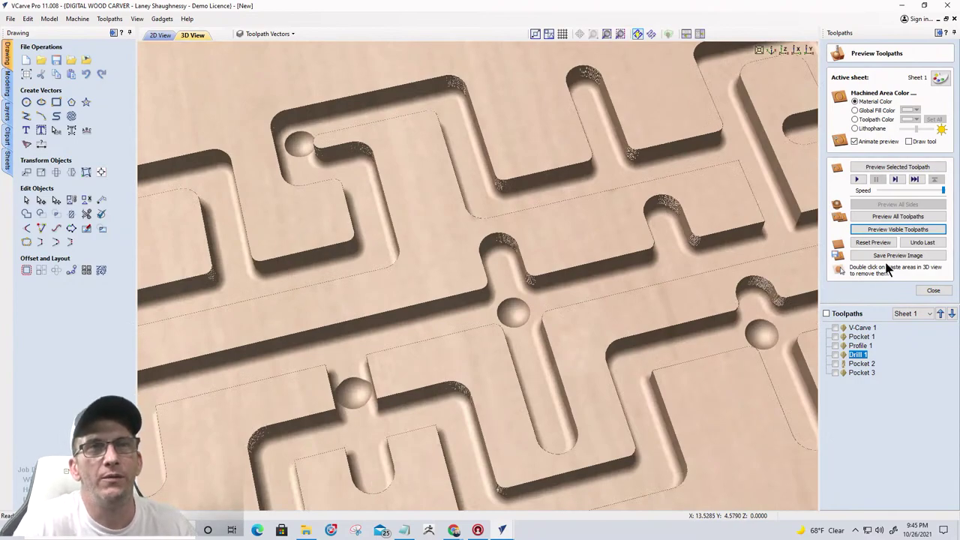
- Preview V-Carve 1's bees and START and FINISH lettering across the whole board
click(887, 230)
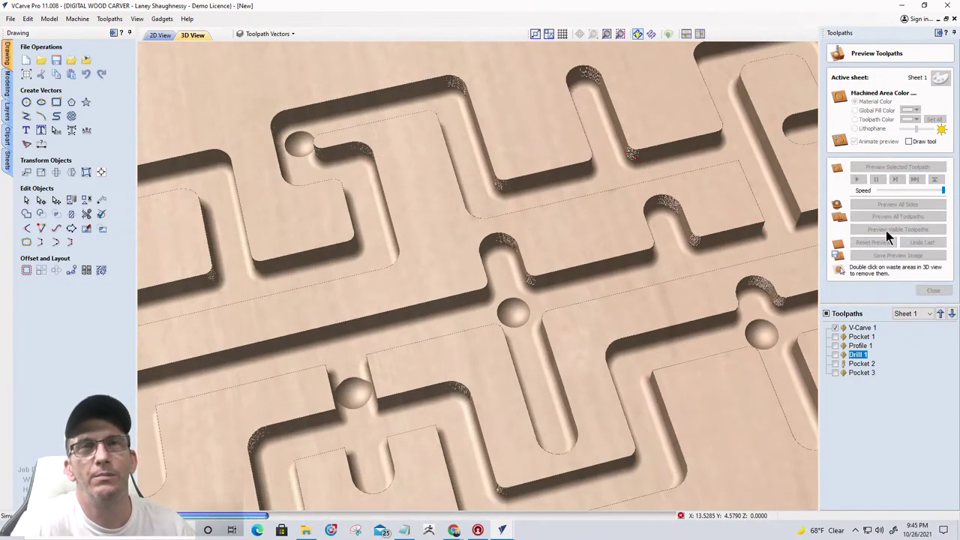
scroll(564, 380, down, 2)
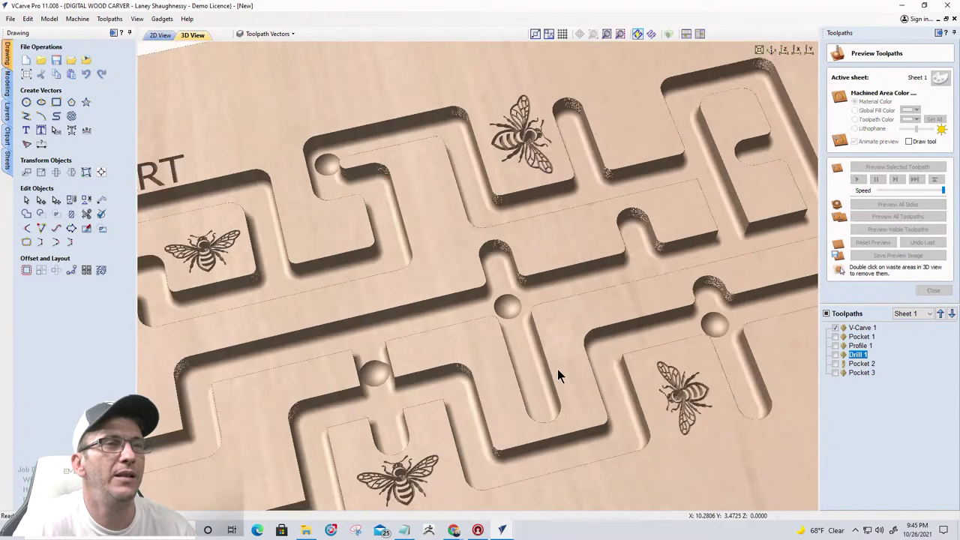
scroll(565, 384, down, 3)
drag(565, 384, 340, 351)
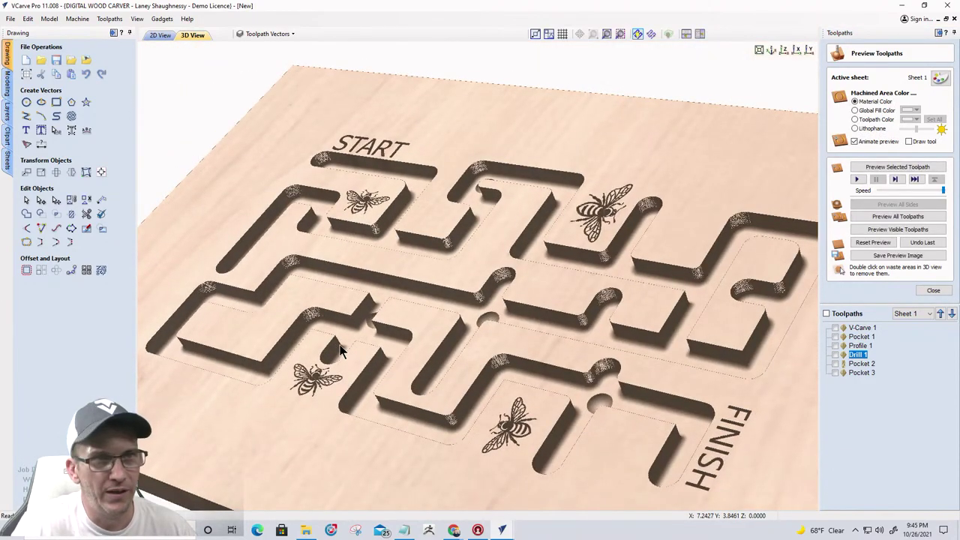
drag(468, 346, 439, 303)
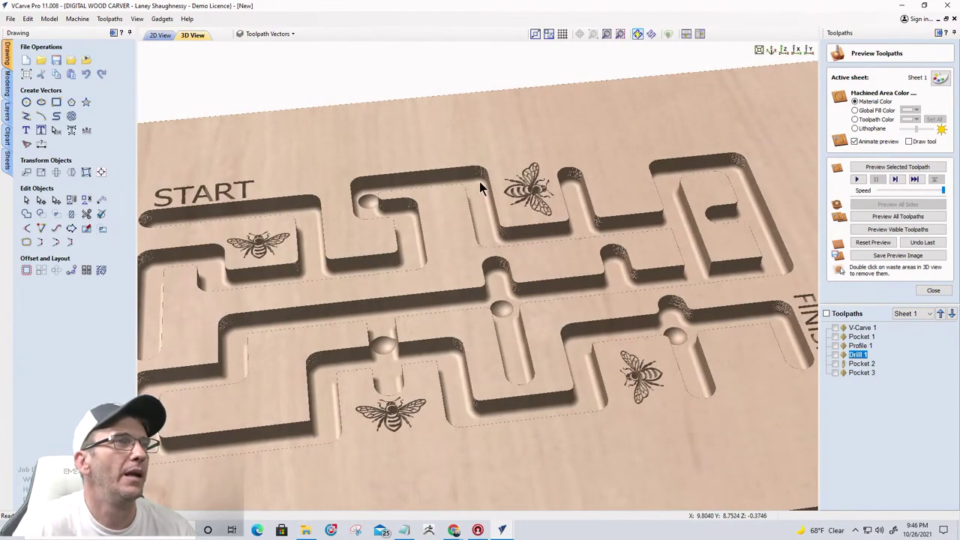
scroll(483, 180, down, 5)
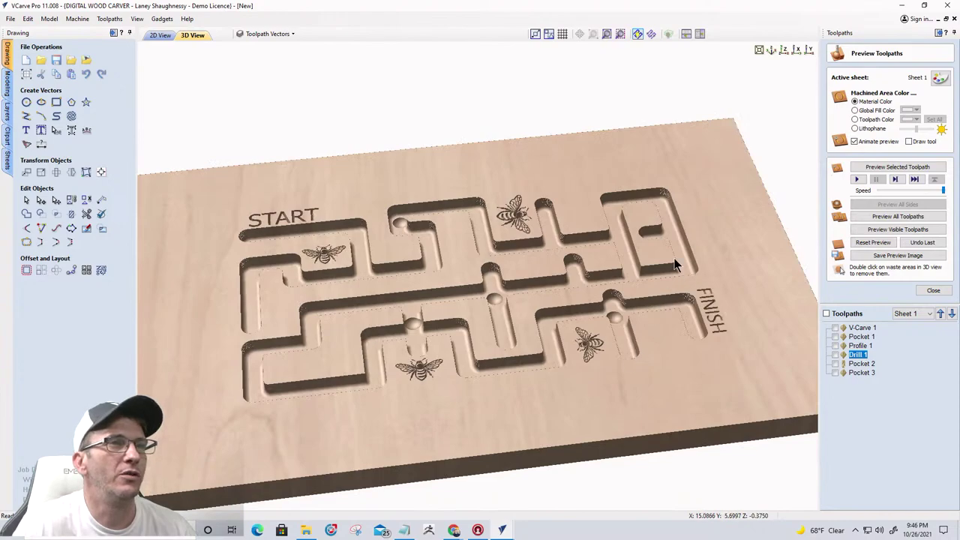
- Return to the 2D drawing and select the left handle slot
drag(502, 332, 338, 146)
click(165, 35)
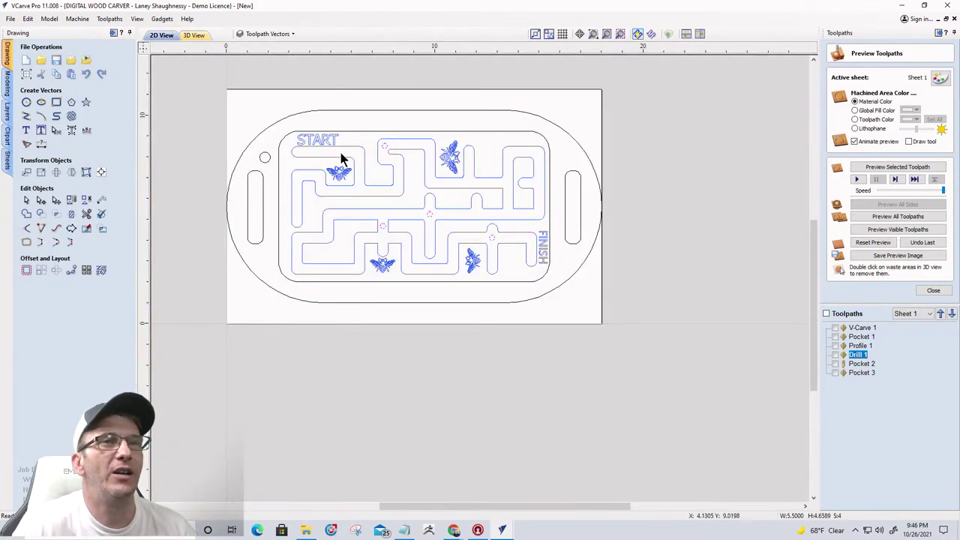
click(262, 197)
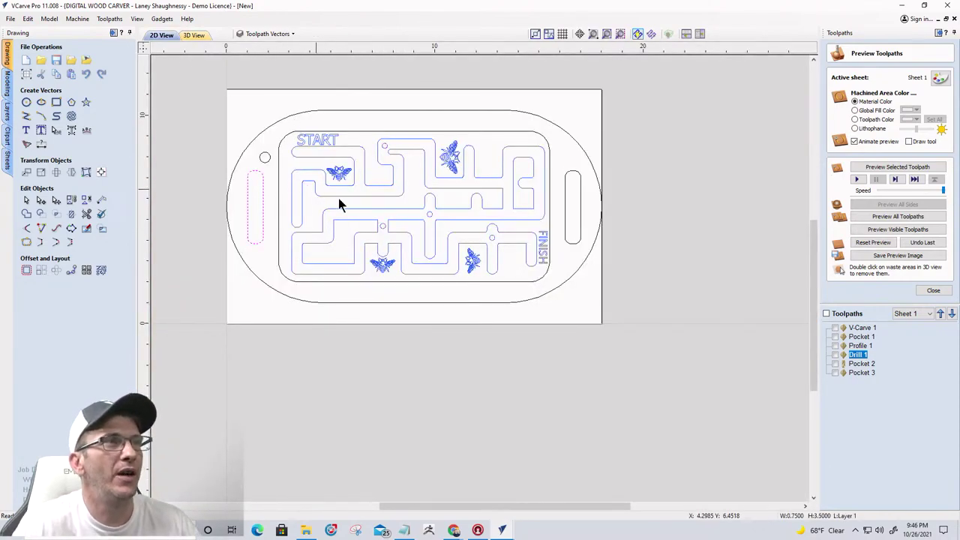
- Add the right handle slot and the oval outline to the selection
shift+click(566, 225)
shift+click(550, 126)
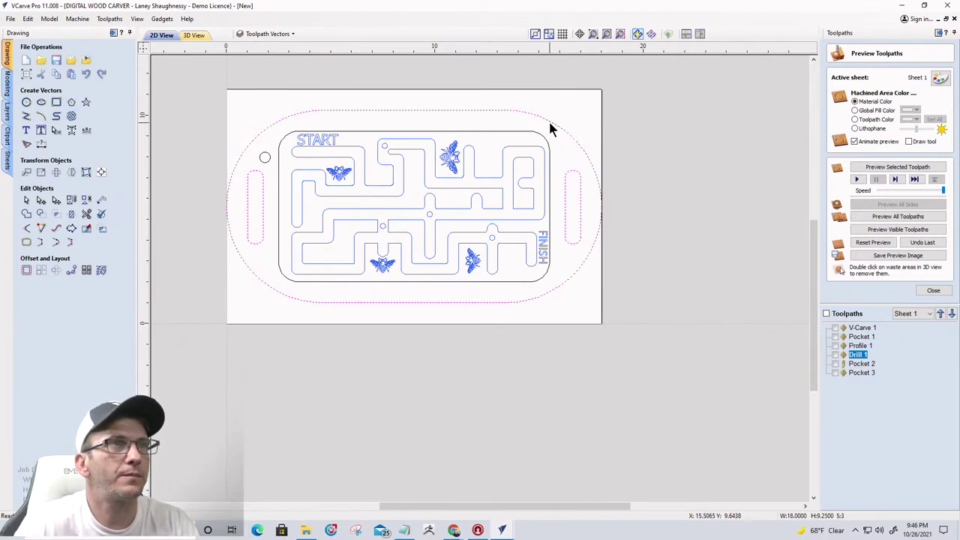
click(933, 291)
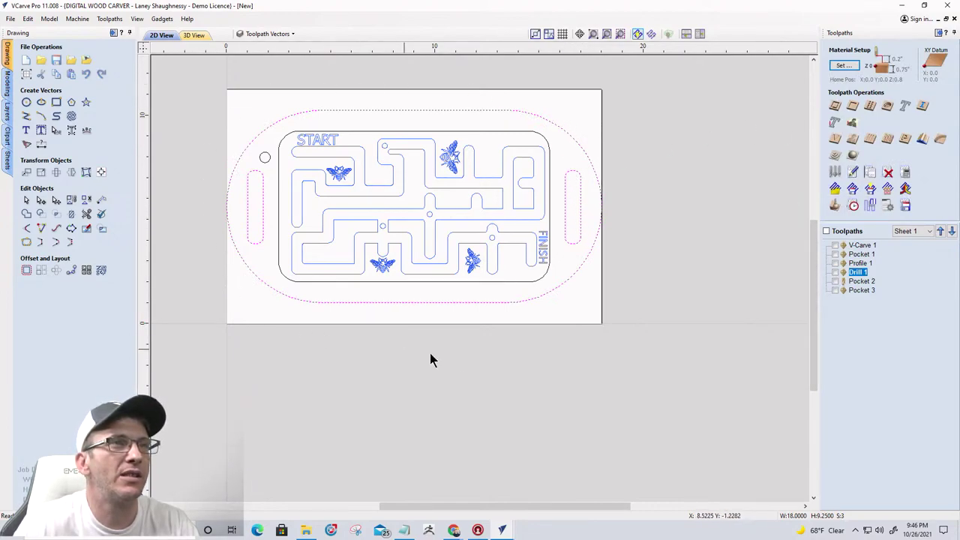
- Calculate Profile 2: an outside cut 0.75 inch deep with the 0.25 inch End Mill
click(834, 105)
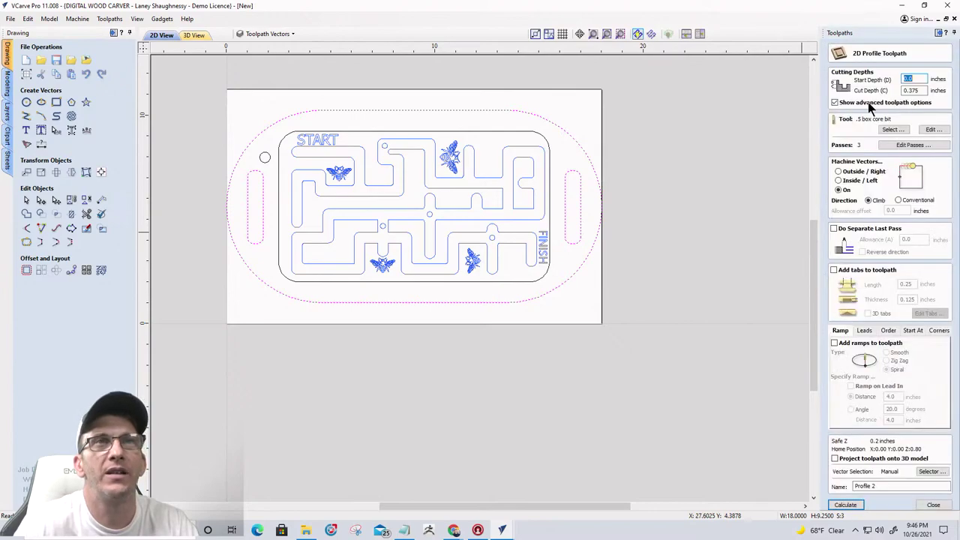
key(Tab)
text(.)
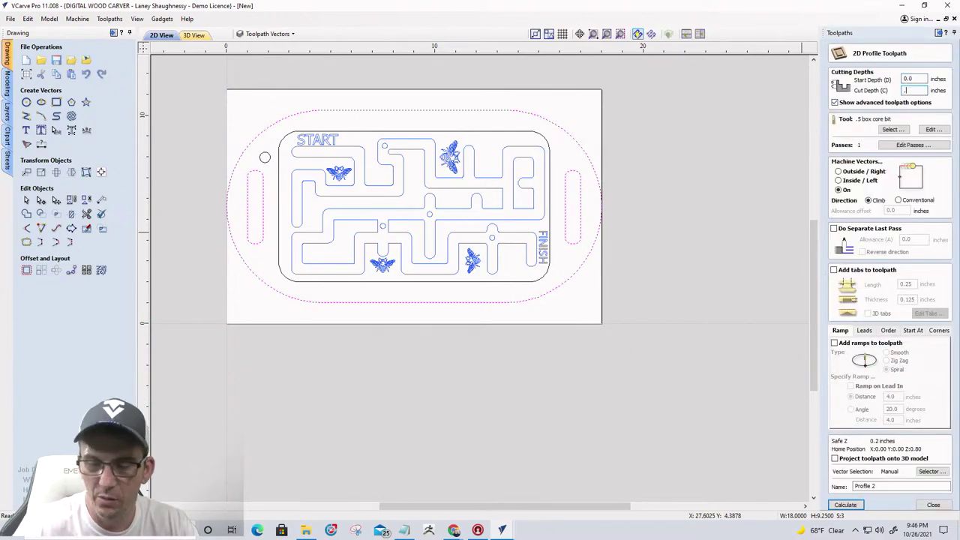
text(75)
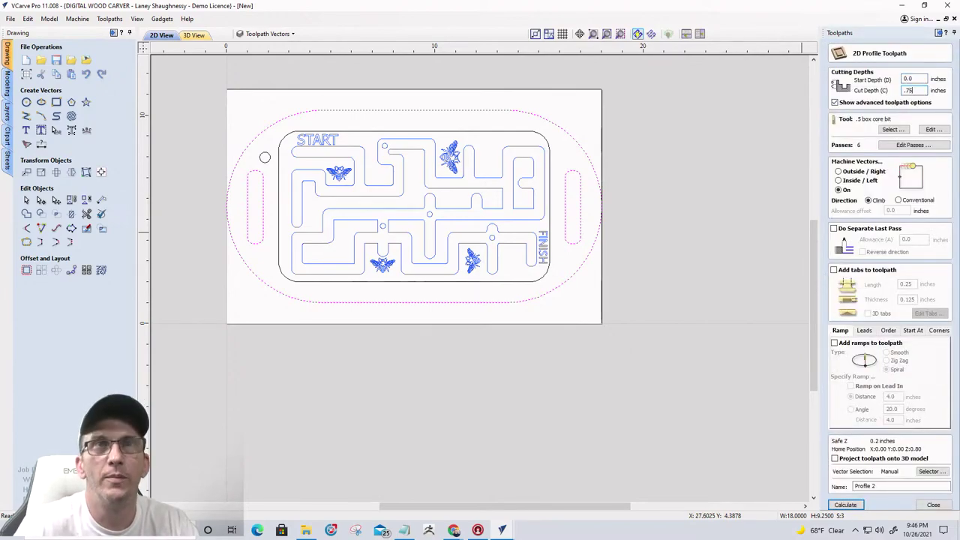
click(892, 129)
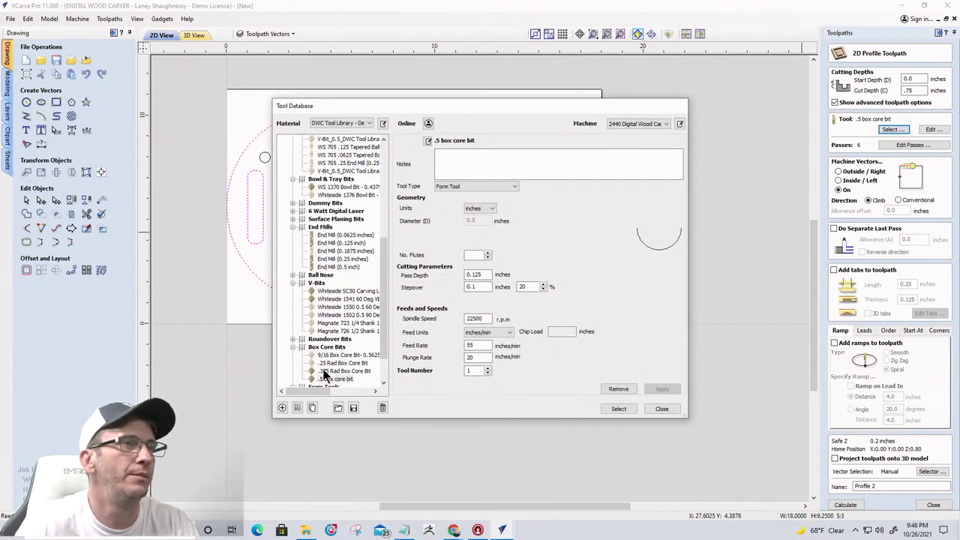
click(338, 258)
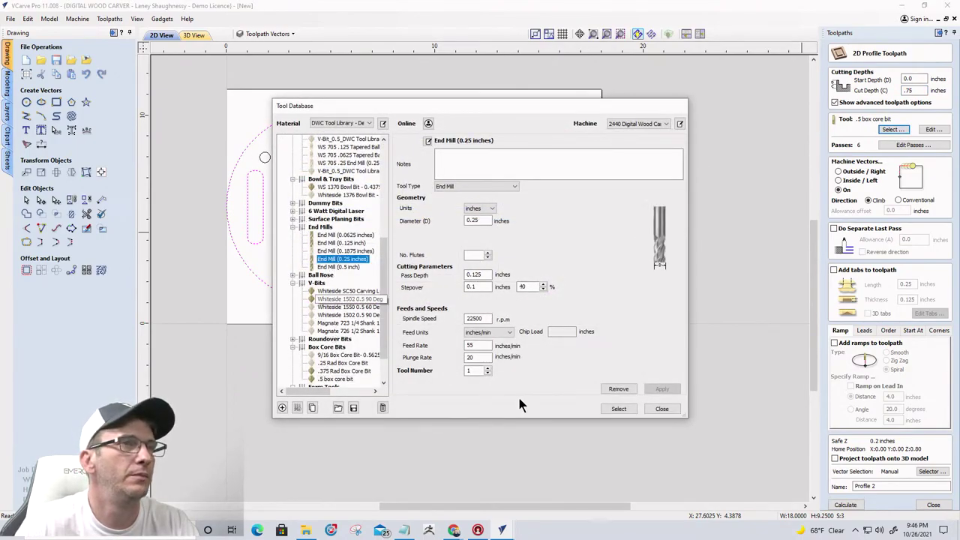
click(618, 409)
click(838, 171)
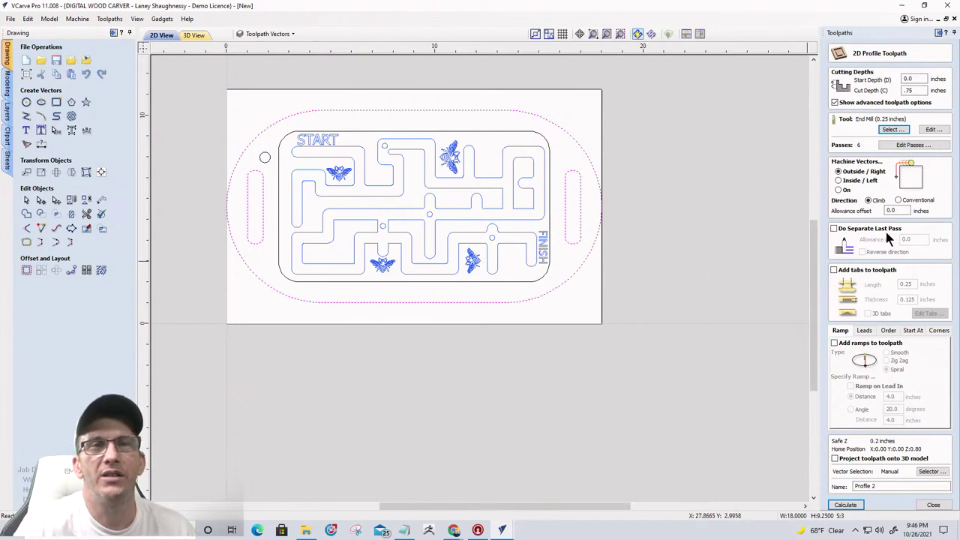
click(845, 506)
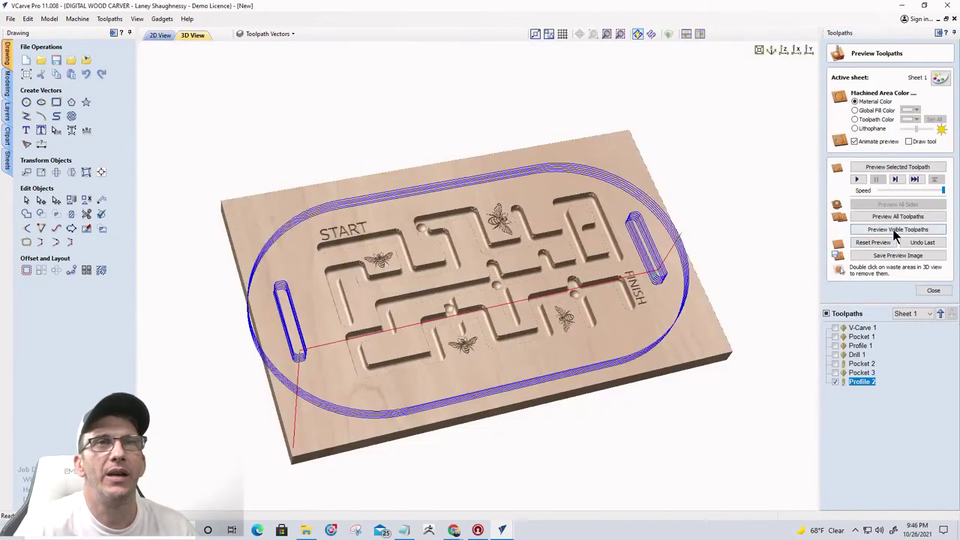
- Preview the Profile 2 cutout, remove both waste pieces, and return to the 2D drawing
click(892, 229)
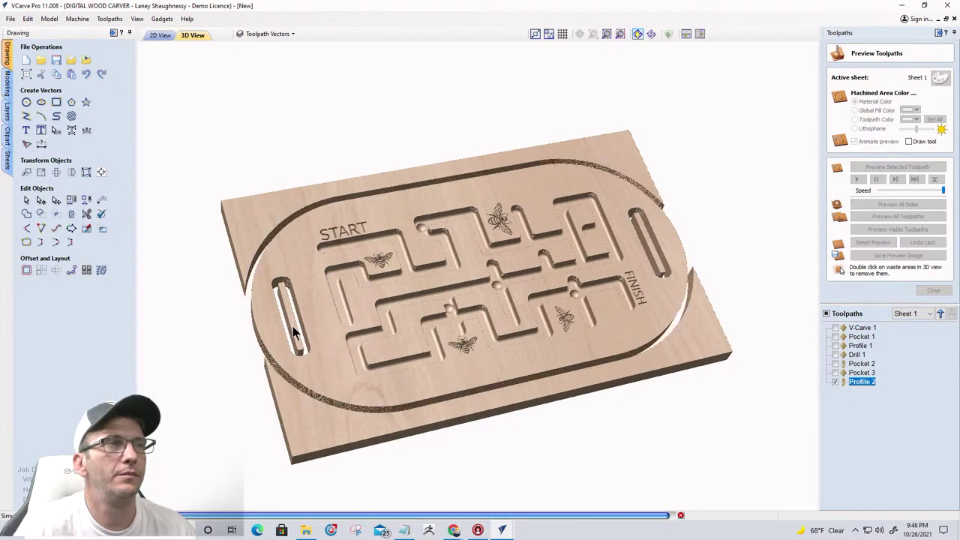
double_click(289, 212)
double_click(692, 316)
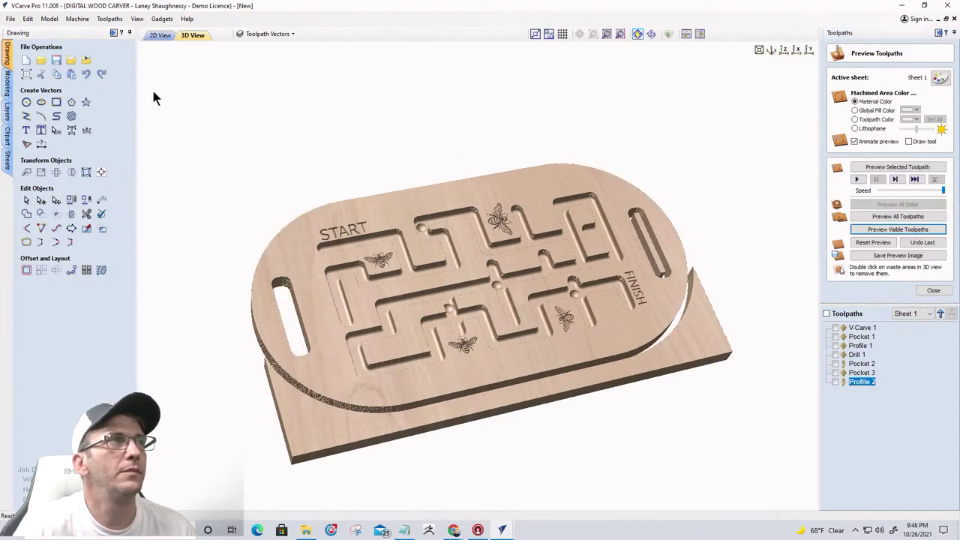
click(160, 35)
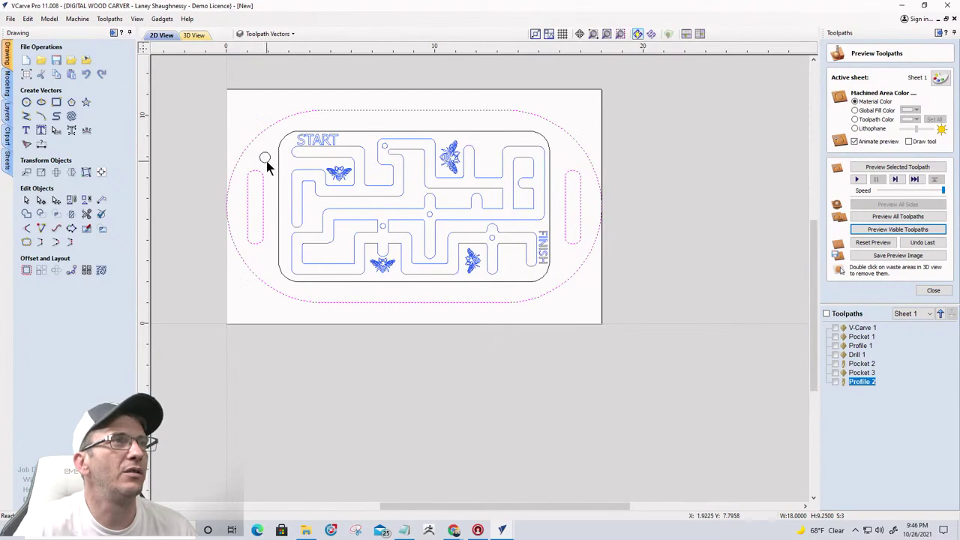
- Calculate Drill 2 for the hanging hole, 0.1875 inch deep with the .5 box core bit
scroll(225, 148, up, 4)
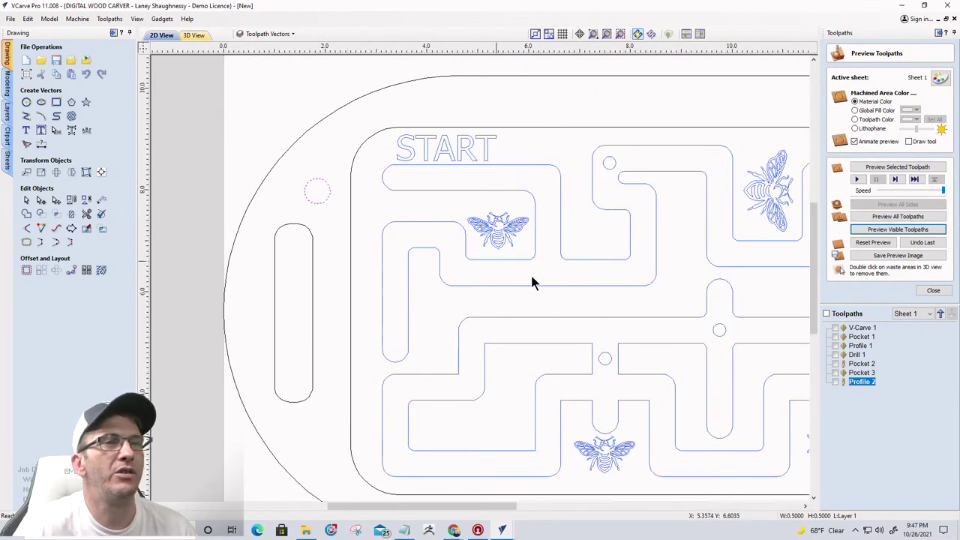
click(933, 290)
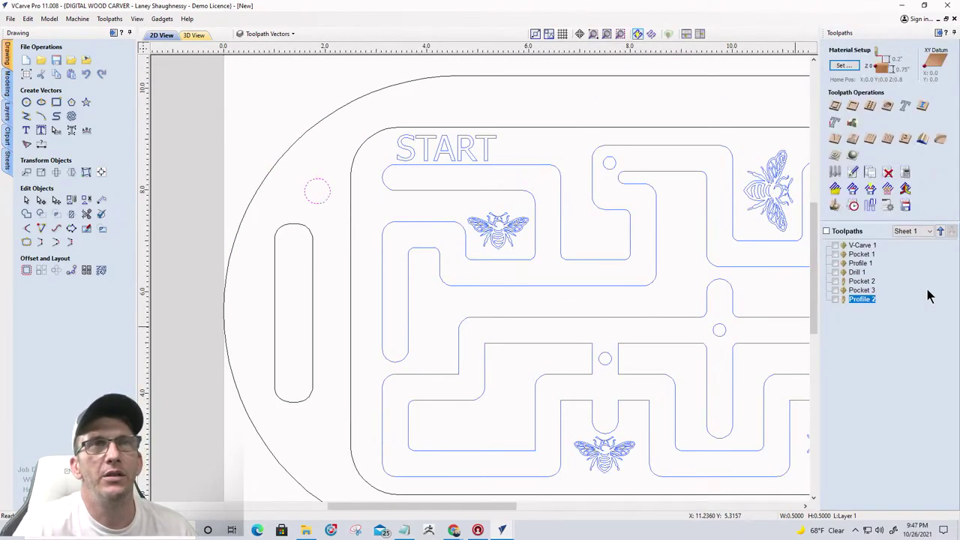
click(869, 106)
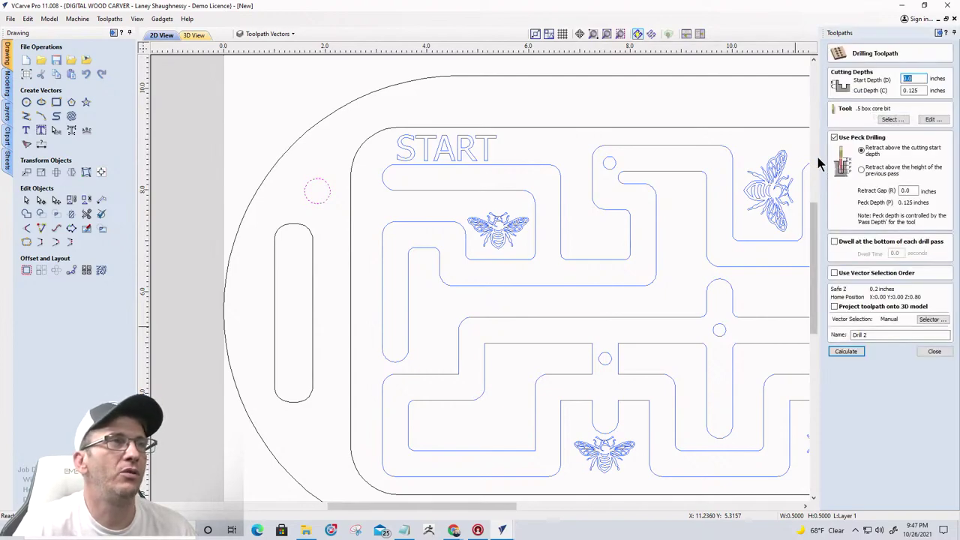
drag(915, 90, 908, 92)
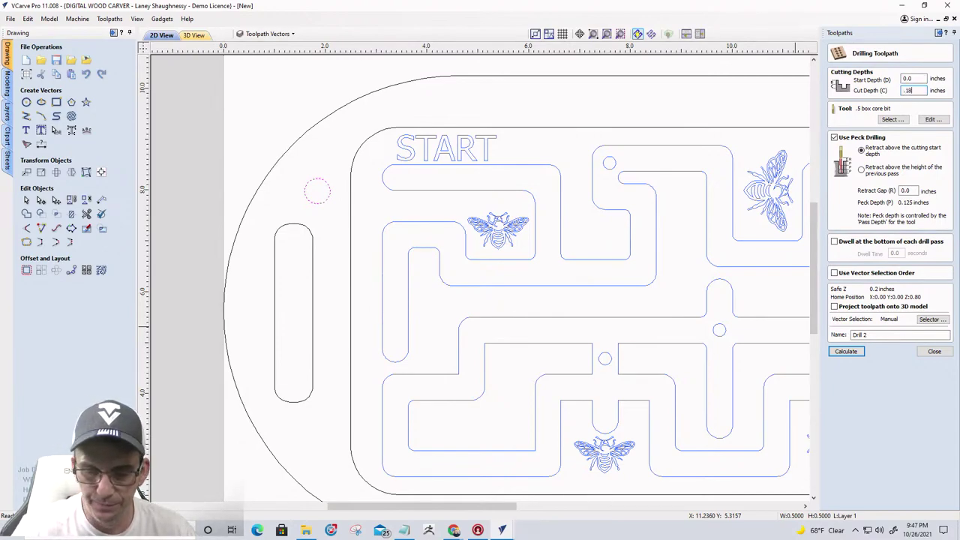
click(845, 351)
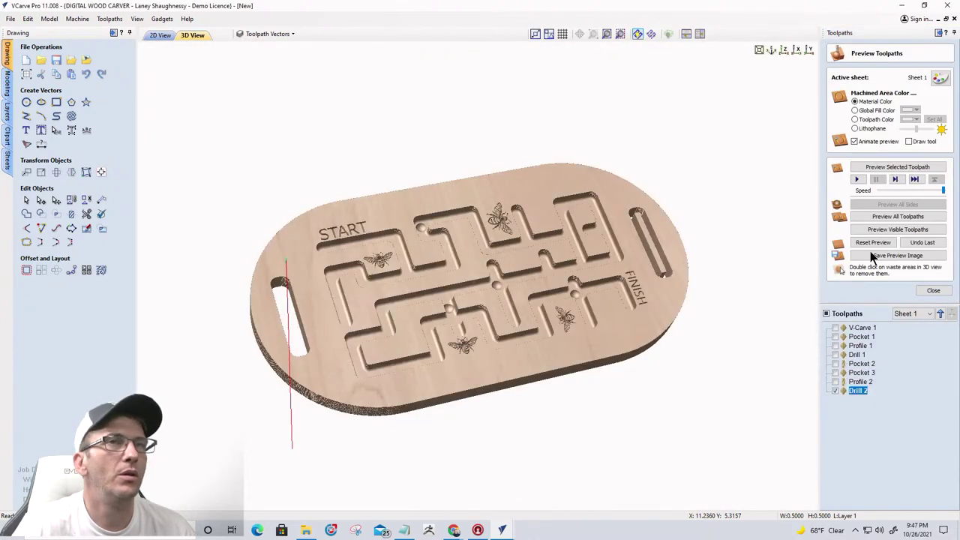
- Preview the visible toolpaths and tilt the board in the 3D view
click(882, 229)
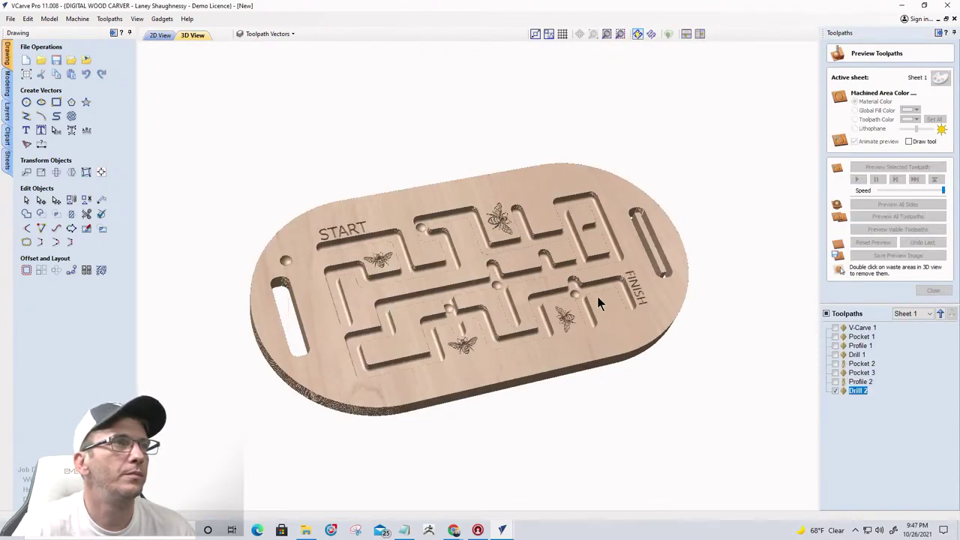
drag(258, 358, 306, 370)
scroll(326, 377, up, 6)
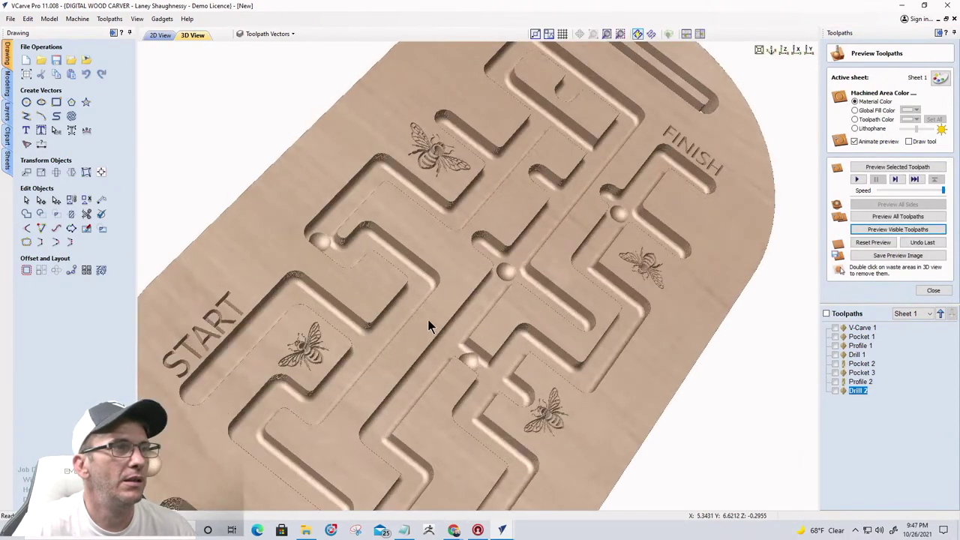
drag(387, 331, 324, 392)
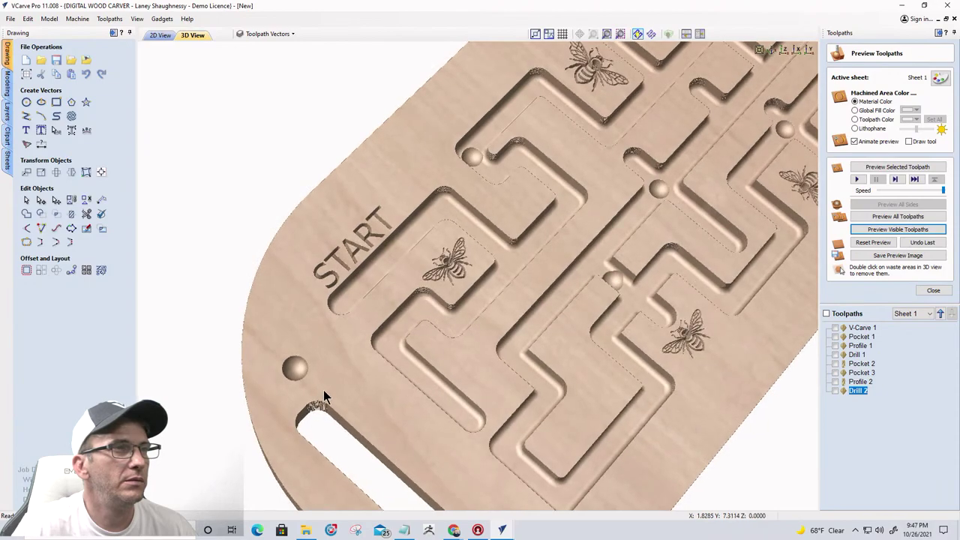
- Change Drill 2's cut depth from 0.1875 to 0.25 inch and recalculate it
double_click(857, 389)
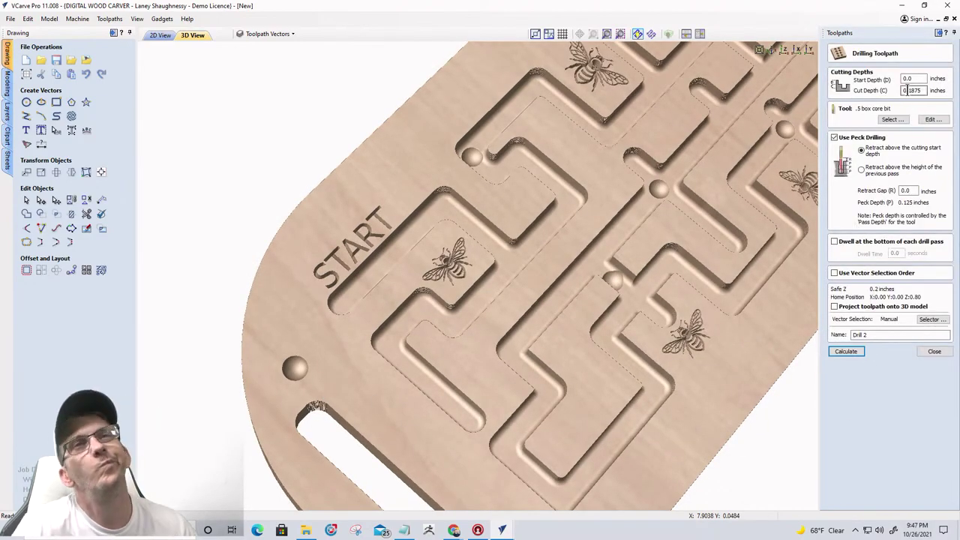
double_click(915, 89)
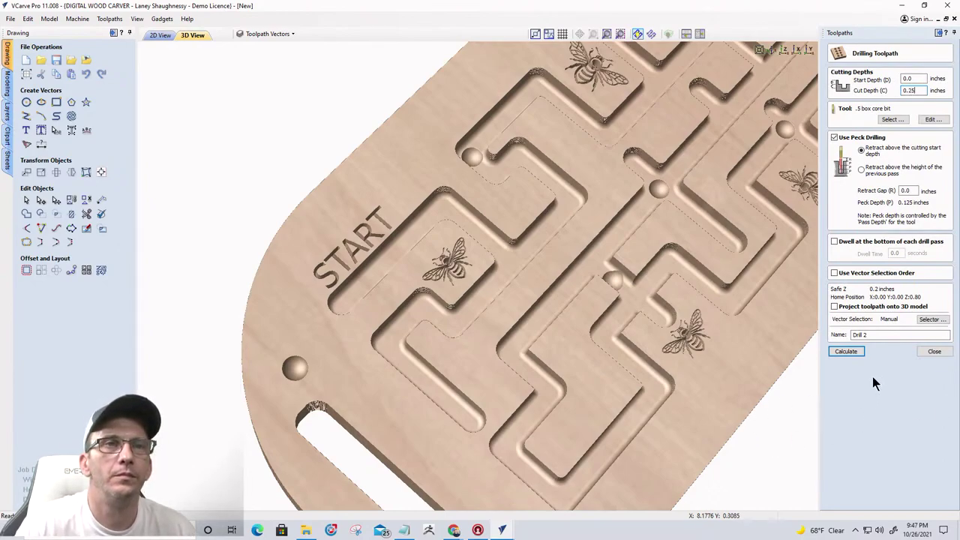
click(847, 352)
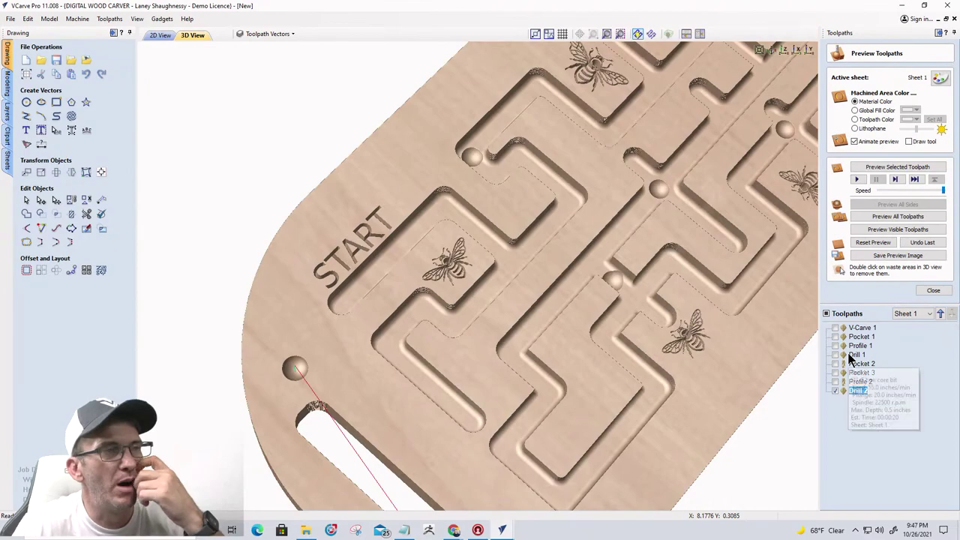
- Re-preview the toolpaths and orbit in to check the slot and START
click(885, 231)
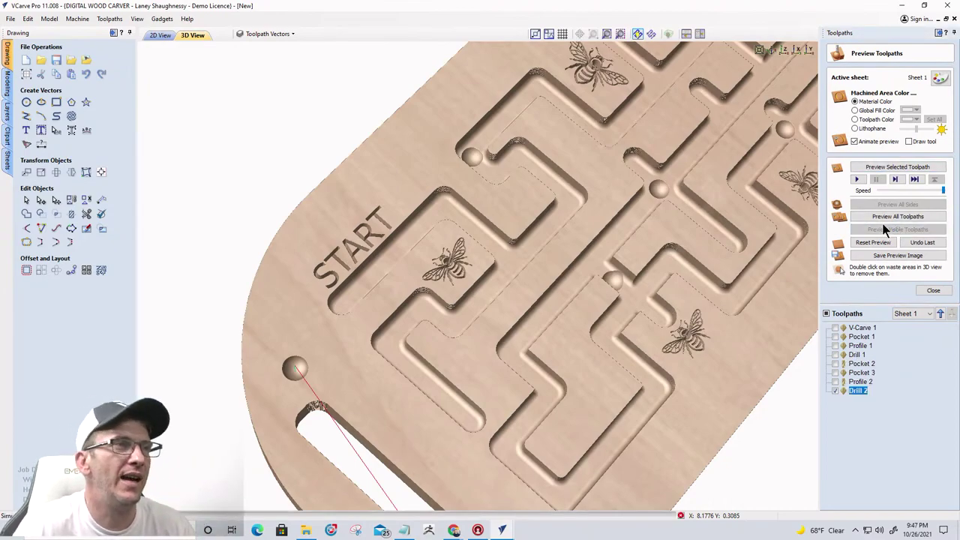
drag(372, 395, 351, 277)
drag(293, 304, 289, 343)
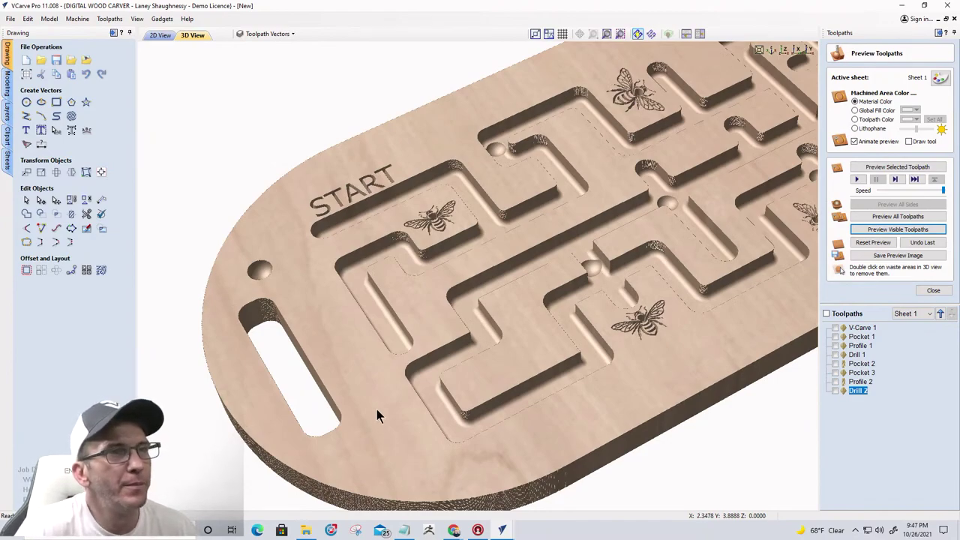
drag(377, 416, 450, 437)
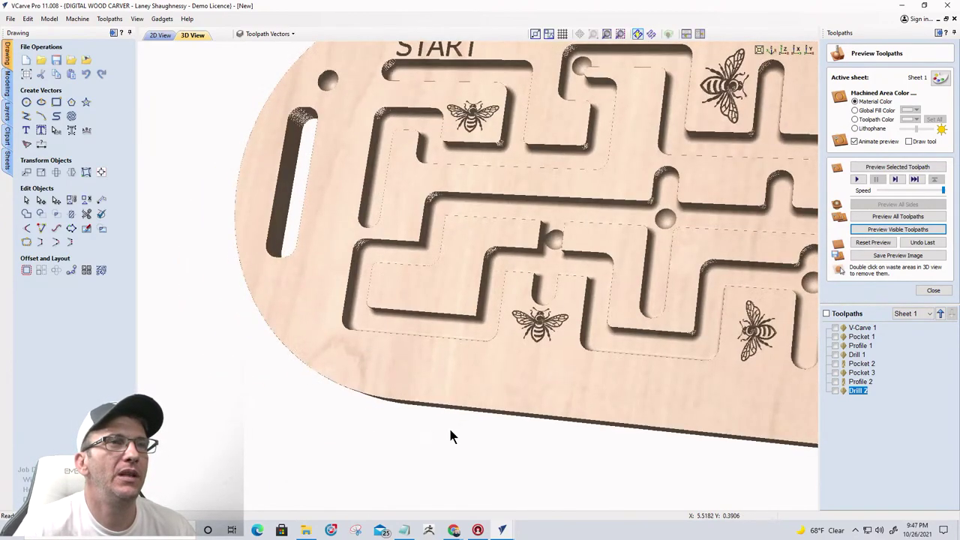
scroll(449, 437, down, 2)
scroll(557, 442, down, 1)
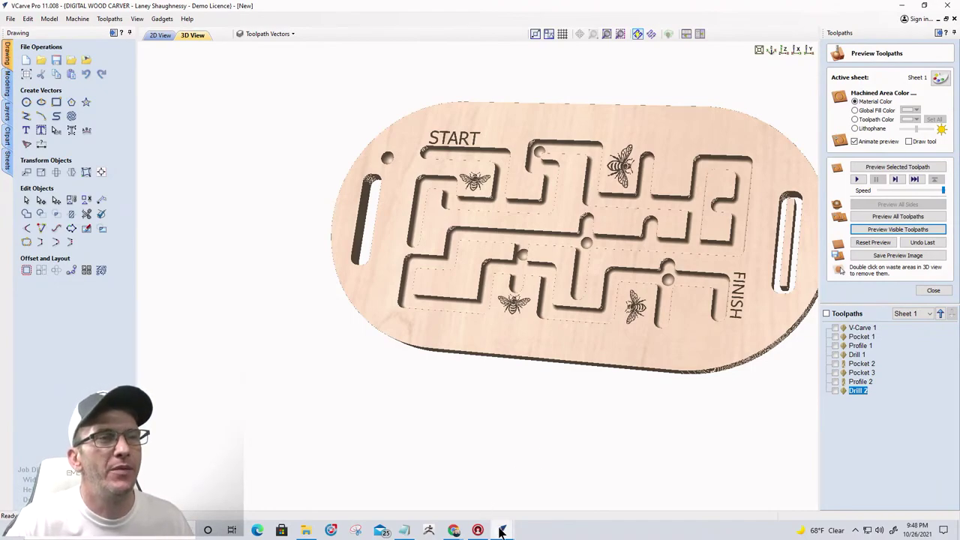
- Switch to the 2-Sided Marble Maze job, view its board in 3D, then in 2D
mouse_move(501, 530)
click(474, 477)
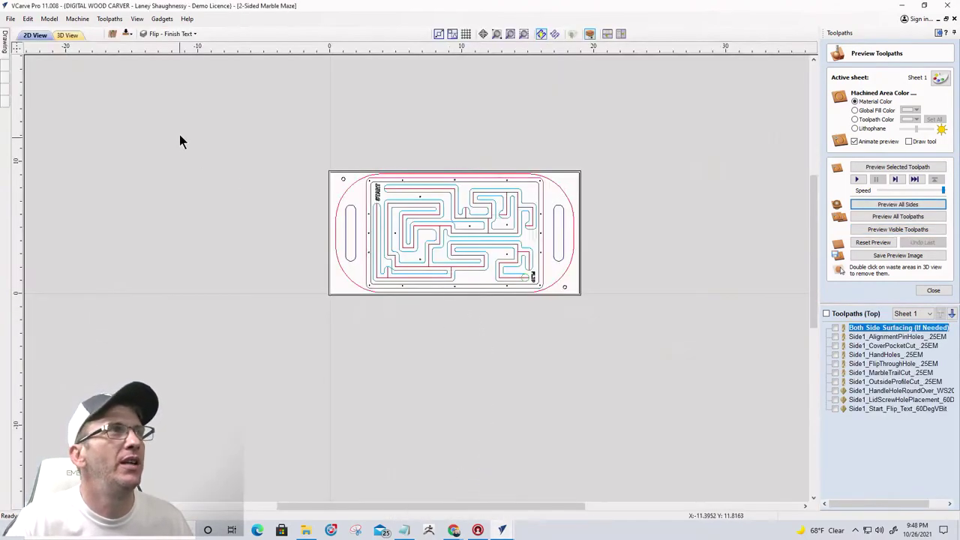
click(67, 36)
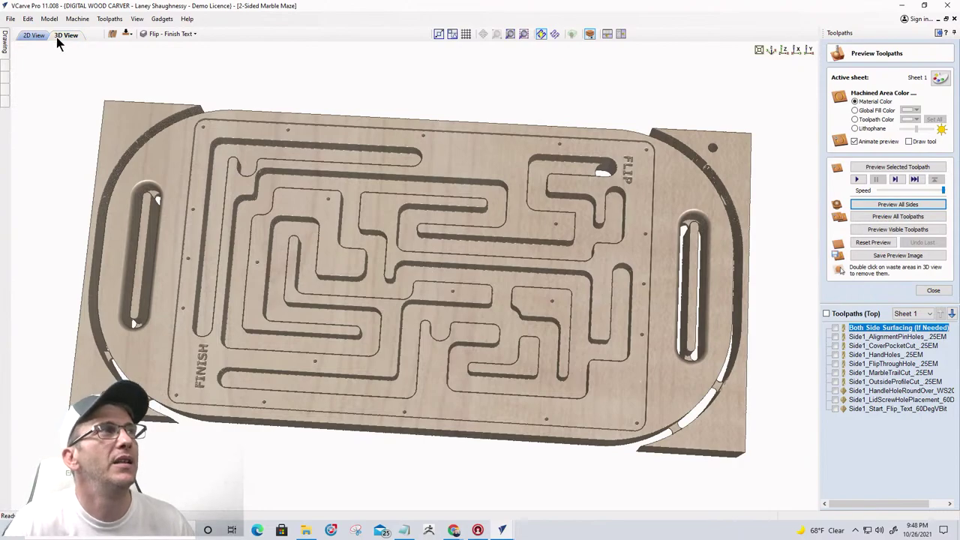
click(34, 36)
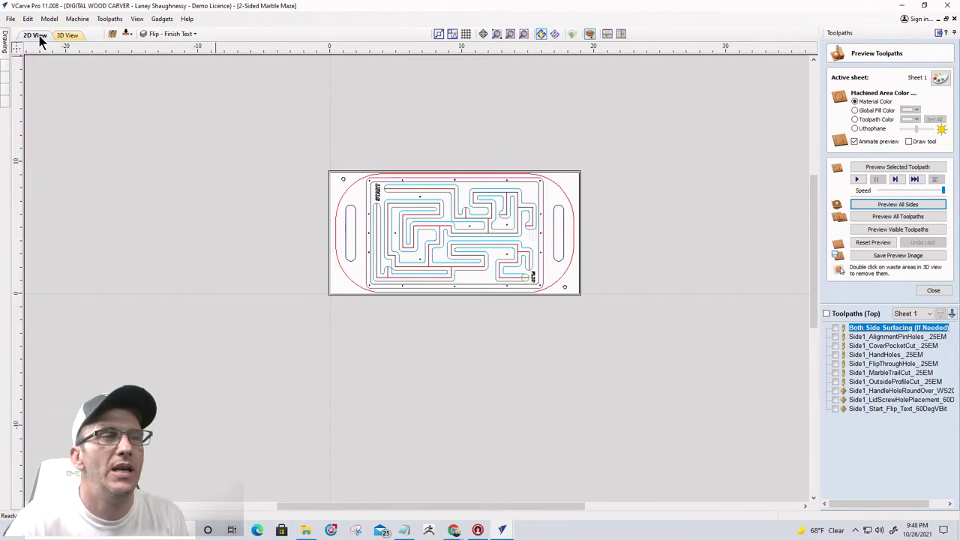
click(40, 36)
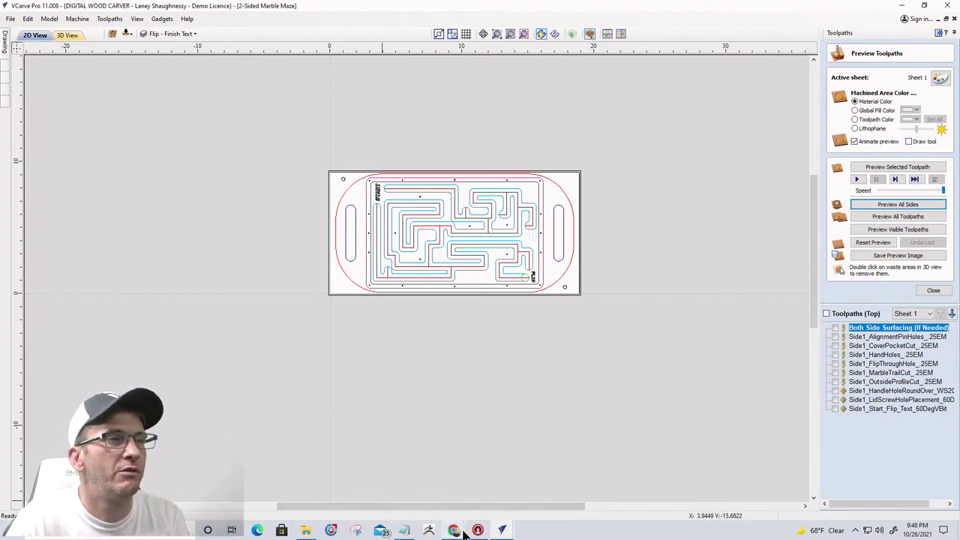
mouse_move(453, 530)
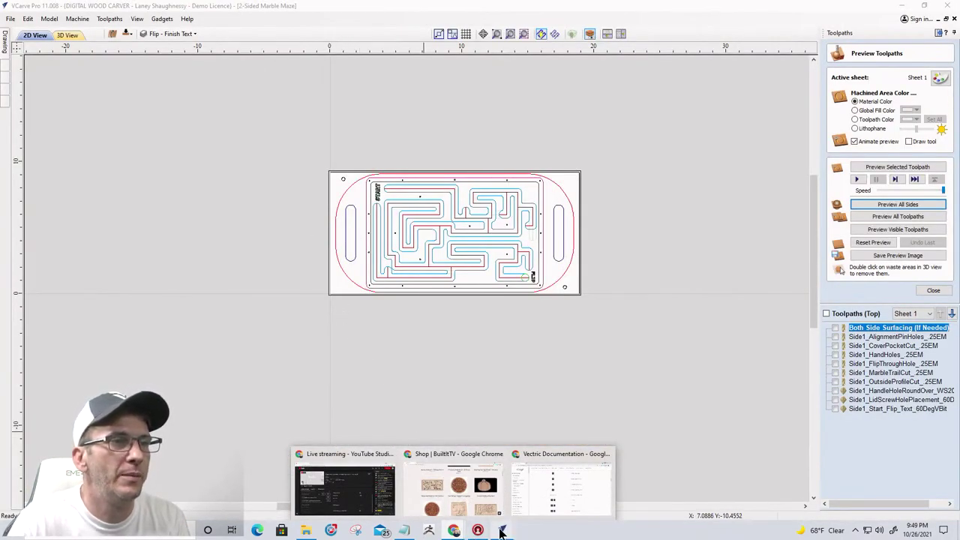
- Back on the [New] maze board, orbit the 3D view and remove the right slot's waste piece
mouse_move(504, 530)
click(555, 501)
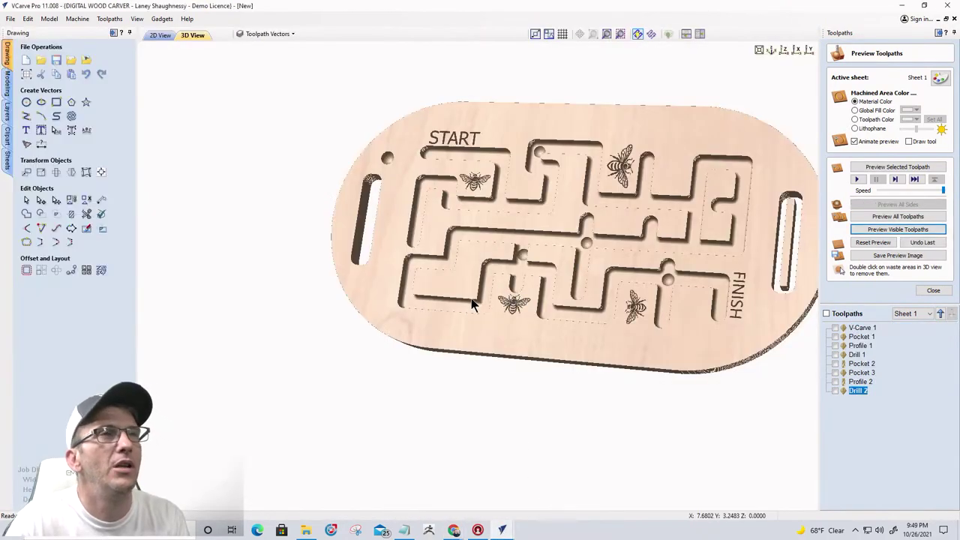
drag(473, 304, 428, 314)
scroll(424, 316, up, 3)
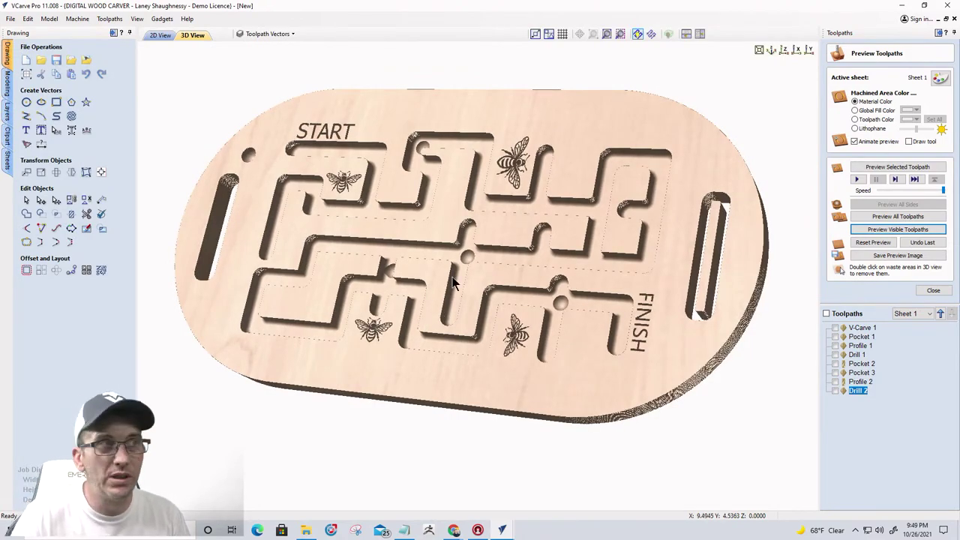
double_click(714, 258)
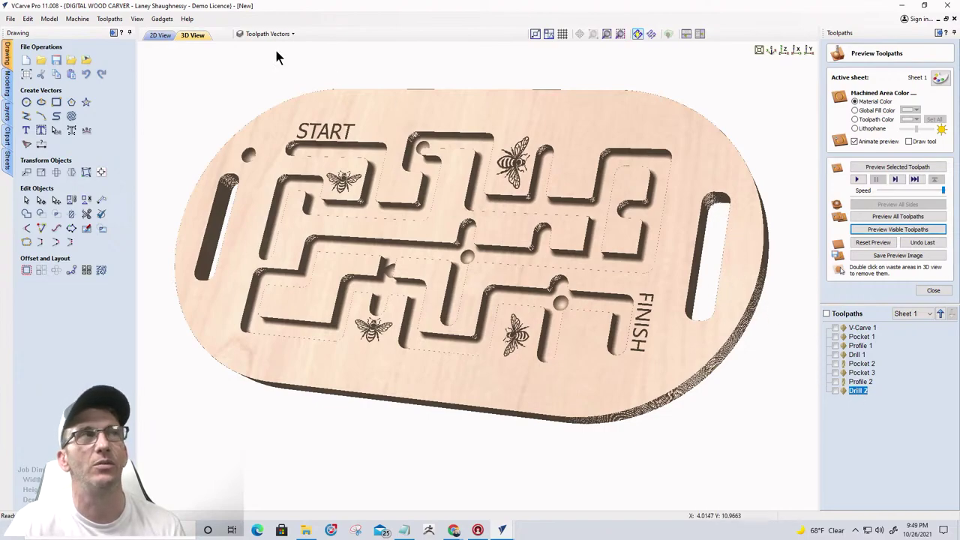
- In 2D, select the board outline and both handle slots
click(161, 36)
key(F3)
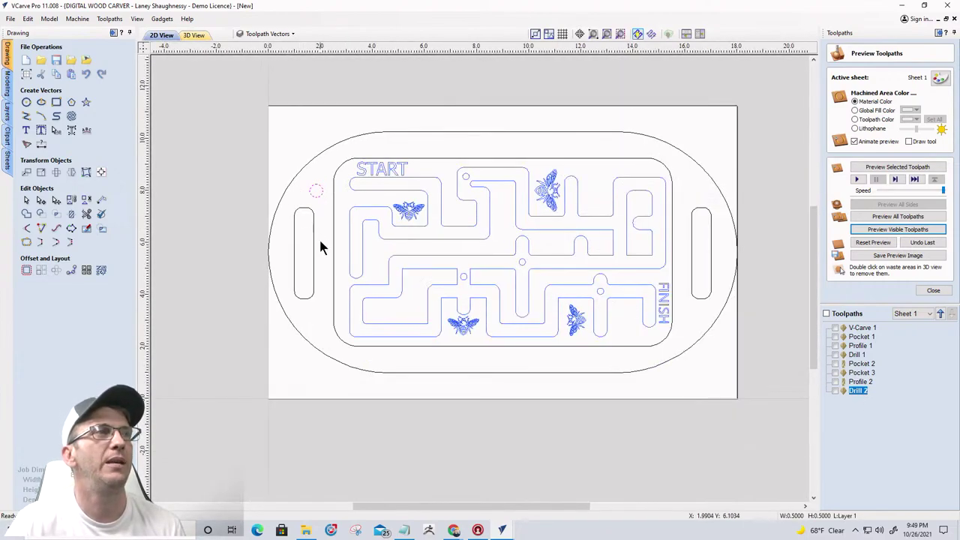
drag(311, 250, 246, 204)
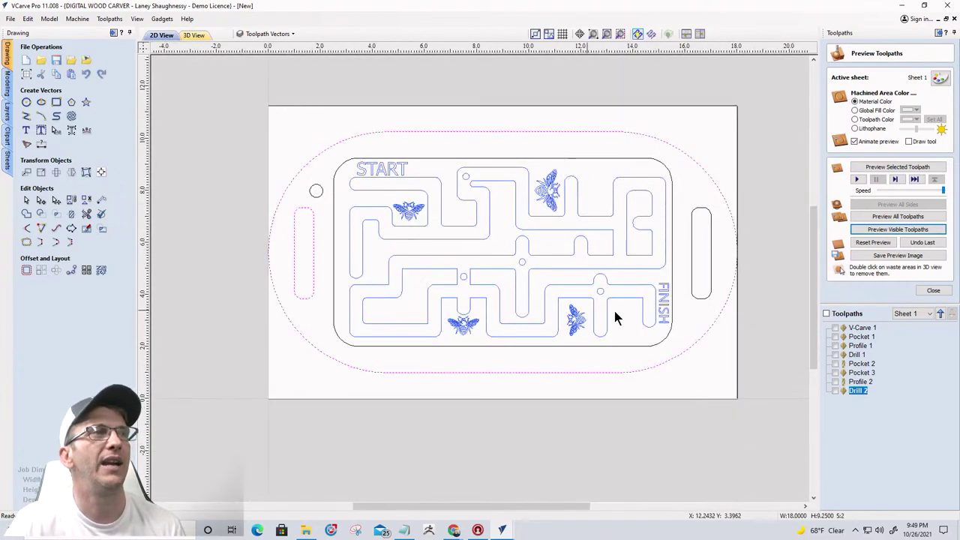
shift+click(710, 255)
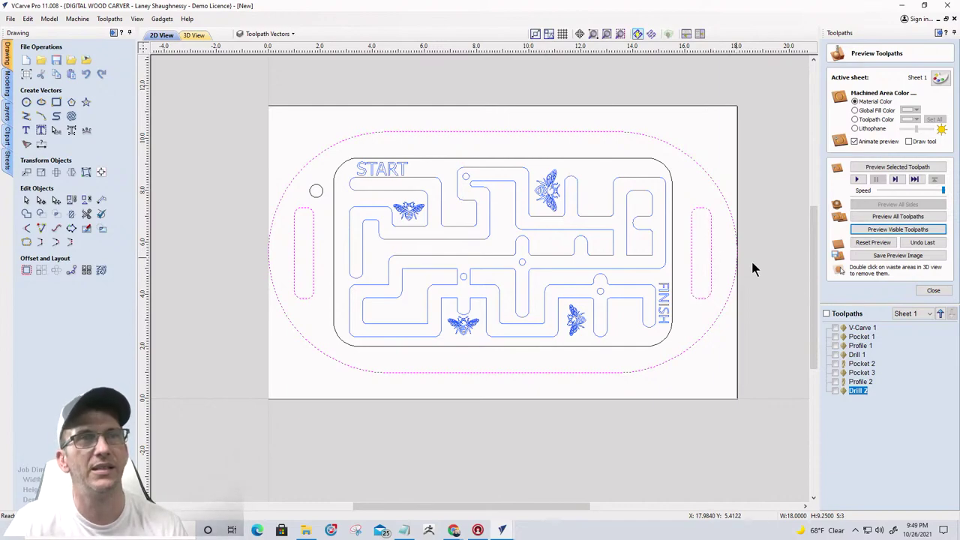
click(929, 291)
- Start a 0.25-inch-deep profile toolpath using the Whiteside 2050 .125R roundover bit
click(834, 106)
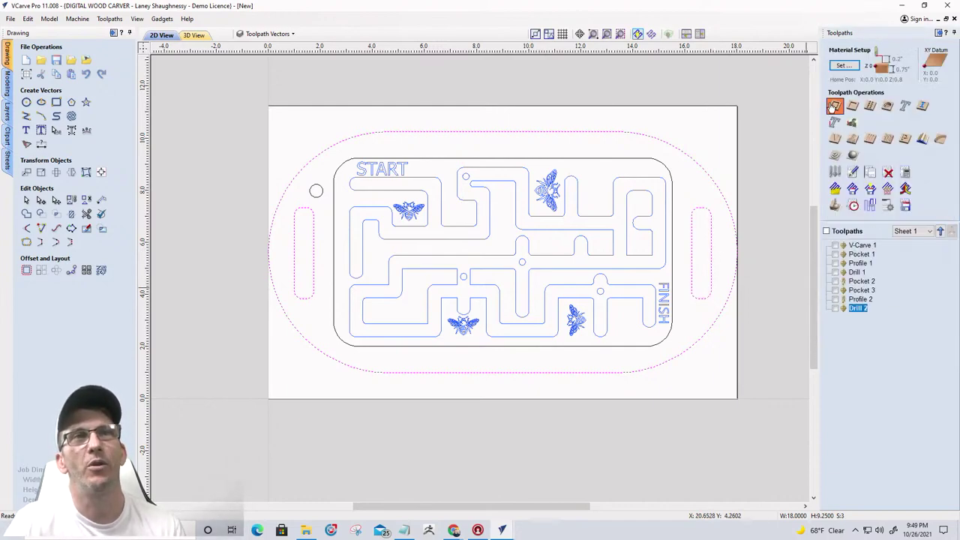
double_click(910, 90)
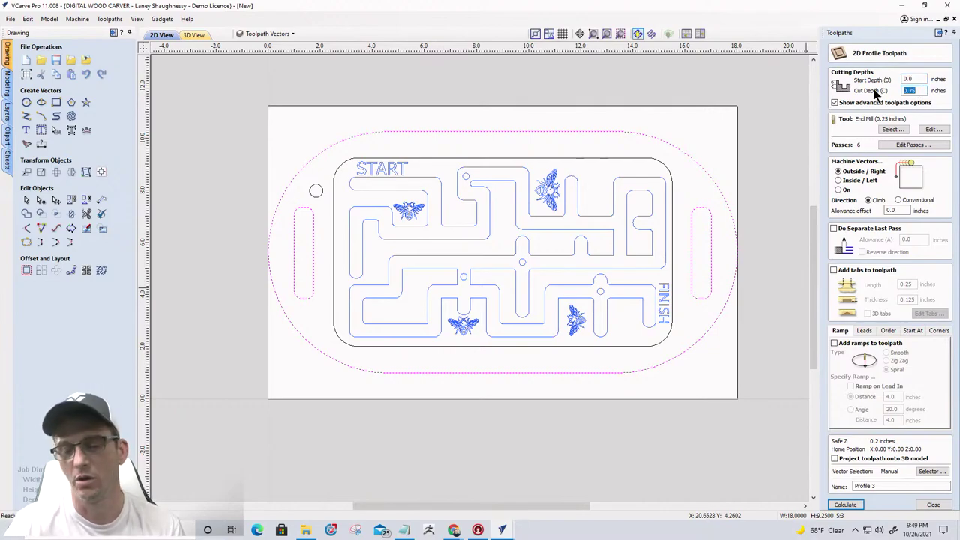
text(.25)
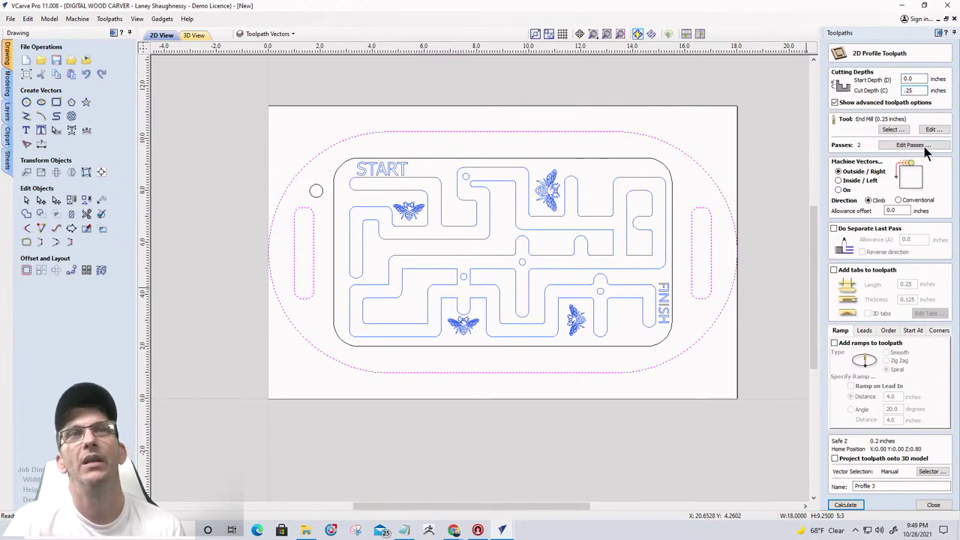
click(885, 129)
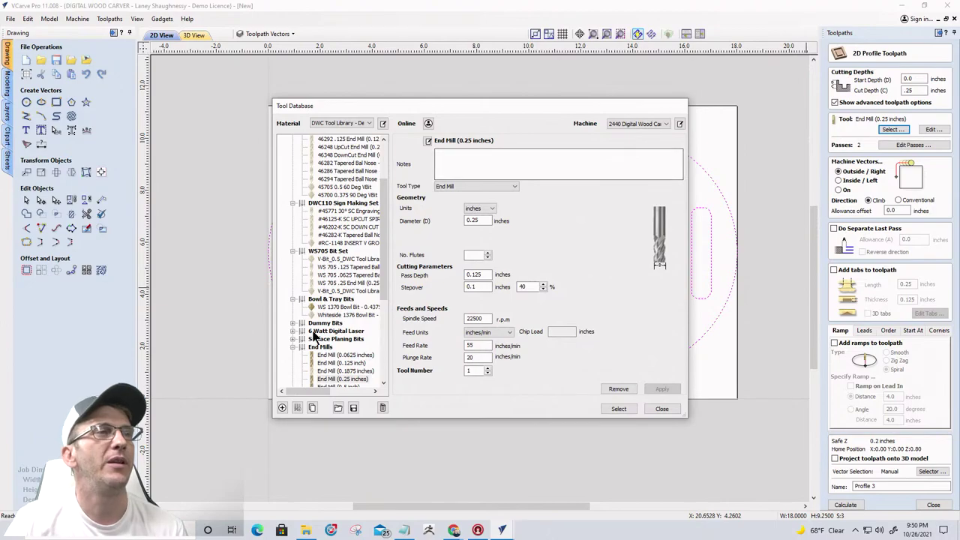
scroll(328, 336, down, 1)
scroll(327, 336, down, 3)
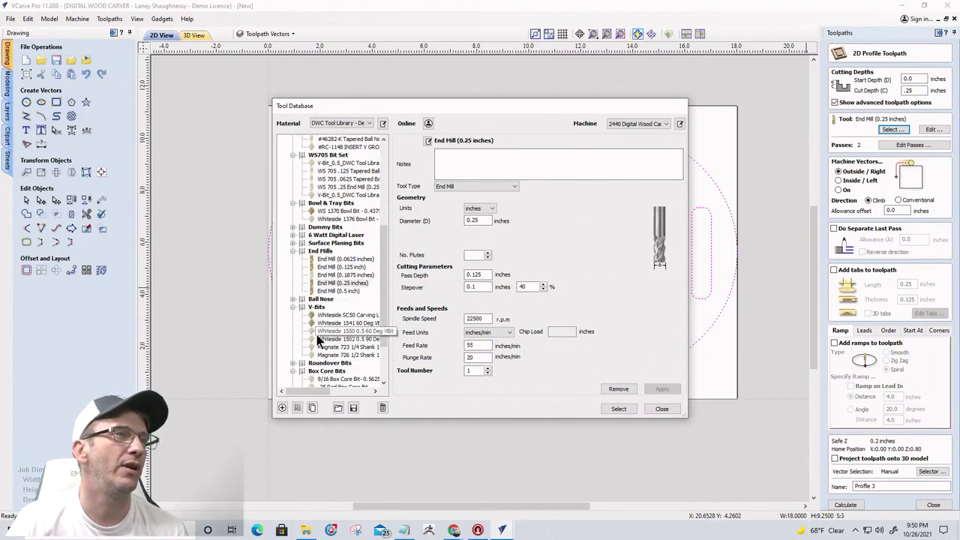
scroll(316, 335, down, 3)
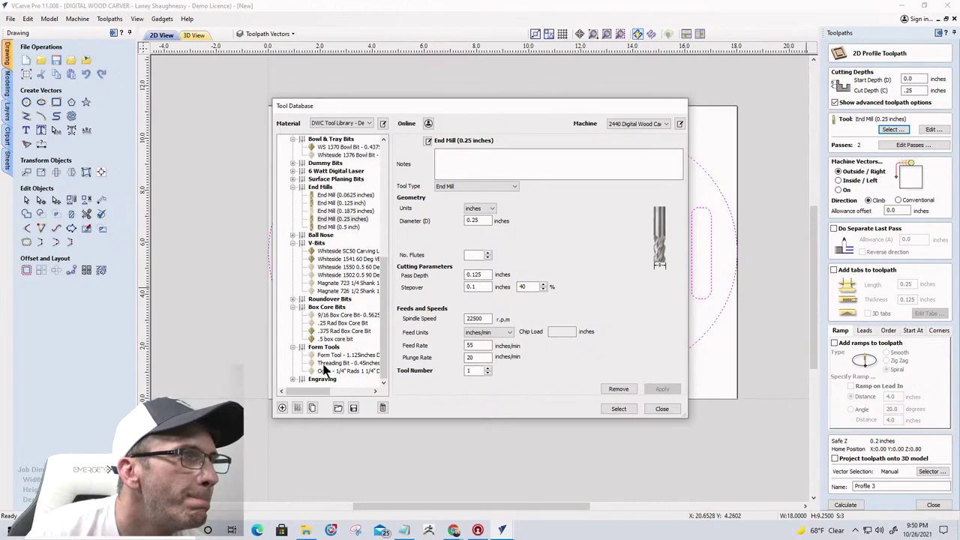
click(293, 300)
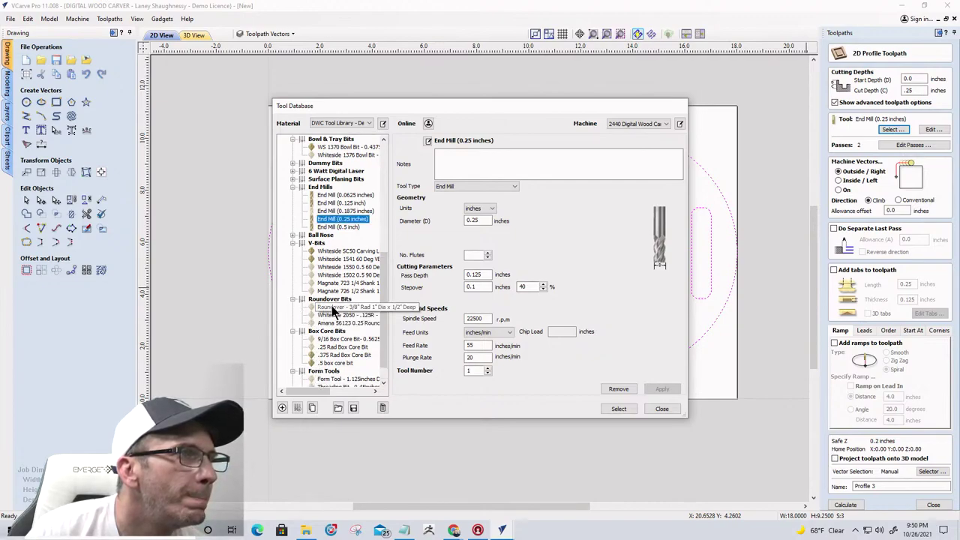
click(332, 314)
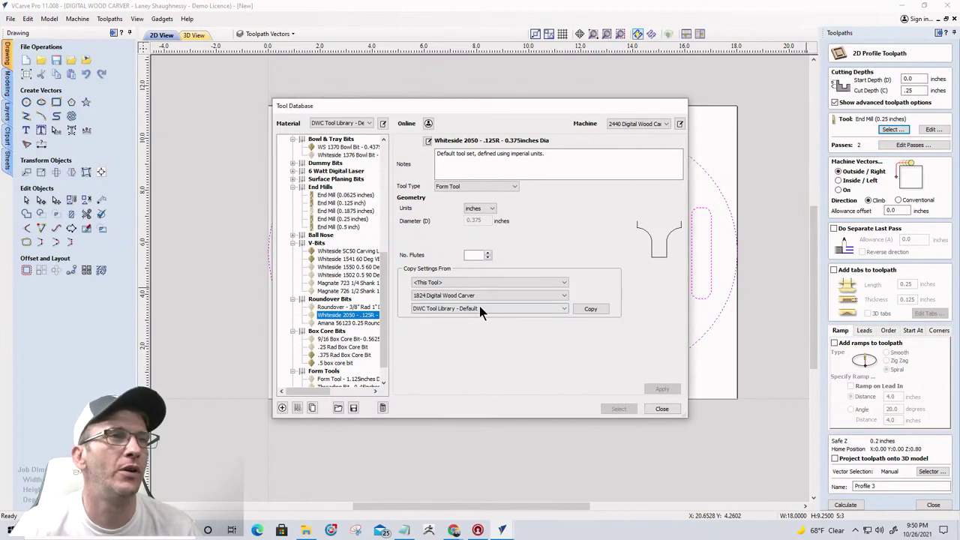
click(591, 310)
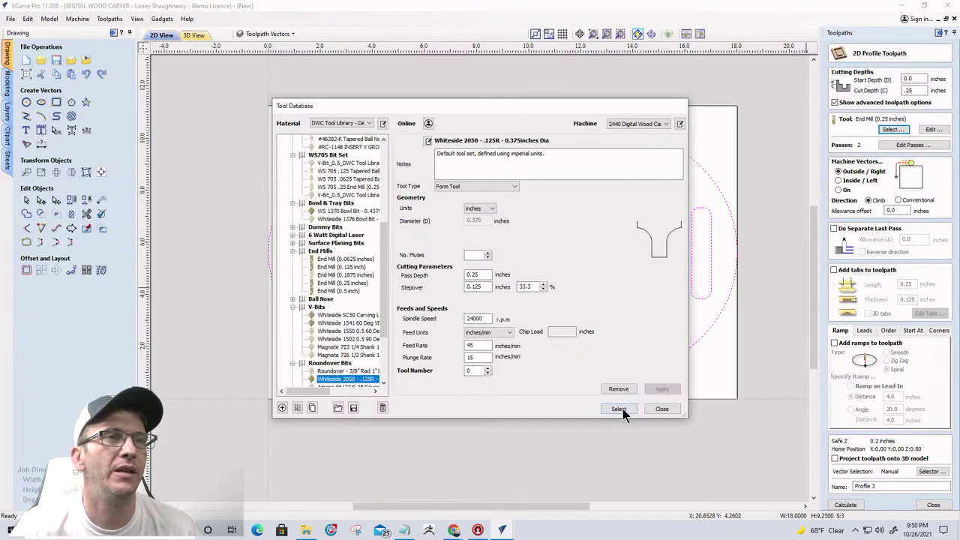
click(618, 409)
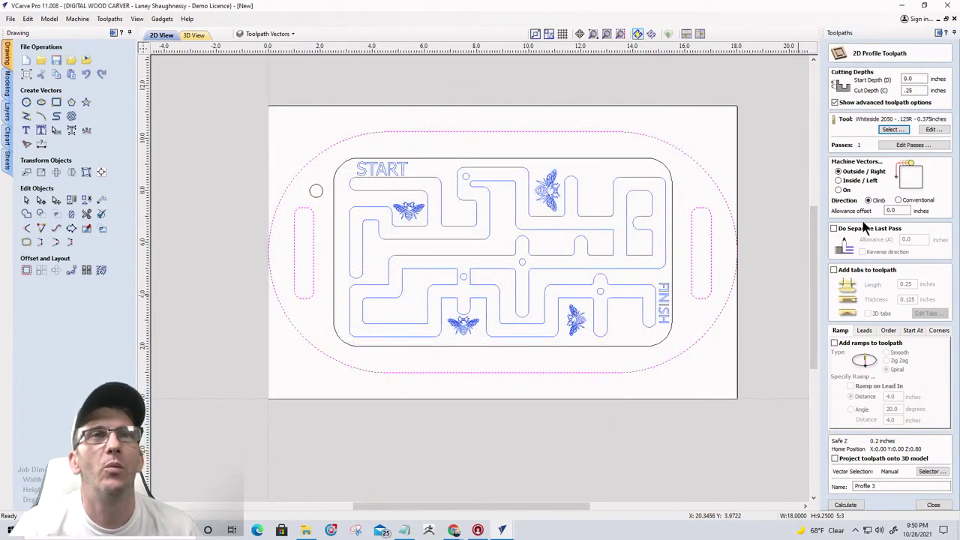
- Set the allowance offset to -.125 and calculate the profile
double_click(896, 211)
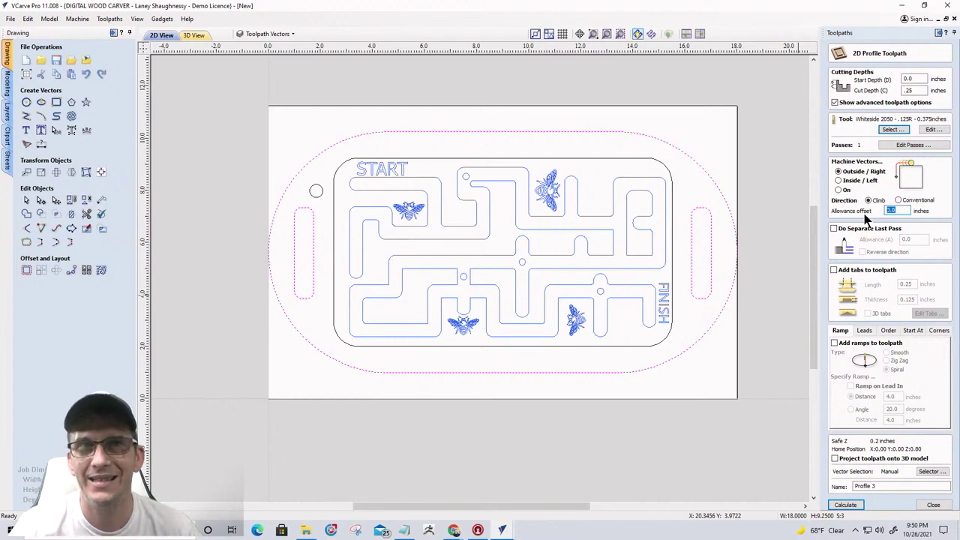
text(-)
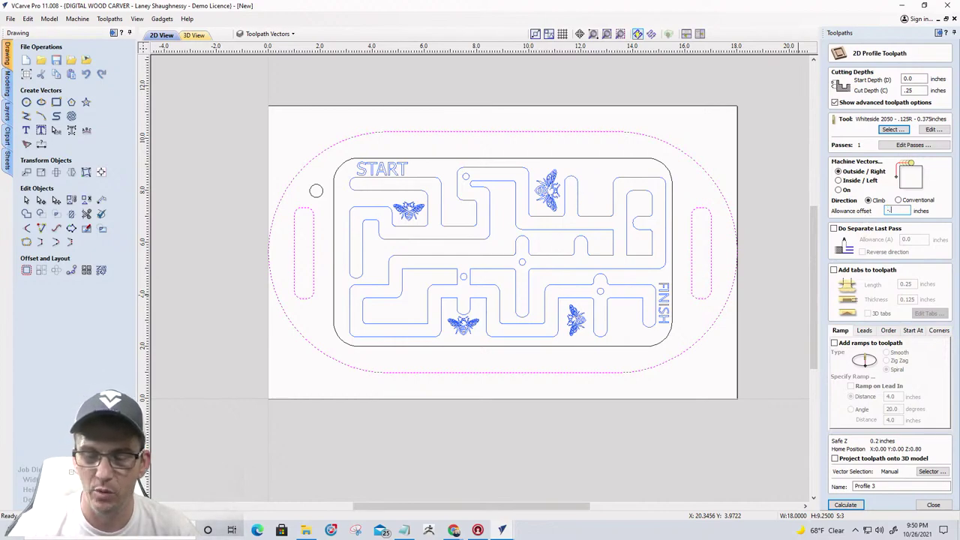
text(.125)
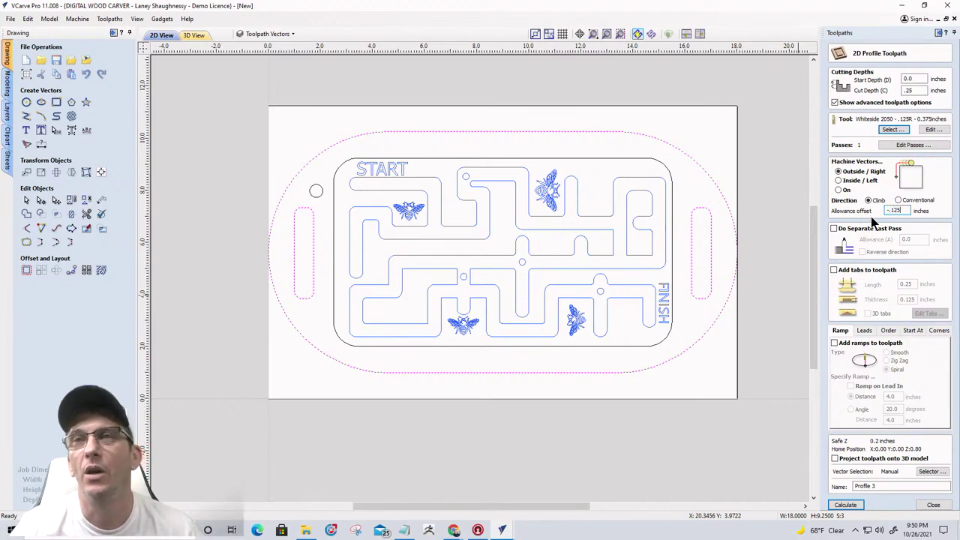
click(846, 506)
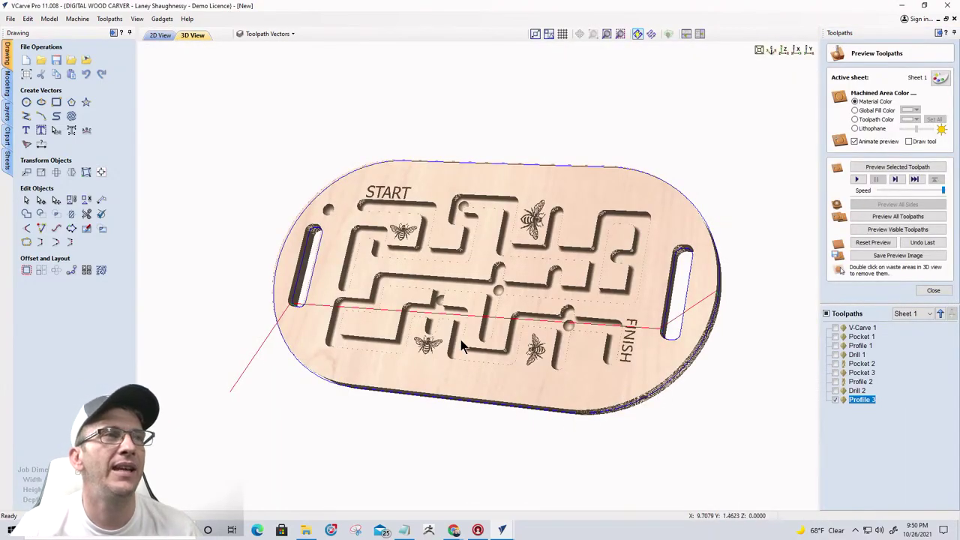
- Simulate the toolpaths and orbit to inspect the rounded outer edge, then return to 2D
drag(463, 344, 571, 338)
scroll(564, 333, up, 3)
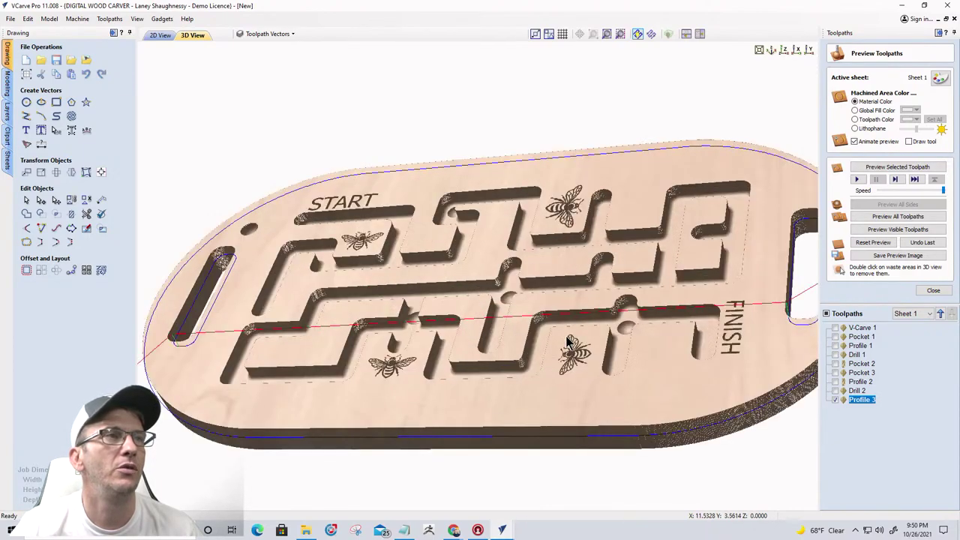
scroll(450, 295, down, 3)
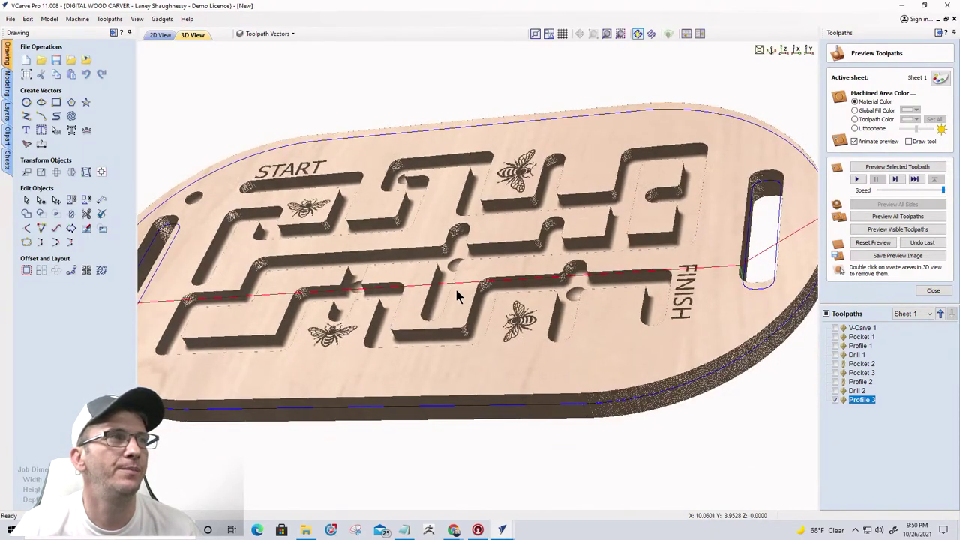
click(887, 229)
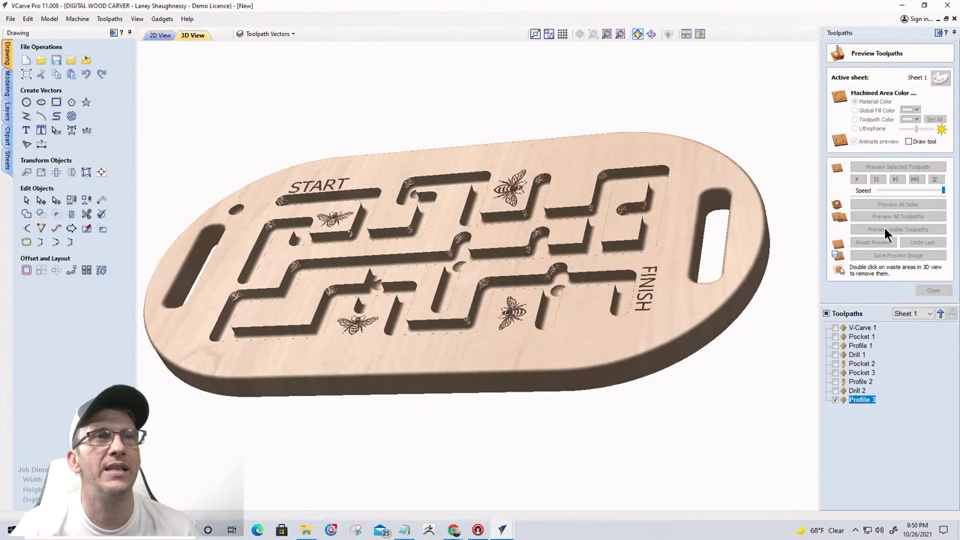
drag(641, 314, 662, 346)
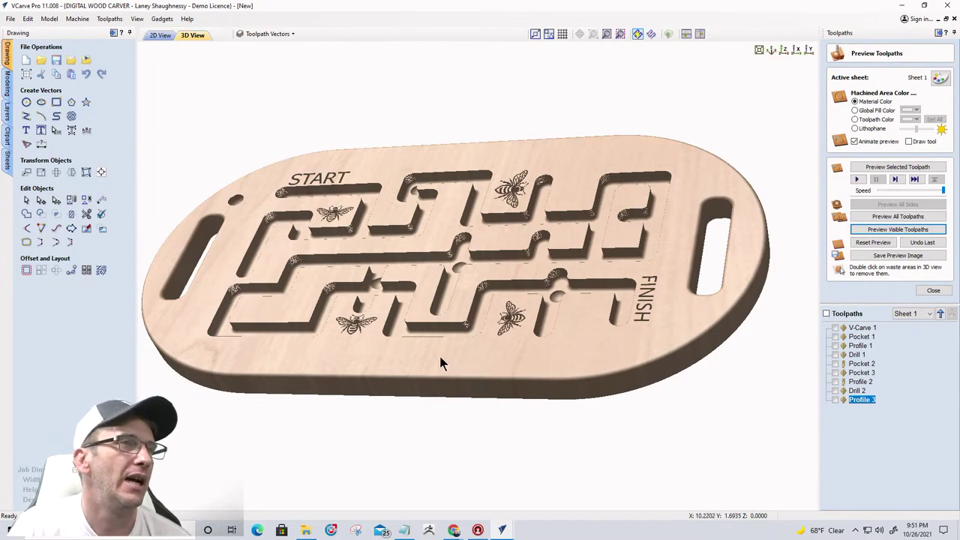
drag(424, 359, 691, 252)
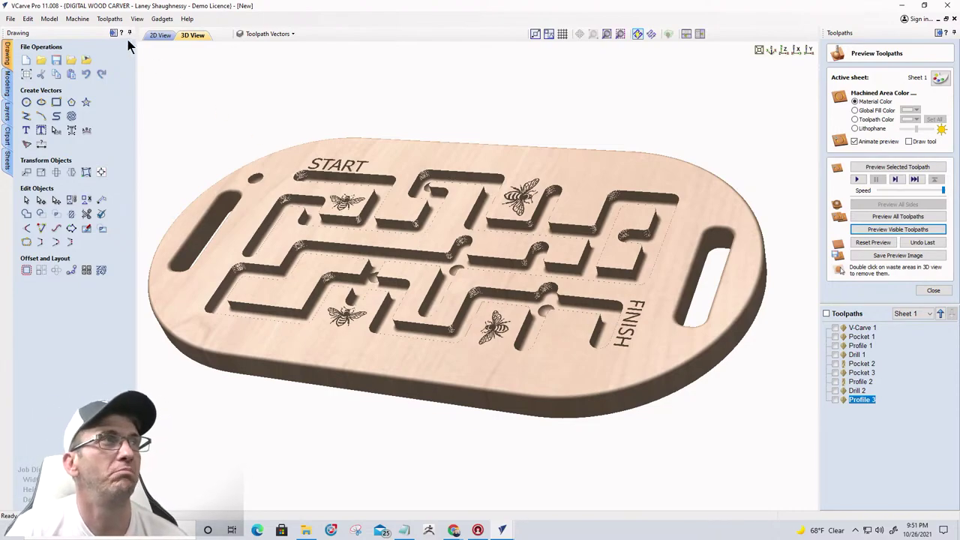
click(160, 36)
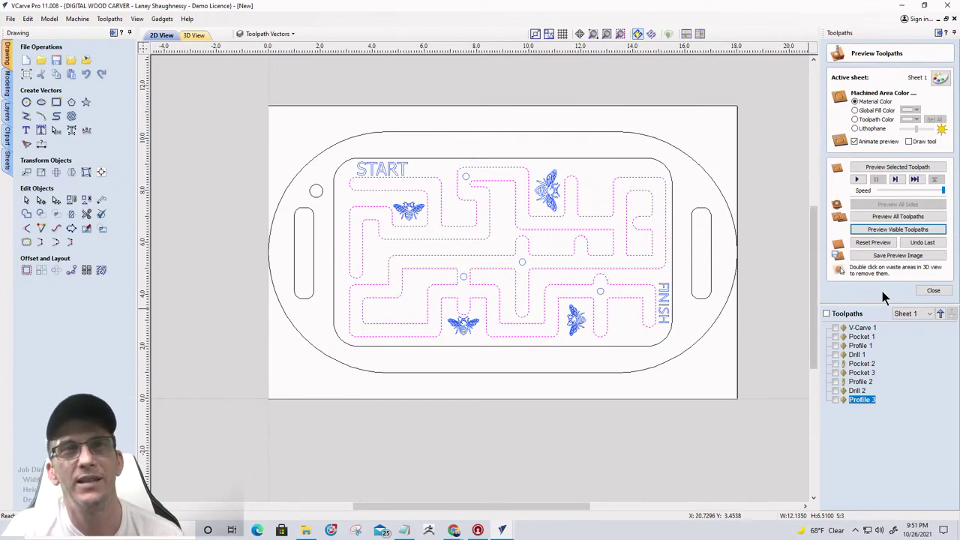
- Start a new profile toolpath cutting Inside/Left with a negative allowance offset
click(933, 290)
click(835, 107)
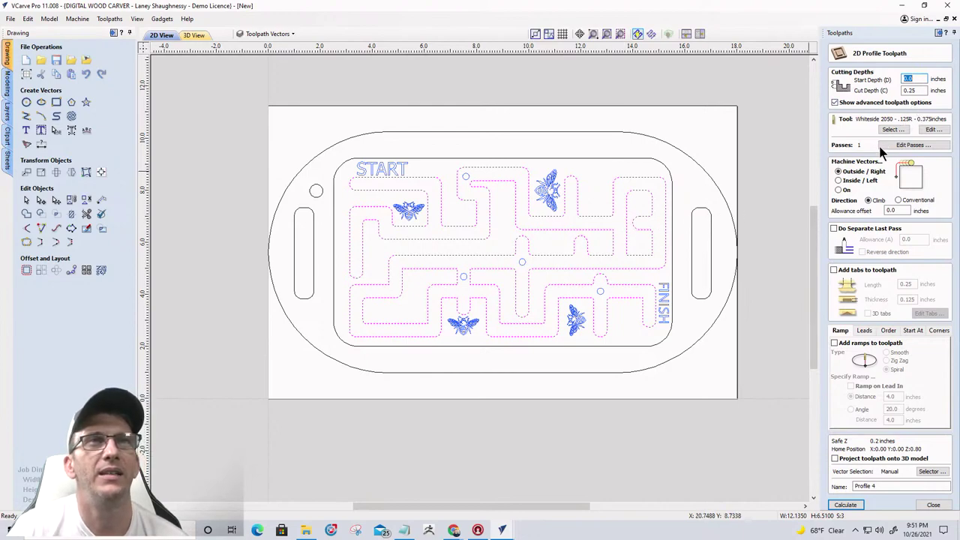
click(839, 181)
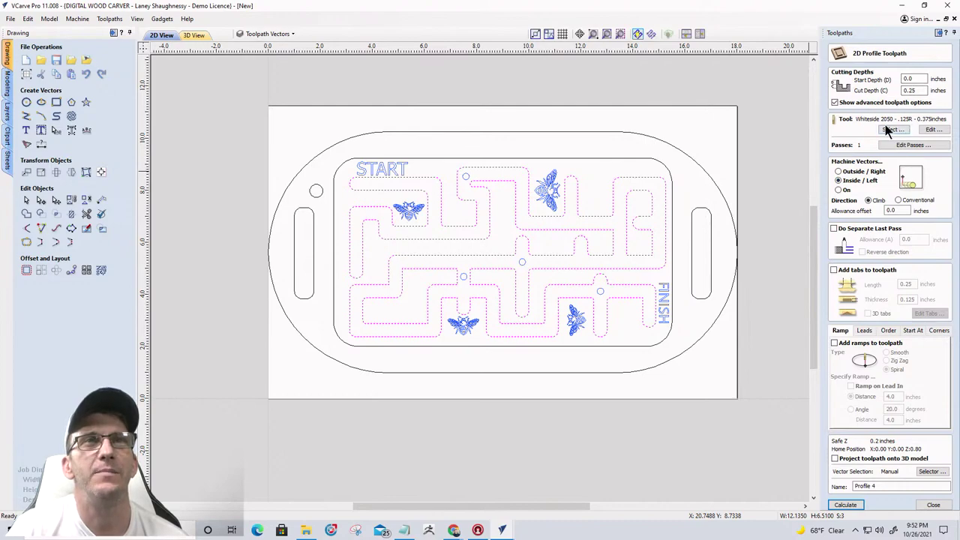
double_click(890, 211)
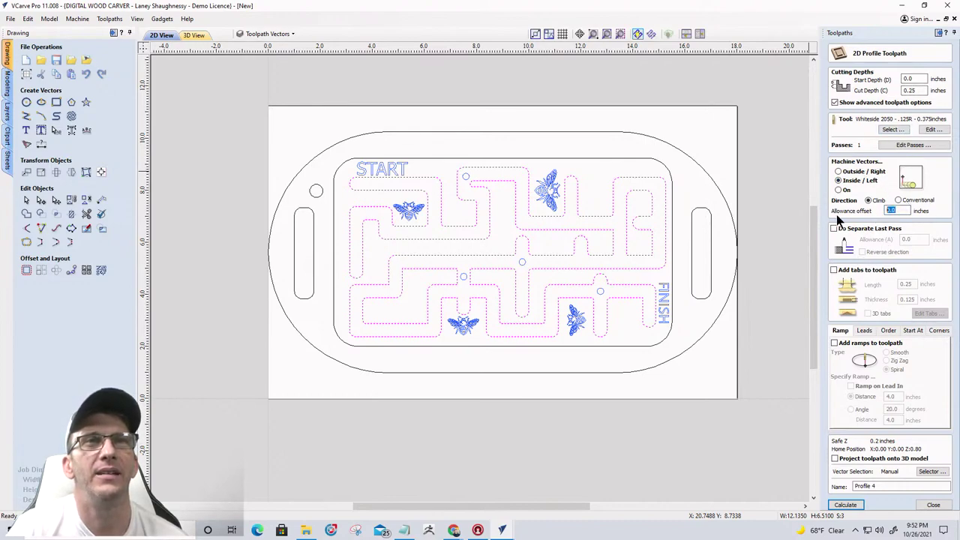
text(-)
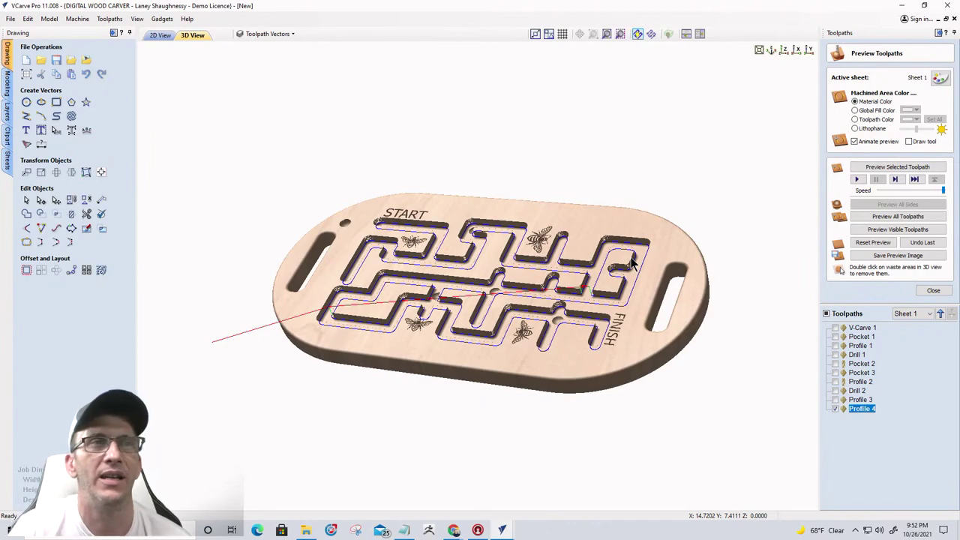
- Simulate the toolpaths and zoom and tilt to inspect the rounded maze channels
click(876, 230)
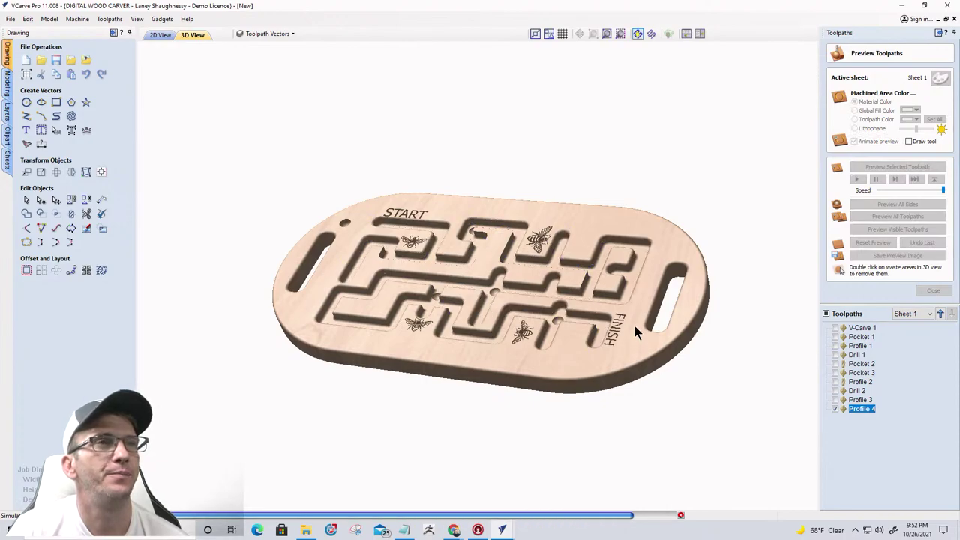
scroll(577, 318, up, 2)
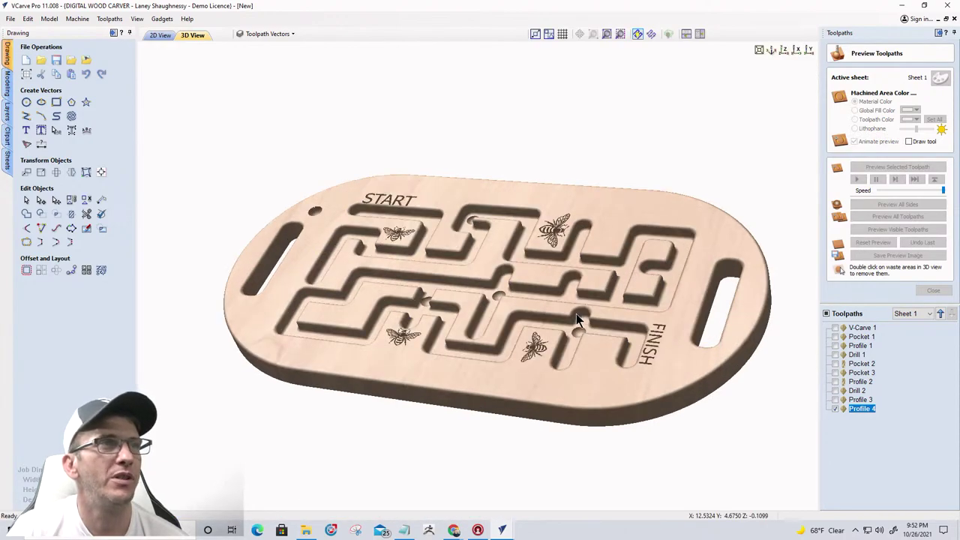
scroll(578, 319, up, 2)
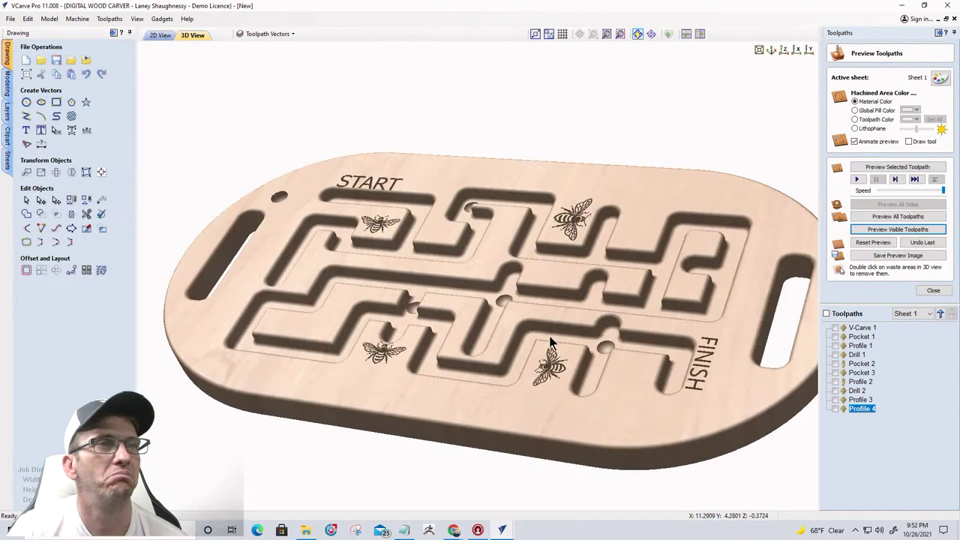
drag(548, 349, 470, 412)
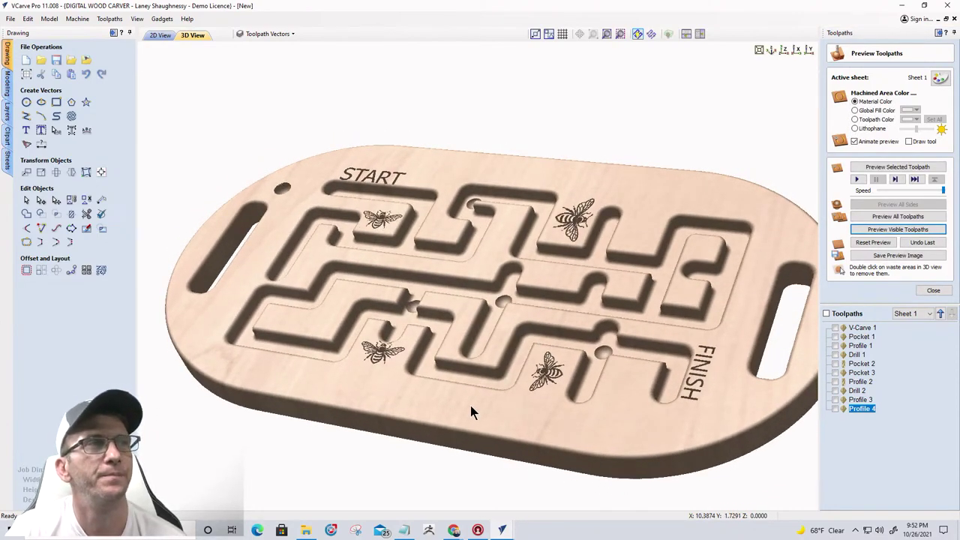
scroll(471, 412, down, 1)
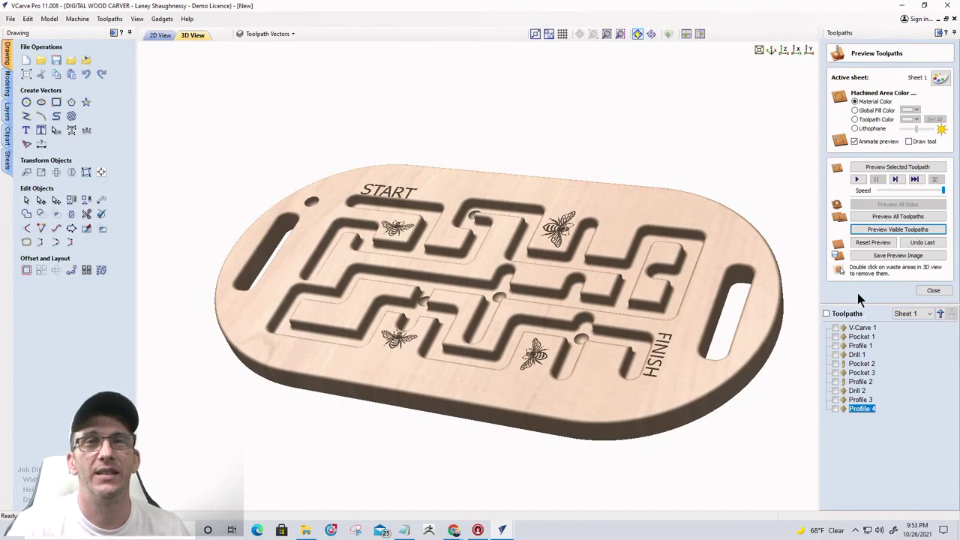
- Start a Fluting toolpath set to ramp at both start and end
click(923, 290)
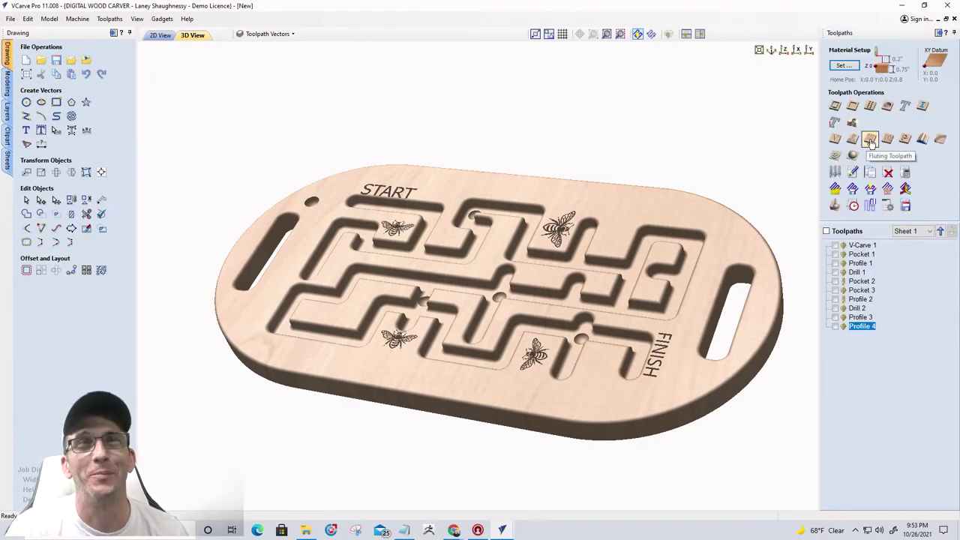
click(870, 141)
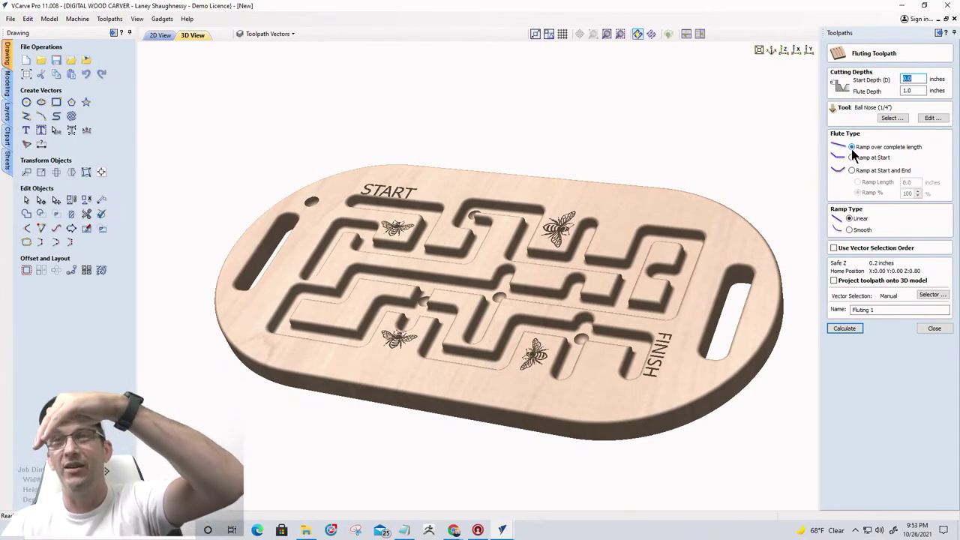
click(860, 173)
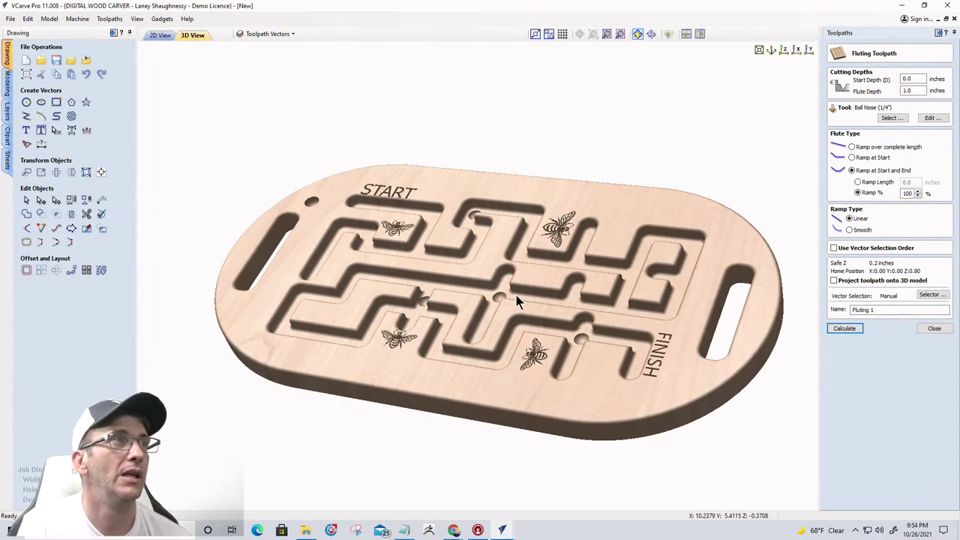
scroll(465, 296, up, 1)
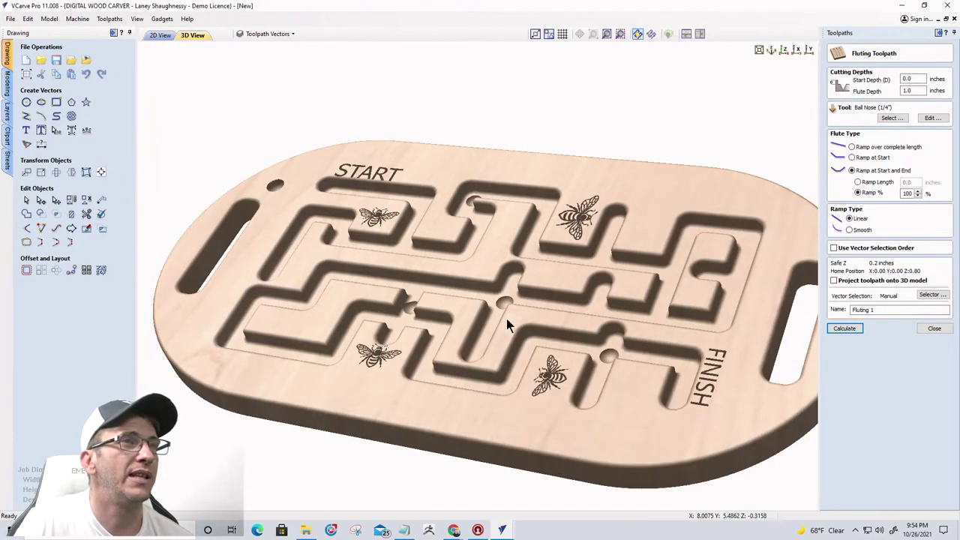
scroll(506, 324, up, 4)
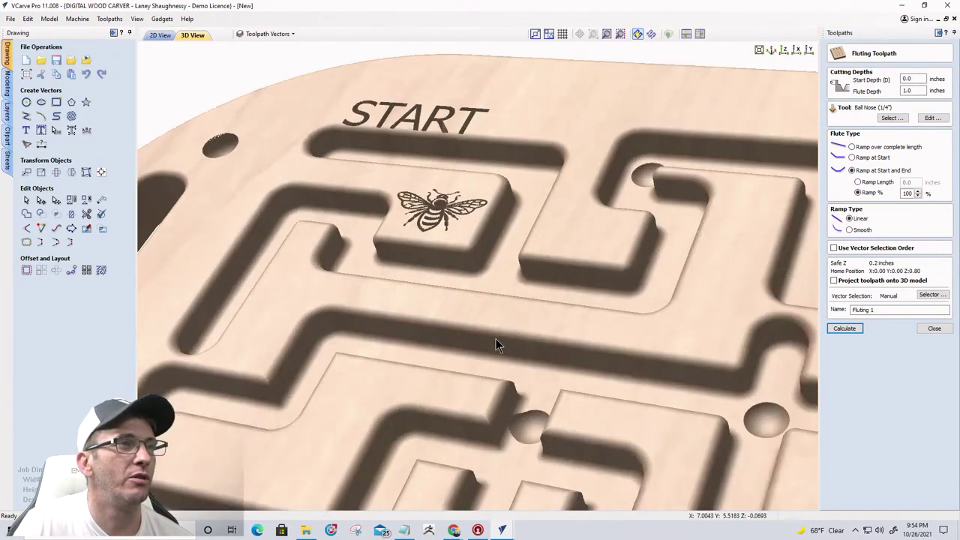
- Draw a short vertical line and a 1.675-inch horizontal line in the upper-left maze channel
click(153, 38)
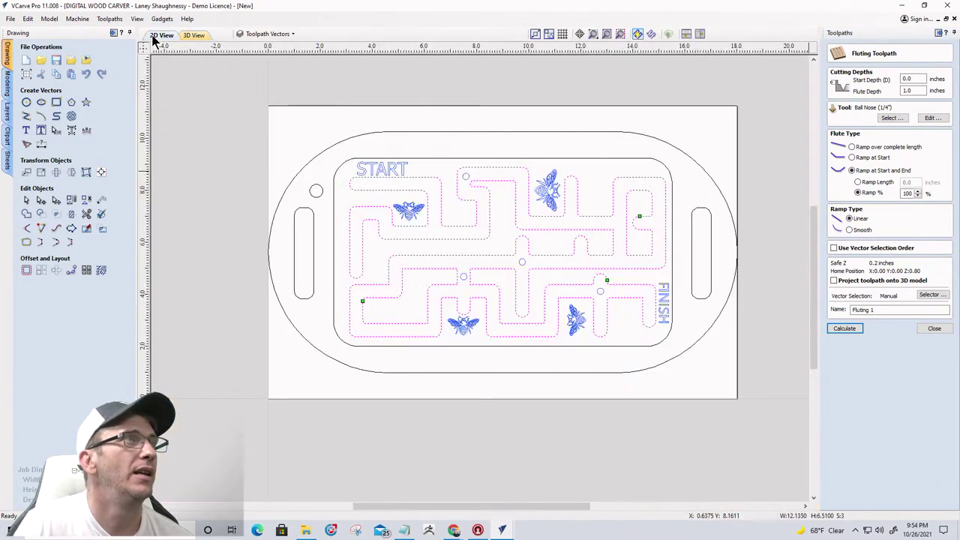
scroll(442, 281, up, 5)
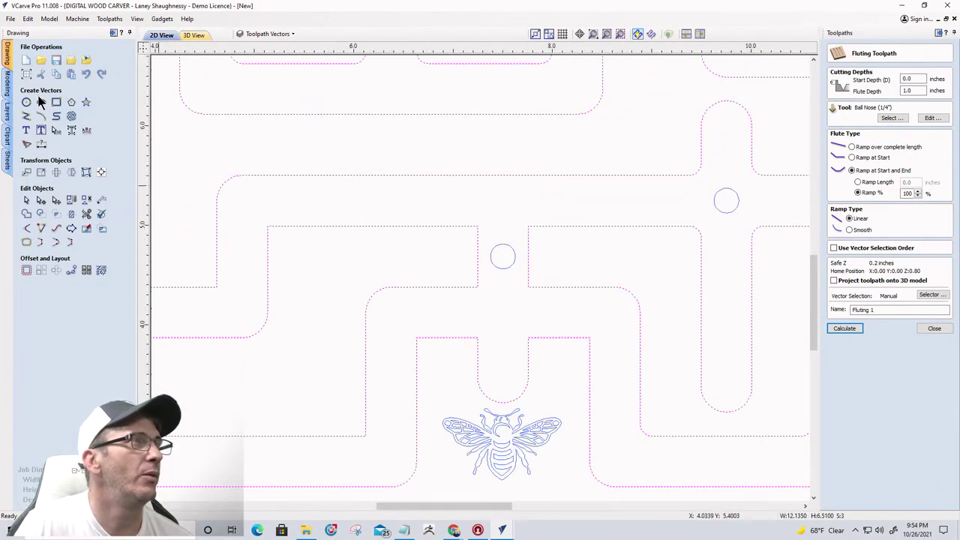
click(27, 117)
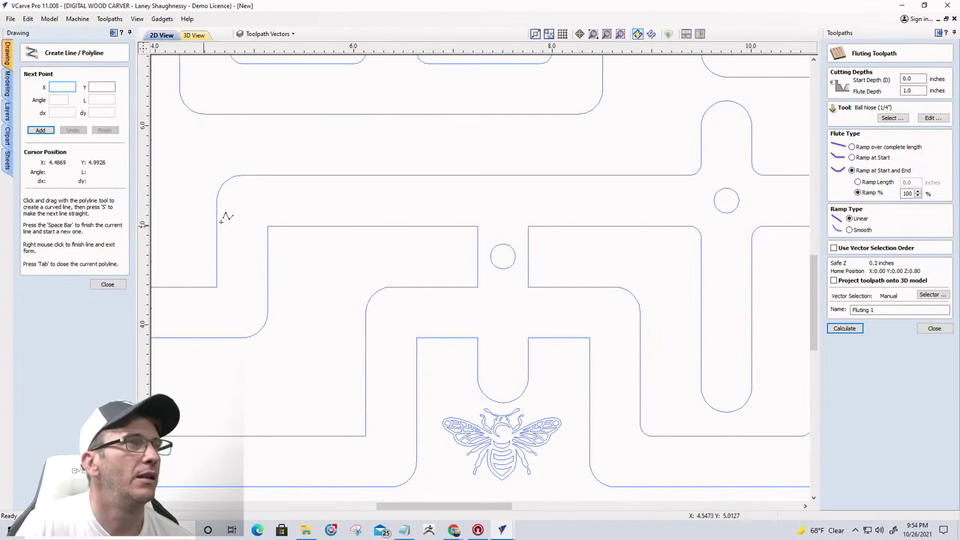
click(276, 225)
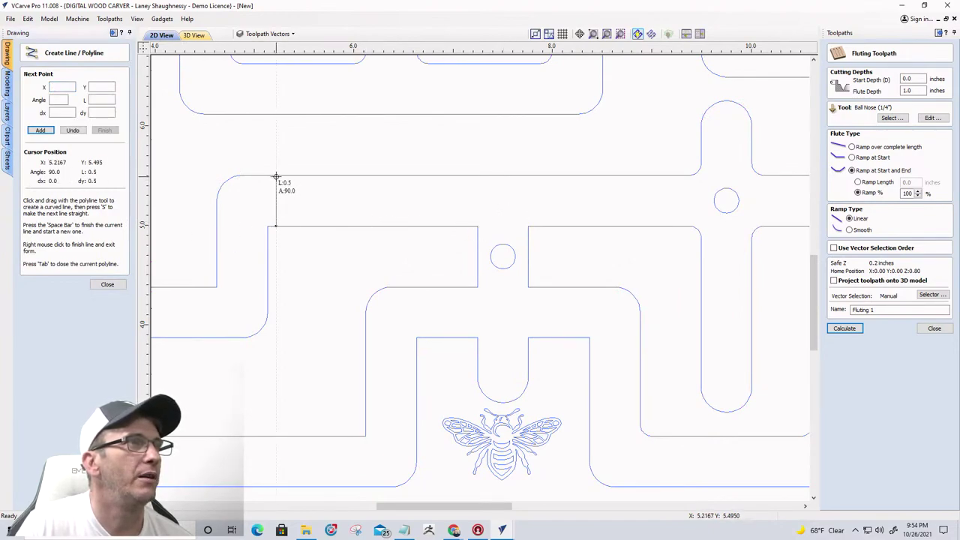
click(276, 177)
key(space)
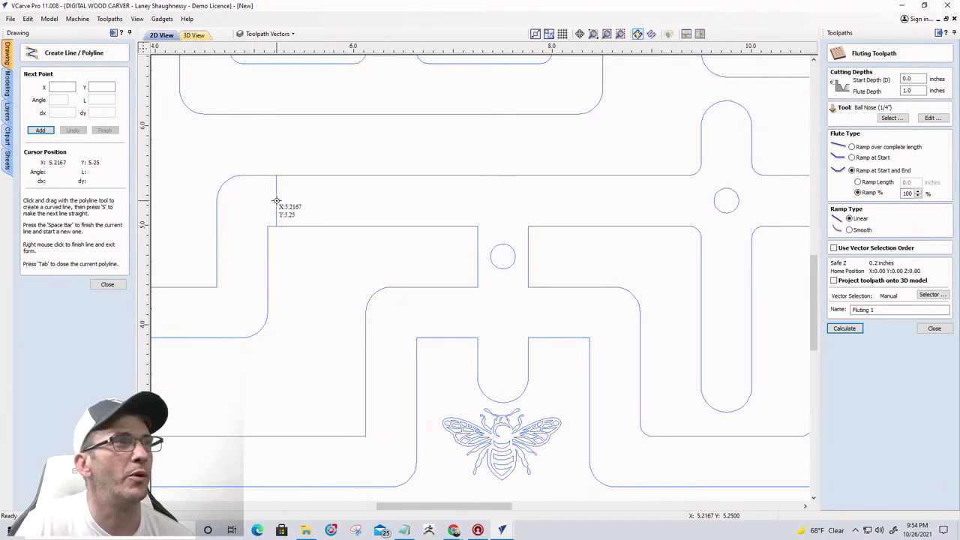
click(276, 201)
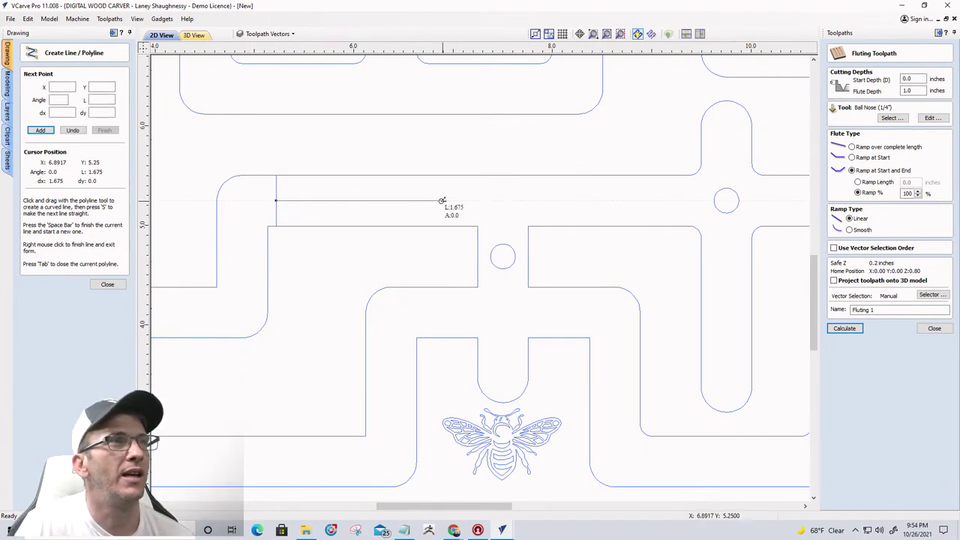
click(452, 200)
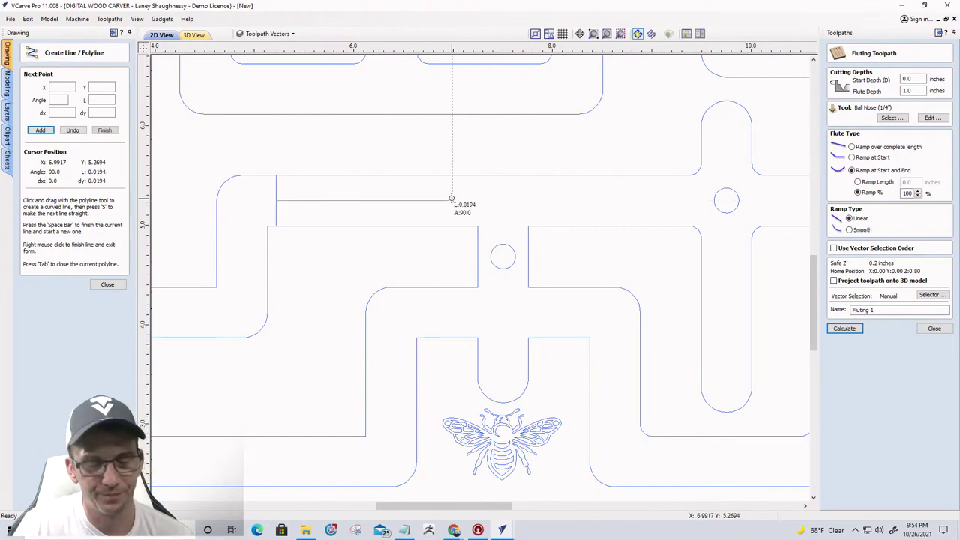
key(space)
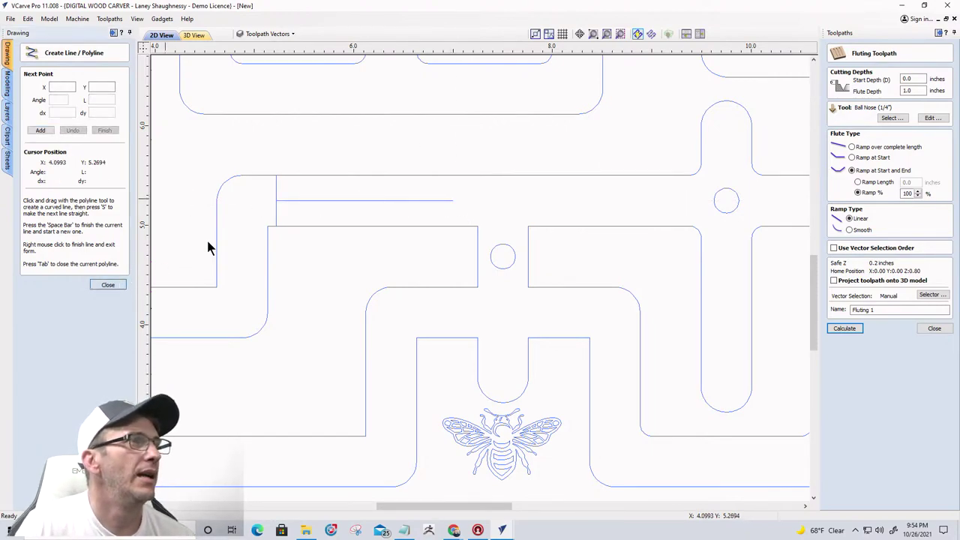
key(Escape)
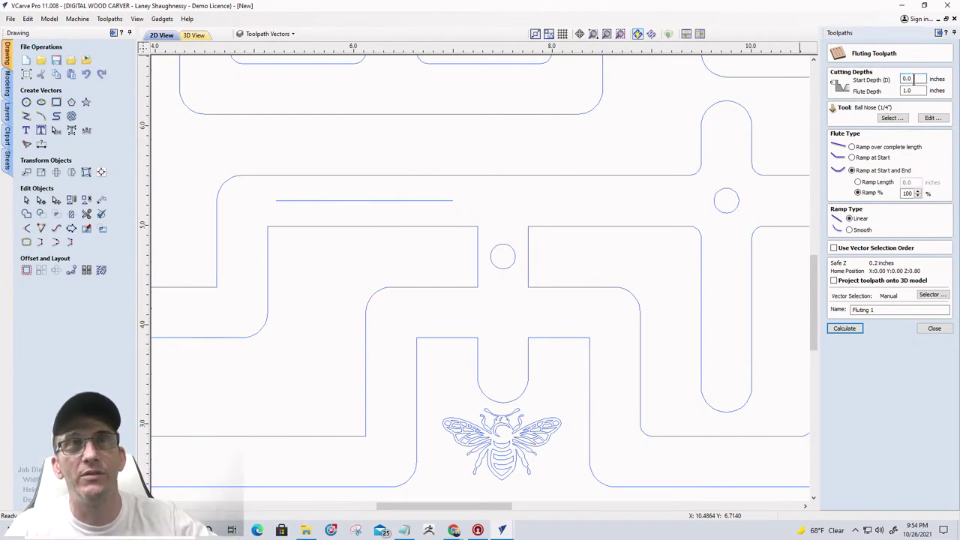
- Set the fluting Start Depth to .375 and Flute Depth to .1875
drag(916, 78, 876, 81)
text(.375)
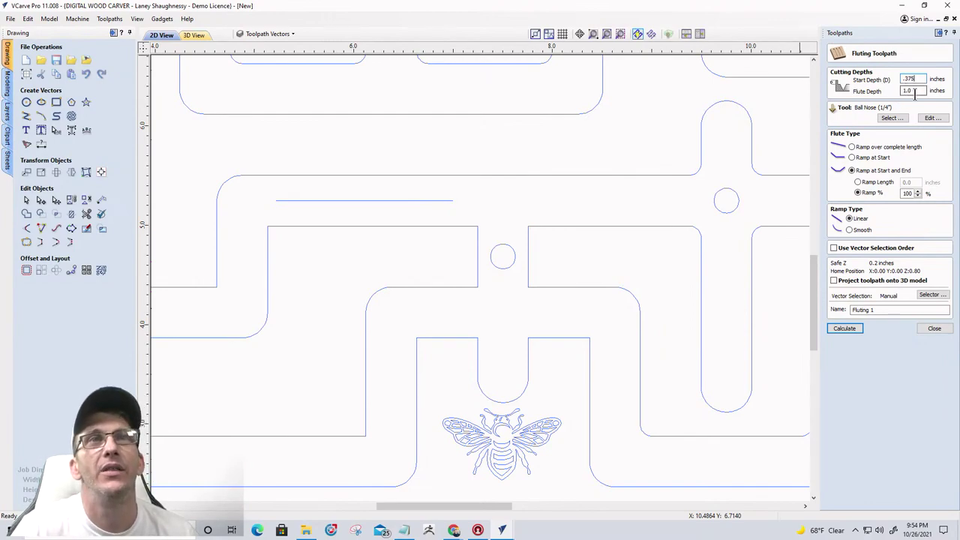
drag(914, 93, 889, 93)
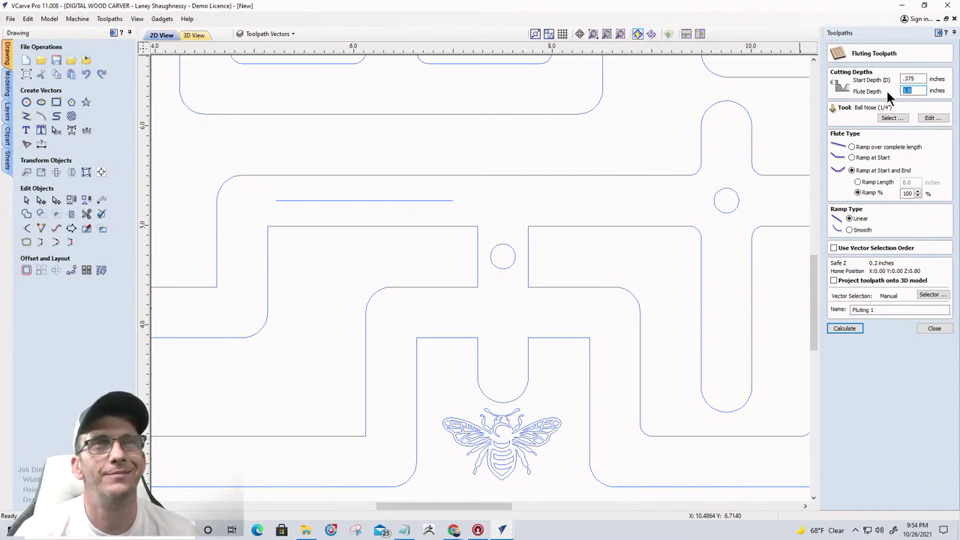
text(.1875)
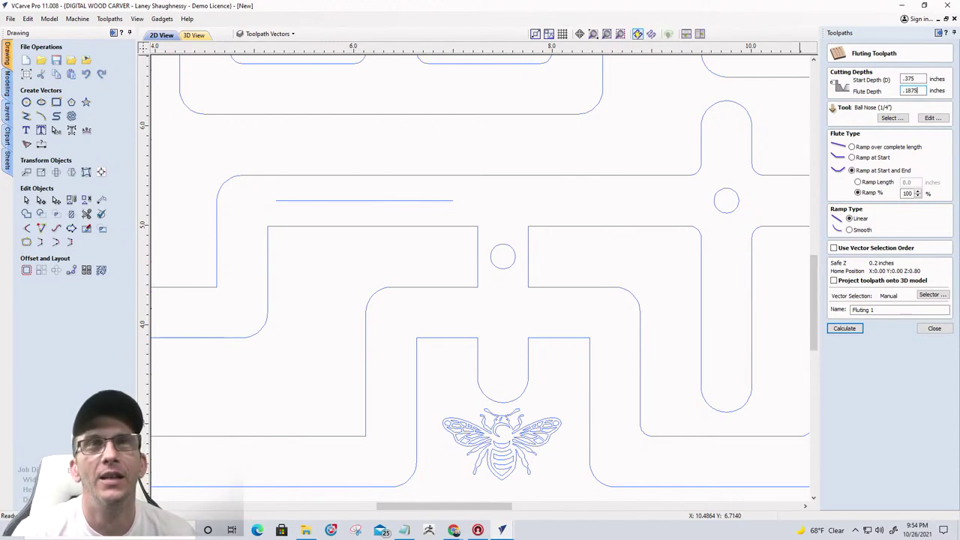
- Choose the .375 Rad Box Core Bit from the tool database for the flute
click(889, 118)
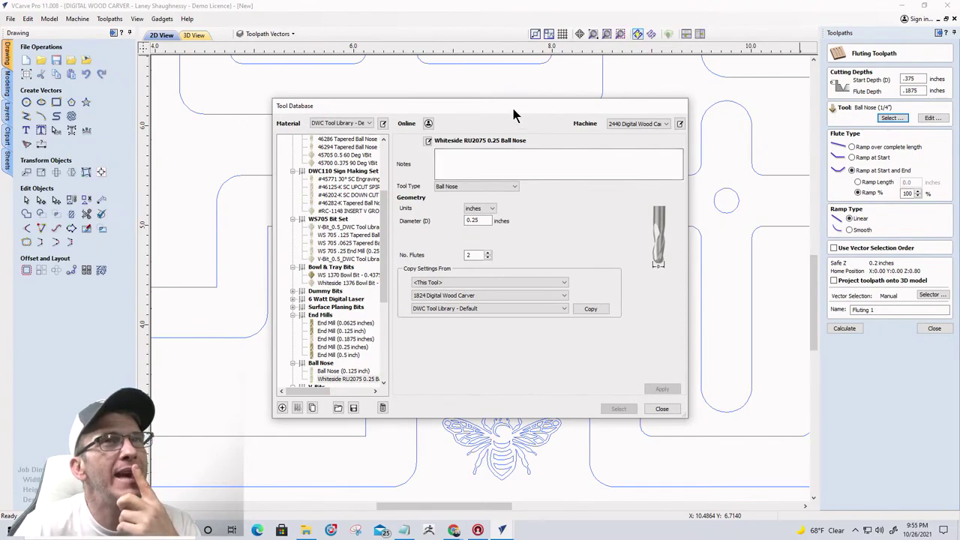
drag(514, 116, 795, 81)
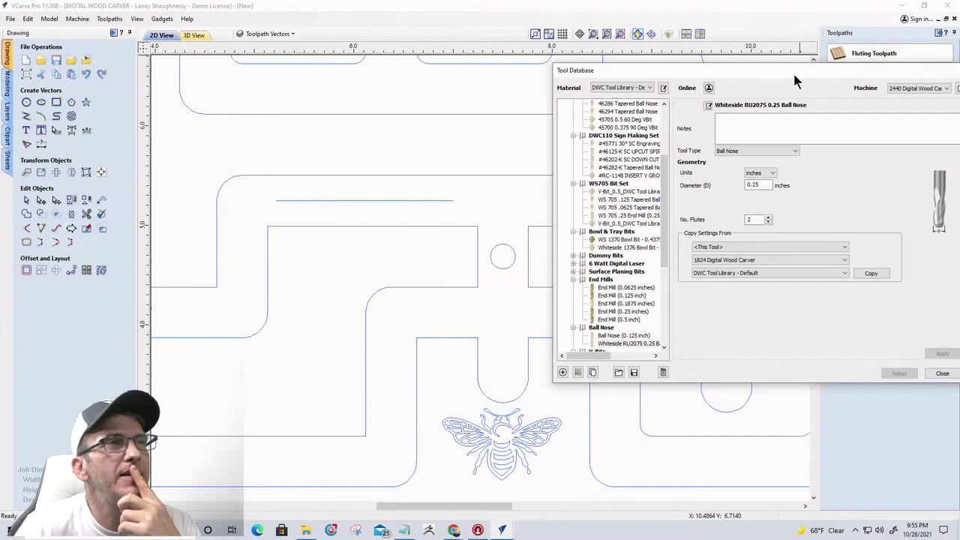
drag(795, 80, 710, 71)
drag(579, 217, 577, 197)
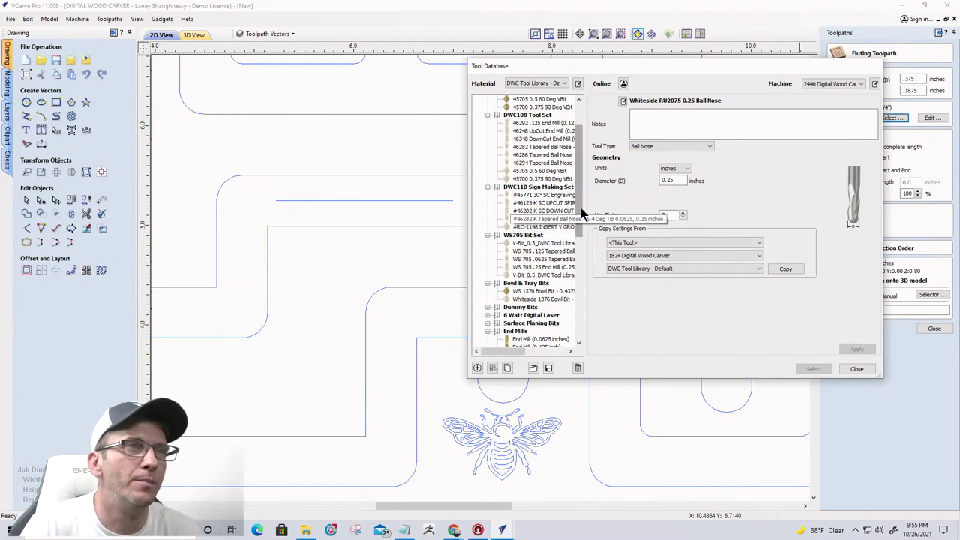
drag(578, 203, 577, 234)
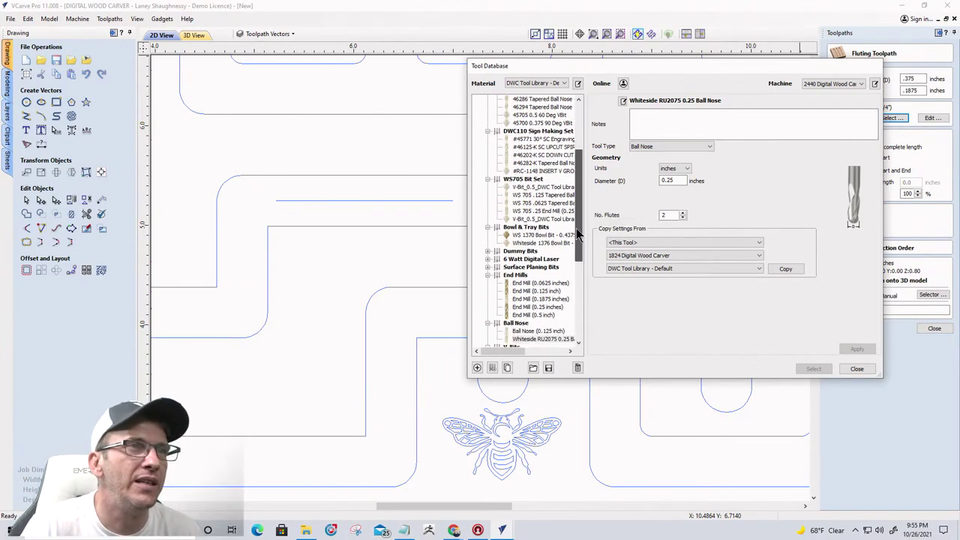
click(541, 242)
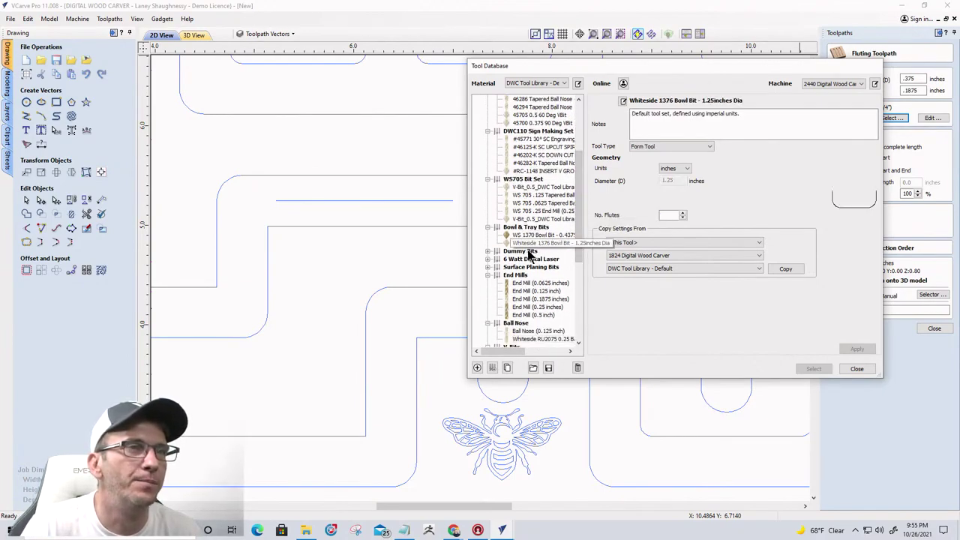
scroll(524, 330, down, 5)
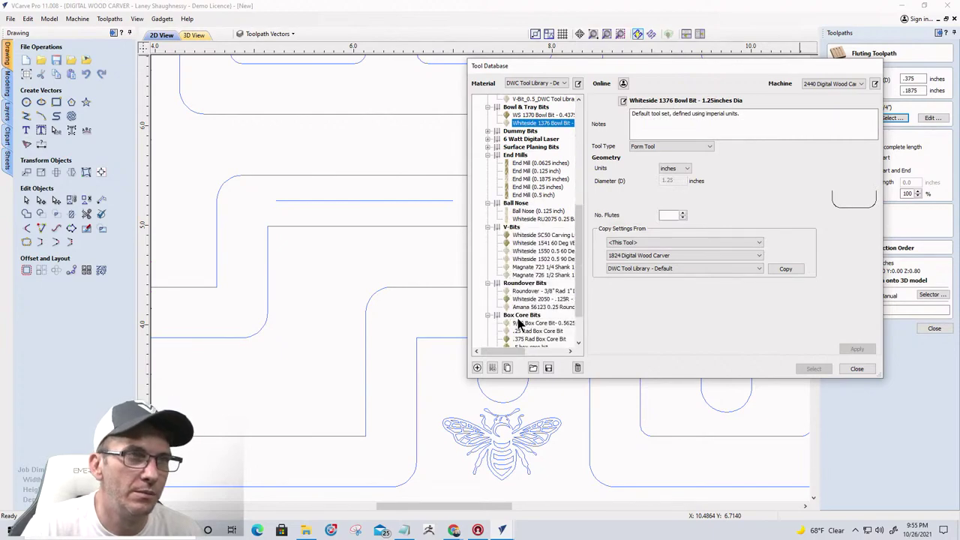
scroll(513, 335, down, 1)
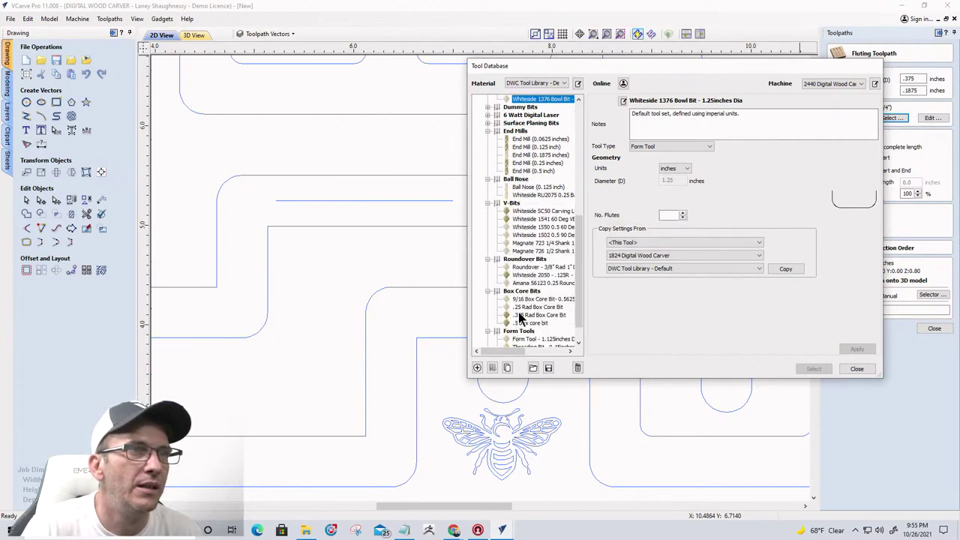
click(539, 315)
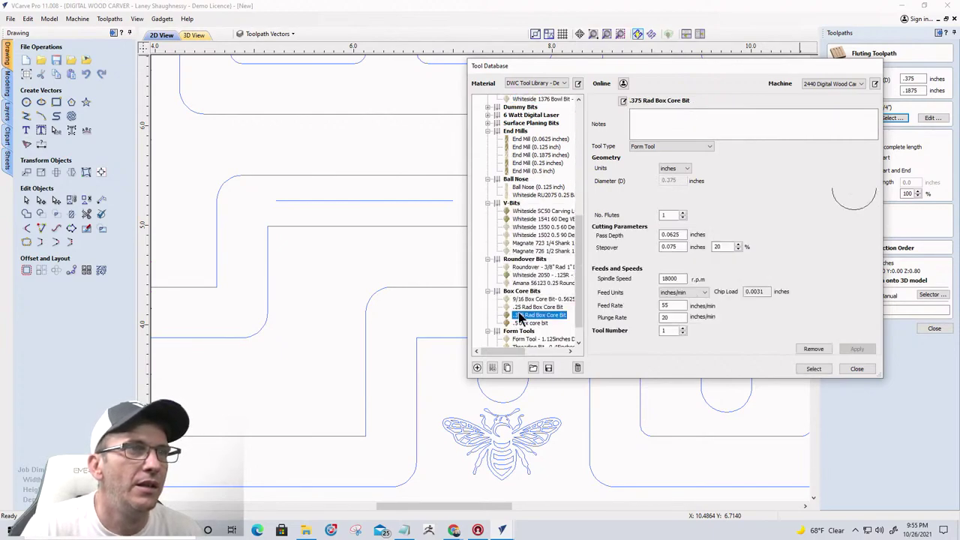
click(814, 369)
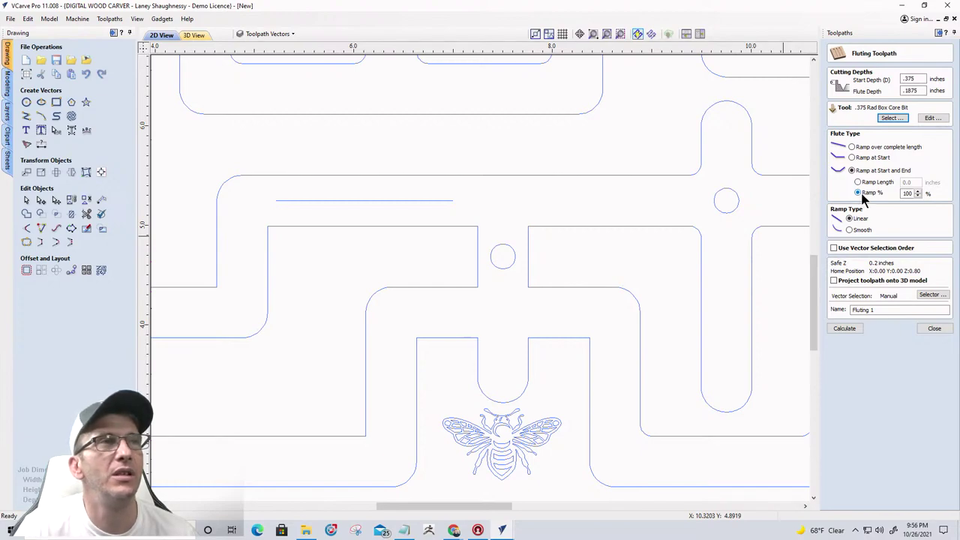
- Set a 30% start/end ramp and calculate Fluting 1 on the drawn horizontal line
click(917, 191)
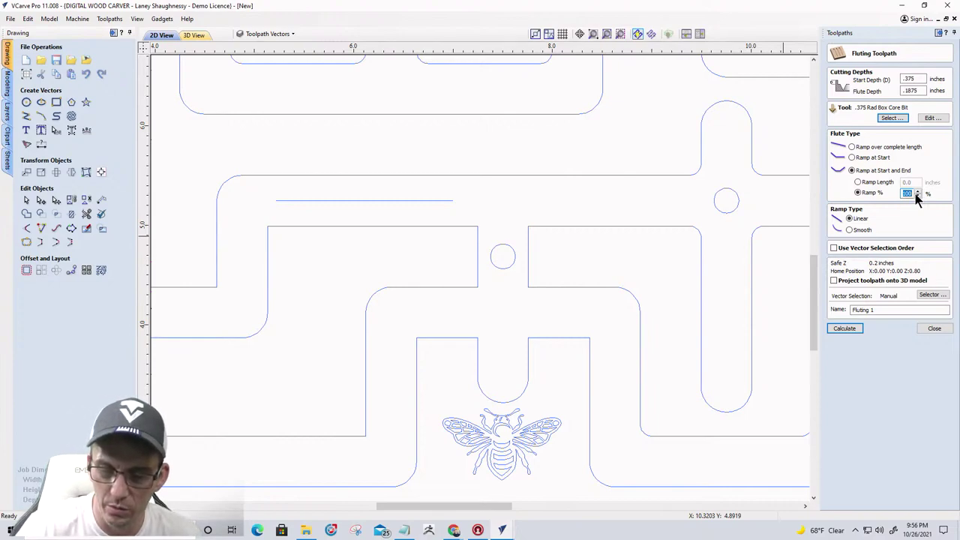
text(30)
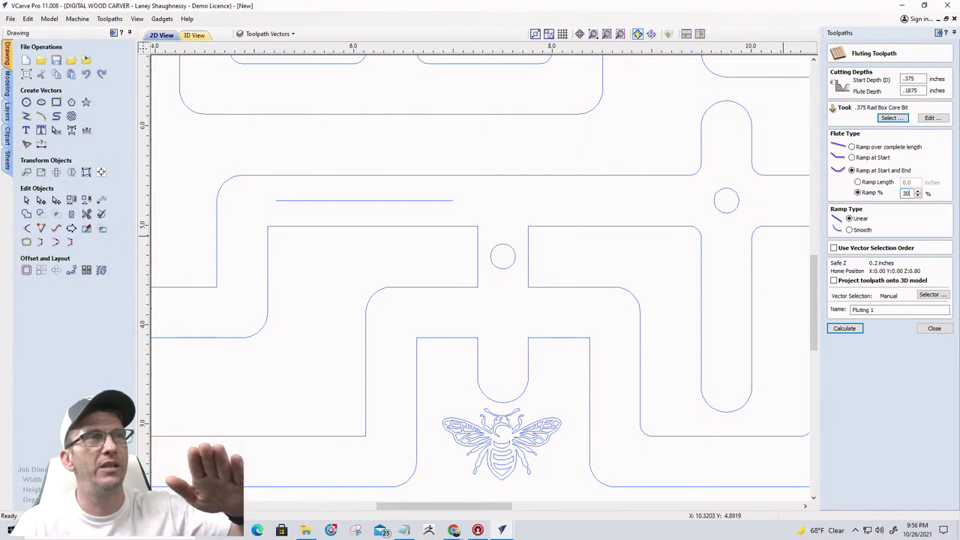
click(845, 328)
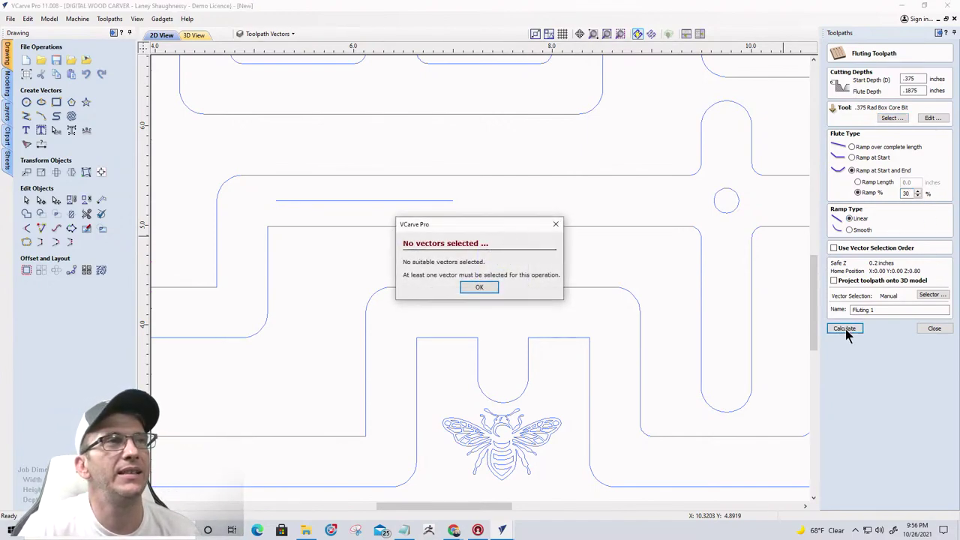
click(475, 288)
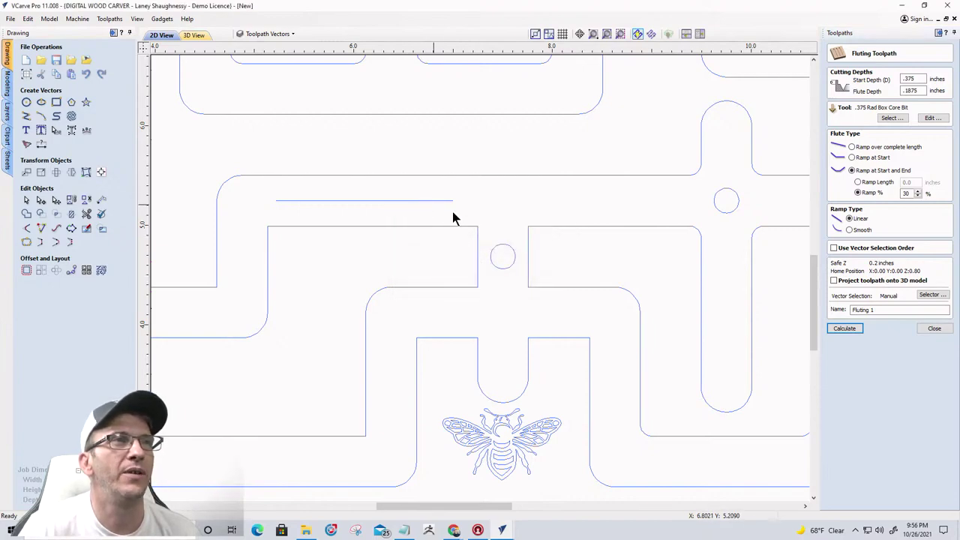
click(414, 200)
click(853, 327)
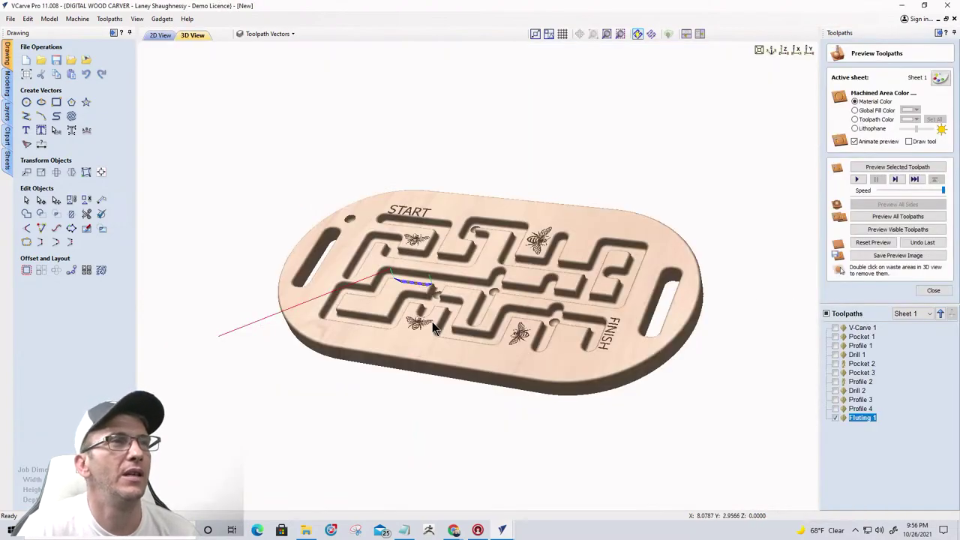
- Switch to top view, tilt the board, and simulate the visible Fluting 1 groove in 3D
scroll(433, 328, up, 5)
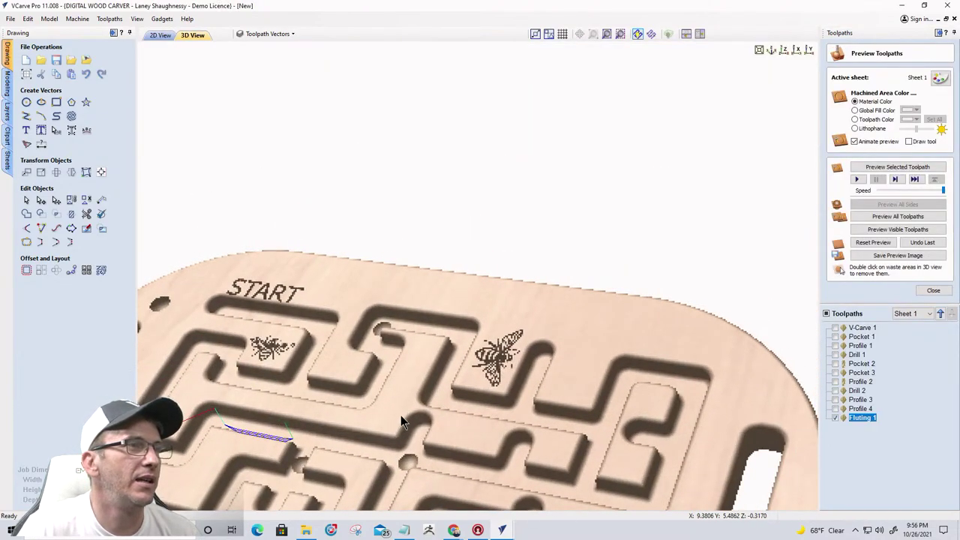
scroll(525, 249, down, 4)
click(774, 51)
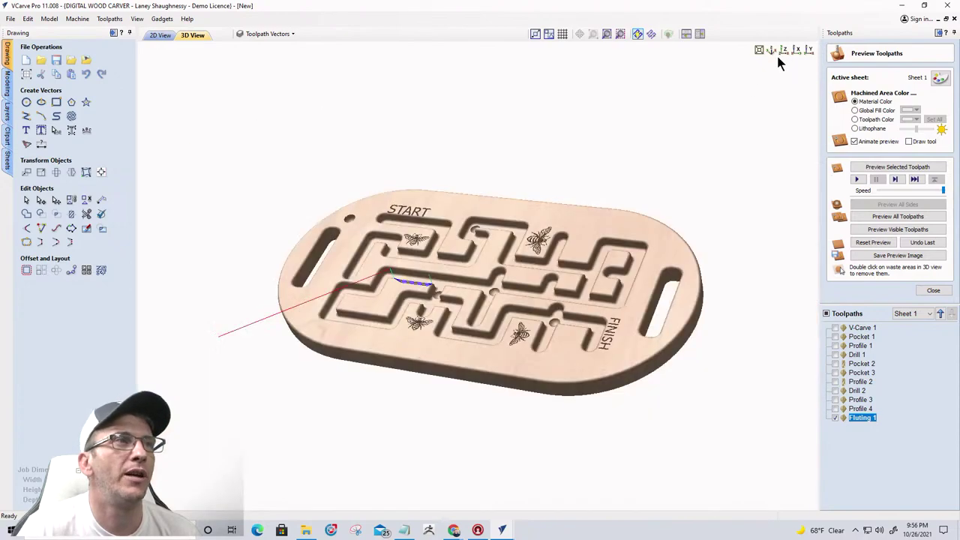
click(784, 49)
scroll(390, 308, up, 8)
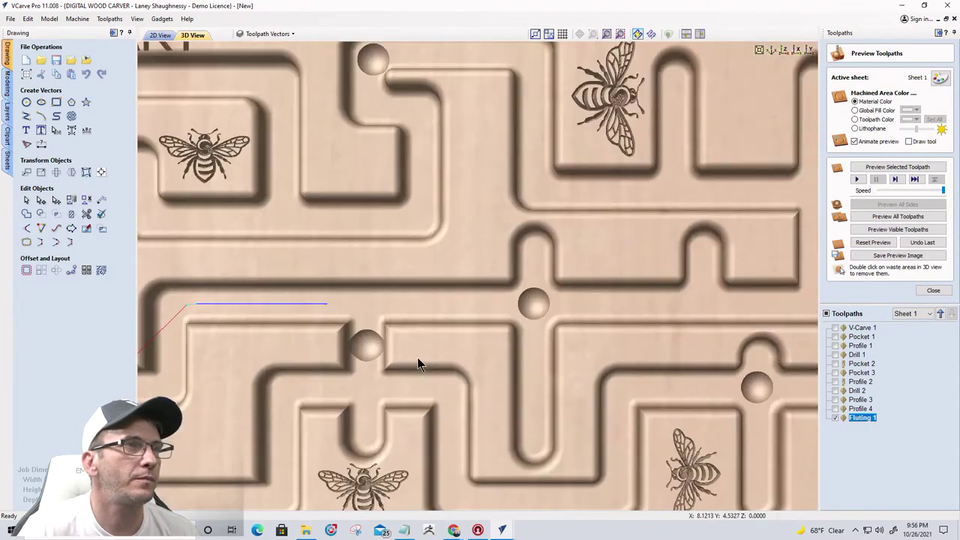
scroll(525, 352, down, 3)
scroll(422, 384, up, 4)
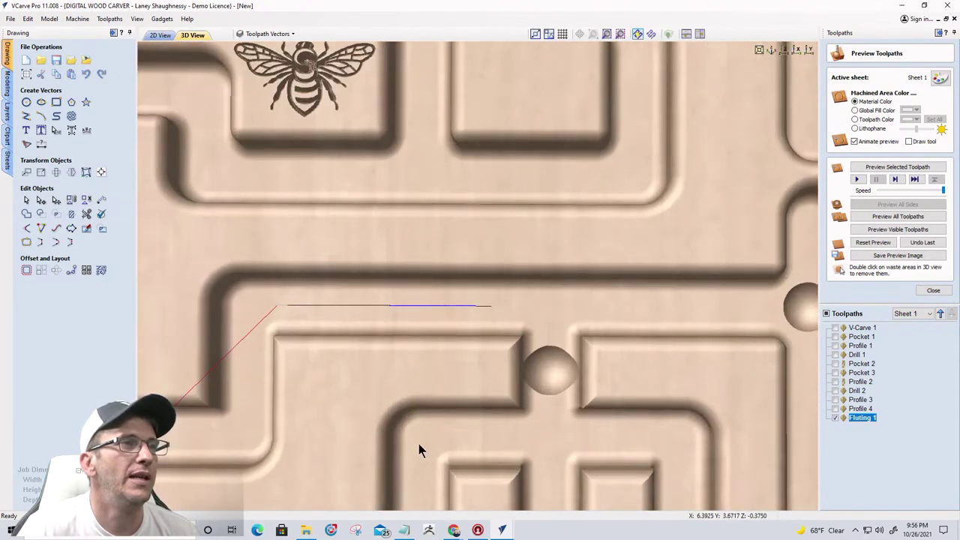
drag(418, 443, 419, 411)
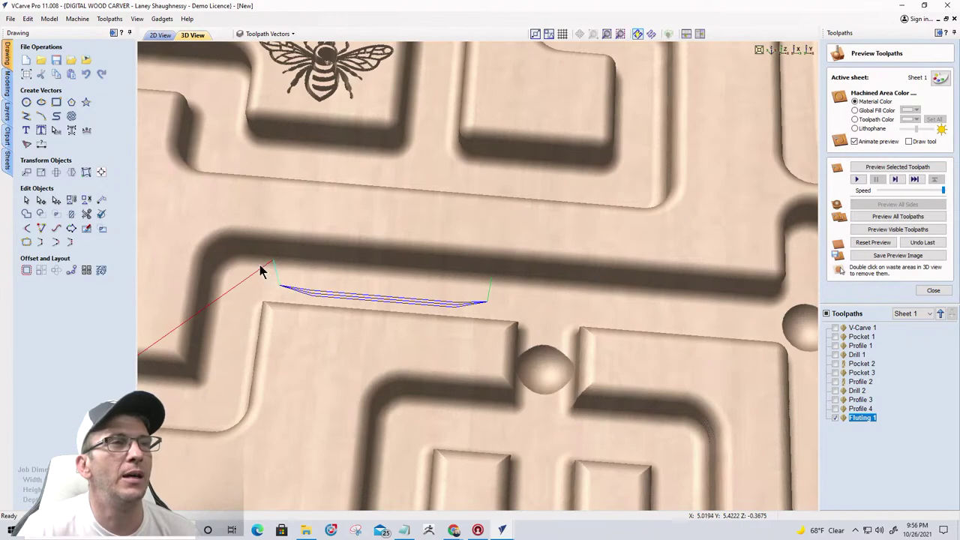
click(875, 231)
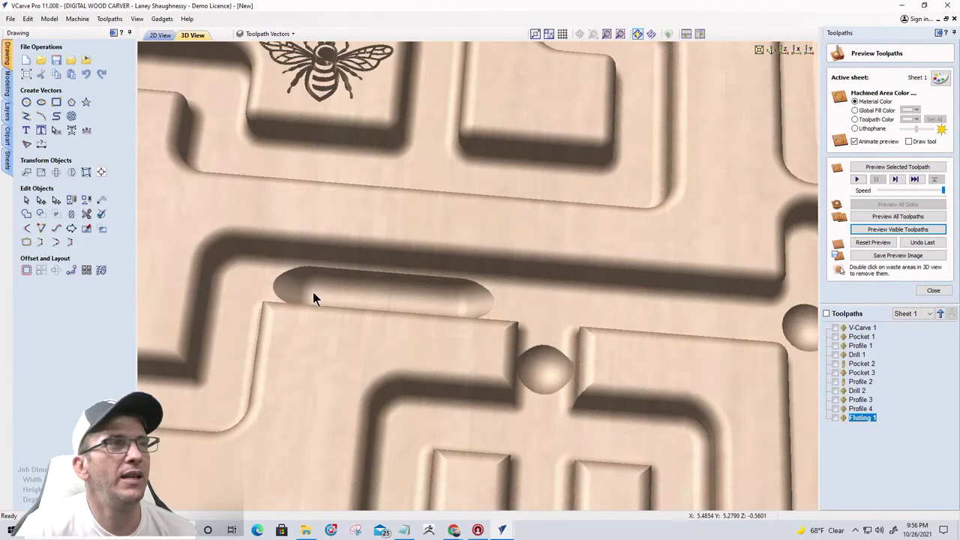
scroll(361, 377, up, 2)
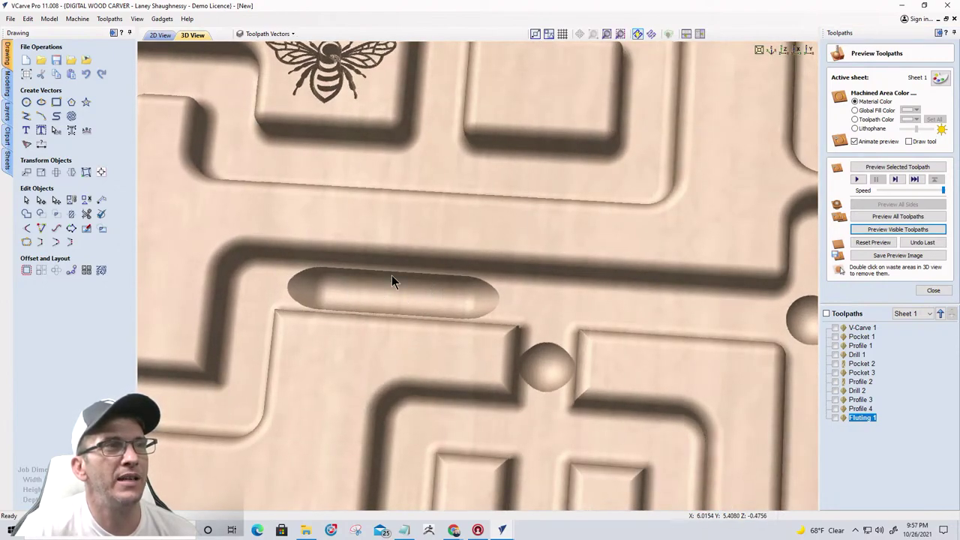
- Change the Fluting 1 ramp to 50%, recalculate it, and re-run the 3D preview
double_click(855, 418)
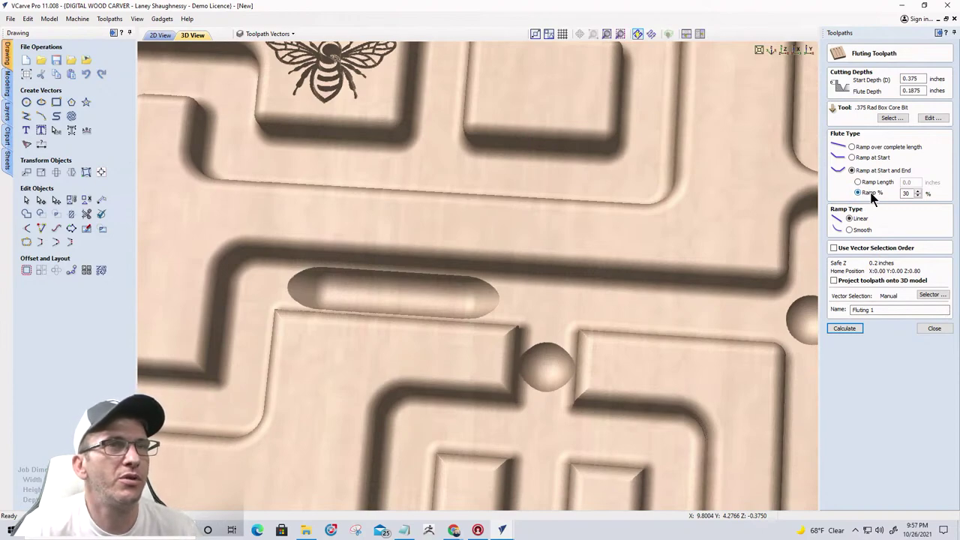
double_click(911, 193)
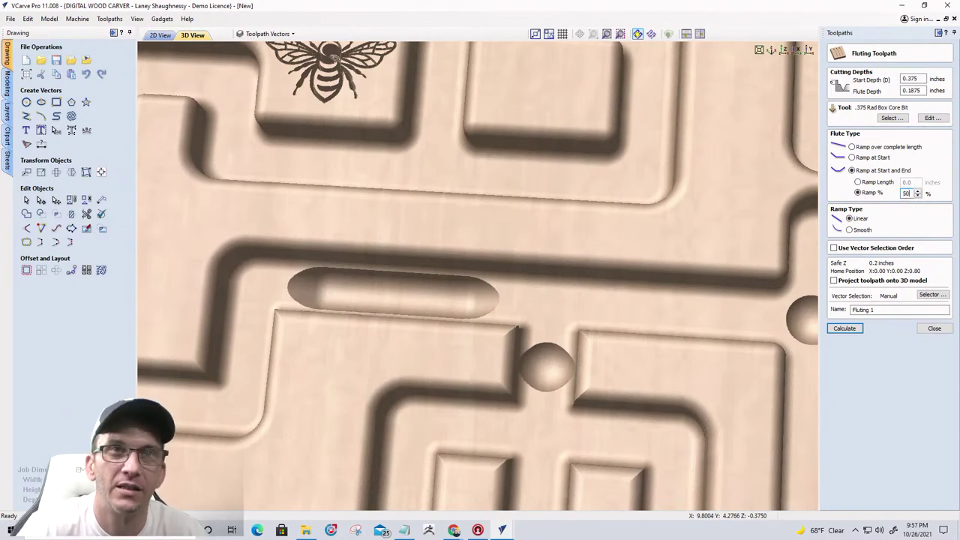
click(902, 293)
click(841, 328)
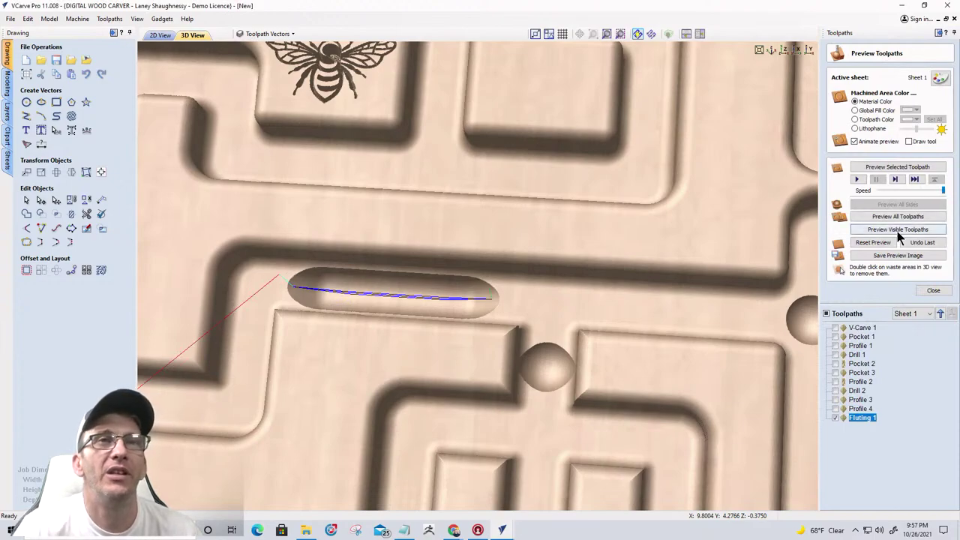
click(895, 230)
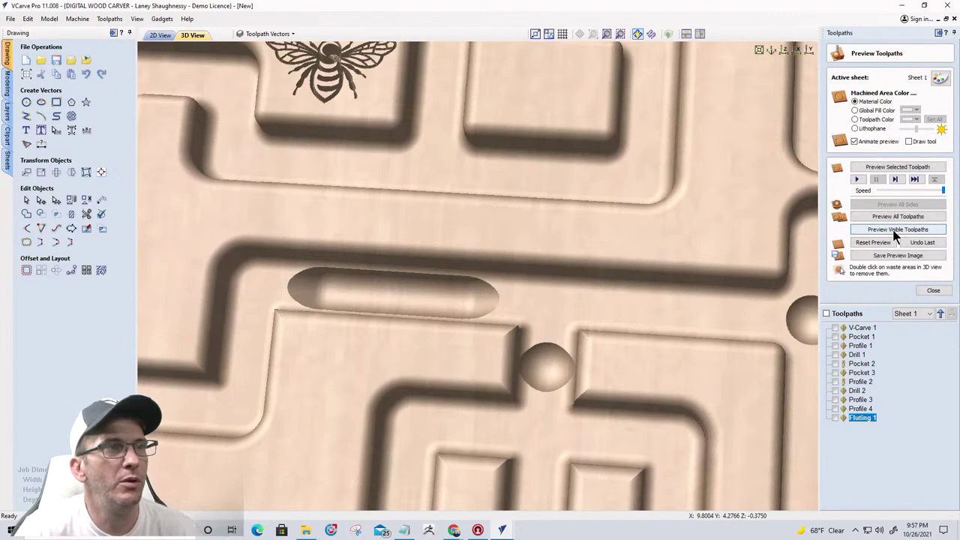
- Reset the preview to plain material and simulate the visible Pocket 3 toolpath
click(870, 243)
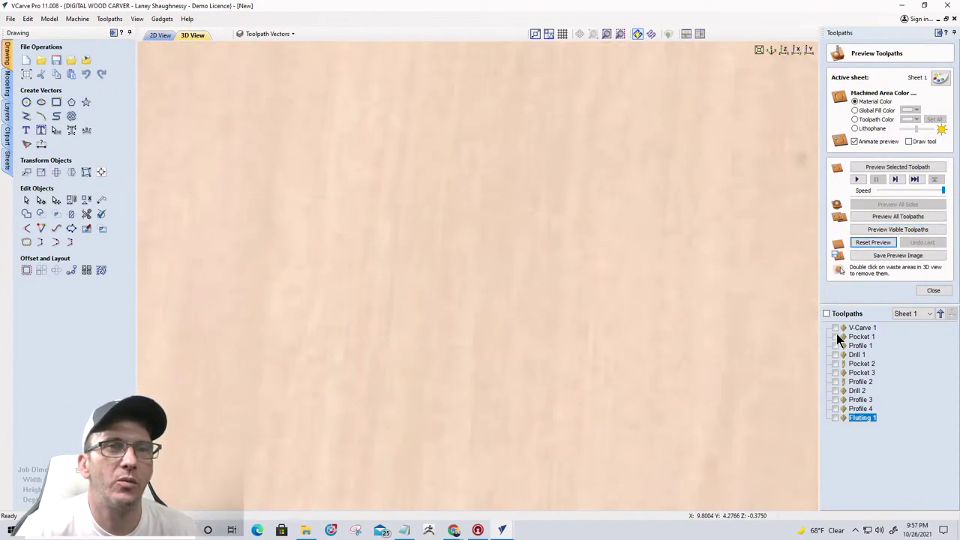
click(834, 372)
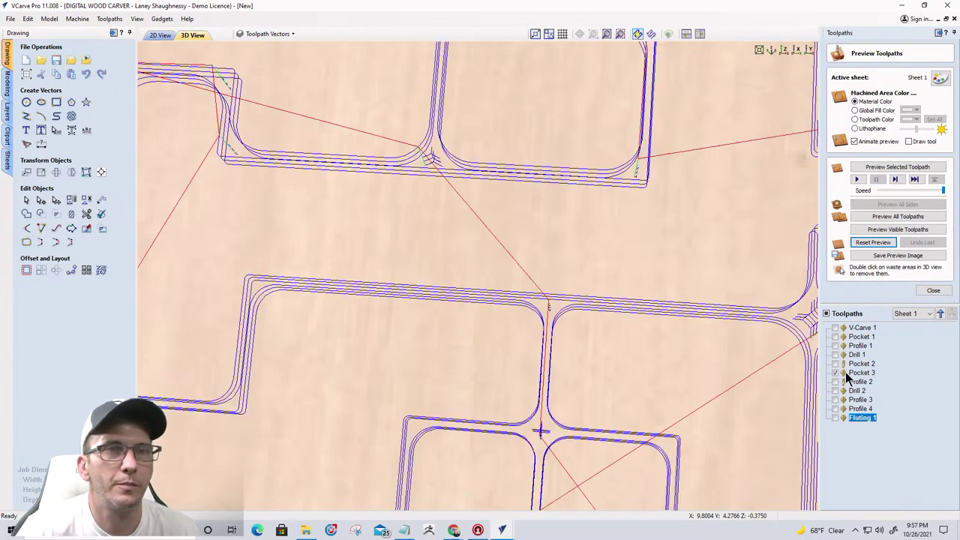
click(851, 372)
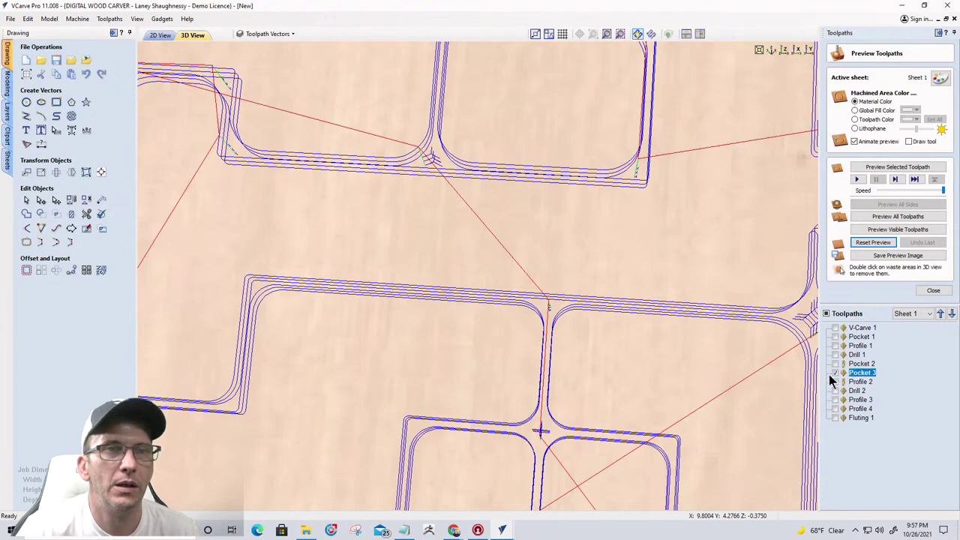
click(835, 418)
click(898, 229)
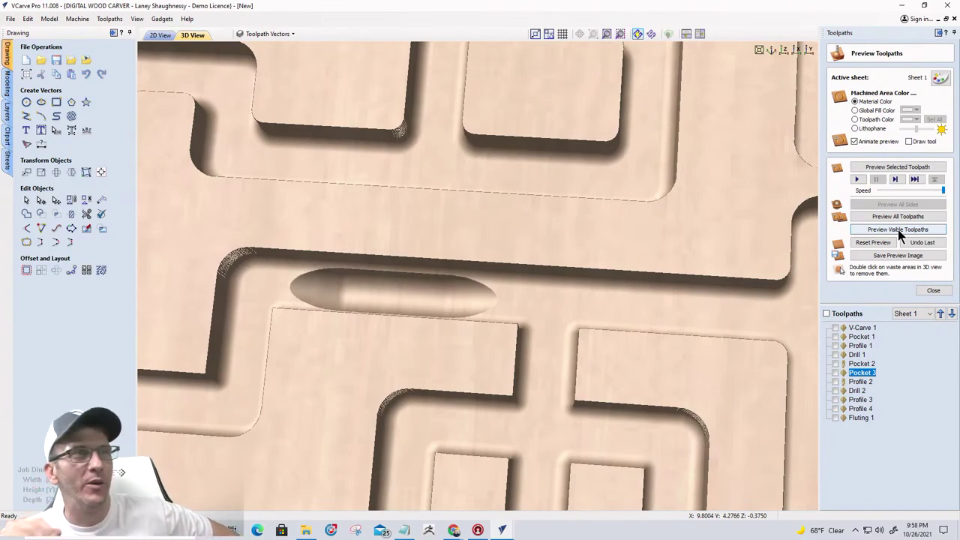
click(897, 230)
- Orbit and zoom the 3D view to inspect the carved maze channels from several angles
drag(408, 390, 588, 213)
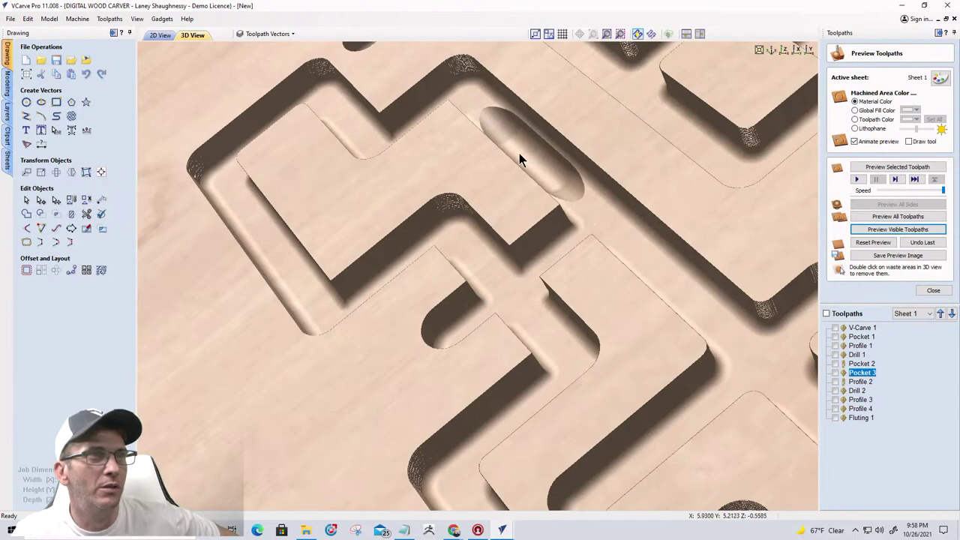
scroll(788, 344, down, 3)
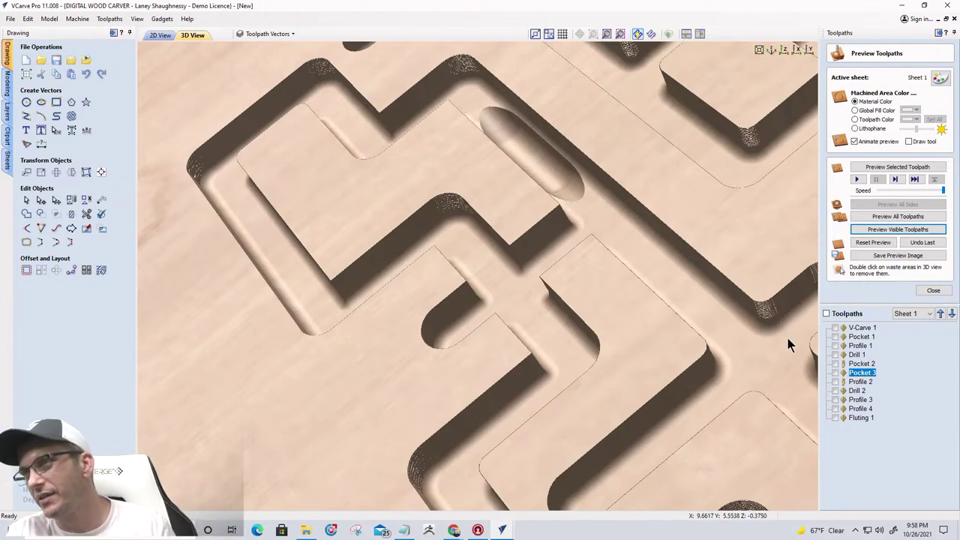
drag(392, 262, 405, 242)
scroll(490, 259, up, 5)
scroll(411, 320, down, 3)
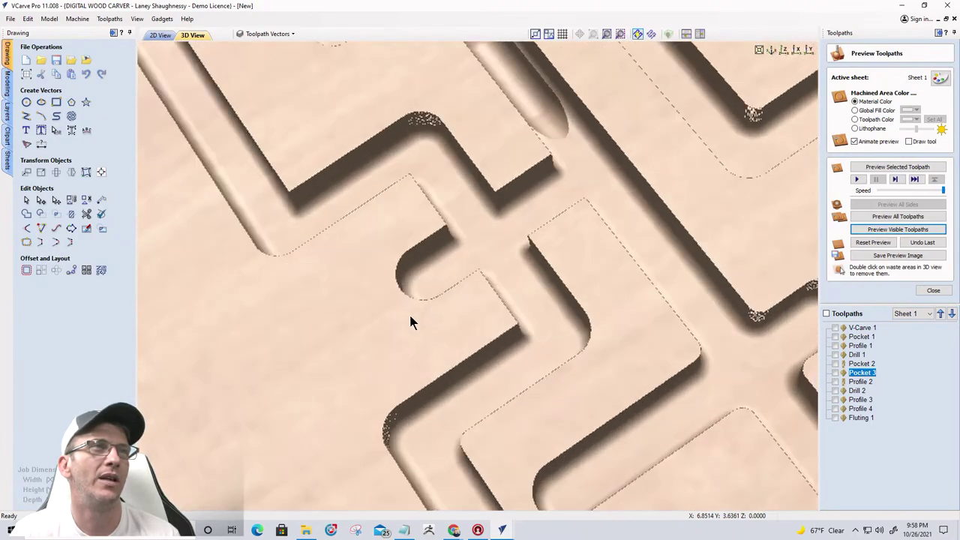
drag(411, 319, 347, 278)
scroll(345, 274, up, 5)
scroll(325, 244, down, 3)
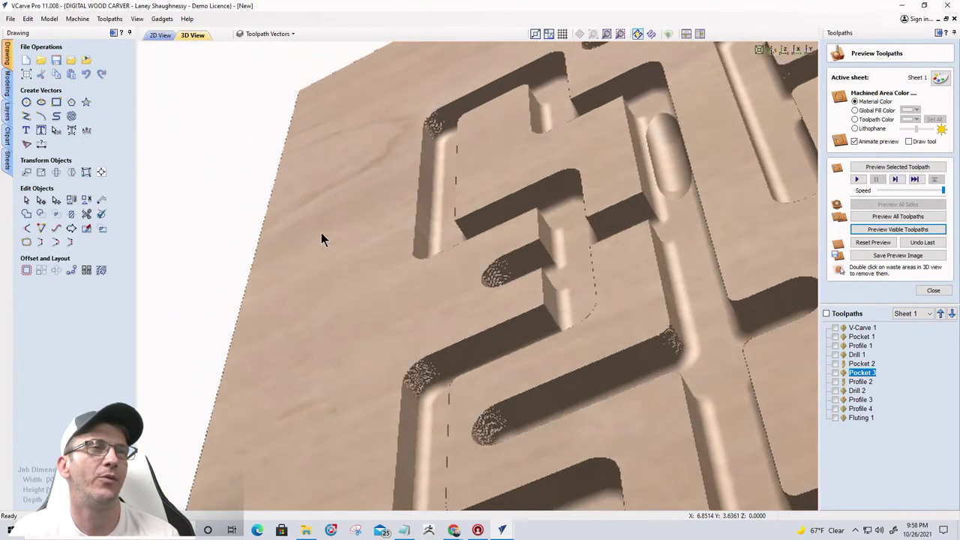
scroll(355, 289, up, 5)
drag(532, 280, 520, 244)
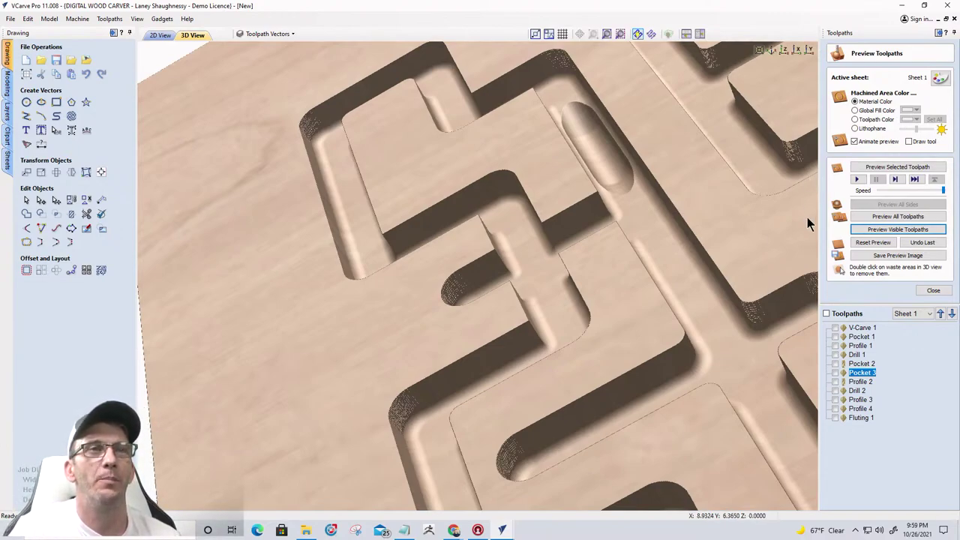
- Make Profile 4, Profile 3 and Drill 2 visible and simulate them
click(836, 409)
click(836, 399)
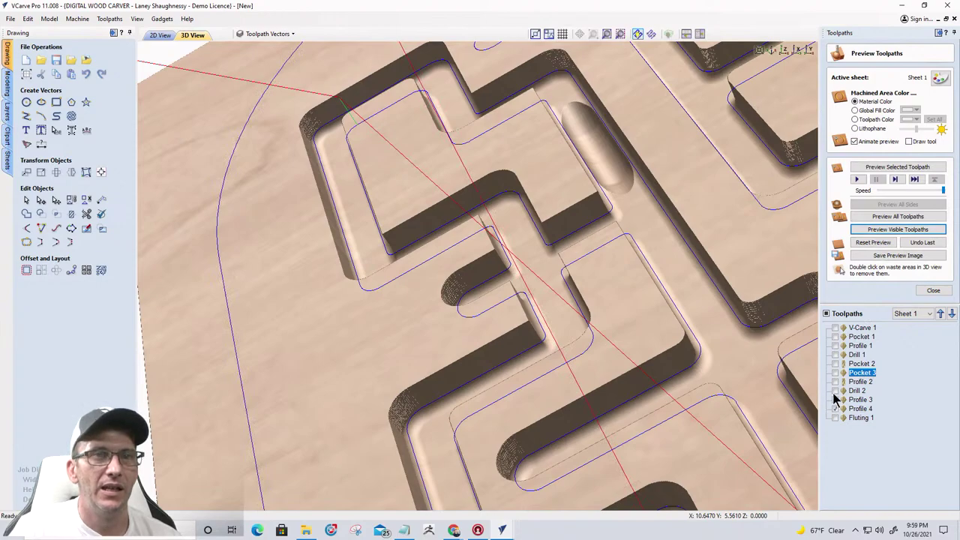
click(834, 391)
click(887, 231)
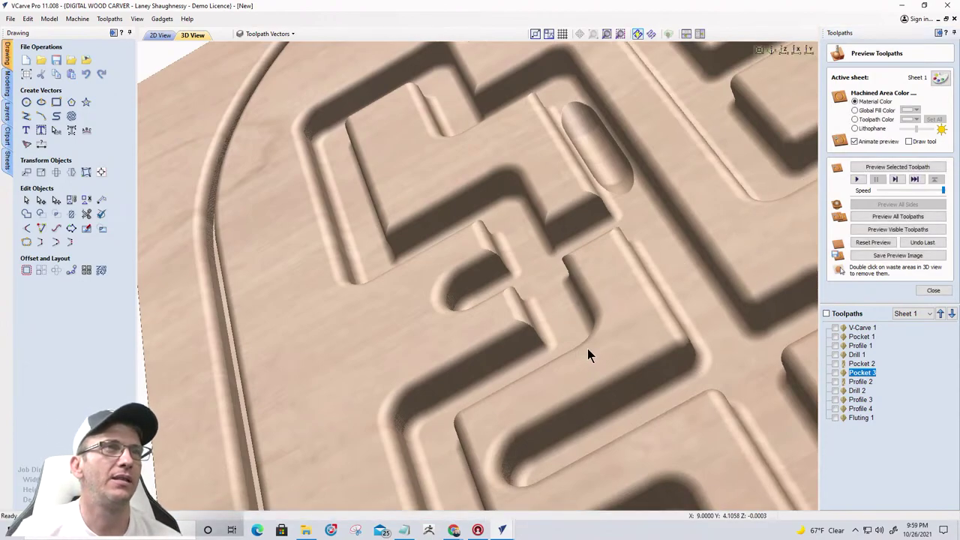
- From top view, simulate Profile 2 for the outline and handle slots, then Drill 1 holes
drag(587, 348, 789, 62)
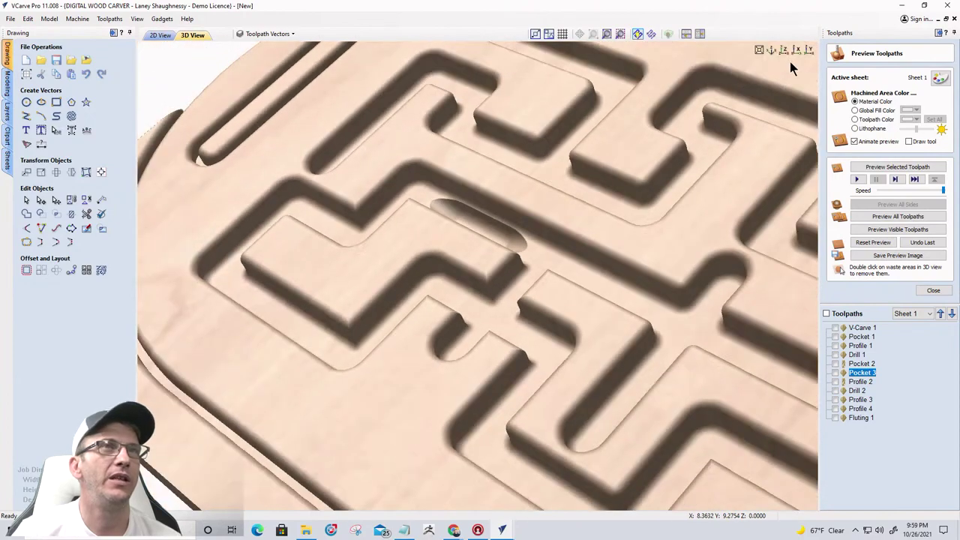
click(784, 50)
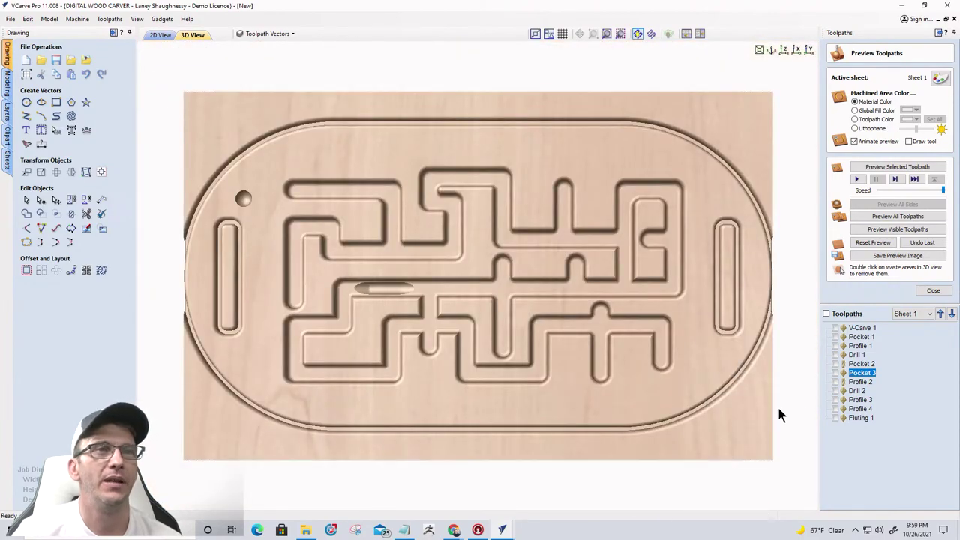
click(836, 381)
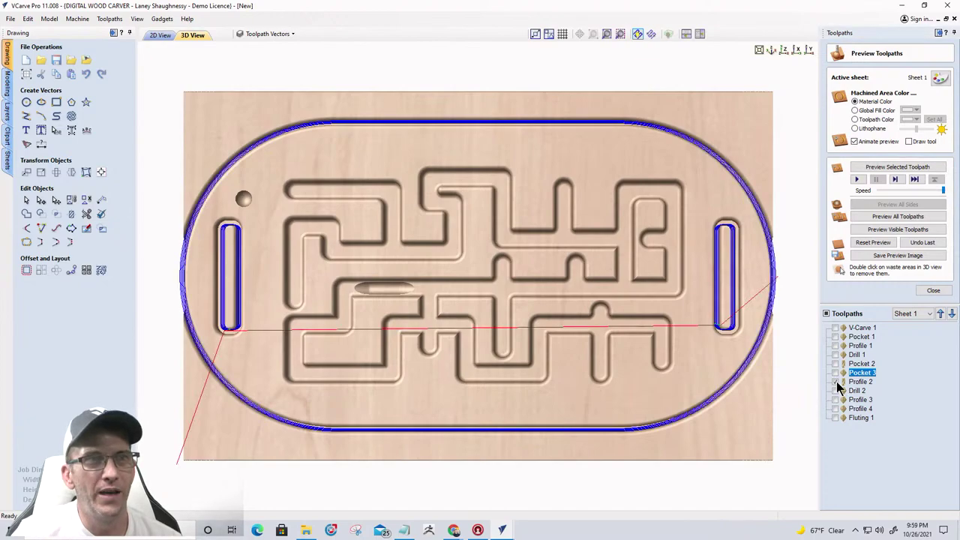
click(898, 230)
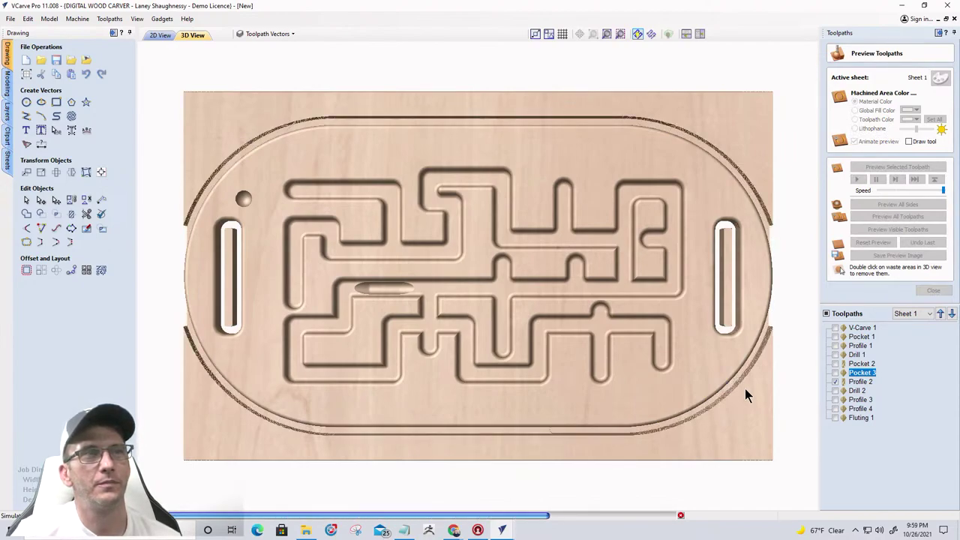
click(835, 354)
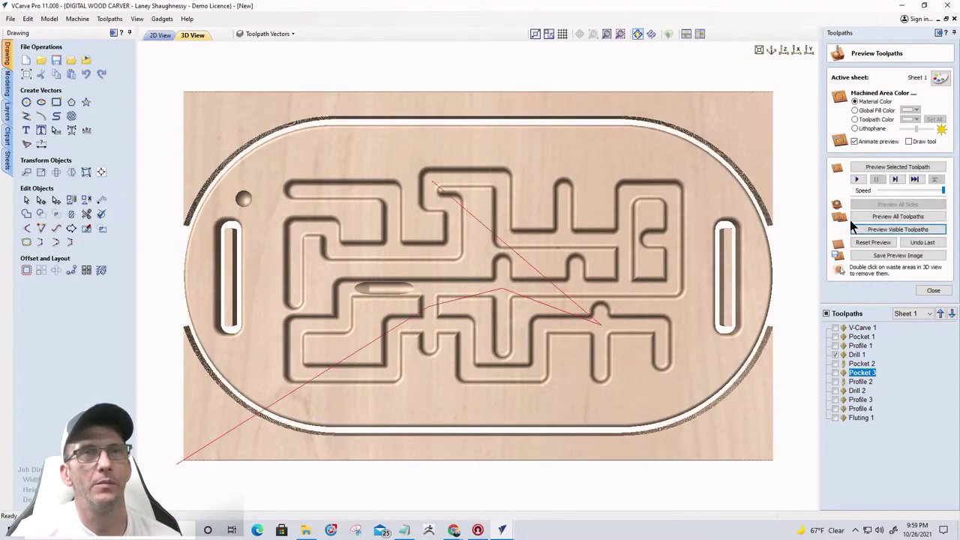
click(855, 229)
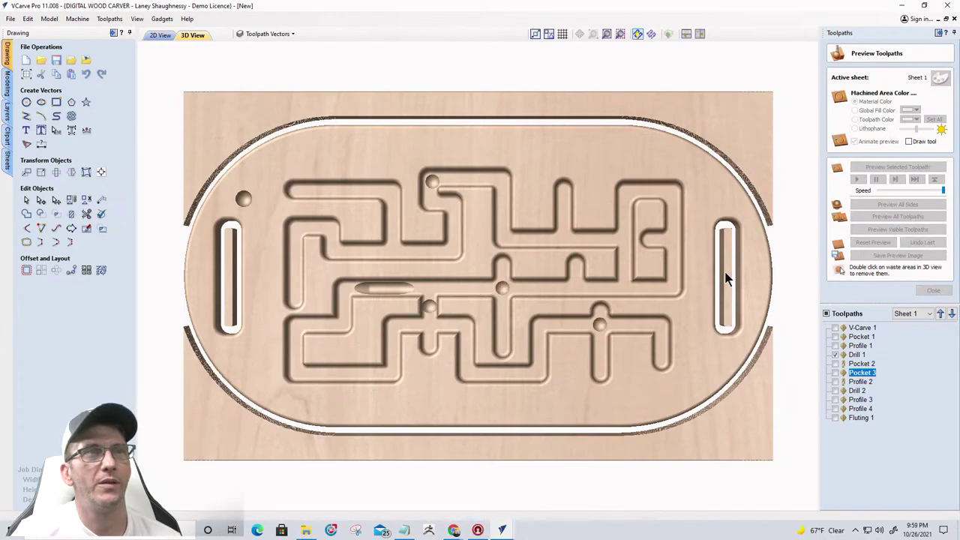
- Delete the waste pieces above and below the oval board and tilt the view
double_click(759, 139)
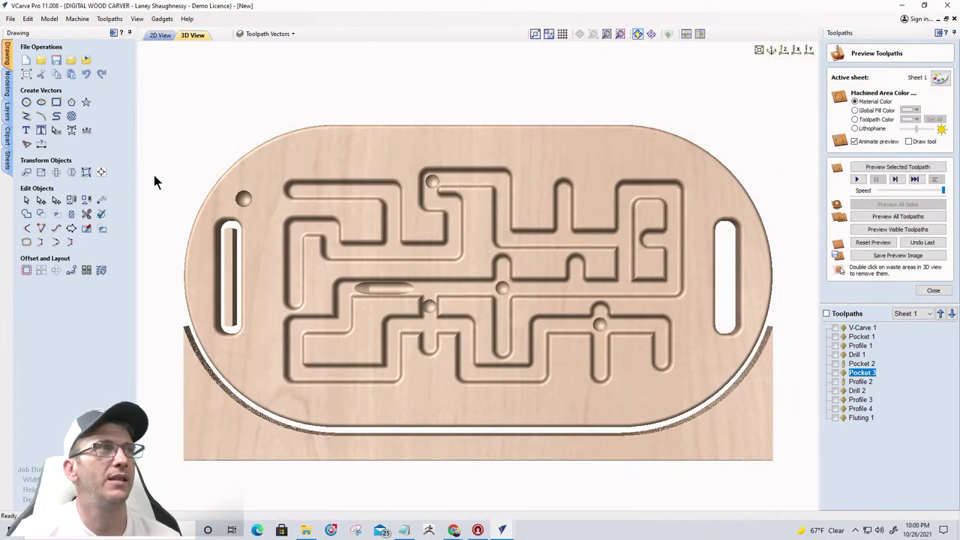
double_click(352, 454)
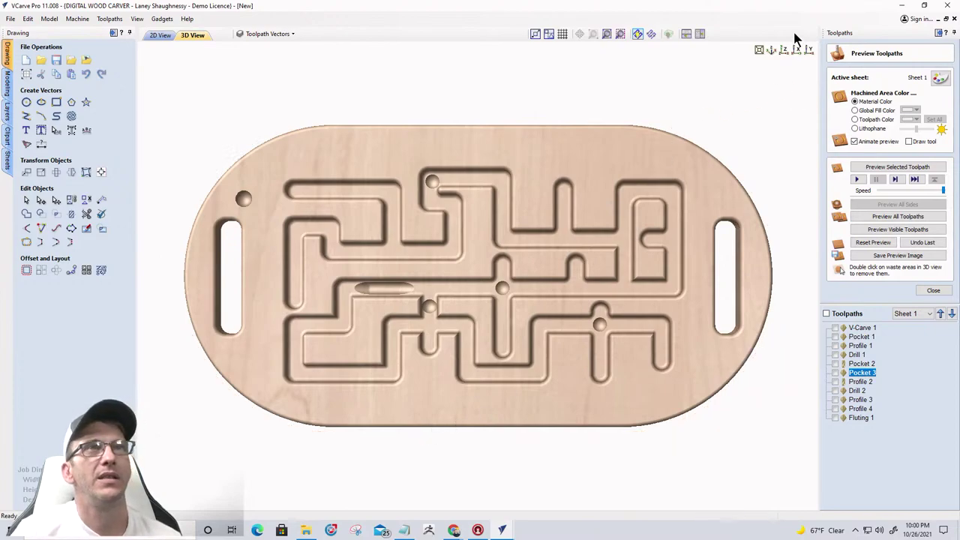
drag(769, 53, 559, 308)
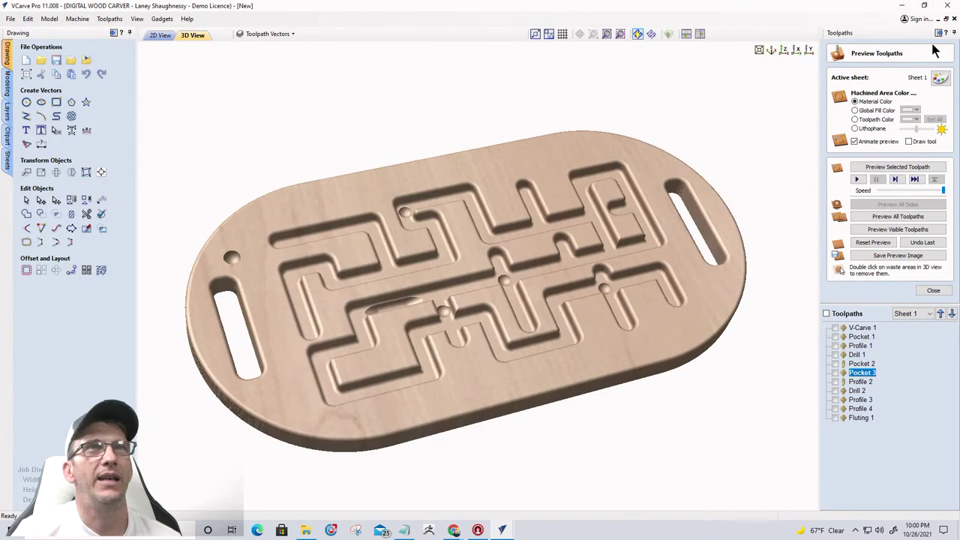
- Hide the Drawing and Toolpaths panels to enlarge the finished board in 3D
click(114, 34)
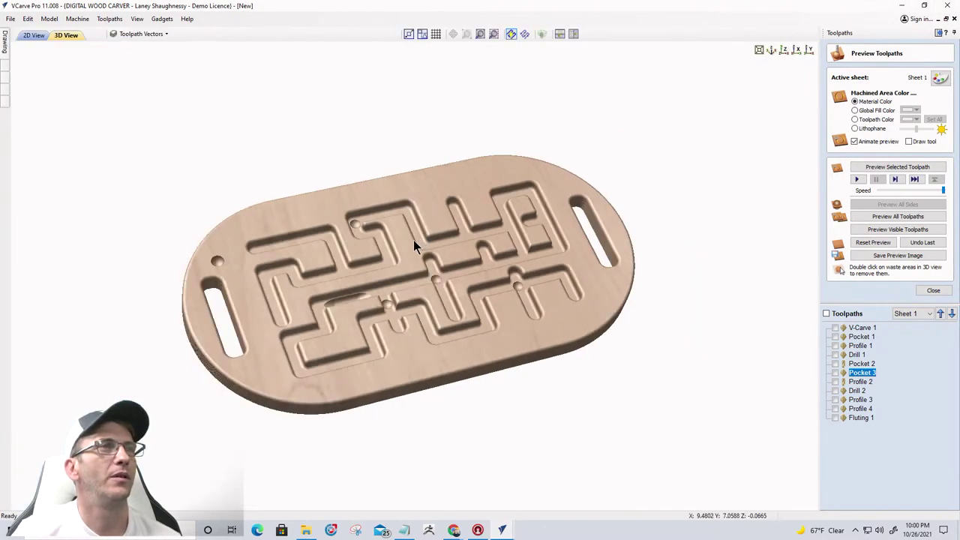
scroll(413, 240, up, 6)
scroll(413, 240, down, 5)
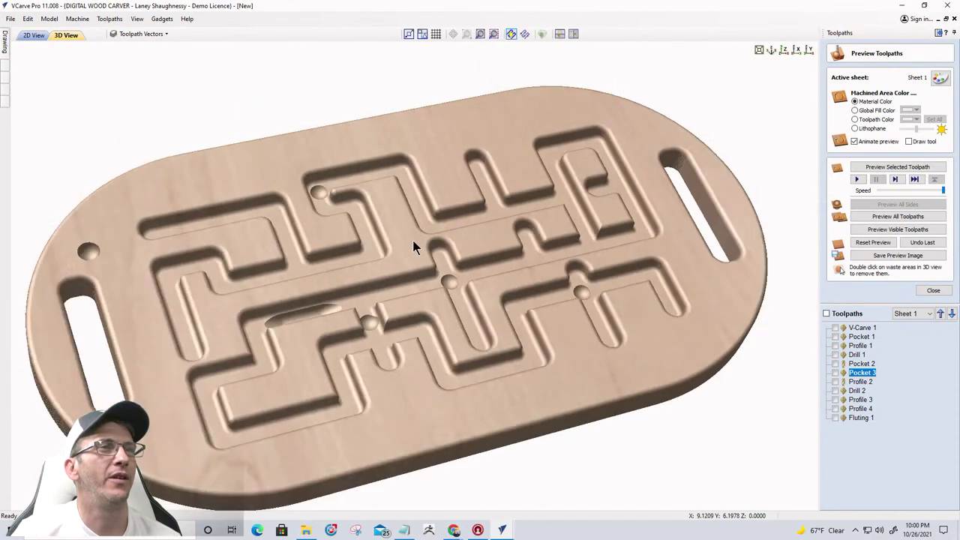
click(936, 34)
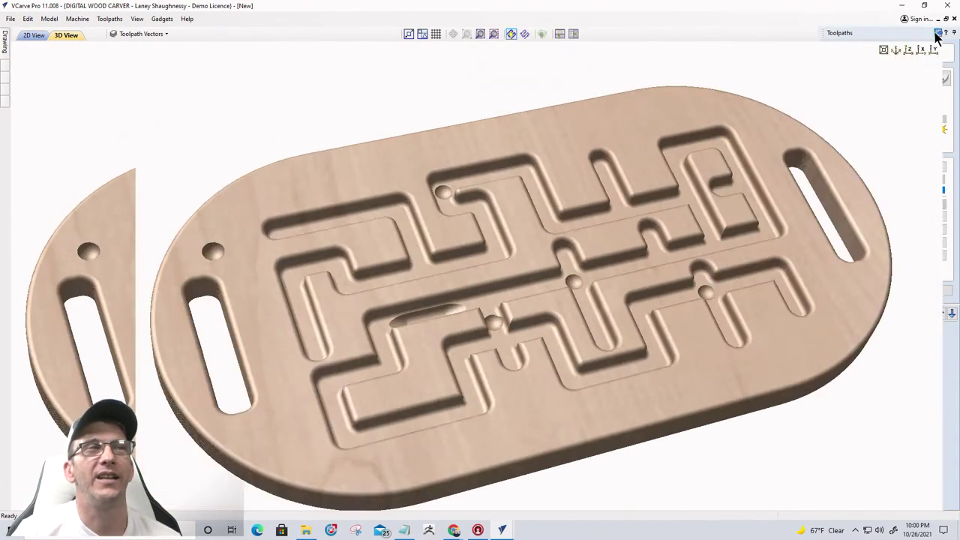
scroll(482, 289, up, 5)
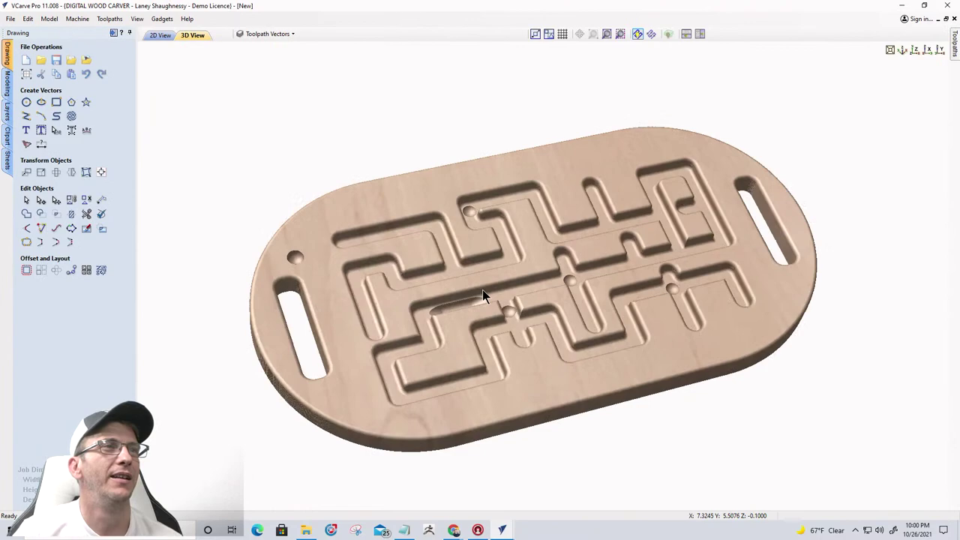
scroll(482, 290, down, 2)
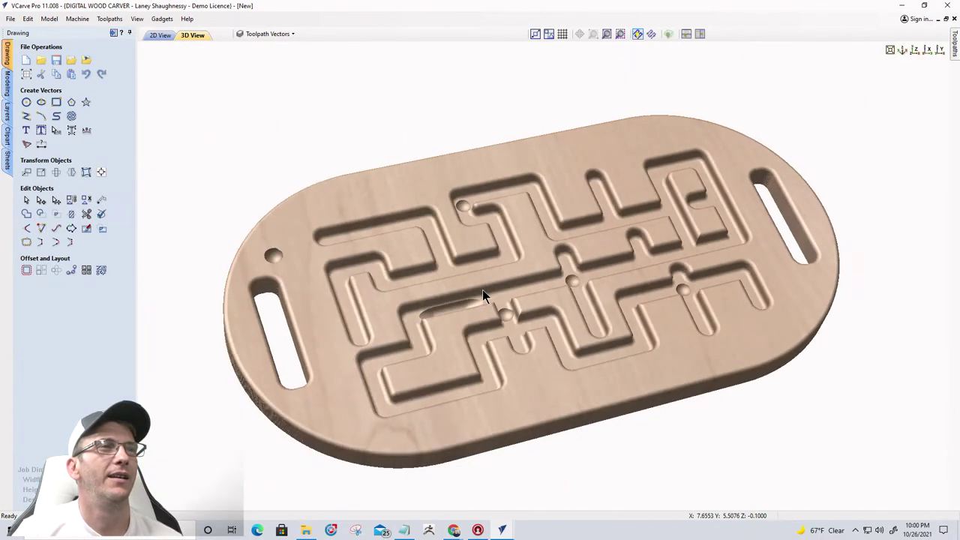